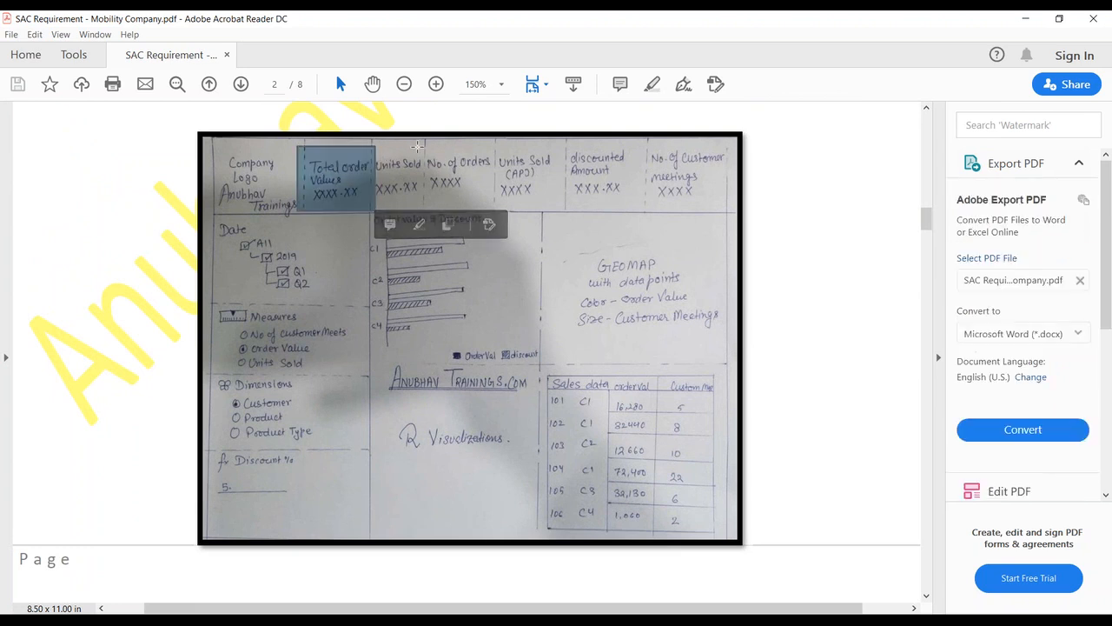
Step: Circle and tick the Total Order Value, Units Sold and No. of Customer Meetings tiles on the dashboard sketch with the pen
left_click_drag(427, 142, 361, 213)
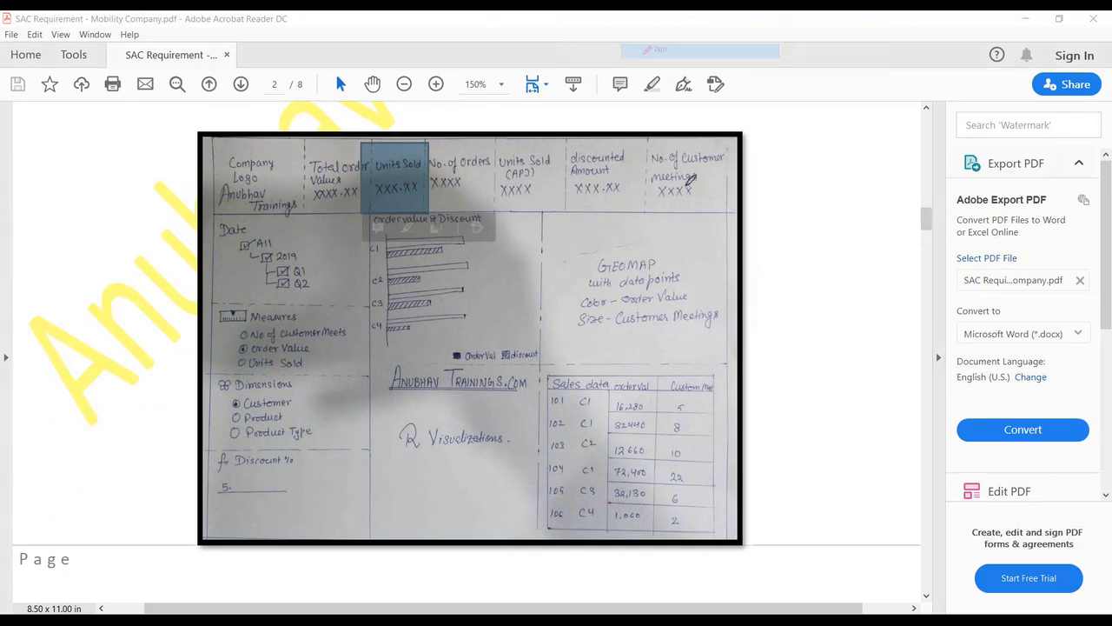
mouse_move(697, 130)
left_mouse_down()
mouse_move(691, 201)
mouse_move(708, 138)
left_mouse_up()
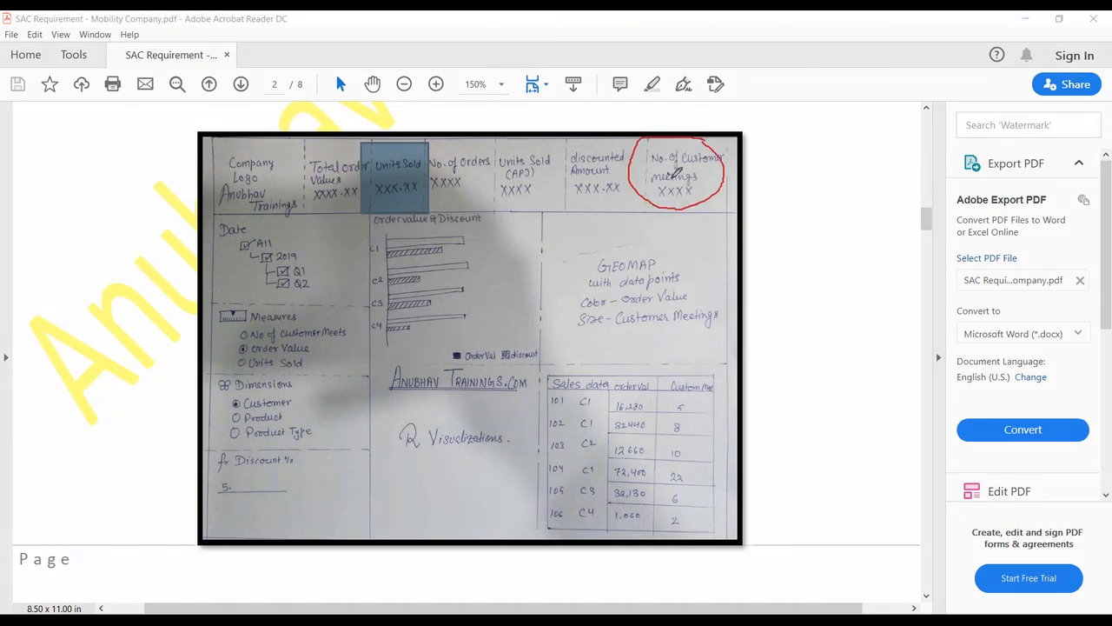
mouse_move(426, 148)
left_mouse_down()
mouse_move(406, 201)
mouse_move(439, 153)
left_mouse_up()
left_click_drag(402, 163, 431, 153)
mouse_move(347, 146)
left_mouse_down()
mouse_move(317, 186)
mouse_move(365, 143)
mouse_move(328, 139)
left_mouse_up()
left_click_drag(329, 164, 365, 159)
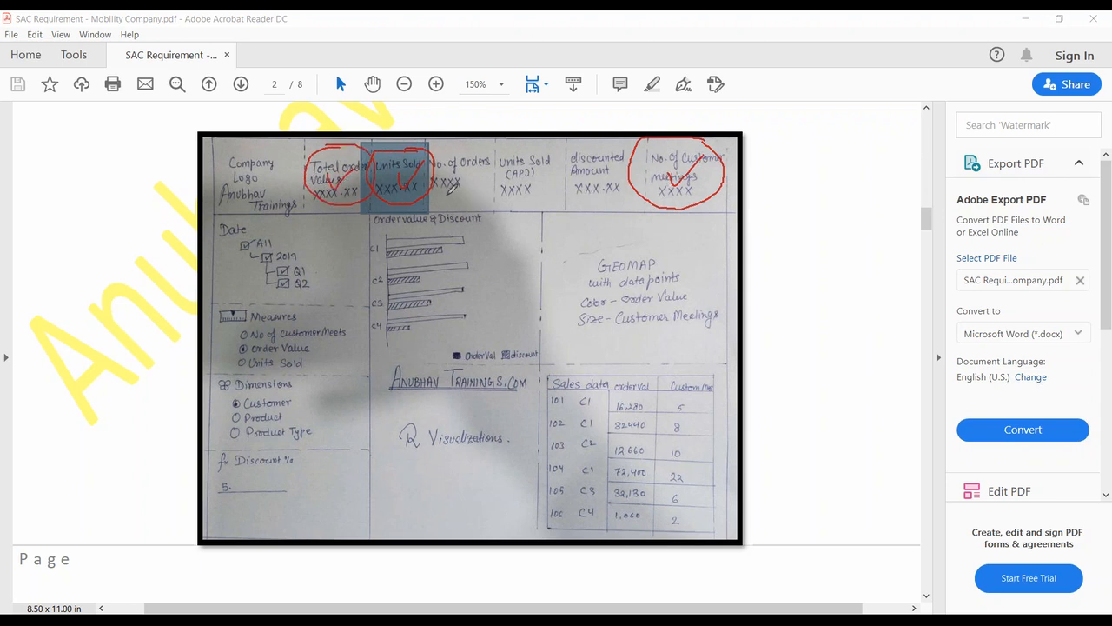
Step: Underline the No. of Orders, Units Sold (APJ) and Discounted Amount tiles on the sketch, and erase all drawings
left_click_drag(445, 198, 554, 199)
left_click_drag(585, 198, 619, 198)
right_click(618, 249)
left_click(666, 336)
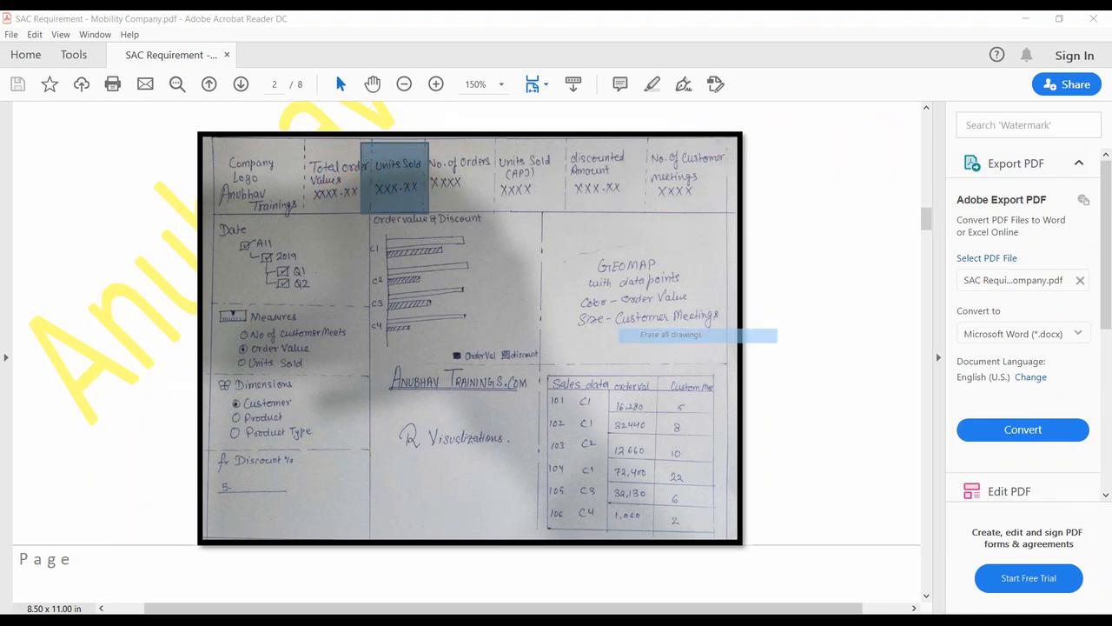
Step: Mark the Discounted Amount tile and Discount % box on the sketch, link them with an arrow, and erase all drawings
mouse_move(623, 167)
left_mouse_down()
mouse_move(576, 166)
mouse_move(571, 202)
mouse_move(637, 183)
mouse_move(623, 163)
left_mouse_up()
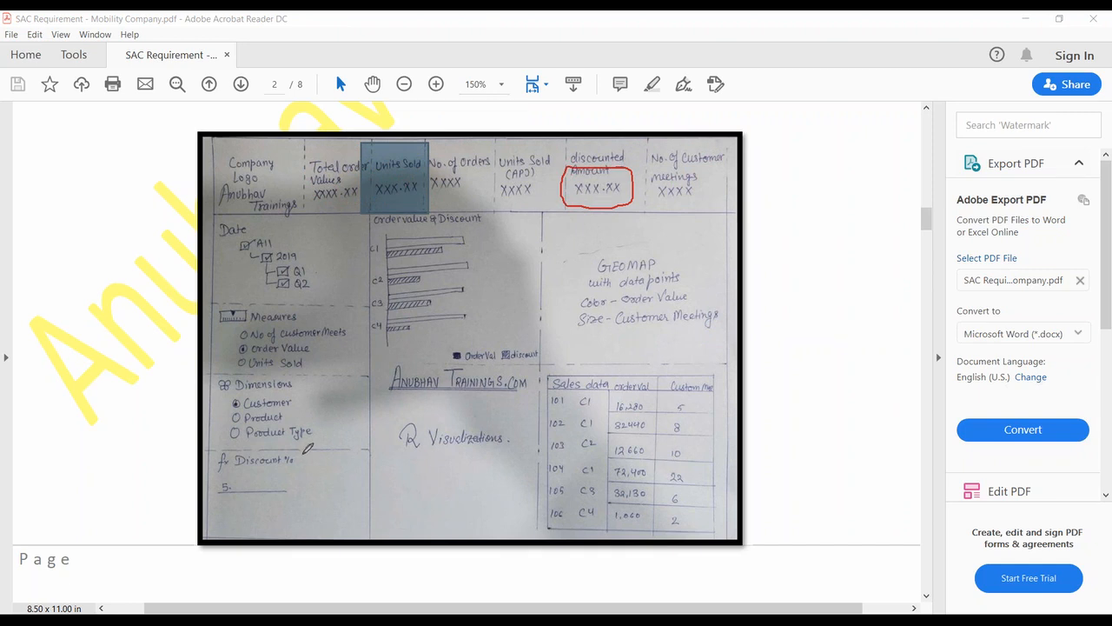
mouse_move(315, 452)
left_mouse_down()
mouse_move(246, 448)
mouse_move(216, 500)
mouse_move(311, 499)
mouse_move(315, 445)
mouse_move(318, 475)
mouse_move(329, 460)
mouse_move(366, 458)
left_mouse_up()
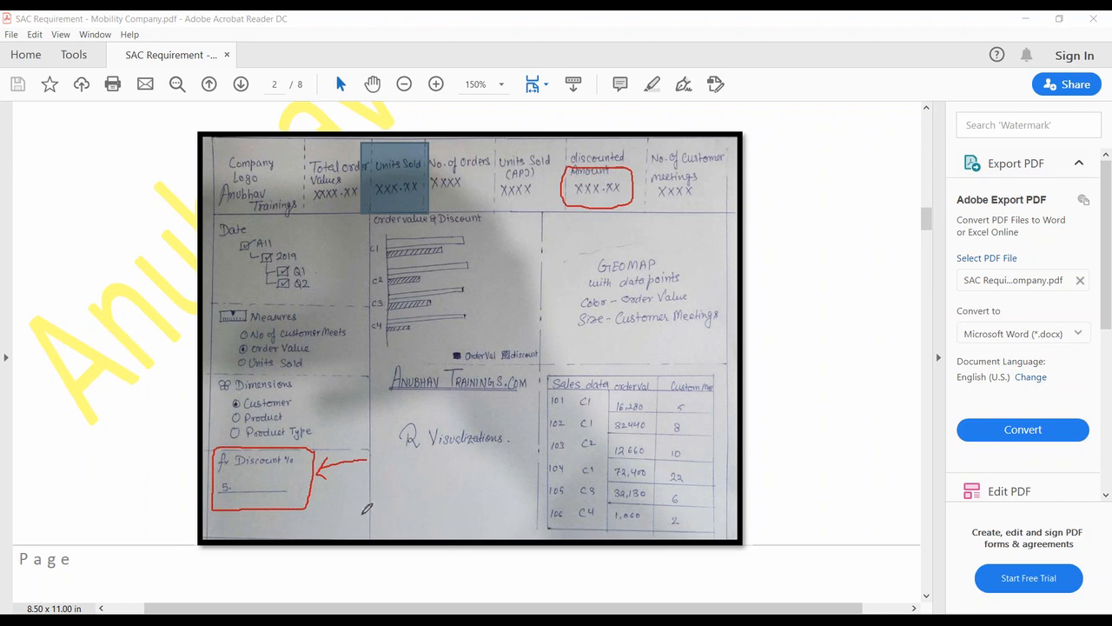
mouse_move(233, 472)
left_mouse_down()
mouse_move(228, 493)
mouse_move(240, 474)
mouse_move(415, 436)
mouse_move(591, 240)
mouse_move(598, 200)
mouse_move(607, 221)
left_mouse_up()
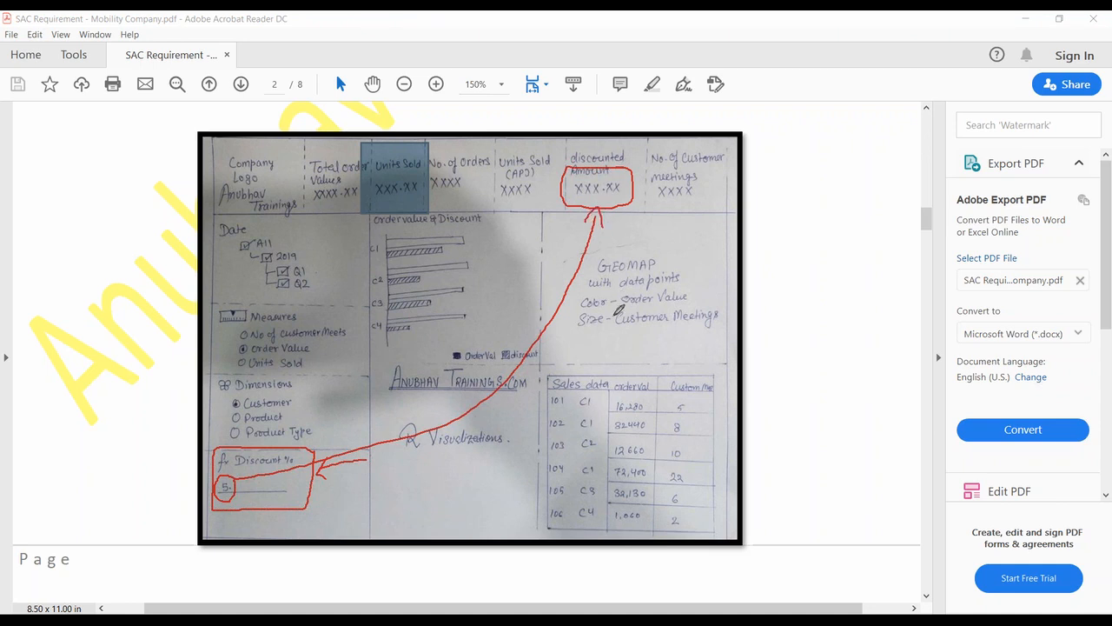
right_click(614, 314)
left_click(648, 404)
right_click(642, 339)
left_click(663, 354)
left_click(644, 223)
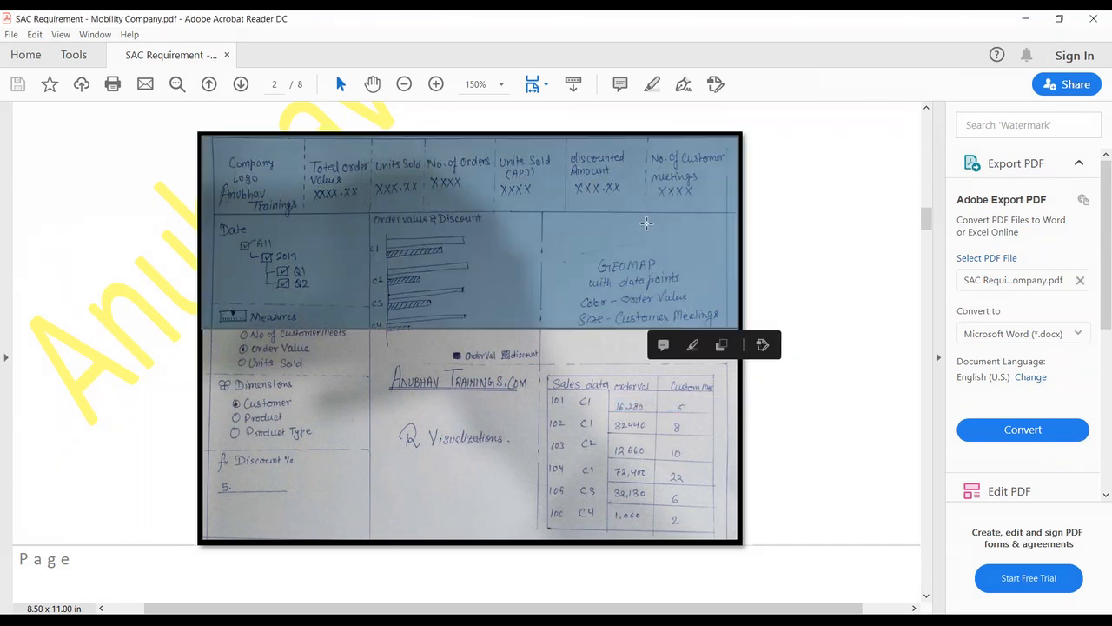
left_click(659, 224)
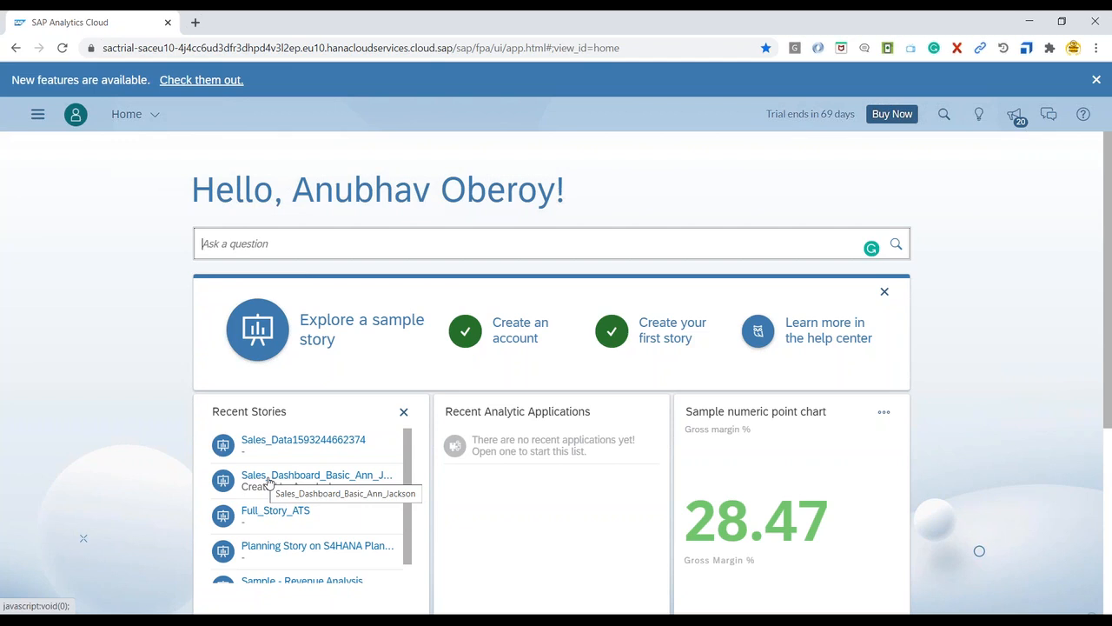
Step: Switch to SAP Analytics Cloud and open the recent story Sales_Dashboard_Basic
left_click_drag(217, 412, 243, 416)
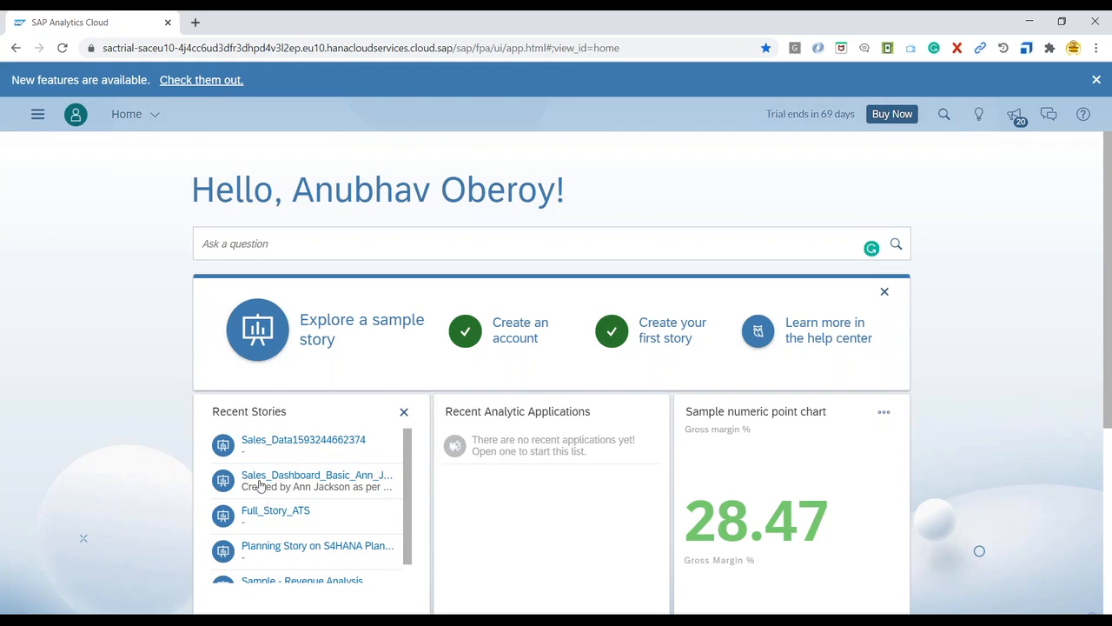
scroll(265, 487, "down", 1)
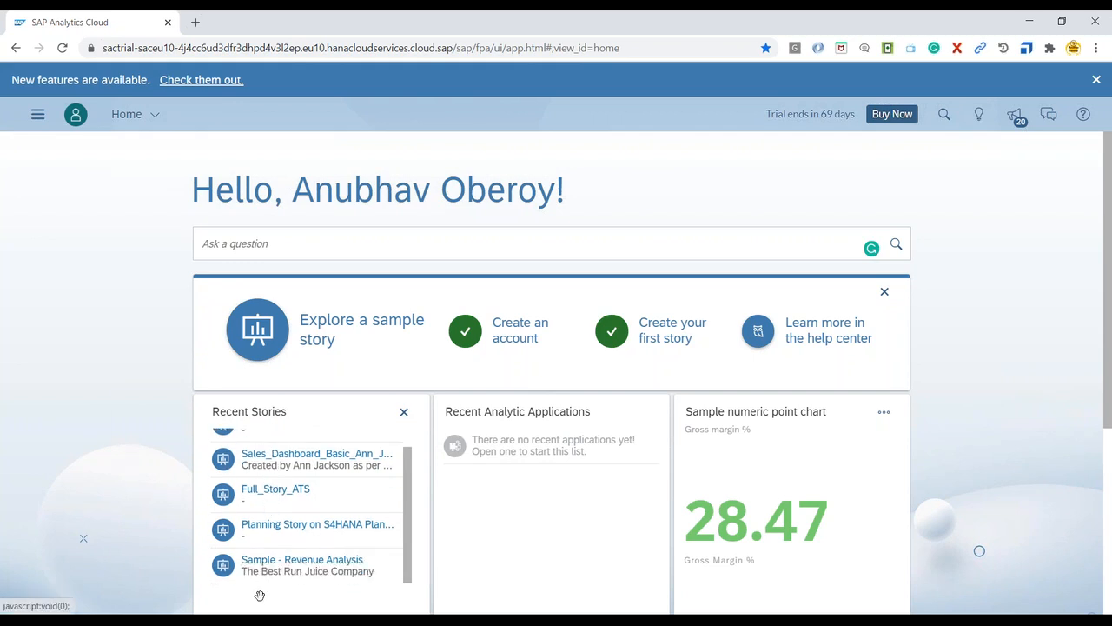
scroll(276, 517, "up", 1)
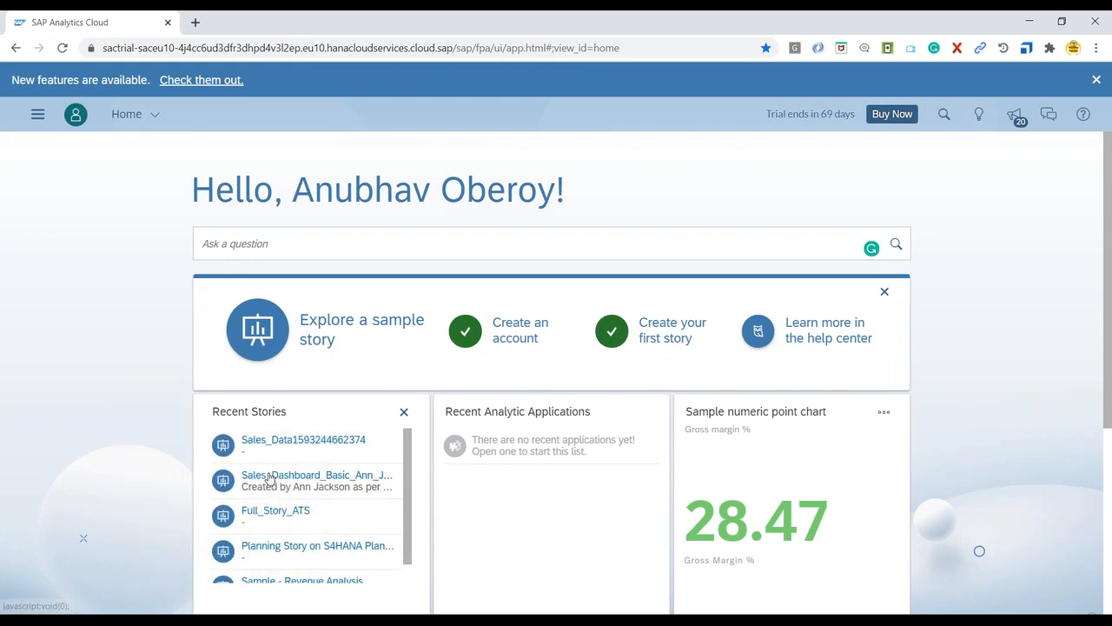
left_click(270, 478)
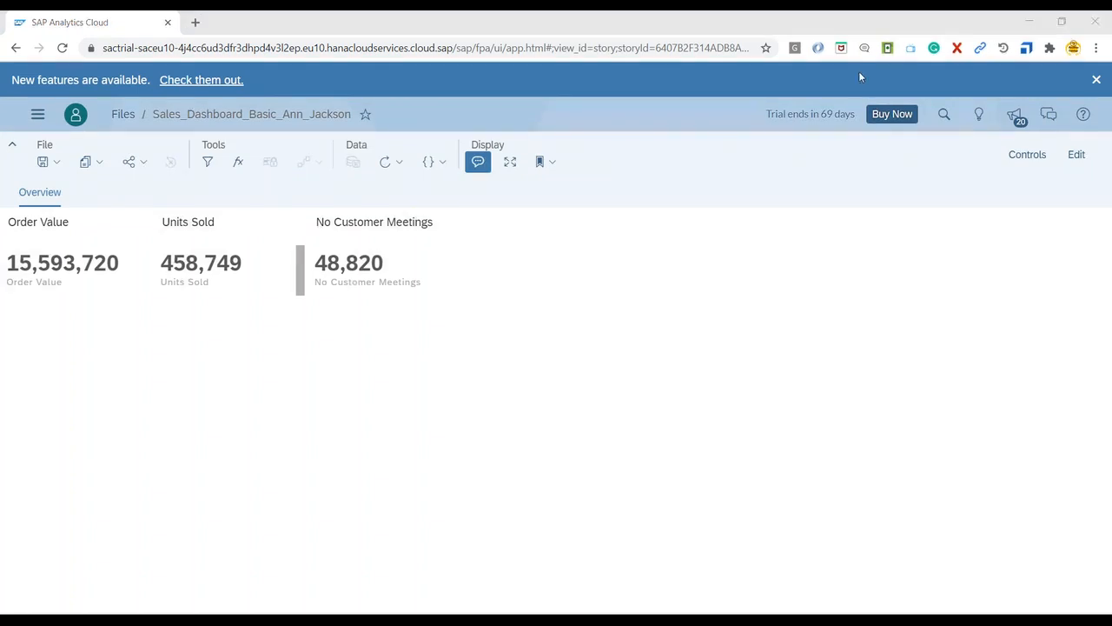
Step: Put the story into edit mode and open the designer for the No Customer Meetings chart
left_click(1076, 158)
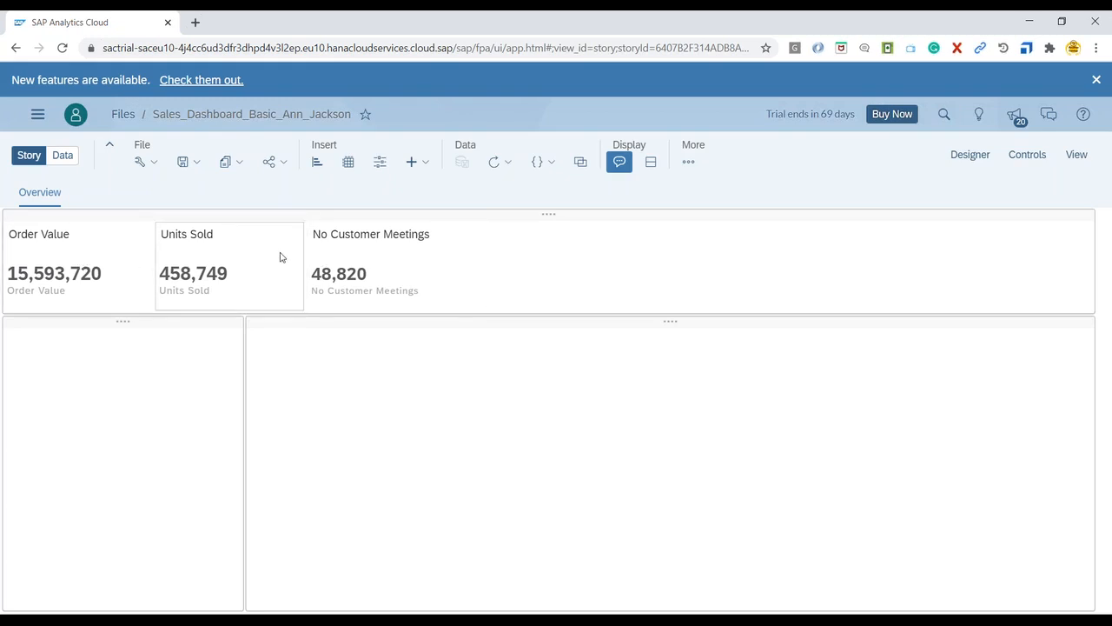
left_click(460, 263)
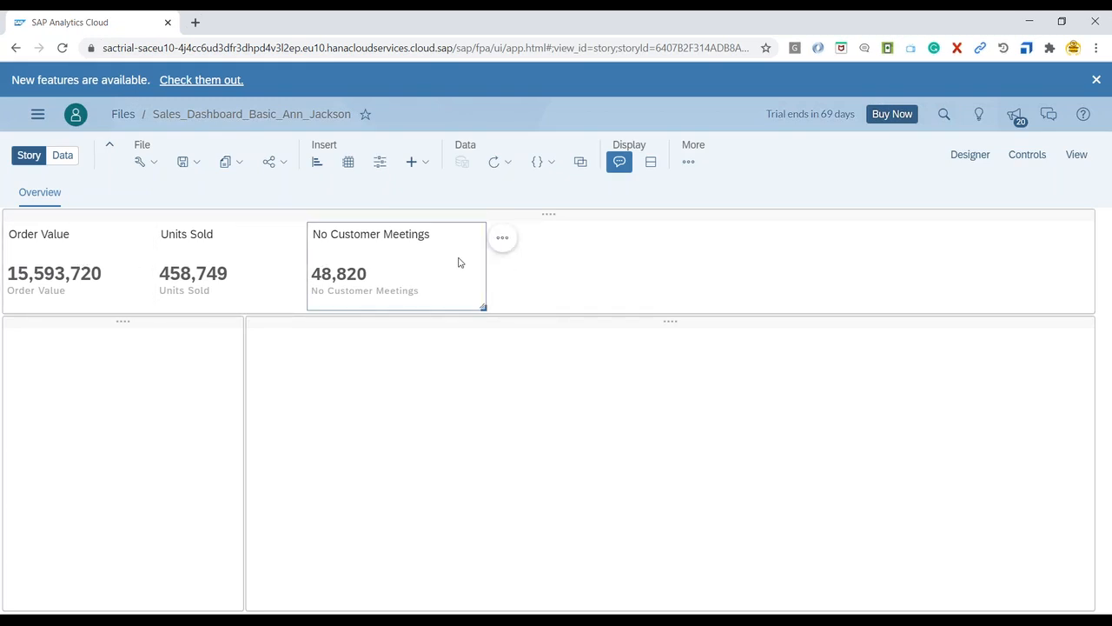
left_click(977, 158)
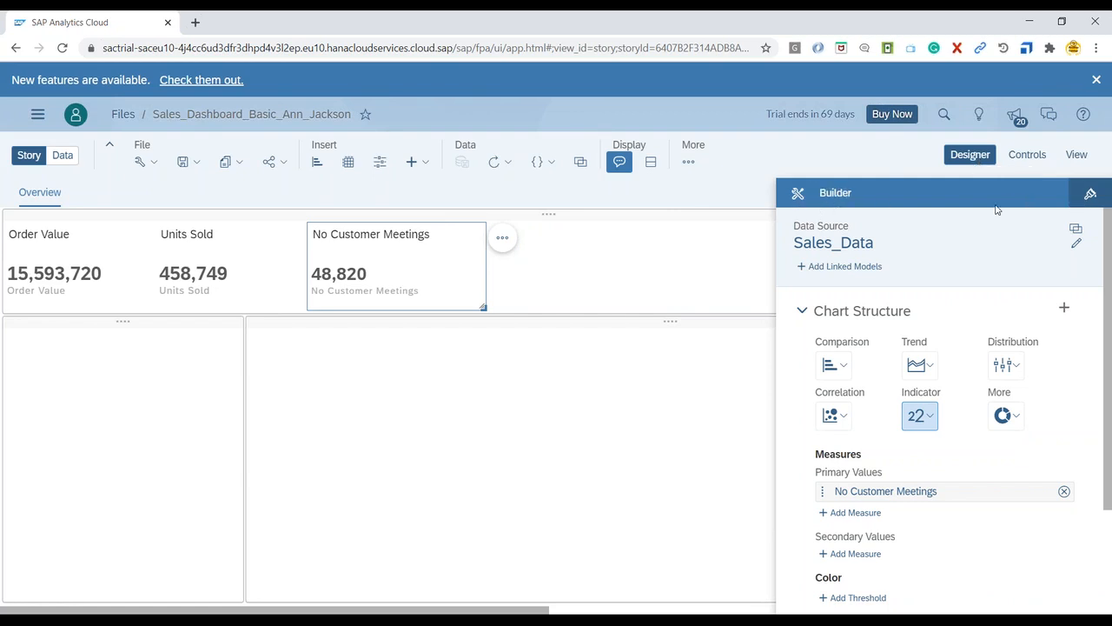
Step: Examine the No Customer Meetings chart's styling options, including font and number format, alongside its builder settings
left_click(1088, 196)
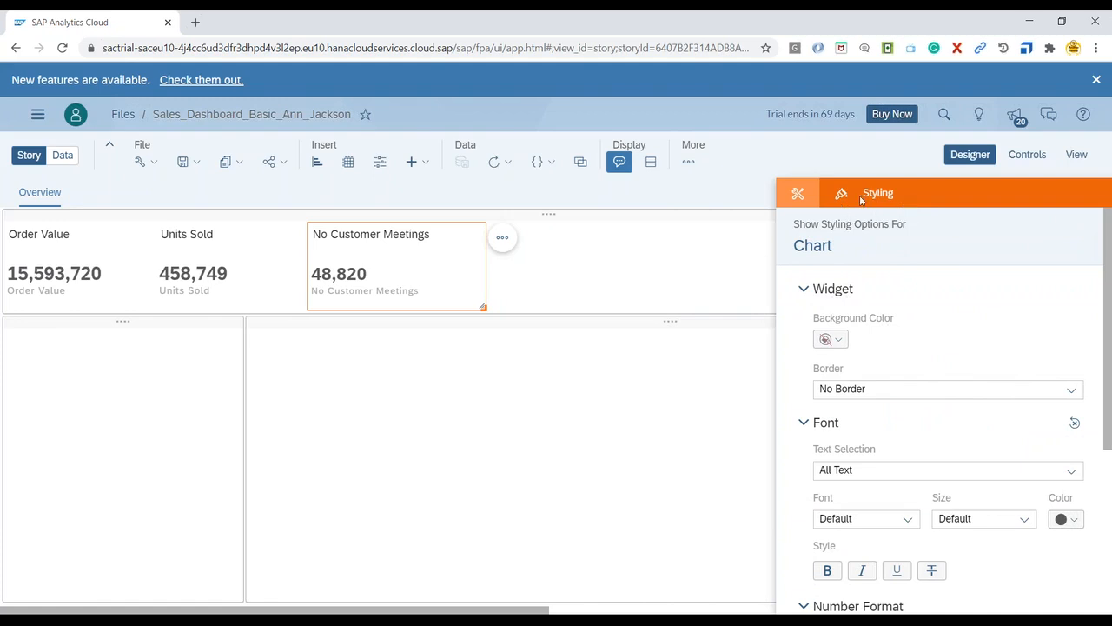
left_click(797, 193)
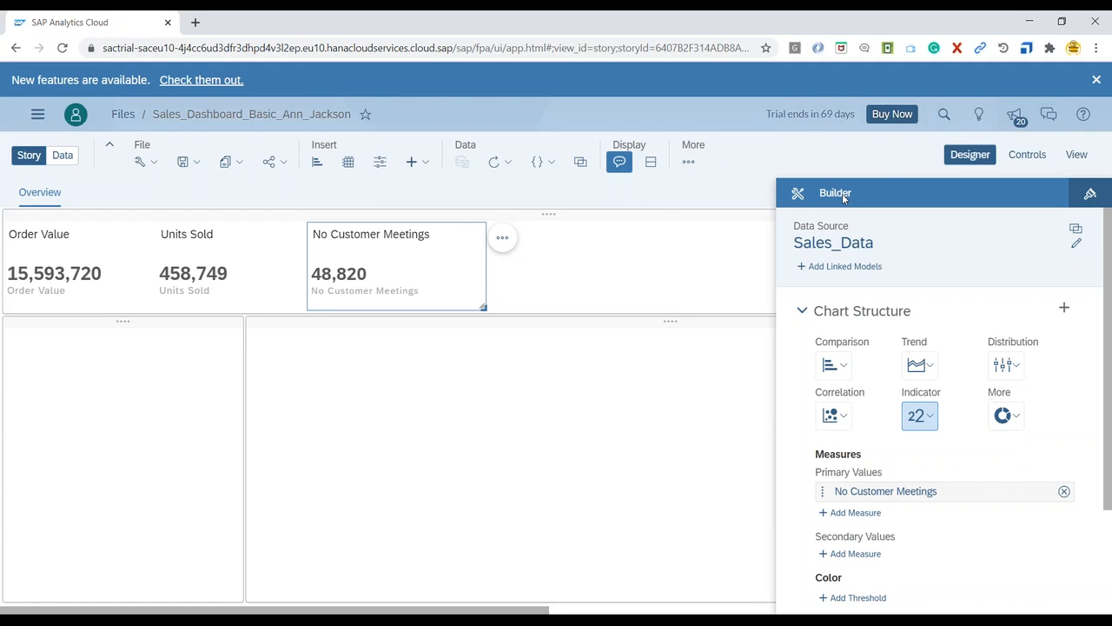
left_click(1089, 194)
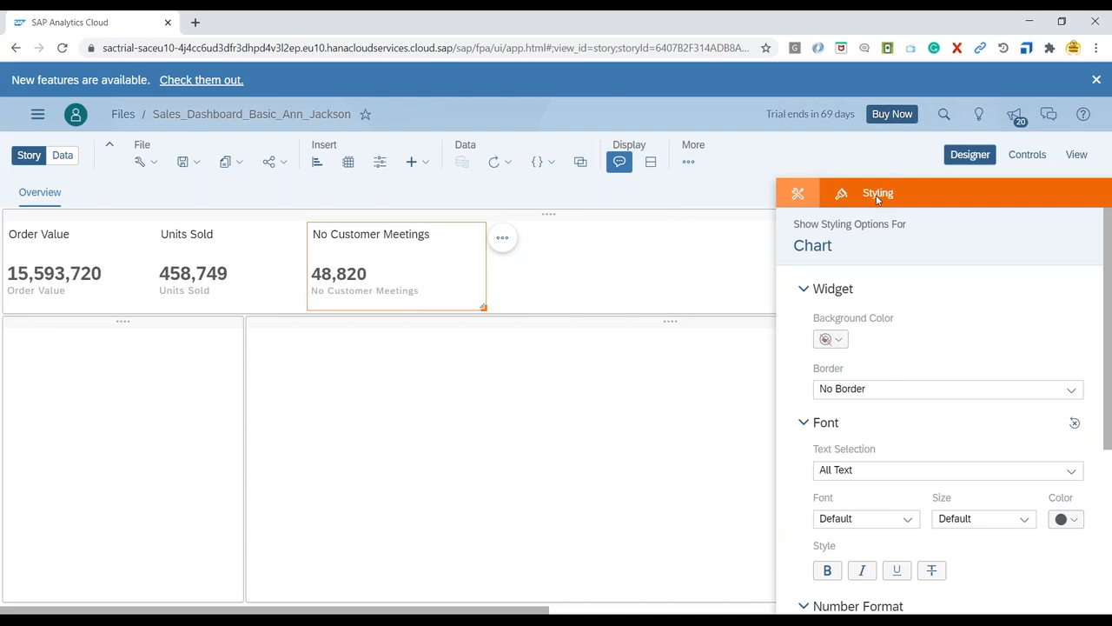
left_click(797, 193)
left_click(1090, 193)
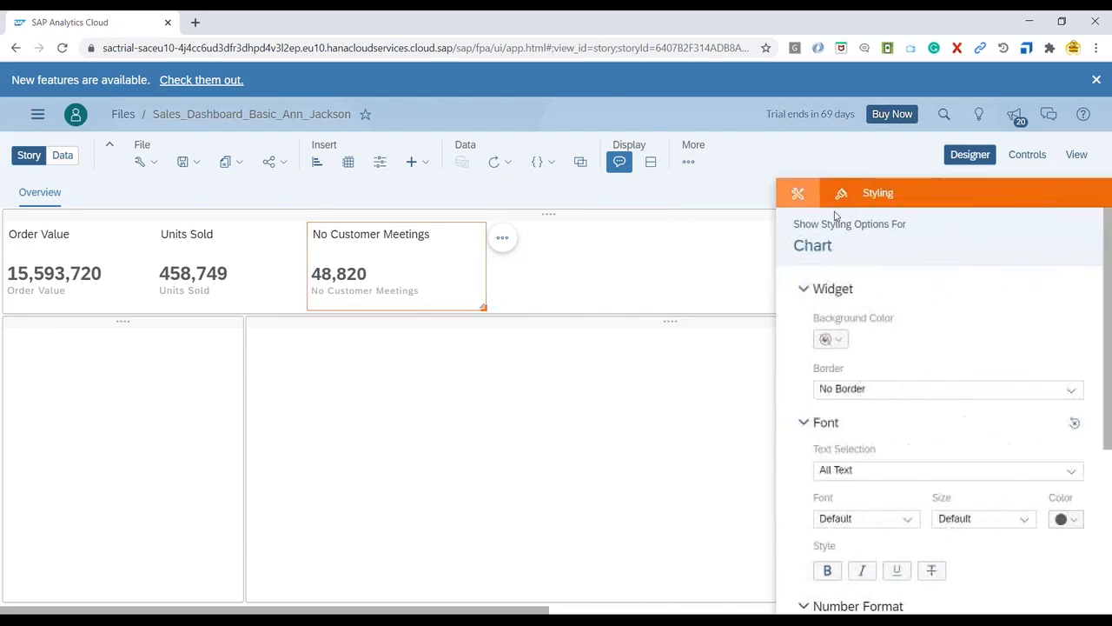
left_click(798, 193)
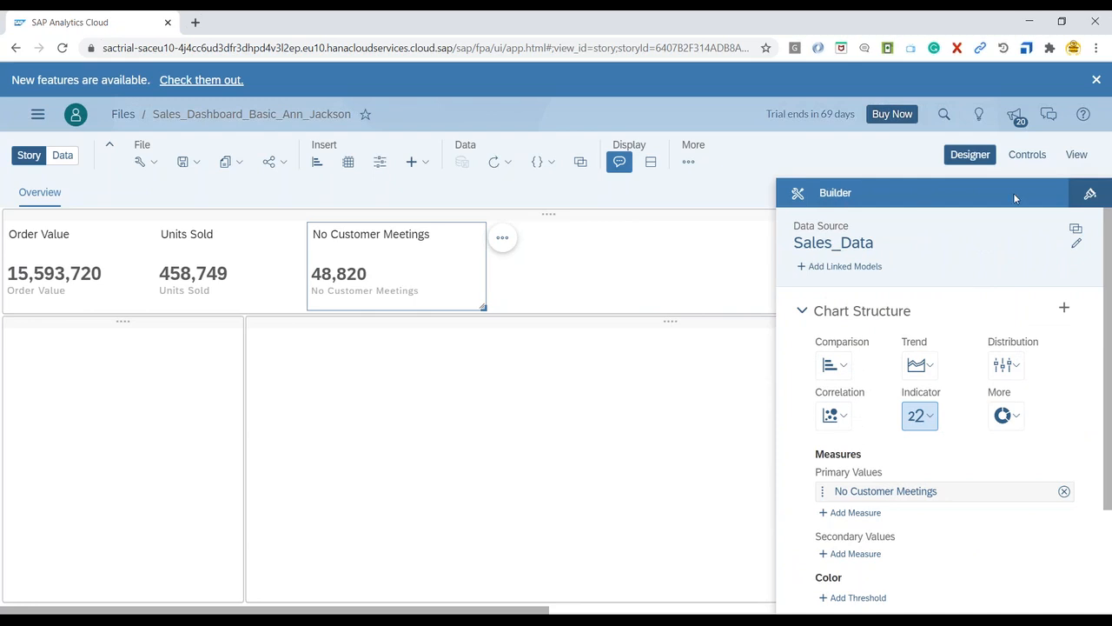
left_click(1088, 193)
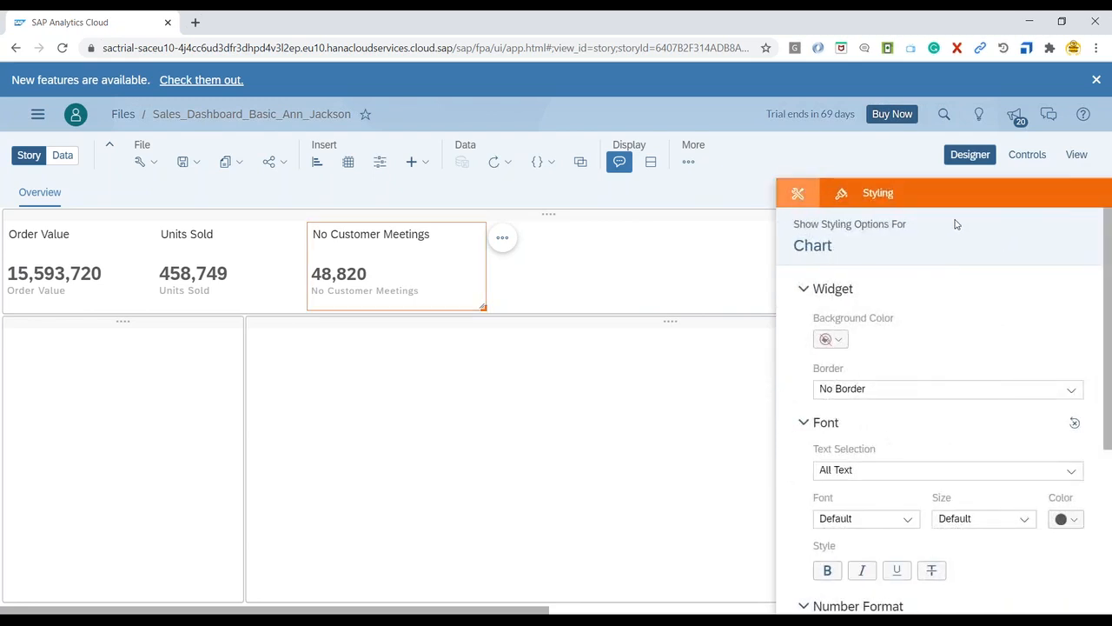
scroll(881, 378, "down", 3)
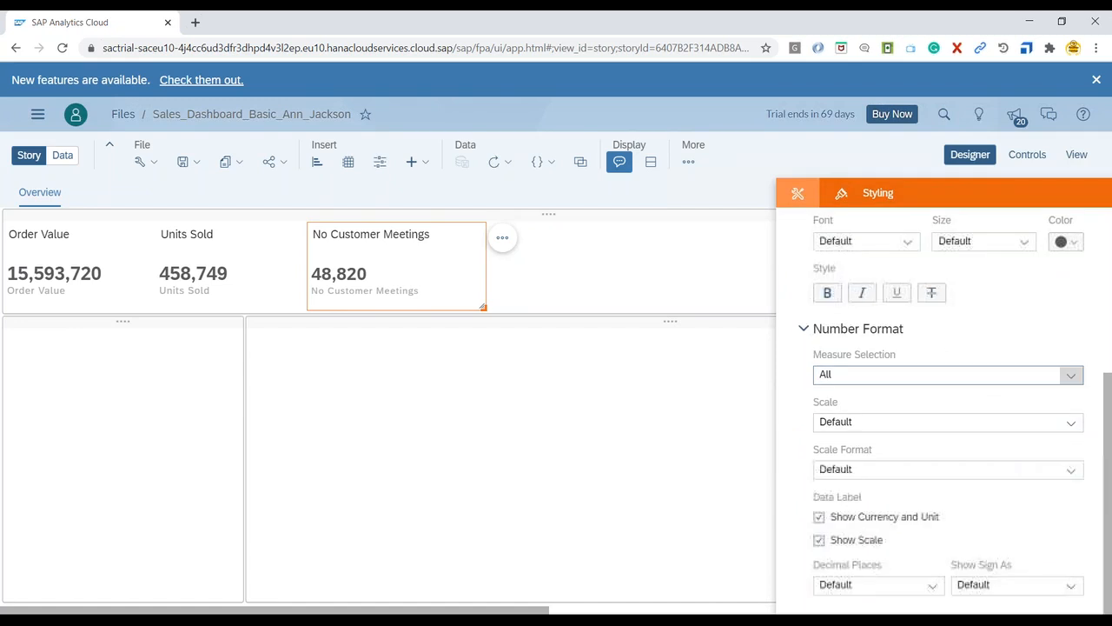
scroll(886, 512, "up", 3)
left_click(797, 192)
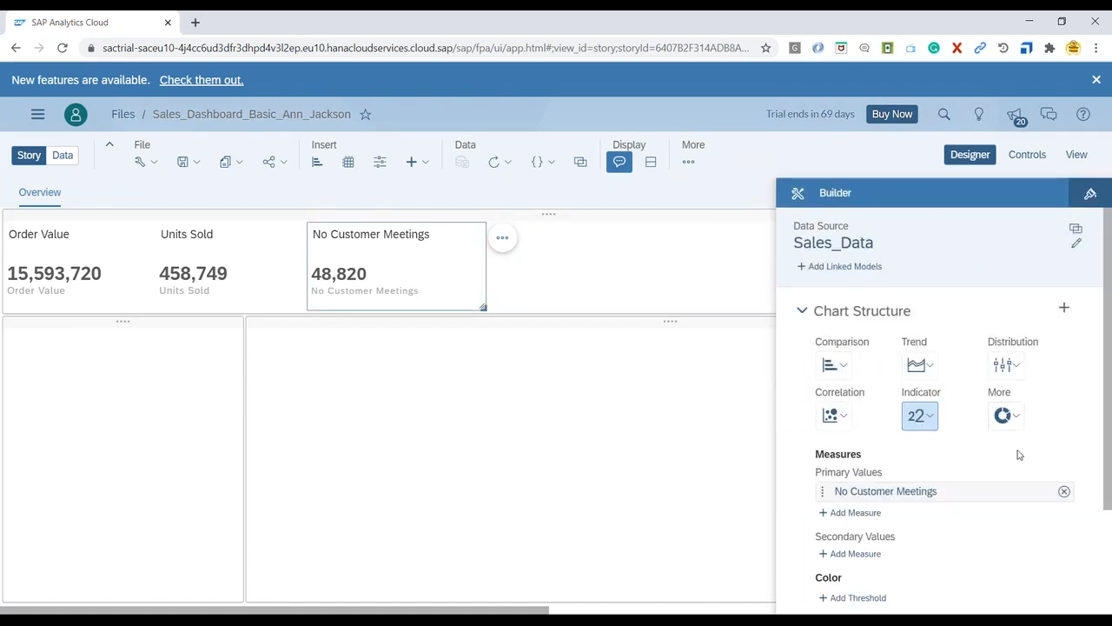
Step: Circle the Sales_Data data source and the Data view switch with the pen, add arrows, and erase all drawings
left_click(661, 31)
mouse_move(873, 227)
left_mouse_down()
mouse_move(823, 208)
mouse_move(800, 245)
mouse_move(874, 226)
mouse_move(893, 240)
mouse_move(918, 230)
left_mouse_up()
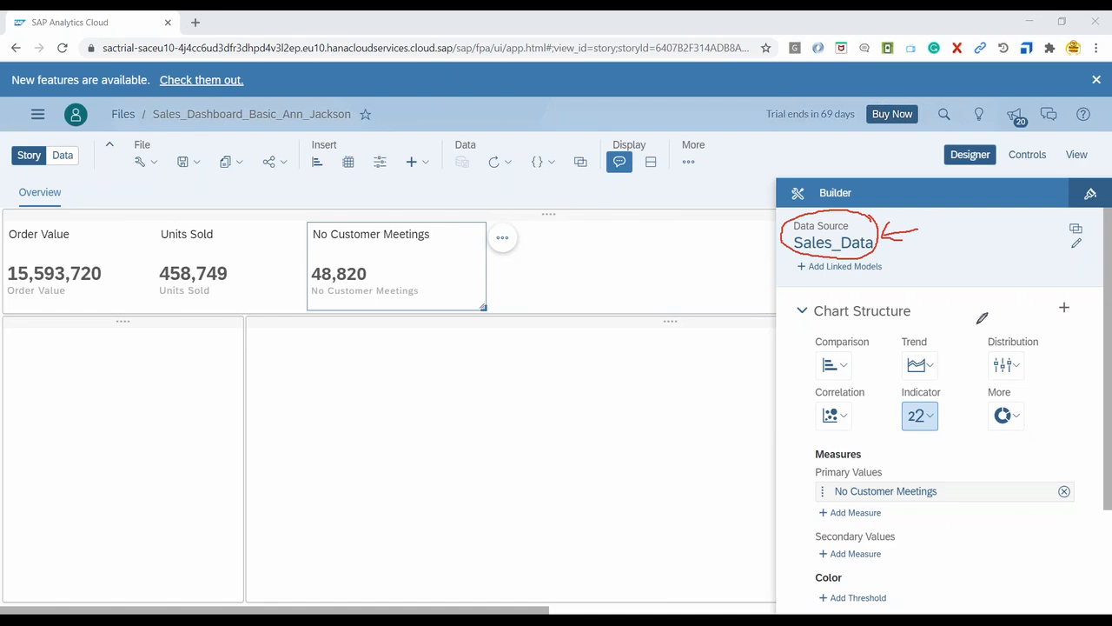
mouse_move(48, 154)
left_mouse_down()
mouse_move(83, 166)
mouse_move(61, 135)
mouse_move(57, 152)
left_mouse_up()
mouse_move(74, 196)
left_mouse_down()
mouse_move(70, 173)
mouse_move(65, 185)
mouse_move(78, 180)
left_mouse_up()
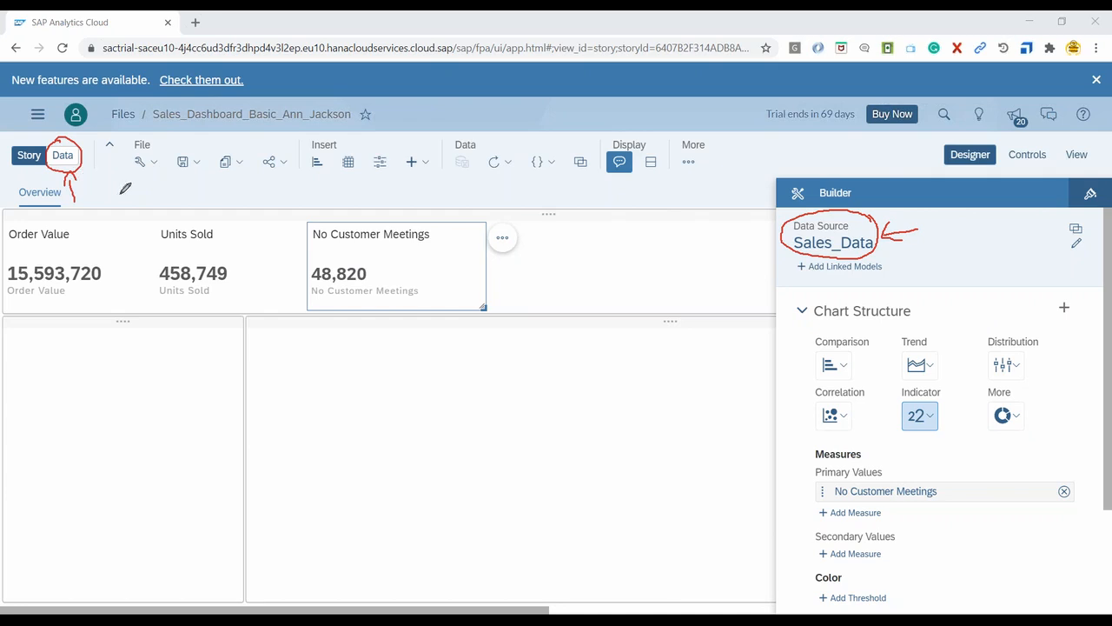
right_click(120, 195)
left_click(176, 284)
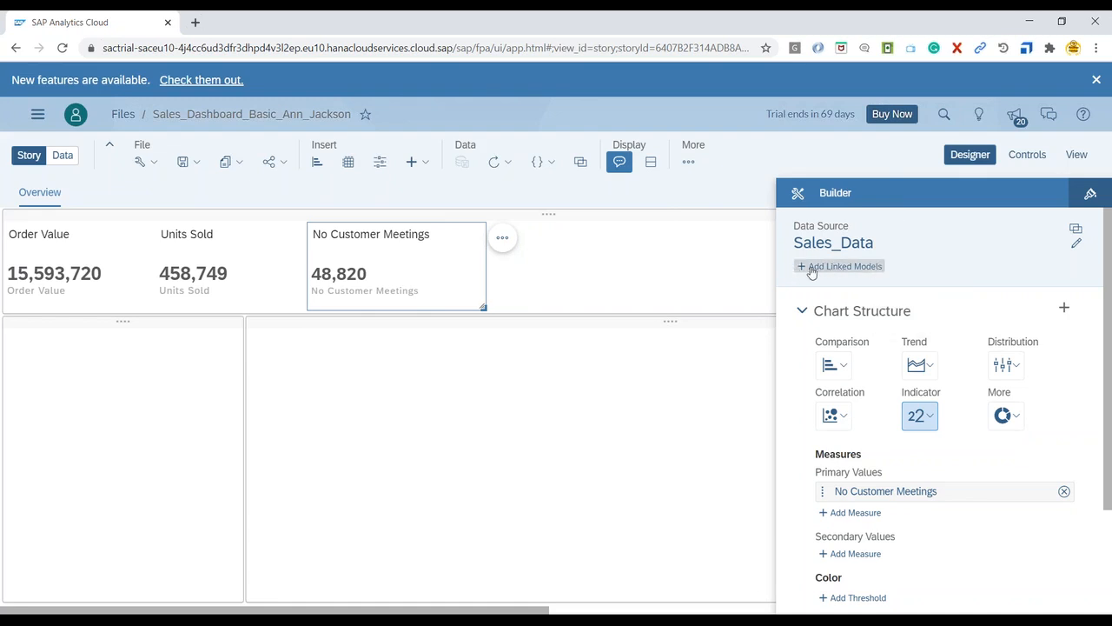
Step: Review the builder's chart structure, measures, filters and properties, and inspect the available trend chart types
scroll(942, 280, "down", 3)
scroll(942, 281, "up", 3)
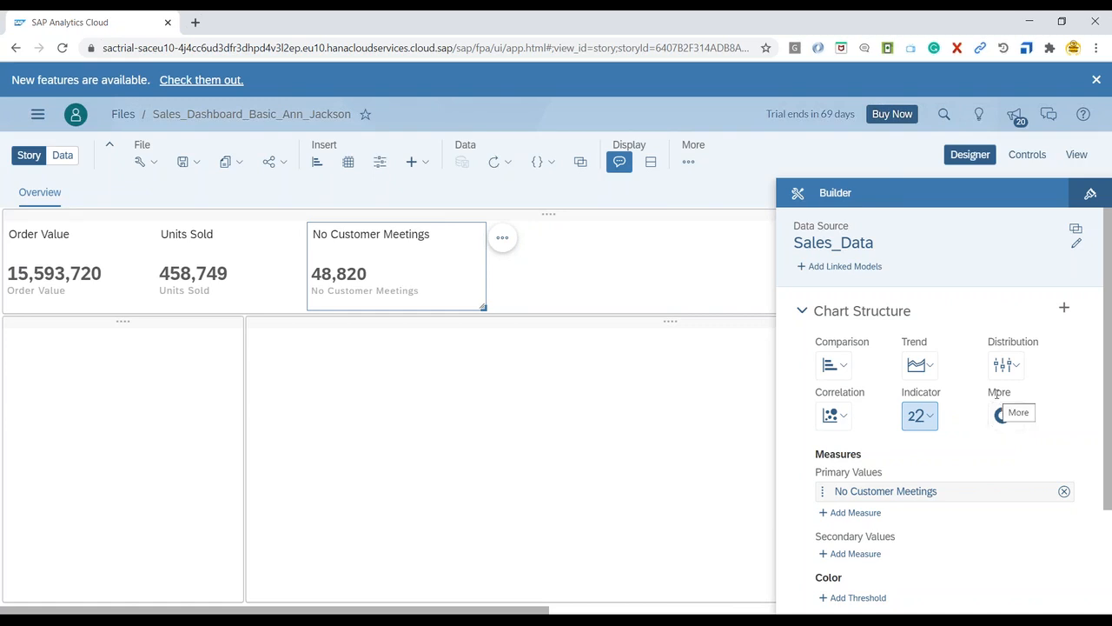
scroll(992, 455, "down", 2)
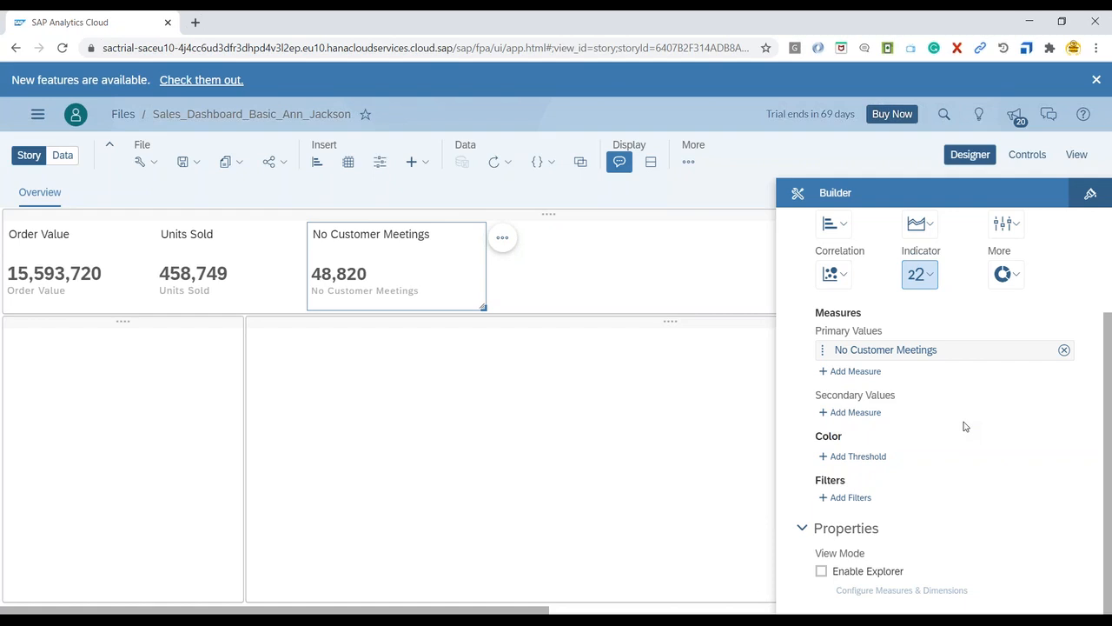
scroll(963, 426, "up", 2)
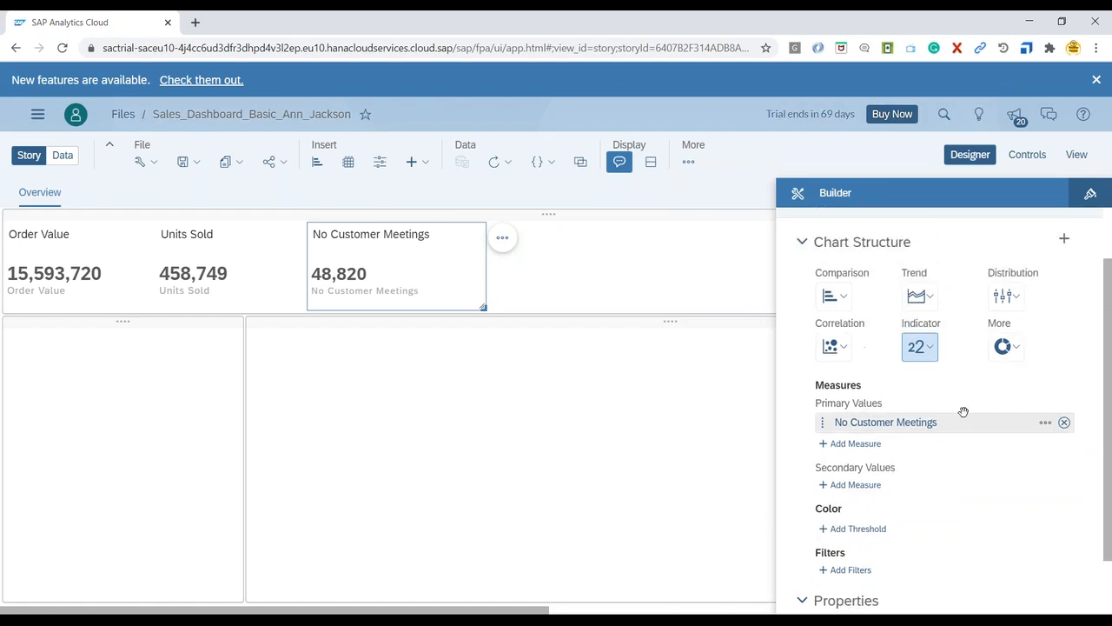
left_click(931, 304)
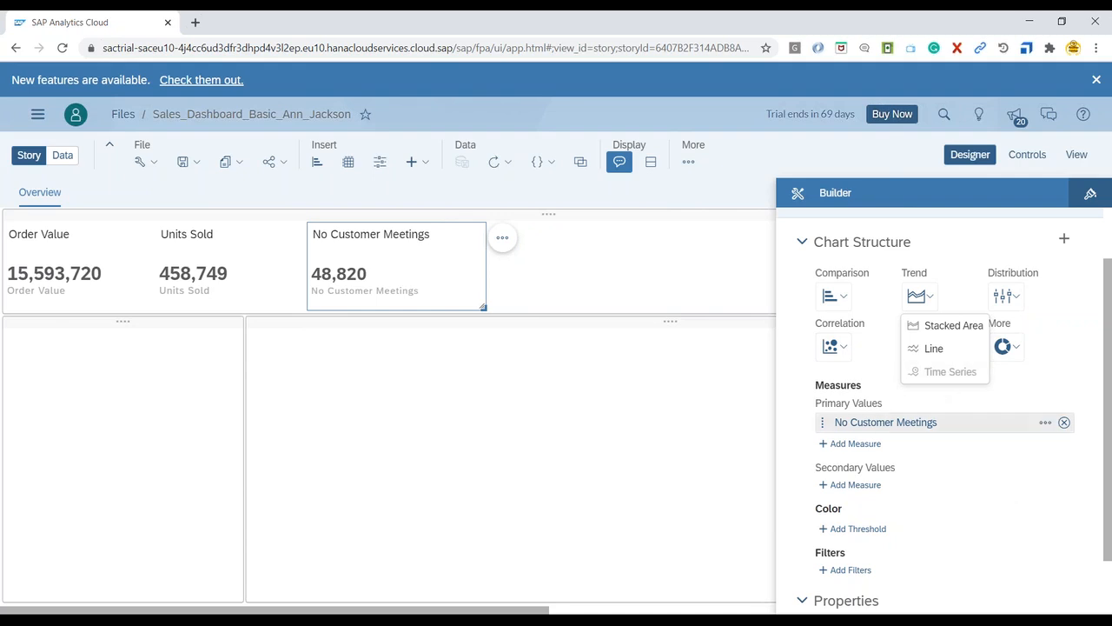
left_click(995, 492)
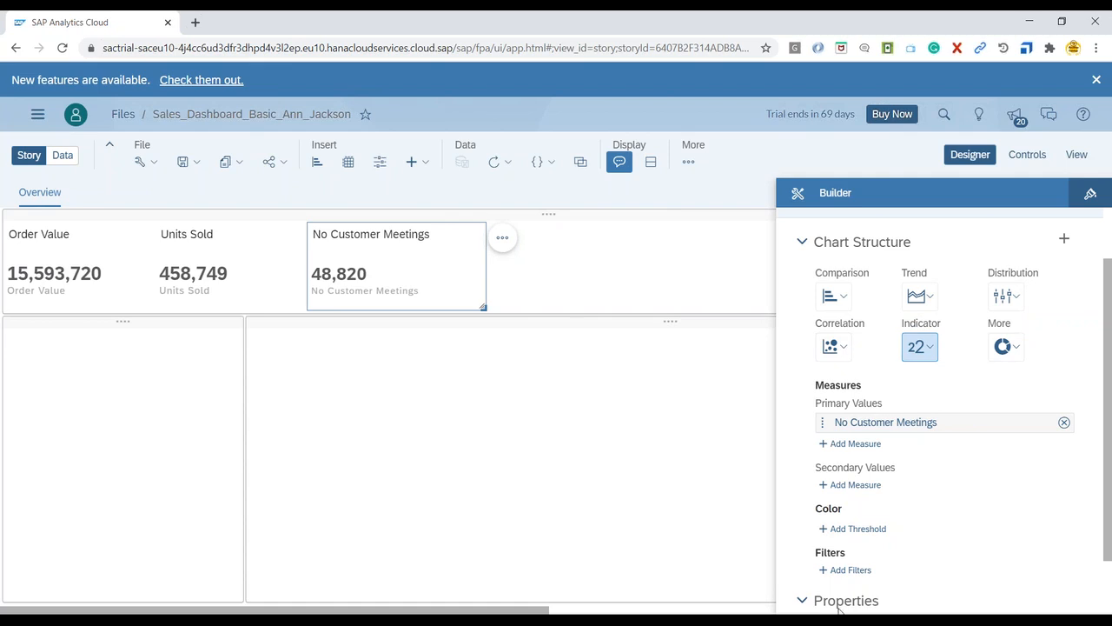
Step: Add Units Sold as a secondary value to the No Customer Meetings chart
scroll(956, 521, "down", 1)
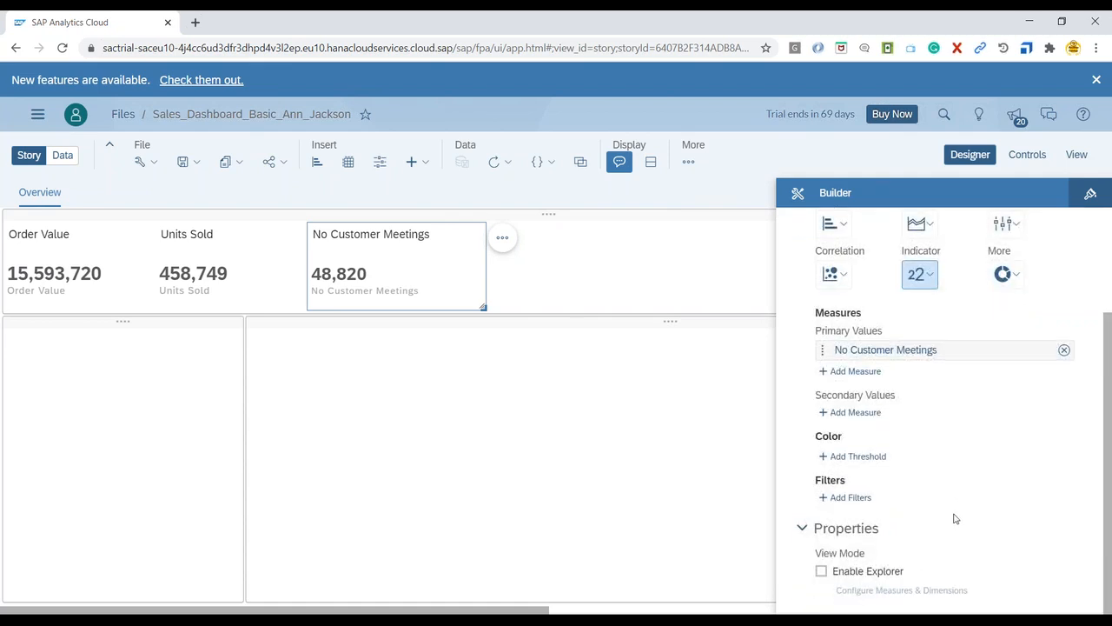
left_click(856, 412)
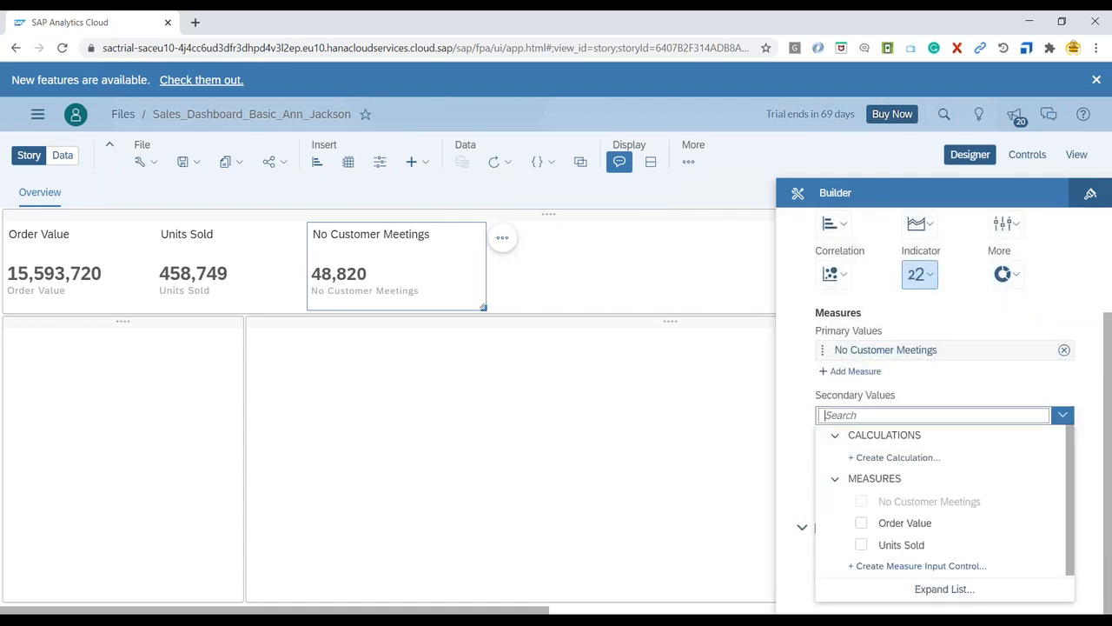
left_click(861, 544)
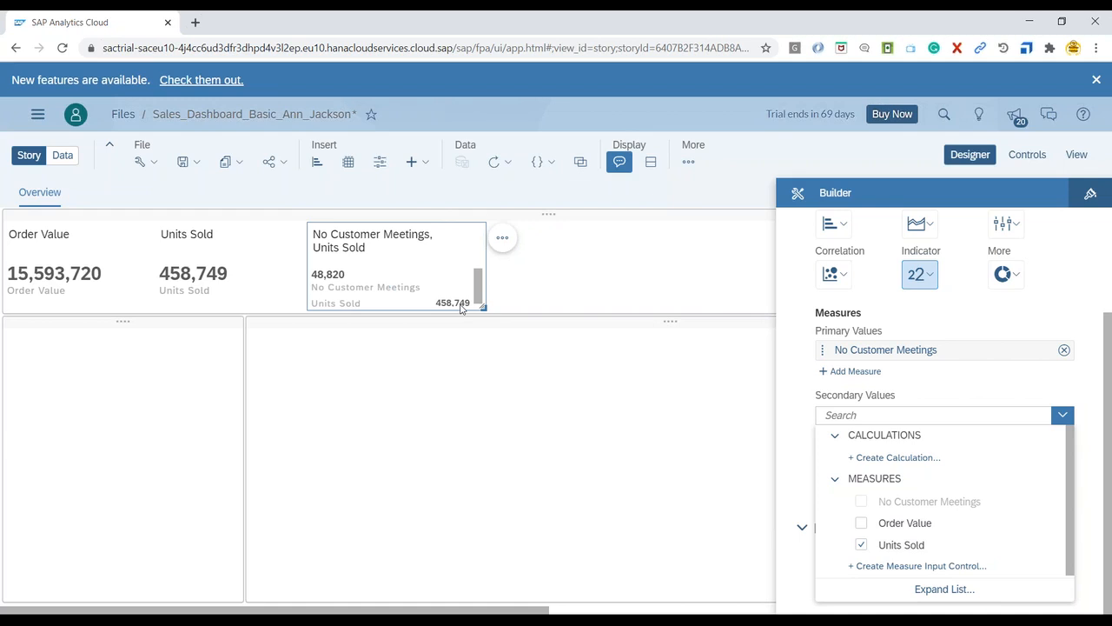
Step: Remove Units Sold from the secondary values of the No Customer Meetings chart
left_click(861, 544)
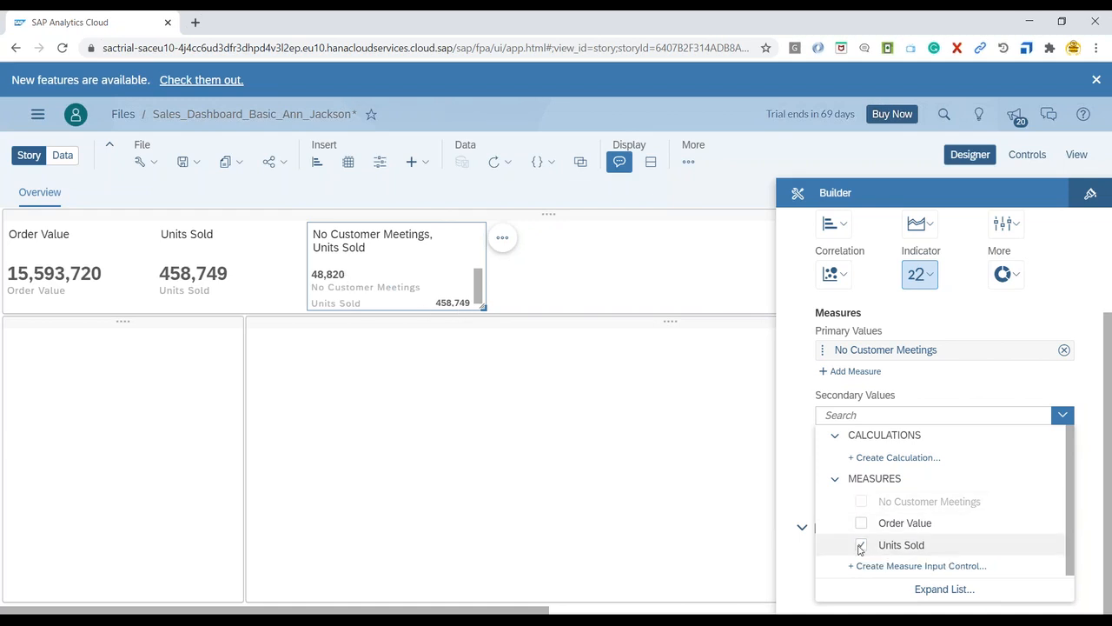
left_click(801, 448)
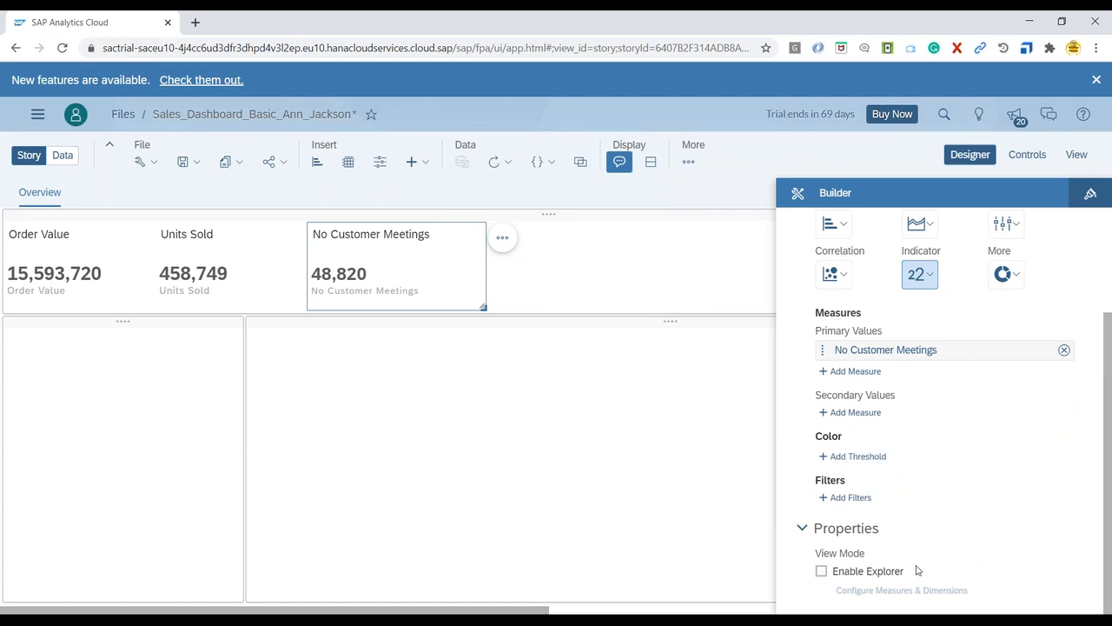
scroll(919, 562, "up", 3)
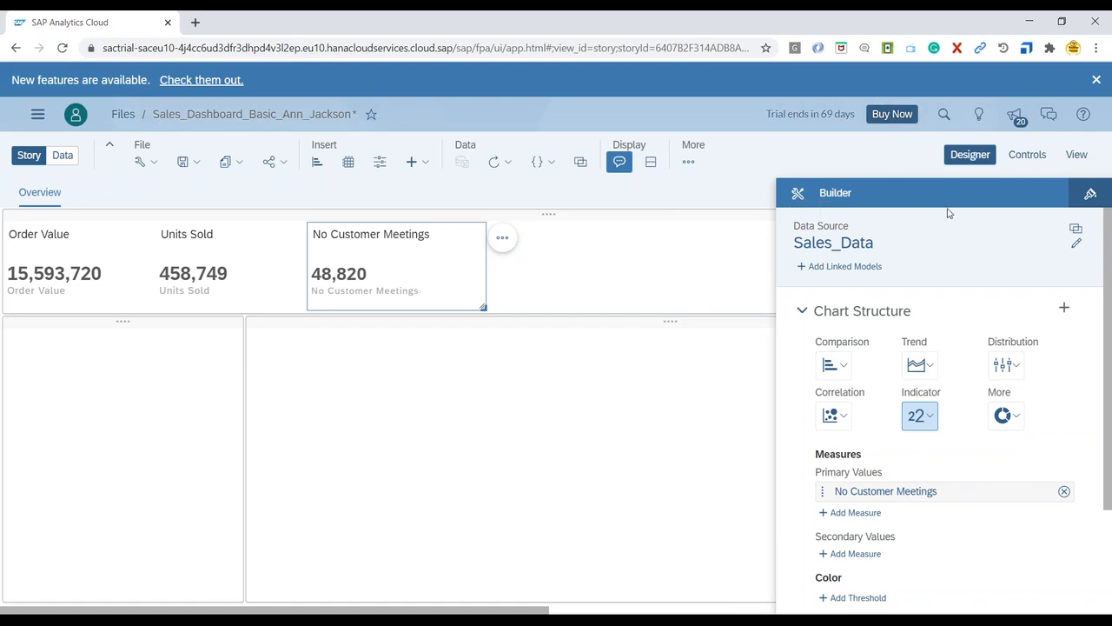
Step: Look at the No Customer Meetings chart's styling options, and hide and show the designer to return to the builder settings
left_click(1090, 193)
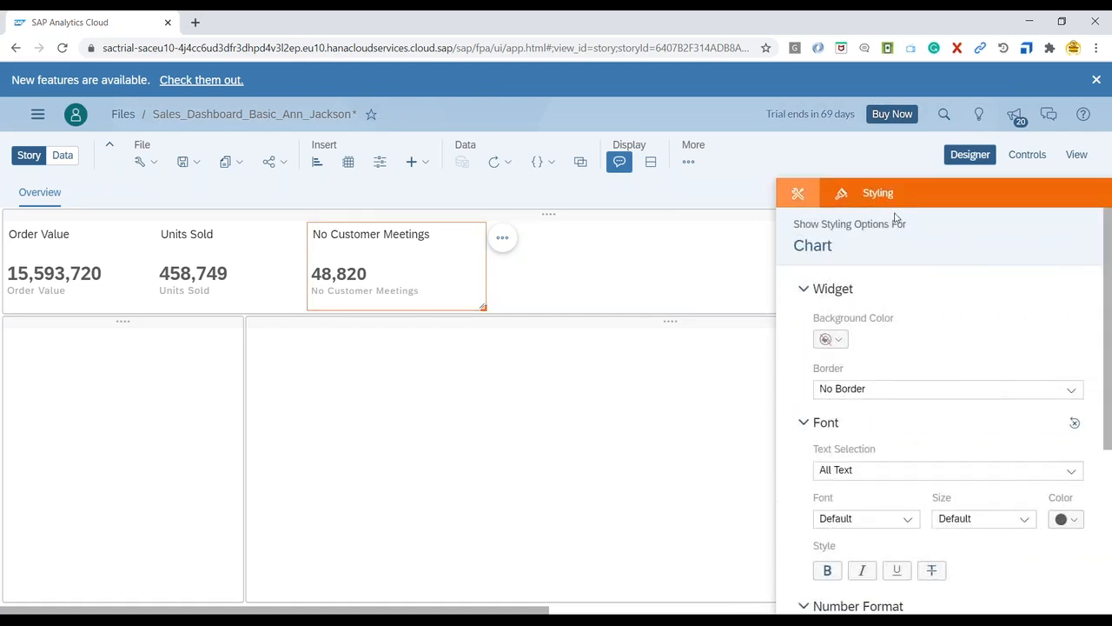
left_click(970, 157)
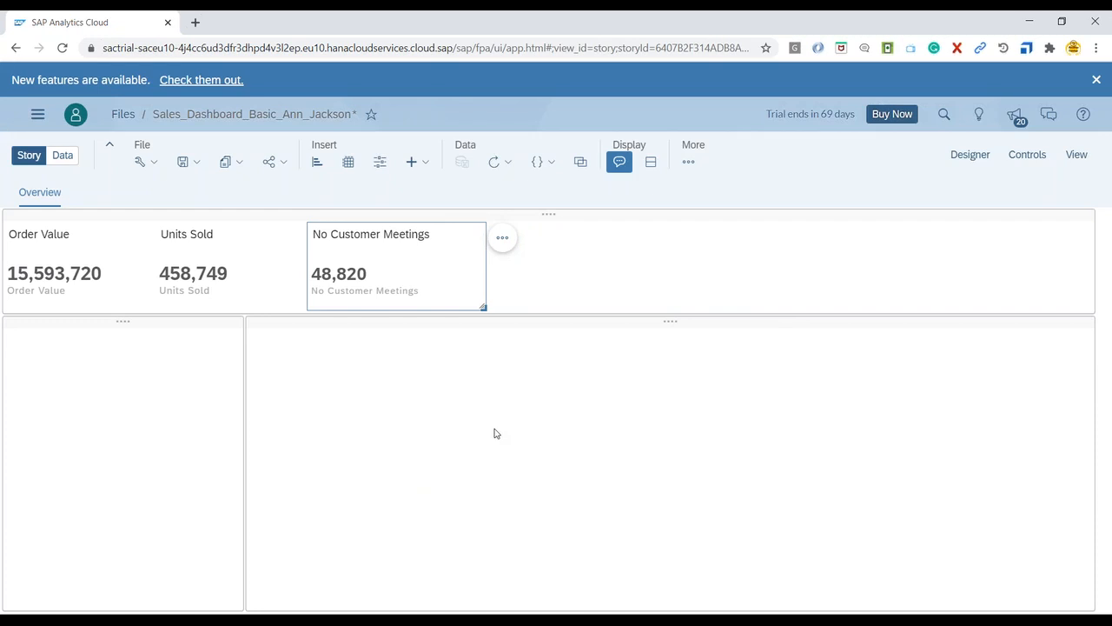
left_click(970, 158)
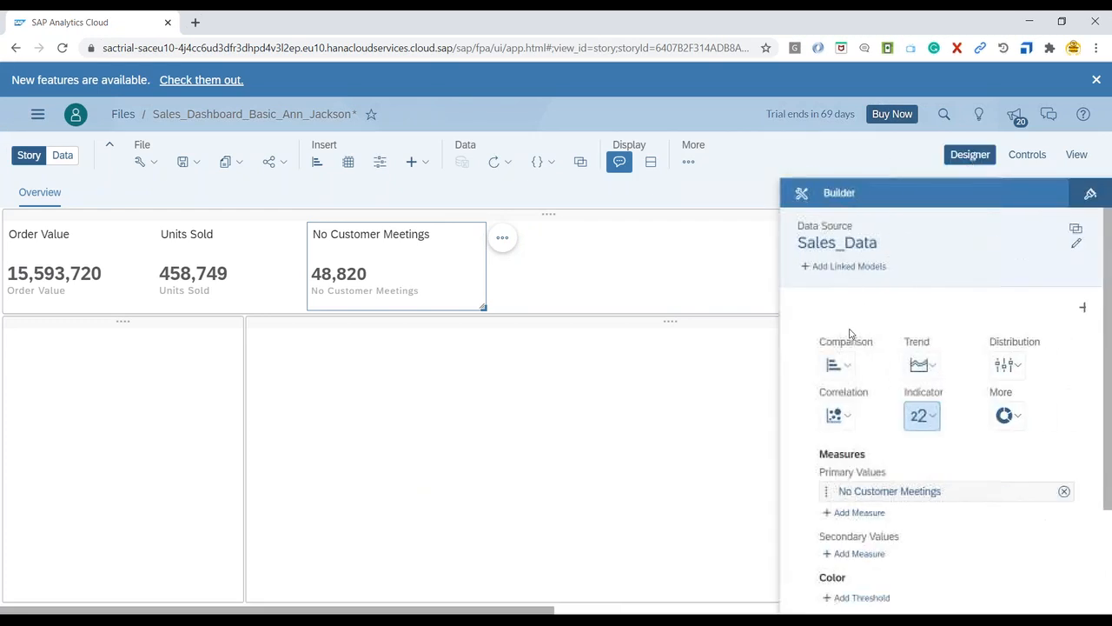
left_click(972, 156)
left_click(979, 165)
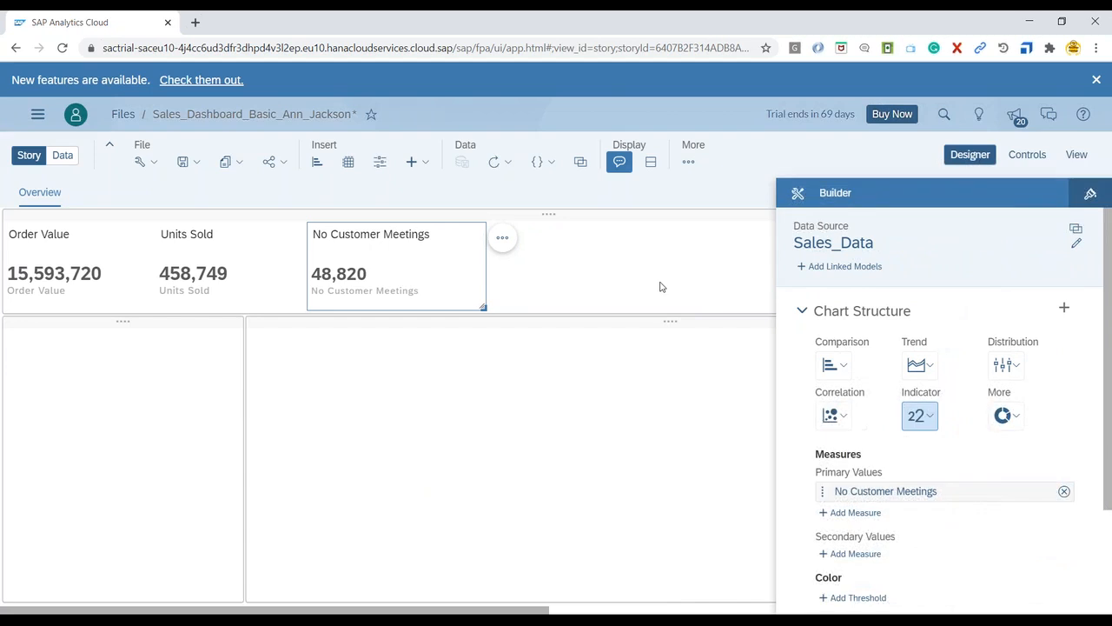
Step: Open the story's data view and look through the Sales_Data records in grid mode
left_click(68, 160)
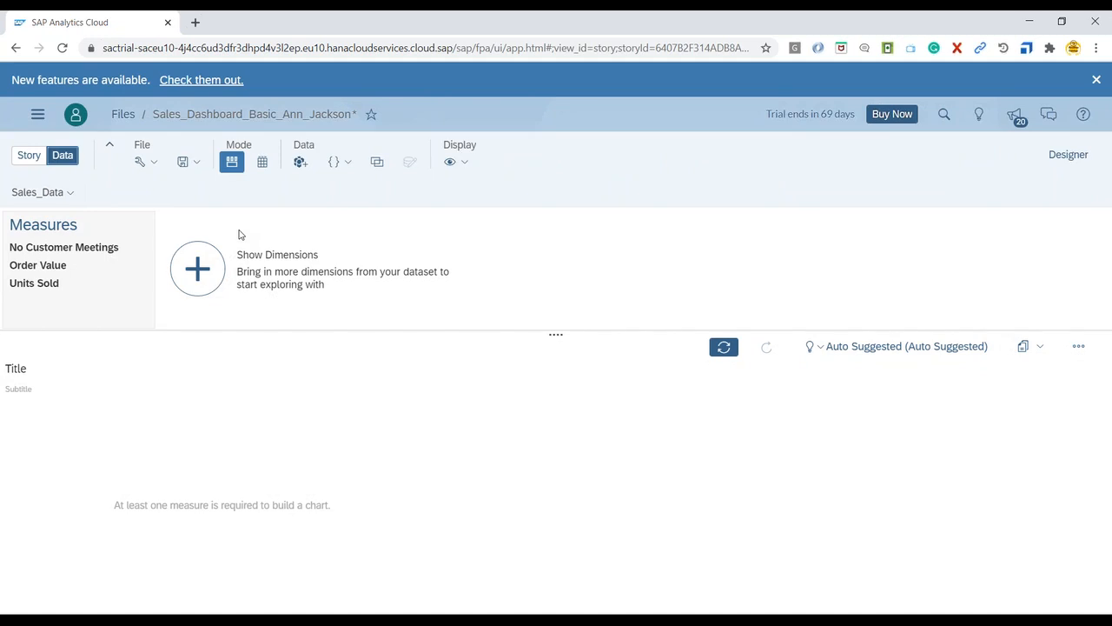
left_click(262, 162)
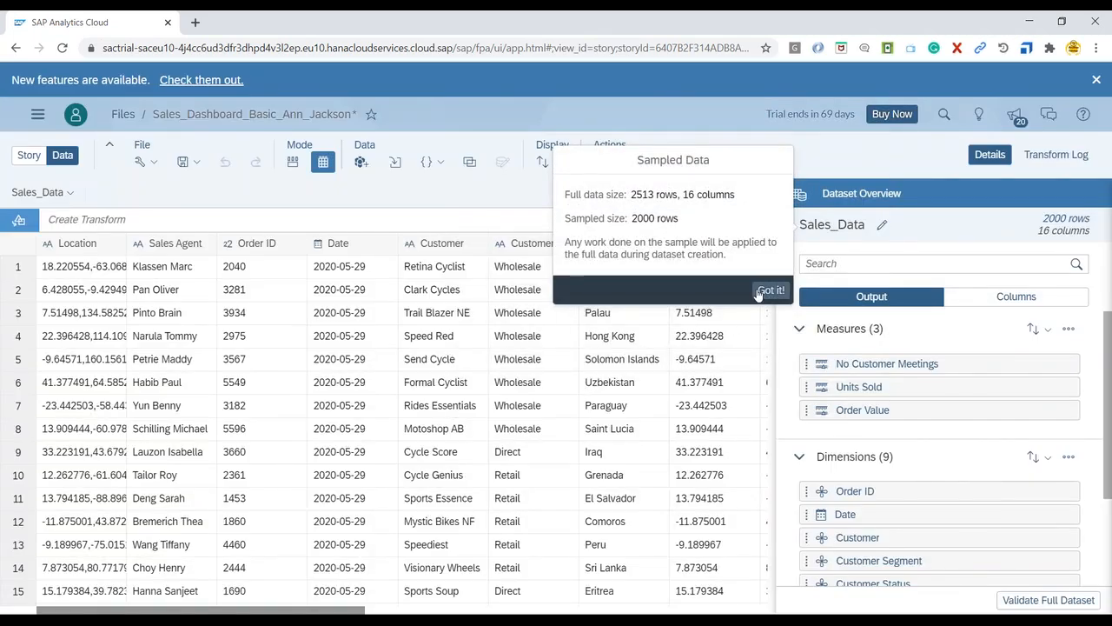
left_click(768, 290)
scroll(408, 391, "down", 8)
scroll(409, 391, "up", 8)
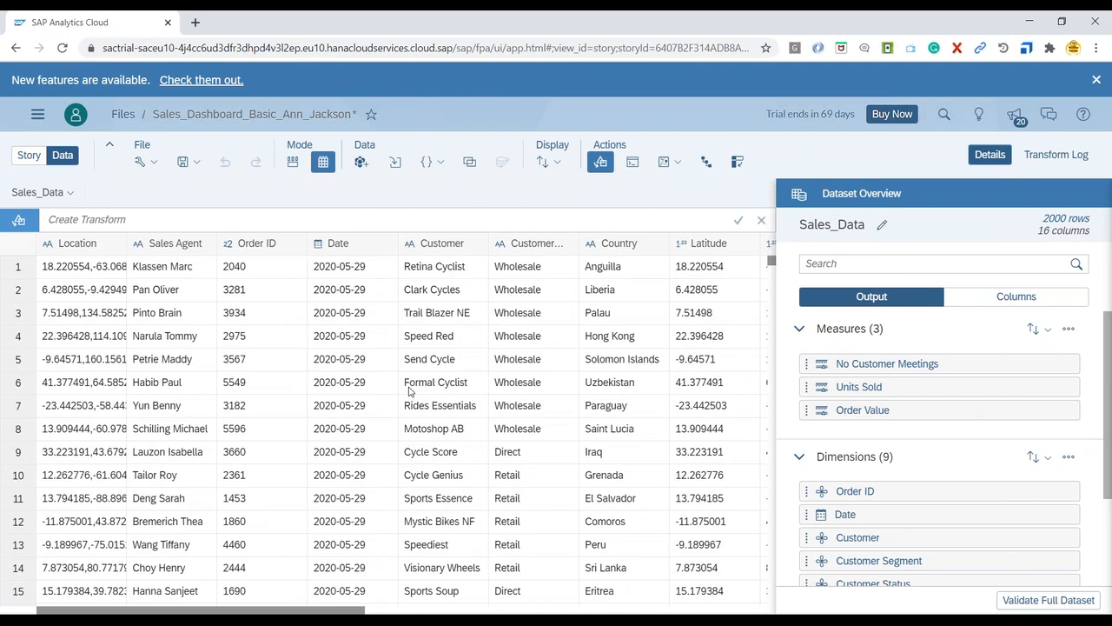
Step: Return to data exploration mode, choose the Order Value measure and show all dimensions of Sales_Data
left_click(293, 163)
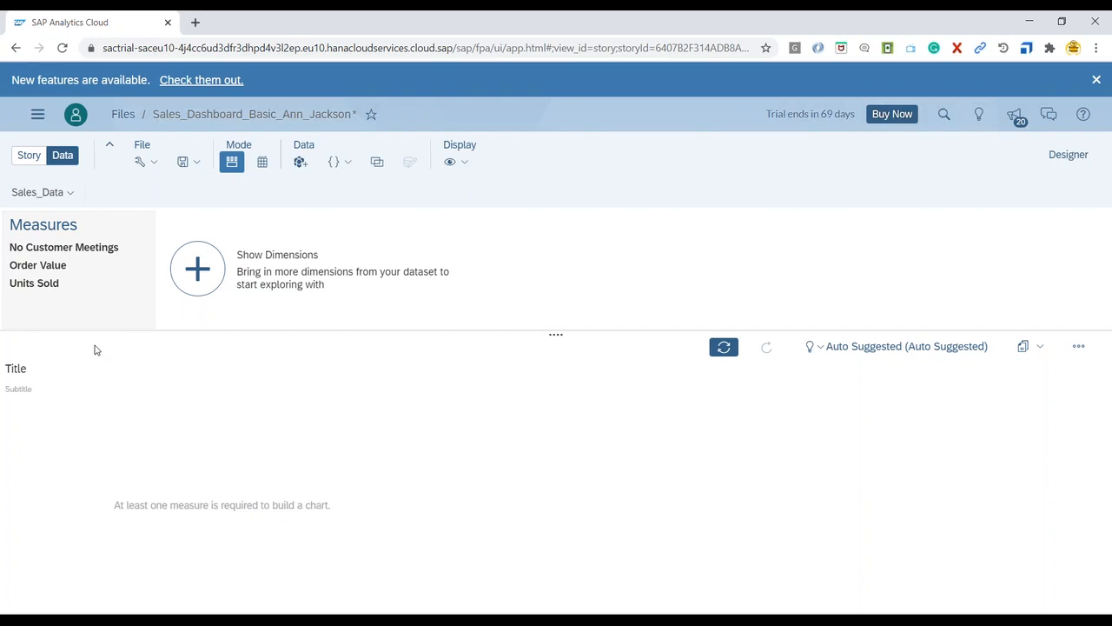
left_click(49, 269)
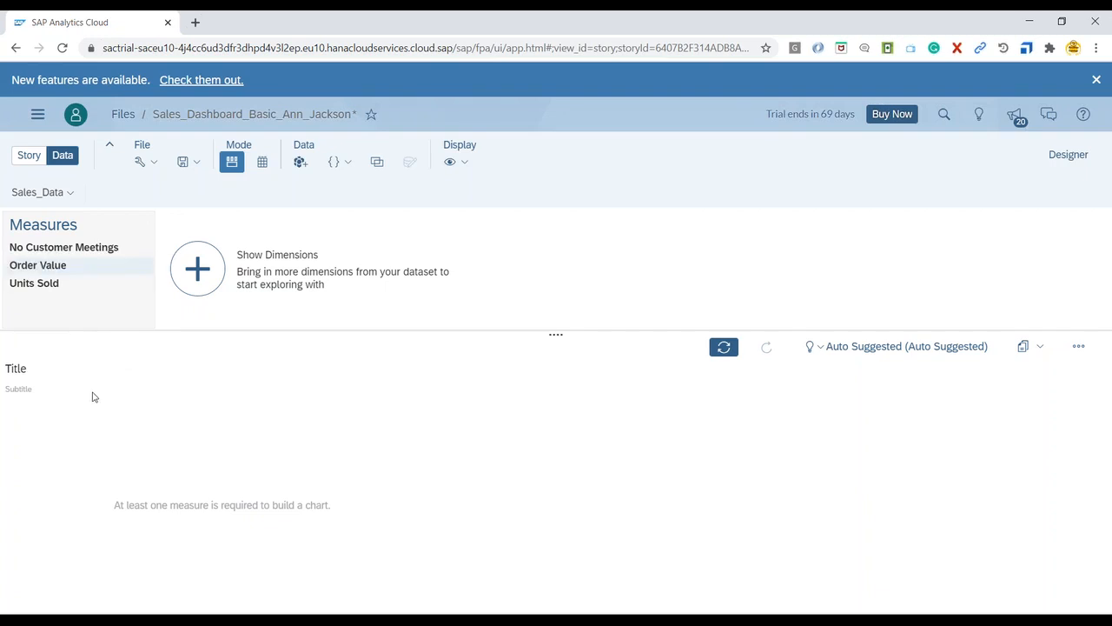
left_click(197, 274)
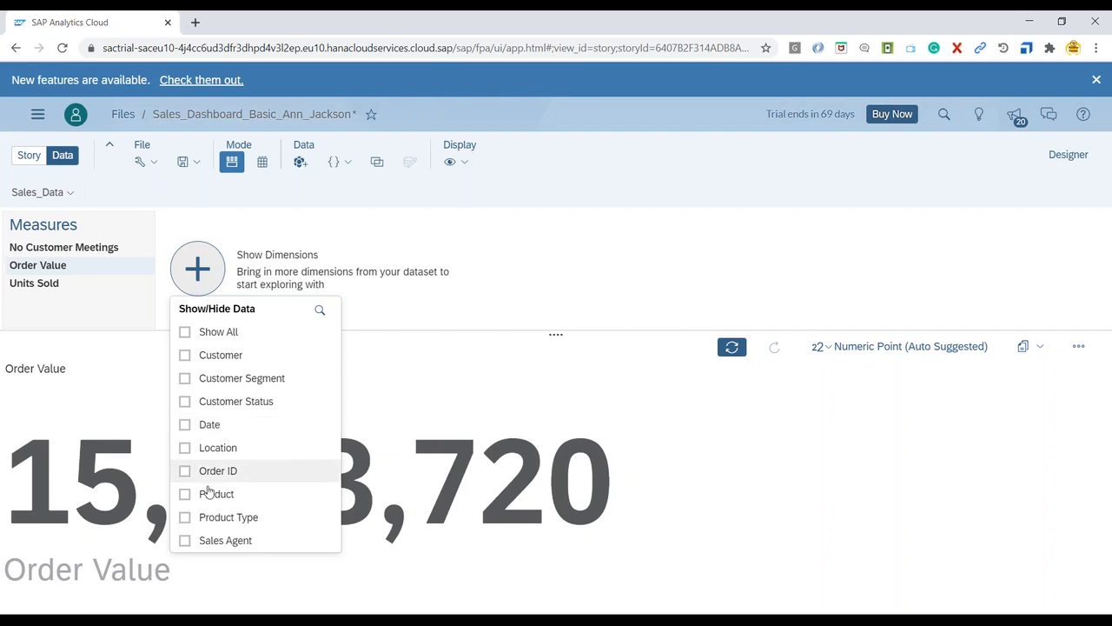
left_click(186, 332)
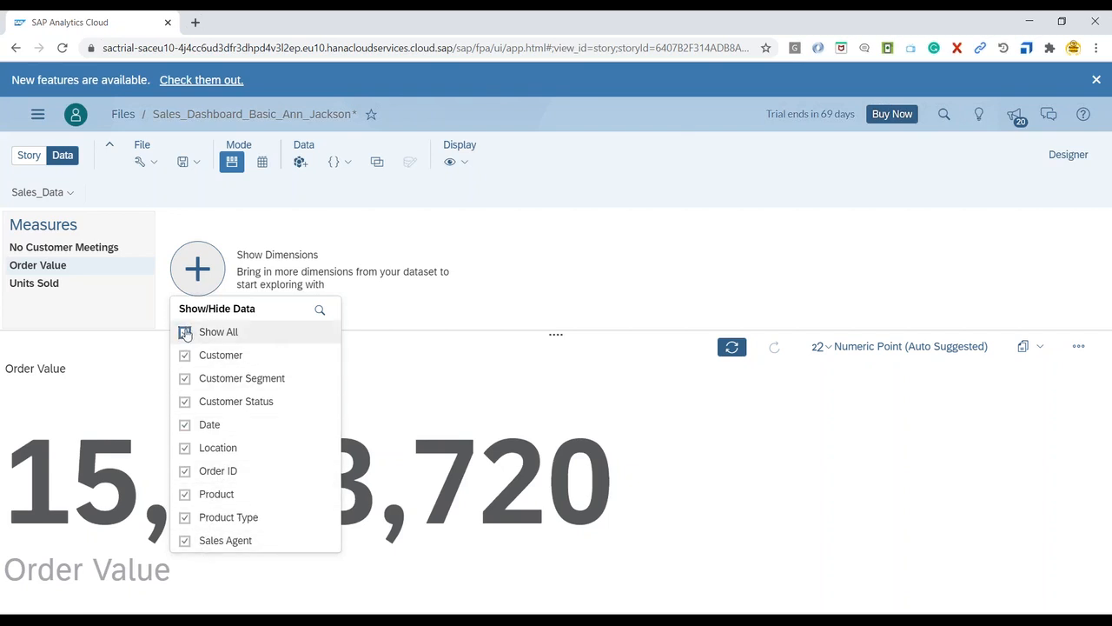
double_click(492, 371)
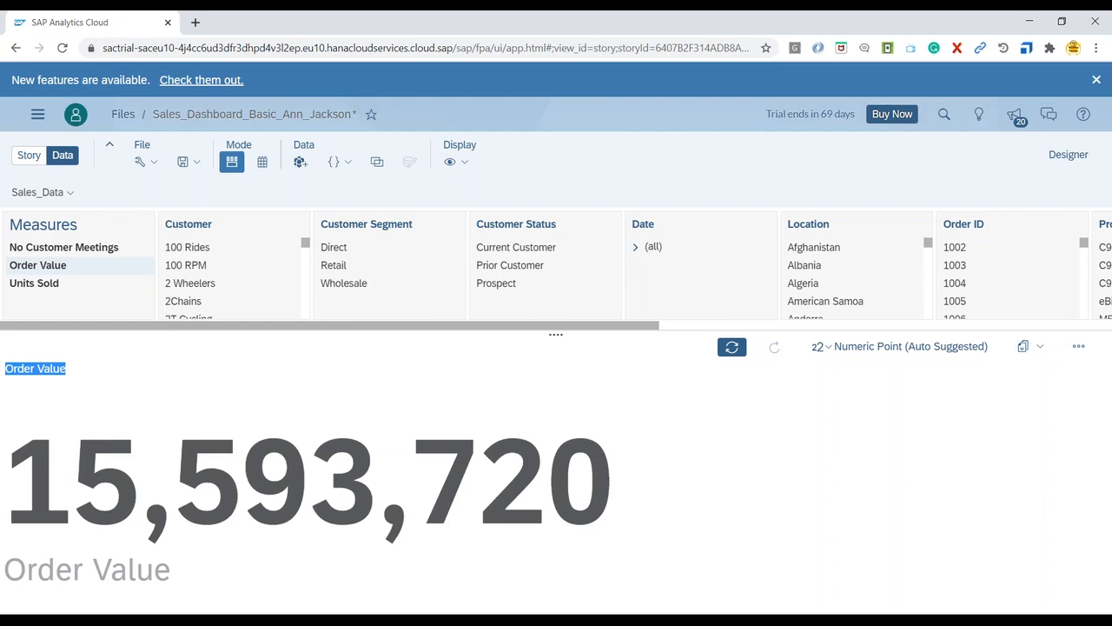
Step: Preview Order Value per Customer, per Customer Segment and per Customer Status in turn, deselecting each dimension after viewing
left_click(195, 229)
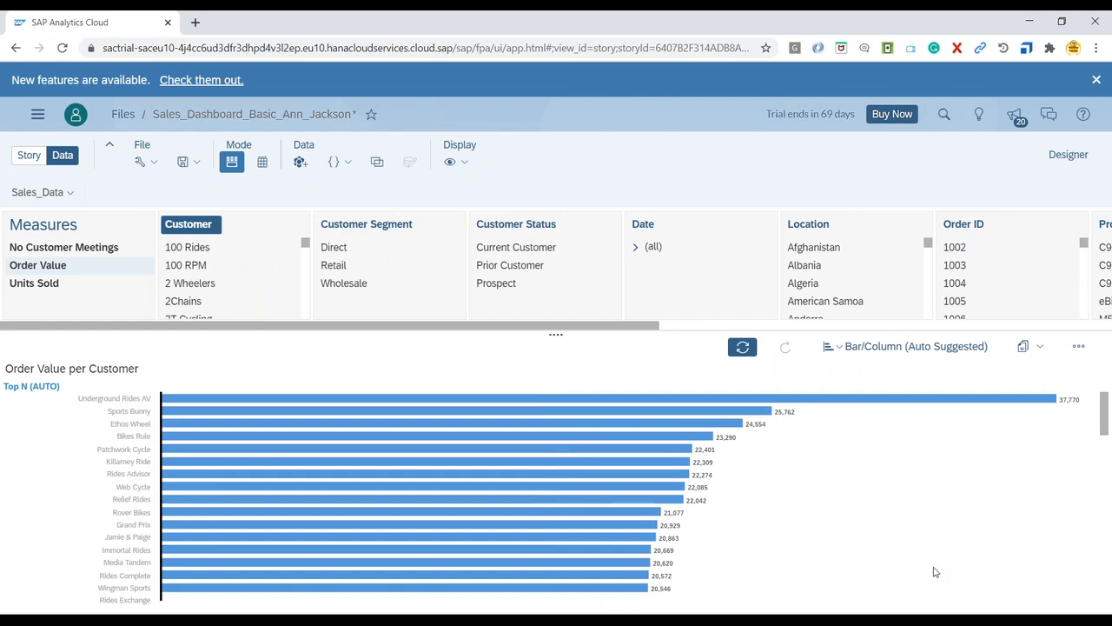
left_click(193, 226)
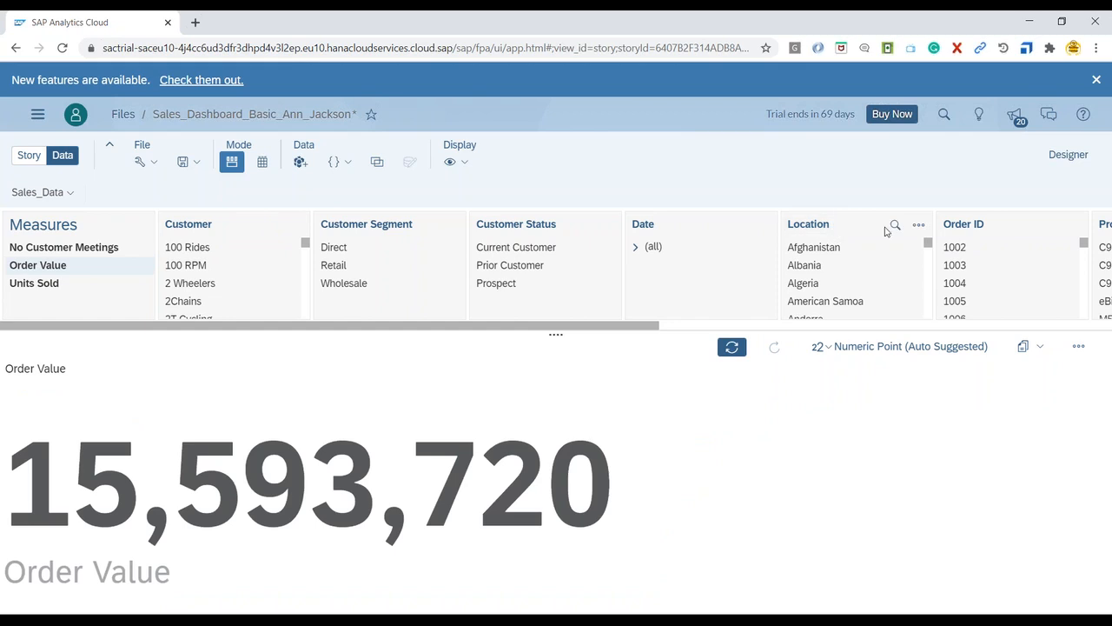
left_click(383, 225)
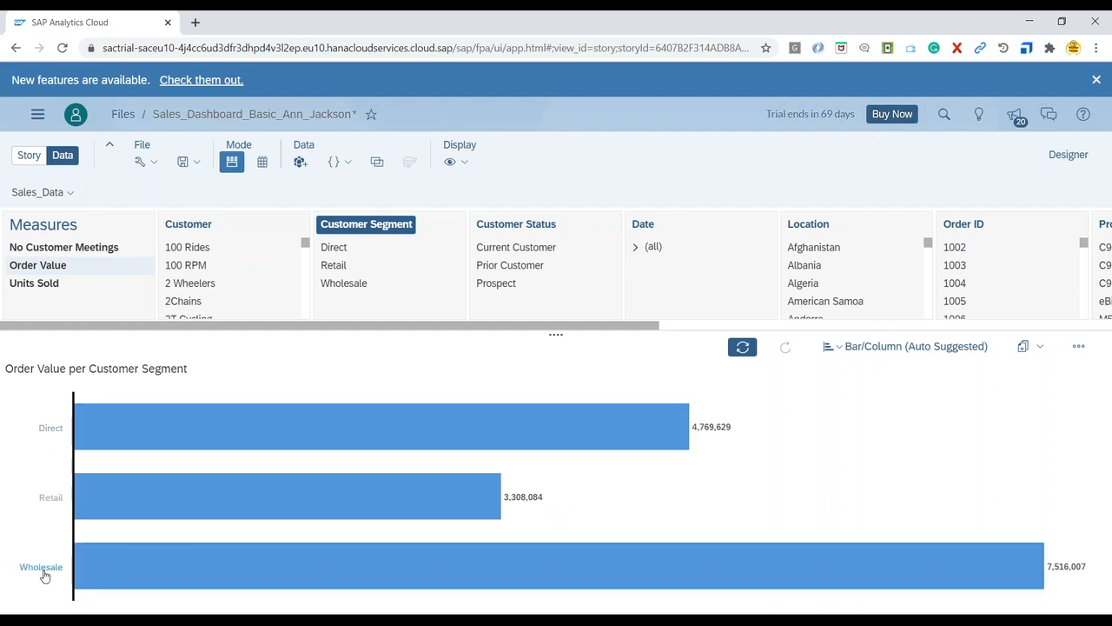
mouse_move(96, 585)
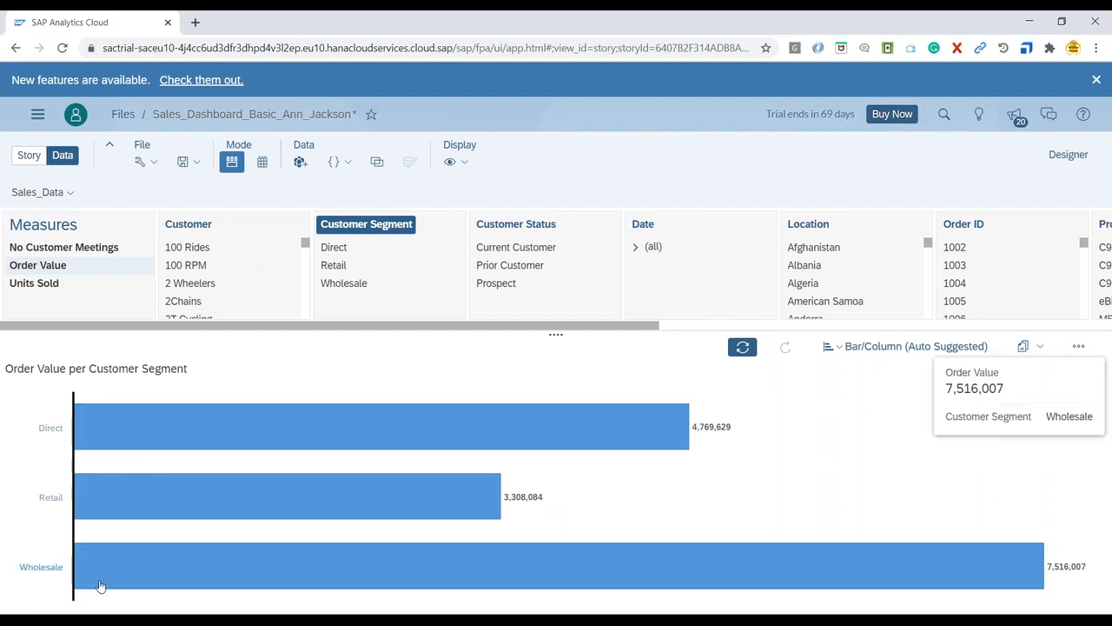
left_click(409, 224)
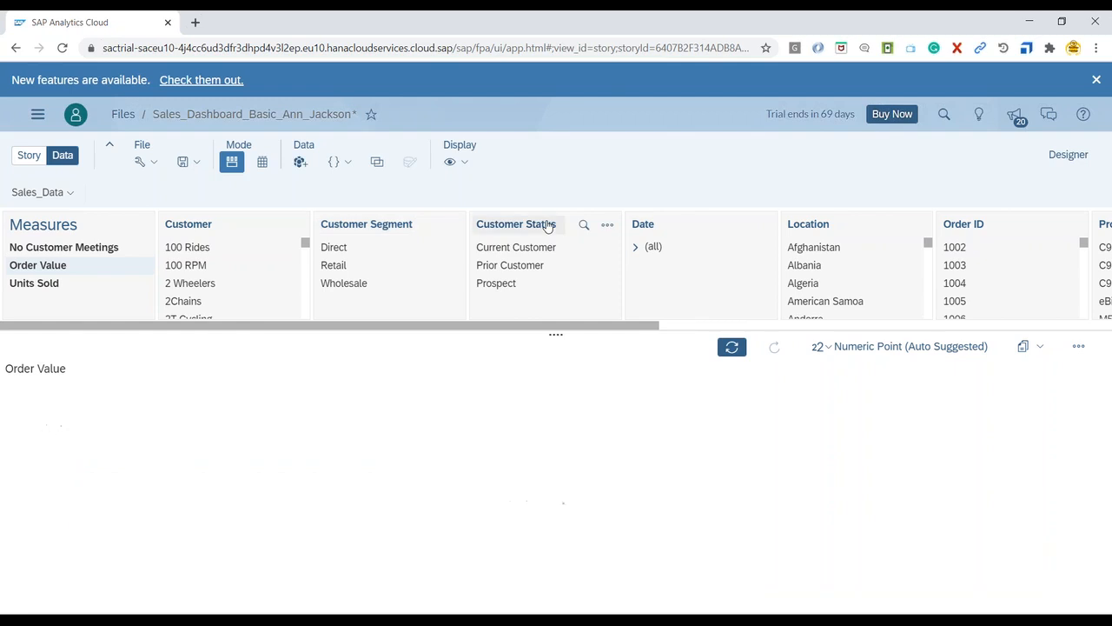
left_click(544, 226)
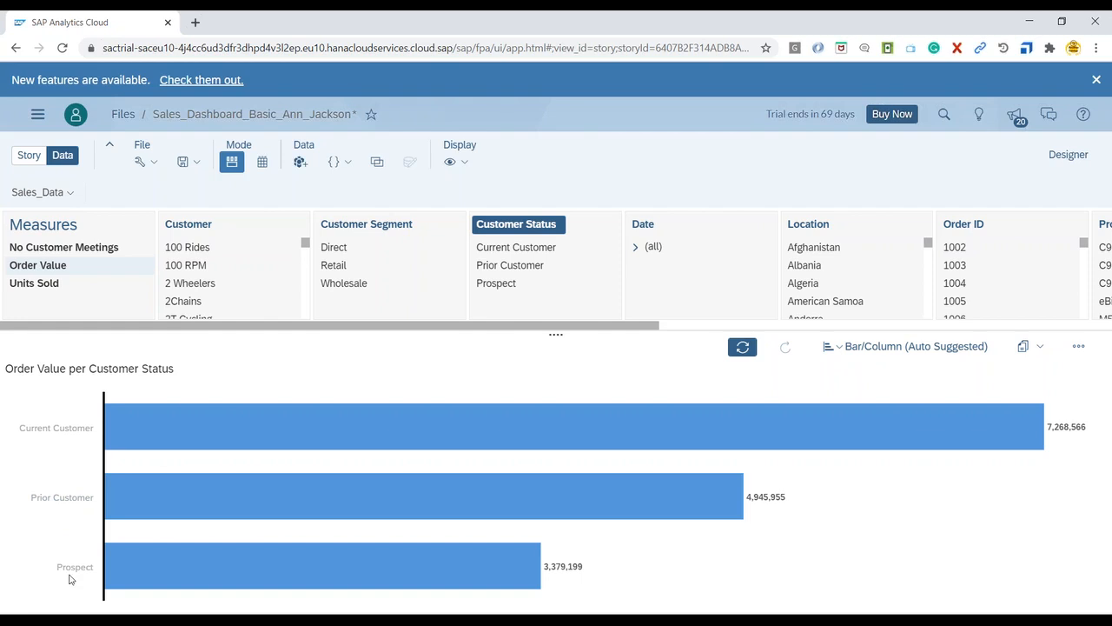
left_click(561, 224)
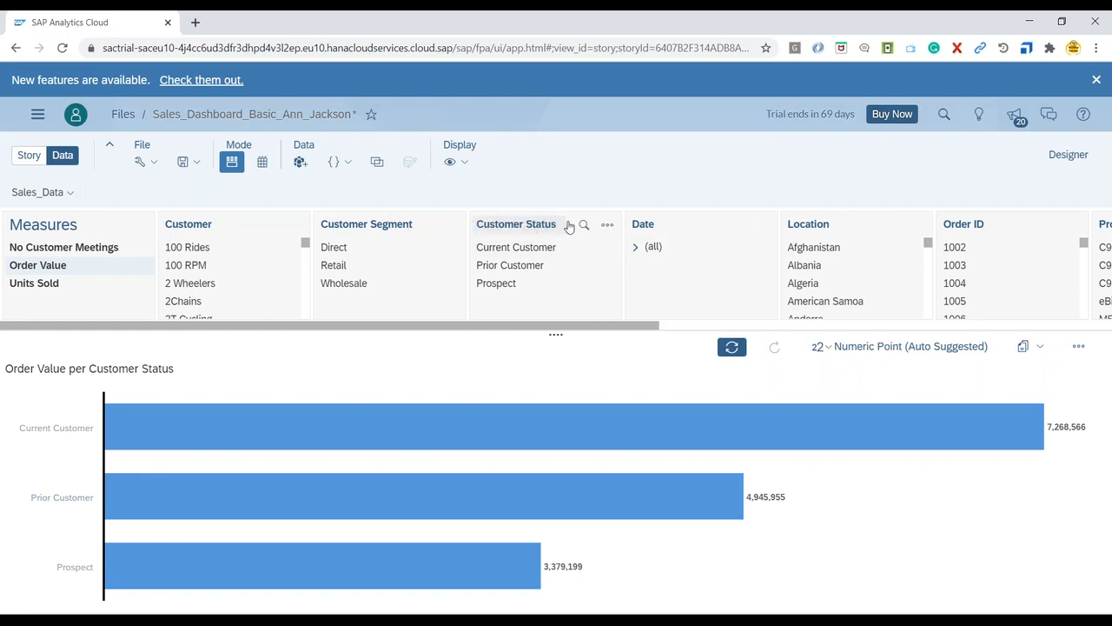
Step: Break down Order Value by Date and set the date hierarchy to Level 2
left_click(652, 225)
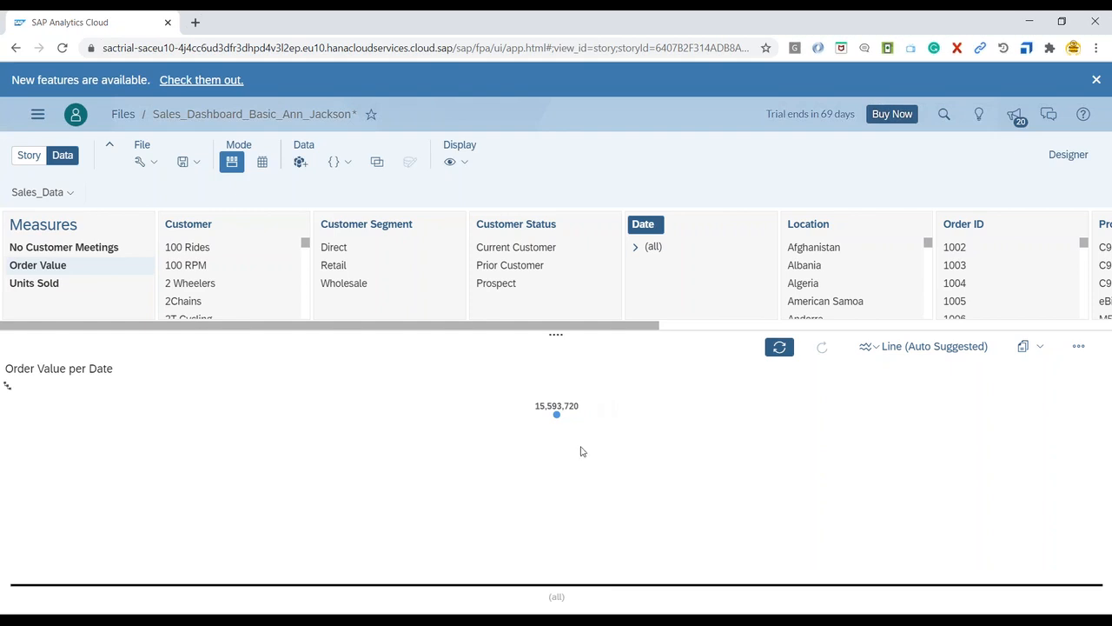
left_click(8, 389)
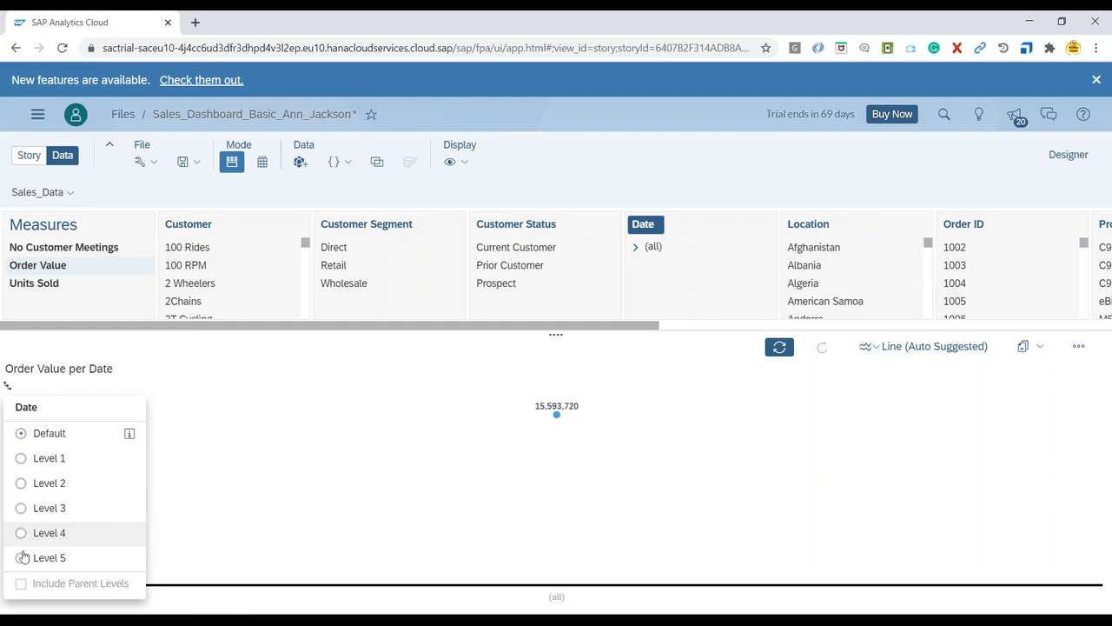
left_click(23, 458)
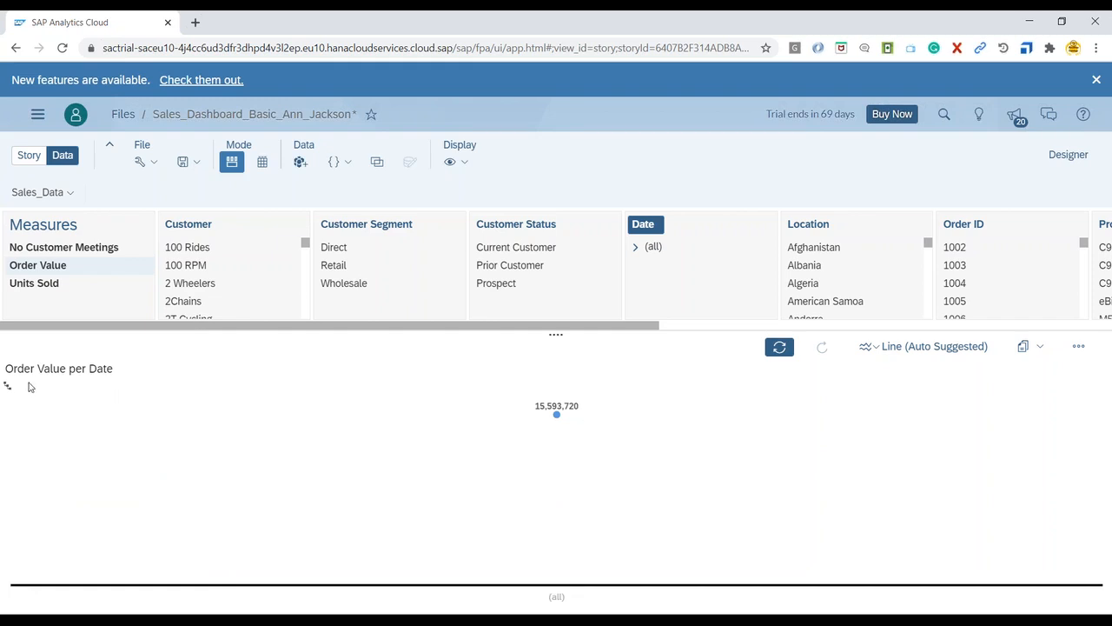
left_click(7, 385)
left_click(42, 485)
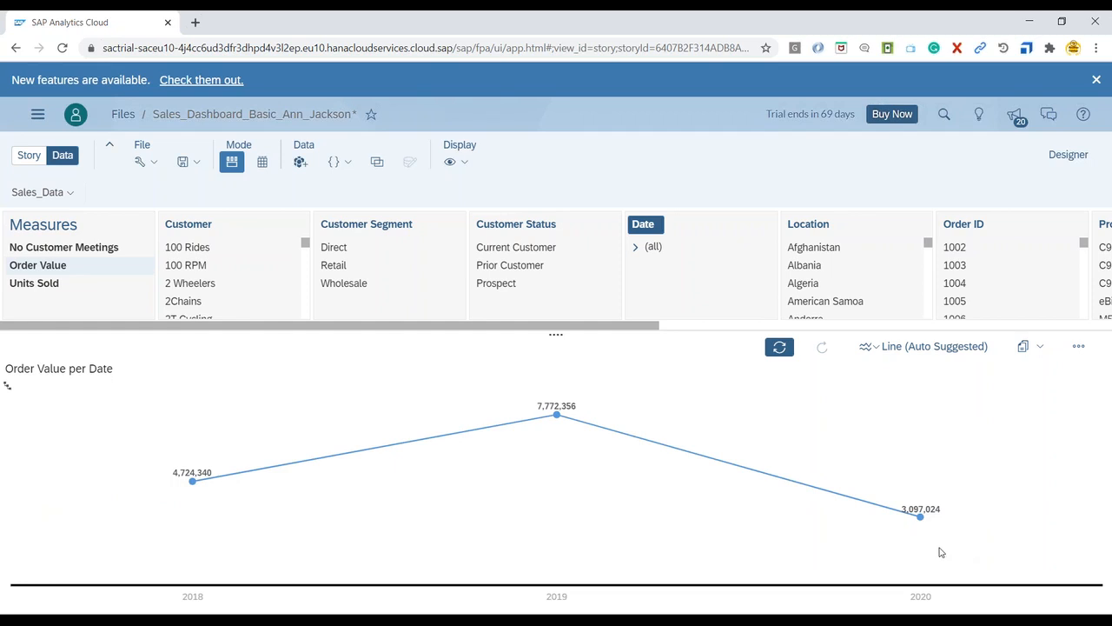
Step: Change the Order Value per Date chart to the Bar/Column comparison type
left_click(887, 351)
mouse_move(884, 417)
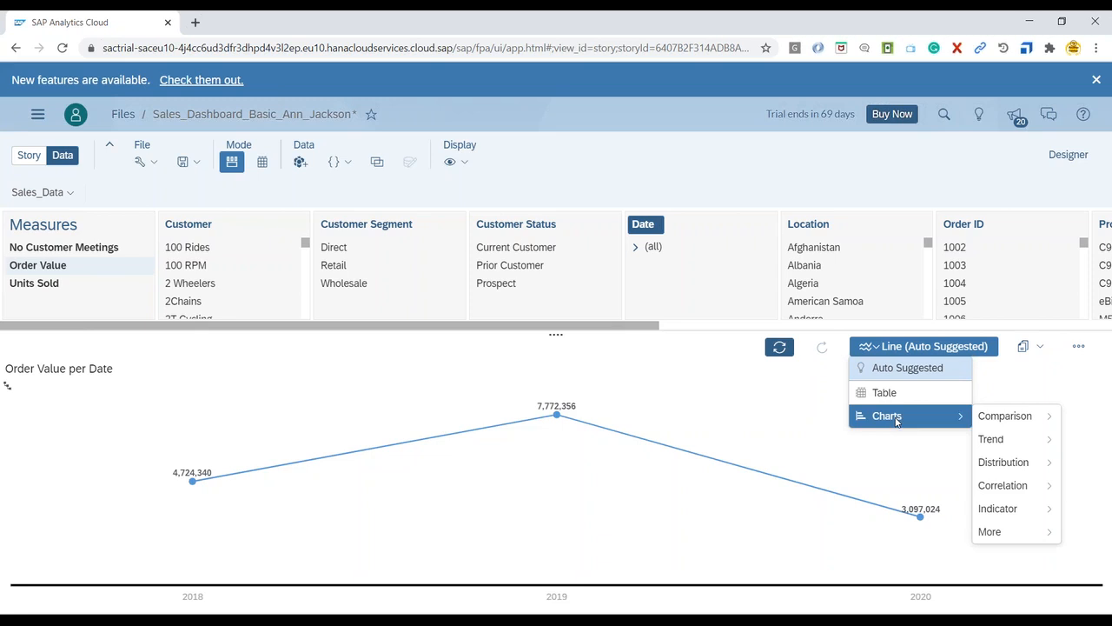
mouse_move(1003, 423)
mouse_move(1006, 442)
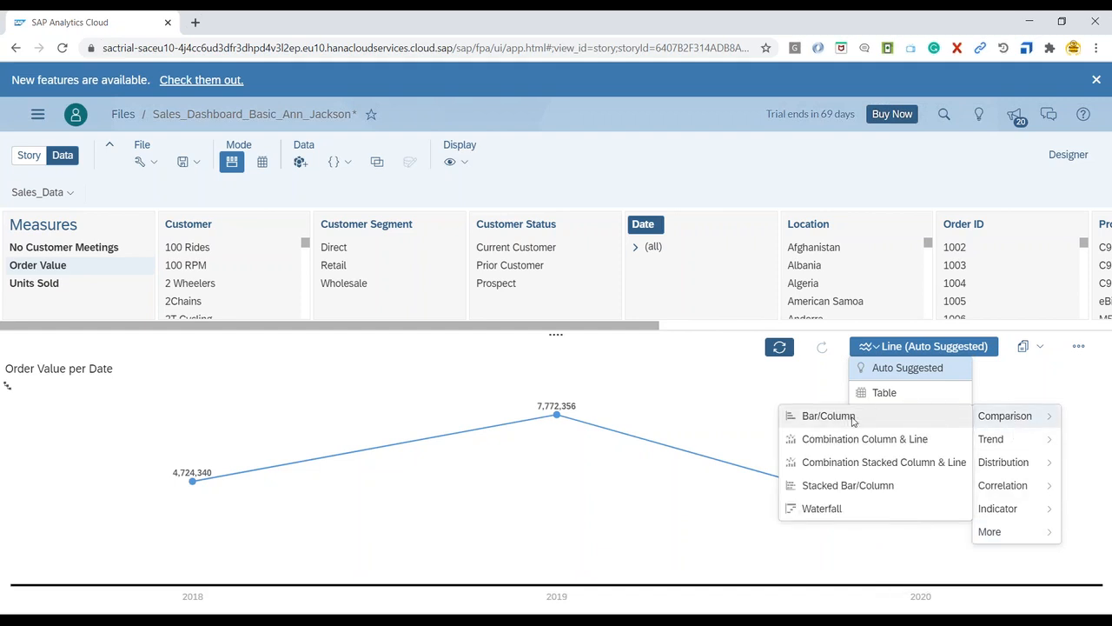
left_click(853, 419)
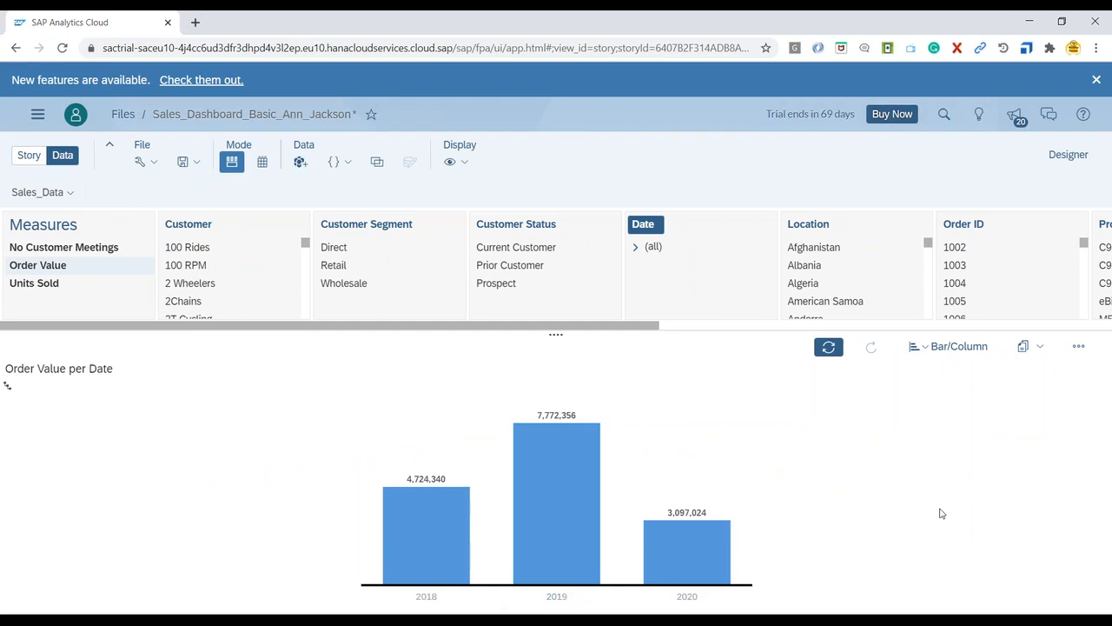
Step: Drill down the Order Value per Date chart through 2019, Q1 and Feb
mouse_move(573, 551)
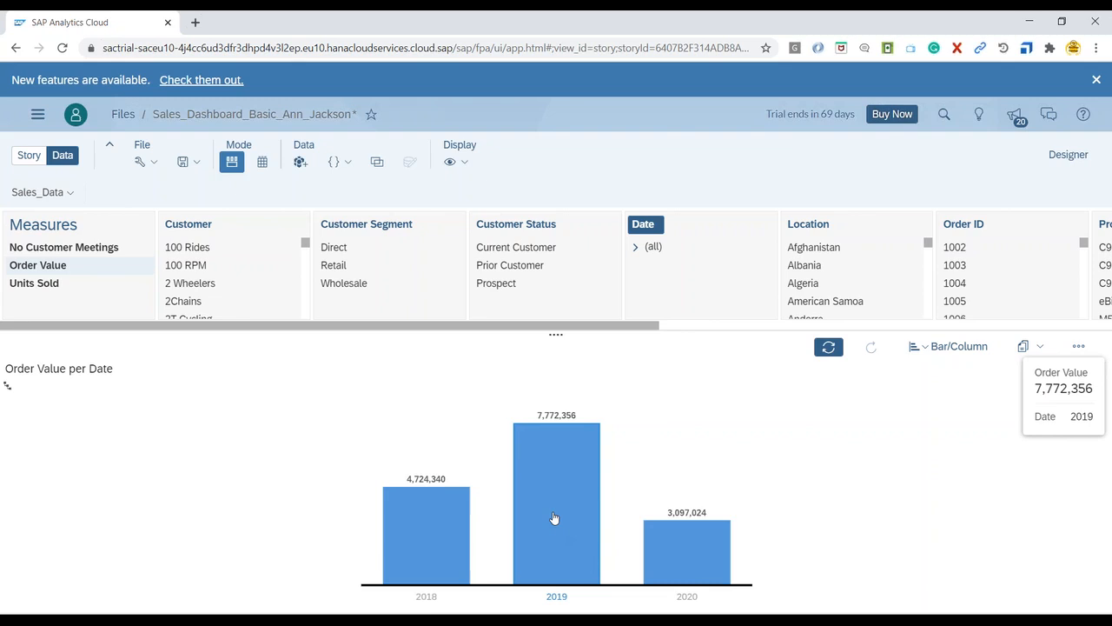
left_click(553, 518)
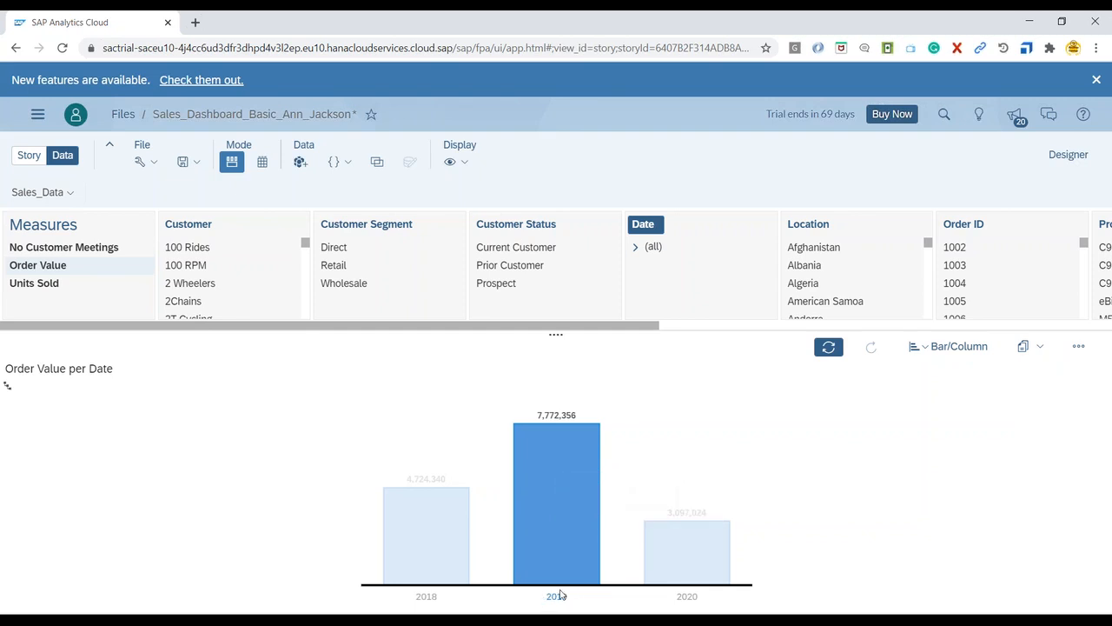
left_click(633, 492)
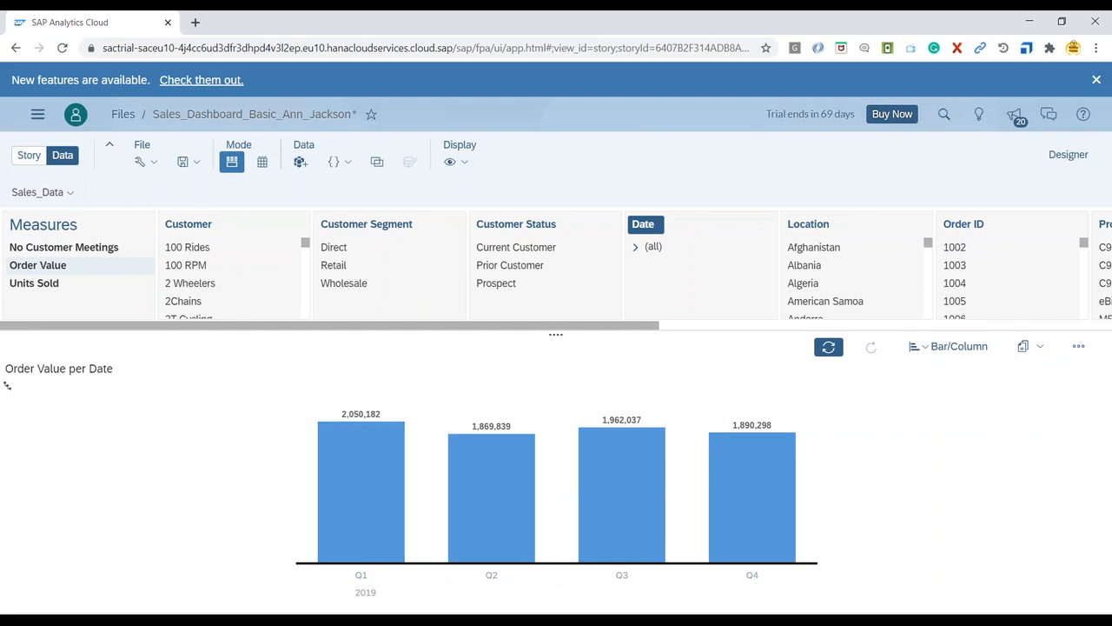
left_click(366, 501)
left_click(444, 473)
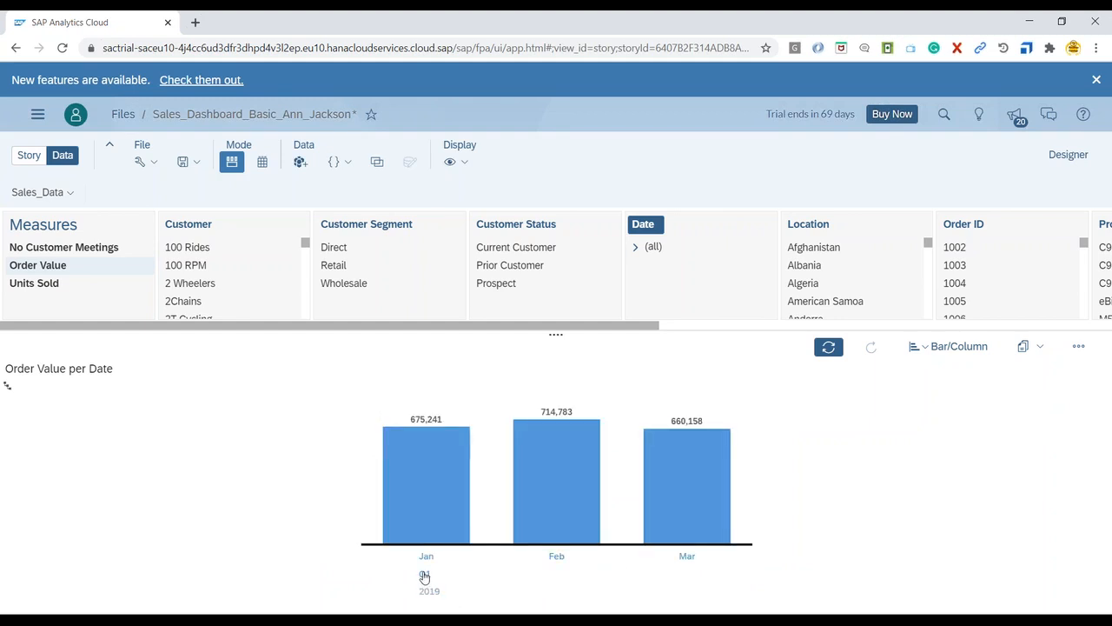
left_click(569, 500)
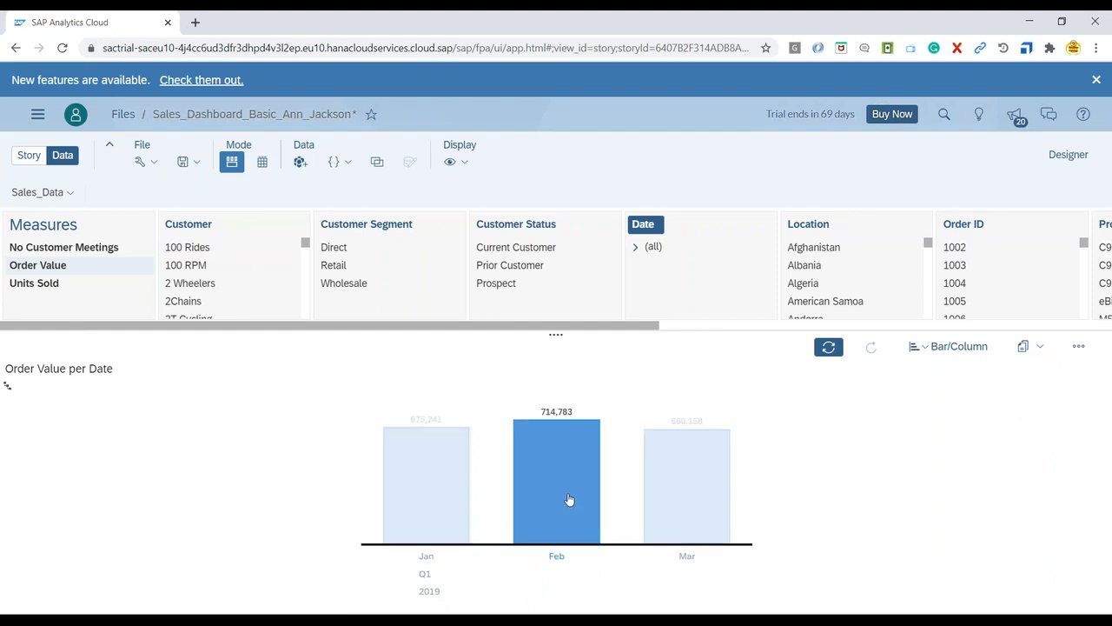
left_click(654, 481)
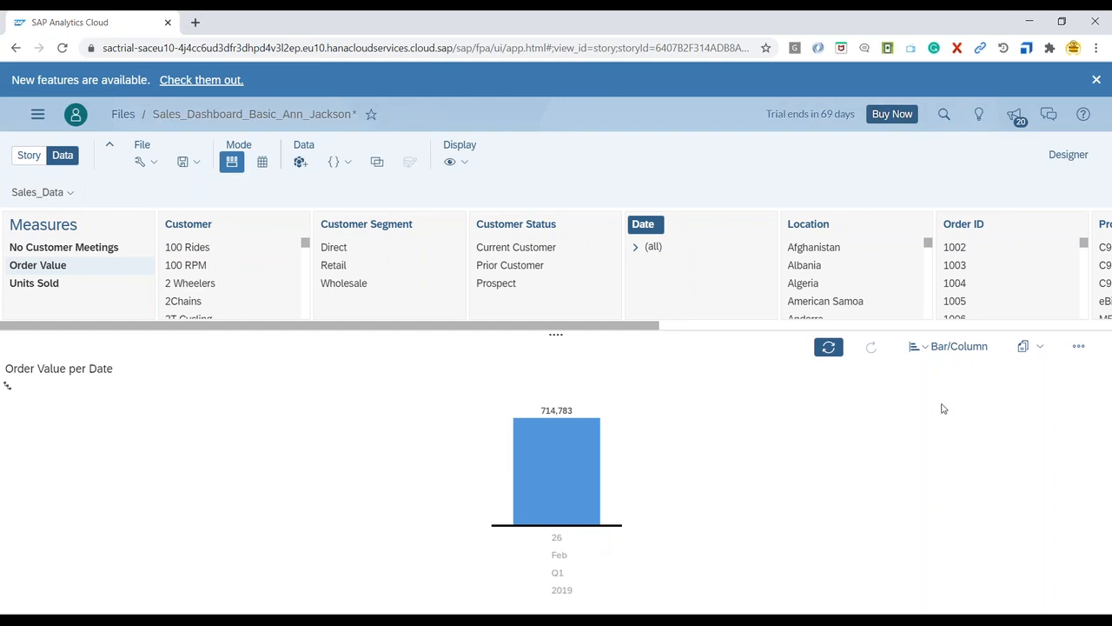
Step: Set the date hierarchy to Level 3 and try the Box Plot distribution type for Order Value per Date
left_click(7, 388)
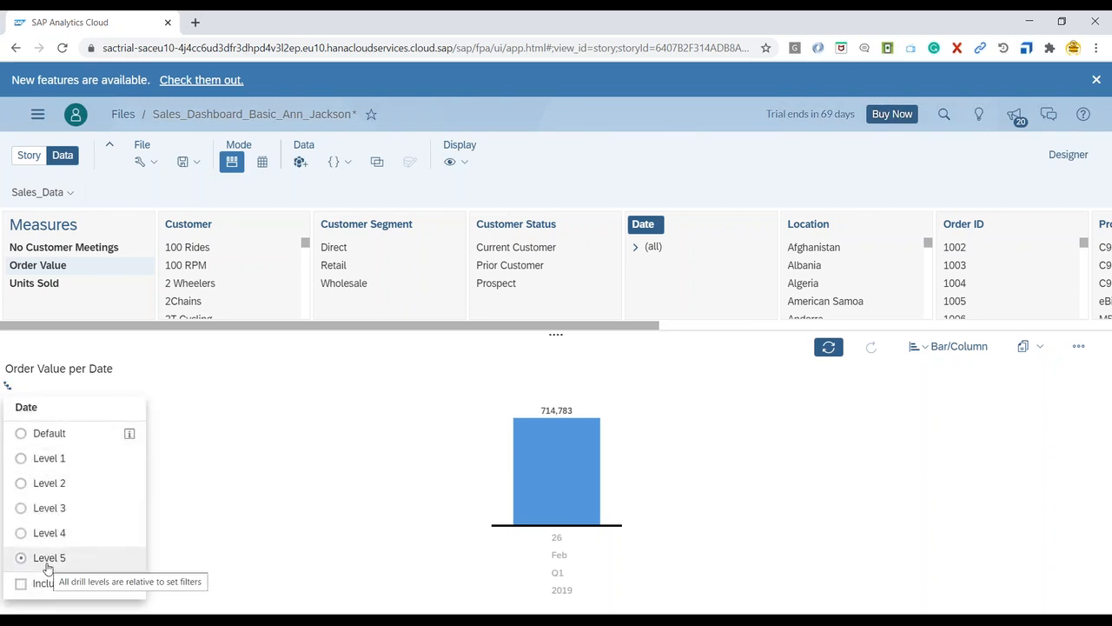
left_click(50, 511)
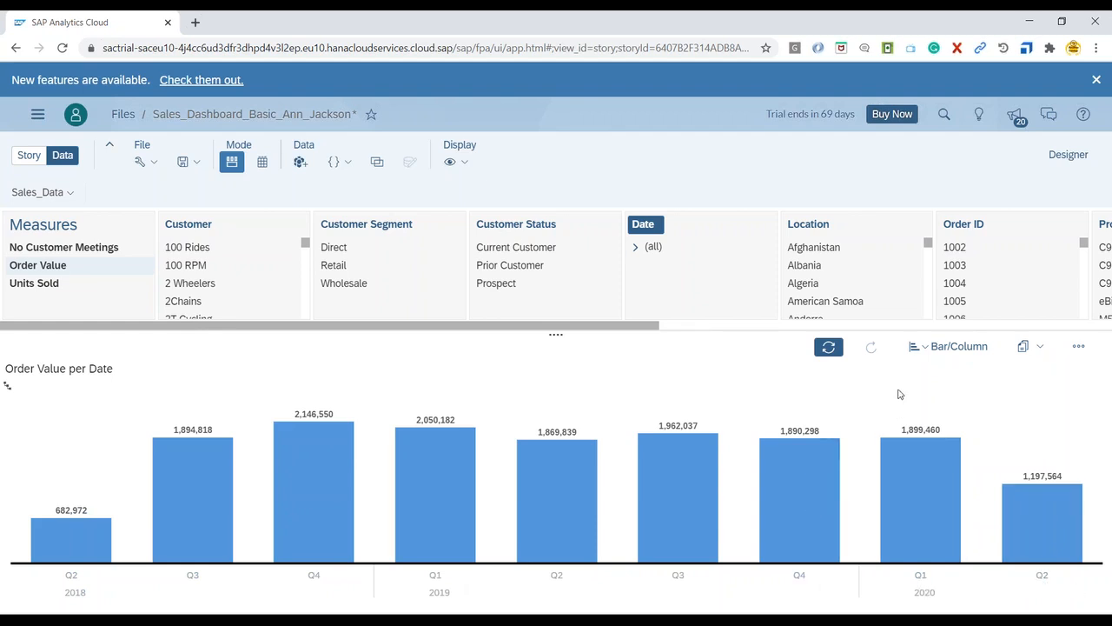
left_click(951, 348)
mouse_move(953, 415)
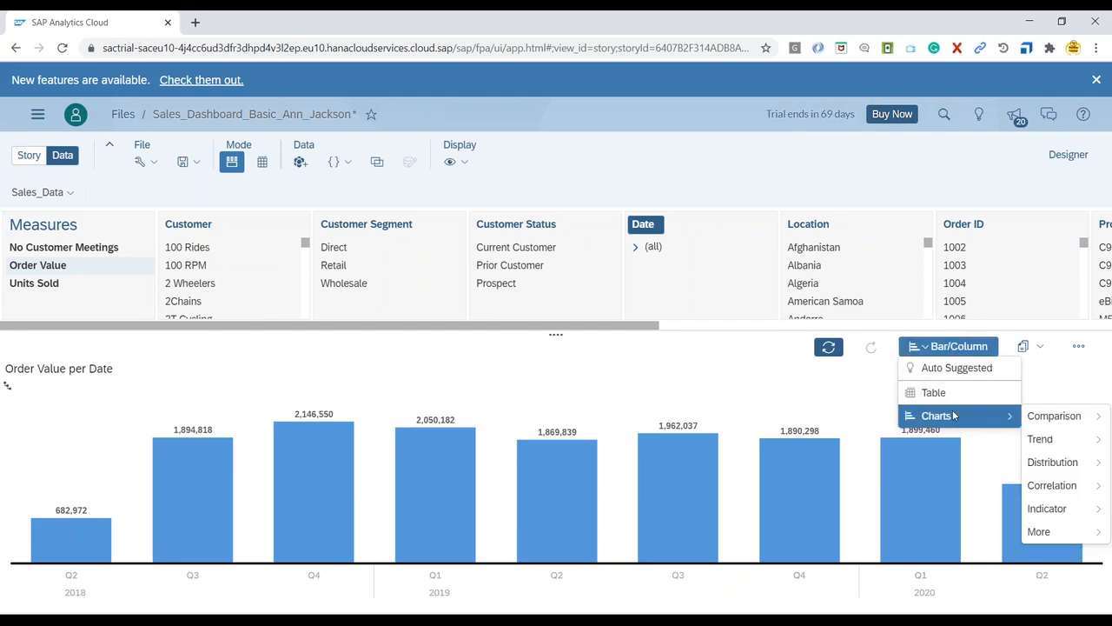
mouse_move(1062, 466)
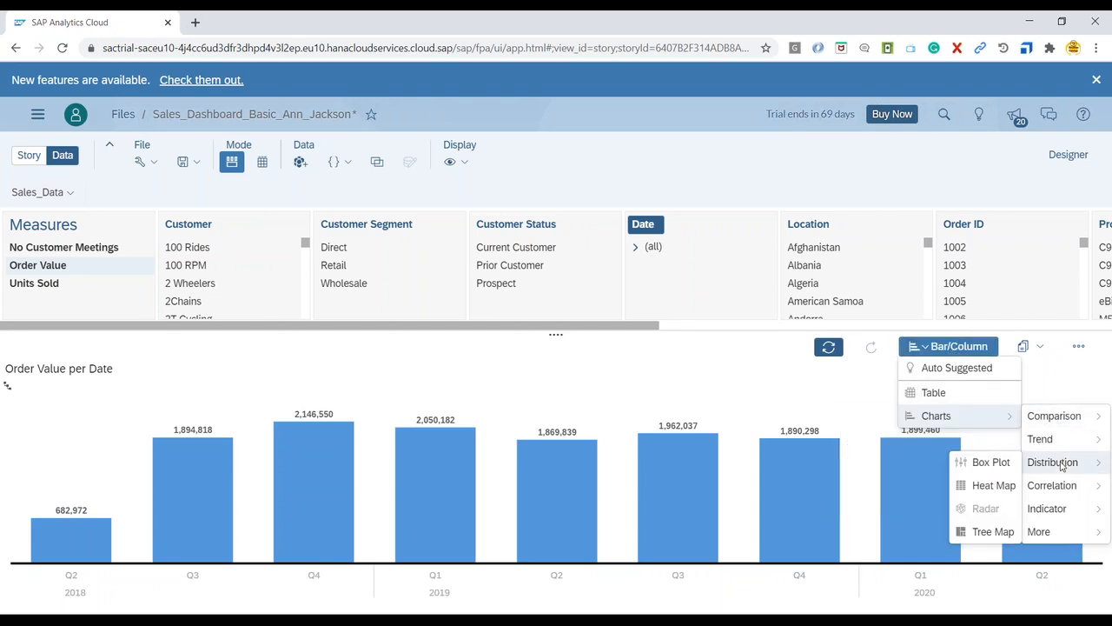
left_click(988, 466)
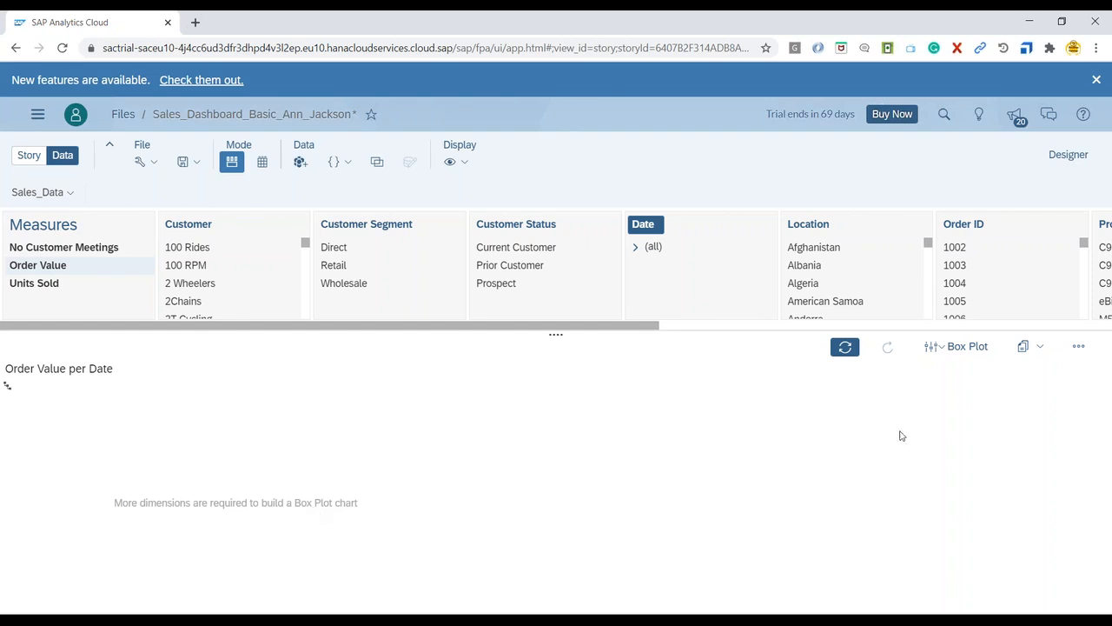
Step: Change the Order Value per Date chart to the Time Series trend type
left_click(962, 350)
mouse_move(964, 417)
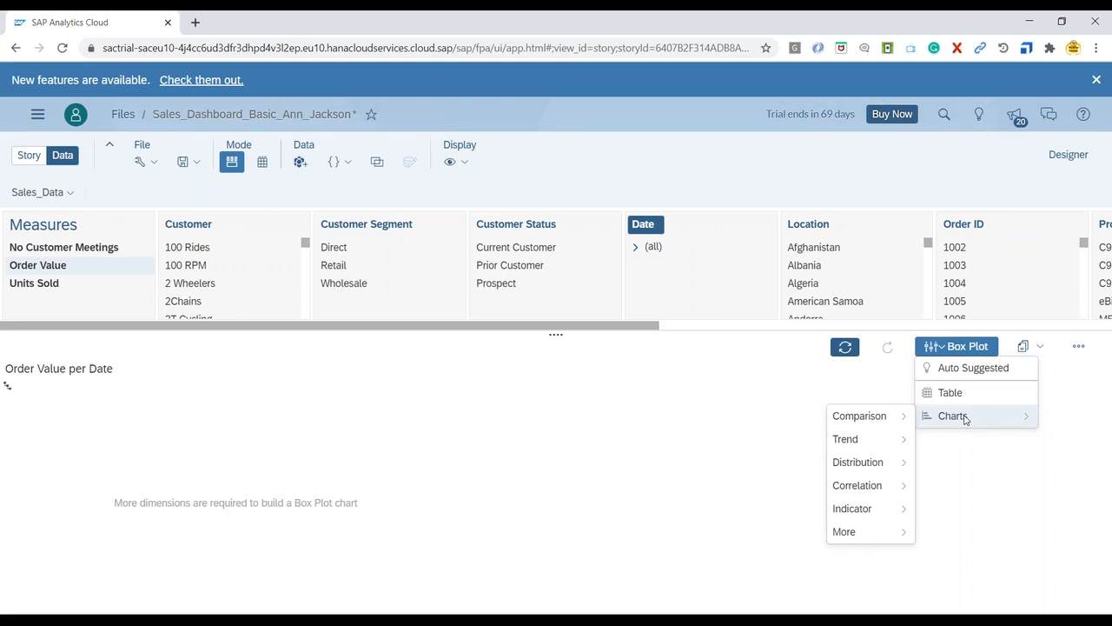
mouse_move(895, 444)
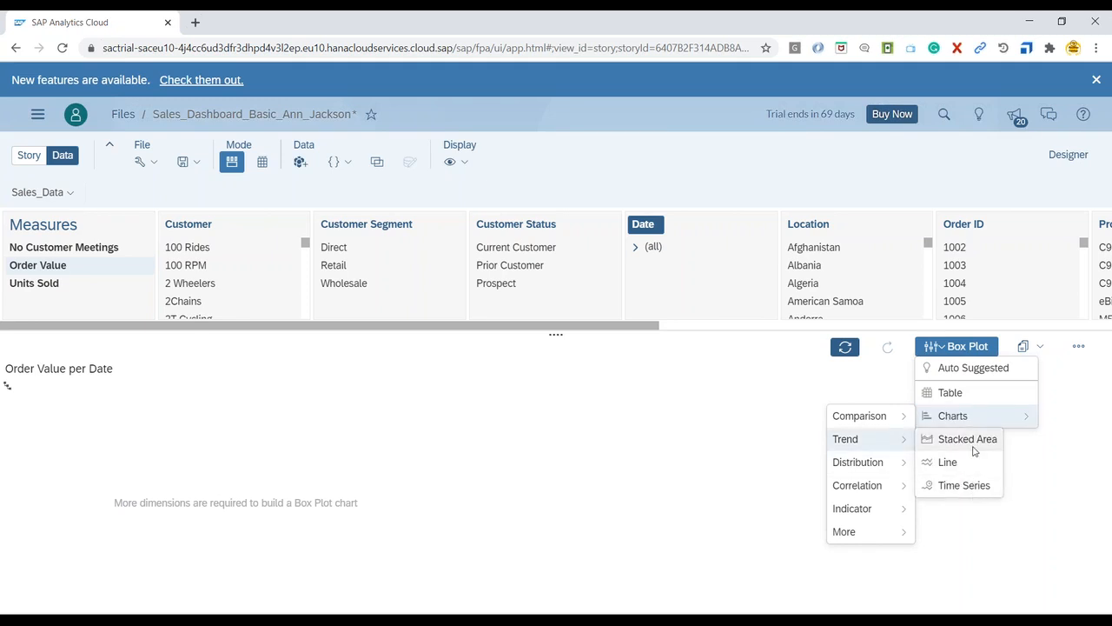
left_click(975, 486)
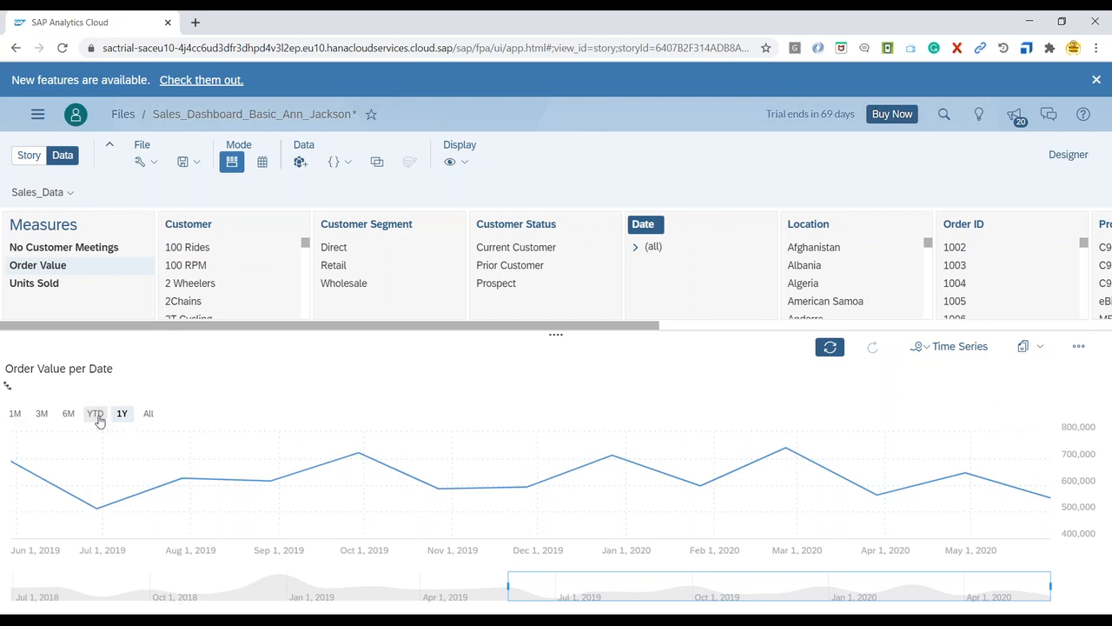
Step: View the time series over the 6M, 3M and 1M ranges, then back through 3M and 6M to YTD
left_click(67, 416)
left_click(41, 416)
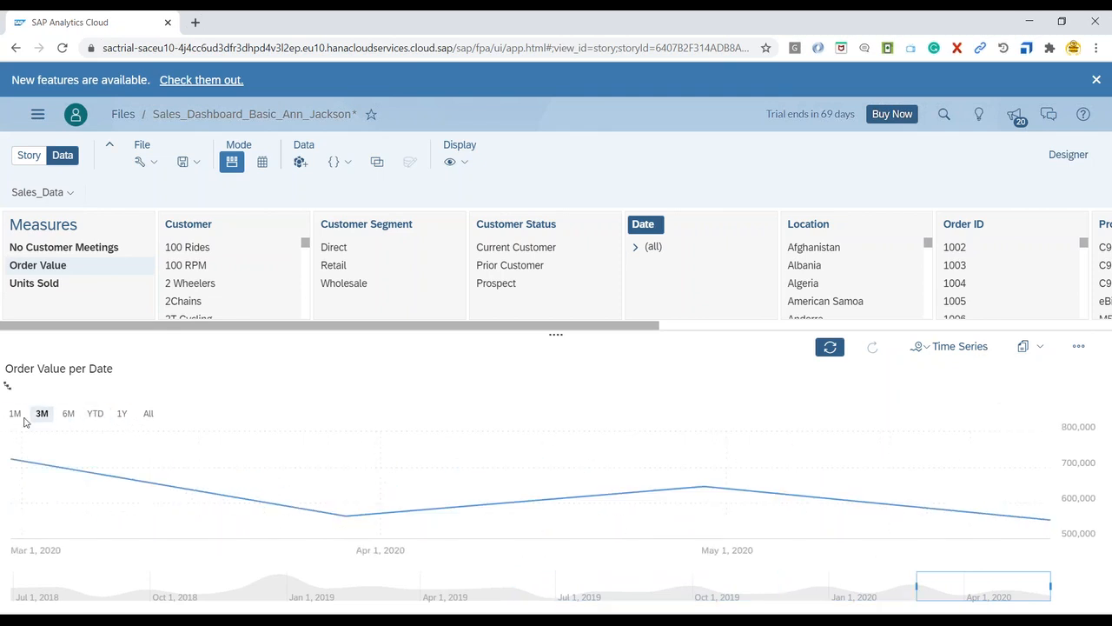
left_click(16, 417)
left_click(42, 415)
left_click(68, 416)
left_click(96, 413)
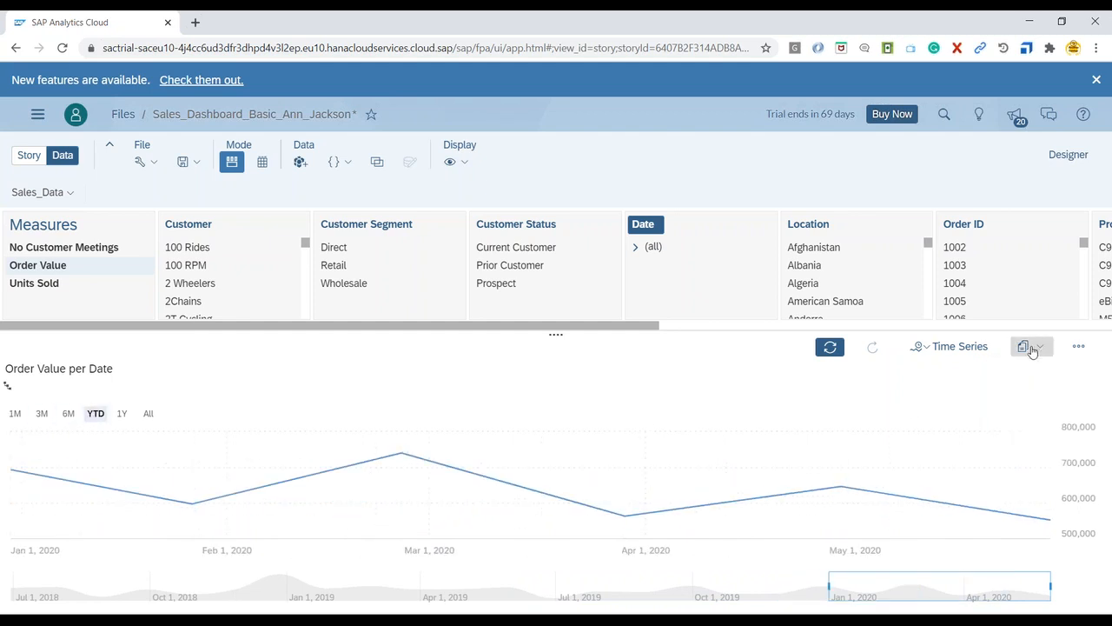
Step: Replace the Date dimension with Location as the breakdown of Order Value
left_click(648, 228)
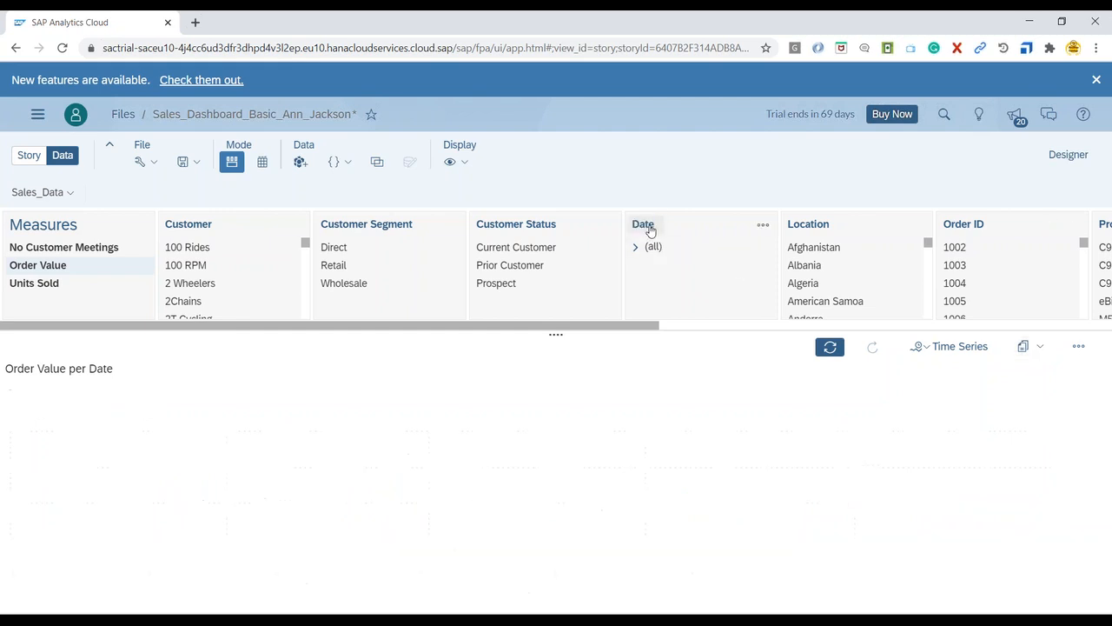
left_click(973, 357)
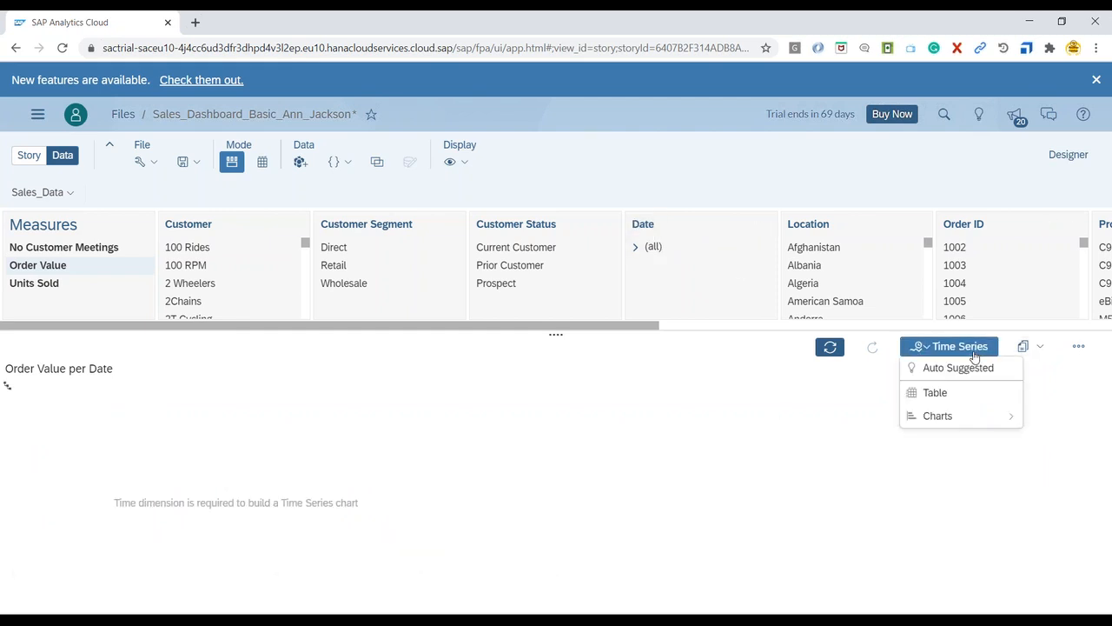
left_click(764, 390)
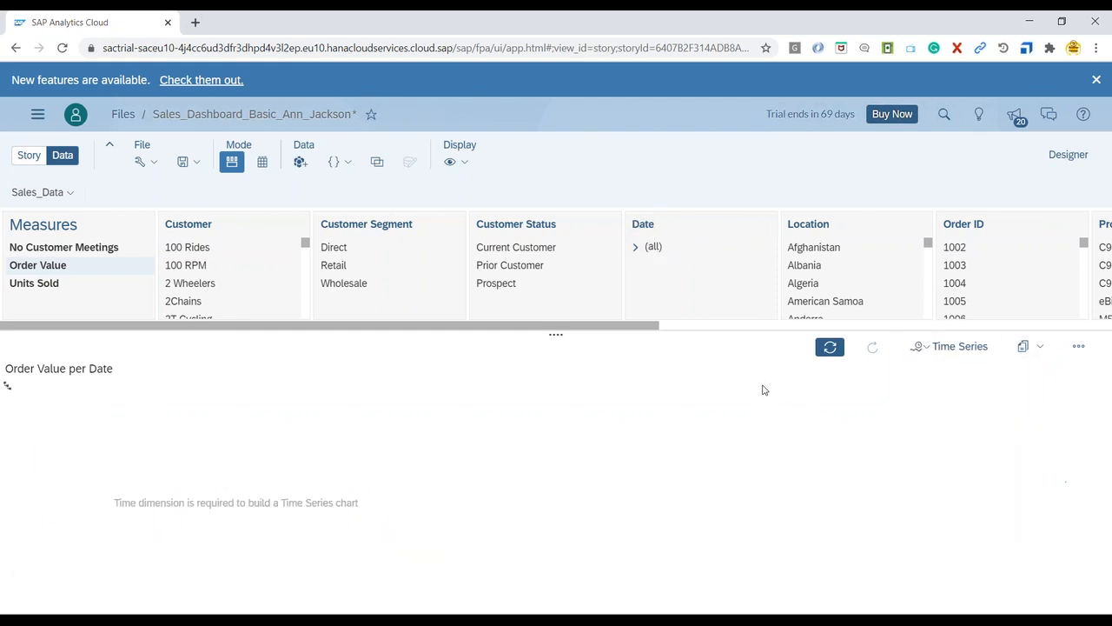
left_click(805, 227)
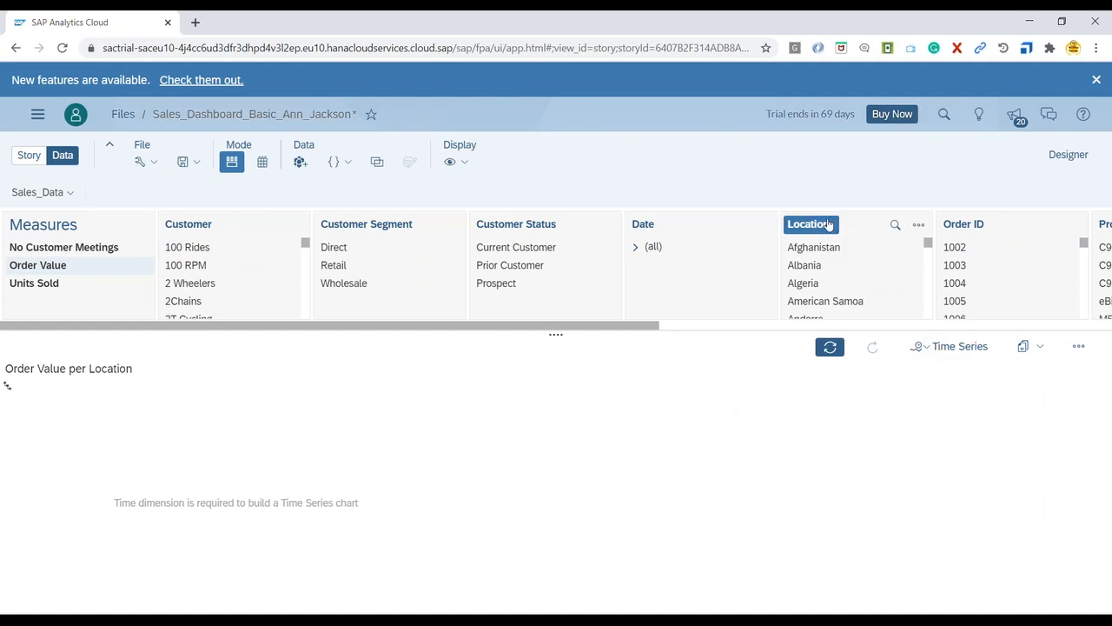
Step: Change the Order Value per Location chart to the Donut type and copy it to the Overview page
left_click(942, 346)
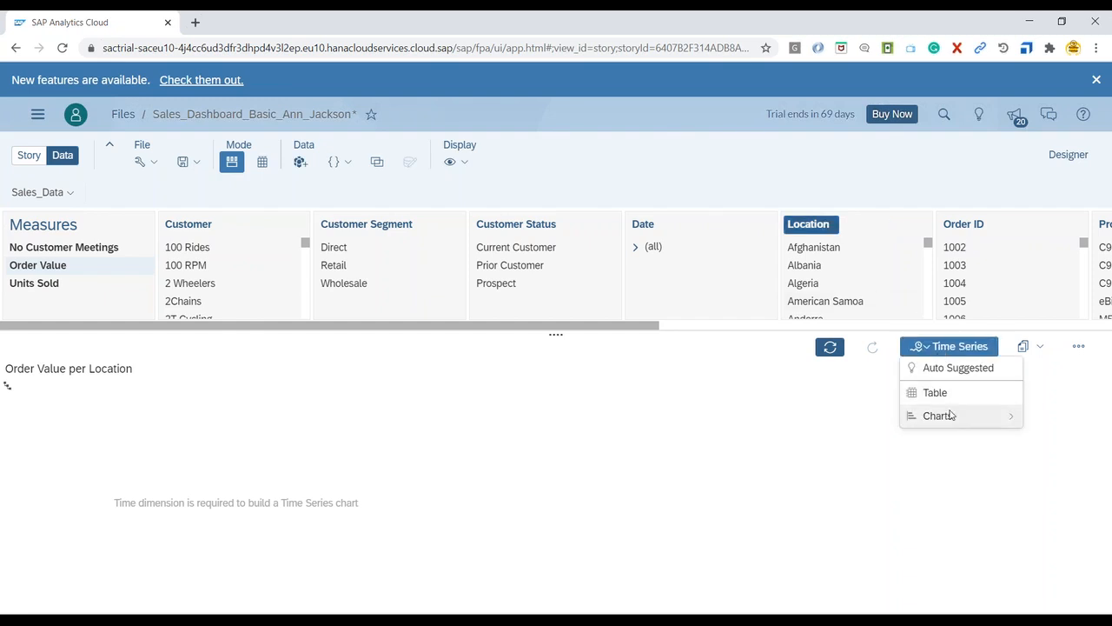
mouse_move(1034, 532)
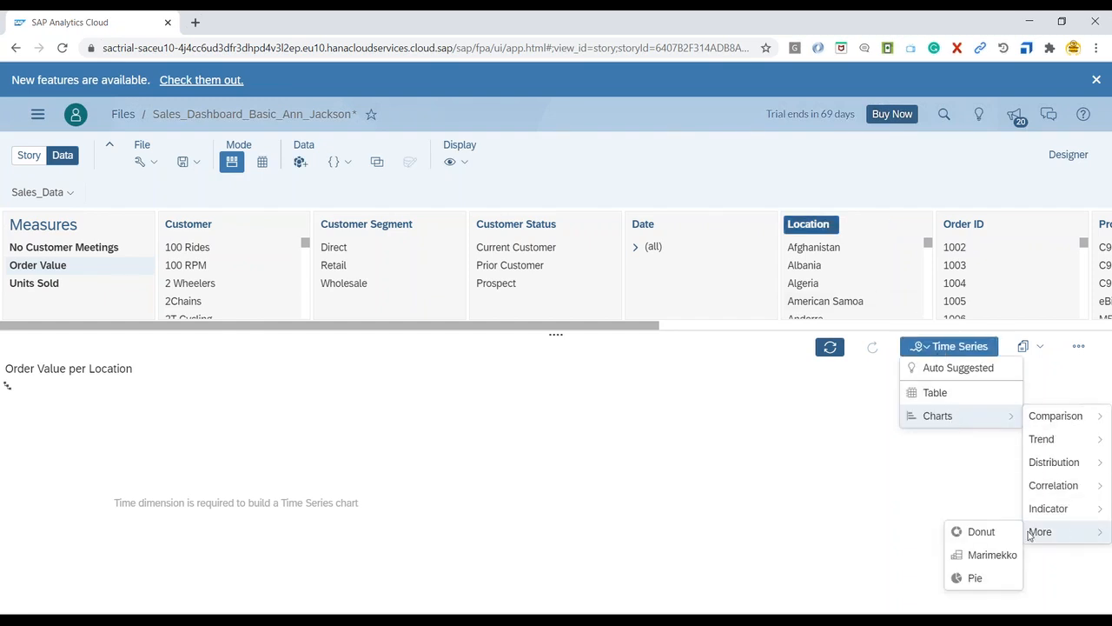
left_click(981, 533)
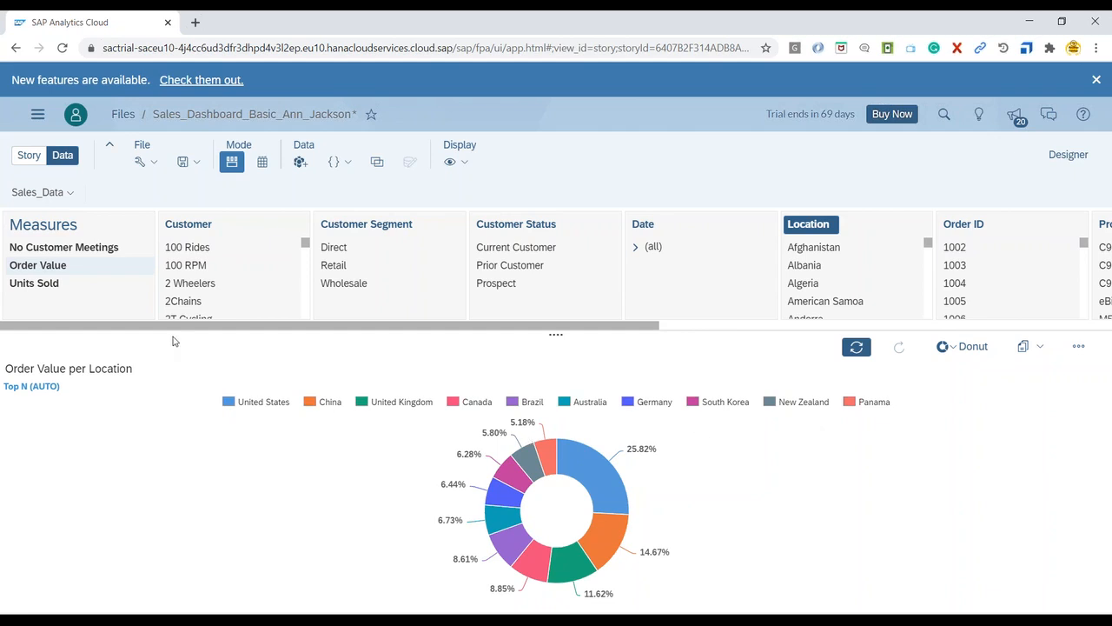
left_click(1038, 349)
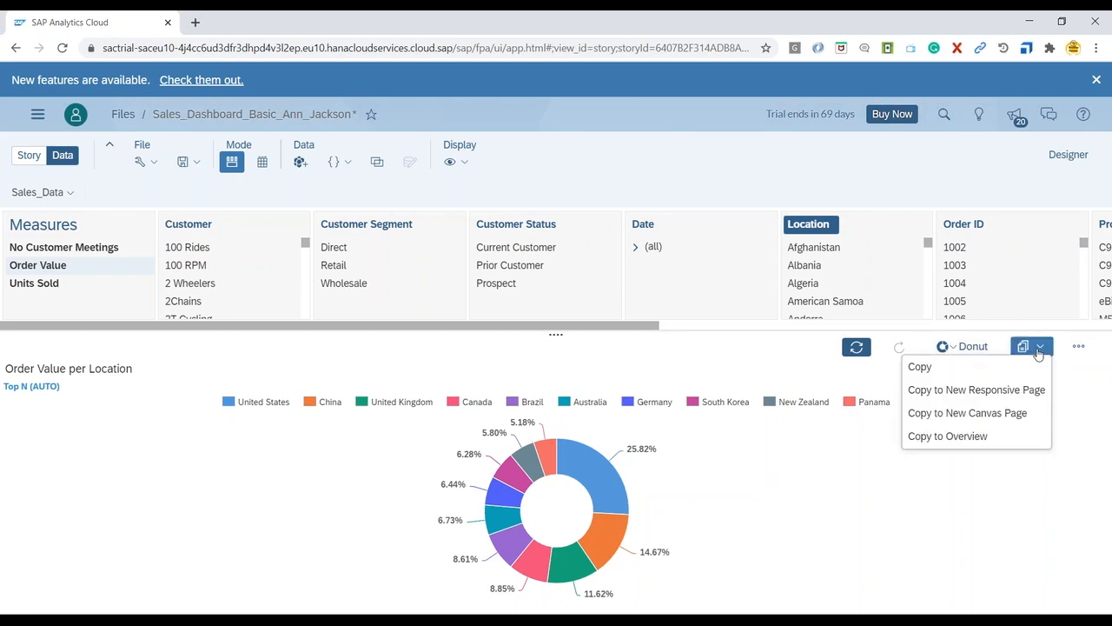
left_click(962, 442)
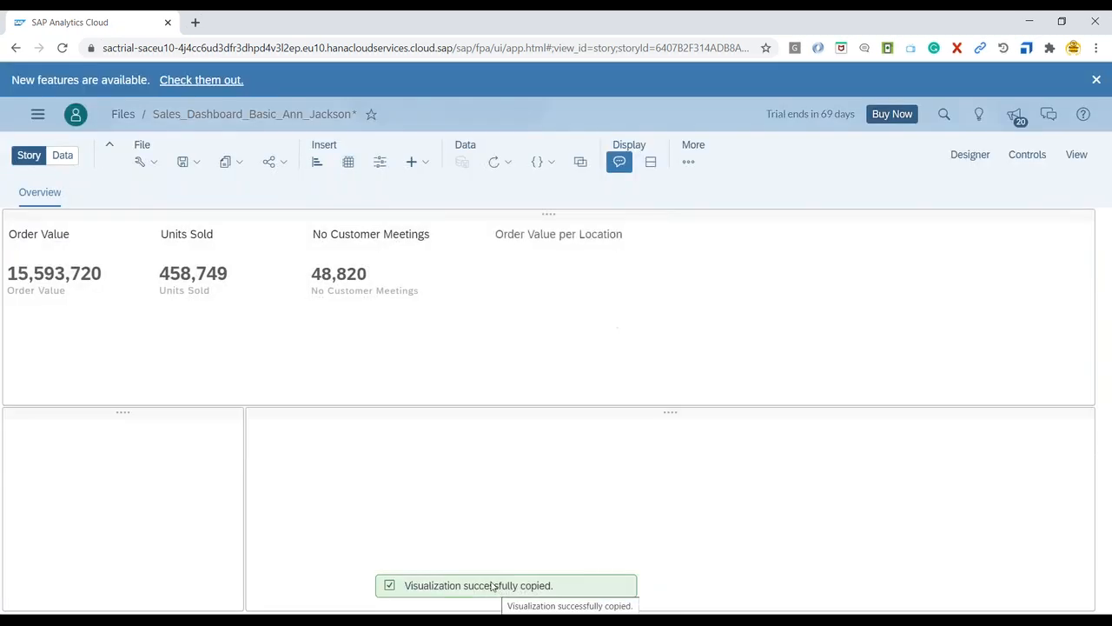
Step: Move the Order Value per Location chart into the wide lane below the indicators and enlarge it to nearly the lane's height
left_click_drag(670, 223, 617, 556)
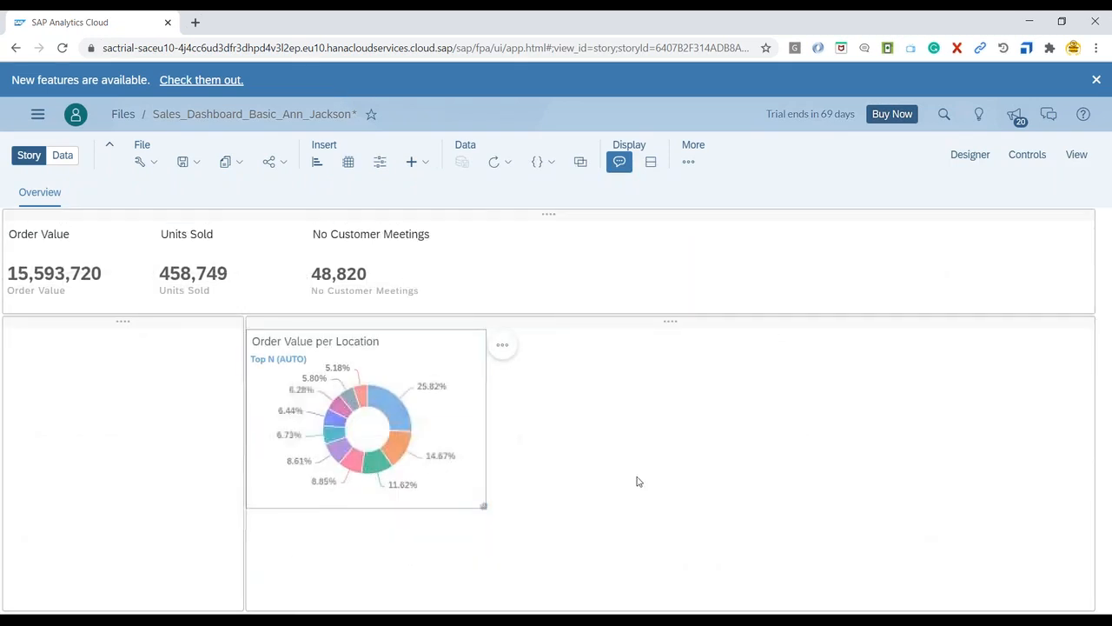
left_click_drag(483, 505, 665, 598)
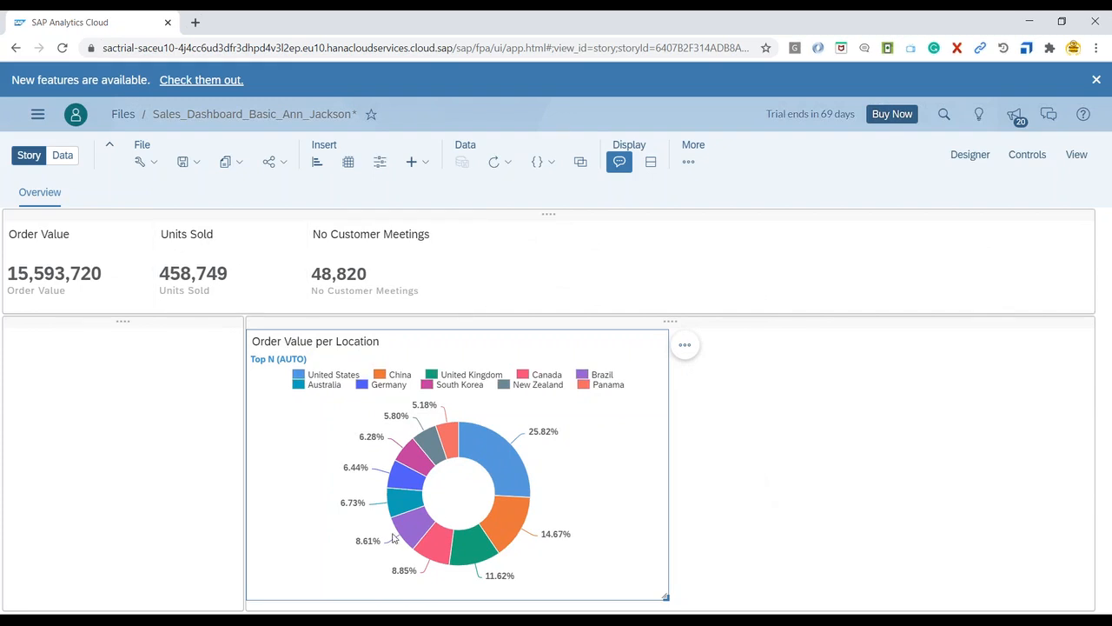
Step: Switch to the SAC Requirement PDF in Adobe Acrobat Reader and examine the No. of Orders indicator in the dashboard sketch
key("alt+Tab")
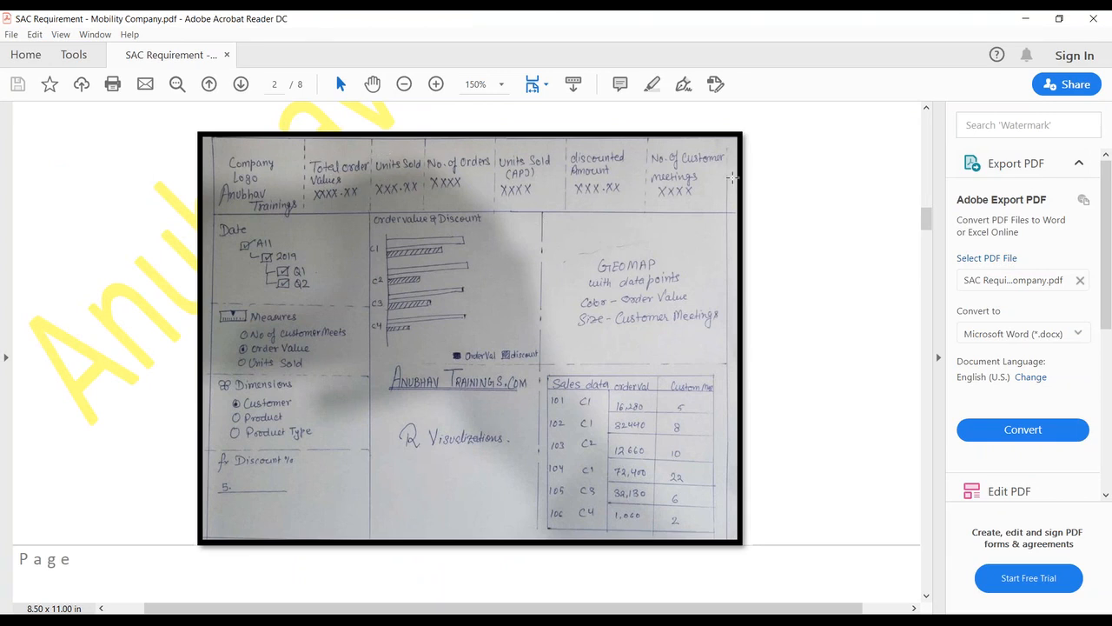
left_click_drag(421, 148, 493, 202)
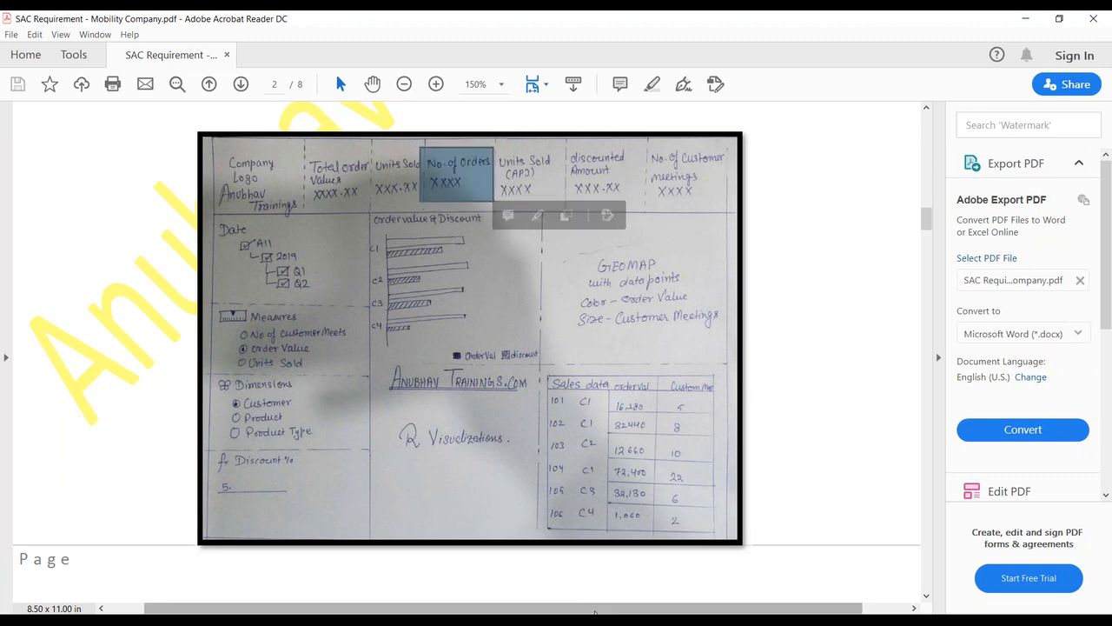
left_click(472, 584)
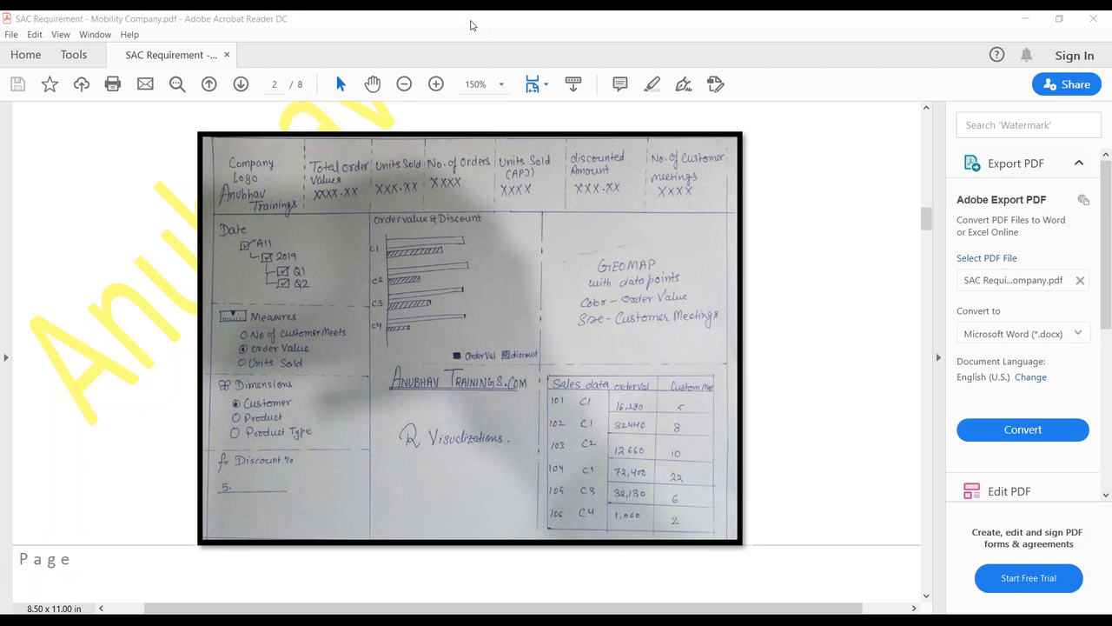
Step: Switch to Sales_Data.xlsx in Excel and examine the Sales Forecast records cell by cell across the columns, starting at row 47
key("alt+Tab")
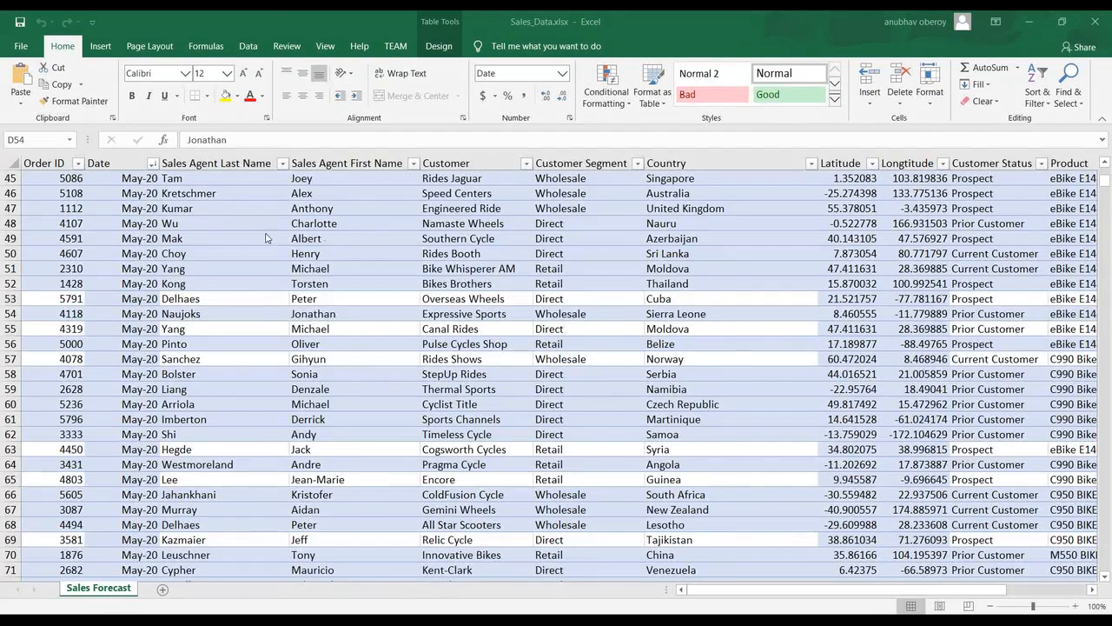
left_click(243, 209)
key("Right")
key("Right")
key("Right")
key("Right")
key("Right")
key("Right")
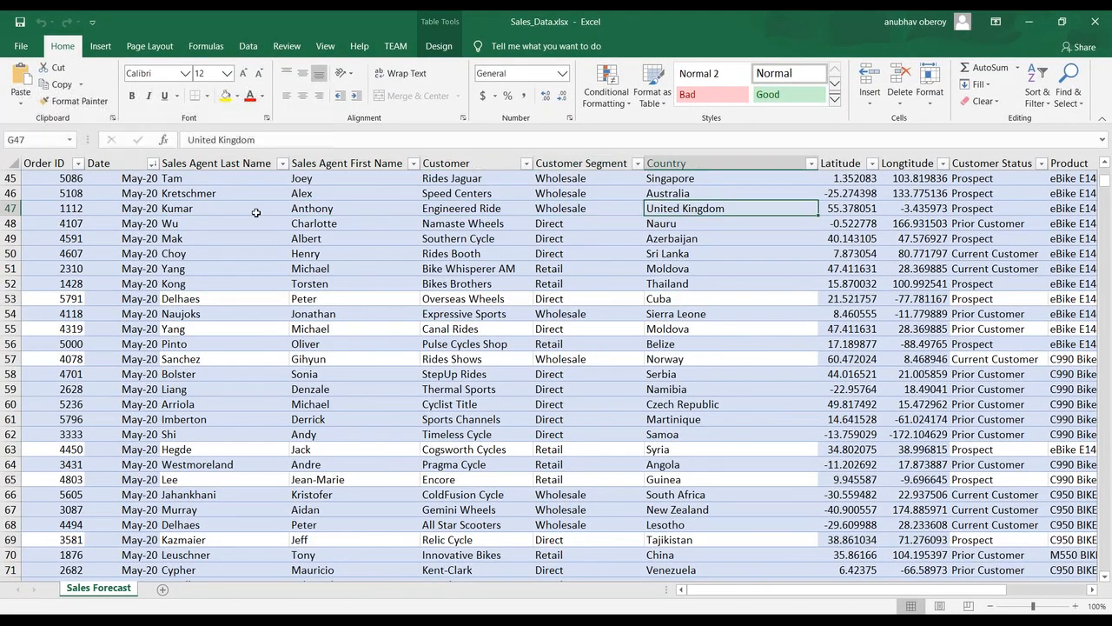
key("Tab")
key("Tab")
key("Tab")
key("Tab")
key("Tab")
key("Tab")
key("Tab")
key("Tab")
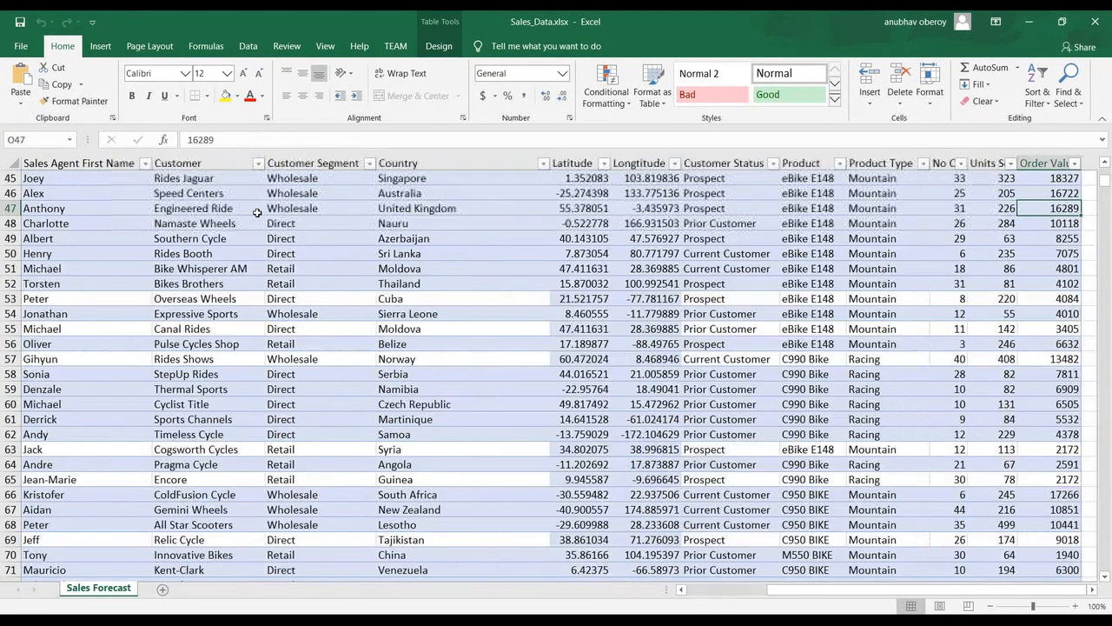
key("Tab")
key("Tab")
key("Tab")
key("Tab")
key("Tab")
key("Tab")
key("Tab")
key("Tab")
key("Tab")
key("Tab")
key("Tab")
key("Tab")
key("Tab")
key("Tab")
key("Tab")
key("Tab")
key("Tab")
key("Tab")
key("Tab")
key("Tab")
key("Tab")
key("Tab")
key("Tab")
key("Tab")
key("Tab")
key("Tab")
key("Tab")
key("Tab")
key("Tab")
key("Tab")
key("Tab")
key("Tab")
key("Tab")
key("Tab")
key("Tab")
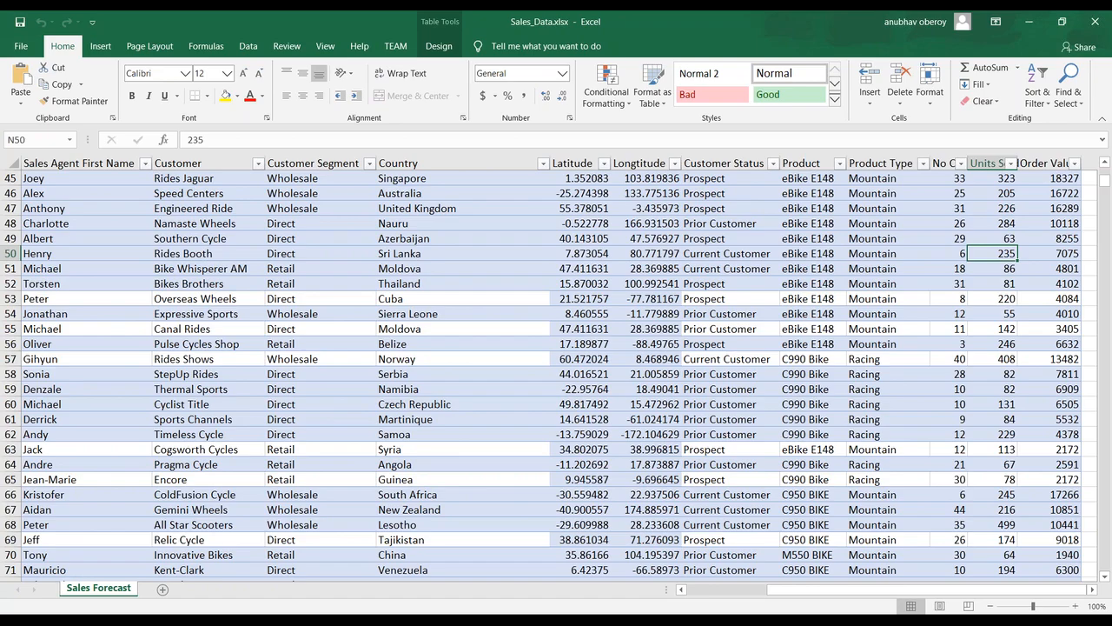
Step: Look further down the sales records and check the Order ID column
scroll(258, 211, "down", 20)
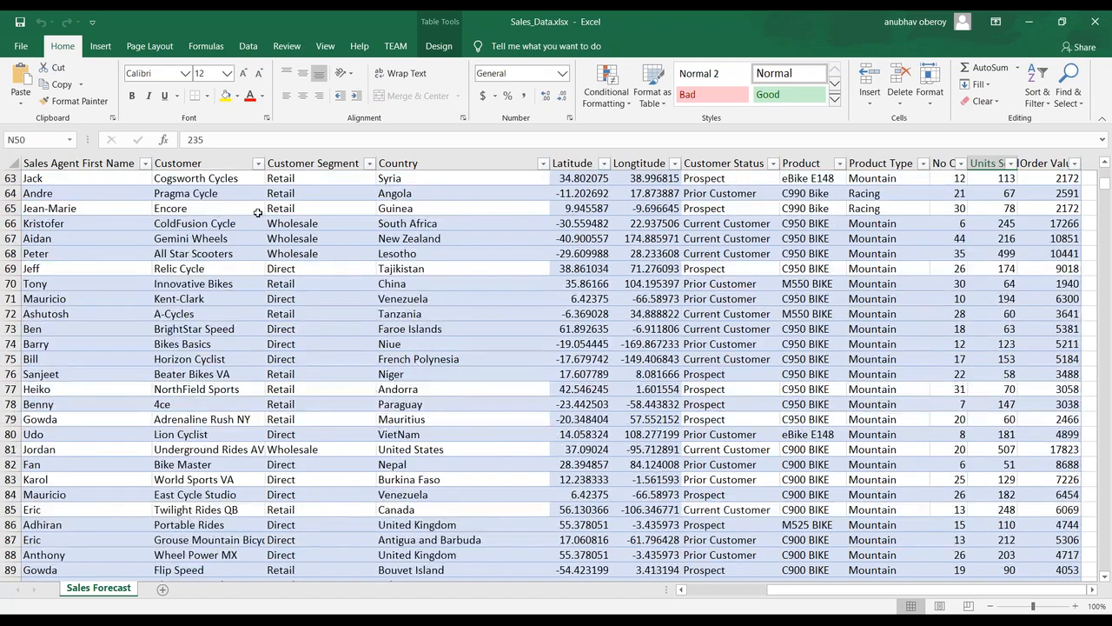
scroll(258, 211, "down", 13)
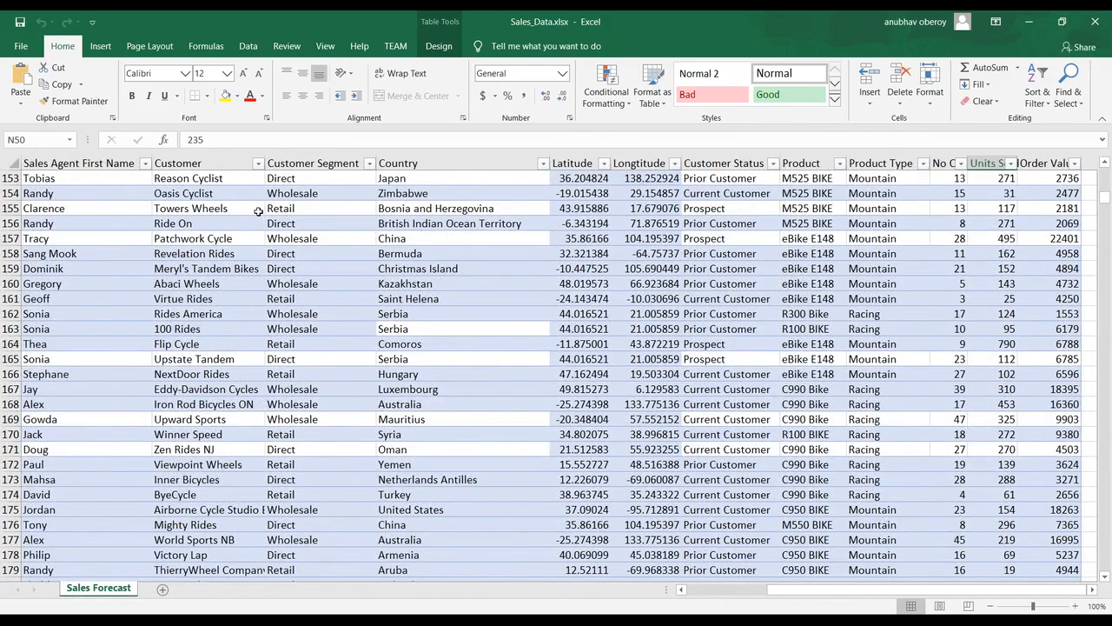
left_click(702, 591)
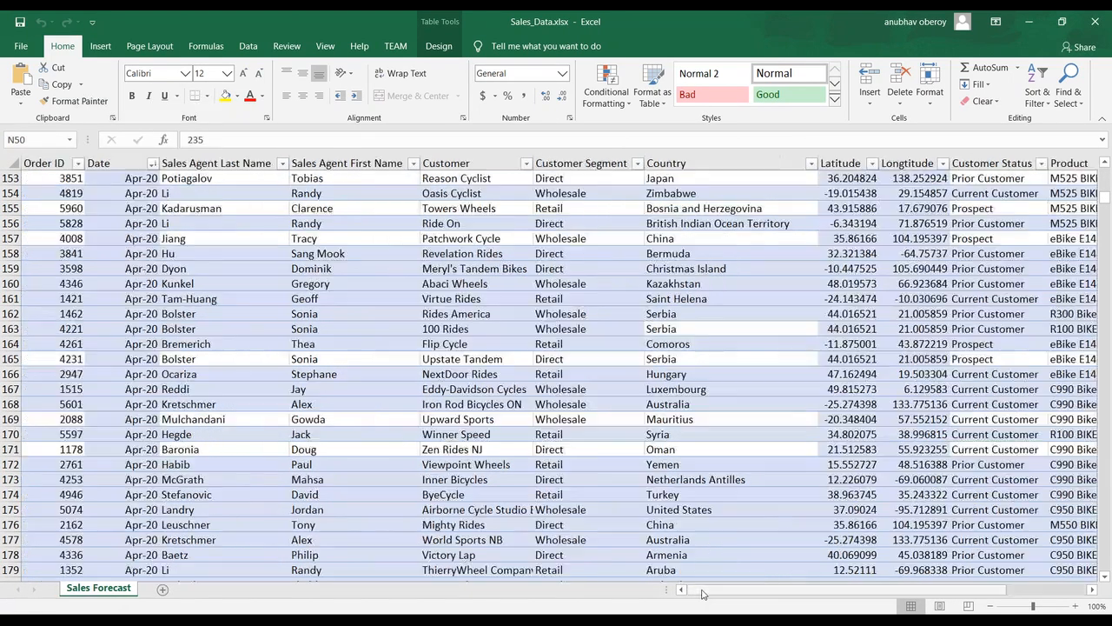
left_click(61, 163)
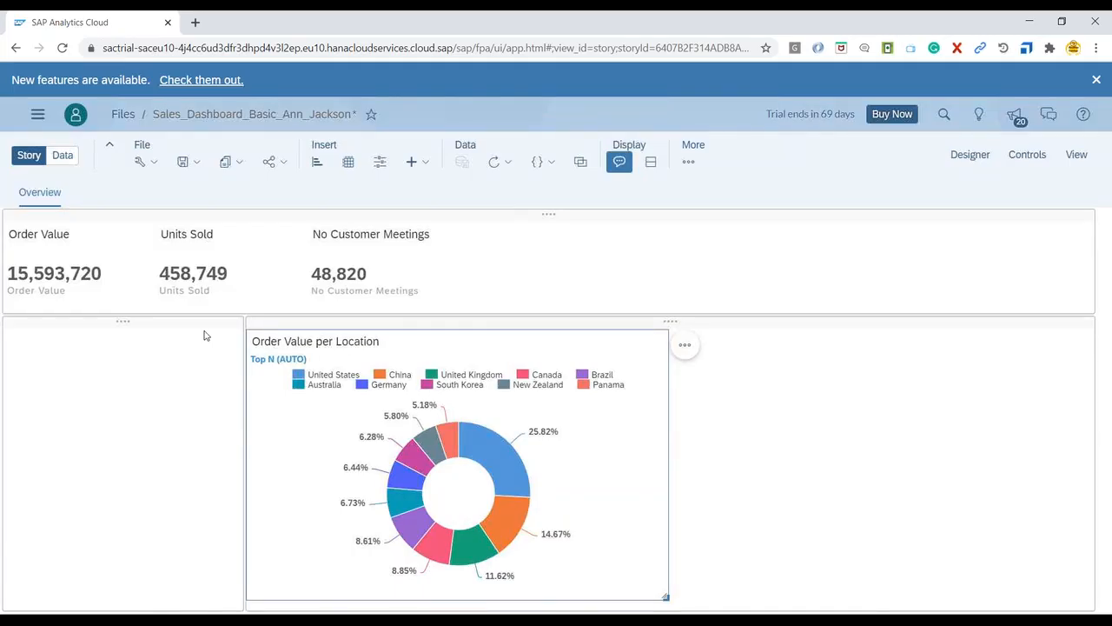
Step: Duplicate the No Customer Meetings indicator beside the original and open the copy's chart settings in the Designer
left_click(468, 283)
left_click(451, 282)
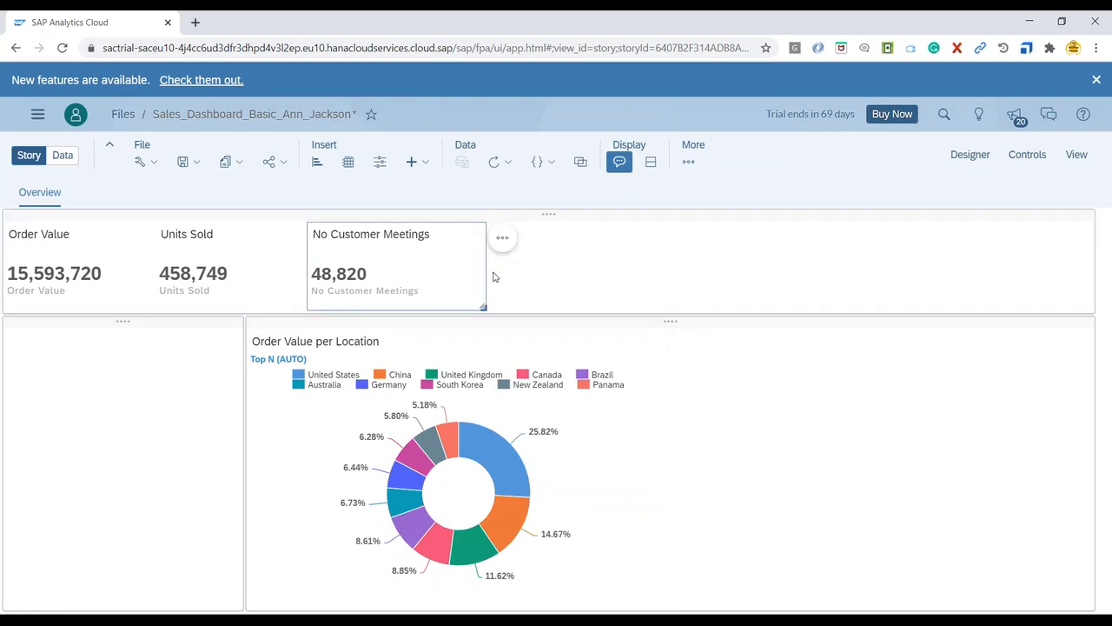
key("ctrl+c")
key("ctrl+v")
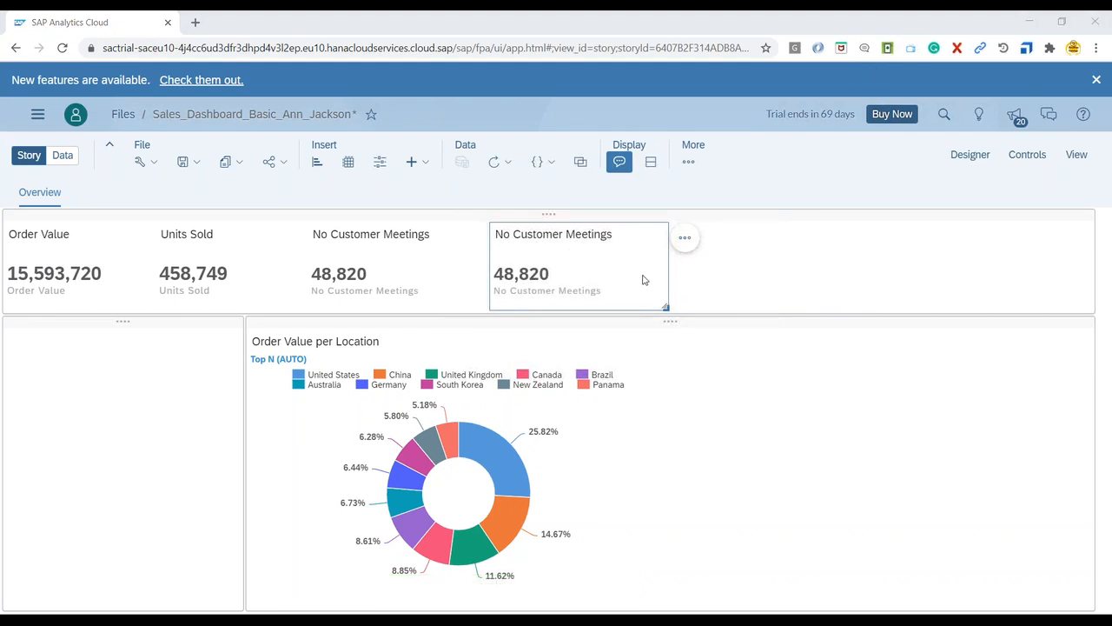
left_click(970, 156)
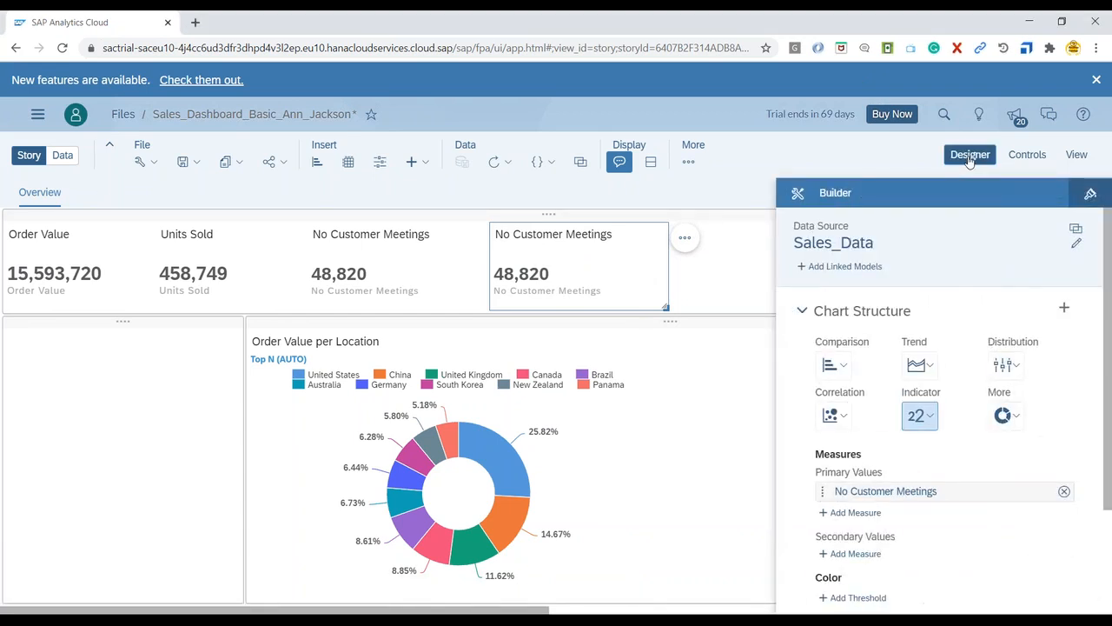
Step: Remove the No Customer Meetings measure from the copied indicator and start creating a new calculation as its primary value
scroll(1077, 461, "down", 4)
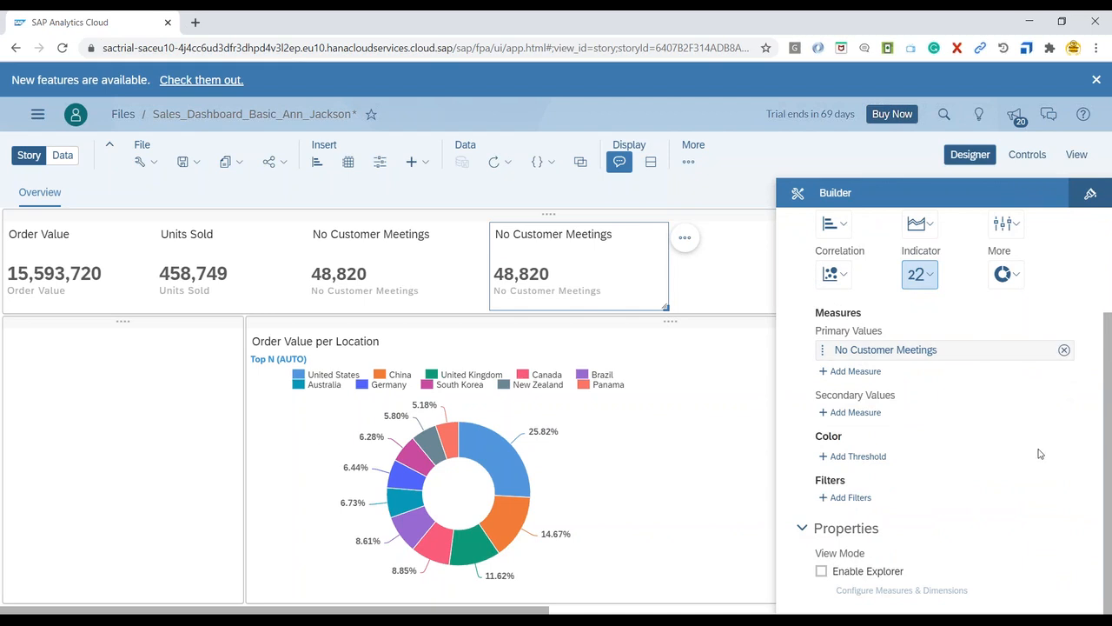
left_click(1063, 350)
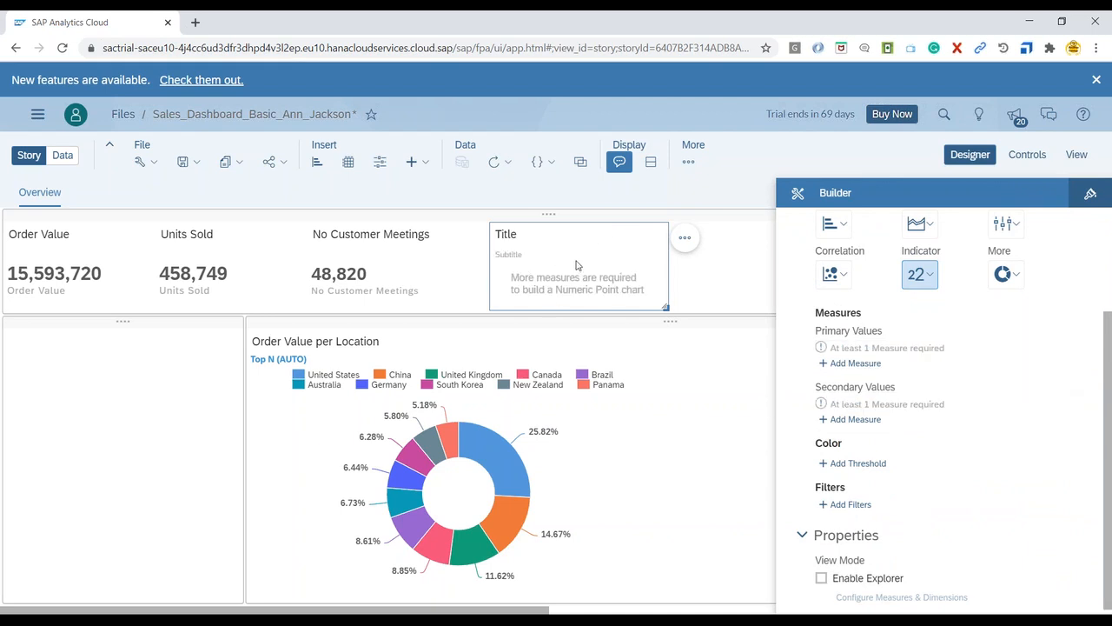
left_click(849, 364)
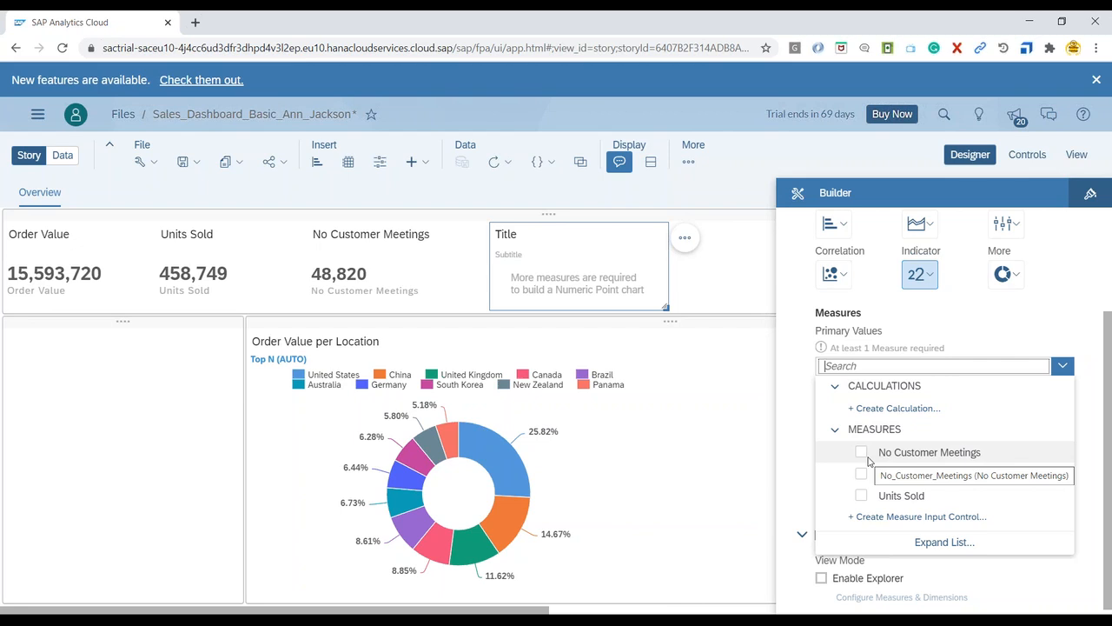
left_click(874, 409)
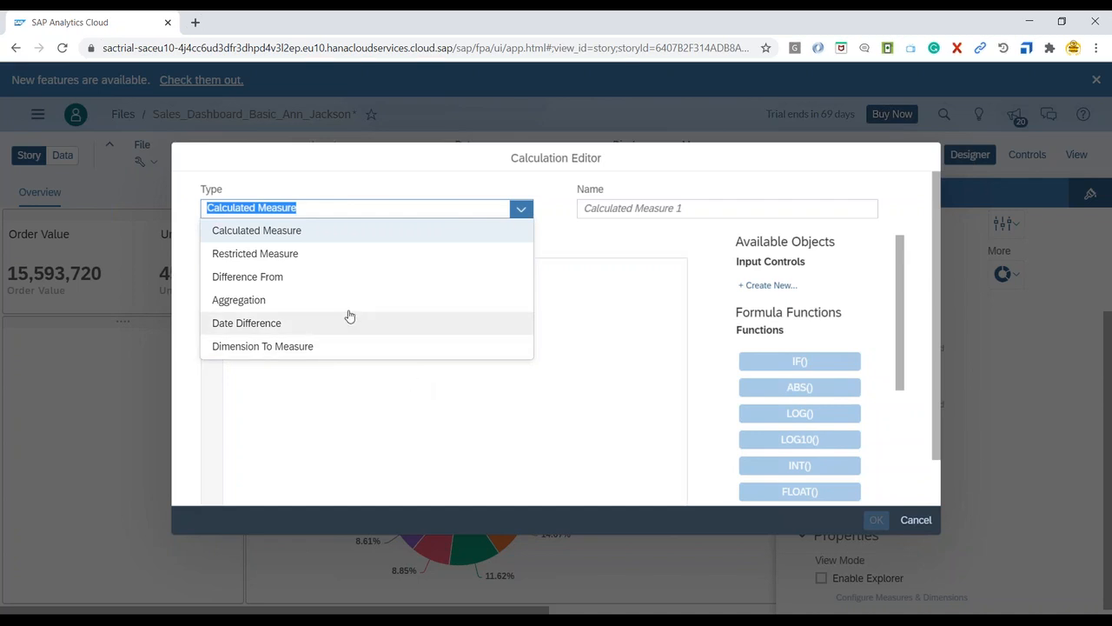
Step: Examine the Calculated Measure functions and the settings of the Restricted Measure and Difference From calculation types
left_click(333, 233)
left_click(308, 324)
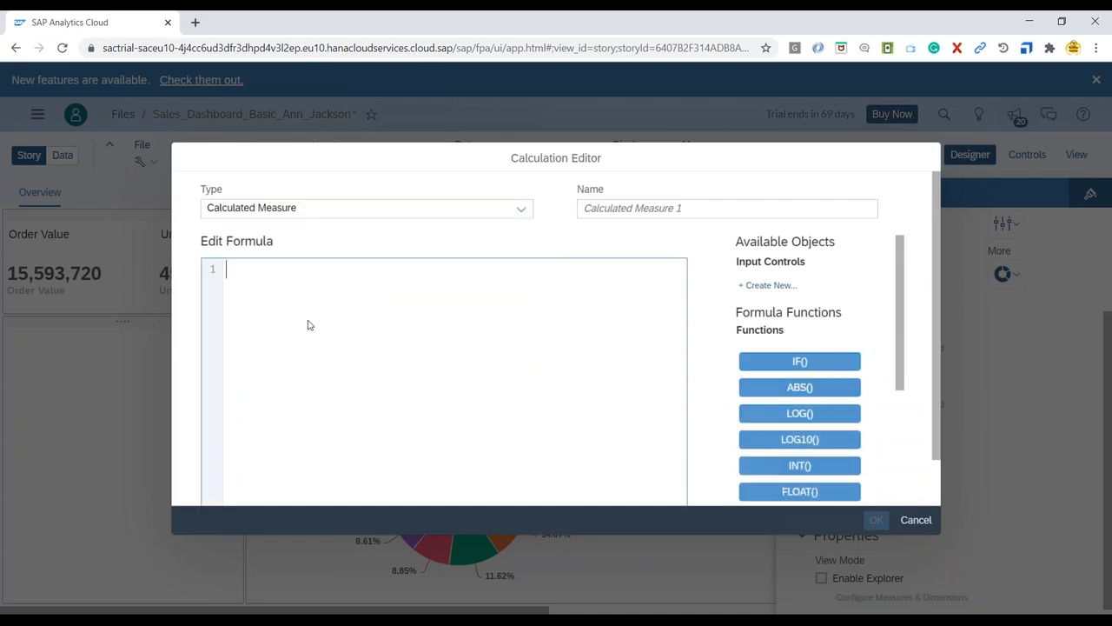
left_click_drag(902, 306, 912, 491)
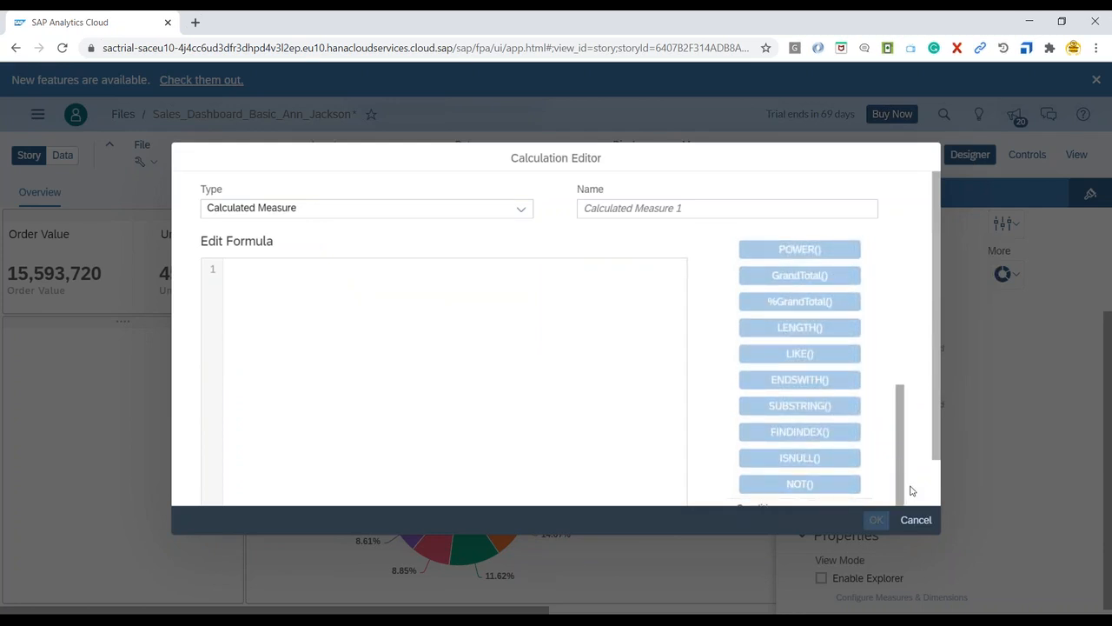
left_click_drag(903, 449, 901, 273)
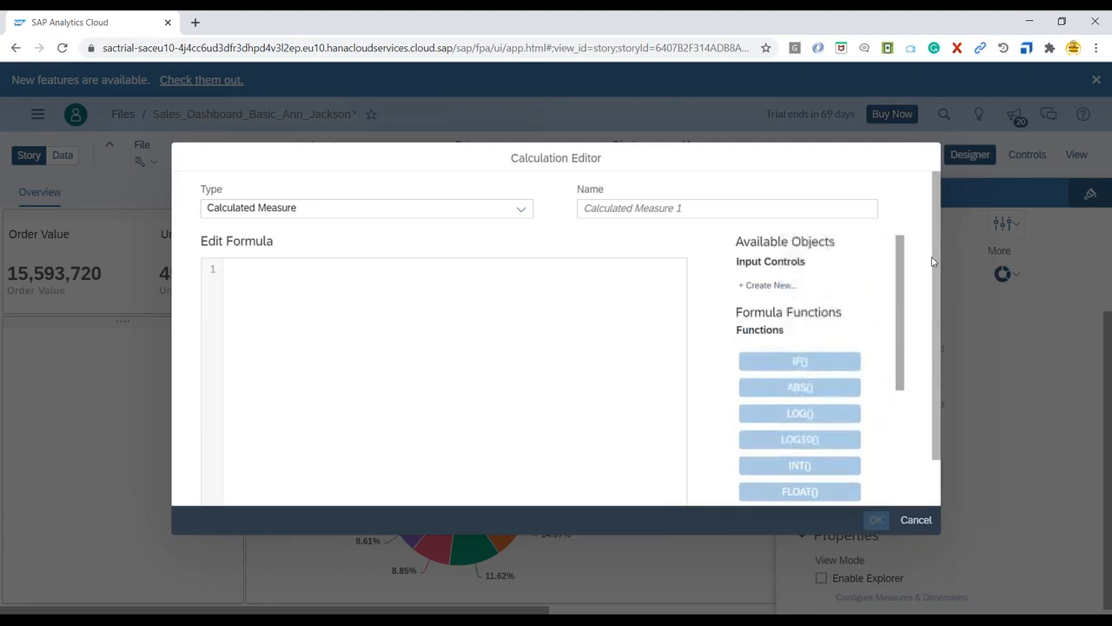
left_click(524, 202)
left_click(451, 254)
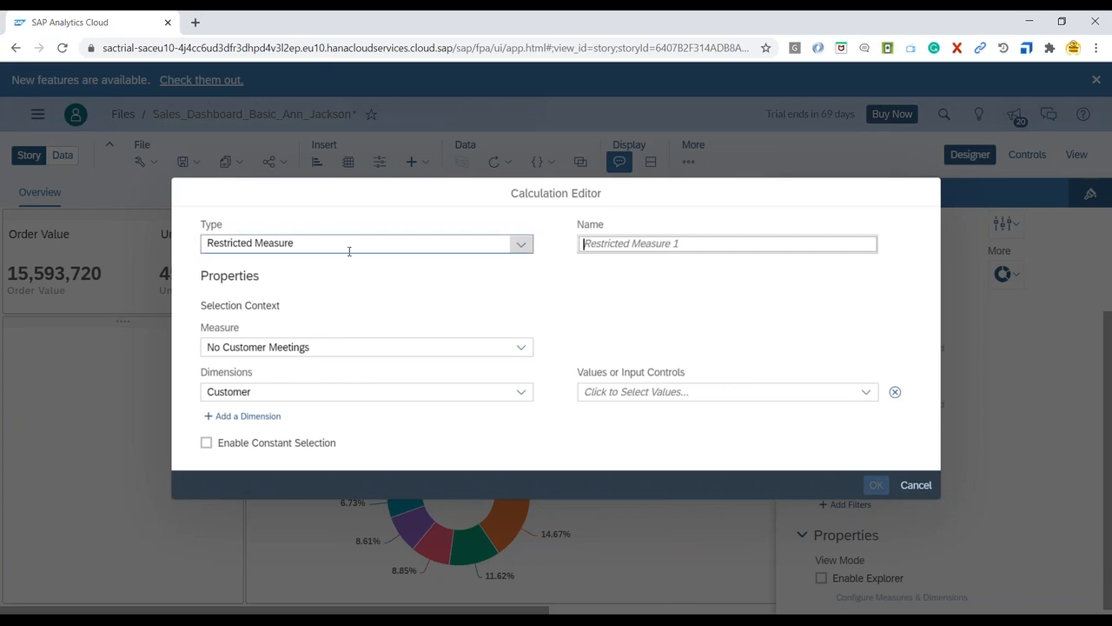
left_click(521, 244)
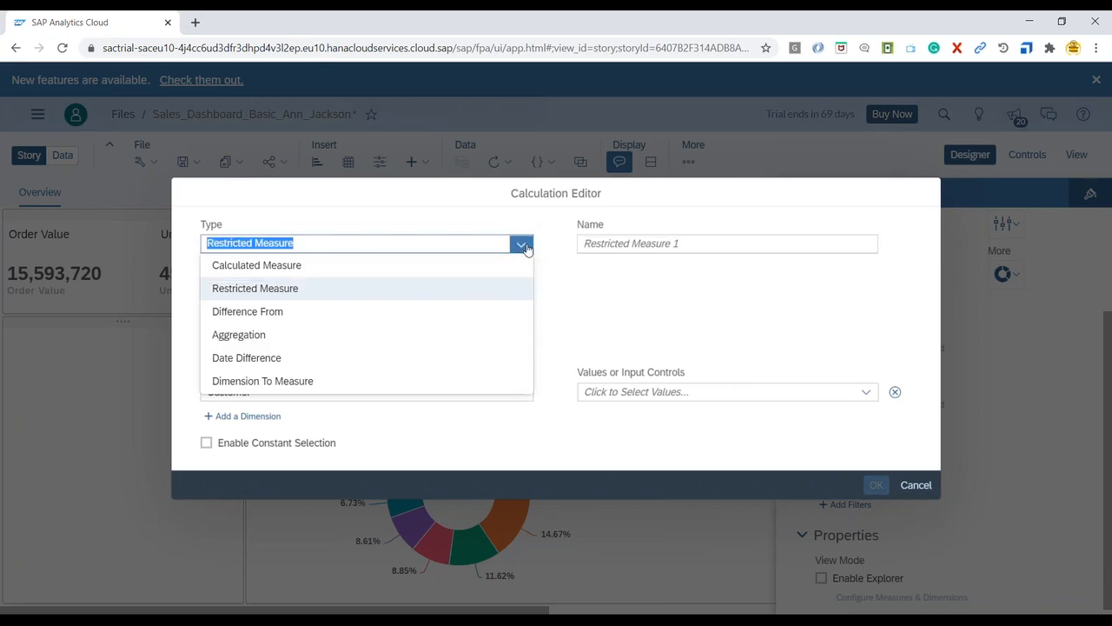
left_click(431, 309)
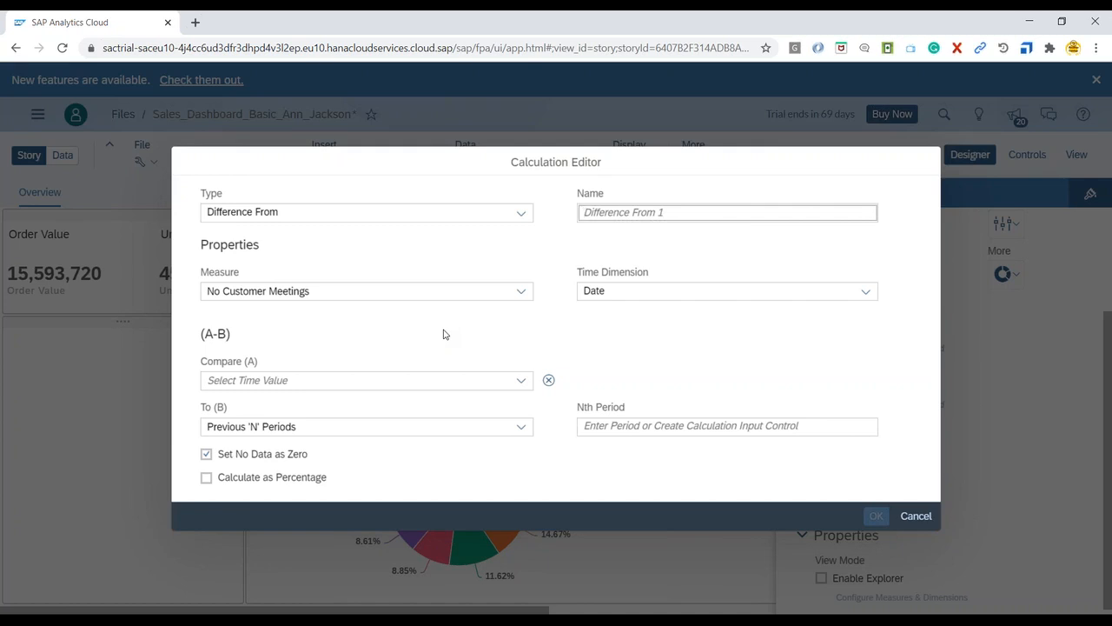
Step: Make the calculation an Aggregation with the COUNT DIMENSIONS operation on the Order ID dimension
left_click(524, 215)
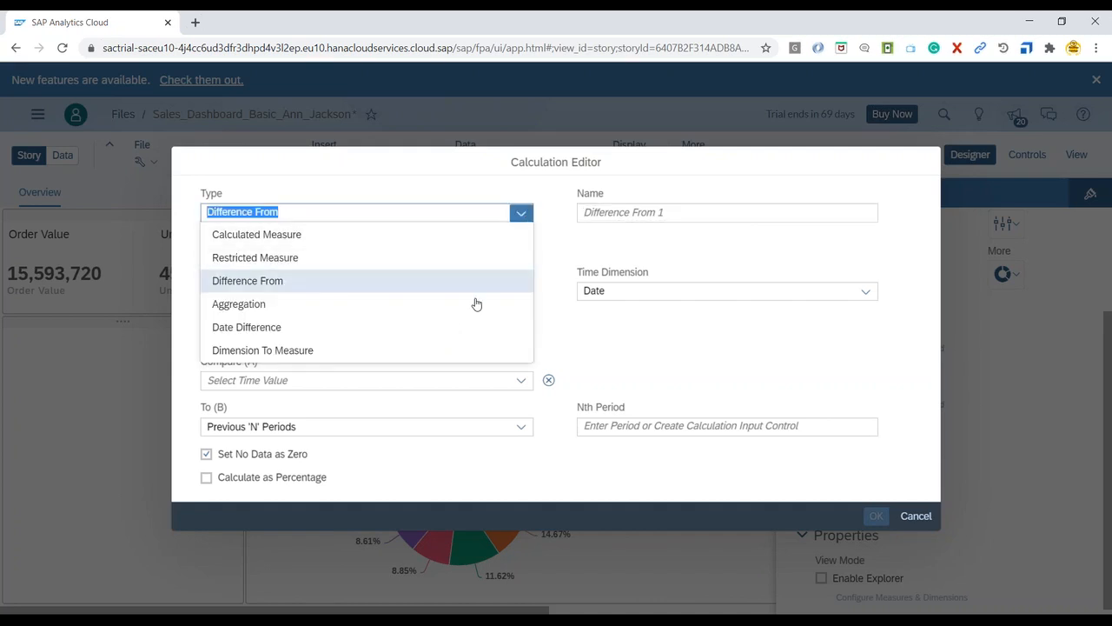
left_click(472, 305)
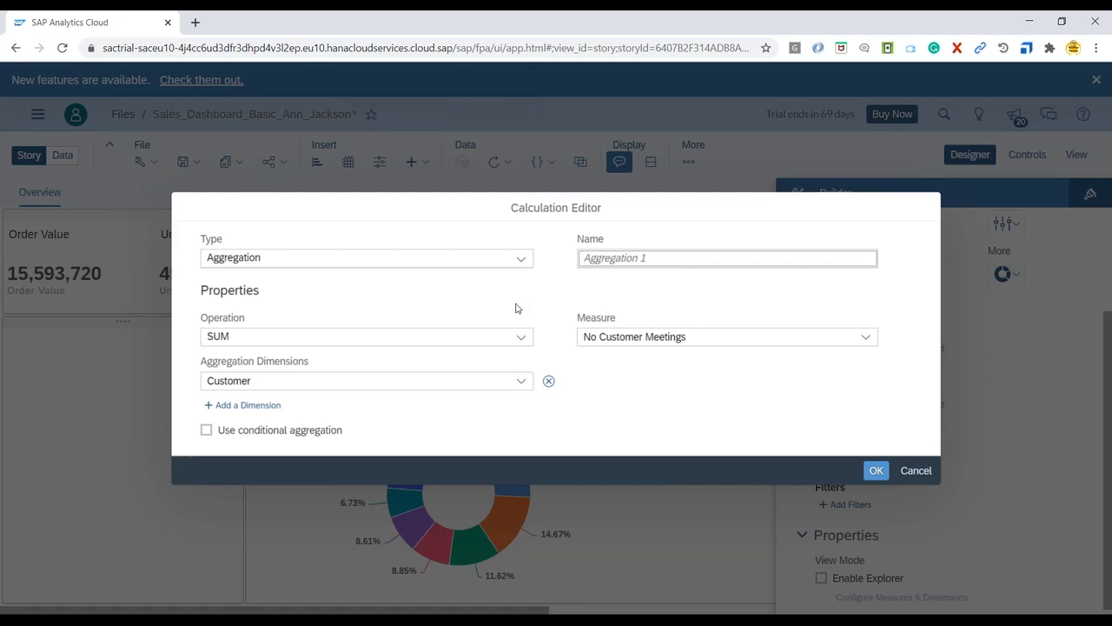
left_click(521, 336)
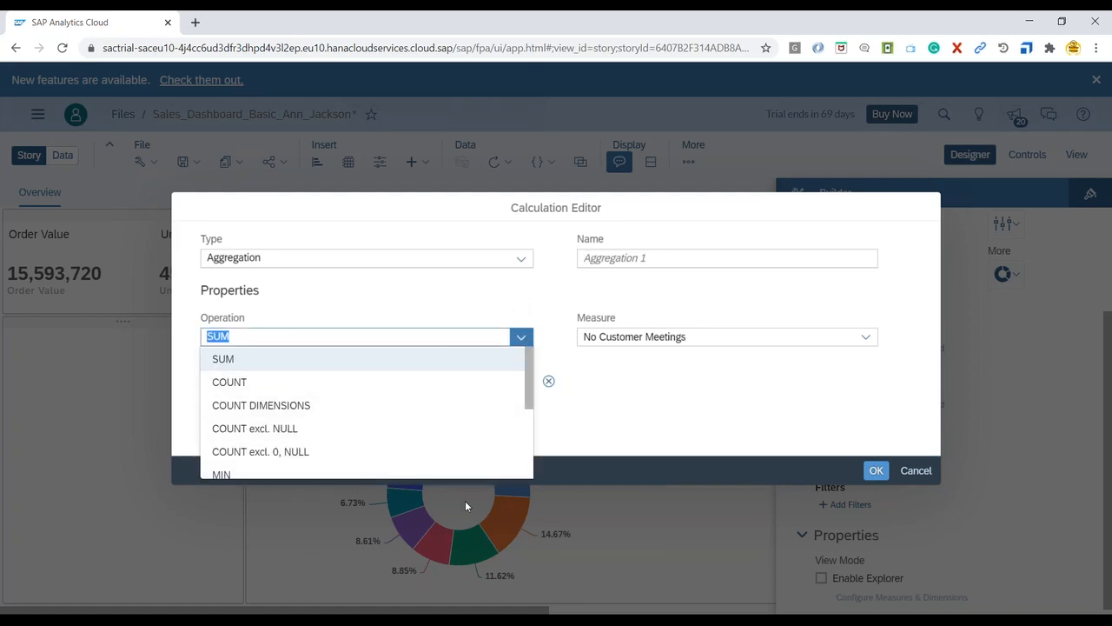
left_click(248, 406)
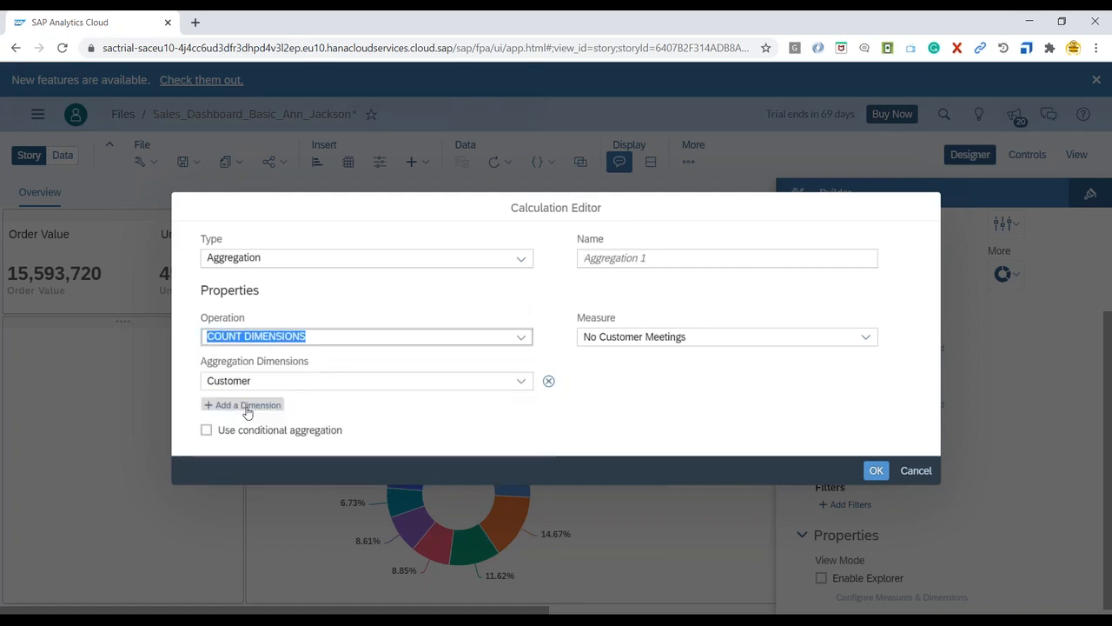
left_click(522, 390)
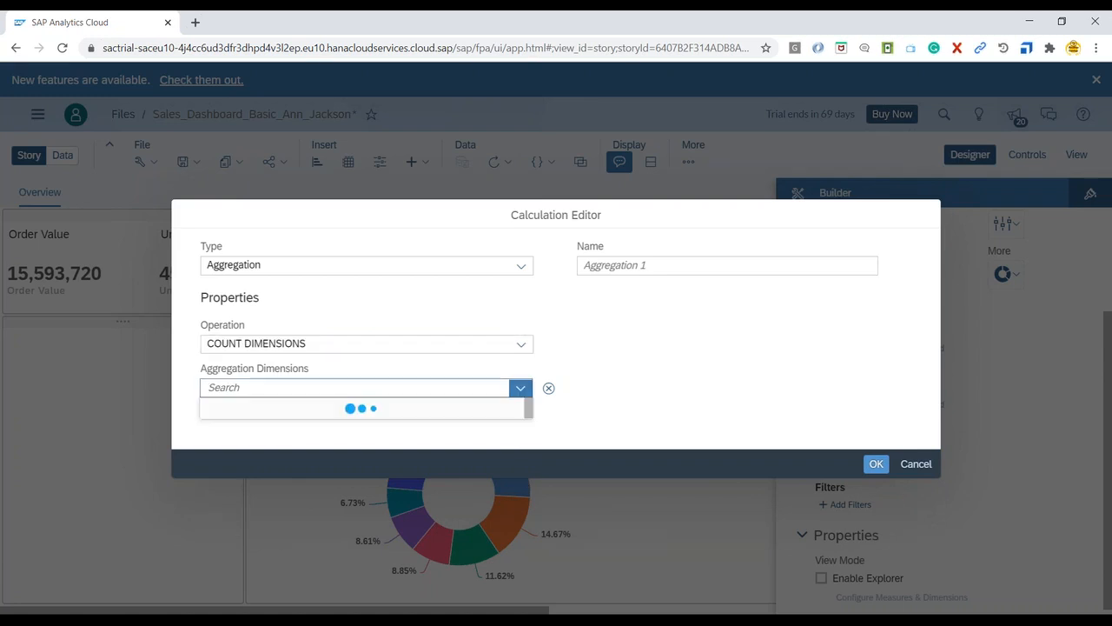
left_click(261, 521)
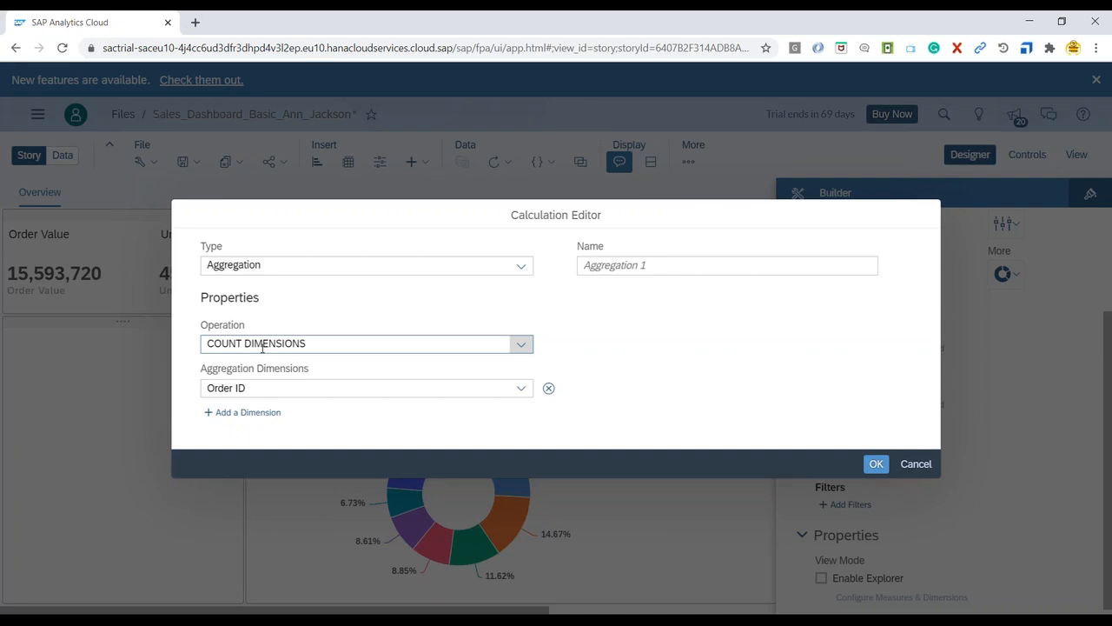
Step: Name the calculation No of Orders and apply it to the indicator
left_click(627, 266)
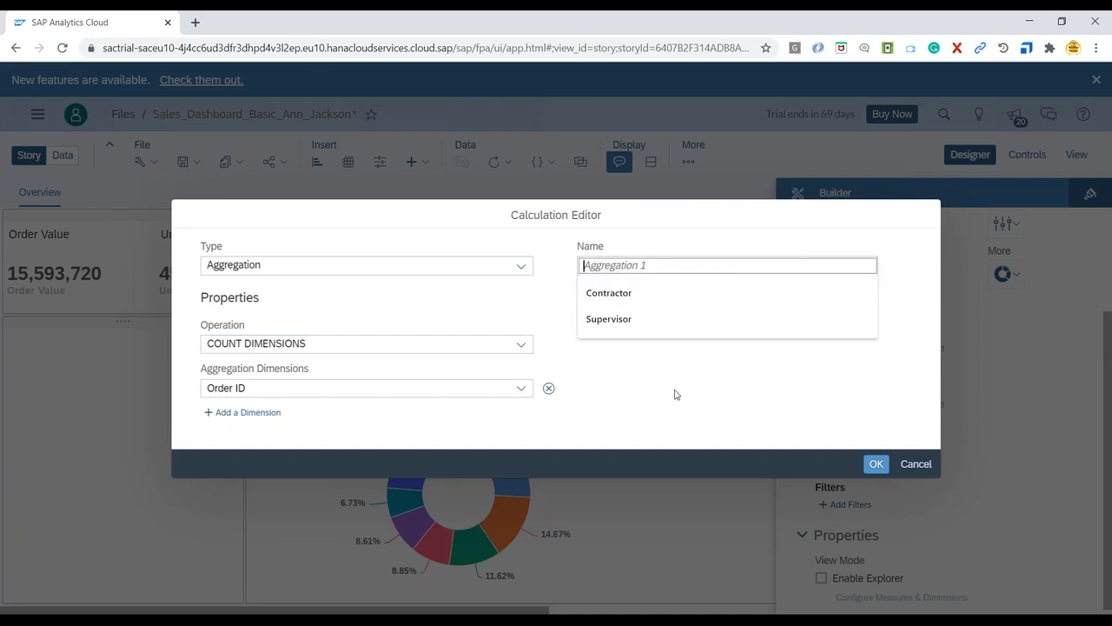
type("No o")
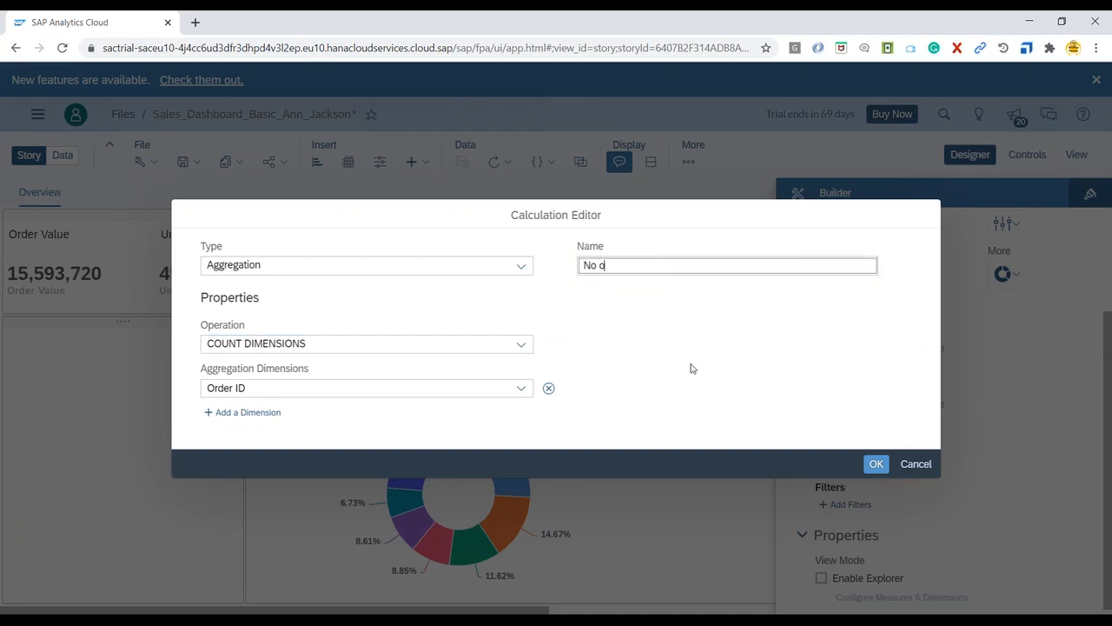
type("f Orders")
left_click(876, 464)
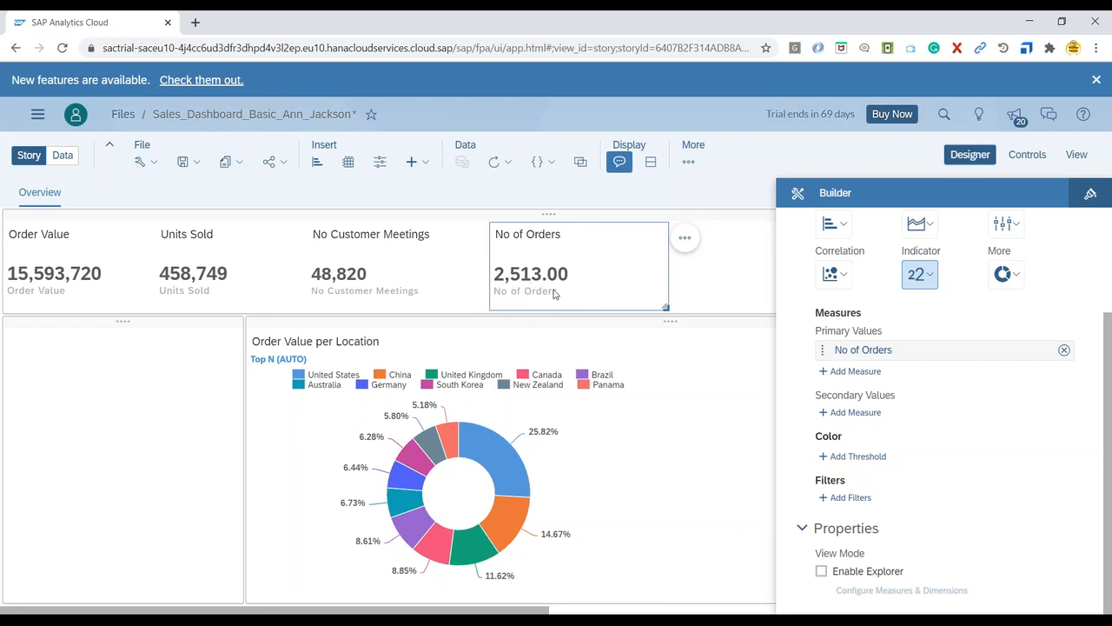
Step: Reopen the No of Orders calculation, review its available aggregation operations, and leave it without changes
left_click(815, 39)
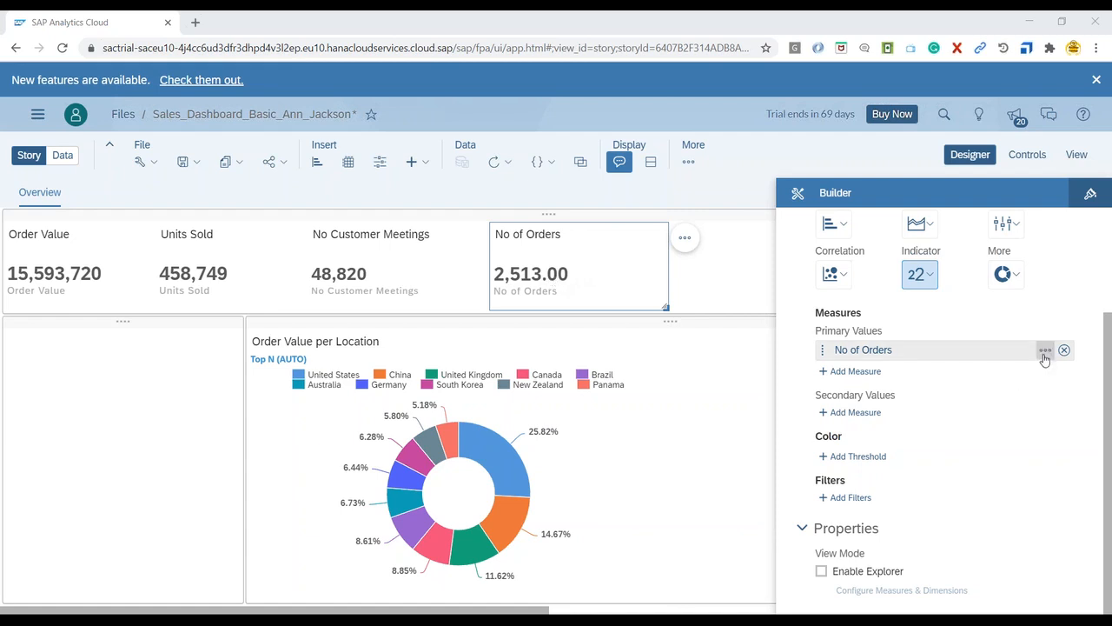
left_click(1045, 349)
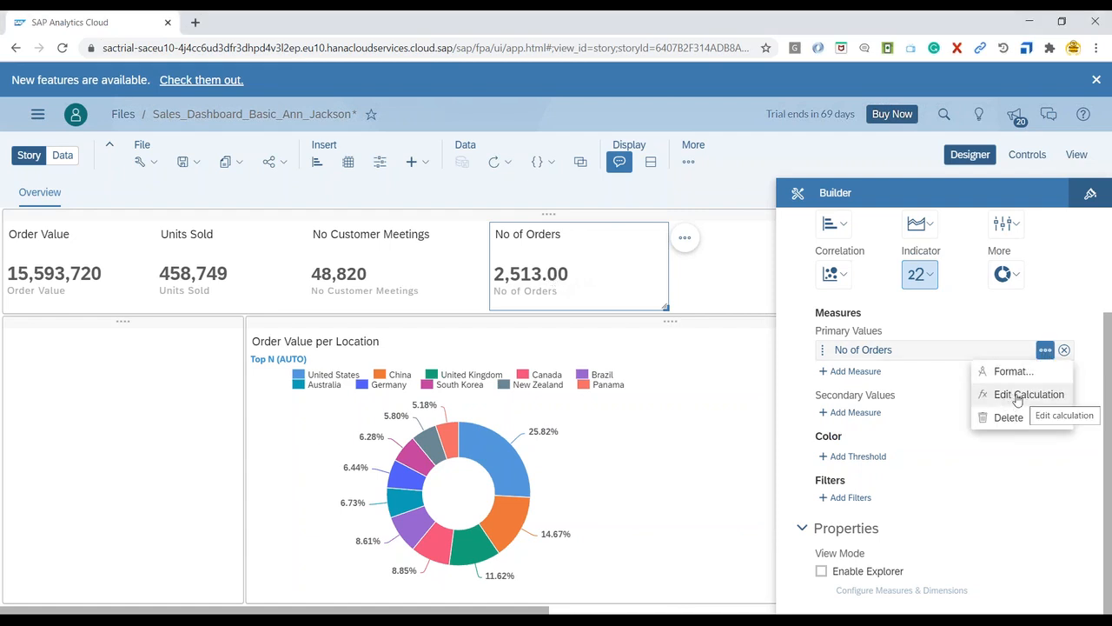
left_click(1017, 397)
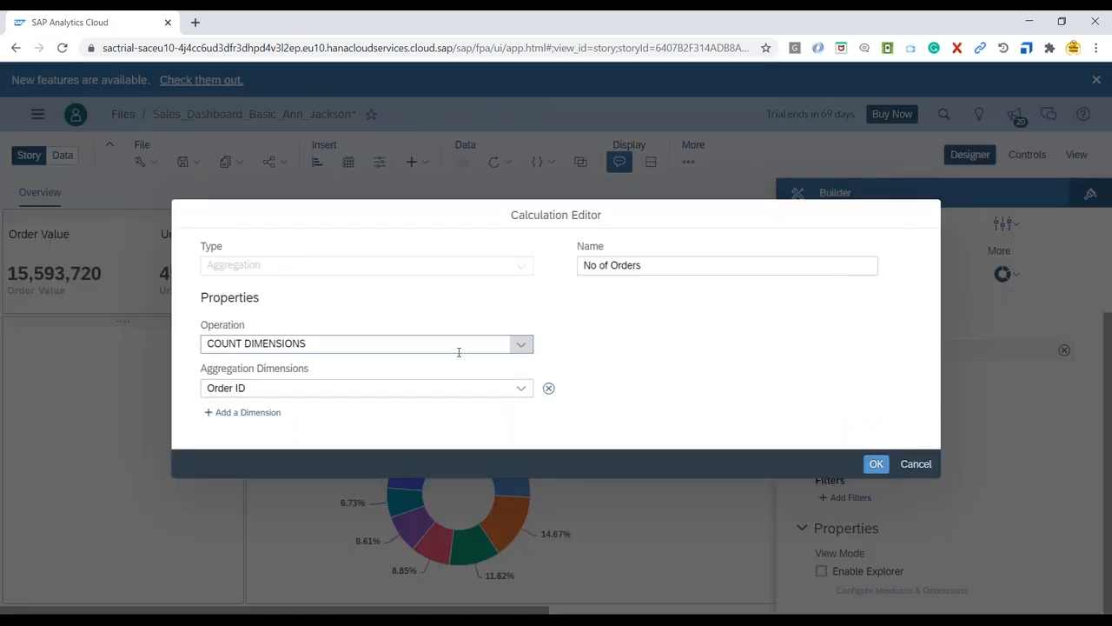
left_click(521, 345)
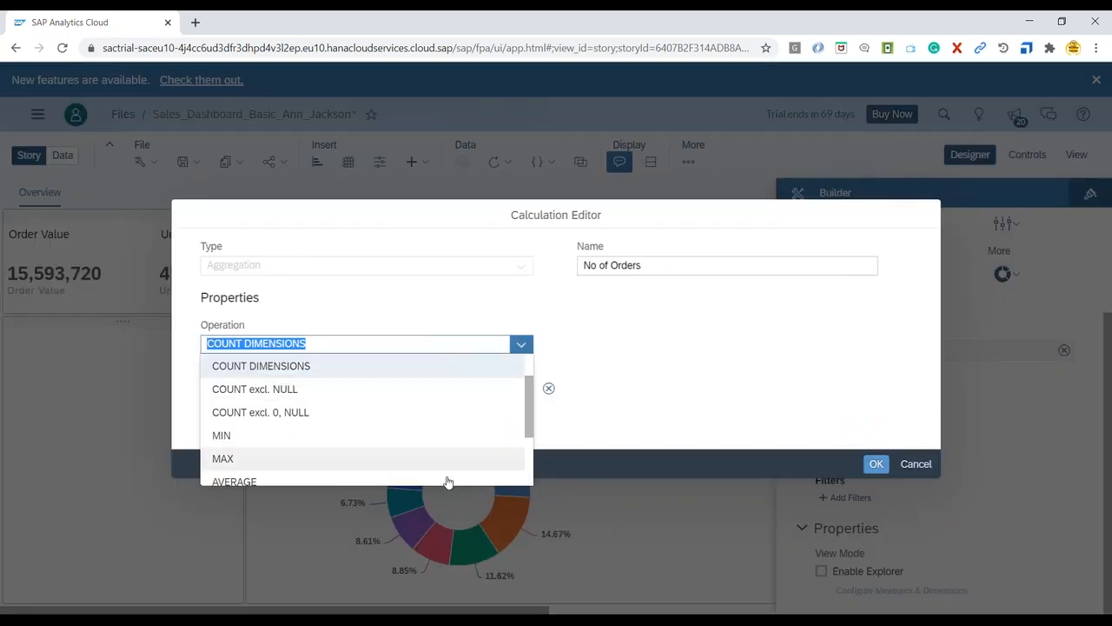
left_click(651, 363)
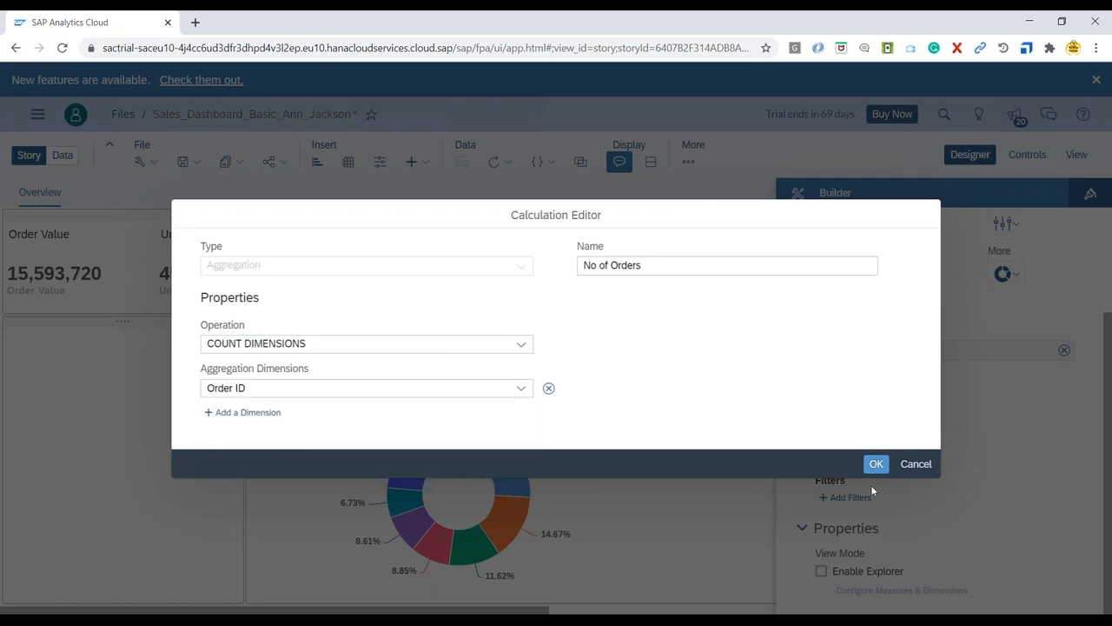
left_click(919, 466)
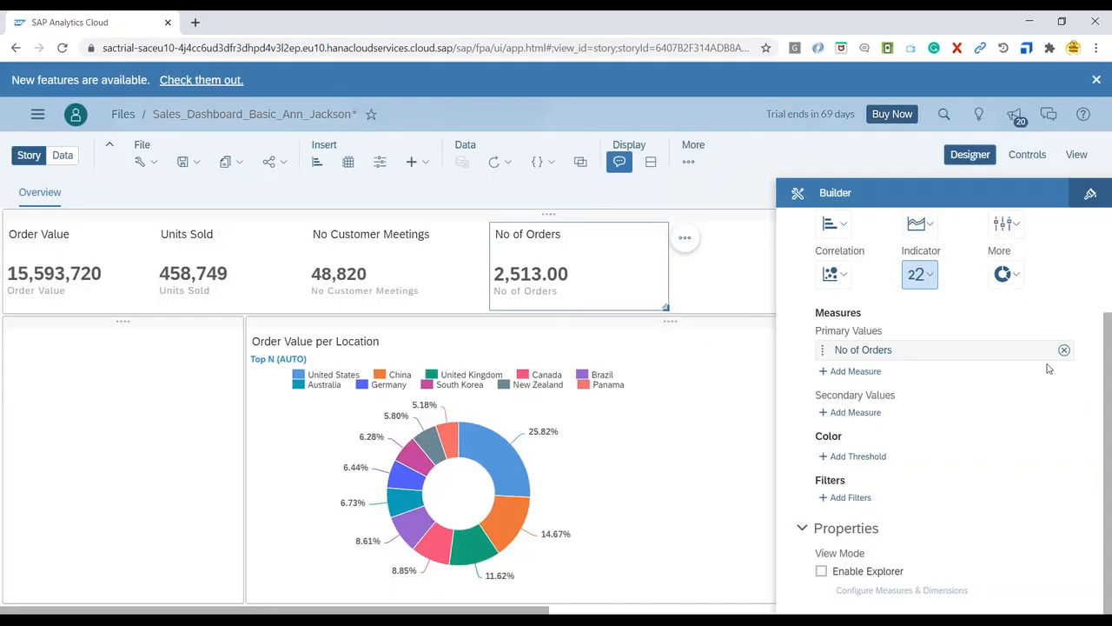
Step: Format the No of Orders measure with its scale set to Thousand
left_click(1046, 349)
left_click(1043, 374)
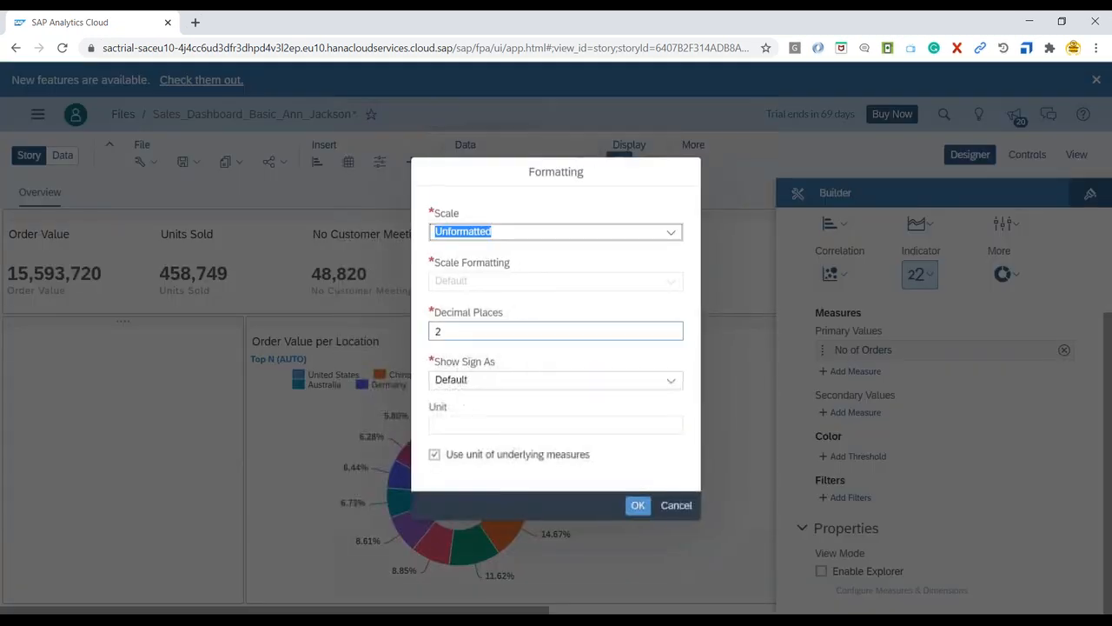
left_click(673, 236)
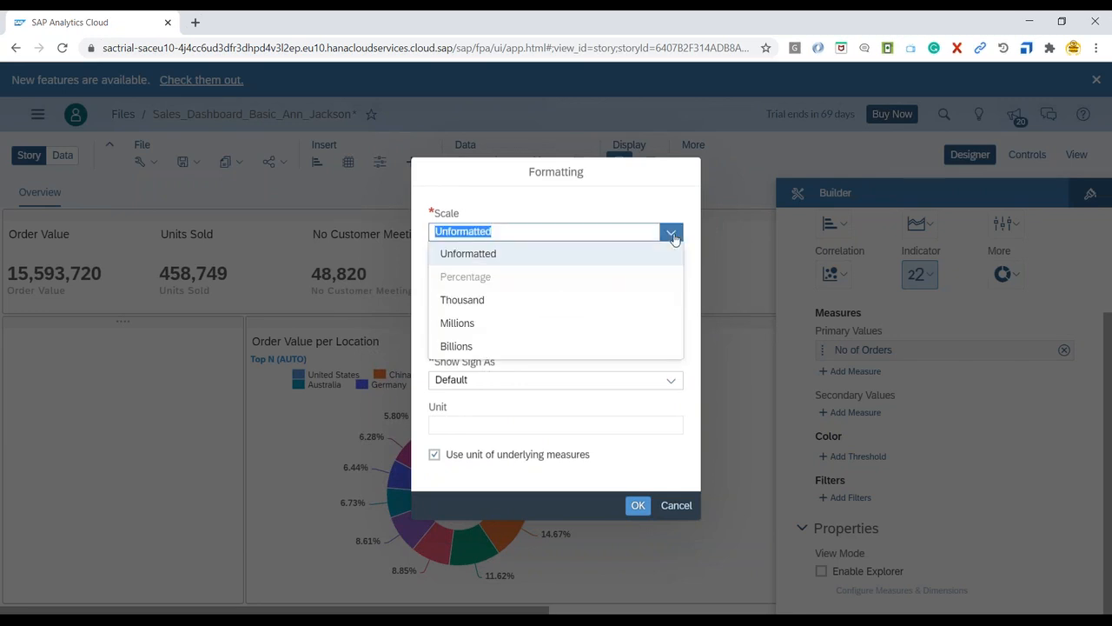
left_click(530, 300)
left_click(637, 506)
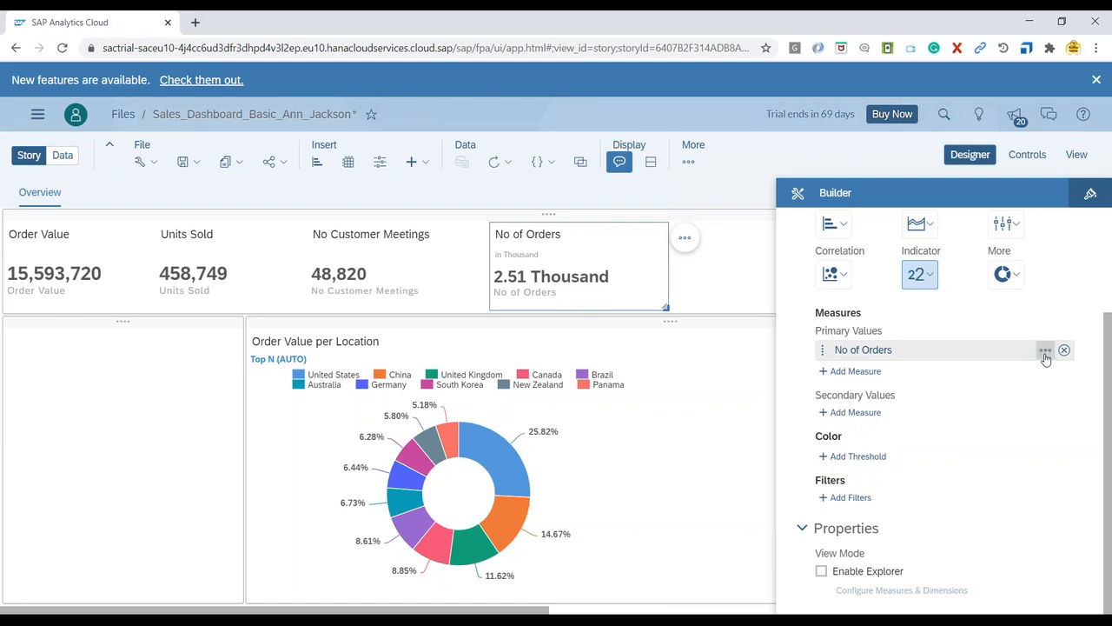
Step: Reopen the No of Orders formatting and set its decimal places to 0
left_click(1045, 350)
left_click(1009, 369)
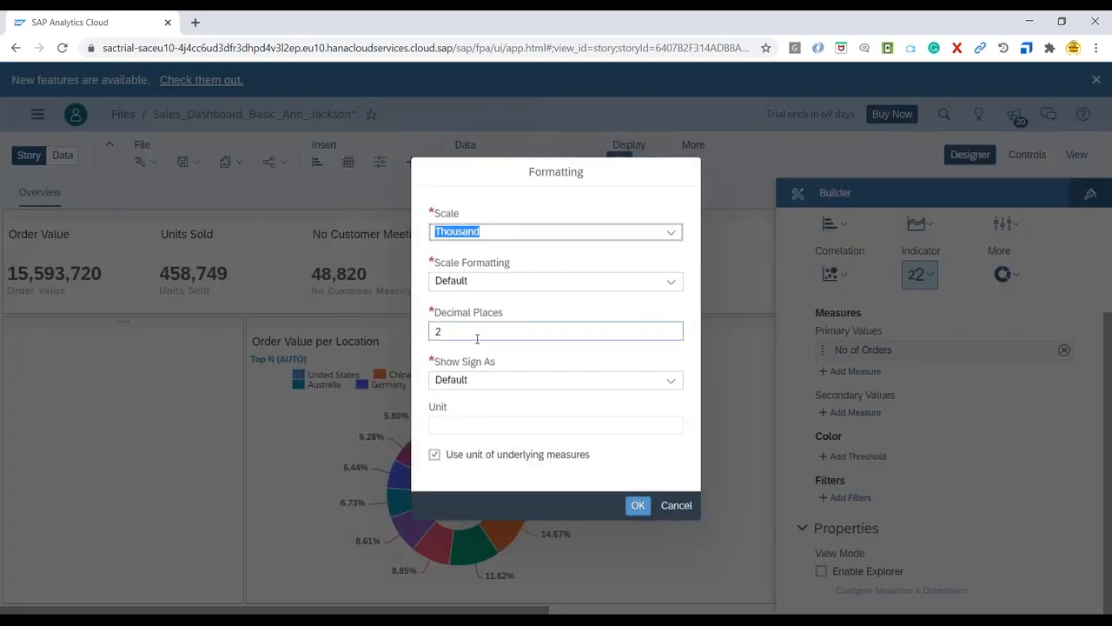
double_click(449, 332)
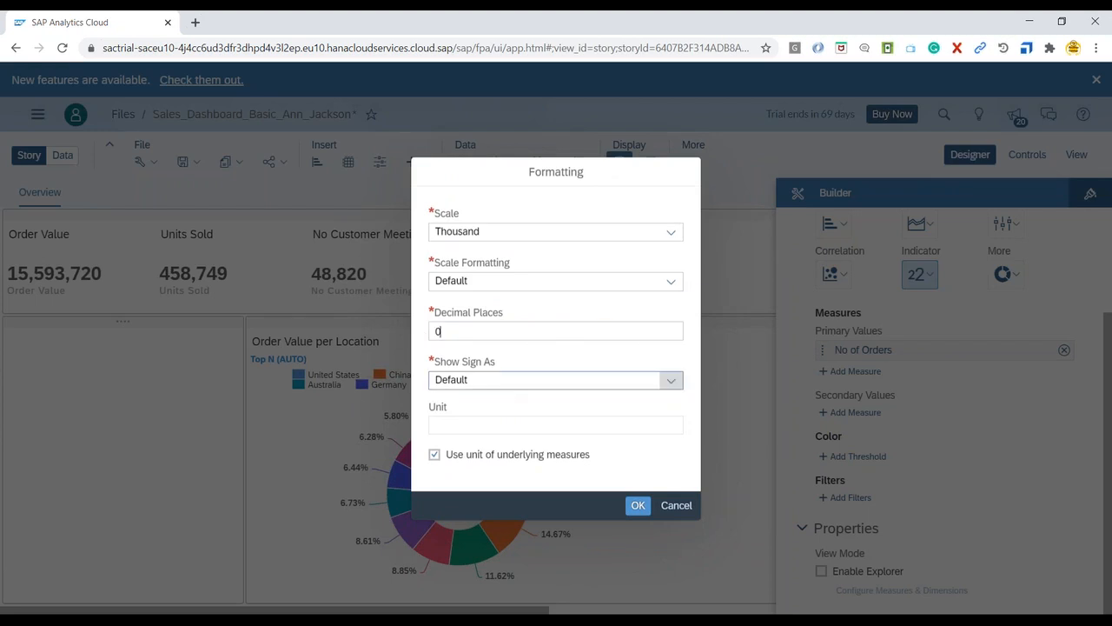
Step: Review the available sign, scale and scale formatting options for the No of Orders measure without changing them
left_click(671, 381)
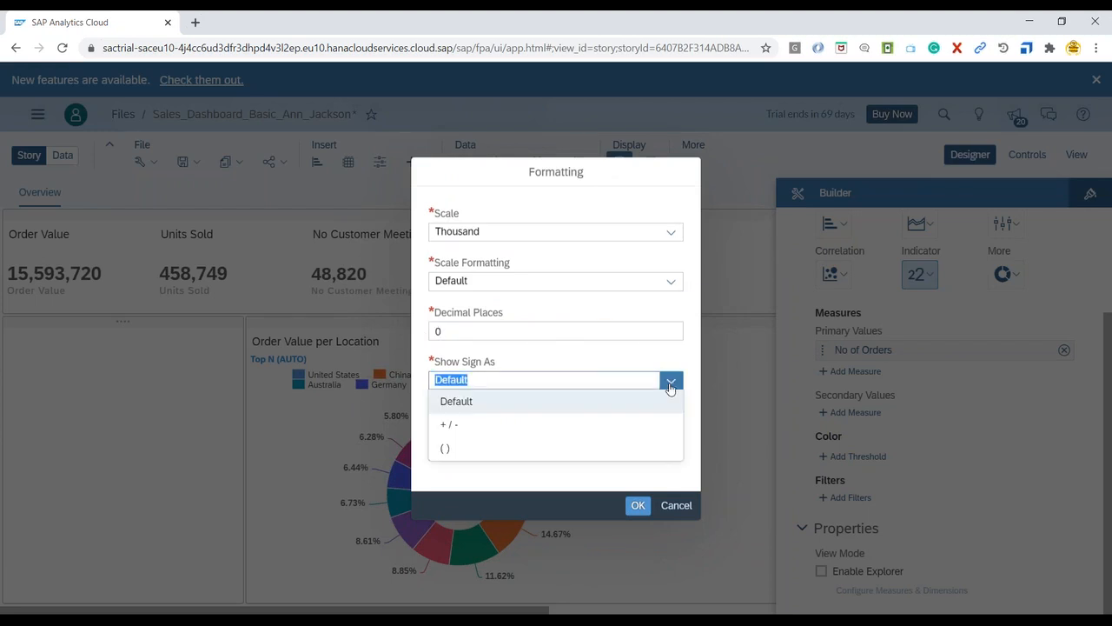
left_click(674, 380)
left_click(670, 231)
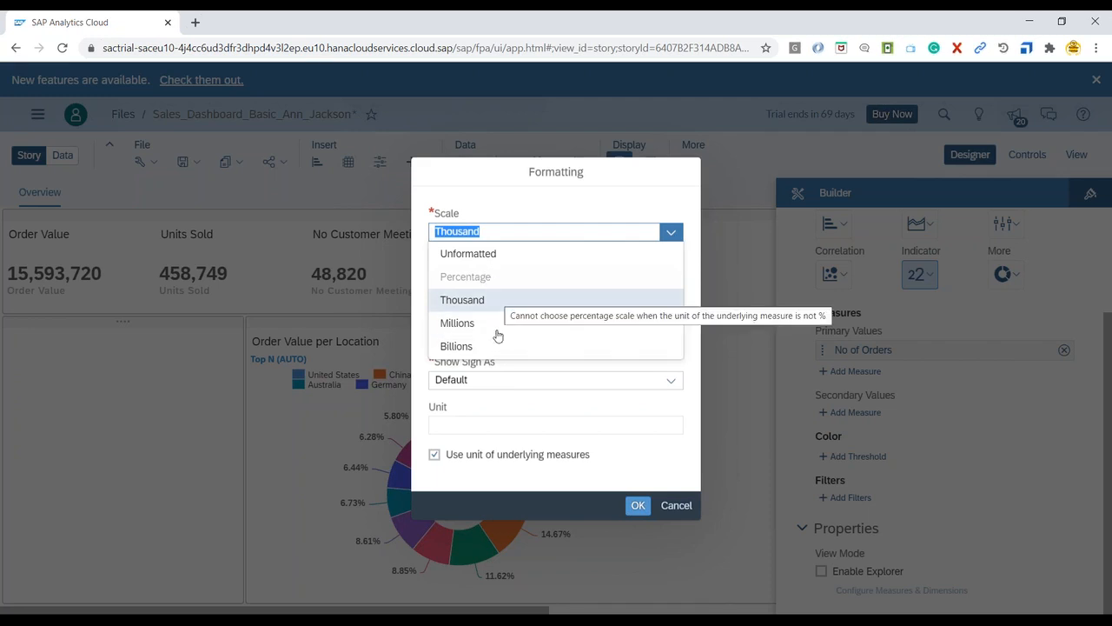
left_click(543, 411)
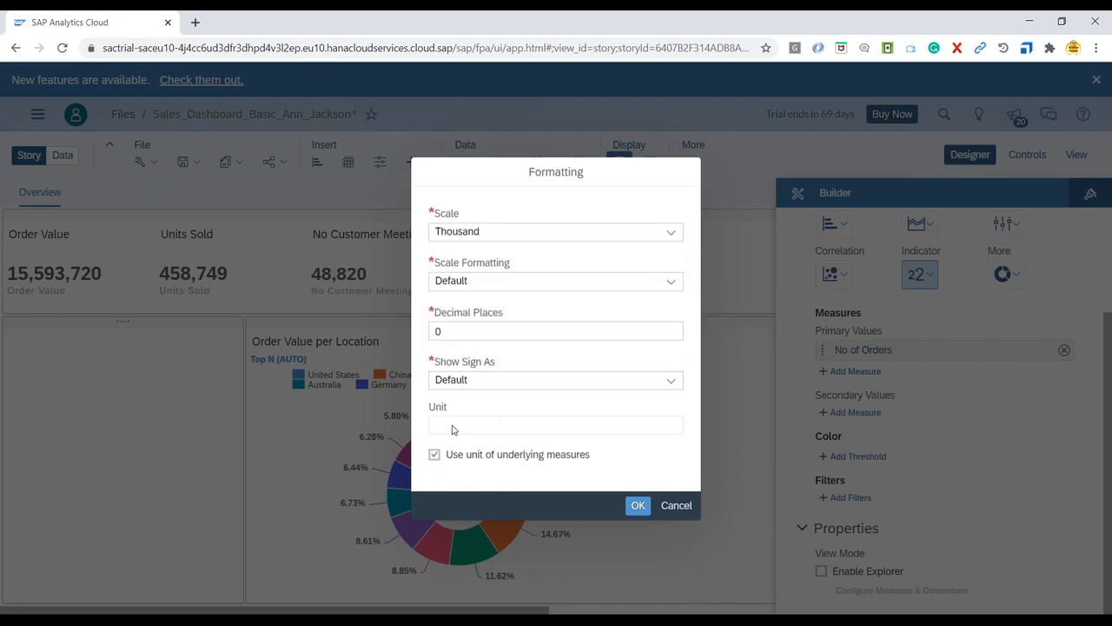
left_click(496, 378)
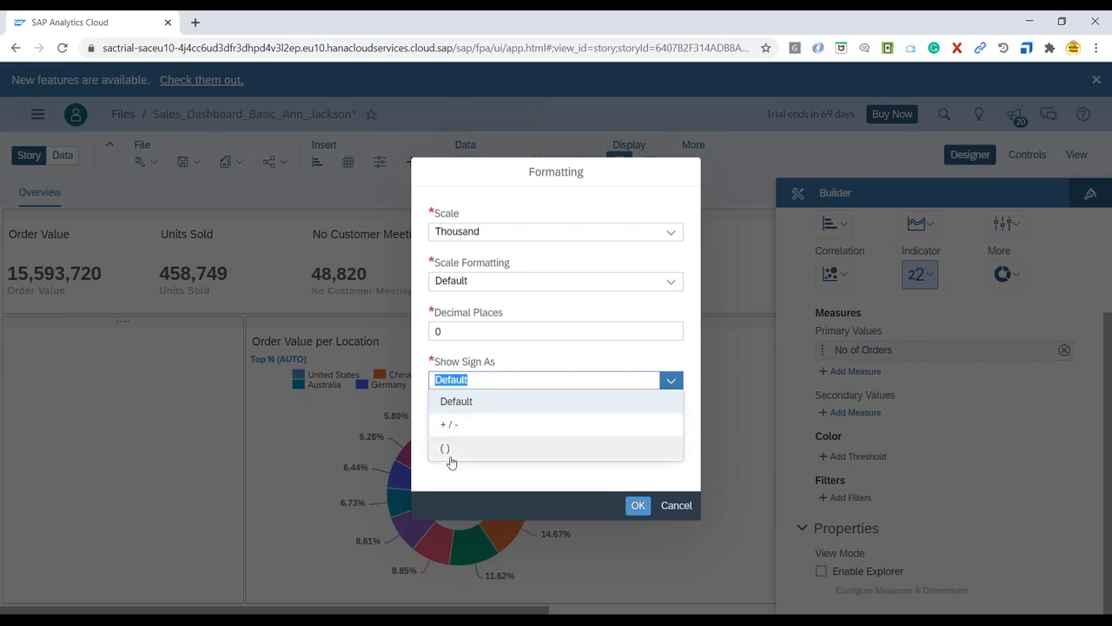
left_click(417, 375)
left_click(511, 279)
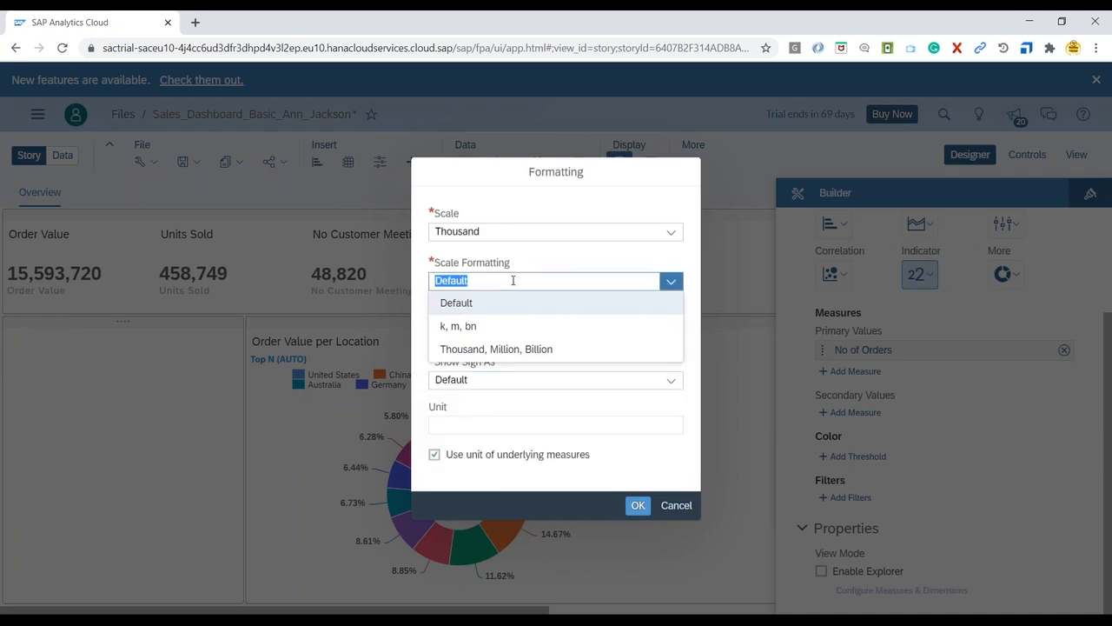
left_click(425, 267)
Step: Set the No of Orders scale to Unformatted and turn off the use of the underlying measures' unit
left_click(672, 233)
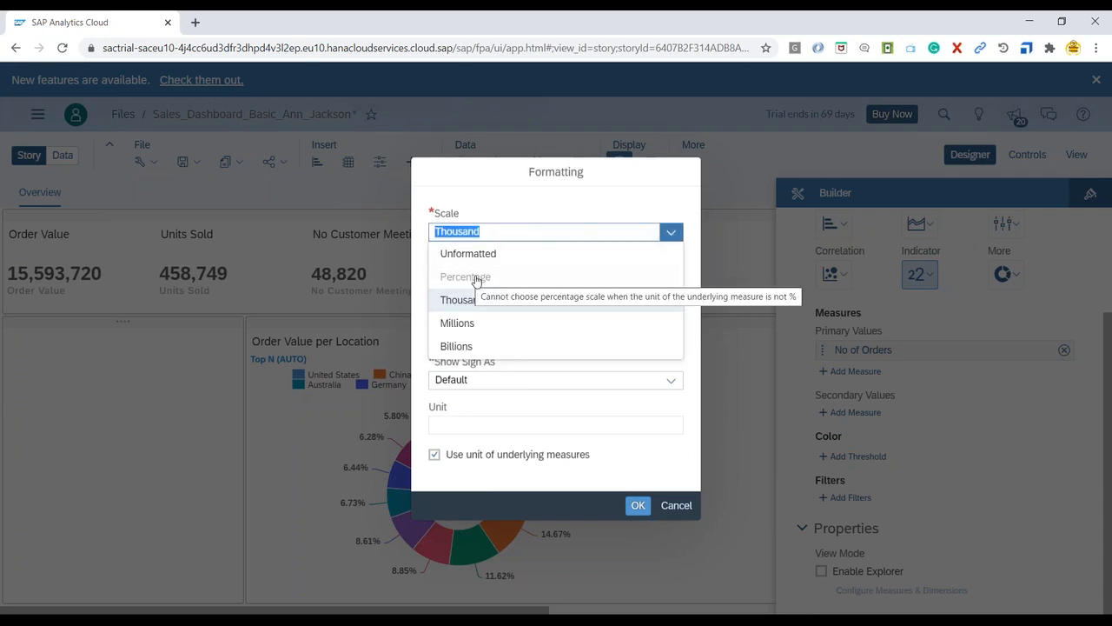
left_click(465, 255)
left_click(587, 258)
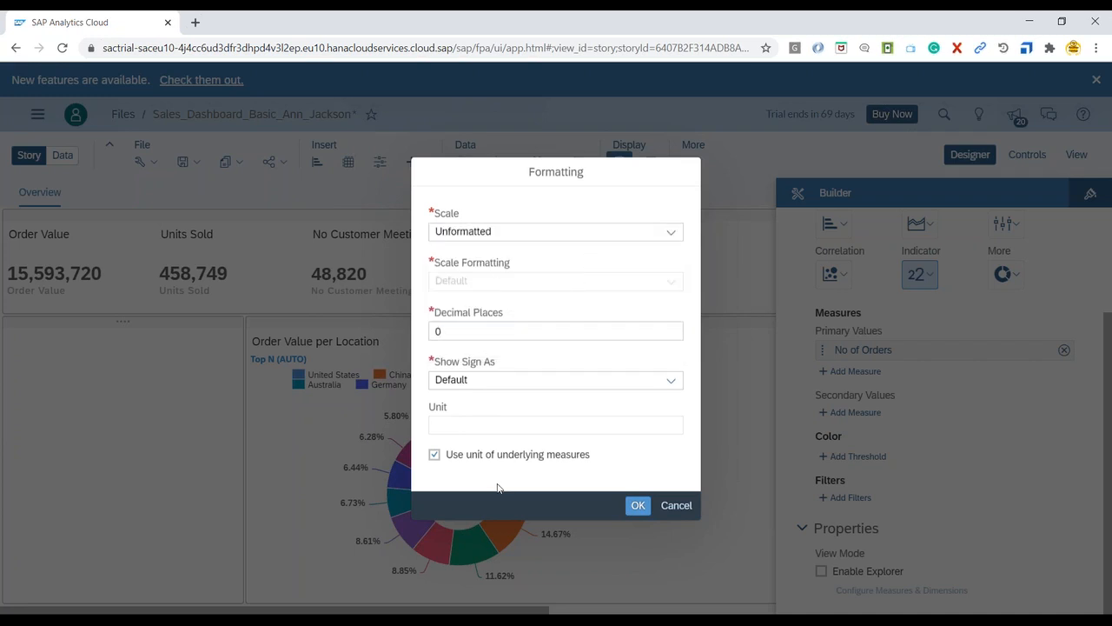
left_click_drag(449, 458, 569, 460)
left_click(476, 454)
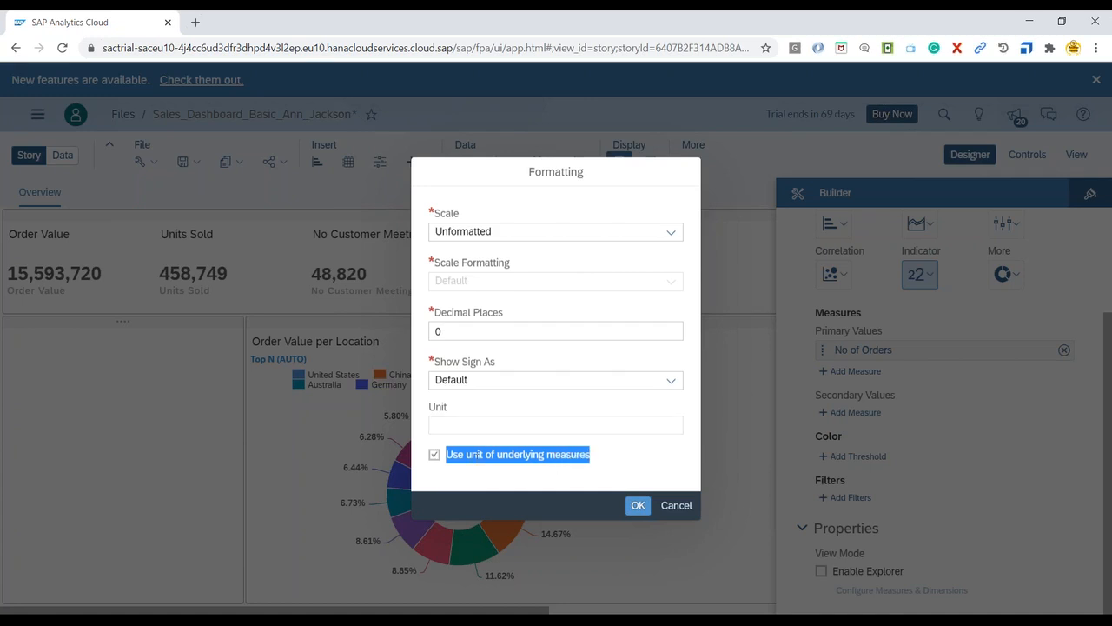
left_click(435, 455)
Step: Switch to Notepad and write the number formats 3,000.00 and 3.000,00 on separate lines
left_click(139, 608)
type("3,000.00")
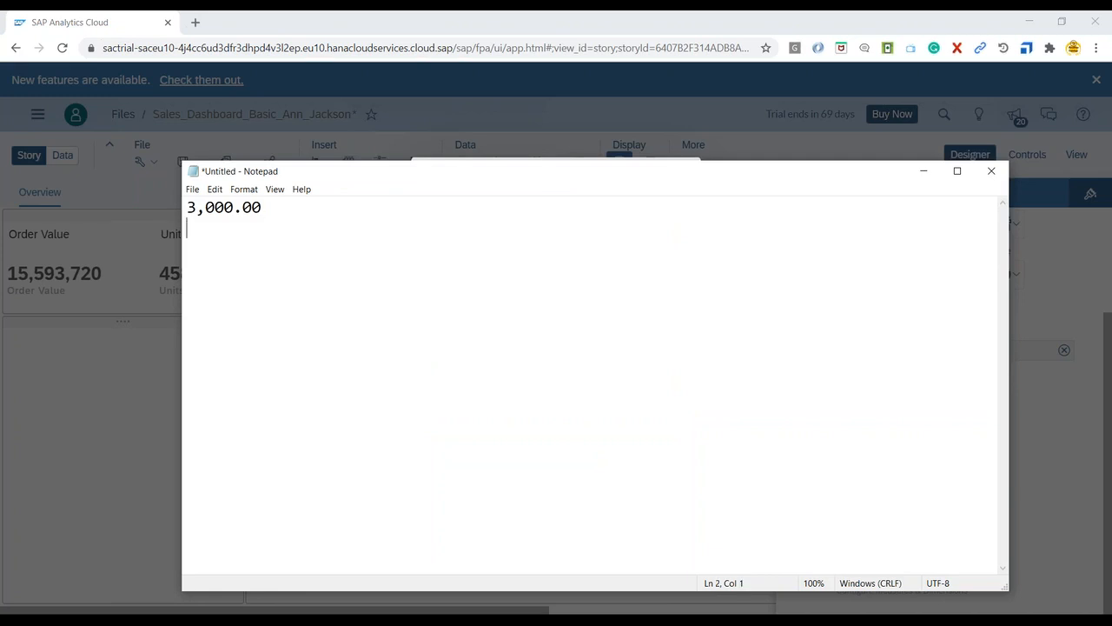
type("5.")
key("BackSpace")
key("BackSpace")
type("3.000,00")
Step: Highlight the two number formats for comparison, clear the selection and minimize Notepad
left_click_drag(285, 228, 187, 227)
left_click_drag(264, 209, 186, 208)
left_click(270, 215)
left_click_drag(262, 229, 185, 205)
left_click(271, 225)
left_click(925, 171)
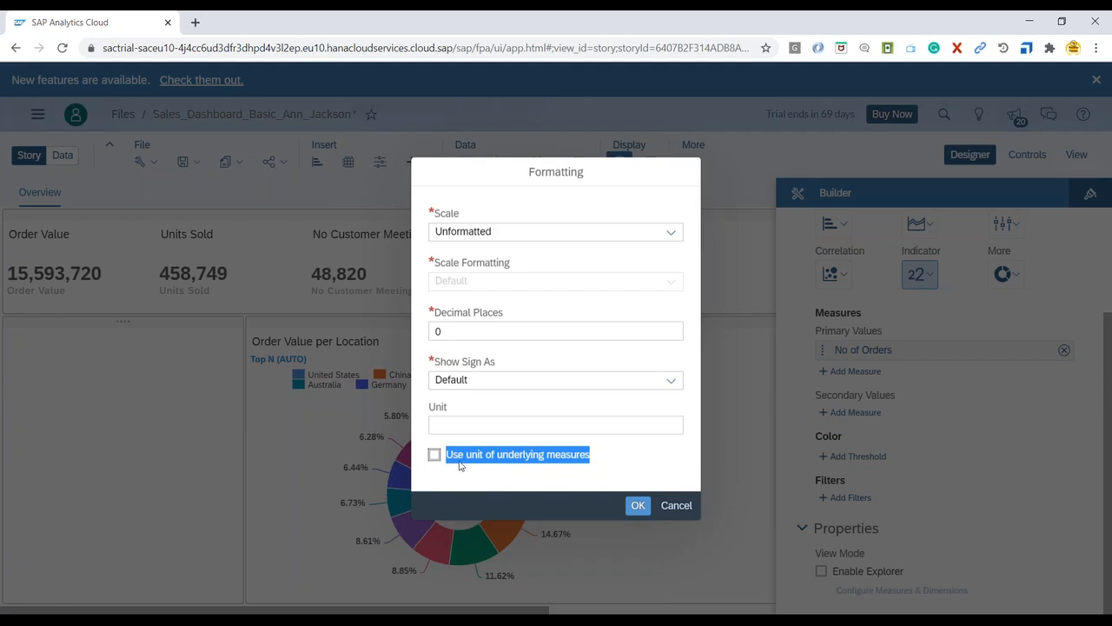
Step: Apply the No of Orders formatting with an empty unit and Default sign display, and make its indicator narrower
left_click(445, 420)
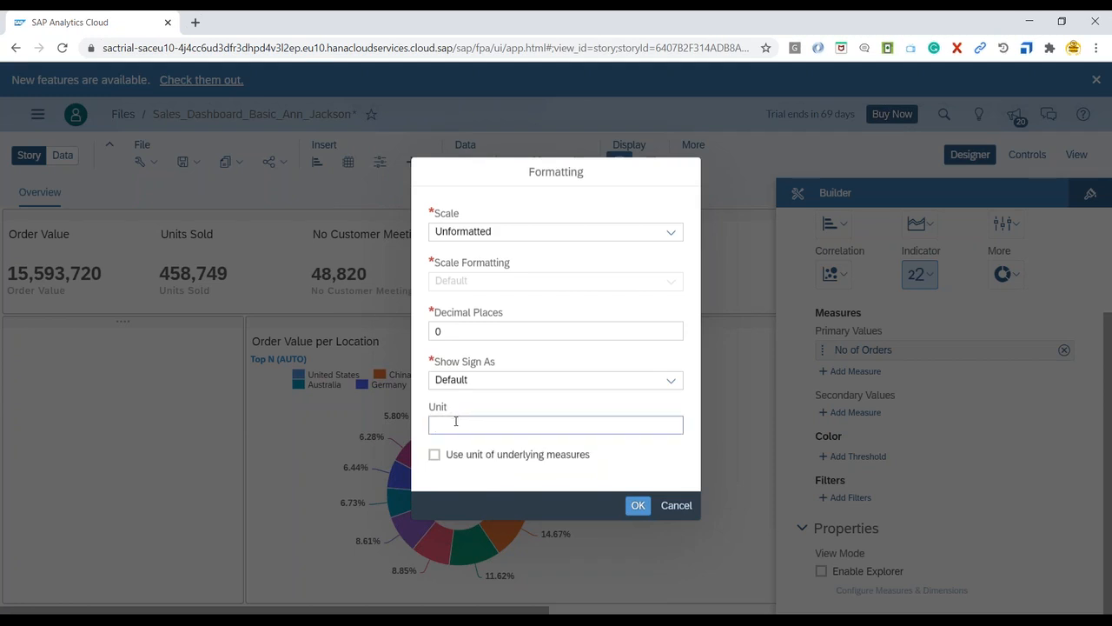
left_click(619, 380)
left_click(666, 380)
left_click(666, 379)
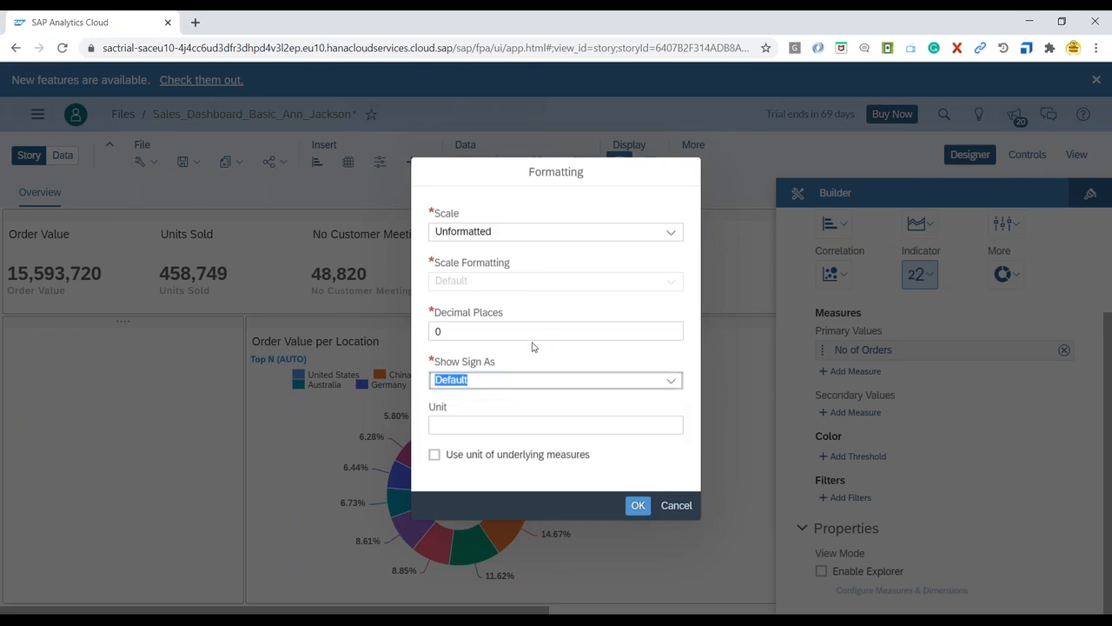
left_click(524, 374)
left_click(655, 263)
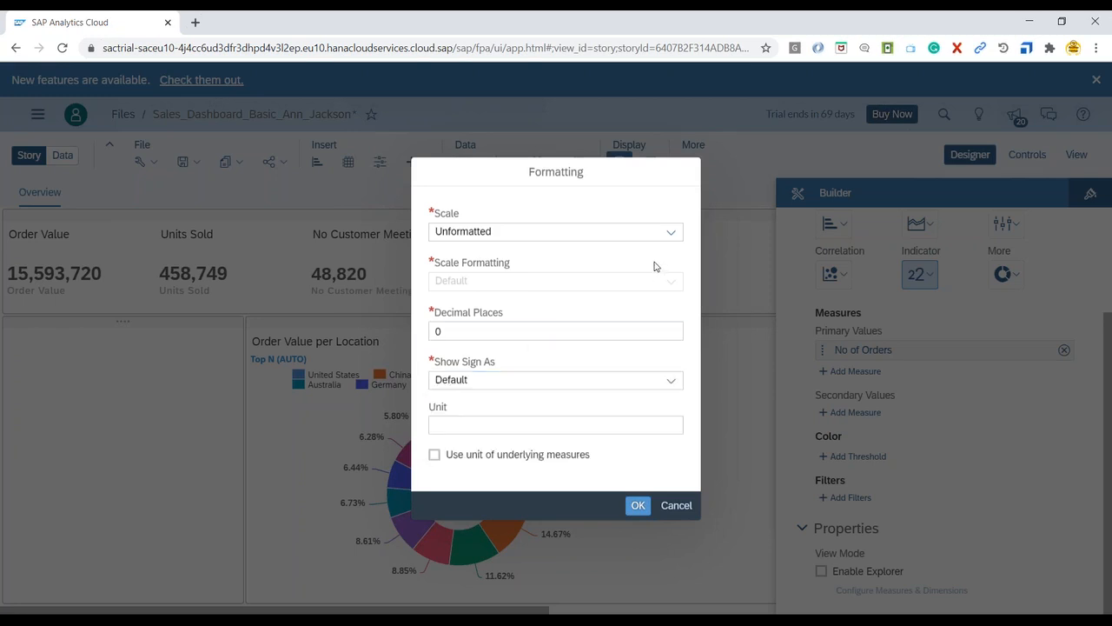
left_click(639, 506)
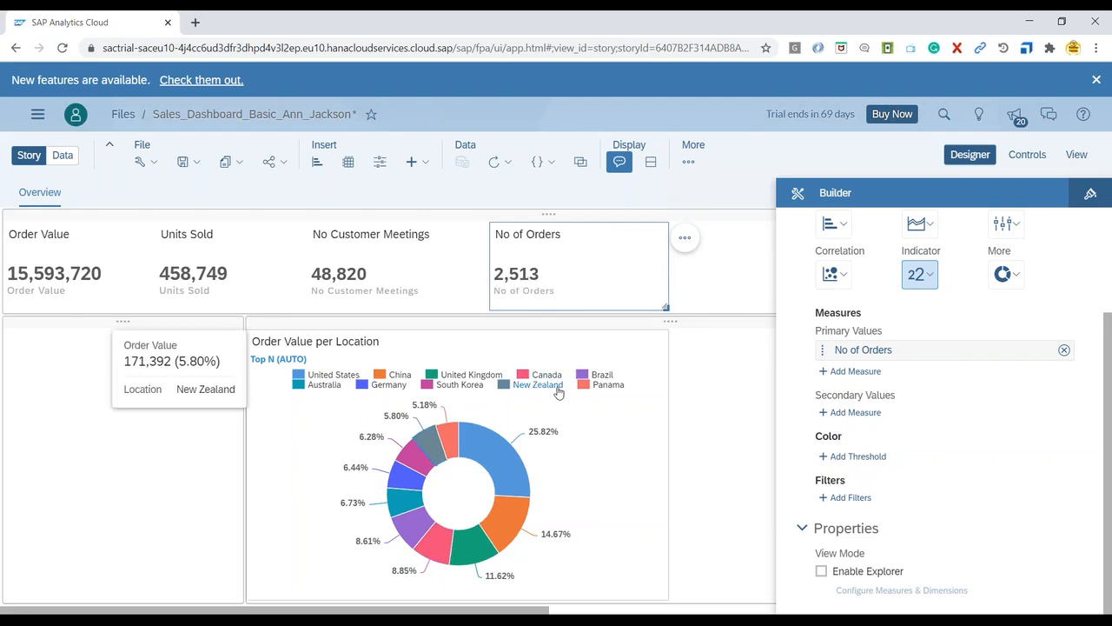
left_click_drag(665, 306, 599, 307)
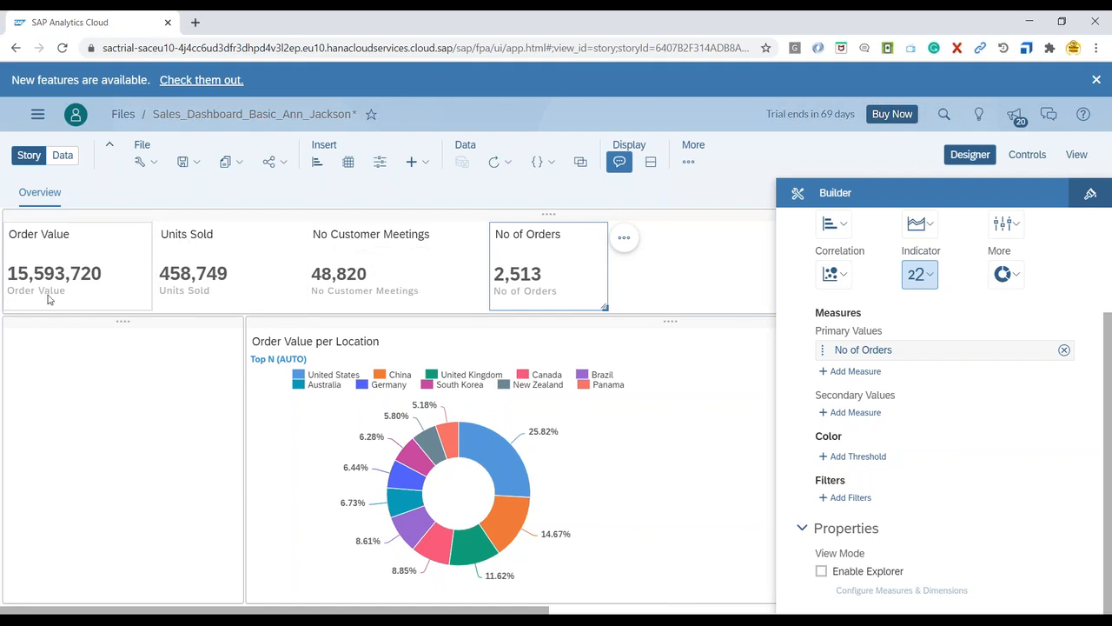
Step: Hide the primary value labels of the Order Value indicator
left_click(137, 297)
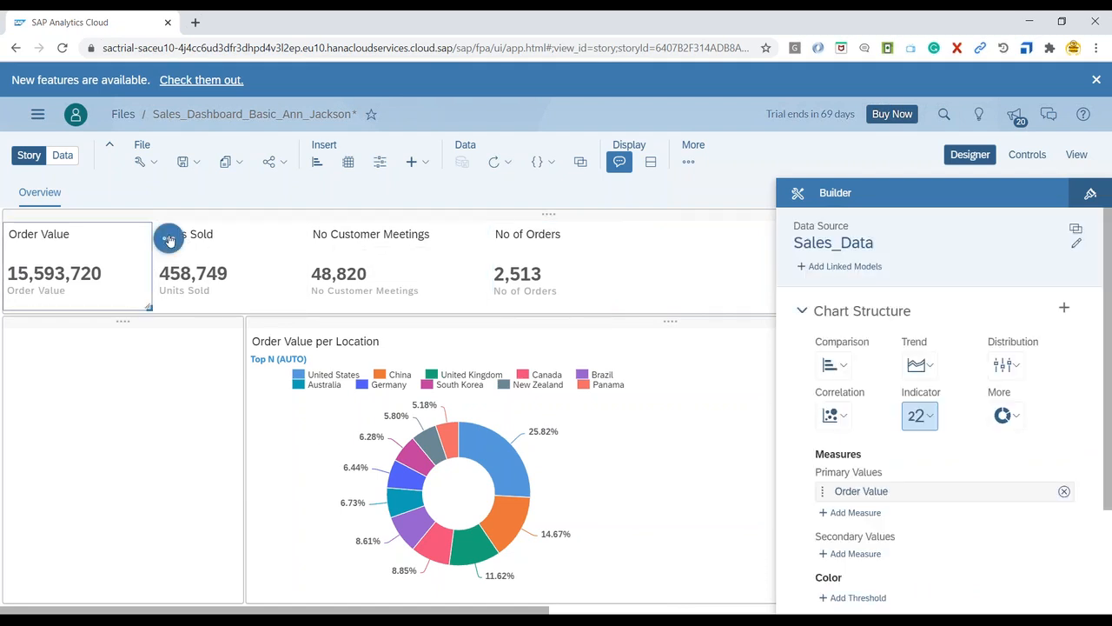
left_click(169, 239)
mouse_move(261, 349)
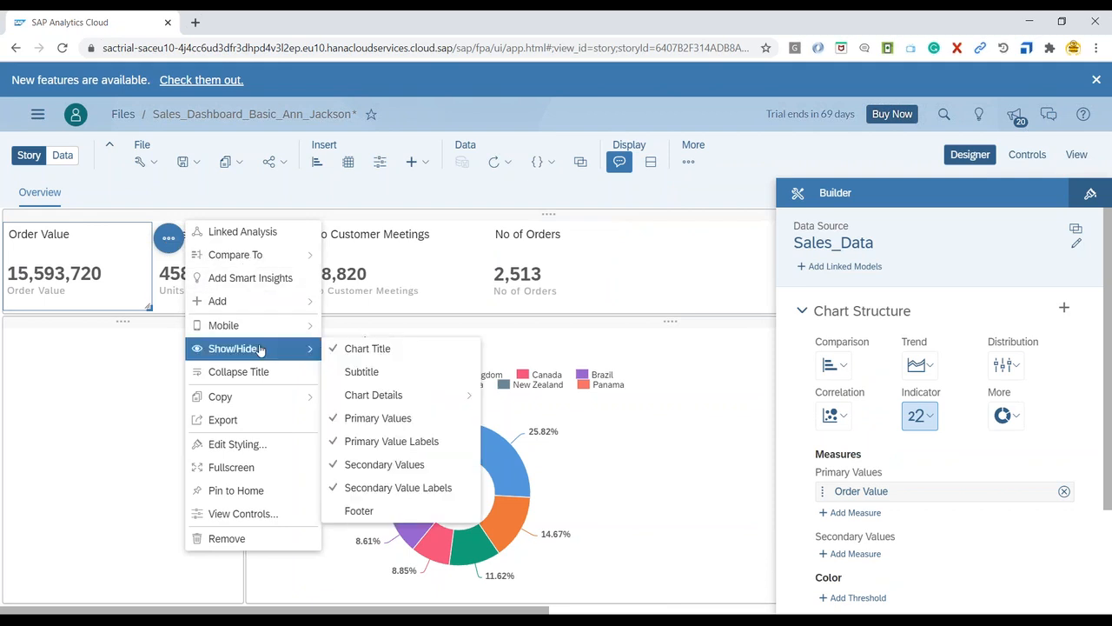
left_click(335, 441)
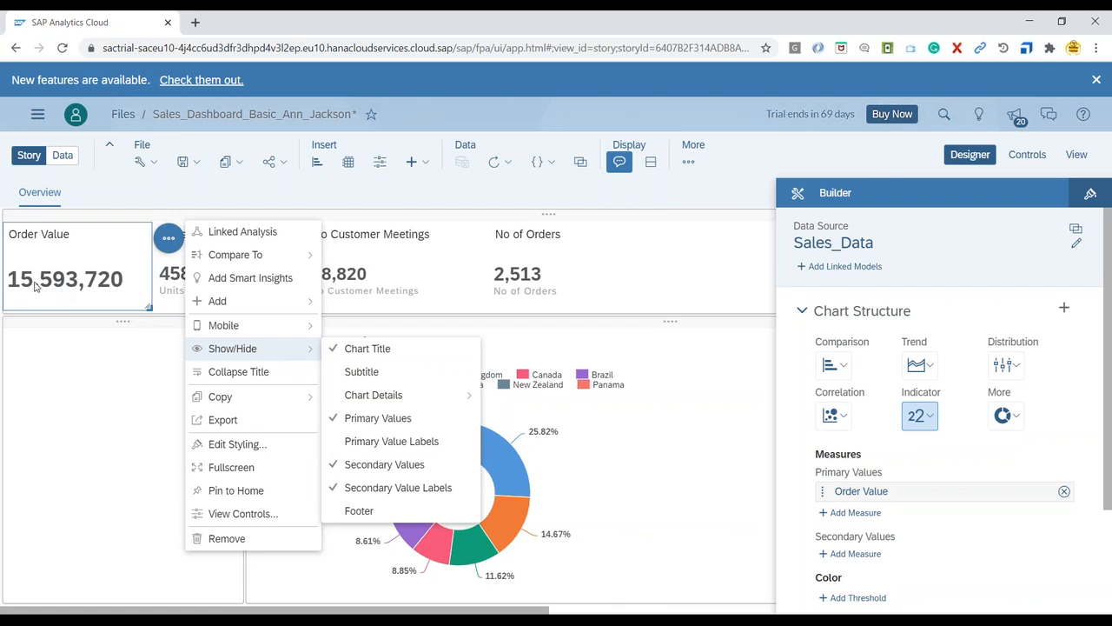
left_click(94, 383)
Step: Hide the primary value labels of the Units Sold indicator
left_click(287, 260)
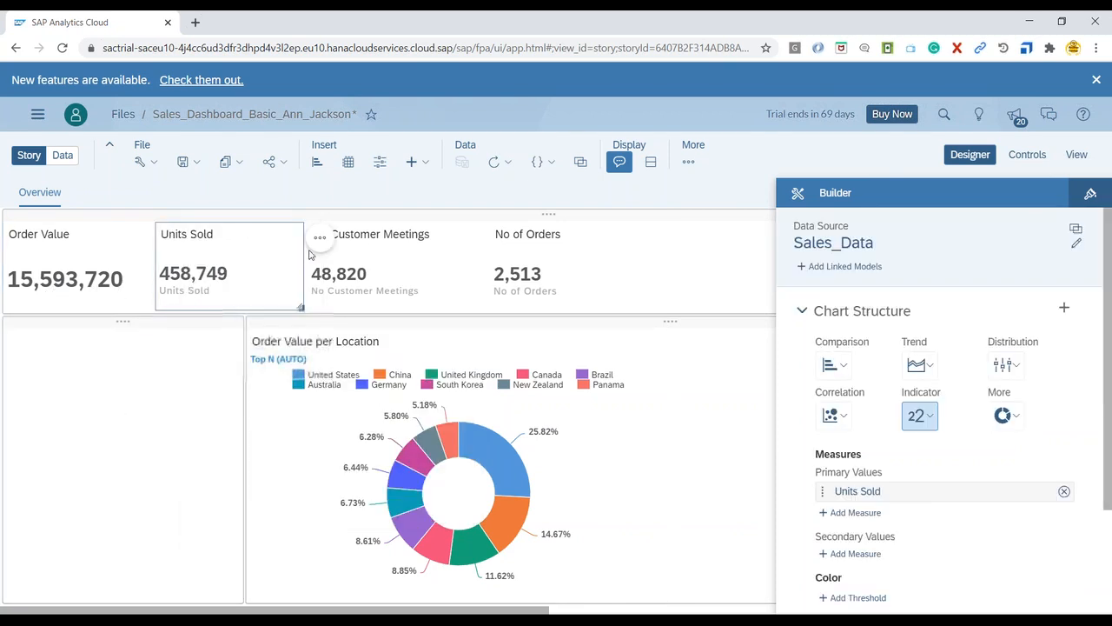
left_click(320, 238)
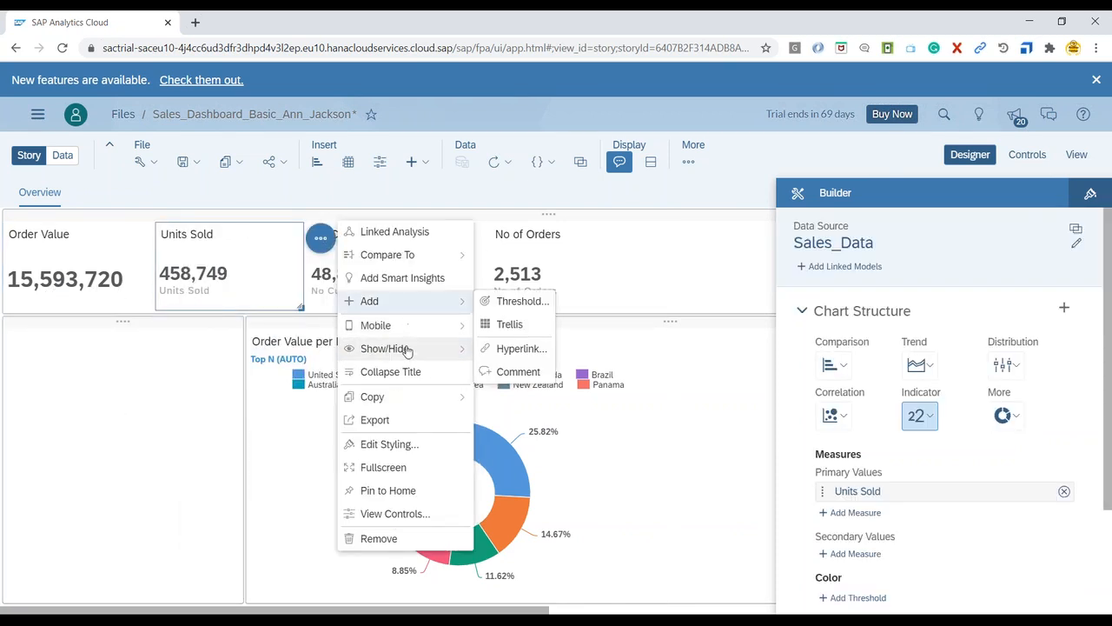
mouse_move(407, 348)
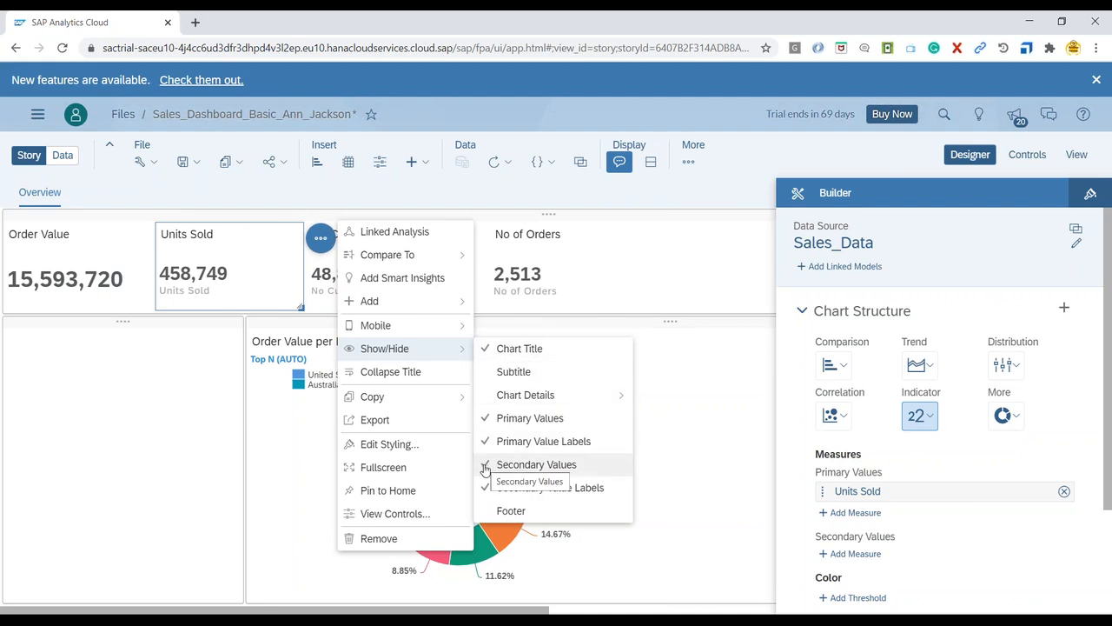
left_click(486, 440)
left_click(206, 359)
Step: Hide the primary value labels of the No Customer Meetings indicator
left_click(395, 260)
left_click(503, 237)
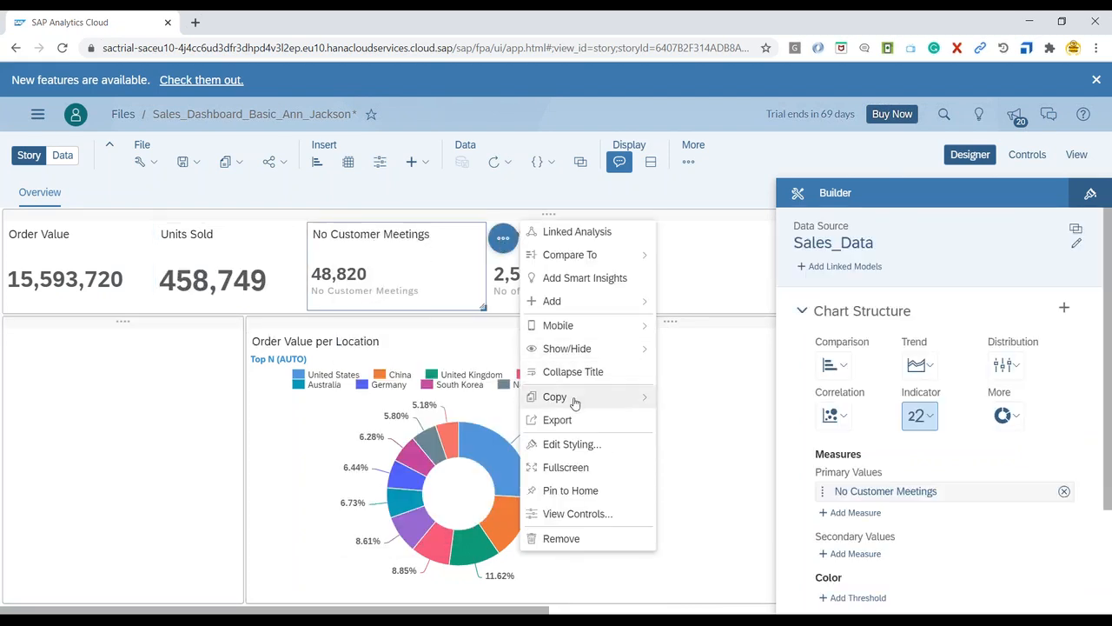
mouse_move(598, 348)
left_click(666, 445)
left_click(201, 368)
Step: Hide the primary value labels of the No of Orders indicator and deselect it
left_click(543, 245)
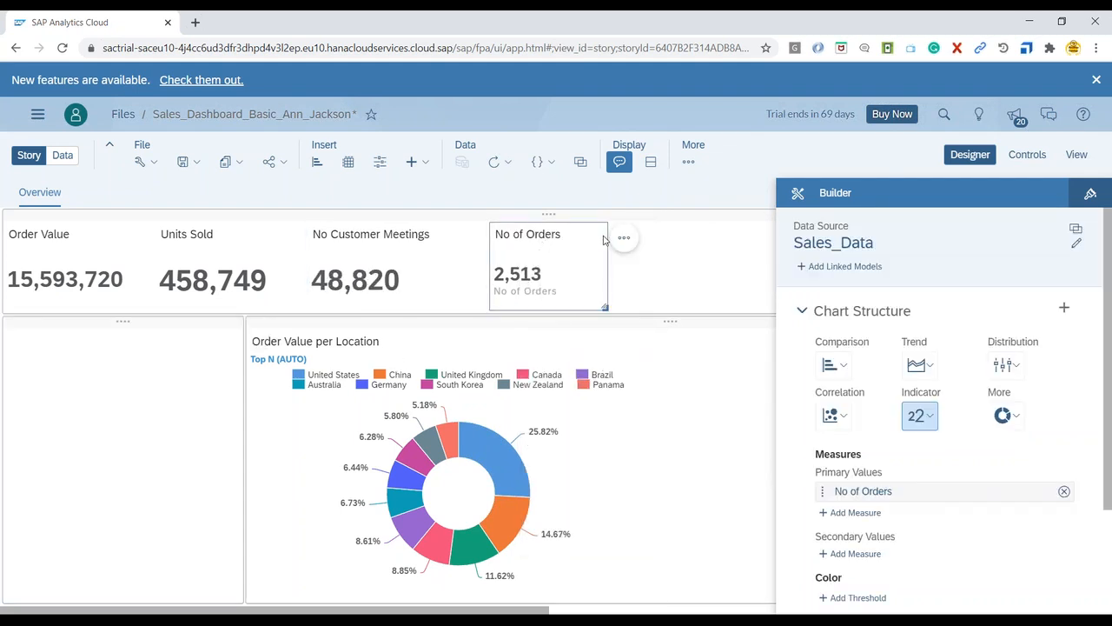
left_click(624, 237)
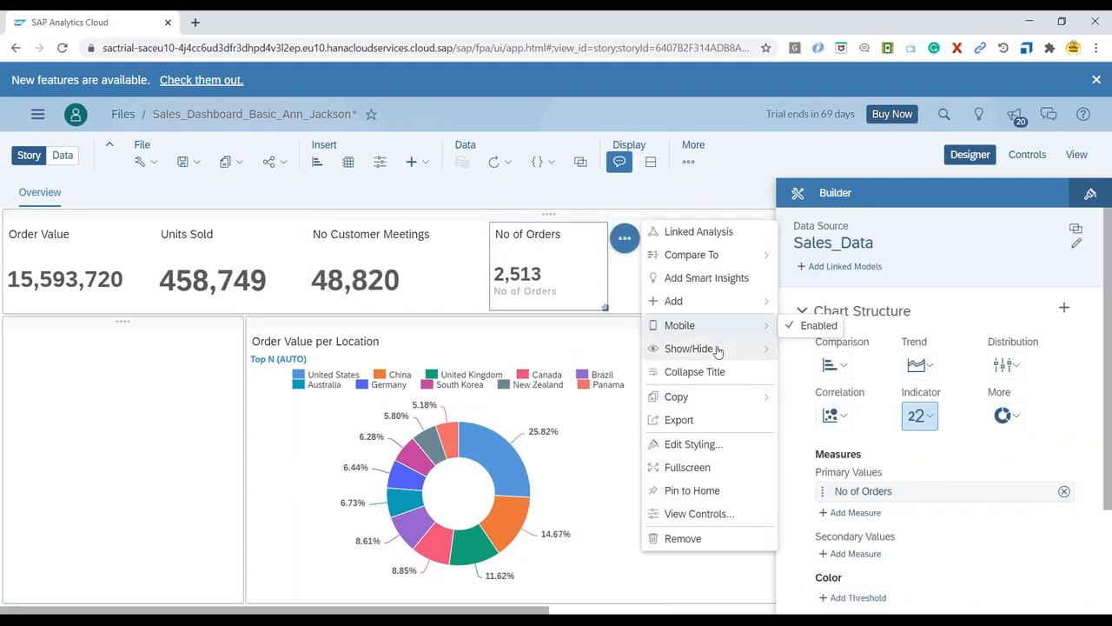
mouse_move(717, 350)
left_click(791, 441)
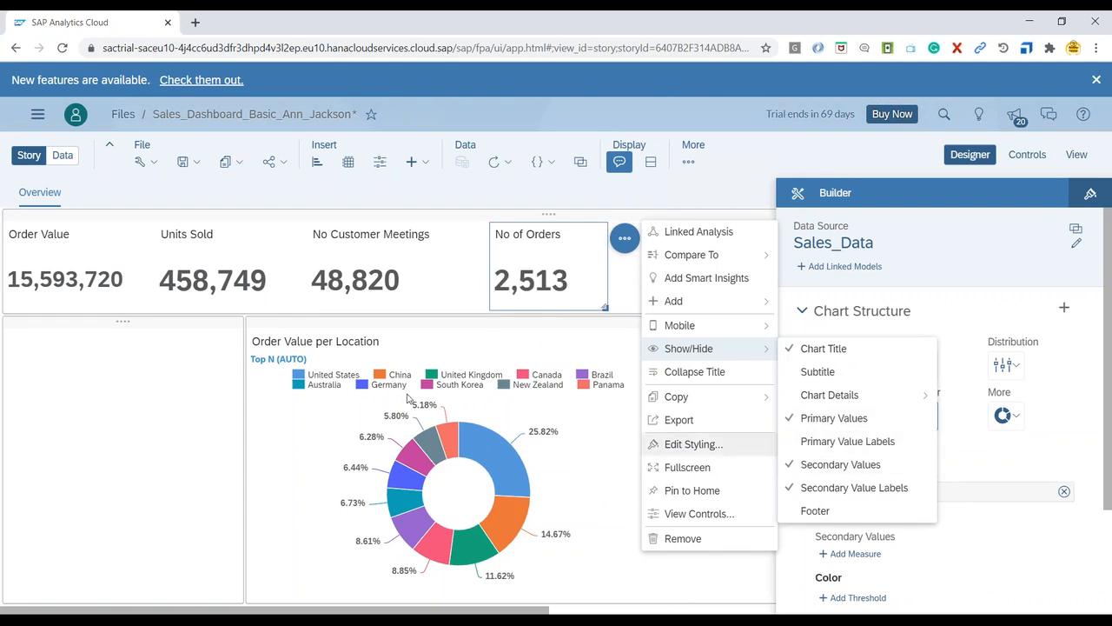
left_click(185, 393)
left_click(70, 388)
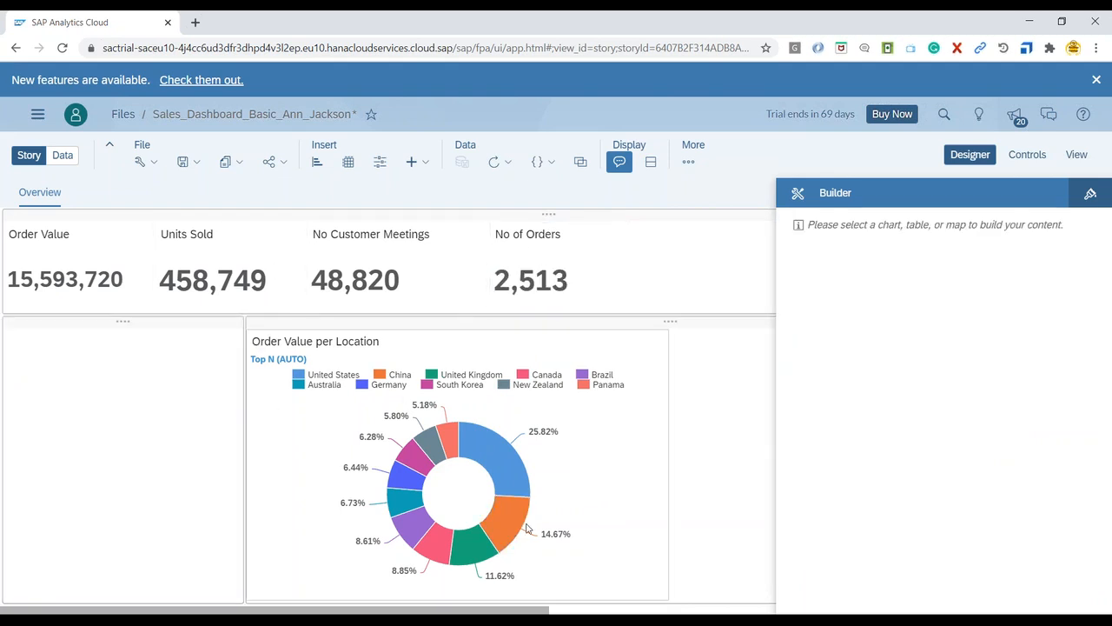
Step: Switch to the SAC Requirement PDF, mark the Units Sold (APJ) tile in the sketch, and return to the dashboard
left_click(625, 620)
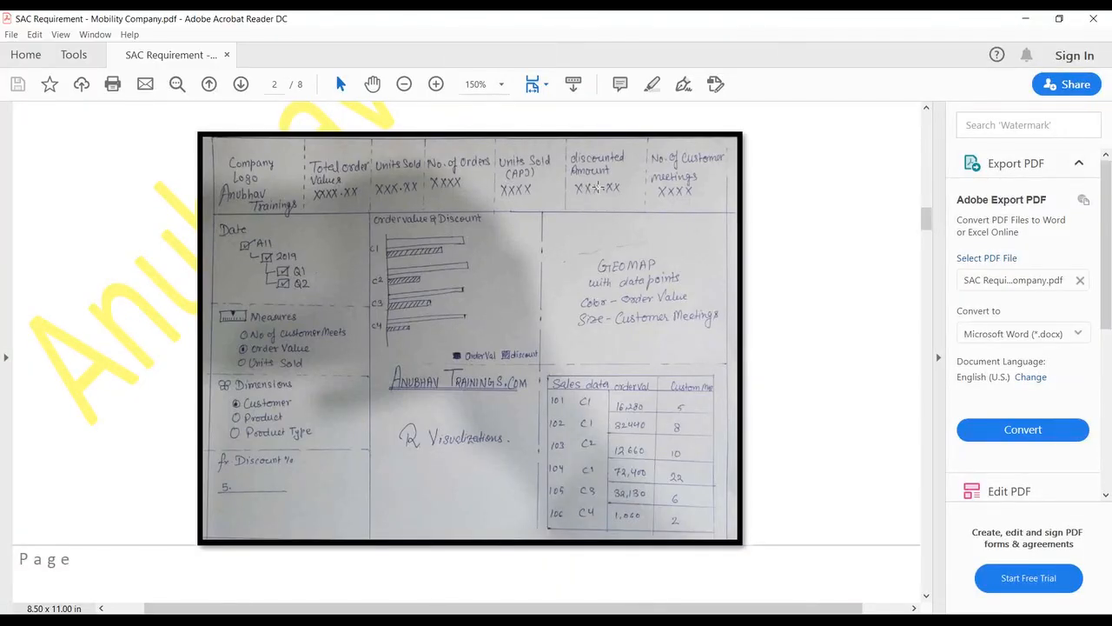
left_click_drag(497, 142, 557, 206)
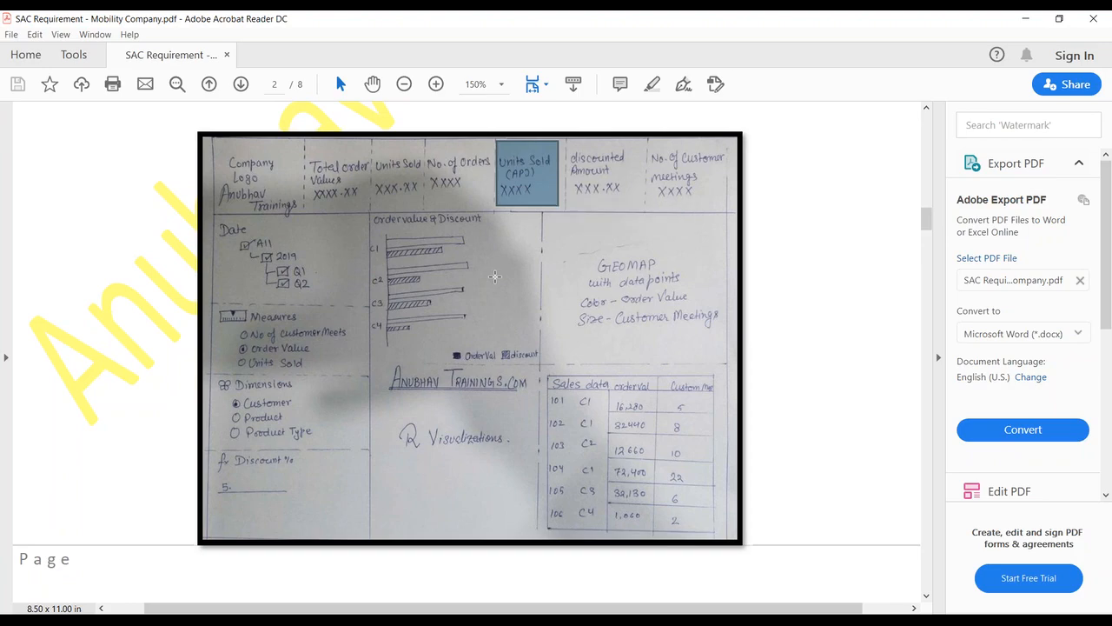
key("alt+Tab")
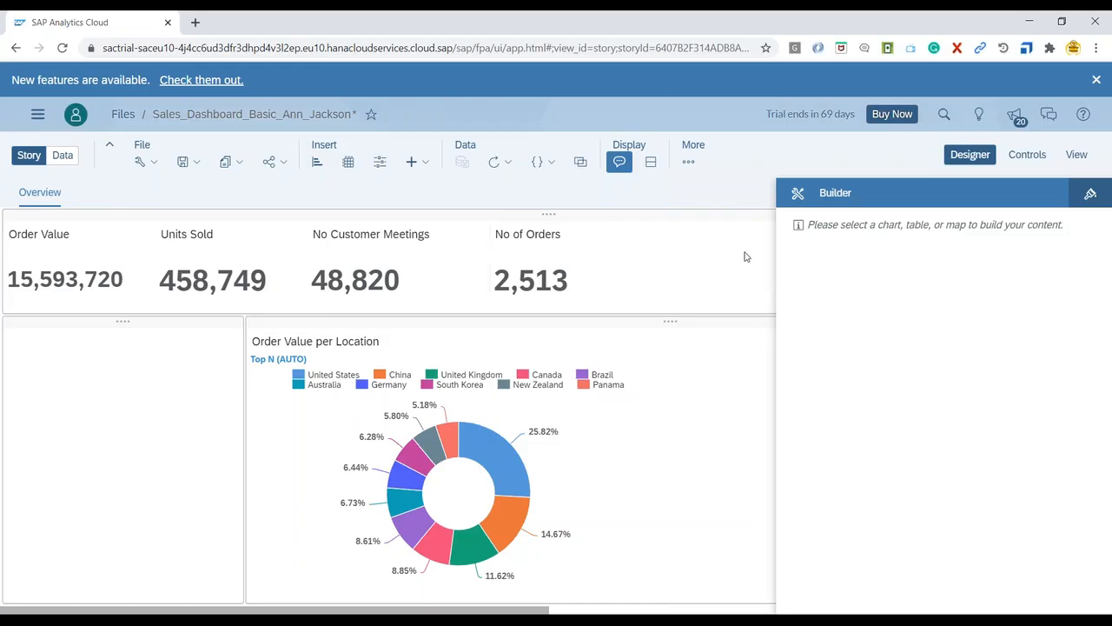
left_click(969, 155)
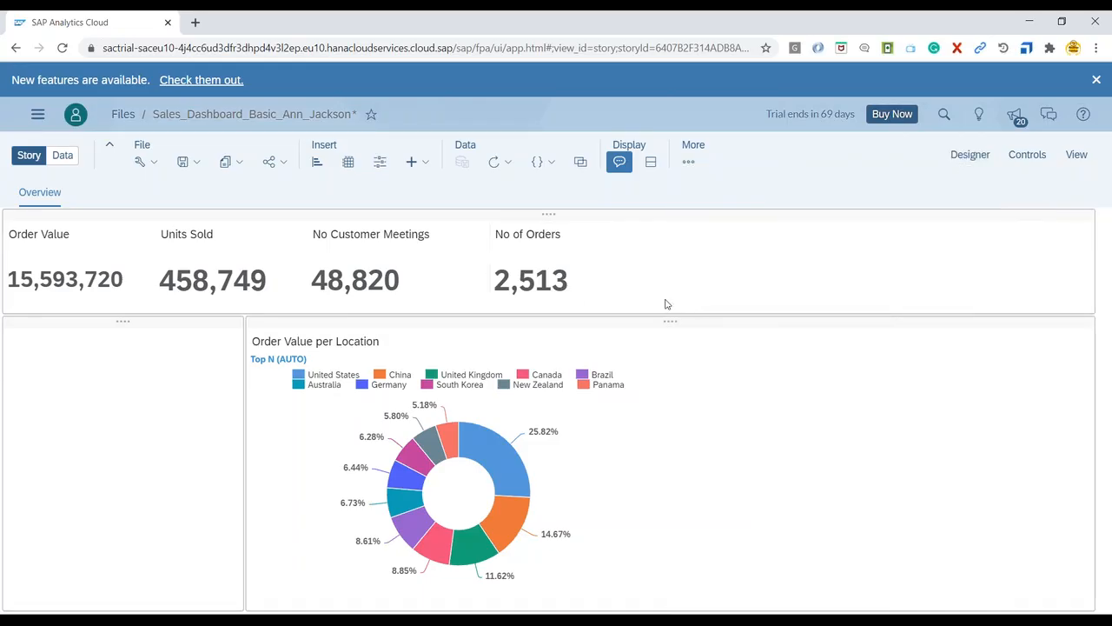
left_click(228, 254)
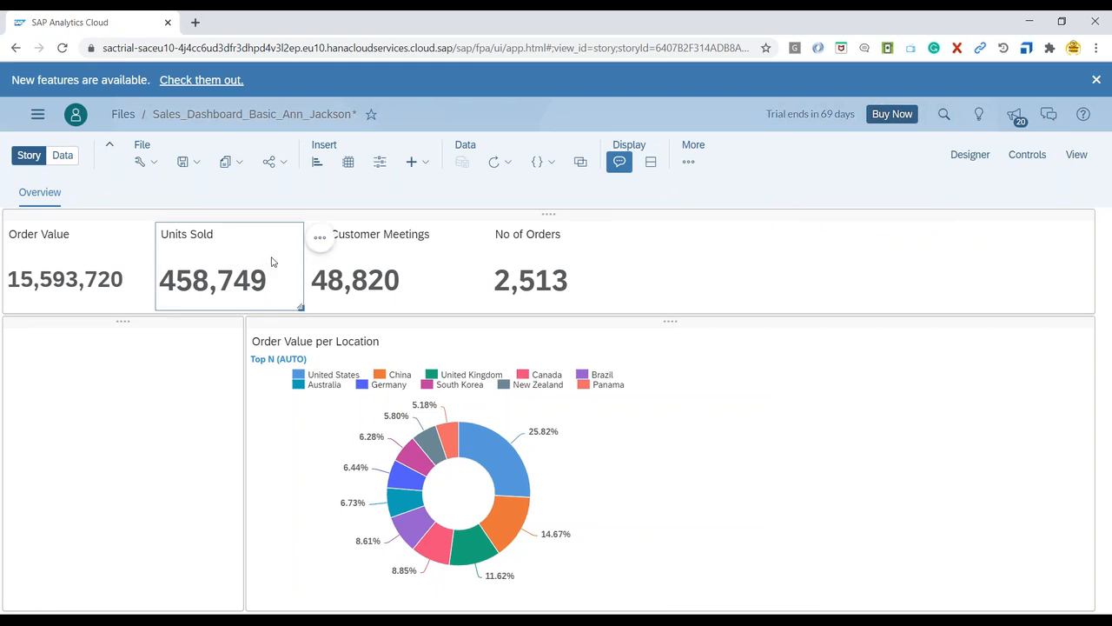
key("ctrl+c")
key("ctrl+v")
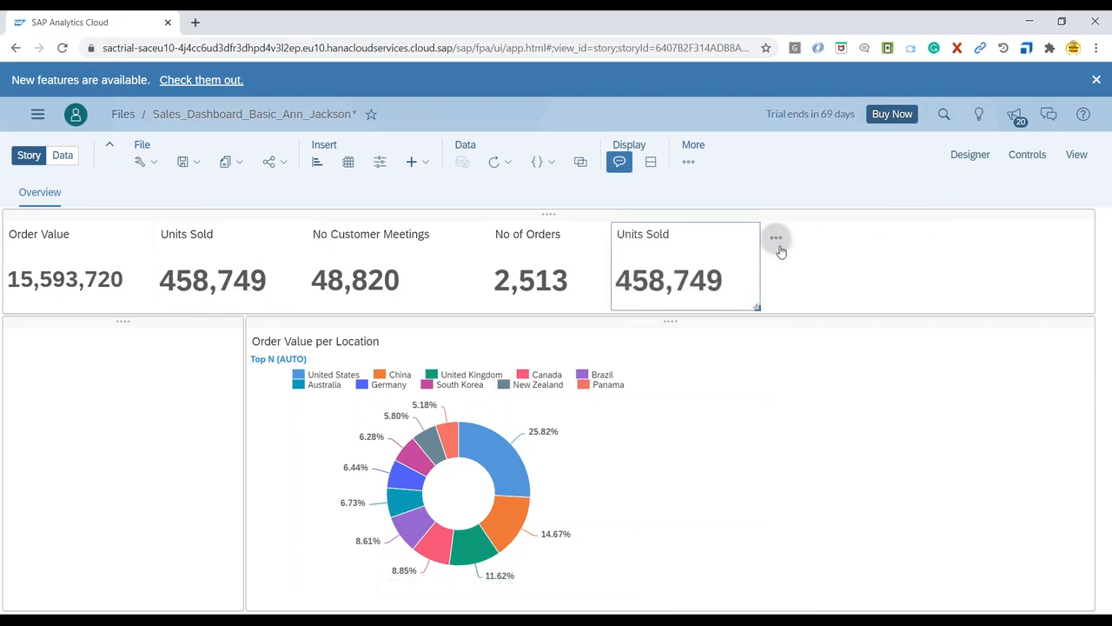
left_click(777, 237)
left_click(826, 537)
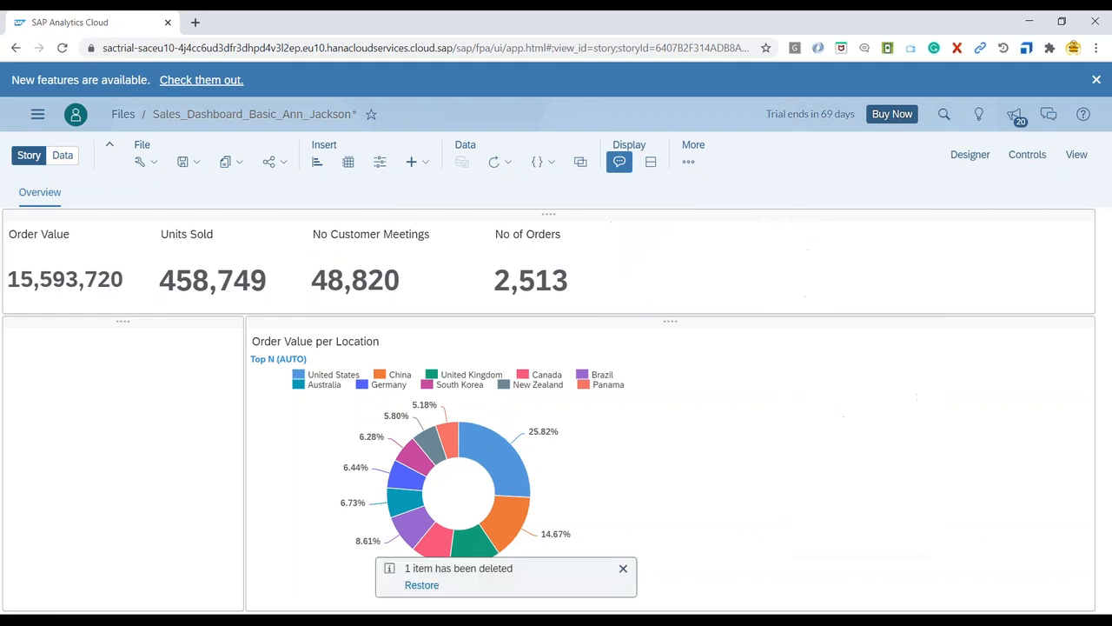
Step: Insert a new chart beside the No of Orders indicator and set its type to Numeric Point
left_click(316, 163)
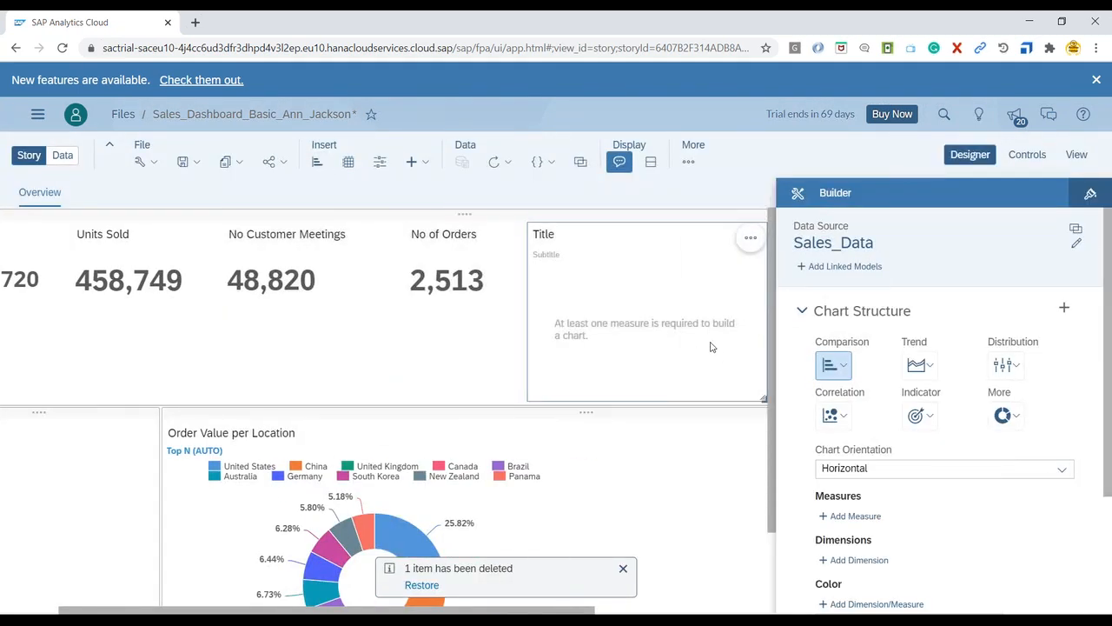
left_click(923, 415)
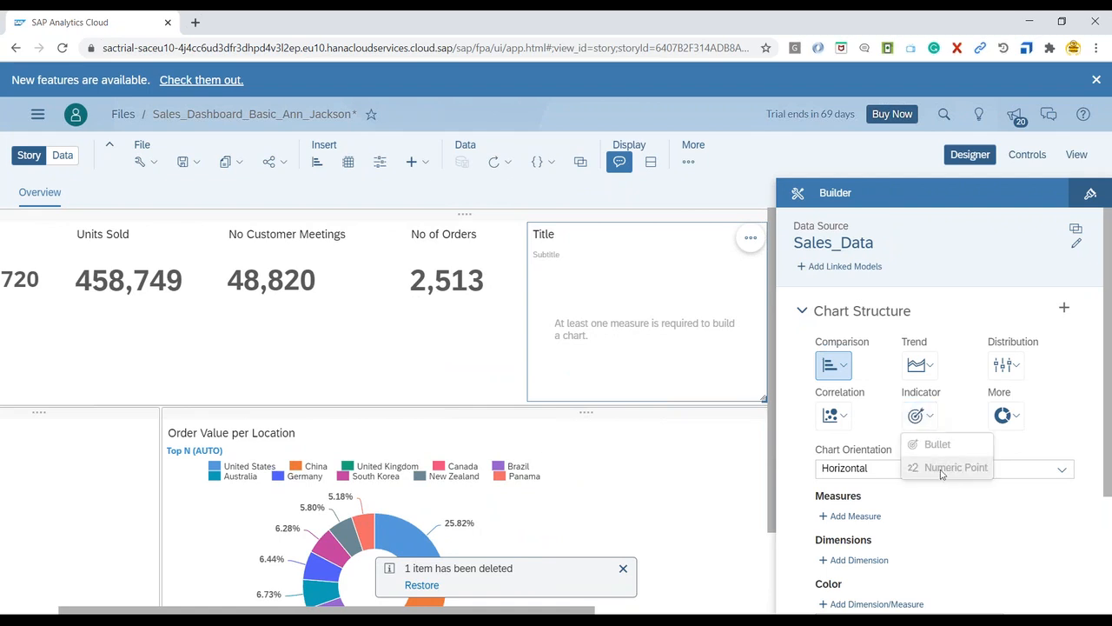
left_click(950, 469)
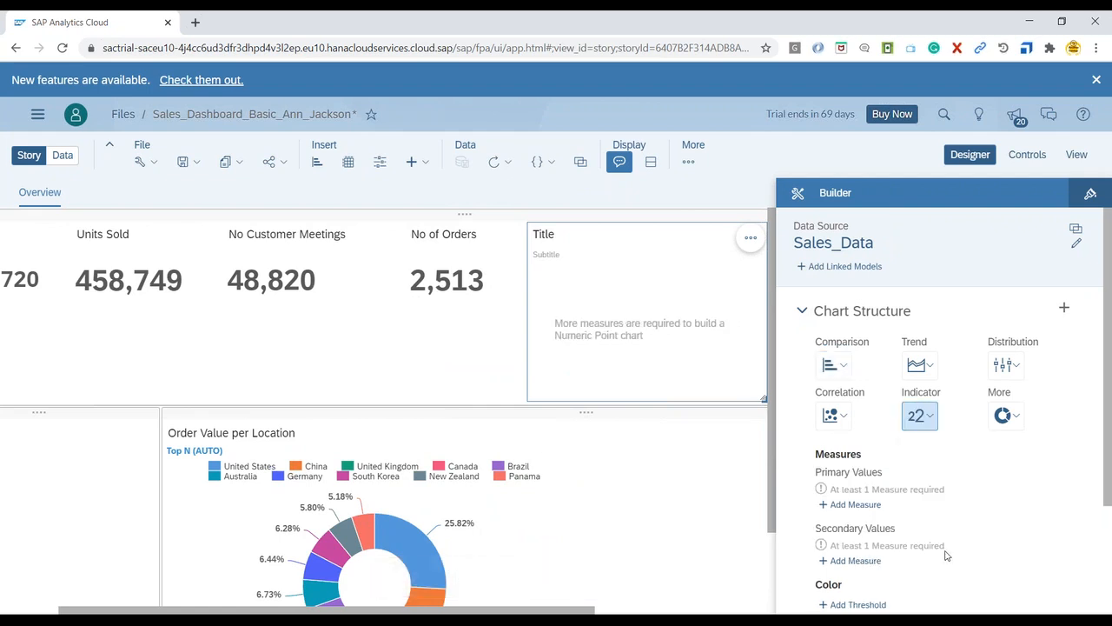
left_click(857, 506)
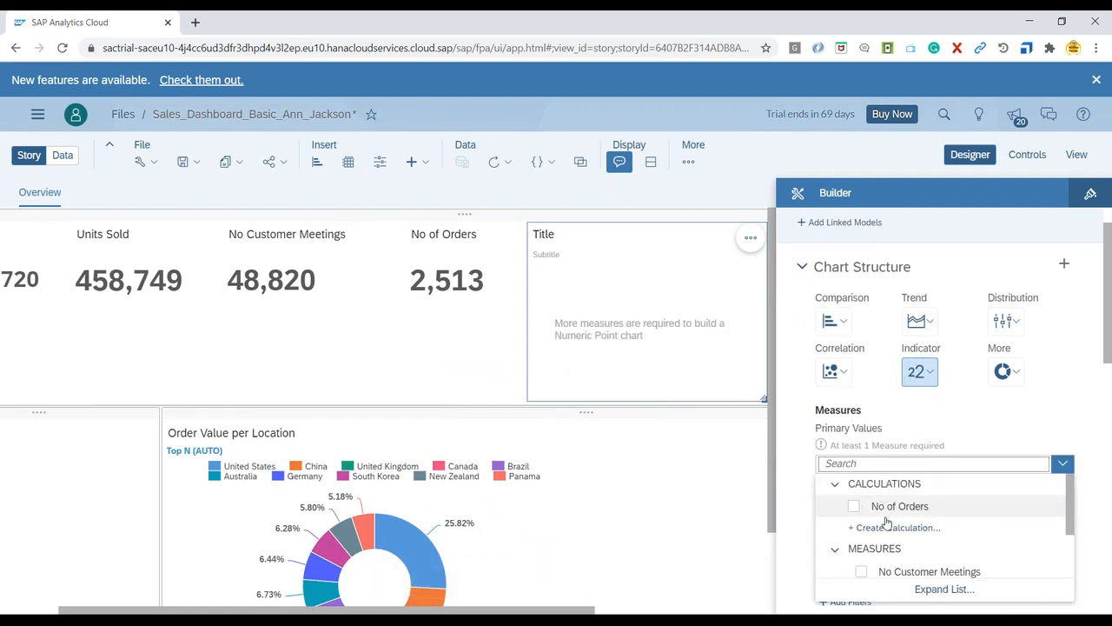
scroll(884, 539, "down", 2)
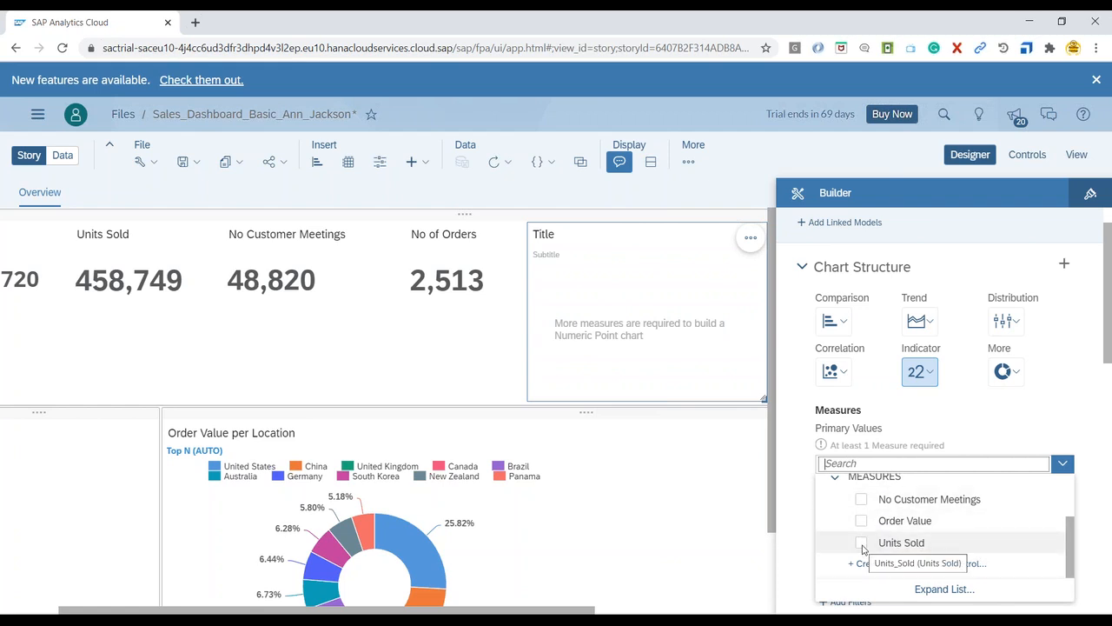
left_click(861, 543)
key("alt+Tab")
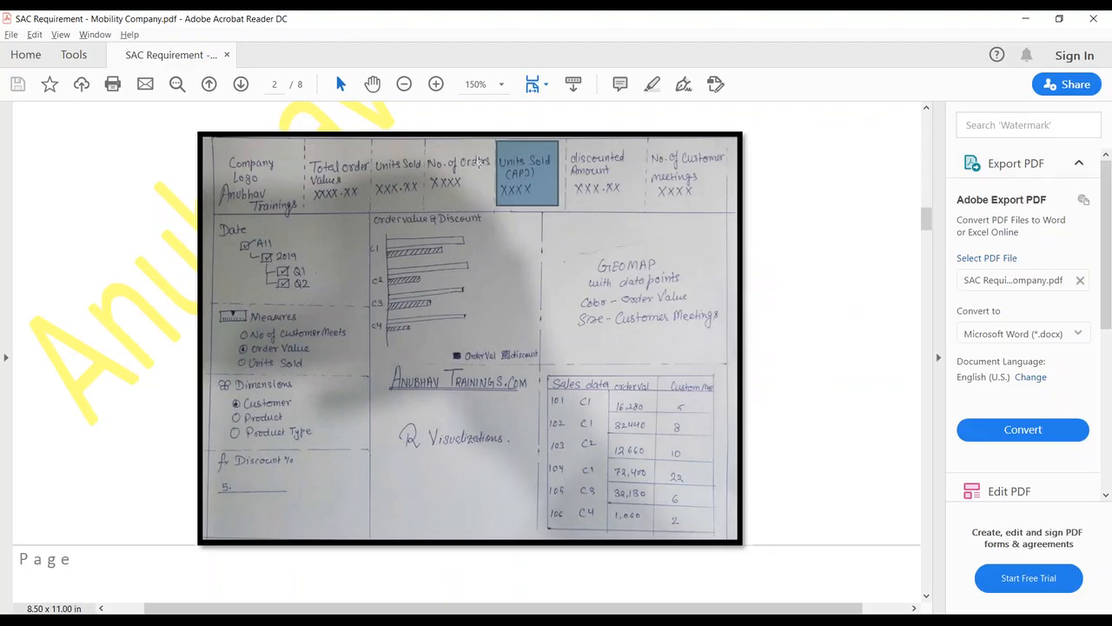
key("alt+Tab")
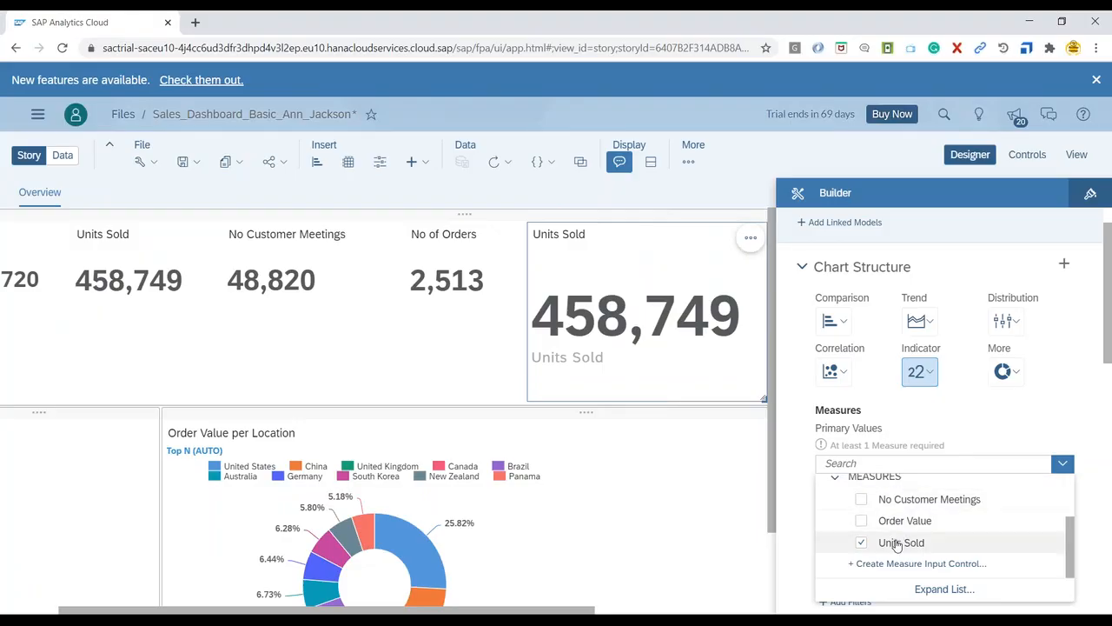
left_click(782, 533)
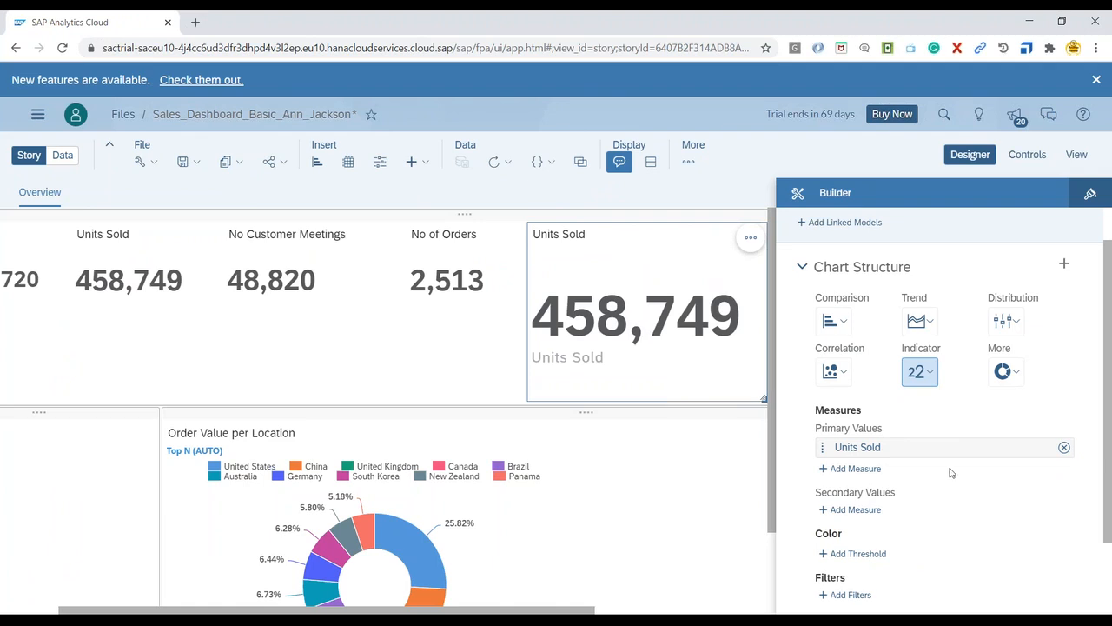
left_click(1064, 448)
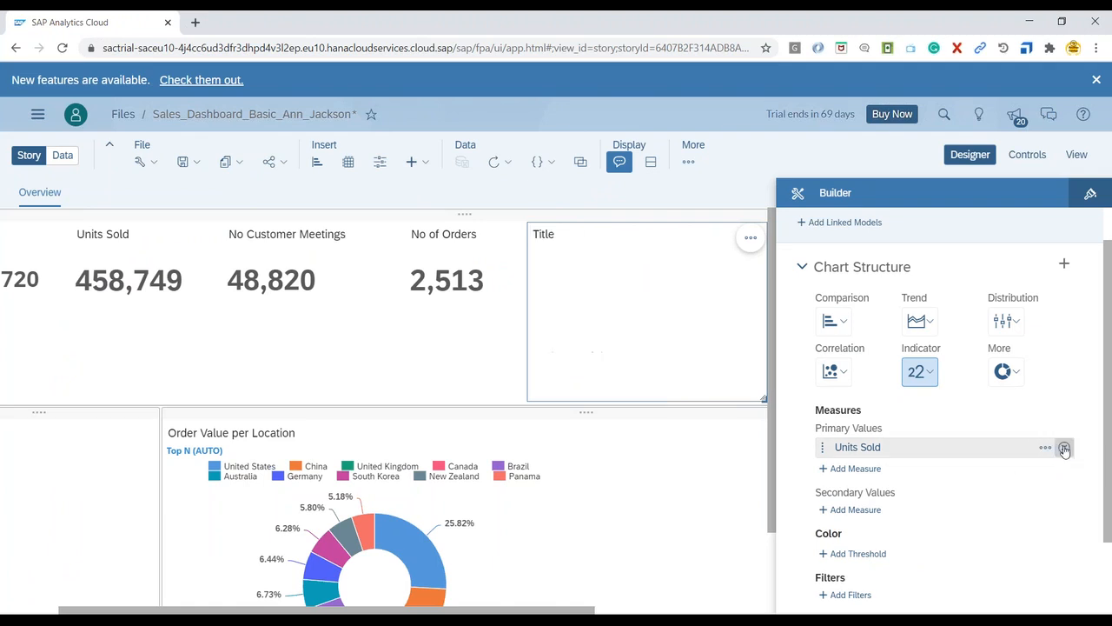
Step: Create a primary-value calculation of type Restricted Measure, name it Unit Sold (APJ), and base it on the Units Sold measure
left_click(856, 460)
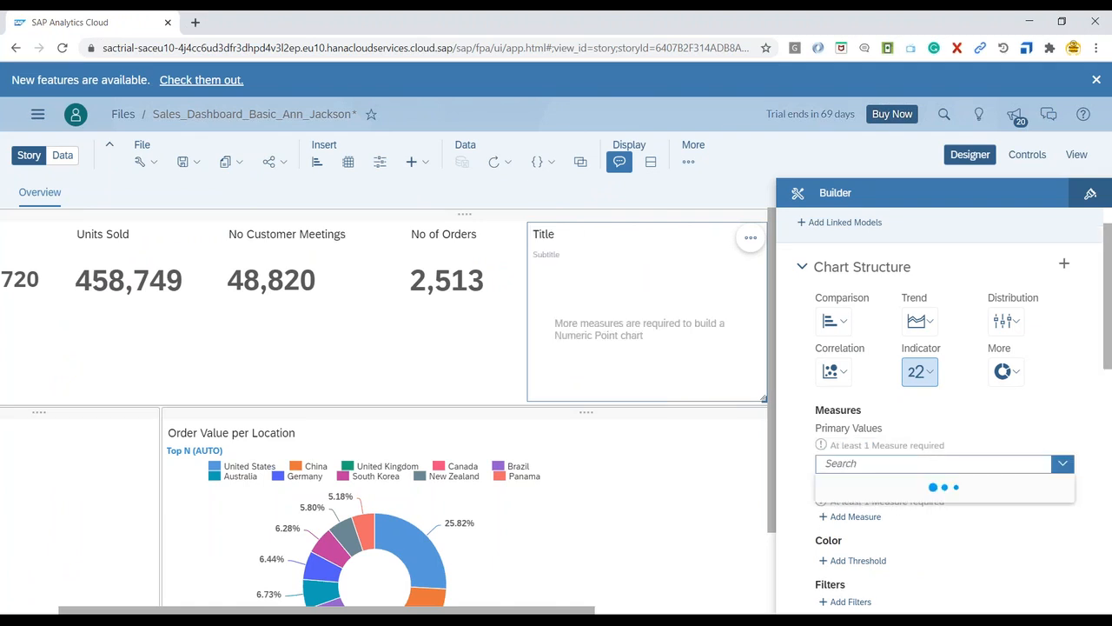
left_click(905, 536)
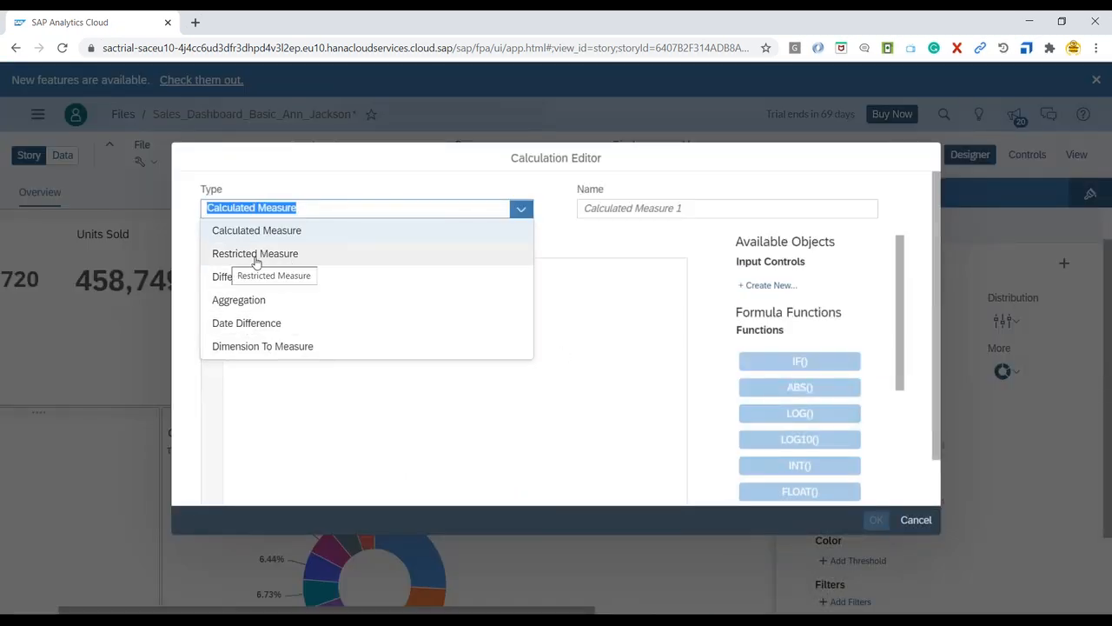
left_click(254, 253)
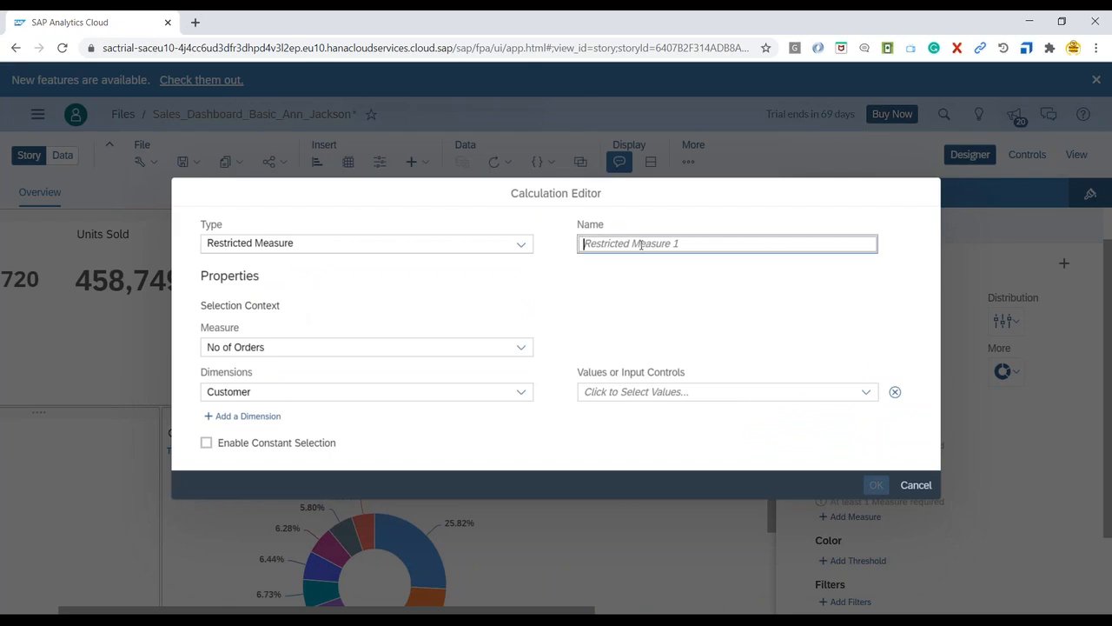
type("Unit Sold (ARJ)")
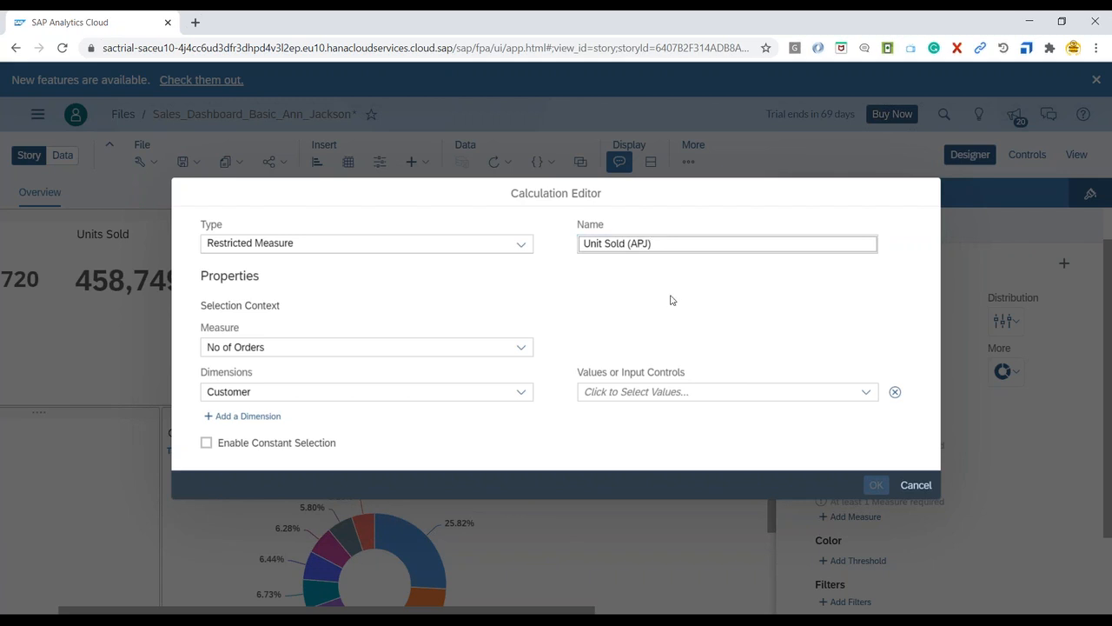
left_click(521, 347)
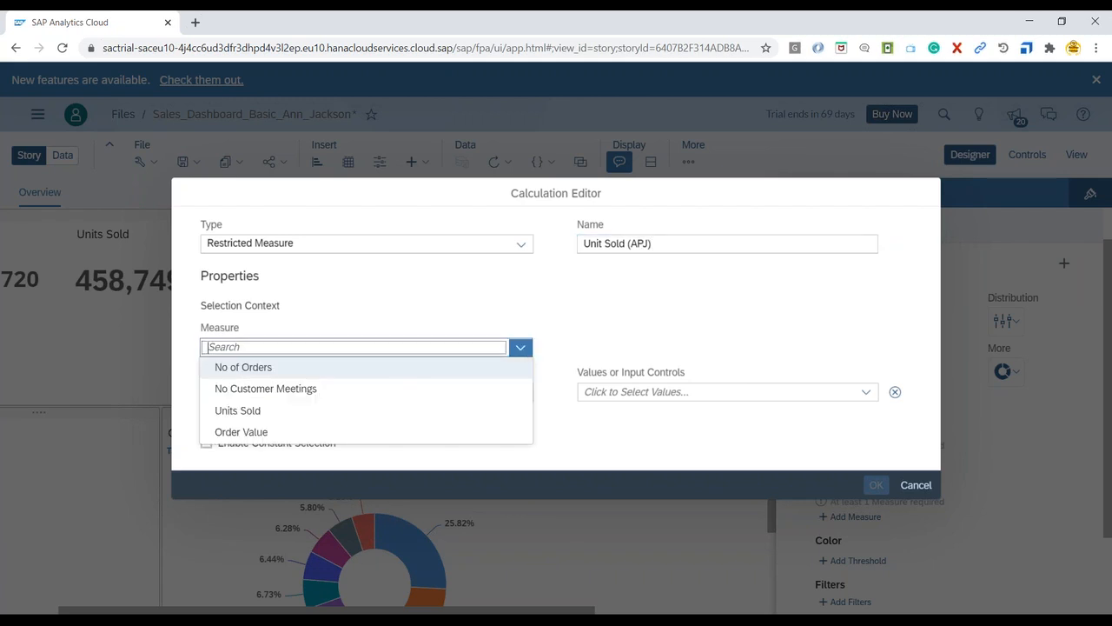
left_click(233, 411)
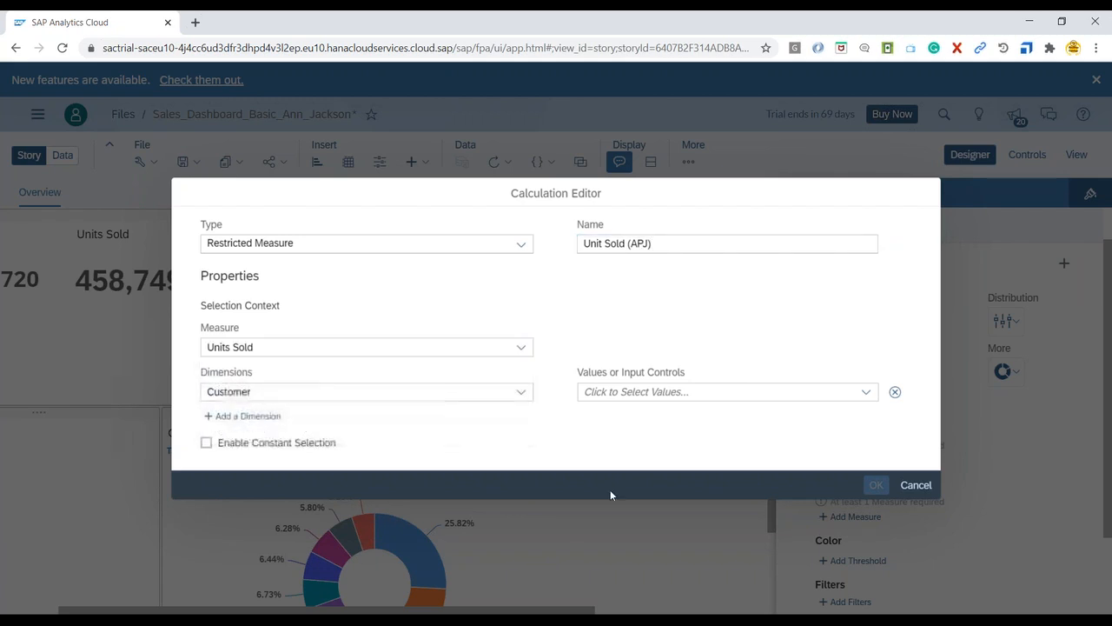
Step: Restrict the measure by the Location dimension using member selection, and find and select Japan
left_click(520, 392)
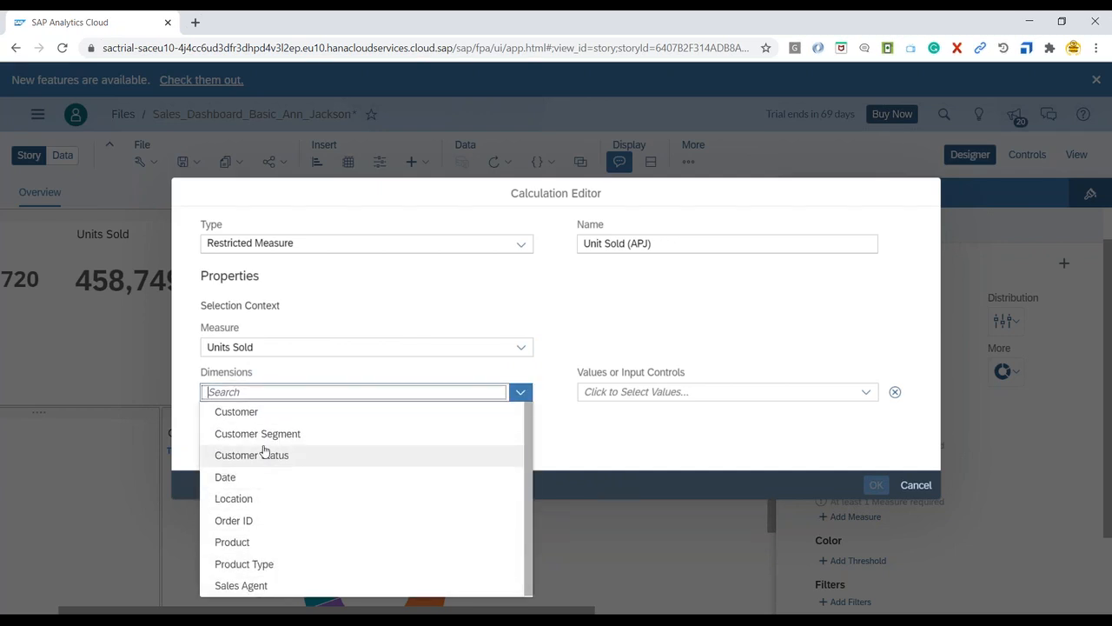
left_click(241, 499)
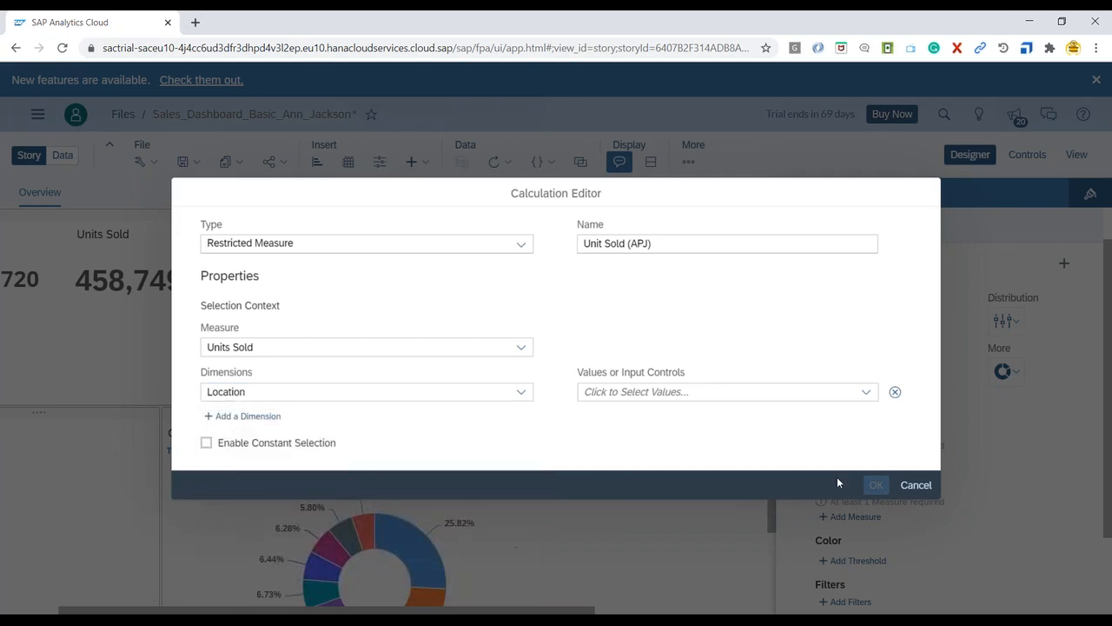
left_click(665, 392)
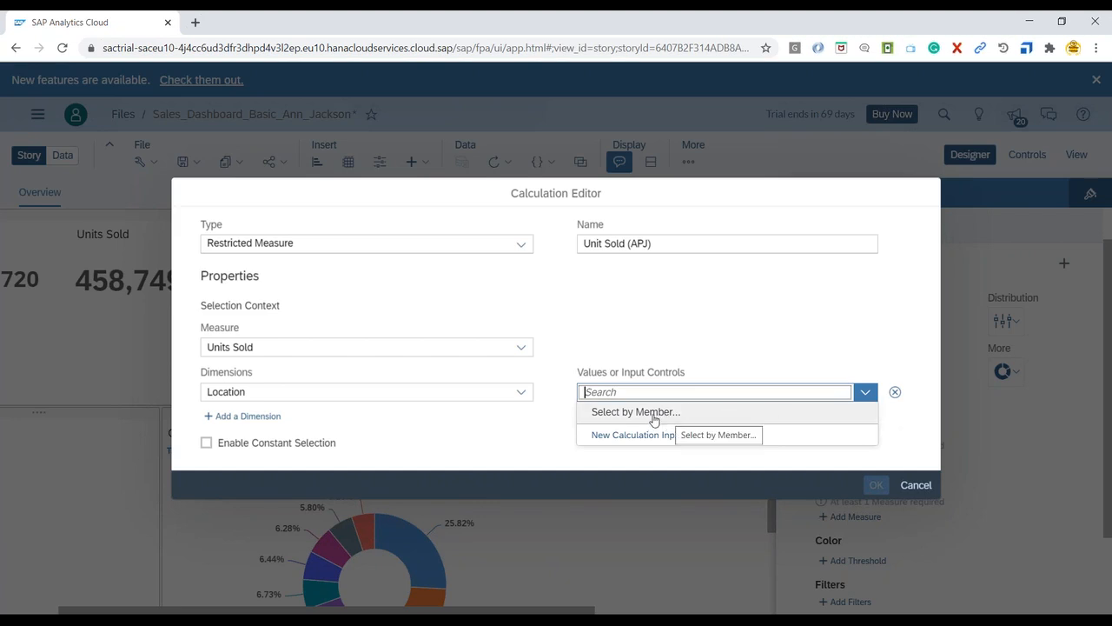
left_click(654, 414)
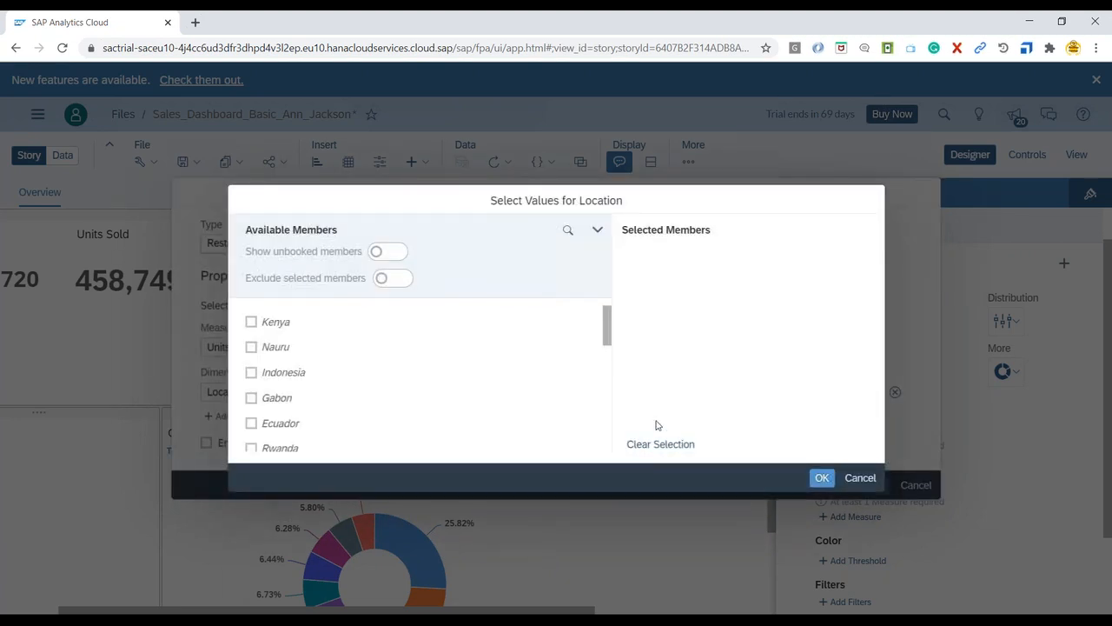
left_click_drag(605, 321, 601, 296)
left_click(567, 229)
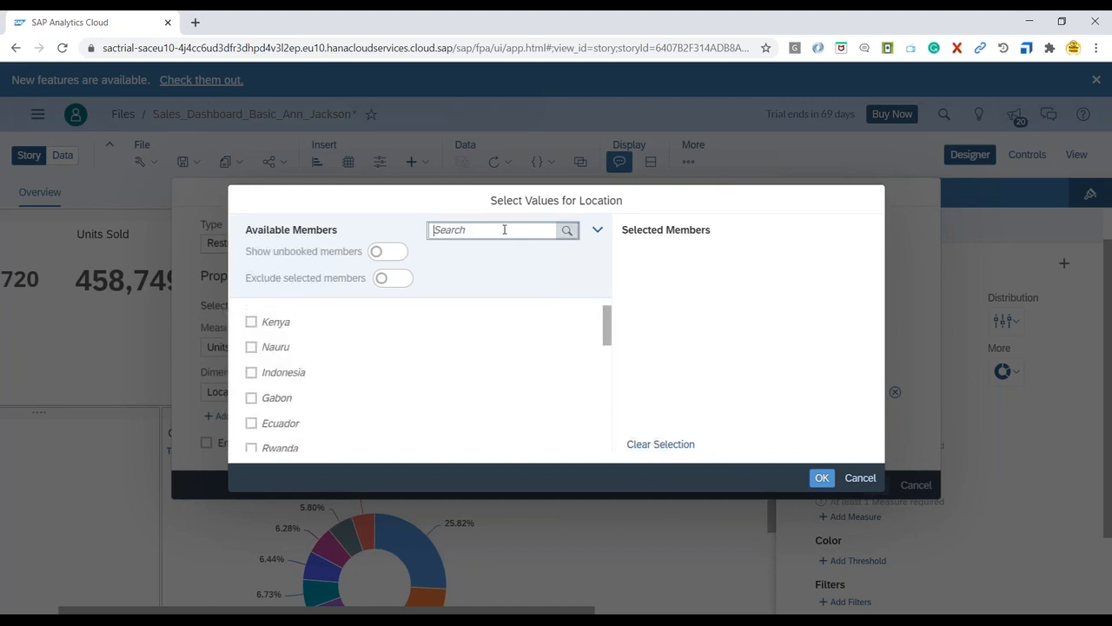
type("japan")
left_click(277, 318)
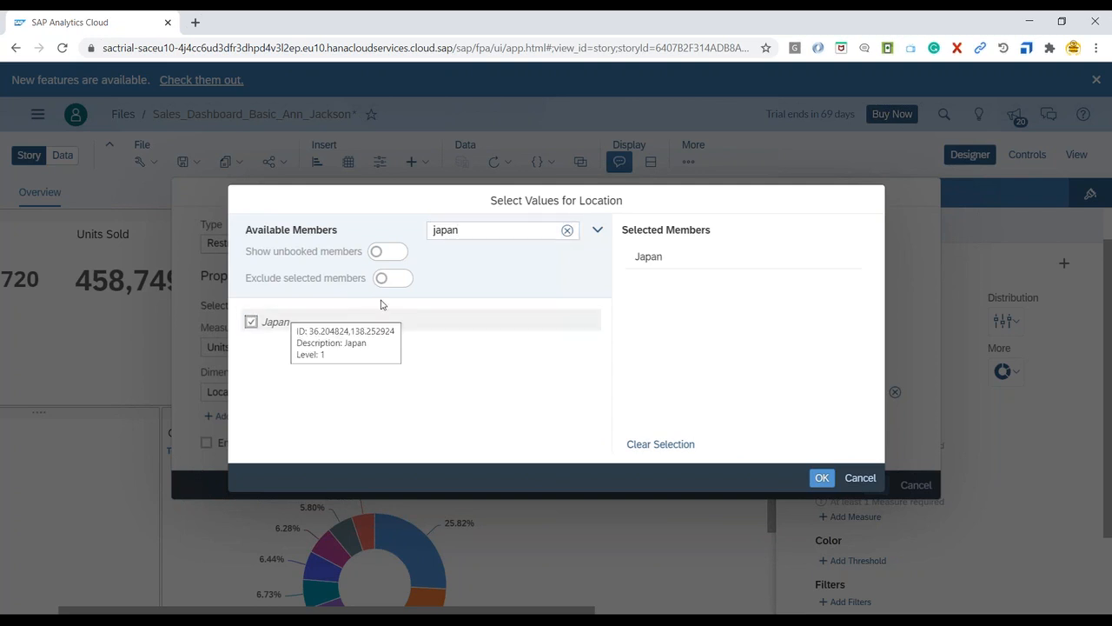
Step: Find India and Singapore and add them to the selected Location members
double_click(506, 233)
type("india")
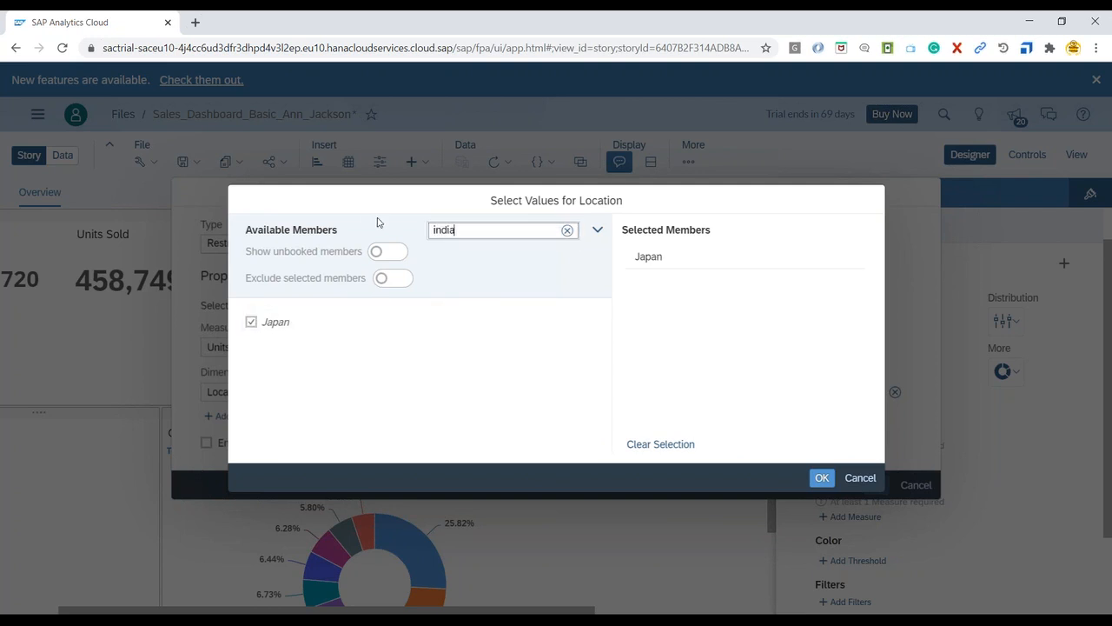
left_click(251, 347)
double_click(482, 233)
type("singapore")
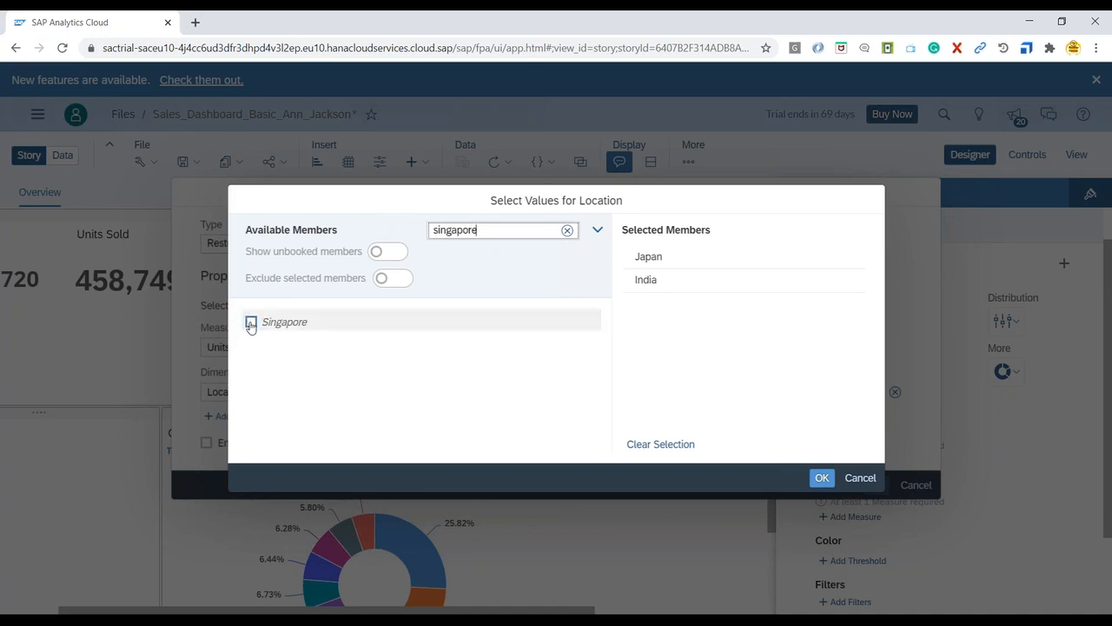
left_click(251, 322)
Step: Add Taiwan and Sri Lanka to the selected Location members and confirm the restricted measure for the indicator
left_click_drag(483, 230, 385, 228)
type("taiwan")
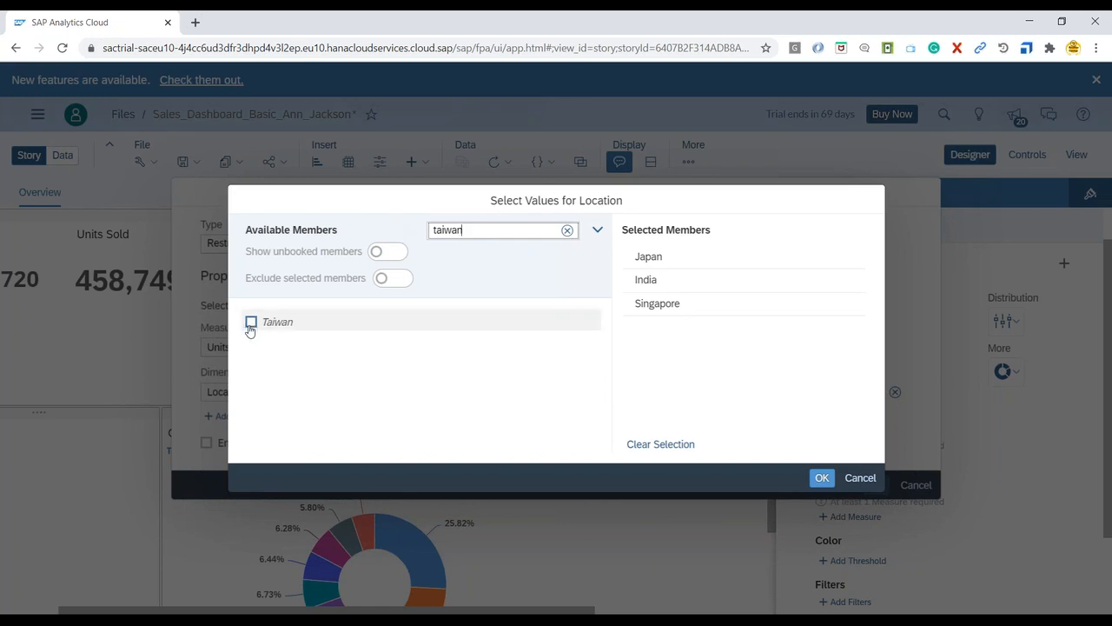
left_click(251, 322)
left_click_drag(478, 230, 374, 228)
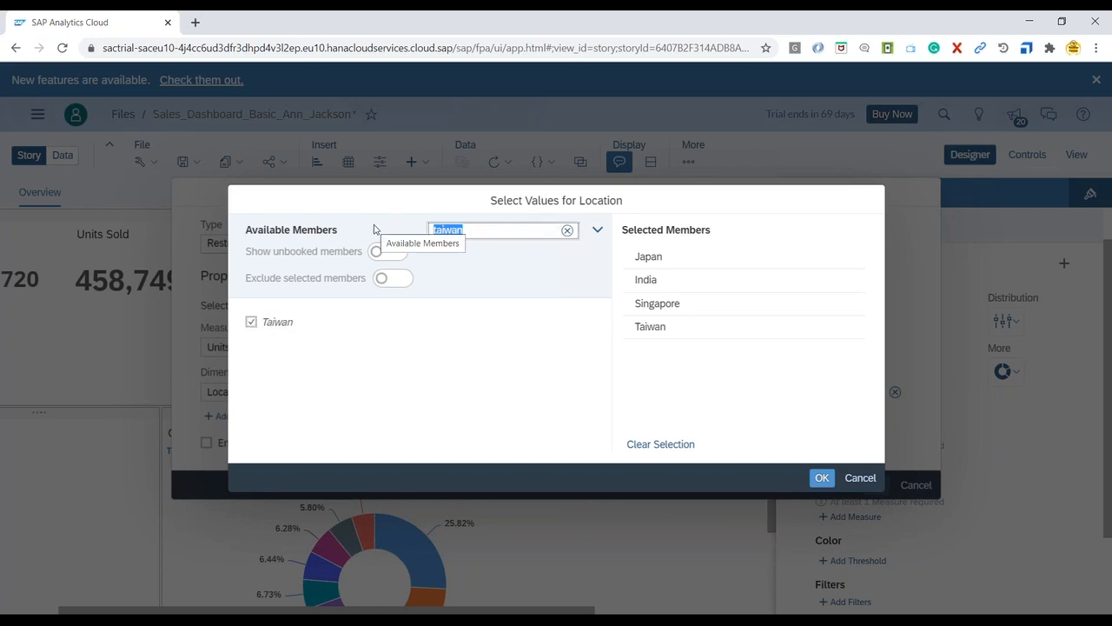
type("sri lanka")
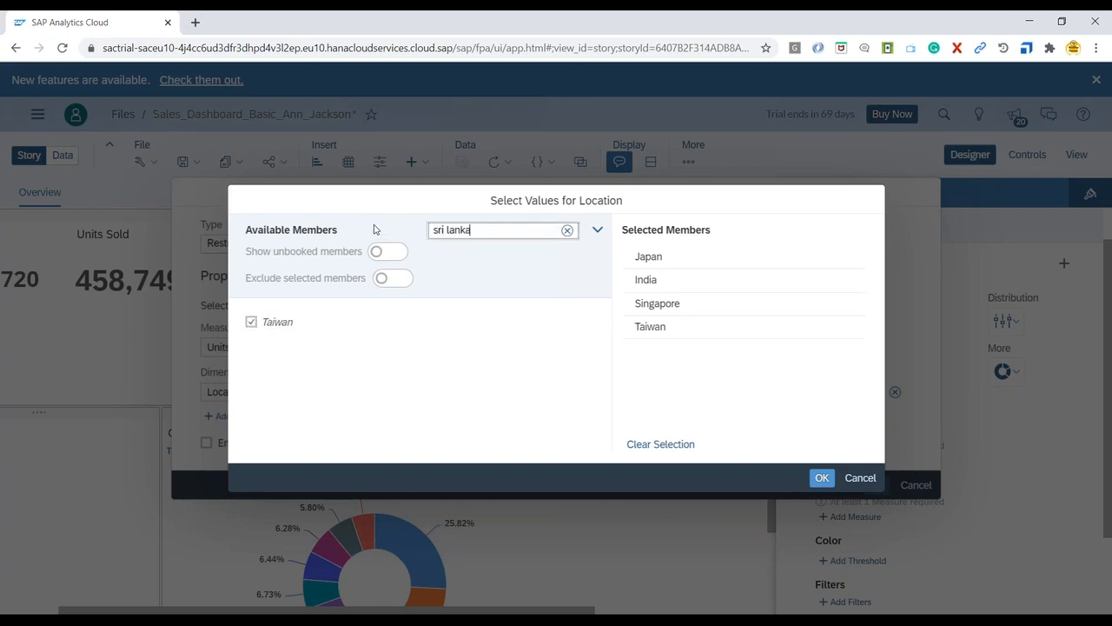
left_click(251, 323)
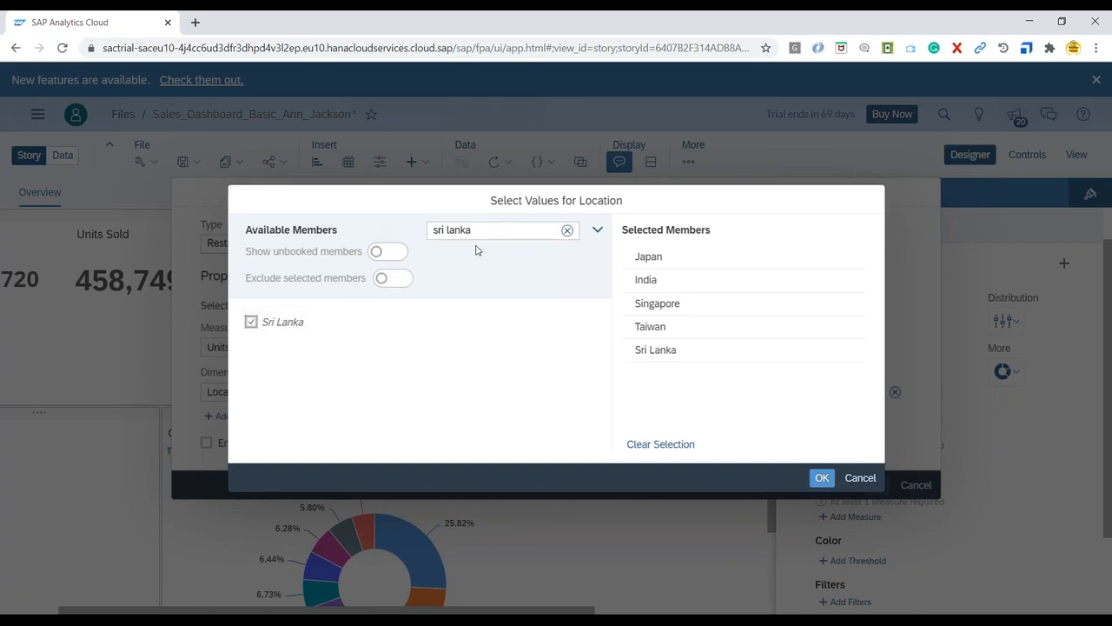
left_click_drag(476, 231, 412, 235)
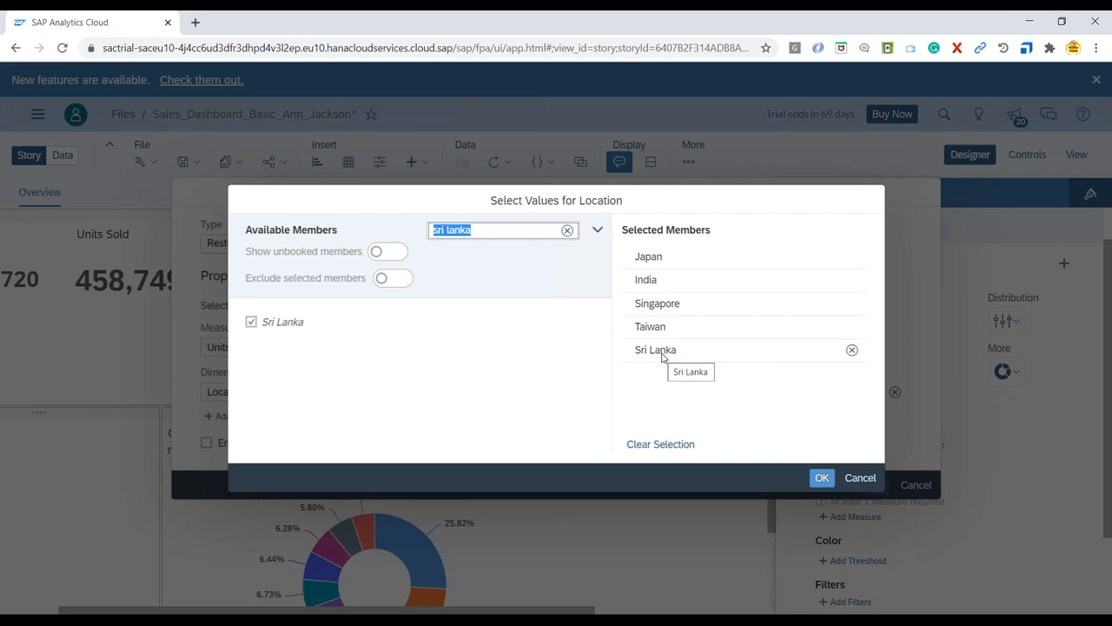
left_click(818, 479)
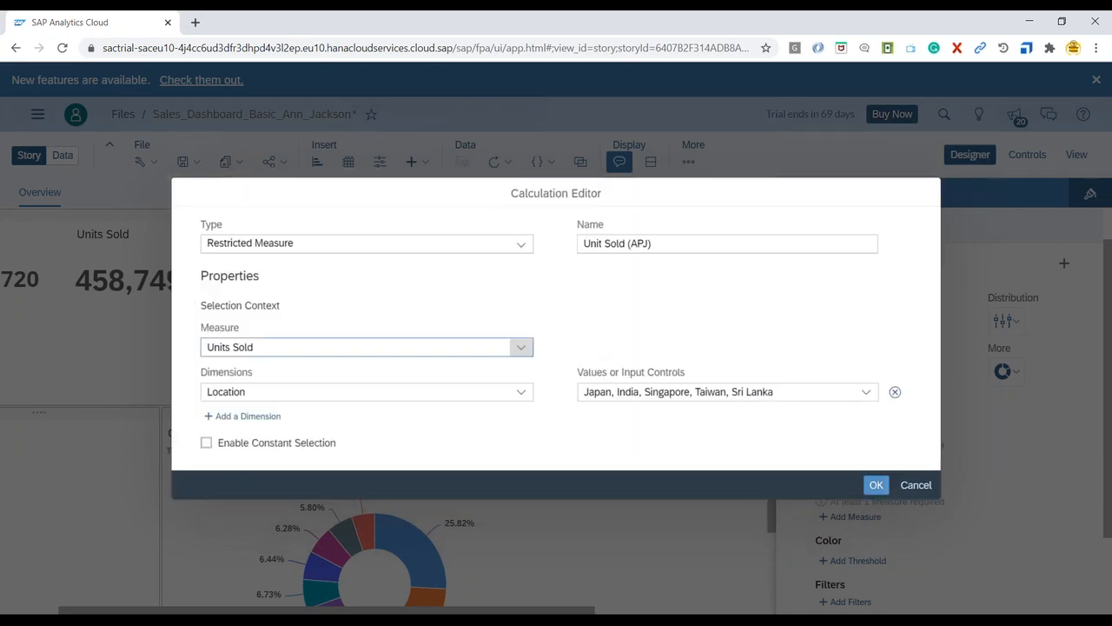
left_click(875, 490)
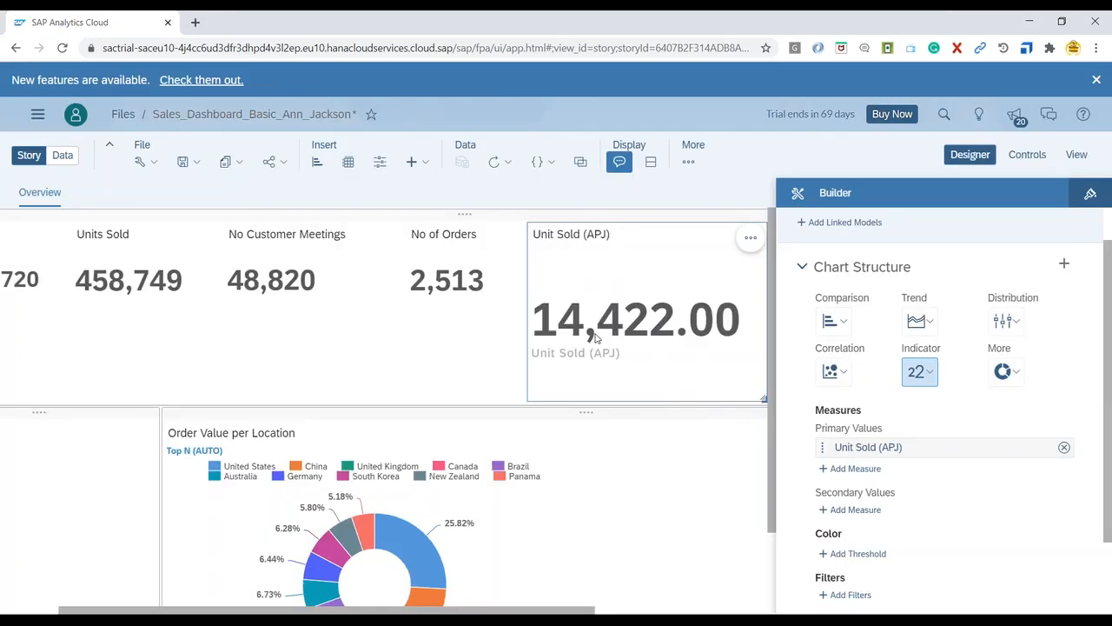
Step: Close the Designer and shrink the Unit Sold (APJ) indicator to the height of the neighbouring tiles
left_click(139, 288)
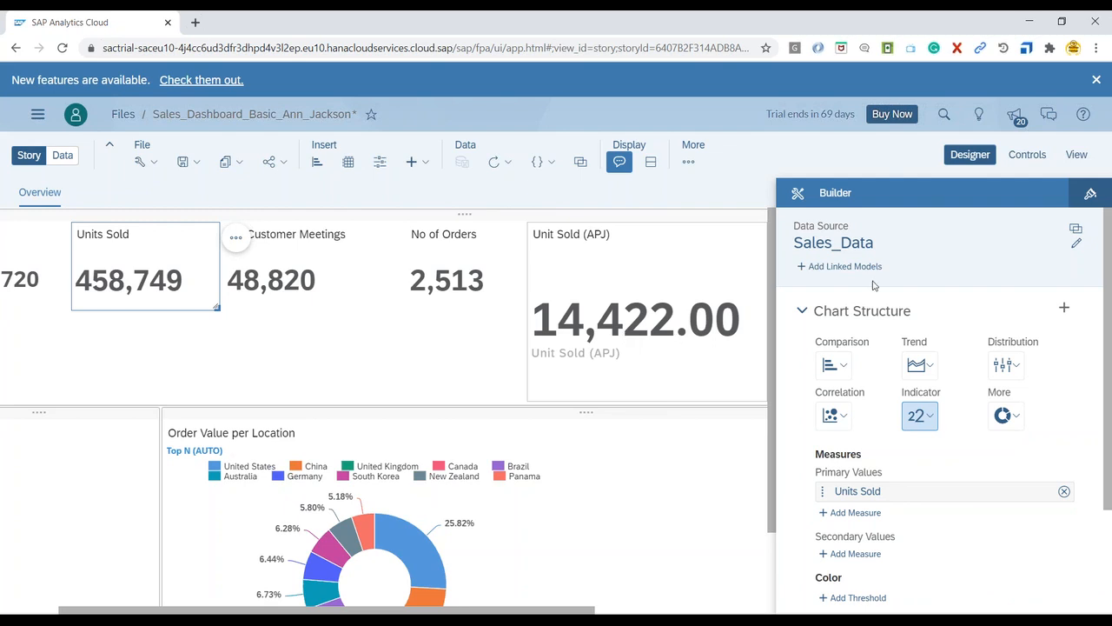
left_click(970, 153)
left_click(832, 256)
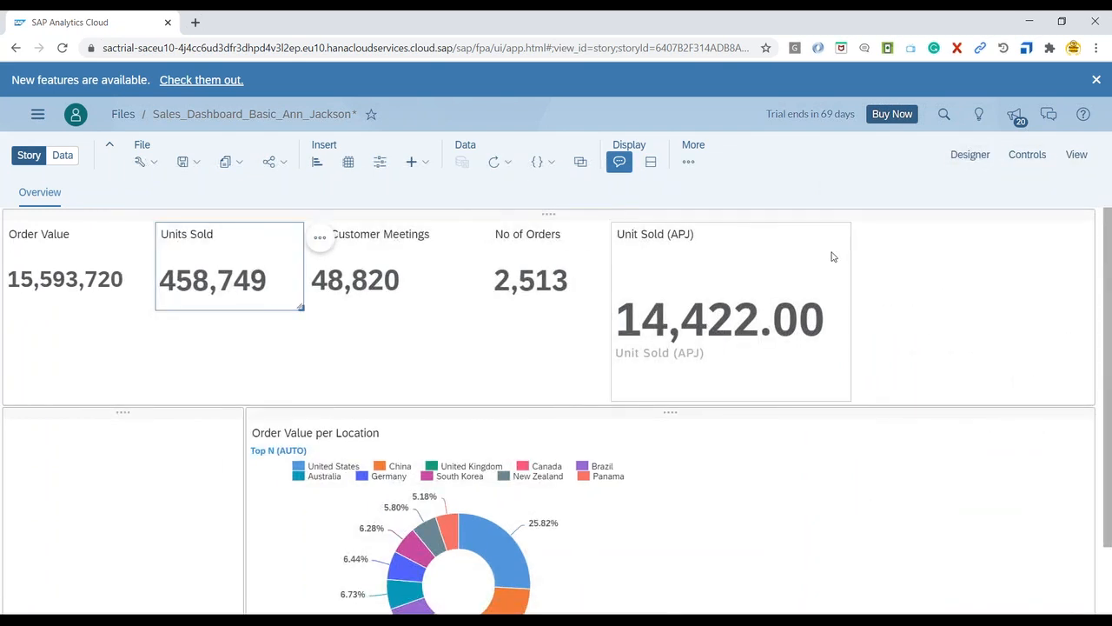
left_click_drag(849, 397, 781, 309)
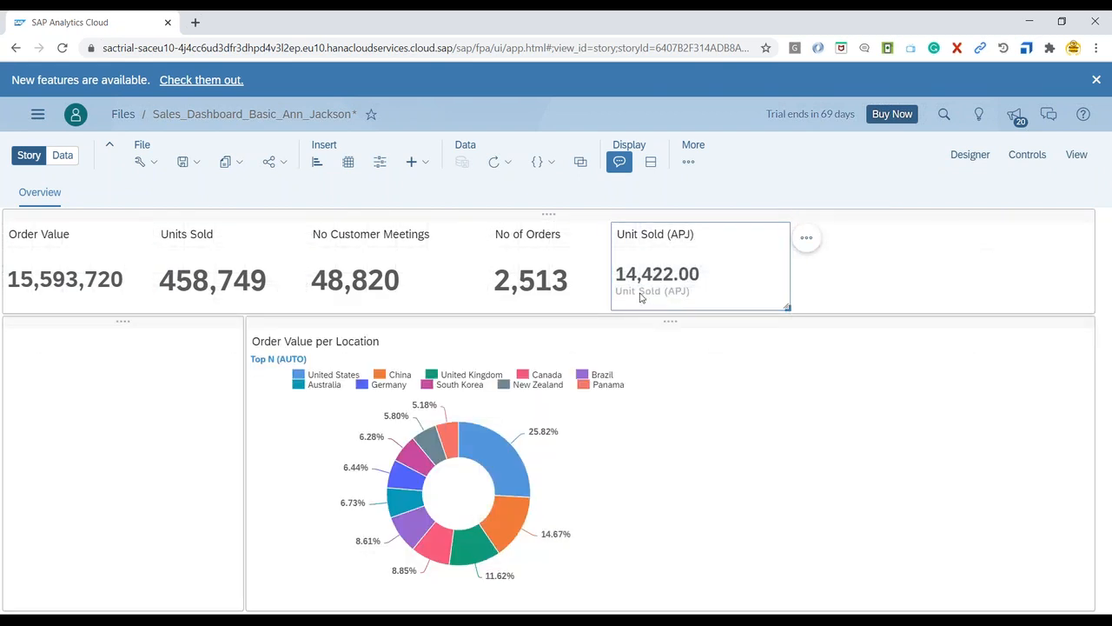
Step: Hide the primary value labels of the Unit Sold (APJ) indicator and deselect it
left_click(808, 242)
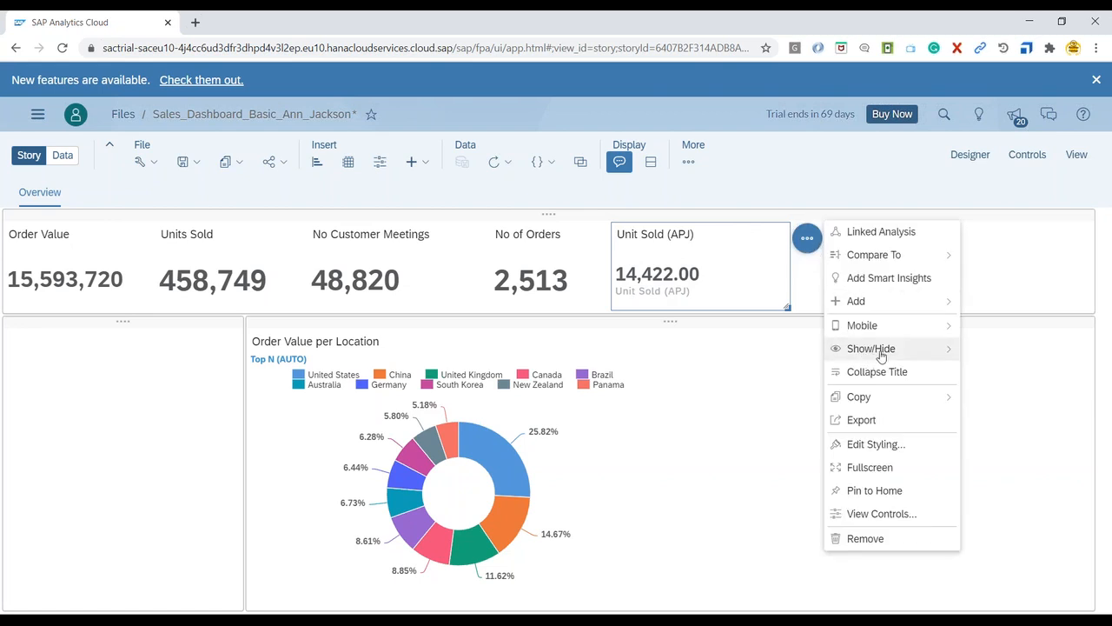
mouse_move(881, 349)
left_click(754, 441)
left_click(807, 302)
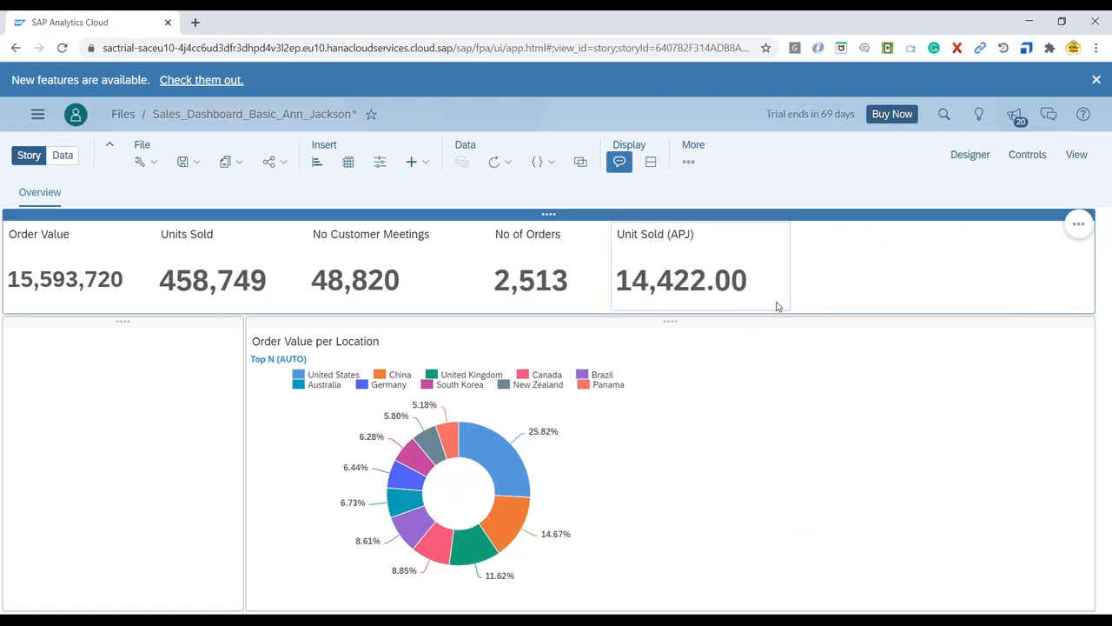
Step: Tighten the indicator row by closing the gaps between the No Customer Meetings, No of Orders and Unit Sold (APJ) tiles
left_click_drag(785, 306, 767, 306)
left_click(854, 302)
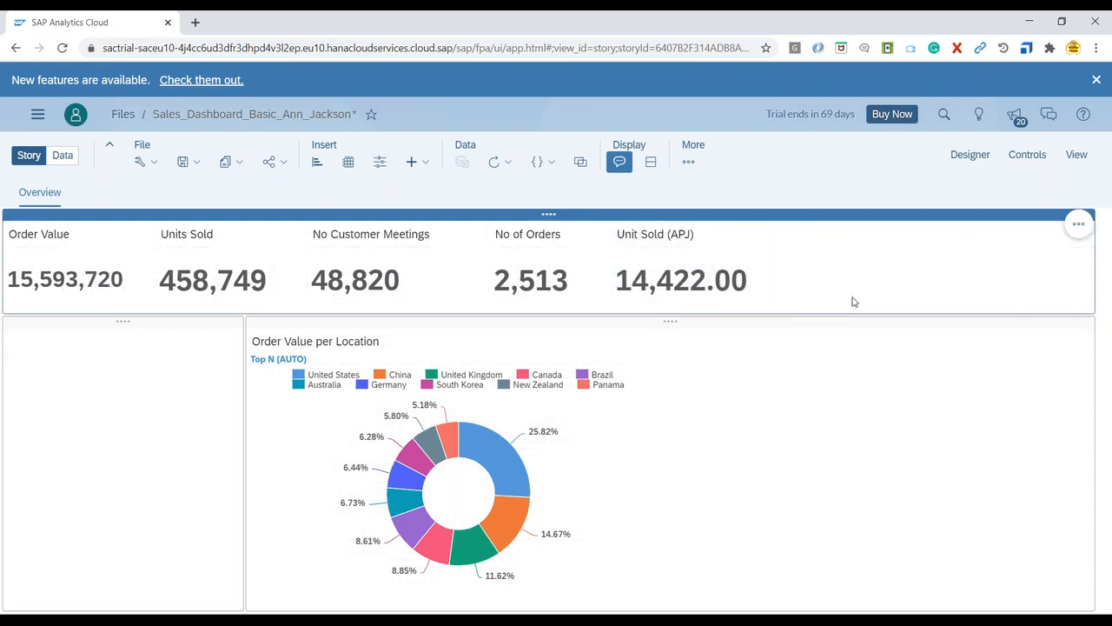
mouse_move(480, 307)
left_mouse_down()
mouse_move(446, 306)
mouse_move(464, 306)
left_mouse_up()
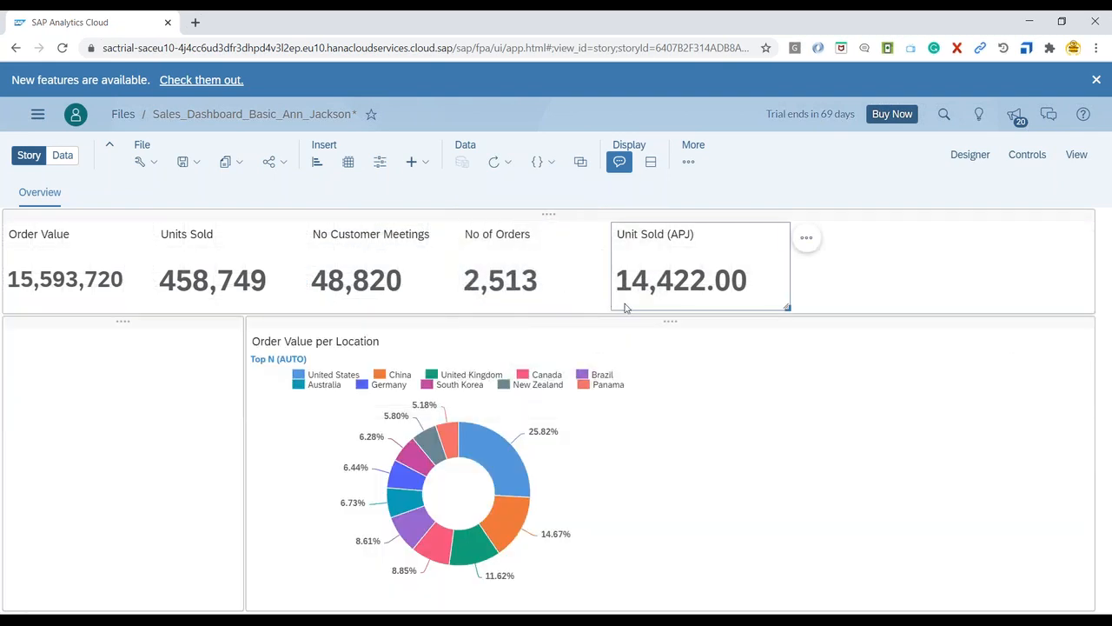
left_click_drag(614, 304, 582, 305)
left_click_drag(757, 307, 738, 306)
left_click(814, 304)
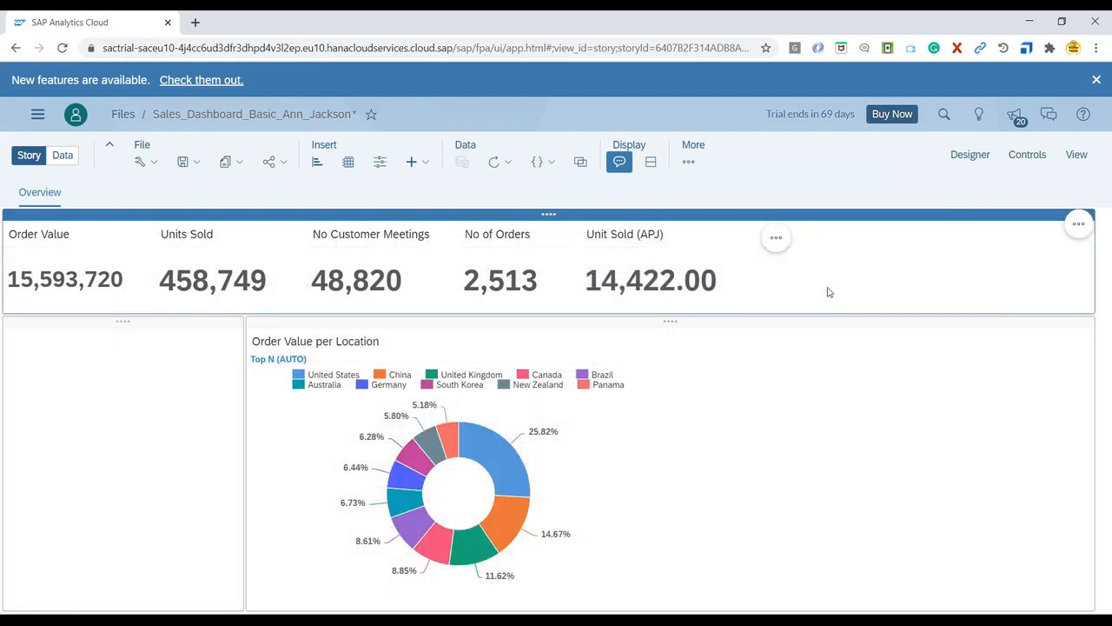
Step: Switch to the requirement PDF in Adobe Acrobat Reader and mark the discounted Amount tile in the dashboard sketch
key("alt+Tab")
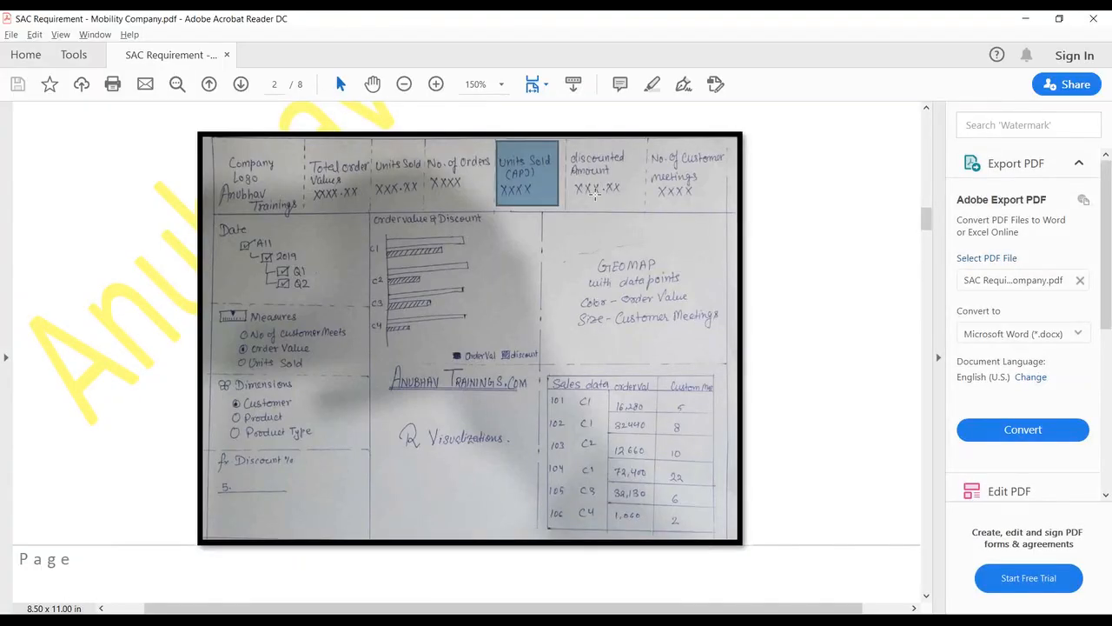
left_click_drag(566, 142, 644, 211)
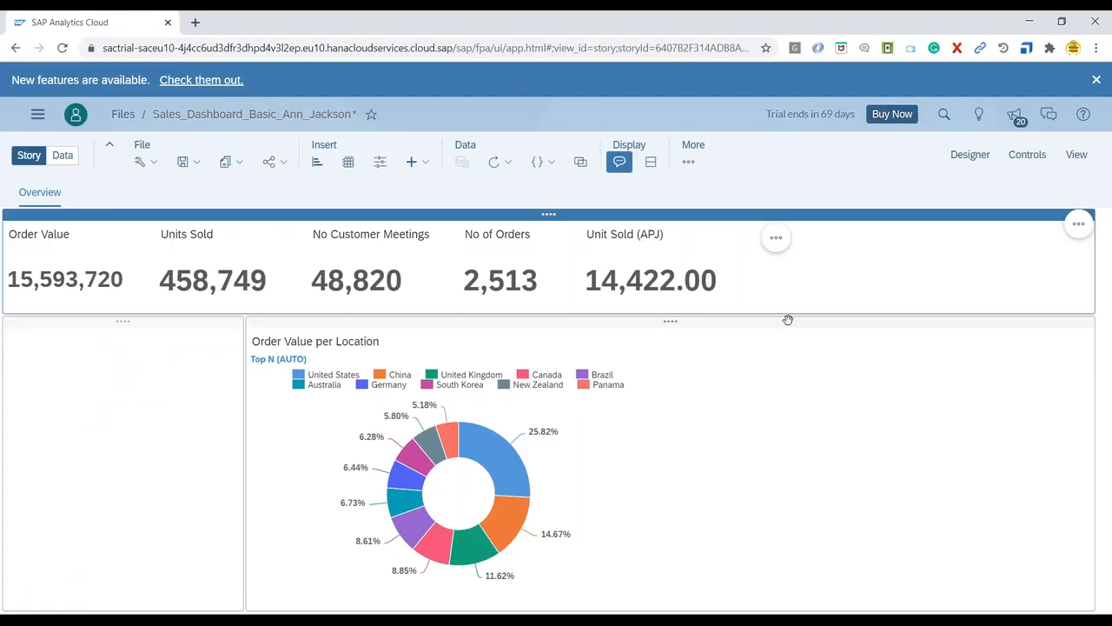
Step: Duplicate the Unit Sold (APJ) indicator in SAP Analytics Cloud and remove the primary value measure from the copy
left_click(743, 278)
key("ctrl+c")
key("ctrl+v")
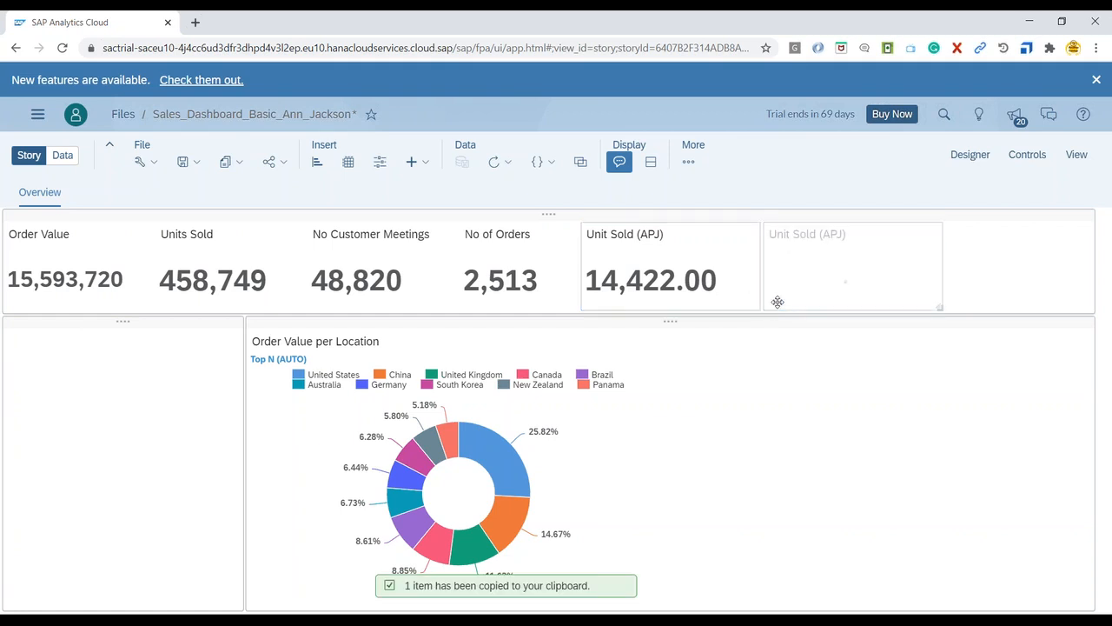
left_click(968, 155)
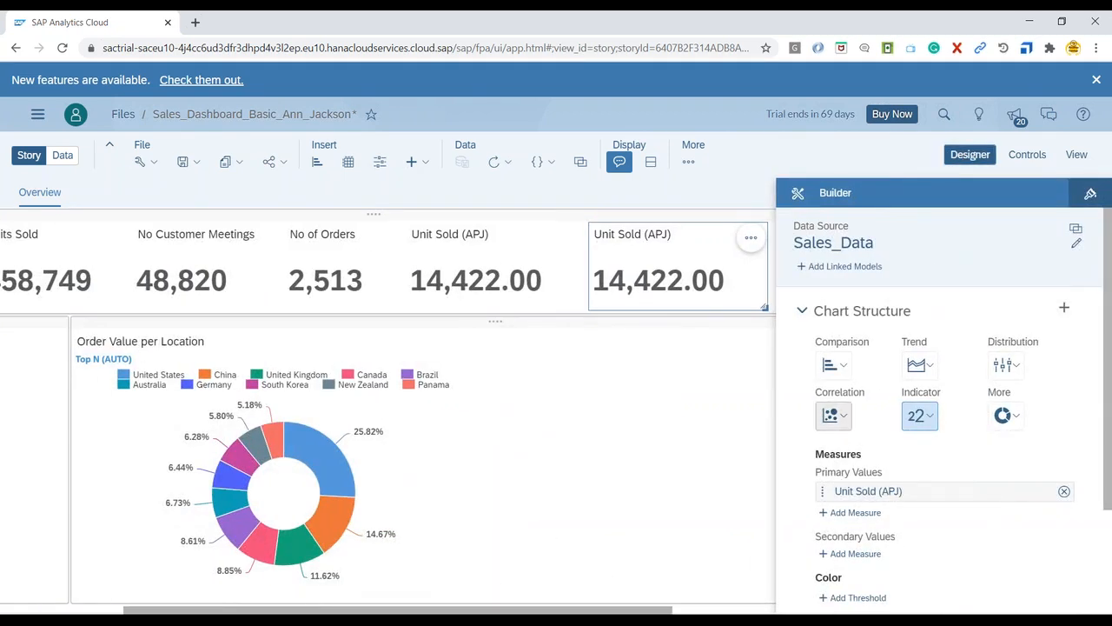
left_click(1065, 492)
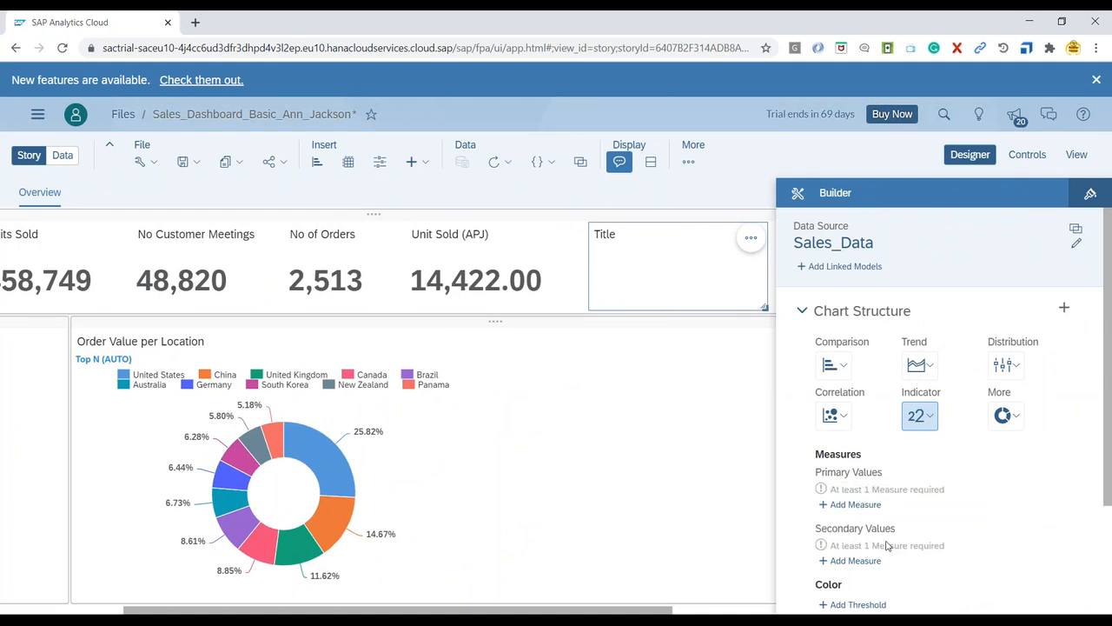
Step: Create a new calculation for the copied indicator's primary value, with Calculated Measure as its type
left_click(856, 504)
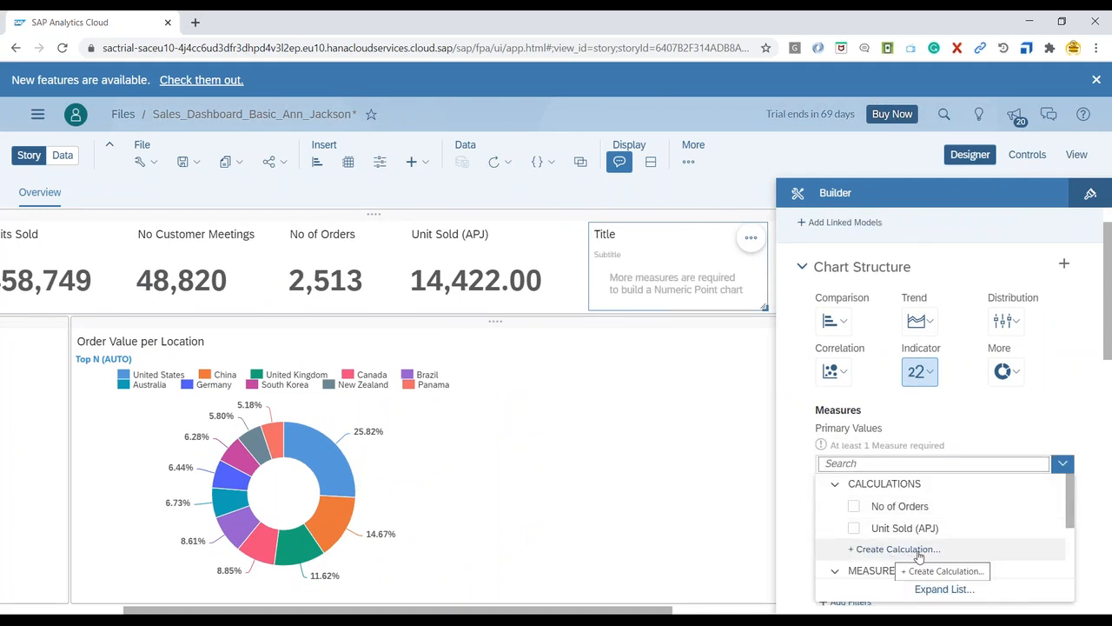
left_click(919, 556)
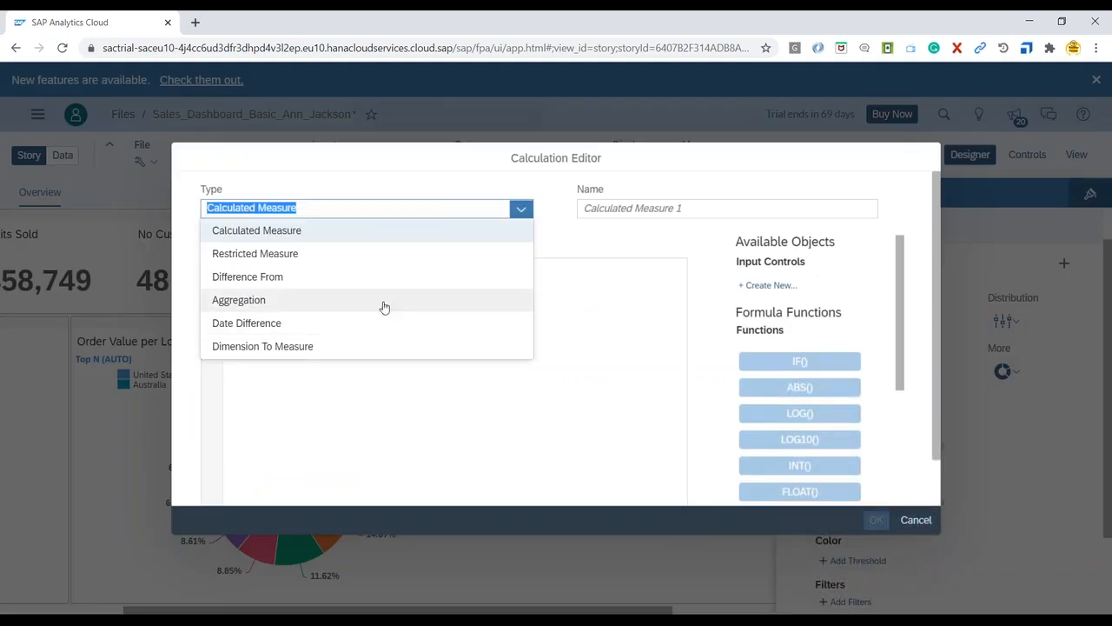
left_click(268, 233)
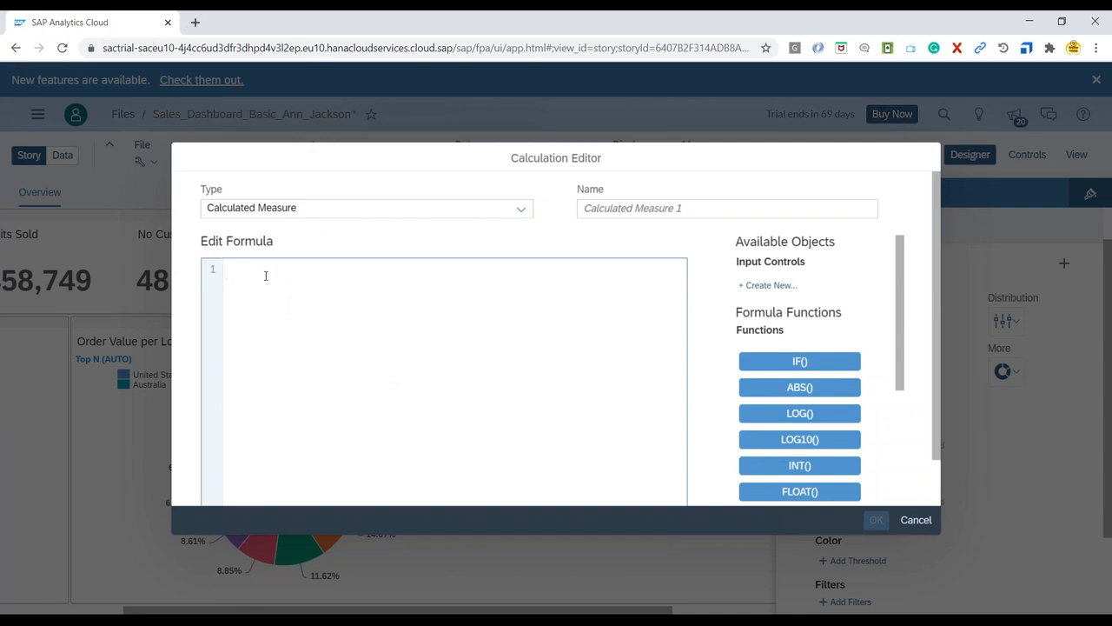
Step: Browse the formula suggestions down to the Sales_Data measures and insert the POWER function
key("ctrl+space")
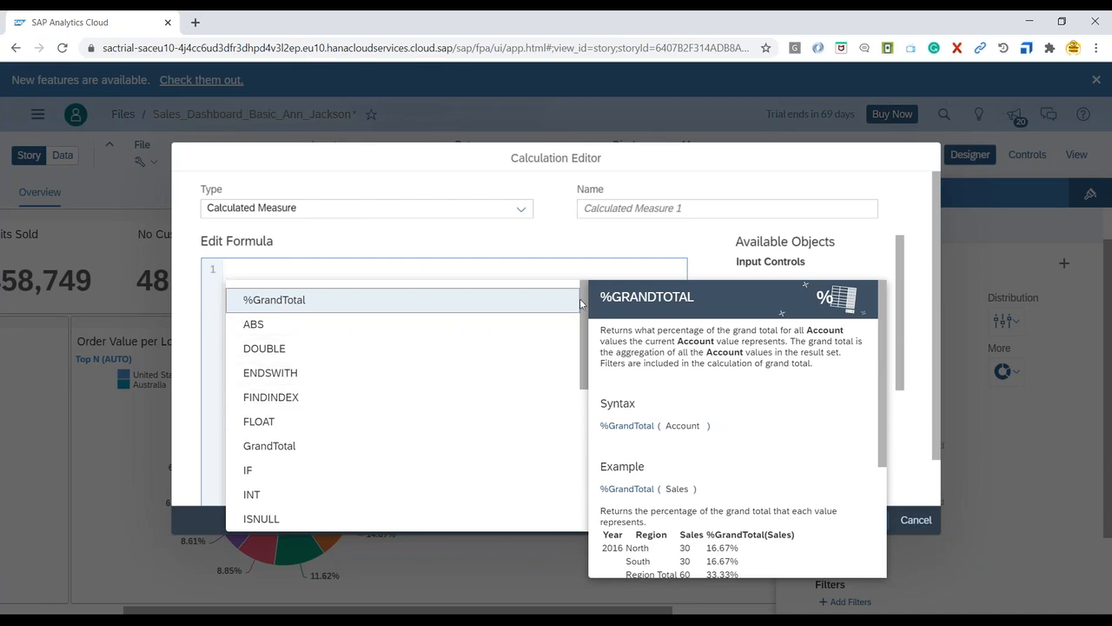
scroll(584, 313, "down", 1)
left_click_drag(584, 312, 581, 473)
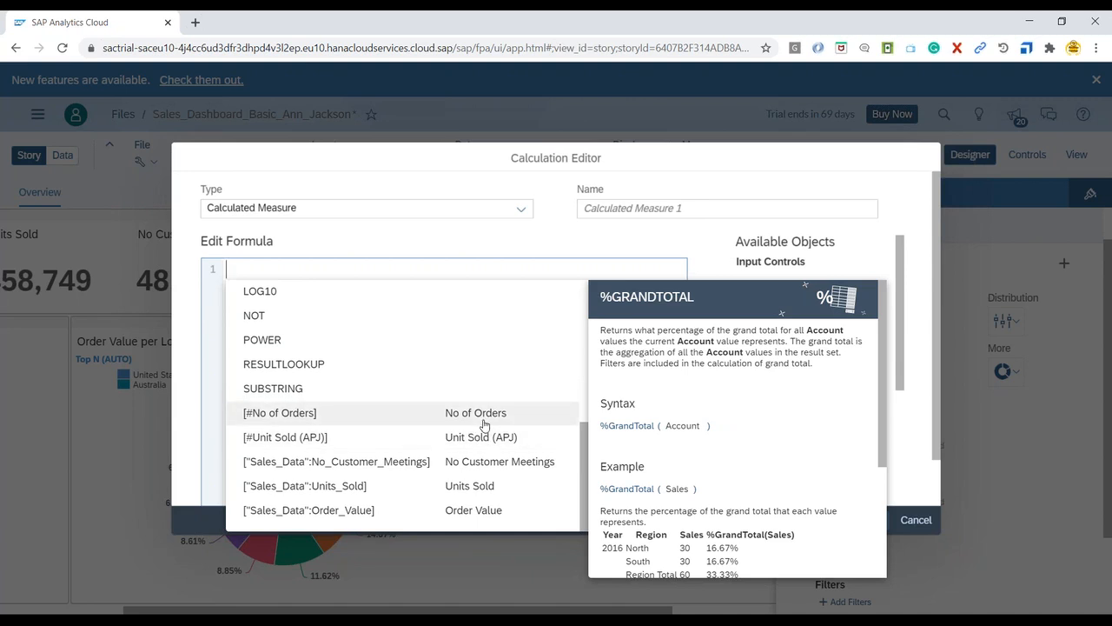
left_click_drag(586, 459, 606, 485)
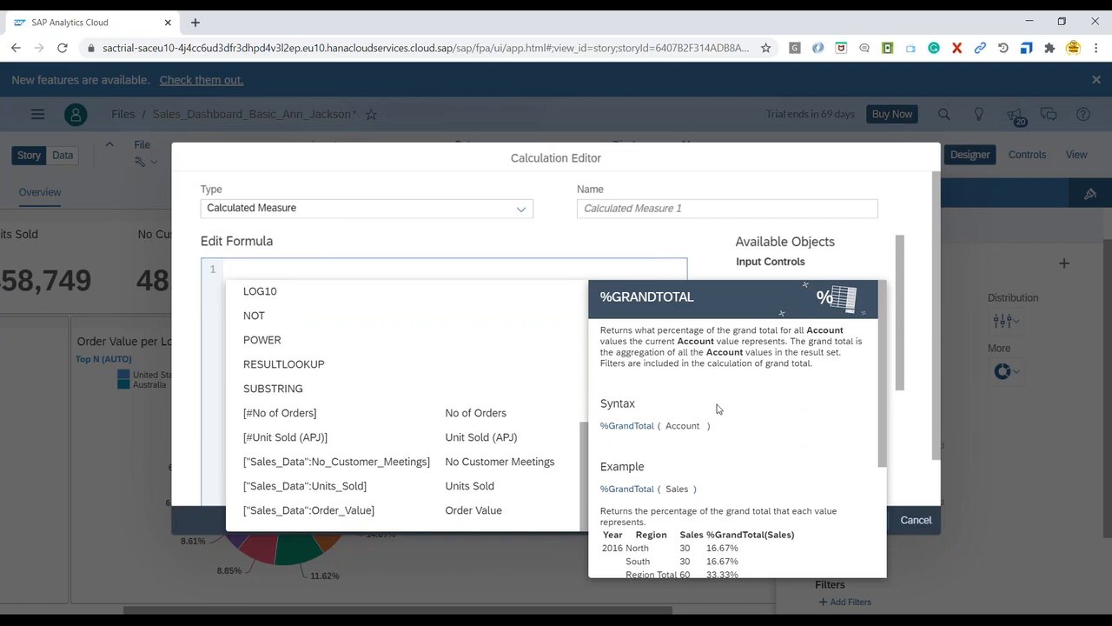
left_click(491, 339)
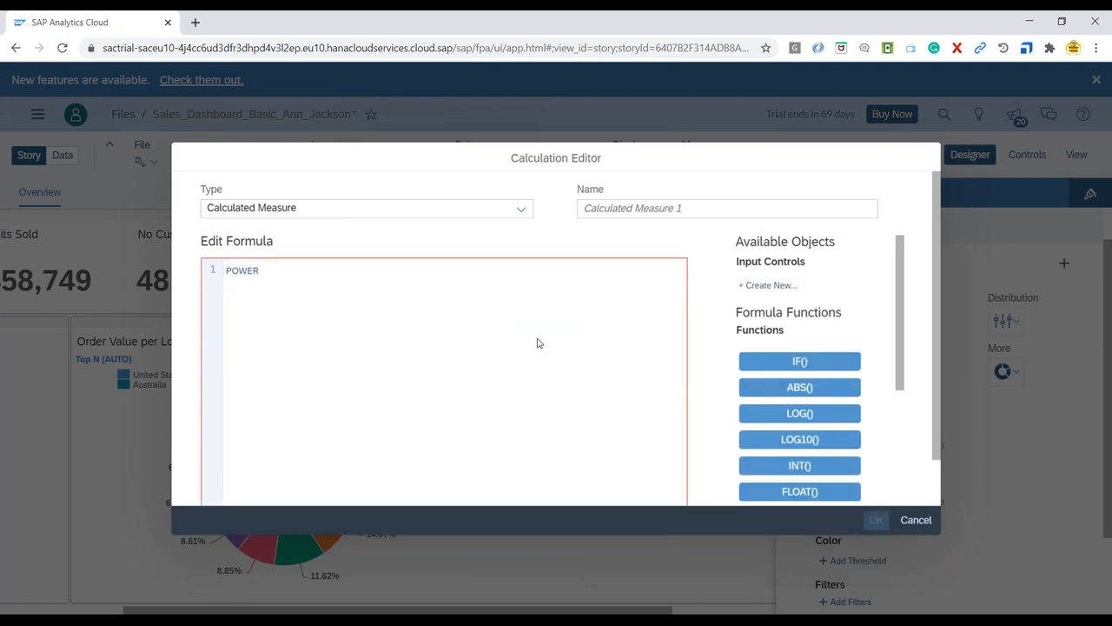
Step: Examine the descriptions, syntax and examples of the suggested formula functions, including IF, GrandTotal, ISNULL and LOG
left_click(443, 289)
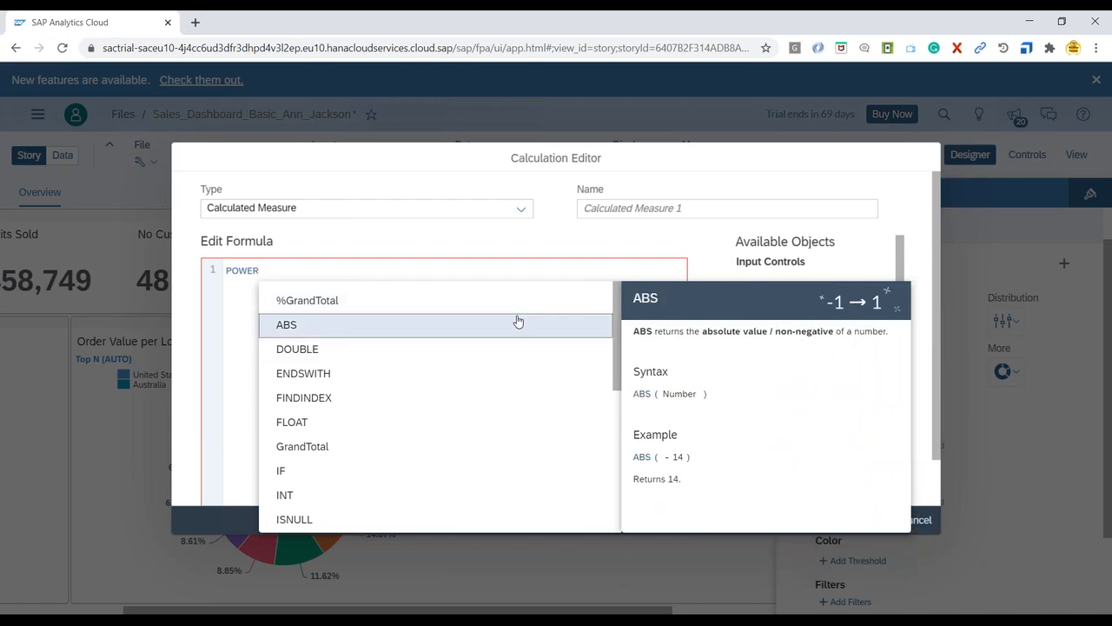
key("Down")
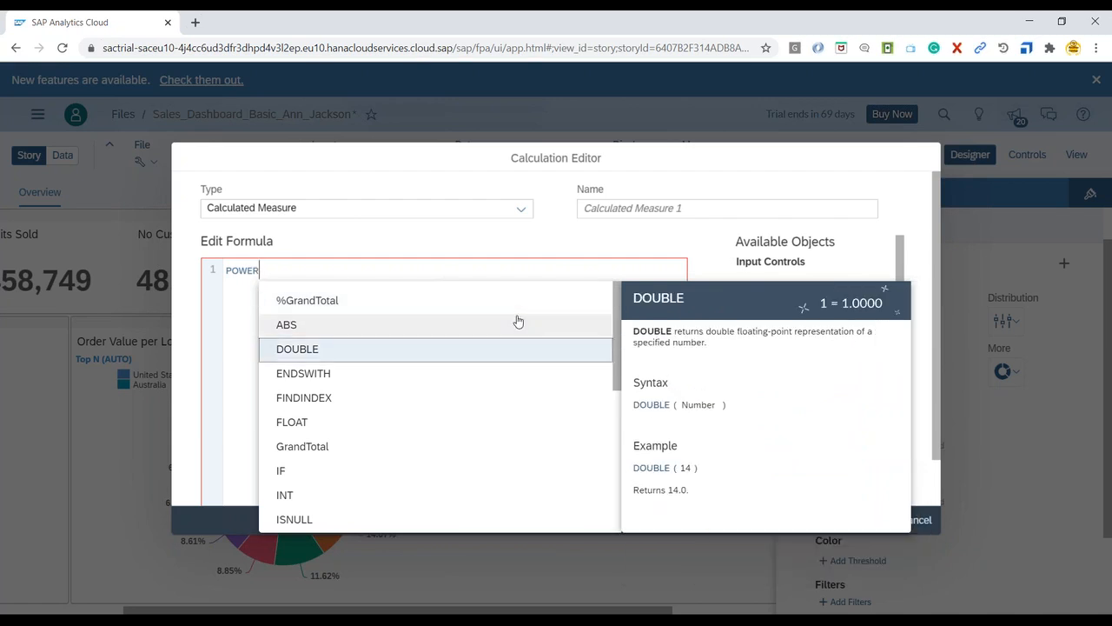
key("Down")
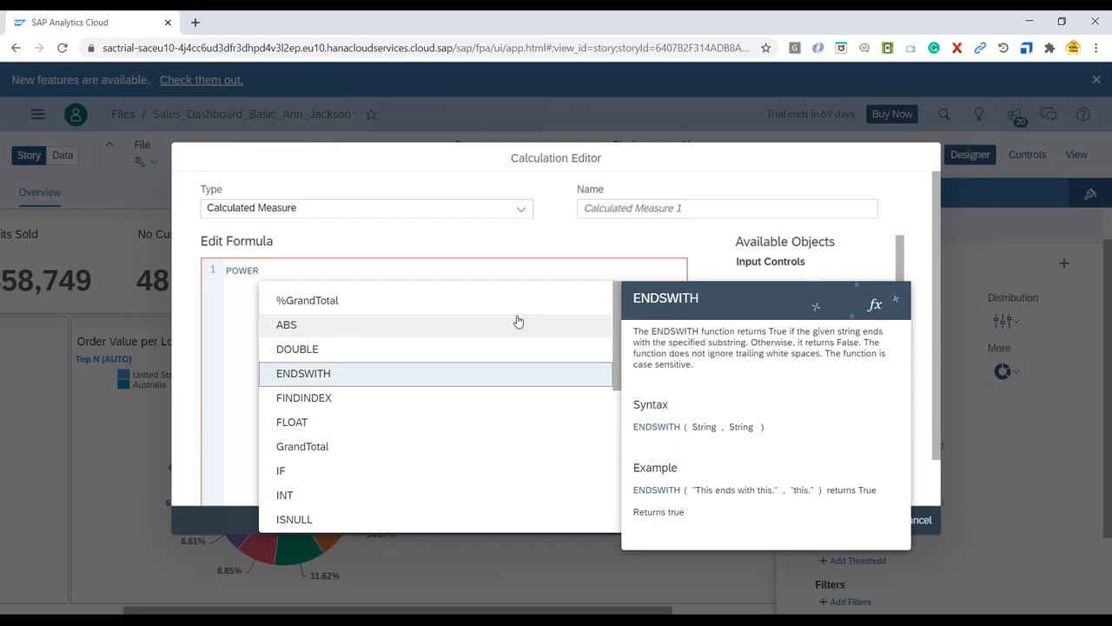
key("Down")
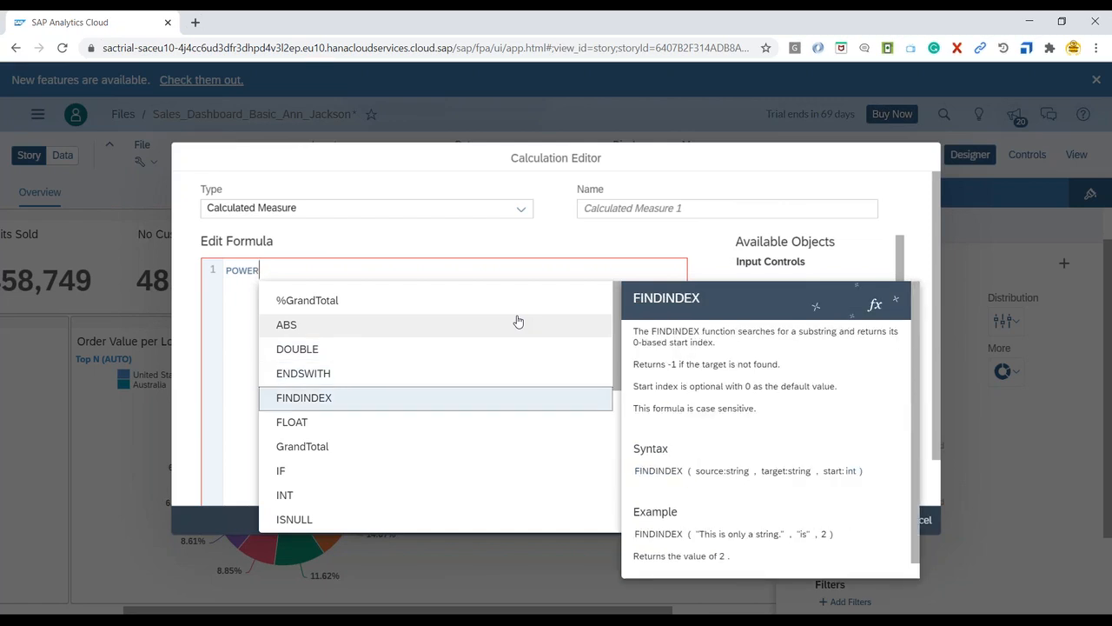
key("Down")
key("Down")
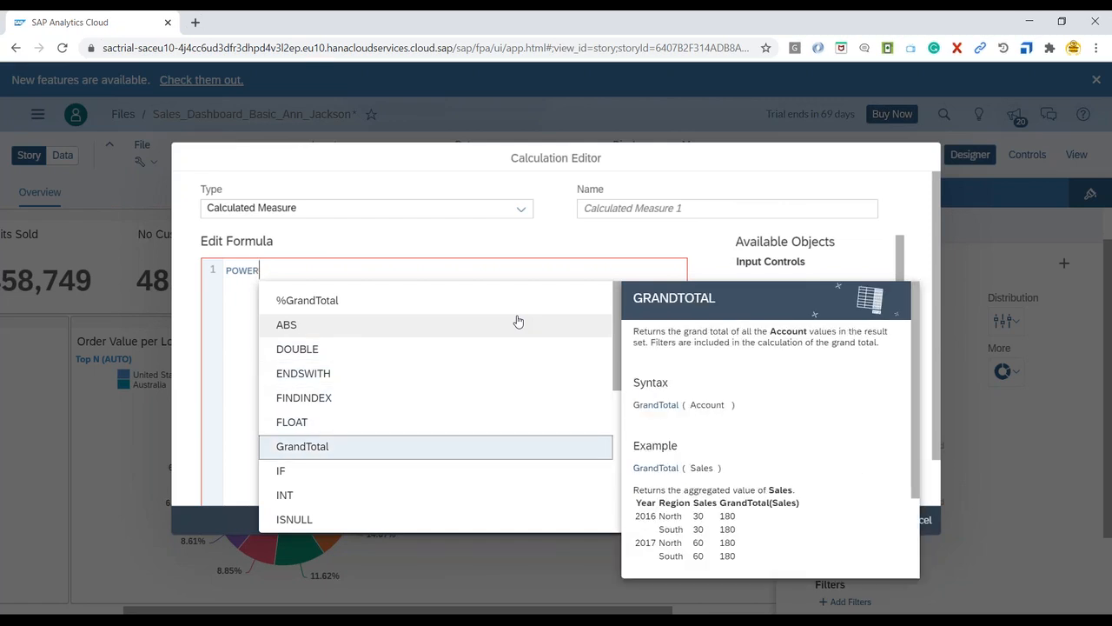
key("Down")
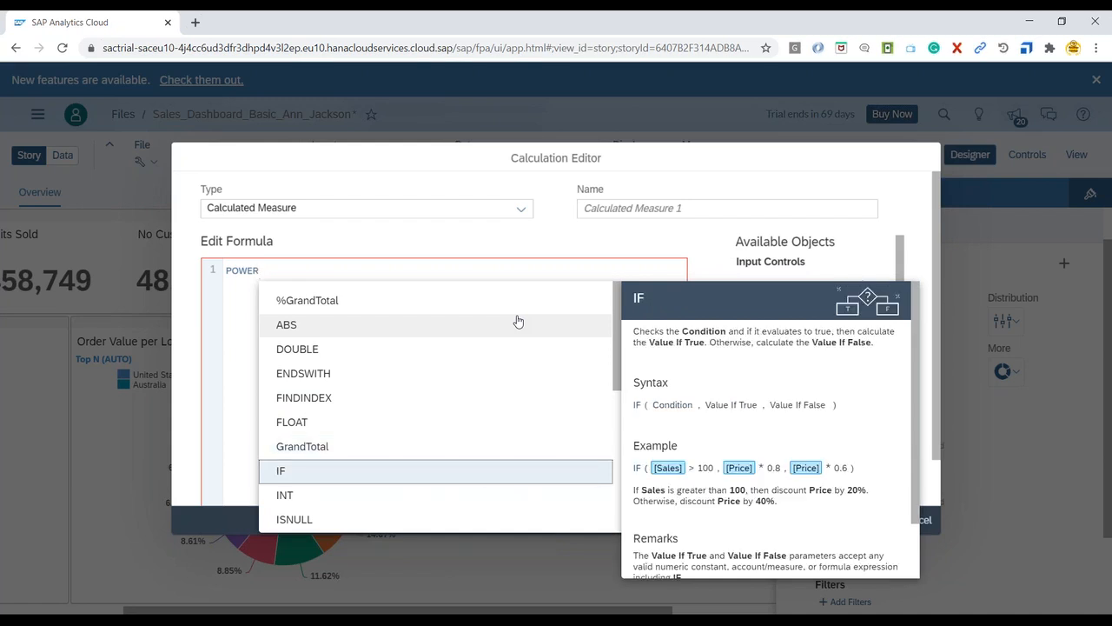
key("Down")
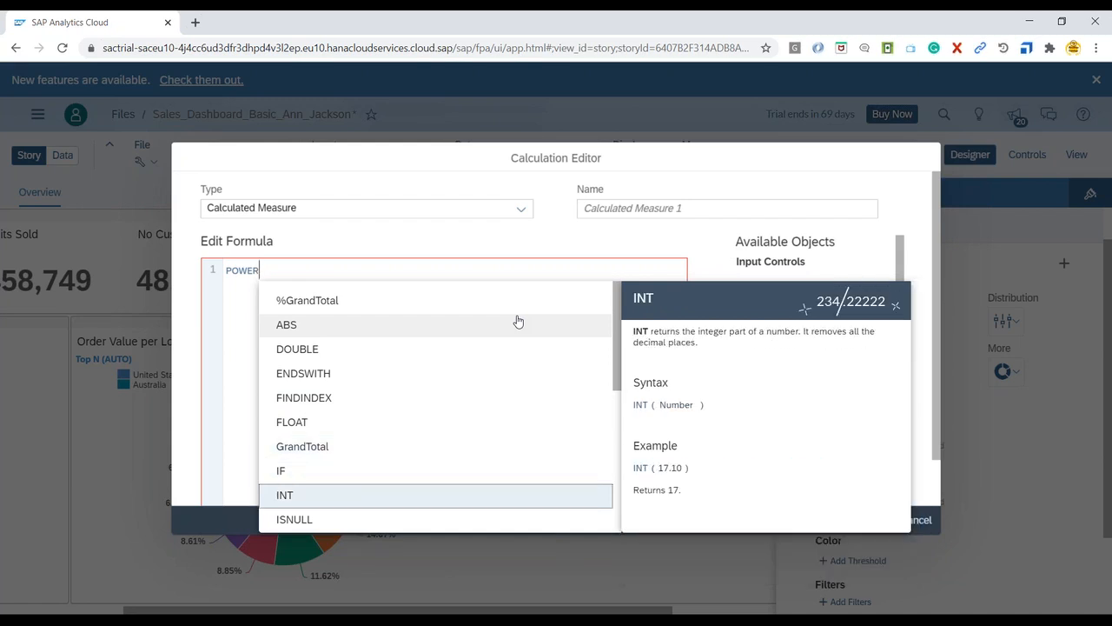
key("Down")
key("Down")
key("Down")
key("Down")
key("Down")
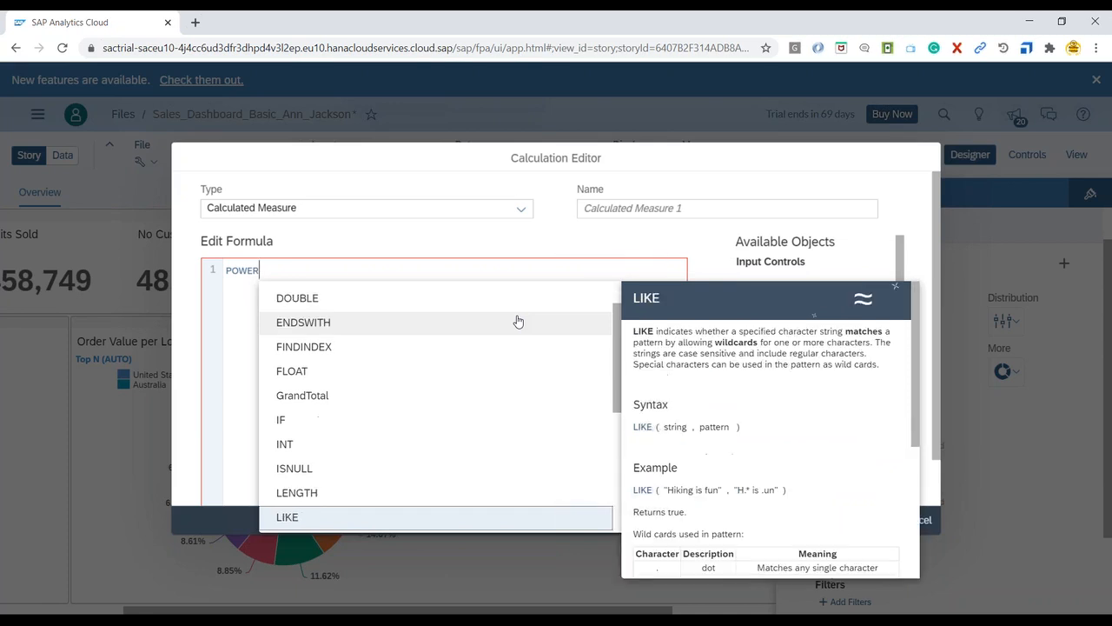
key("Down")
key("Down")
key("Down")
key("Down")
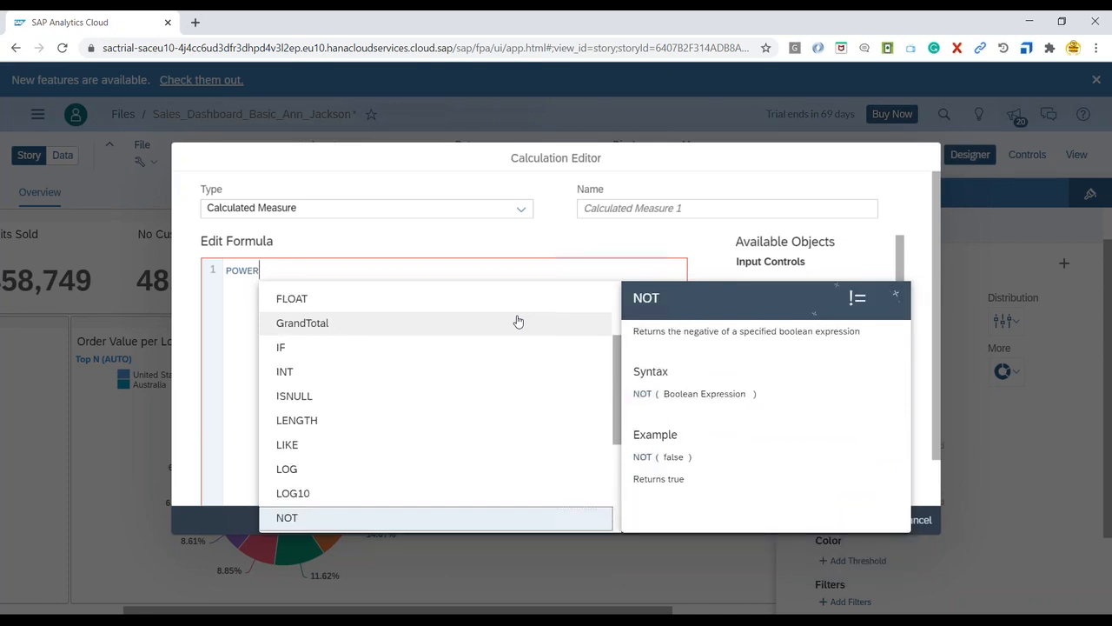
key("Down")
key("Down")
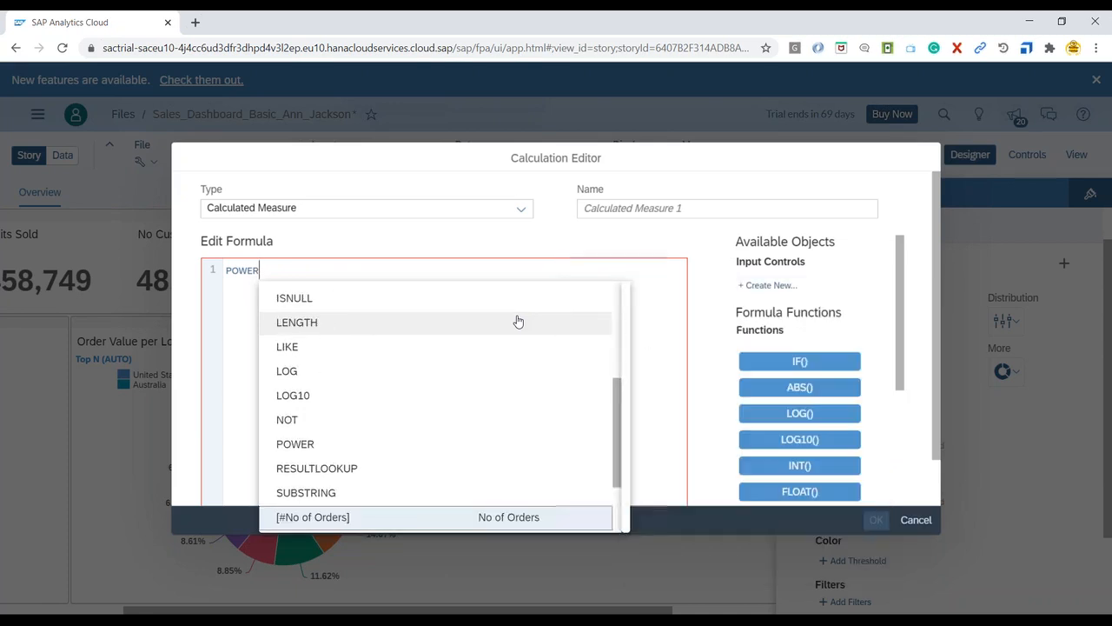
key("Up")
key("Up")
key("Up")
key("Up")
key("Up")
key("Up")
key("Up")
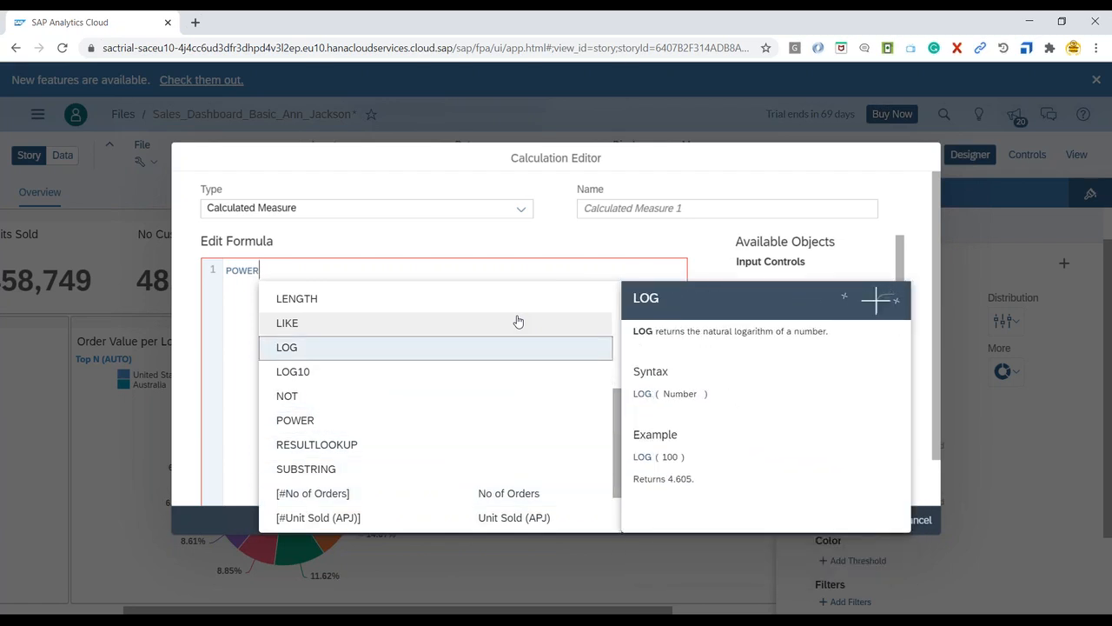
key("Up")
key("Up")
key("Up")
key("Up")
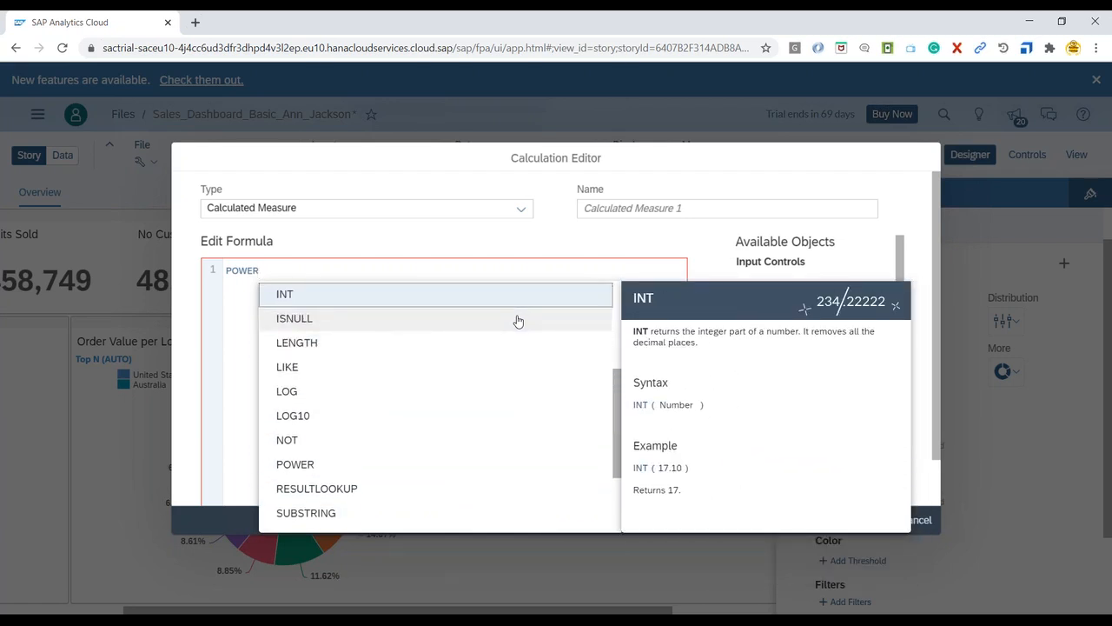
key("Up")
key("Up")
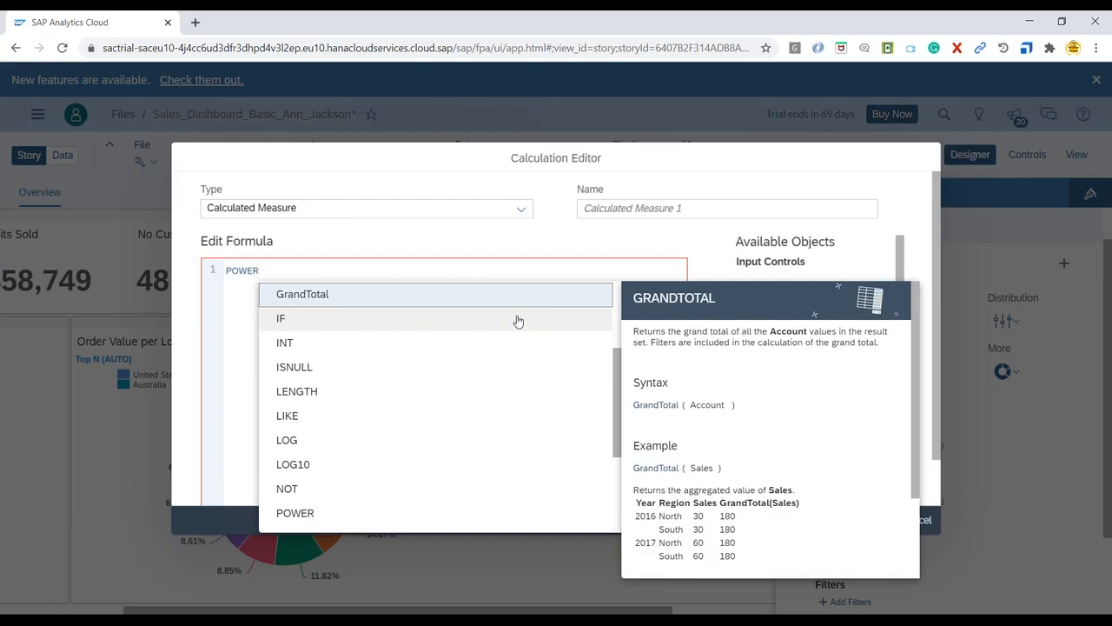
key("Down")
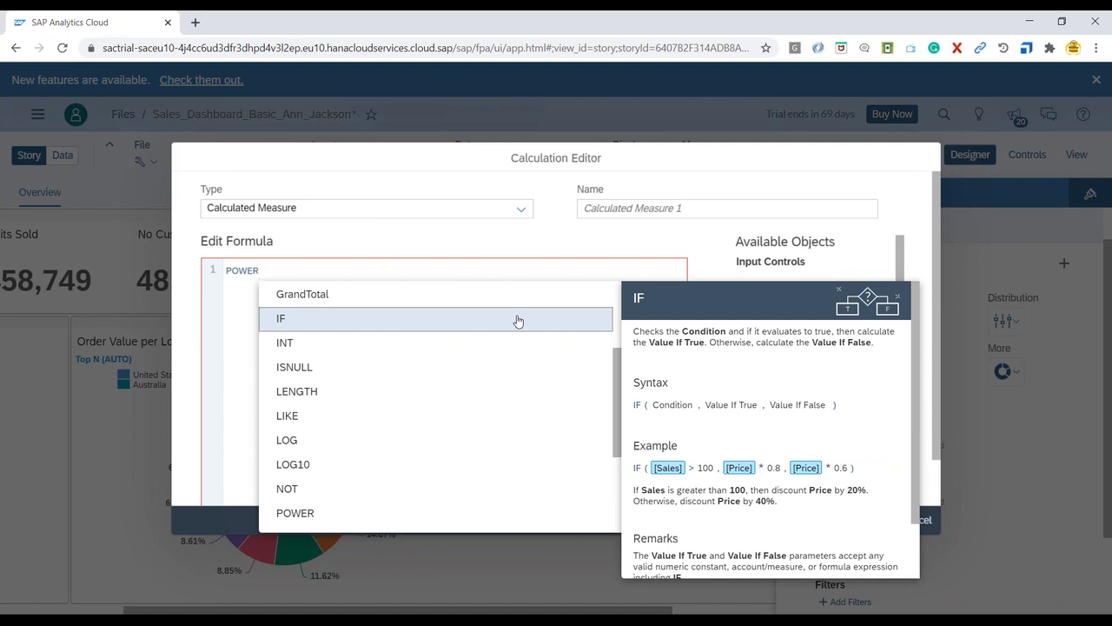
key("Down")
key("Down")
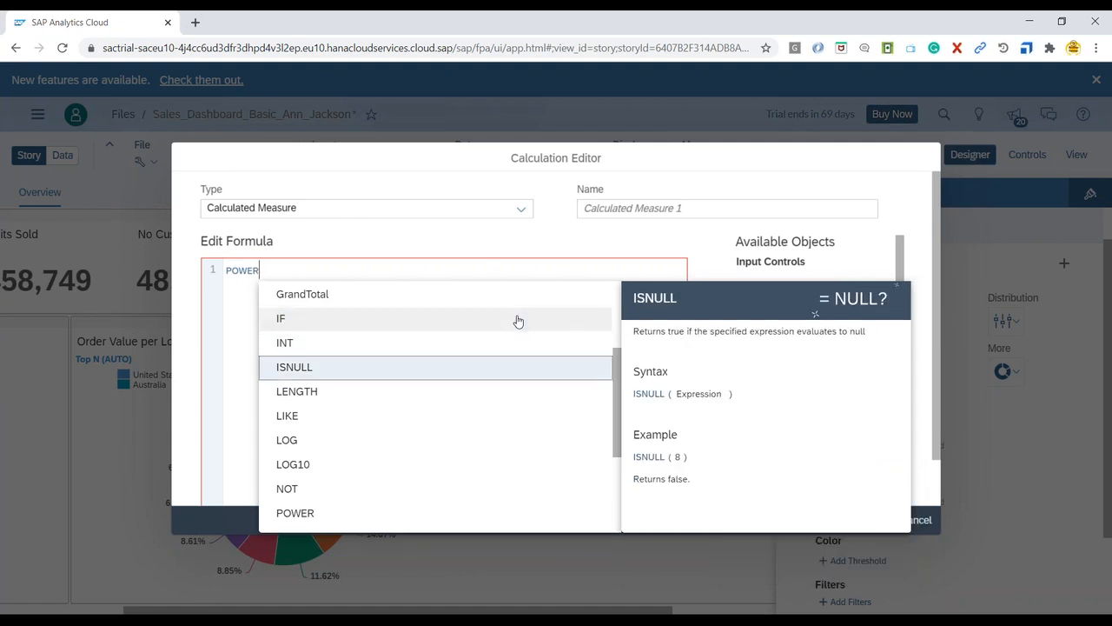
key("Down")
key("Down")
key("Down")
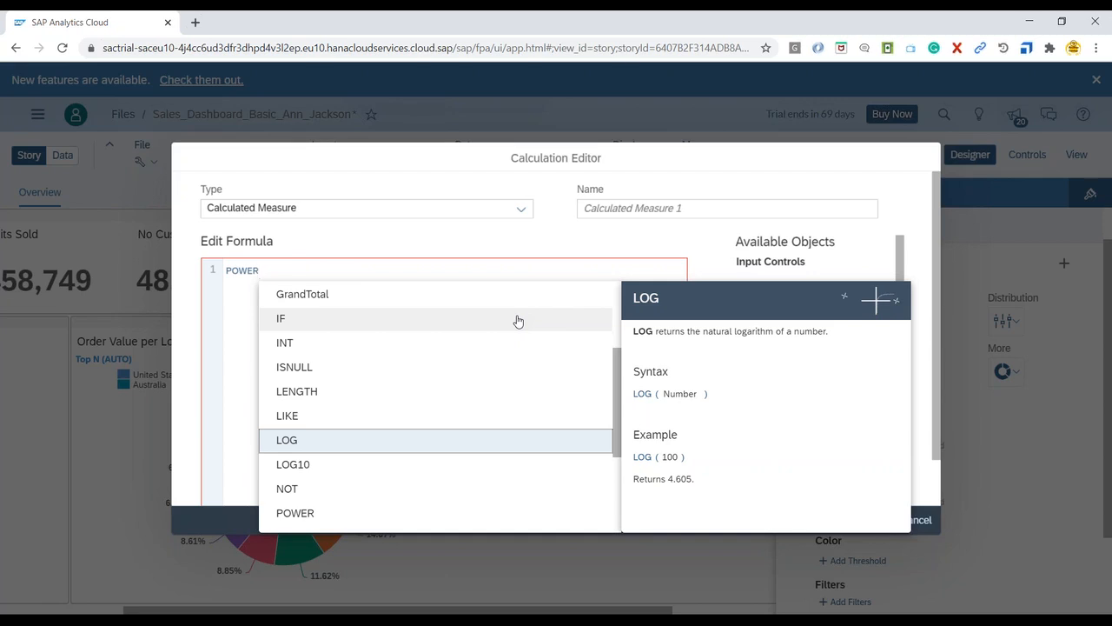
Step: Clear the POWER function from the calculated measure's formula
key("BackSpace")
key("BackSpace")
key("BackSpace")
key("BackSpace")
key("BackSpace")
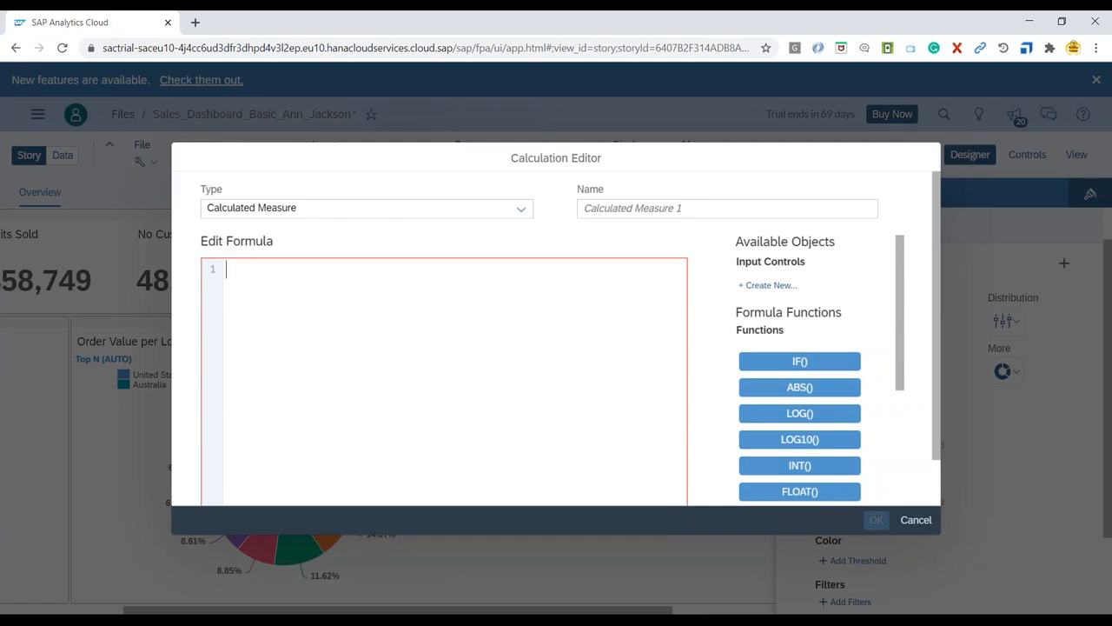
Step: Try looking up formula suggestions for "tota" and clear the text again
type("tota")
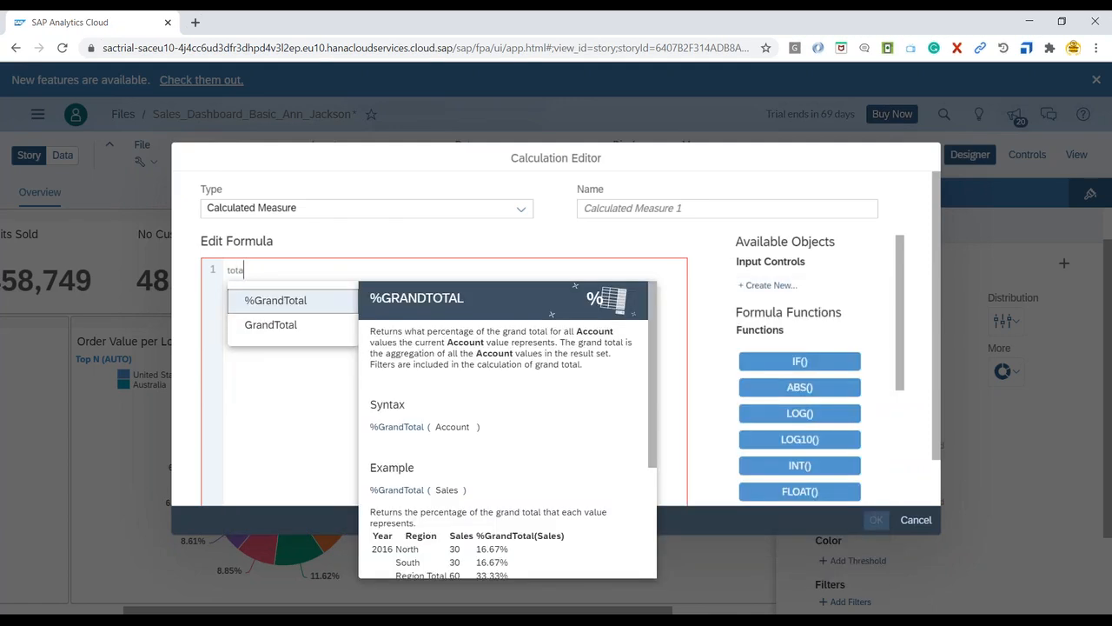
key("BackSpace")
key("BackSpace")
key("BackSpace")
key("BackSpace")
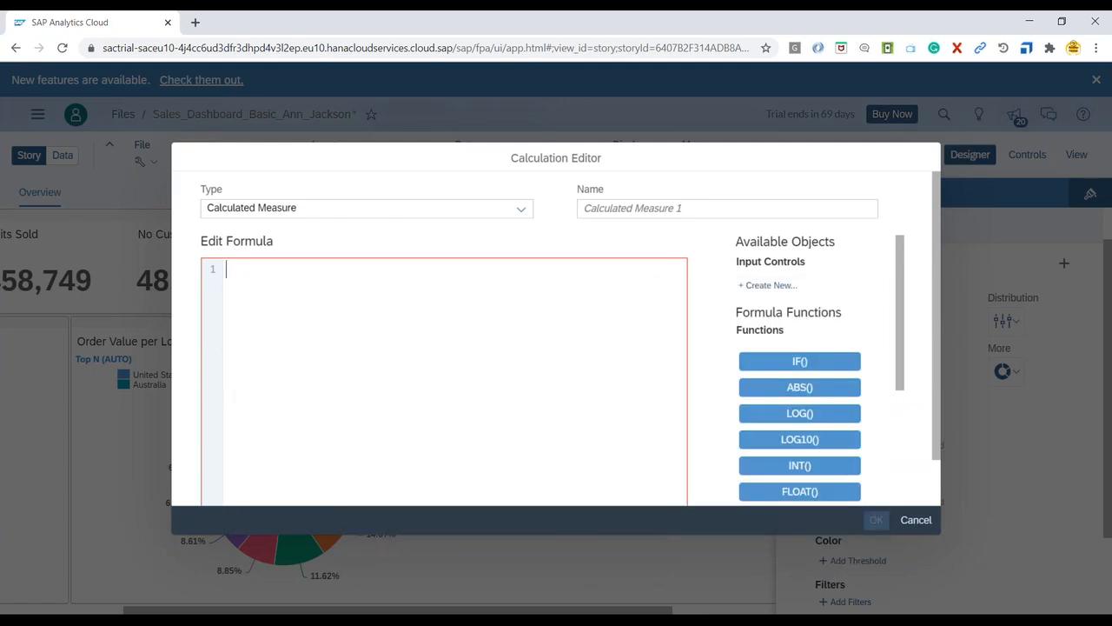
Step: Insert the Sales_Data Order Value measure into the empty calculated measure formula
type("or der")
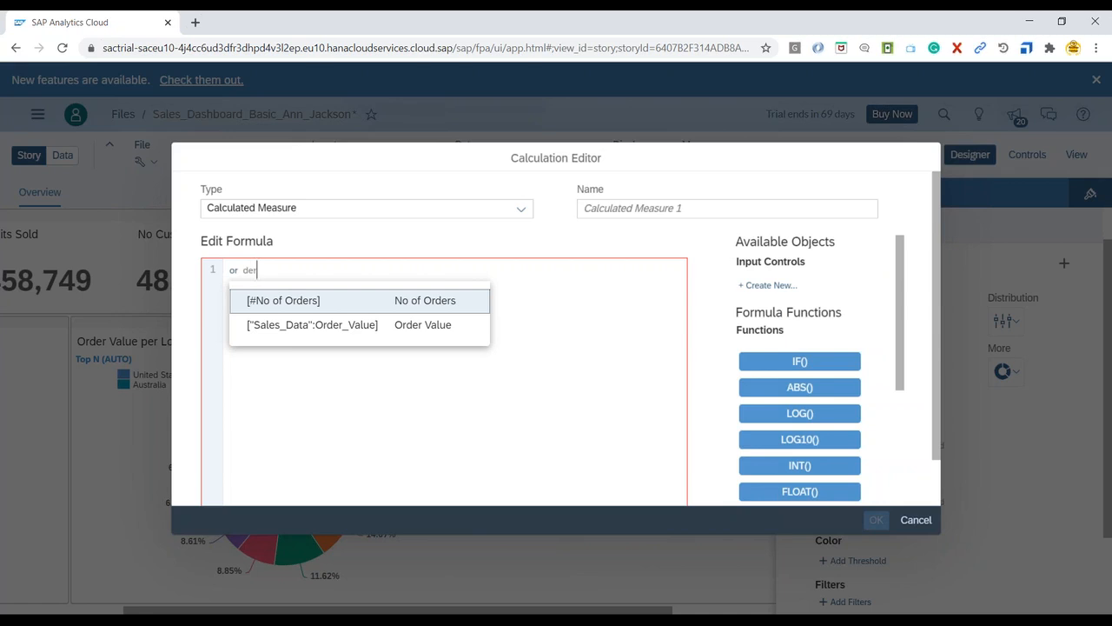
key("Down")
key("Up")
key("Down")
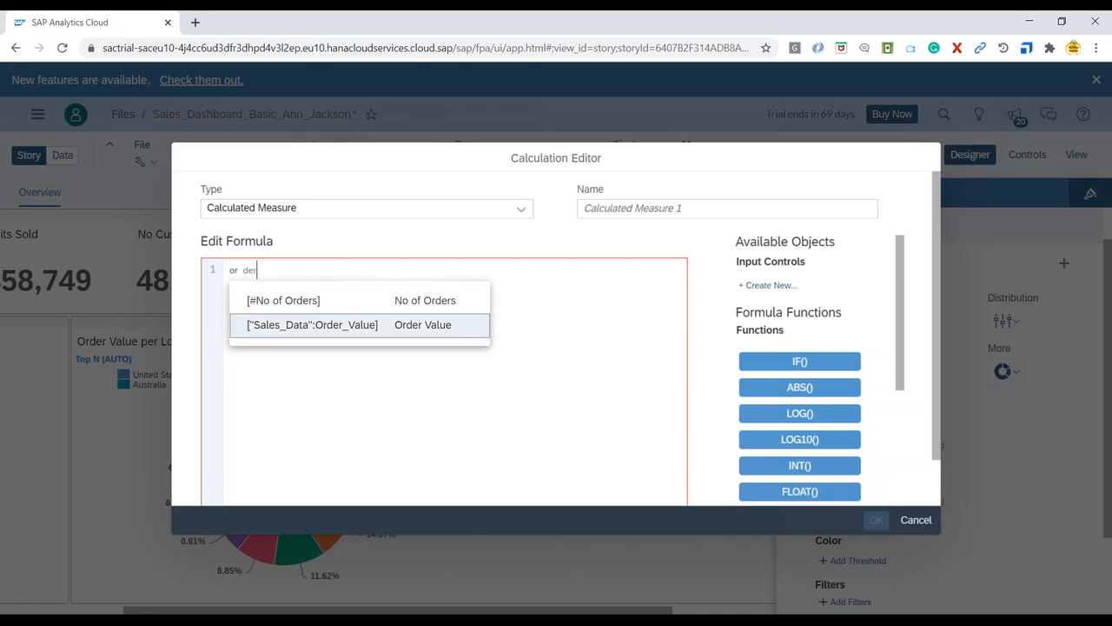
key("Return")
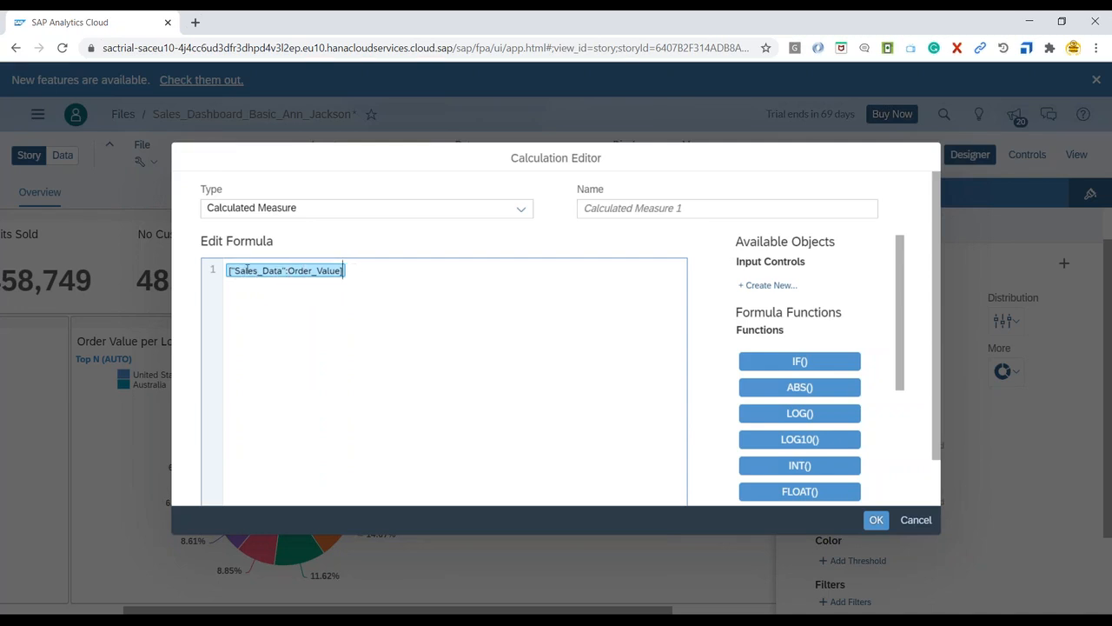
Step: Extend the formula with * ( 100 - discont ) / 100 and clear the discont placeholder from the parentheses
type("*")
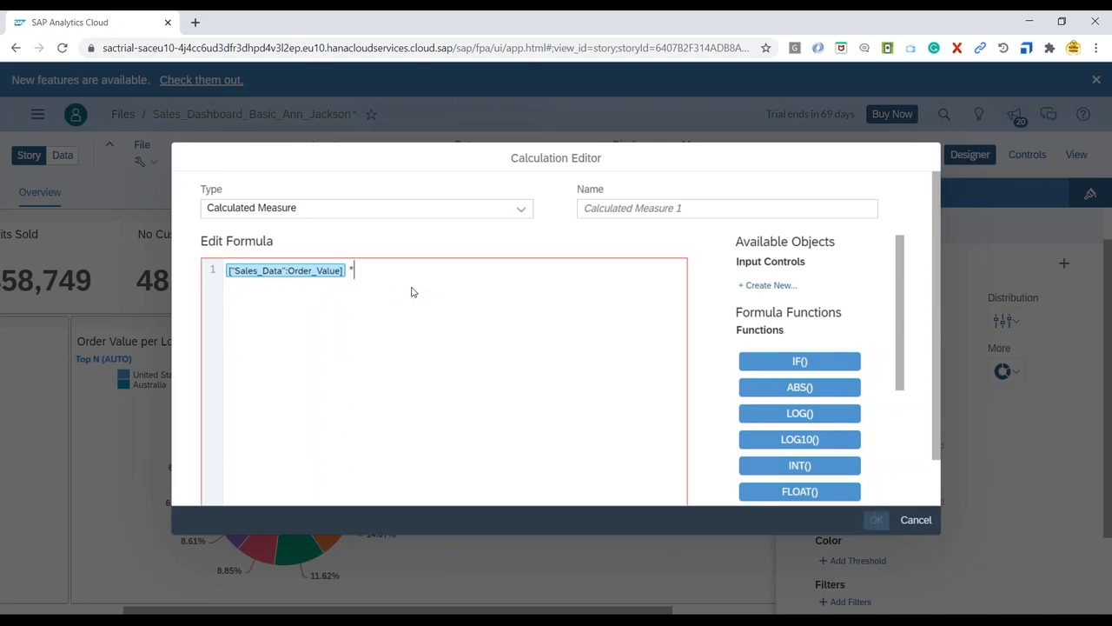
type(" ( 100 - discont ) / 100")
left_click(420, 270)
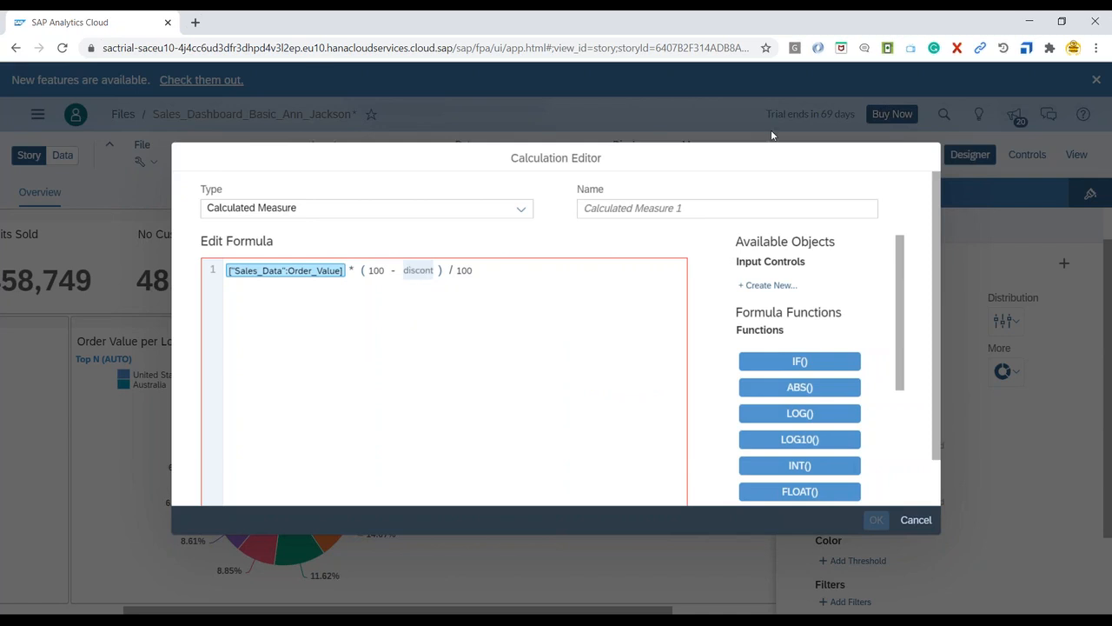
left_click(818, 42)
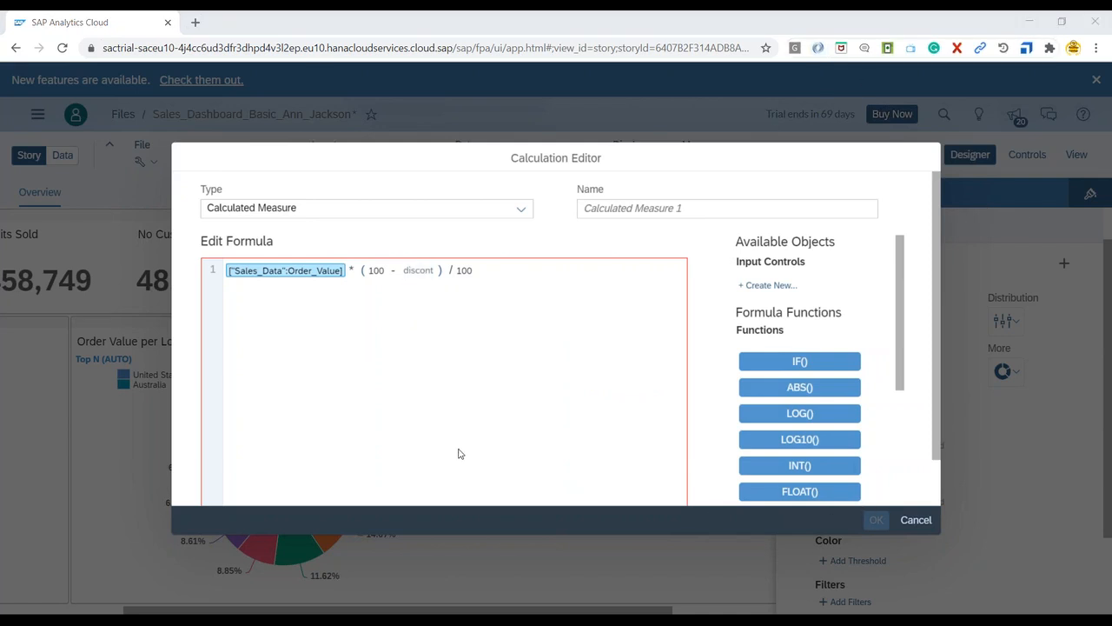
left_click(421, 275)
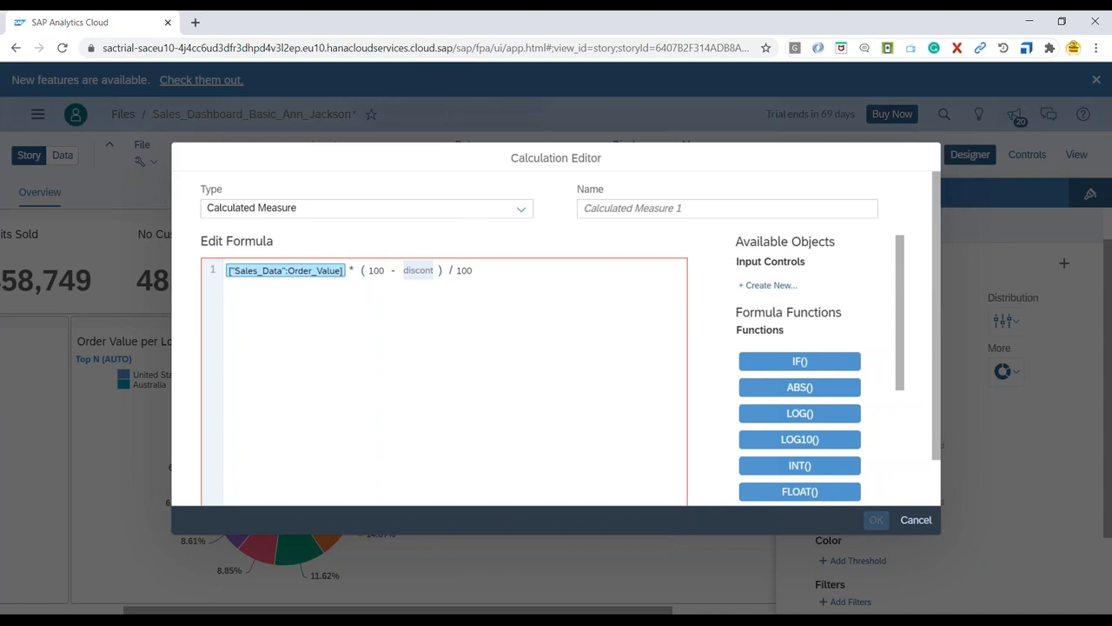
key("BackSpace")
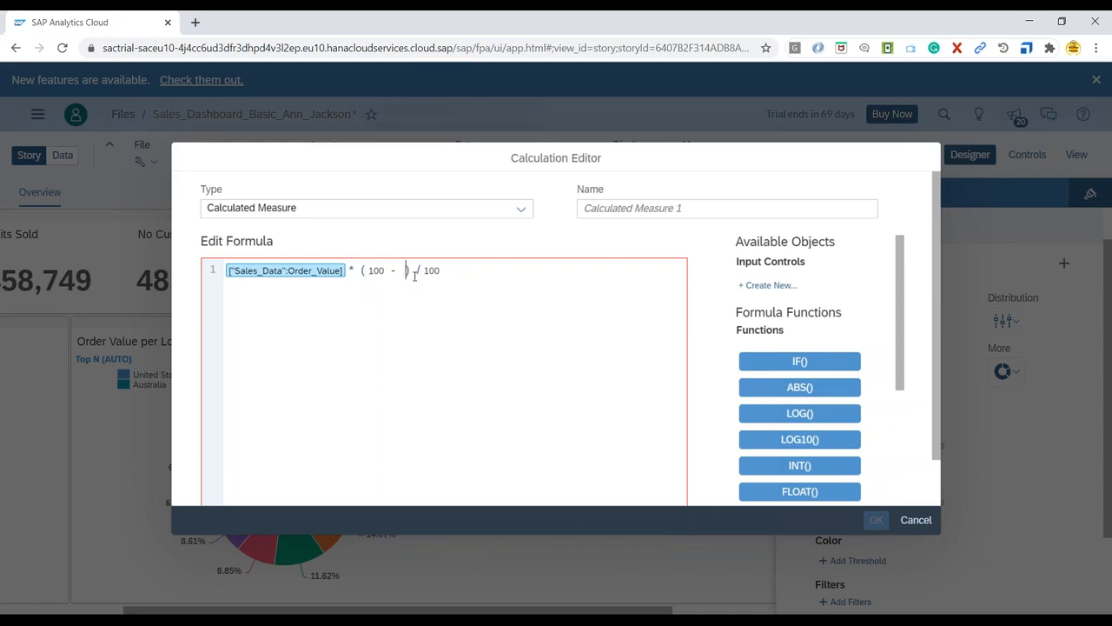
Step: Create a calculation input control named discount that takes its values from a static list
left_click(768, 293)
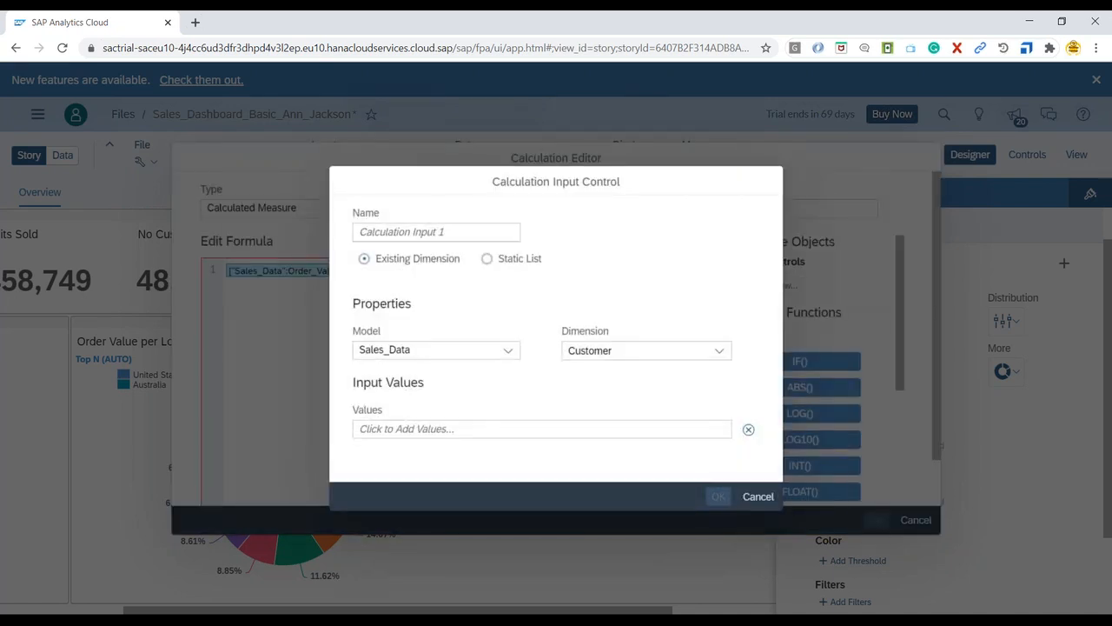
left_click(404, 232)
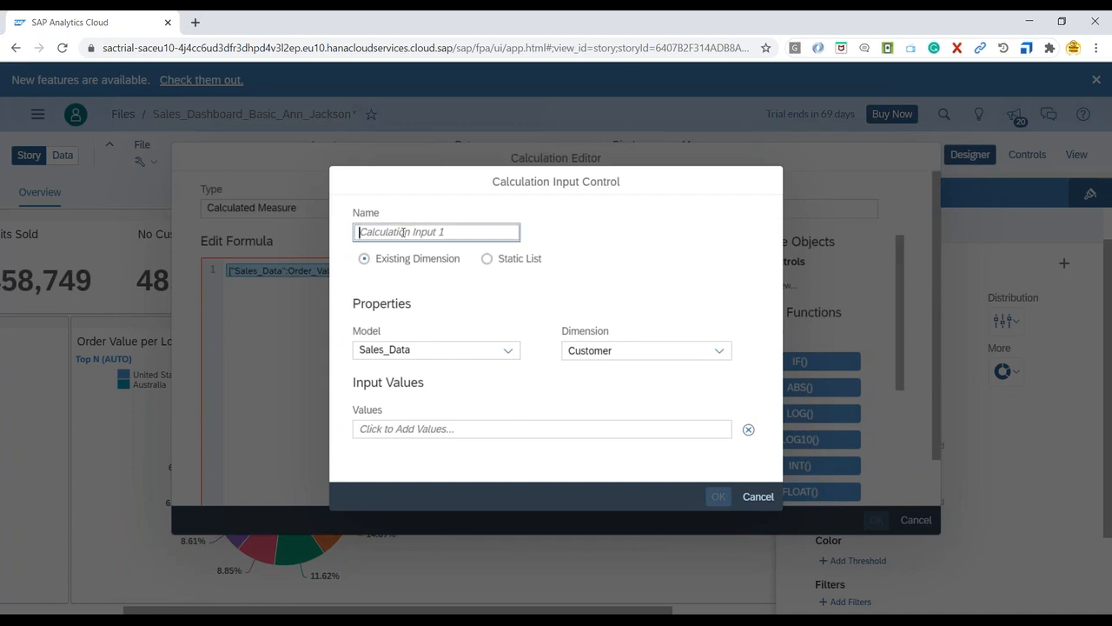
type("discount")
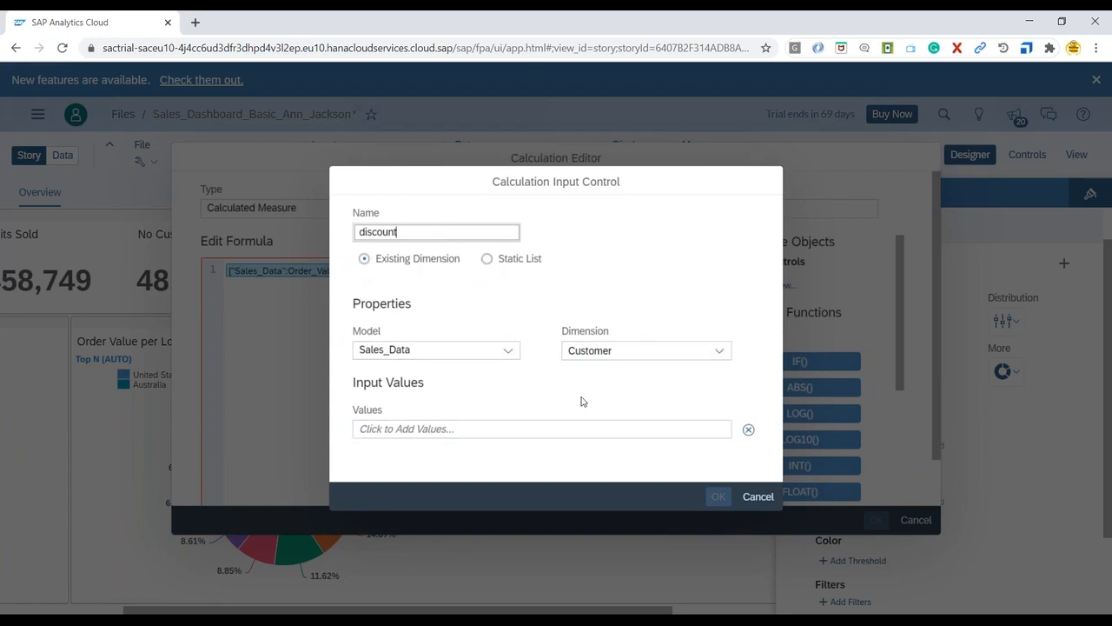
left_click(489, 259)
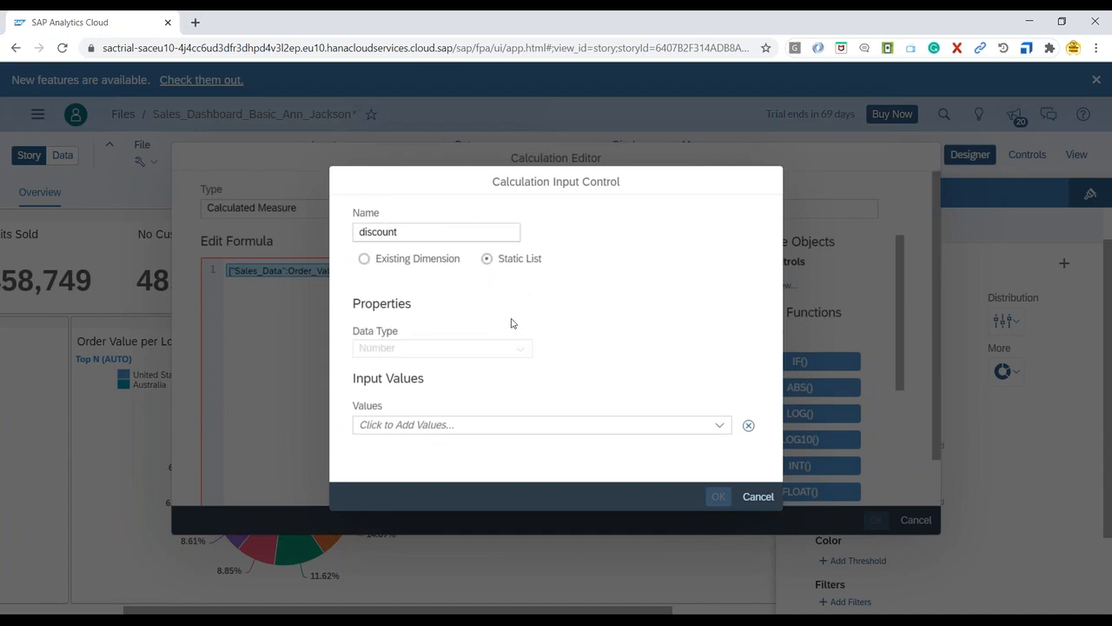
Step: Give the discount input control a value range from 0 to 50 with an increment of 1 and create it
left_click(719, 425)
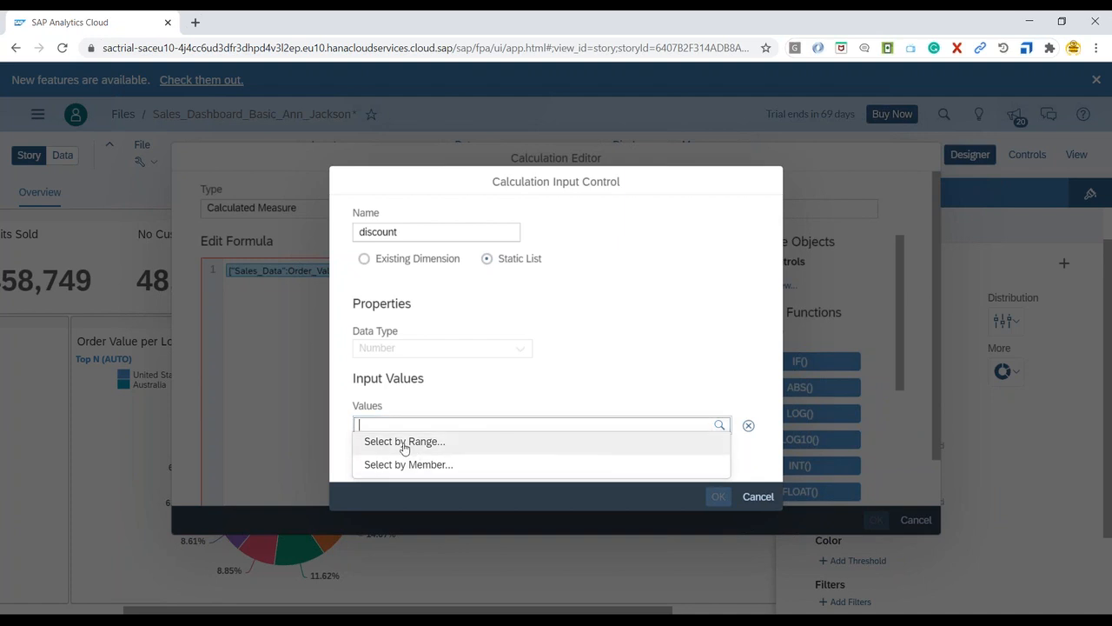
left_click(416, 443)
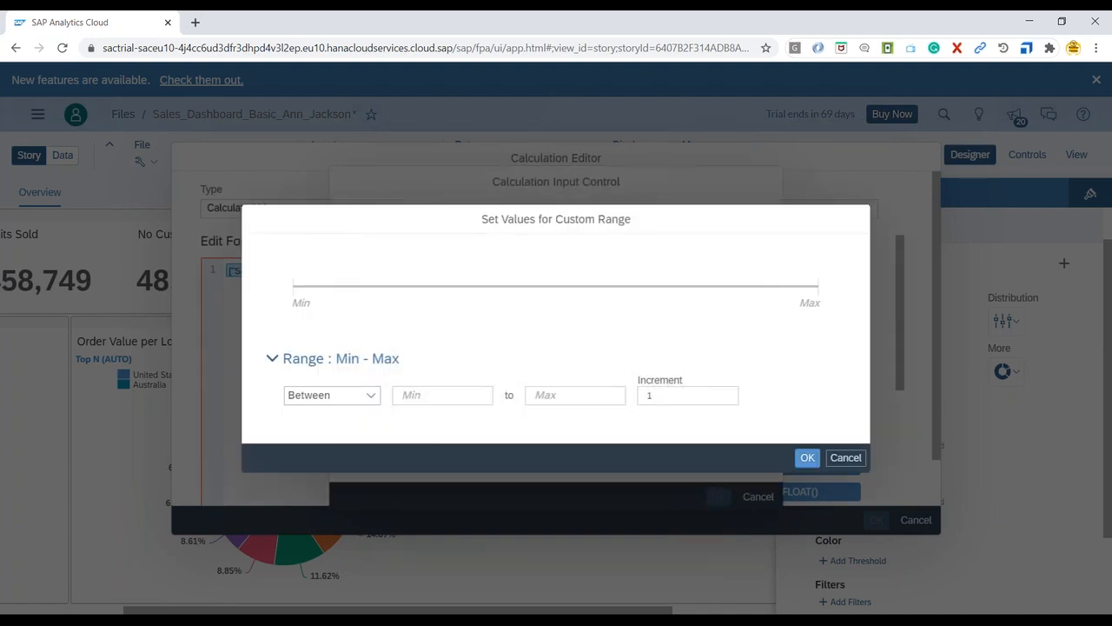
left_click(444, 389)
type("5")
key("BackSpace")
type("0")
key("Tab")
type("50")
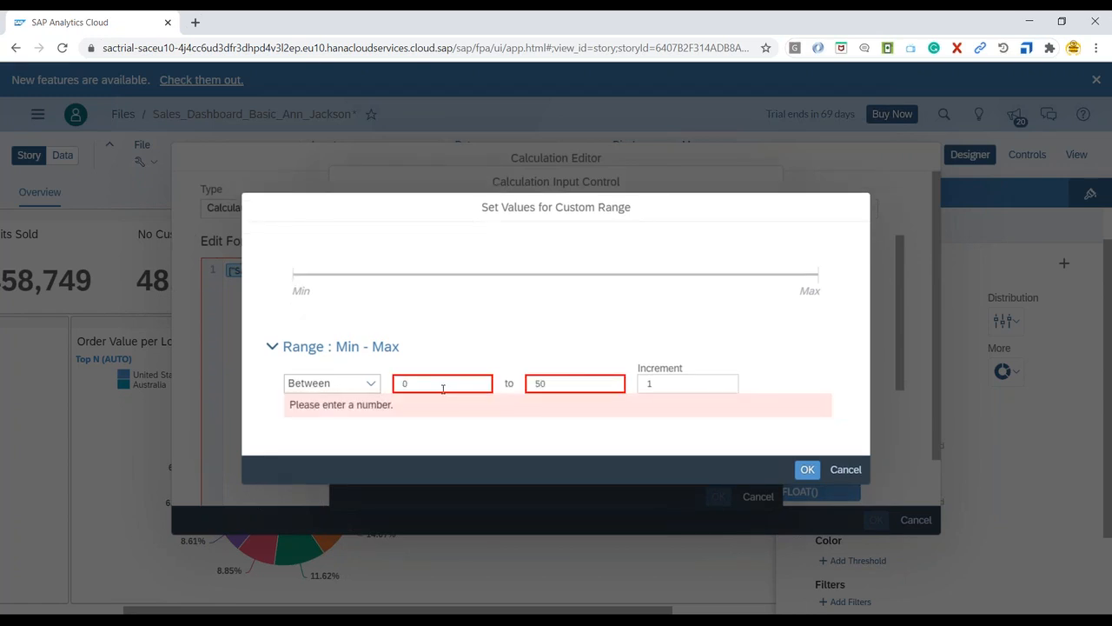
key("Tab")
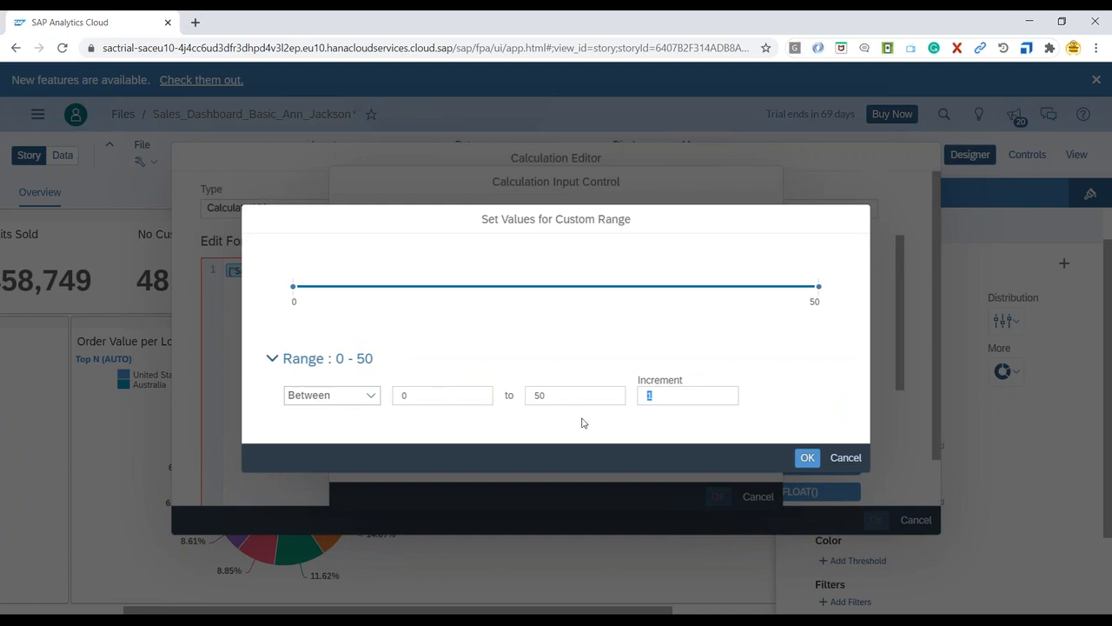
left_click(652, 396)
left_click(802, 458)
left_click(365, 233)
left_click(715, 497)
Step: Insert the discount input control after the minus sign inside the formula's parentheses
left_click(403, 270)
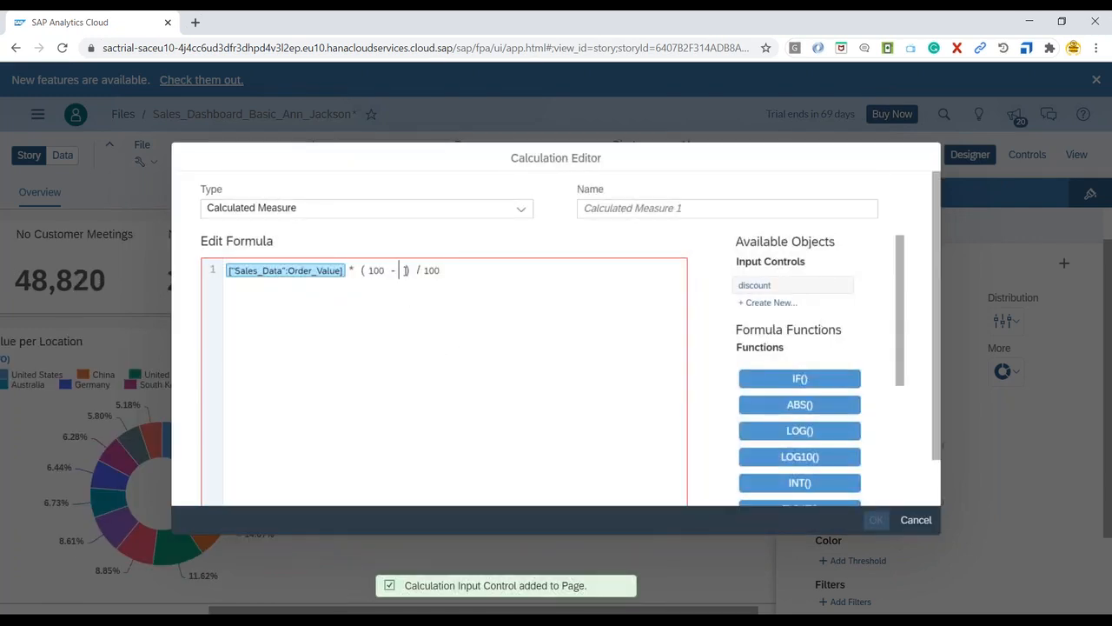
key("ctrl+space")
key("Down")
key("Down")
key("Down")
key("Down")
key("Down")
key("Down")
key("Down")
key("Down")
key("Down")
key("Down")
key("Down")
key("Down")
key("Down")
key("Down")
key("Down")
key("Down")
key("Down")
key("Down")
key("Down")
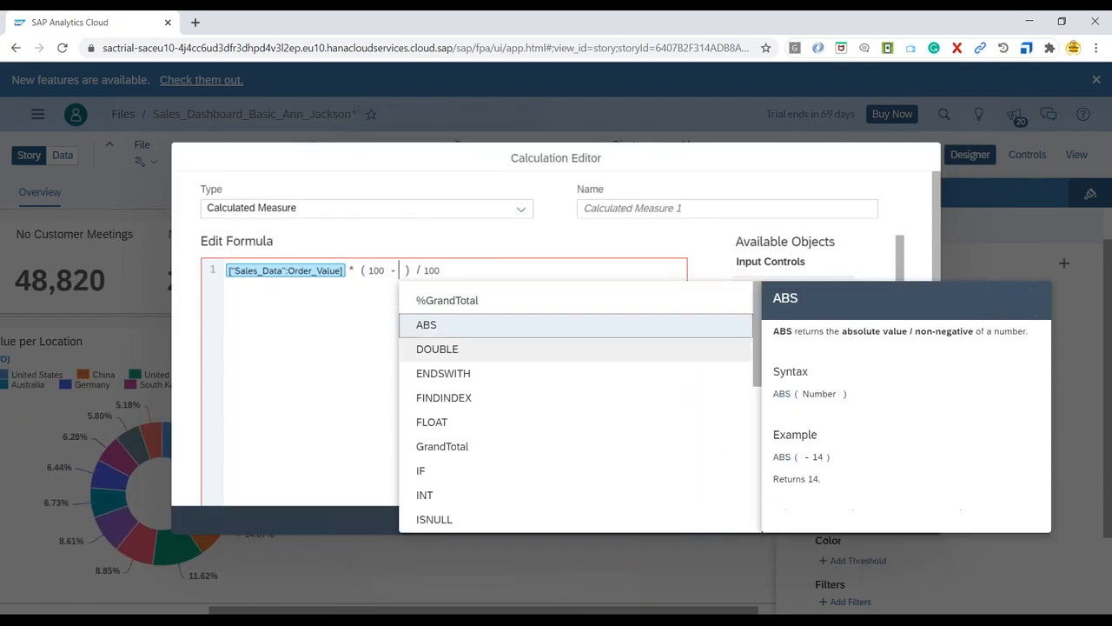
key("Down")
key("Down")
key("Down")
key("Down")
key("Down")
key("Down")
key("Down")
key("Down")
key("Down")
key("Down")
key("Down")
key("Down")
key("Down")
key("Down")
key("Down")
key("Down")
key("Down")
key("Down")
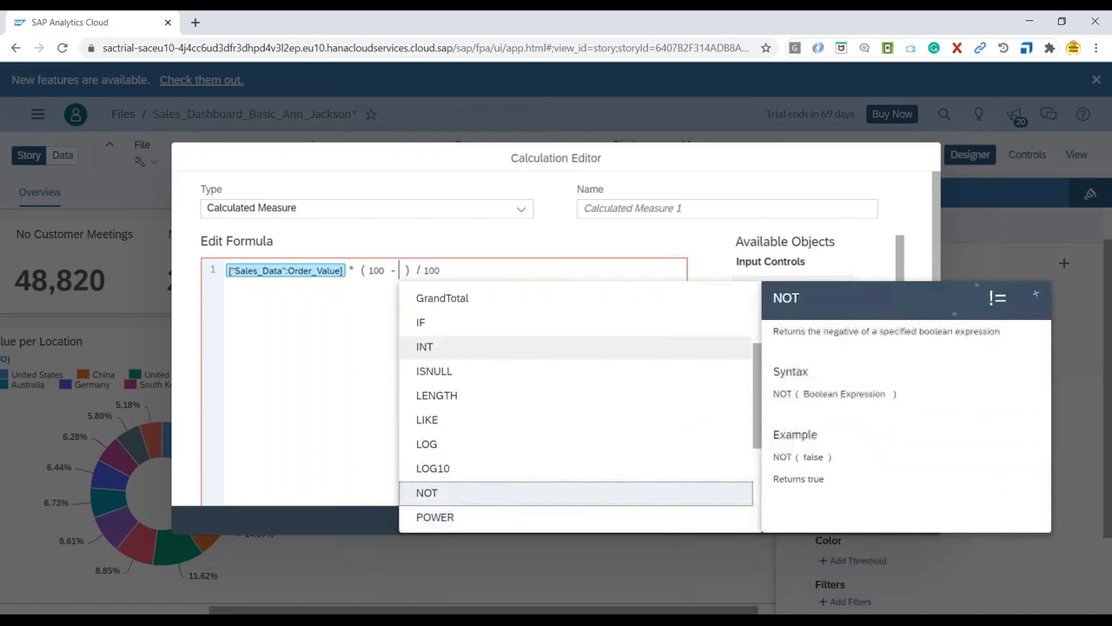
key("Down")
key("Down")
key("Down")
key("Down")
key("Down")
key("Down")
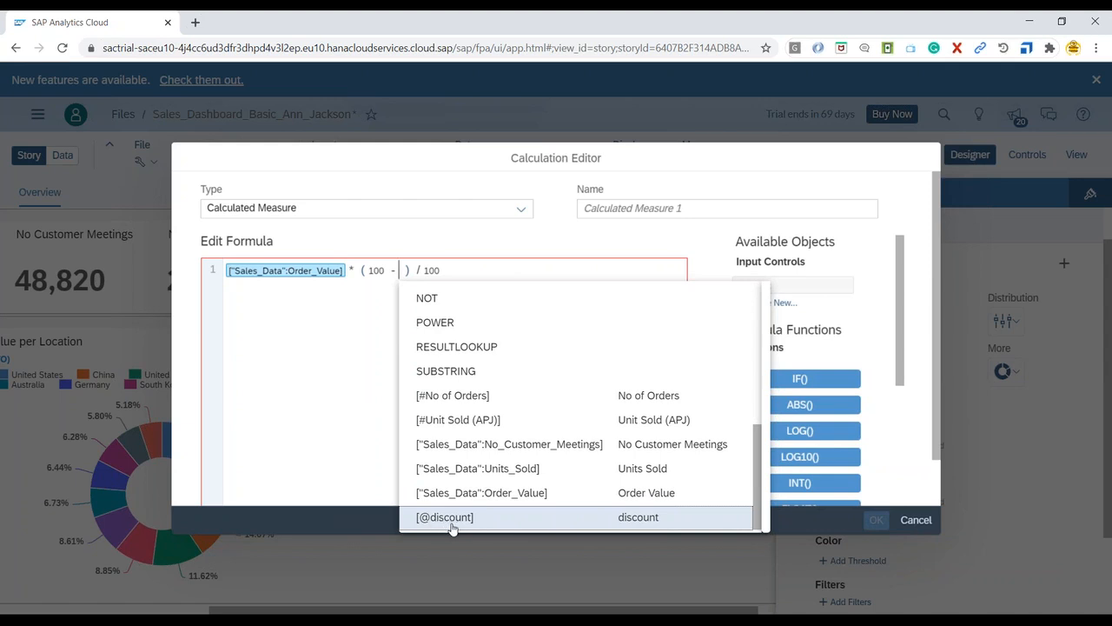
left_click(458, 517)
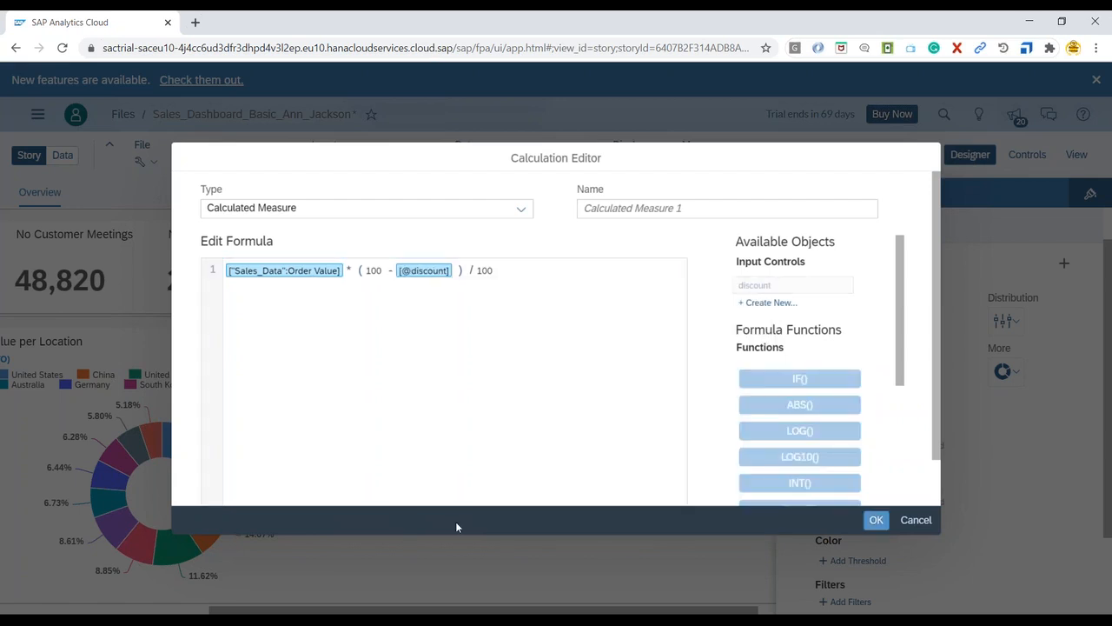
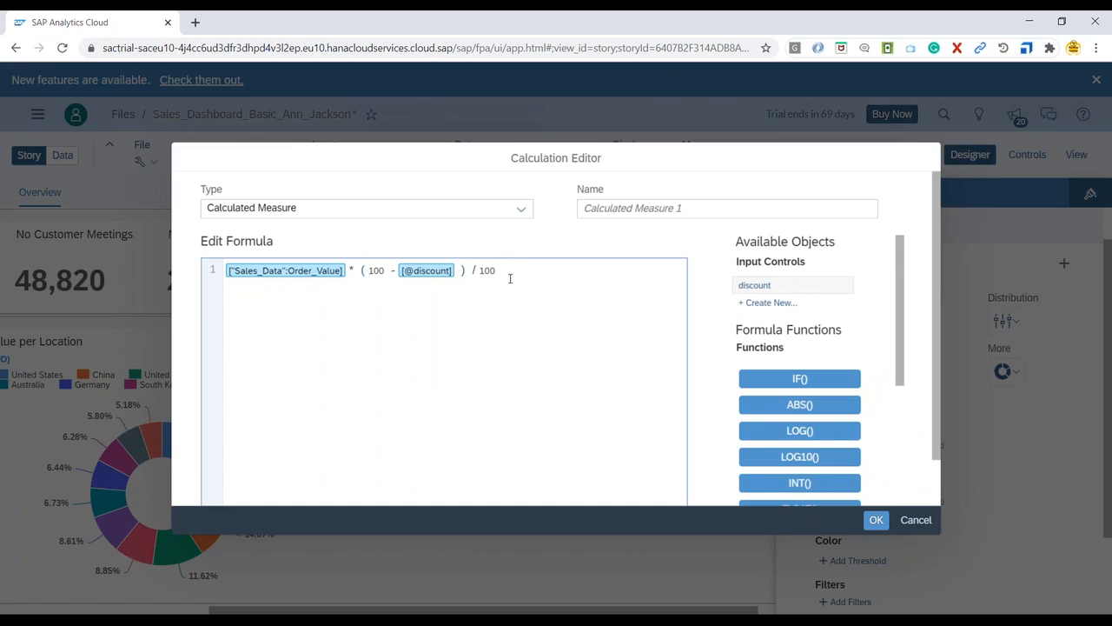
Step: Name the calculated measure Discounted Order Value and save the calculation to the new indicator
left_click(641, 206)
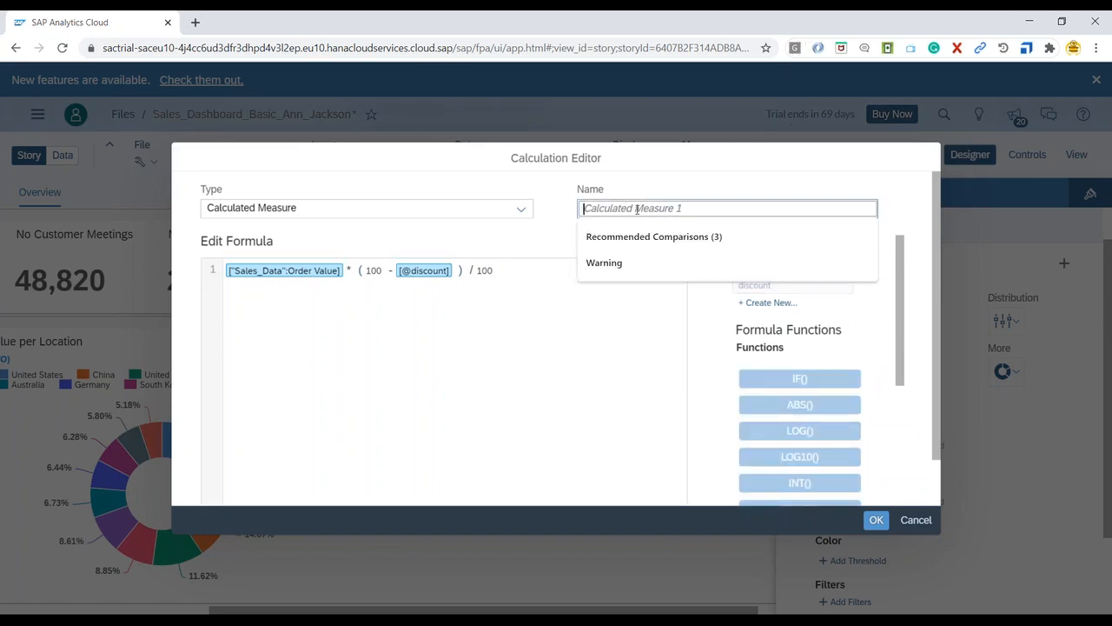
key("Escape")
type("Discounted")
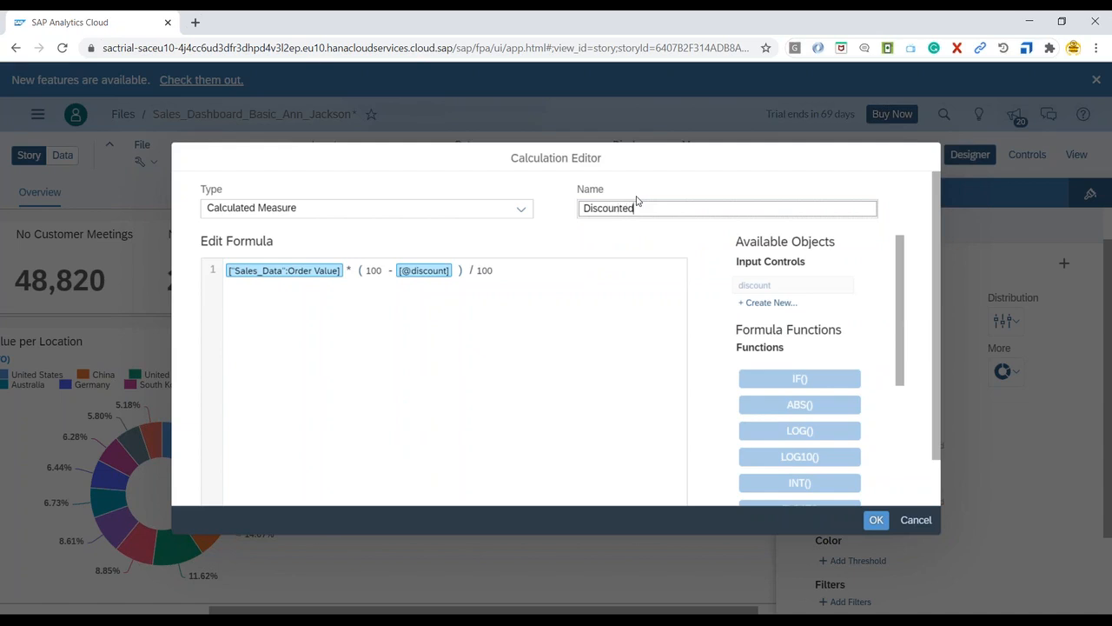
type(" Amount")
double_click(656, 209)
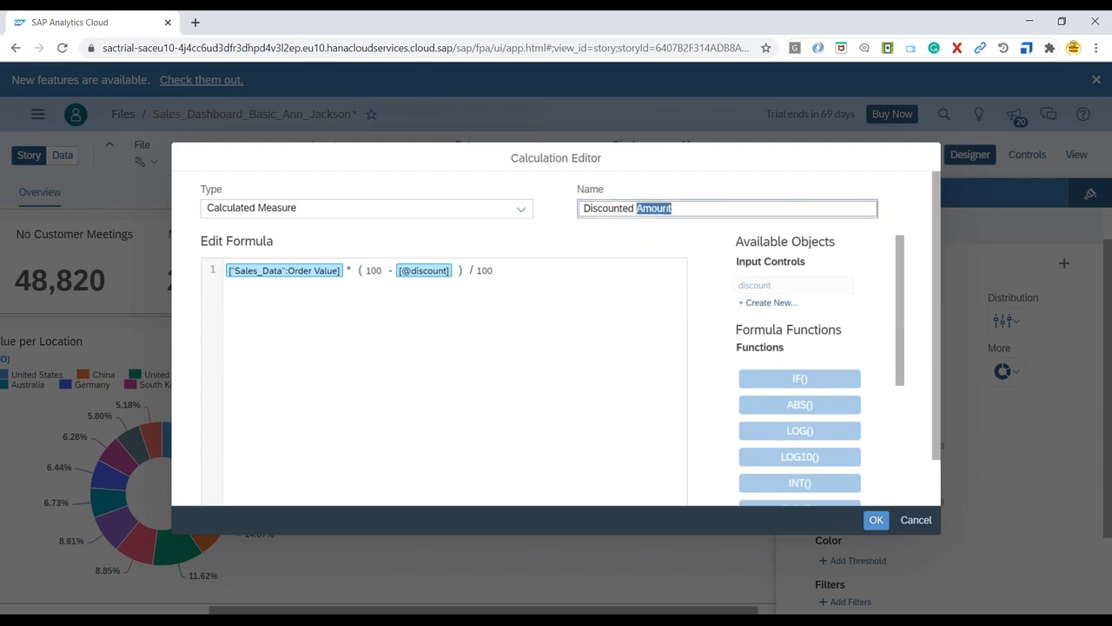
type("order Ba")
key("BackSpace")
key("BackSpace")
key("BackSpace")
key("BackSpace")
key("BackSpace")
key("BackSpace")
key("BackSpace")
key("BackSpace")
type("Crder Value")
left_click(880, 521)
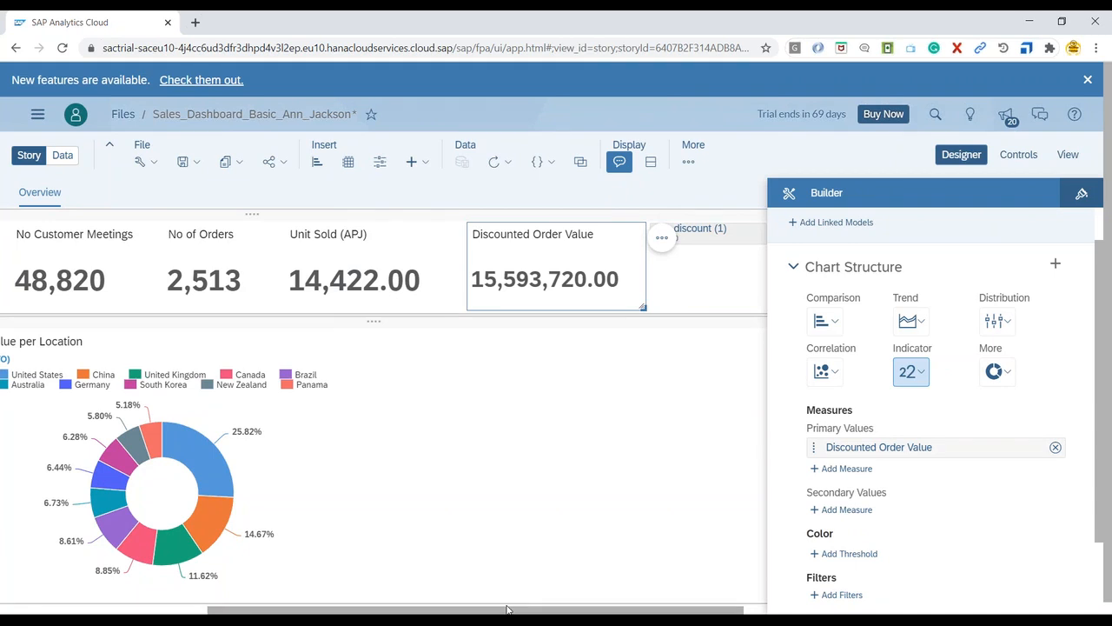
left_click(961, 154)
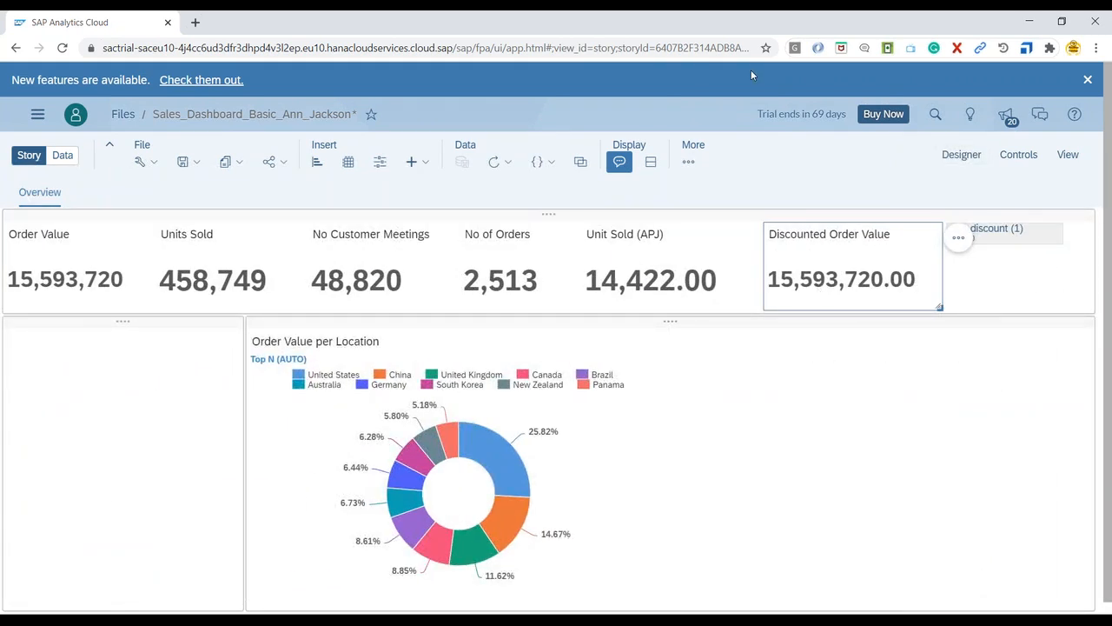
left_click(957, 239)
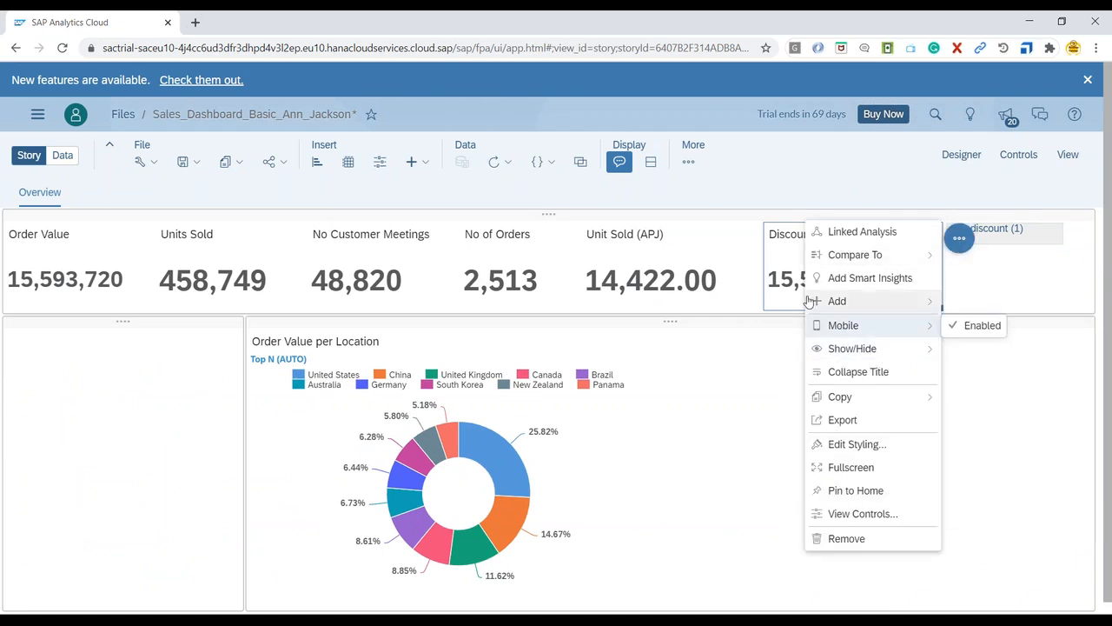
left_click(961, 154)
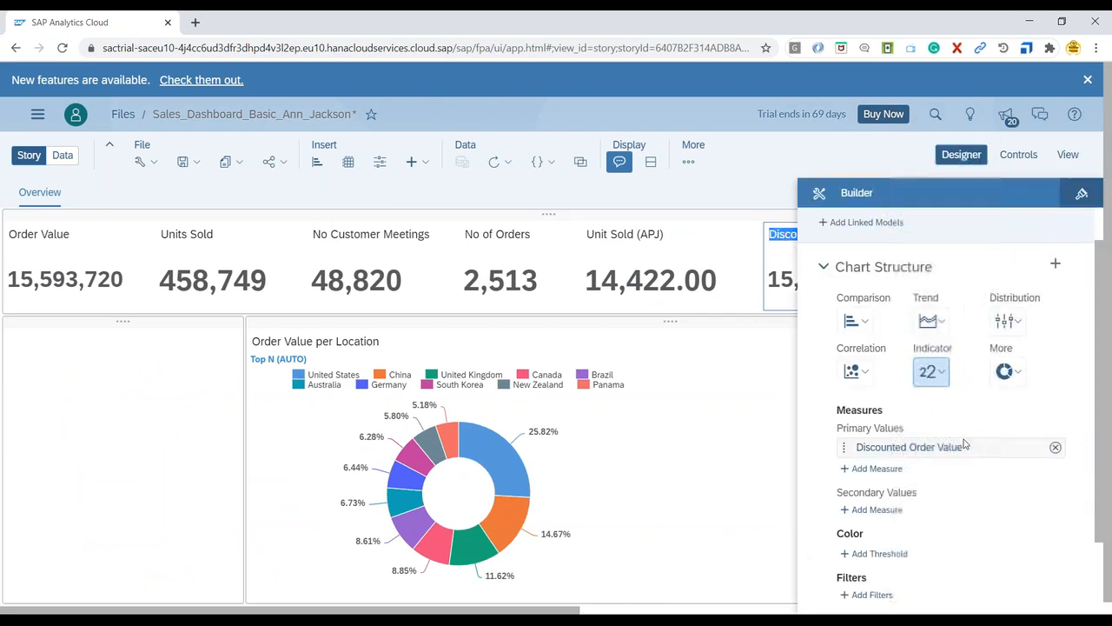
Step: Format the Discounted Order Value measure with a Millions scale and 0 decimal places
left_click(1036, 447)
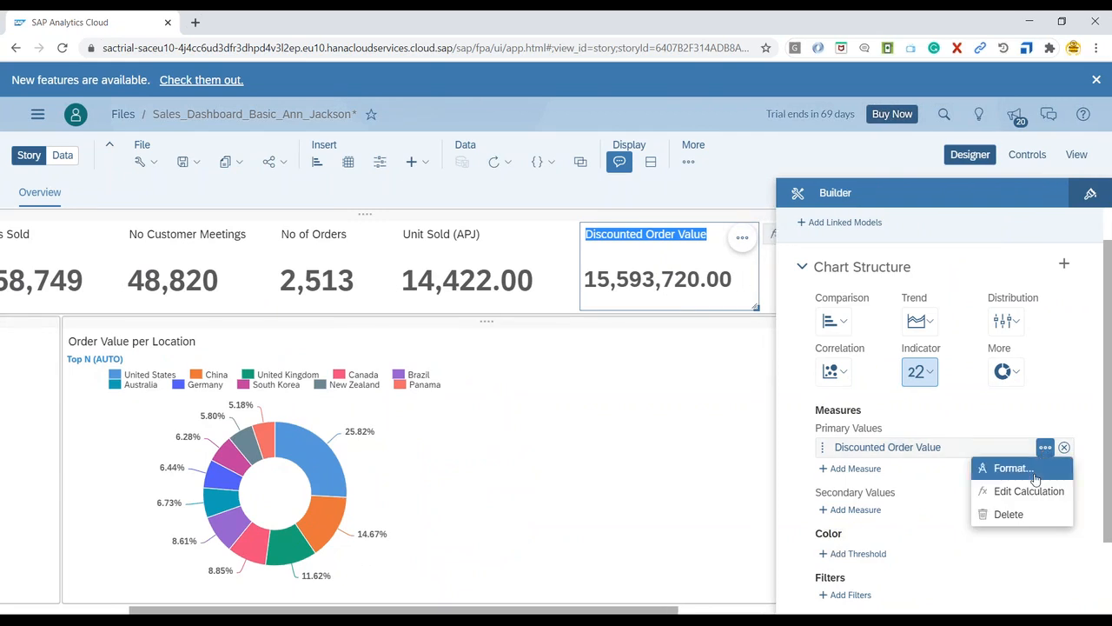
left_click(1013, 468)
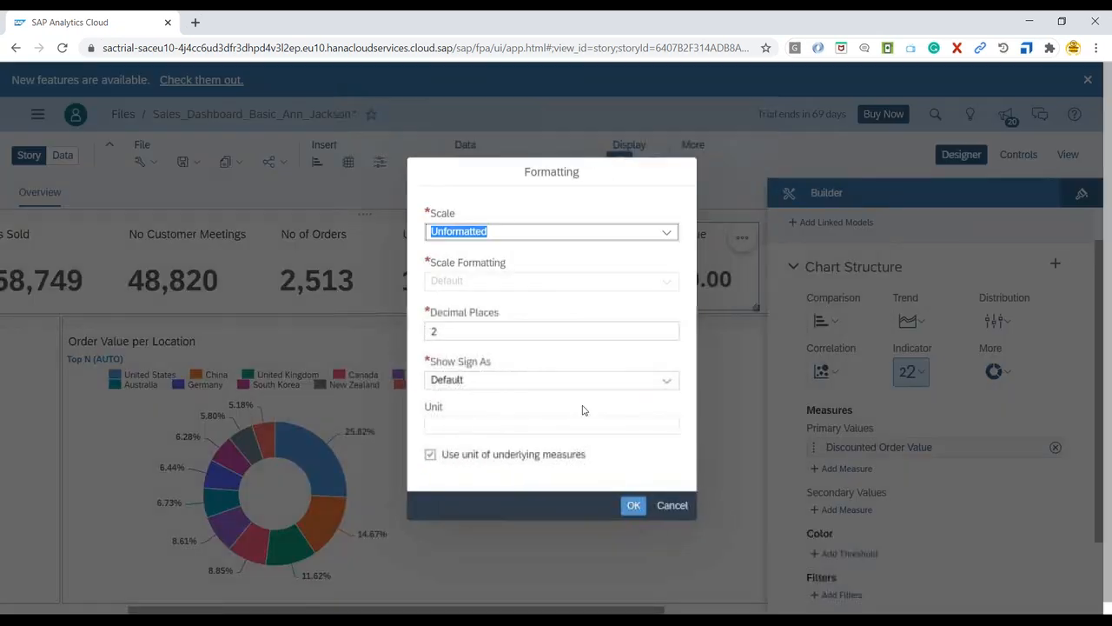
double_click(515, 329)
type("0")
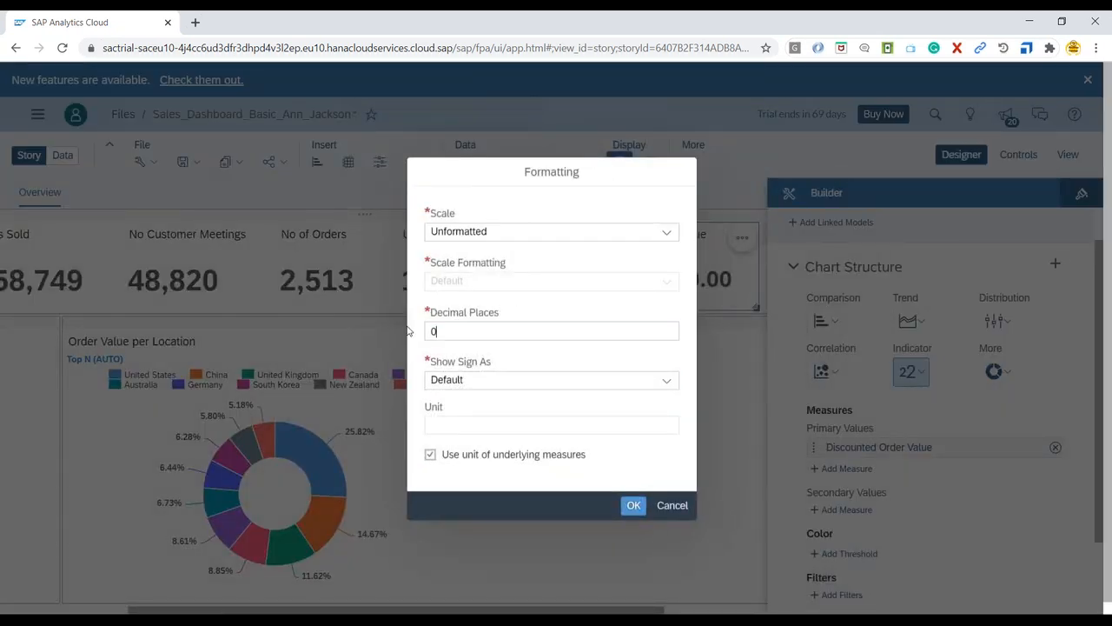
left_click(666, 231)
left_click(504, 322)
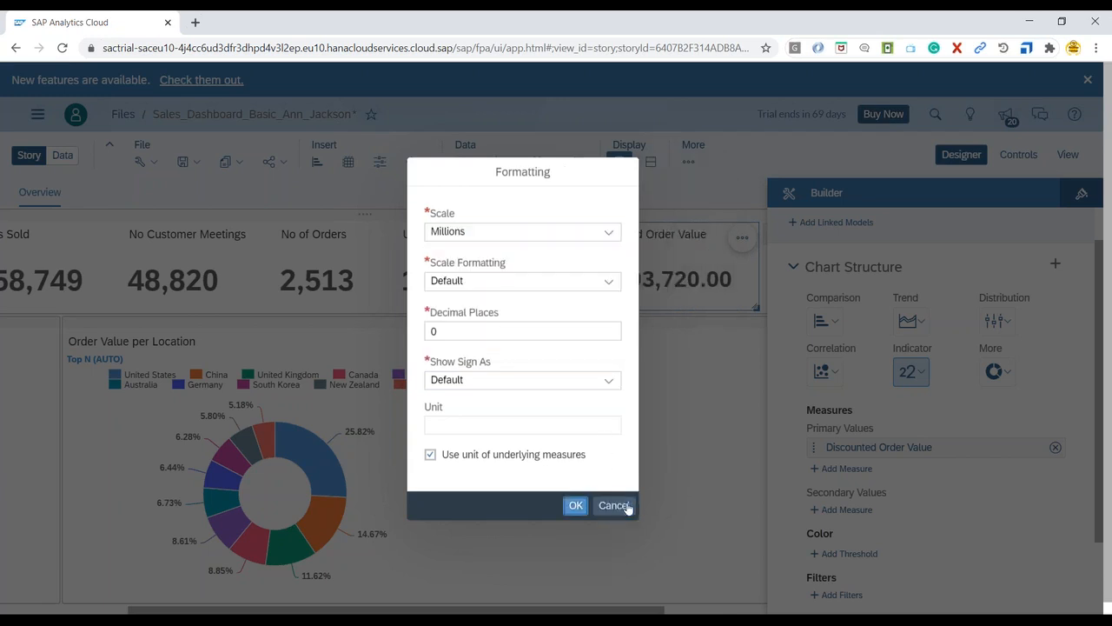
left_click(615, 505)
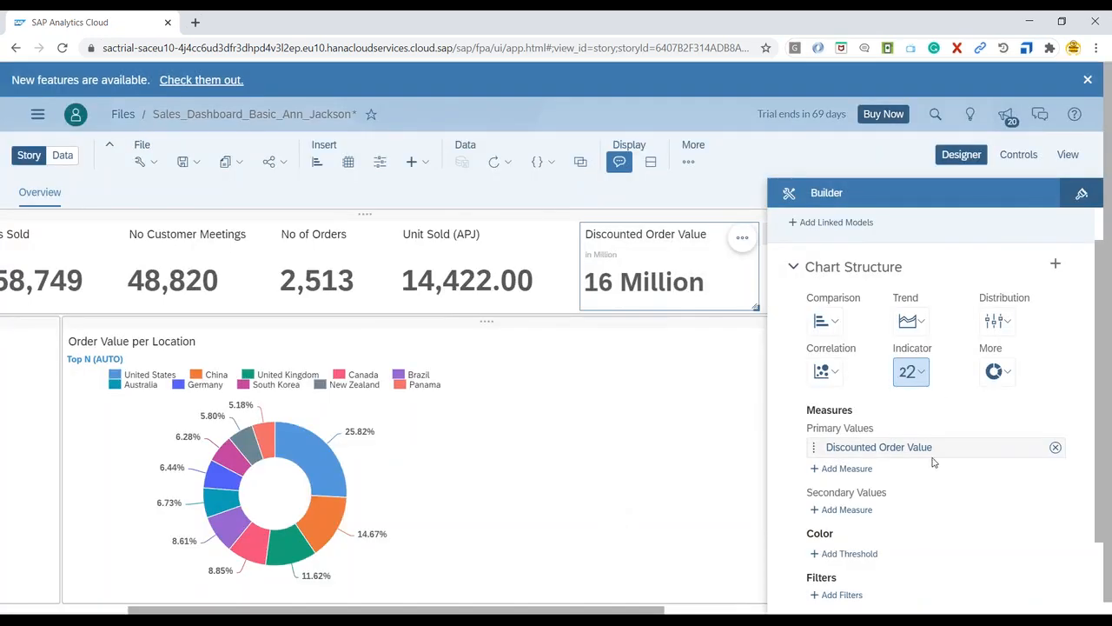
Step: Set the Discounted Order Value measure's scale to Unformatted and close the chart builder
left_click(1037, 448)
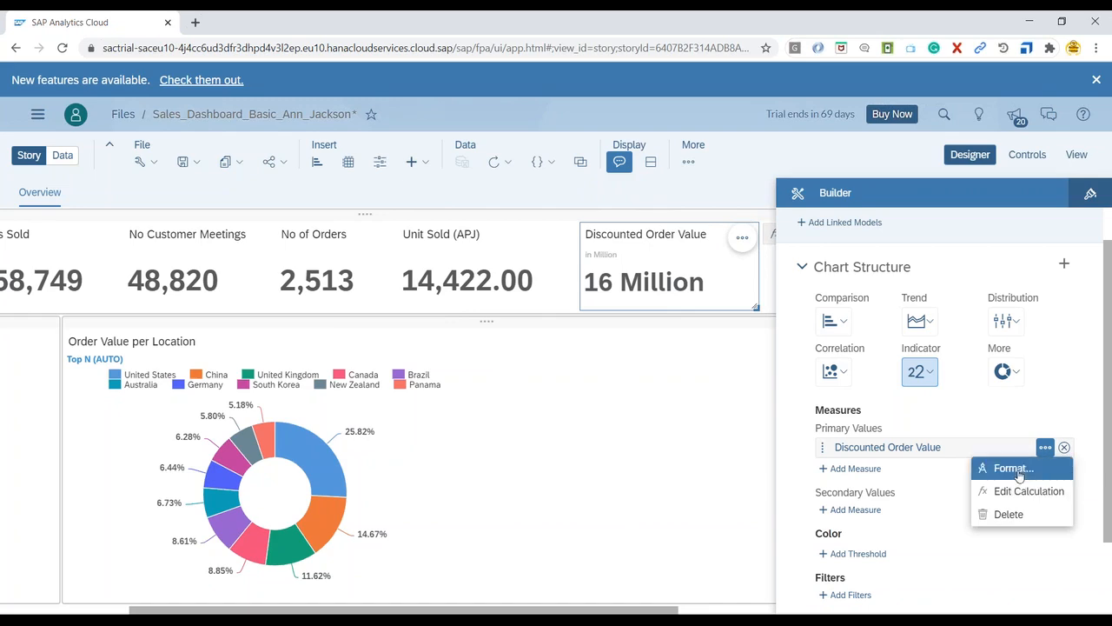
left_click(1015, 468)
left_click(498, 231)
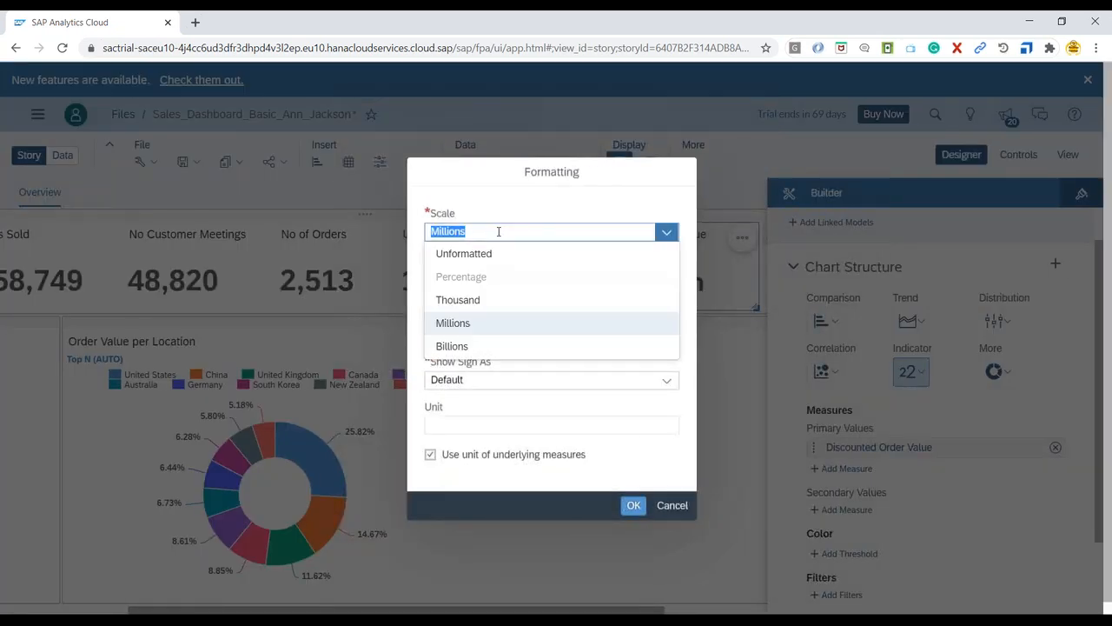
left_click(464, 253)
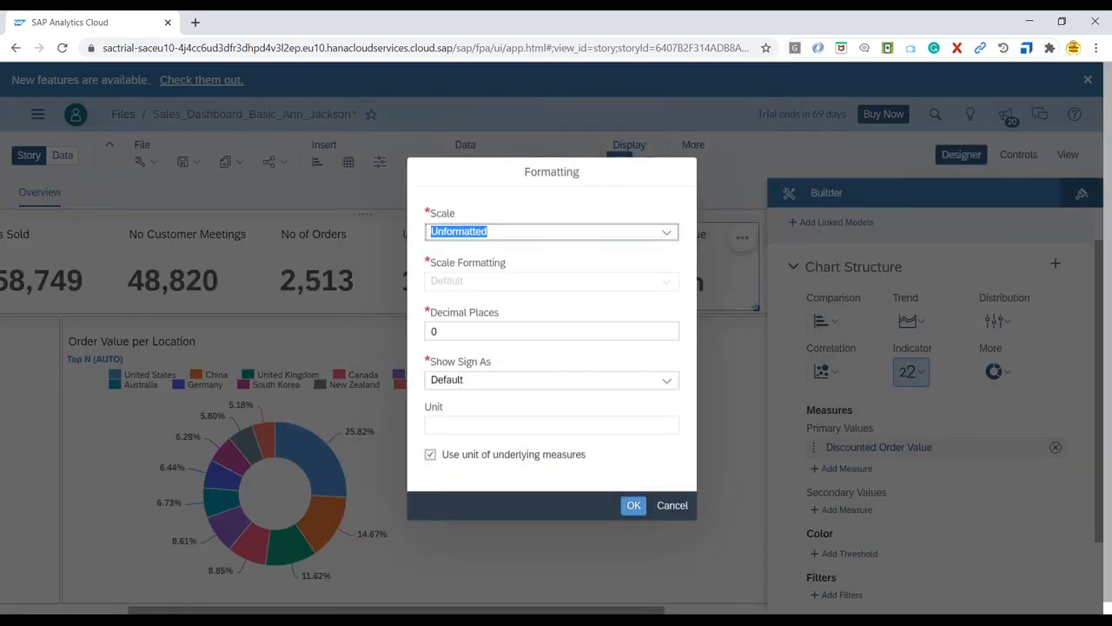
left_click(634, 504)
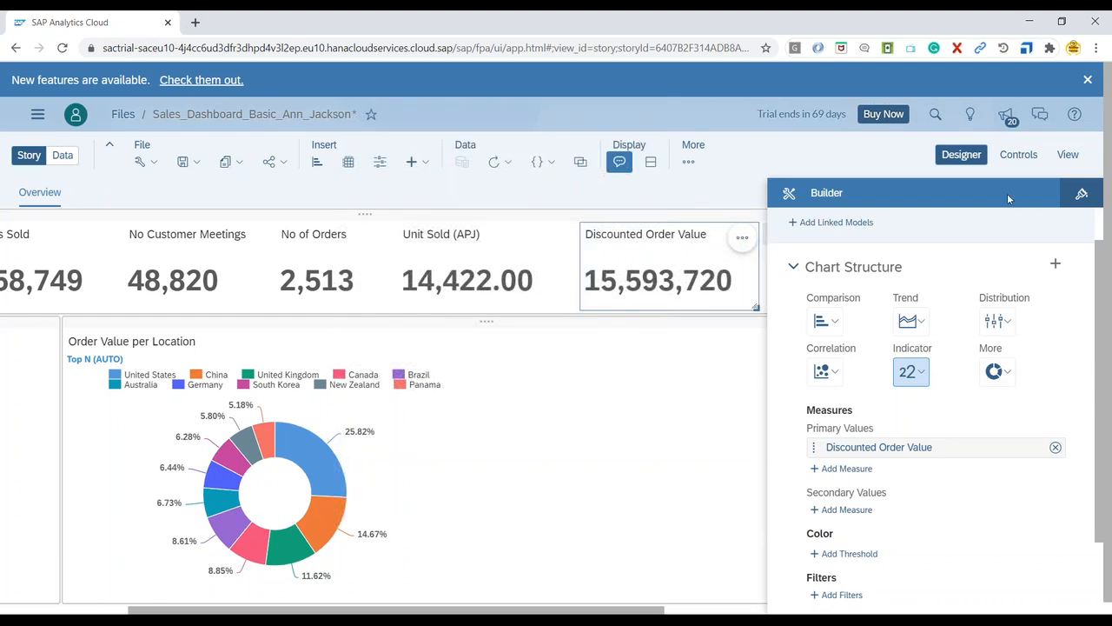
left_click(961, 154)
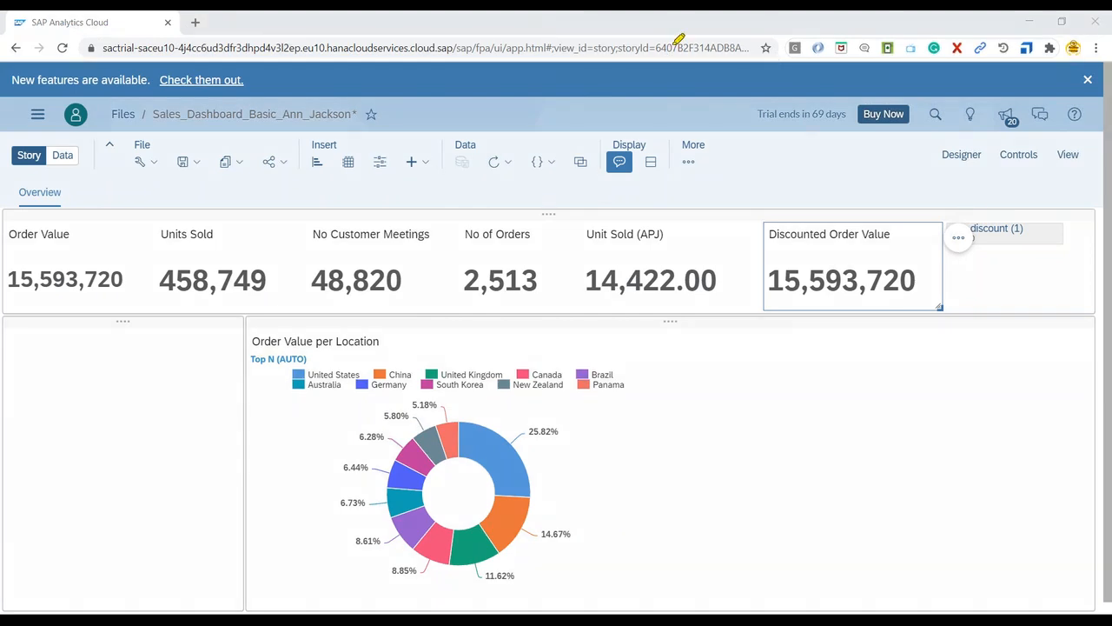
mouse_move(772, 272)
left_mouse_down()
mouse_move(892, 270)
mouse_move(819, 288)
mouse_move(803, 279)
left_mouse_up()
mouse_move(6, 276)
left_mouse_down()
mouse_move(31, 280)
mouse_move(17, 288)
mouse_move(147, 279)
mouse_move(124, 282)
left_mouse_up()
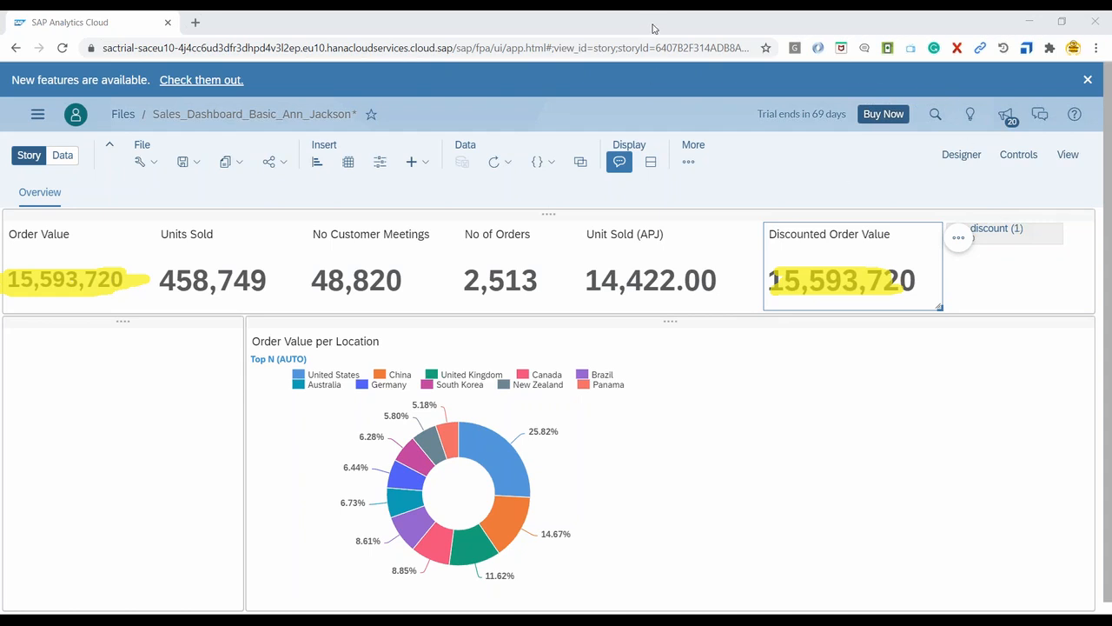
mouse_move(1018, 207)
left_mouse_down()
mouse_move(950, 219)
mouse_move(1023, 265)
mouse_move(1043, 231)
mouse_move(1018, 202)
left_mouse_up()
mouse_move(997, 316)
left_mouse_down()
mouse_move(999, 269)
mouse_move(988, 287)
mouse_move(1009, 283)
left_mouse_up()
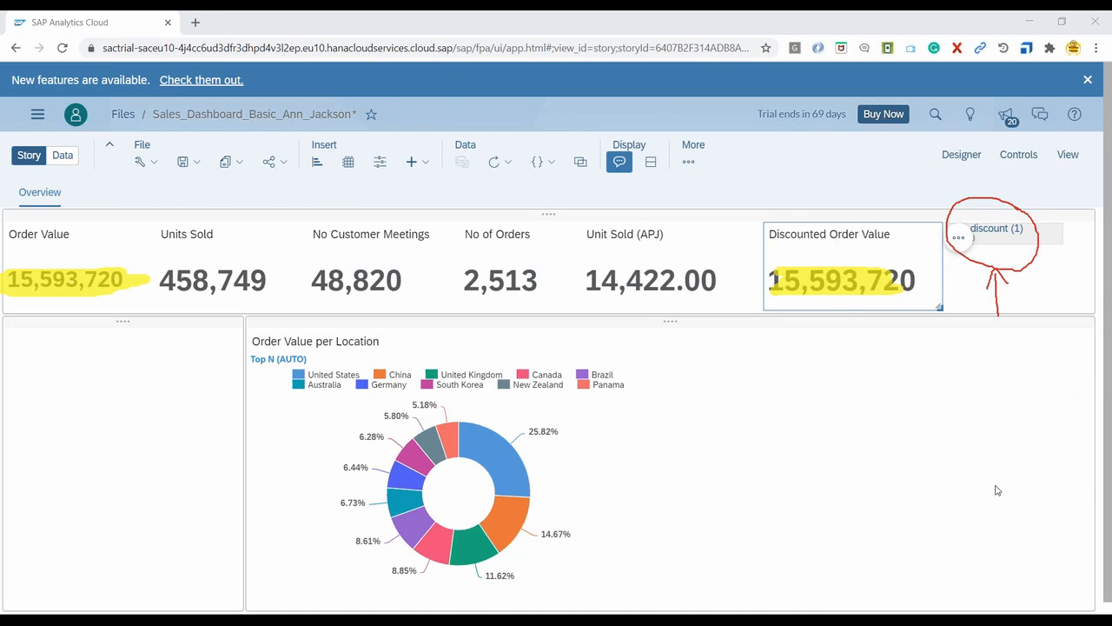
left_click(1015, 460)
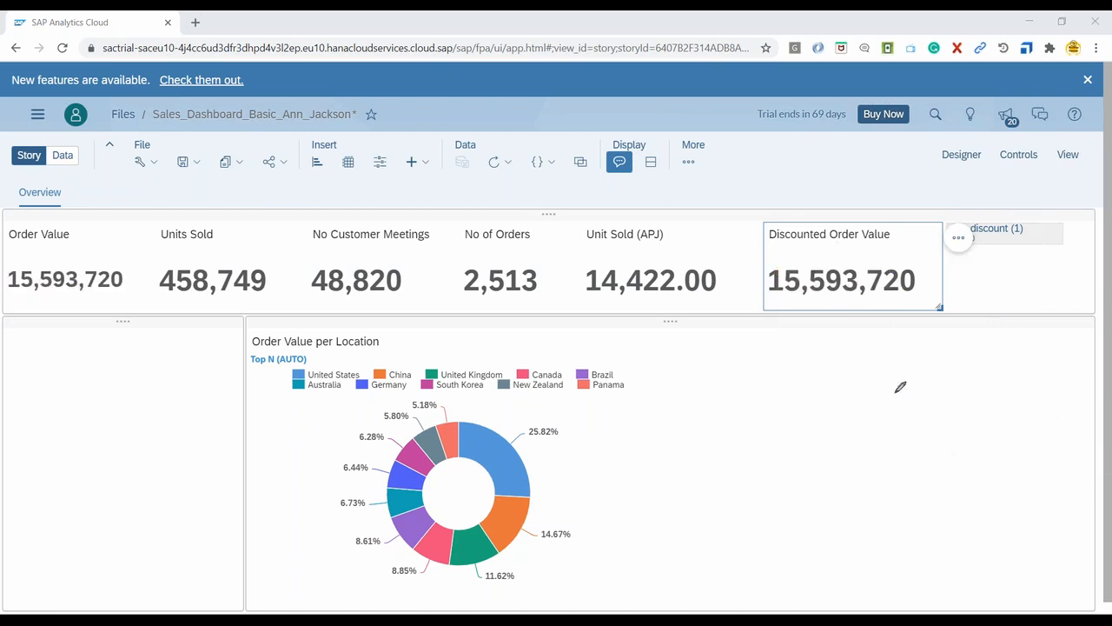
Step: Move the discount input control into the empty lane beside the Order Value per Location chart and enlarge it to show its slider
left_click(1012, 239)
left_click(991, 239)
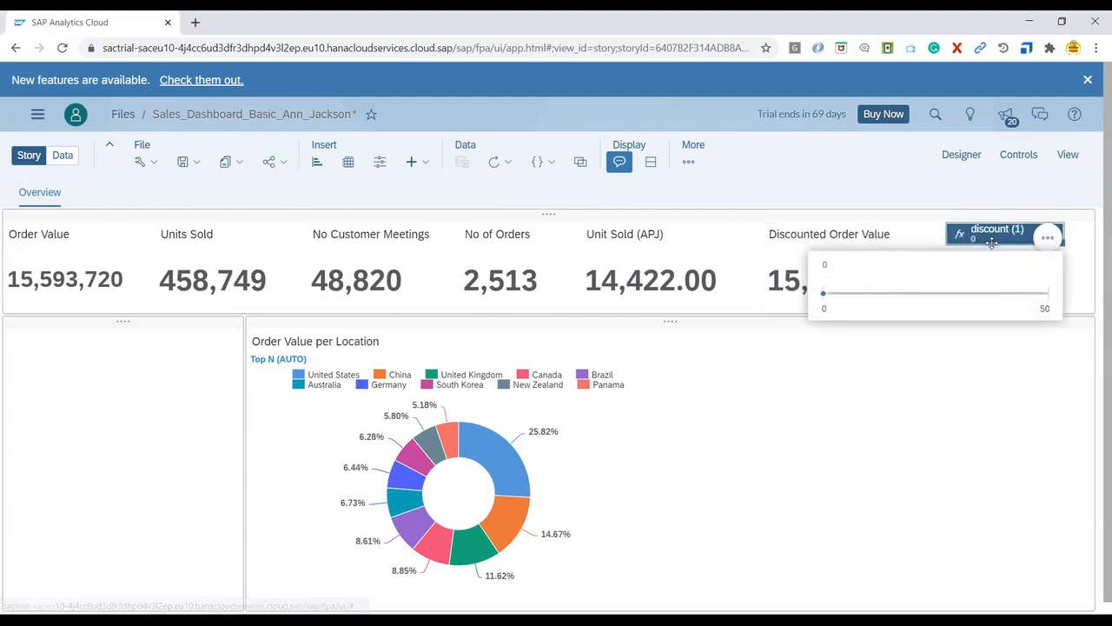
left_click_drag(996, 240, 81, 402)
left_click_drag(117, 349, 241, 441)
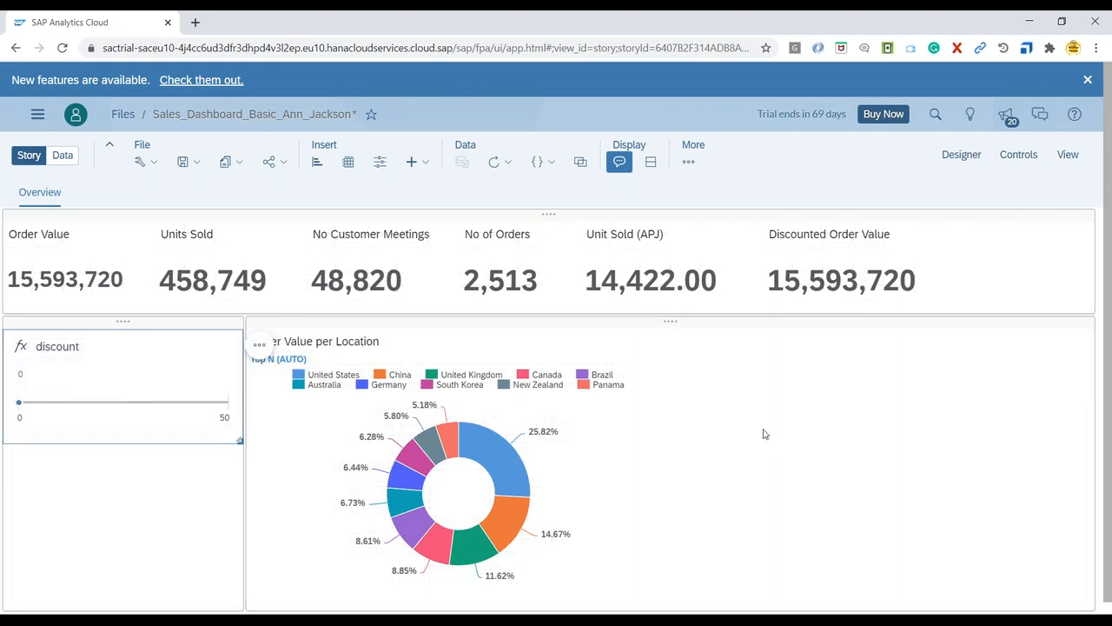
Step: Open the Windows Calculator, divide 151593720 by 2, and move it clear of the Discounted Order Value indicator
mouse_move(20, 405)
key("super")
type("calc")
key("Return")
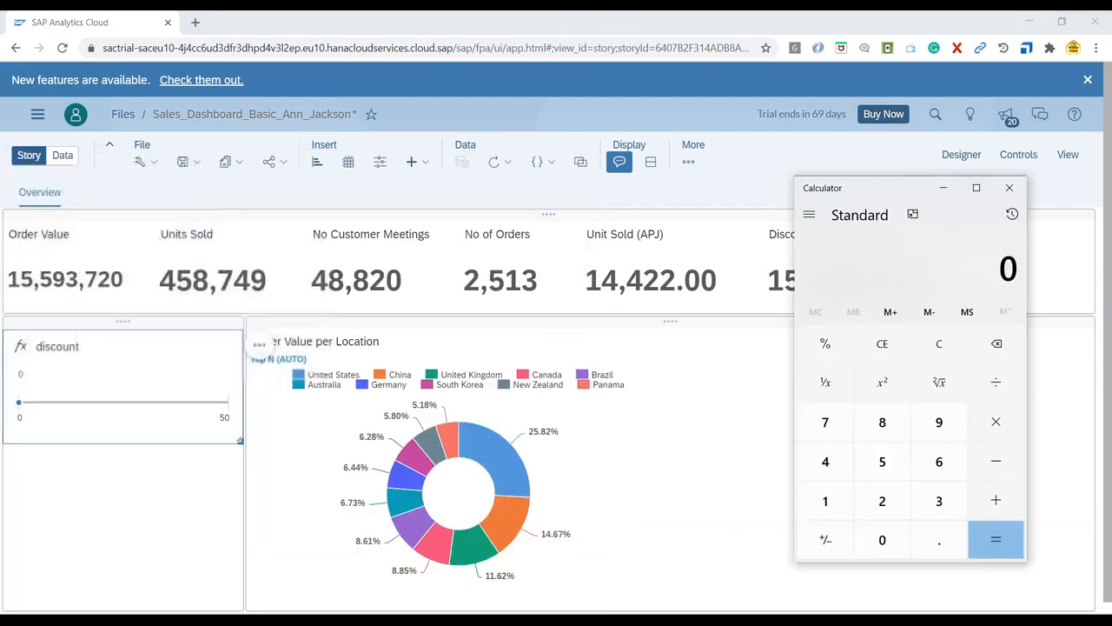
type("151,593,720")
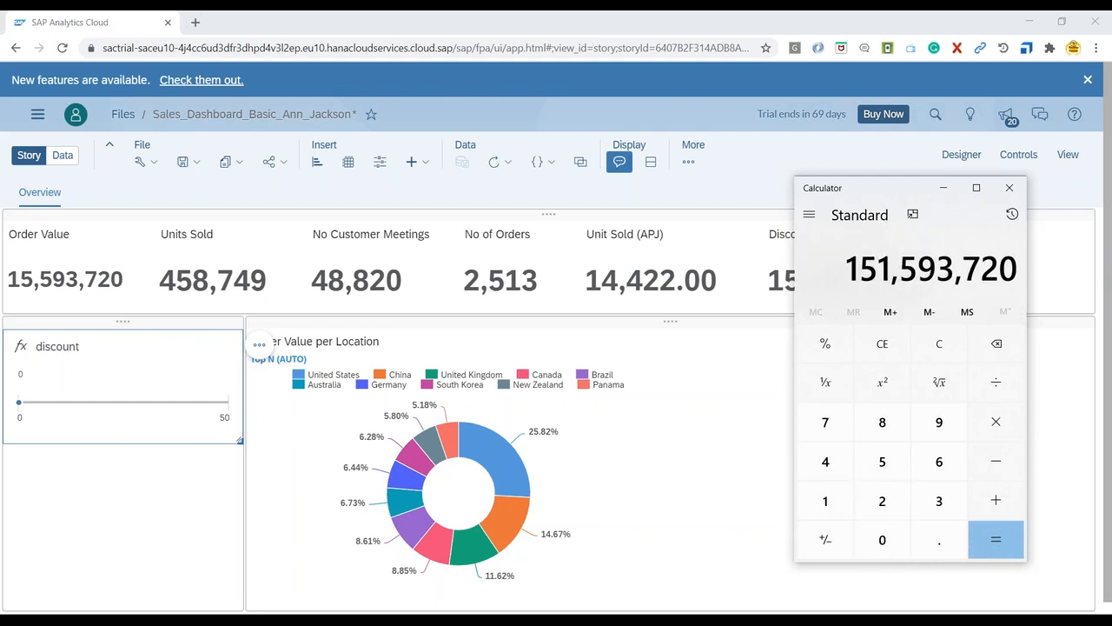
key("slash")
type("20 ÷")
key("Return")
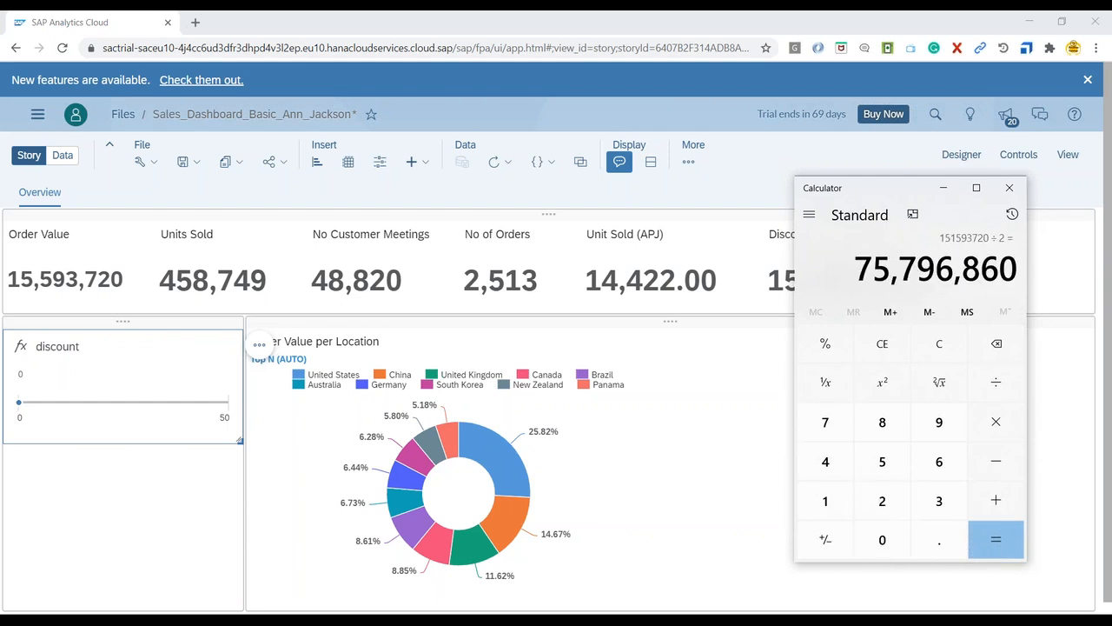
left_click_drag(892, 190, 793, 340)
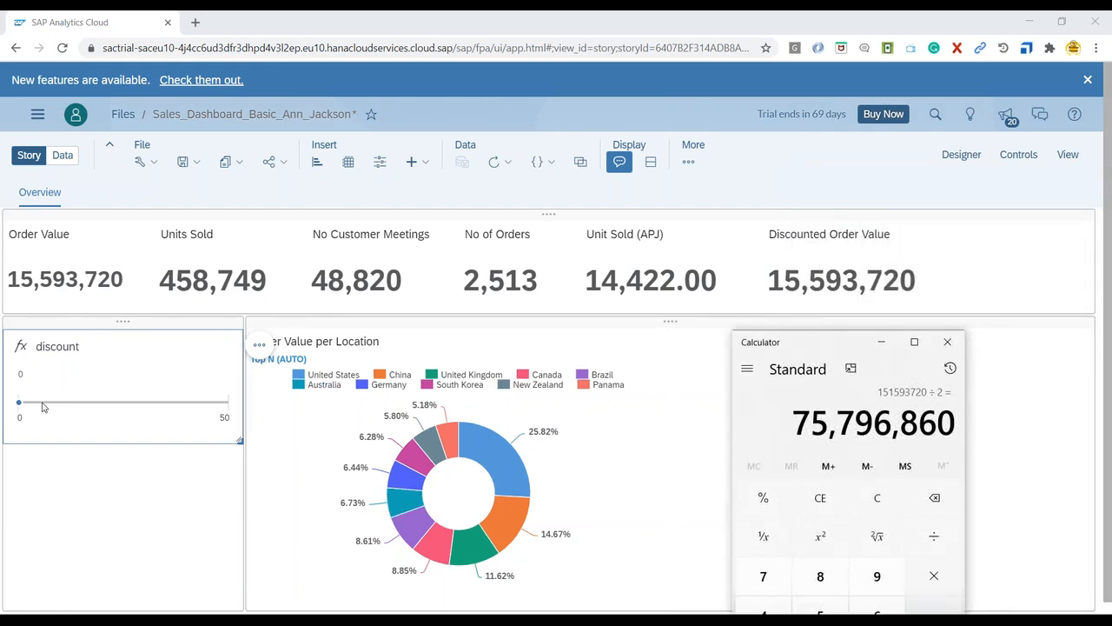
Step: Set the discount to 50, compare the Discounted Order Value with the Calculator result, and close the Calculator
left_click_drag(18, 402, 254, 405)
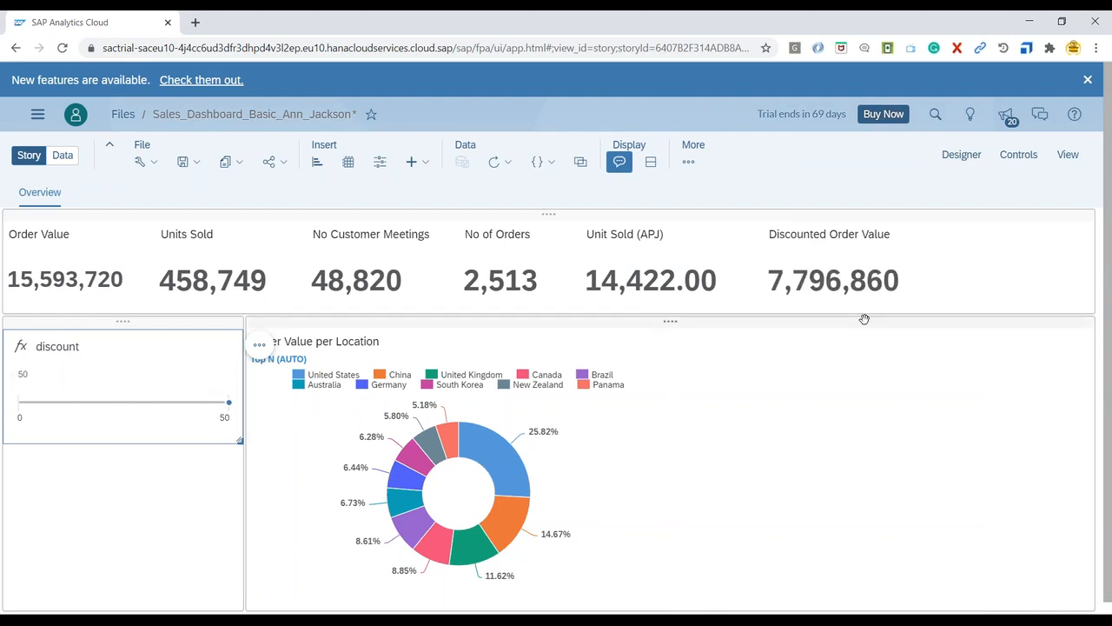
key("alt+Tab")
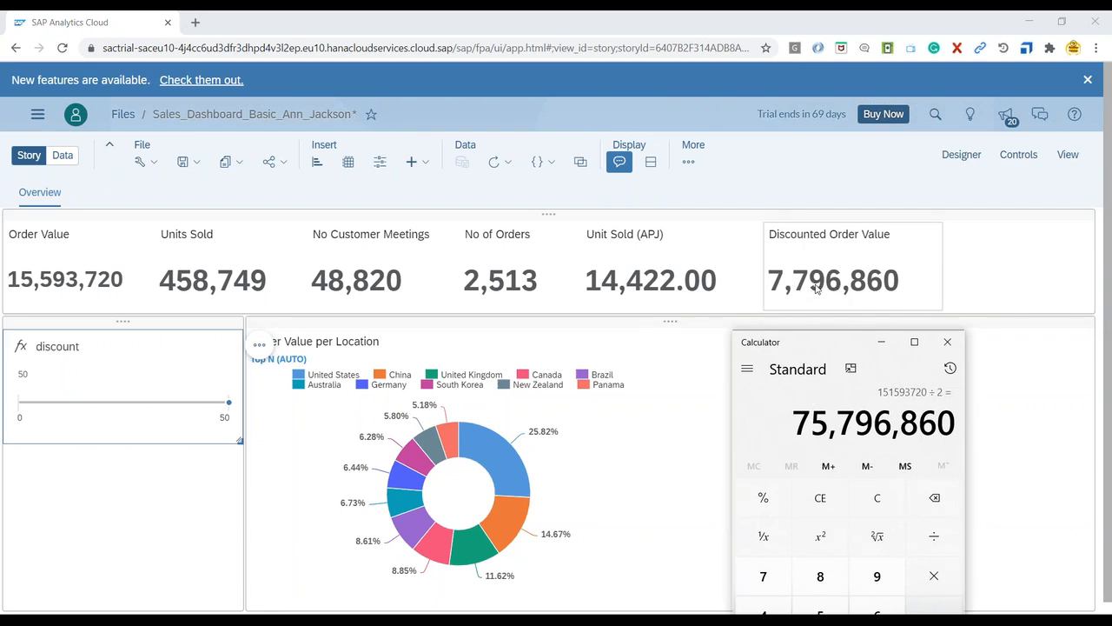
left_click(947, 342)
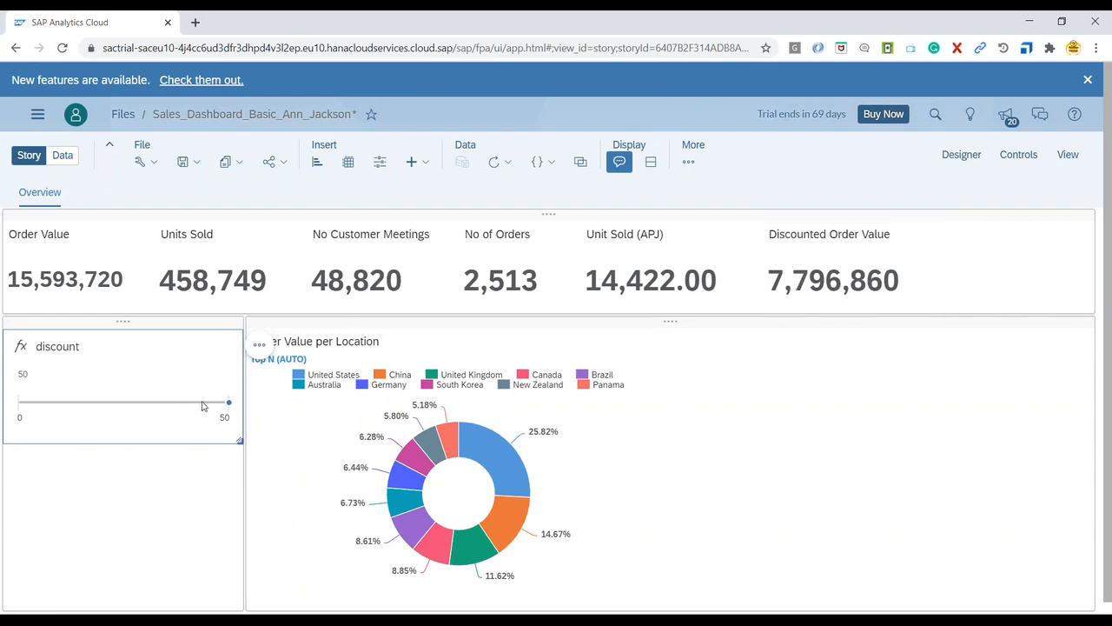
Step: Try discounts of 25 and 10 on the slider, and enter 25 as the discount value
left_click_drag(228, 403, 125, 409)
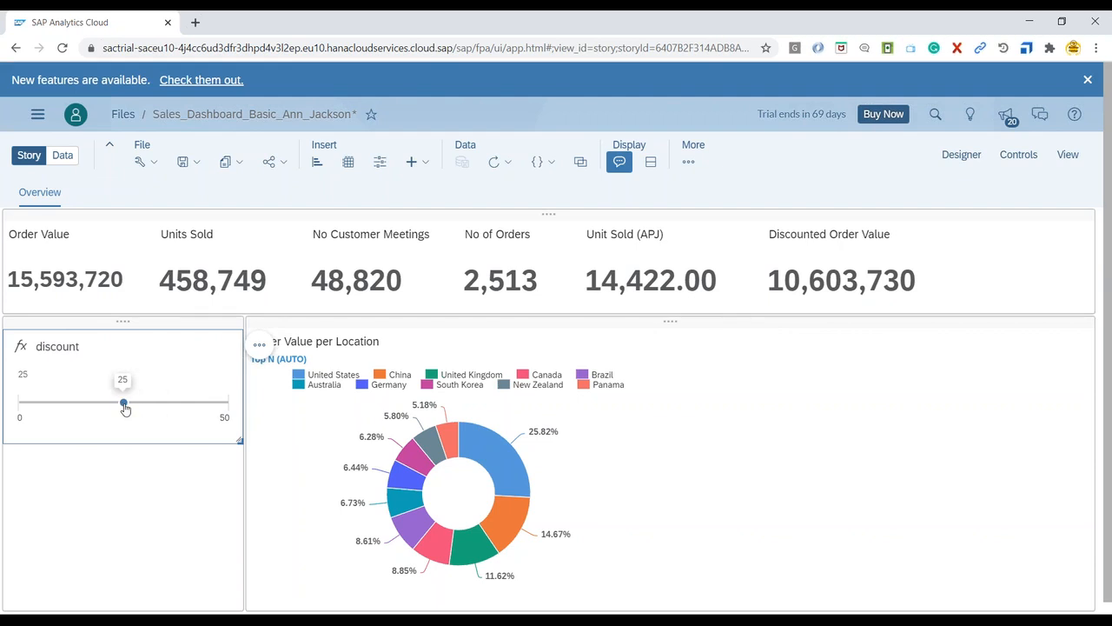
left_click_drag(124, 408, 64, 408)
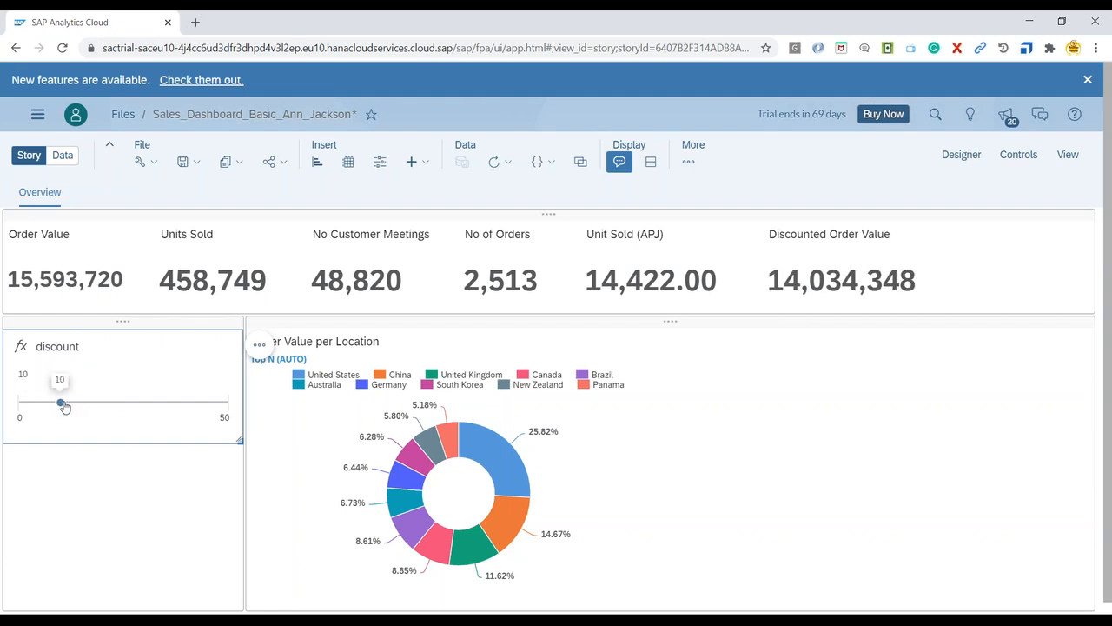
left_click(20, 376)
type("25")
key("Return")
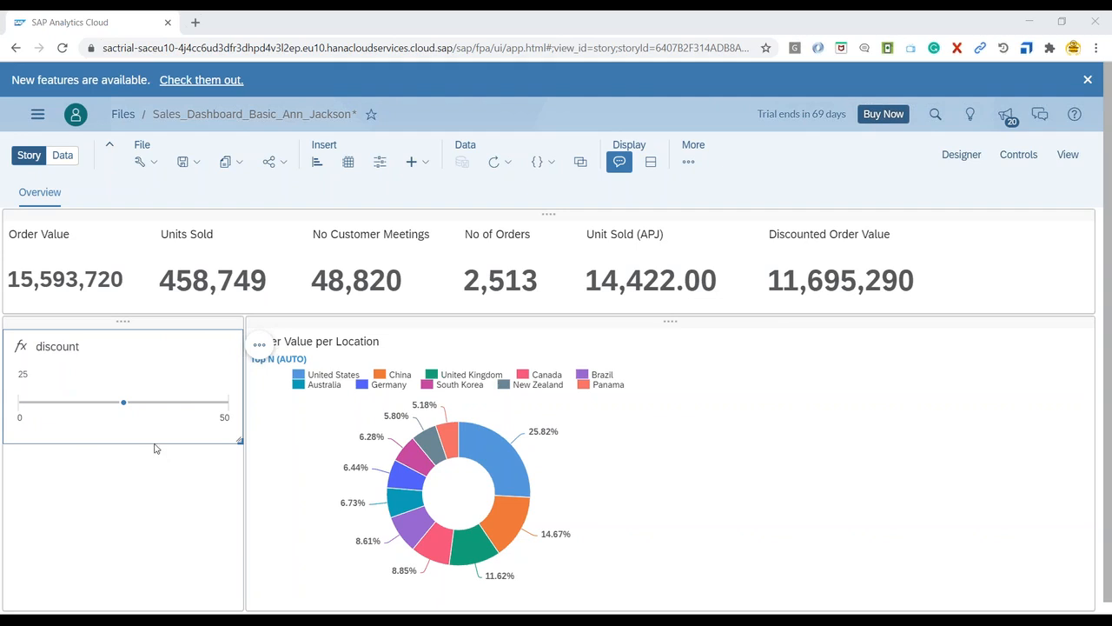
mouse_move(154, 442)
left_mouse_down()
mouse_move(164, 564)
mouse_move(139, 517)
mouse_move(151, 447)
left_mouse_up()
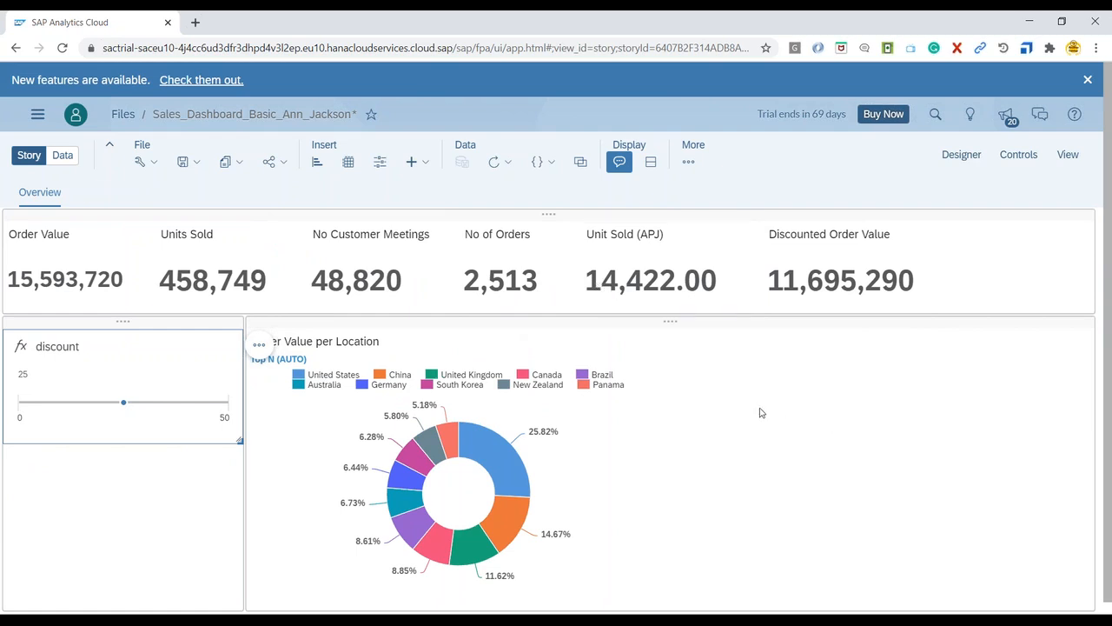
Step: Add a page filter input control below the discount control, leaving its dimension or measure unselected
mouse_move(617, 182)
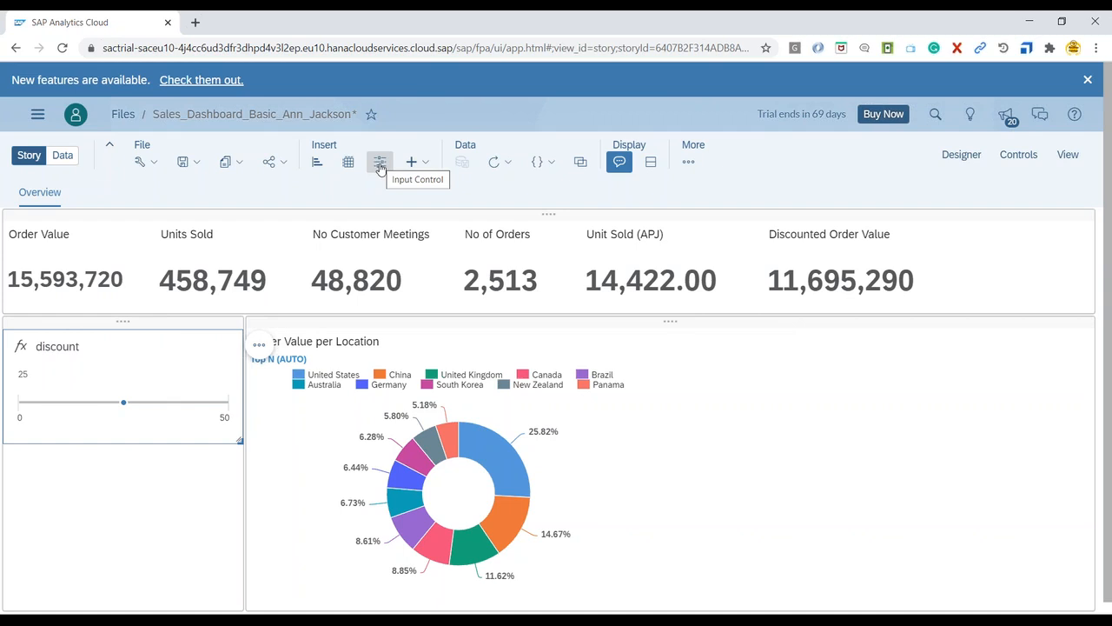
left_click(159, 322)
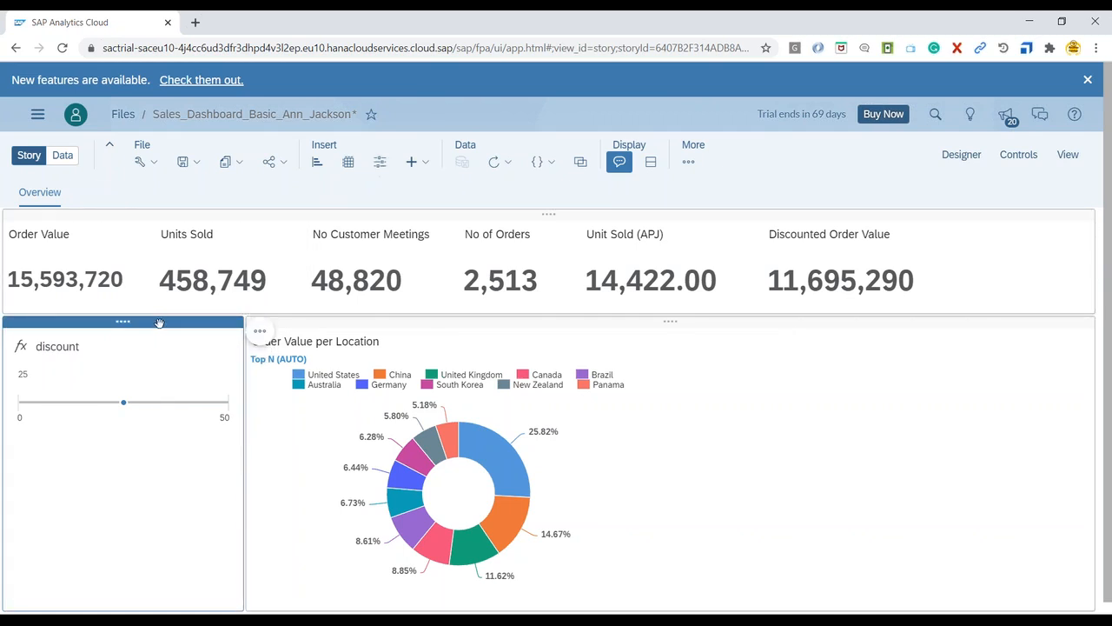
left_click(379, 165)
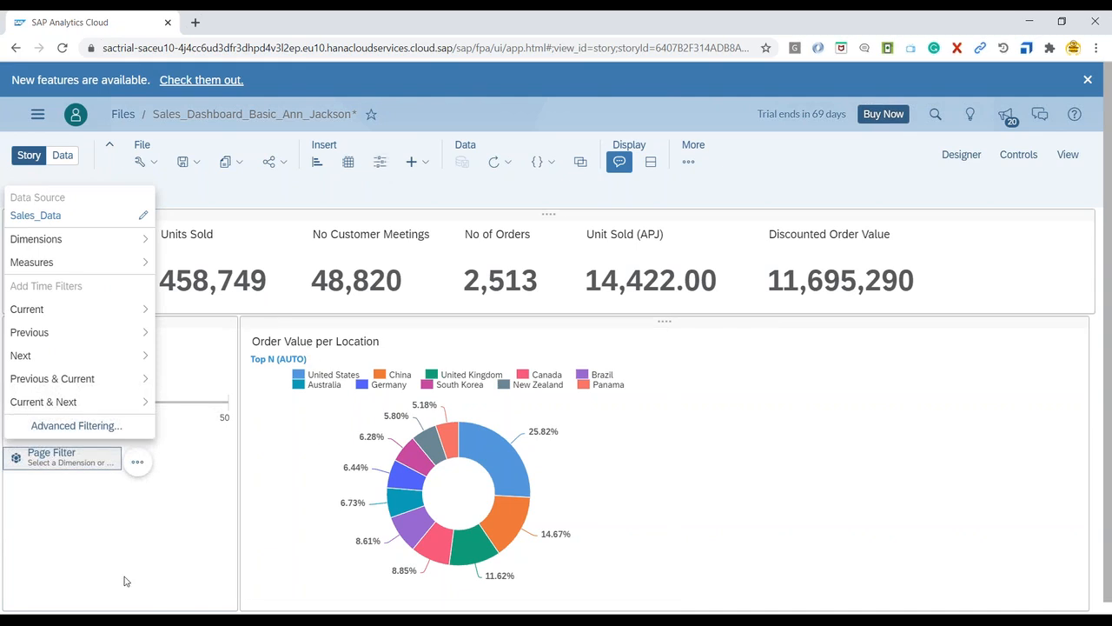
left_click(116, 467)
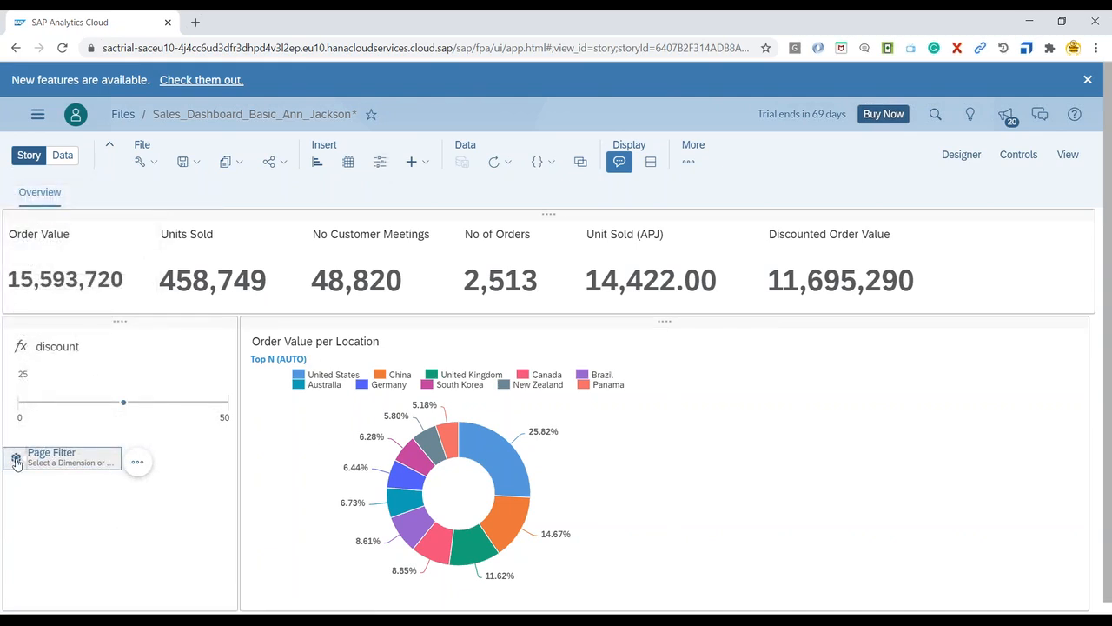
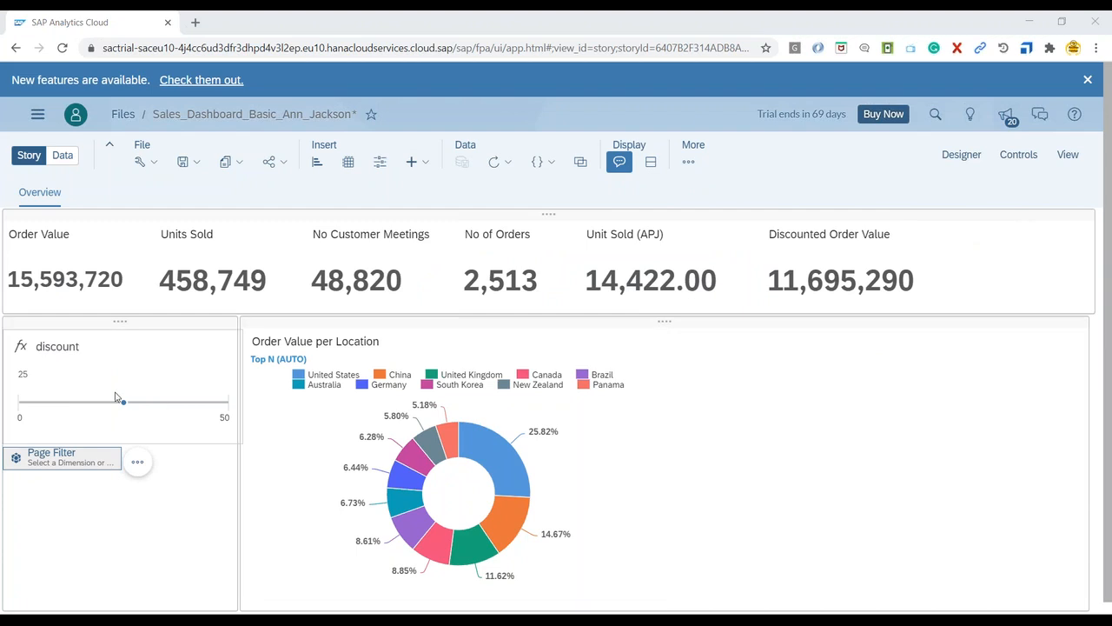
Step: Vary the discount slider through 20 and 21 to test the Discounted Order Value indicator, ending at 28
left_click(126, 379)
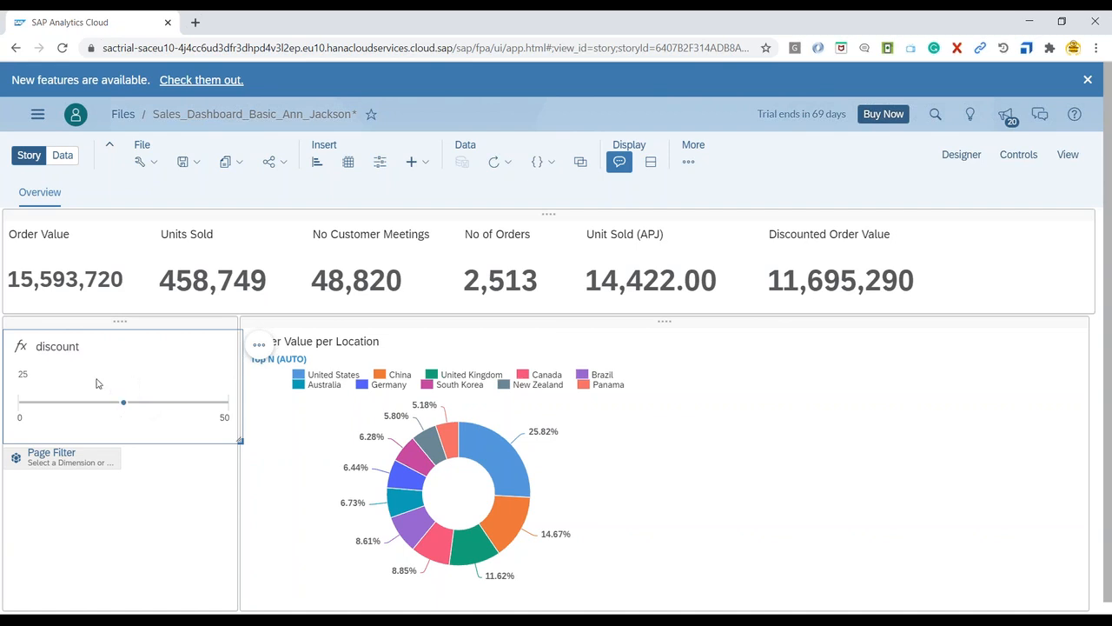
mouse_move(125, 410)
left_click_drag(124, 410, 103, 409)
left_click(814, 254)
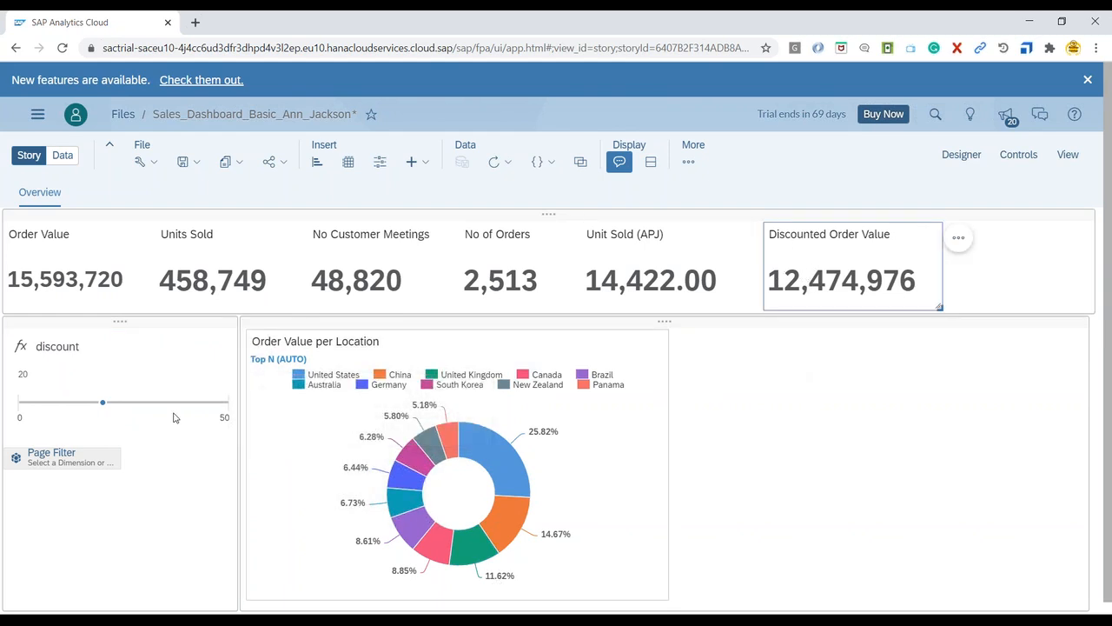
left_click(79, 408)
mouse_move(103, 403)
left_mouse_down()
mouse_move(63, 409)
mouse_move(107, 405)
left_mouse_up()
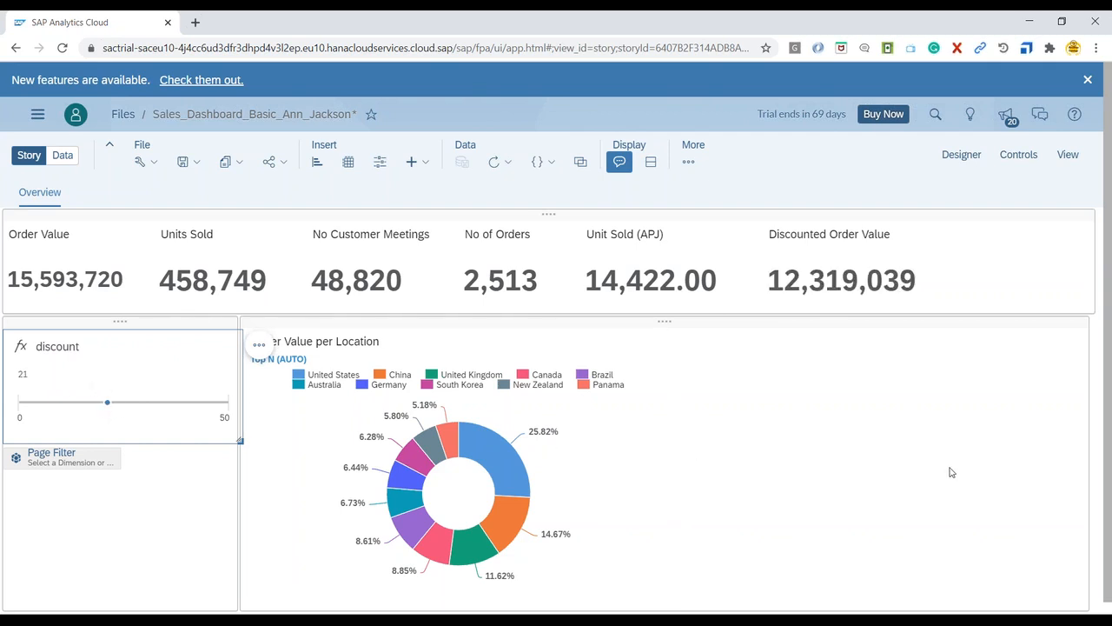
left_click_drag(107, 403, 136, 403)
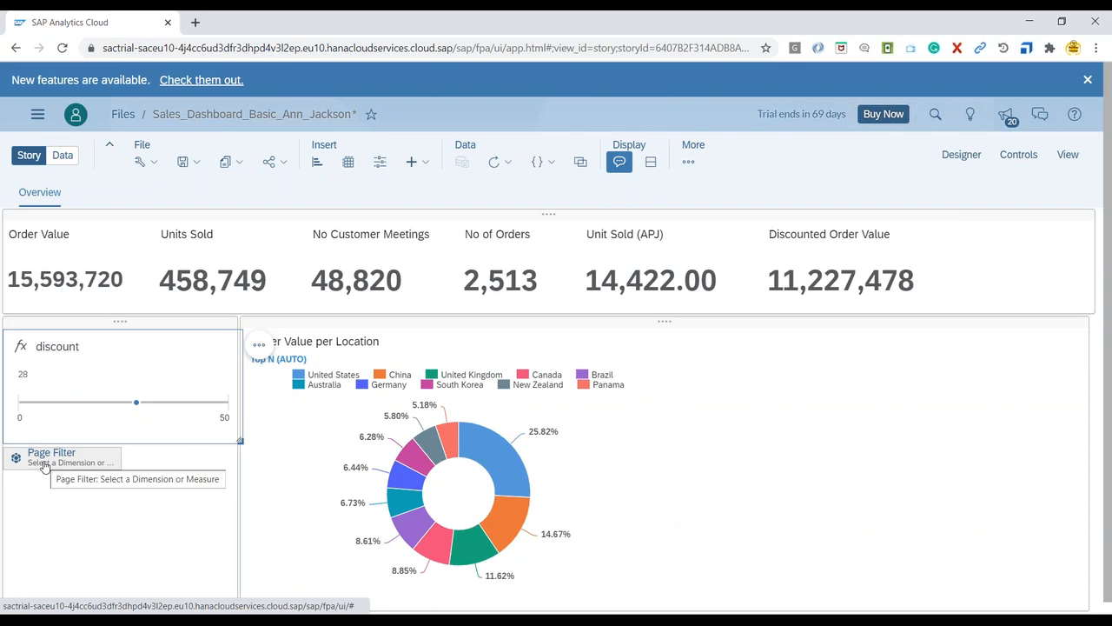
Step: Add a canvas page to the story and rename it Advance
left_click(118, 198)
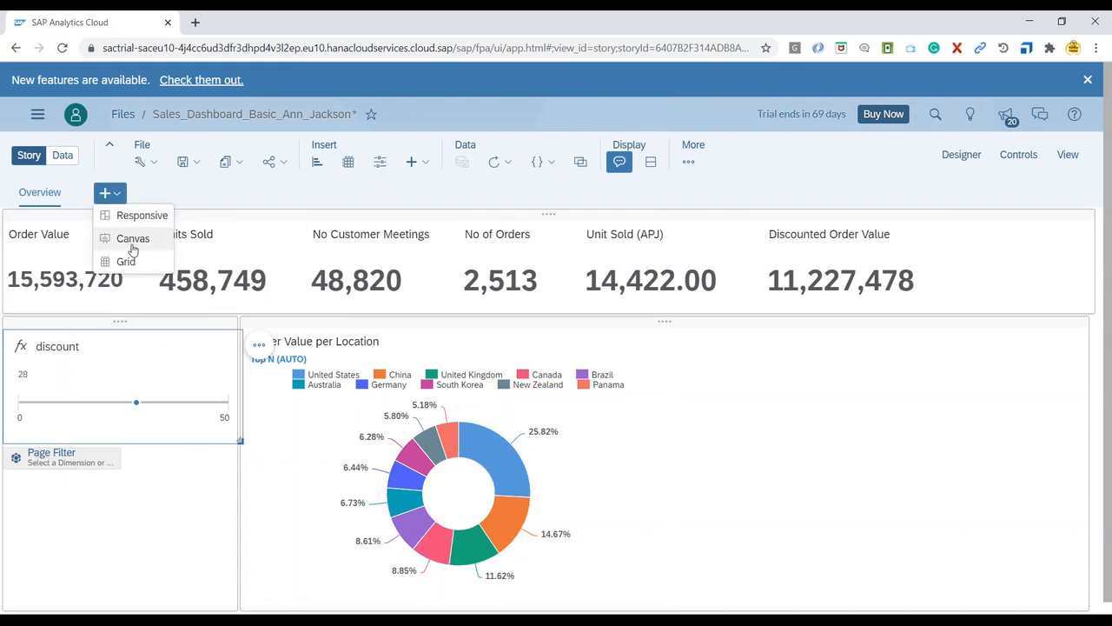
left_click(135, 239)
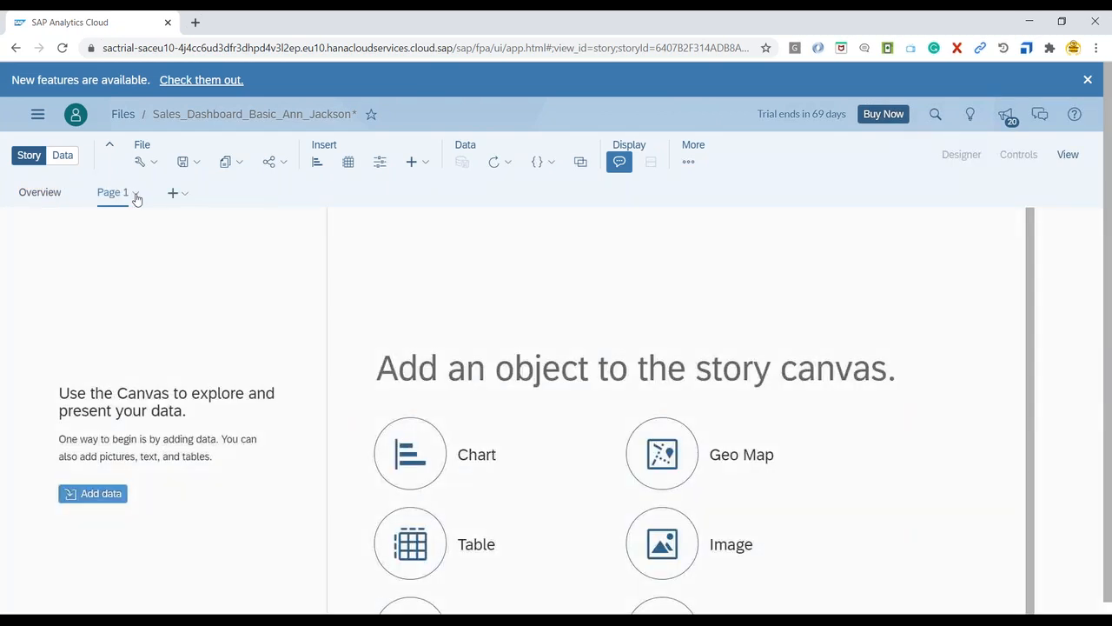
left_click(135, 195)
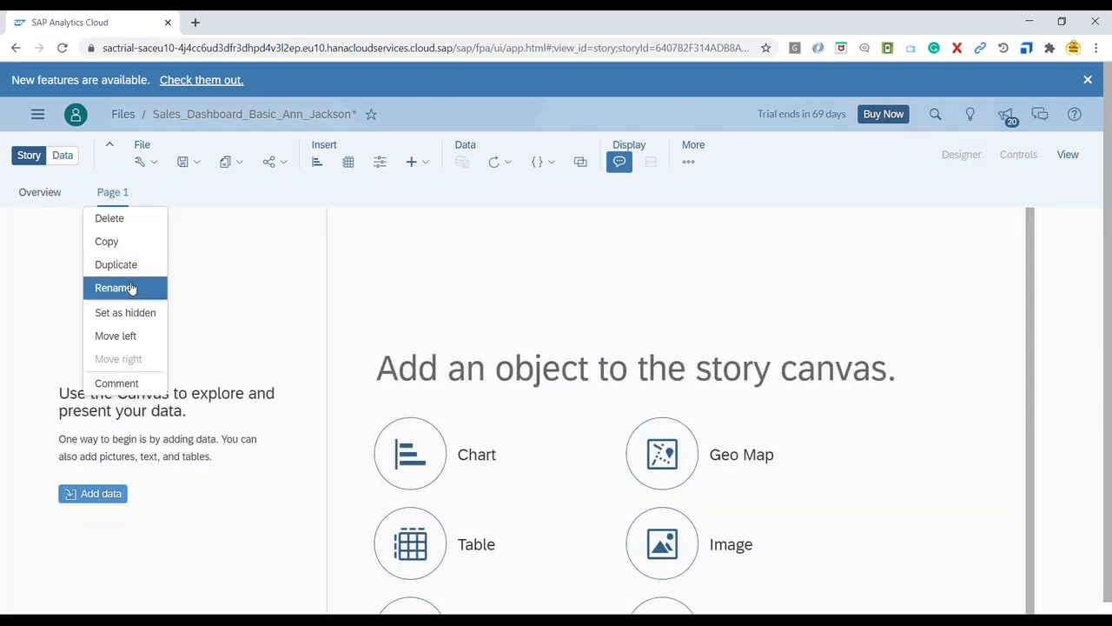
left_click(128, 287)
triple_click(413, 336)
type("Advance")
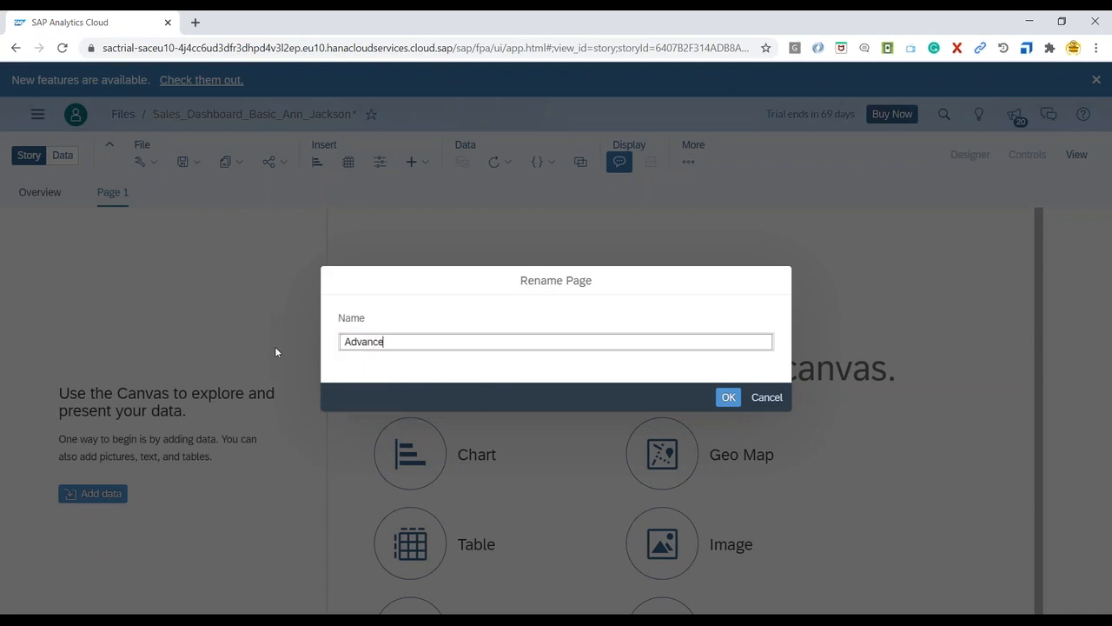
left_click(731, 397)
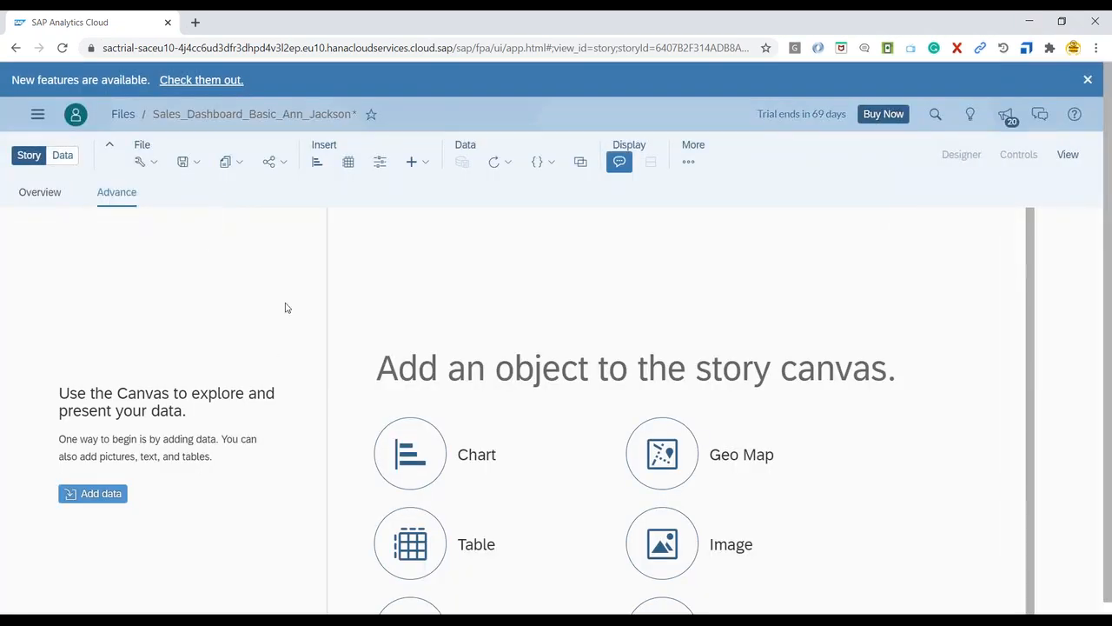
Step: Add data to the empty Advance page using the embedded Sales_Data model
left_click(111, 494)
left_click(559, 391)
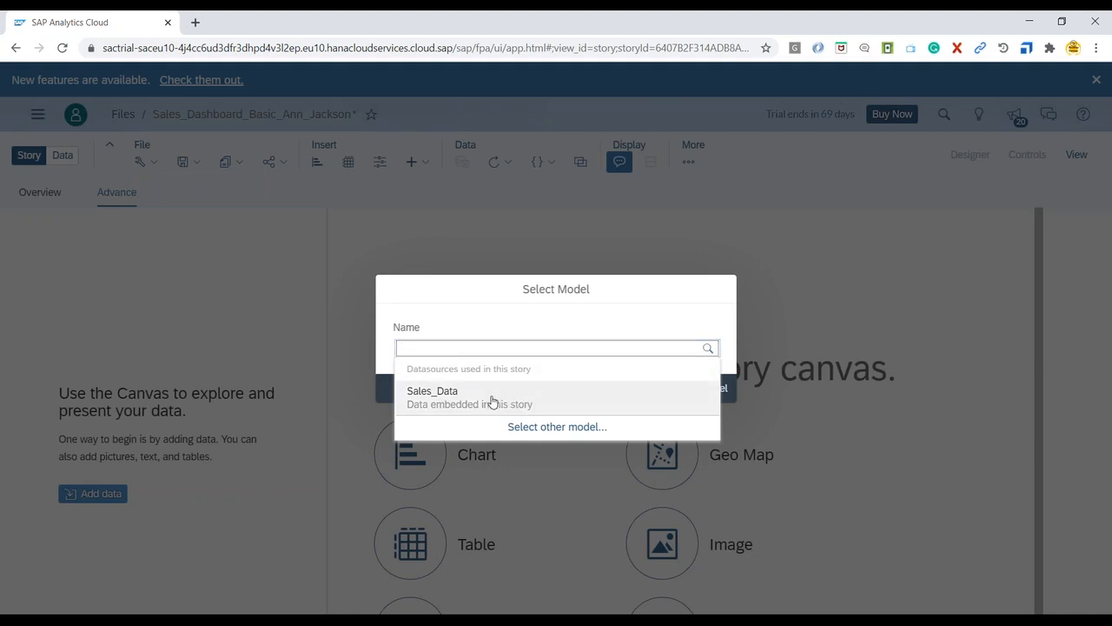
left_click(492, 397)
left_click(706, 349)
left_click(496, 413)
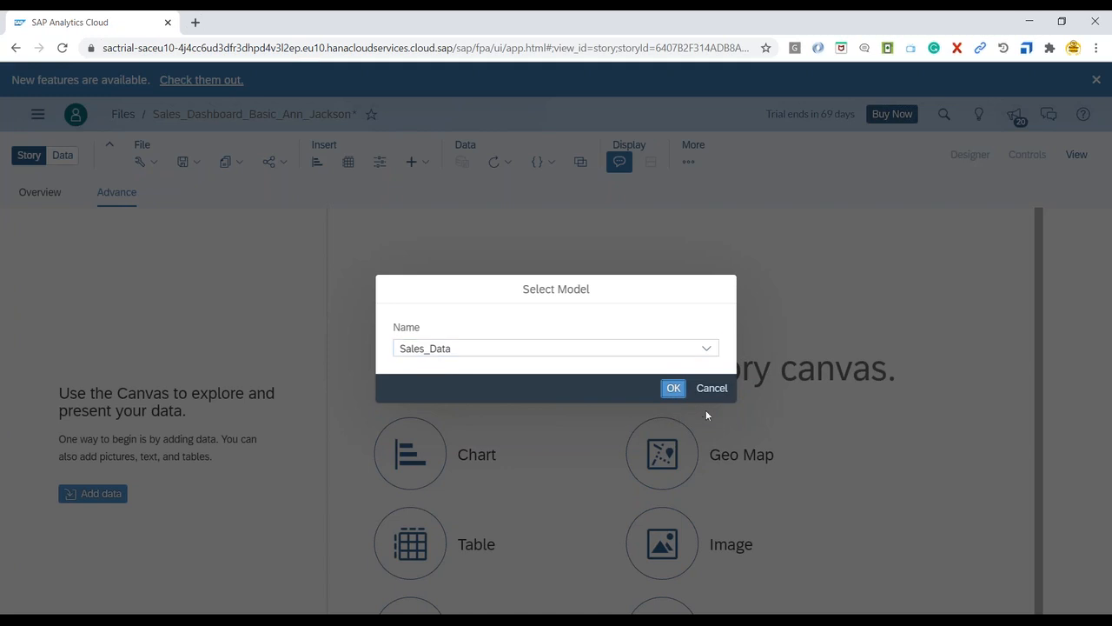
left_click(673, 388)
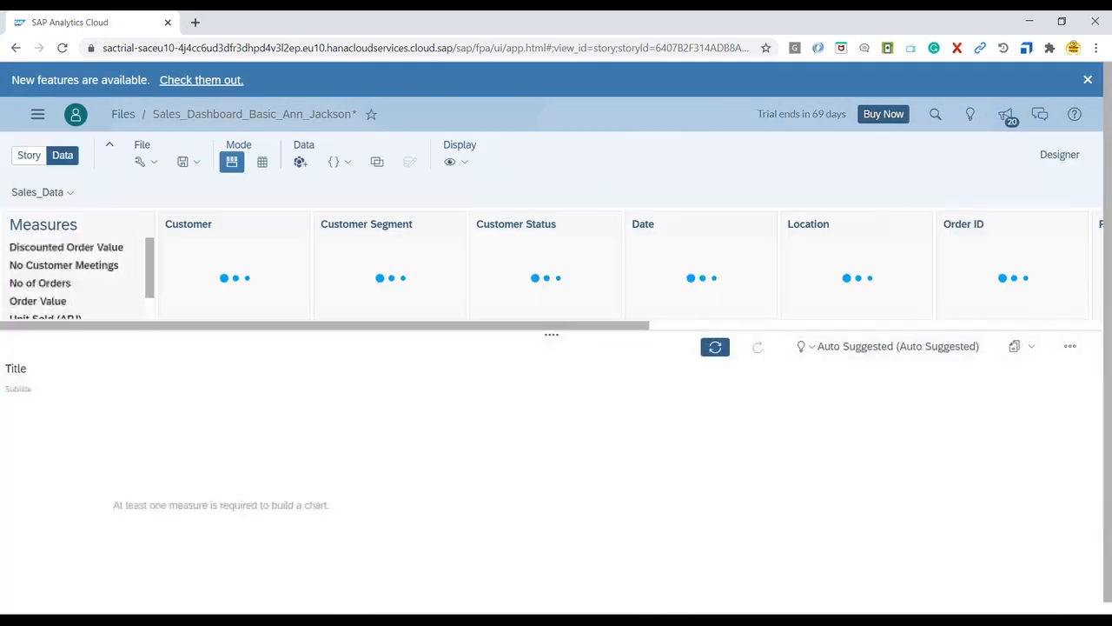
Step: Build an Order Value per Customer Segment chart, copy it to the Advance page, and return to the story
scroll(74, 296, "down", 1)
left_click(69, 276)
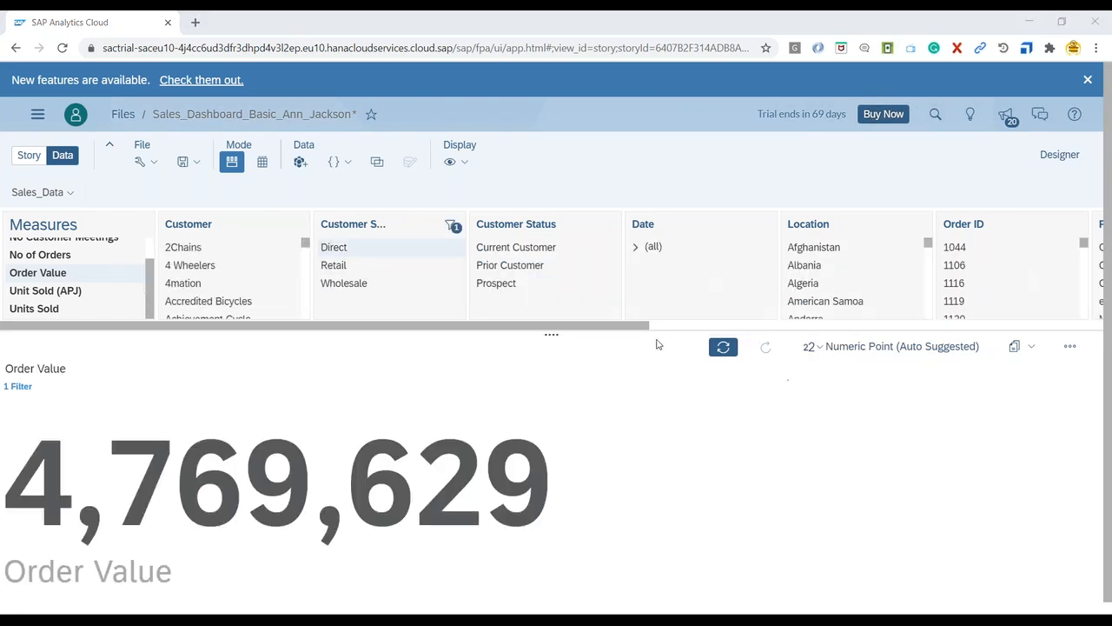
left_click(340, 225)
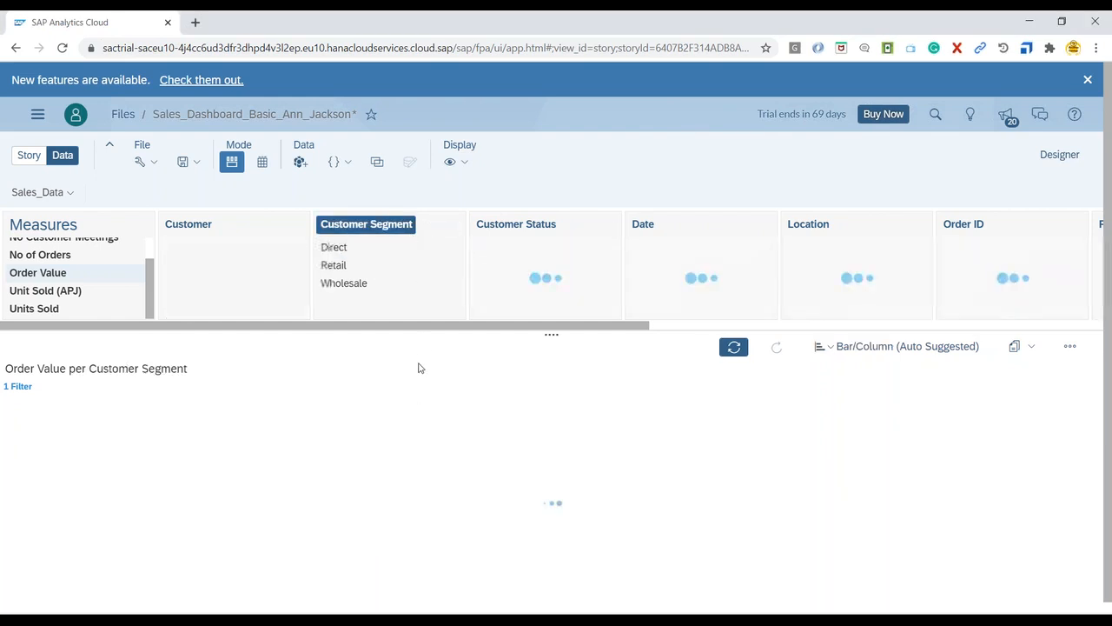
left_click(1033, 351)
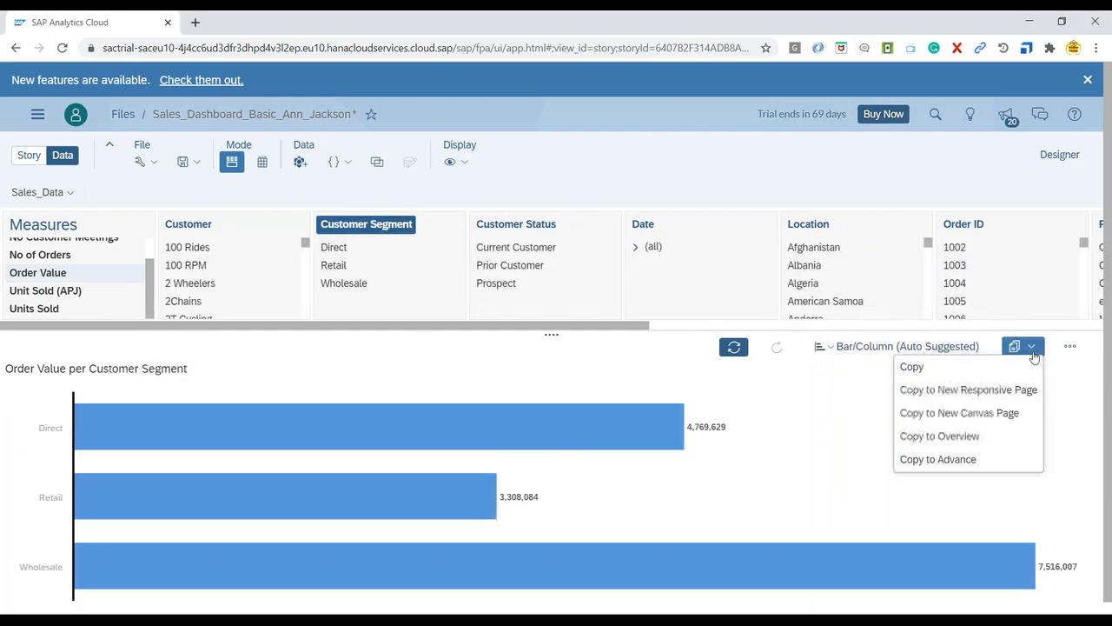
left_click(975, 459)
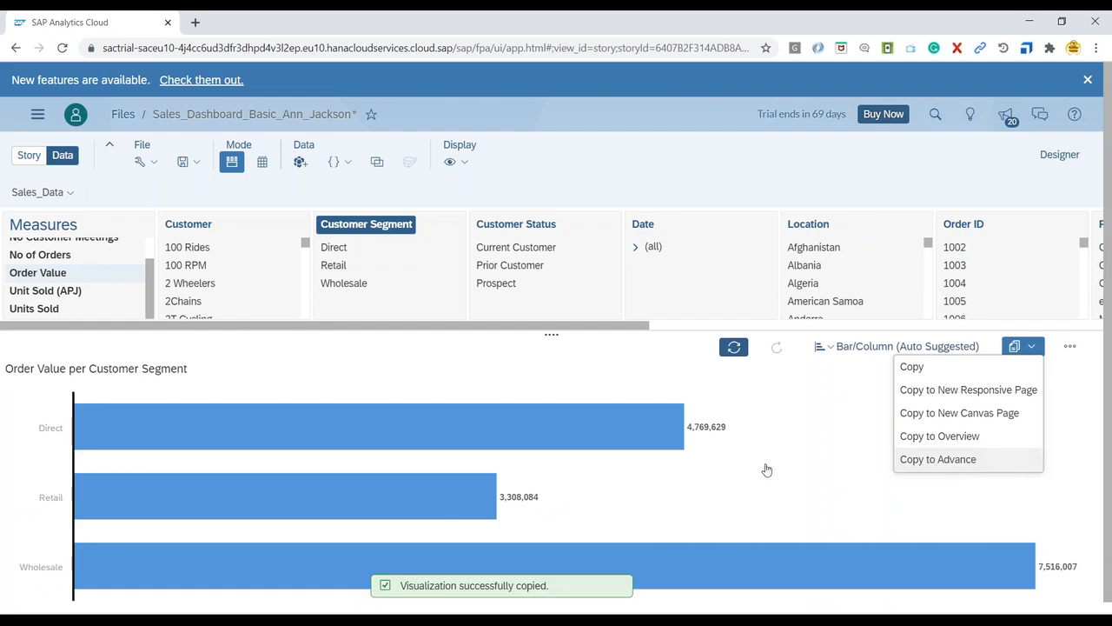
left_click(31, 157)
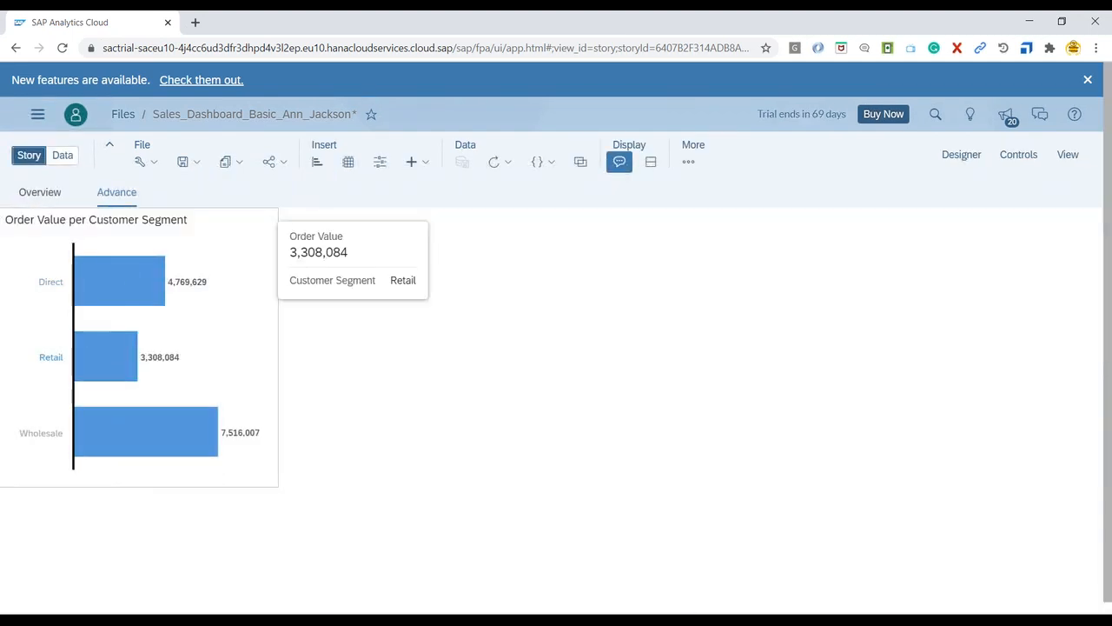
Step: Compare the Overview and Advance pages, and examine the Page Filter's options on the Overview page
left_click(41, 192)
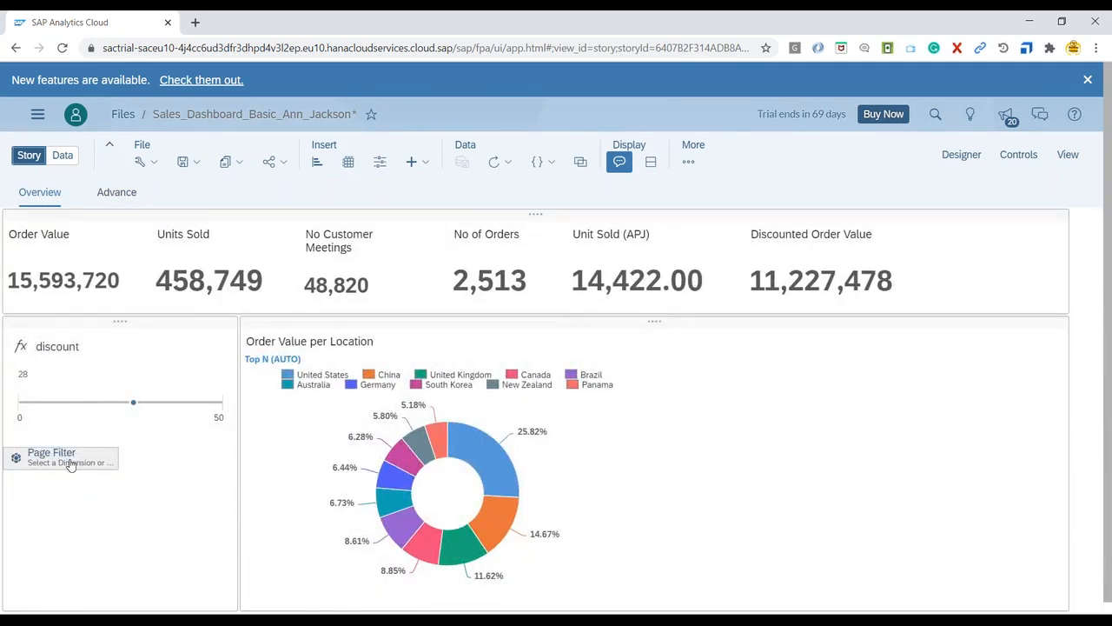
left_click(119, 195)
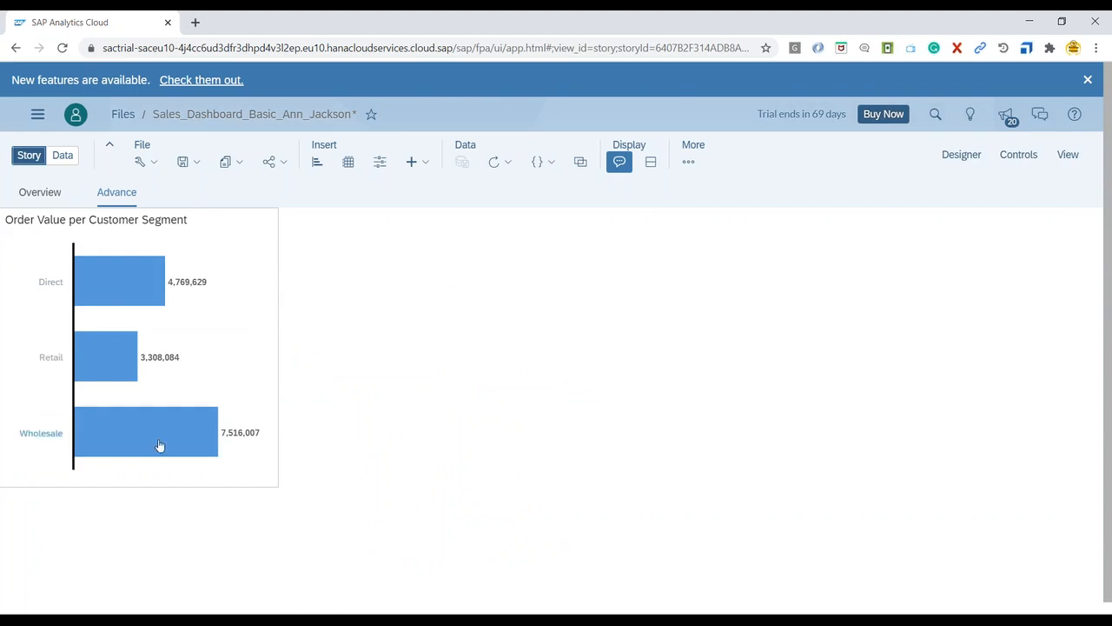
left_click(28, 189)
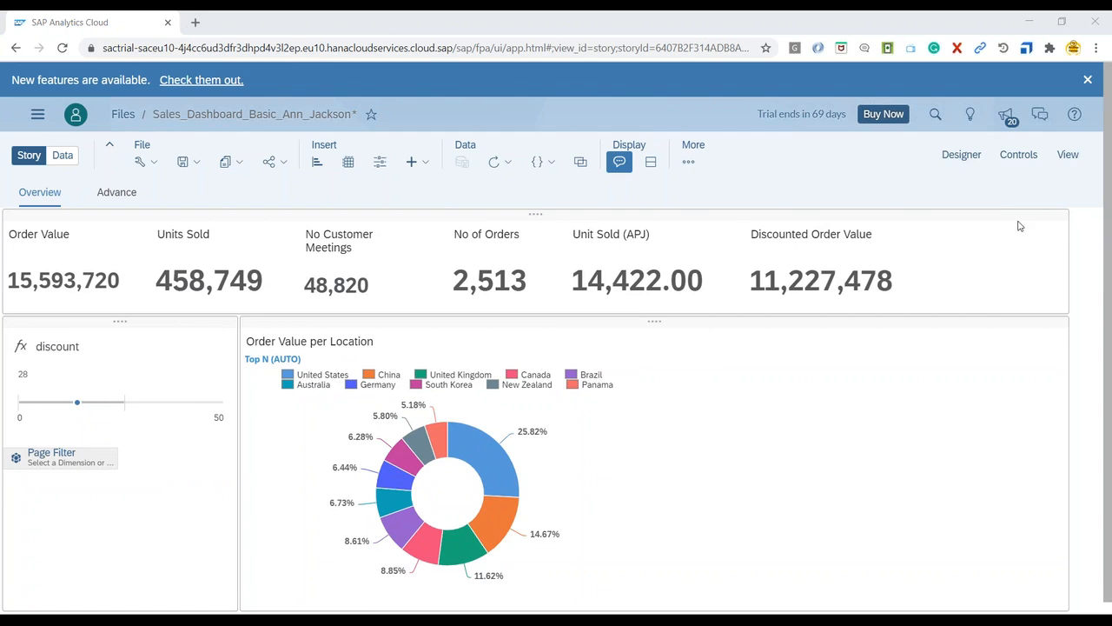
mouse_move(504, 519)
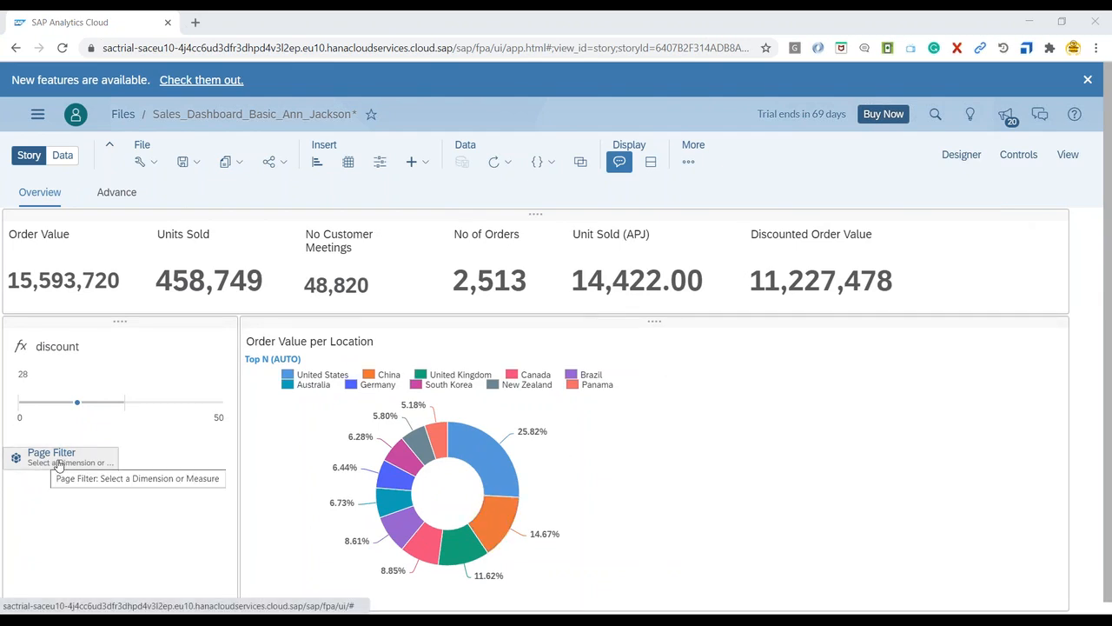
left_click(87, 461)
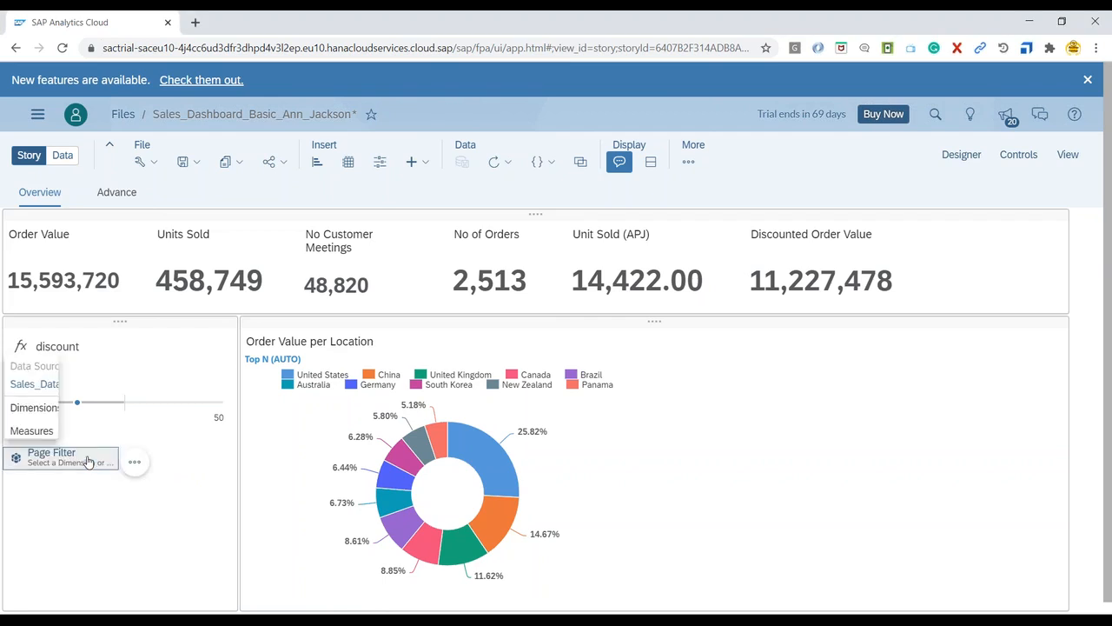
left_click(83, 511)
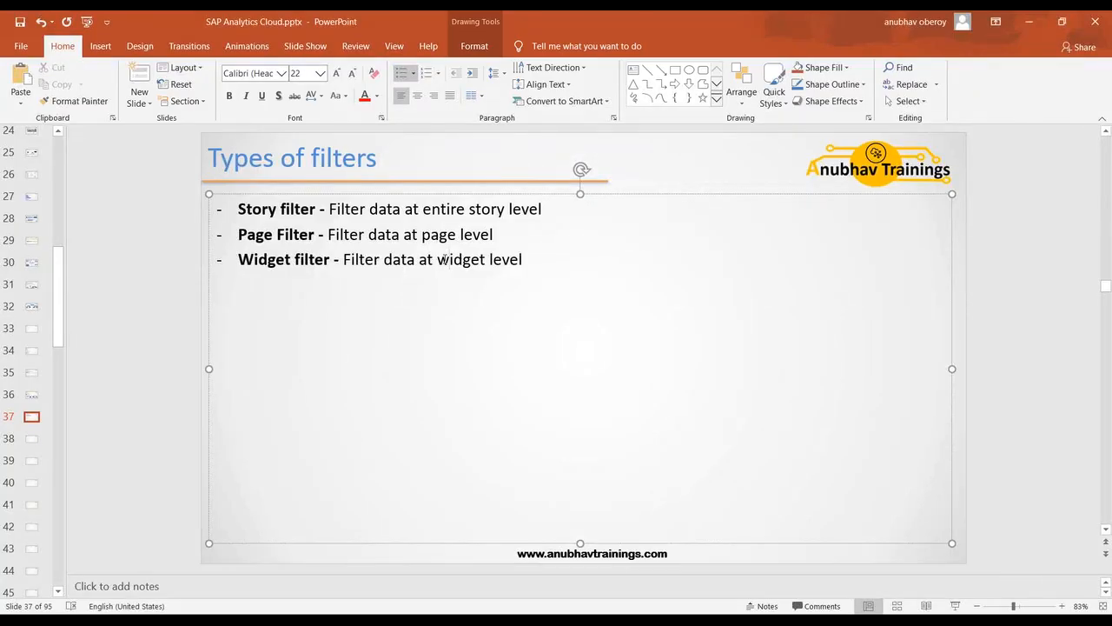
Step: In PowerPoint, add a bold "Funda Fox" heading without a bullet below the list on the "Types of filters" slide
key("Return")
key("BackSpace")
key("ctrl+b")
type("Funda Fox")
key("ctrl+b")
Step: Write "It is possible to convert Story filters to page filter and vice-versa" under the Funda Fox heading and save the presentation
type("It is possible to con")
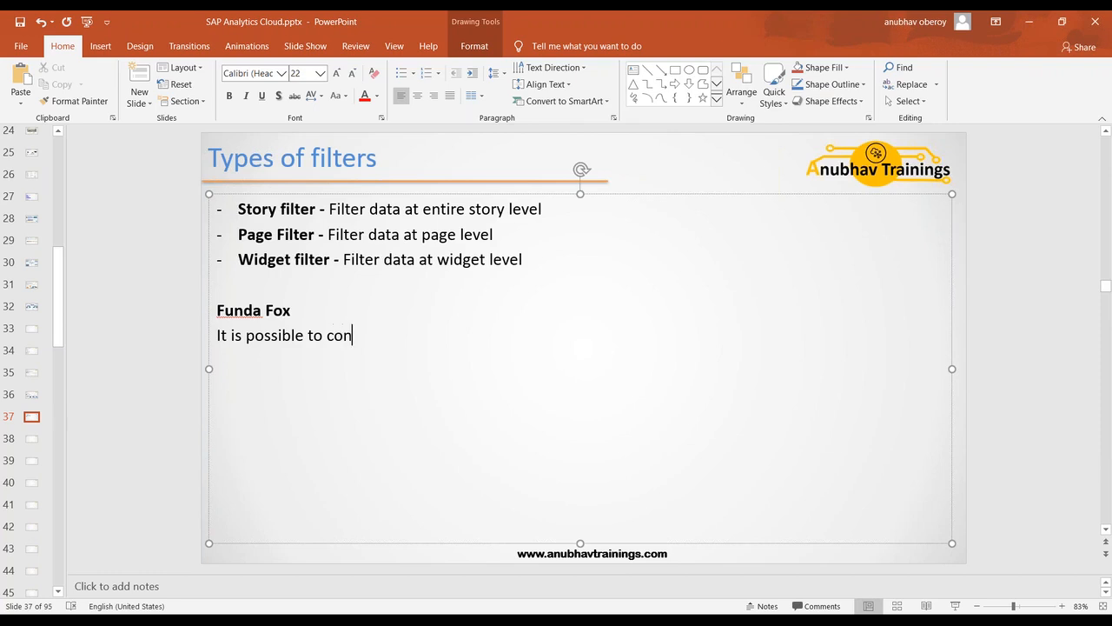
type("vert Sotry f")
key("BackSpace")
key("BackSpace")
key("BackSpace")
key("BackSpace")
type("tory filters to page filter and vice-versa")
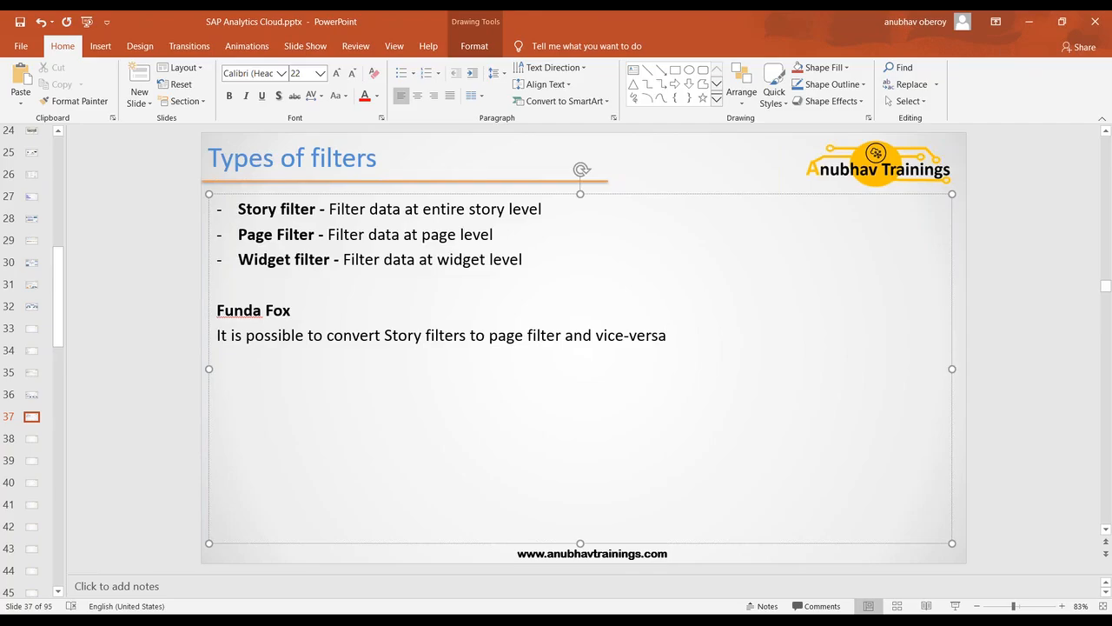
key("ctrl+s")
Step: Switch back to SAP Analytics Cloud and examine the Page Filter's additional actions on the Overview page
key("alt+Tab")
left_click(102, 465)
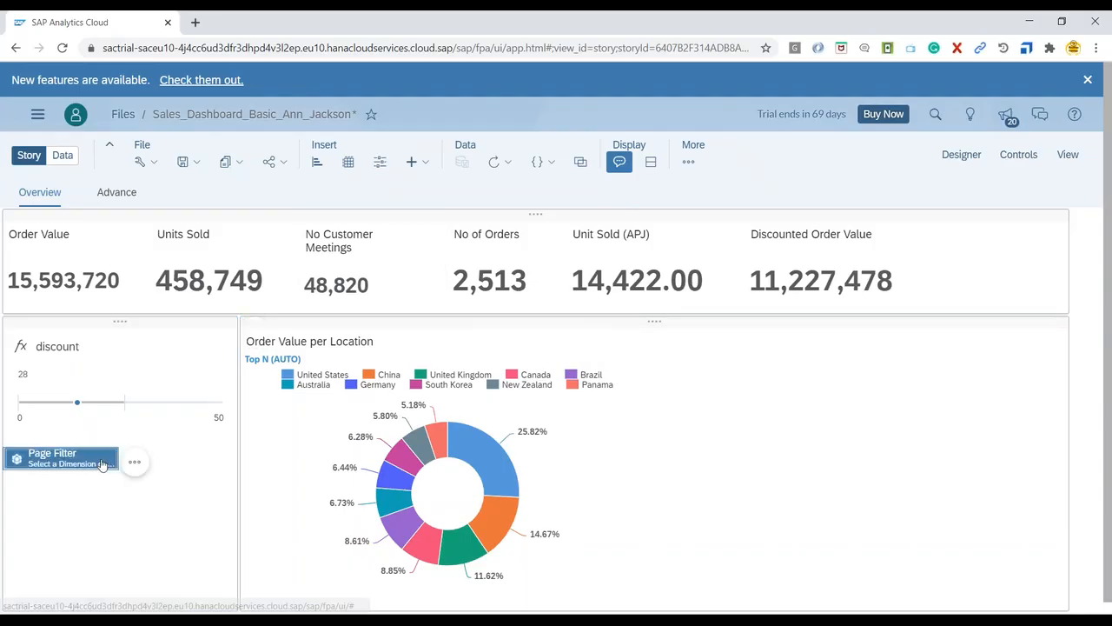
left_click(135, 462)
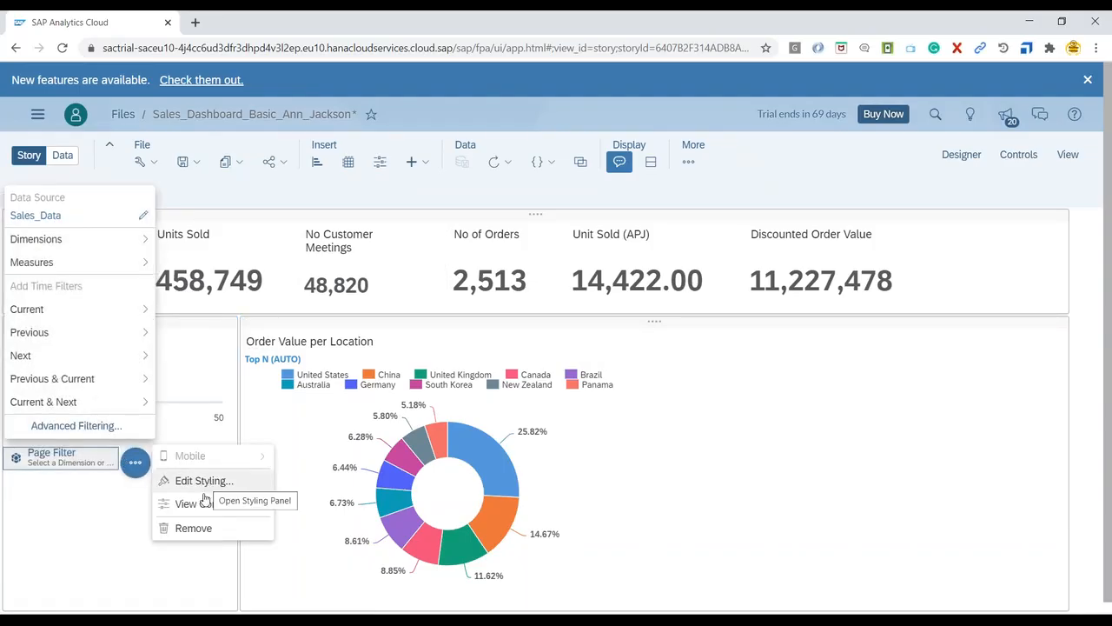
key("super+shift+s")
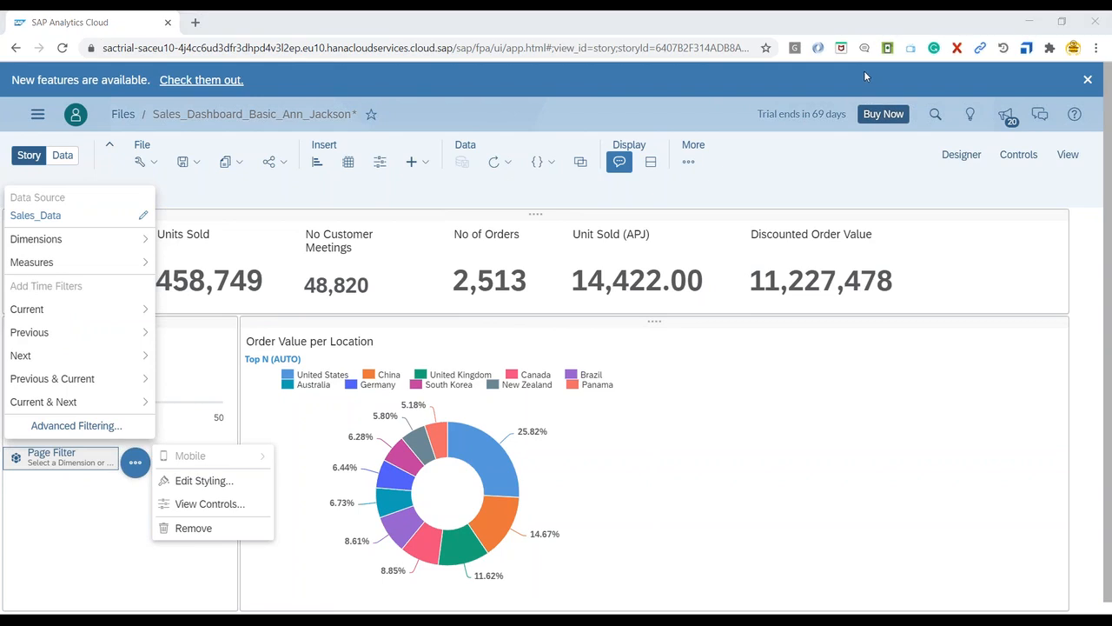
left_click(167, 525)
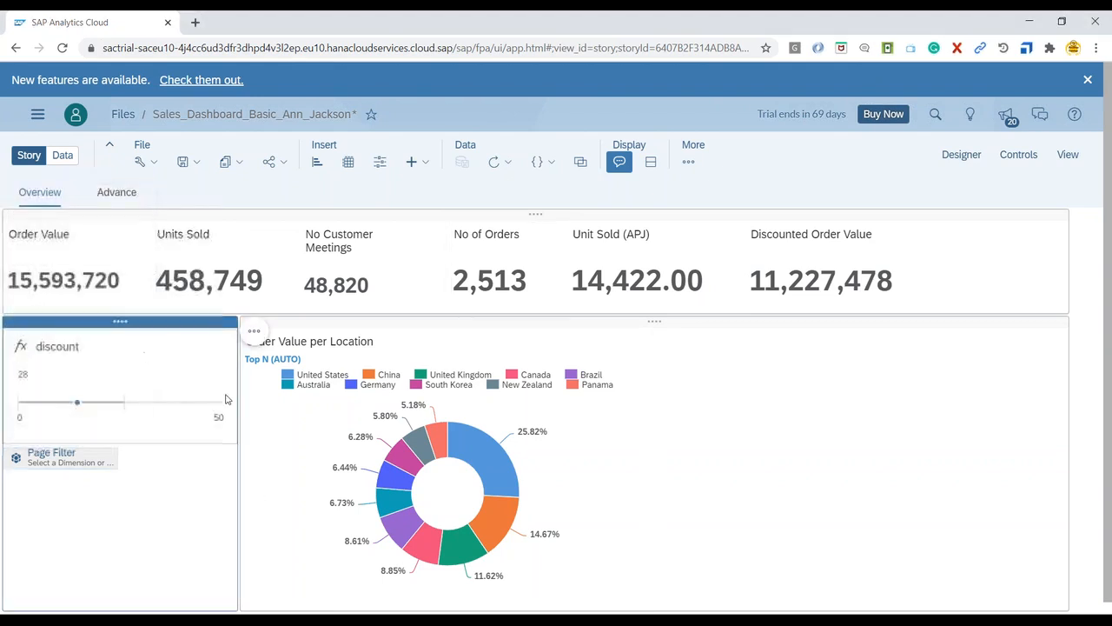
Step: Enable the Story Filter/Prompt bar for the story and open its filter choices
left_click(688, 161)
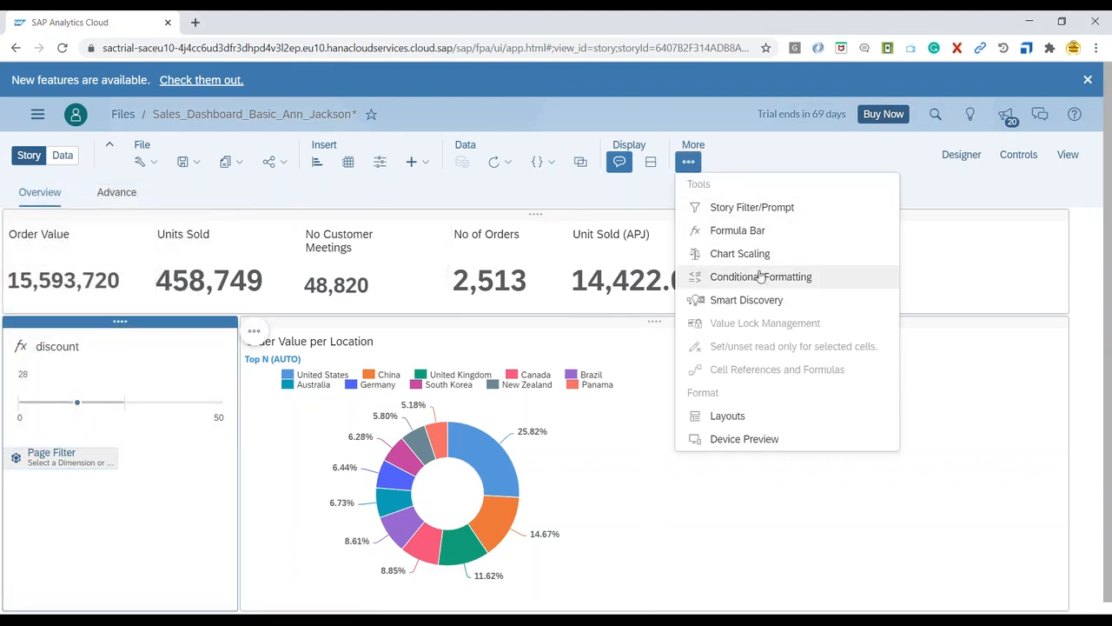
left_click(757, 211)
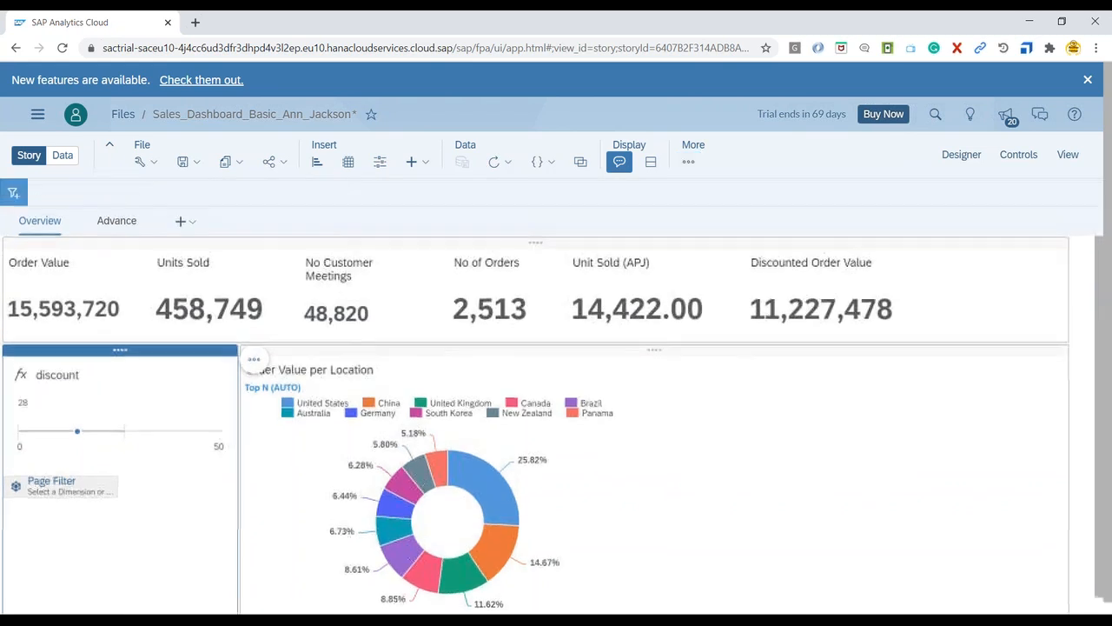
left_click(15, 193)
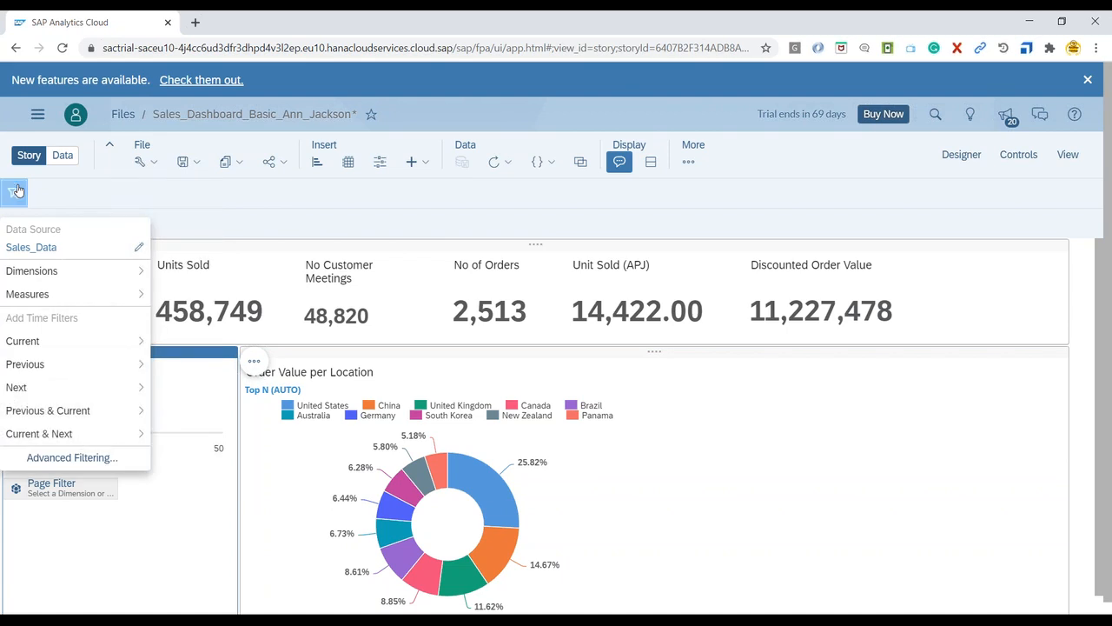
left_click(15, 191)
left_click(15, 193)
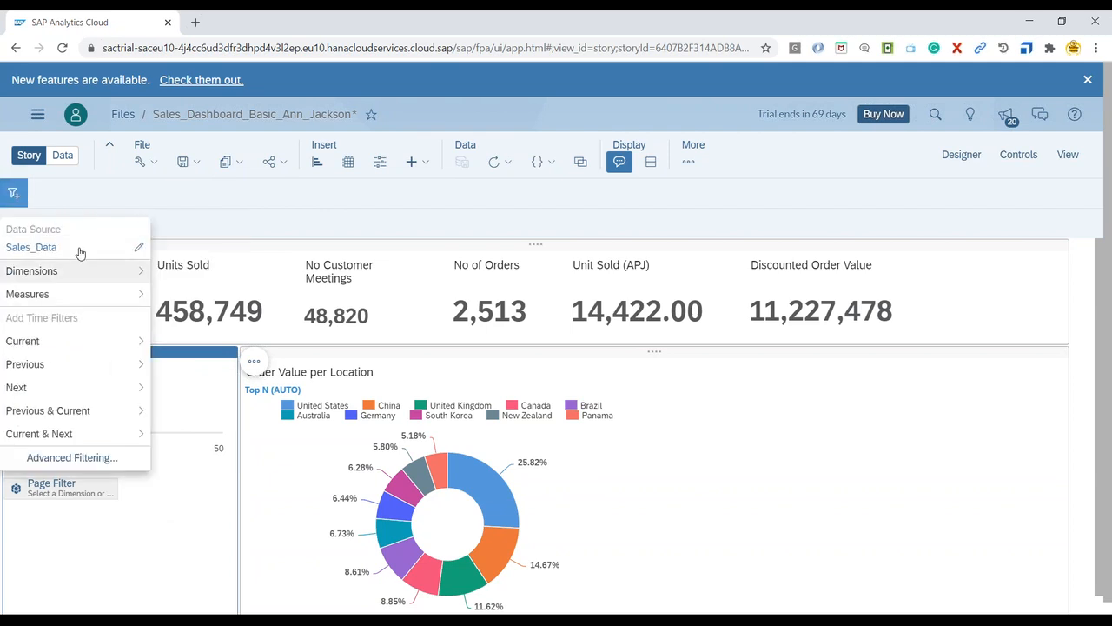
Step: Examine the story filter's advanced filtering conditions and its available dimensions without adding a filter
left_click(53, 458)
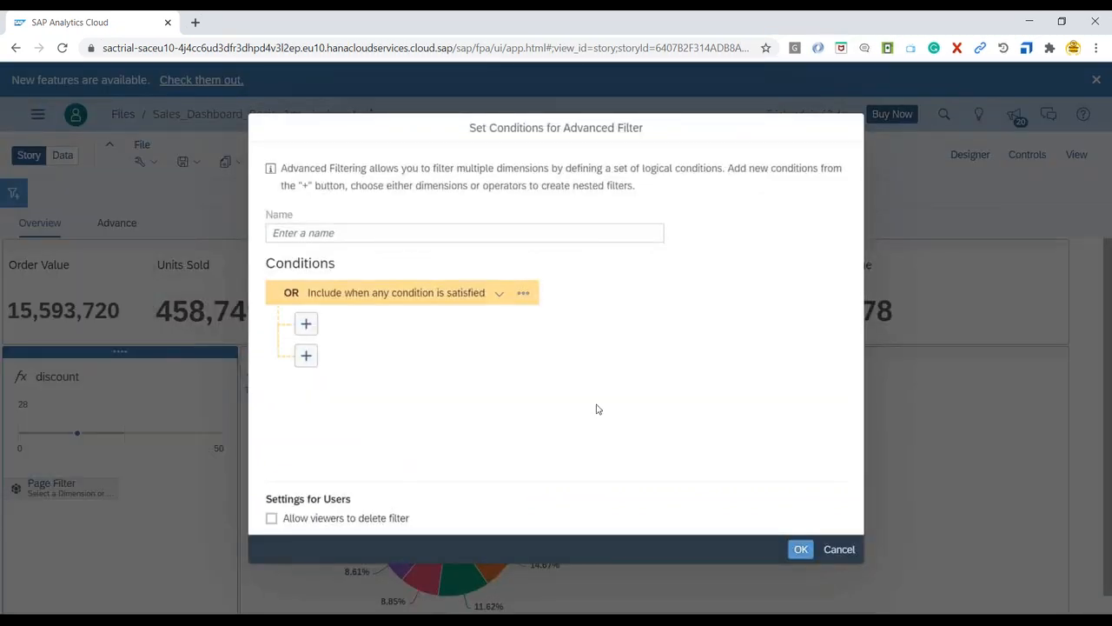
left_click(839, 548)
right_click(12, 199)
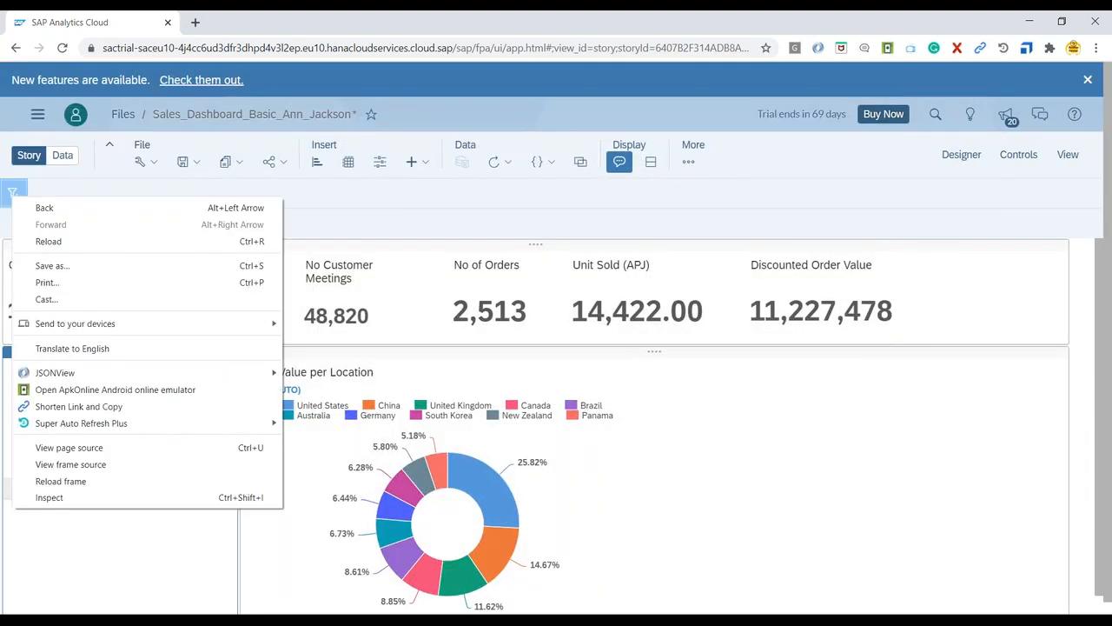
left_click(13, 191)
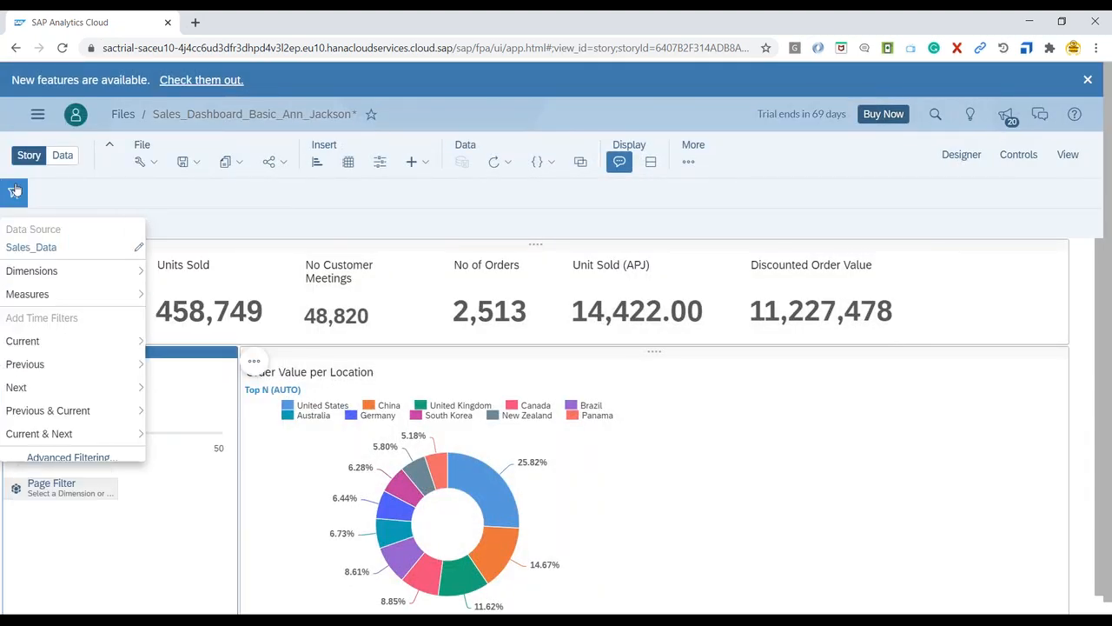
left_click(70, 274)
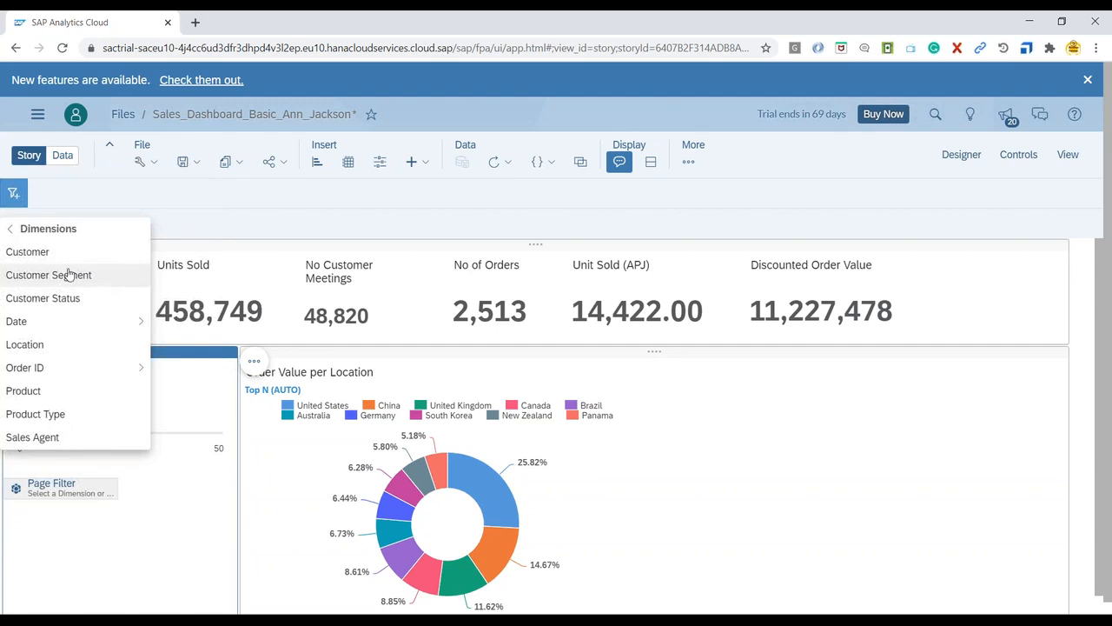
left_click(31, 230)
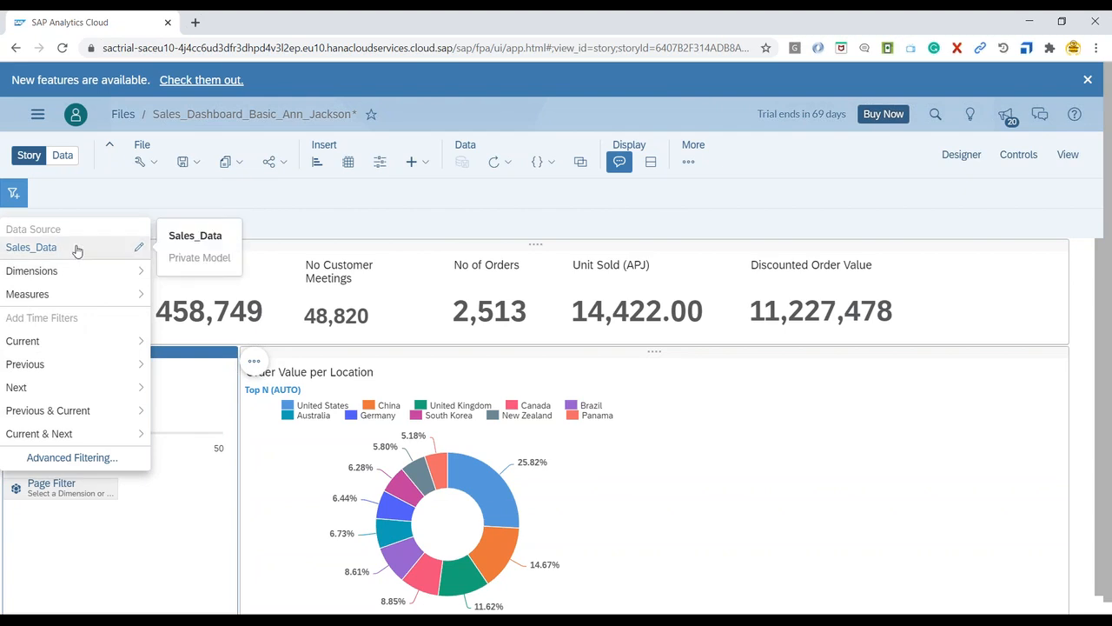
left_click(150, 540)
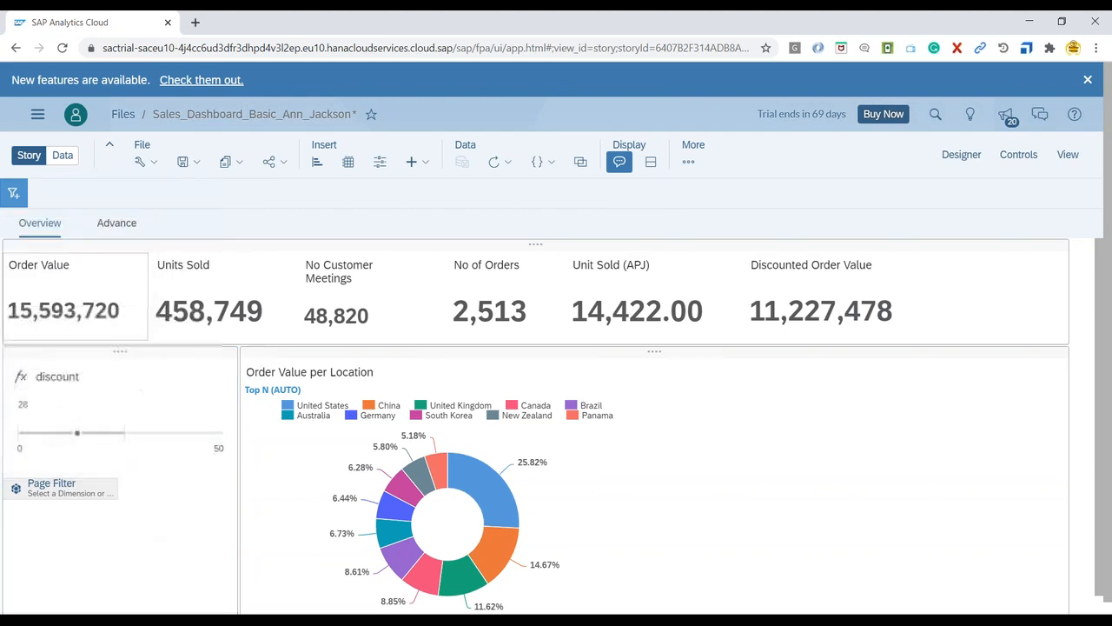
Step: Look through the story filter choices, the Designer's Builder panel and the additional tools without changing anything
left_click(16, 191)
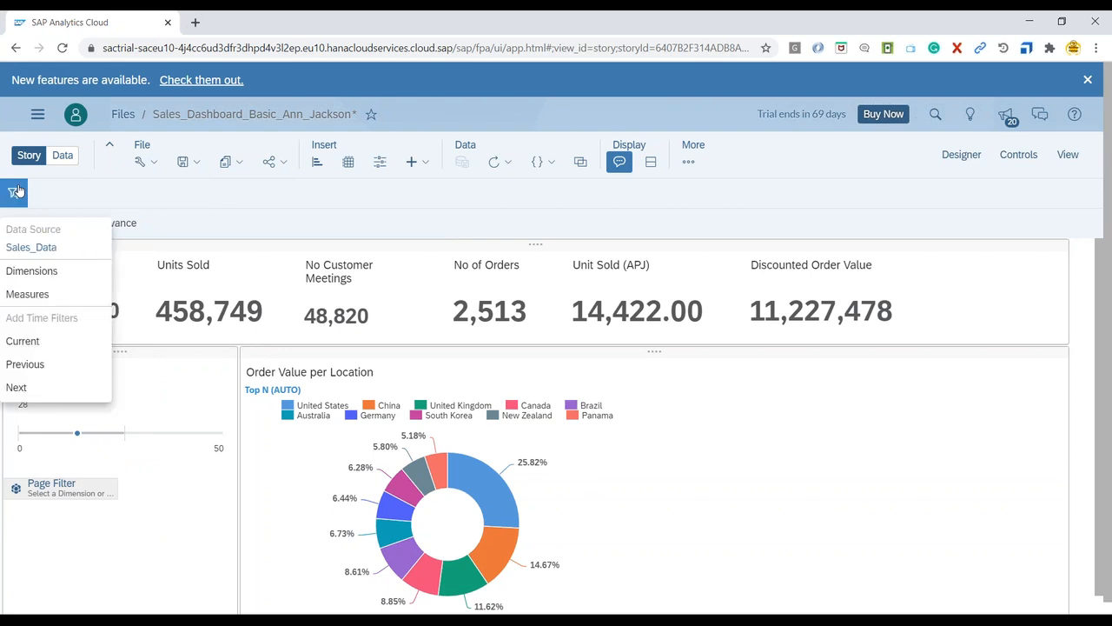
left_click(879, 190)
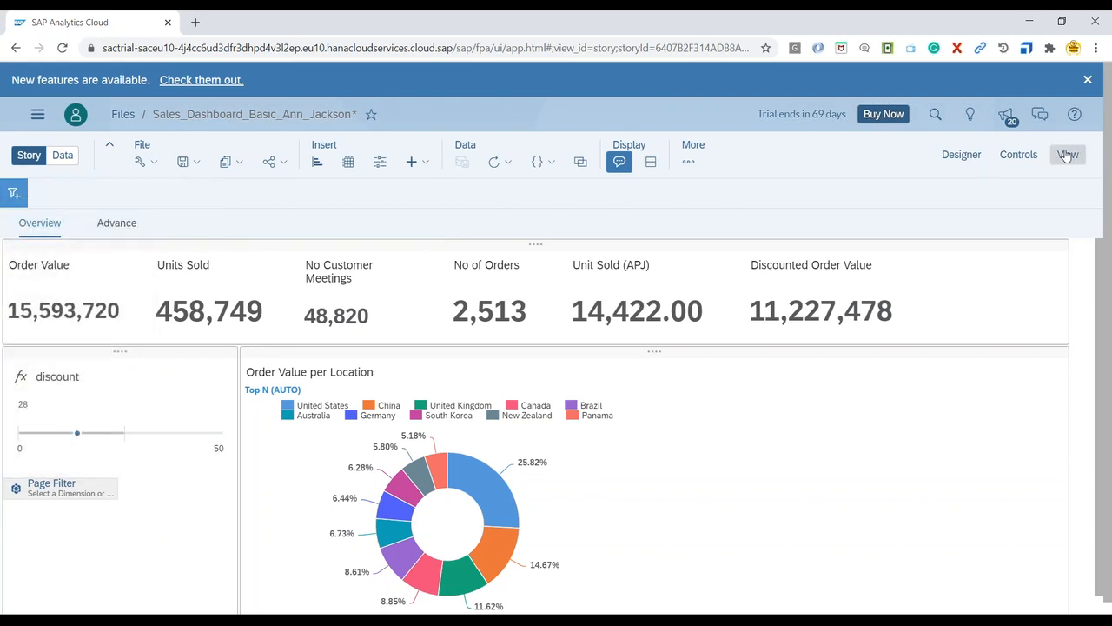
left_click(1026, 156)
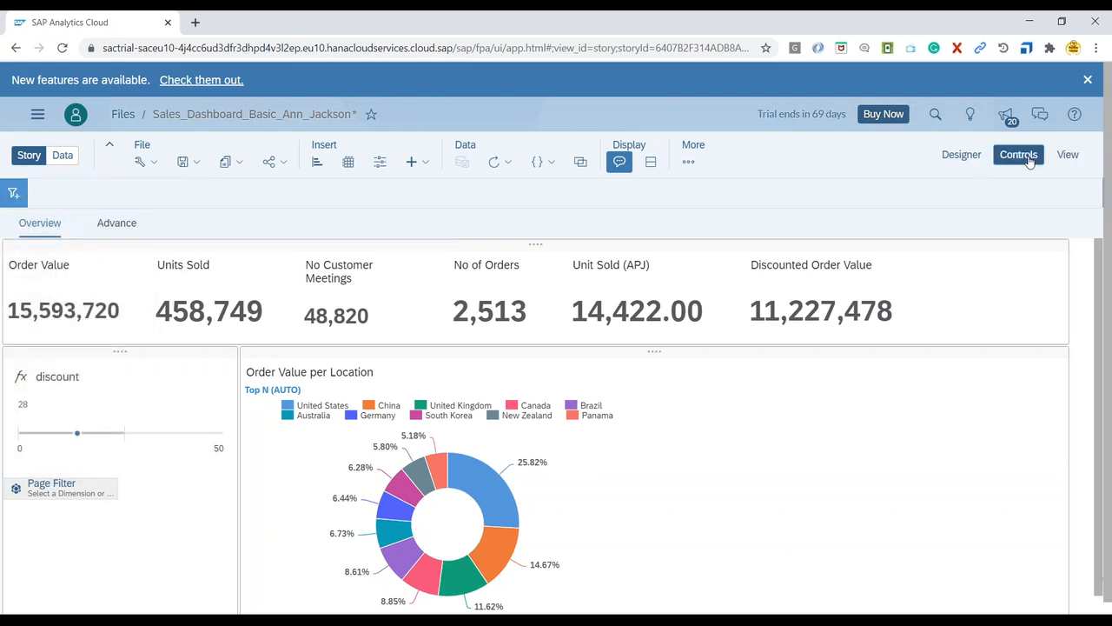
left_click(965, 154)
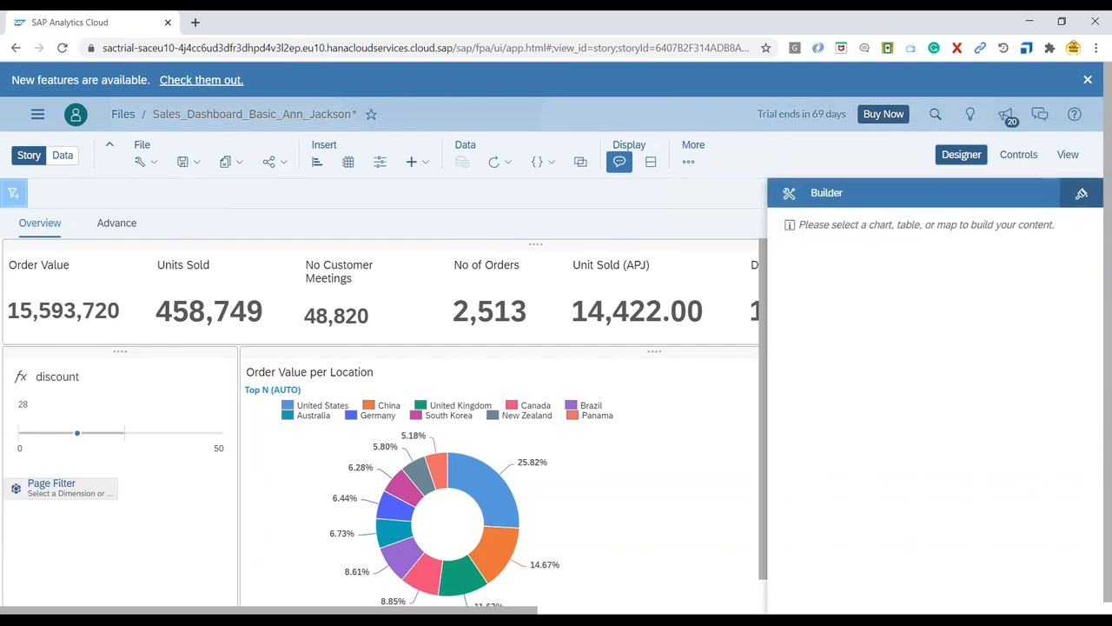
left_click(14, 193)
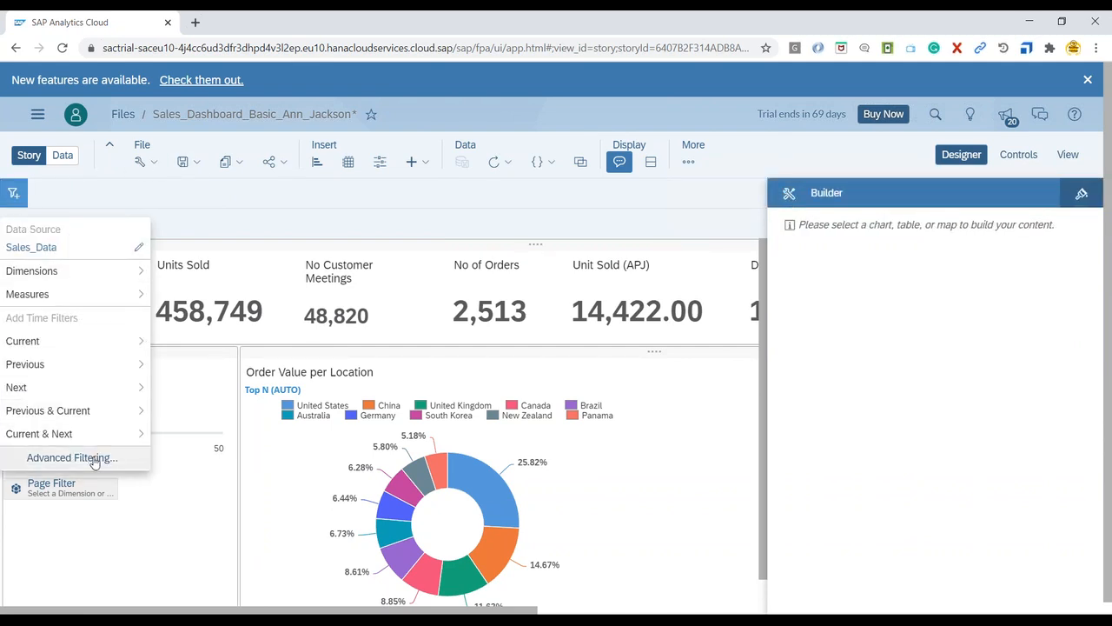
left_click(179, 502)
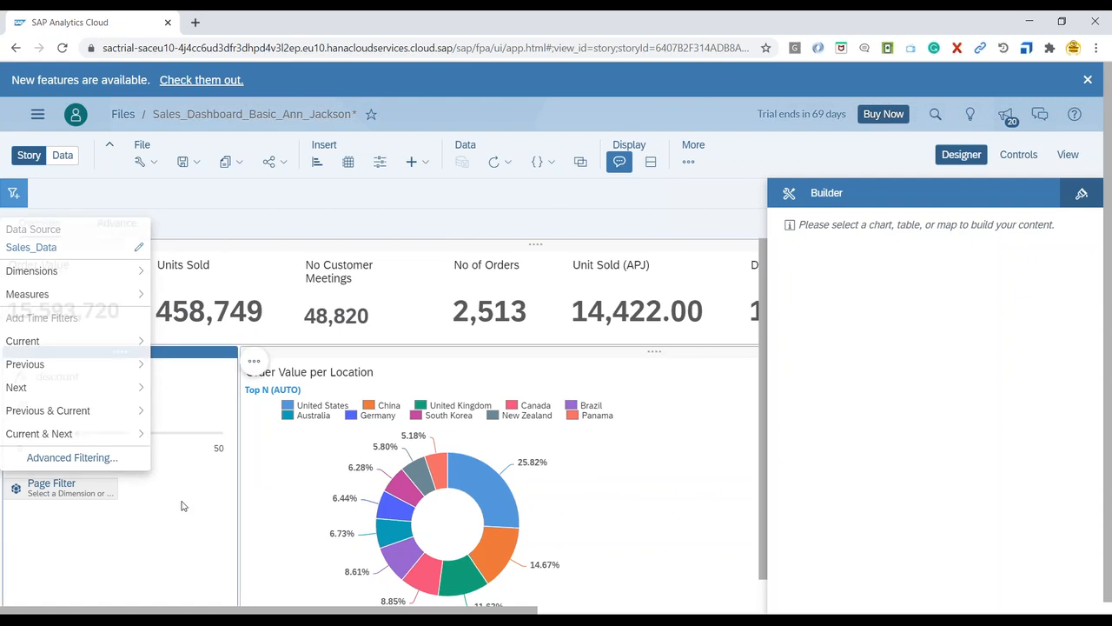
left_click(689, 164)
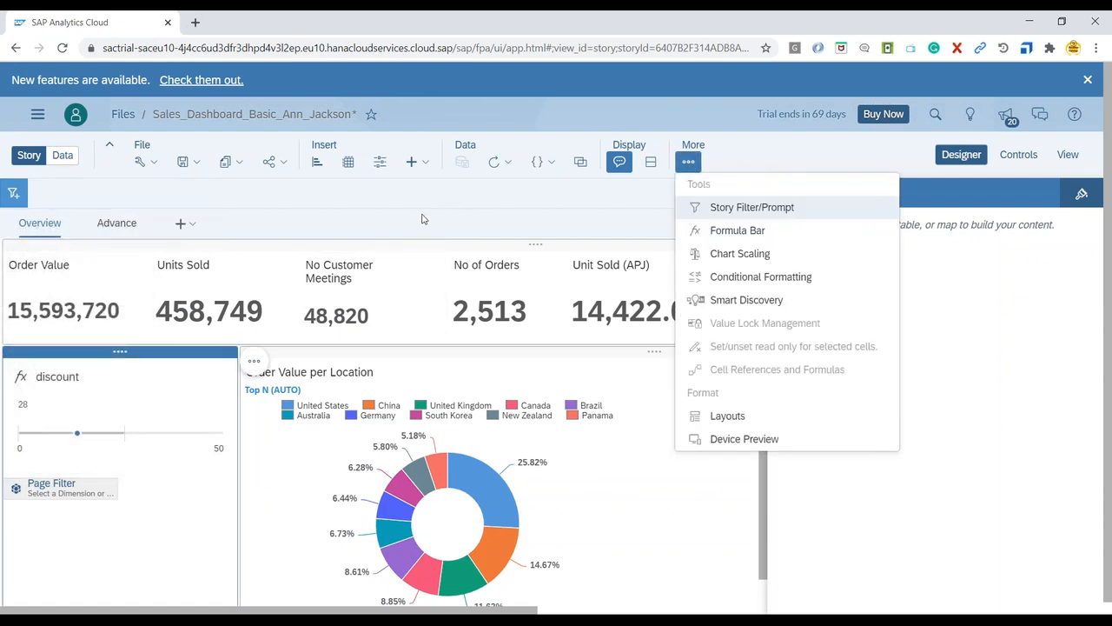
left_click(440, 195)
left_click(959, 155)
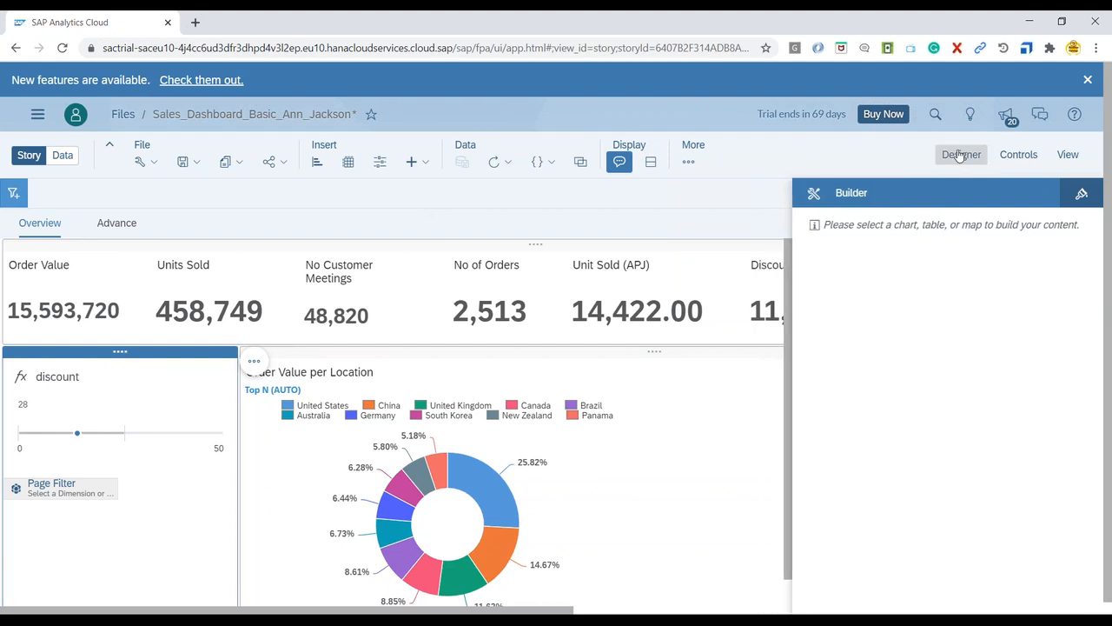
Step: Examine the story filter's choices, including its Sales_Data model selection and the list of available dimensions
left_click(13, 195)
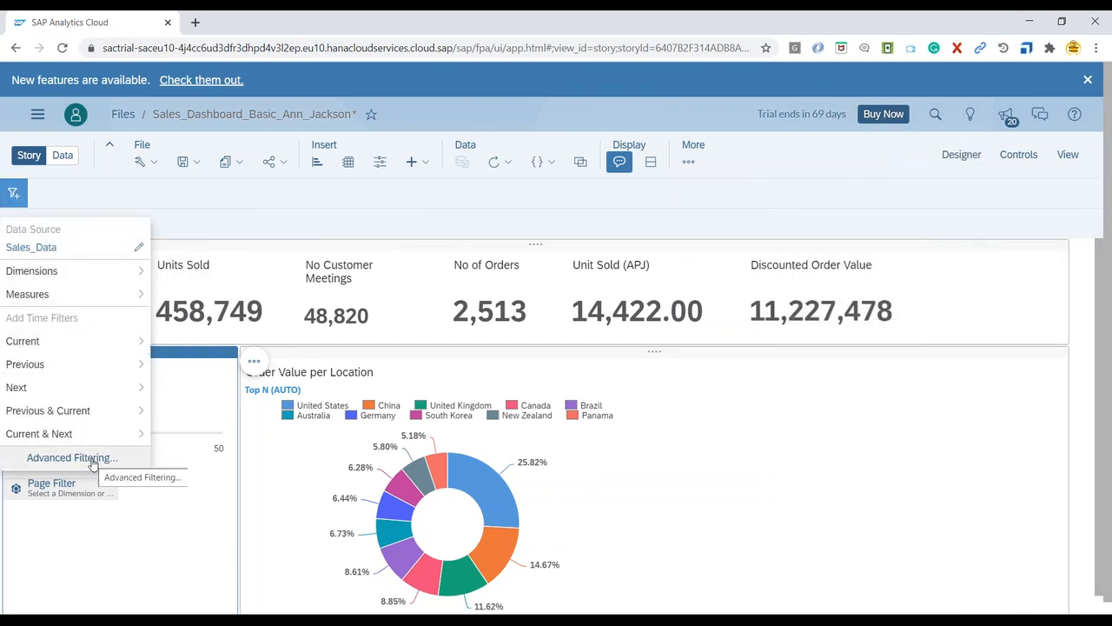
right_click(17, 197)
key("Escape")
left_click(14, 195)
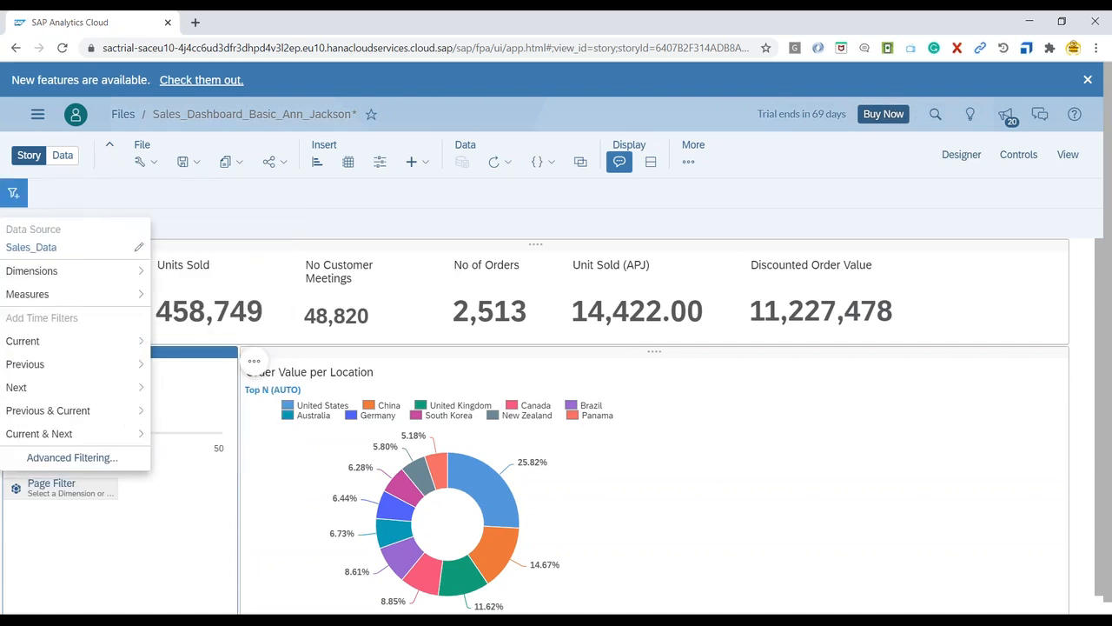
left_click(16, 199)
left_click(15, 198)
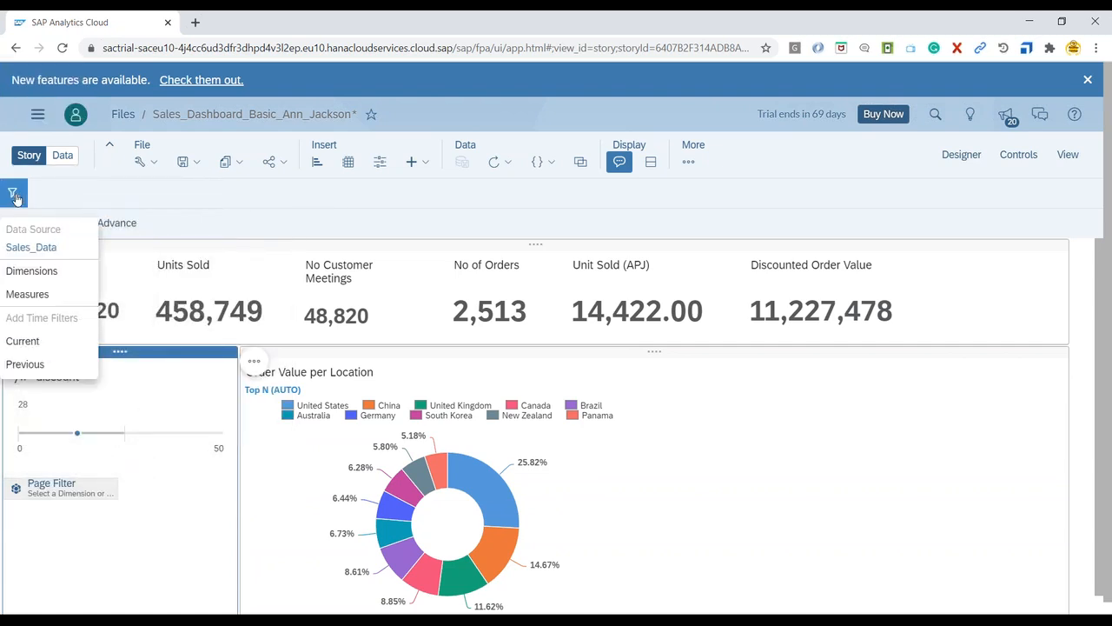
left_click(48, 250)
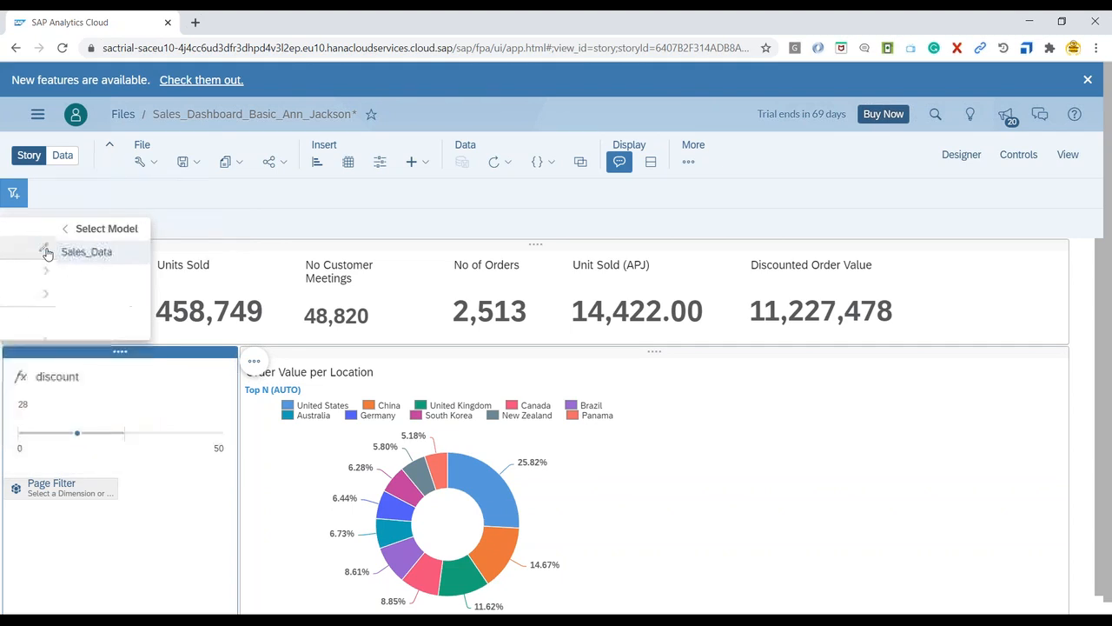
left_click(12, 228)
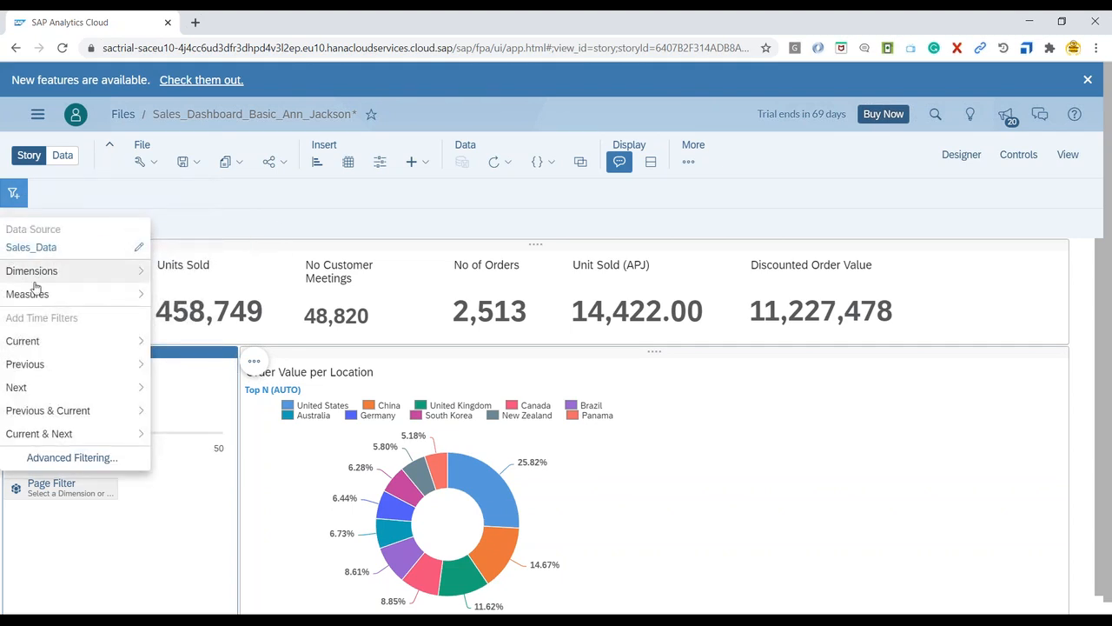
left_click(39, 271)
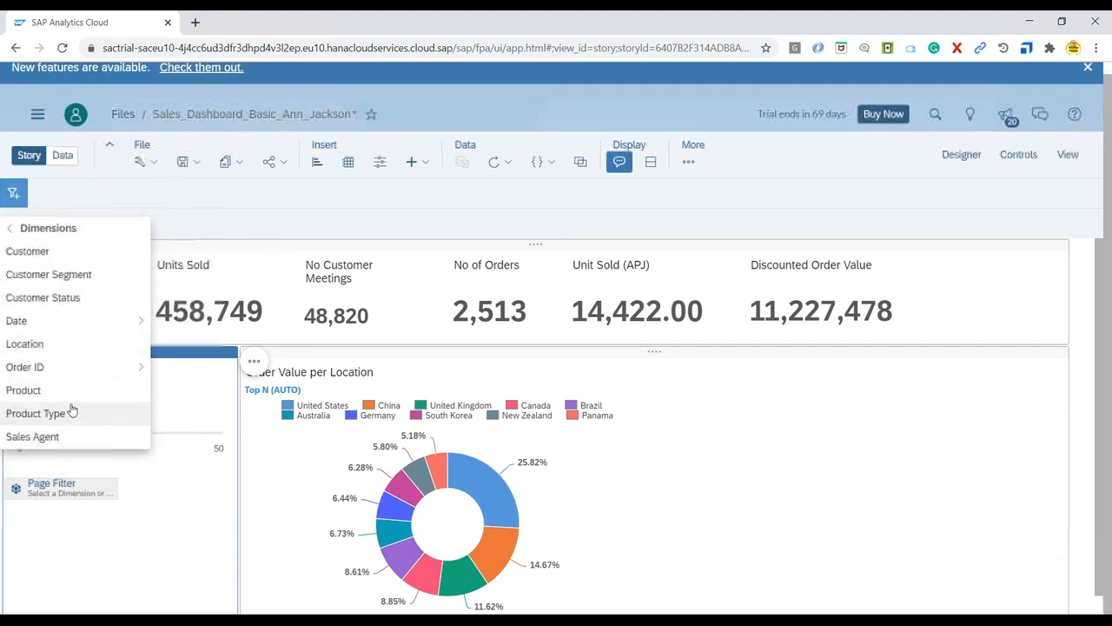
left_click(16, 193)
left_click(16, 193)
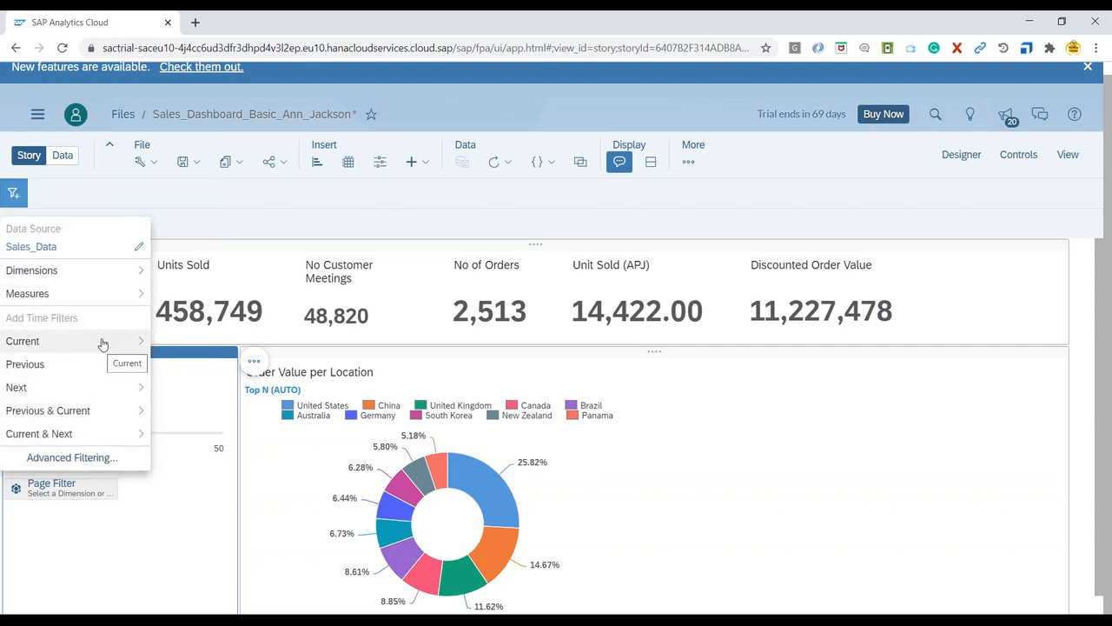
Step: Add a story filter on the Date dimension, filtered by member with All Members selected
left_click(104, 270)
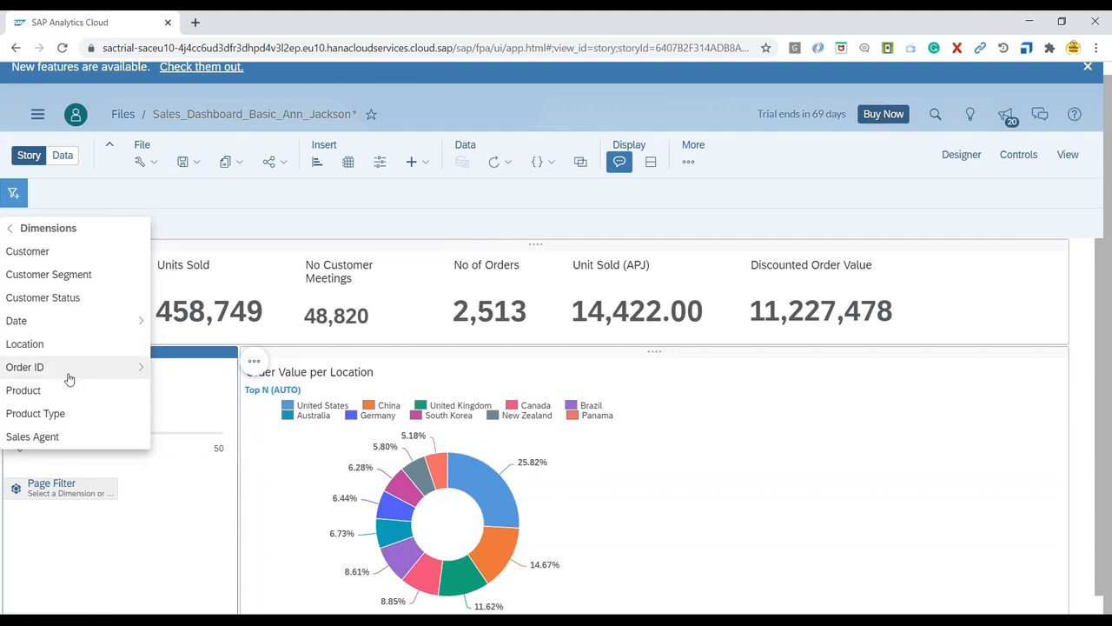
mouse_move(61, 323)
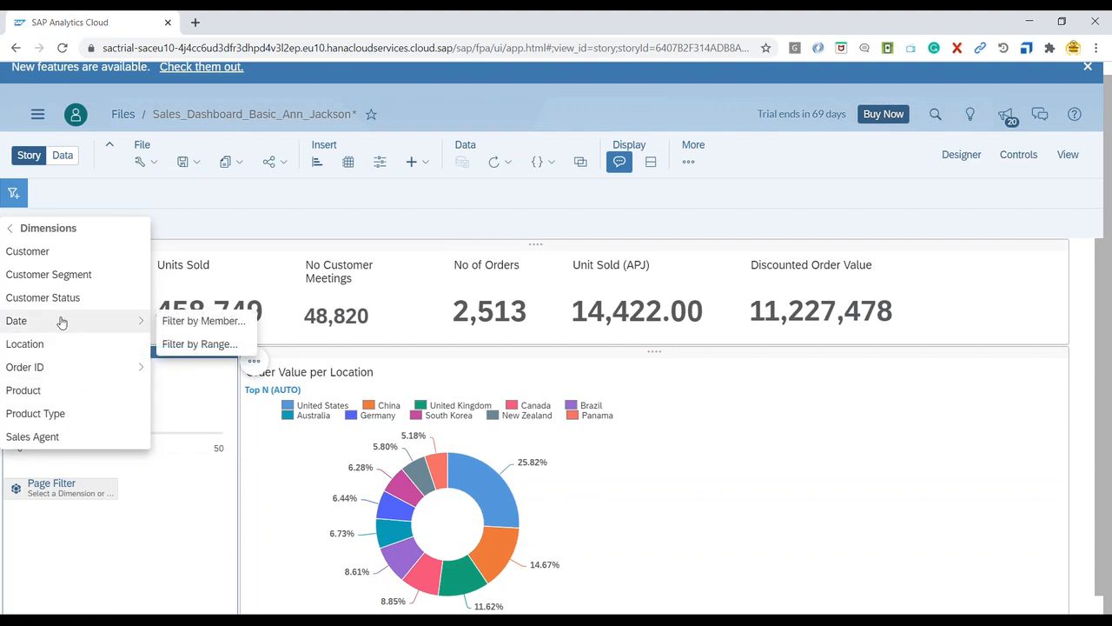
left_click(221, 324)
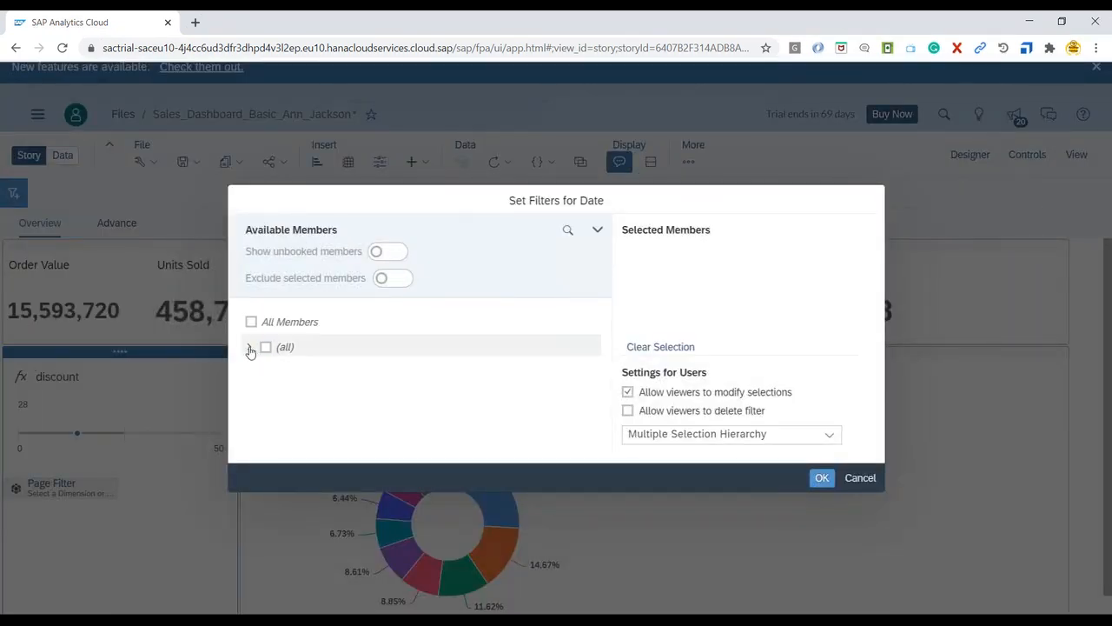
left_click(250, 347)
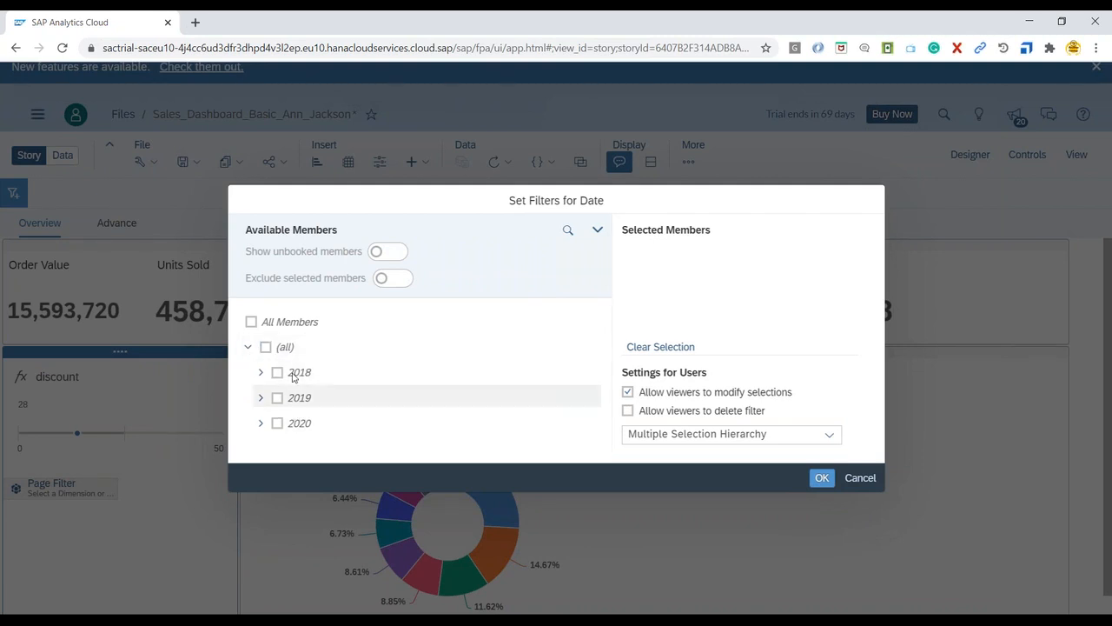
left_click(251, 321)
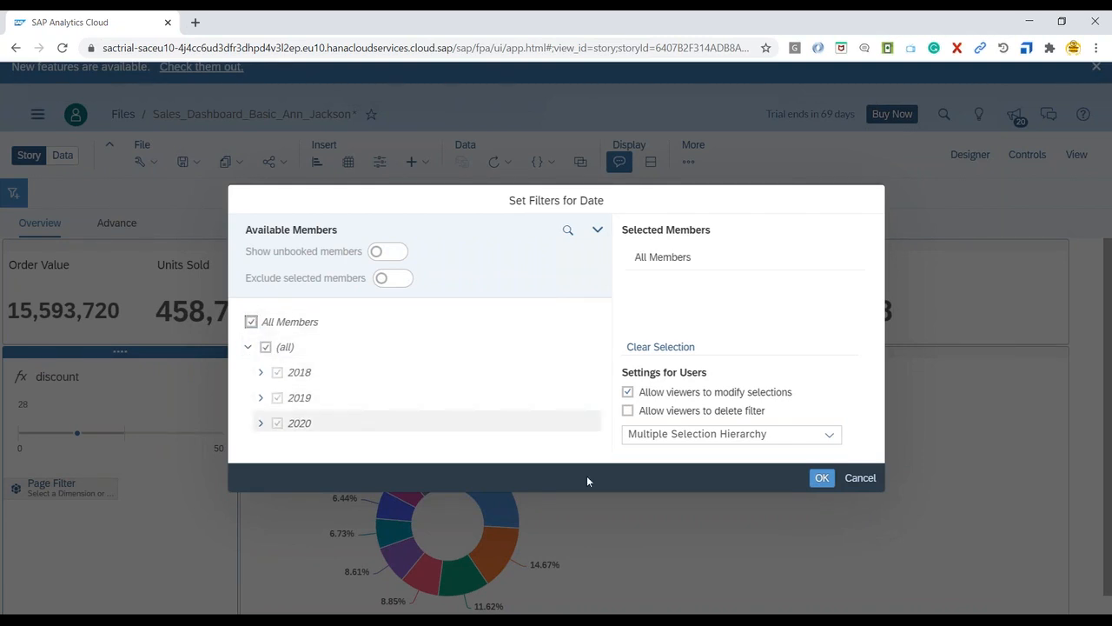
left_click(822, 478)
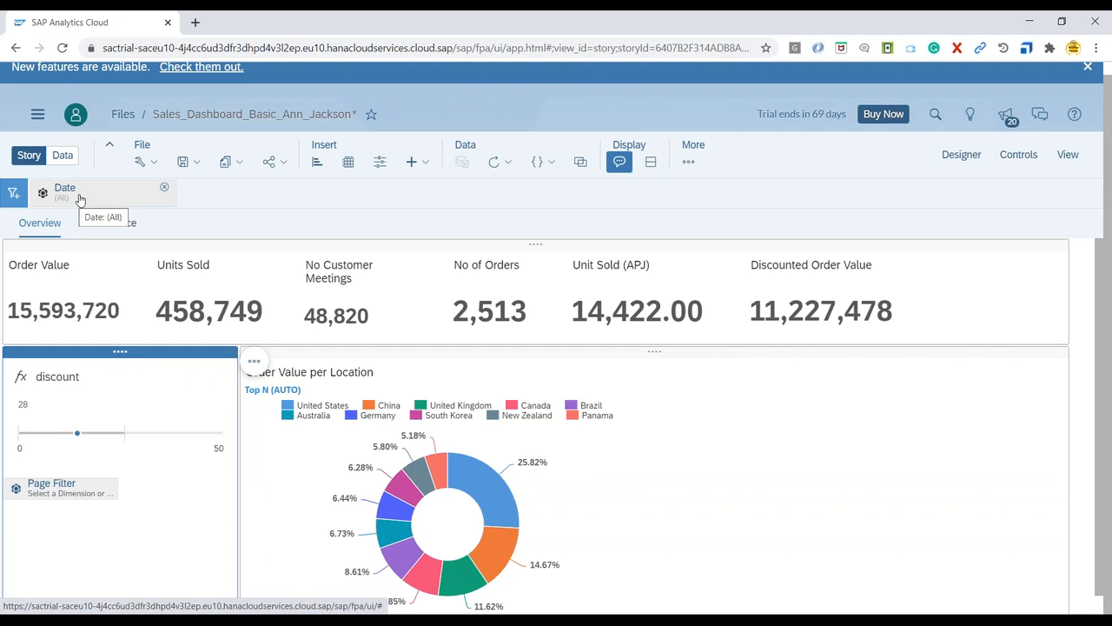
Step: Show the Advance page and replace the Notepad text with its customer segment order values 4769629, 3308084 and 7516007 on separate lines
left_click(114, 227)
mouse_move(188, 319)
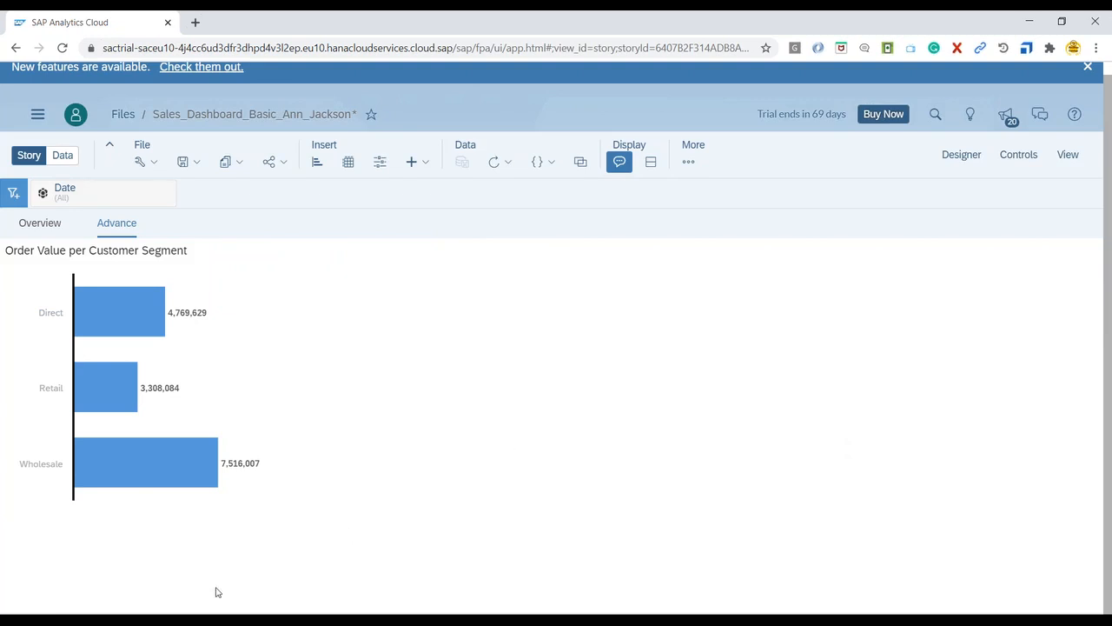
left_click(228, 621)
key("ctrl+a")
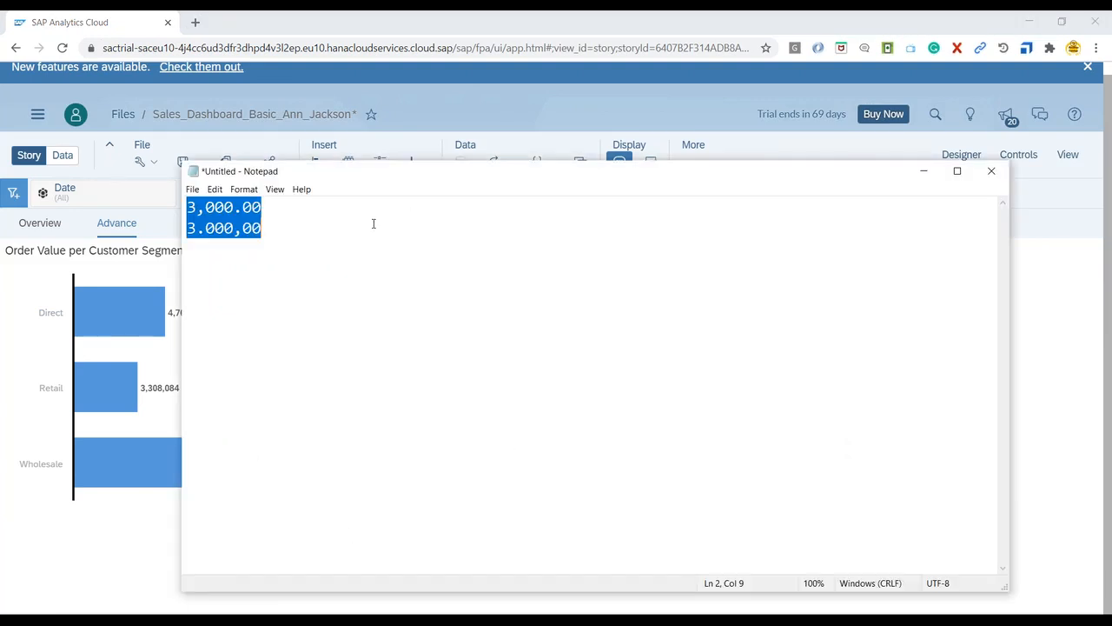
left_click_drag(476, 171, 658, 172)
type("4769629")
key("Return")
type("33080")
type("84 ")
type("7516007")
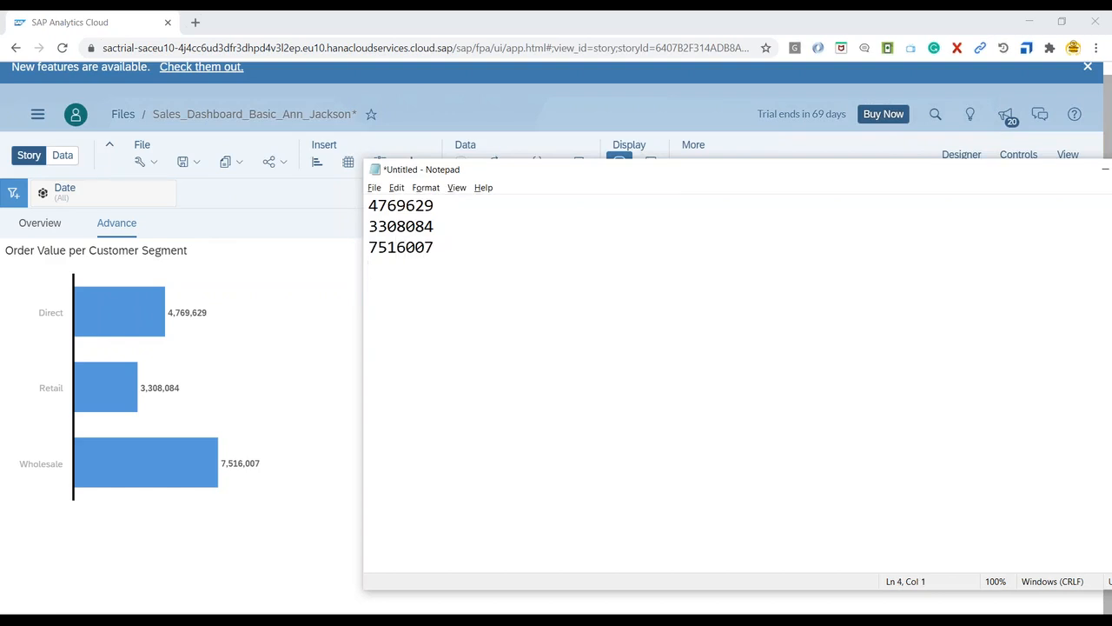
Step: Return to the story's Overview page and restrict the Date story filter to 2020 only
key("alt+Tab")
left_click(34, 223)
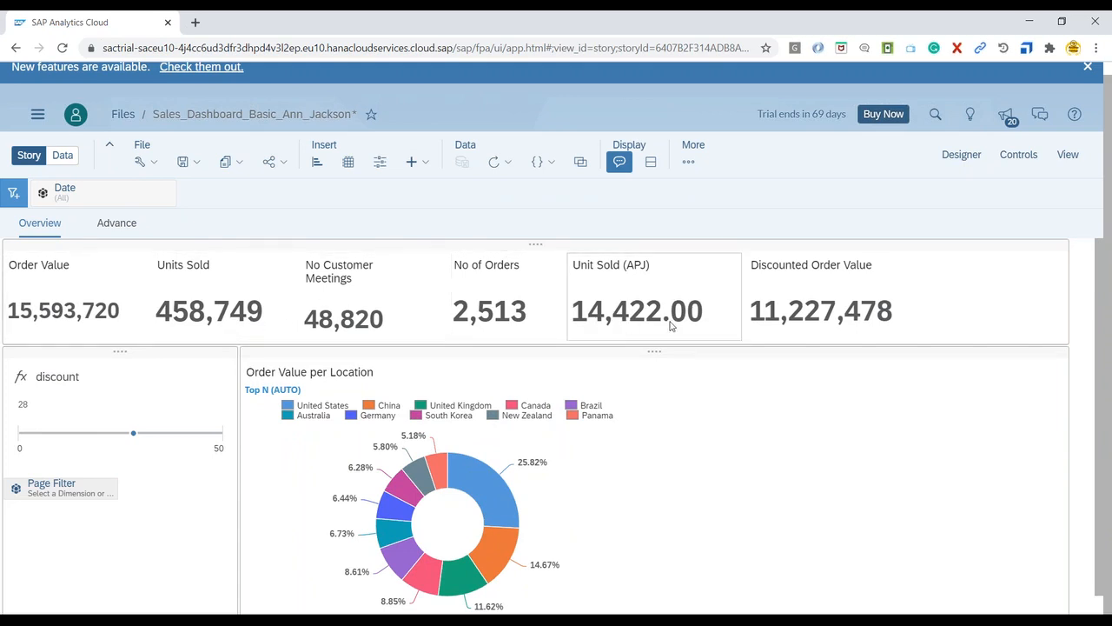
left_click(136, 201)
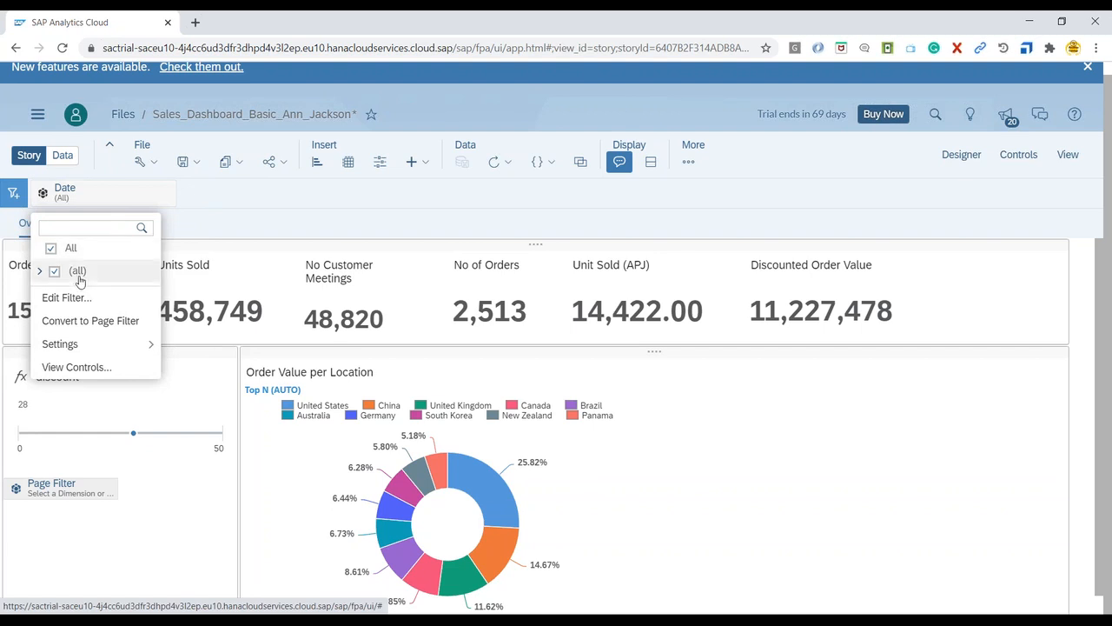
left_click(39, 271)
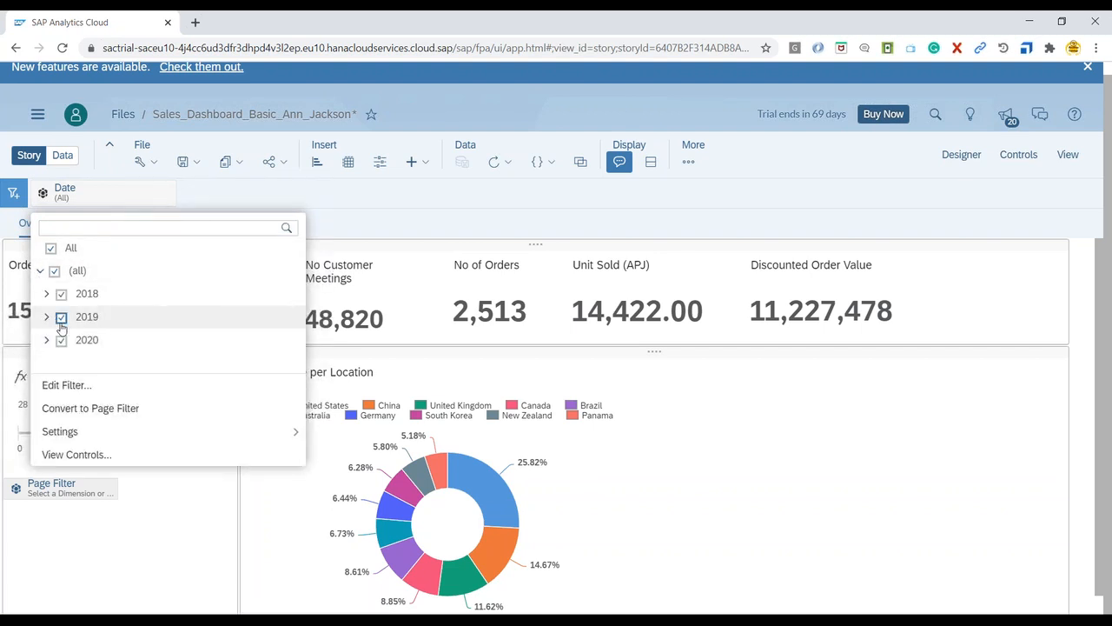
left_click(60, 340)
left_click(60, 295)
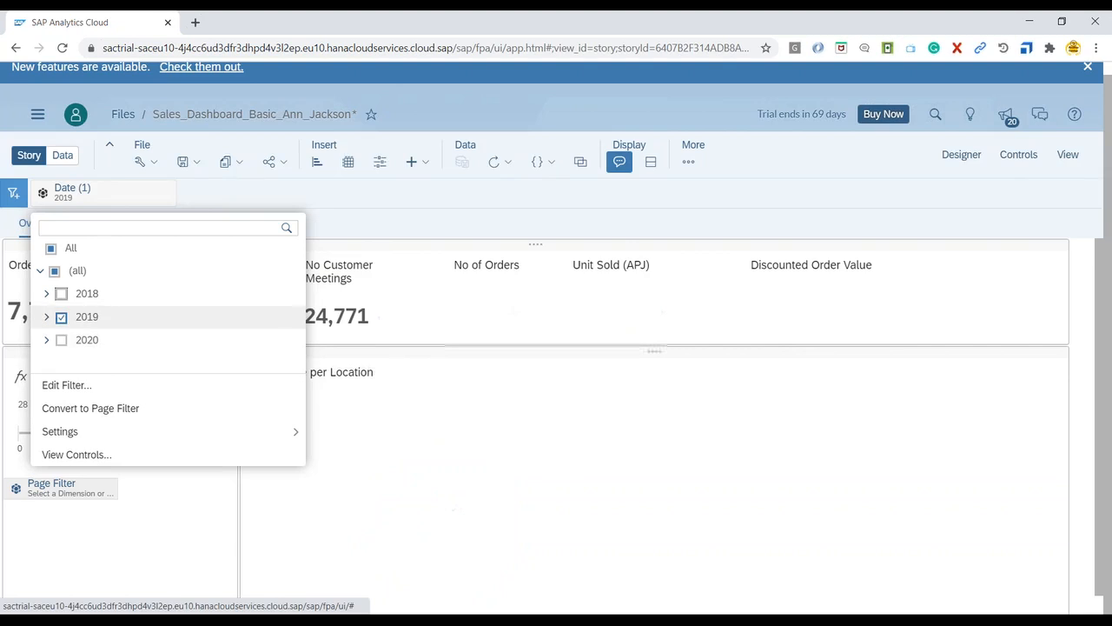
left_click(62, 318)
left_click(61, 341)
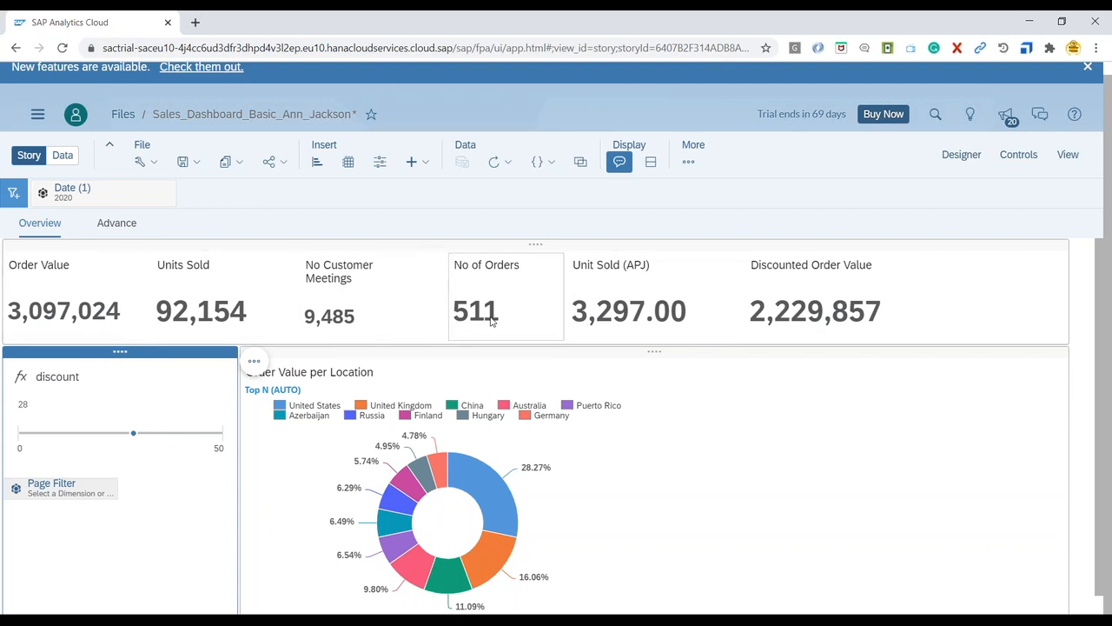
Step: Compare the Advance page's Direct order value under the Date filter with the first value recorded in Notepad
left_click(115, 223)
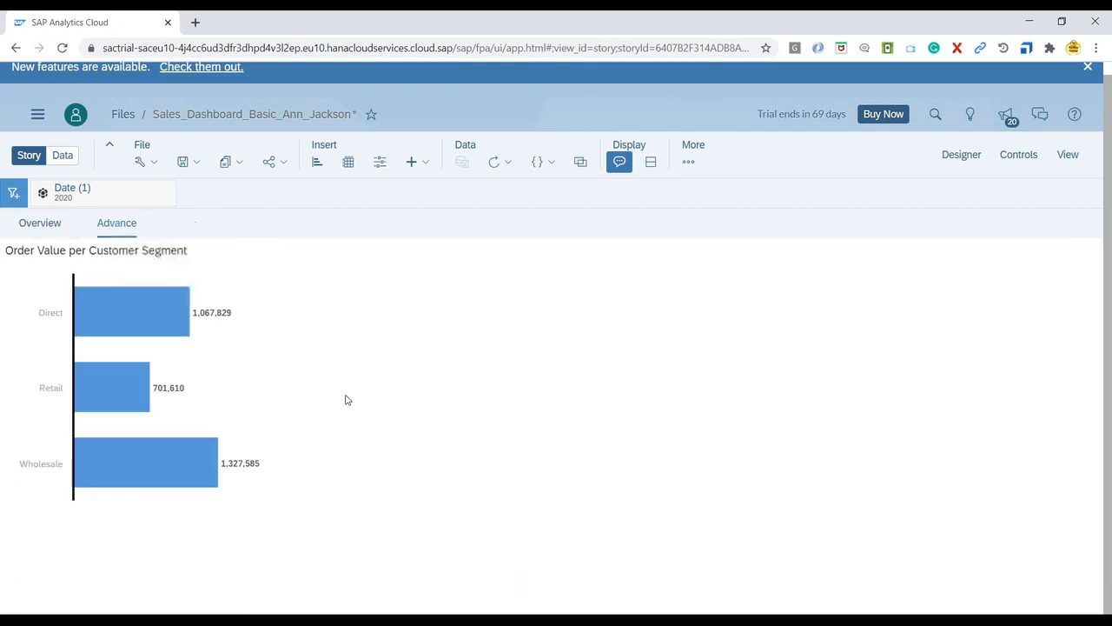
left_click(236, 611)
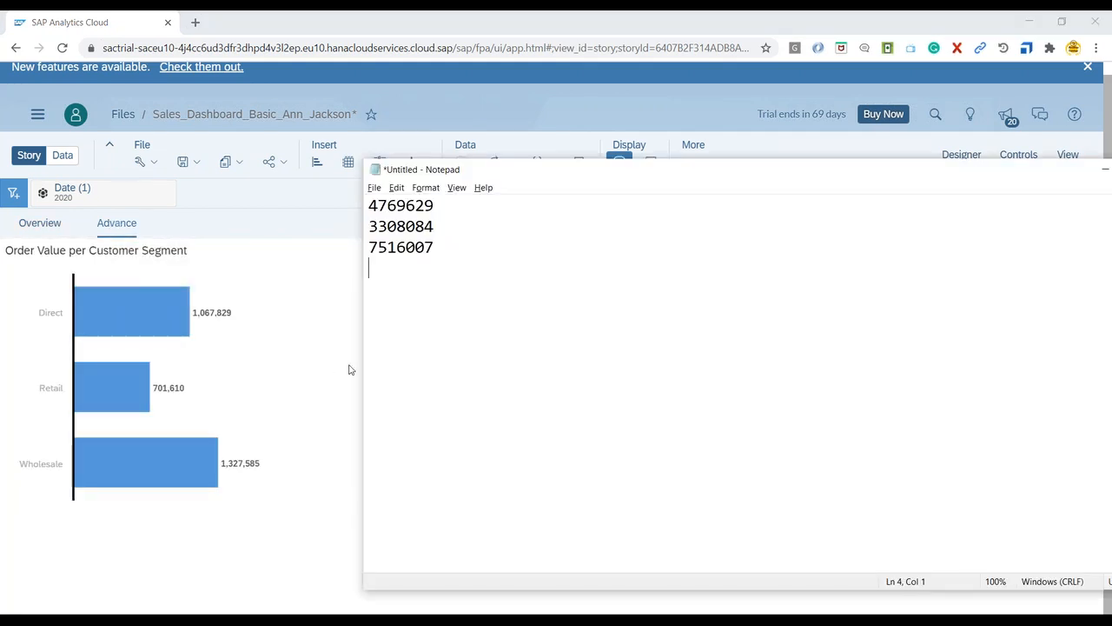
left_click_drag(437, 206, 369, 206)
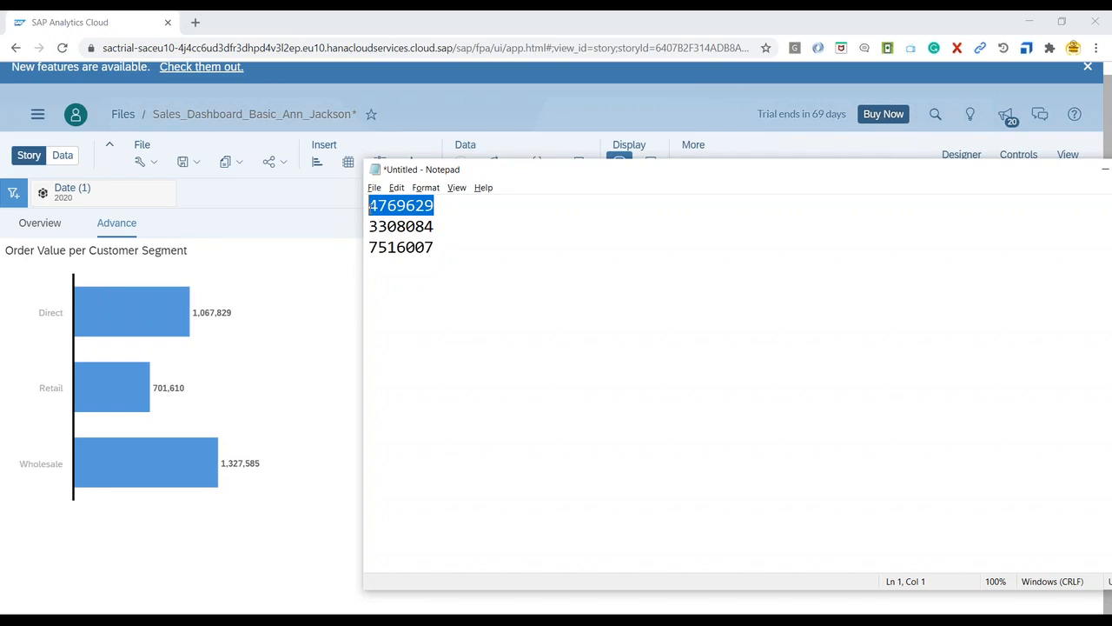
left_click(406, 207)
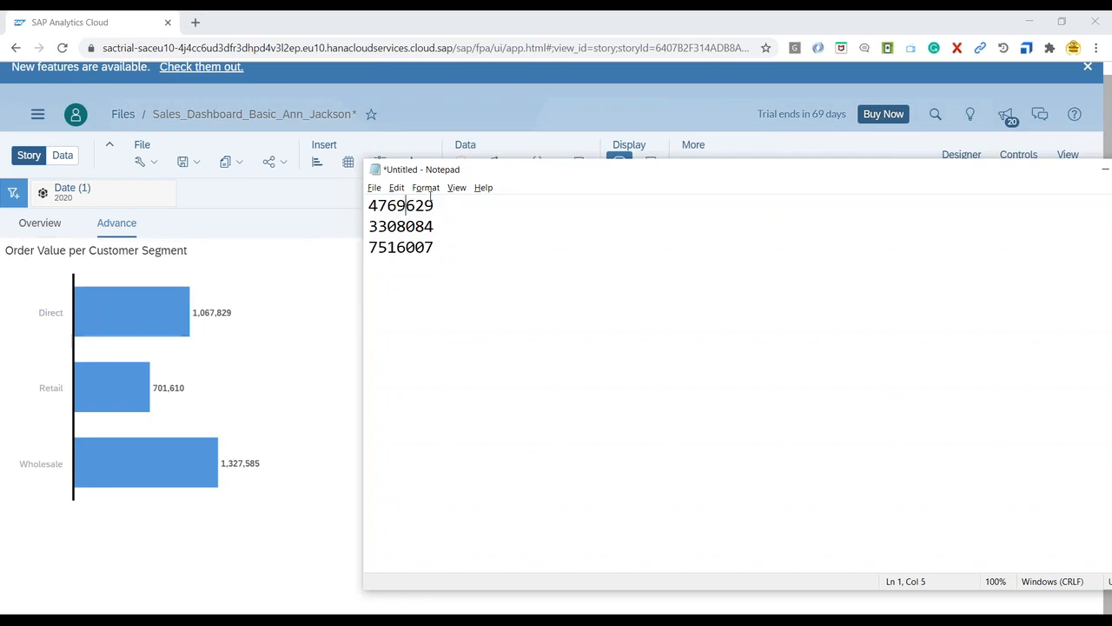
left_click_drag(439, 206, 369, 206)
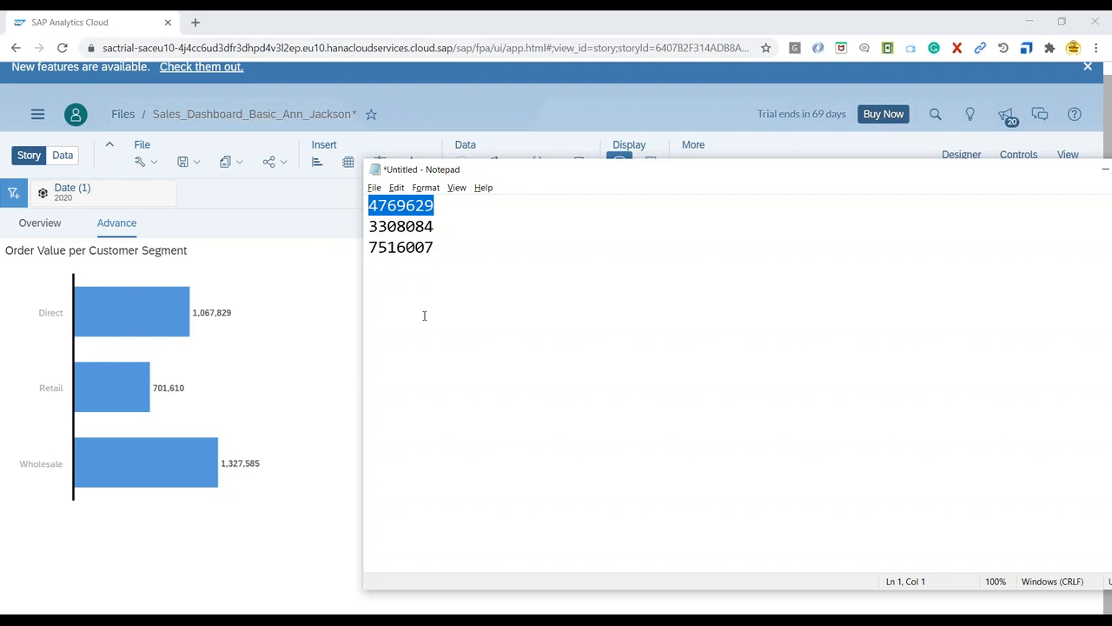
mouse_move(222, 318)
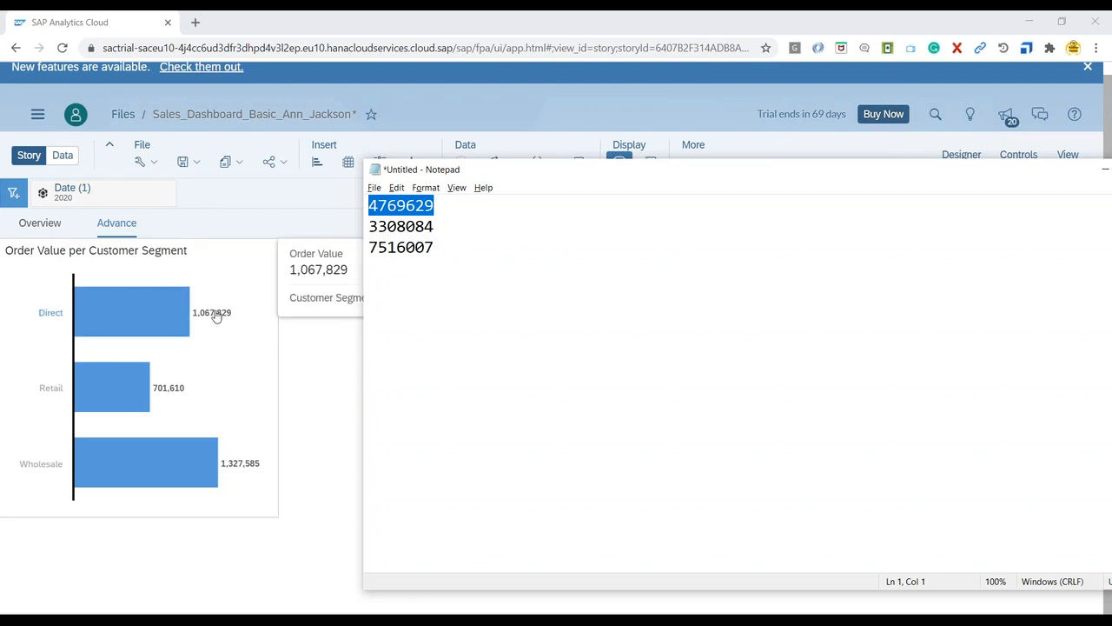
Step: Return to the Overview page and remove the empty page filter below the discount slider
left_click(1099, 173)
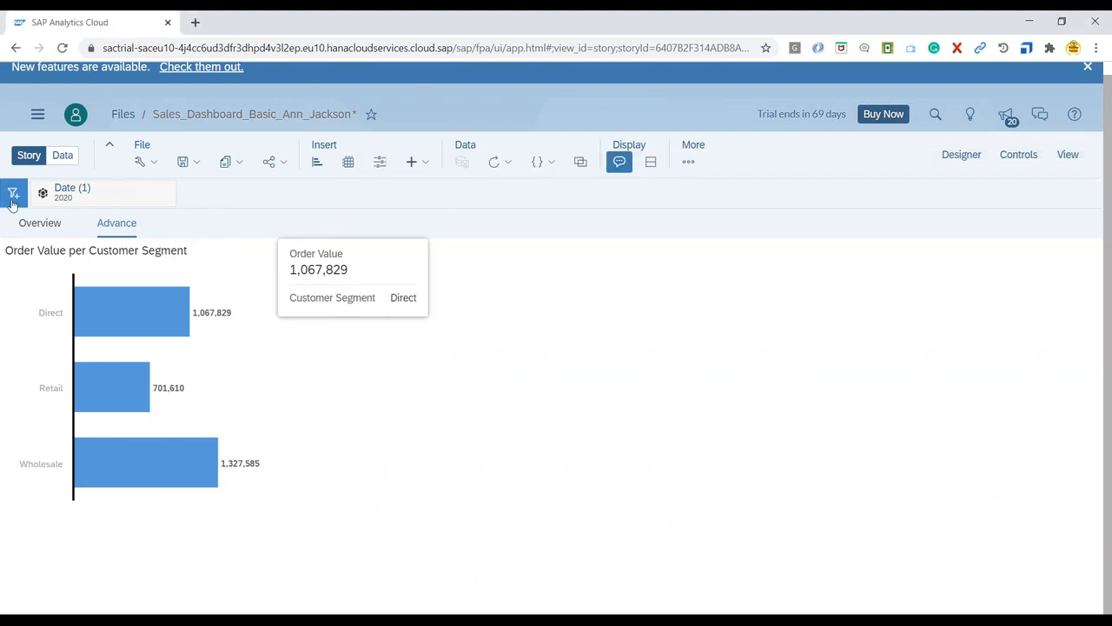
left_click(40, 228)
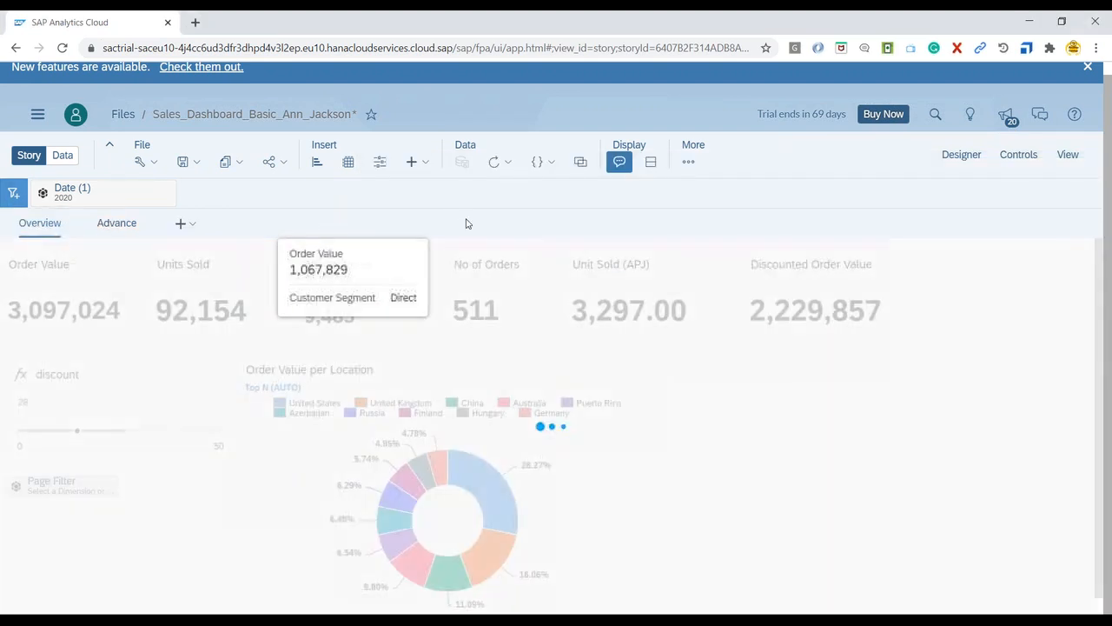
left_click(814, 43)
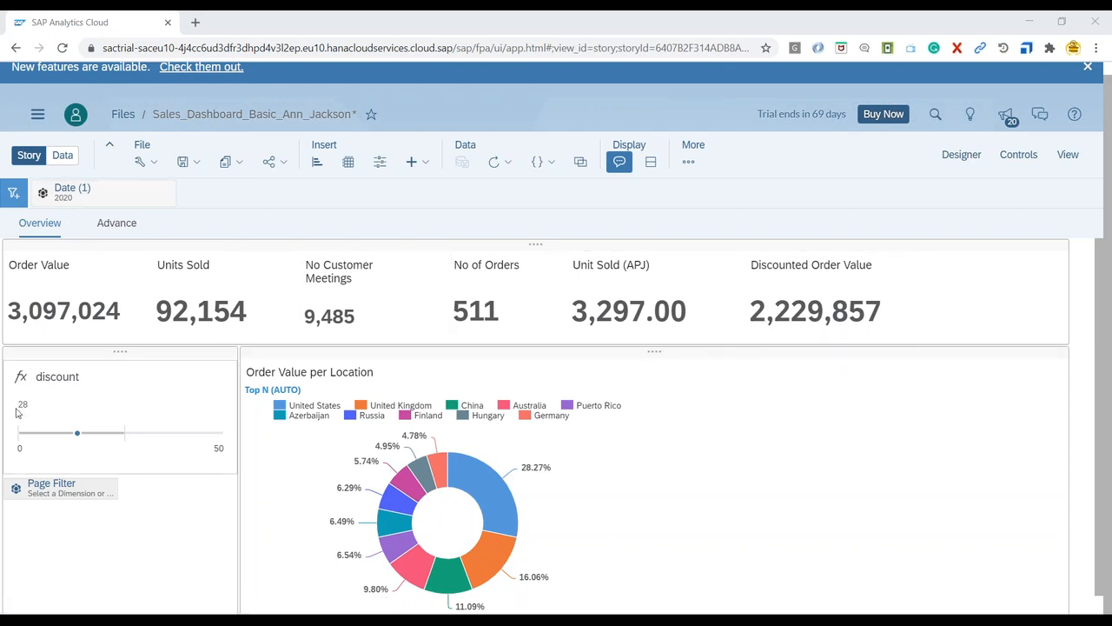
left_click(34, 316)
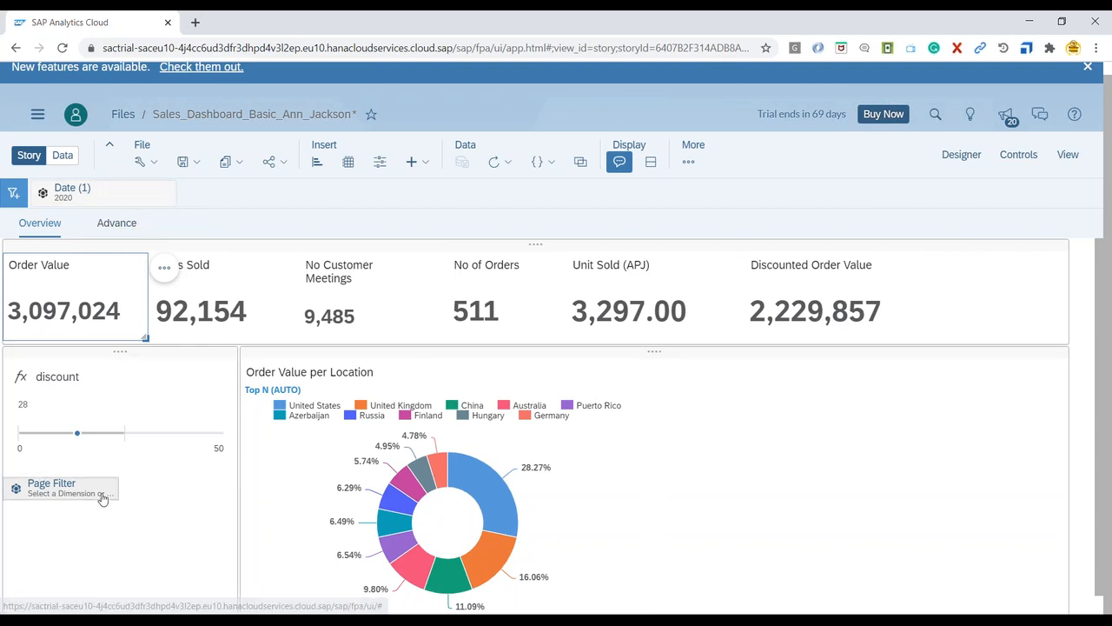
left_click(136, 493)
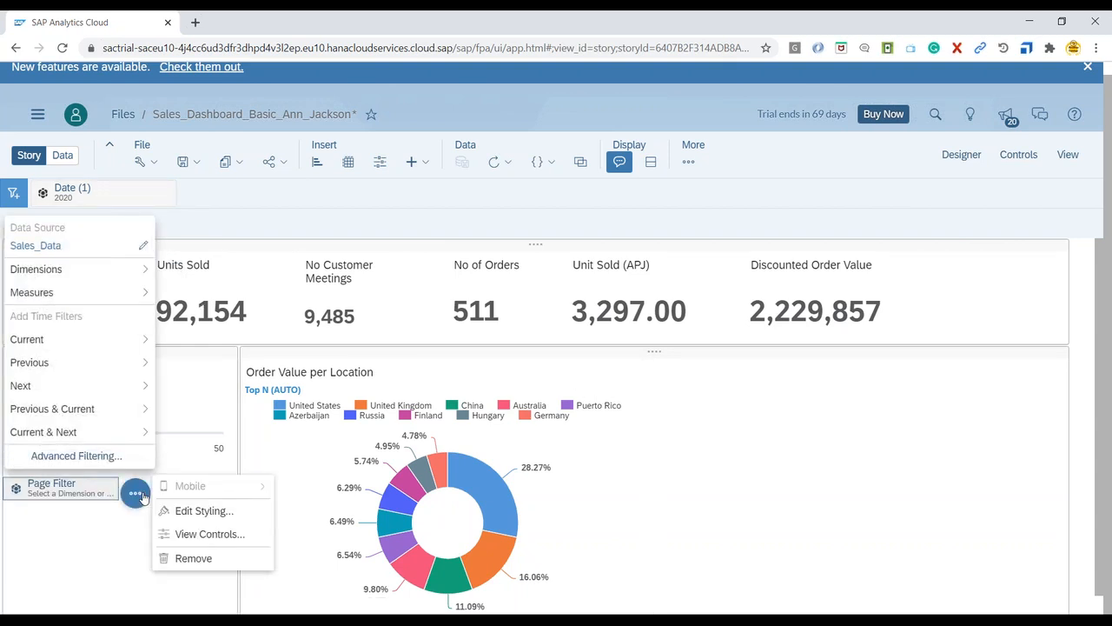
left_click(196, 558)
left_click(671, 381)
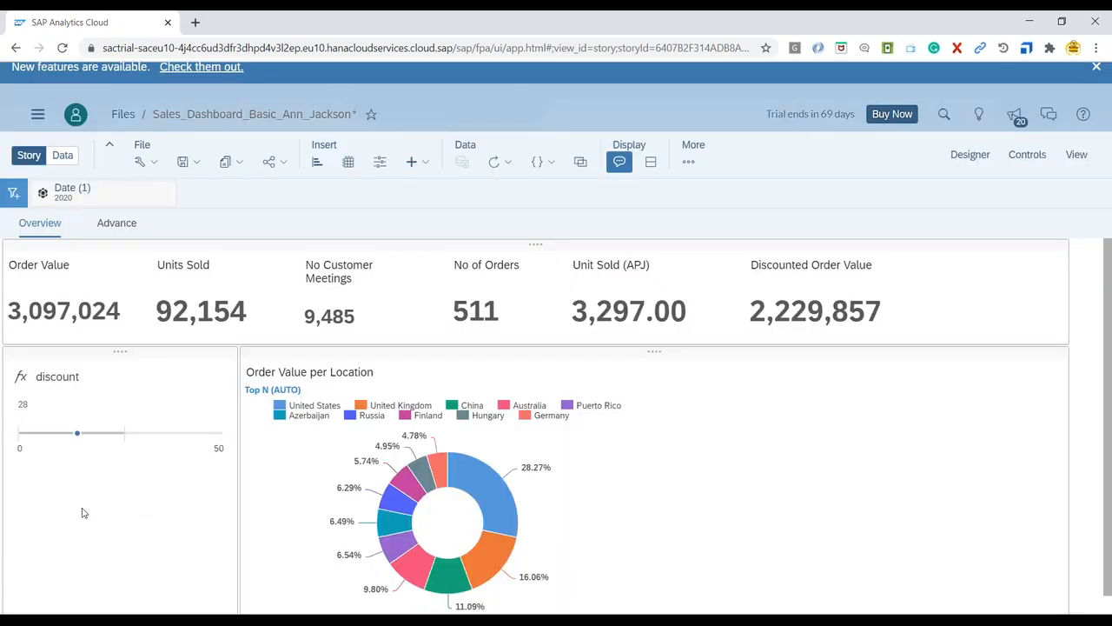
Step: Convert the Date story filter to a page filter and suppress future conversion messages
left_click(115, 199)
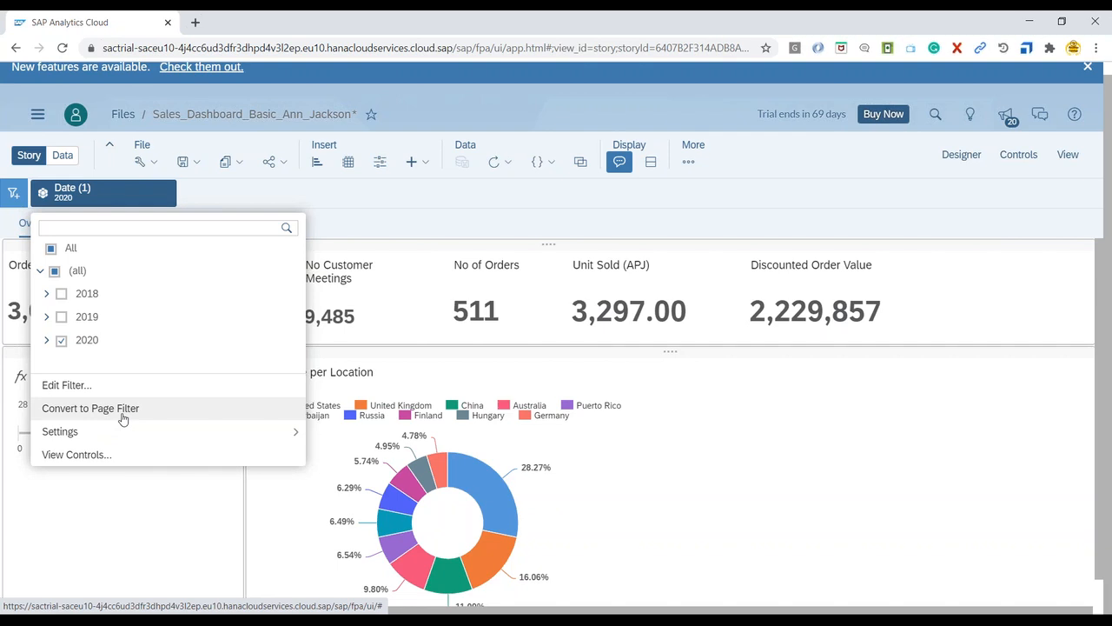
left_click(122, 420)
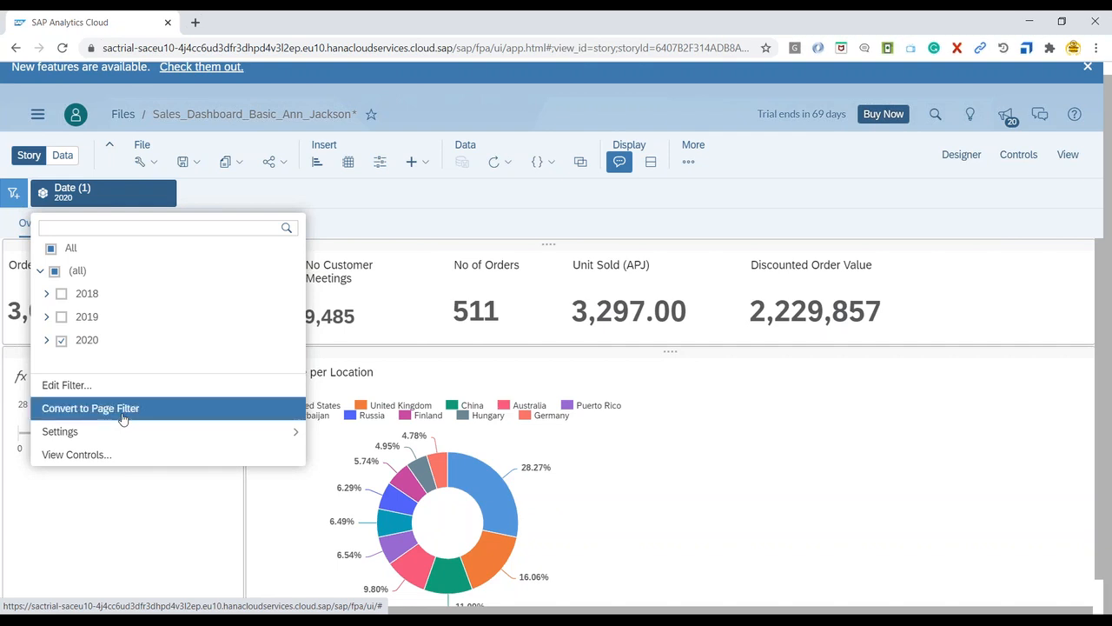
left_click(399, 363)
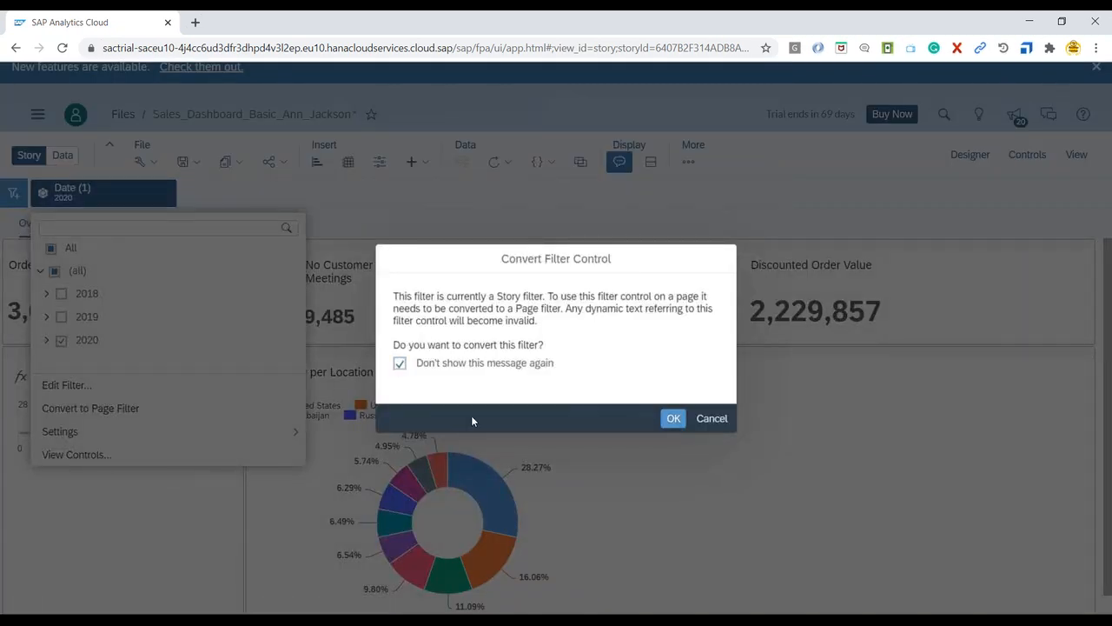
left_click(673, 418)
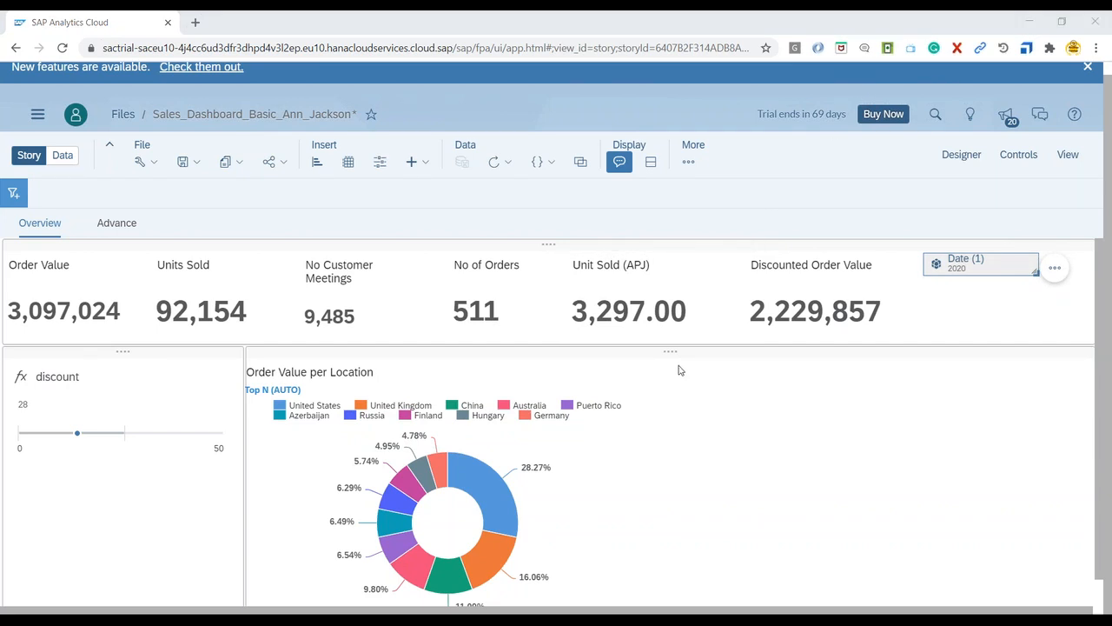
Step: Move the Date page filter below the discount slider and enlarge it into an expanded member list
left_click_drag(1008, 259, 118, 497)
left_click_drag(196, 550, 233, 589)
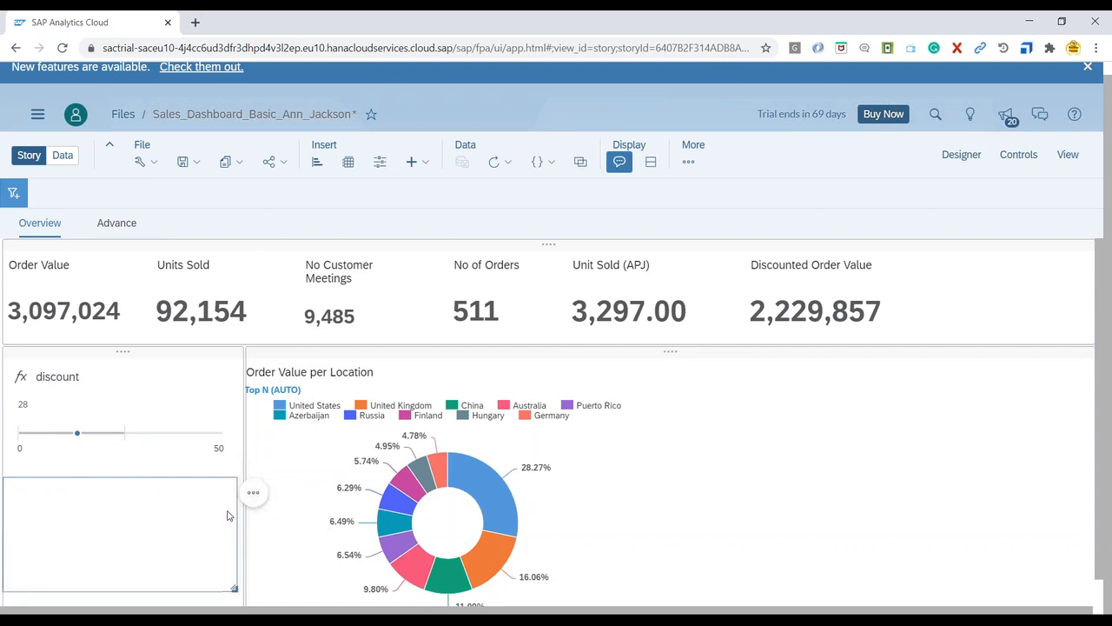
scroll(80, 572, "down", 1)
scroll(86, 575, "up", 1)
scroll(85, 575, "up", 1)
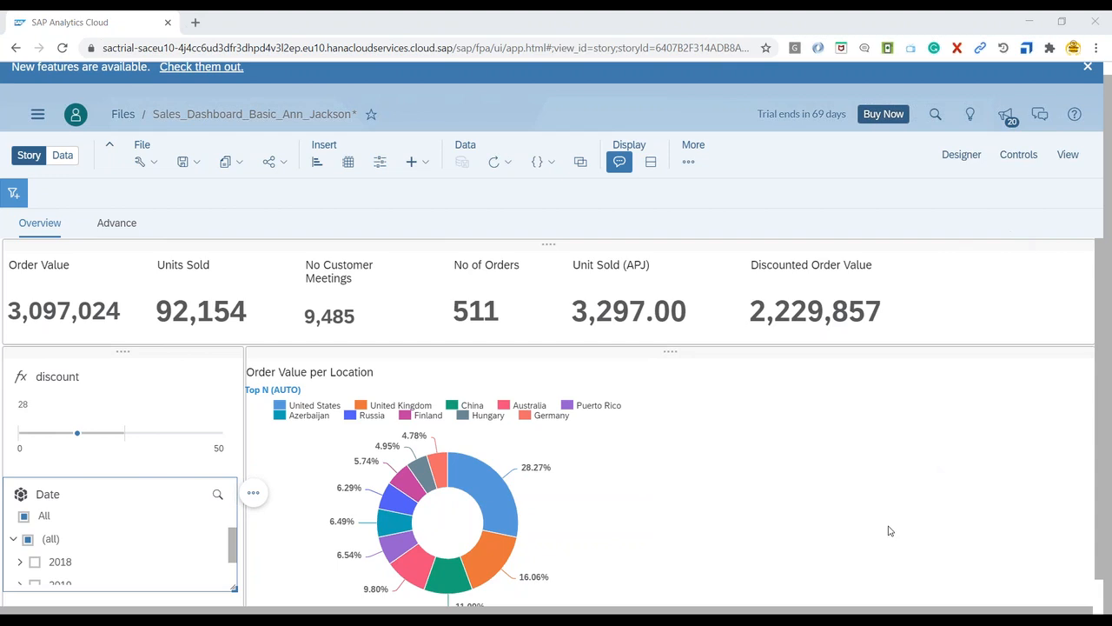
Step: Hide the empty story filter bar and make the Date page filter tall enough to show 2018, 2019 and 2020
left_click(15, 204)
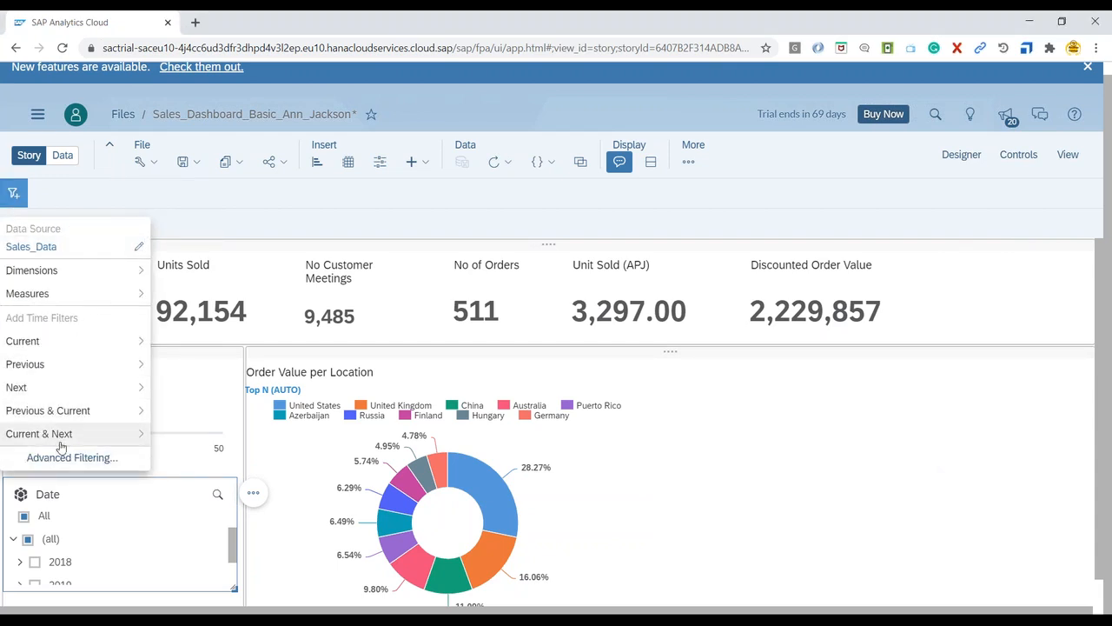
left_click(54, 196)
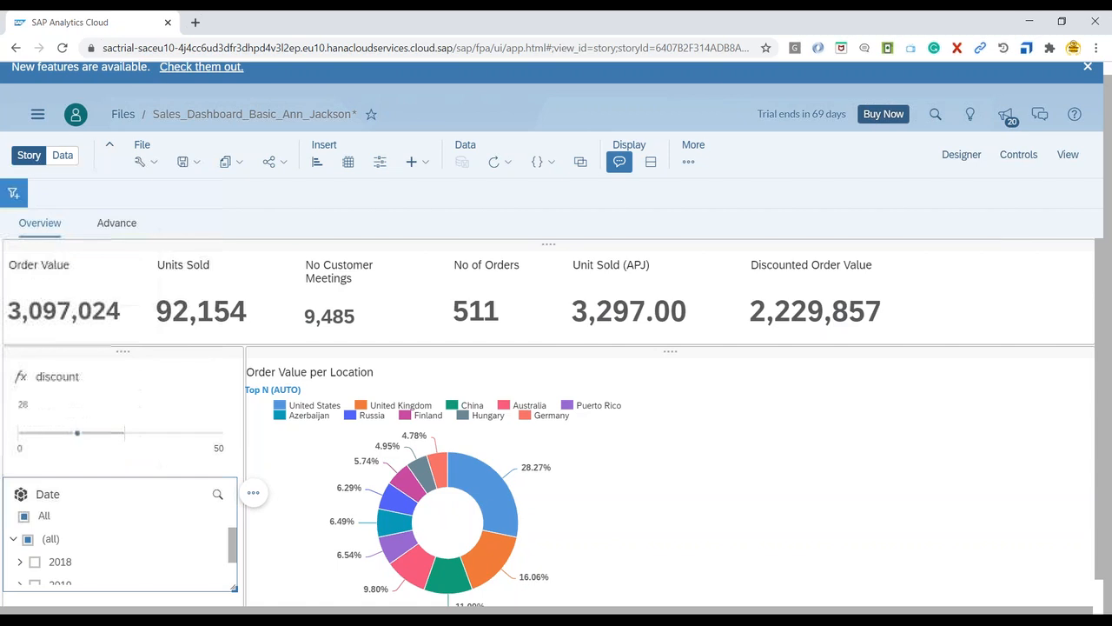
right_click(71, 195)
left_click(69, 185)
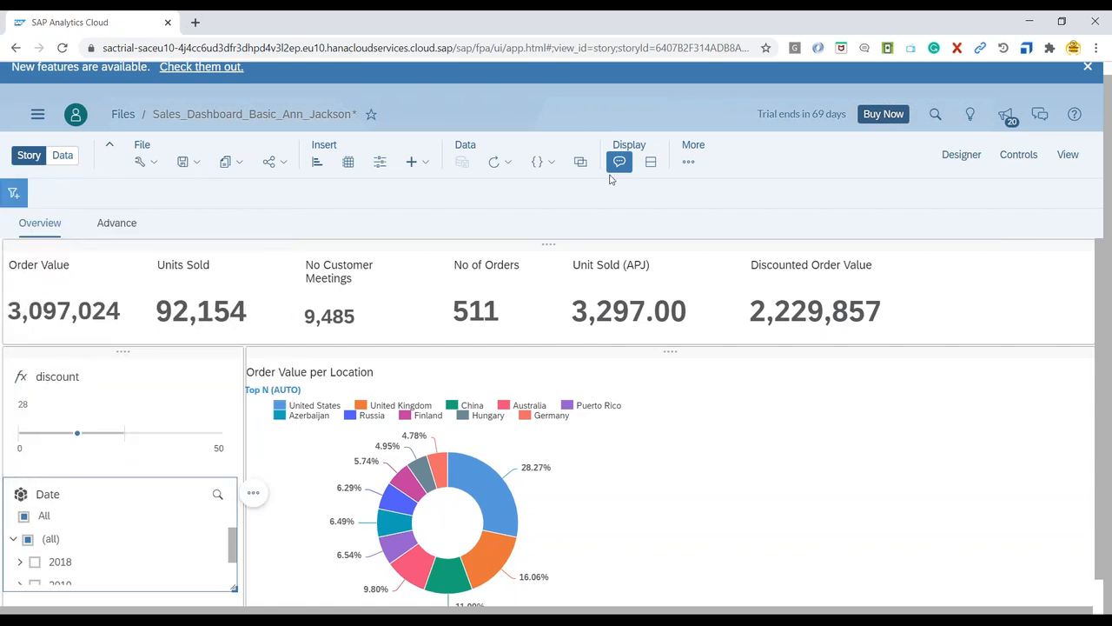
left_click(688, 163)
left_click(715, 214)
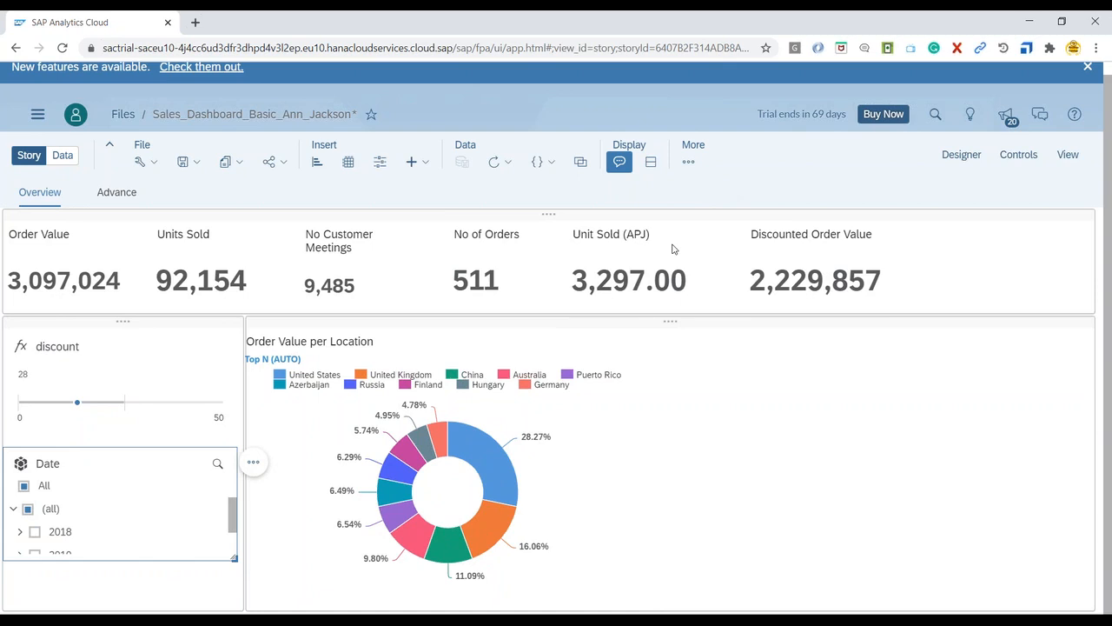
left_click_drag(234, 557, 233, 598)
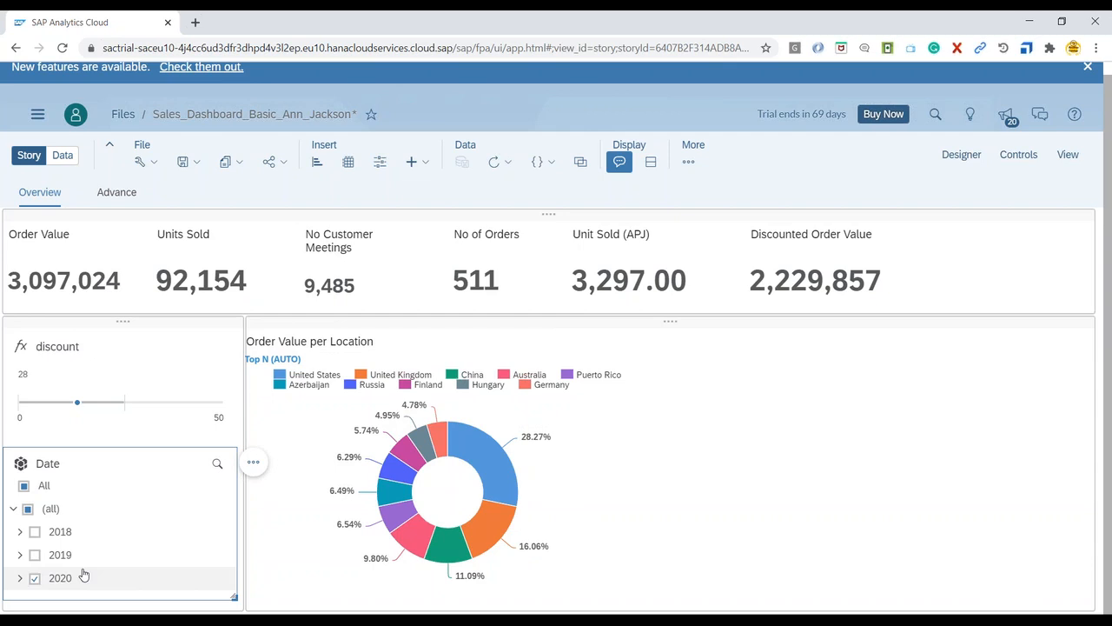
Step: Compare the Advance page's order values per customer segment with the values recorded in Notepad
left_click(122, 191)
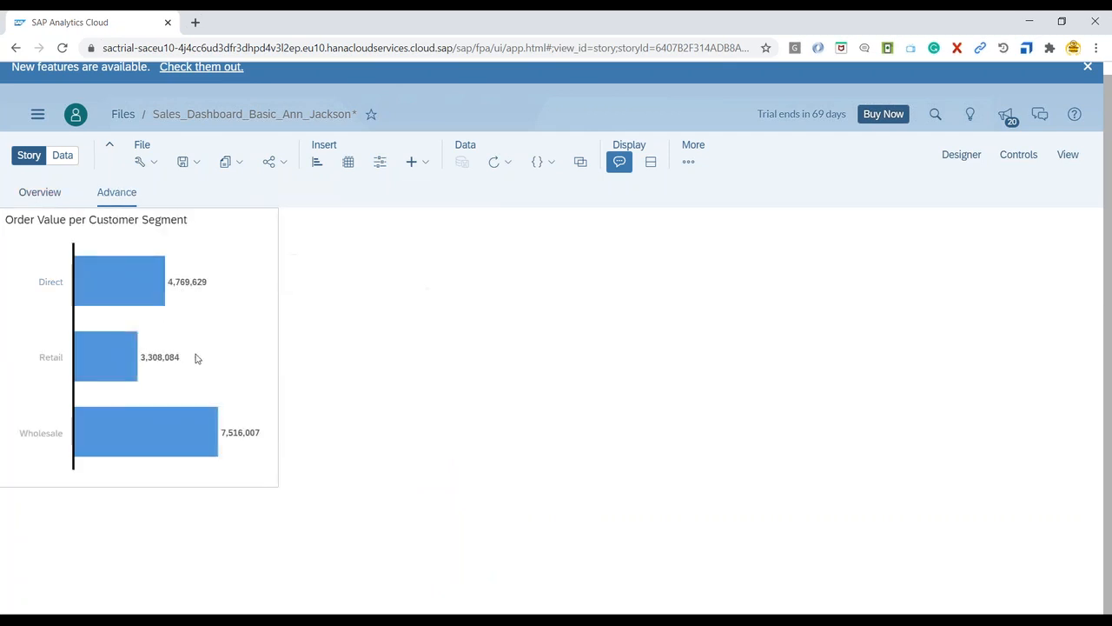
key("alt+Tab")
left_click(405, 226)
left_click_drag(435, 208, 367, 205)
left_click(394, 206)
left_click(433, 205)
key("shift+Home")
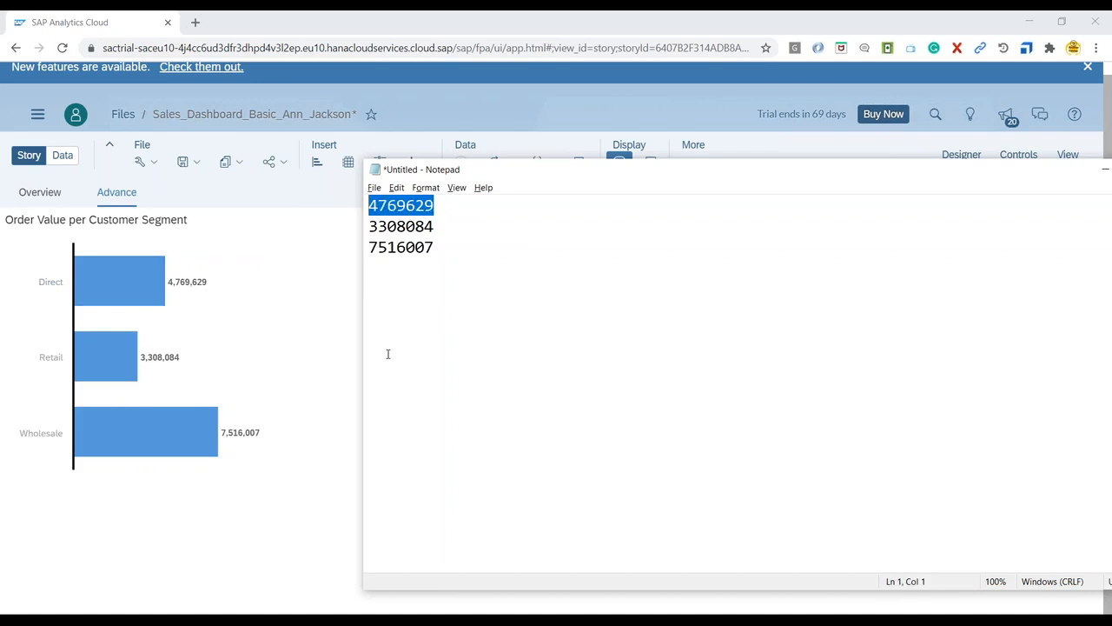
left_click(322, 350)
Step: Go back to the Overview page and restrict the Date page filter to 2019 only
left_click(39, 192)
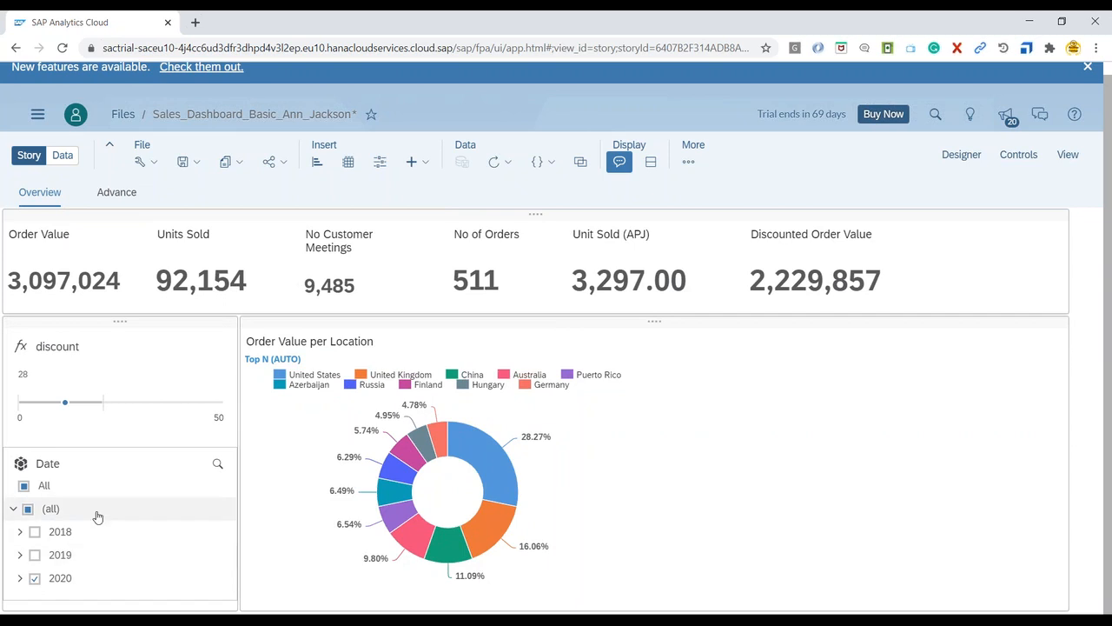
left_click(36, 556)
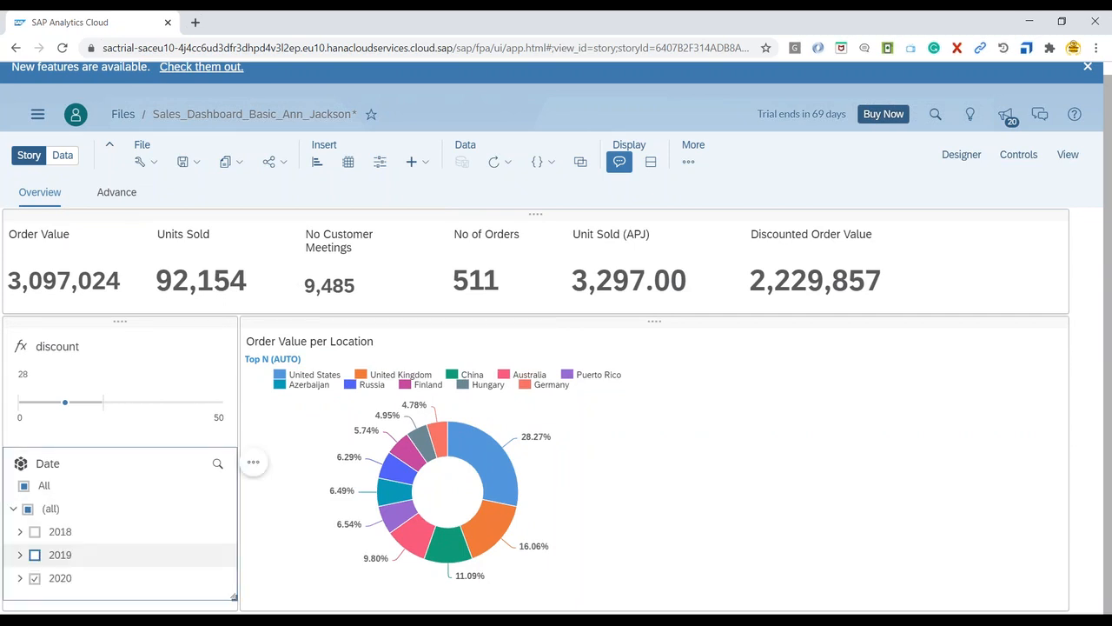
left_click(35, 559)
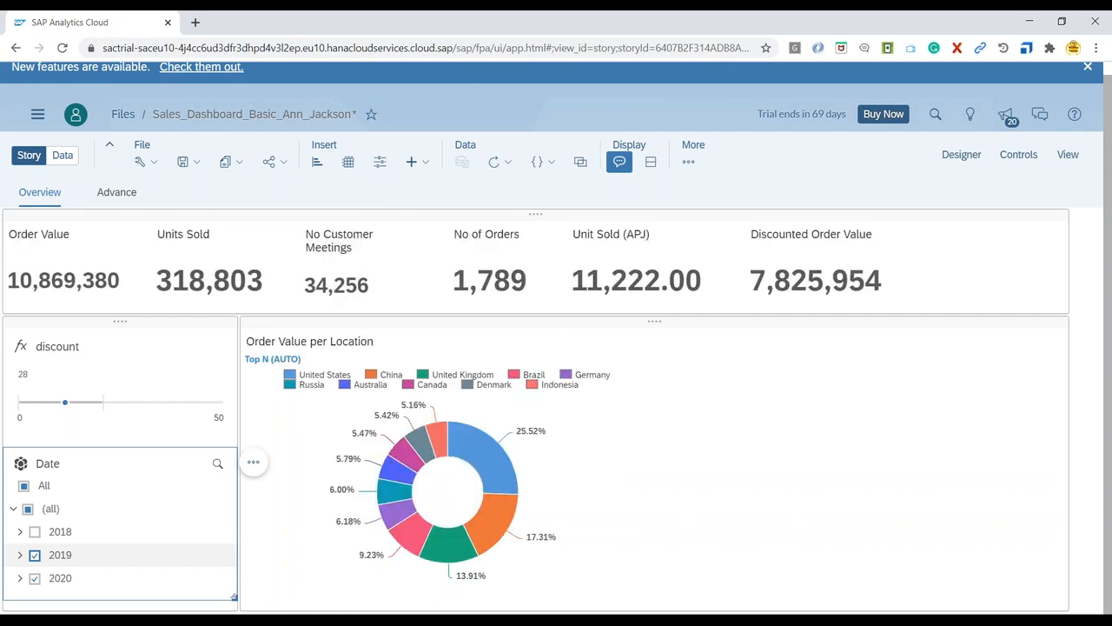
left_click(34, 534)
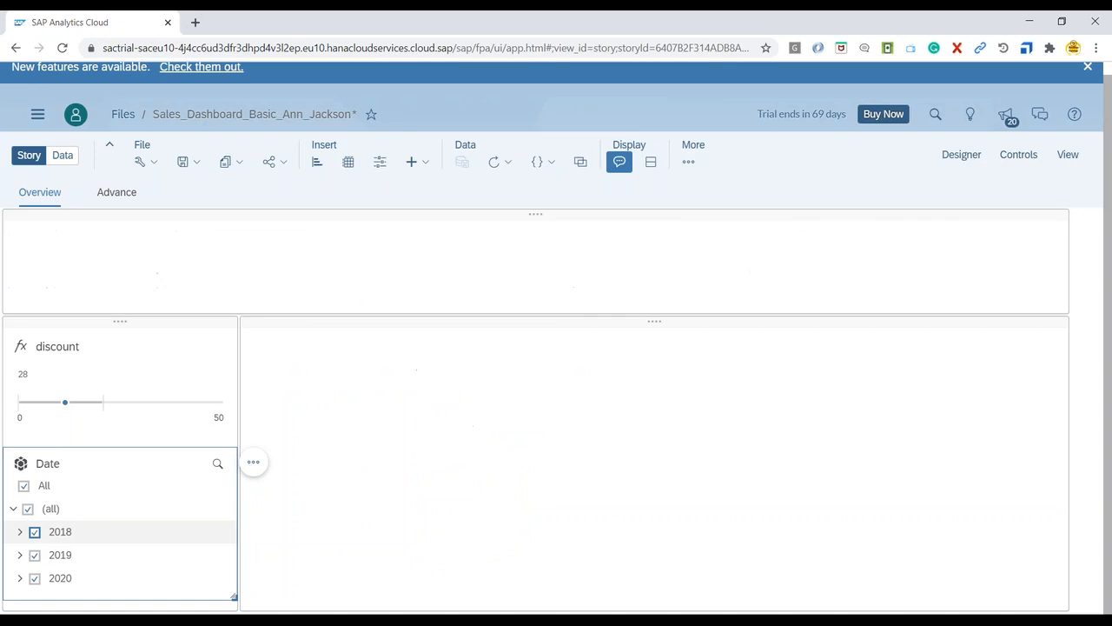
left_click(35, 532)
left_click(35, 577)
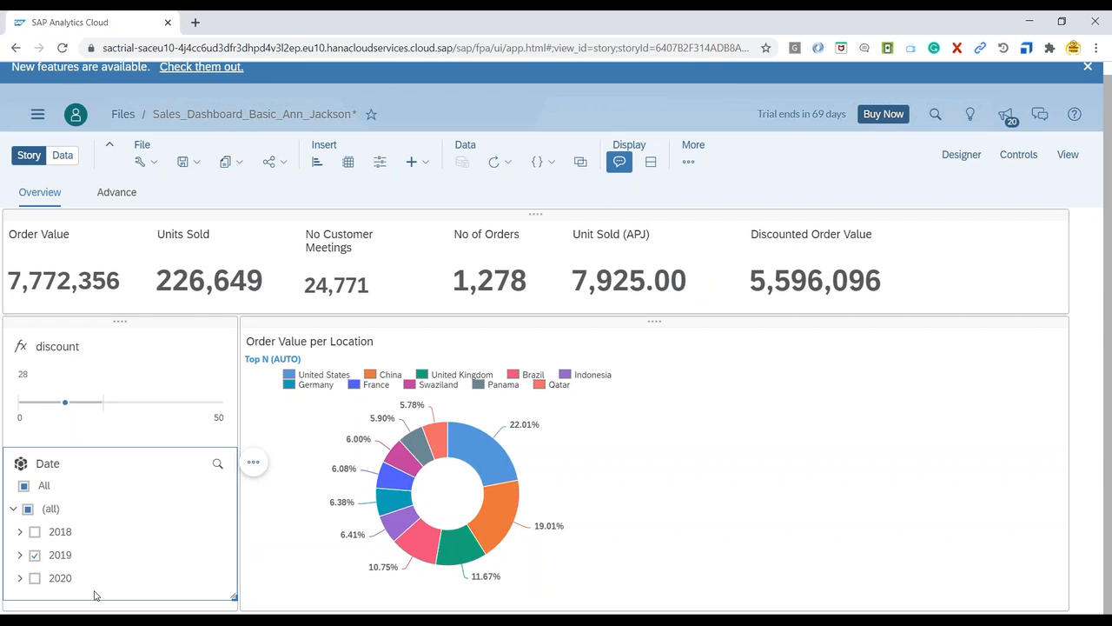
left_click(862, 77)
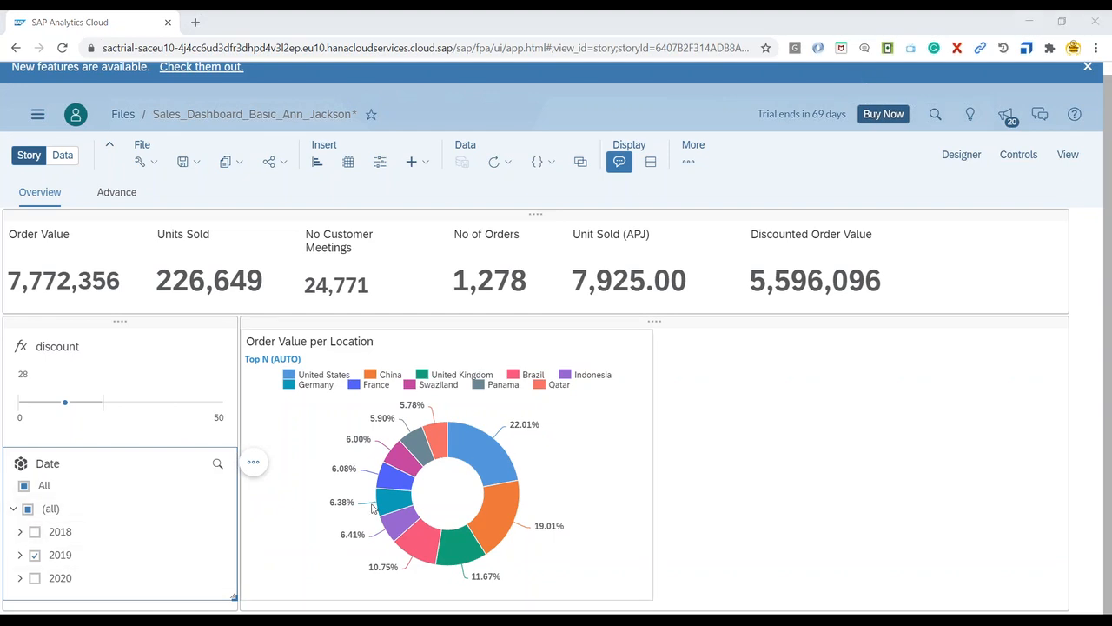
Step: Duplicate the No of Orders tile on the Overview page, placing the copy after Discounted Order Value
mouse_move(480, 456)
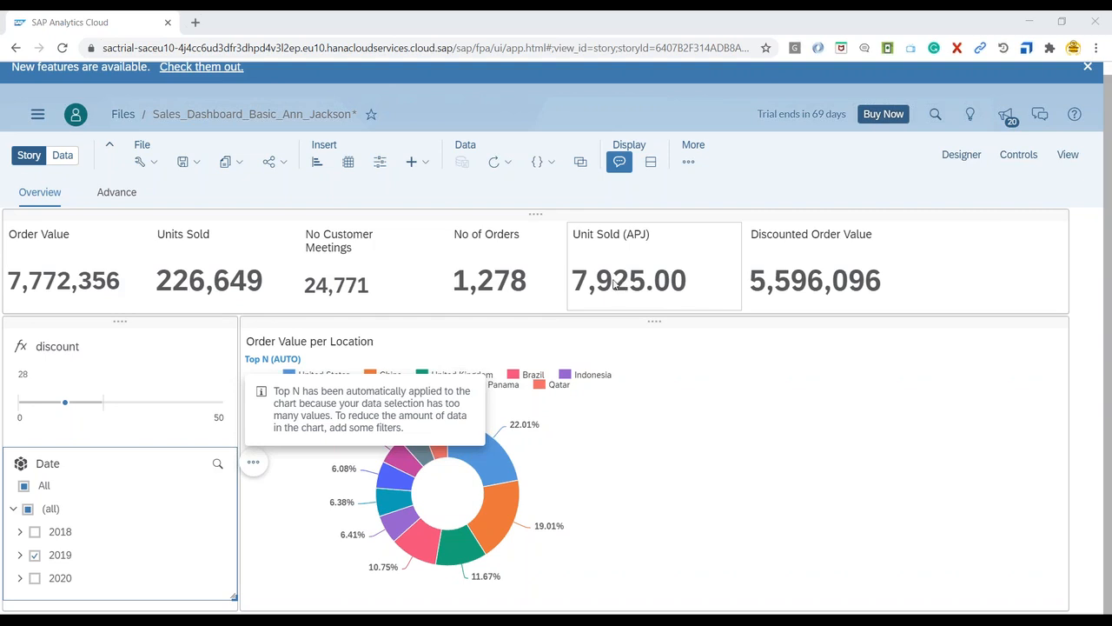
left_click(492, 260)
key("ctrl+c")
key("ctrl+v")
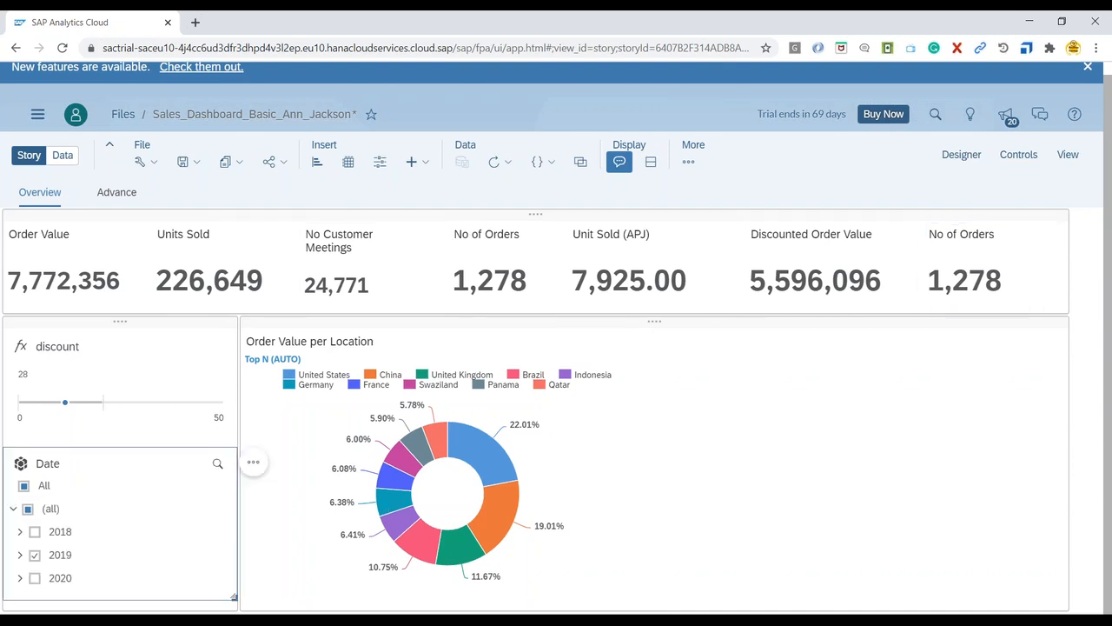
Step: Limit the Date filter's linked analysis to the copied No of Orders tile and Order Value per Location, automatically connecting newly created widgets
left_click(255, 465)
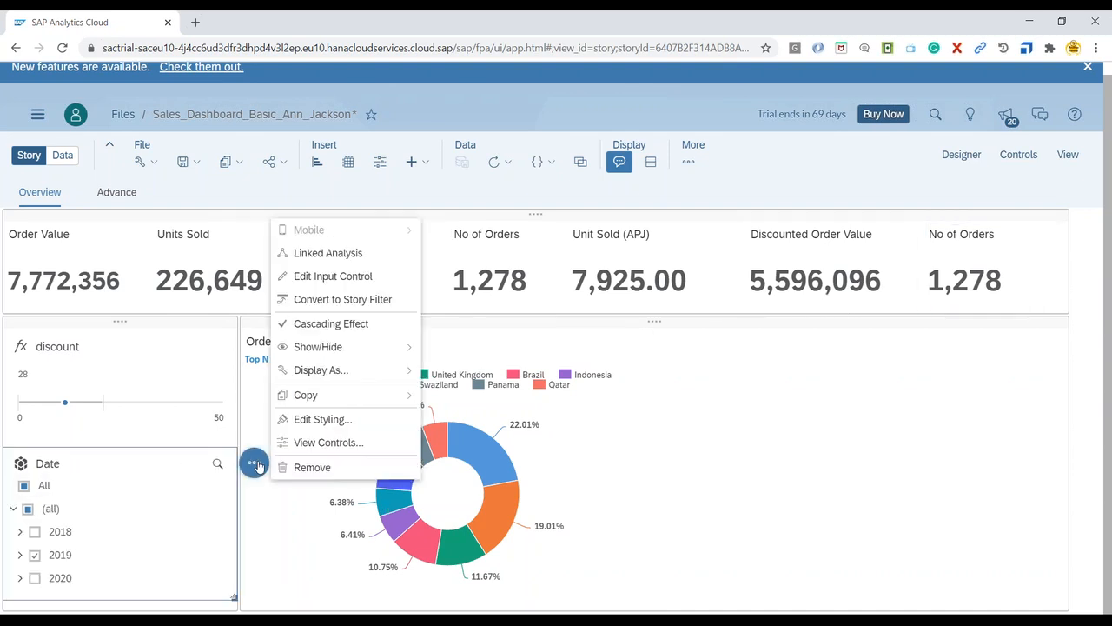
left_click(335, 259)
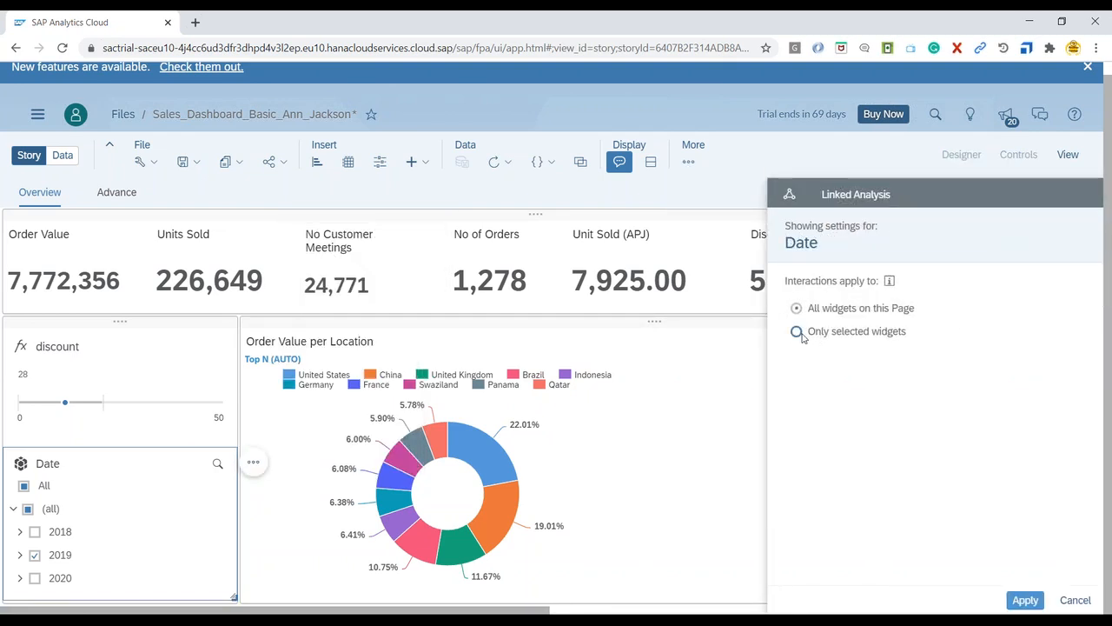
left_click(796, 333)
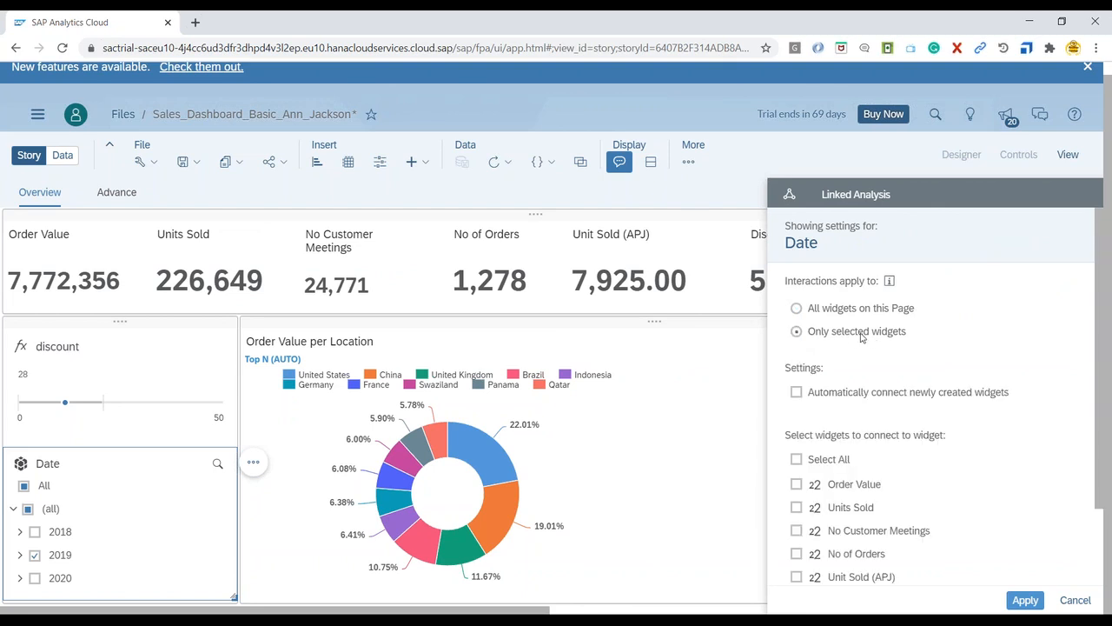
left_click(796, 395)
scroll(913, 400, "down", 3)
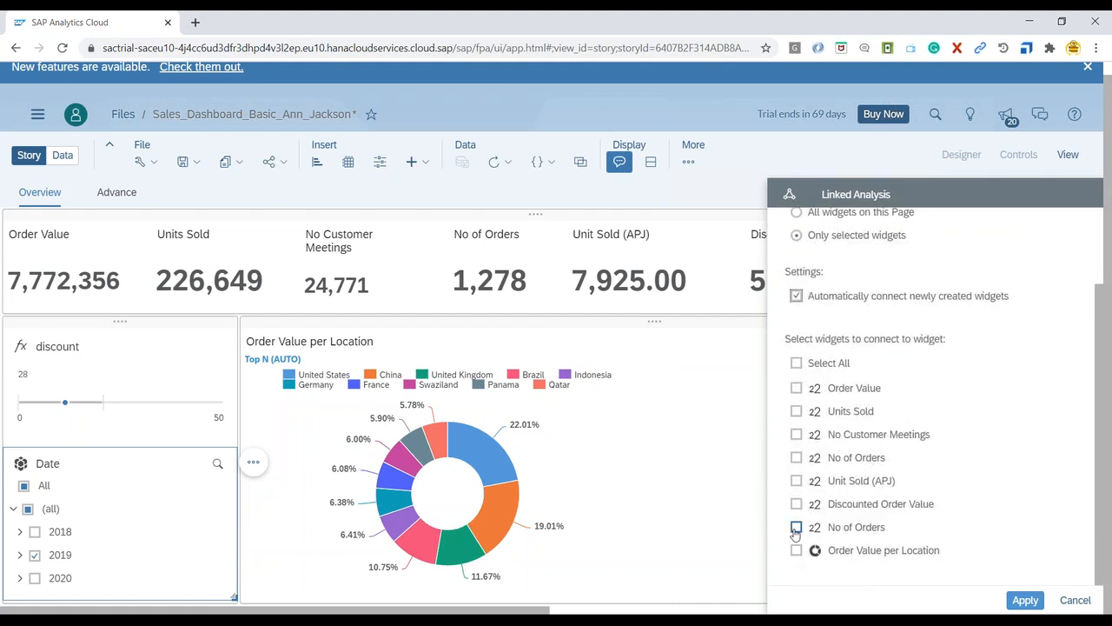
left_click(796, 527)
left_click(796, 551)
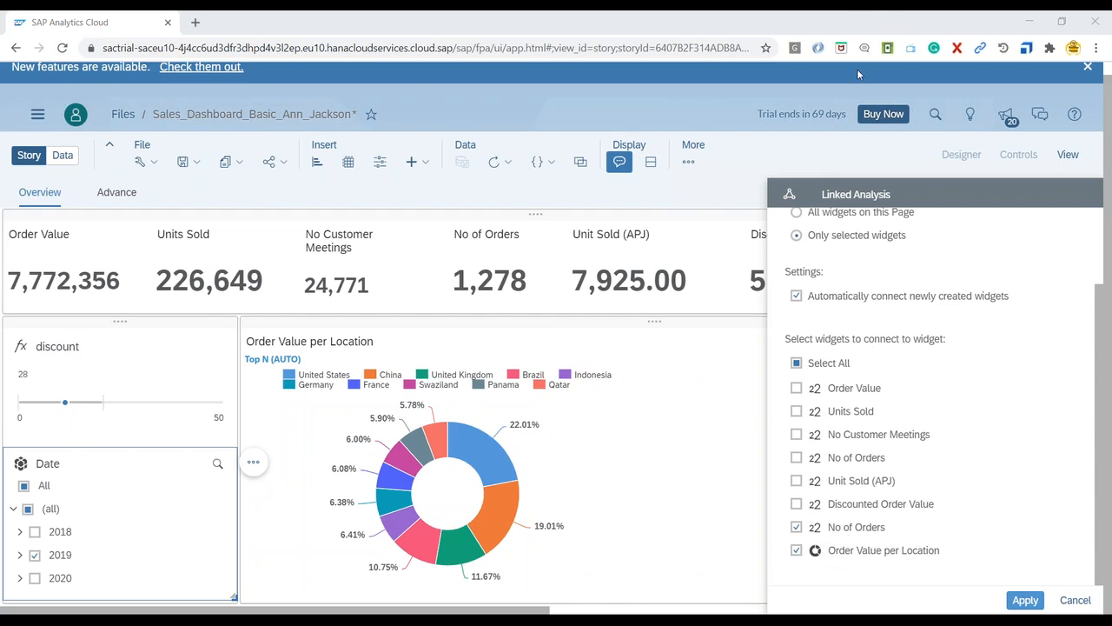
left_click(1022, 593)
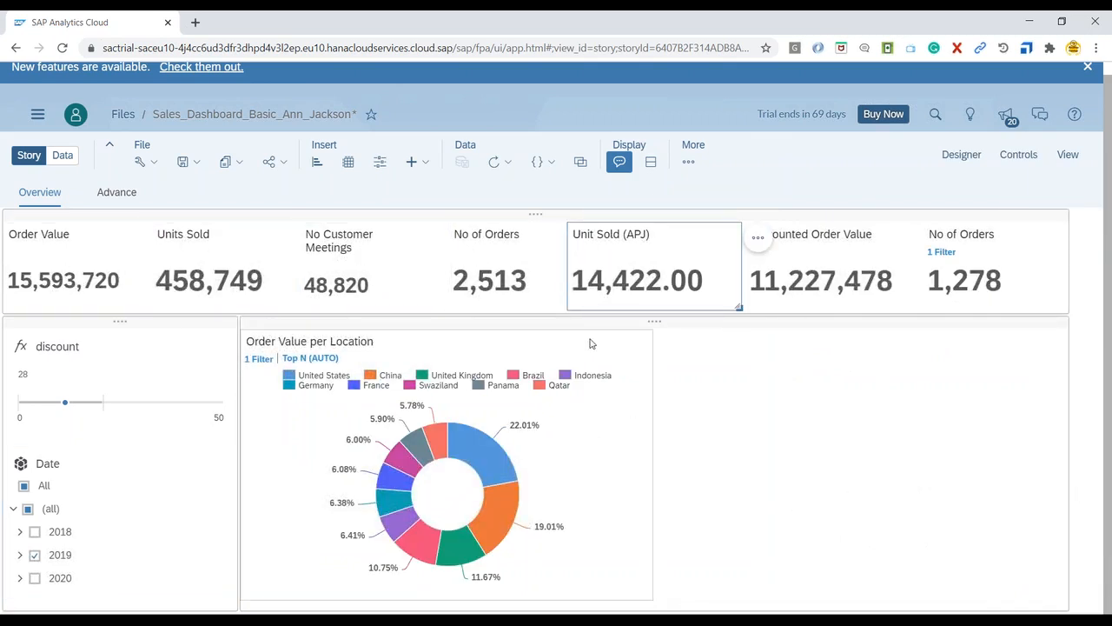
Step: Compare the original No of Orders tile with its copy connected to the Date filter
left_click(483, 305)
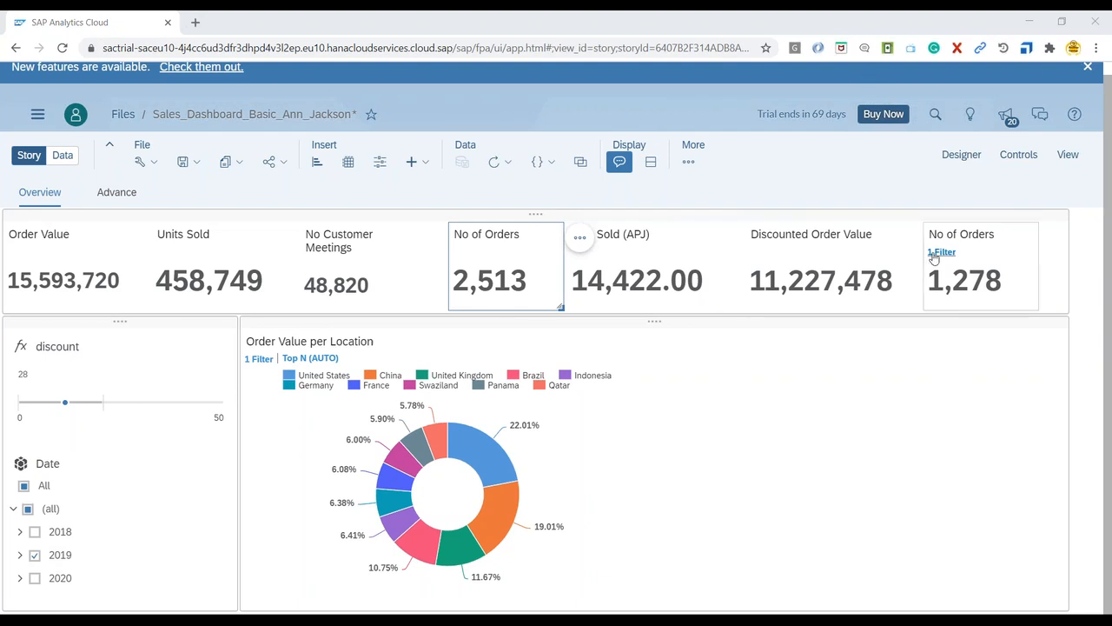
left_click(1026, 248)
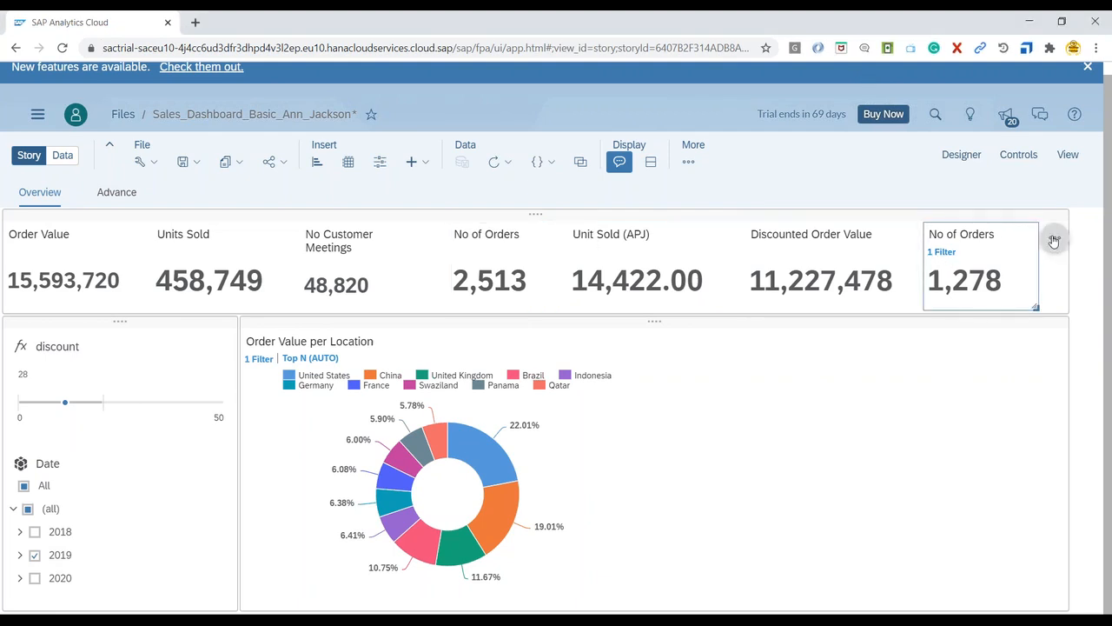
Step: Hide the filter details on the copied No of Orders tile, keeping its chart title, and add 2020 to the Date filter
left_click(1055, 237)
mouse_move(975, 350)
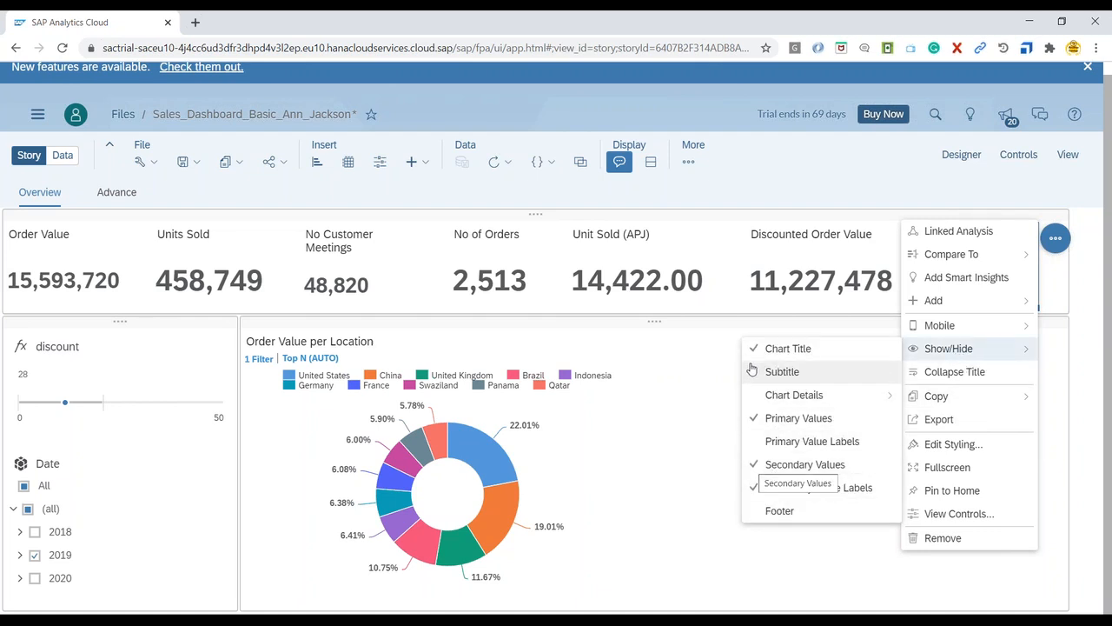
left_click(755, 354)
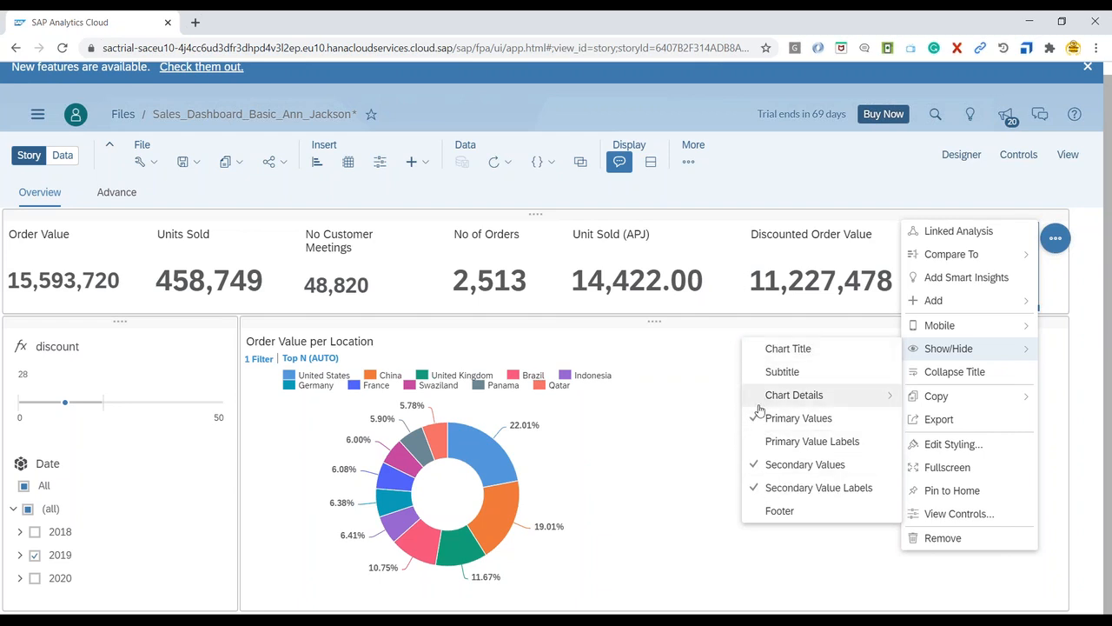
mouse_move(773, 402)
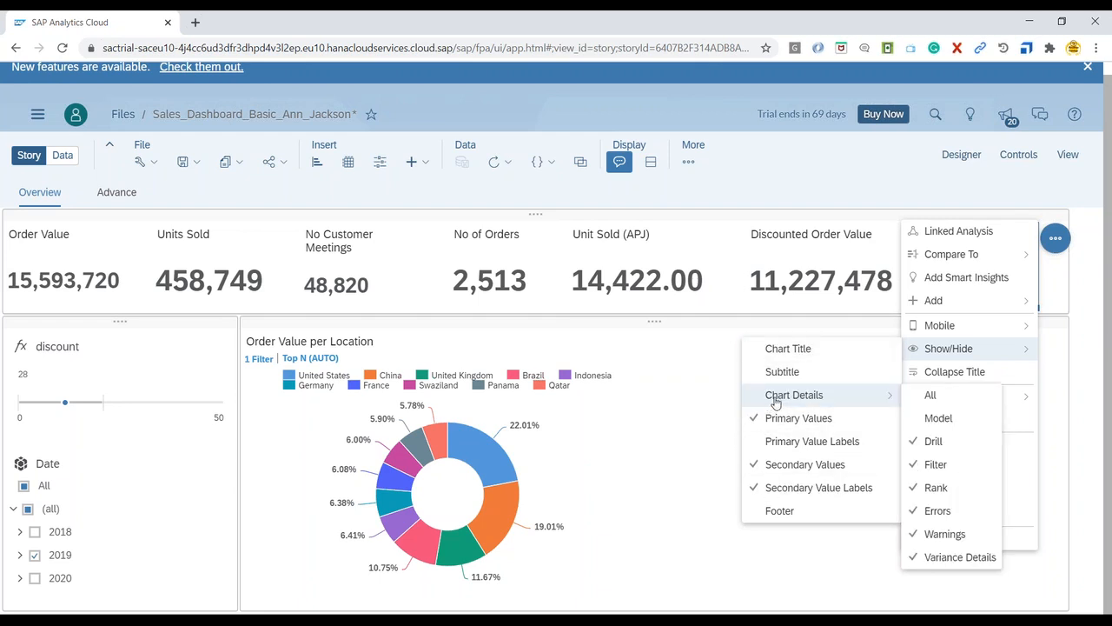
left_click(912, 466)
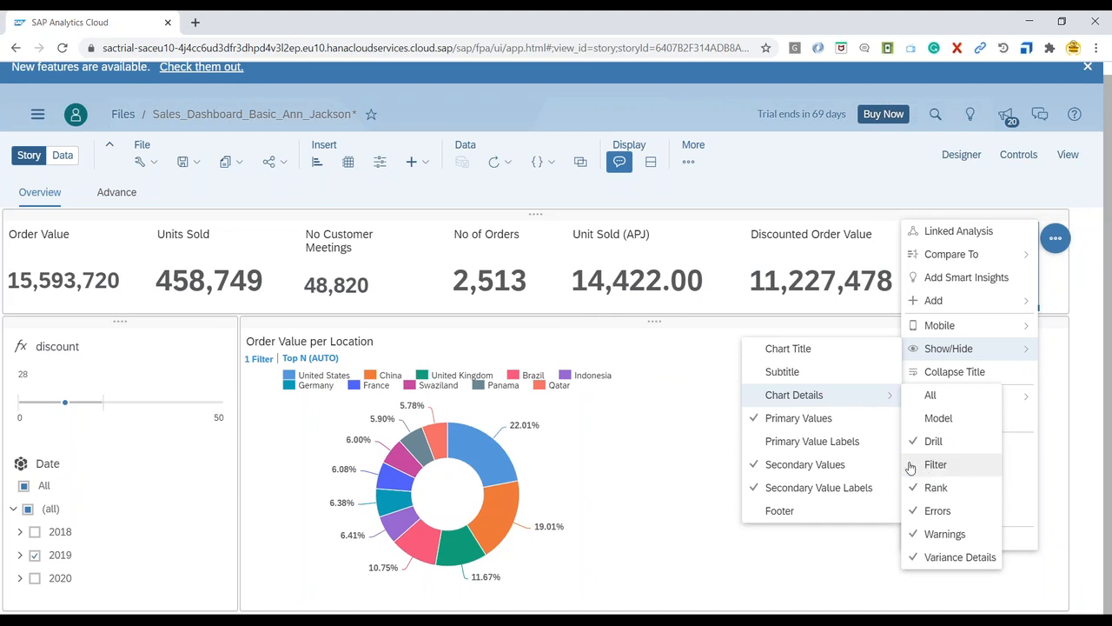
left_click(776, 351)
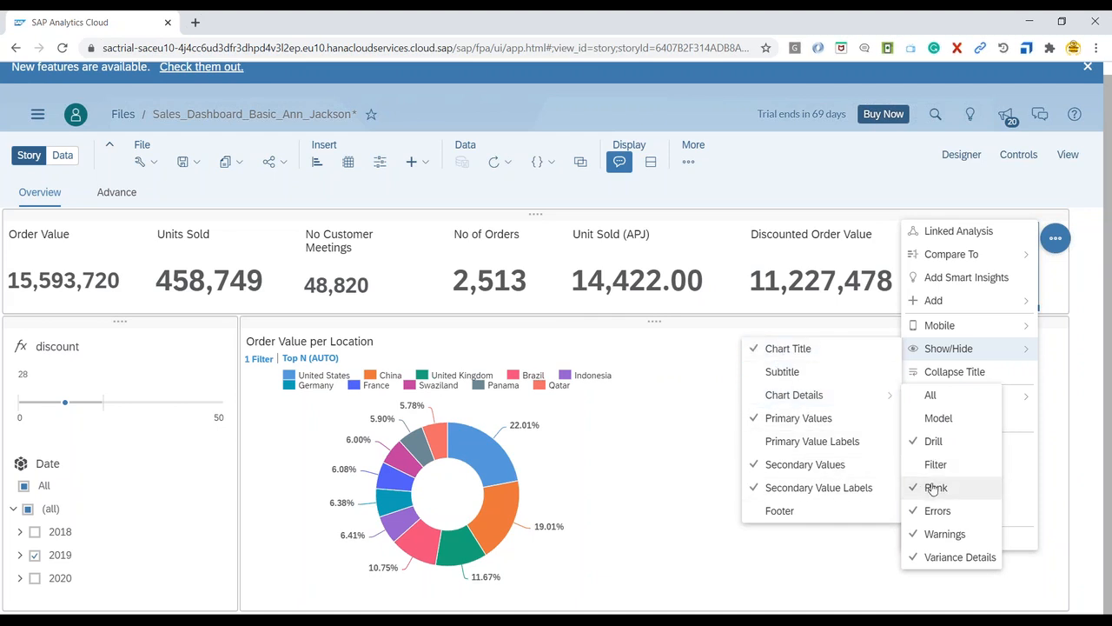
left_click(897, 523)
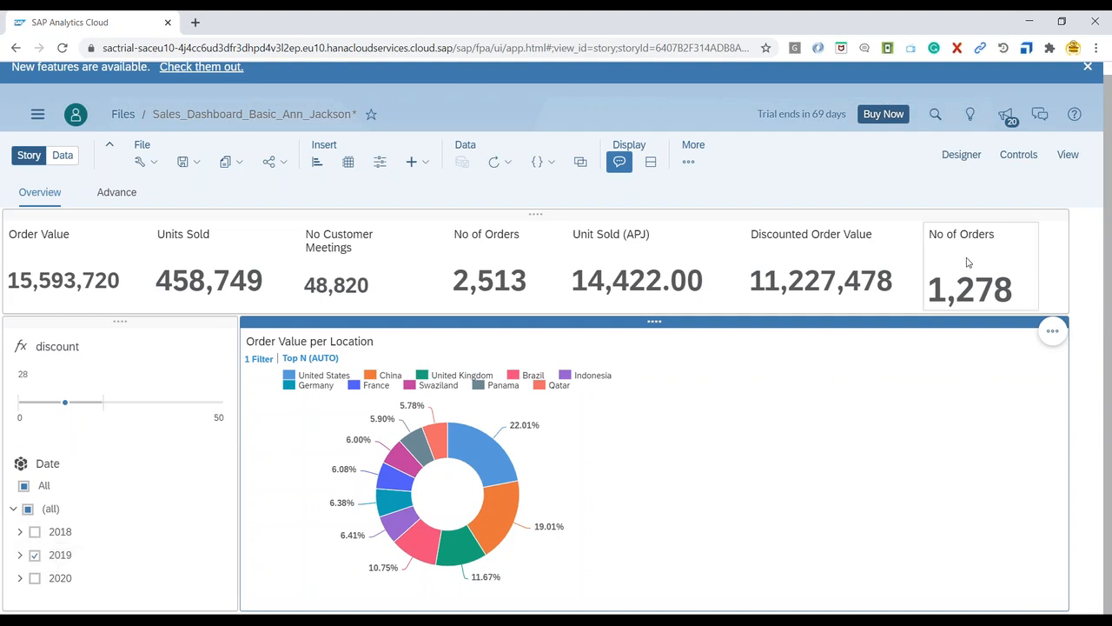
left_click(35, 587)
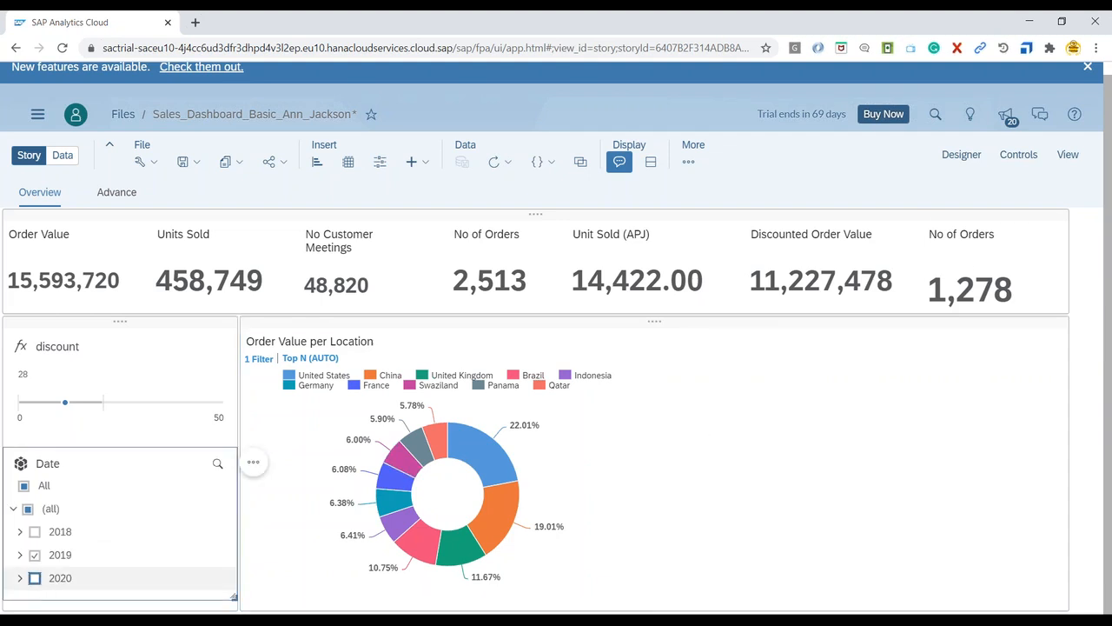
Step: Look through the copied No of Orders tile's available actions and its chart styling settings
left_click(976, 250)
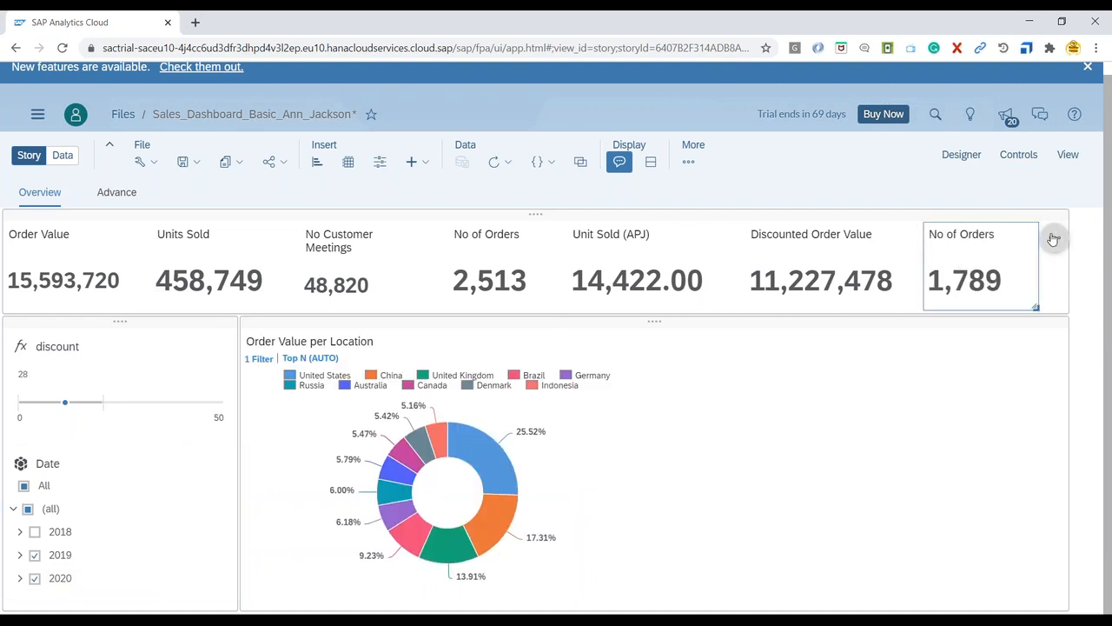
left_click(1056, 237)
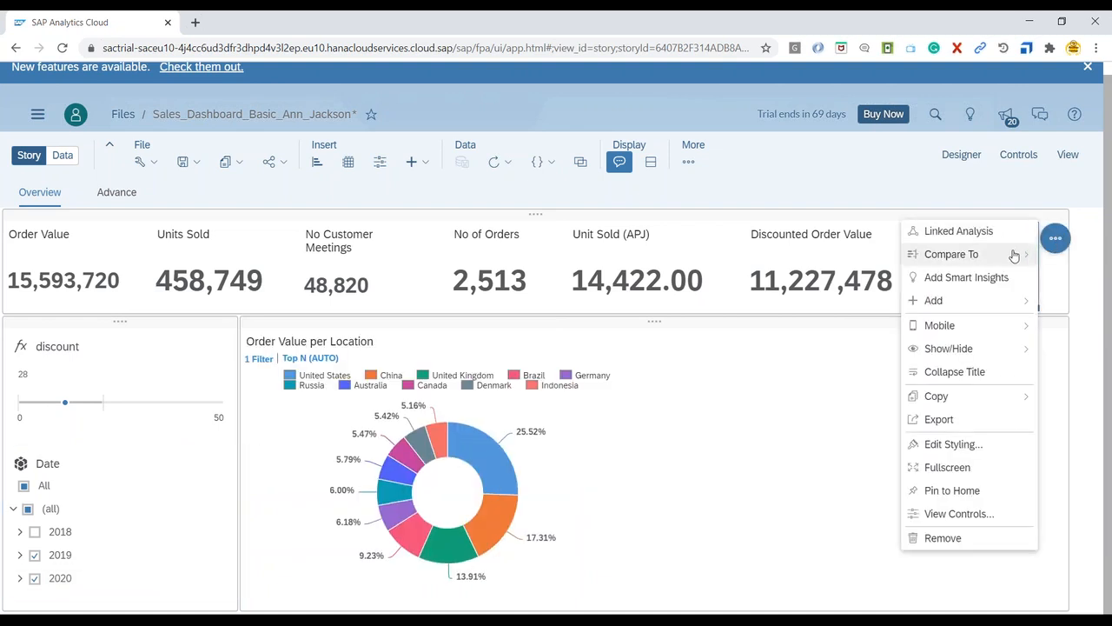
mouse_move(989, 308)
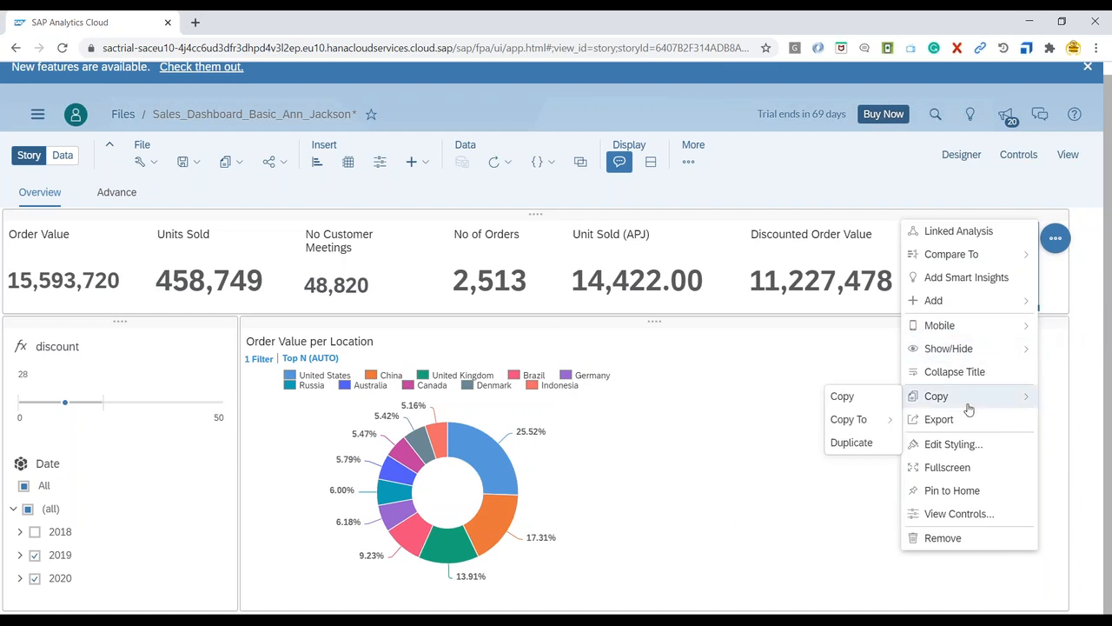
left_click(929, 489)
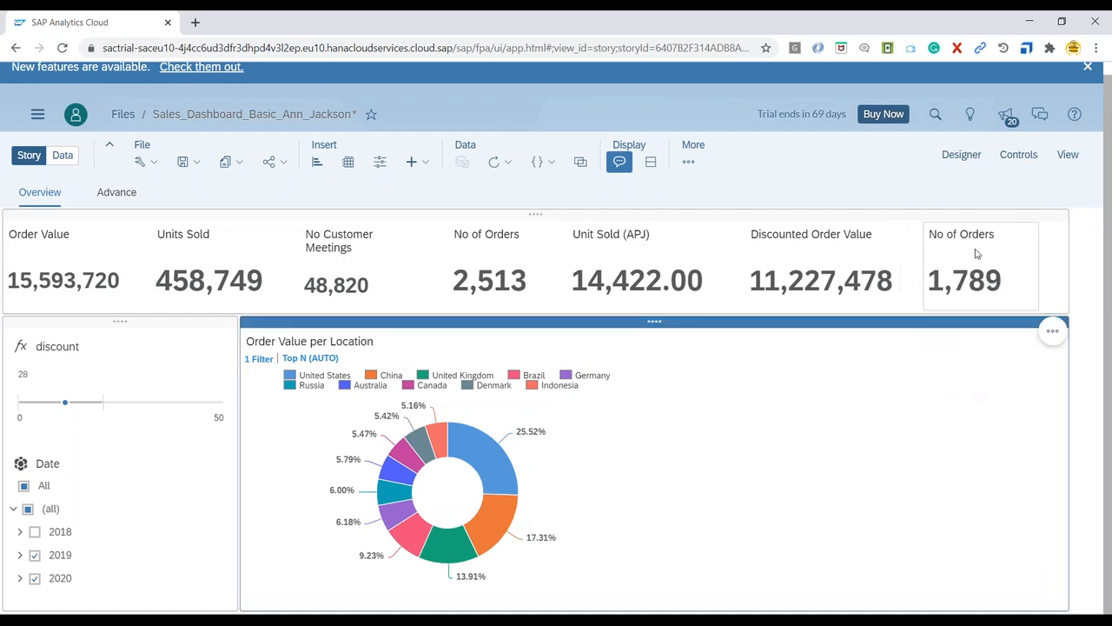
left_click(961, 154)
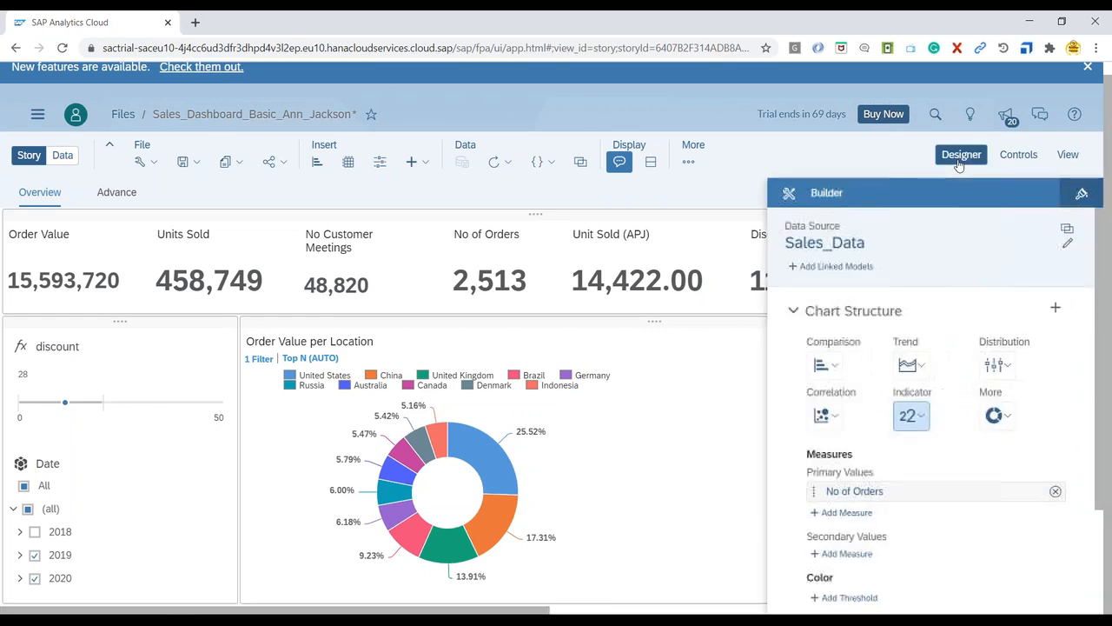
left_click(1082, 193)
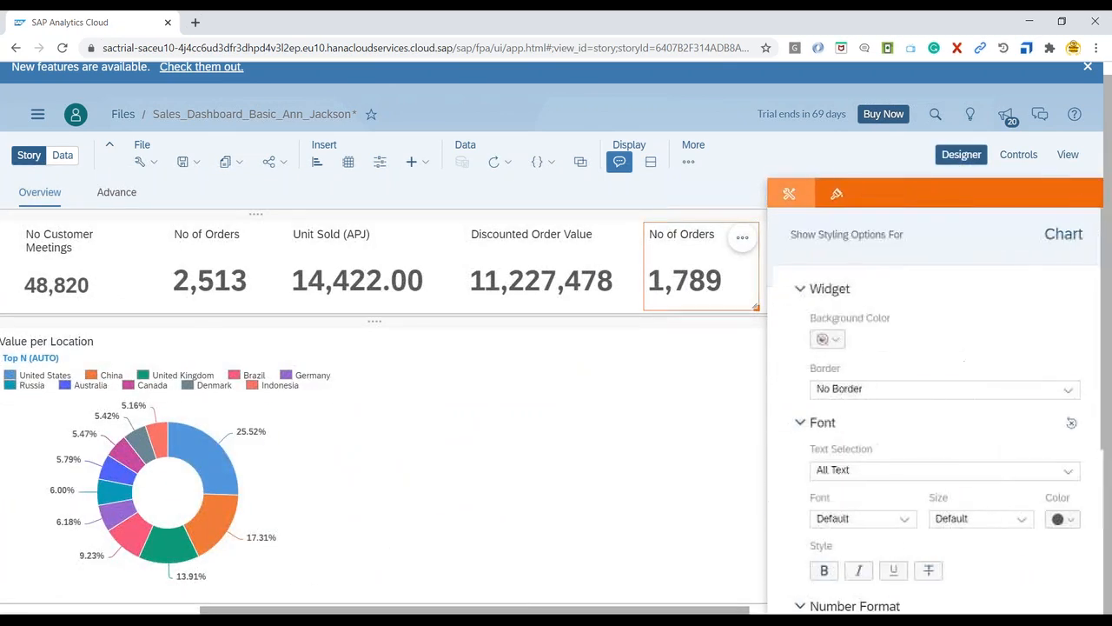
scroll(914, 426, "down", 1)
scroll(914, 426, "down", 4)
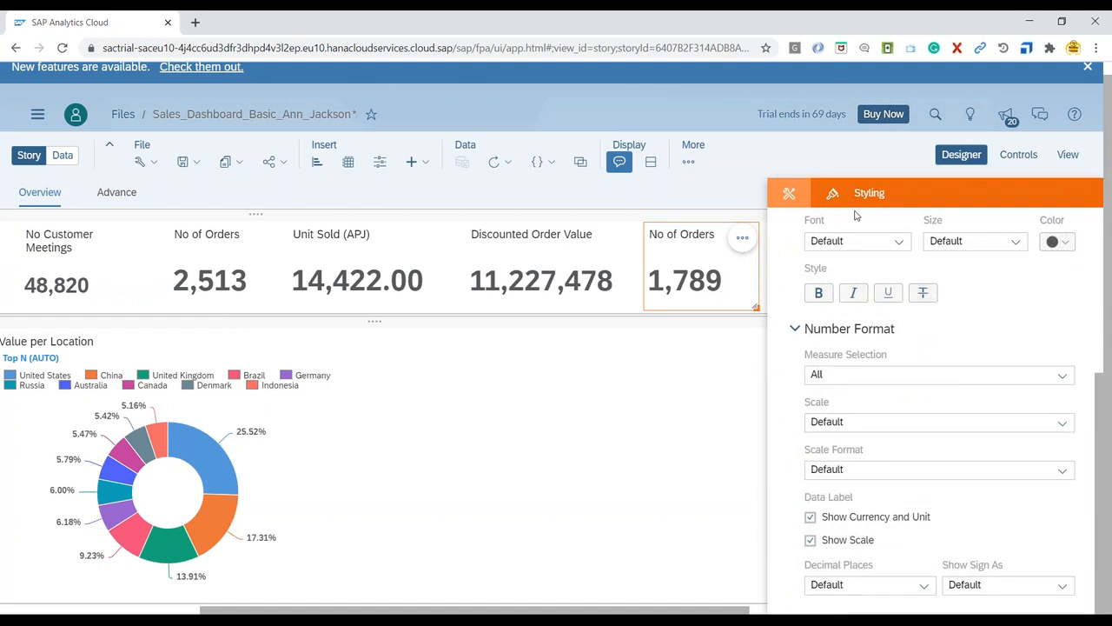
Step: Open the copied No of Orders tile's title for editing and check which title styling and Add options it offers
left_click(676, 235)
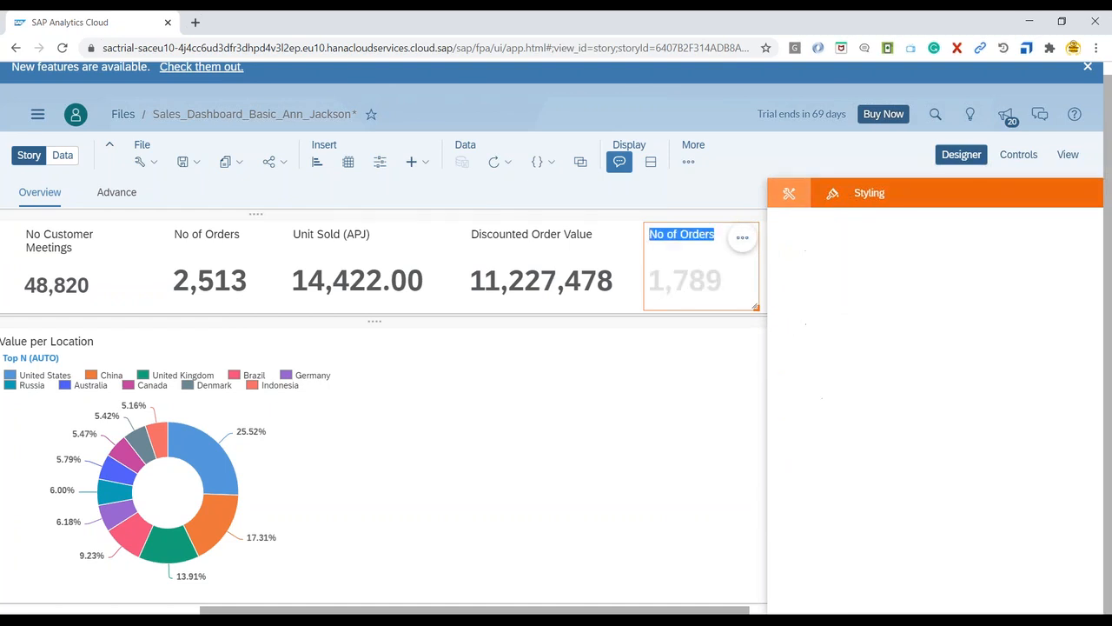
left_click(679, 233)
left_click_drag(652, 235, 717, 236)
double_click(704, 235)
left_click(717, 234)
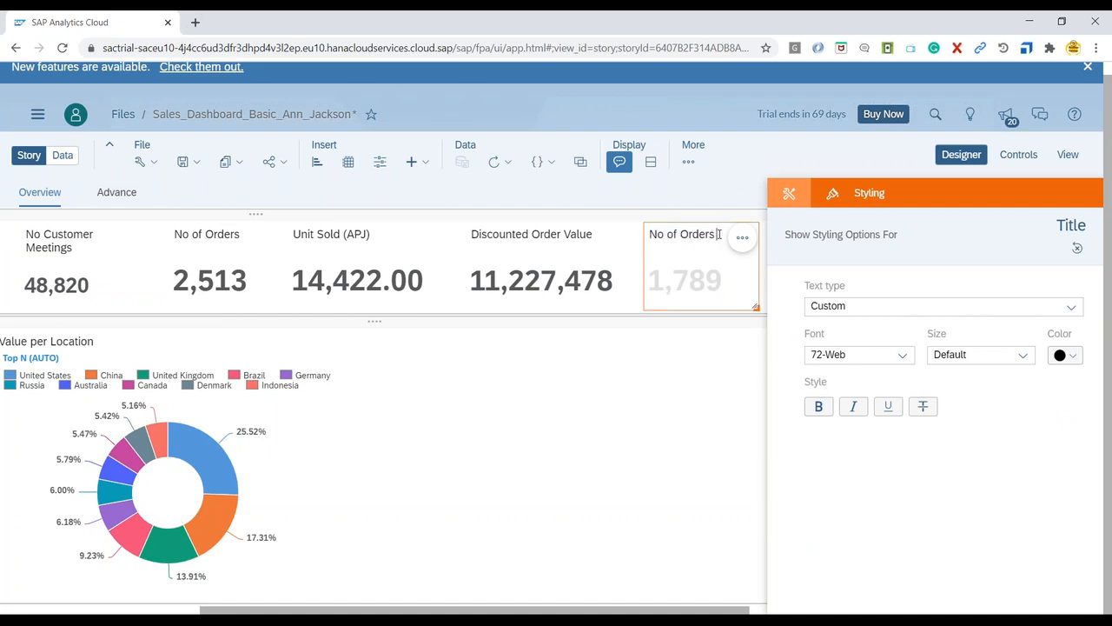
left_click(740, 243)
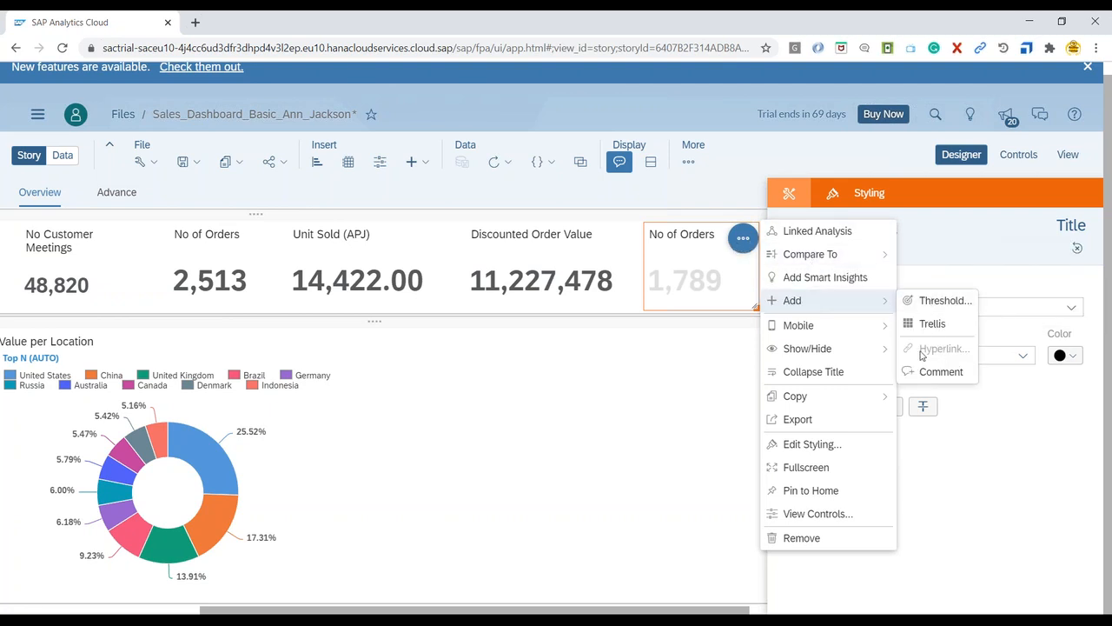
mouse_move(830, 329)
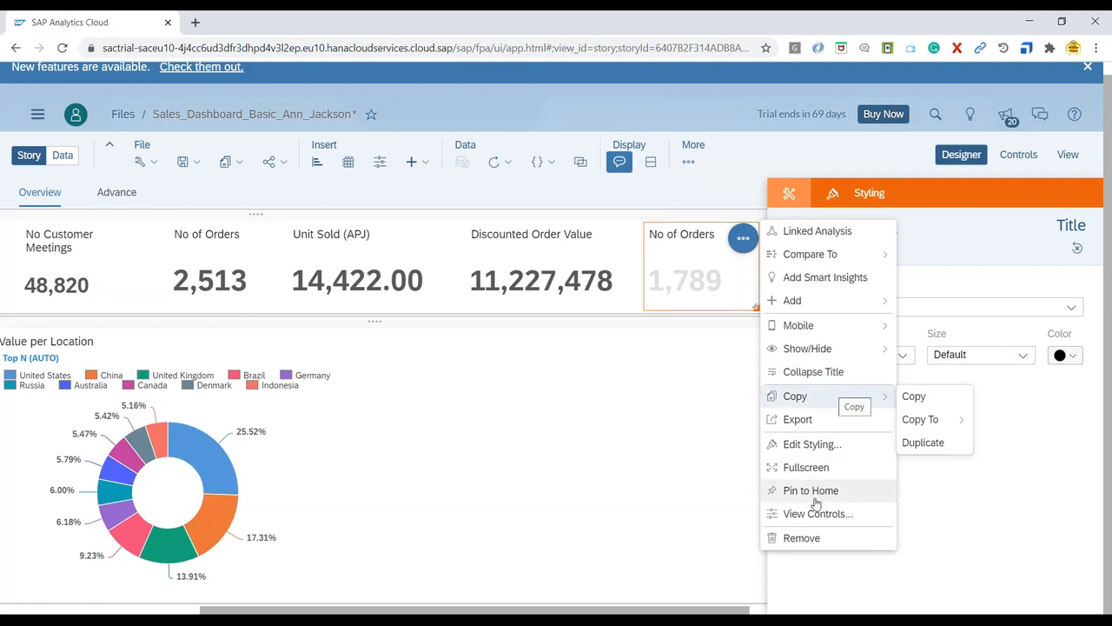
left_click(719, 235)
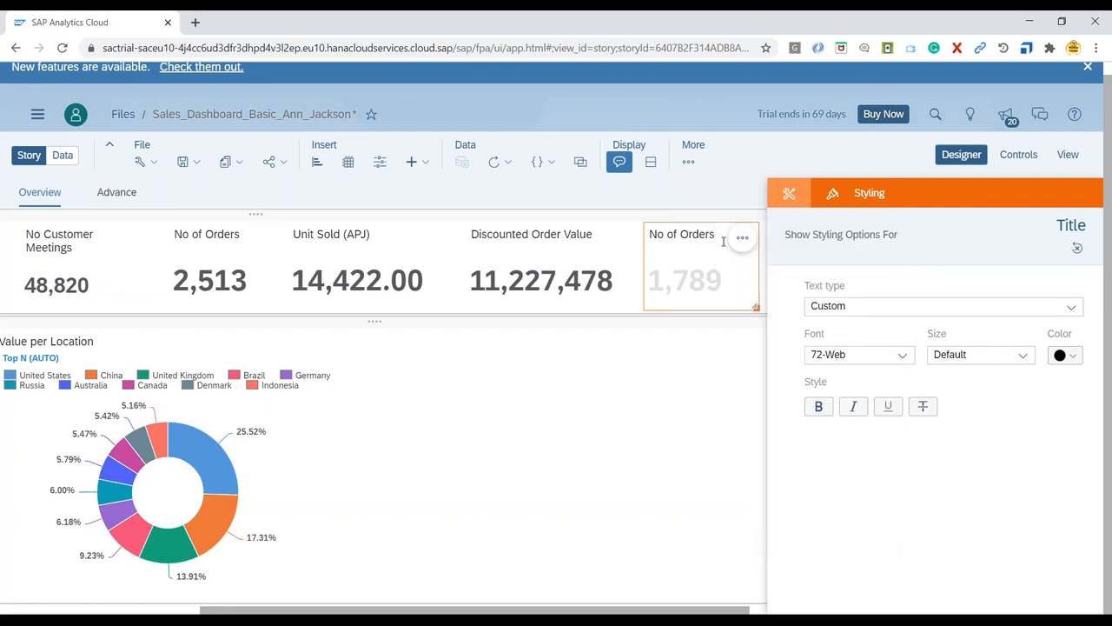
Step: Insert a text widget on the Overview page containing dynamic text linked to the Date input control
left_click(417, 163)
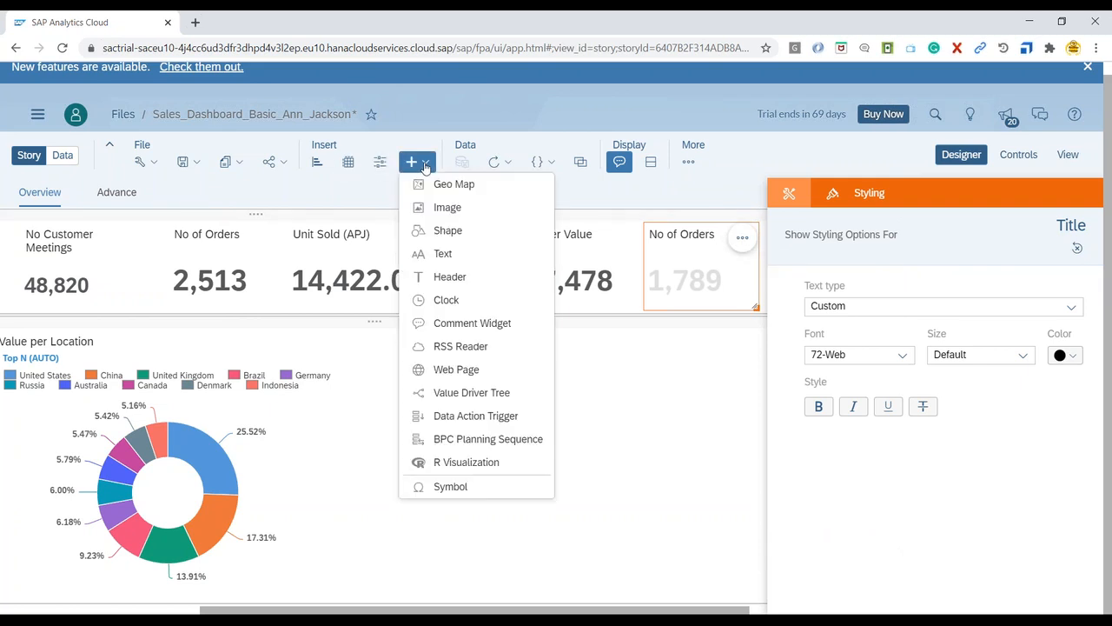
left_click(443, 254)
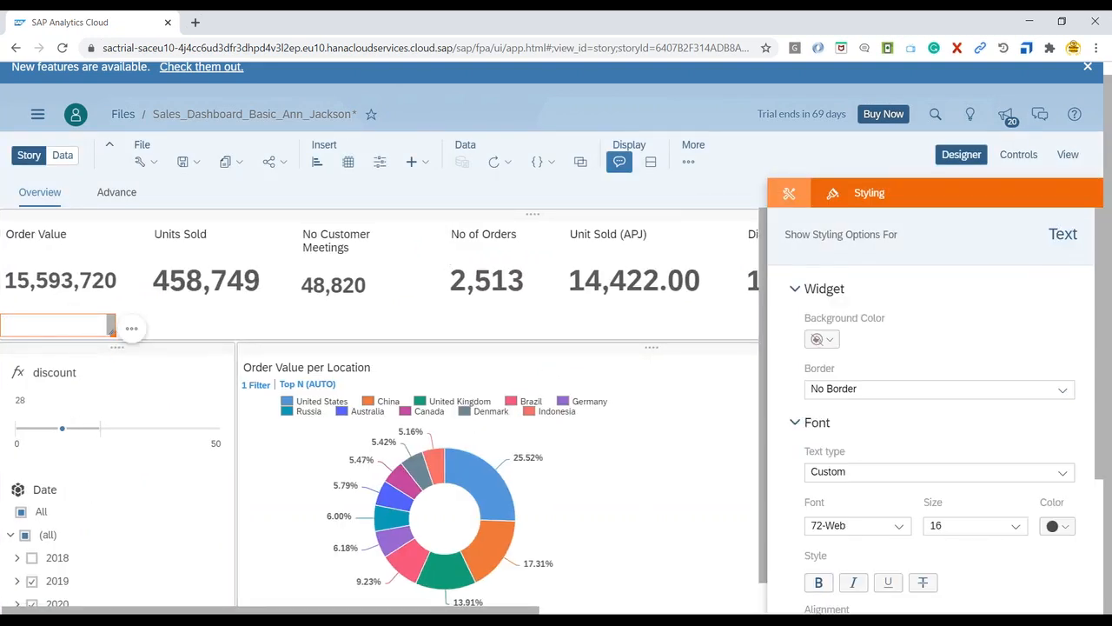
left_click(131, 328)
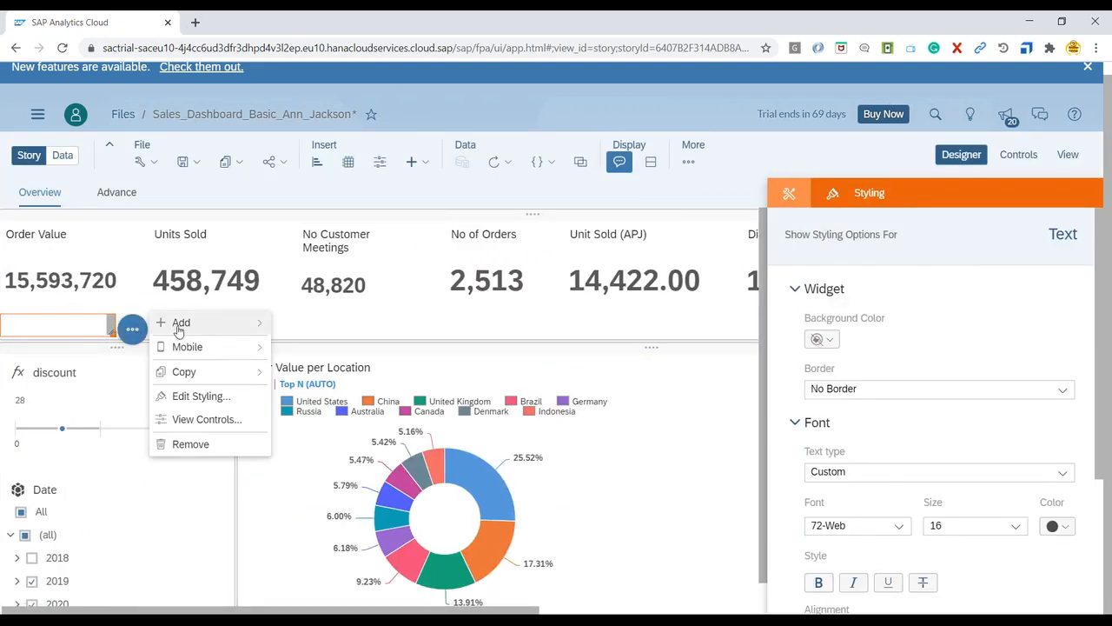
mouse_move(181, 329)
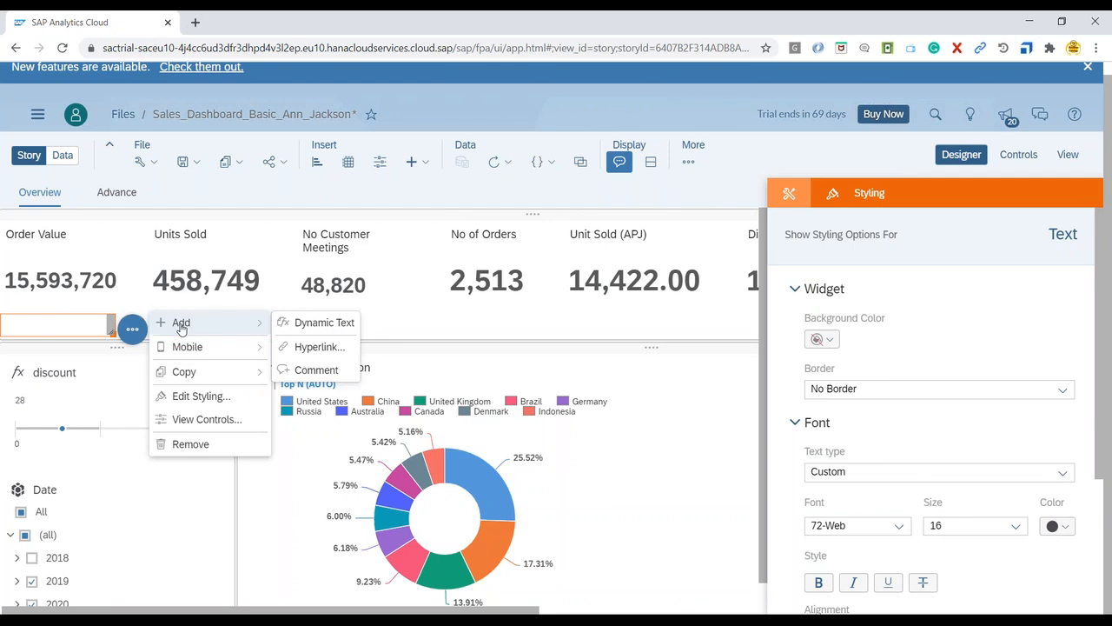
left_click(313, 326)
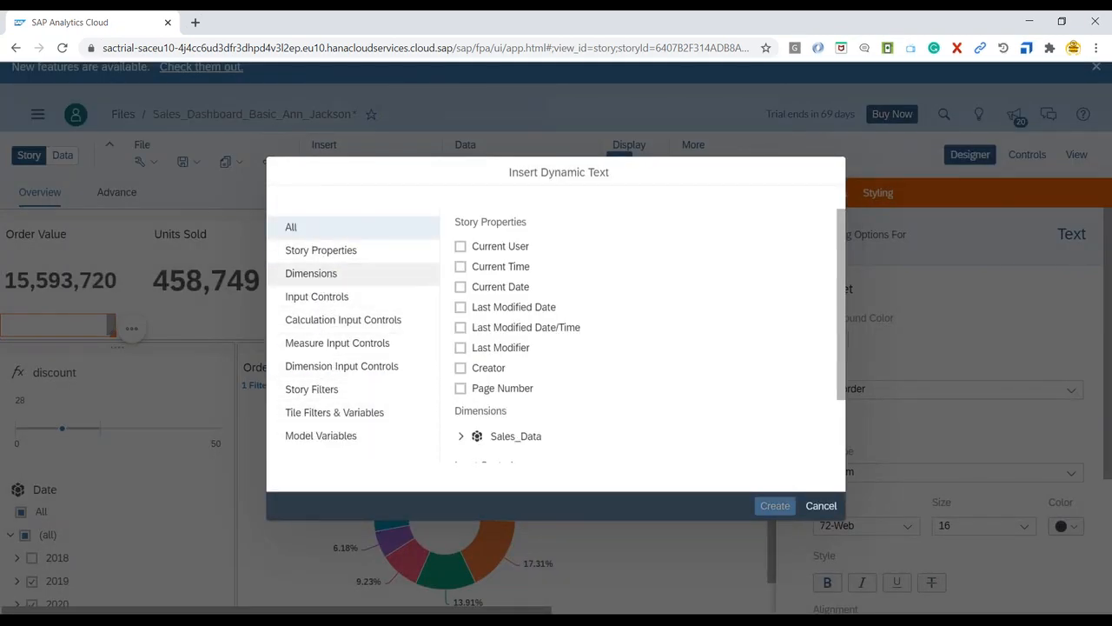
scroll(565, 391, "down", 2)
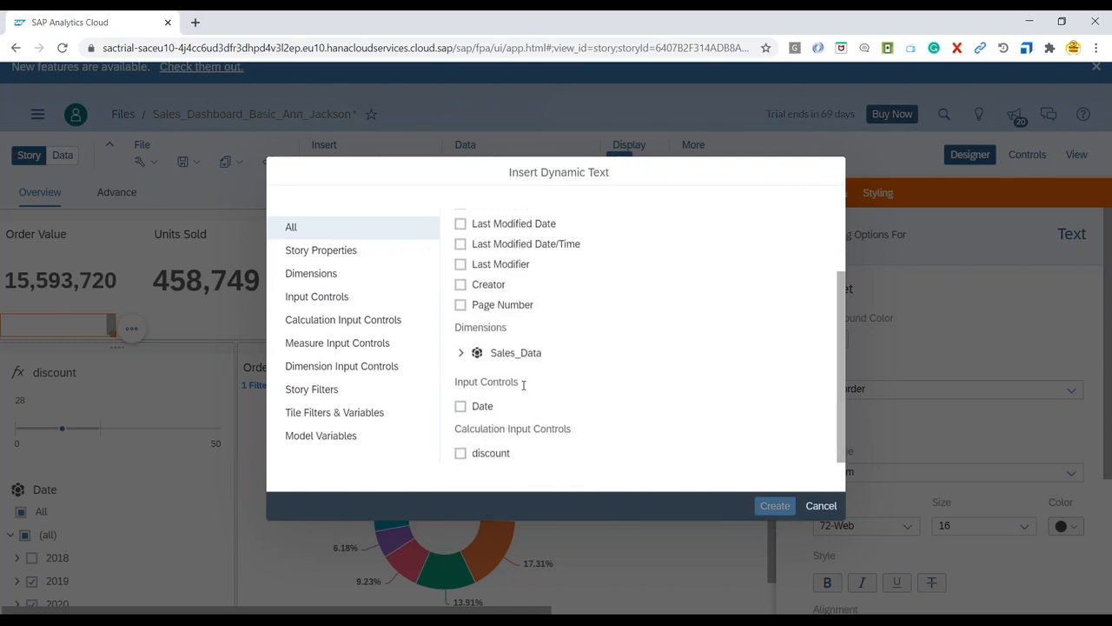
left_click(460, 407)
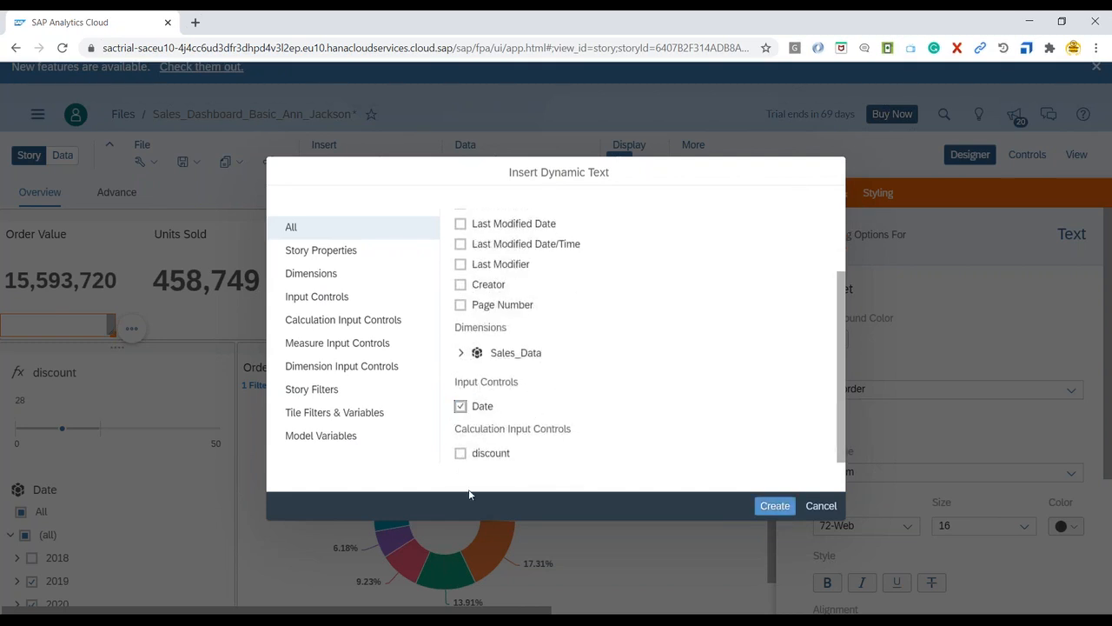
left_click(775, 505)
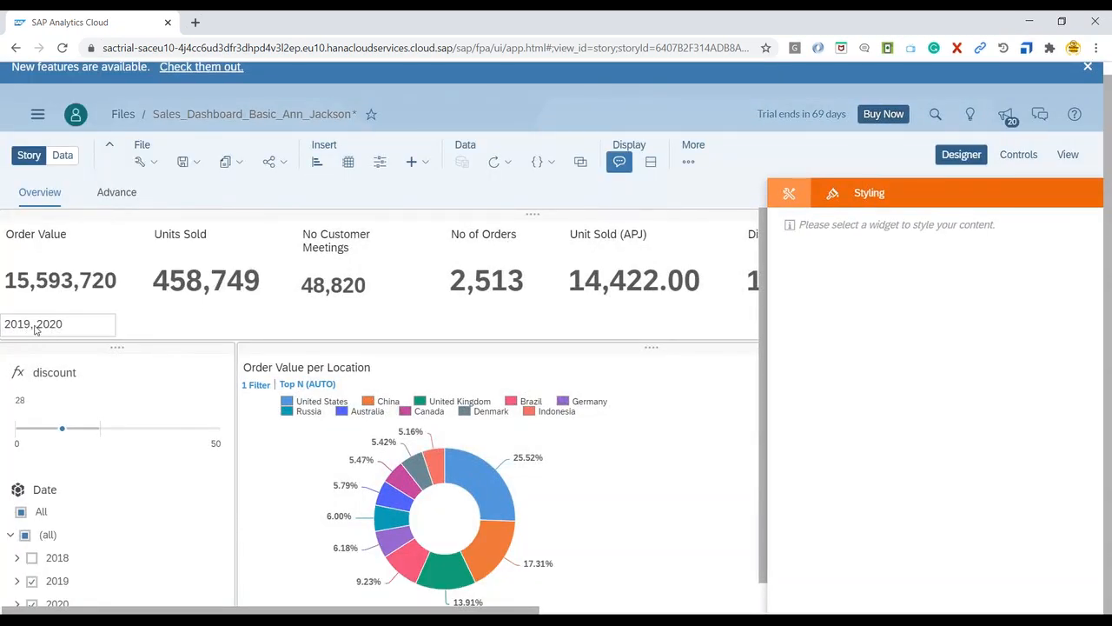
left_click(961, 154)
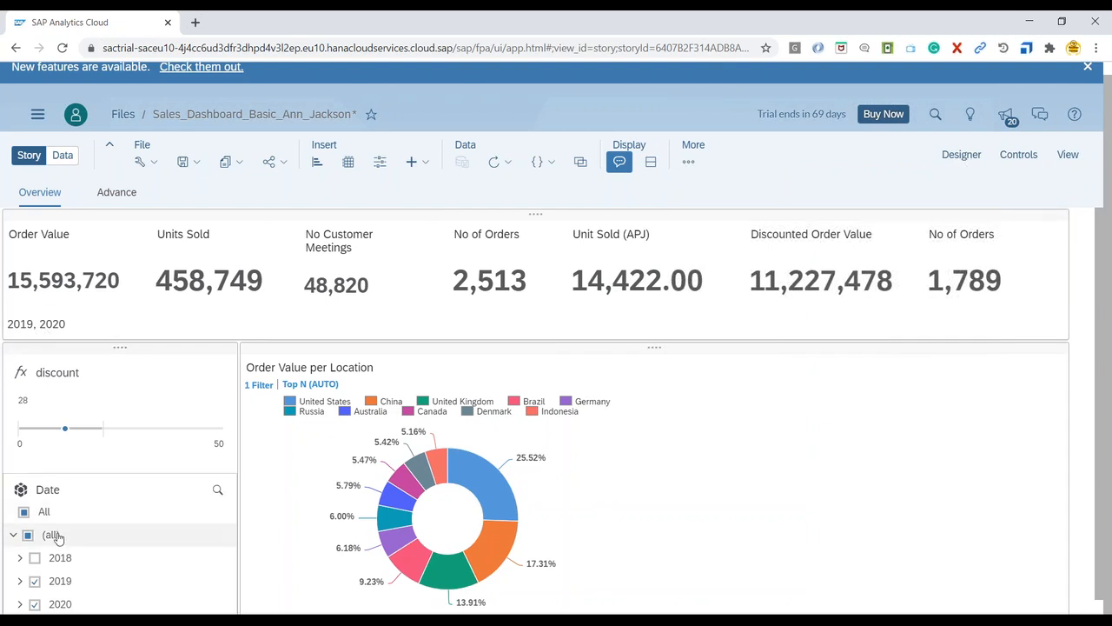
Step: Test the dynamic text with different year selections in the Date filter, ending with only 2018 selected
scroll(54, 538, "down", 1)
left_click(35, 566)
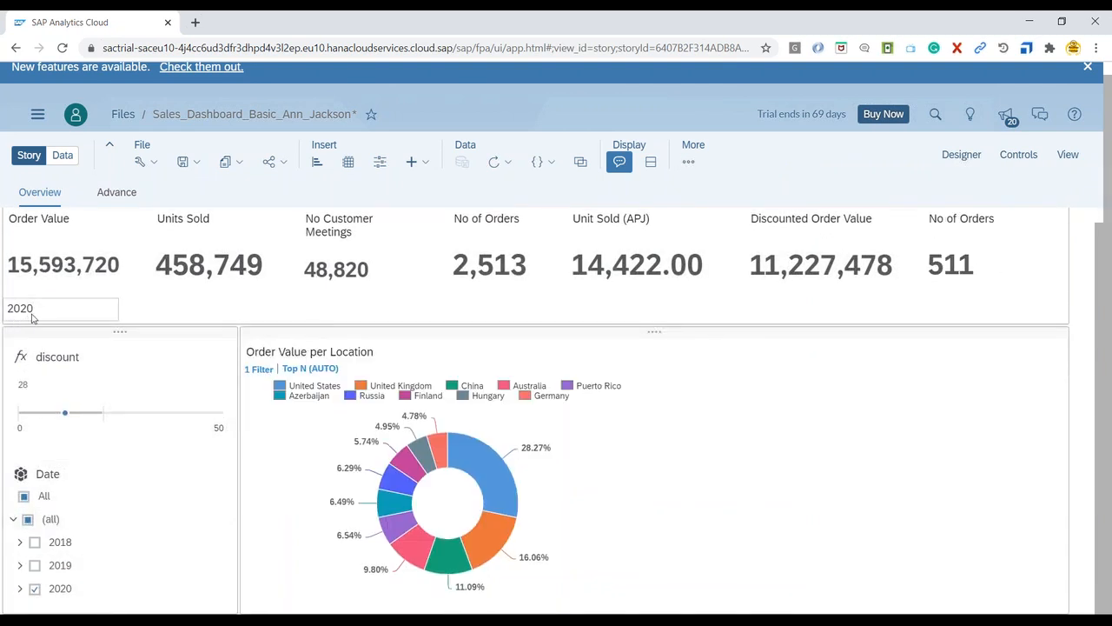
left_click(35, 566)
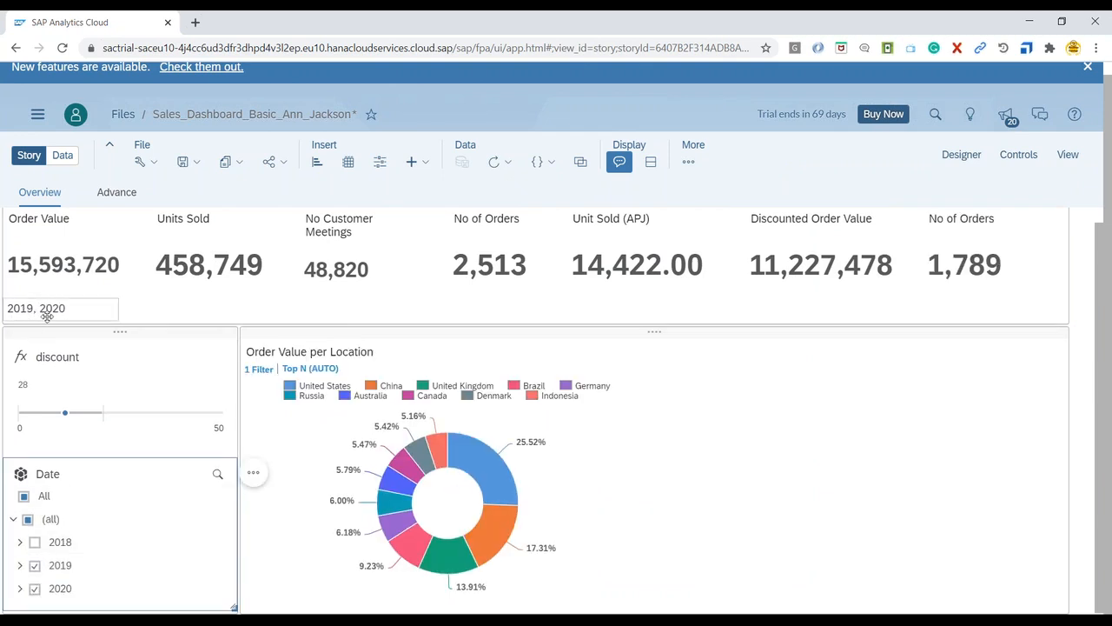
left_click(35, 543)
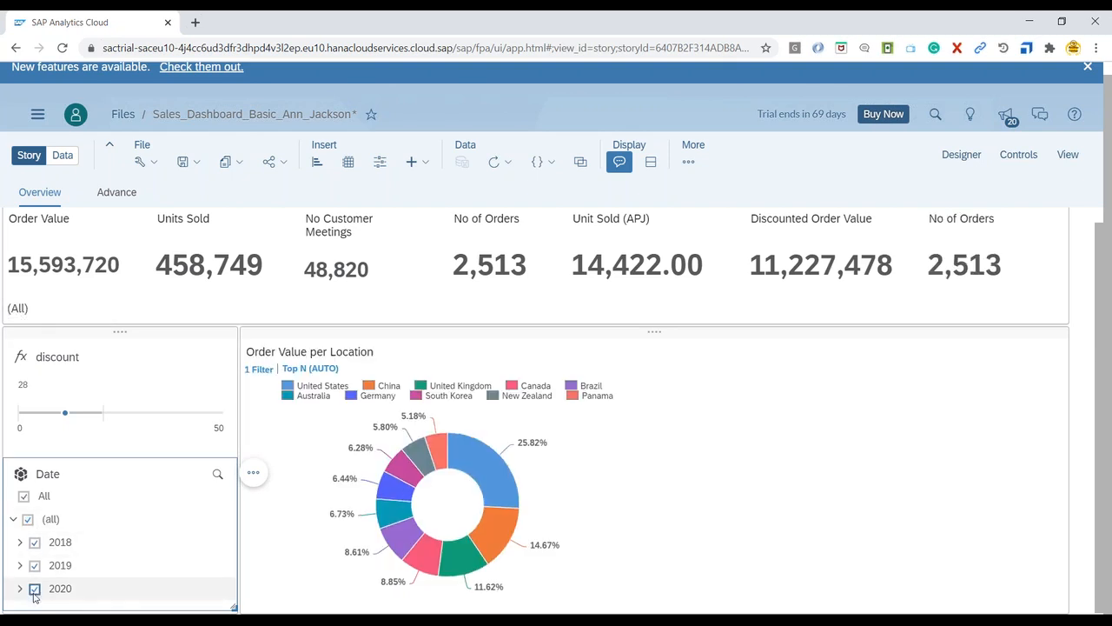
left_click(35, 565)
left_click(35, 590)
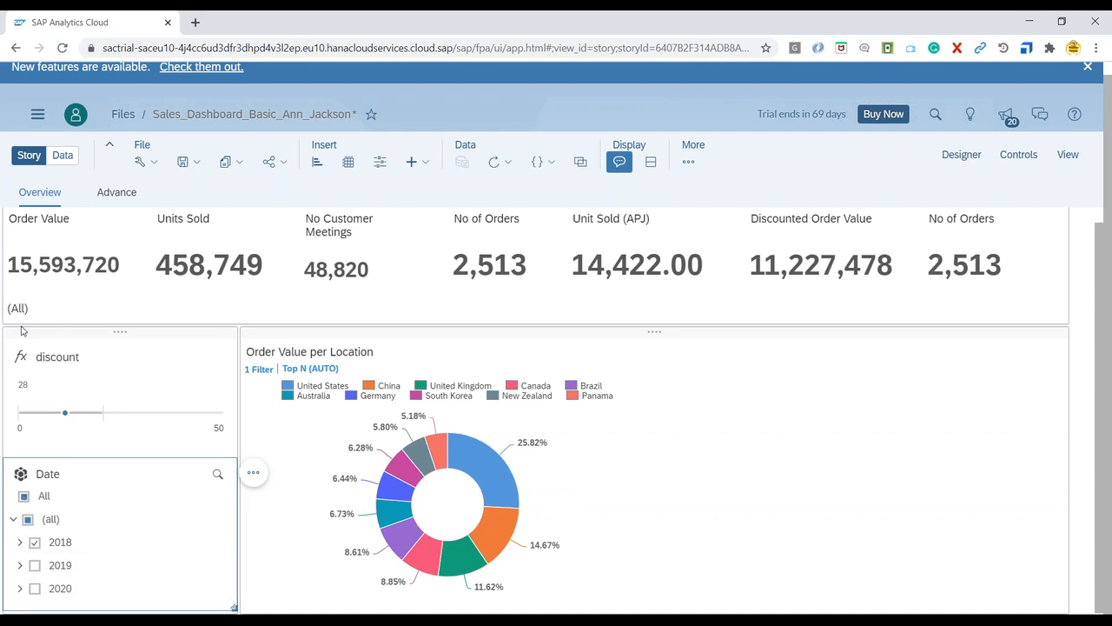
Step: Place the dynamic date text above the copied No of Orders tile and reduce the tile's height to fit the row
left_click(43, 302)
left_click_drag(47, 298, 975, 247)
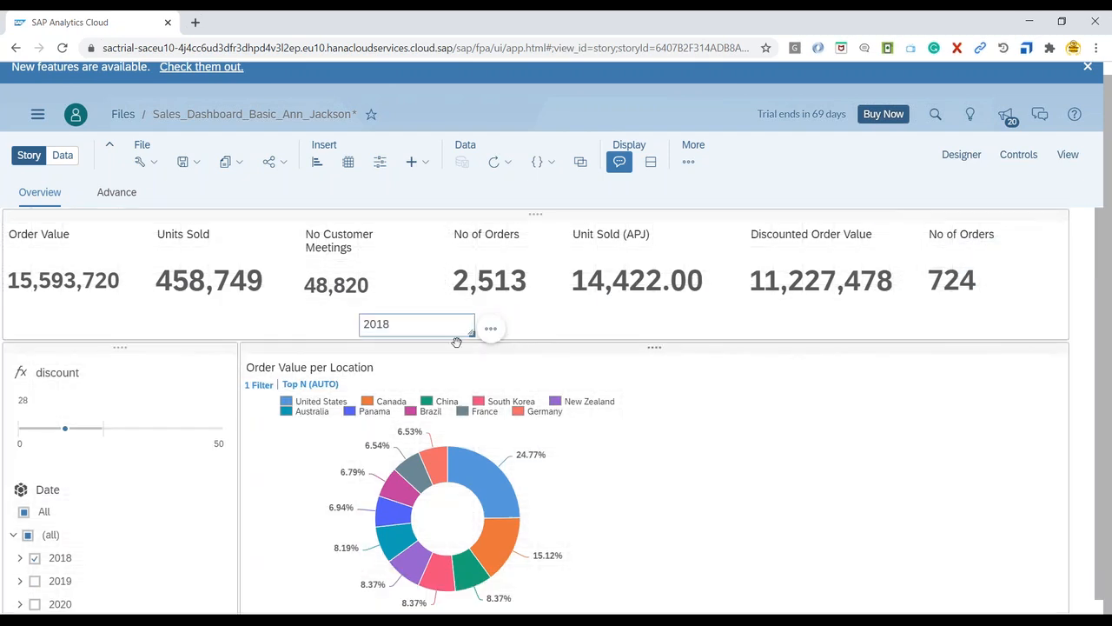
left_click_drag(574, 315, 1024, 236)
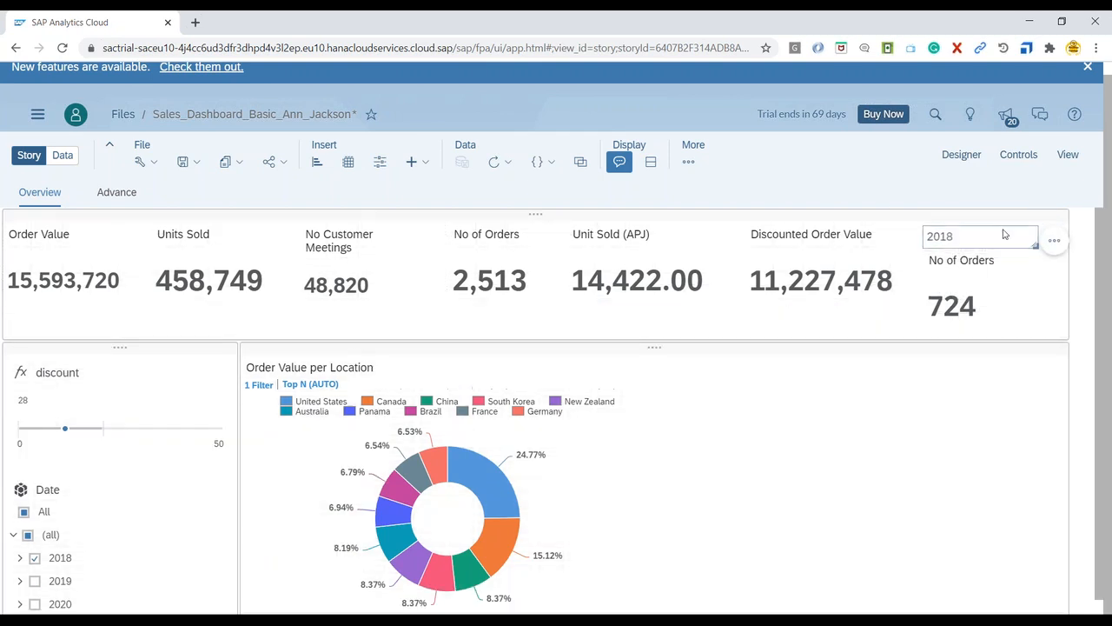
left_click(975, 294)
left_click_drag(1037, 333, 1036, 309)
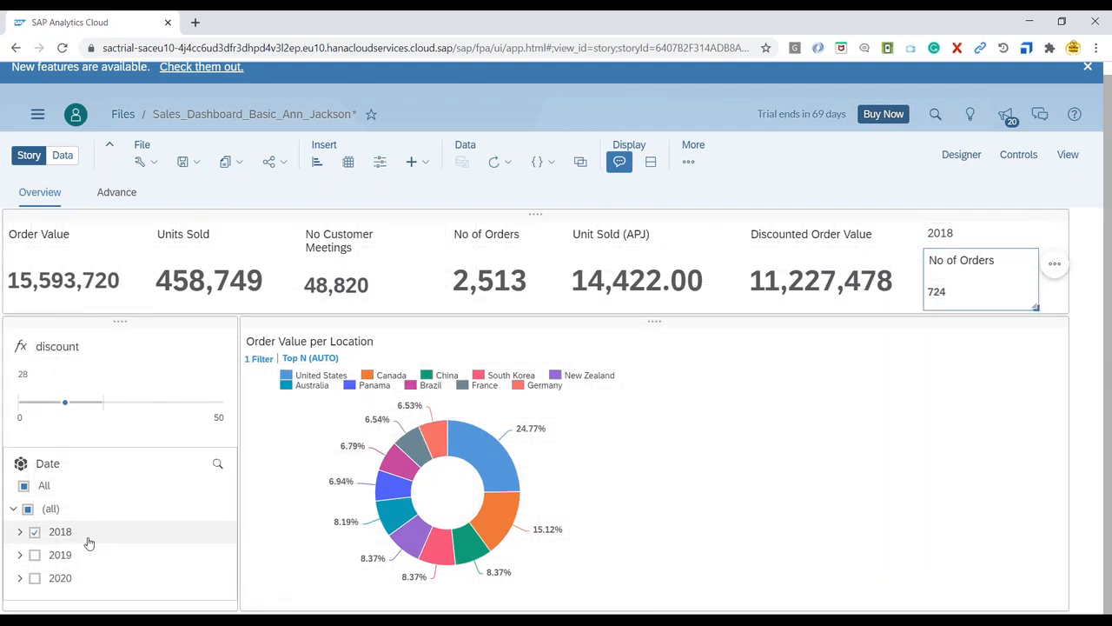
Step: Add 2019 to the 2018 selection in the Date filter to test the dynamic text
left_click(35, 558)
left_click(35, 555)
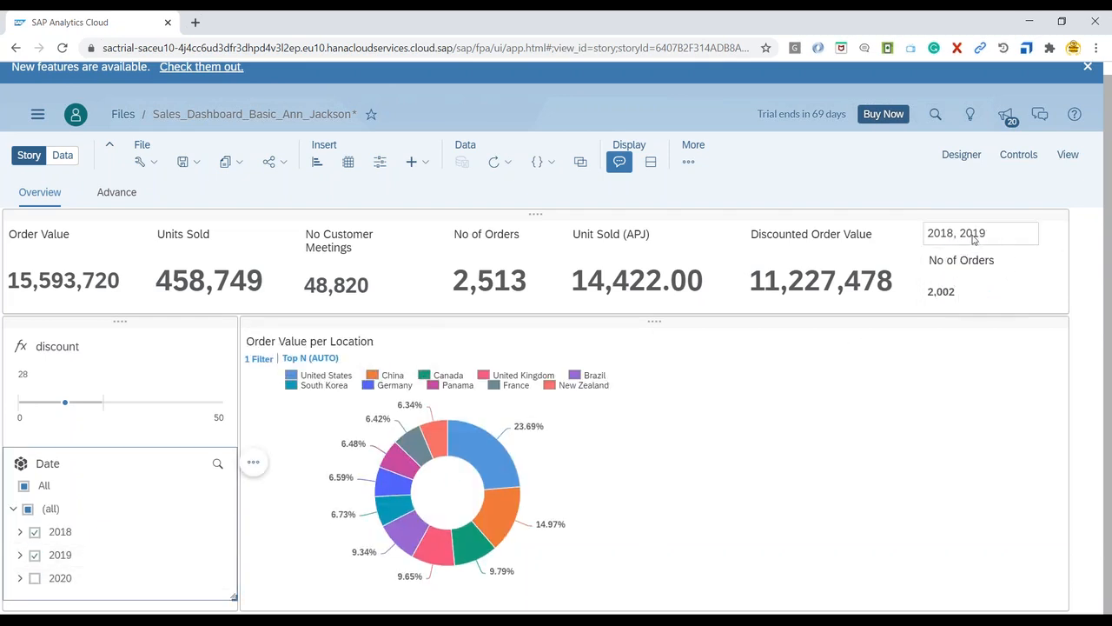
Step: Set the font size of the copied No of Orders tile's Primary Value to 24, after trying 48
left_click(969, 292)
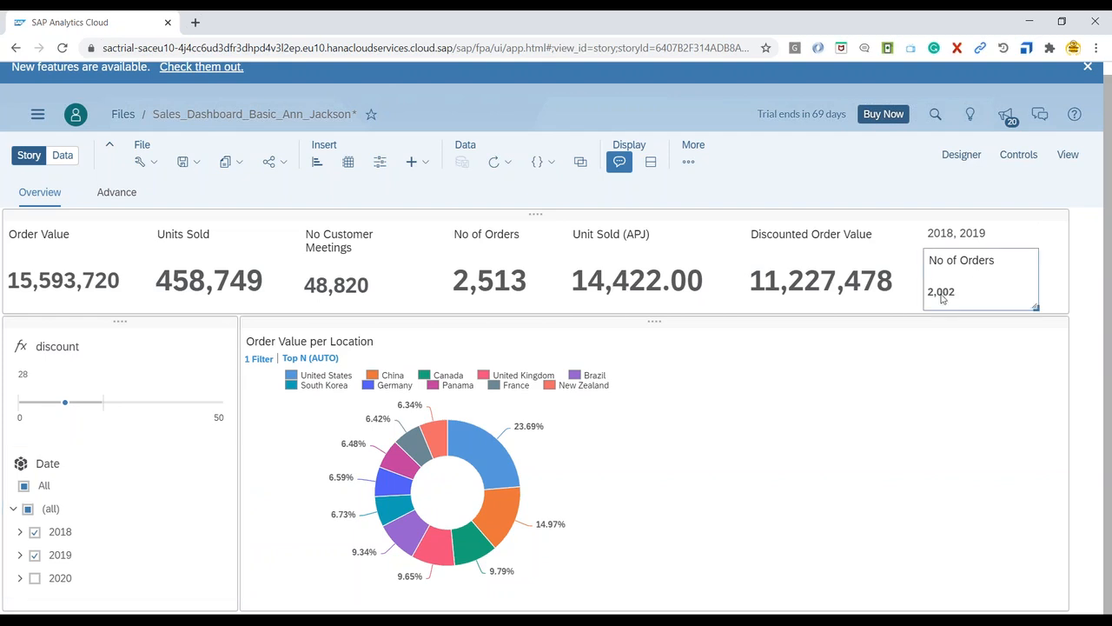
left_click(1055, 263)
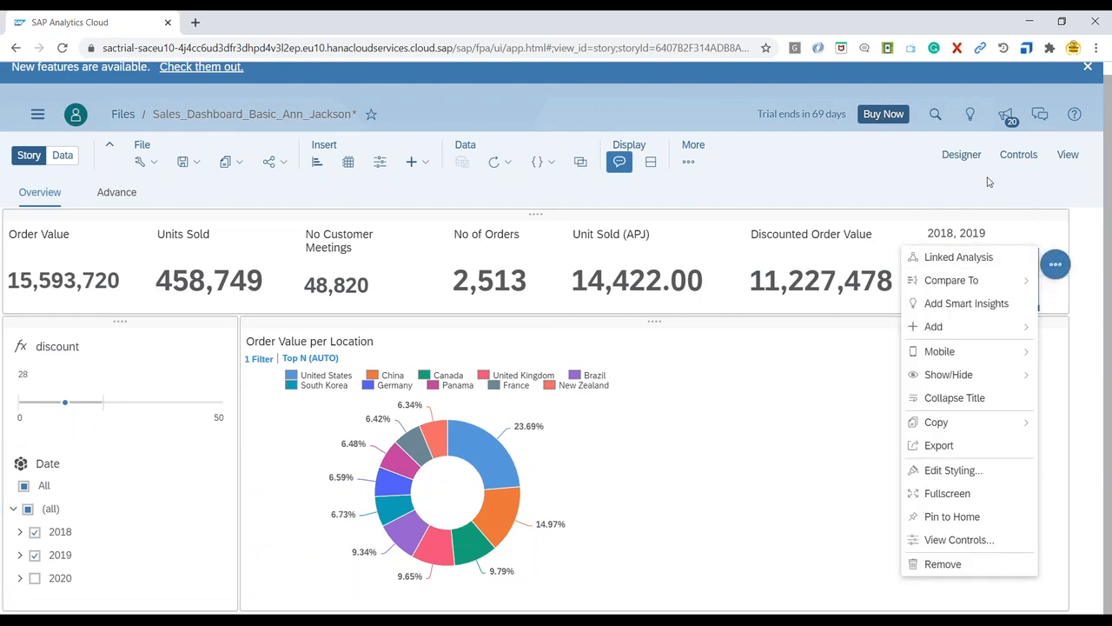
left_click(961, 155)
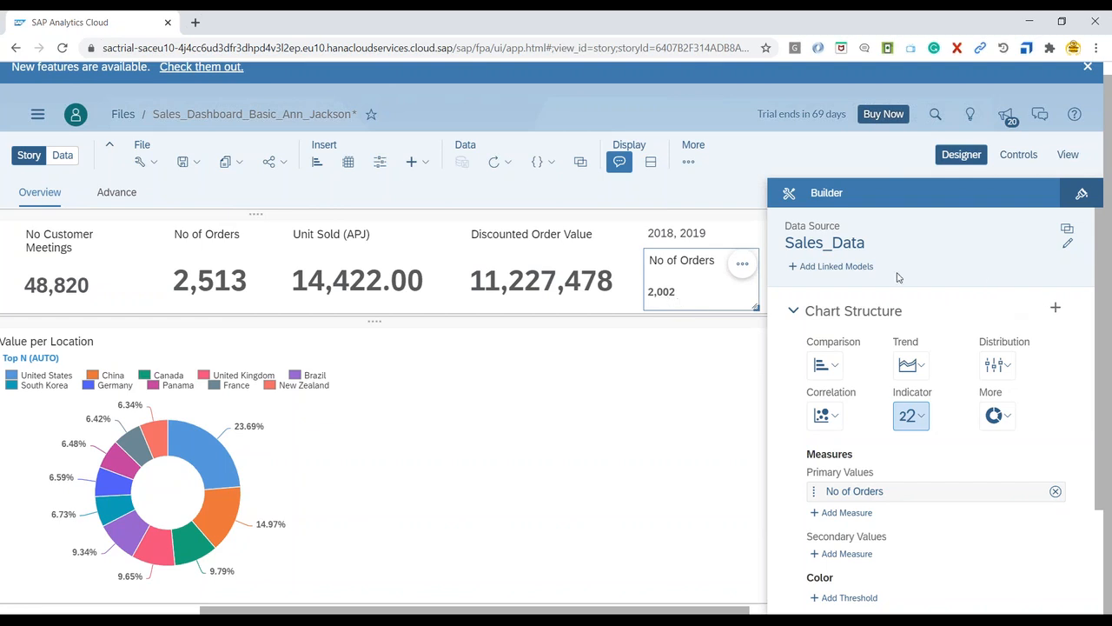
left_click(1083, 193)
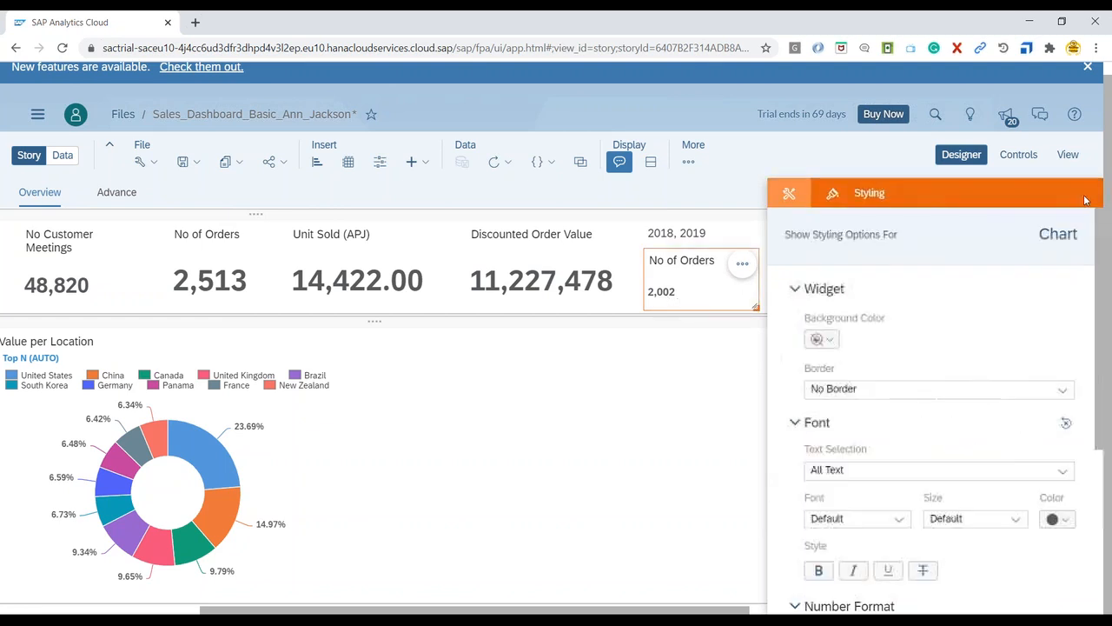
scroll(888, 467, "down", 1)
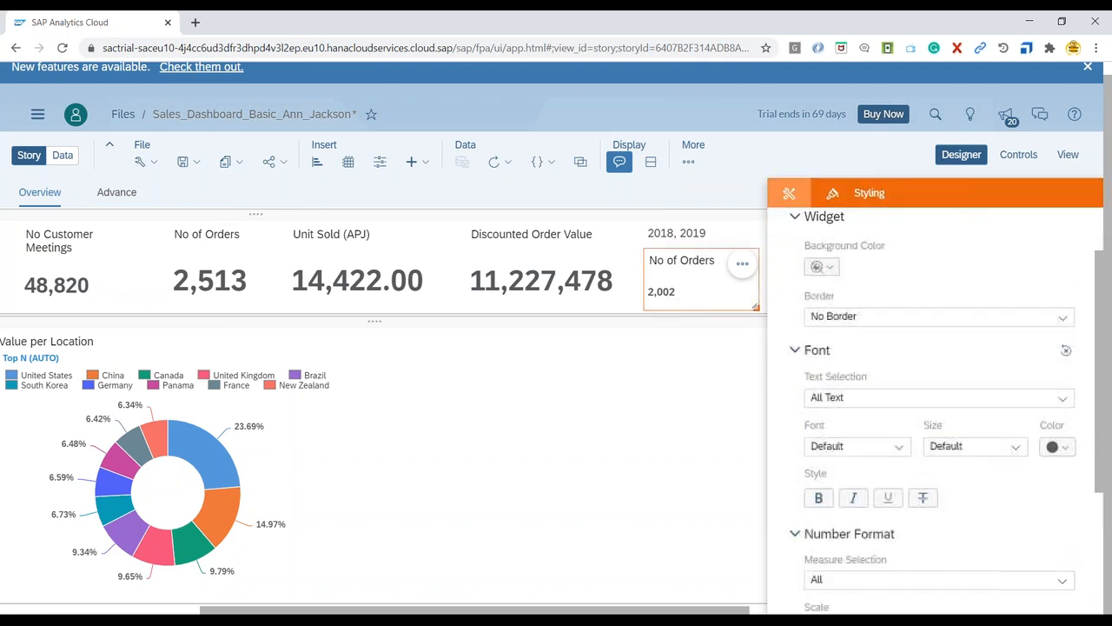
left_click(1062, 397)
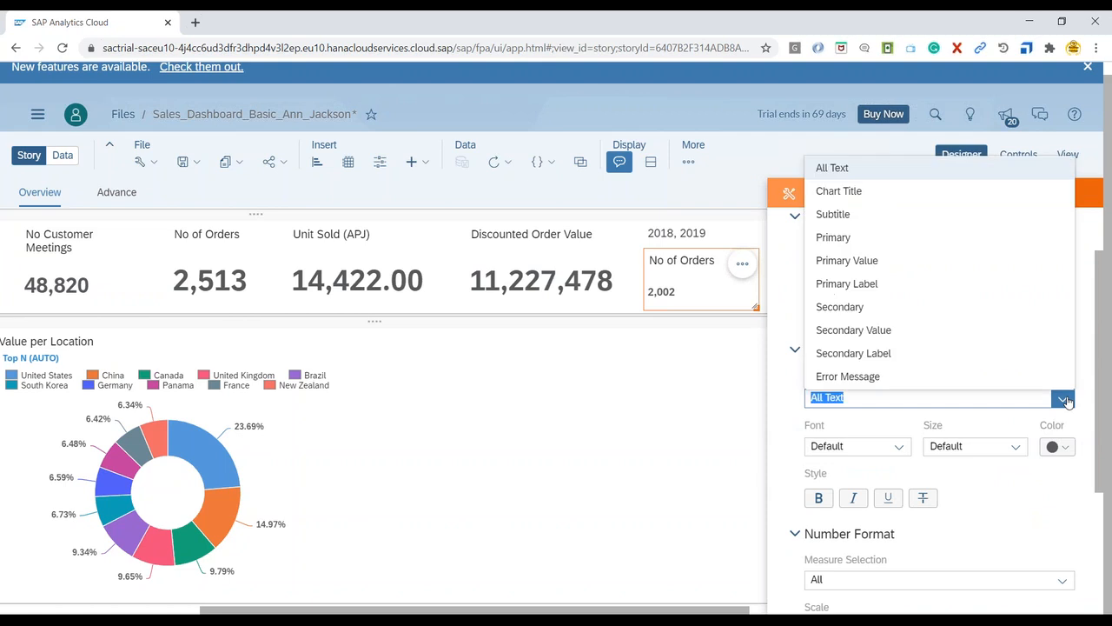
left_click(848, 265)
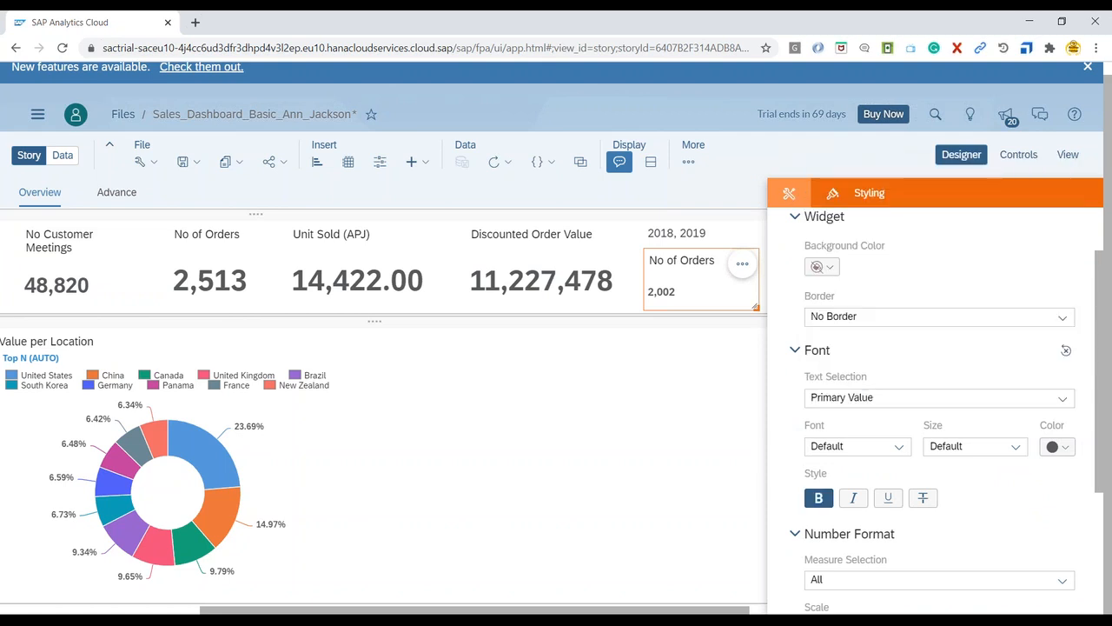
left_click(1015, 447)
scroll(991, 569, "down", 5)
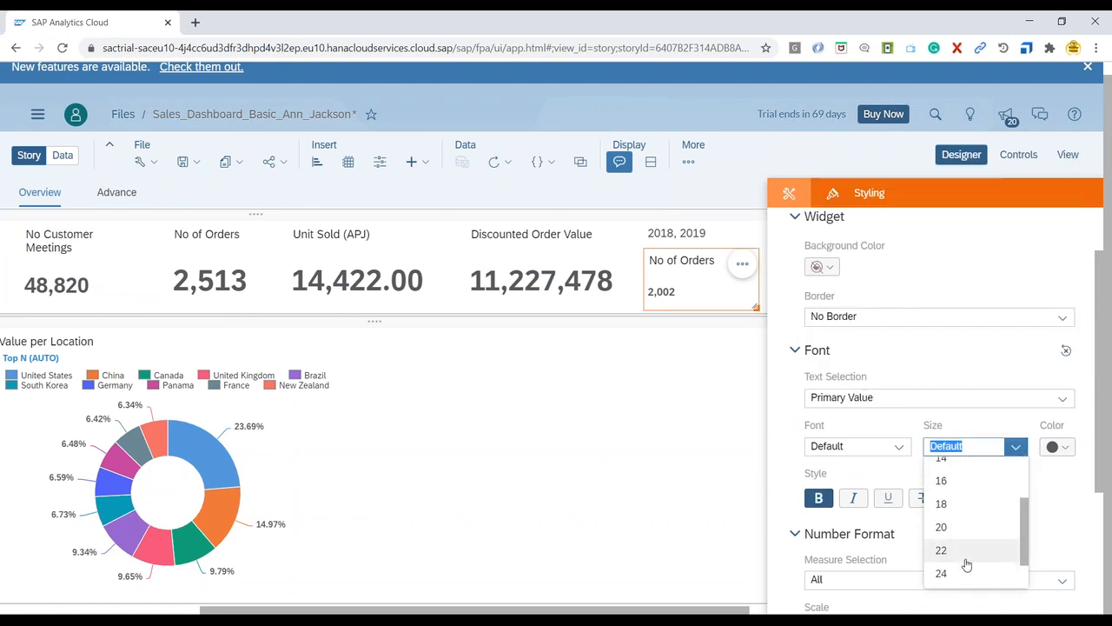
left_click(962, 577)
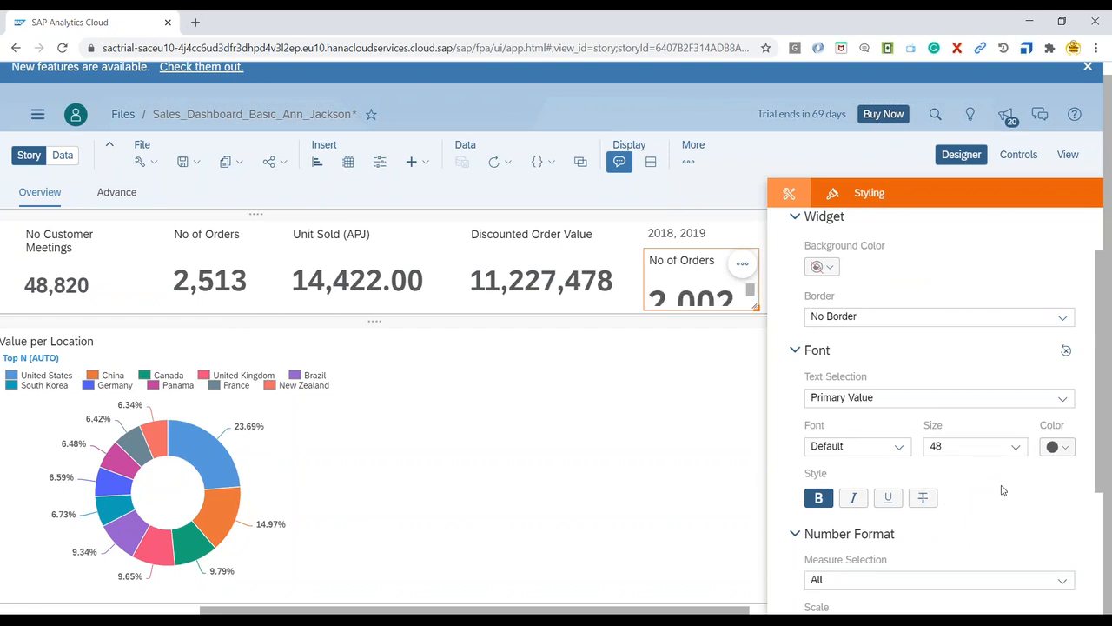
left_click(1015, 447)
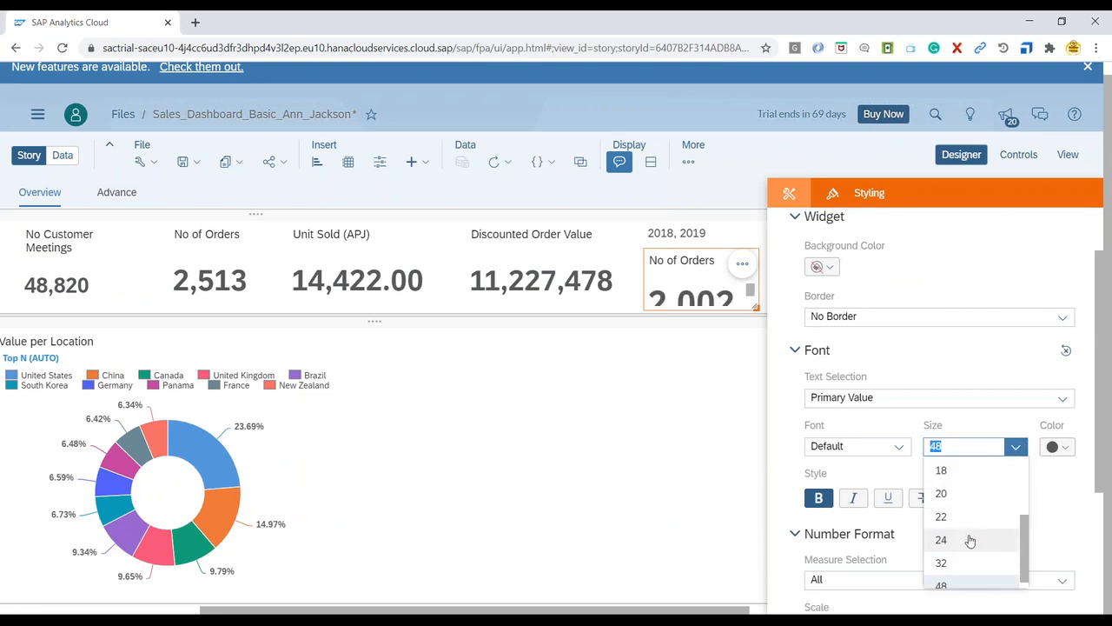
left_click(970, 540)
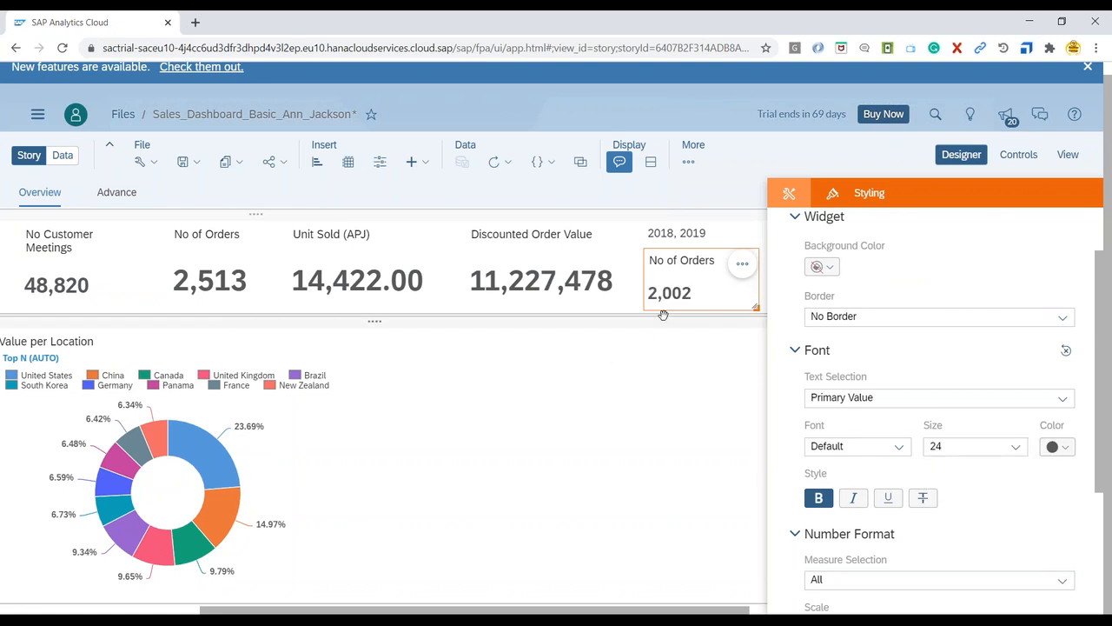
Step: Set the copied No of Orders tile's Chart Title font size to 10 and close the Designer
left_click(1062, 397)
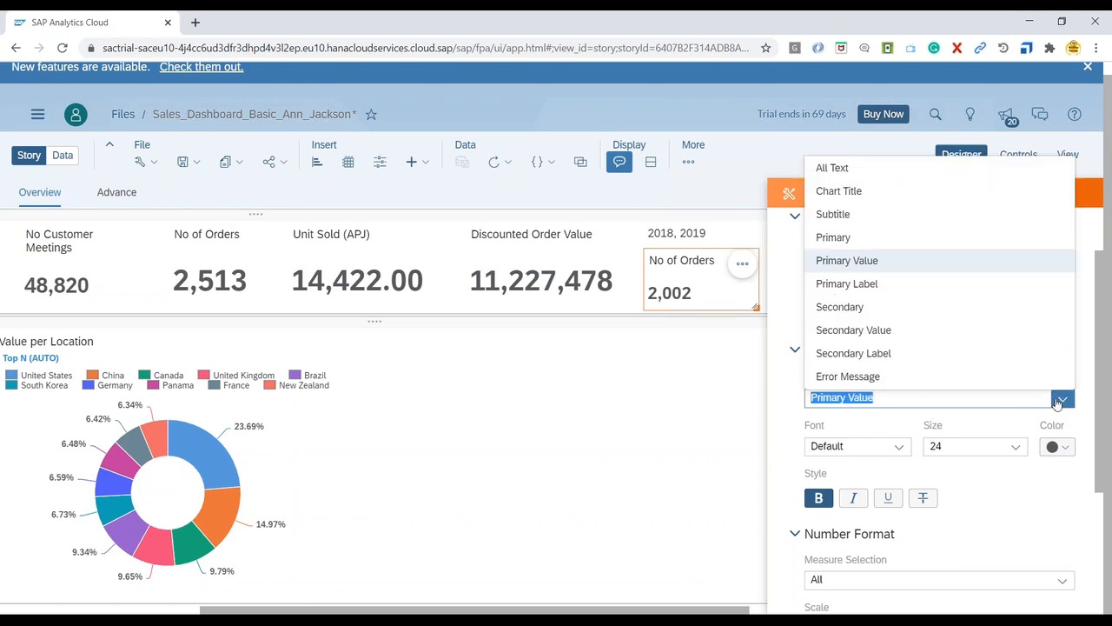
left_click(865, 193)
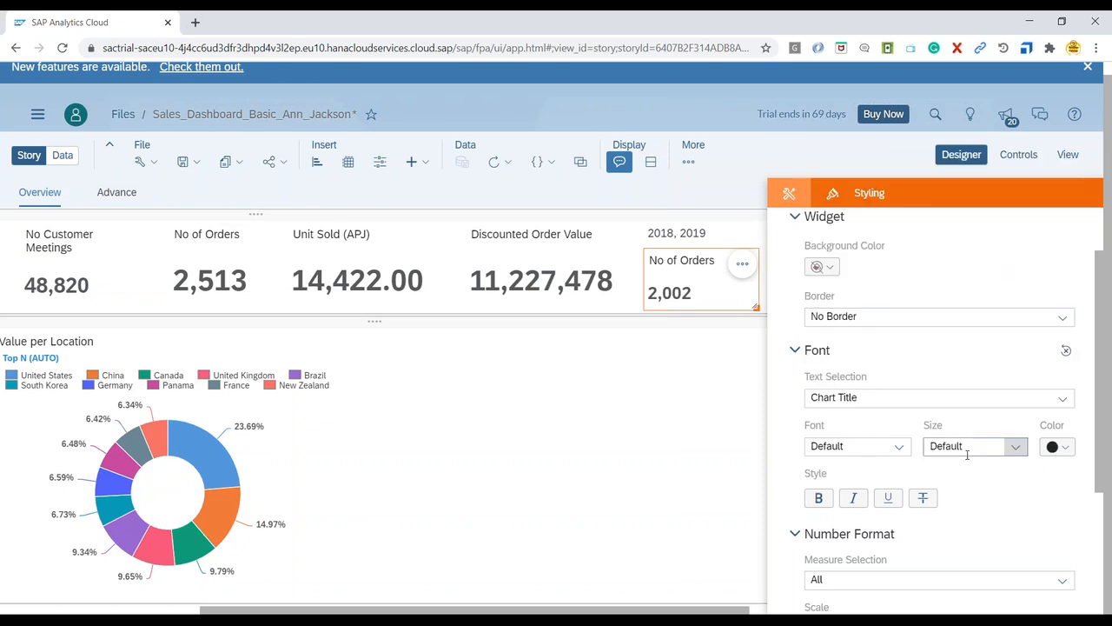
left_click(1015, 446)
left_click(982, 492)
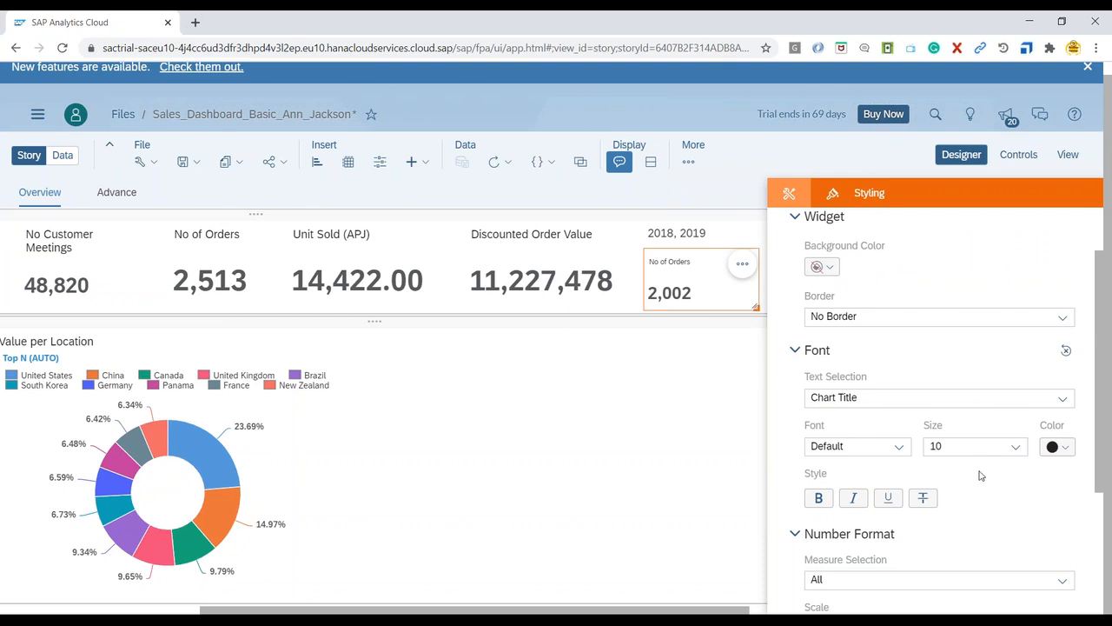
left_click(609, 432)
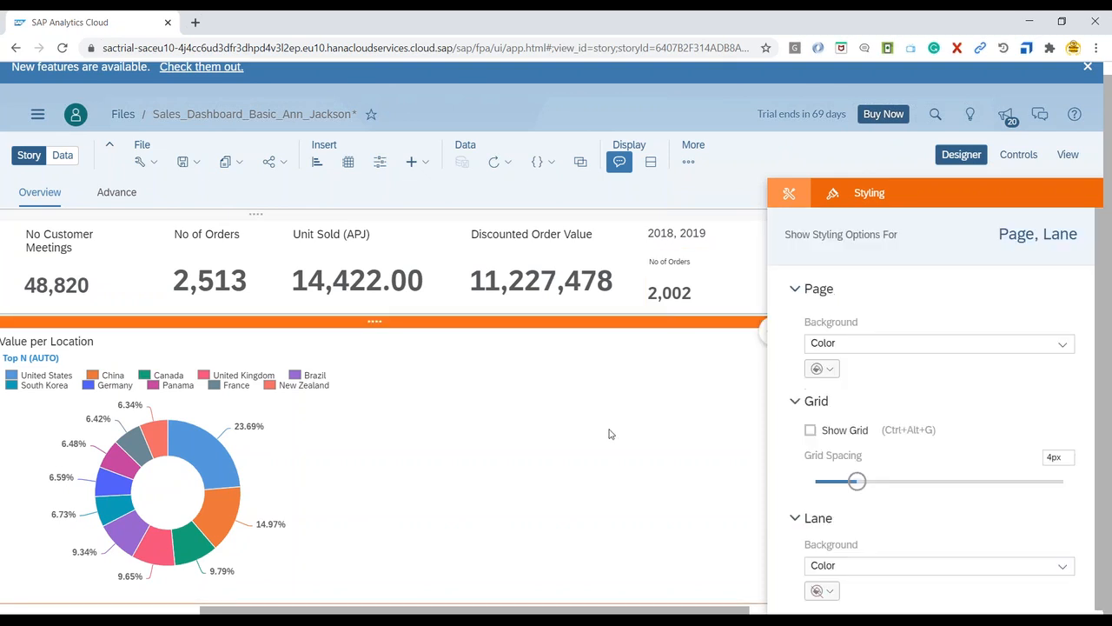
left_click(688, 368)
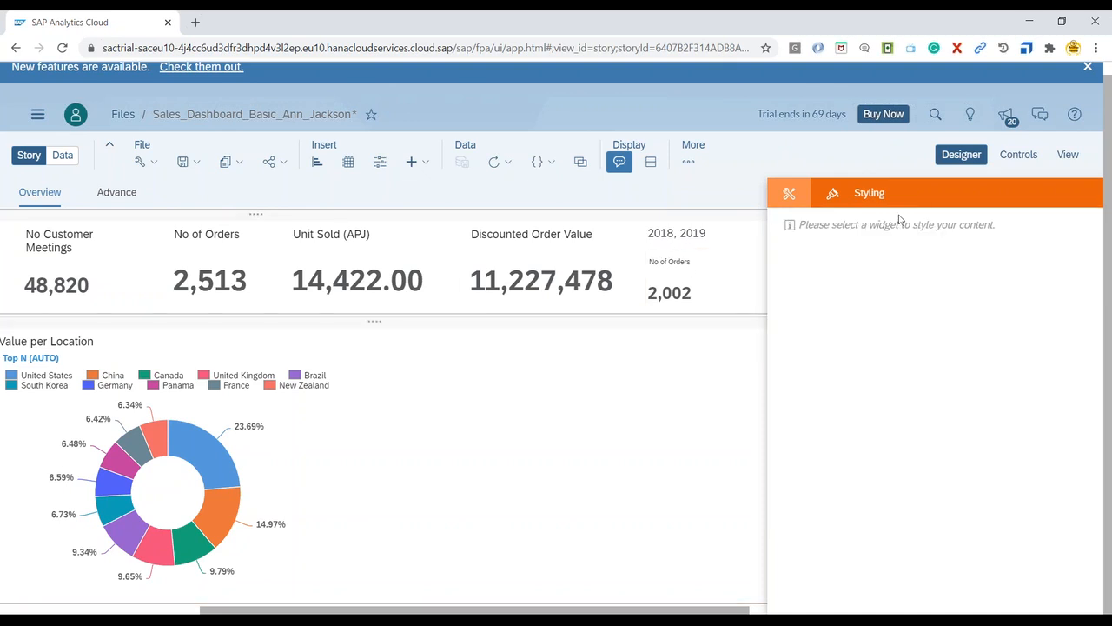
left_click(960, 157)
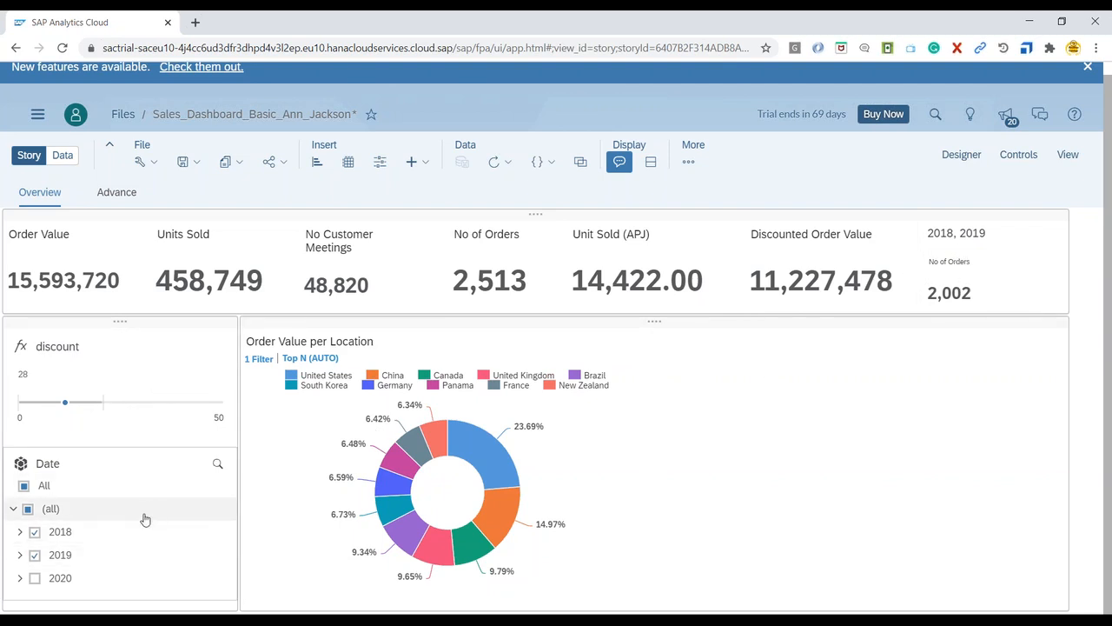
Step: Test the Date filter with only 2020 selected, and collapse and re-expand its year hierarchy
left_click(34, 554)
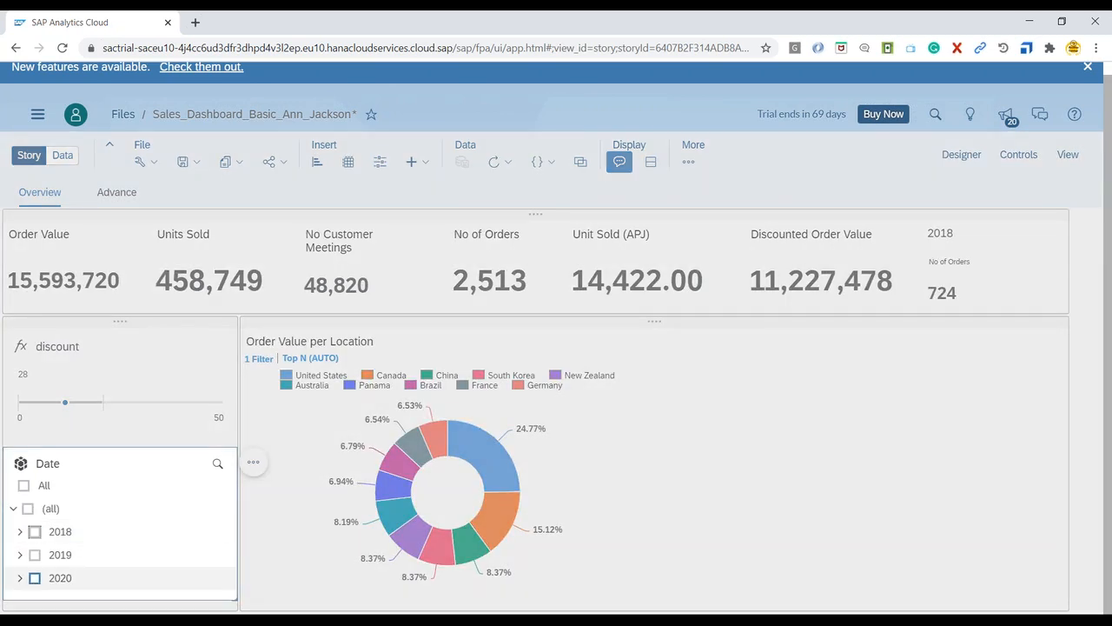
left_click(35, 578)
left_click(13, 509)
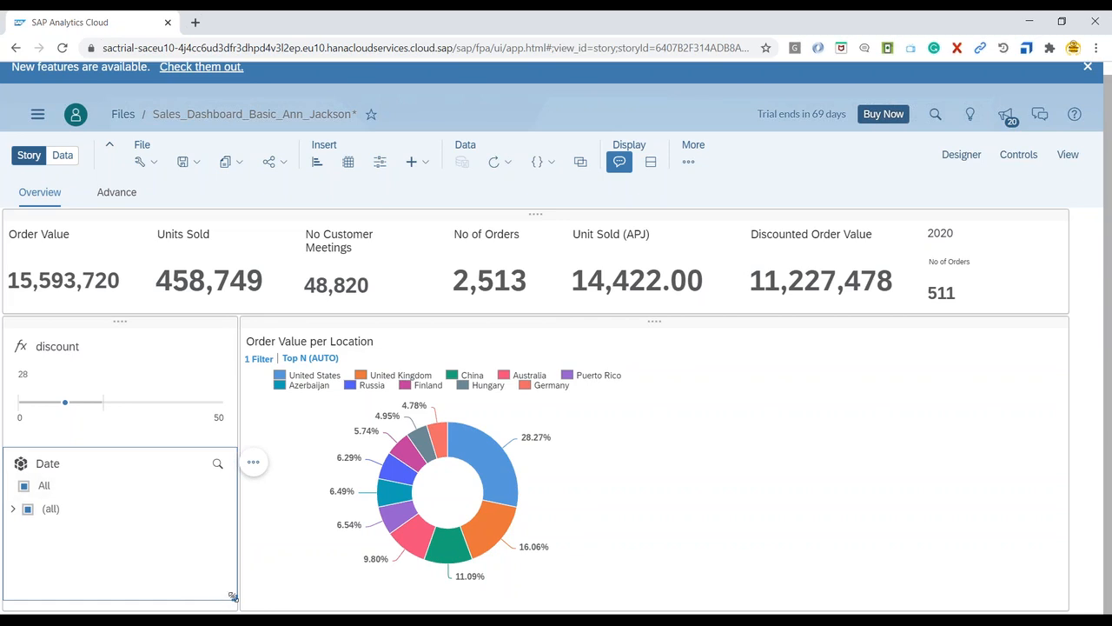
left_click(13, 509)
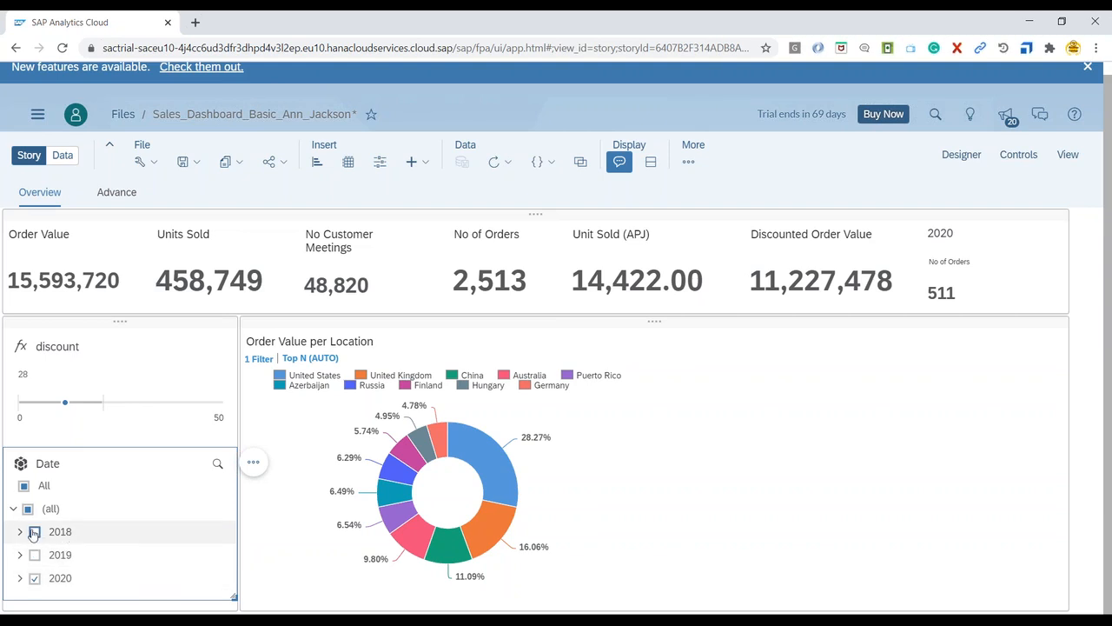
left_click(815, 42)
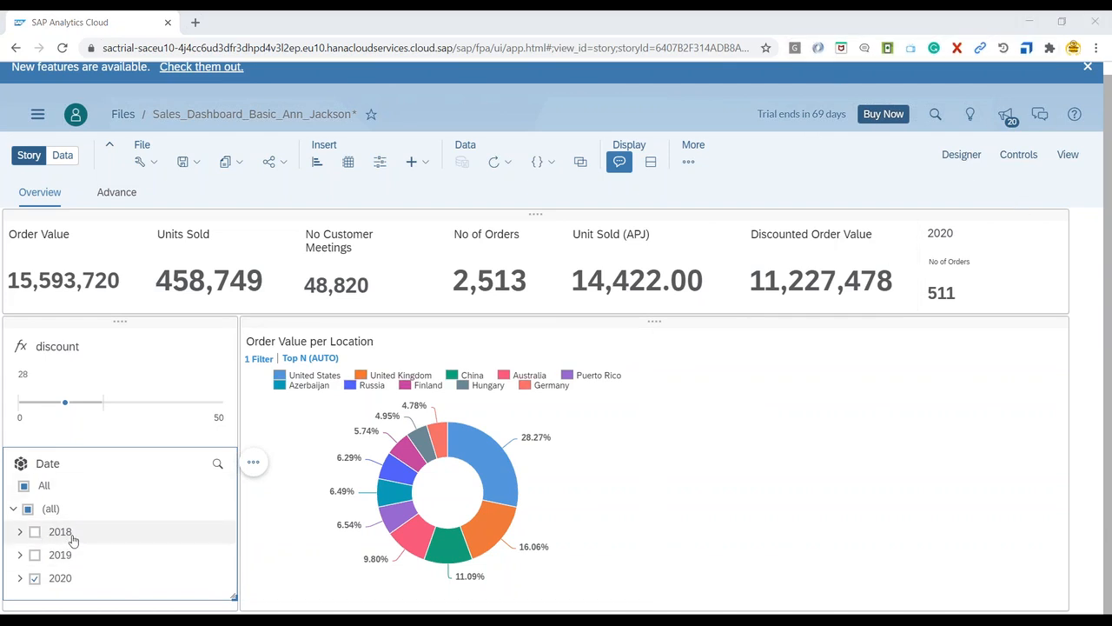
Step: Edit the Date input control so that its available members are limited to 2019 and 2020
left_click(254, 463)
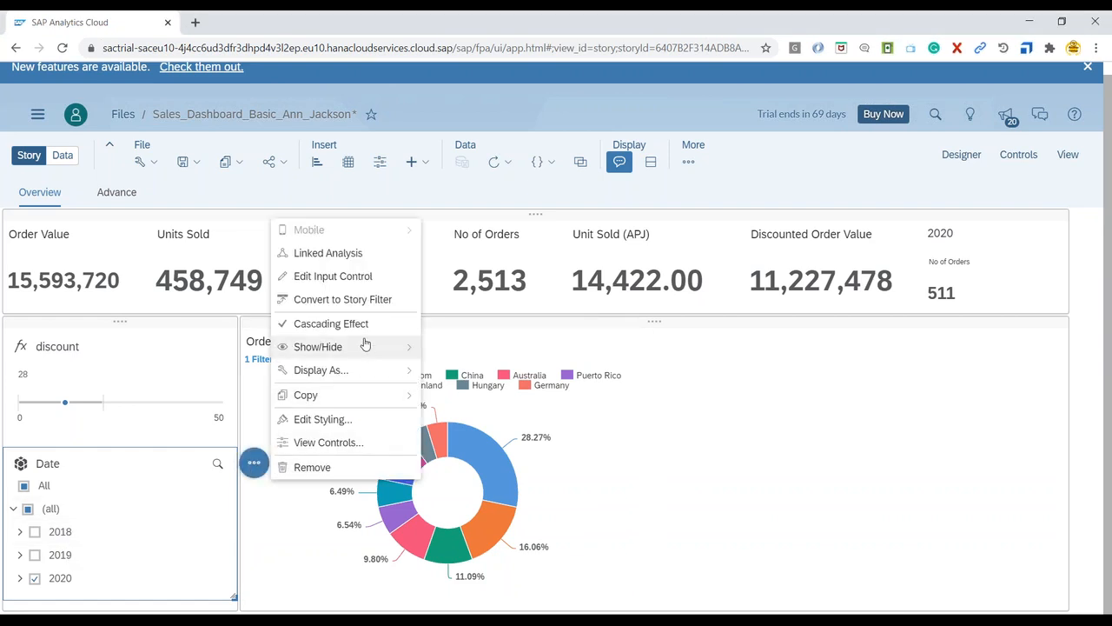
left_click(347, 277)
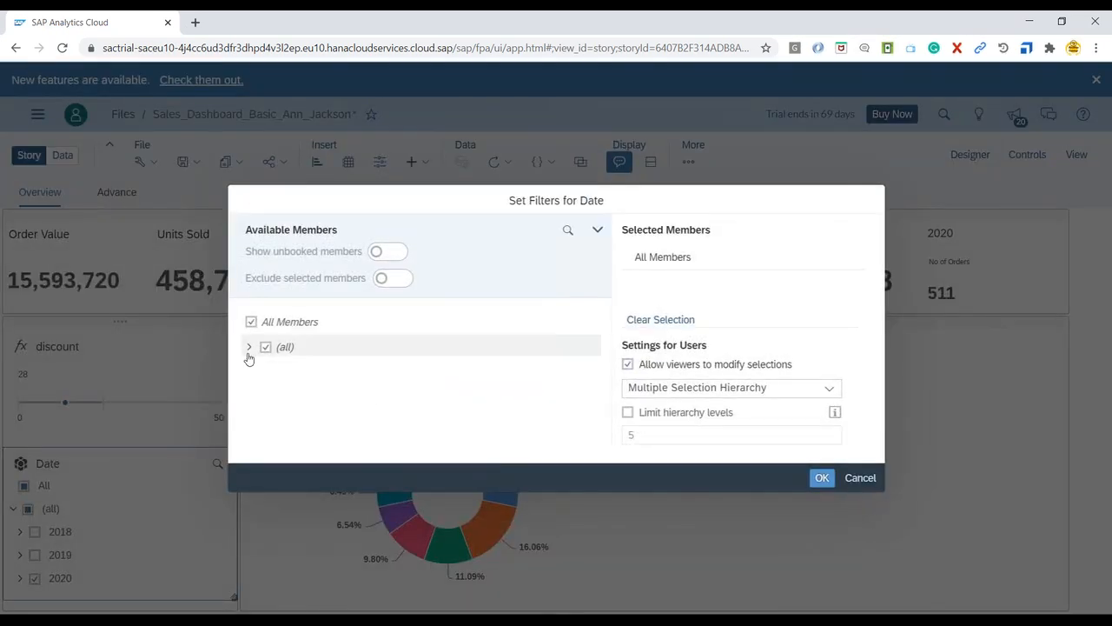
left_click(248, 347)
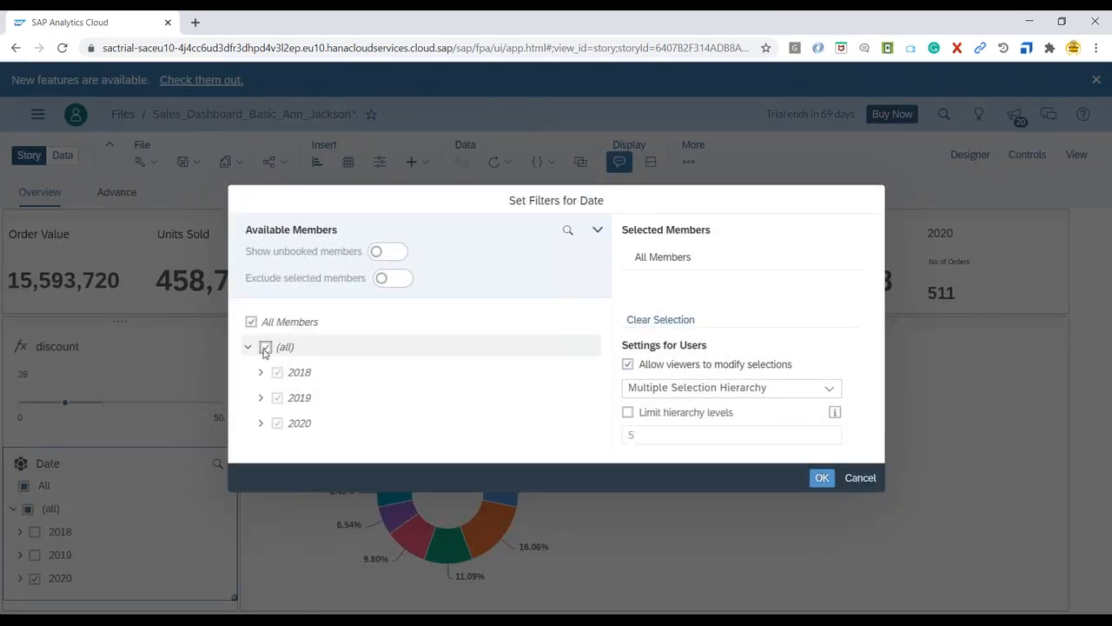
left_click(266, 348)
left_click(277, 397)
left_click(278, 422)
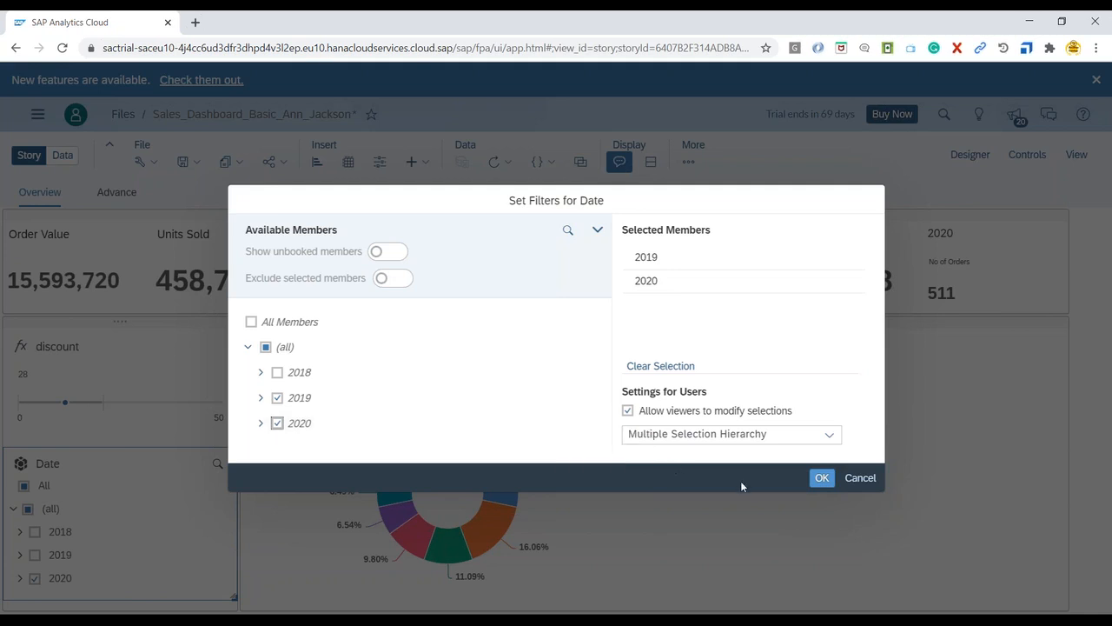
left_click(822, 477)
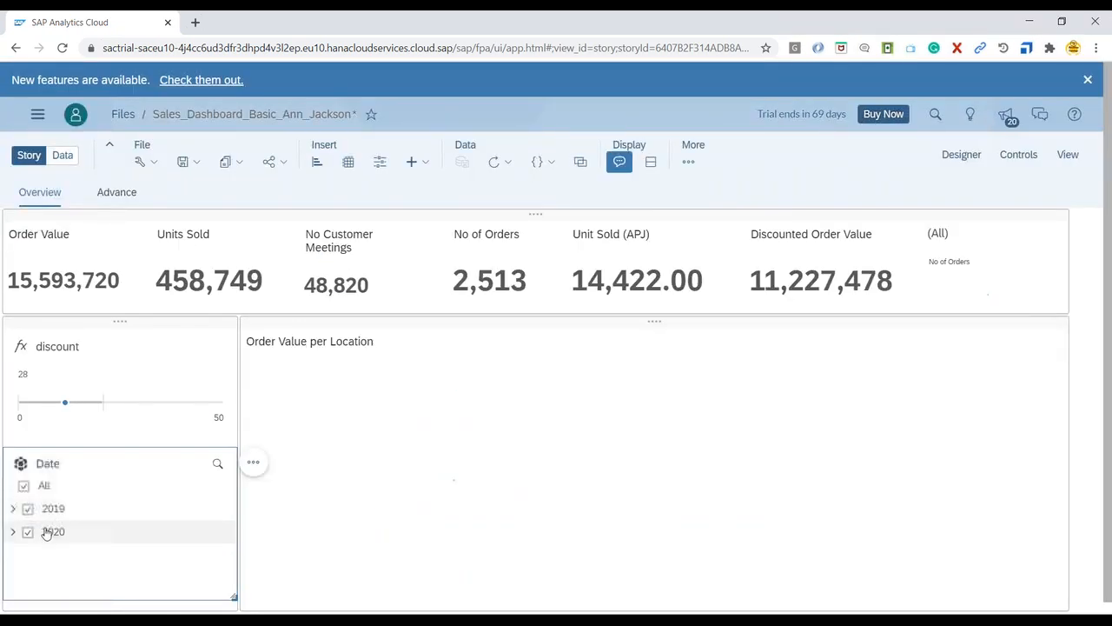
Step: Reduce the Date input control's height to fit its shorter list and deselect 2019 in it
left_click_drag(233, 596, 234, 545)
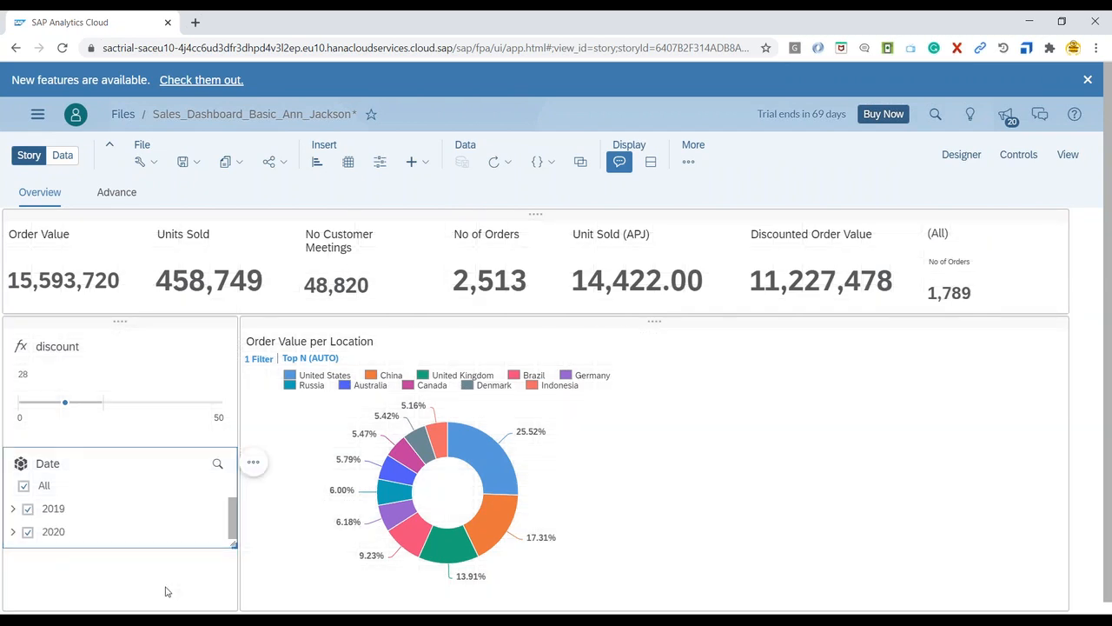
left_click(167, 592)
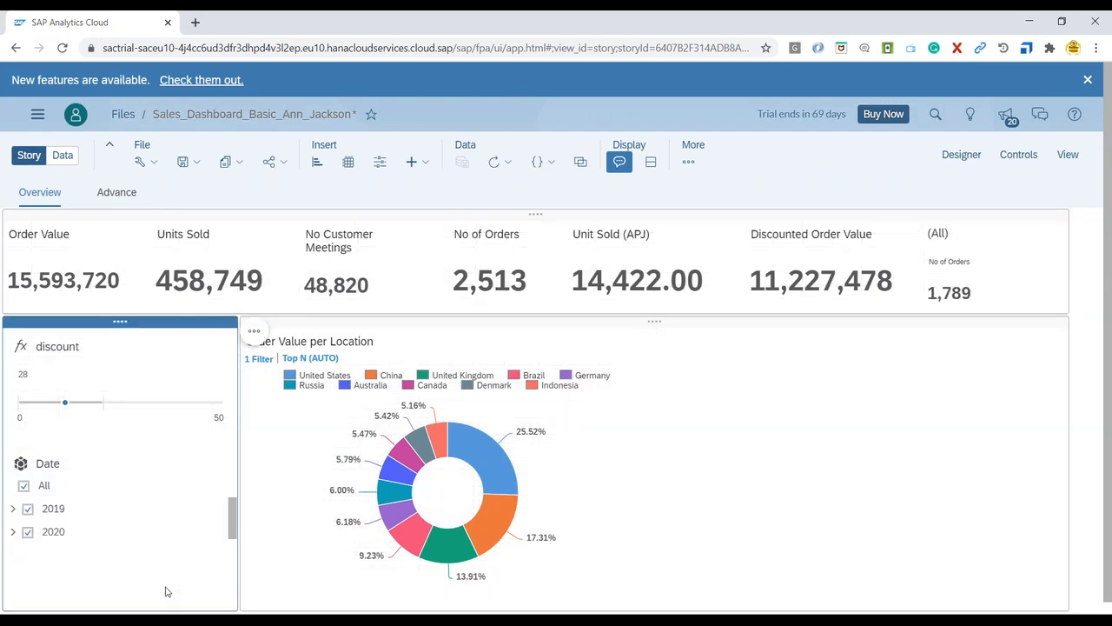
left_click(28, 510)
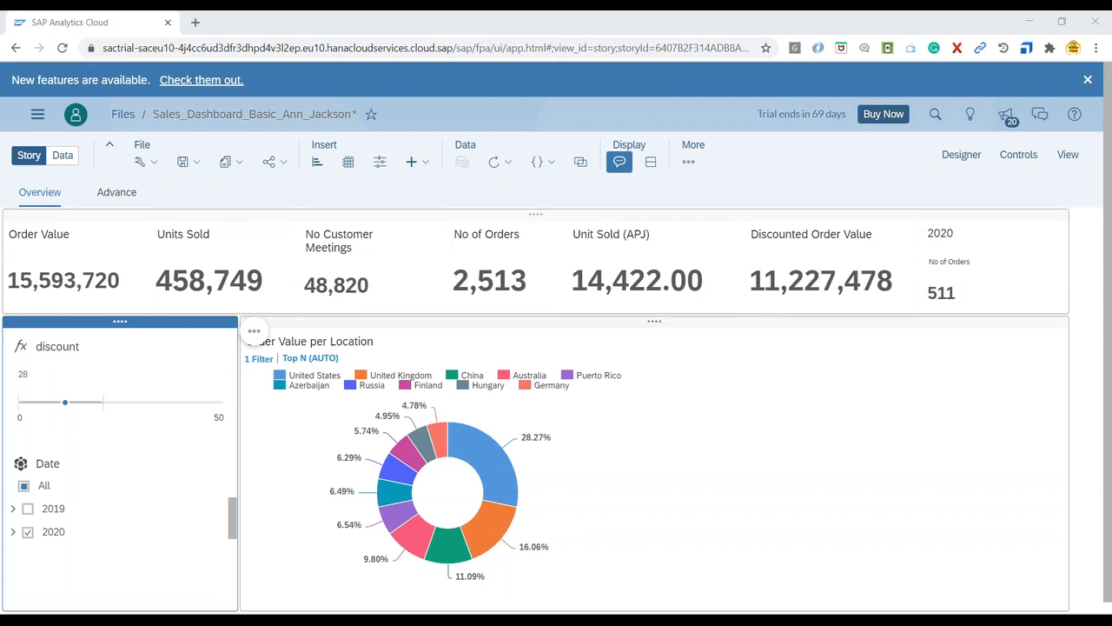
Step: Review the Date input control's Linked Analysis settings and its list of connected widgets, leaving them as they are
left_click(254, 462)
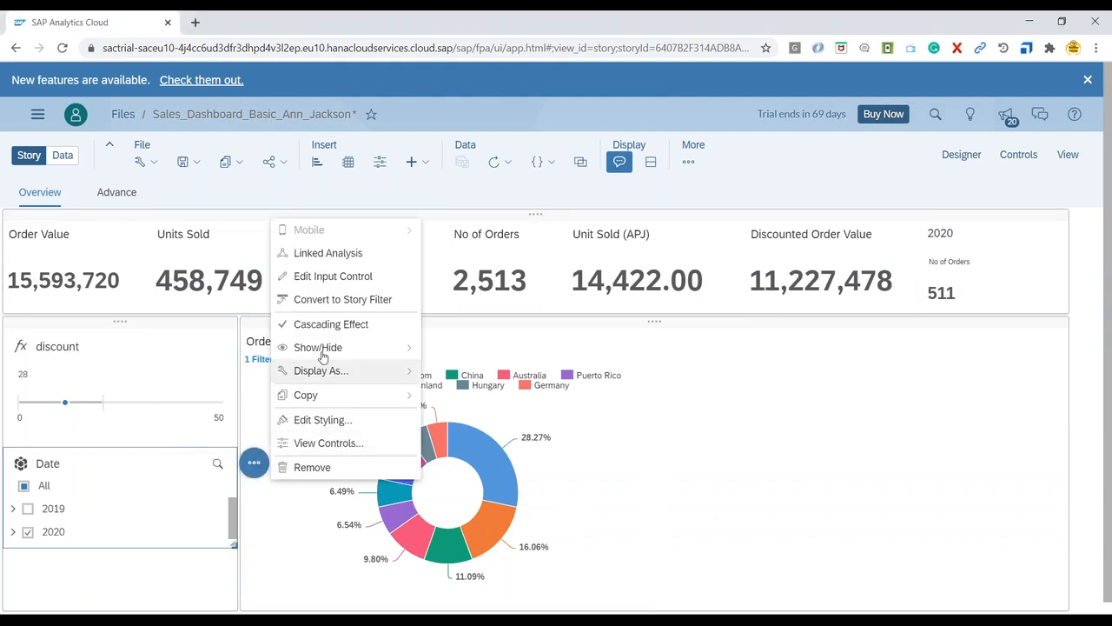
left_click(329, 253)
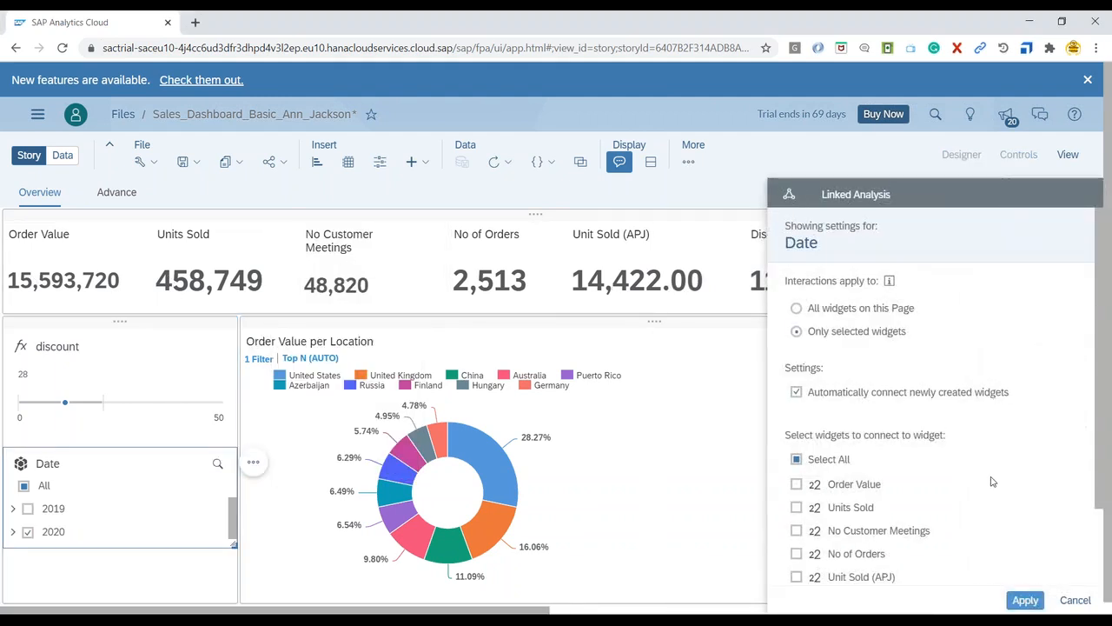
scroll(991, 513, "down", 2)
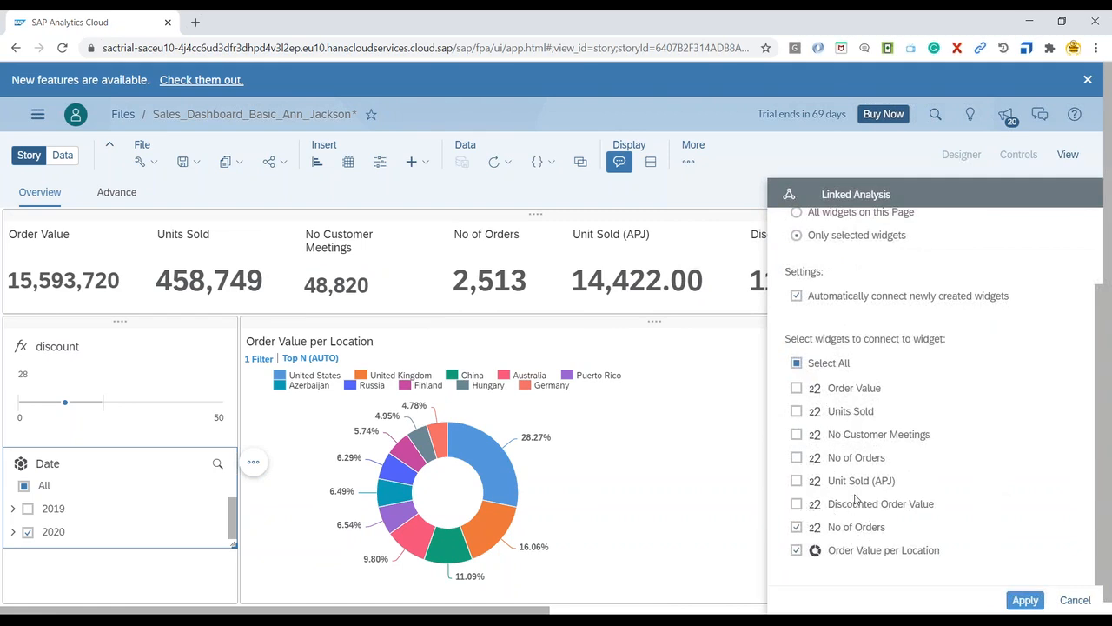
scroll(859, 433, "up", 2)
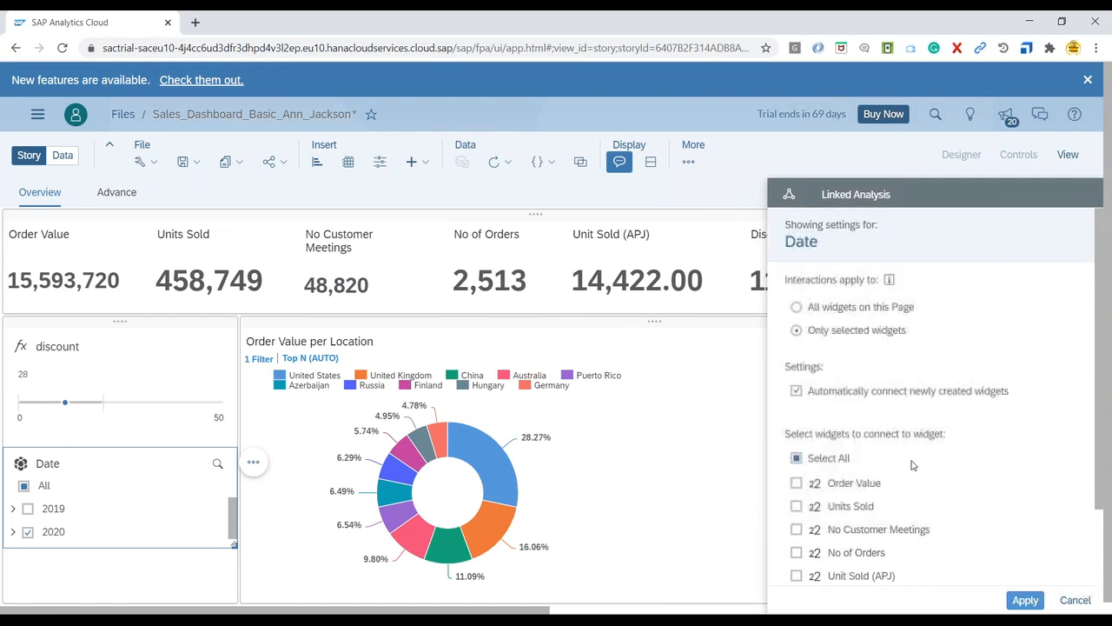
scroll(865, 335, "down", 2)
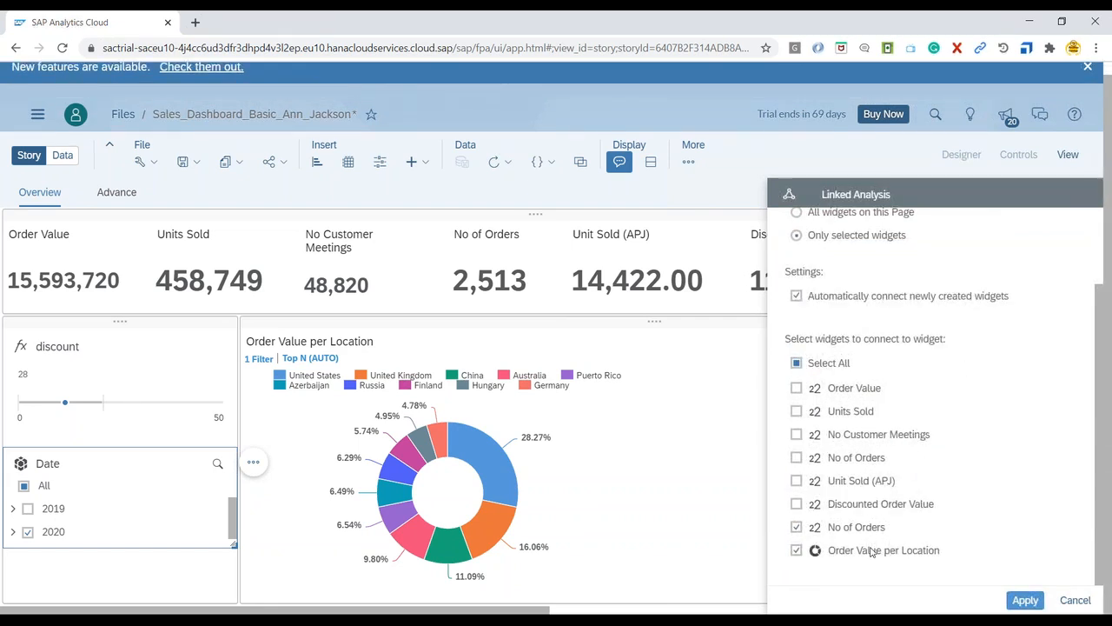
left_click(1082, 602)
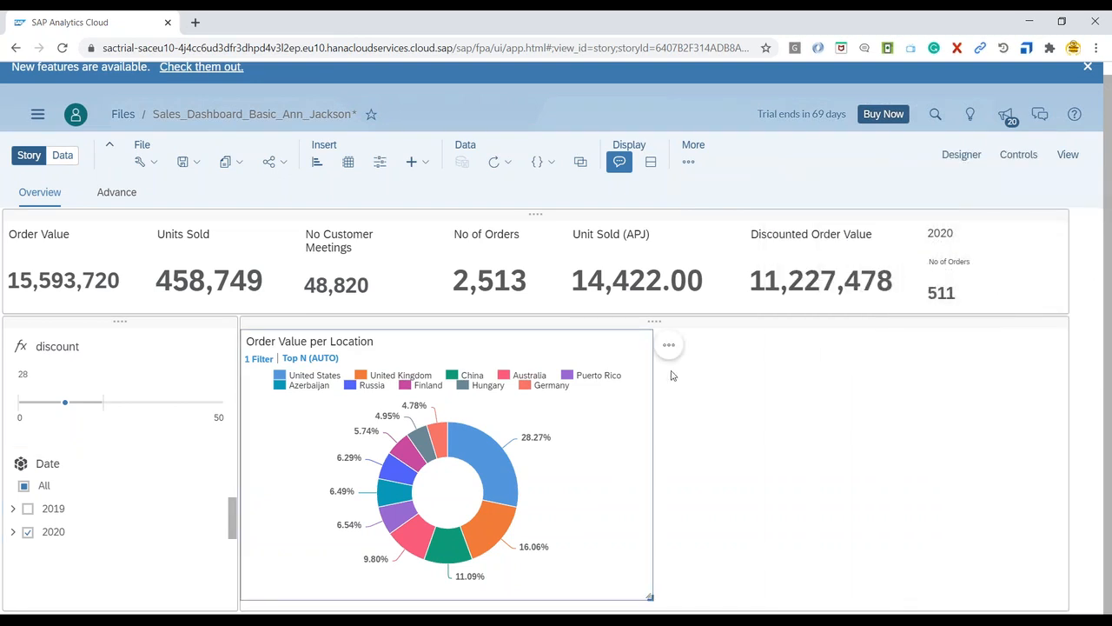
Step: Remove the Order Value per Location chart from the Overview page and save the story
left_click(668, 347)
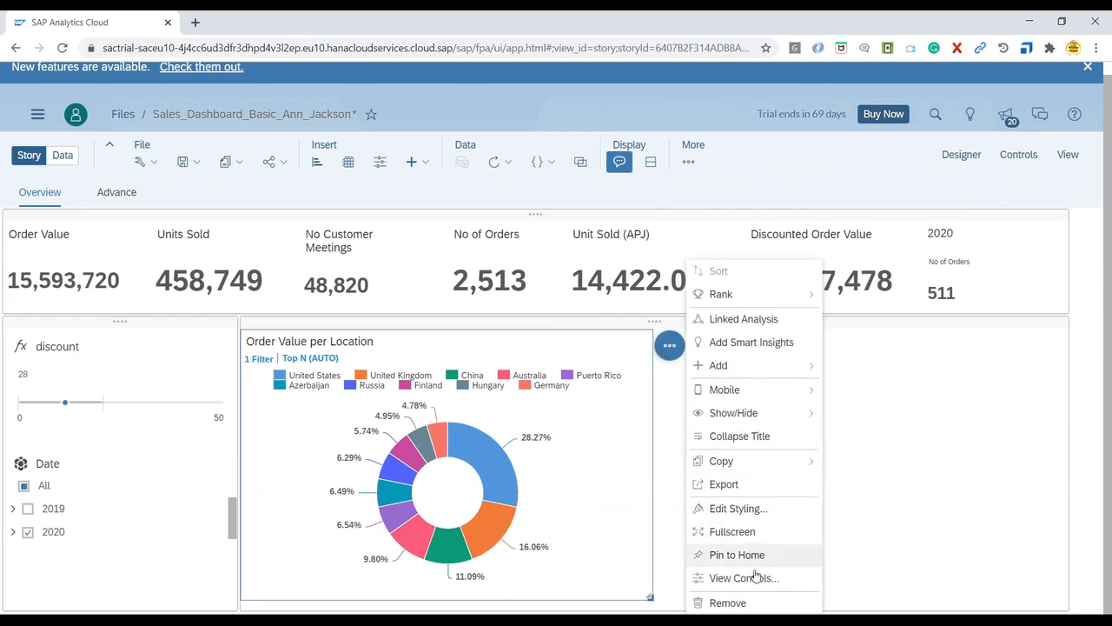
left_click(727, 602)
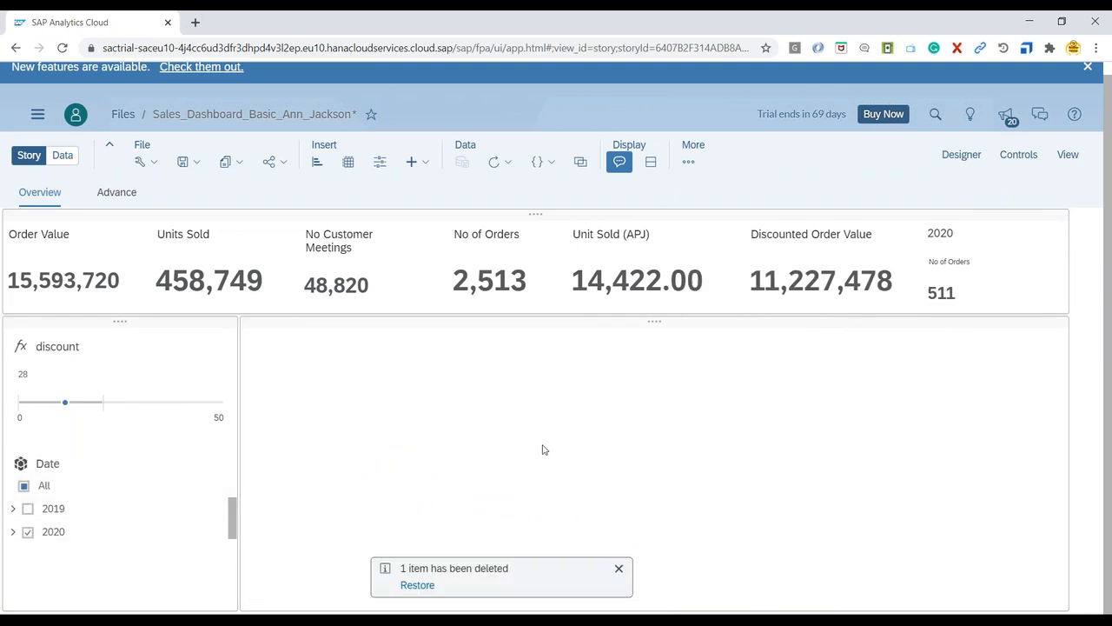
left_click(191, 162)
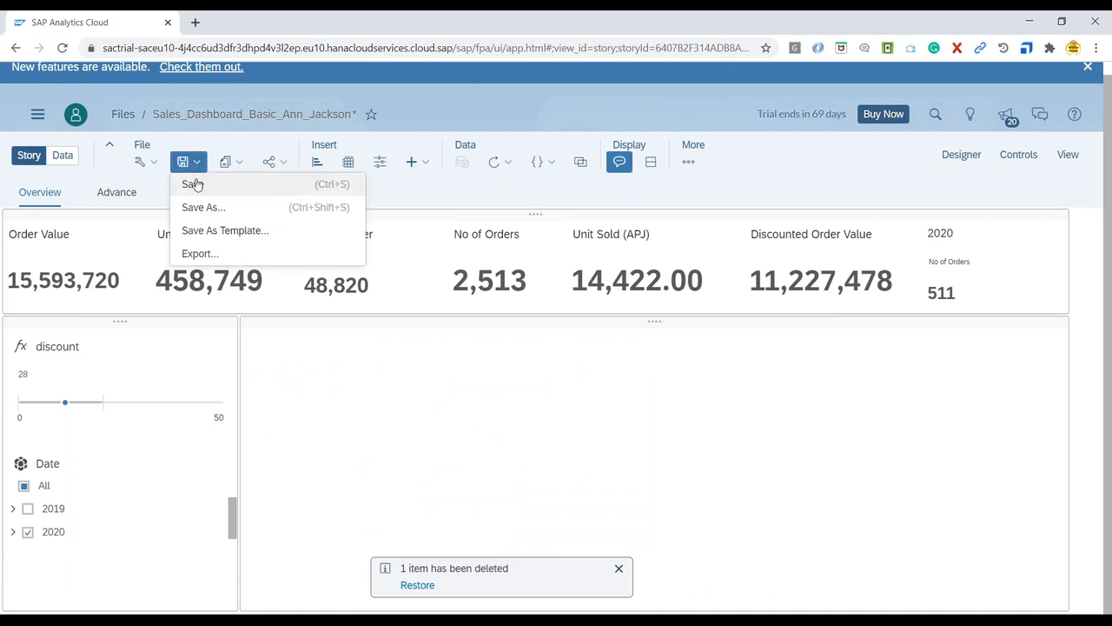
left_click(193, 184)
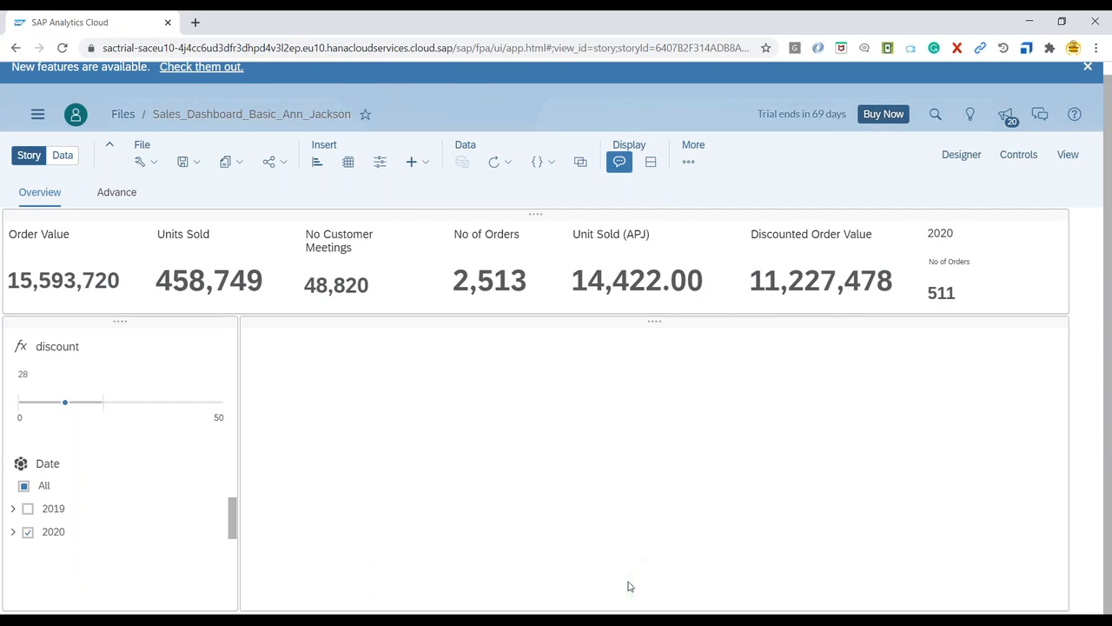
Step: Switch to the SAC Requirement PDF and tick off the top-row data points and Discount % in the dashboard sketch
left_click(630, 622)
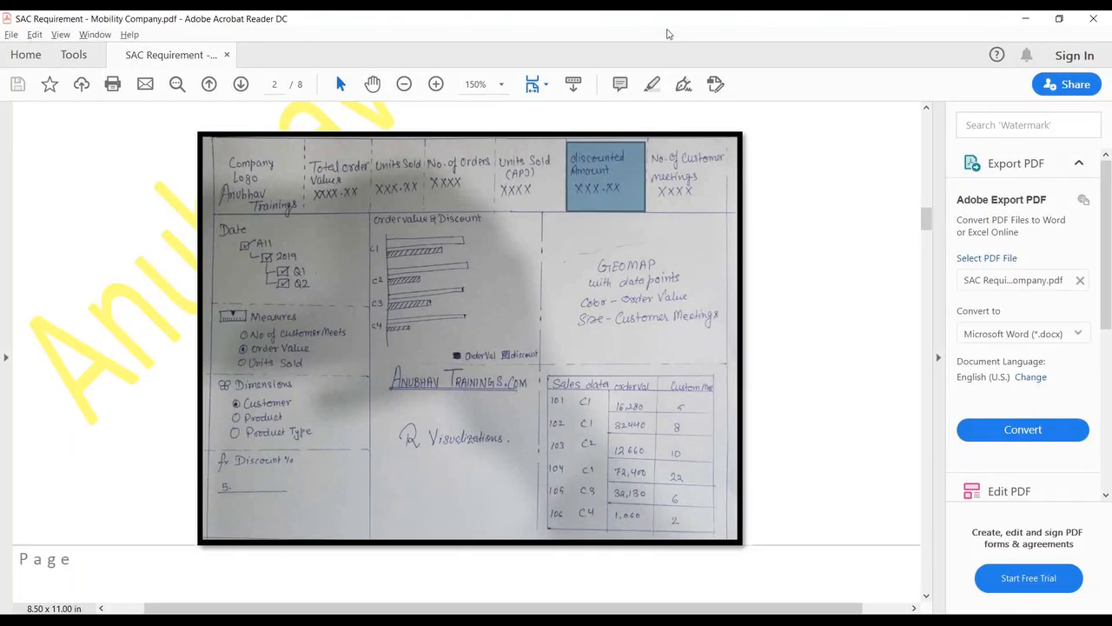
left_click(677, 32)
left_click(677, 56)
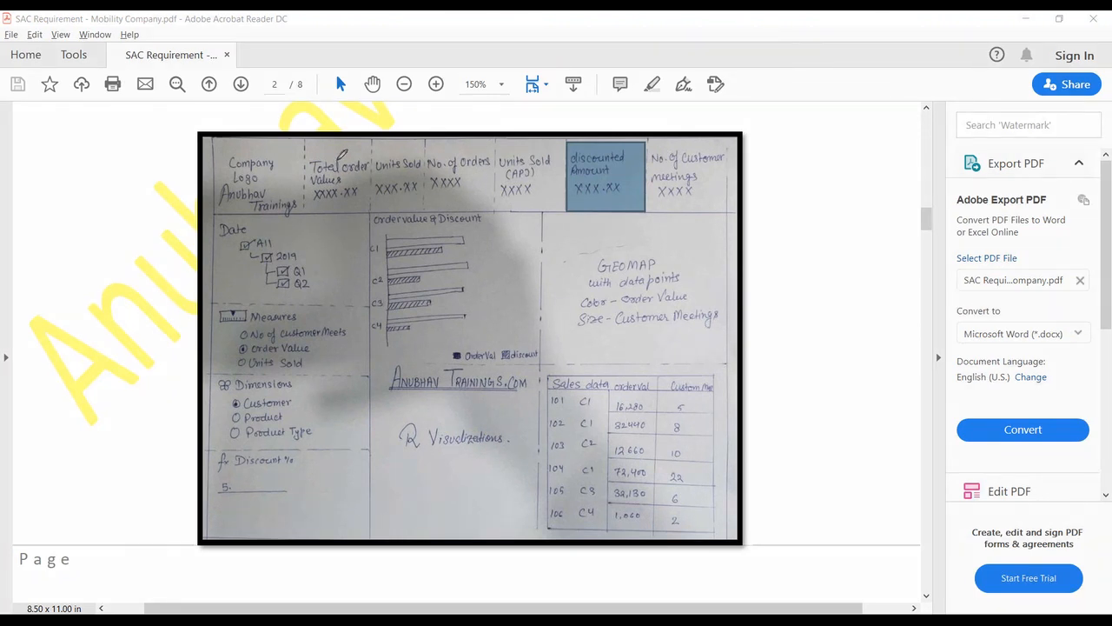
left_click_drag(329, 160, 354, 149)
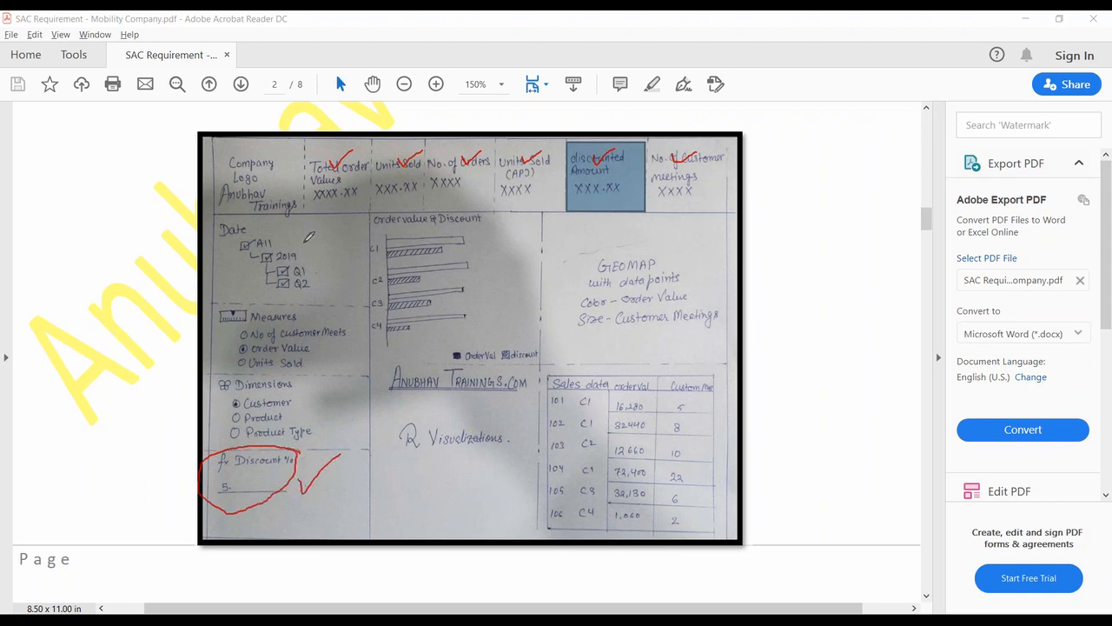
Step: Circle the Date filter area in the dashboard sketch with the drawing pen
left_click_drag(208, 255, 263, 299)
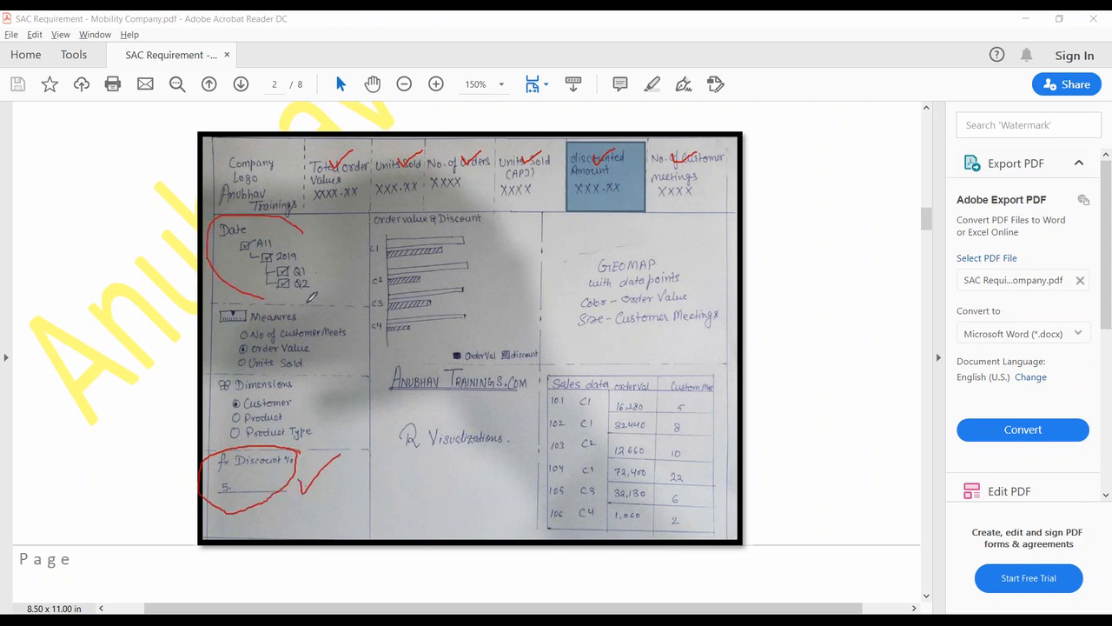
left_click(324, 260)
left_click(315, 251)
left_click(340, 323)
left_click(315, 234)
mouse_move(299, 229)
left_mouse_down()
mouse_move(326, 248)
mouse_move(314, 297)
mouse_move(280, 300)
left_mouse_up()
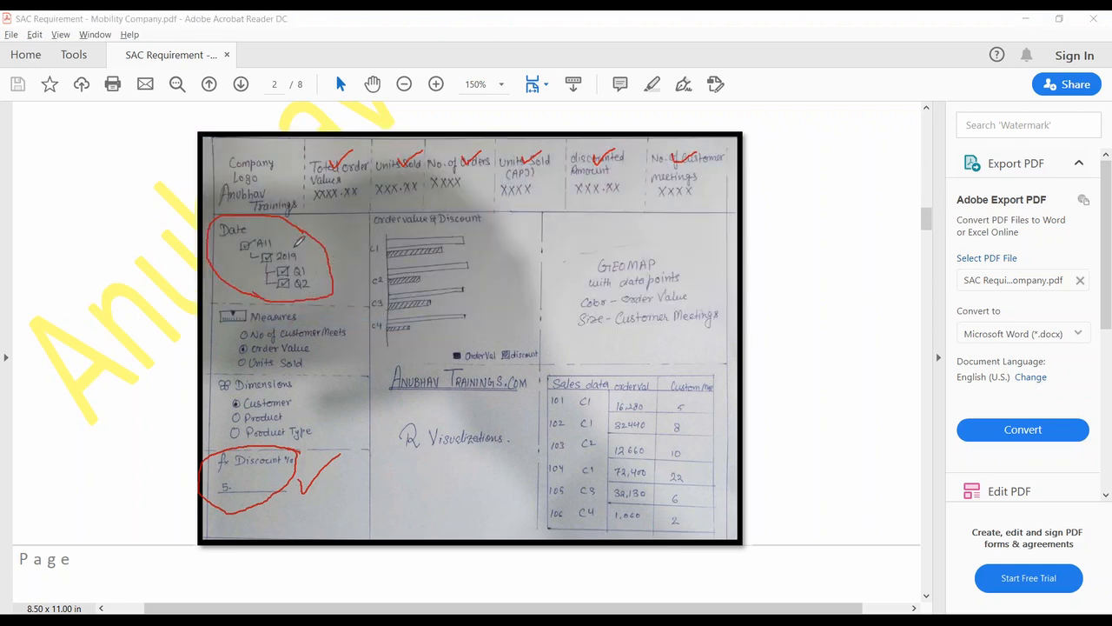
Step: Draw arrows from the sketch's Date filter to the data points, charts, map and table, and erase all drawings
left_click_drag(300, 234, 341, 217)
left_click_drag(327, 247, 468, 198)
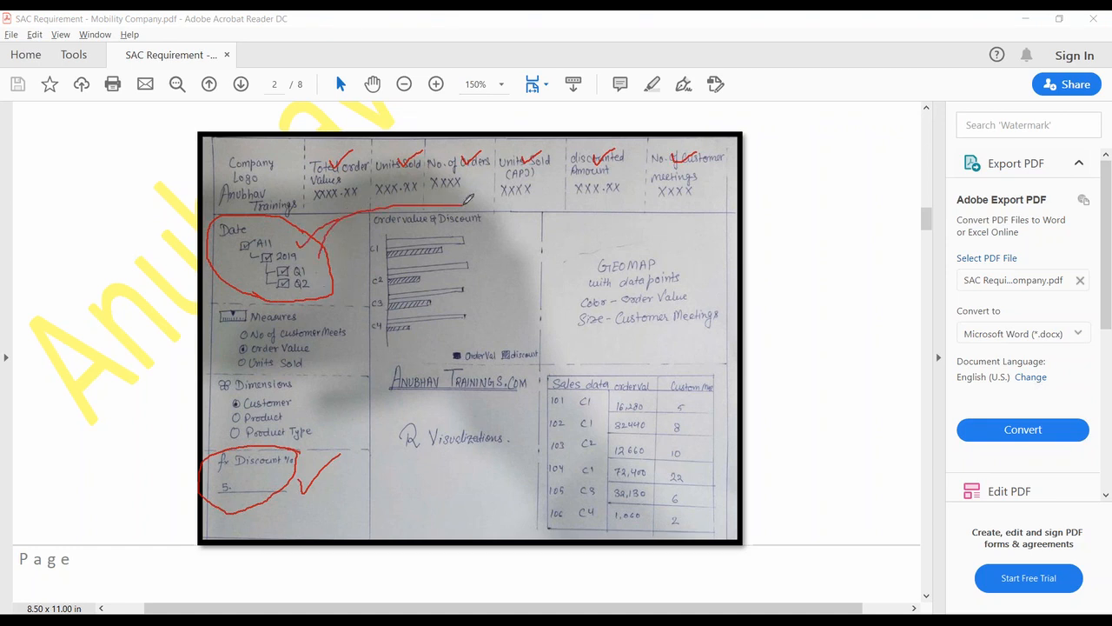
left_click_drag(468, 187, 475, 199)
left_click_drag(325, 276, 527, 289)
left_click_drag(528, 290, 497, 300)
mouse_move(330, 287)
left_mouse_down()
mouse_move(398, 356)
mouse_move(426, 330)
mouse_move(546, 388)
mouse_move(526, 394)
left_mouse_up()
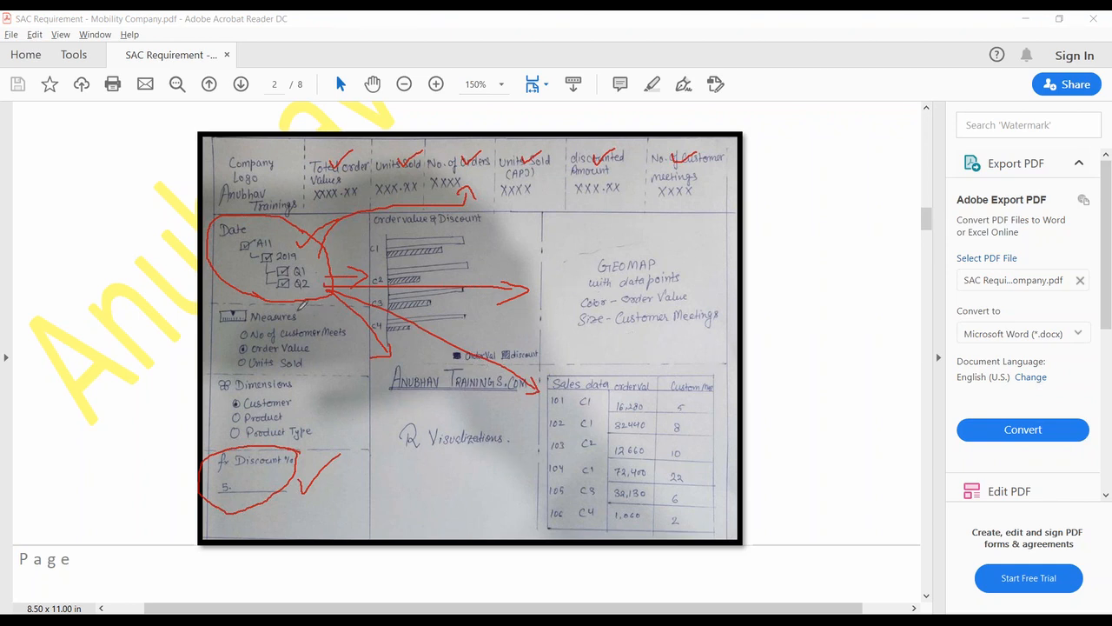
mouse_move(217, 305)
left_mouse_down()
mouse_move(223, 424)
mouse_move(235, 433)
left_mouse_up()
left_click(665, 118)
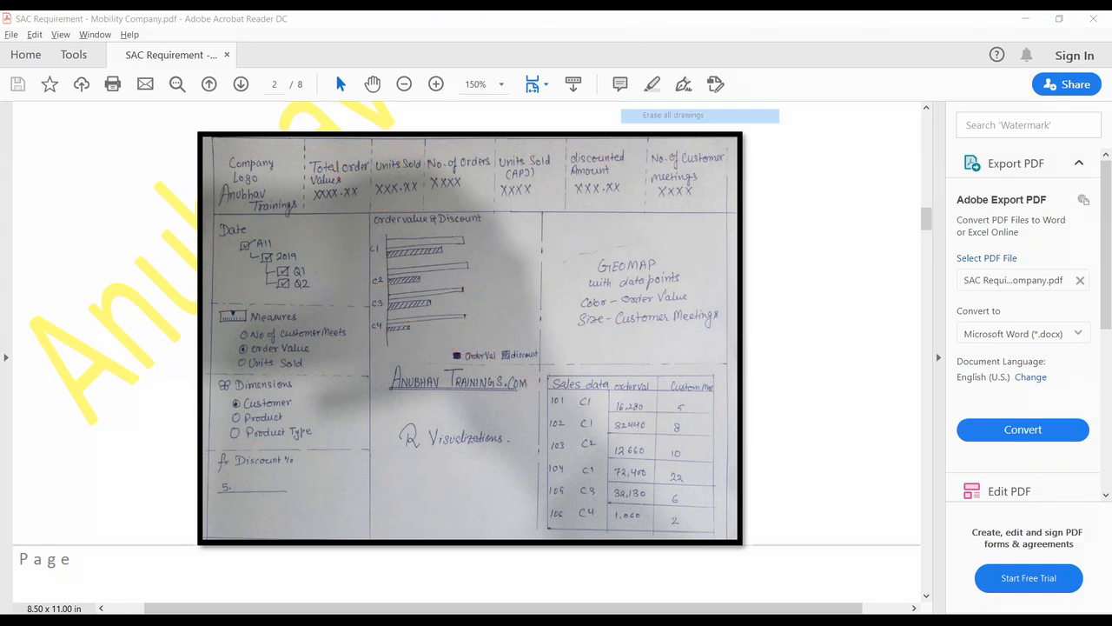
Step: Read Requirement 1 on the dashboard data points and Requirement 2 on the bar chart in the requirements PDF
left_click(782, 246)
scroll(782, 250, "down", 10)
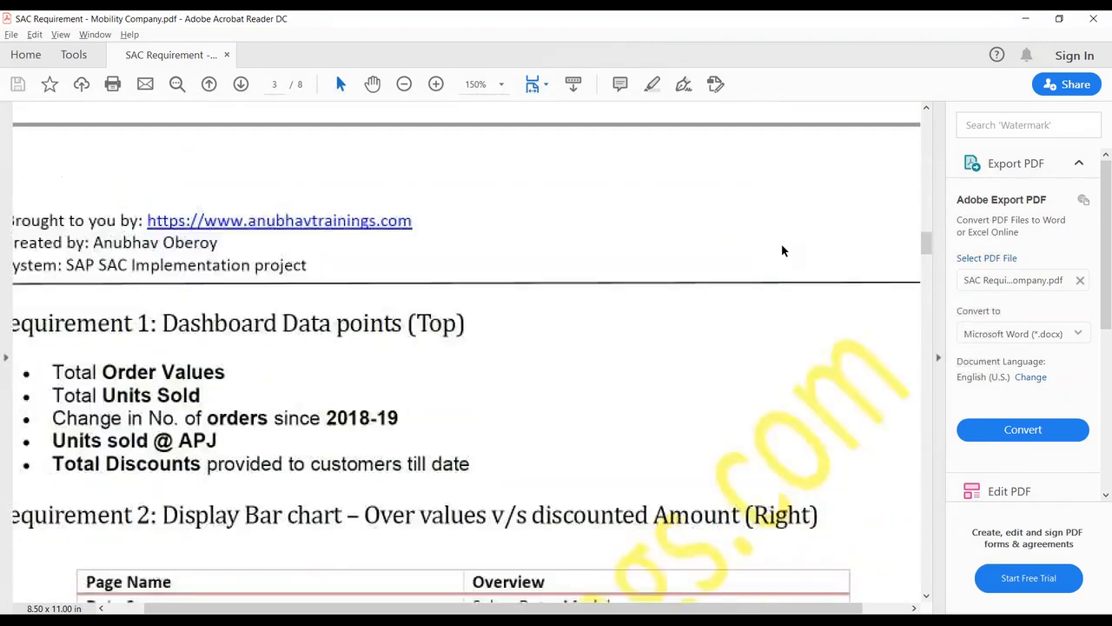
left_click_drag(47, 268, 402, 355)
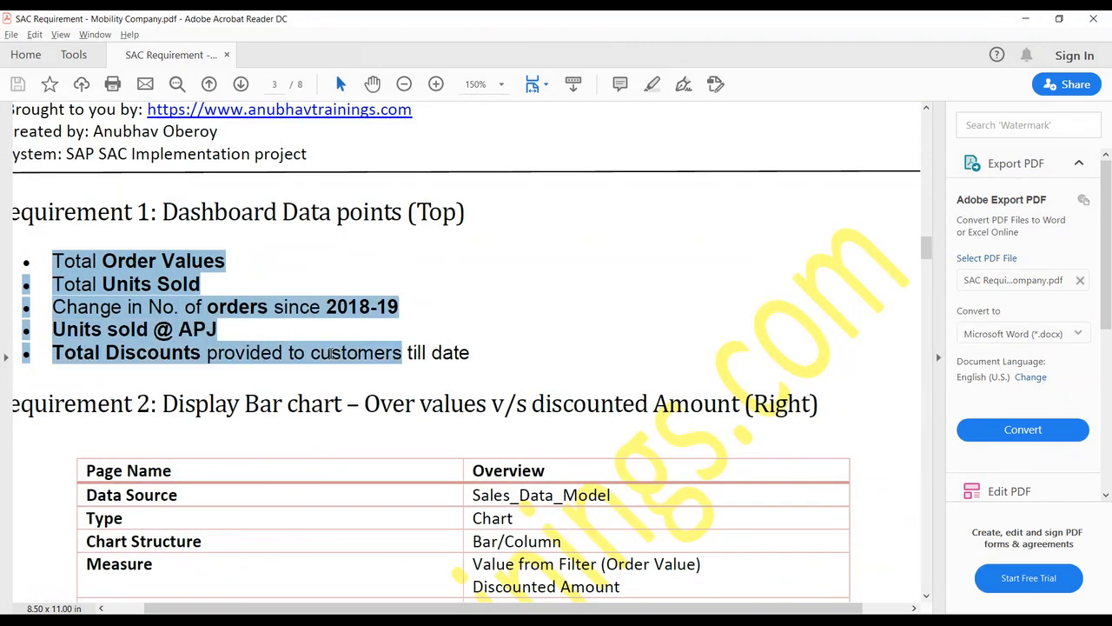
left_click(291, 347)
scroll(291, 347, "down", 1)
scroll(292, 347, "down", 4)
left_click_drag(161, 264, 740, 265)
left_click(541, 305)
scroll(519, 307, "down", 16)
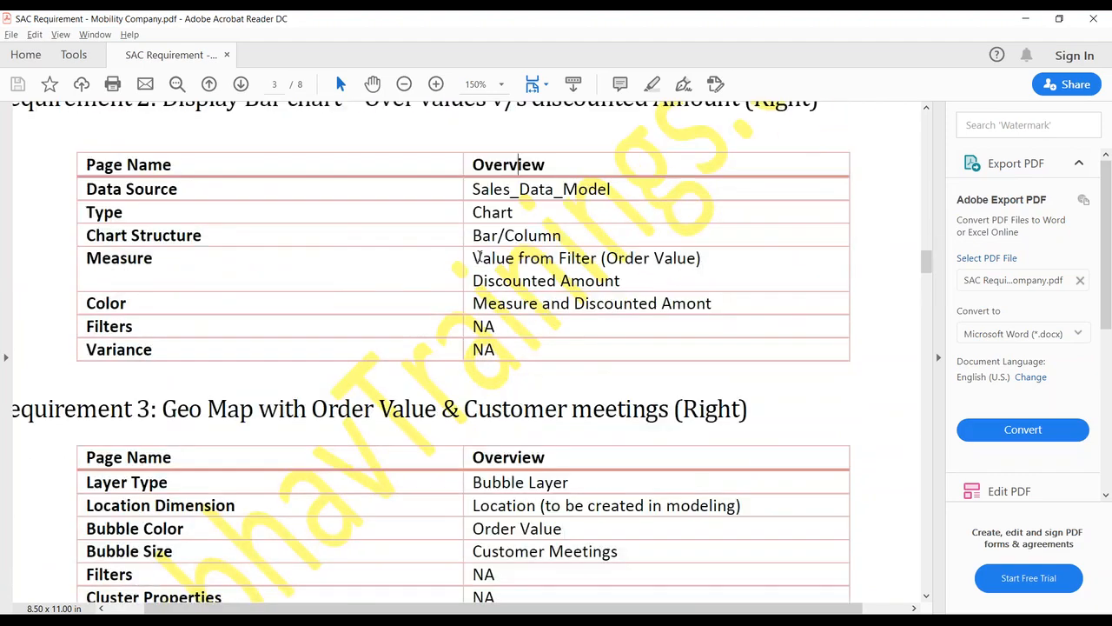
Step: Read the requirements for the Date, Dimensions and Measures filters and the discount input field
scroll(504, 280, "down", 20)
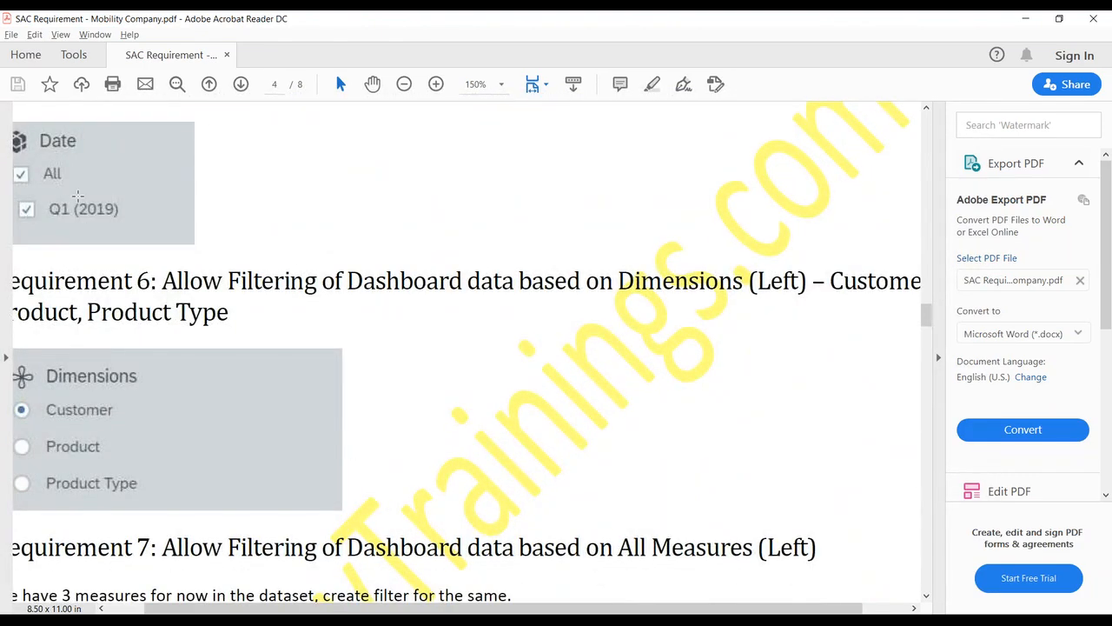
scroll(110, 263, "down", 4)
scroll(110, 263, "down", 12)
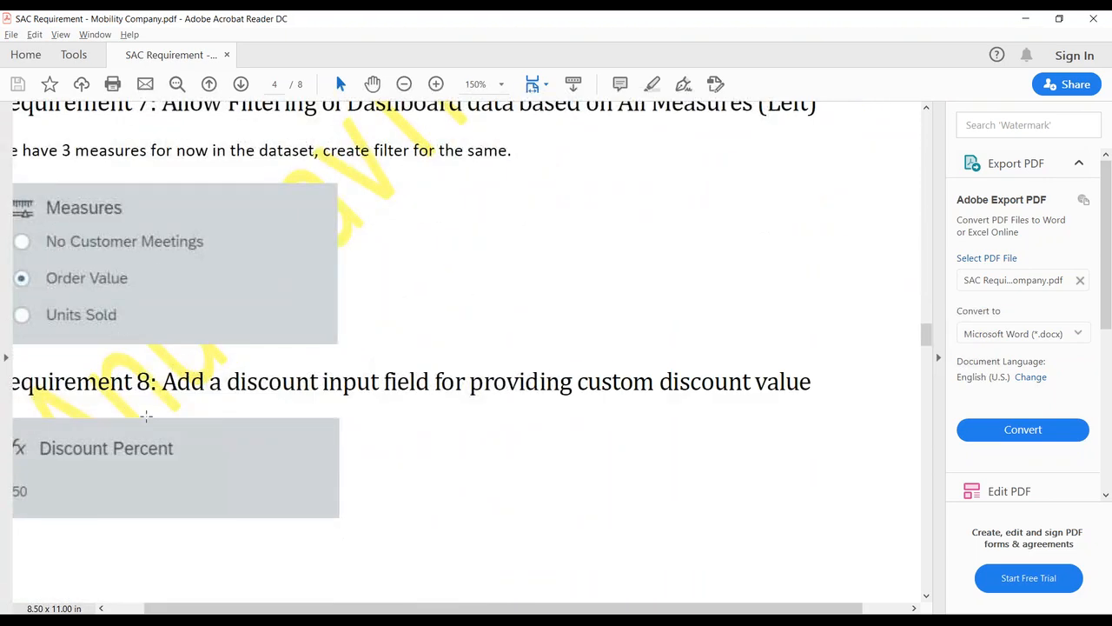
scroll(78, 305, "down", 4)
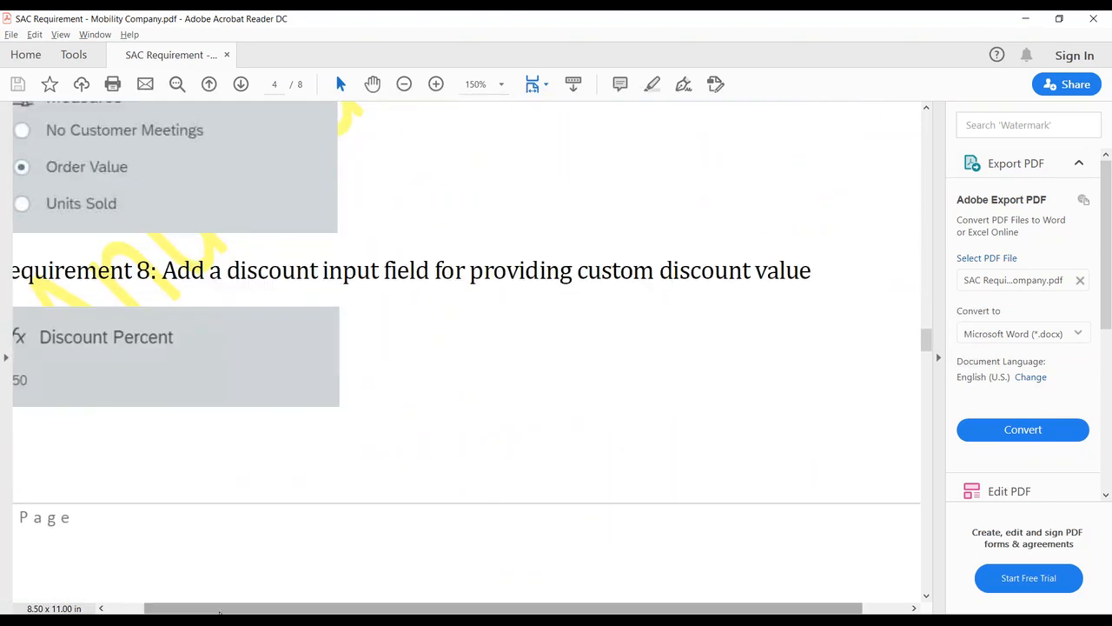
left_click_drag(196, 611, 160, 611)
scroll(160, 611, "down", 20)
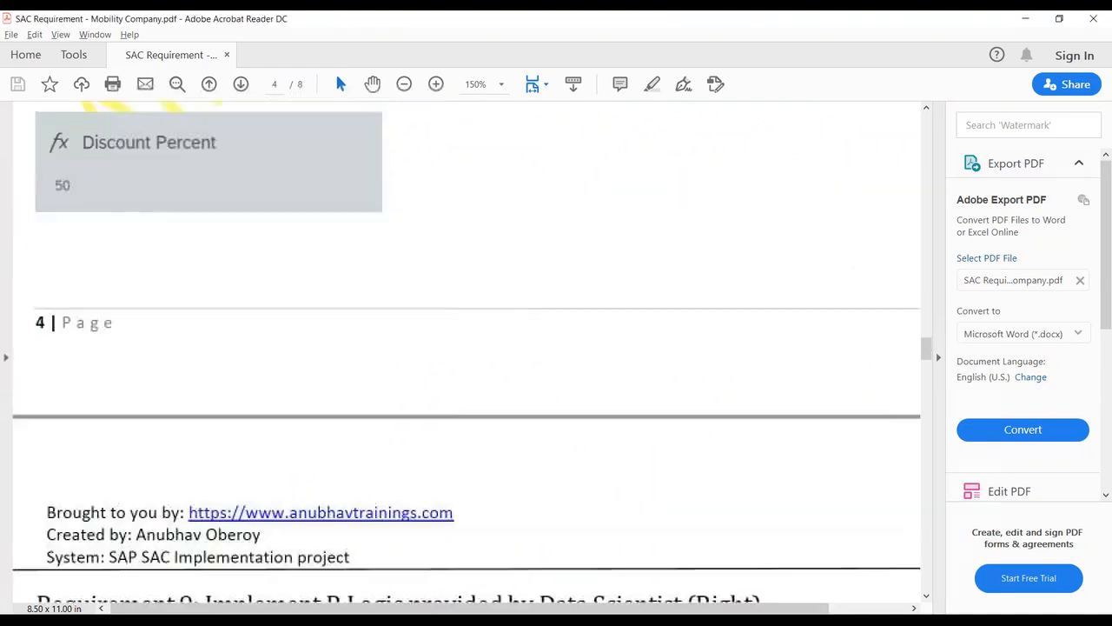
Step: Collapse the tools pane and examine the target dashboard image under Requirement 10, with its company logo and blue background
scroll(478, 347, "down", 20)
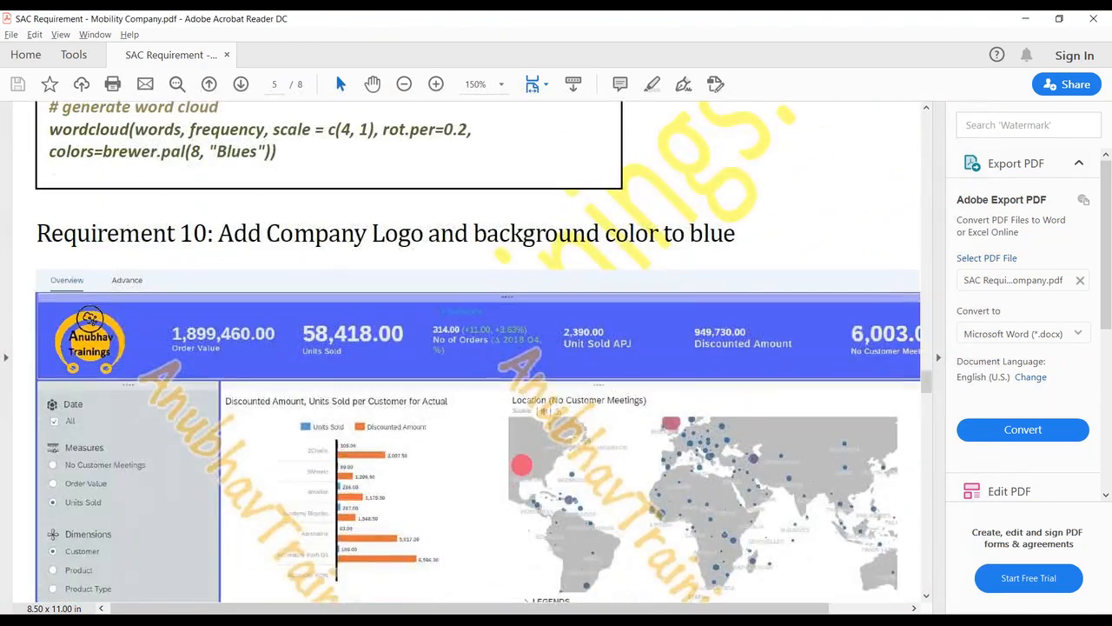
scroll(240, 280, "up", 1)
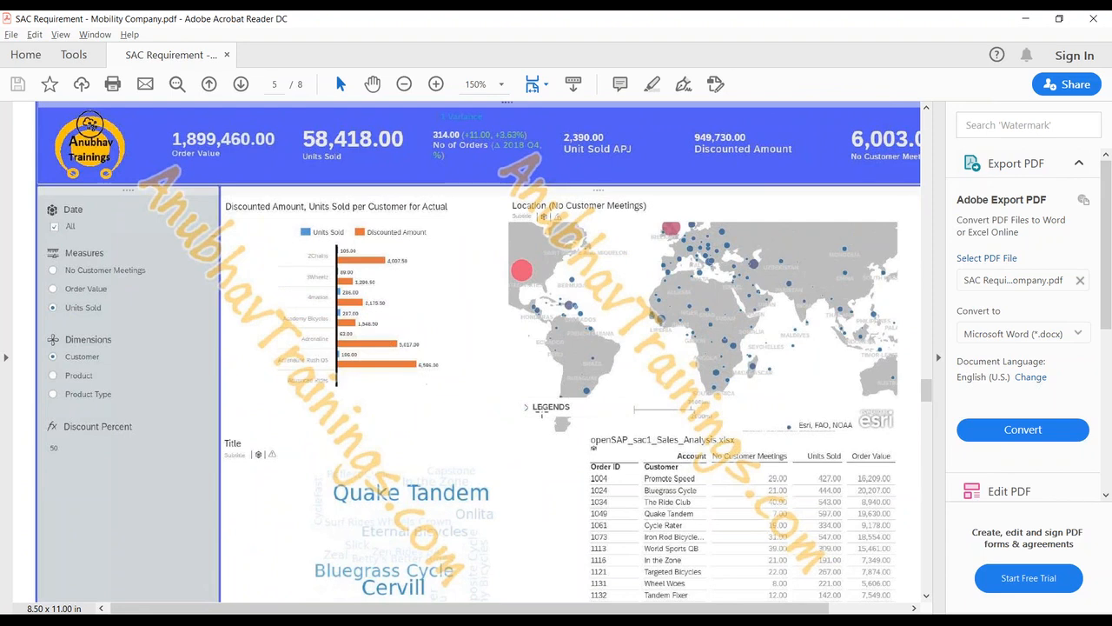
left_click(939, 357)
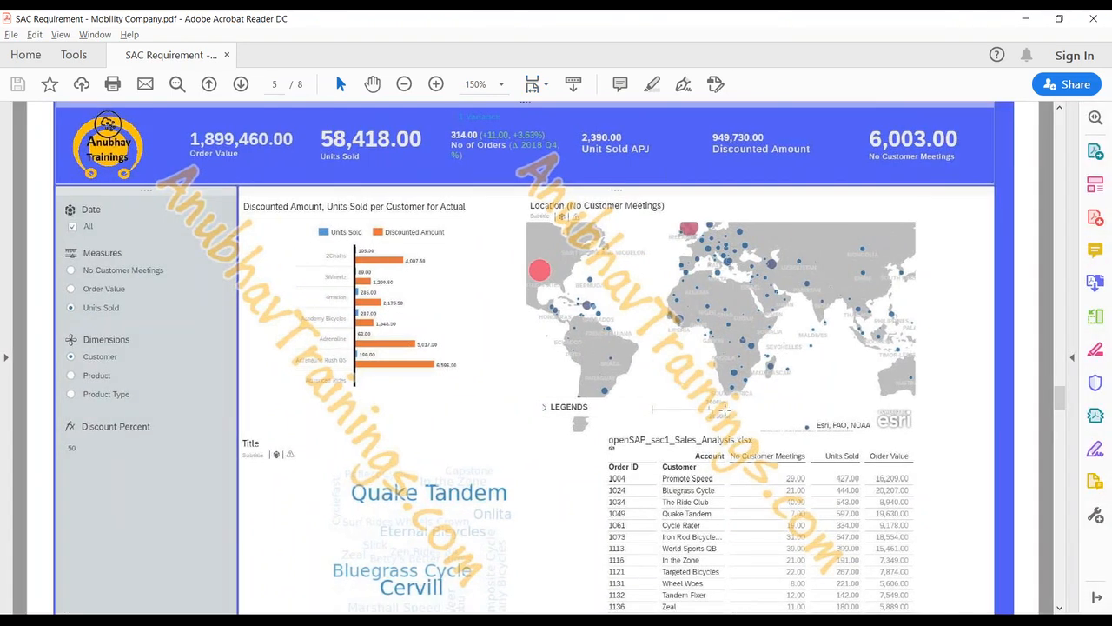
scroll(534, 477, "down", 2)
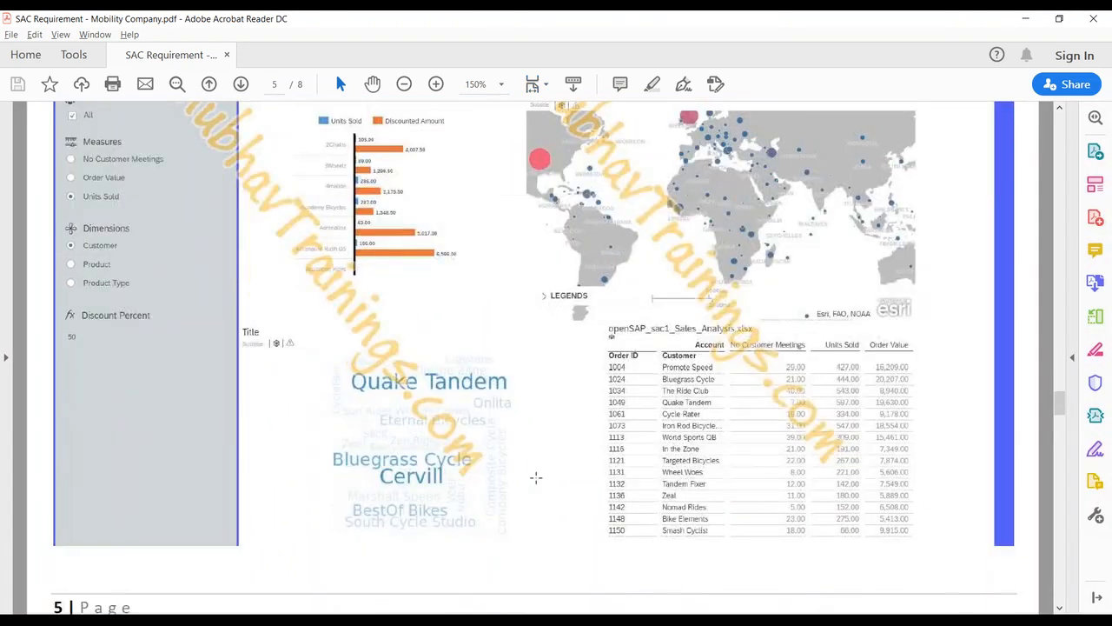
scroll(534, 477, "up", 1)
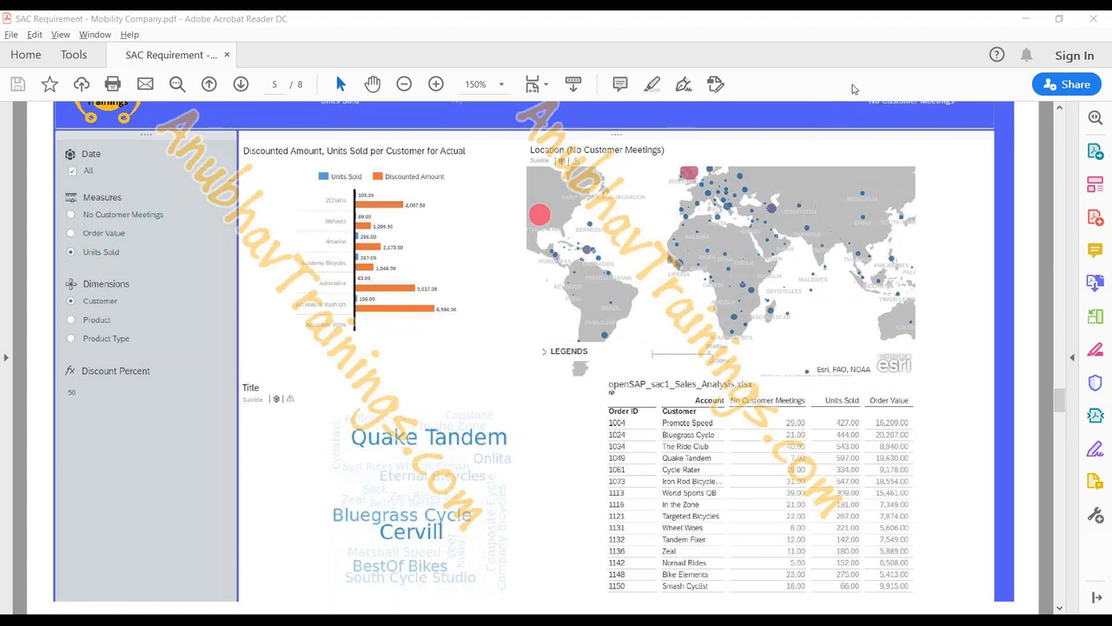
scroll(626, 224, "up", 3)
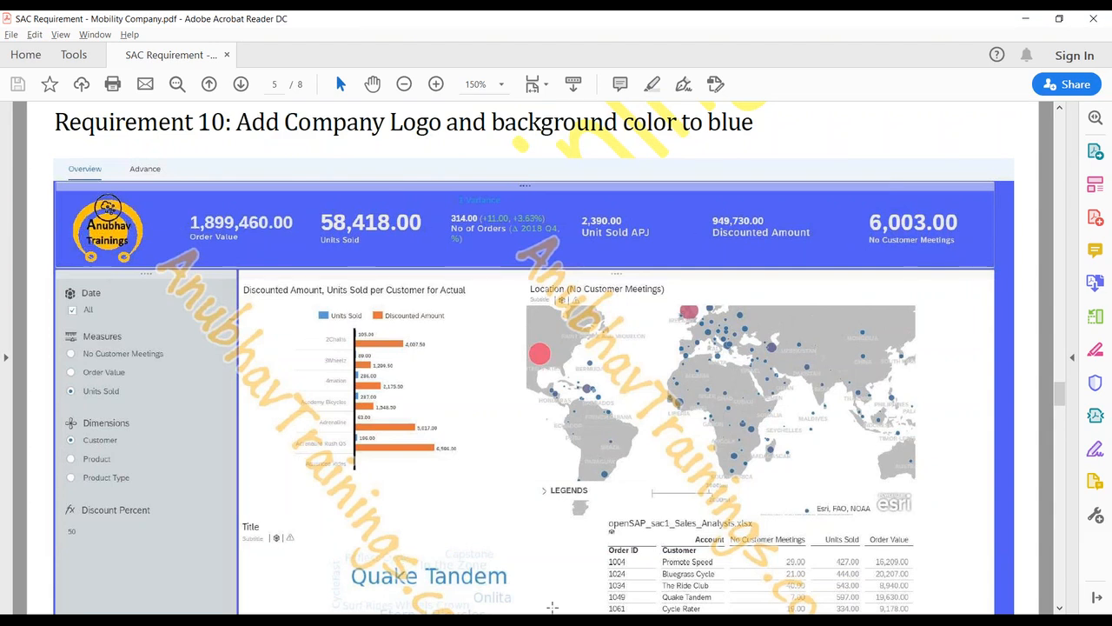
Step: Switch to the SAP Analytics Cloud story and insert an image widget on the Overview page
left_click(551, 613)
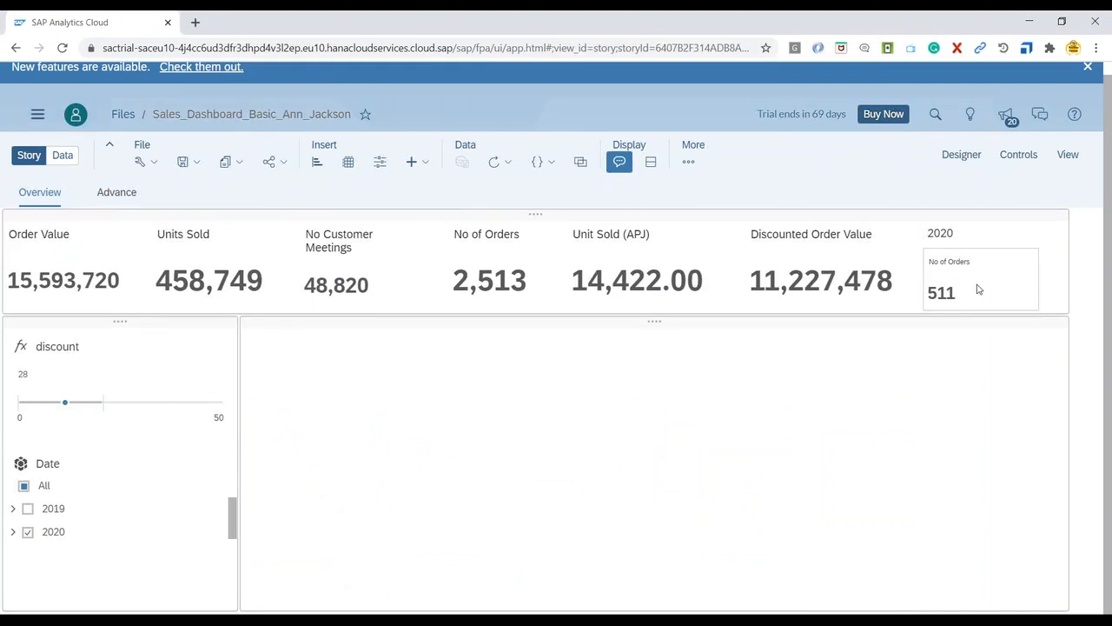
left_click(415, 162)
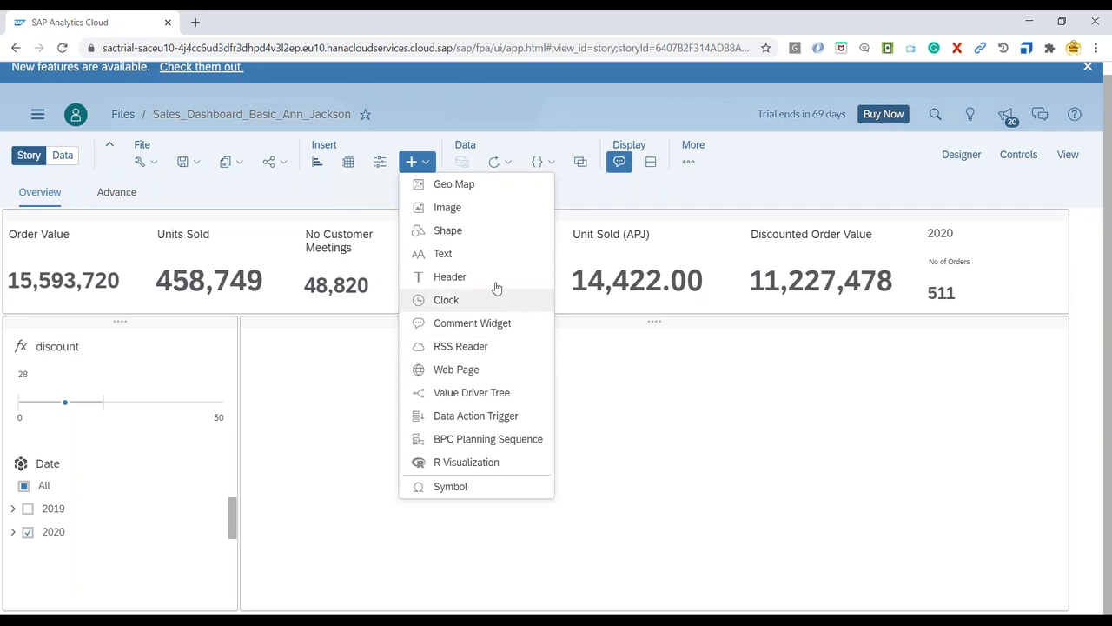
left_click(448, 207)
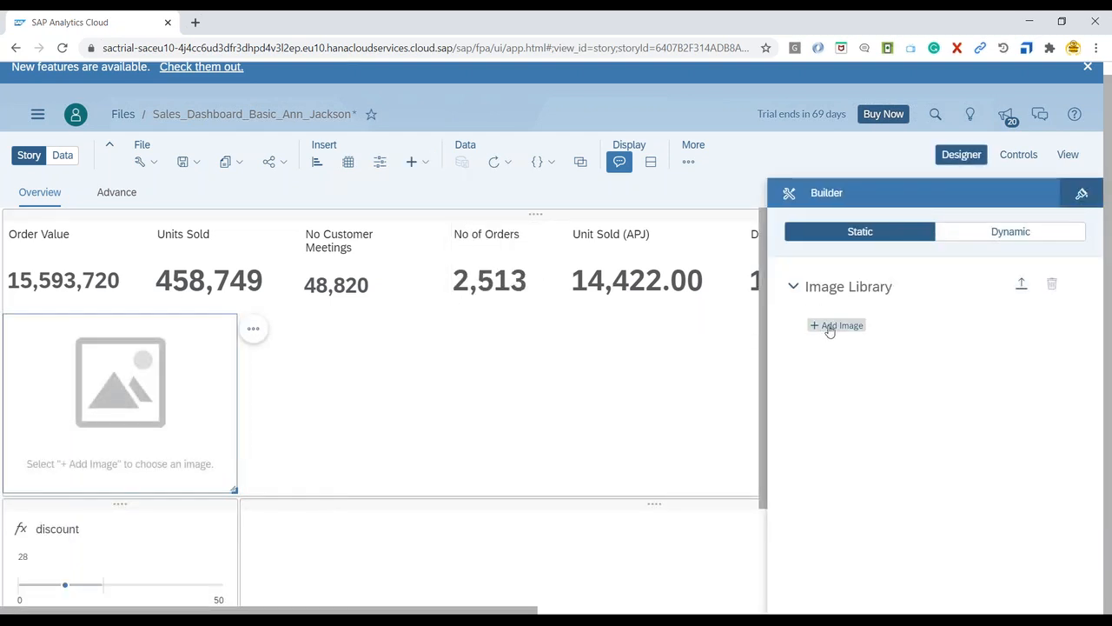
Step: Start an image upload and rename the file anubhav1-removebg-preview.png as "anubhav logo"
left_click(1027, 292)
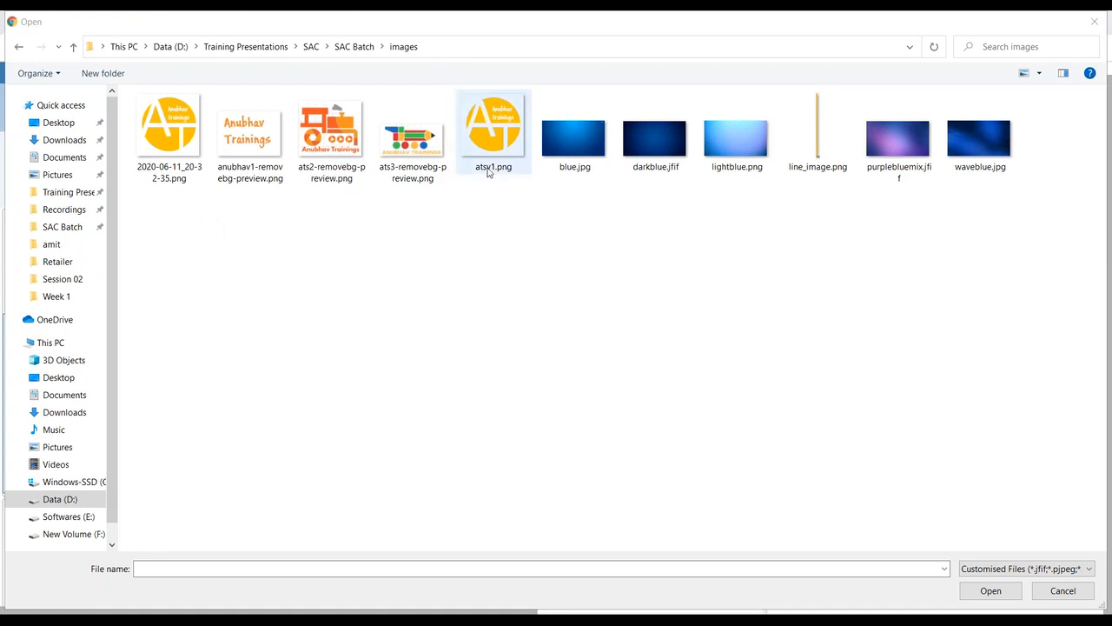
left_click(172, 146)
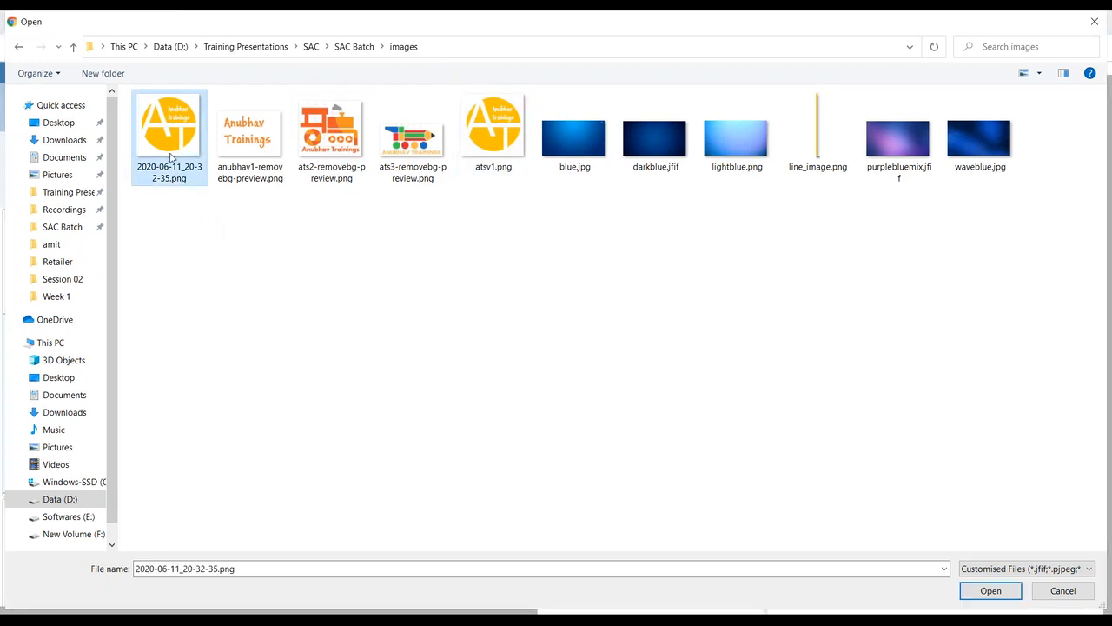
left_click(254, 148)
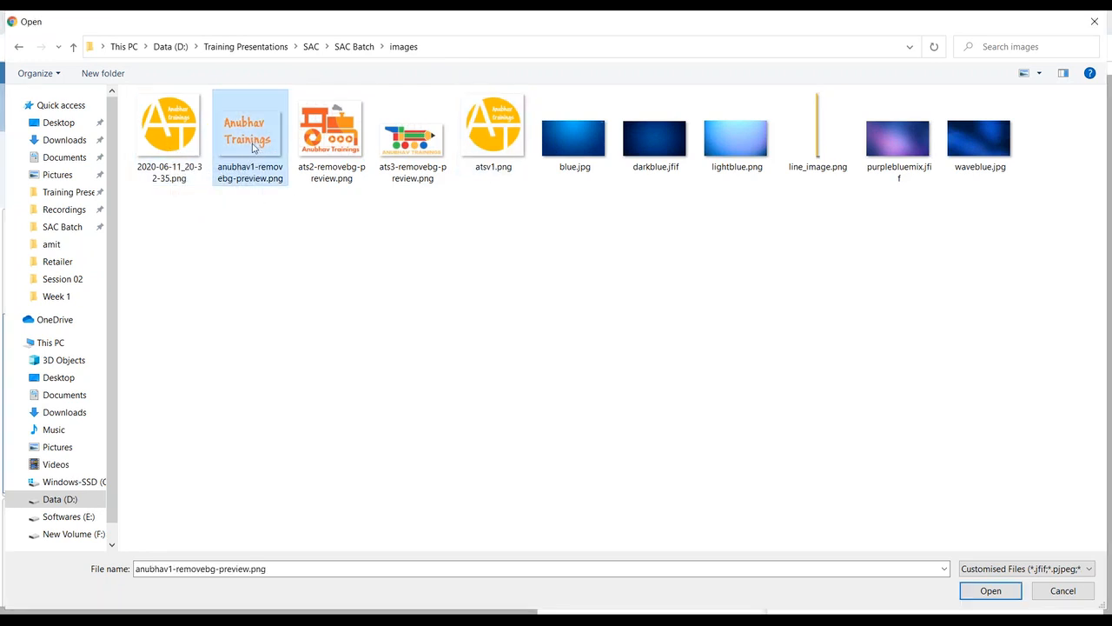
left_click(258, 157)
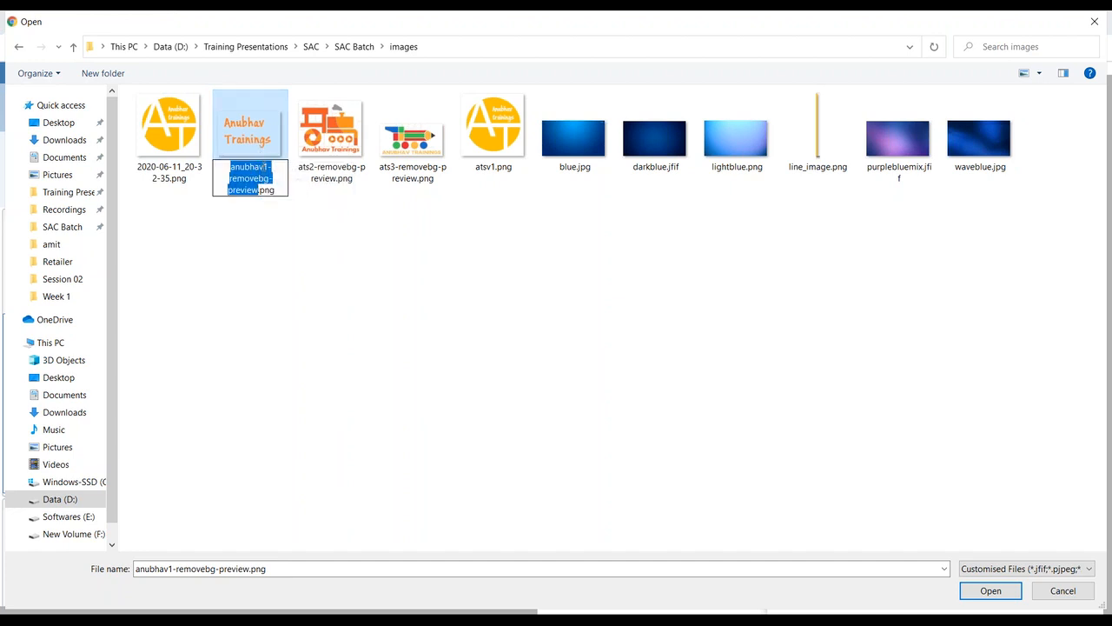
type("anubhav logo")
key("Return")
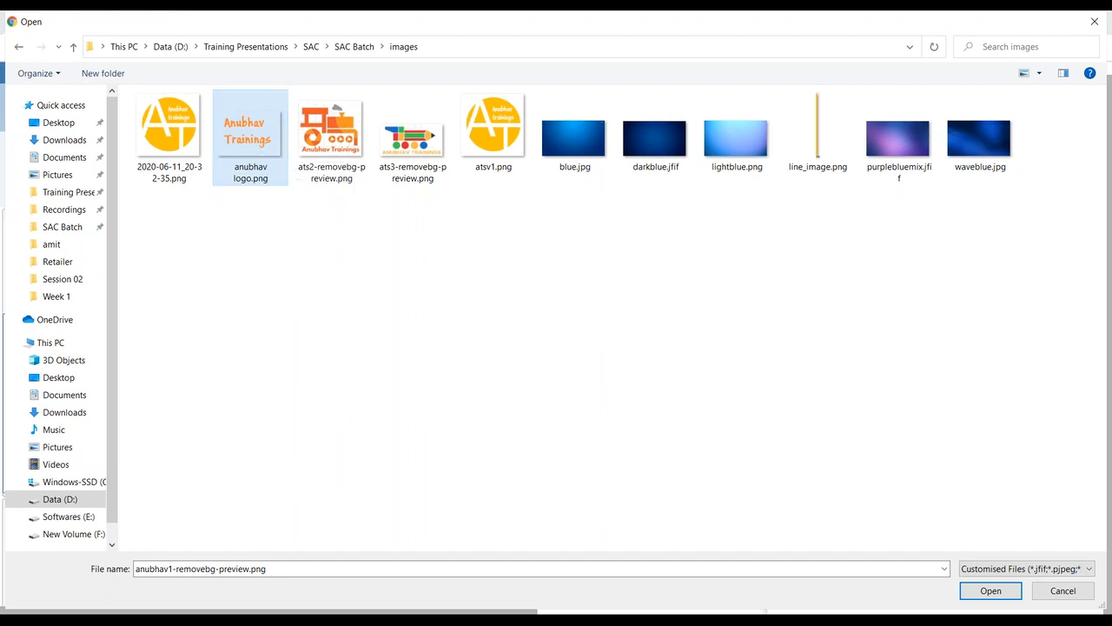
Step: Upload anubhav logo.png, apply it to the image widget, and shrink the widget to one tile at the start of the top lane
double_click(247, 137)
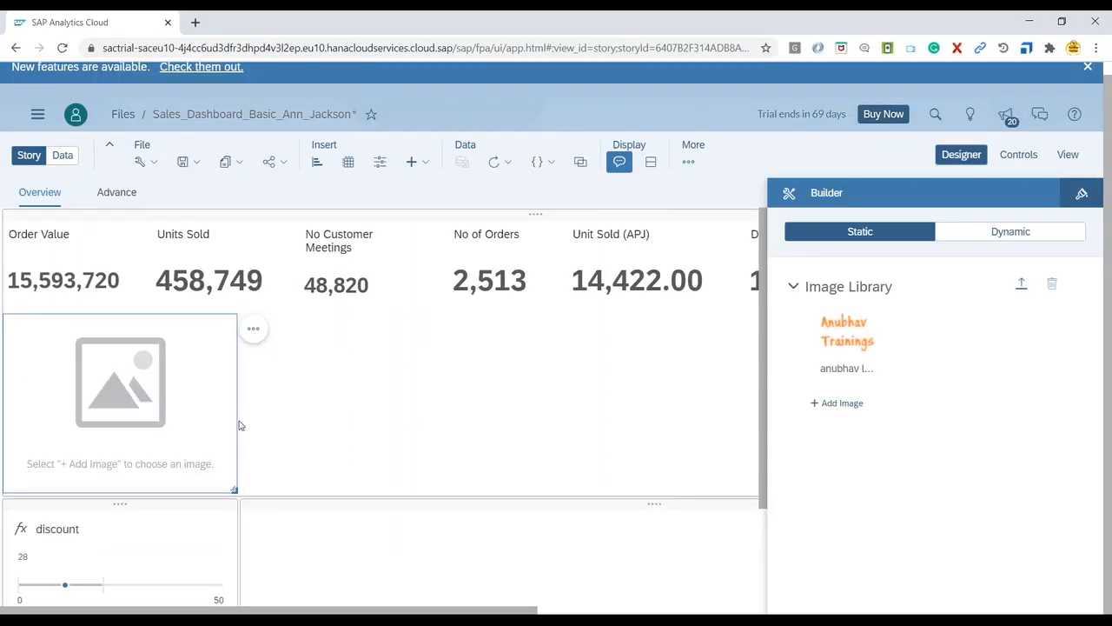
left_click(851, 347)
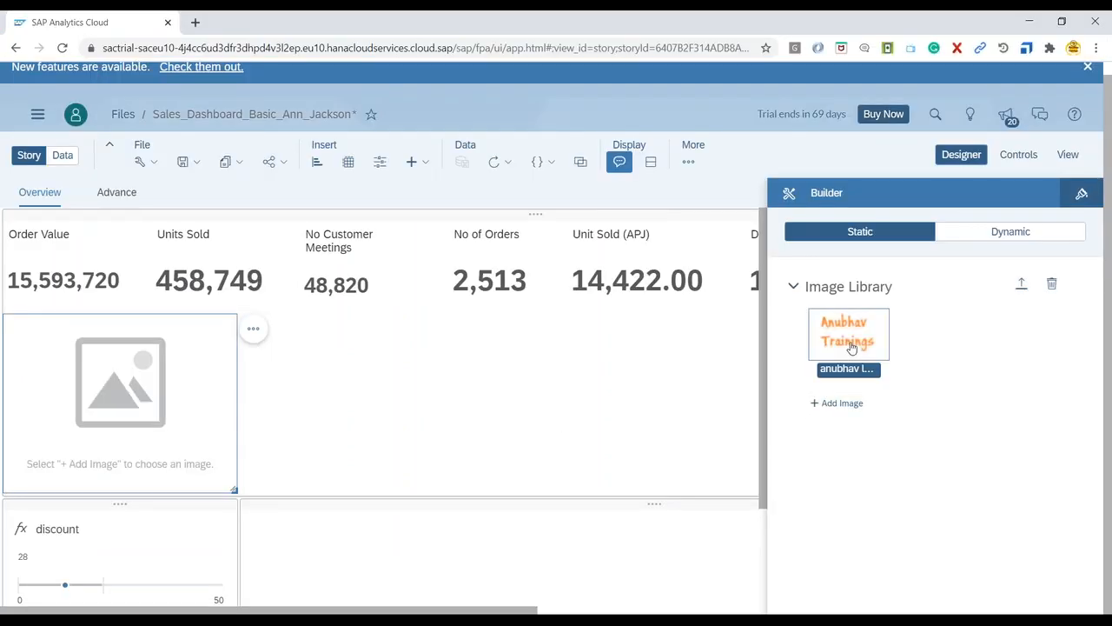
left_click_drag(234, 488, 92, 301)
Step: Place the Order Value and Units Sold tiles side by side after the logo, and close the Designer
left_click_drag(144, 343, 294, 278)
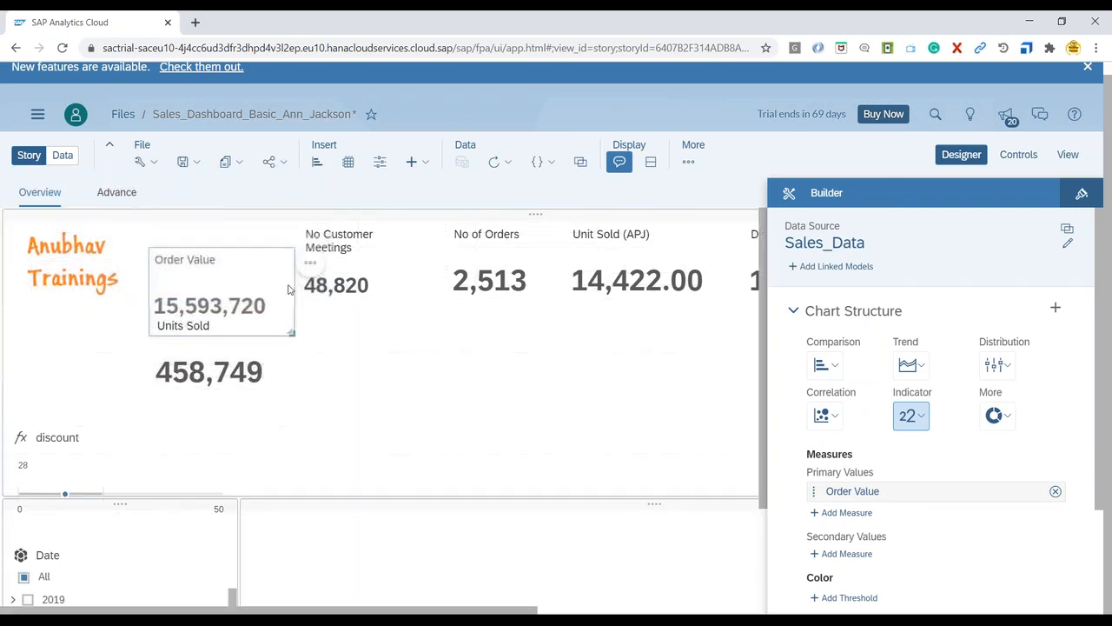
left_click_drag(292, 331, 403, 254)
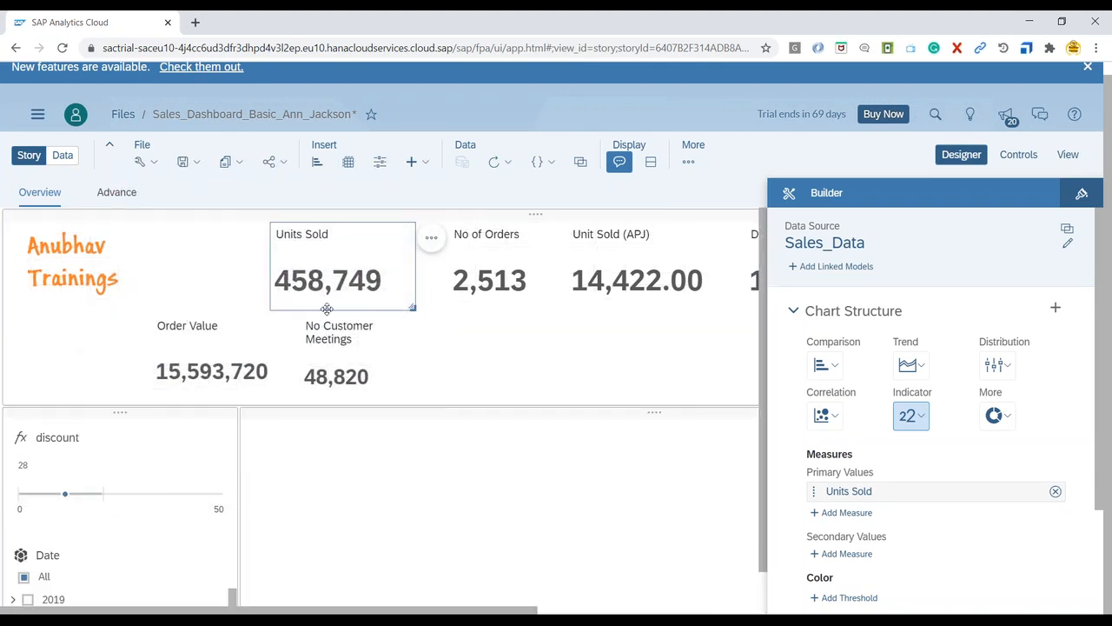
left_click_drag(414, 285, 436, 283)
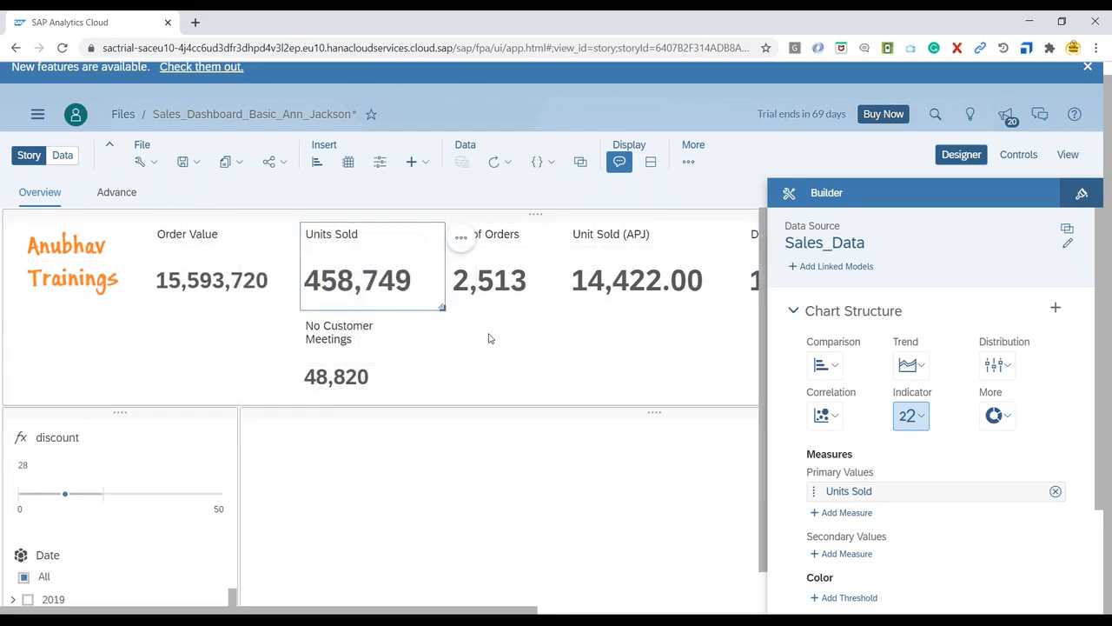
left_click(956, 155)
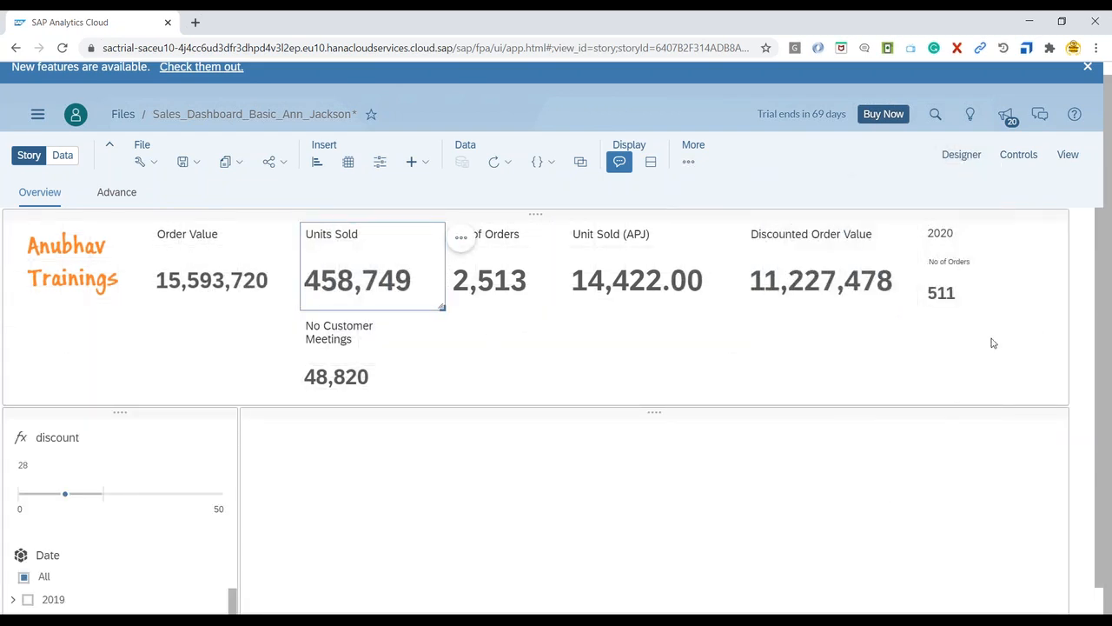
Step: Try to select the No of Orders, Unit Sold (APJ), Discounted Order Value and 2020 tiles together and move them
left_click(563, 308)
left_click(632, 308, "ctrl")
left_click(803, 305, "ctrl")
left_click(956, 287, "ctrl")
left_click(974, 239, "ctrl")
mouse_move(506, 307)
left_mouse_down()
mouse_move(612, 312)
mouse_move(507, 313)
left_mouse_up()
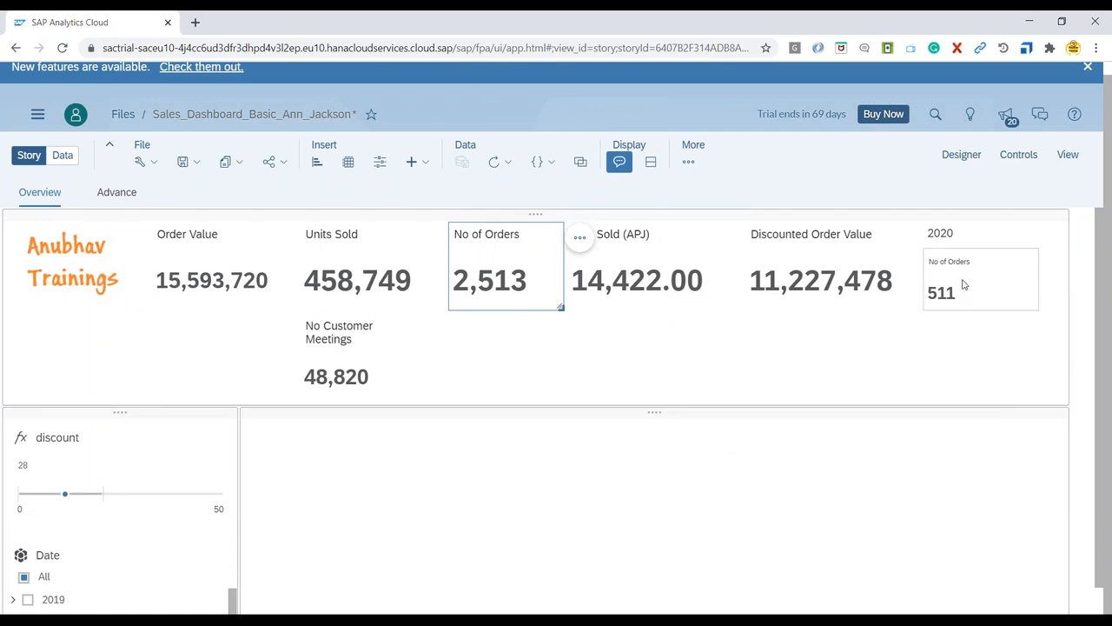
Step: Move the Discounted Order Value tile, the 2020 label and its small No of Orders tile toward the right end of the lane
left_click(1035, 367)
left_click(972, 251)
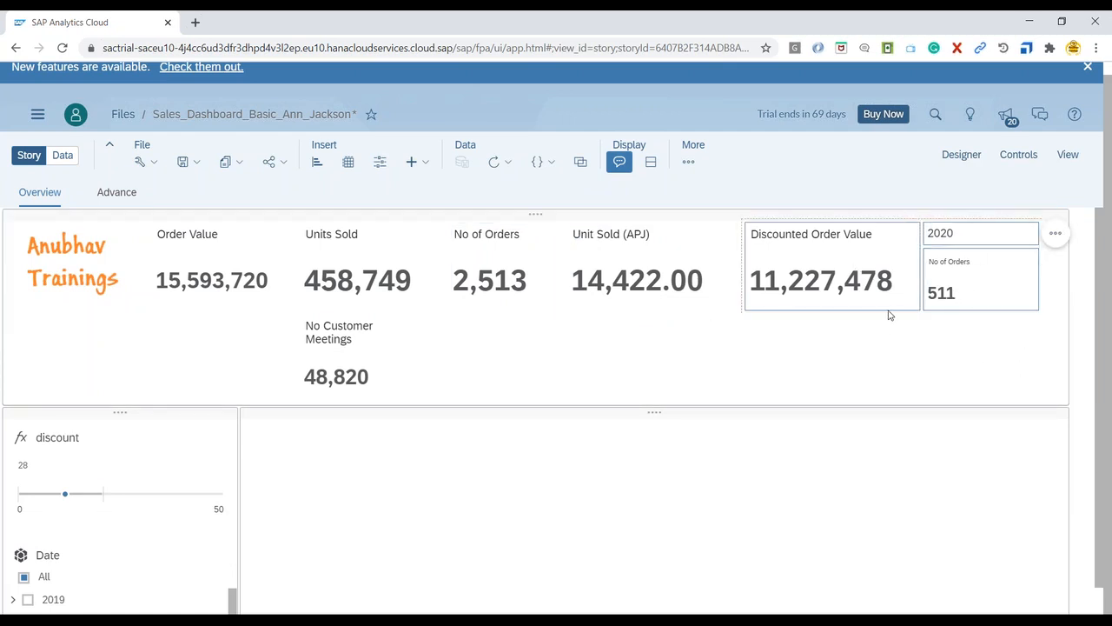
left_click_drag(889, 315, 980, 306)
left_click(956, 380)
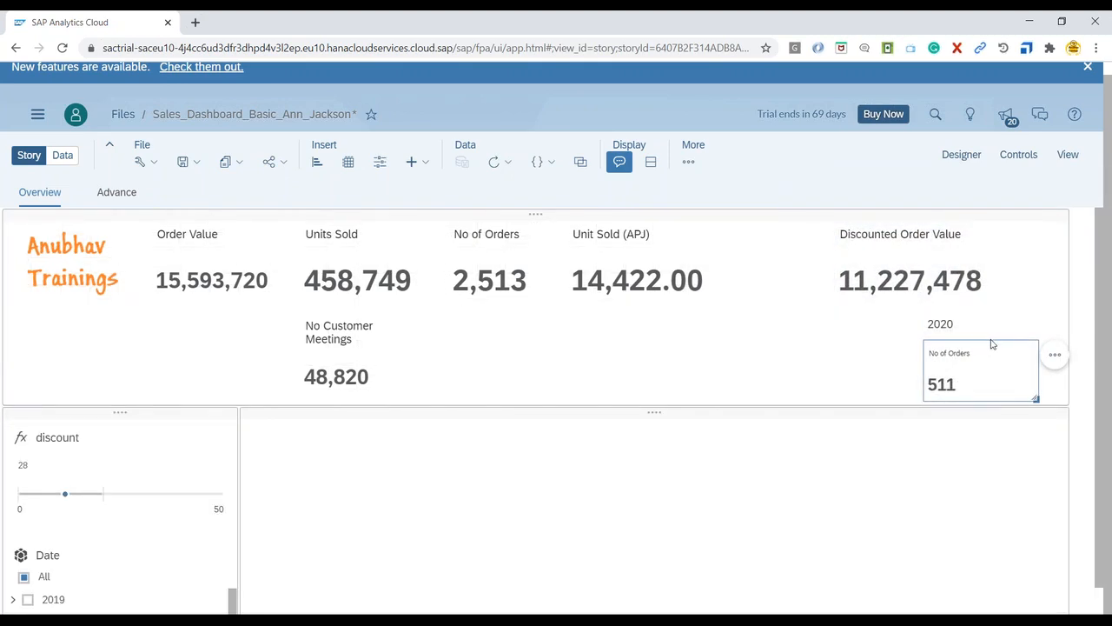
left_click_drag(994, 338, 1048, 316)
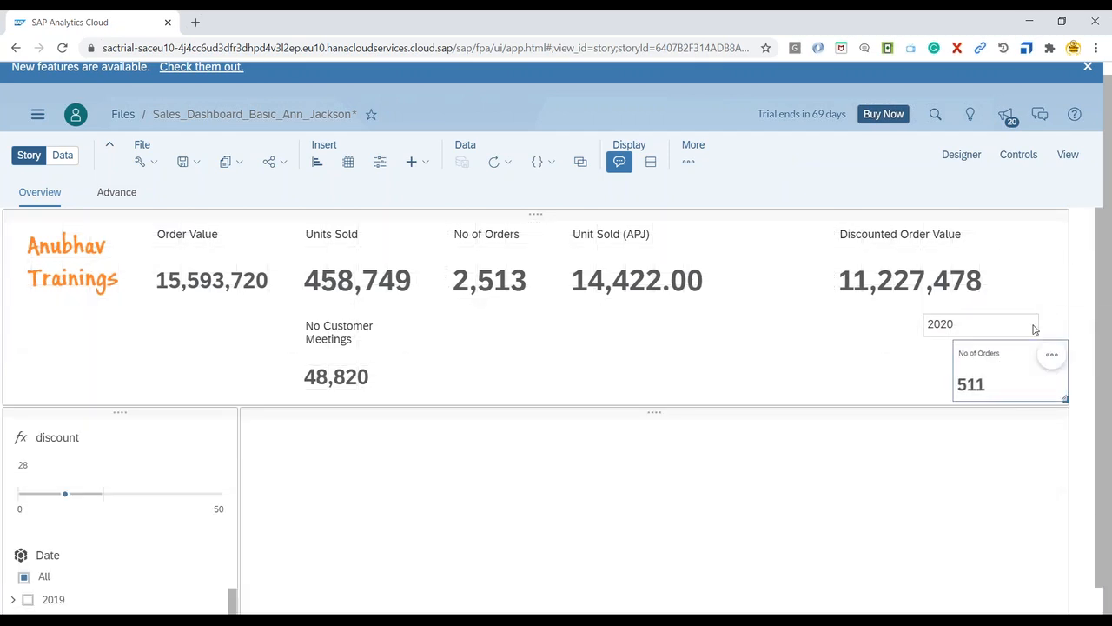
left_click_drag(1017, 323, 1102, 306)
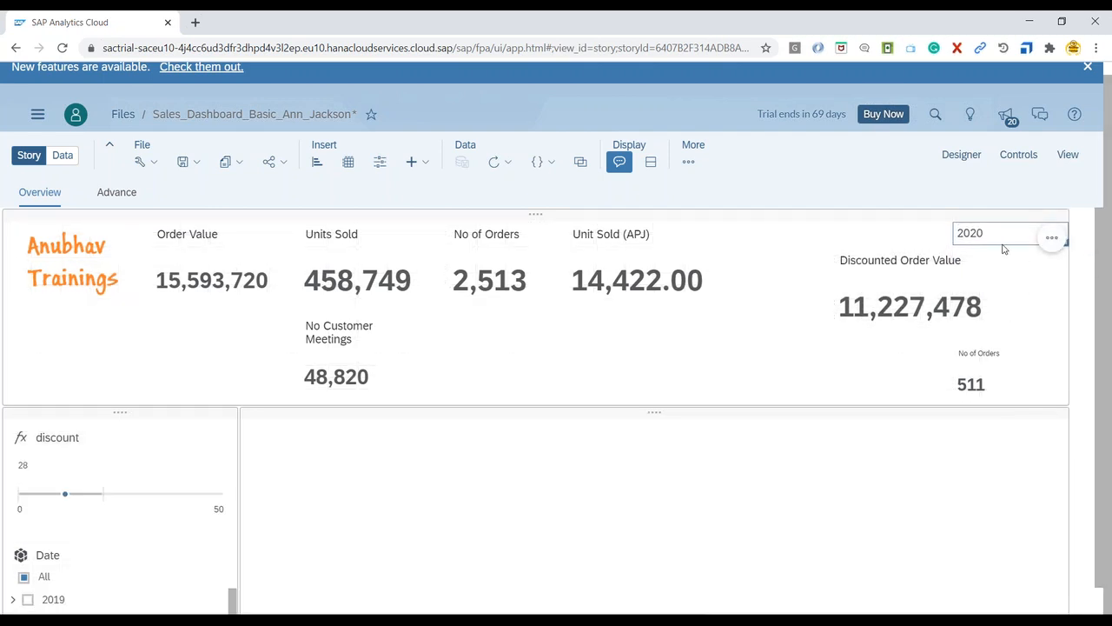
Step: Narrow the 2020 label, place it under Discounted Order Value, and move the small No of Orders tile up beside it
left_click_drag(1011, 243, 886, 331)
left_click(1031, 354)
left_click_drag(1062, 369, 1035, 386)
left_click_drag(1010, 315, 1026, 409)
left_click(962, 254)
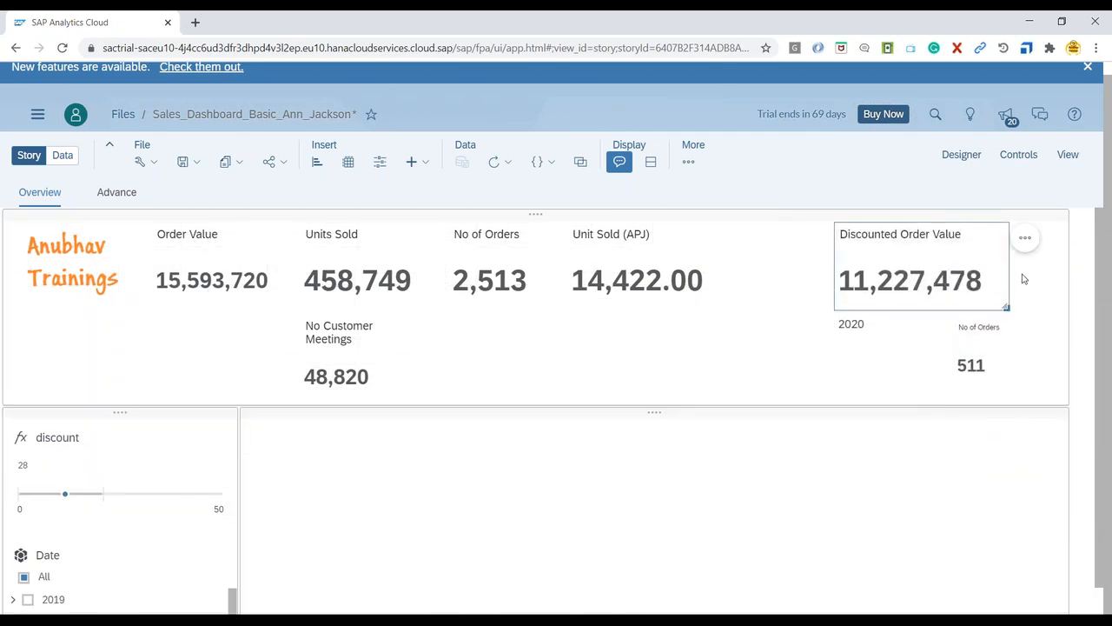
Step: Narrow Discounted Order Value, fit the small No of Orders tile beside it, and set the 2020 label above that tile
left_click_drag(1007, 308, 1041, 264)
left_click(1011, 326)
left_click(981, 295)
left_click(1009, 327)
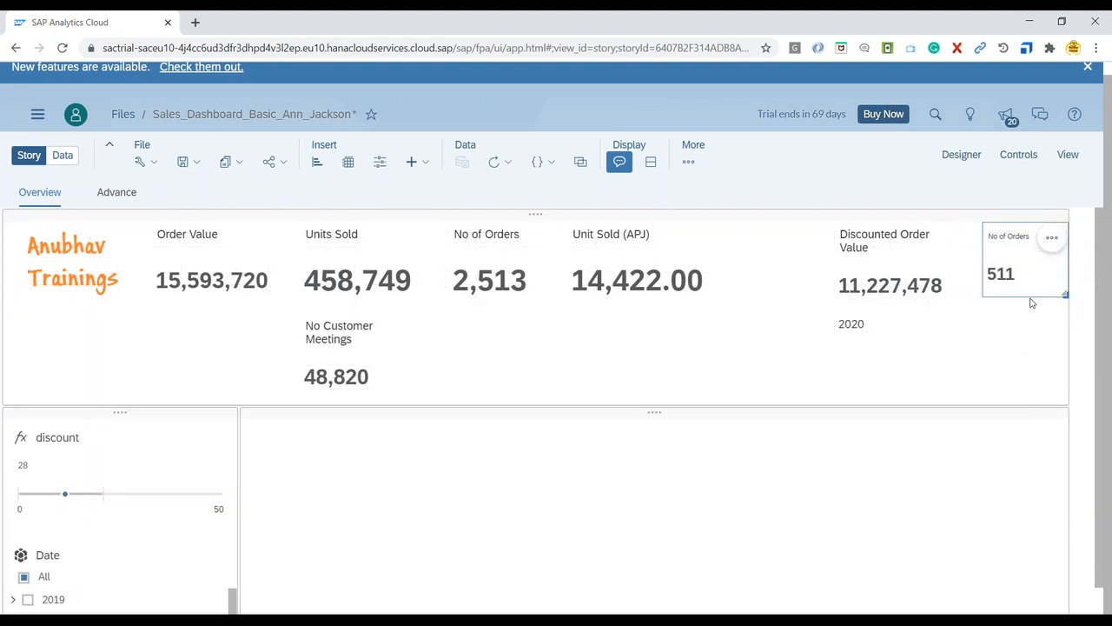
left_click(869, 328)
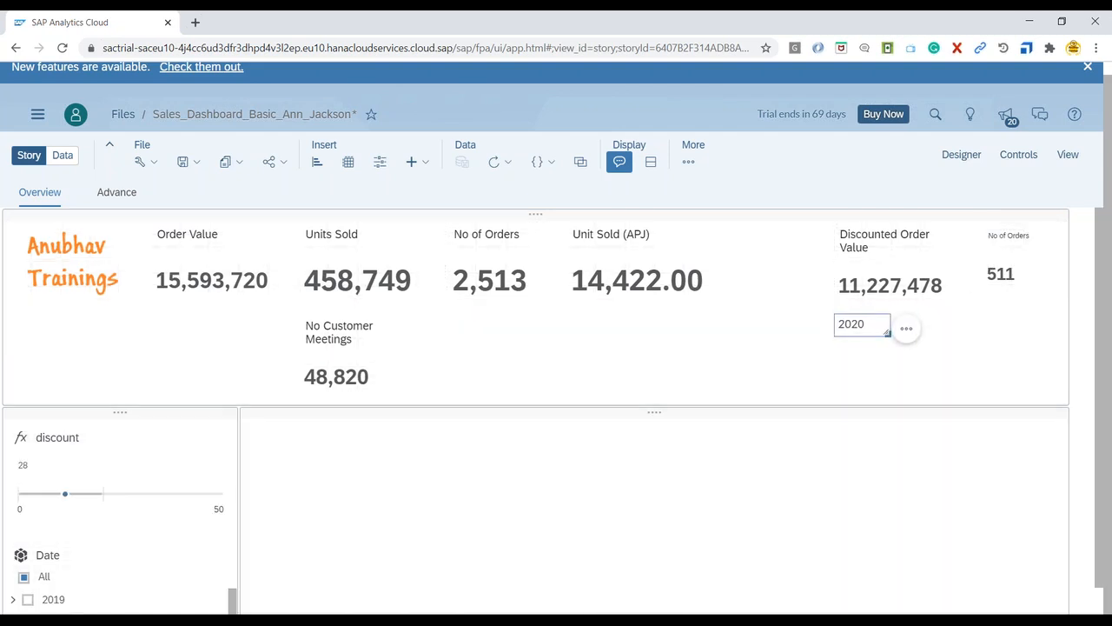
left_click_drag(961, 302, 1013, 237)
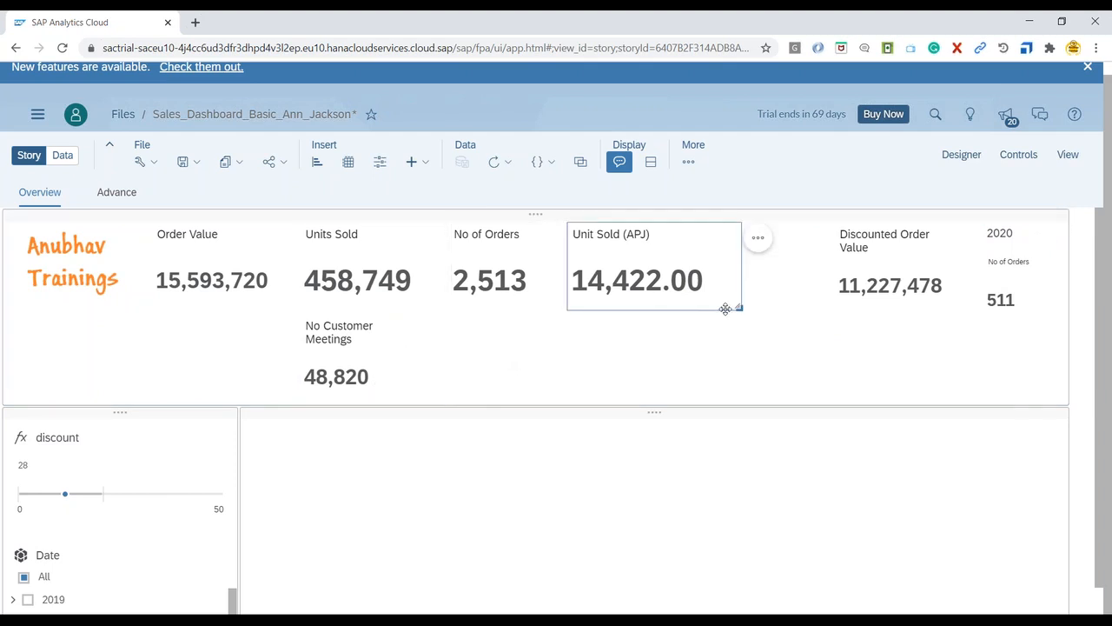
Step: Narrow the Unit Sold (APJ) and No Customer Meetings tiles and place them between No of Orders and Discounted Order Value
left_click_drag(738, 308, 690, 318)
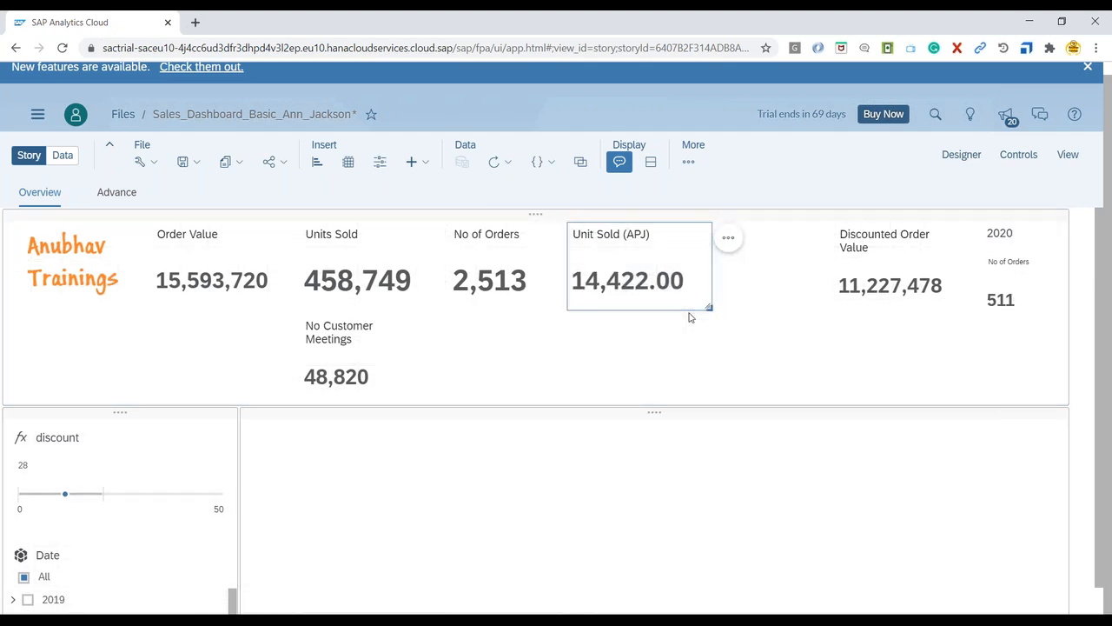
left_click_drag(706, 307, 804, 306)
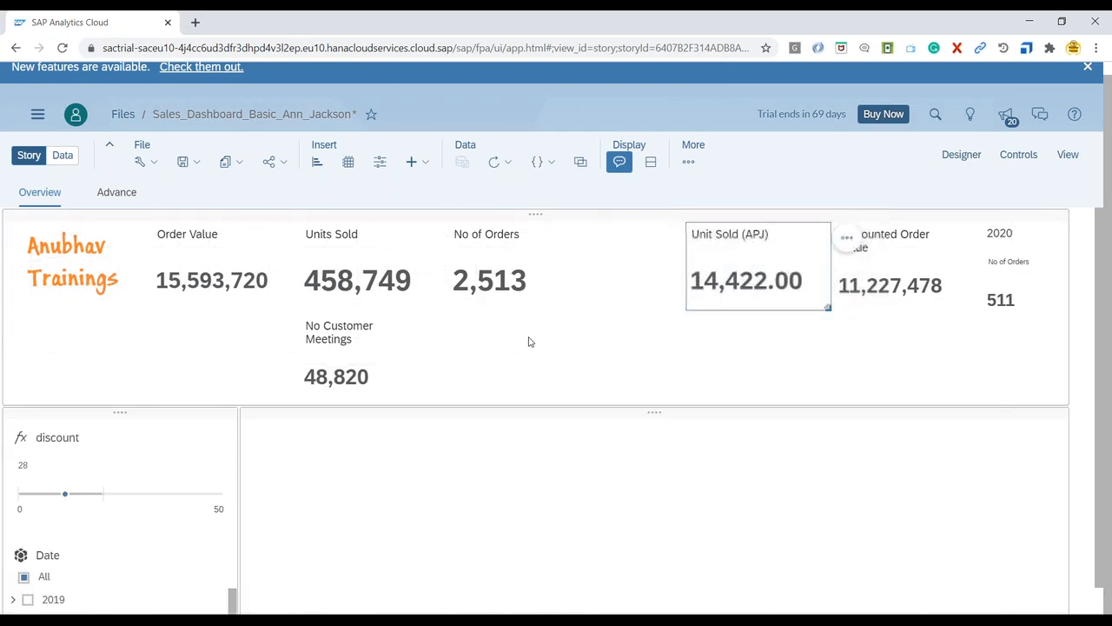
left_click_drag(398, 315, 644, 228)
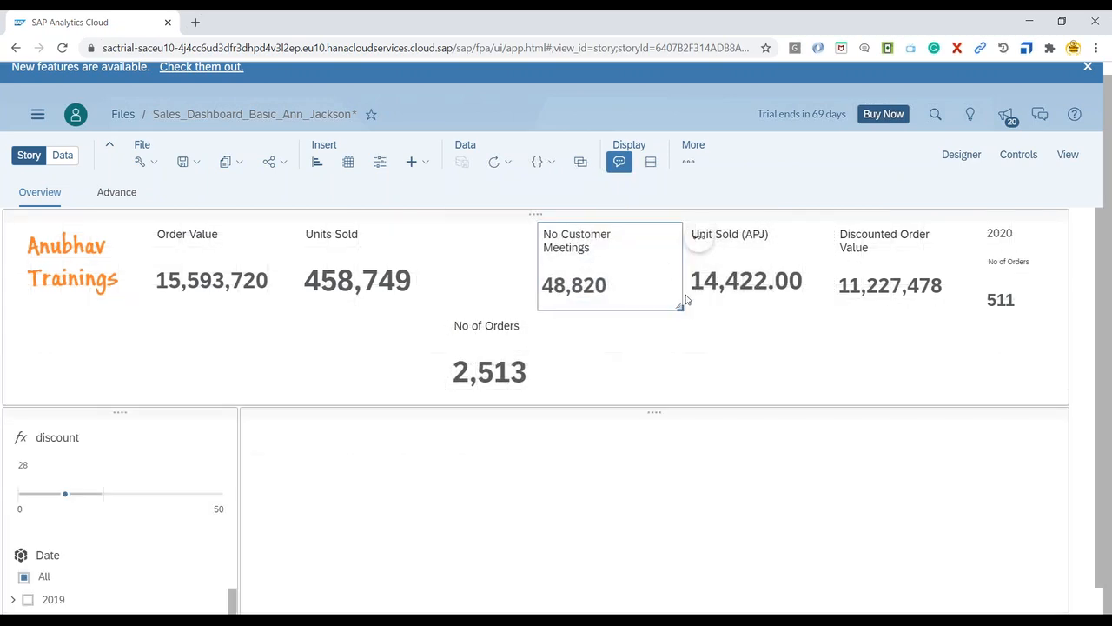
left_click_drag(681, 309, 623, 308)
left_click(630, 348)
left_click(686, 325)
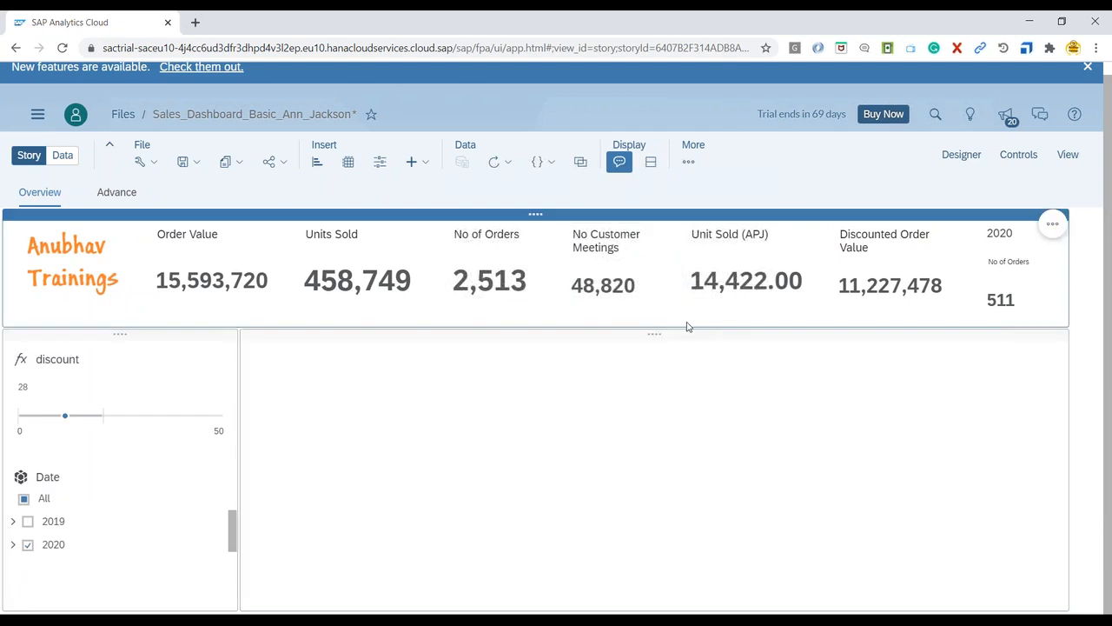
Step: Shorten the small No of Orders tile under the 2020 label to align with the bottom of the other tiles
left_click(114, 290)
left_click_drag(145, 305, 133, 302)
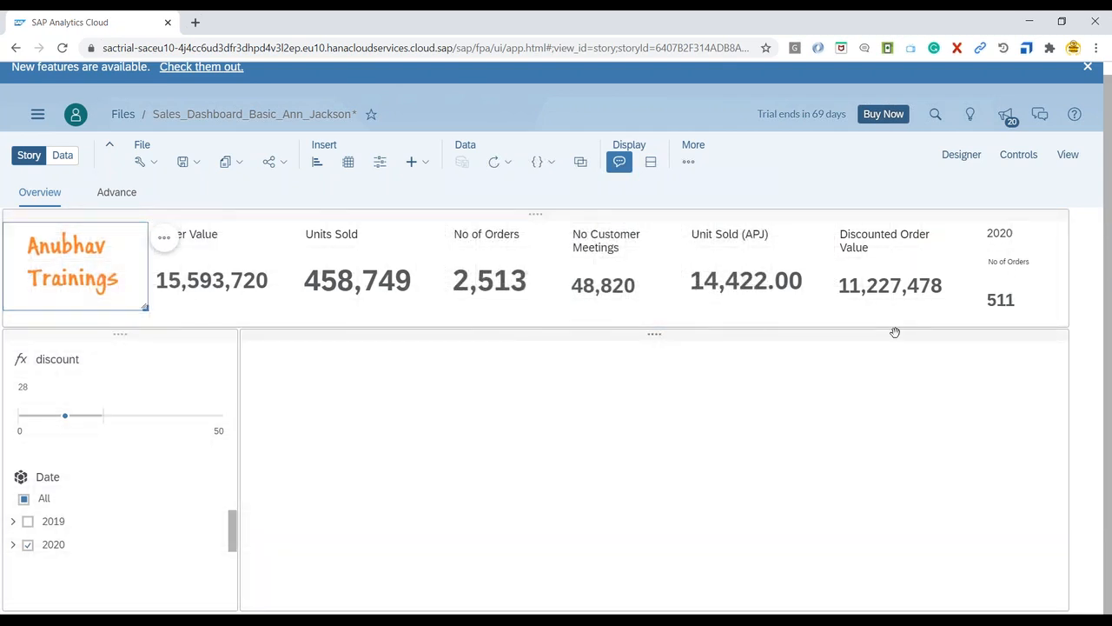
left_click(1020, 300)
mouse_move(1064, 322)
left_mouse_down()
mouse_move(1061, 295)
mouse_move(1065, 309)
left_mouse_up()
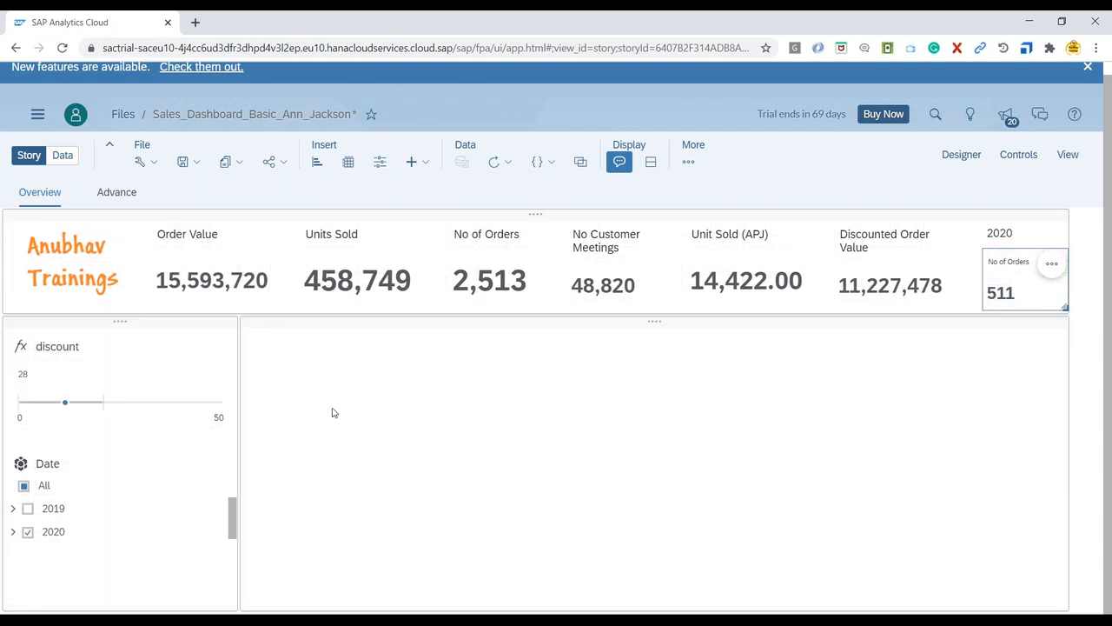
Step: Examine the Discounted Amount and Units Sold per Customer bar chart in the requirements PDF's target dashboard, and return to the story
left_click(332, 413)
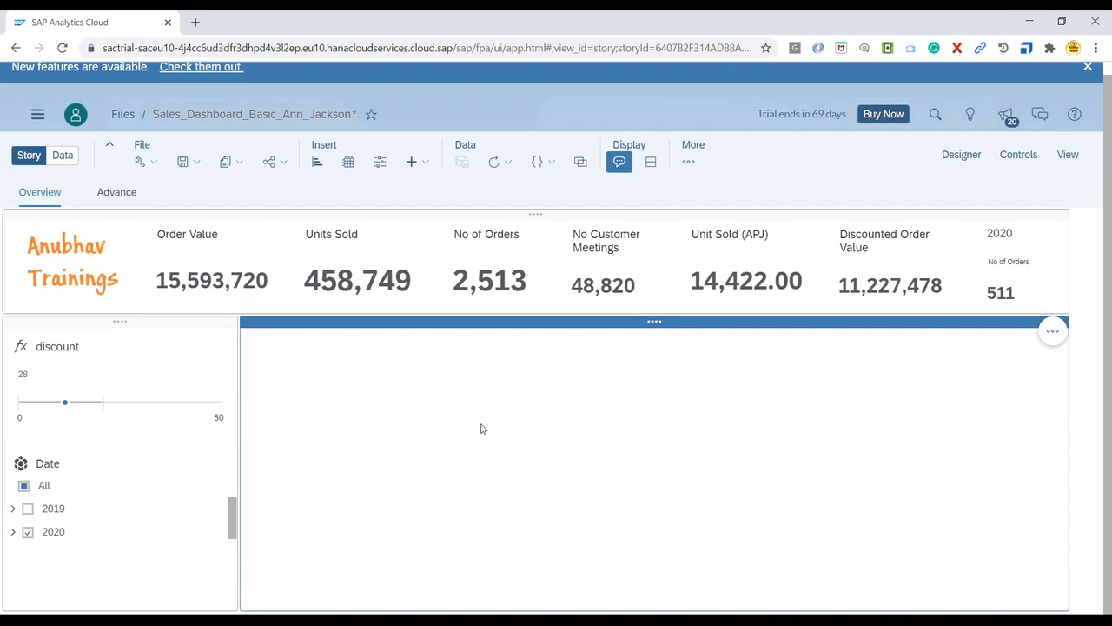
key("alt+Tab")
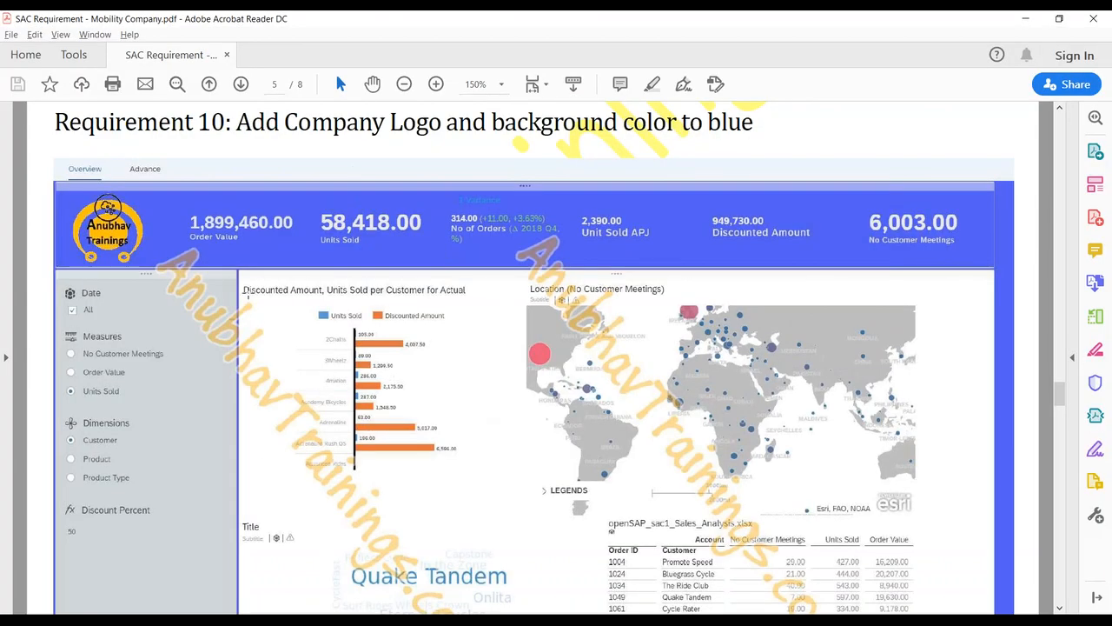
left_click_drag(244, 278, 493, 479)
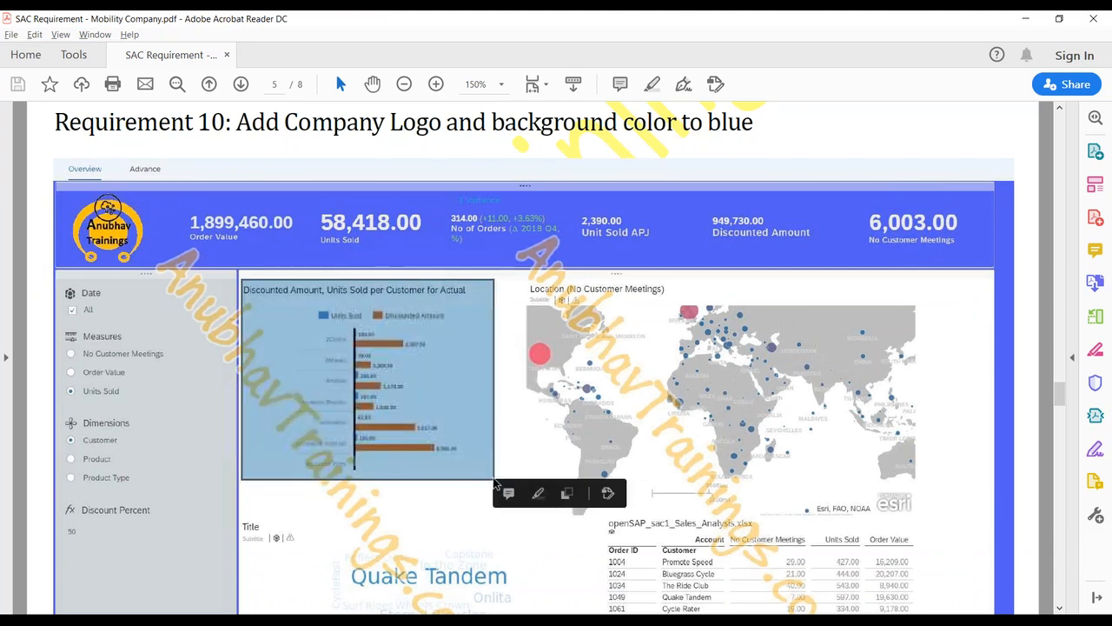
left_click(365, 375)
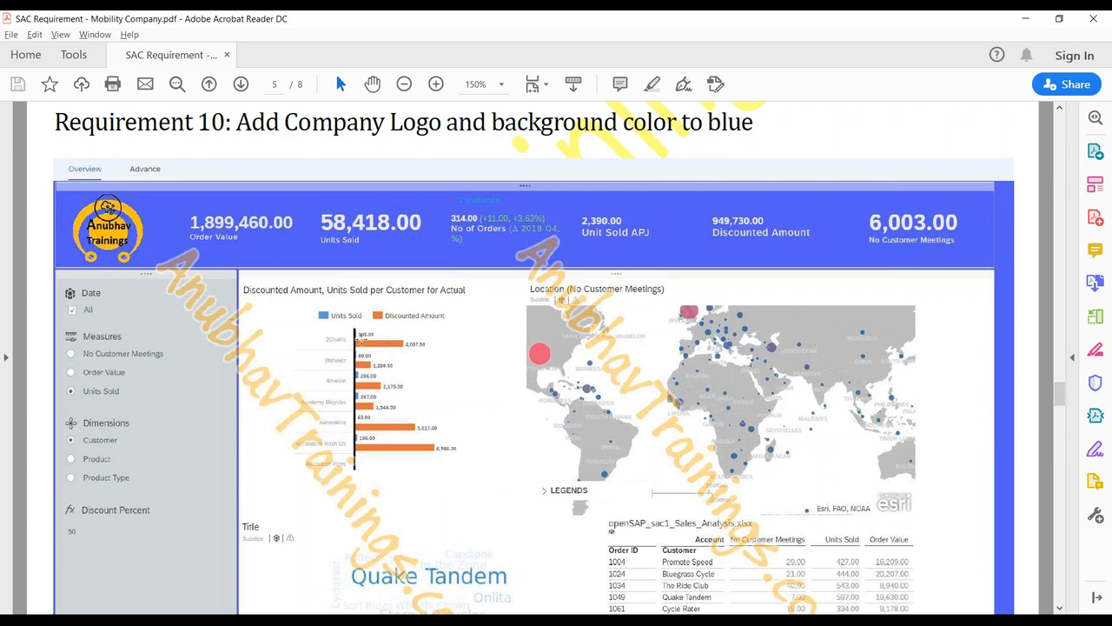
left_click_drag(365, 340, 419, 348)
left_click(449, 366)
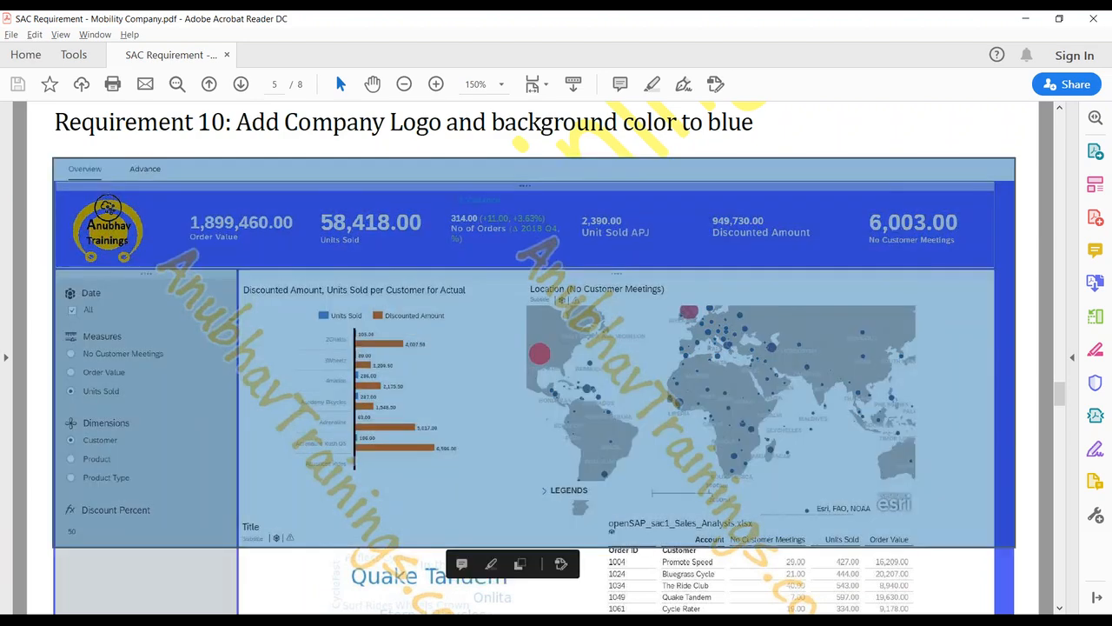
left_click(449, 366)
key("alt+Tab")
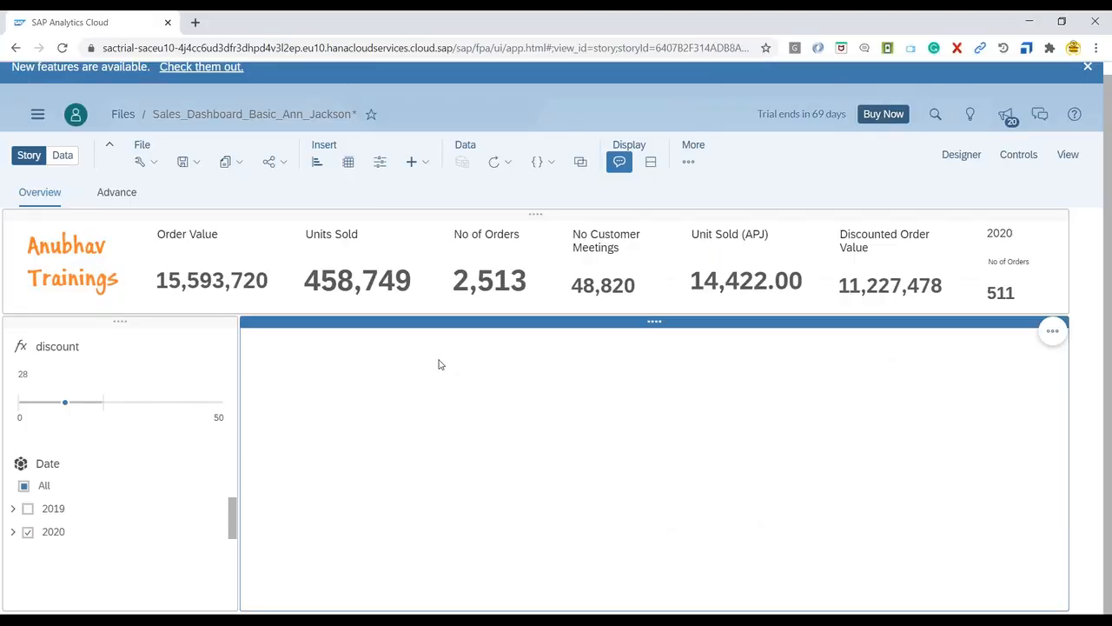
left_click(961, 157)
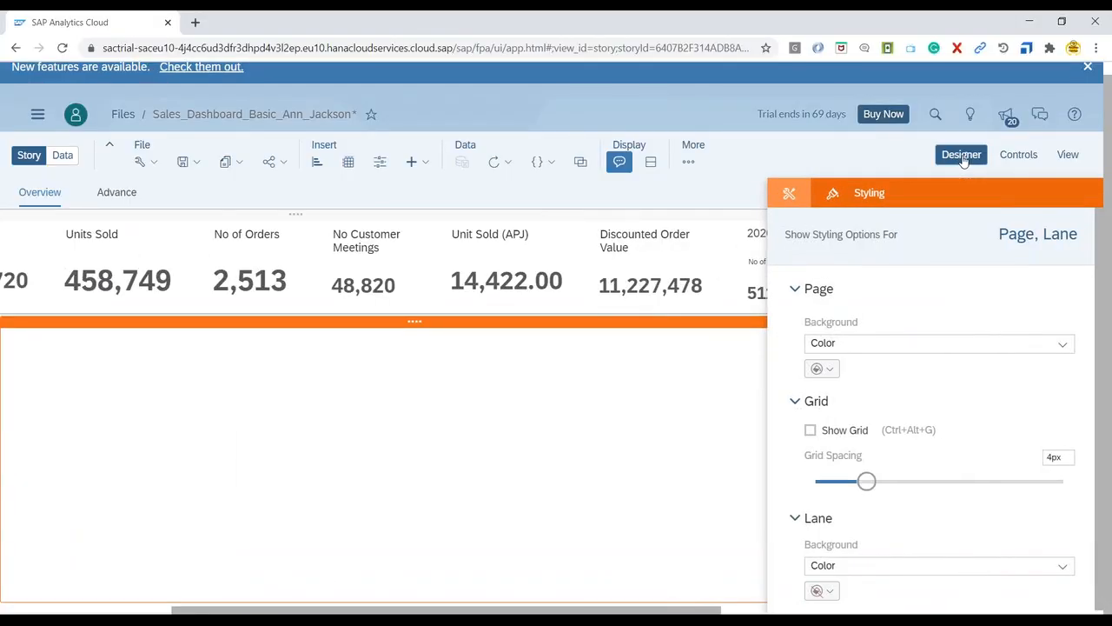
left_click(789, 194)
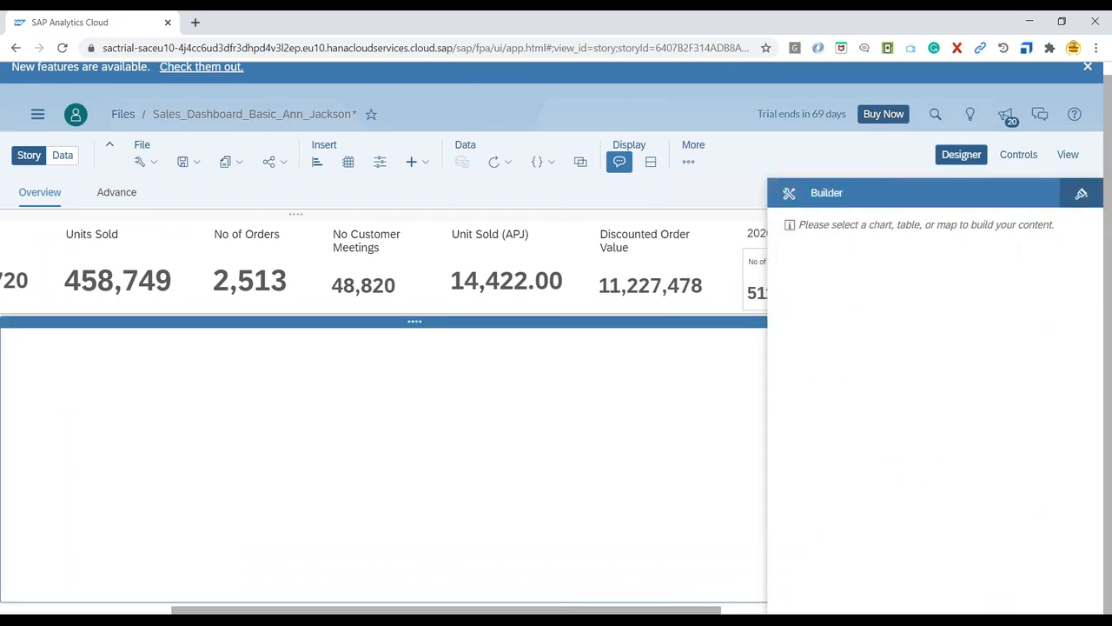
left_click(965, 157)
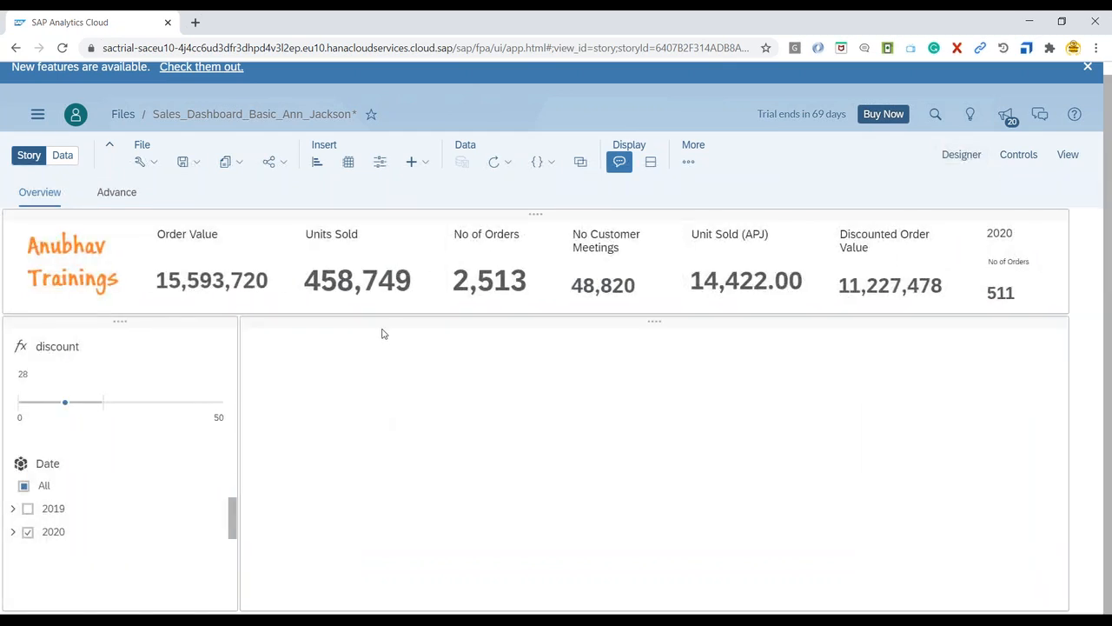
Step: Insert an enlarged chart in the empty lane with Order Value and Discounted Order Value as its measures
left_click(318, 164)
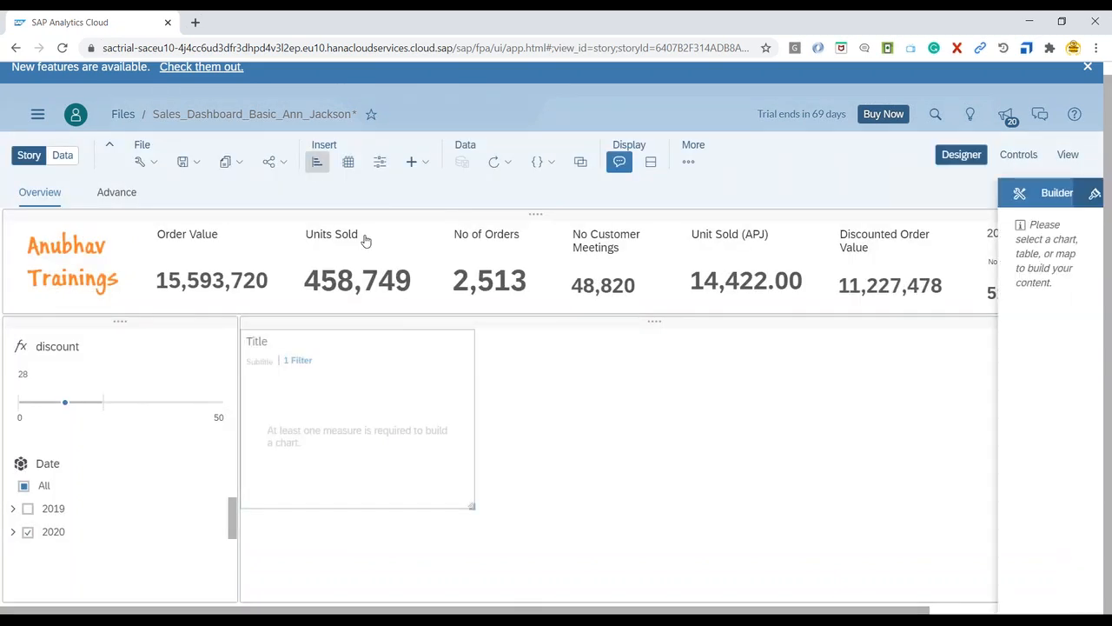
left_click_drag(470, 505, 599, 544)
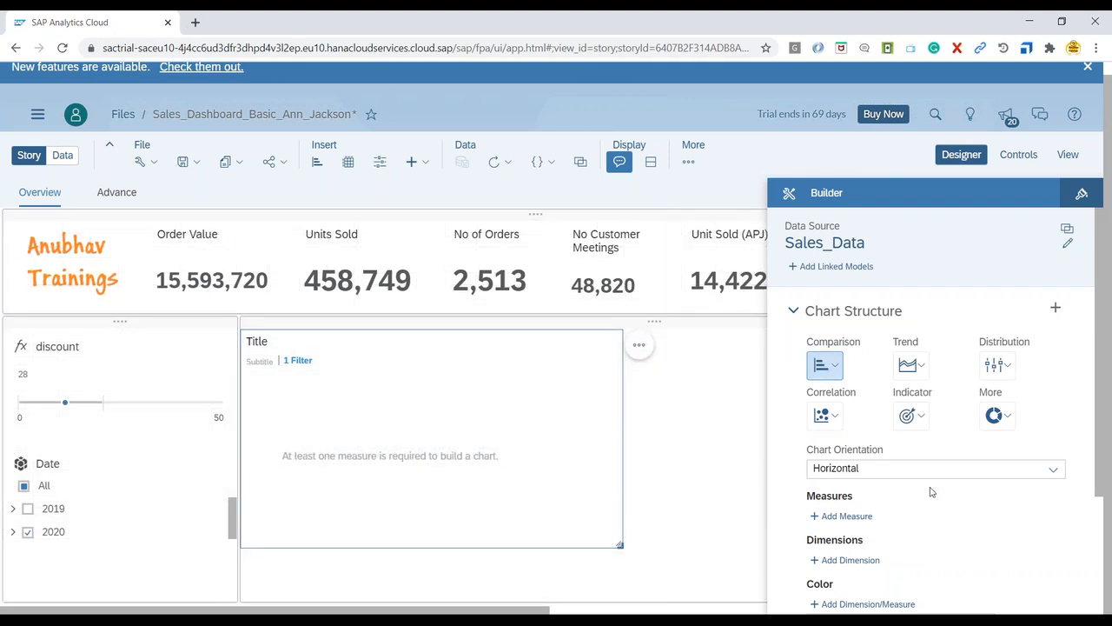
scroll(930, 492, "down", 2)
left_click(855, 375)
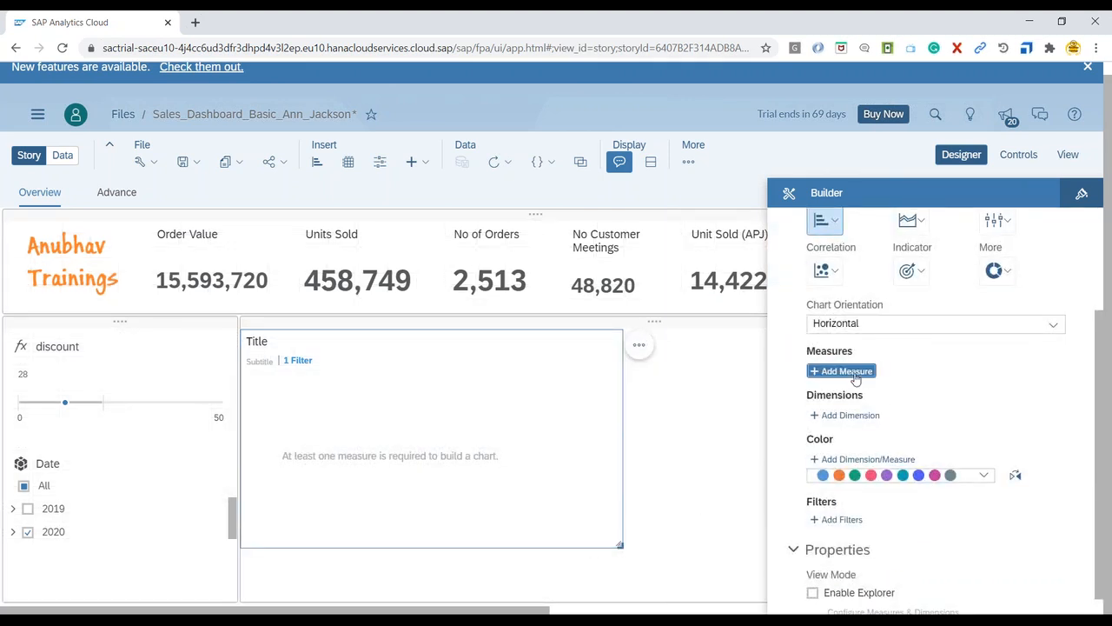
scroll(904, 521, "down", 1)
left_click(861, 507)
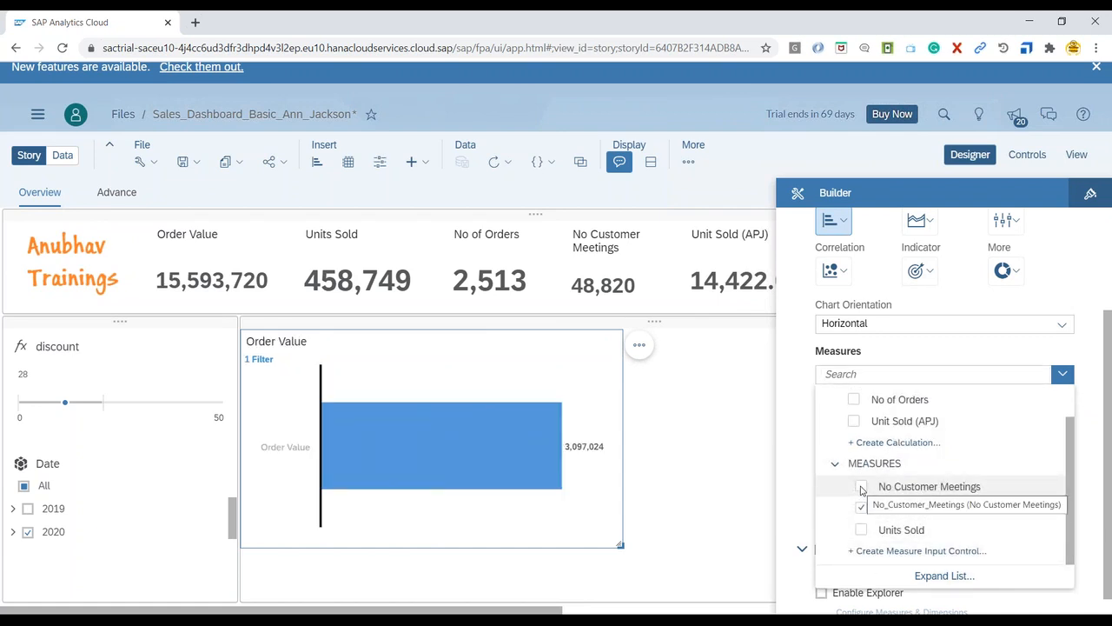
scroll(861, 489, "up", 1)
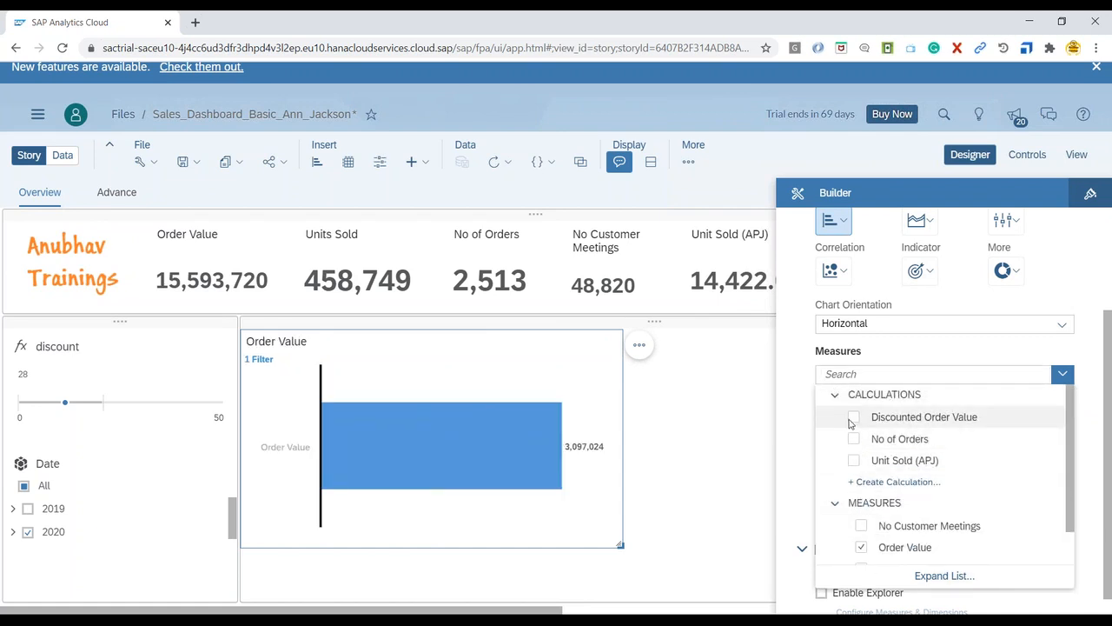
left_click(853, 417)
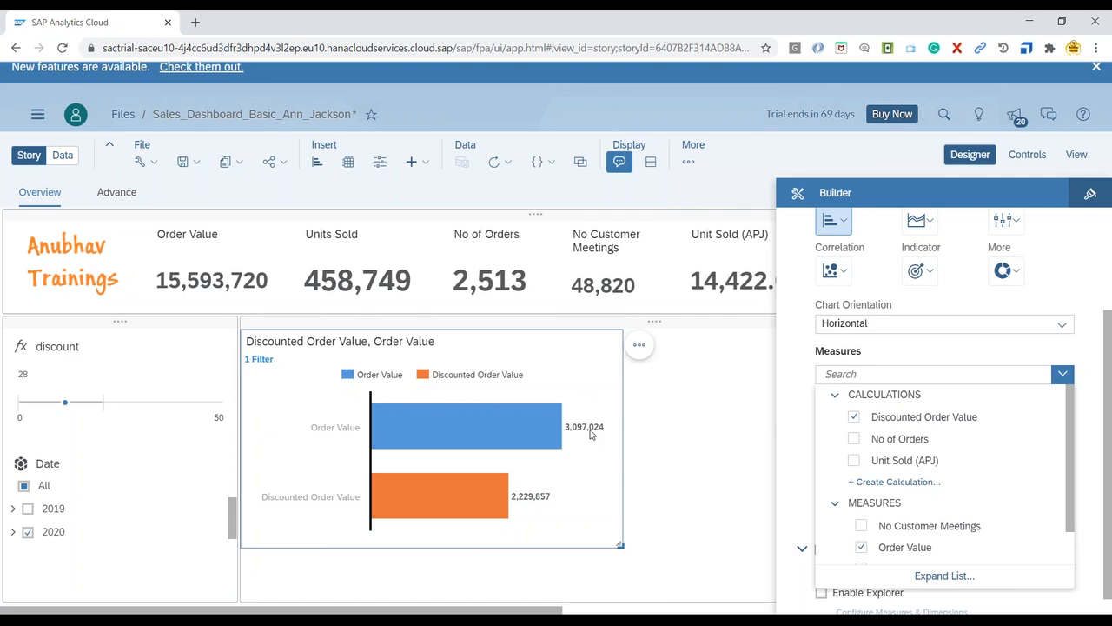
Step: Raise the discount input control to 50, check the Discounted Order Value bar, and close the Designer
left_click(78, 405)
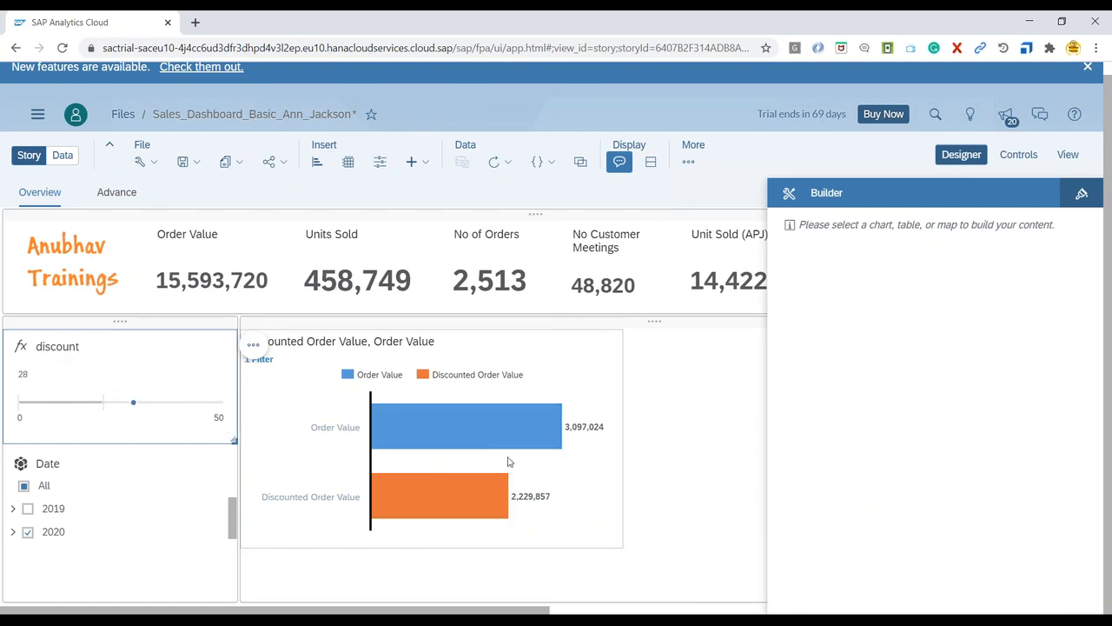
left_click_drag(143, 408, 178, 408)
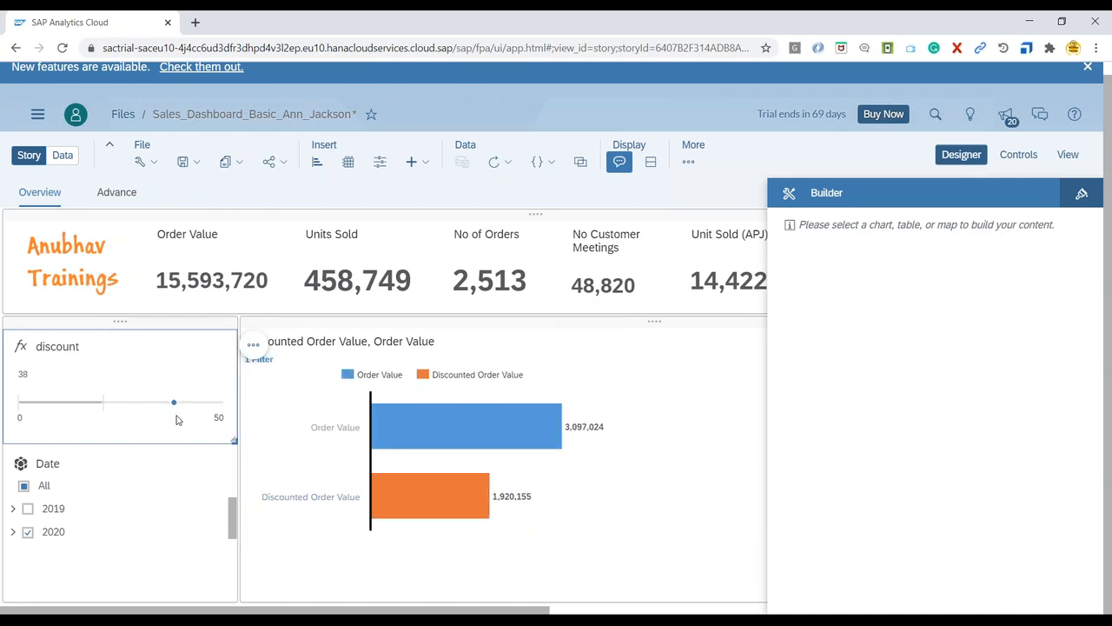
left_click_drag(173, 406, 223, 405)
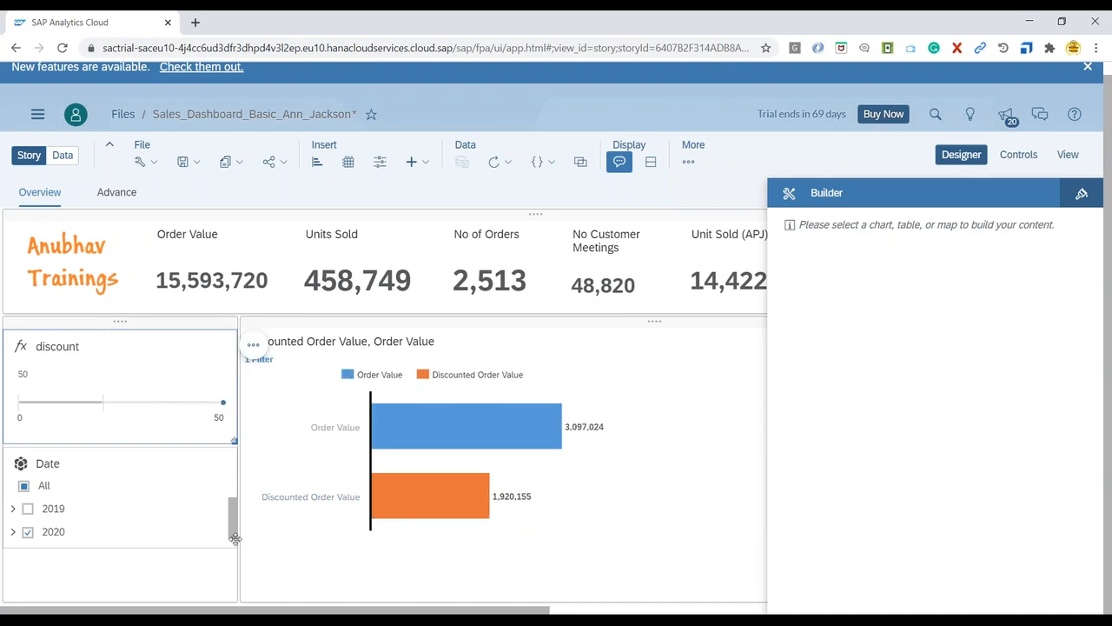
mouse_move(464, 514)
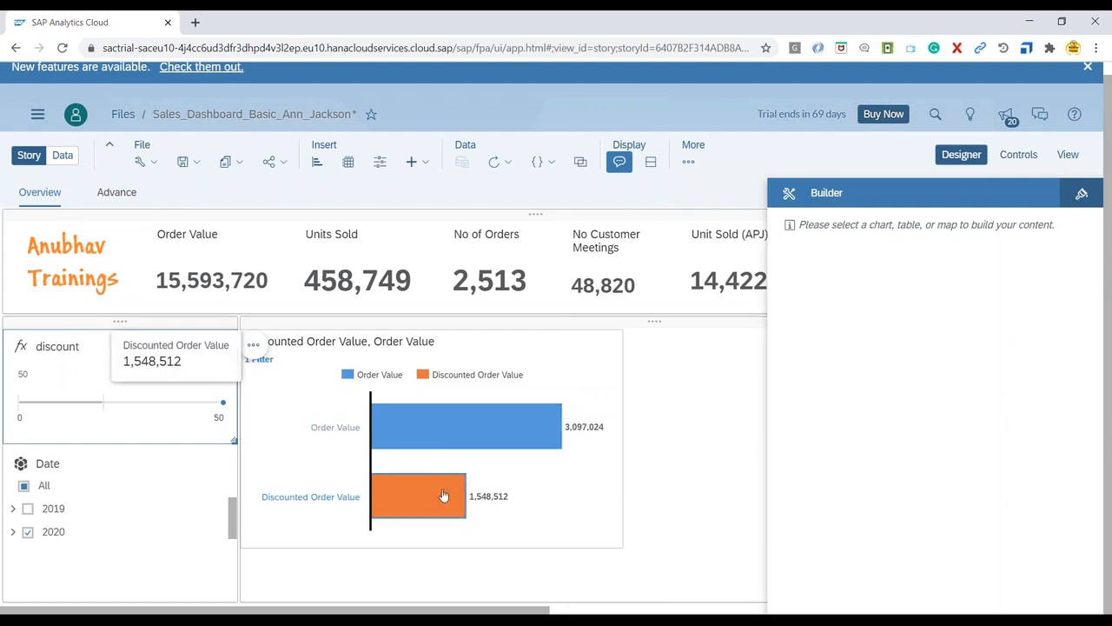
left_click(960, 156)
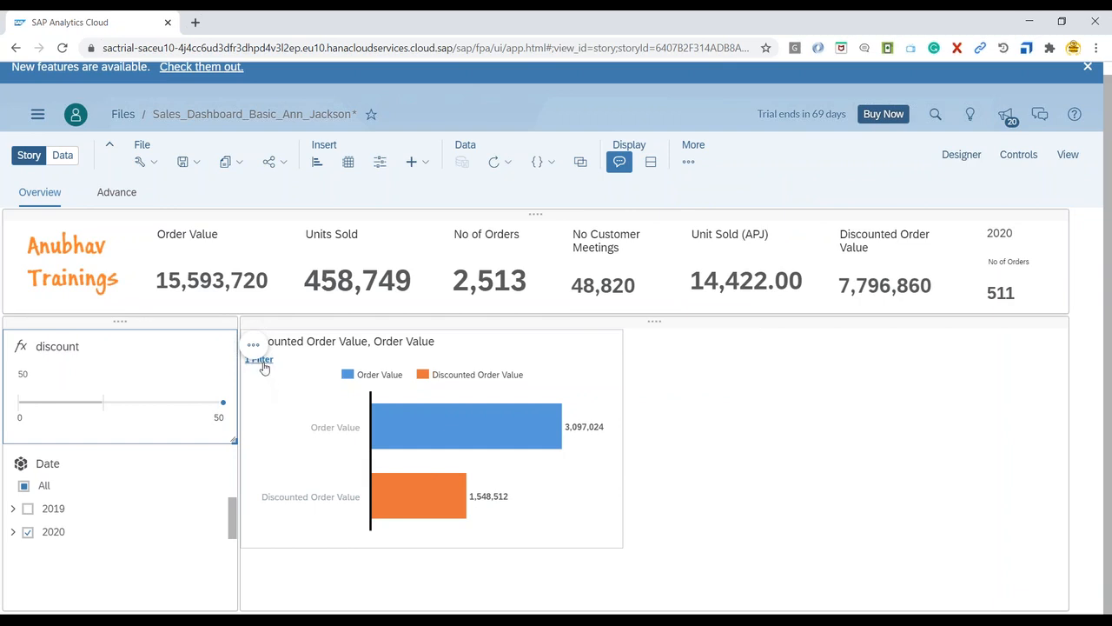
left_click(314, 344)
left_click(315, 344)
triple_click(318, 341)
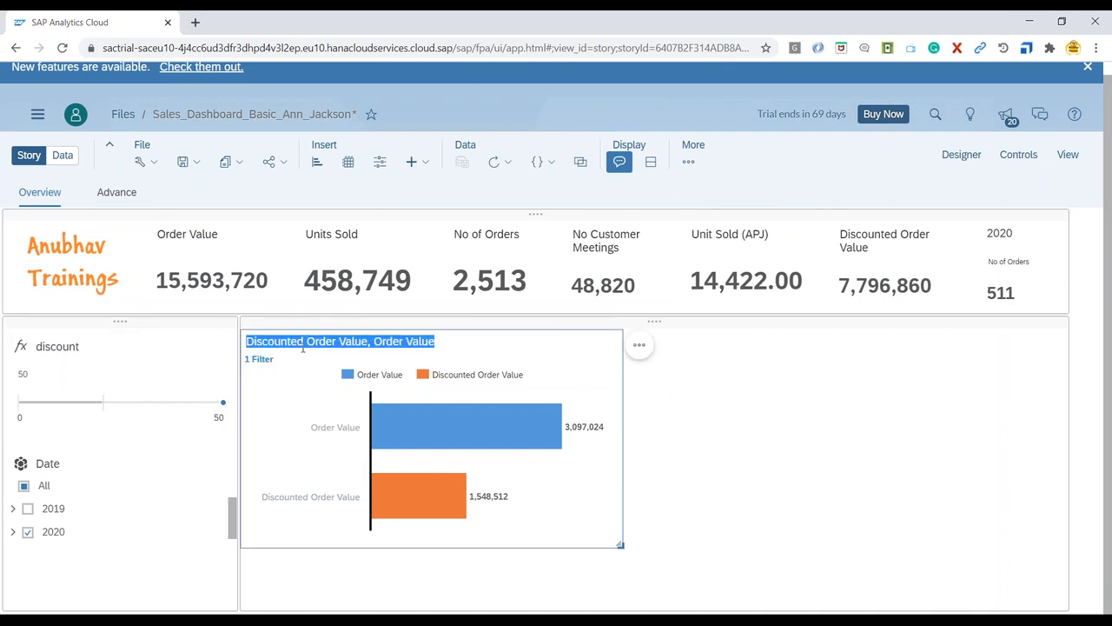
left_click(272, 388)
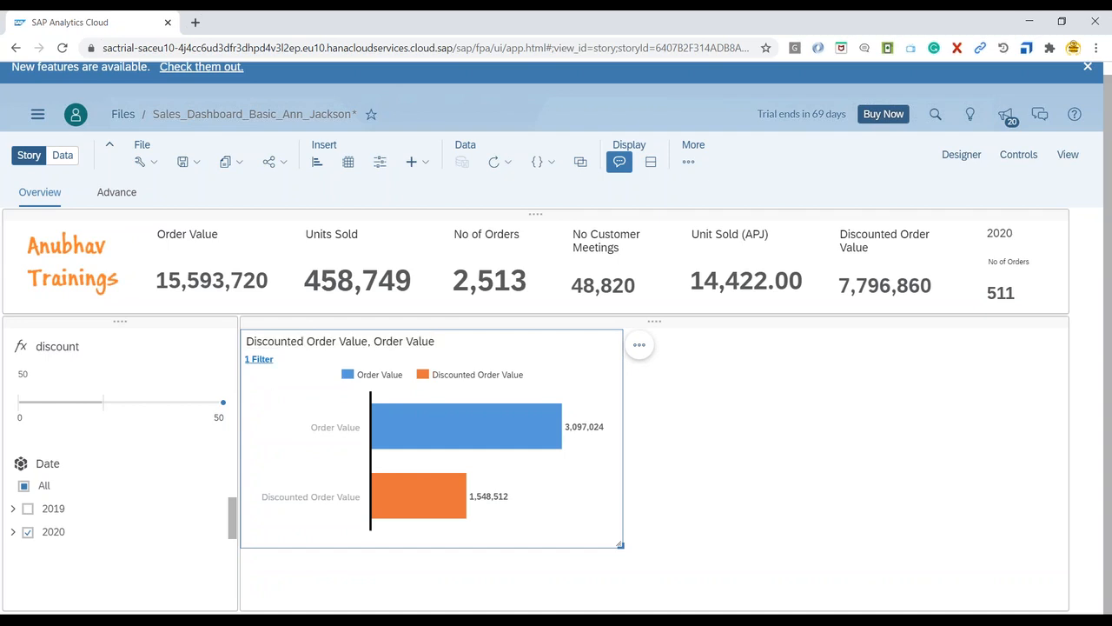
Step: Hide the filter information from the bar chart's details
left_click(640, 345)
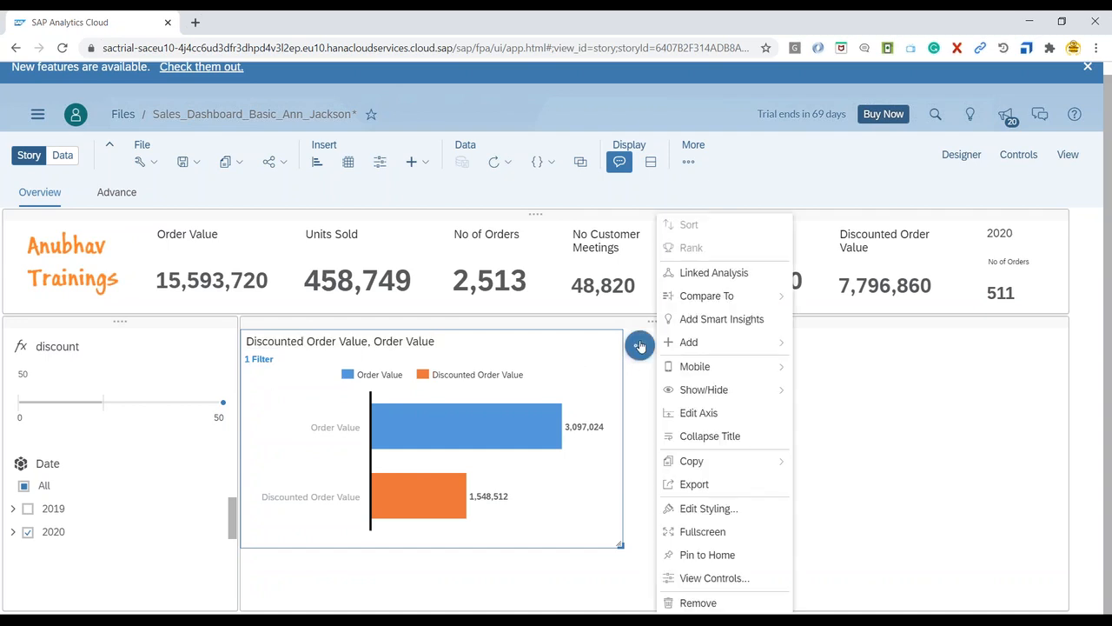
mouse_move(722, 391)
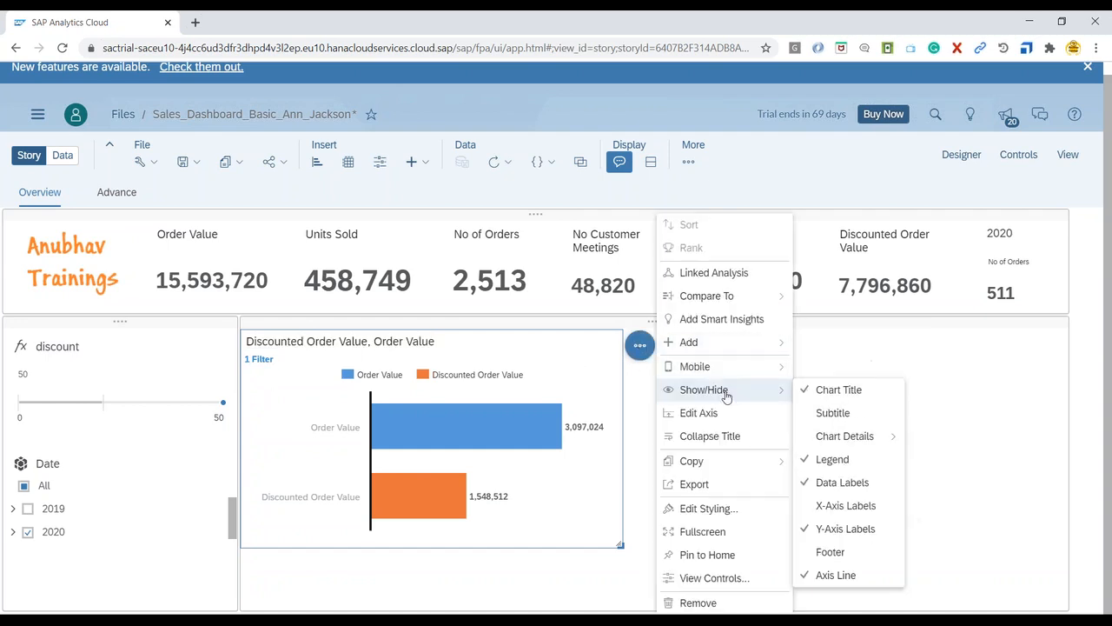
mouse_move(847, 438)
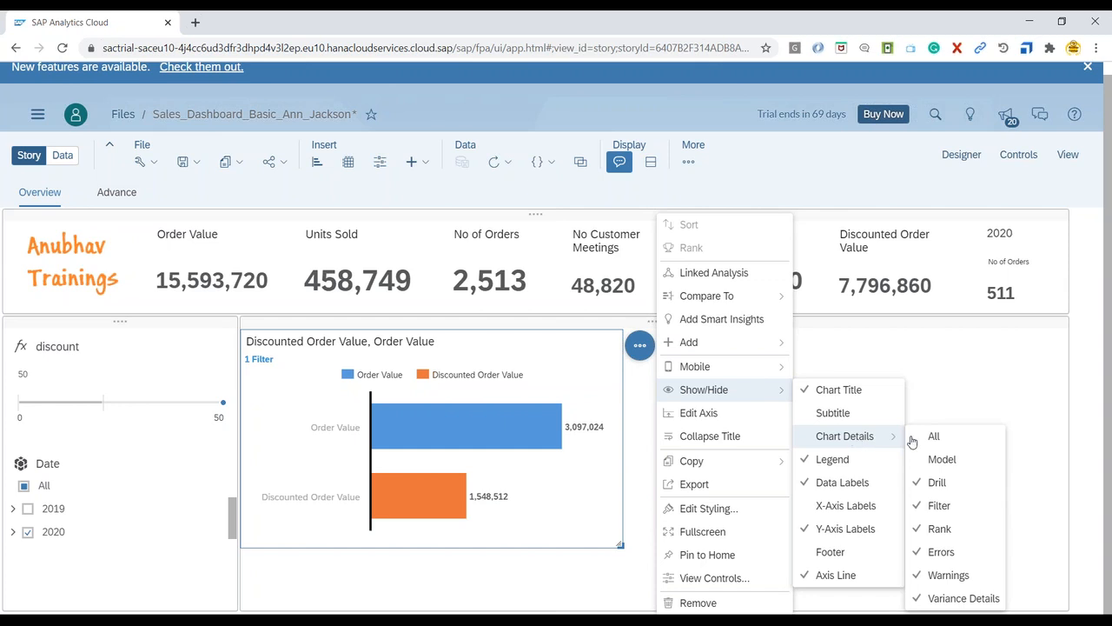
left_click(922, 507)
left_click(650, 406)
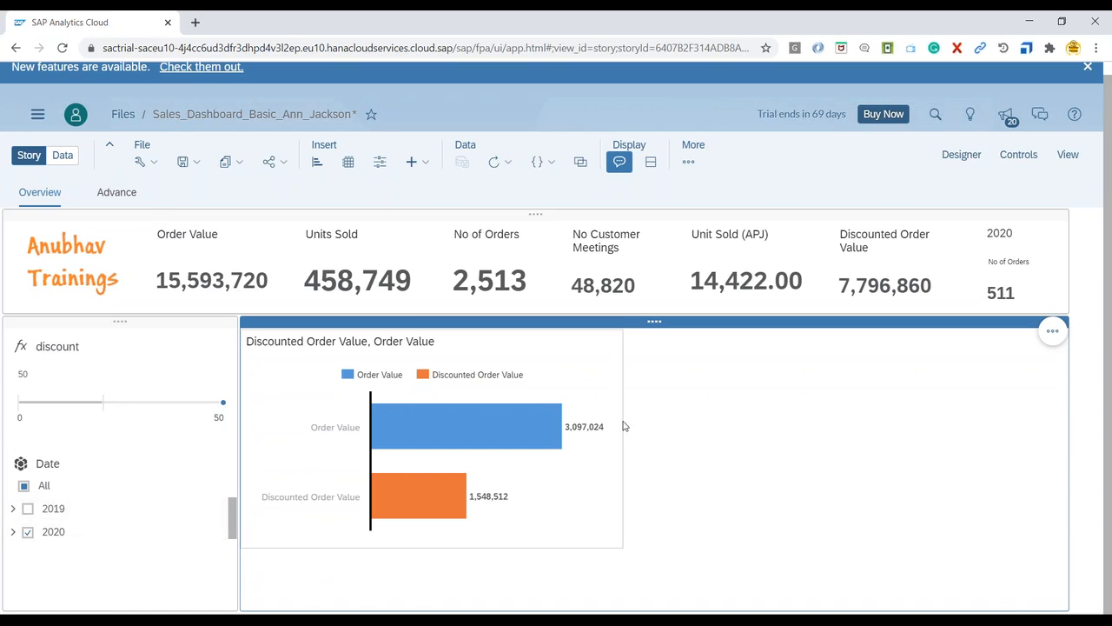
Step: Test the bar chart's response to the Date filter by including 2019 and excluding it again
left_click(25, 514)
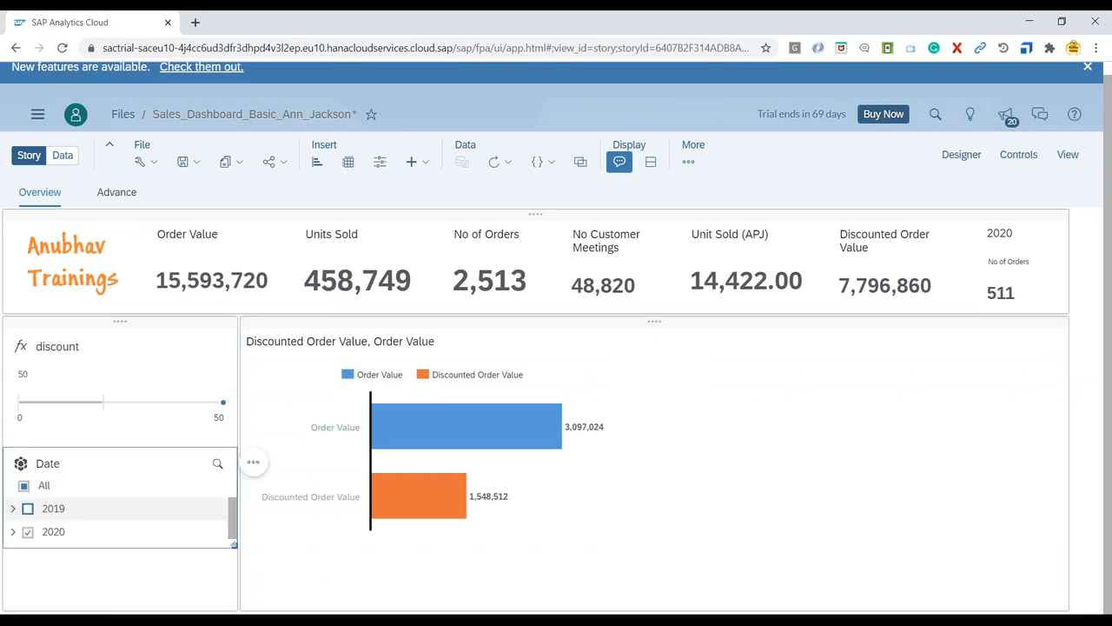
left_click(27, 508)
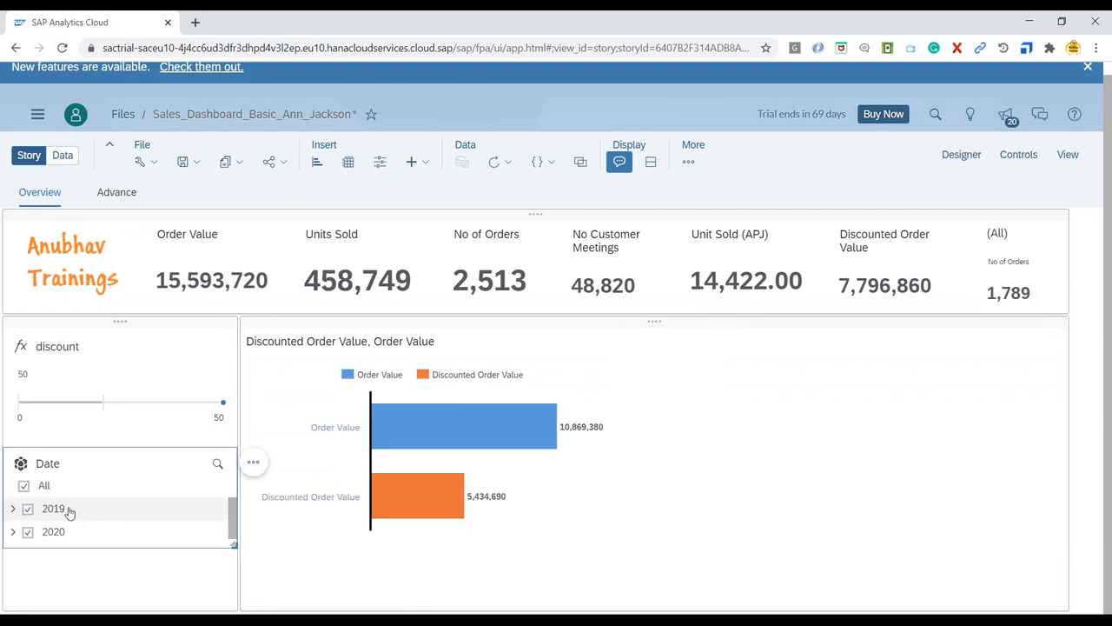
left_click(27, 508)
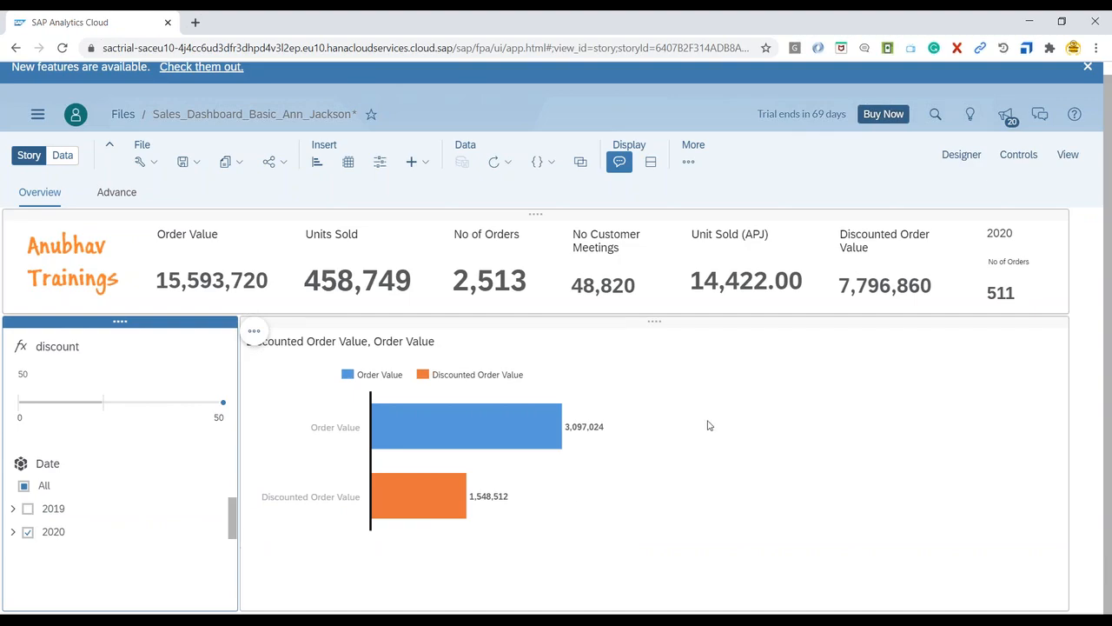
Step: Review the bar chart and its selectors in the requirements PDF's target dashboard, and return to the story
key("alt+Tab")
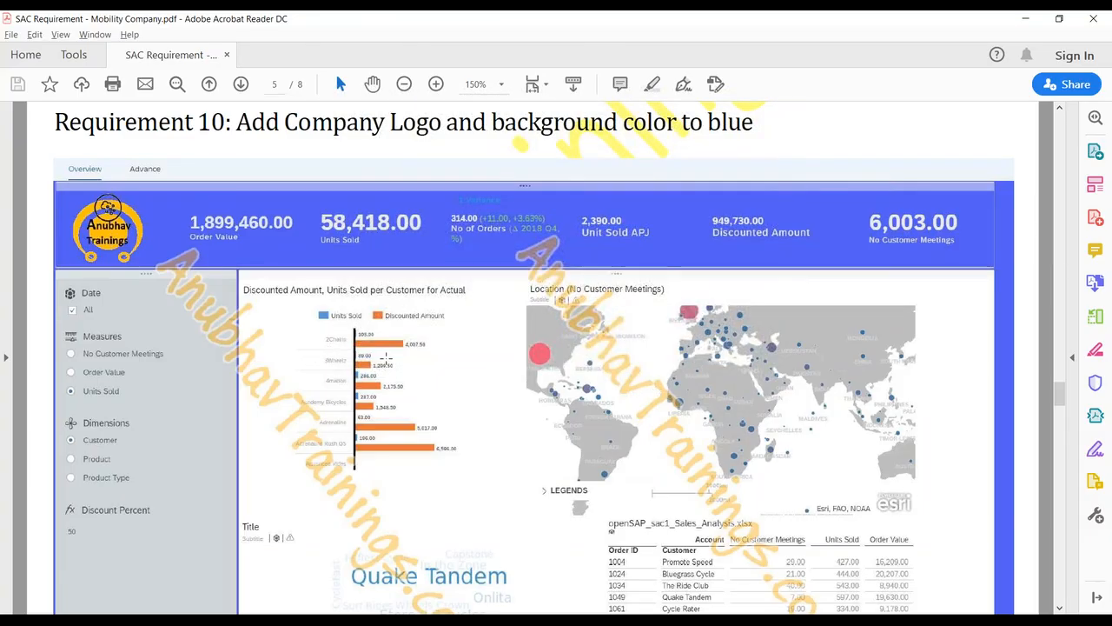
key("alt+Tab")
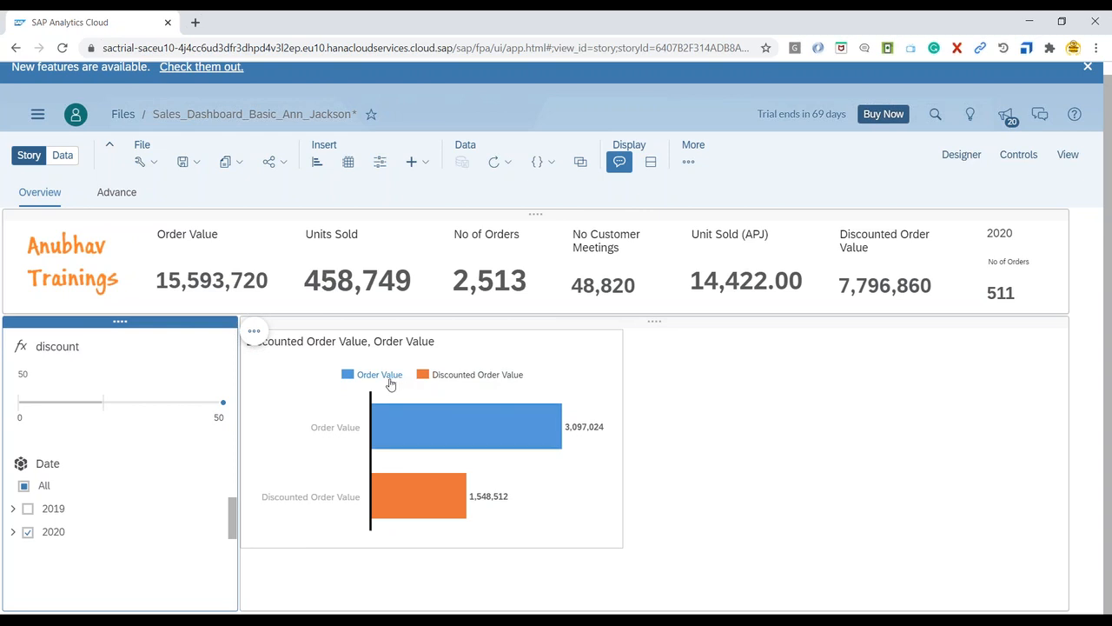
left_click(599, 372)
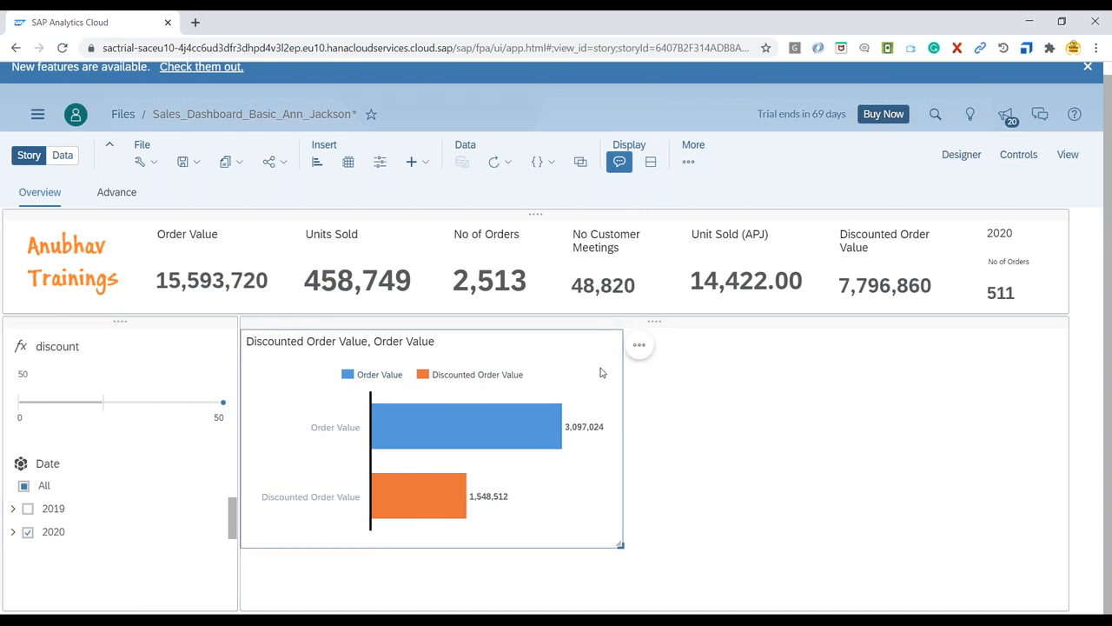
left_click(640, 346)
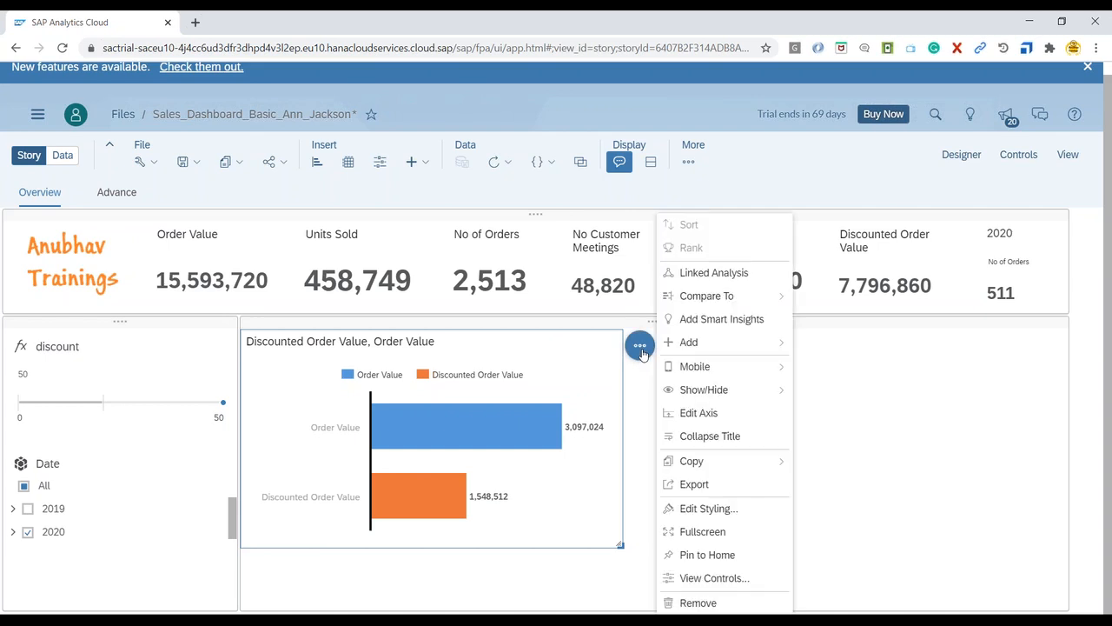
mouse_move(713, 341)
left_click(839, 452)
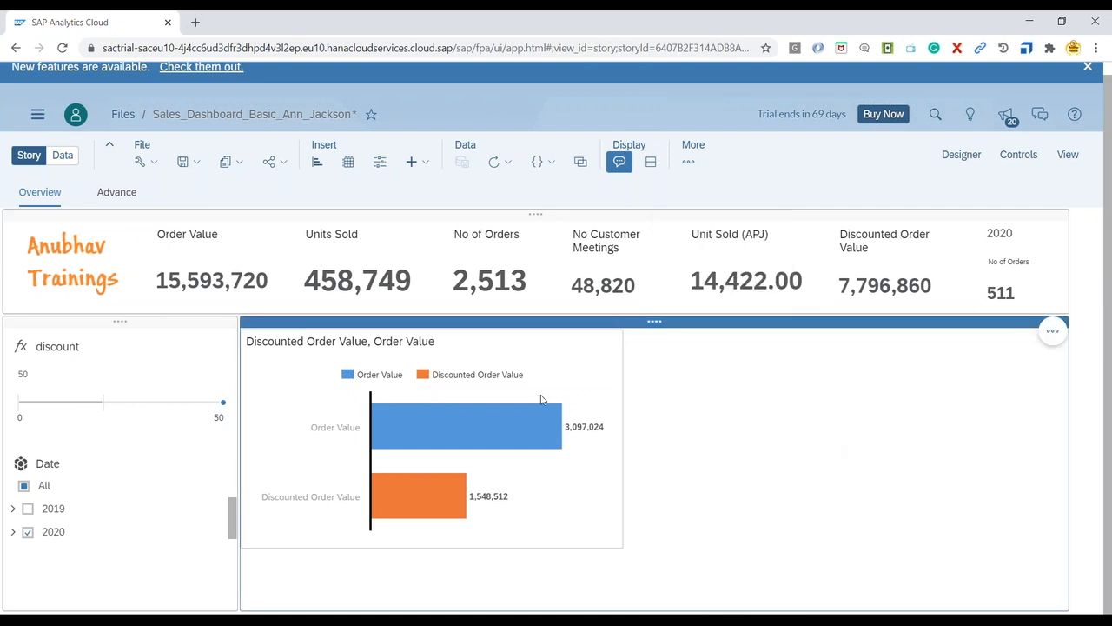
Step: Replace the bar chart's two measures with a new measure input control offering all calculations and measures
left_click(962, 155)
scroll(1032, 523, "down", 5)
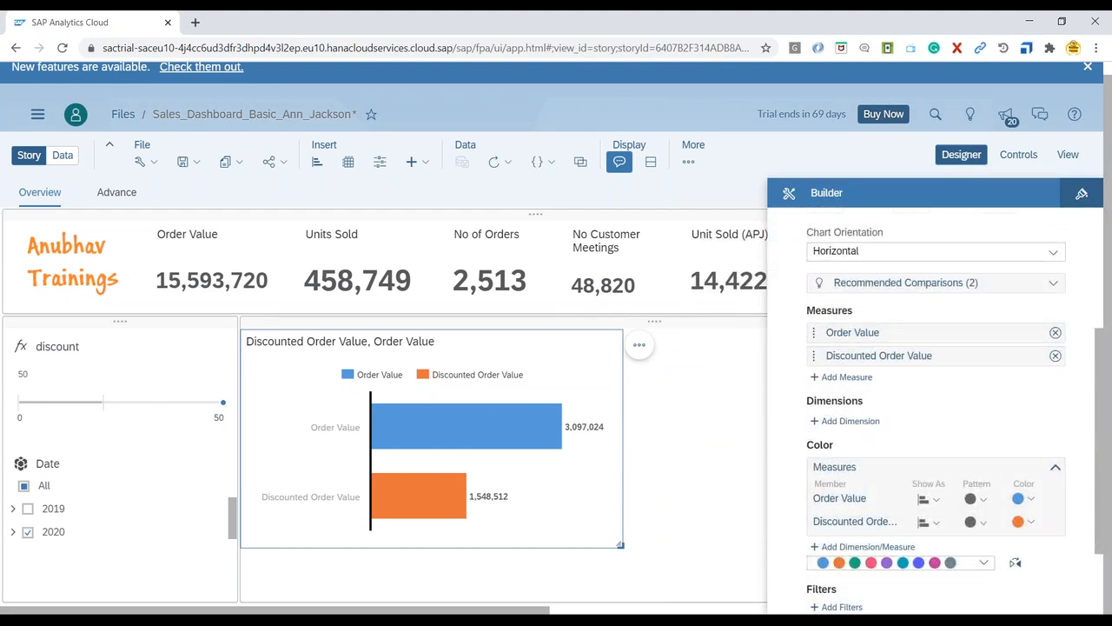
left_click(1056, 332)
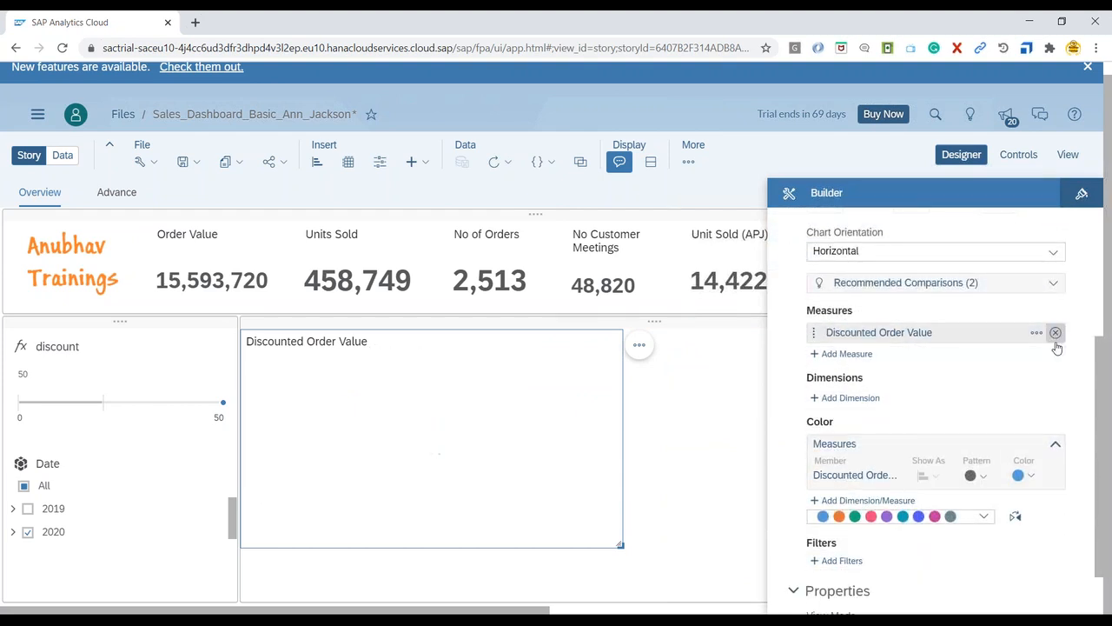
left_click(1056, 333)
left_click(847, 349)
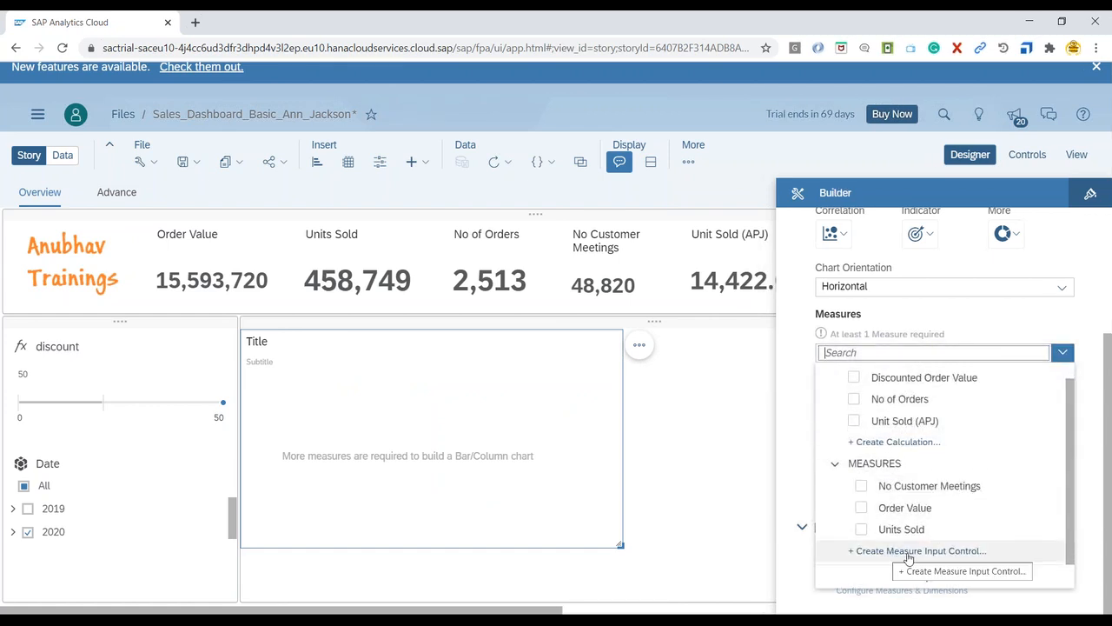
left_click(909, 551)
left_click(252, 242)
left_click(824, 521)
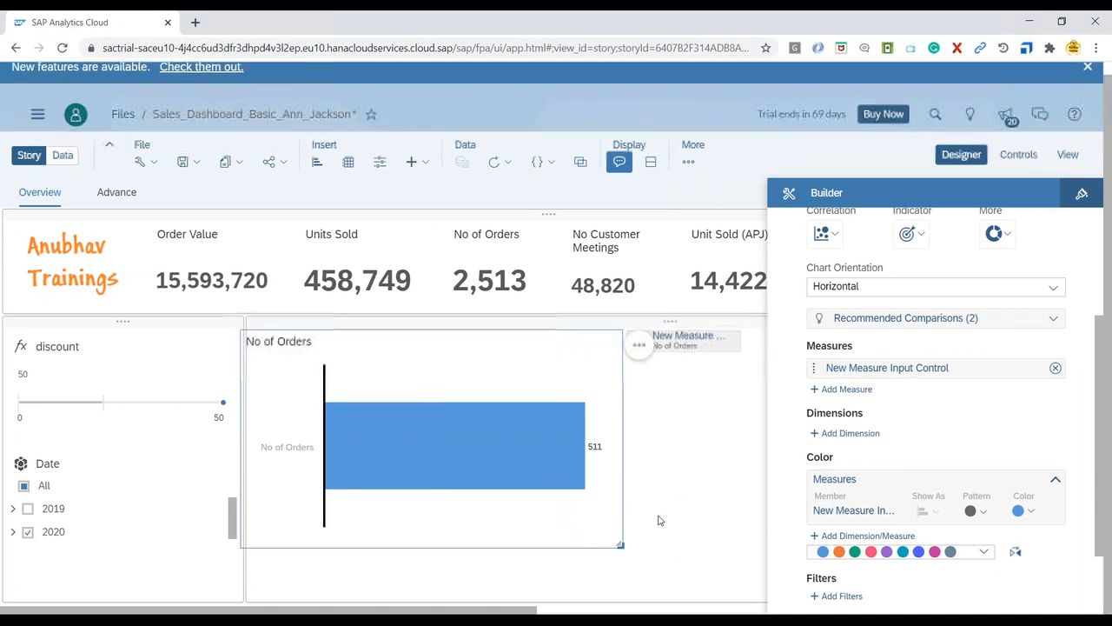
Step: Move the new measure input control into the filter lane, directly below the Date filter
left_click(725, 346)
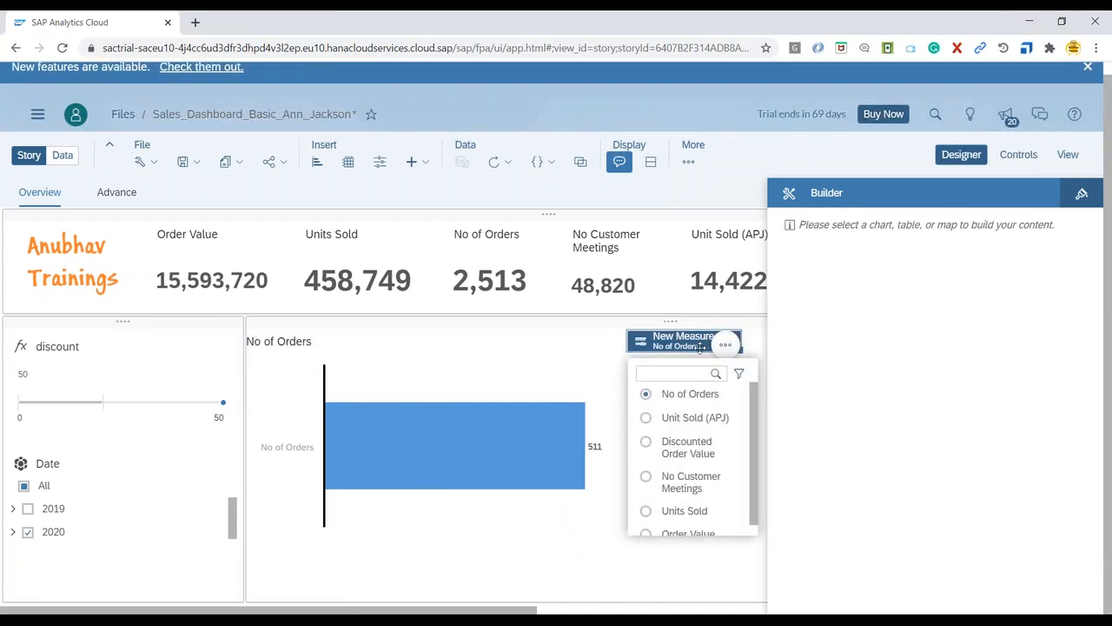
left_click(755, 341)
left_click(697, 351)
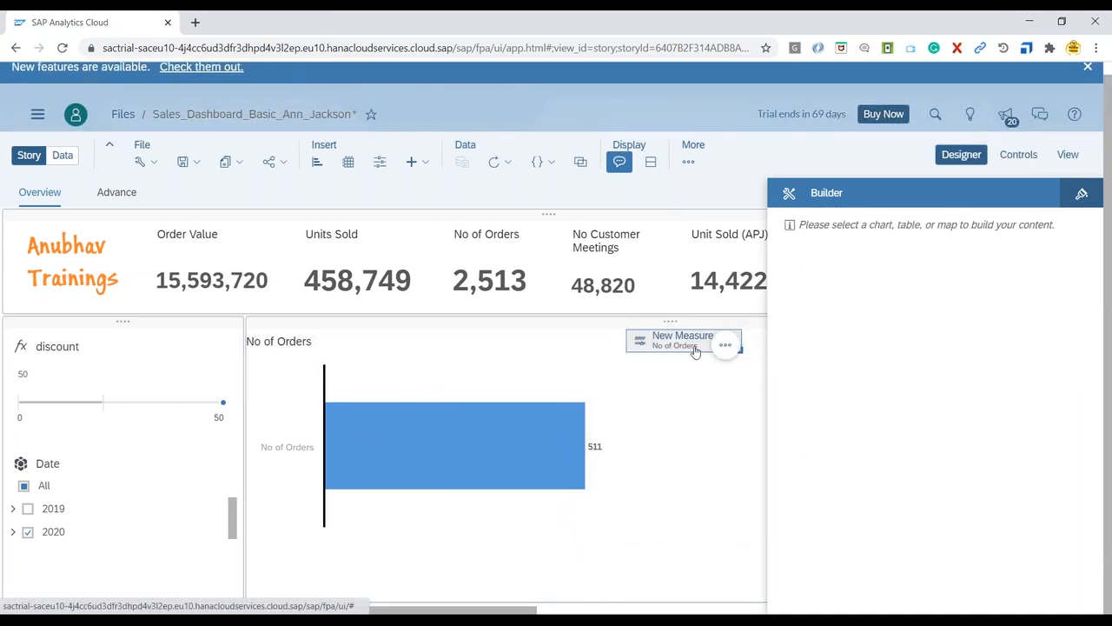
left_click_drag(522, 405, 31, 569)
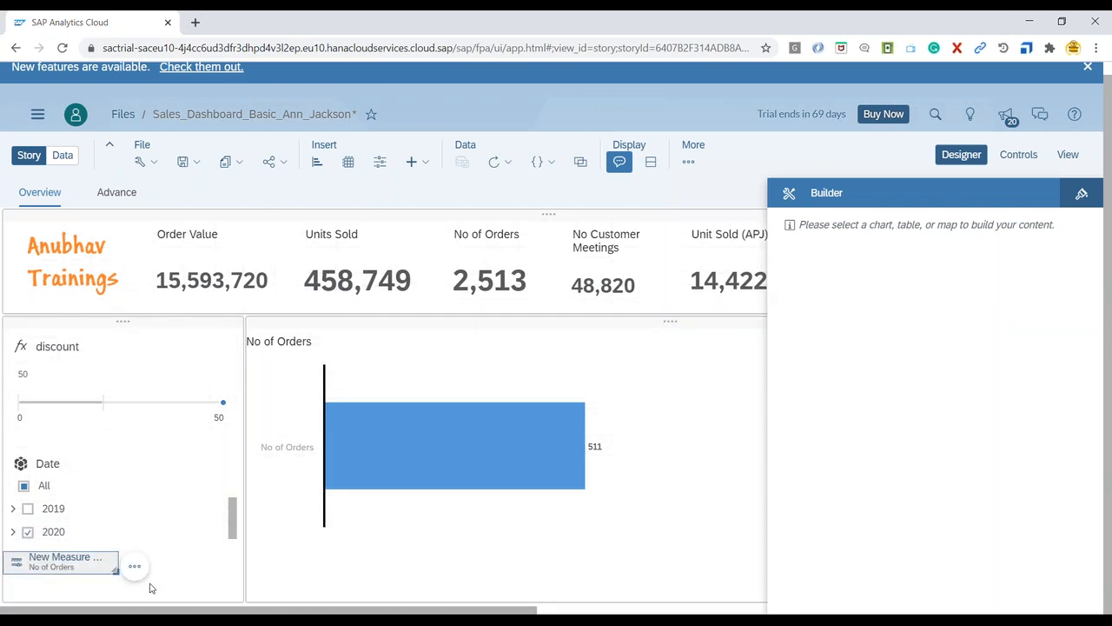
Step: Collapse the Date filter to a compact bar and enlarge the new measure input control below it to list its measures
left_click_drag(114, 569, 236, 603)
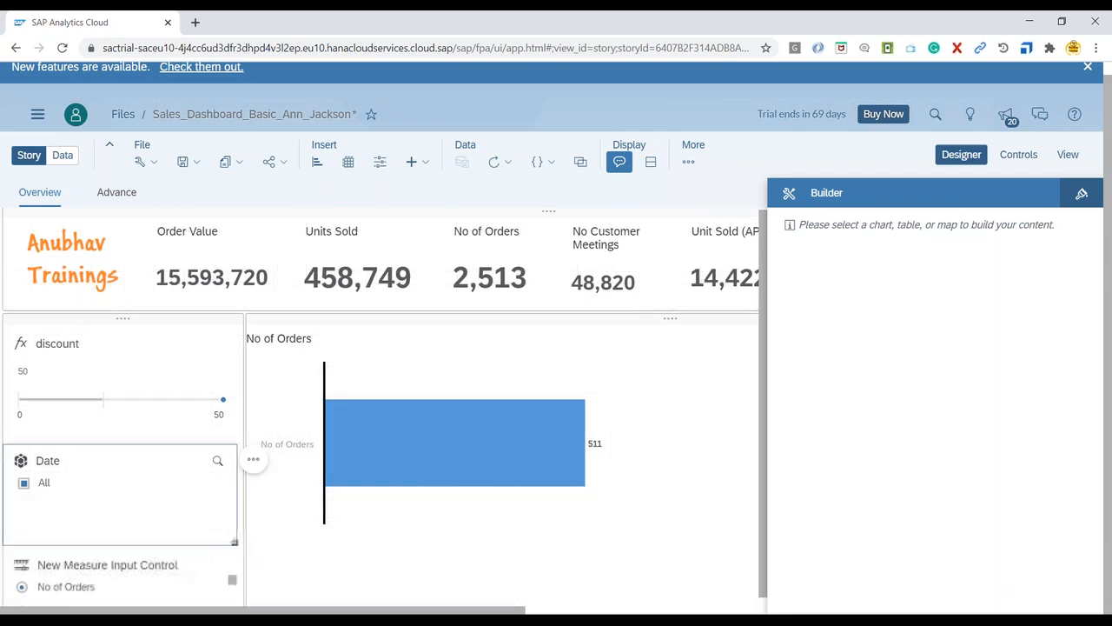
left_click_drag(233, 541, 235, 453)
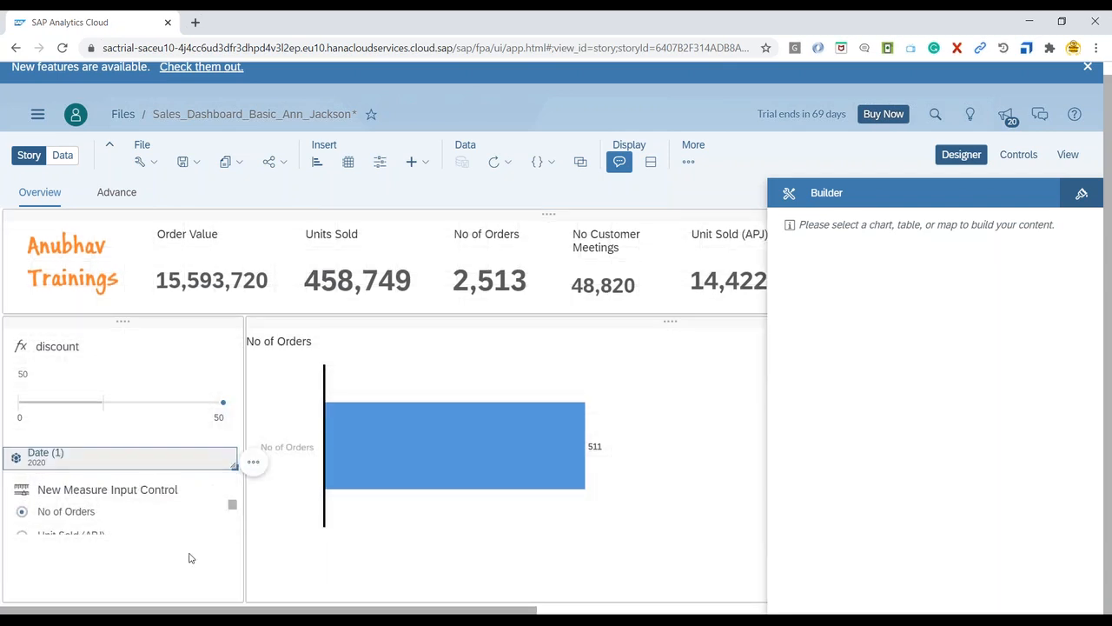
left_click_drag(233, 533, 233, 589)
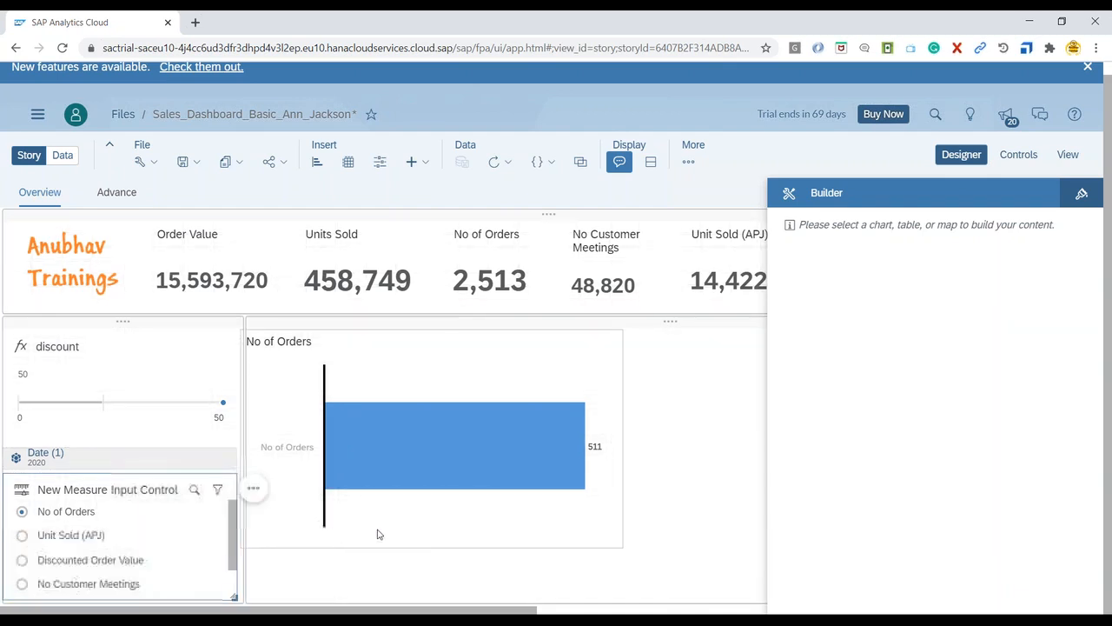
scroll(149, 541, "down", 2)
scroll(146, 545, "up", 2)
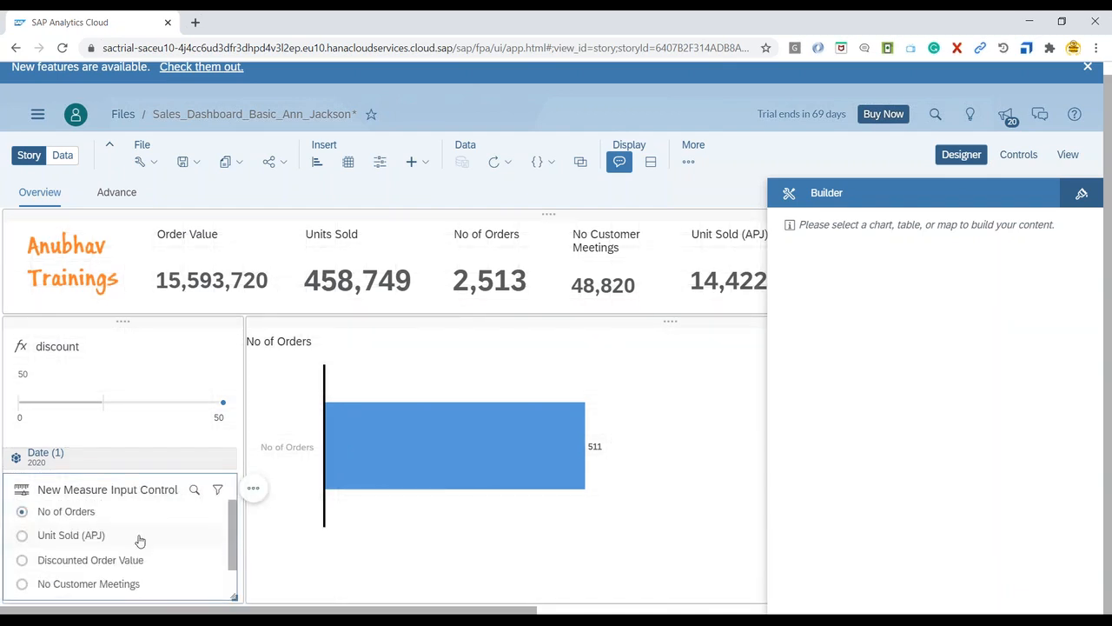
Step: Close the designer and test the bar chart's response to Unit Sold (APJ), No Customer Meetings and Units Sold in the measure input control
left_click(956, 158)
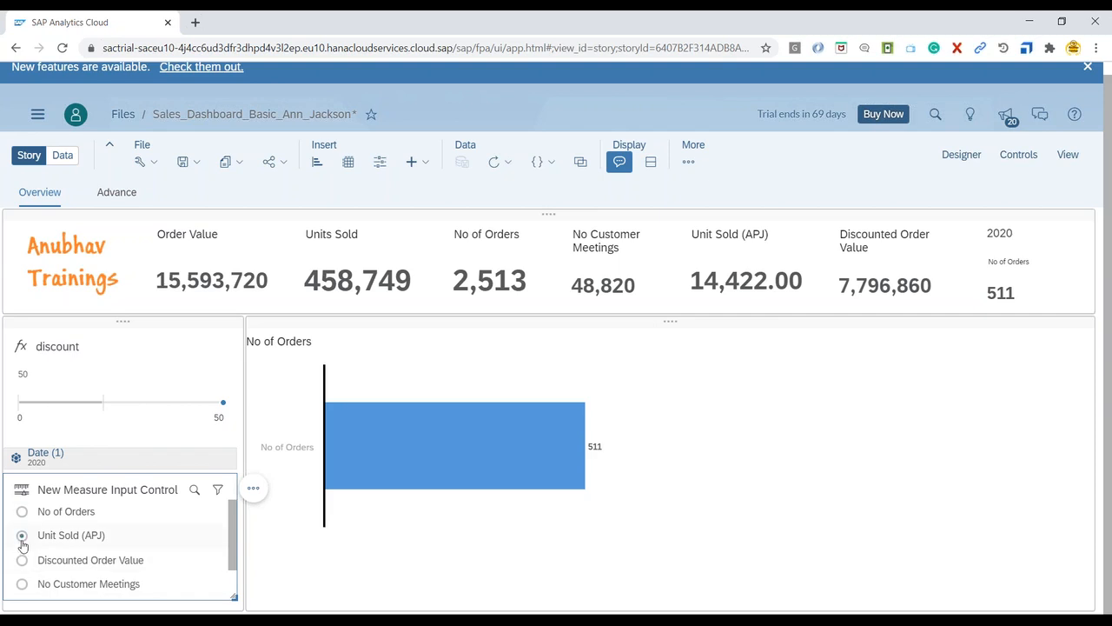
scroll(27, 553, "down", 1)
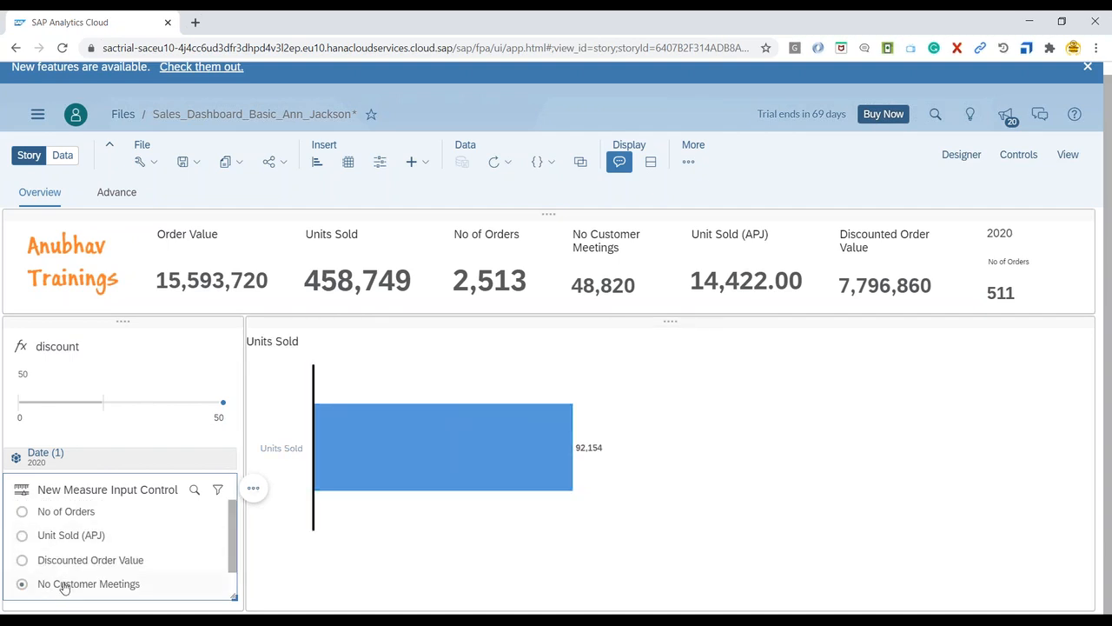
left_click(64, 584)
scroll(27, 573, "down", 1)
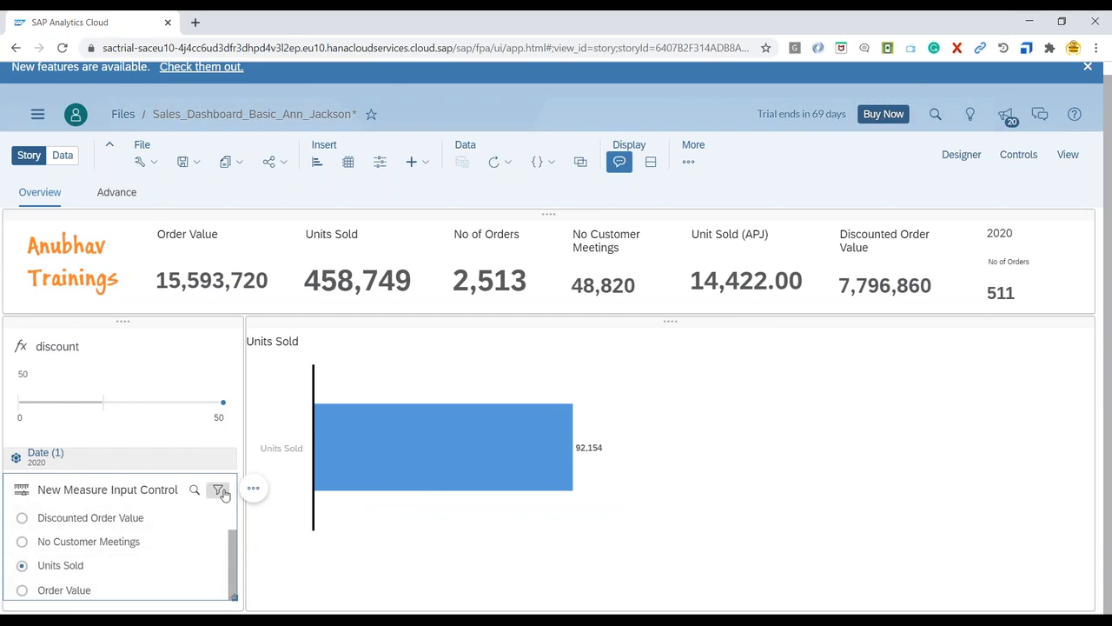
Step: Limit the measure input control to Units Sold, Order Value and No Customer Meetings, and shrink its height to fit
left_click(253, 490)
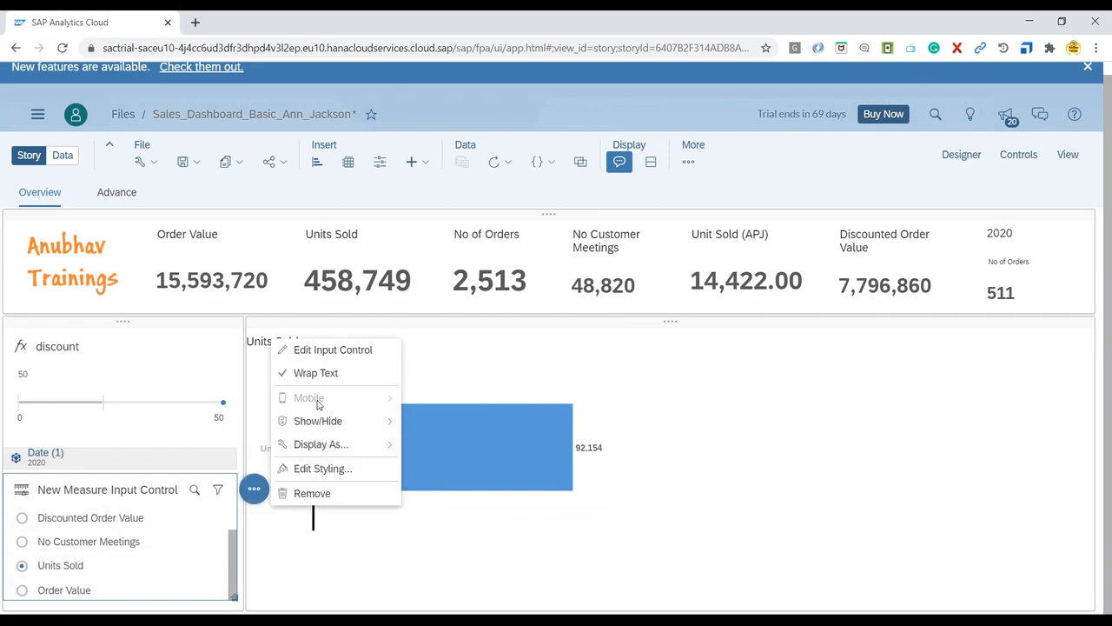
left_click(300, 349)
left_click(254, 242)
left_click(254, 267)
left_click(254, 292)
left_click(252, 318)
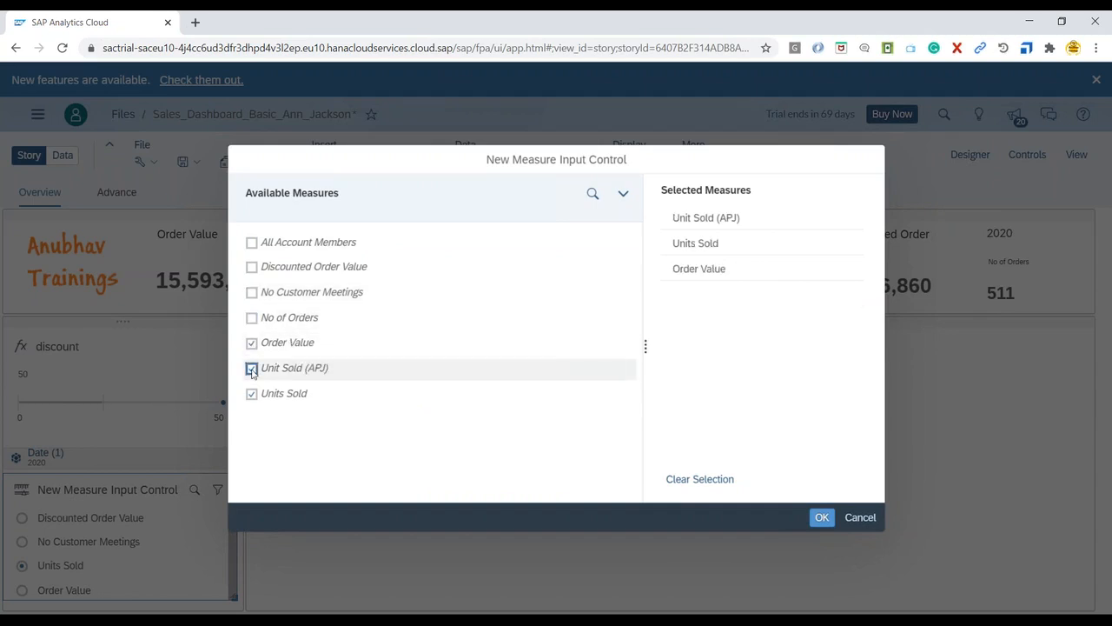
left_click(251, 369)
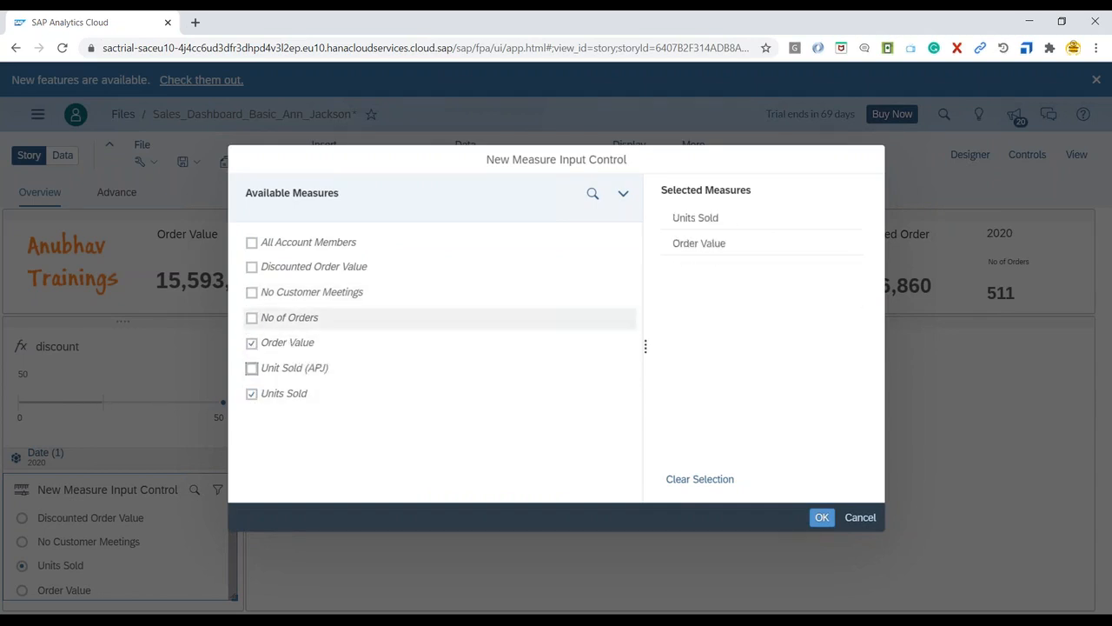
left_click(251, 292)
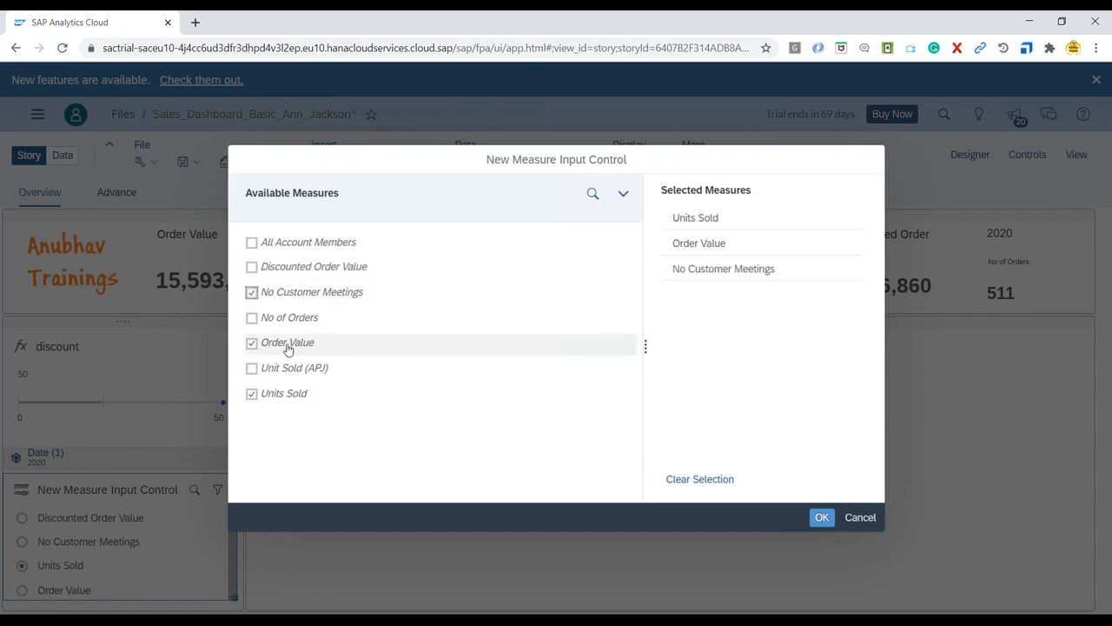
left_click(822, 518)
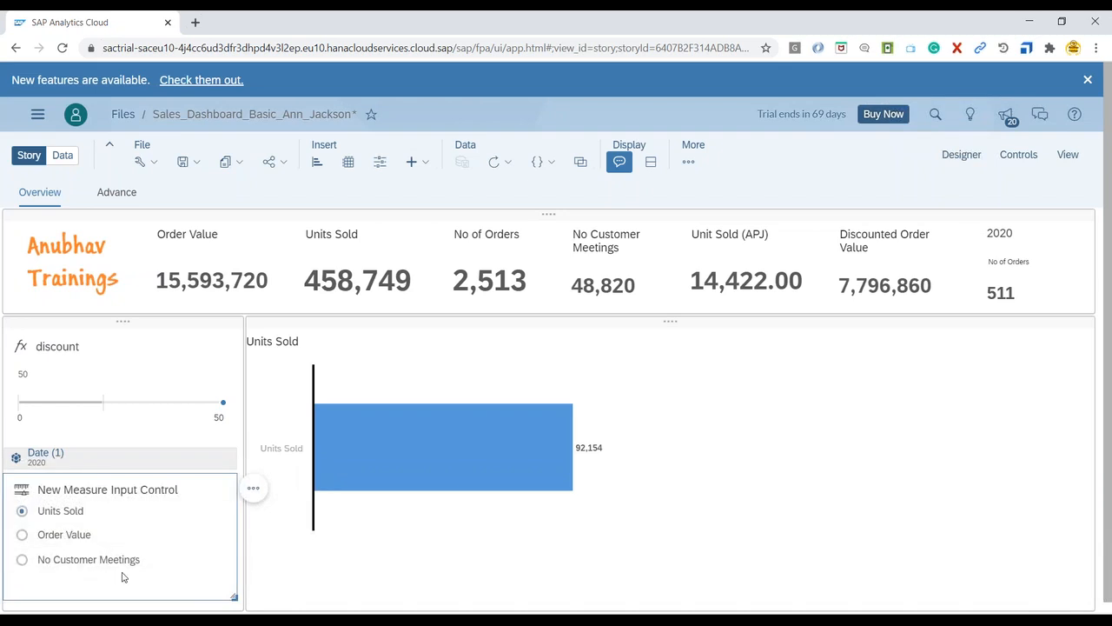
left_click_drag(233, 596, 235, 566)
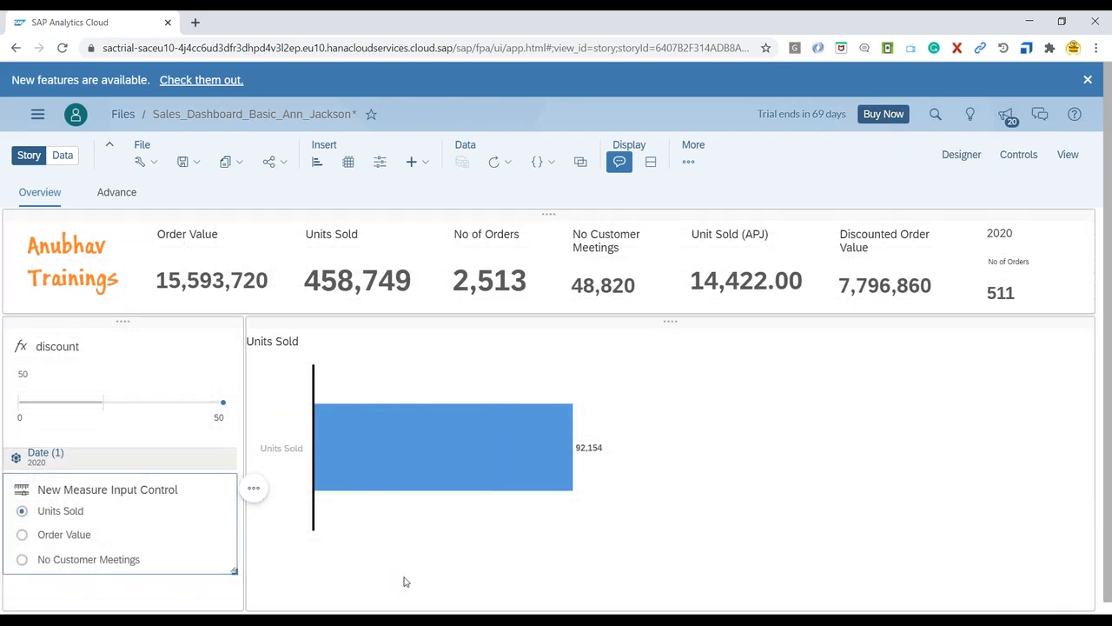
Step: Add the Discounted Order Value calculation as a second measure of the bar chart
left_click(385, 529)
mouse_move(406, 437)
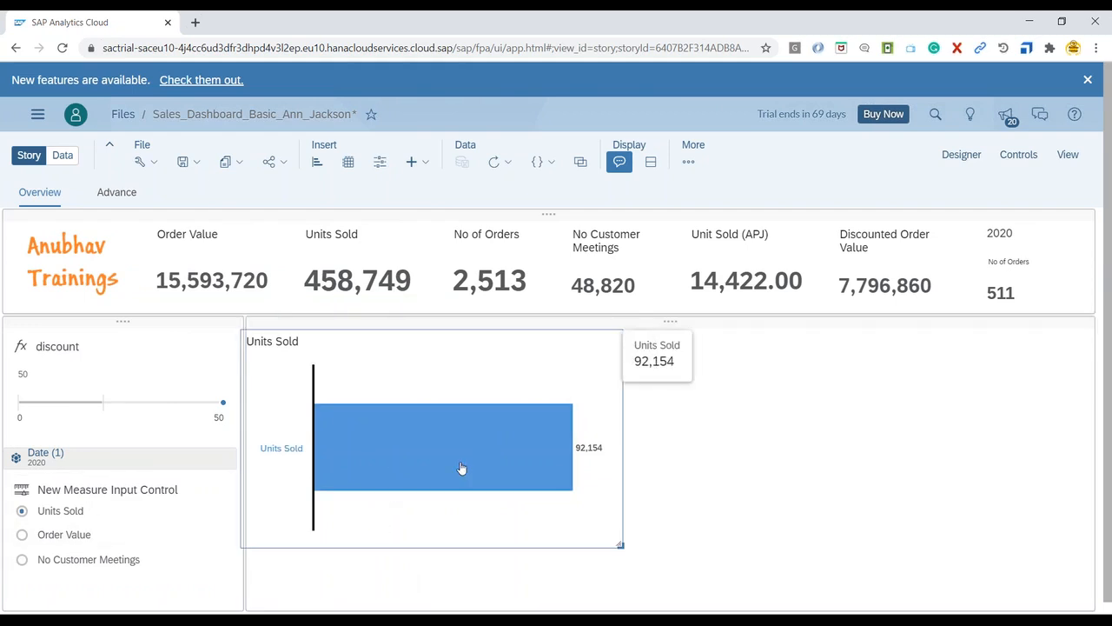
left_click(969, 155)
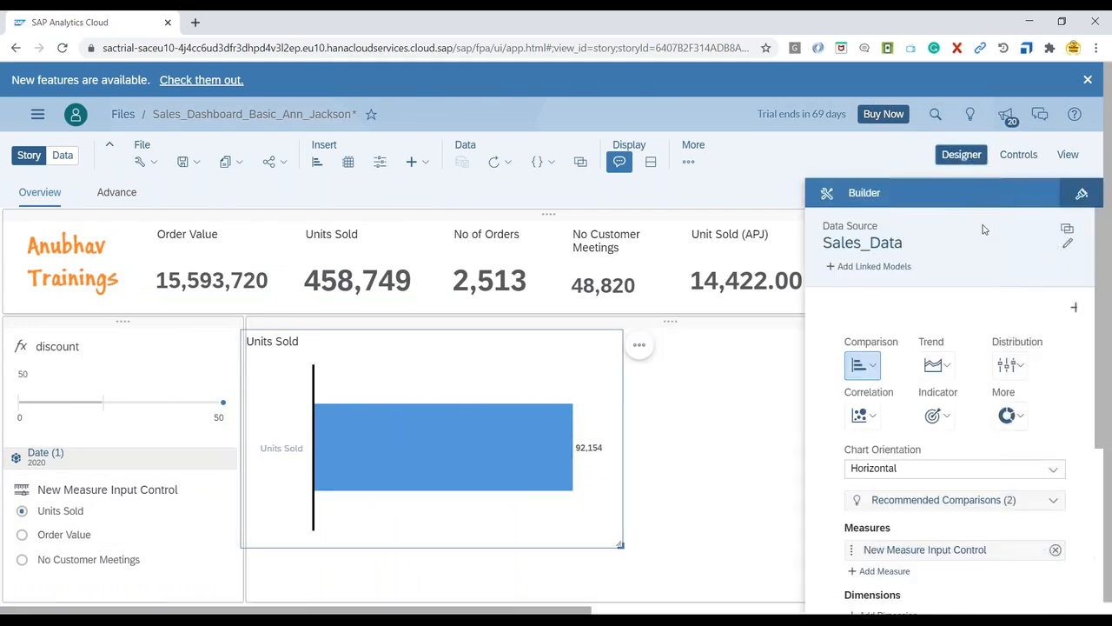
scroll(1008, 486, "down", 1)
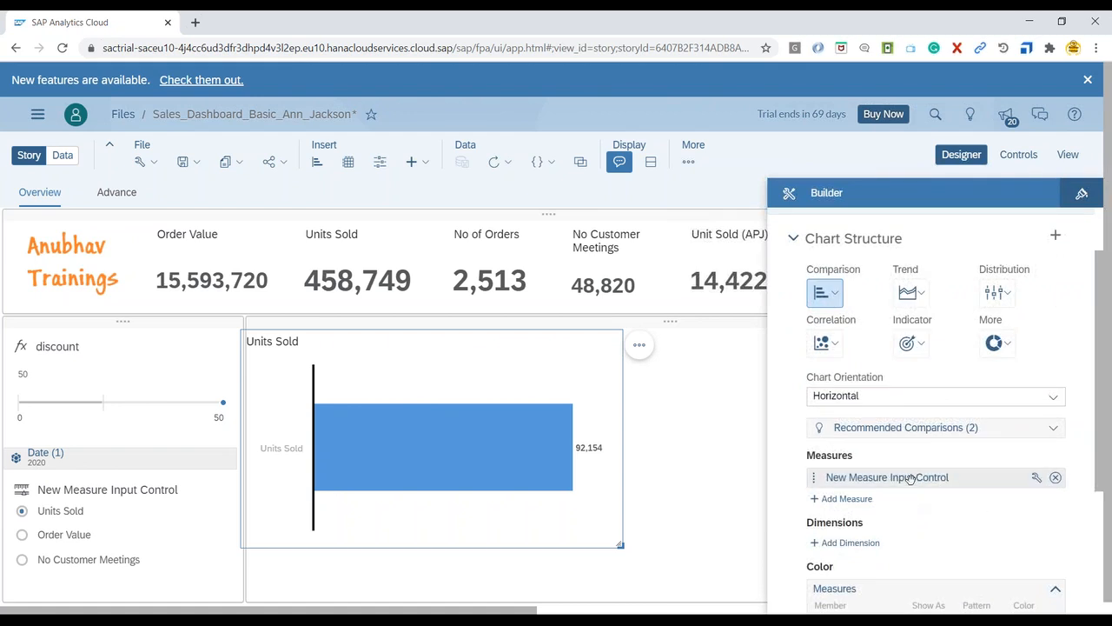
left_click(846, 498)
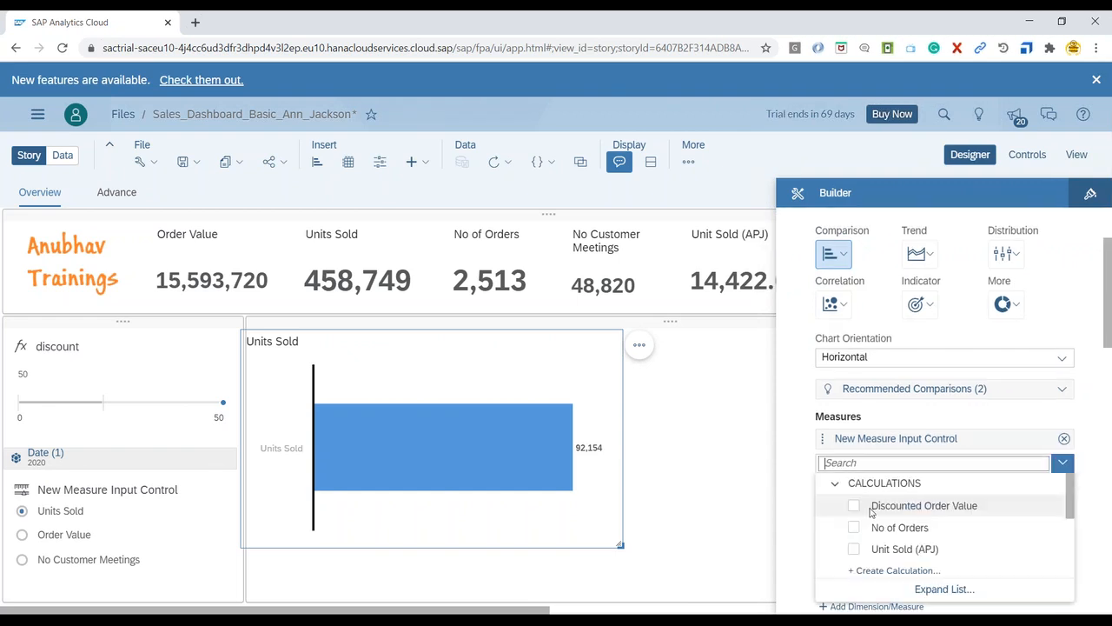
left_click(855, 506)
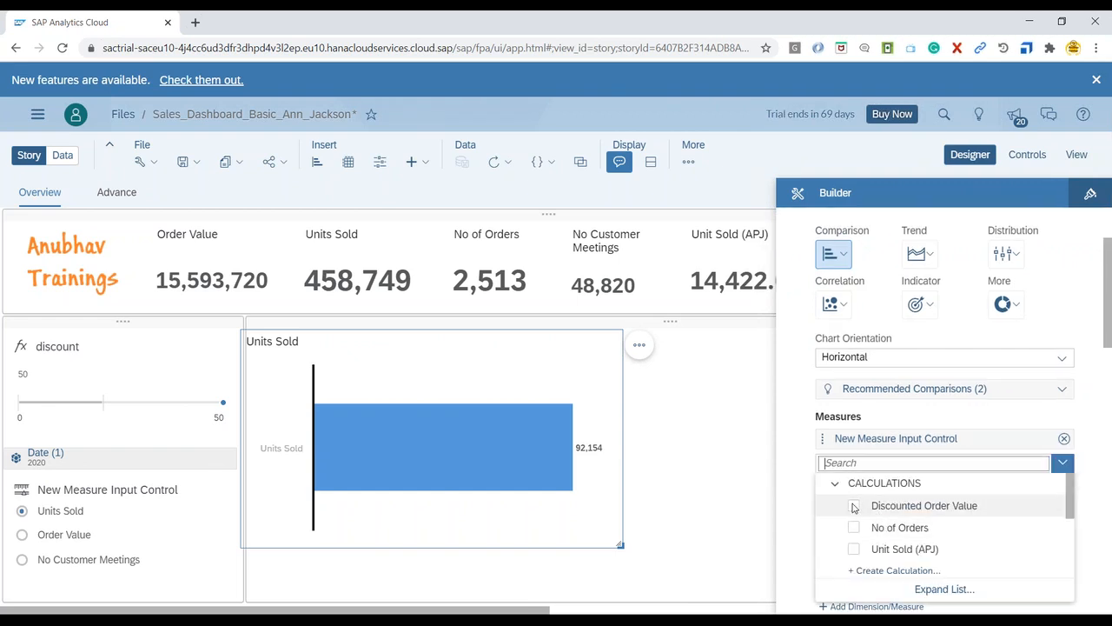
left_click(797, 492)
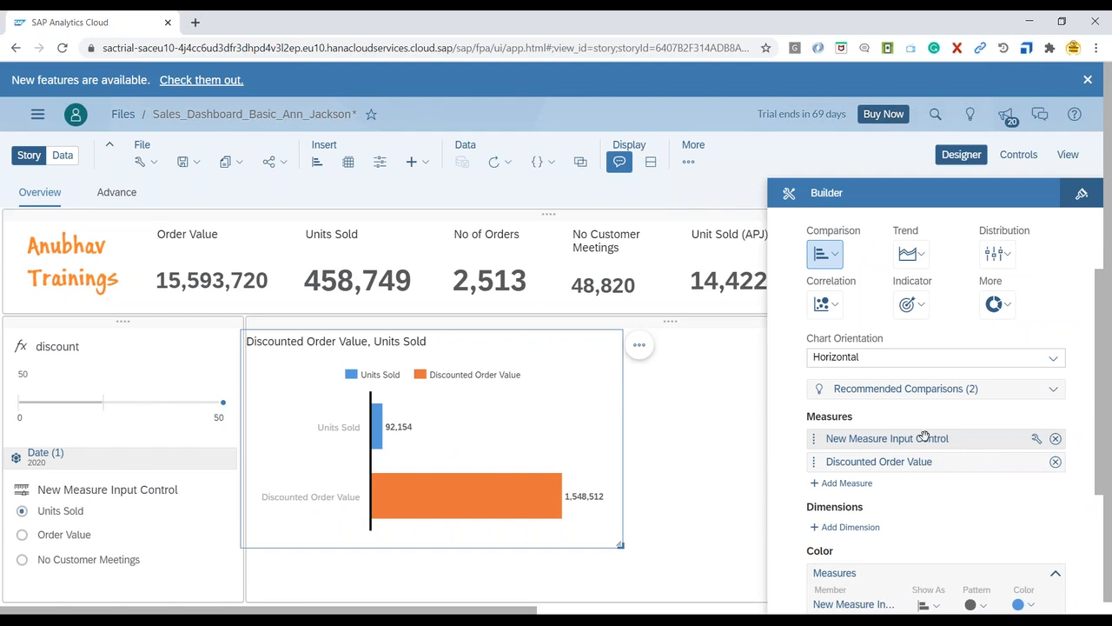
Step: Rename the measure input control as "Dynamic Filter By Measure"
left_click(1036, 441)
left_click(1003, 426)
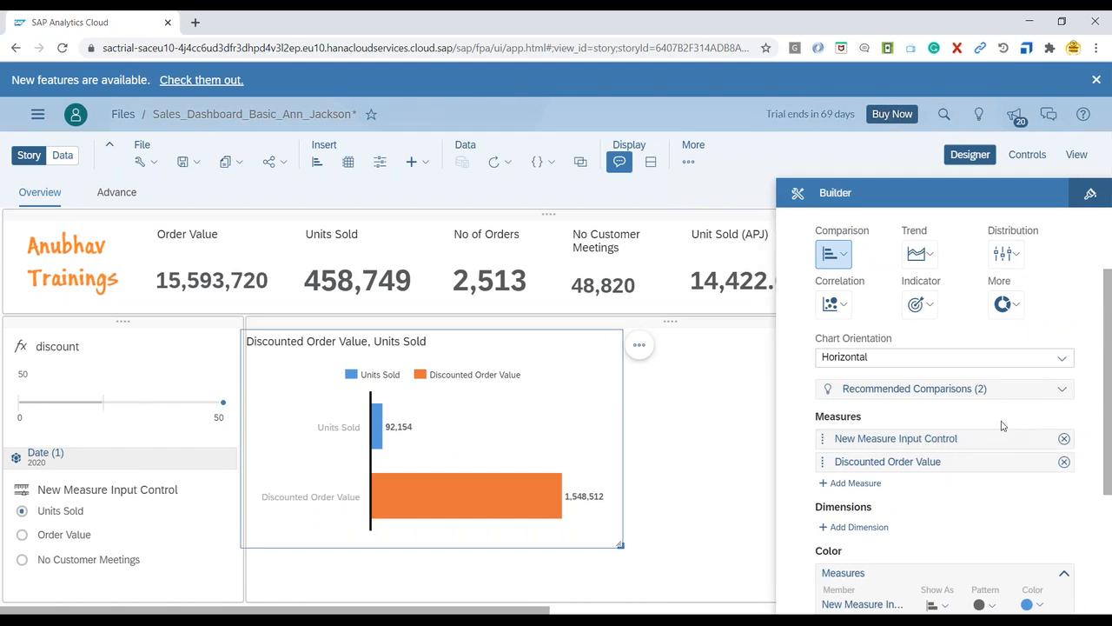
double_click(124, 489)
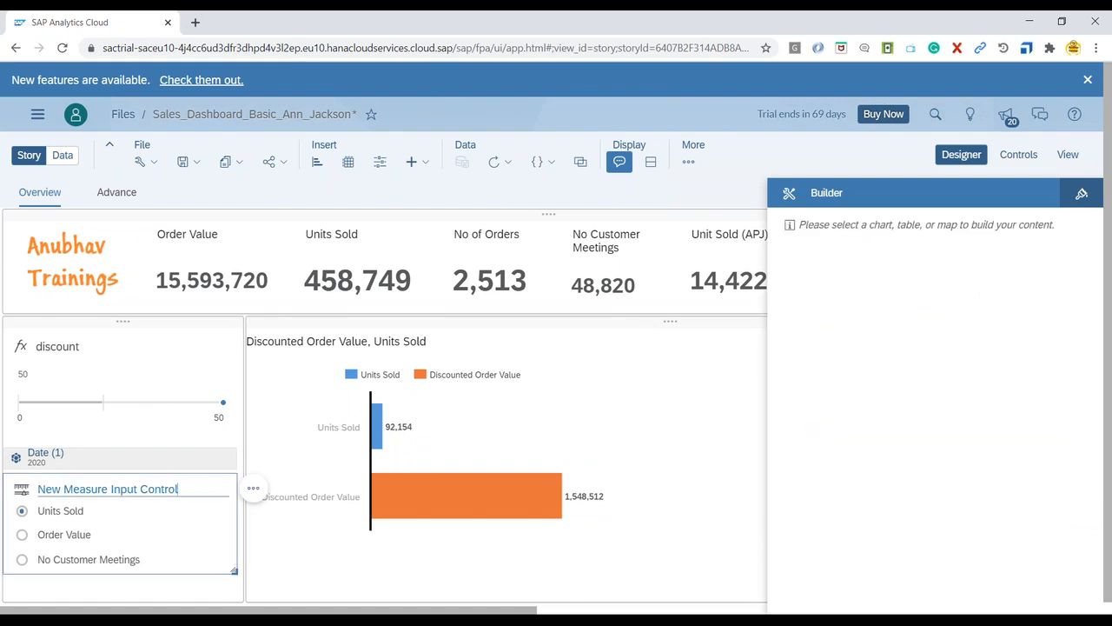
triple_click(101, 489)
type("Filter By Measure")
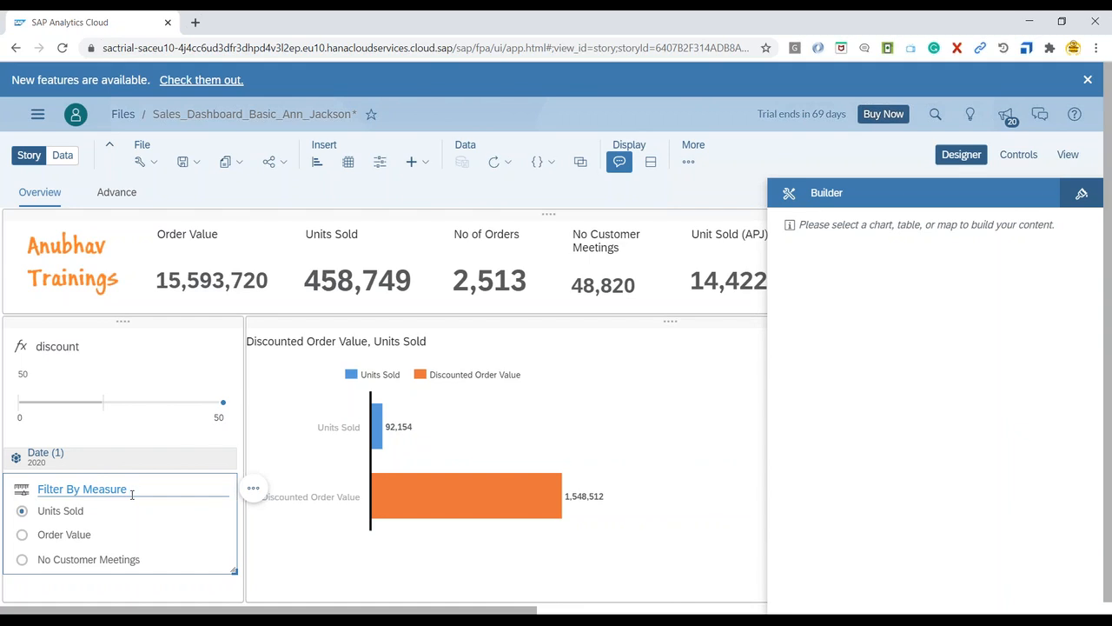
type("Dynamic")
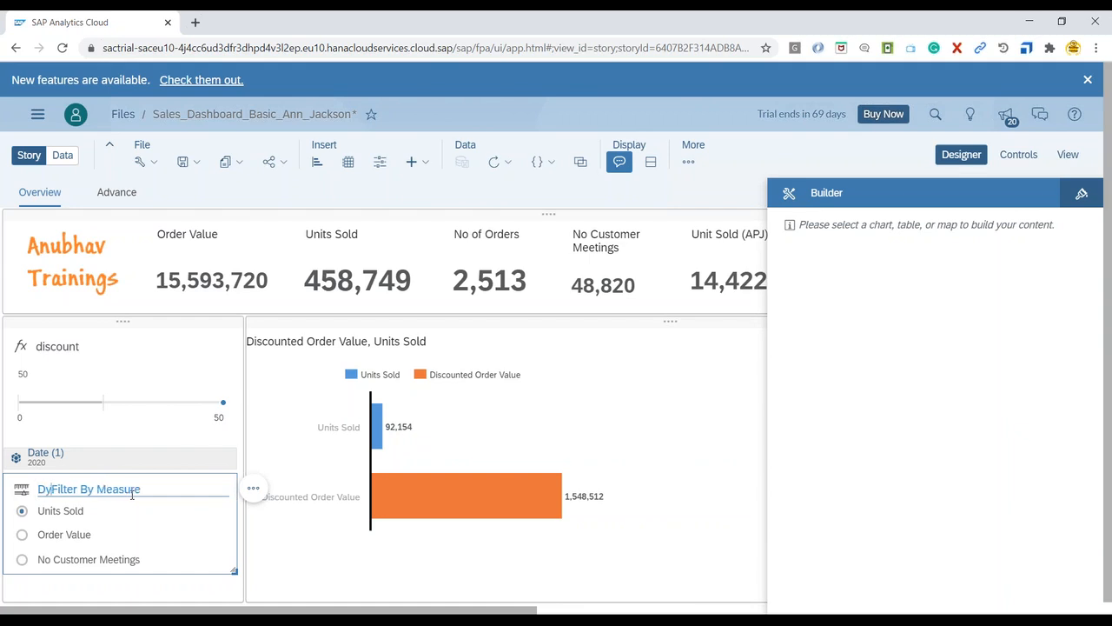
key("Return")
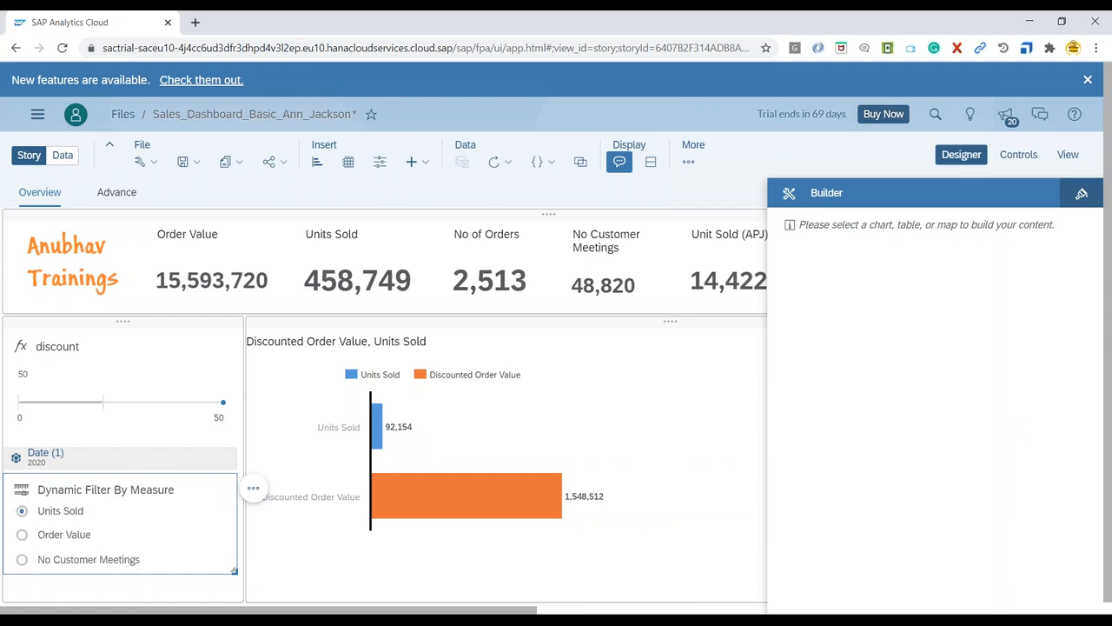
Step: Compare Order Value and No Customer Meetings with the discounted value through the measure filter, leaving Order Value selected
left_click(22, 536)
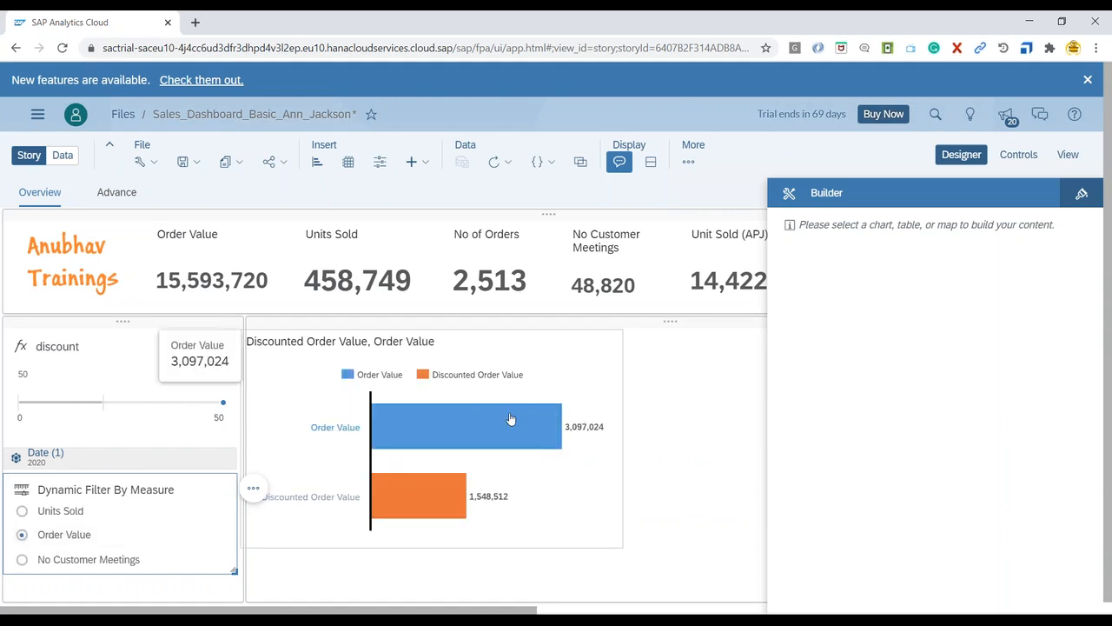
mouse_move(446, 500)
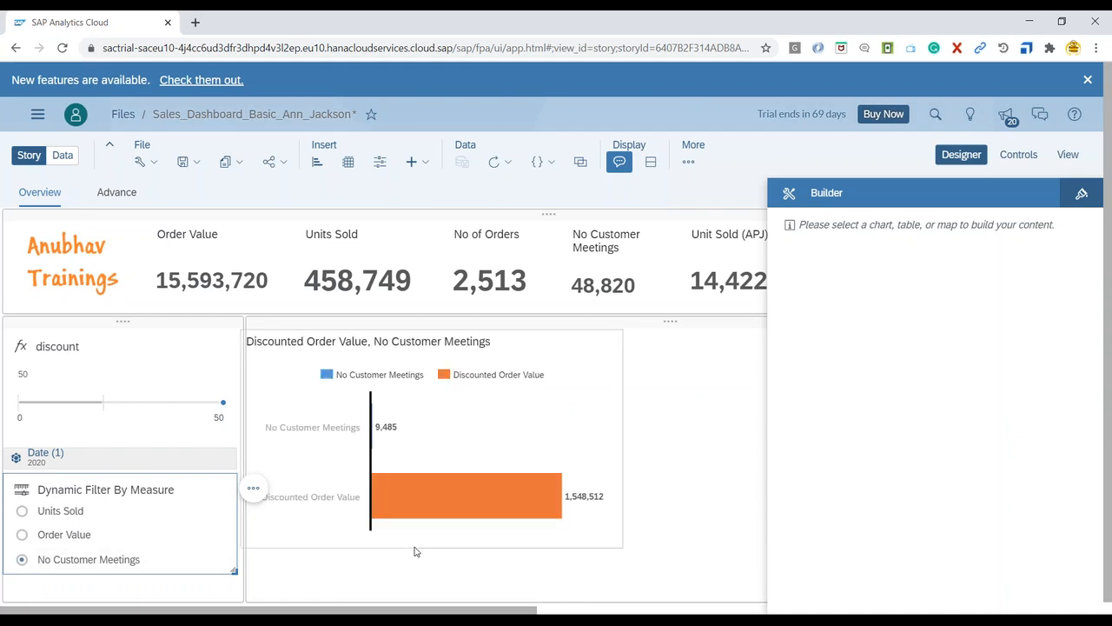
left_click(21, 535)
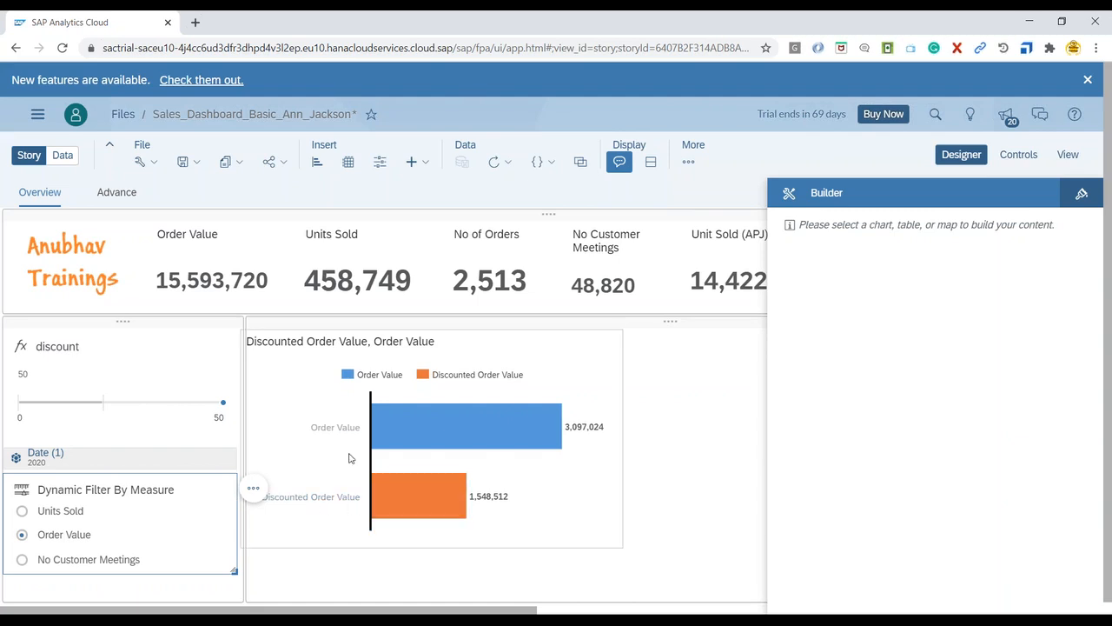
mouse_move(422, 430)
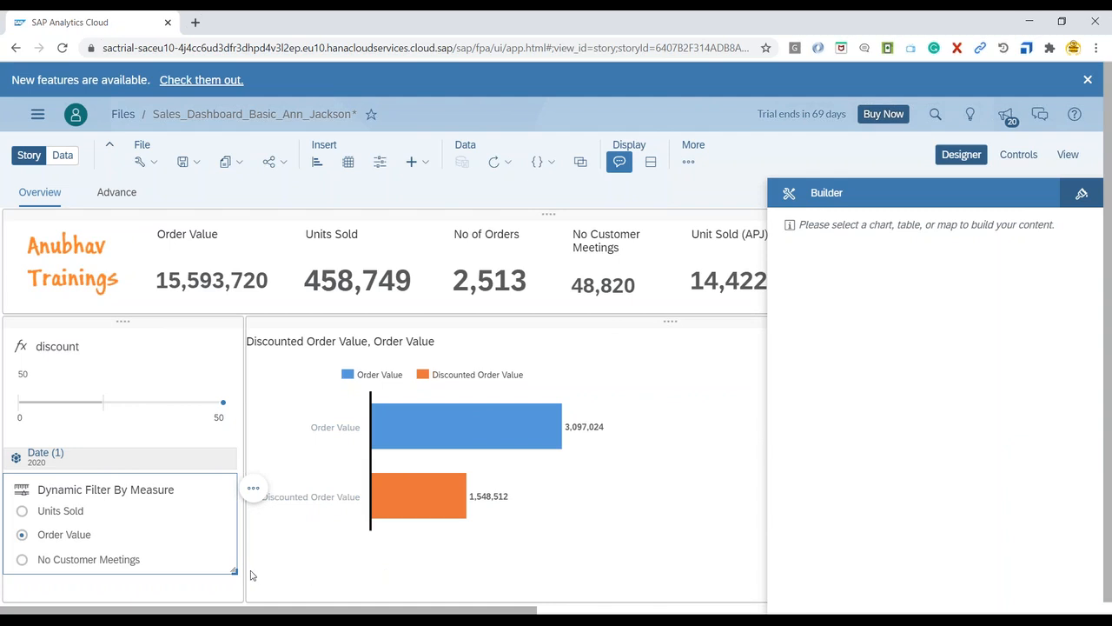
Step: Add the Product dimension to the bar chart
left_click(293, 414)
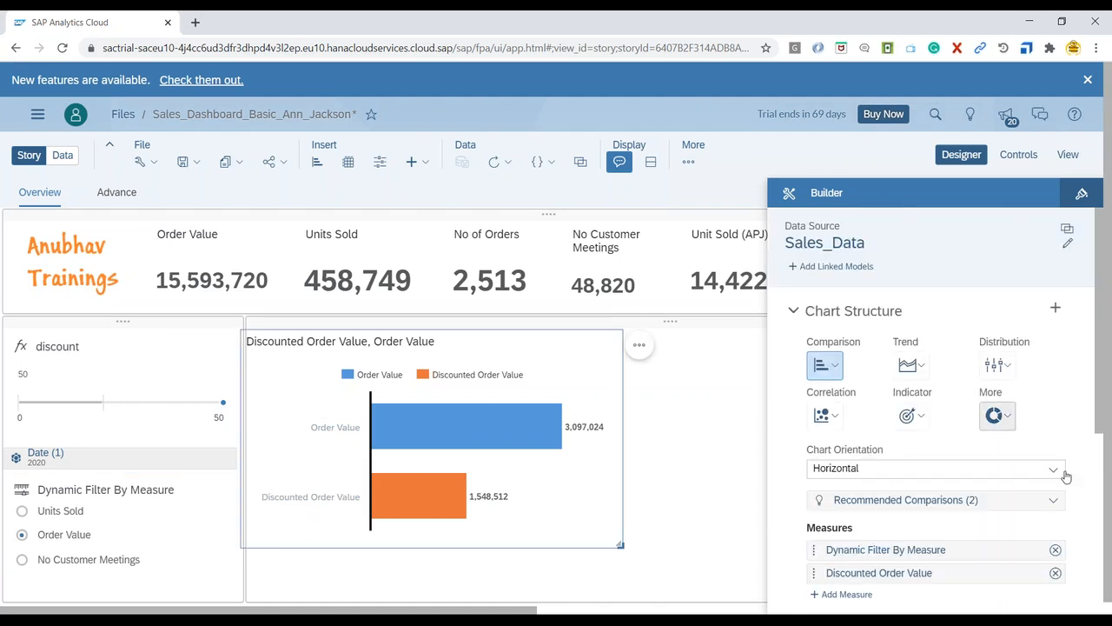
scroll(869, 360, "down", 5)
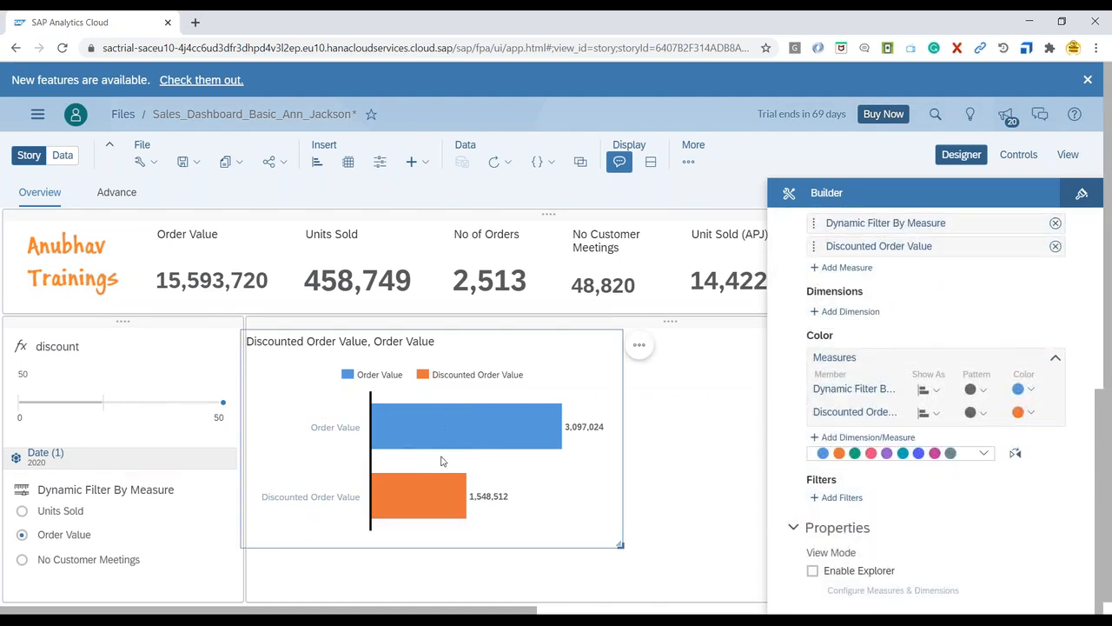
scroll(972, 451, "up", 2)
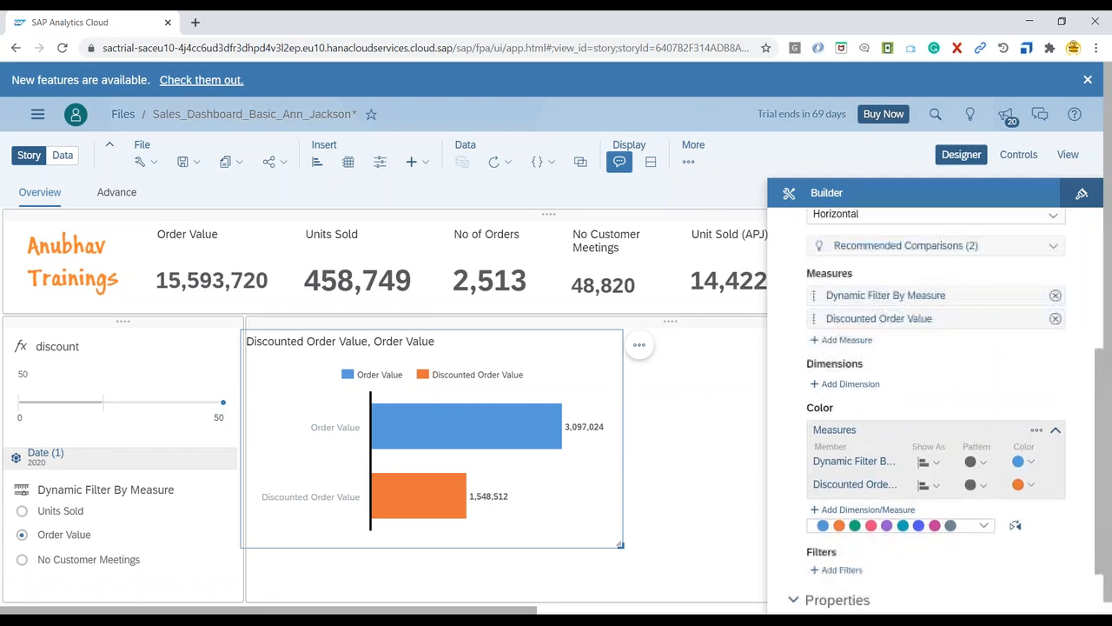
left_click(854, 393)
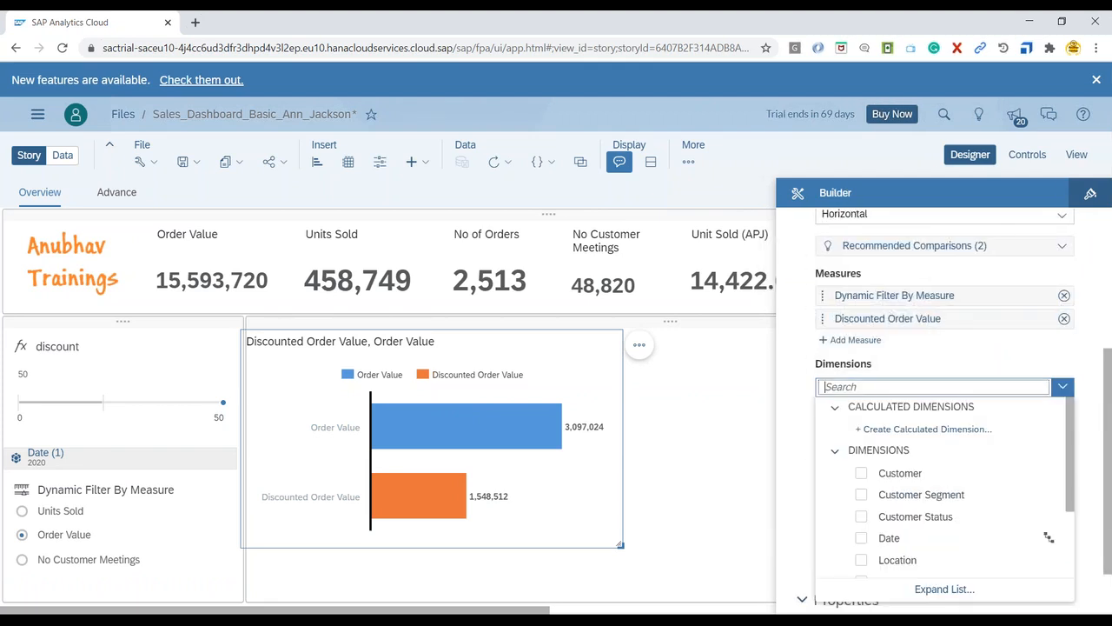
scroll(891, 548, "down", 3)
left_click(863, 498)
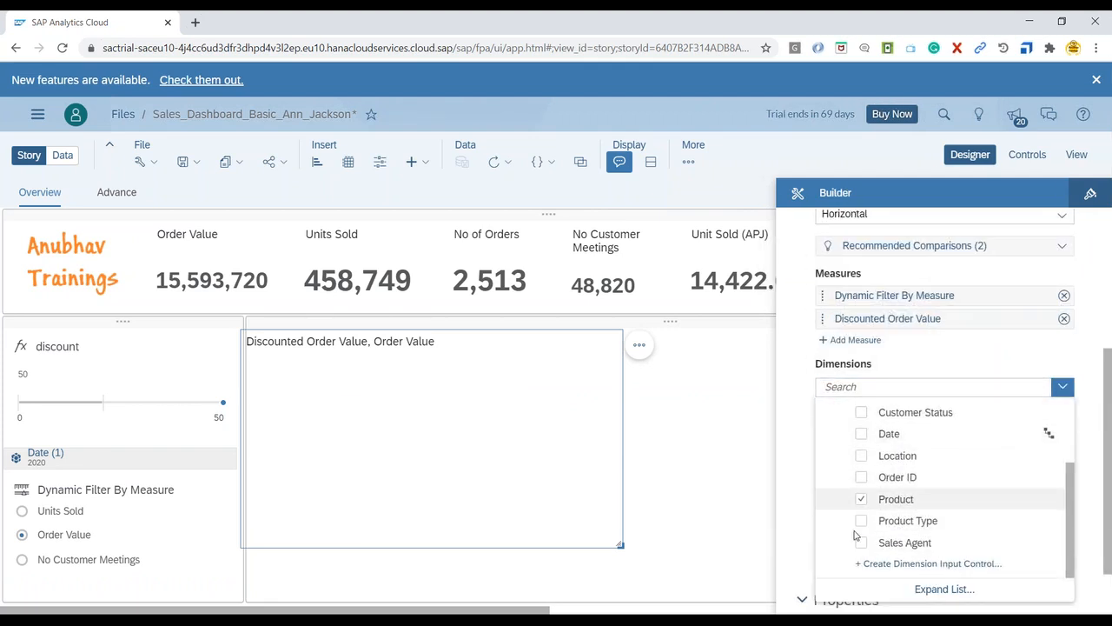
left_click(810, 498)
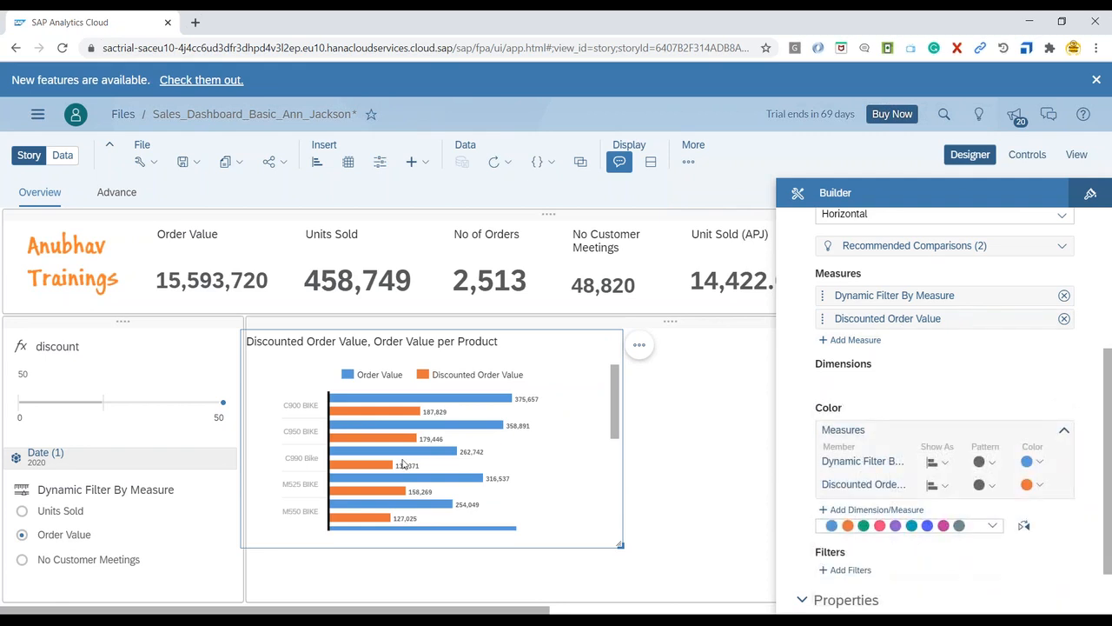
Step: Widen the bar chart slightly in its lane while keeping its original height
mouse_move(369, 403)
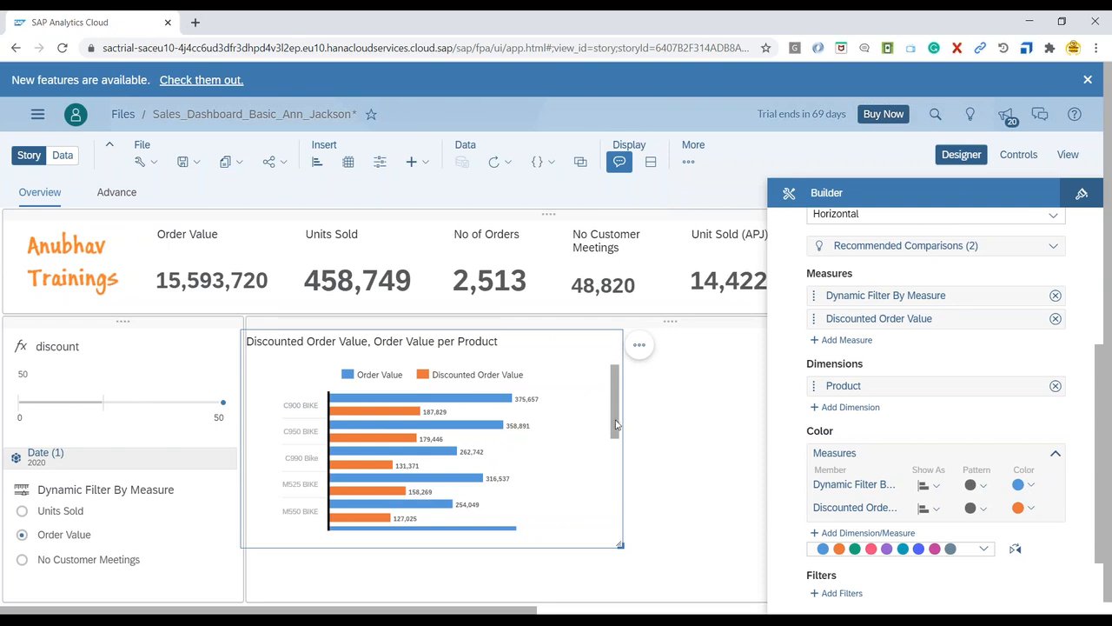
left_click_drag(617, 441, 622, 416)
left_click_drag(621, 546, 650, 584)
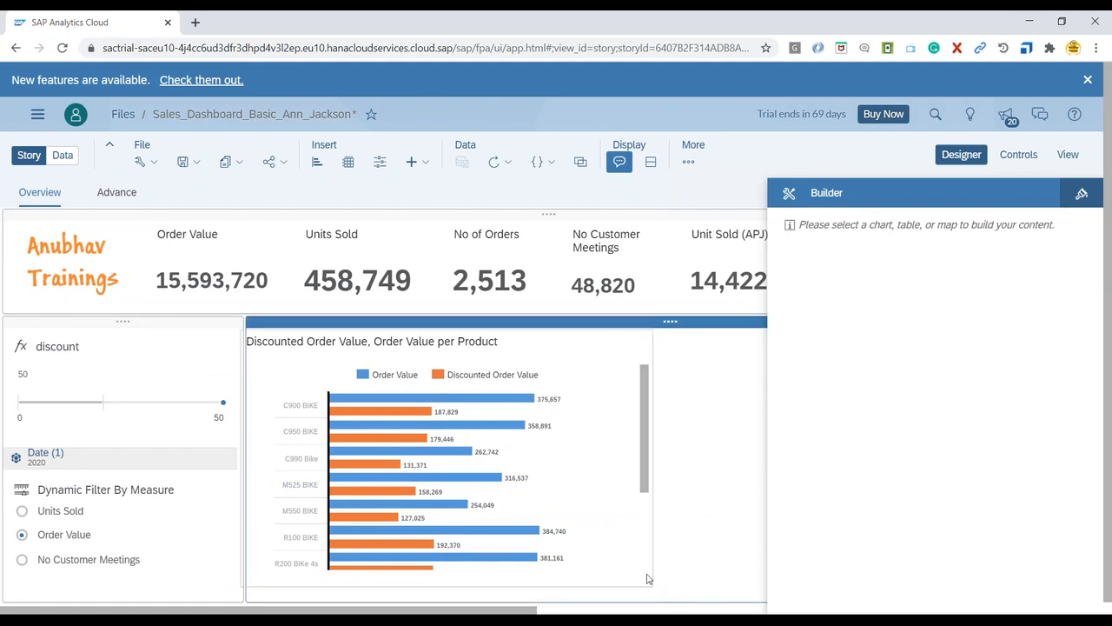
left_click_drag(650, 582, 648, 544)
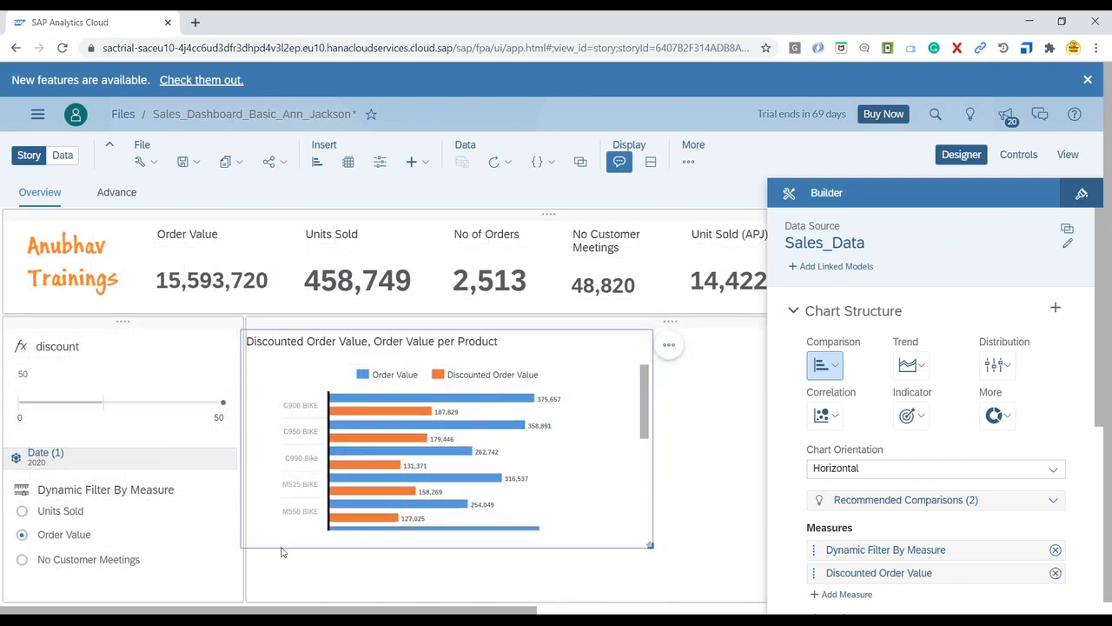
Step: Inspect the bar chart's available actions and its measure and dimension settings
left_click(668, 347)
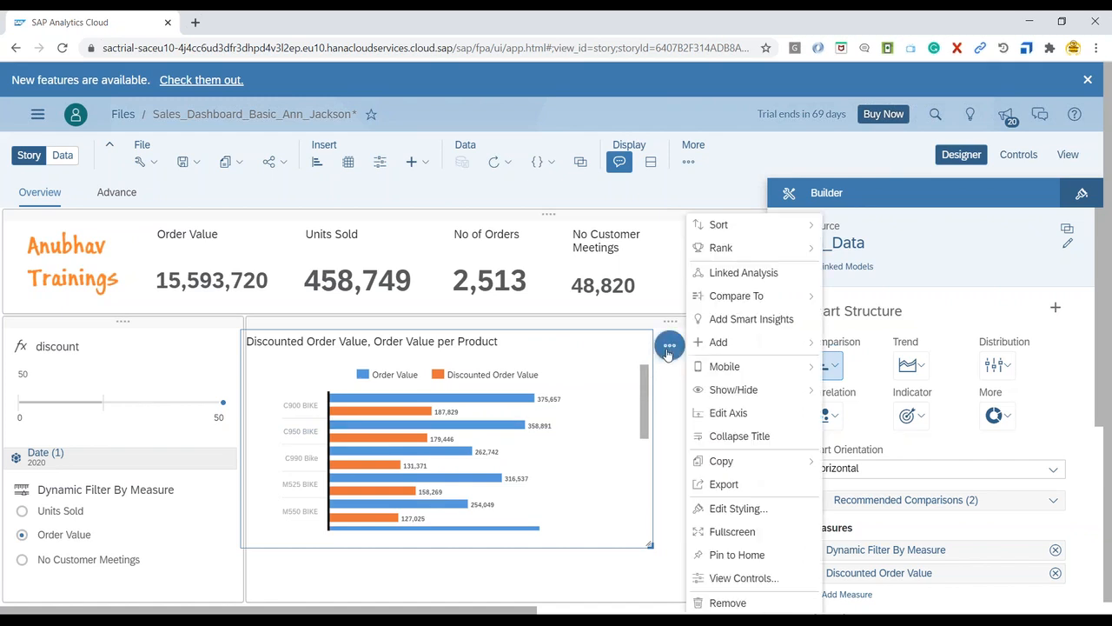
left_click(611, 361)
scroll(957, 470, "down", 3)
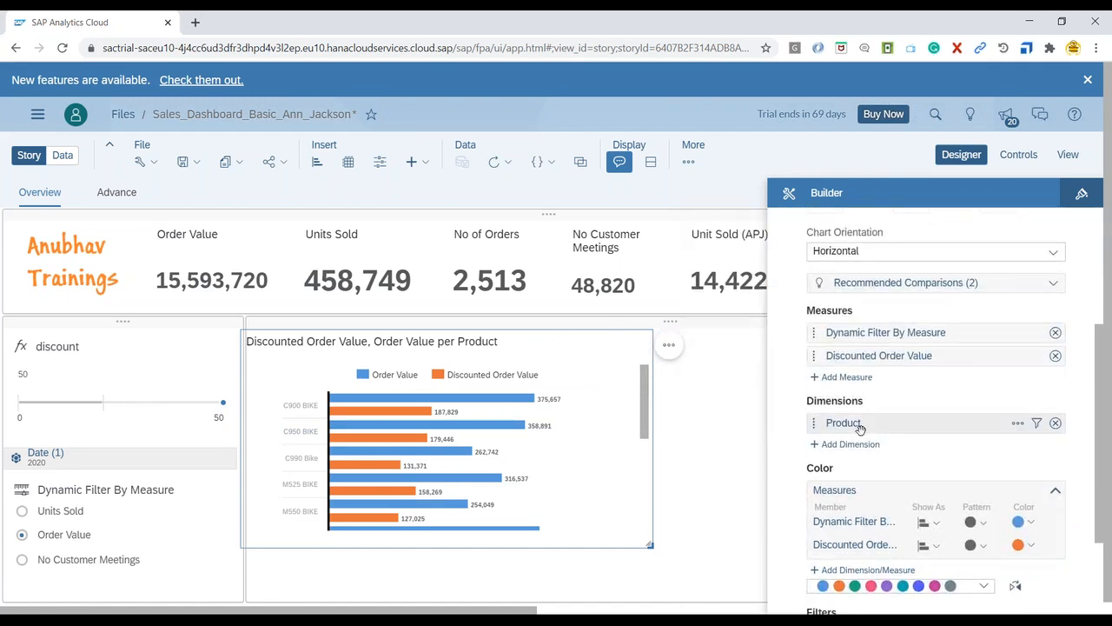
Step: Remove Product from the bar chart's dimensions and start creating a dimension input control for it
left_click(1055, 422)
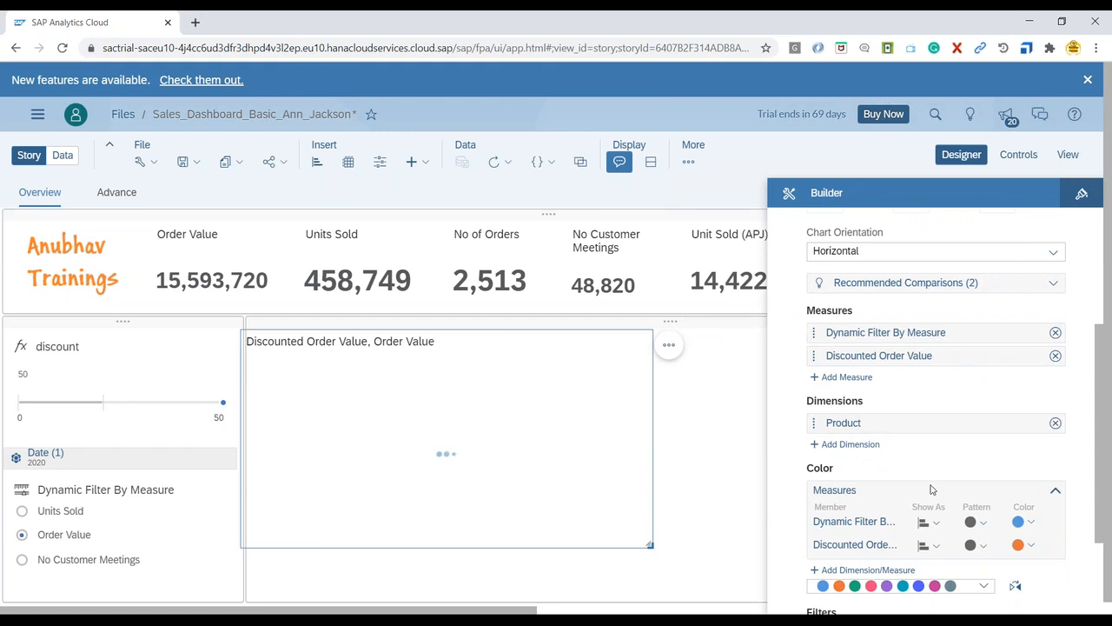
left_click(859, 422)
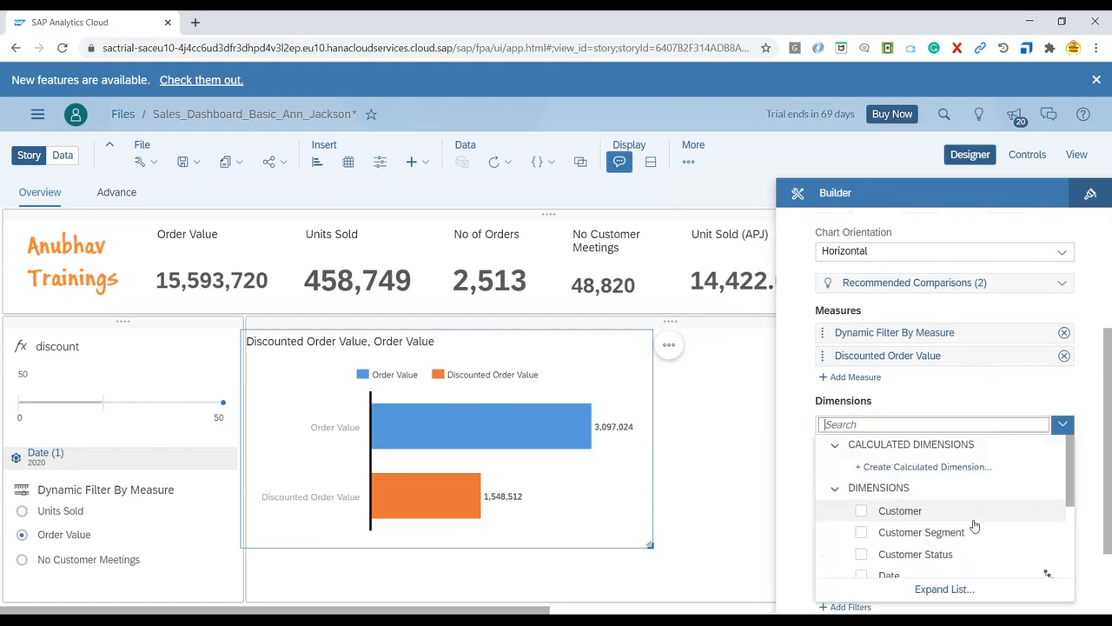
scroll(916, 556, "down", 3)
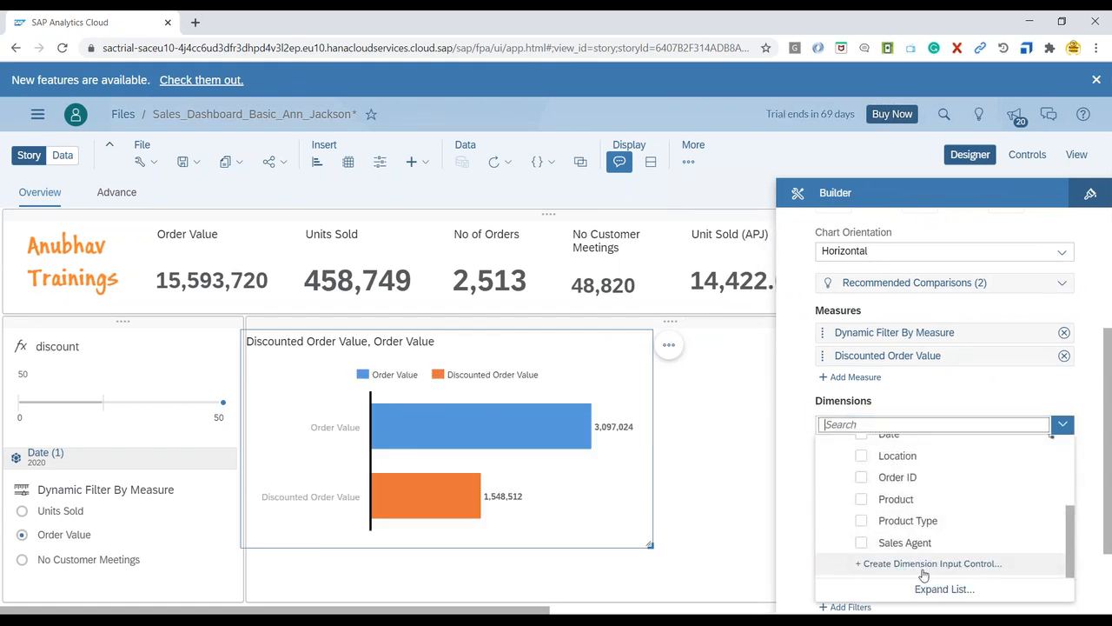
left_click(929, 565)
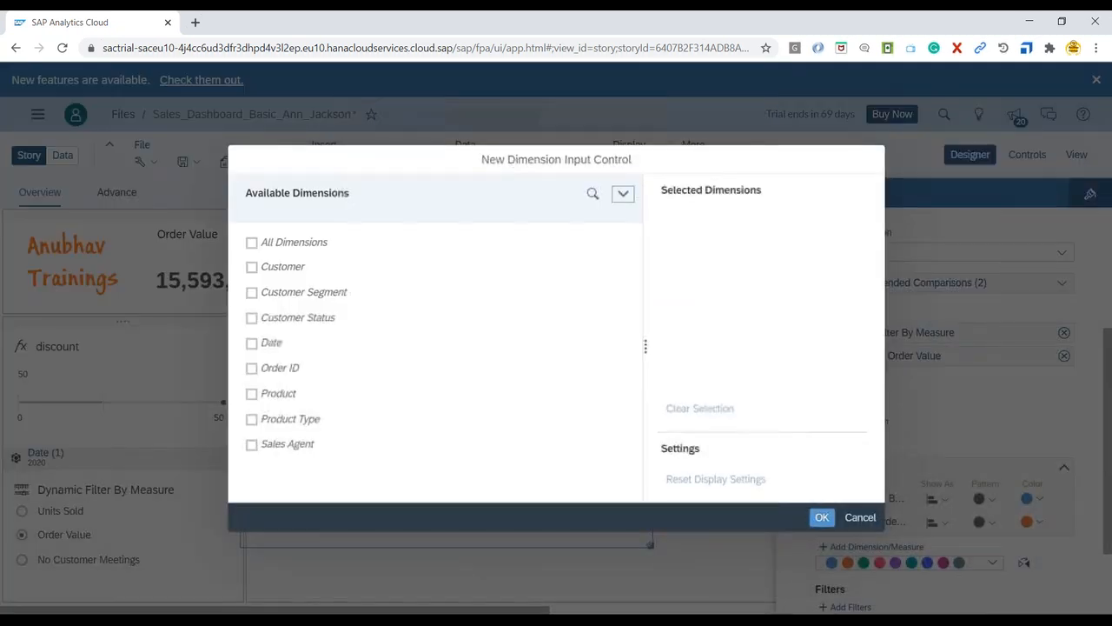
Step: Create the dimension input control with Customer, Customer Segment, Customer Status, Product, Product Type and Sales Agent
left_click(251, 267)
left_click(251, 292)
left_click(251, 317)
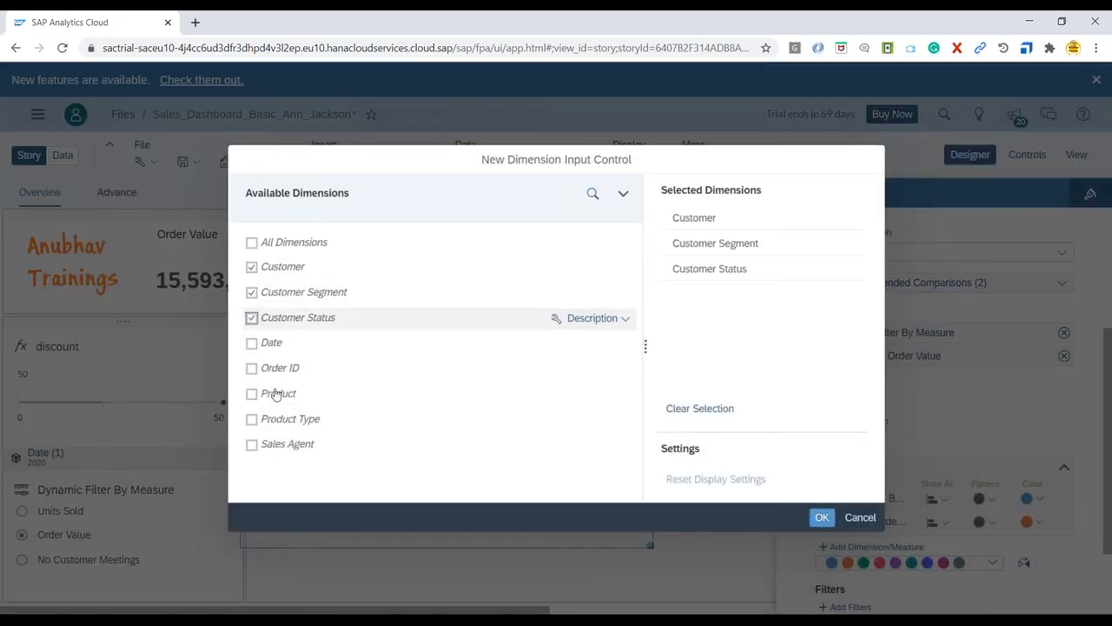
left_click(251, 394)
left_click(252, 419)
left_click(251, 444)
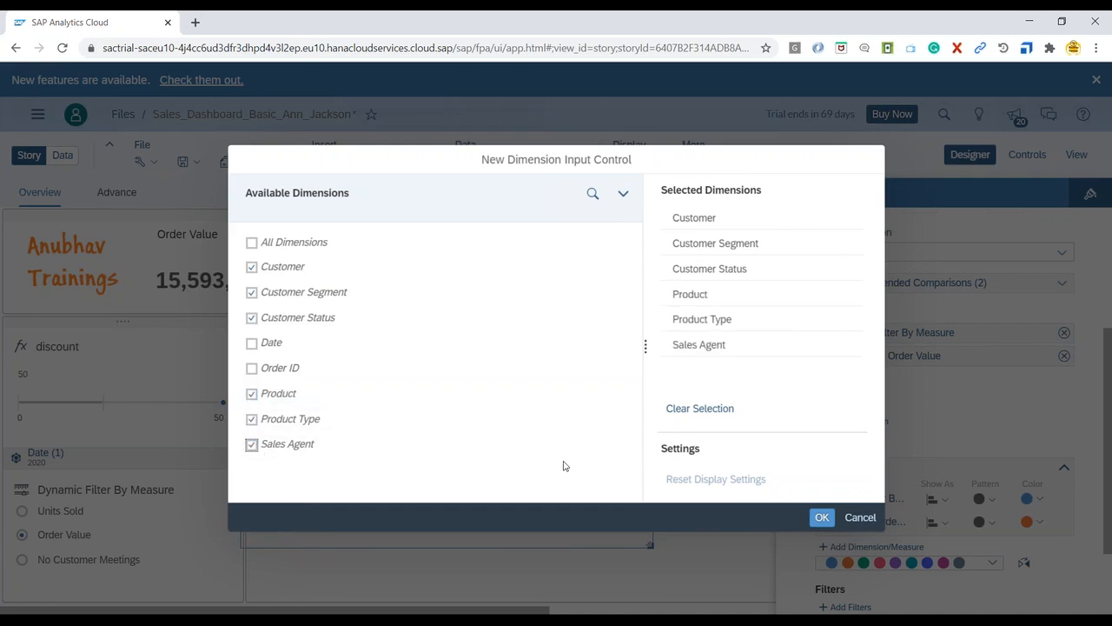
left_click(822, 517)
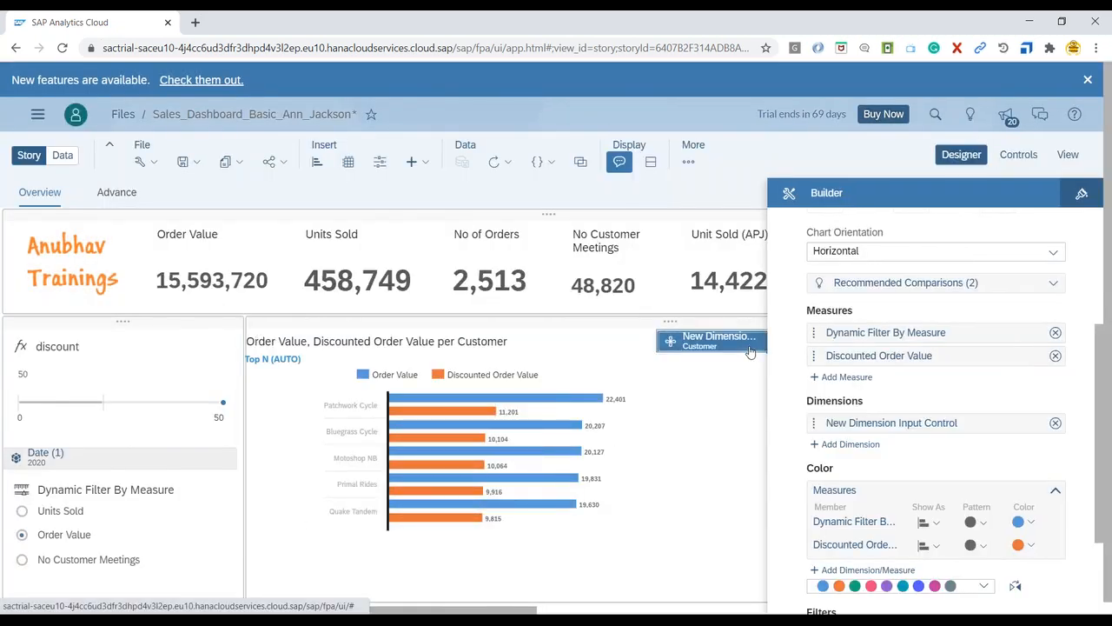
Step: Try to move the collapsed dimension input control into the filter lane below Dynamic Filter By Measure
left_click(750, 351)
left_click_drag(750, 348, 130, 563)
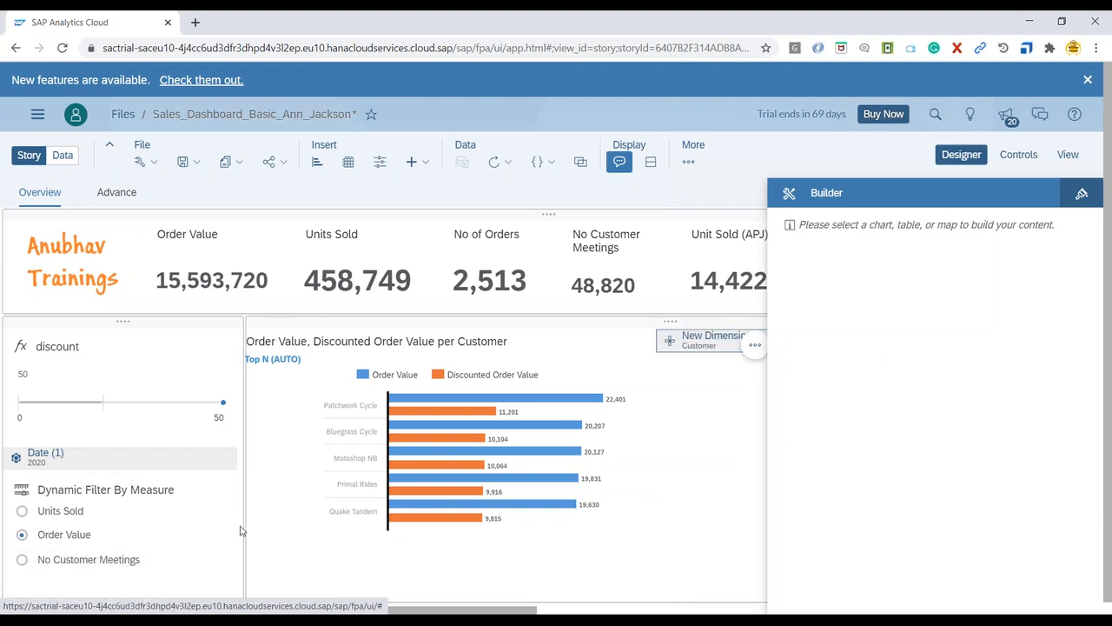
left_click(304, 551)
key("ctrl+minus")
key("ctrl+minus")
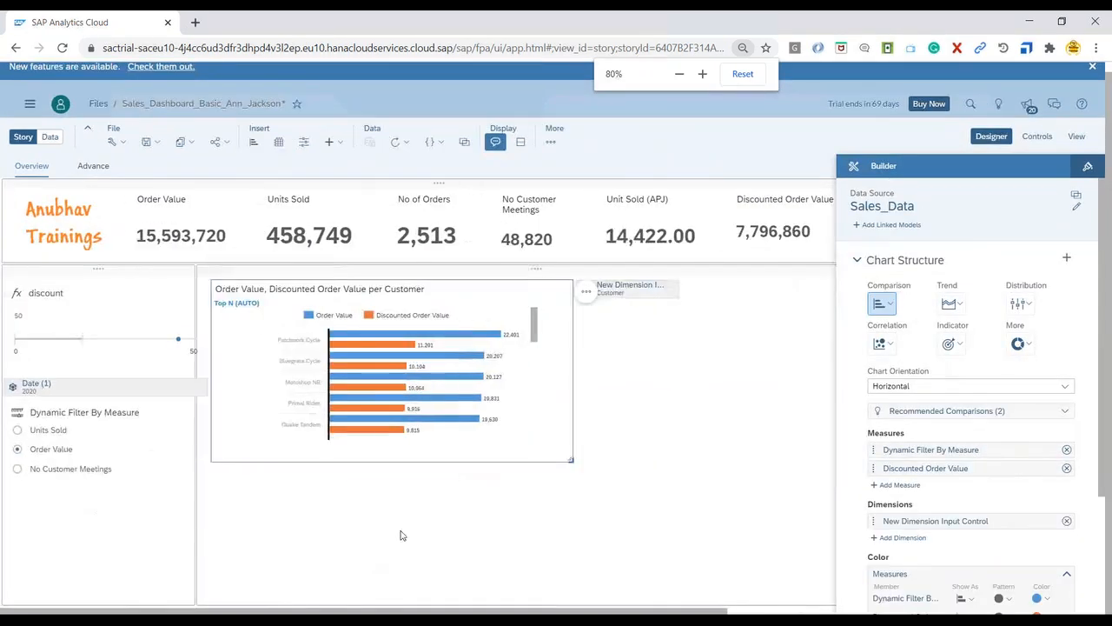
left_click_drag(761, 309, 53, 521)
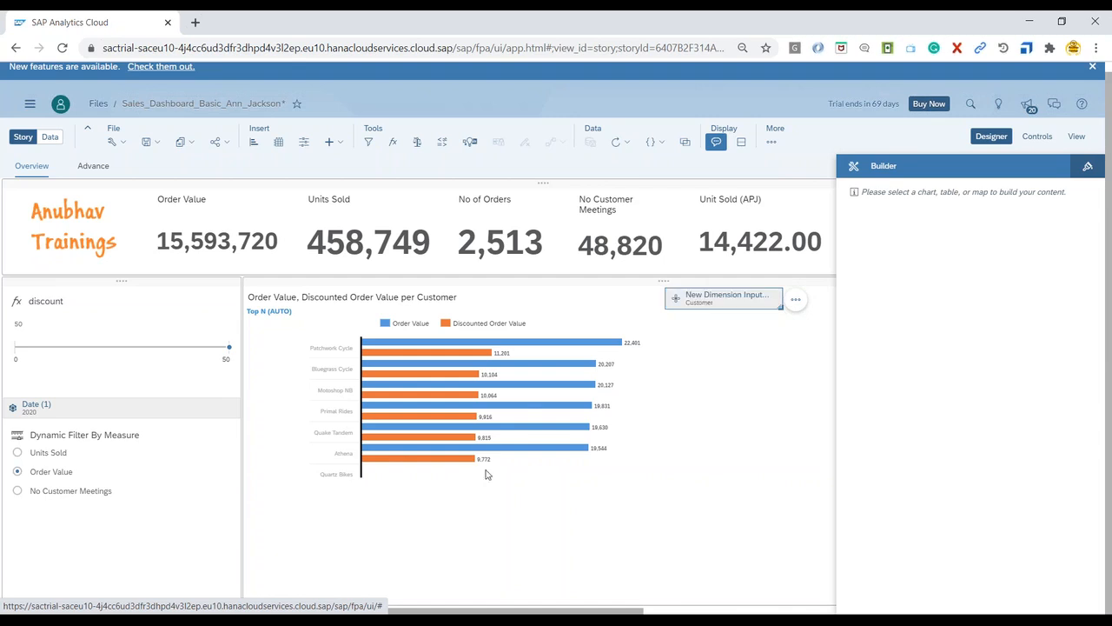
Step: Enlarge the dimension input control into an expanded option list just large enough for all six dimensions
left_click_drag(781, 311, 798, 490)
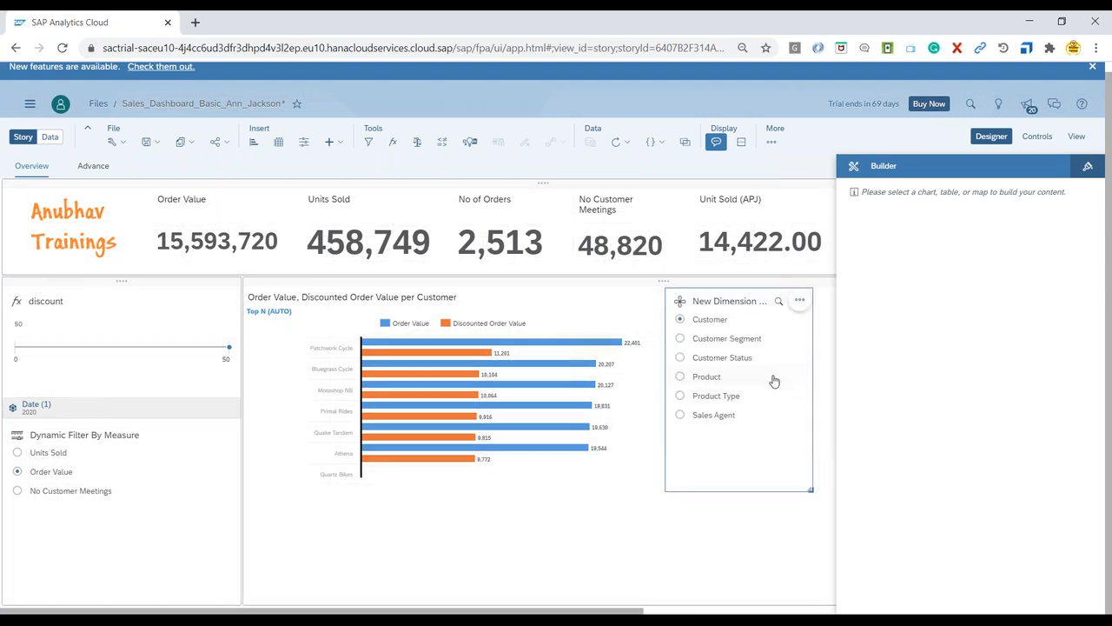
left_click_drag(810, 492, 721, 435)
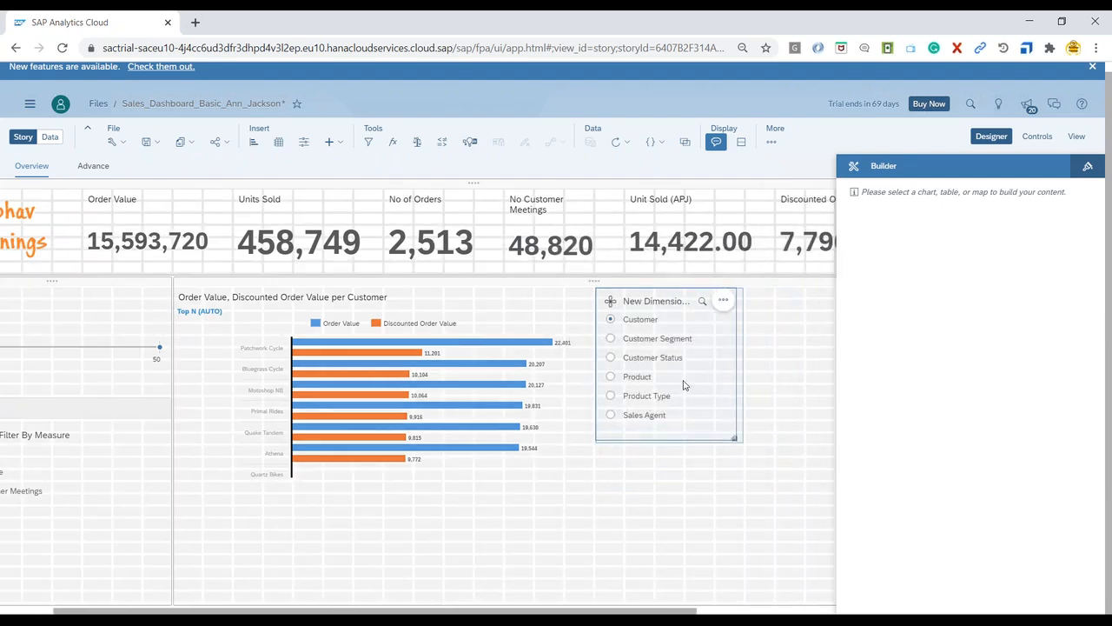
Step: Place the dimension input control below Dynamic Filter By Measure in the filter lane and narrow the lane to the control's width
left_click_drag(610, 301, 72, 524)
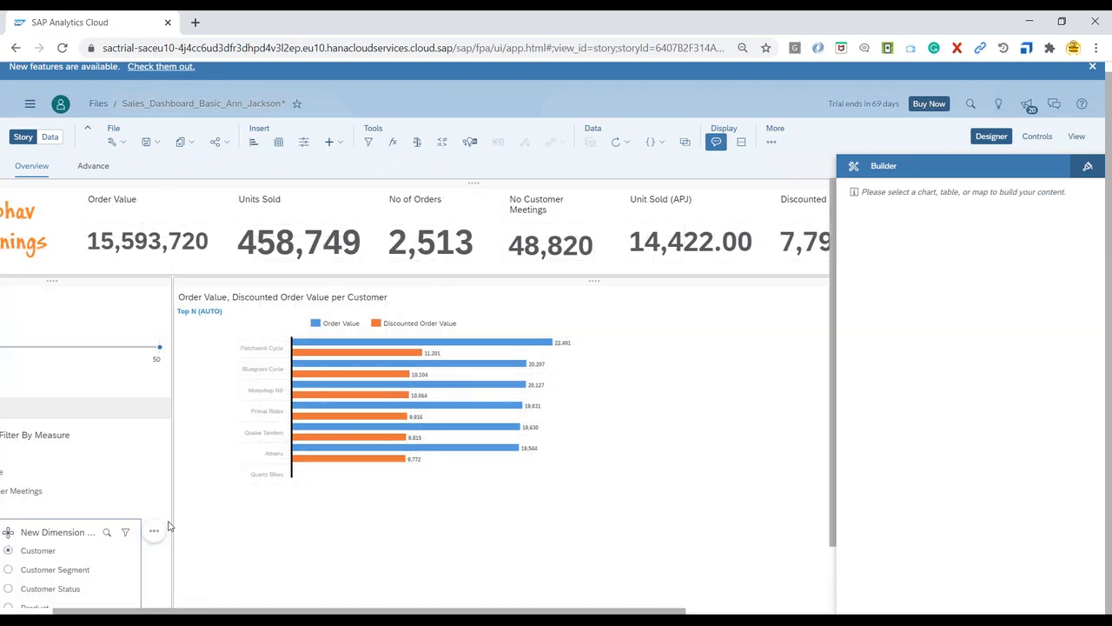
scroll(206, 539, "down", 2)
left_click_drag(141, 599, 181, 612)
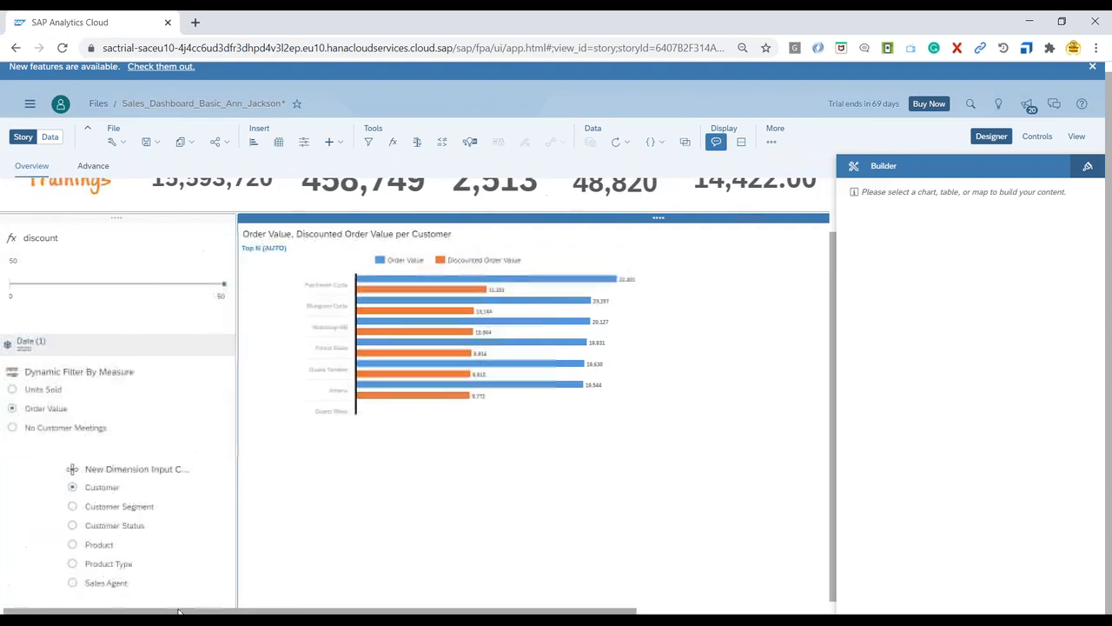
left_click_drag(128, 456, 66, 459)
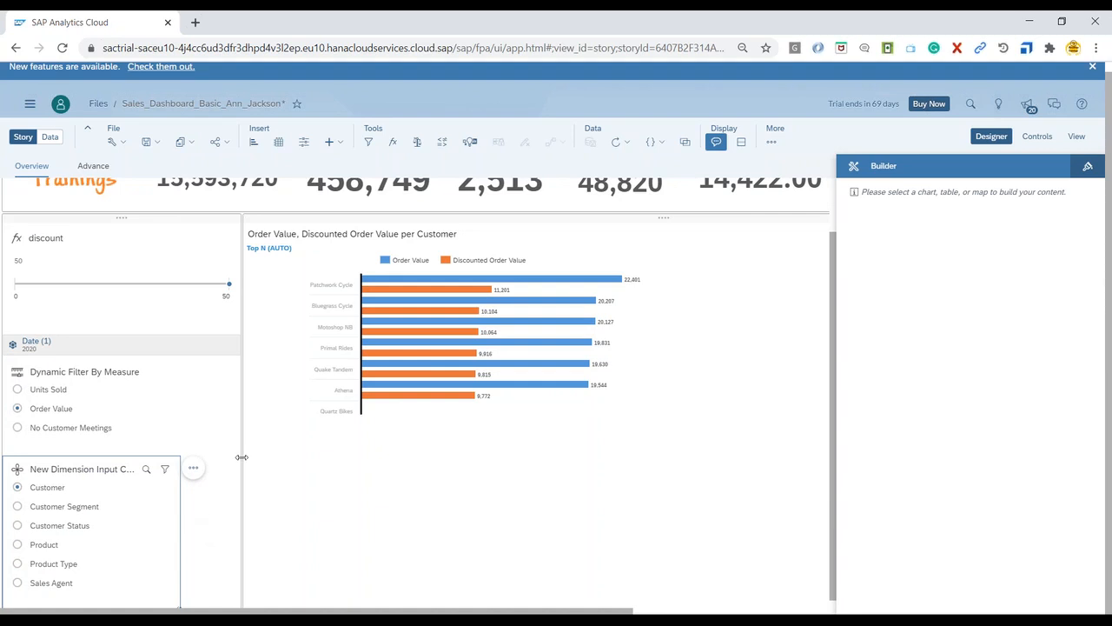
left_click_drag(241, 457, 182, 457)
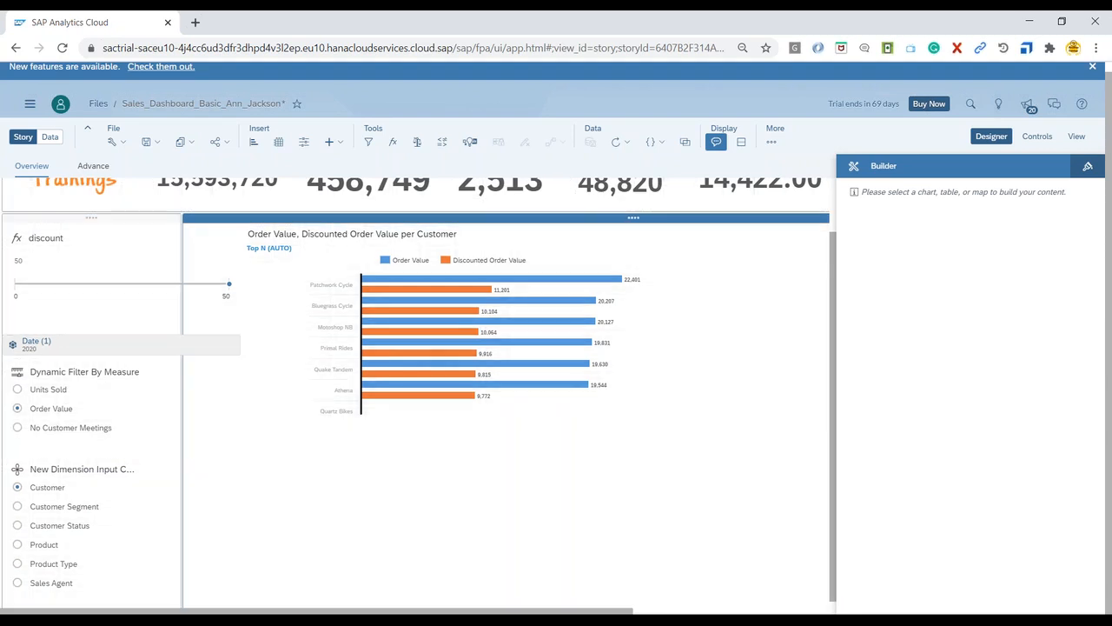
Step: Switch the chart's dimension to Sales Agent and look through the order values per agent
left_click(50, 576)
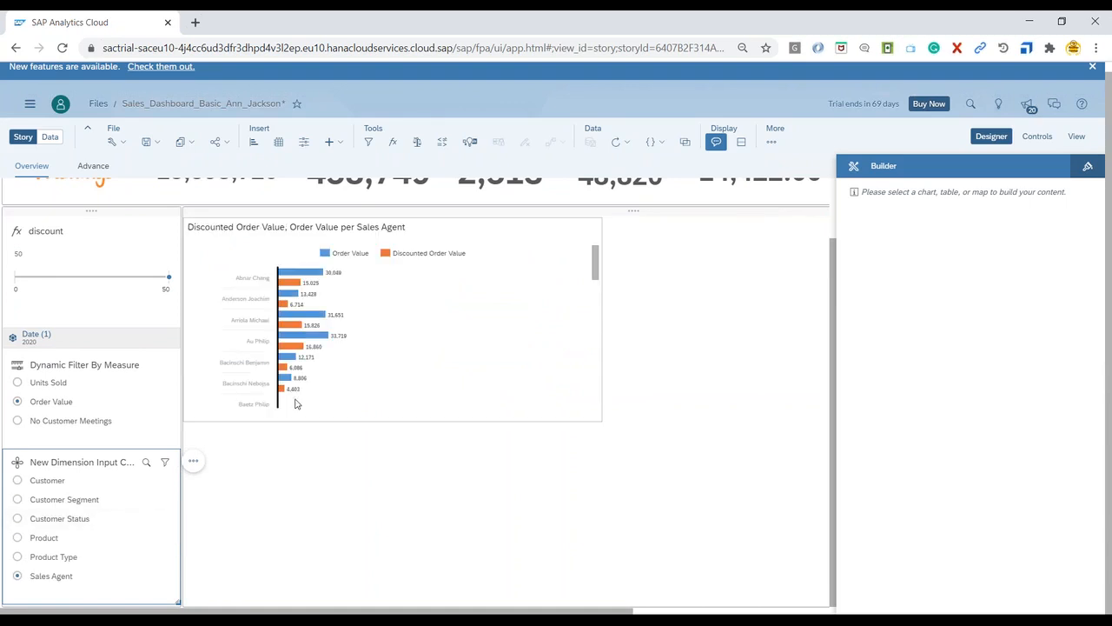
key("ctrl+plus")
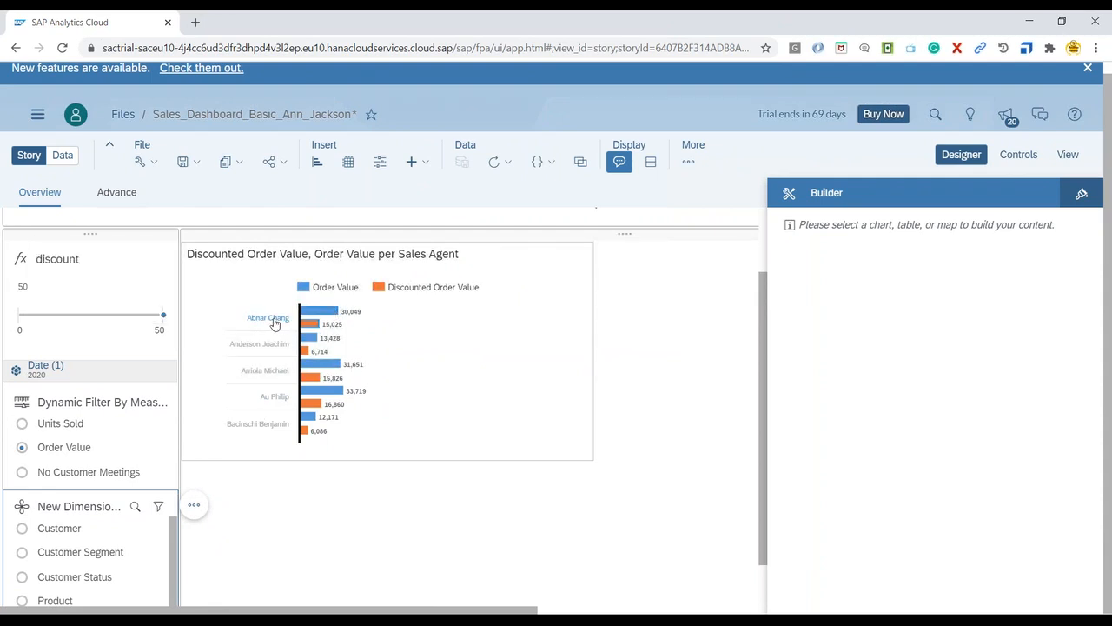
scroll(313, 400, "down", 8)
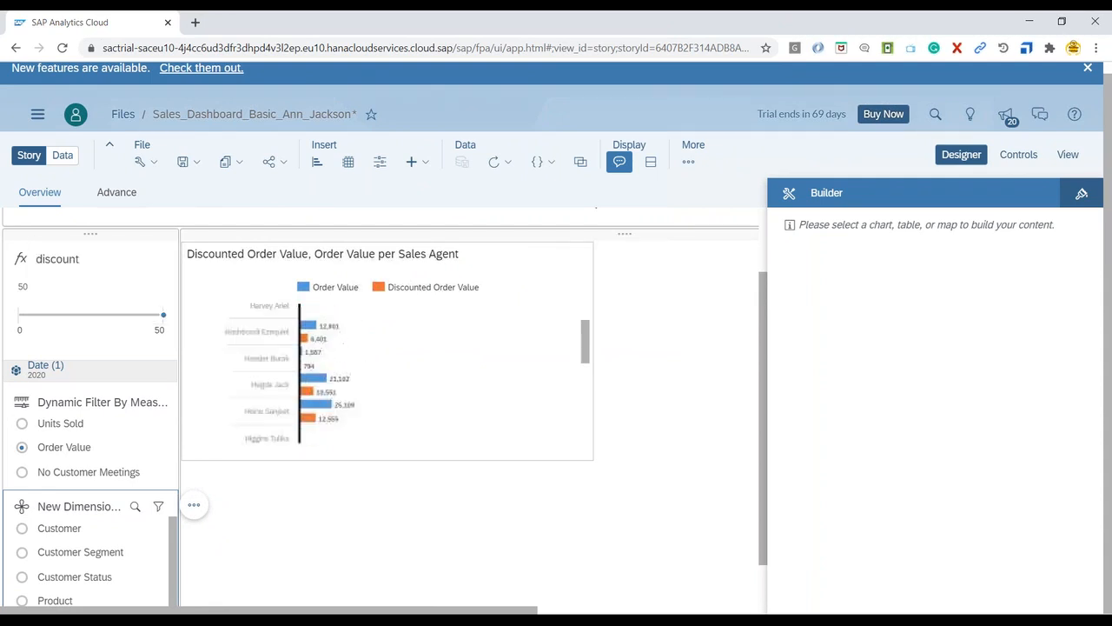
scroll(202, 554, "down", 2)
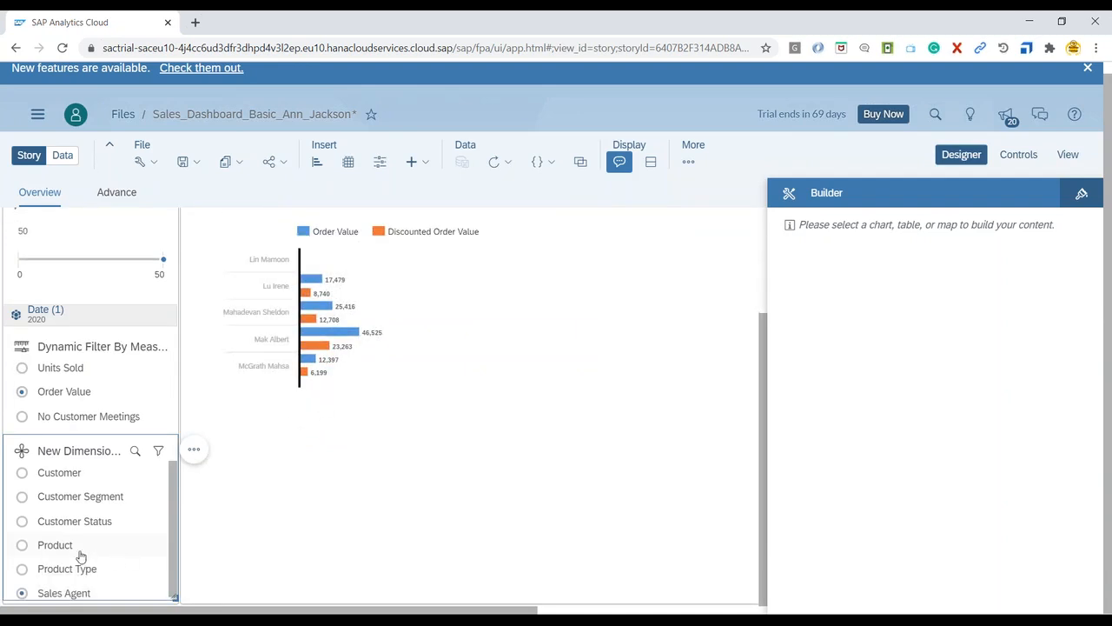
Step: Switch the chart through the Product, Customer Segment and Customer dimensions, ending on Product
left_click(25, 546)
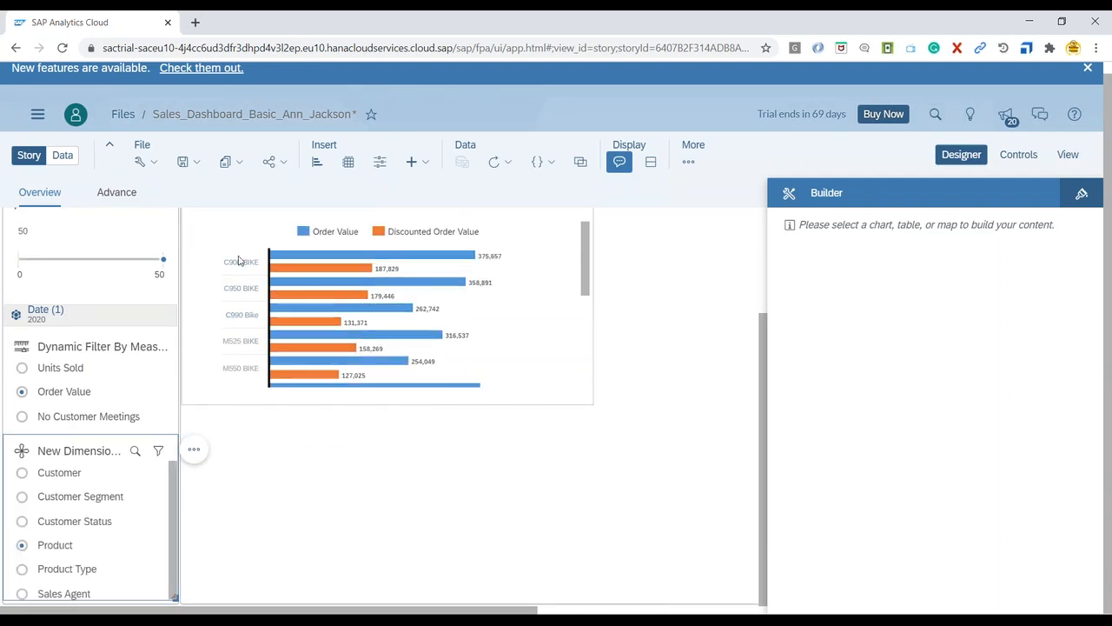
mouse_move(449, 260)
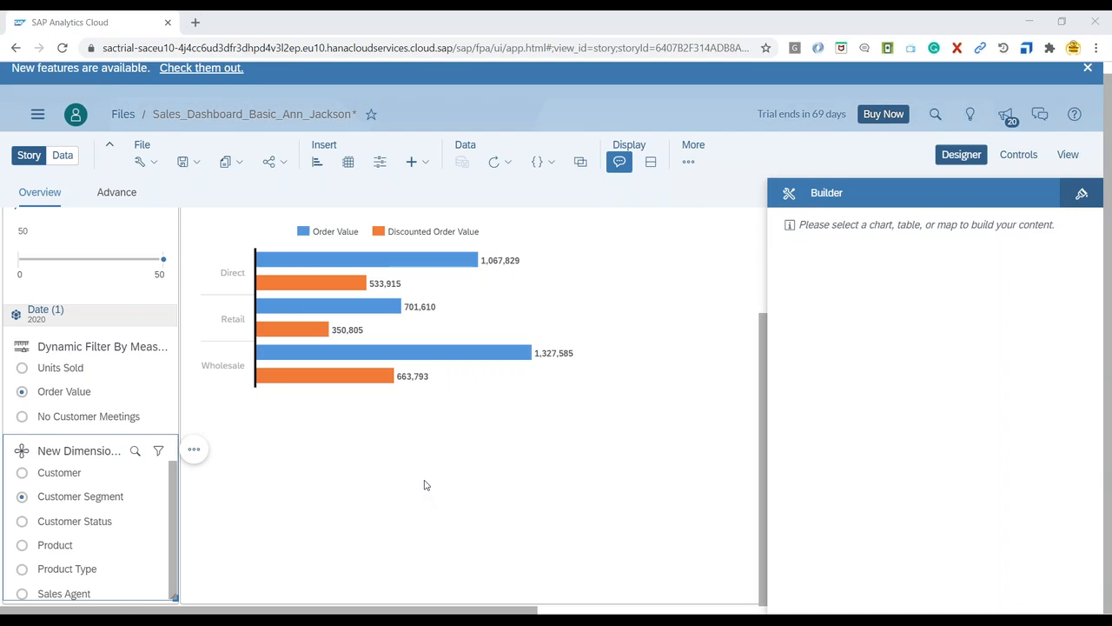
left_click(20, 477)
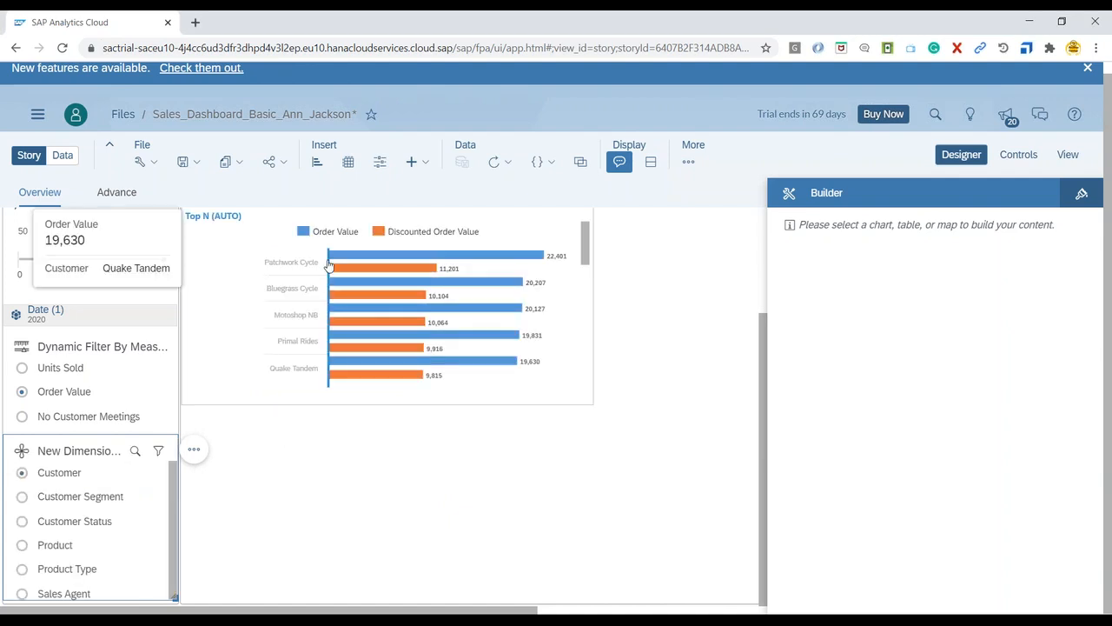
left_click(23, 545)
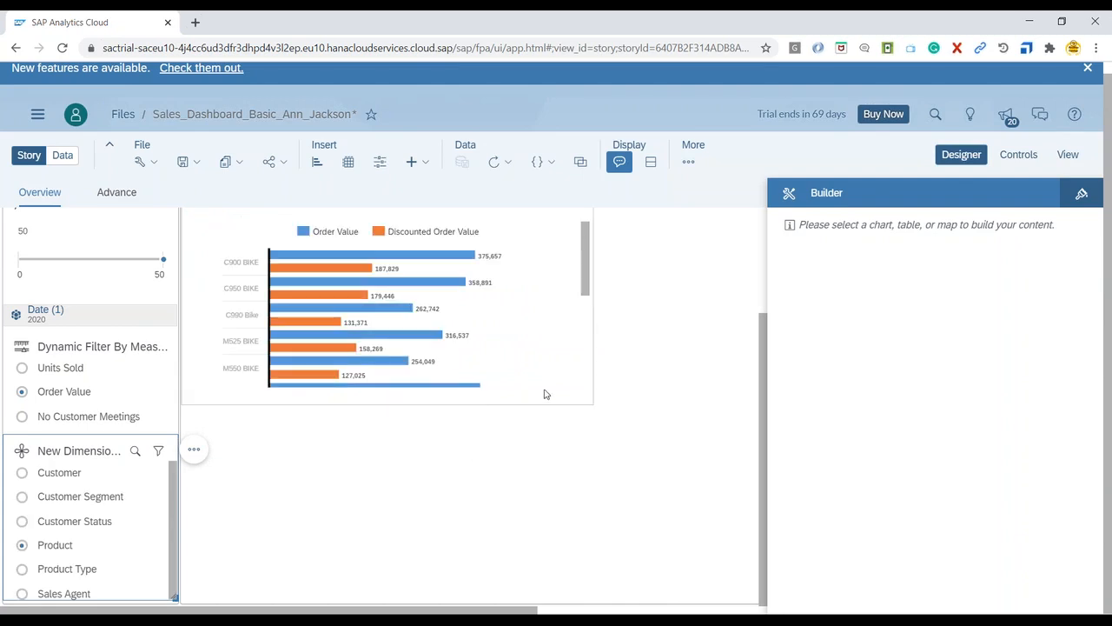
Step: Resize the bar chart to be taller and slightly narrower so that more products fit
left_click_drag(590, 403, 544, 452)
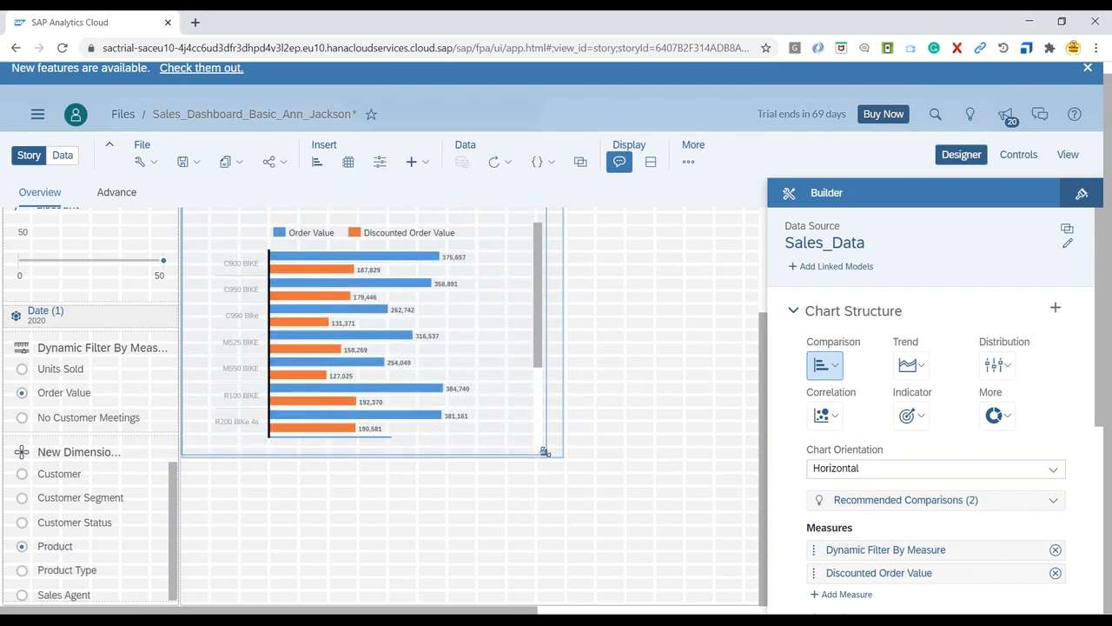
left_click(578, 494)
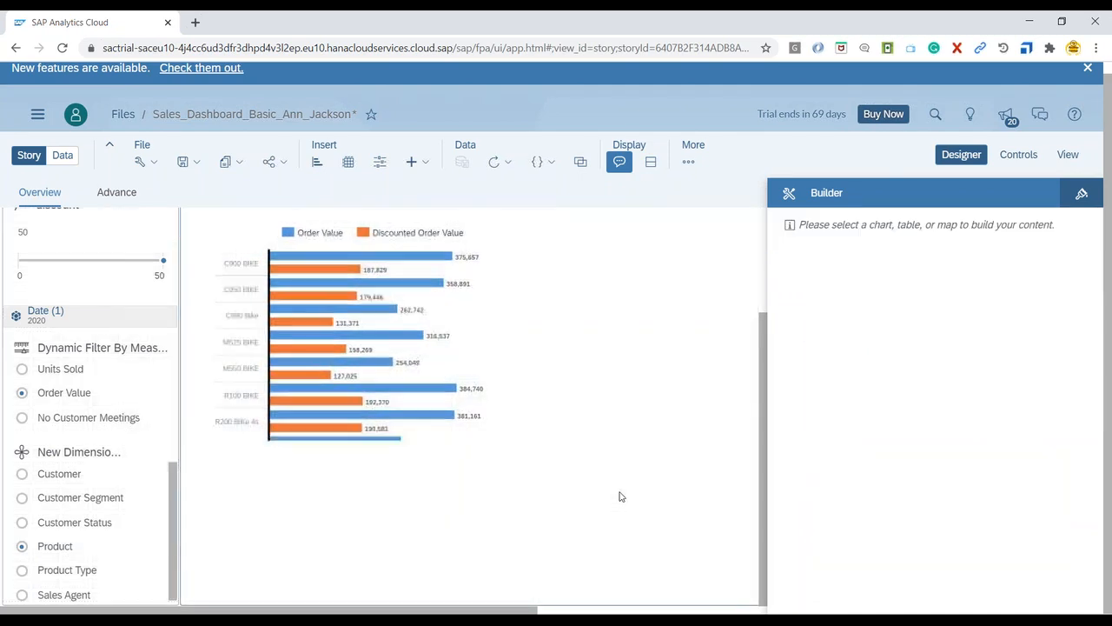
scroll(638, 493, "down", 3)
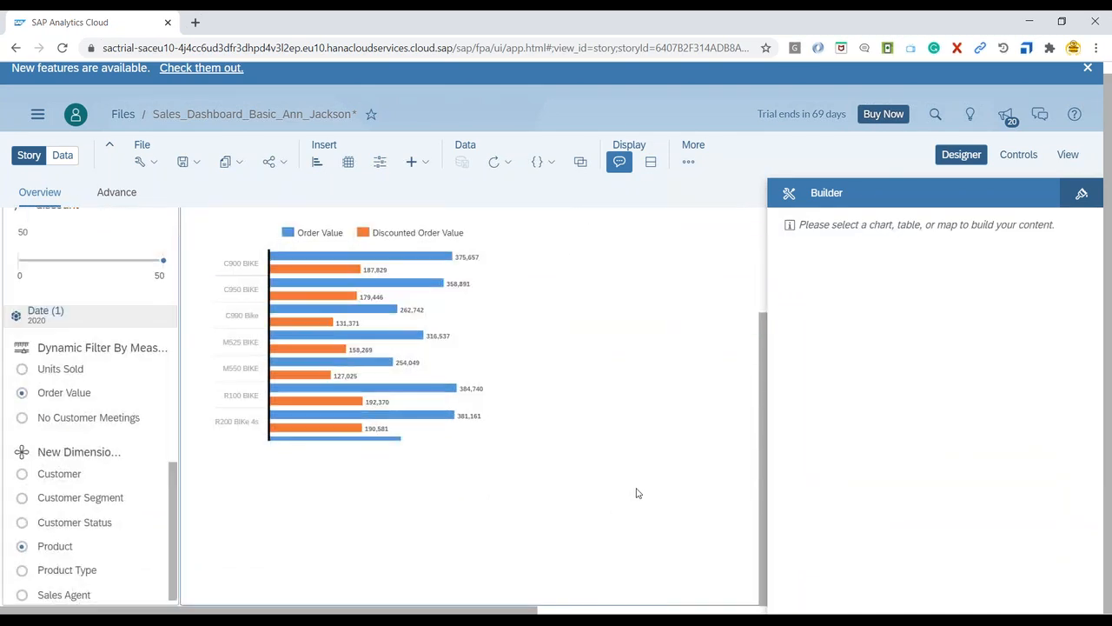
scroll(371, 524, "up", 3)
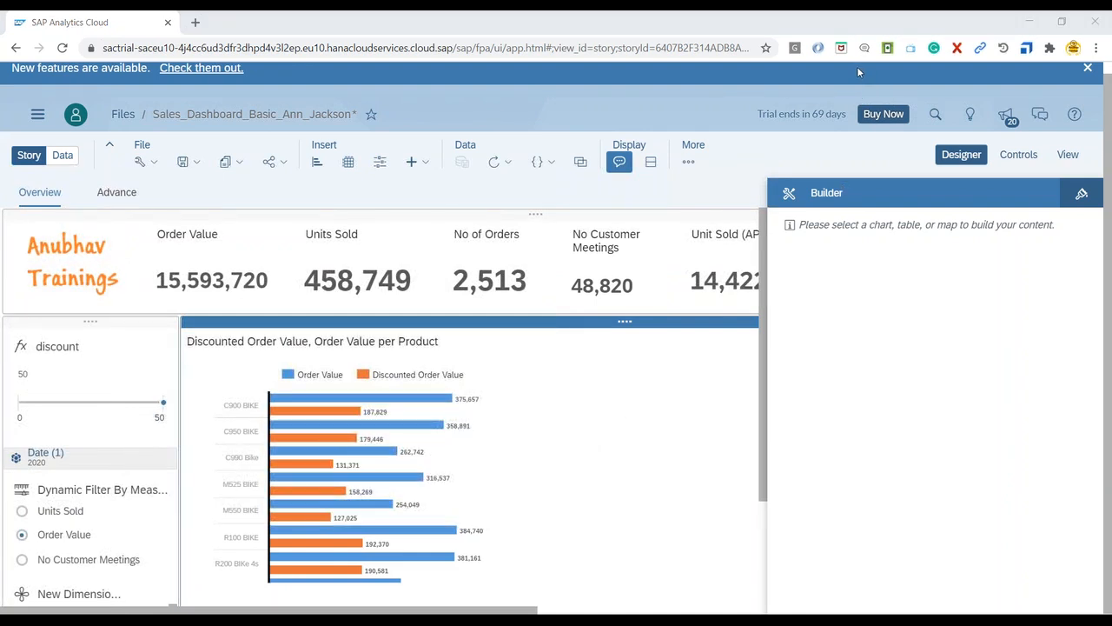
Step: Close the Designer and save the story
left_click(961, 154)
scroll(875, 424, "down", 2)
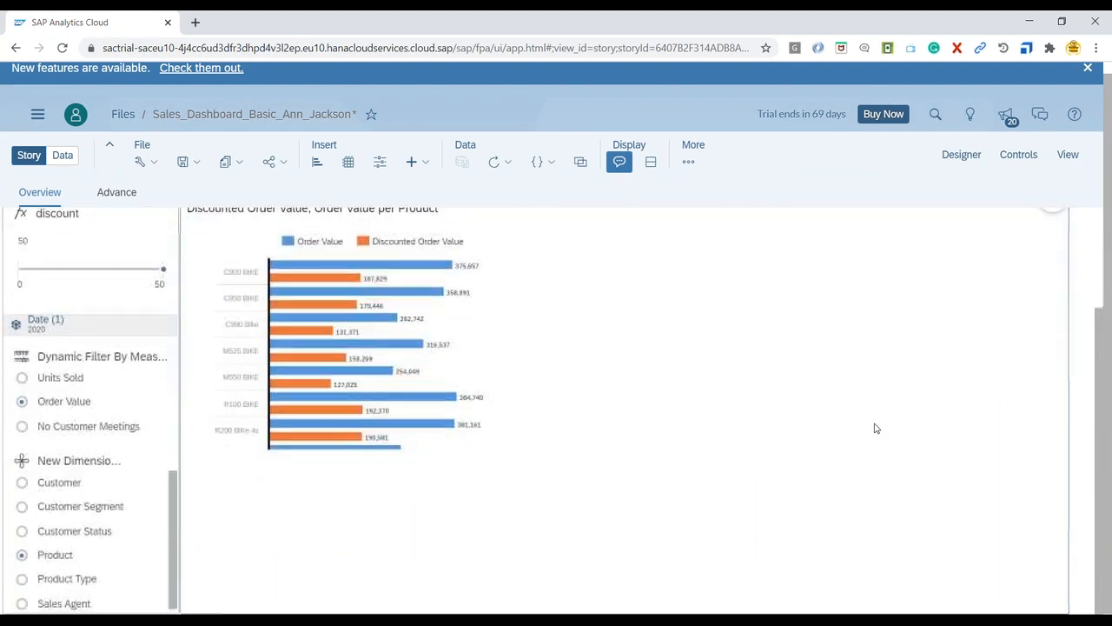
left_click(190, 162)
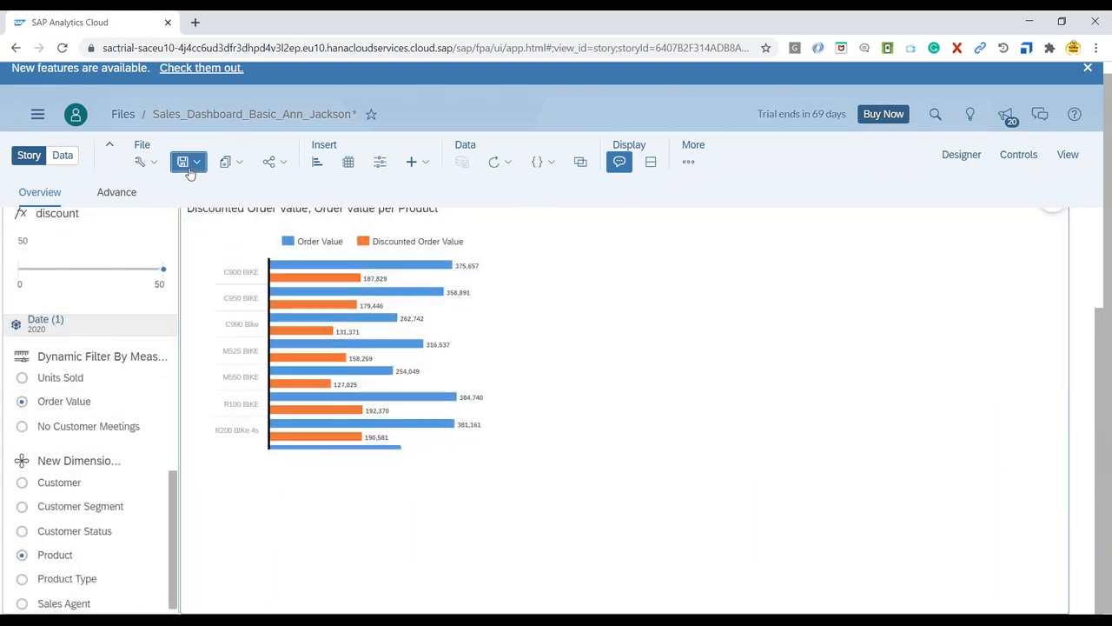
left_click(193, 184)
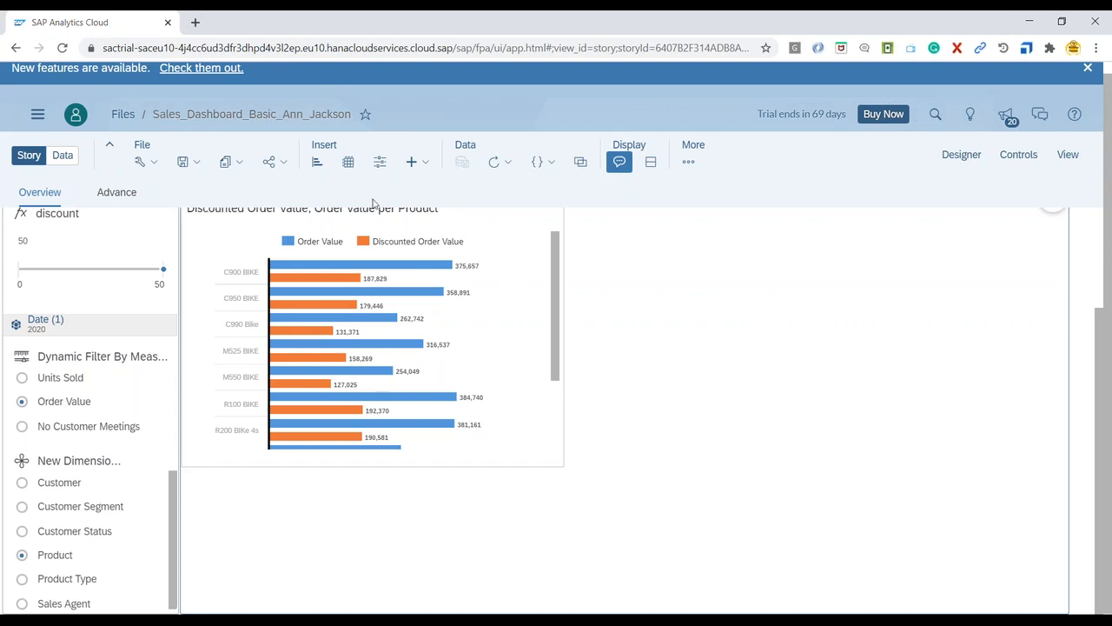
Step: Insert a geo map beside the bar chart and shift its zoomed-out view towards Europe and Asia
left_click(424, 162)
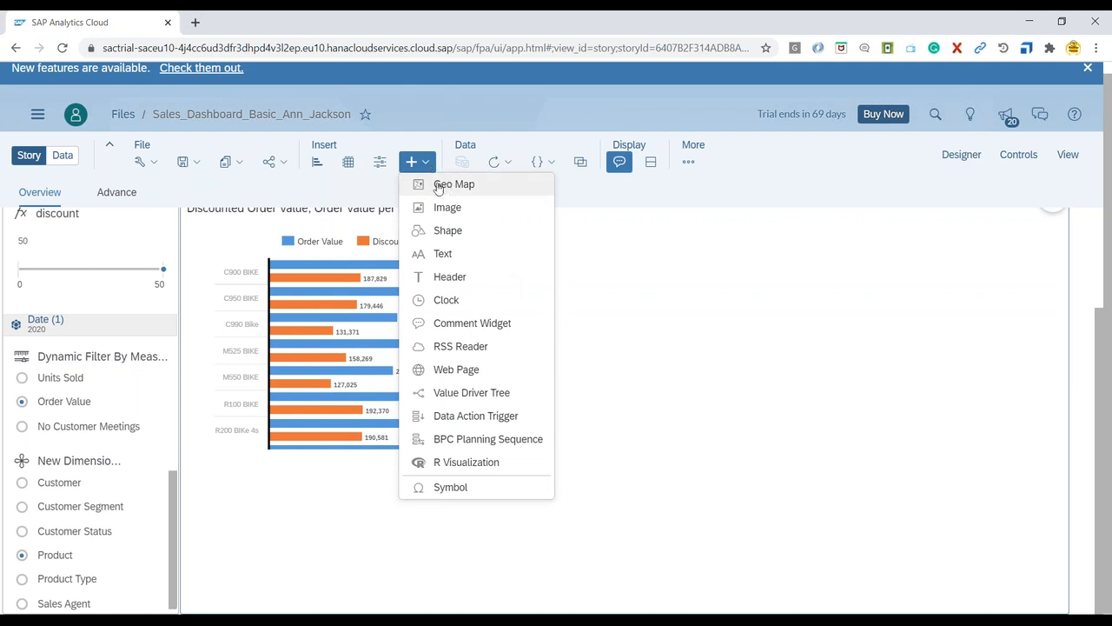
left_click(450, 184)
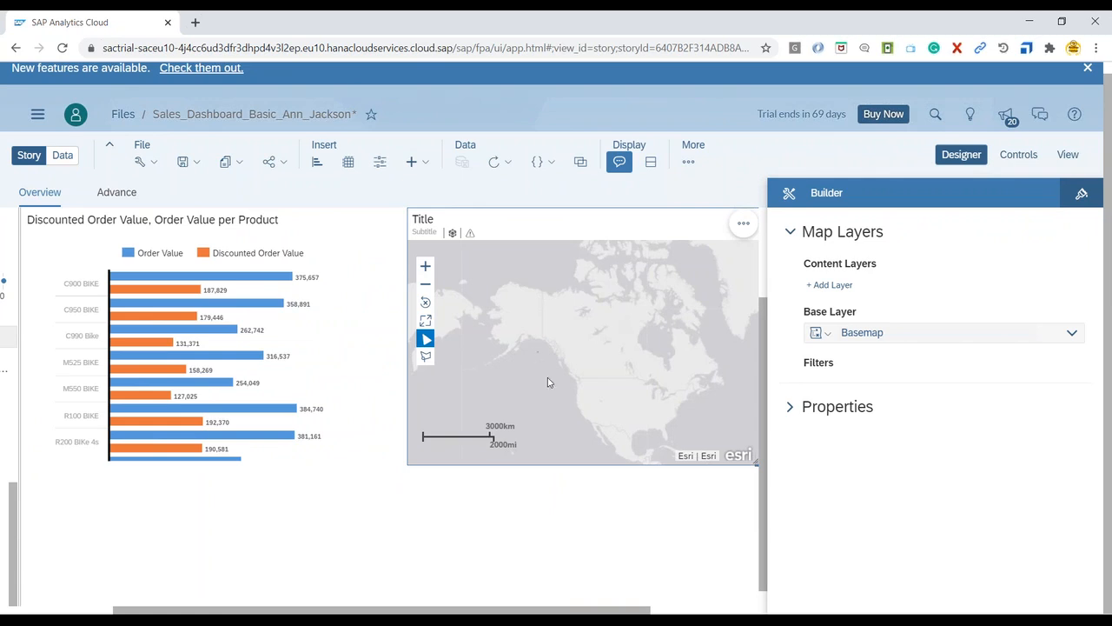
left_click_drag(686, 366, 439, 362)
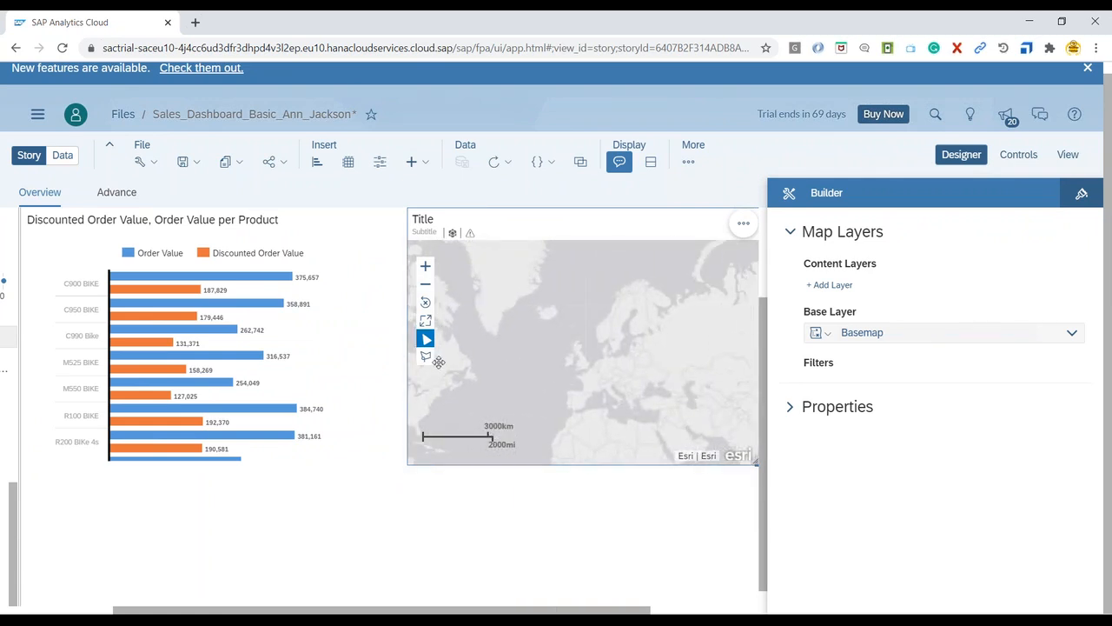
left_click_drag(659, 390, 602, 369)
scroll(602, 368, "up", 3)
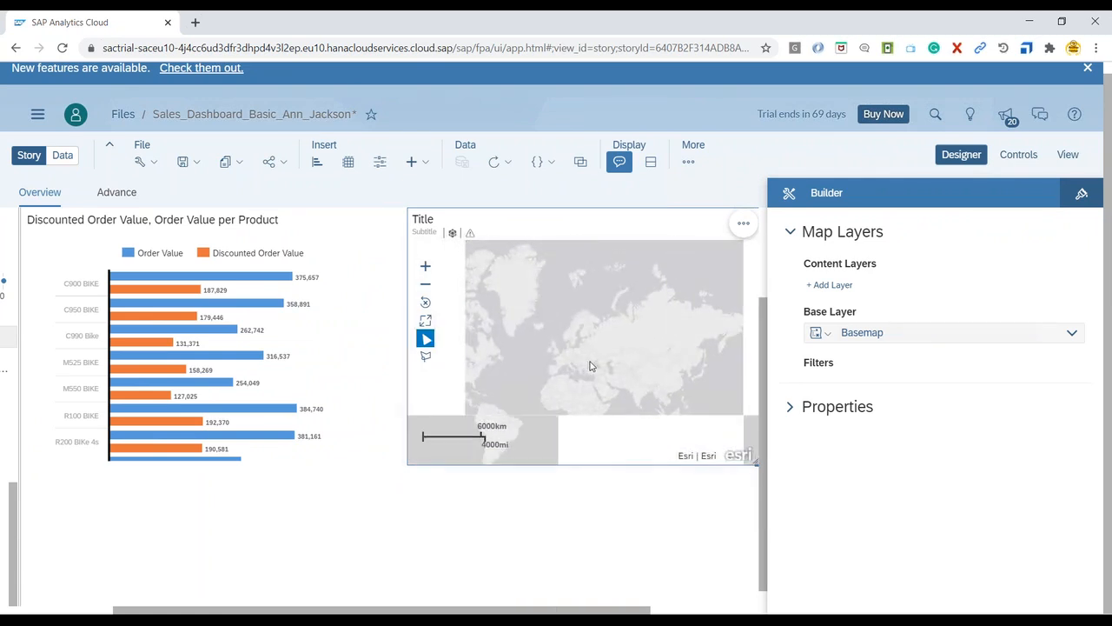
Step: Try the OpenStreetMap and Night Time Streets base layers on the geo map
scroll(597, 370, "up", 1)
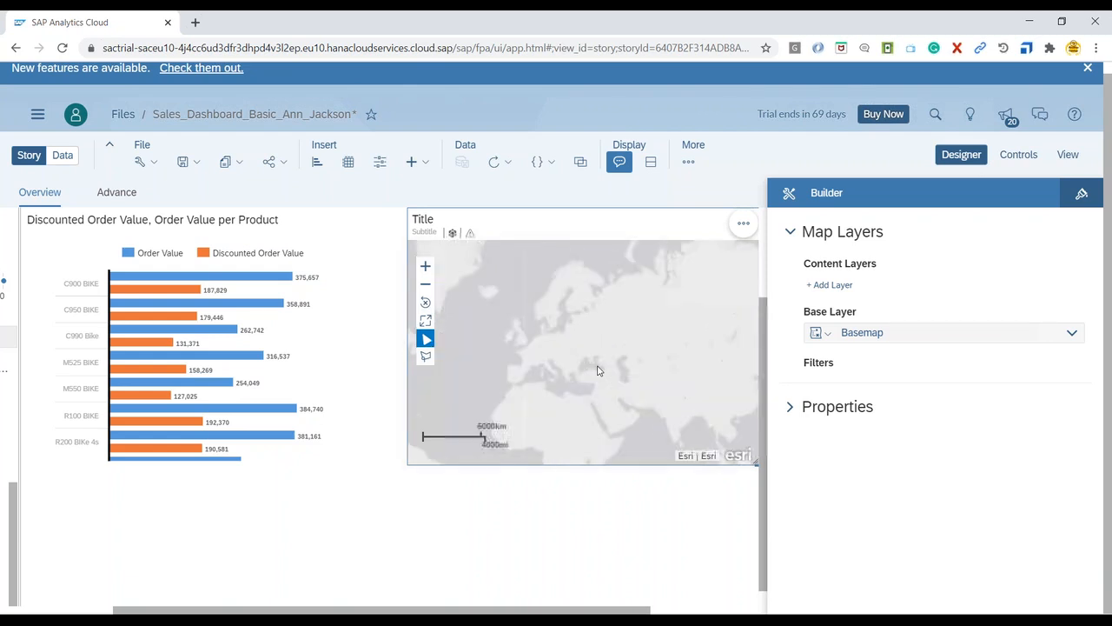
left_click_drag(596, 367, 606, 312)
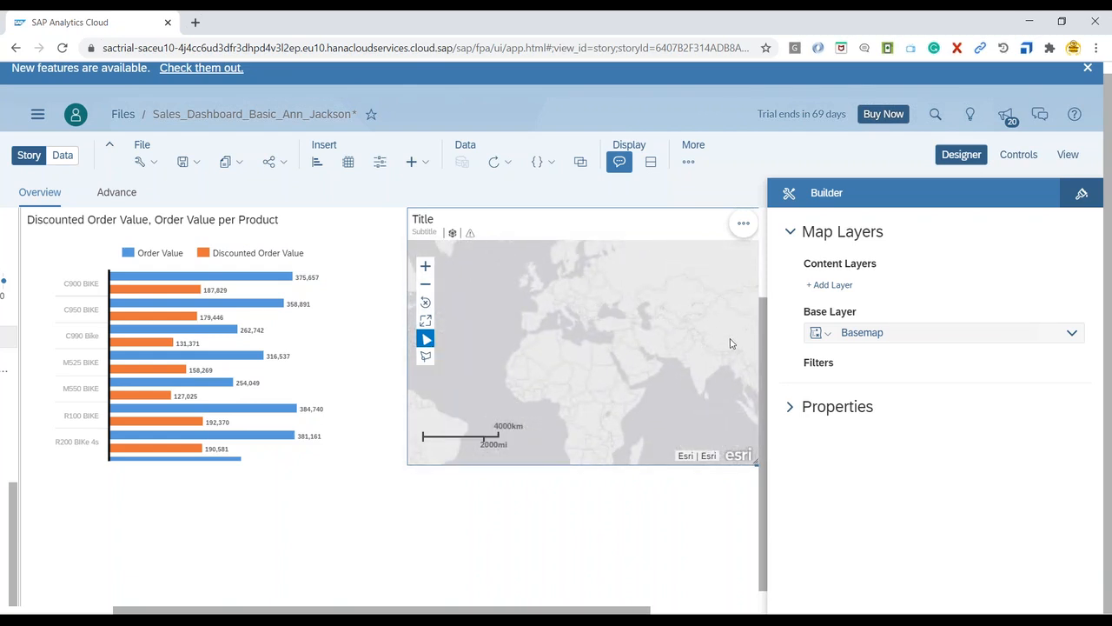
left_click(817, 332)
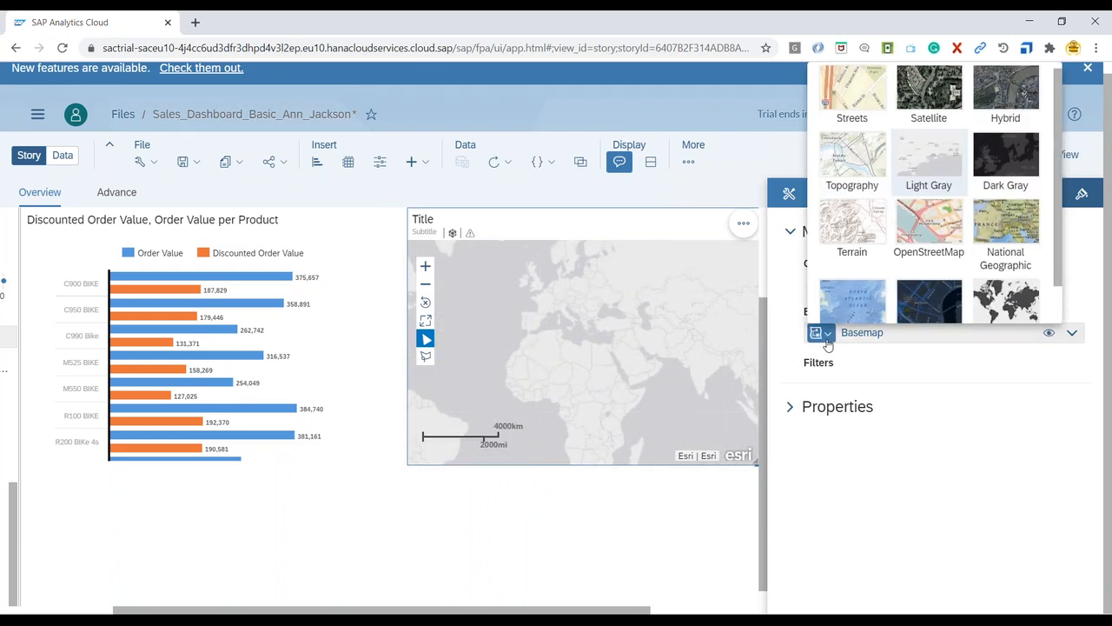
left_click(908, 224)
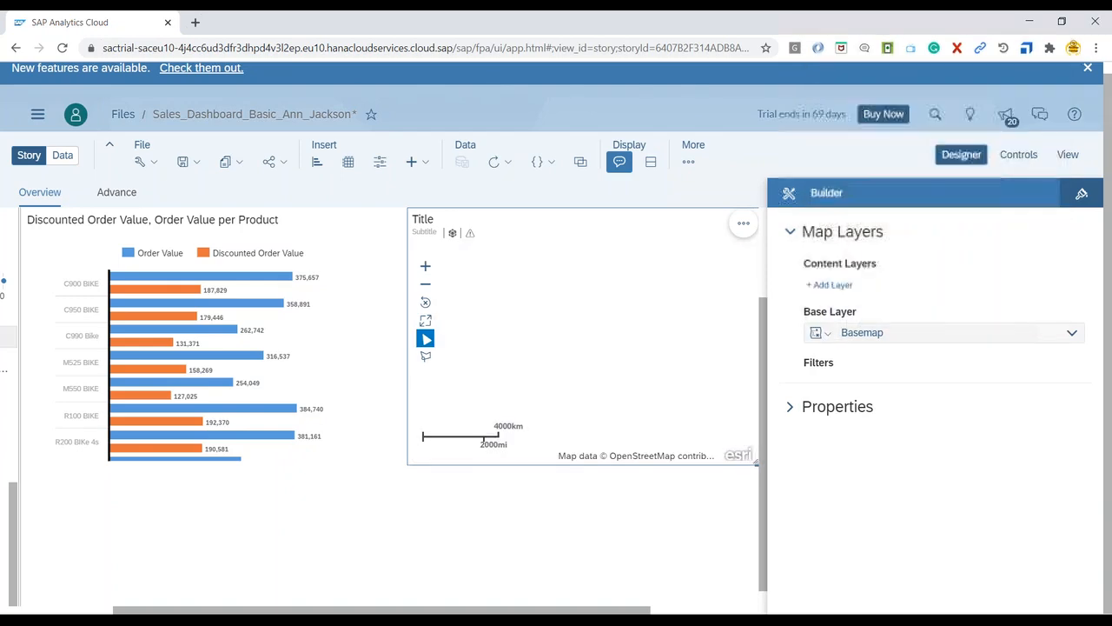
left_click(825, 334)
scroll(936, 296, "down", 1)
left_click(939, 297)
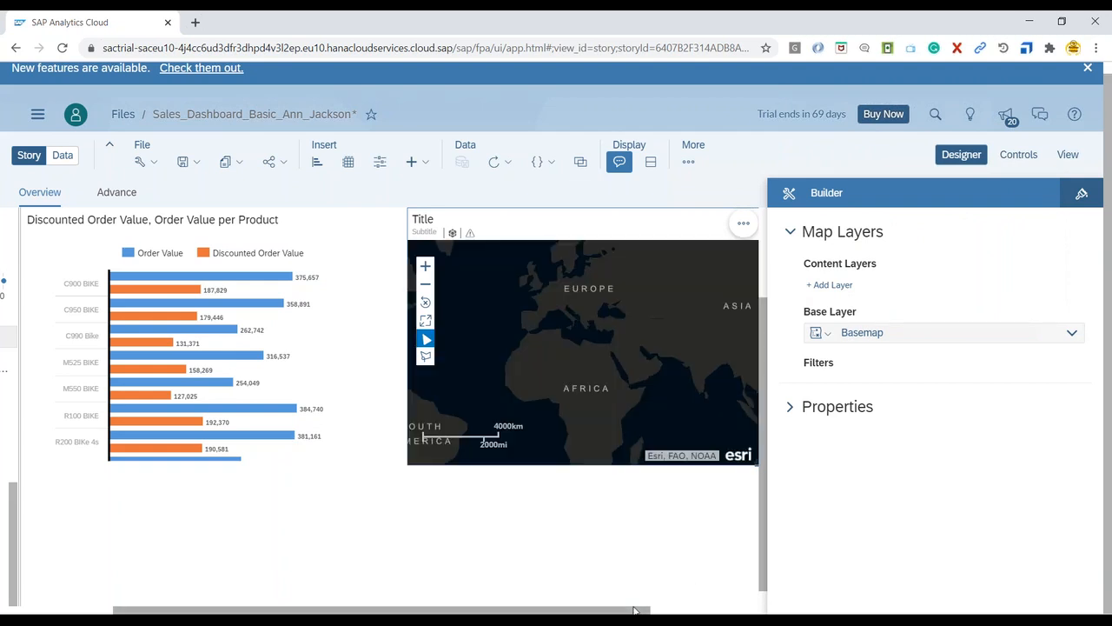
Step: Try the Dark Gray and Light Gray base layers on the geo map
left_click_drag(634, 611, 721, 611)
left_click(822, 334)
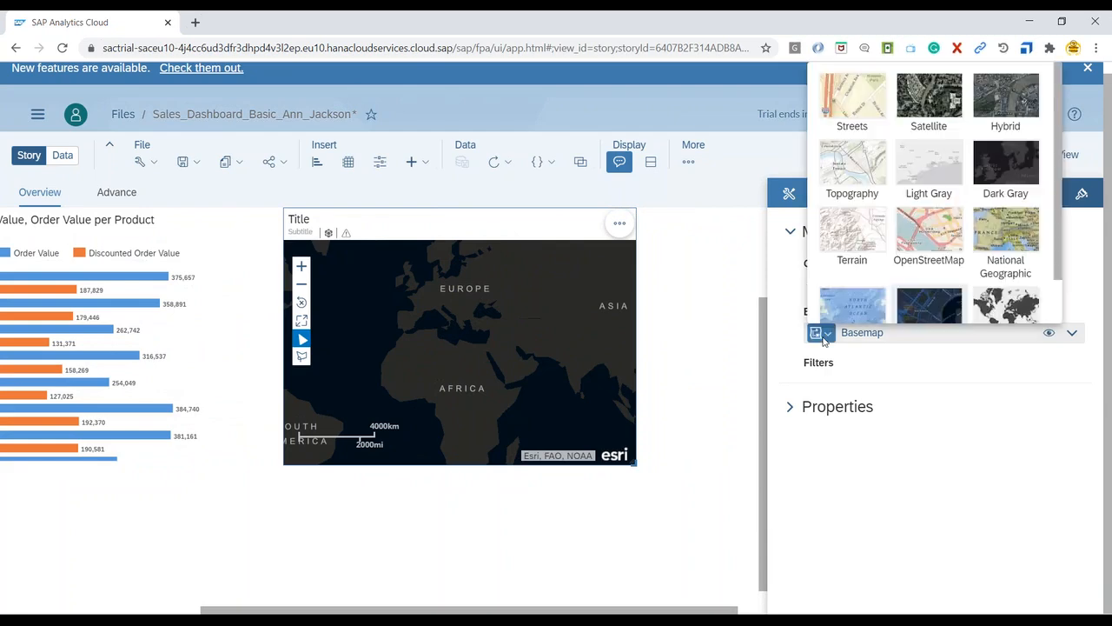
scroll(930, 261, "down", 2)
scroll(1008, 174, "up", 2)
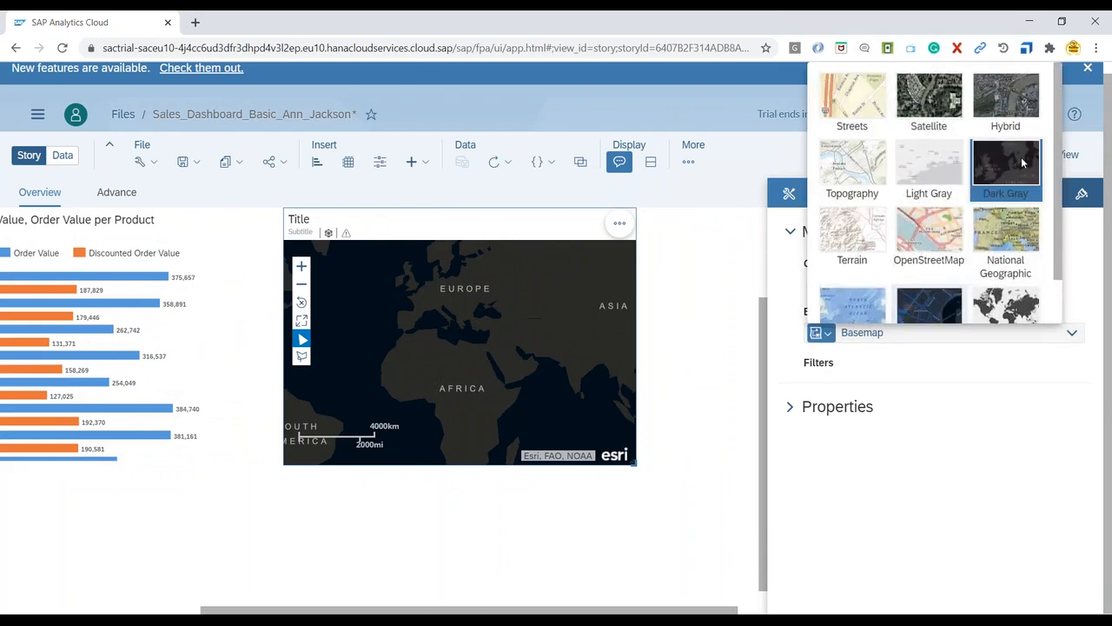
left_click(1023, 163)
left_click(819, 332)
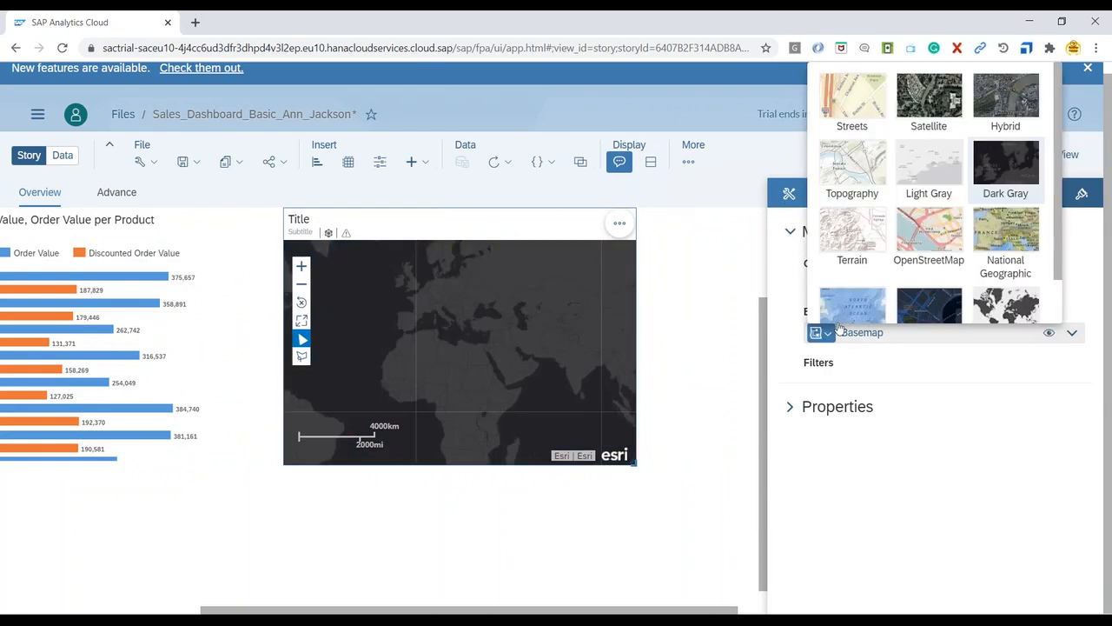
left_click(937, 184)
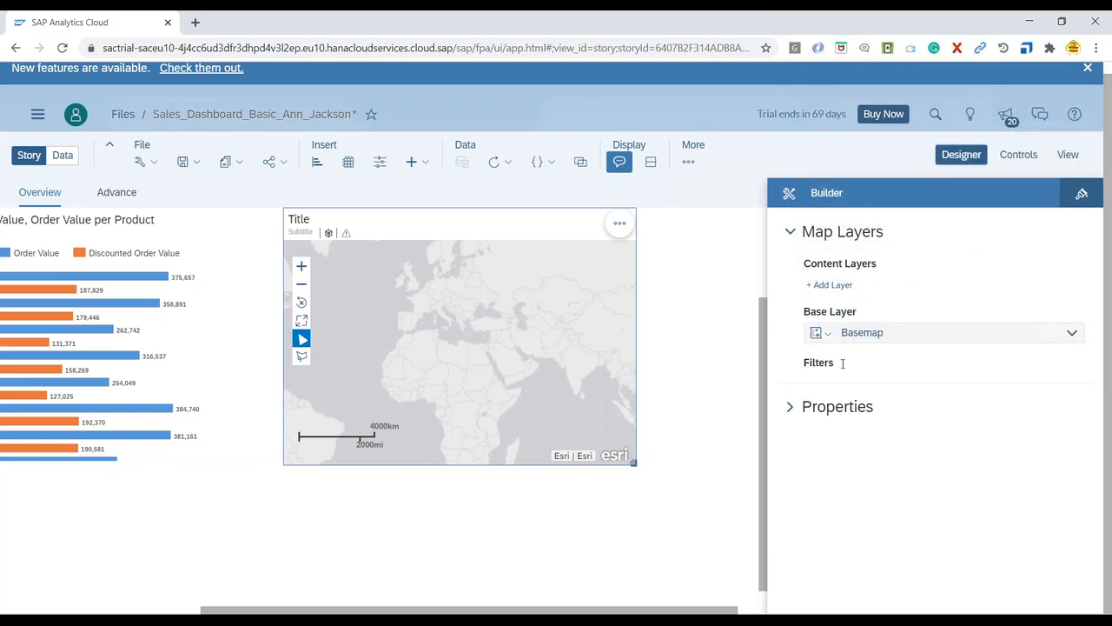
Step: Try the Streets, Satellite and Hybrid base layers on the geo map in turn
left_click(819, 332)
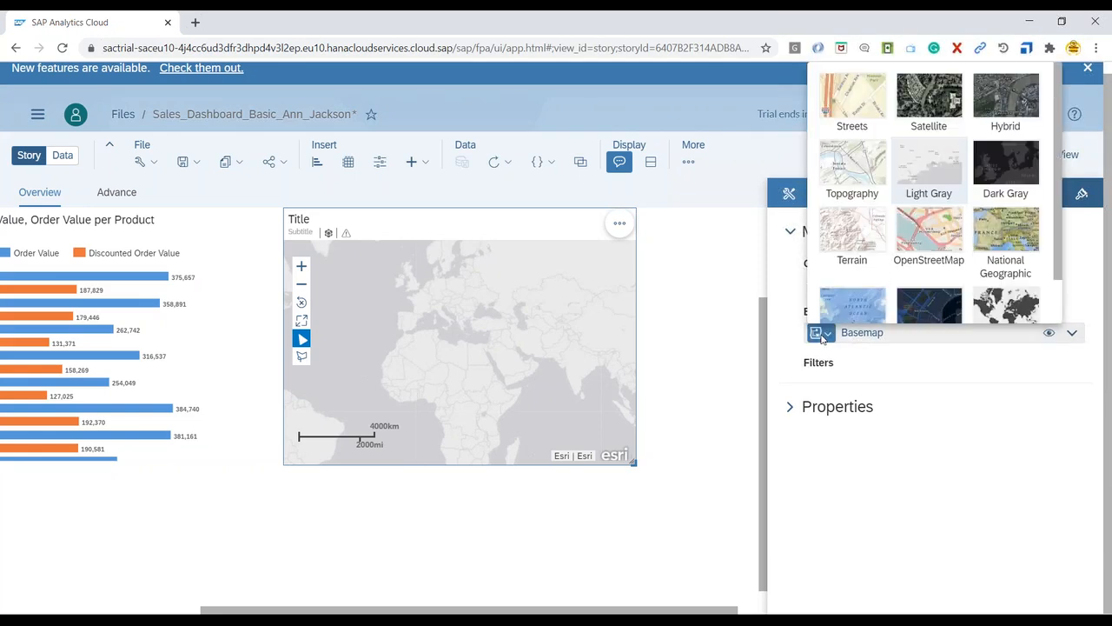
left_click(863, 114)
left_click(818, 332)
left_click(943, 106)
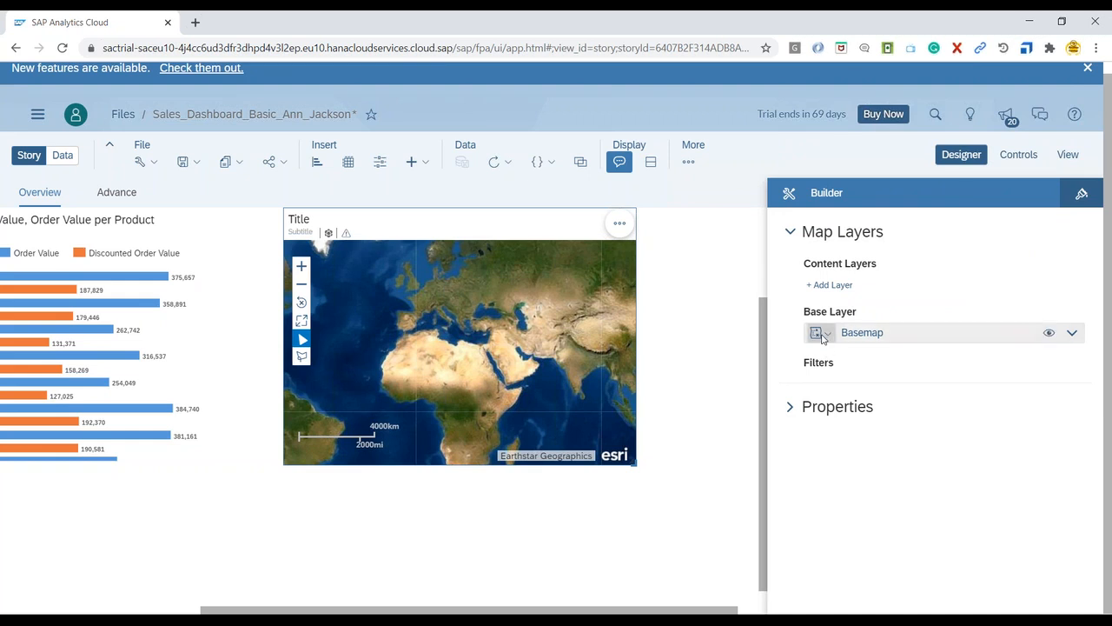
left_click(818, 332)
left_click(1006, 103)
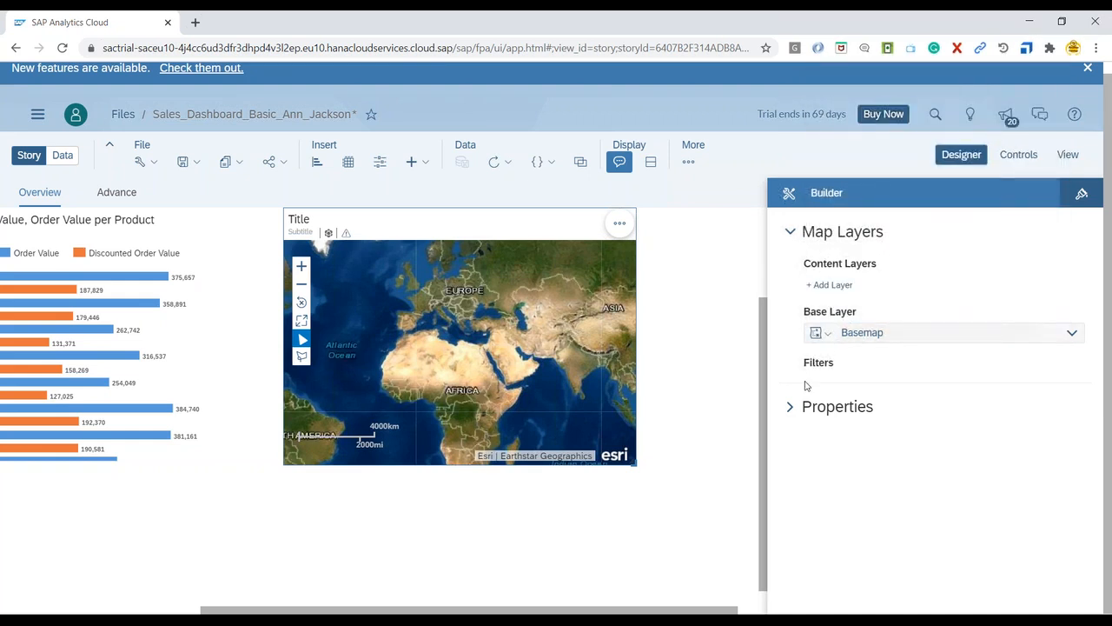
Step: Set the geo map's base layer to Transparent Dark Gray and enlarge the map, mainly in width
left_click(819, 332)
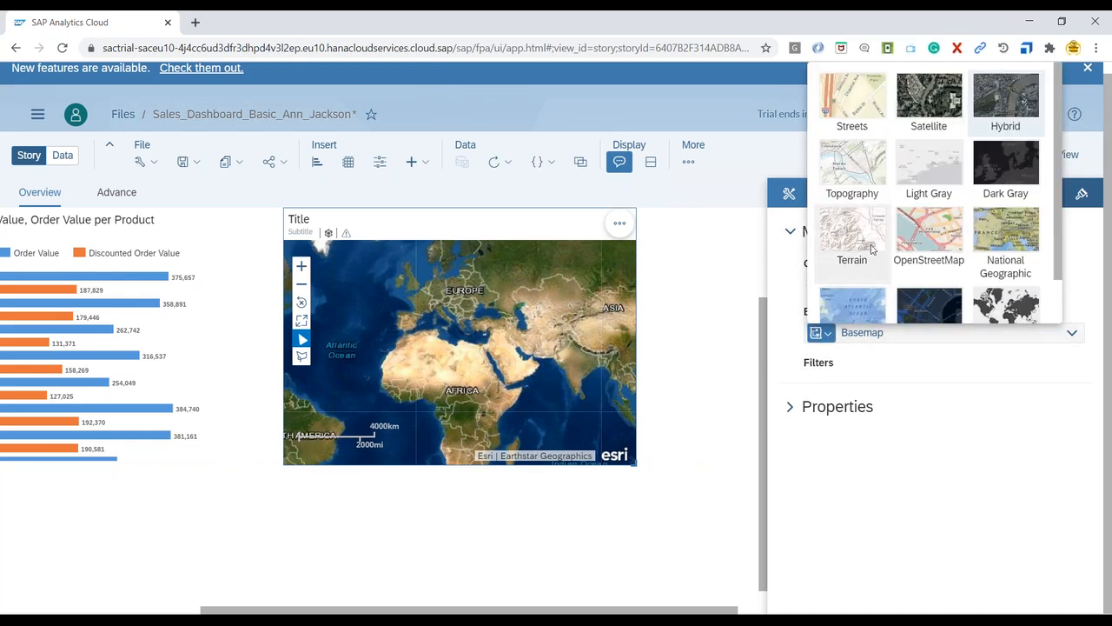
scroll(1021, 300, "down", 1)
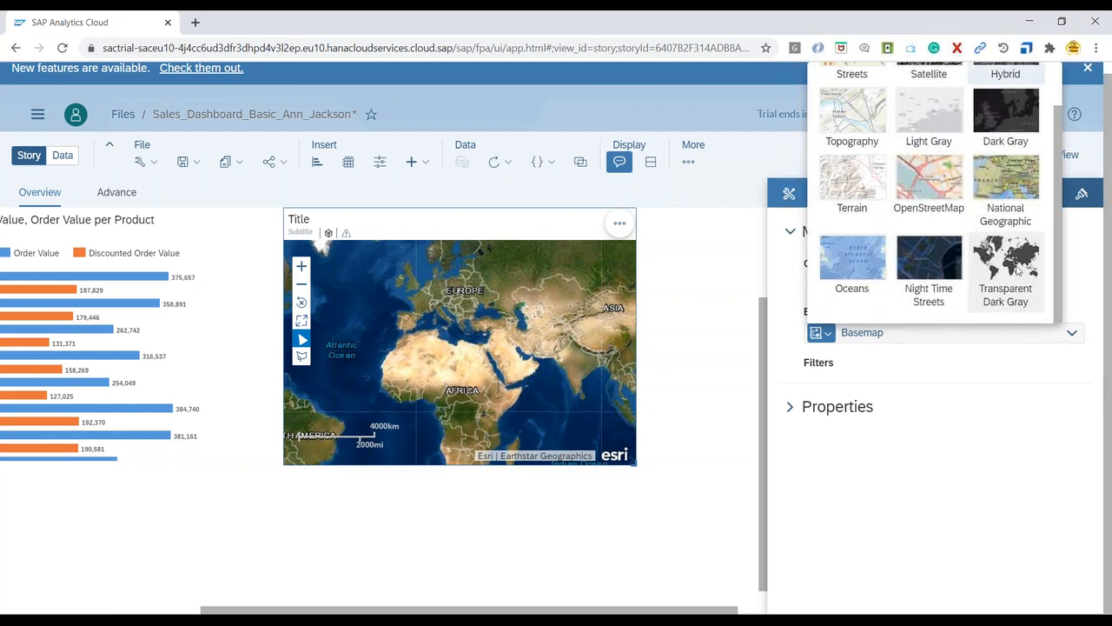
left_click(1019, 273)
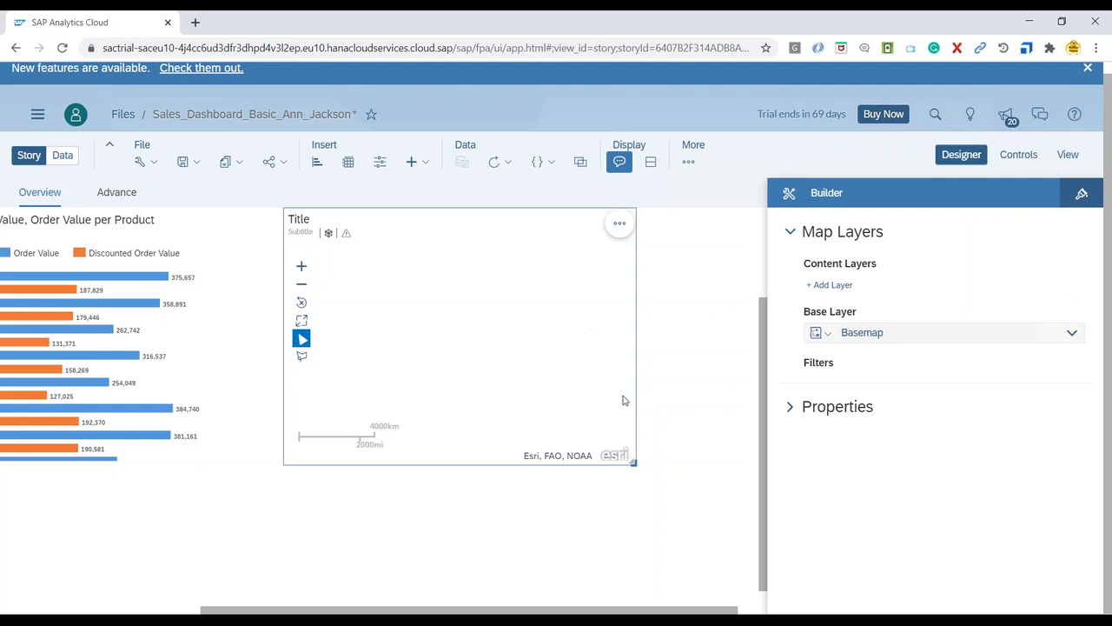
left_click_drag(634, 464, 725, 477)
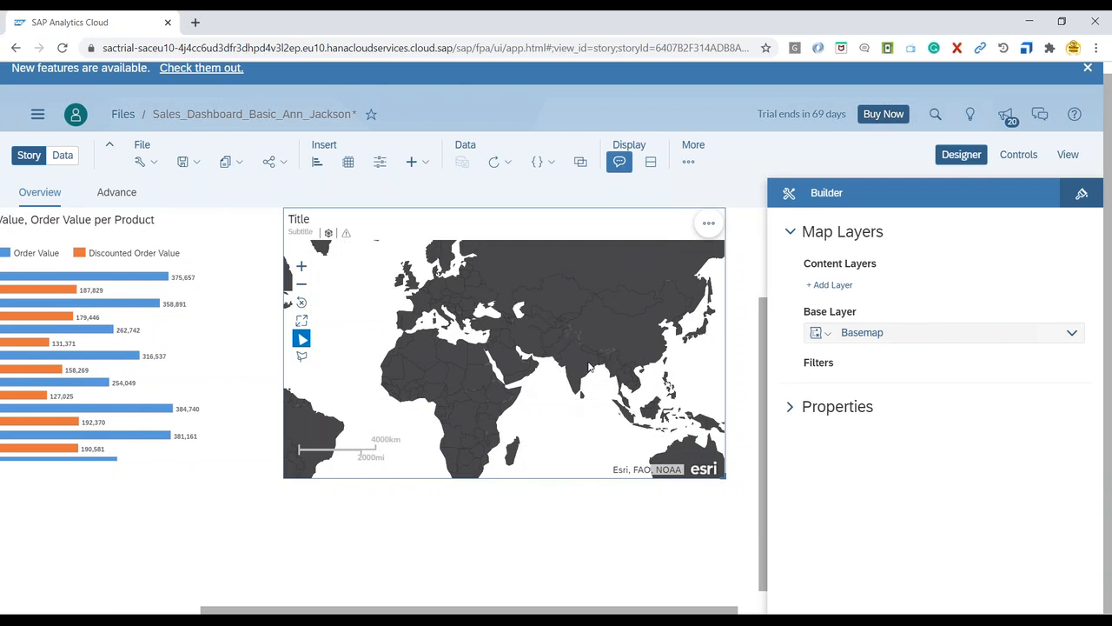
Step: Add two bubble layers based on Sales_Data to the geo map, and delete Layer 1
left_click(832, 285)
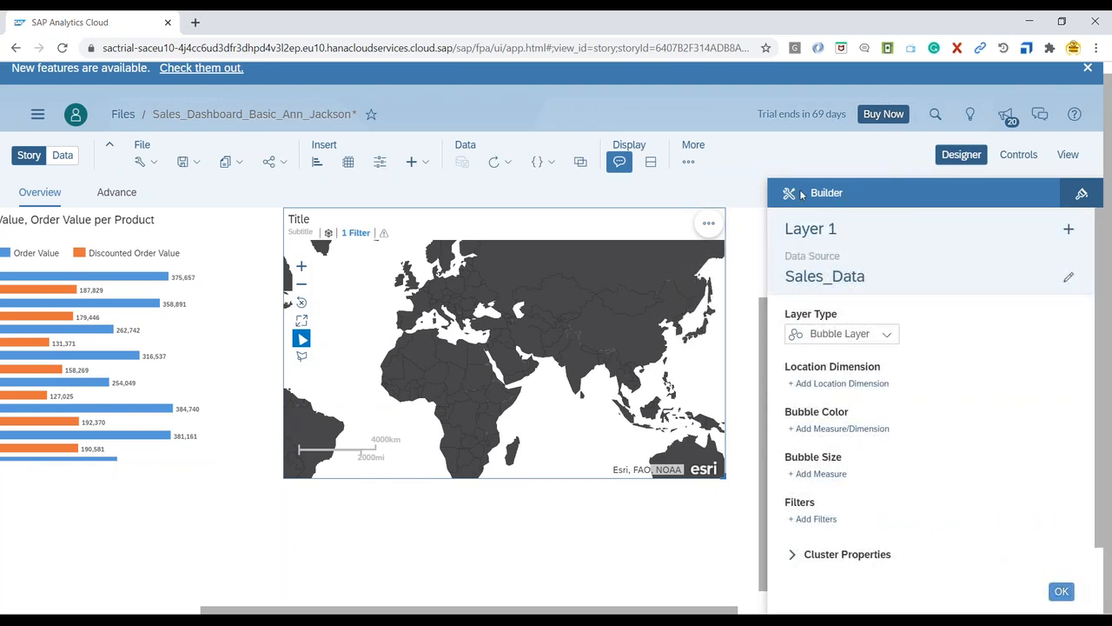
left_click(1061, 591)
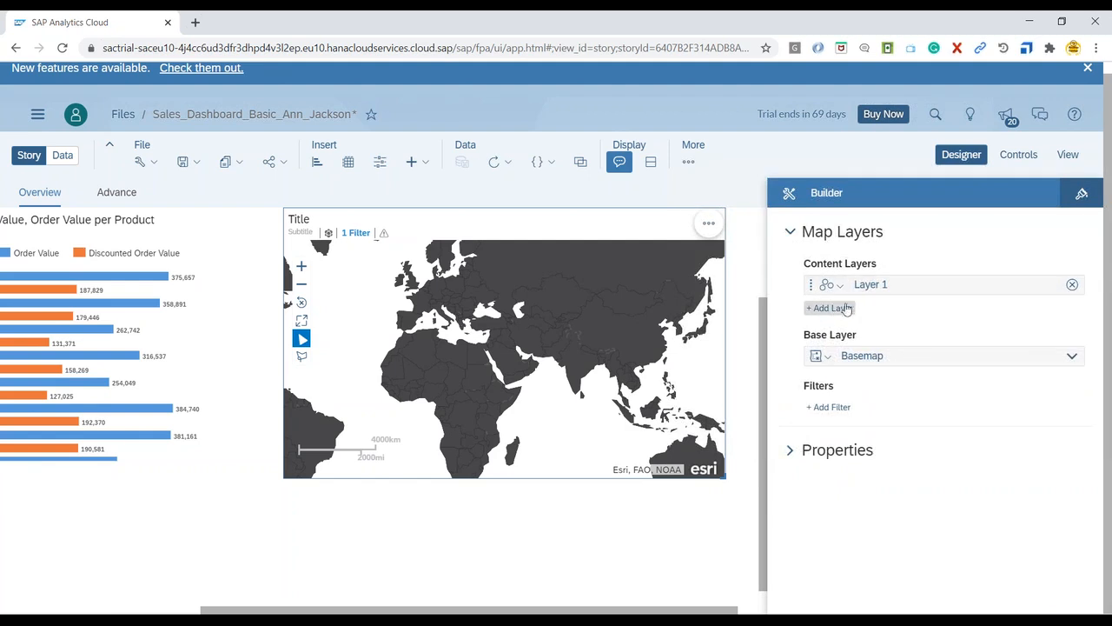
left_click(830, 331)
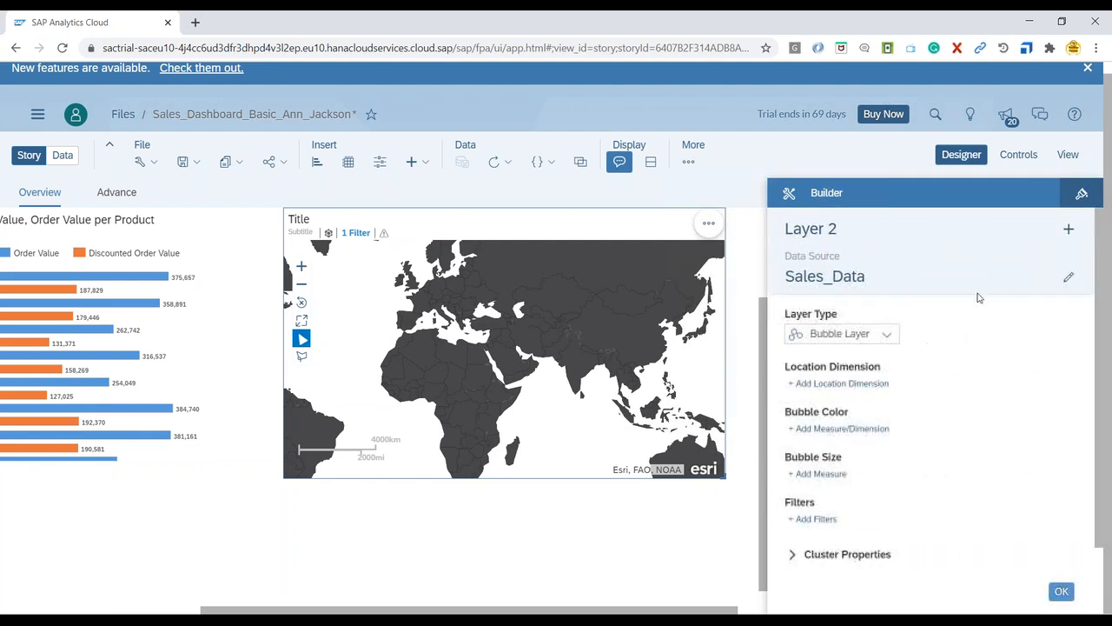
left_click(1062, 592)
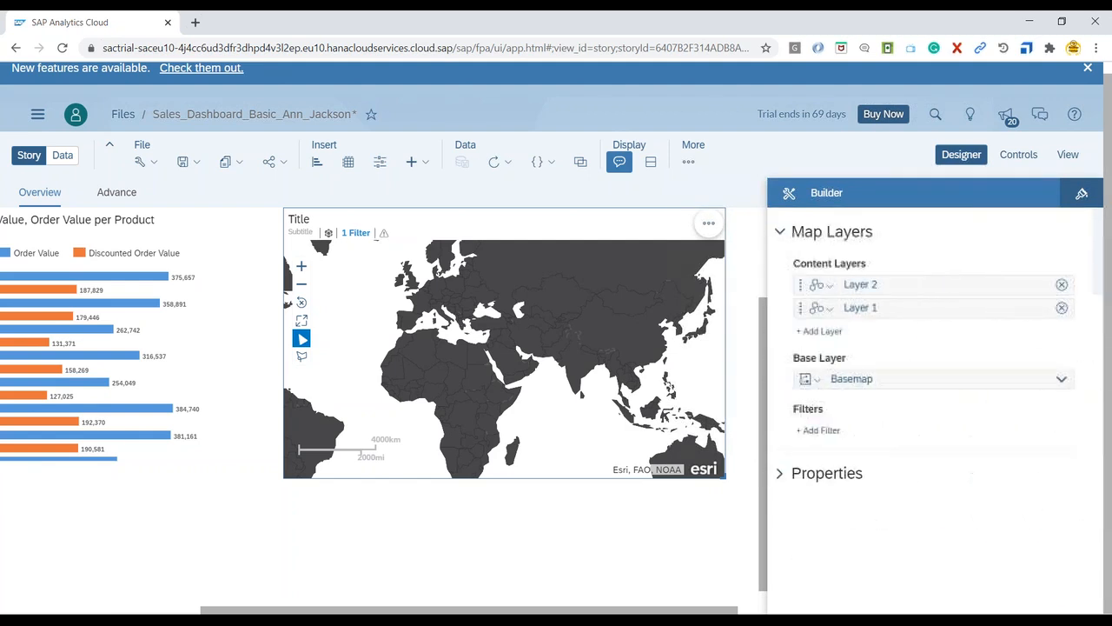
left_click(1072, 308)
Step: Open Layer 2, keep its type as Bubble Layer and set Location as its location dimension
left_click(1026, 285)
left_click(886, 334)
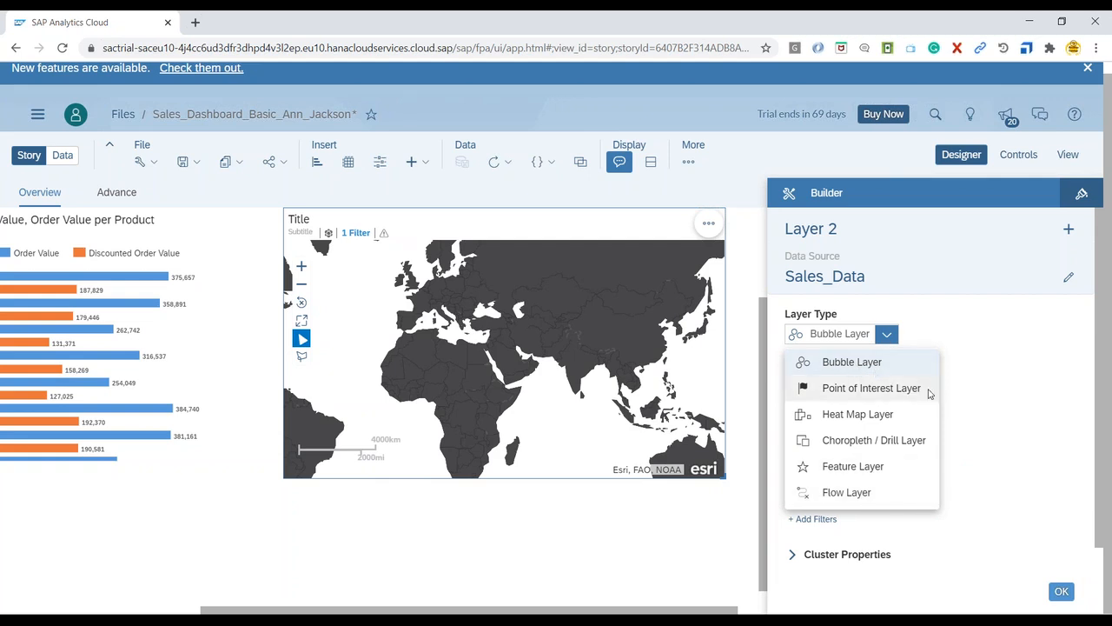
left_click(987, 365)
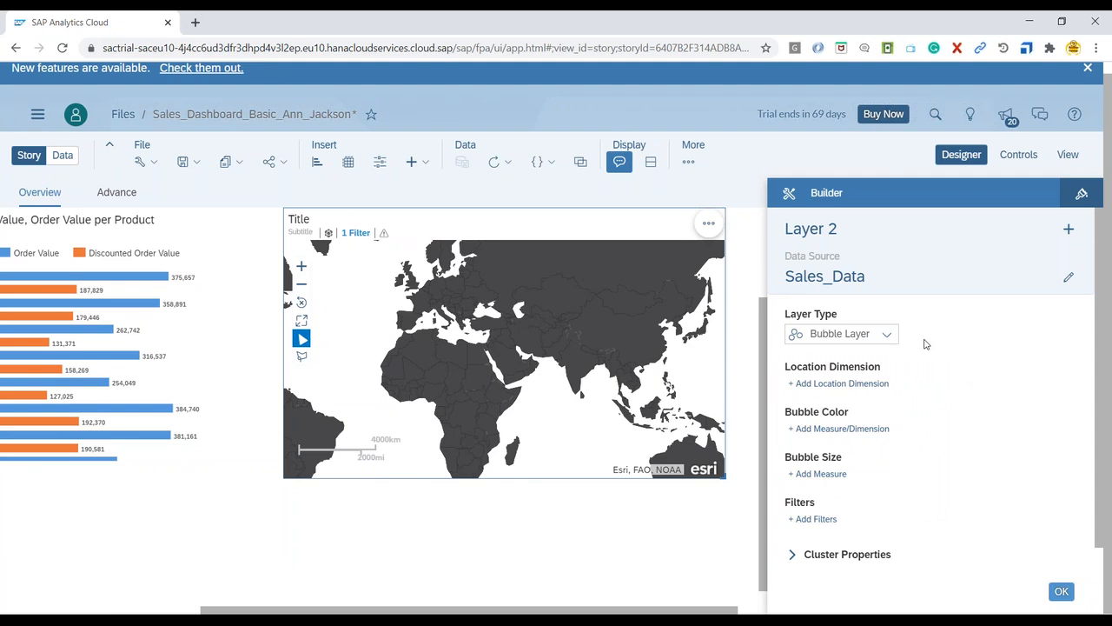
left_click(850, 385)
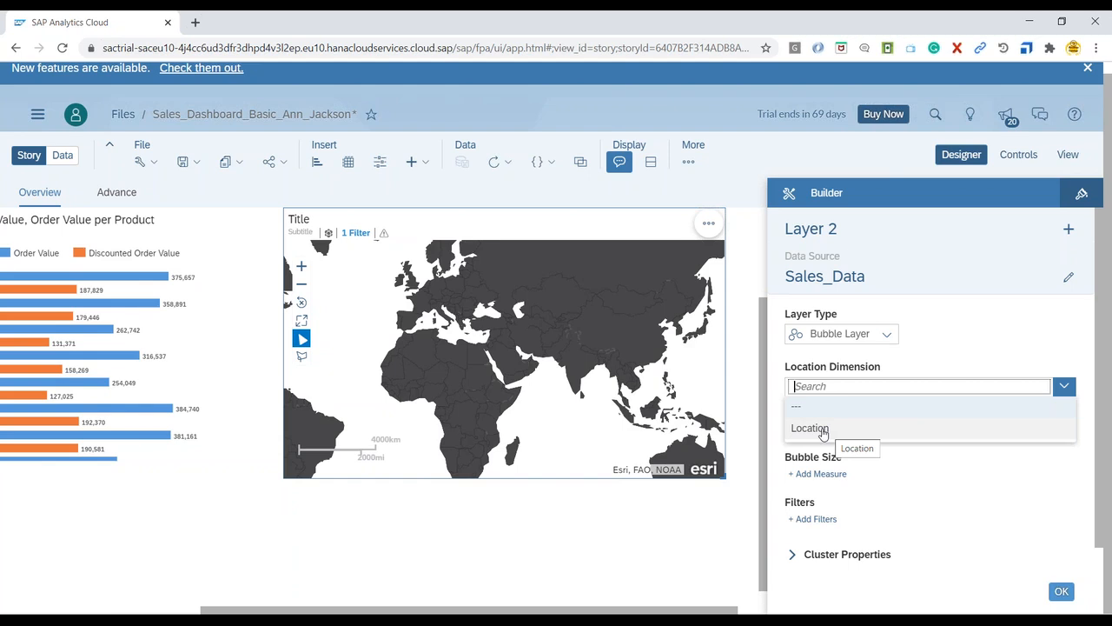
left_click(810, 428)
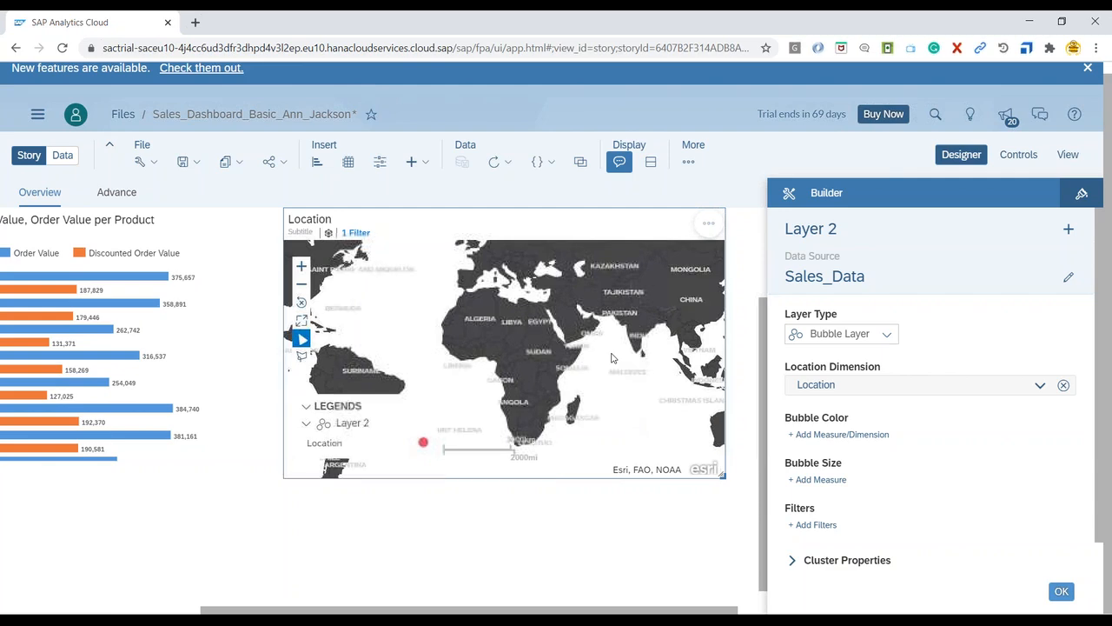
Step: Color the Layer 2 bubbles by Order Value and enlarge the geo map, mainly in height
left_click_drag(602, 348, 577, 369)
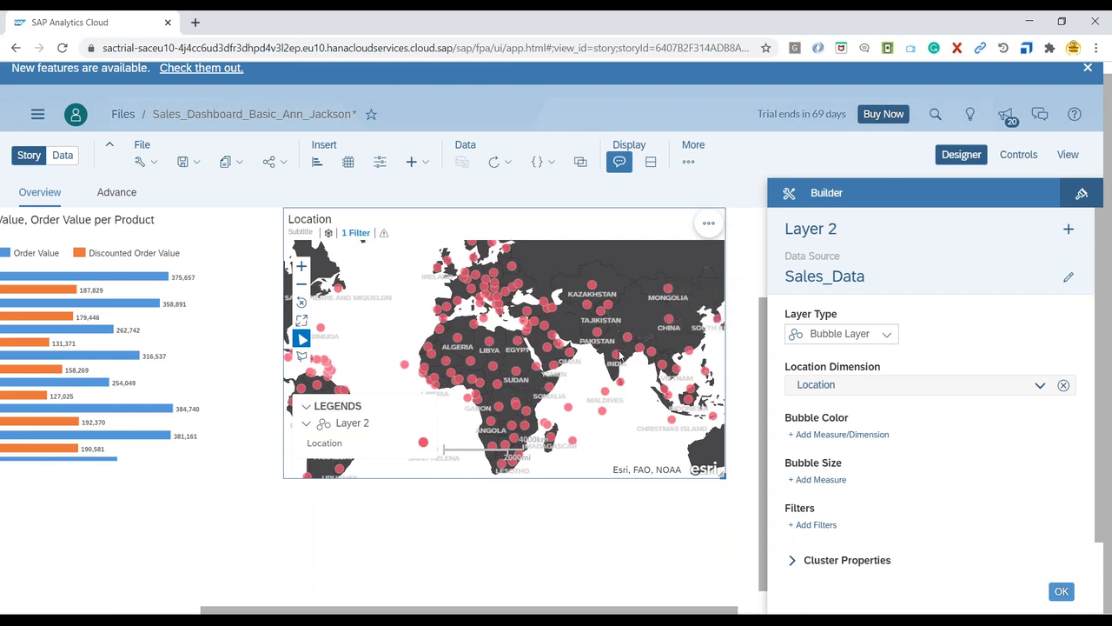
left_click_drag(433, 334, 691, 342)
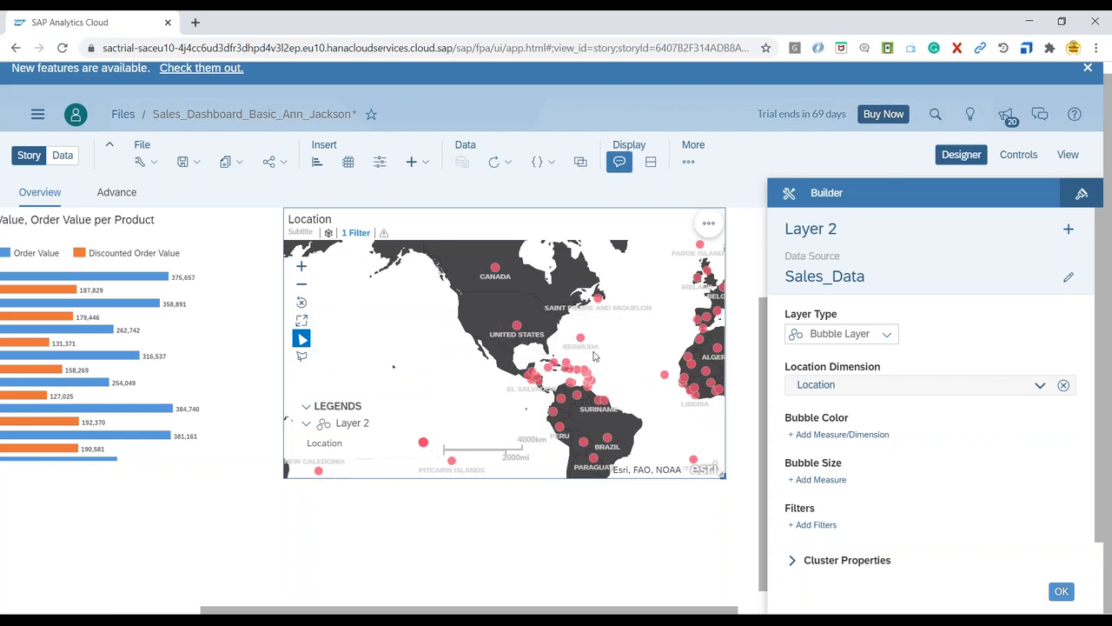
left_click_drag(632, 335, 467, 330)
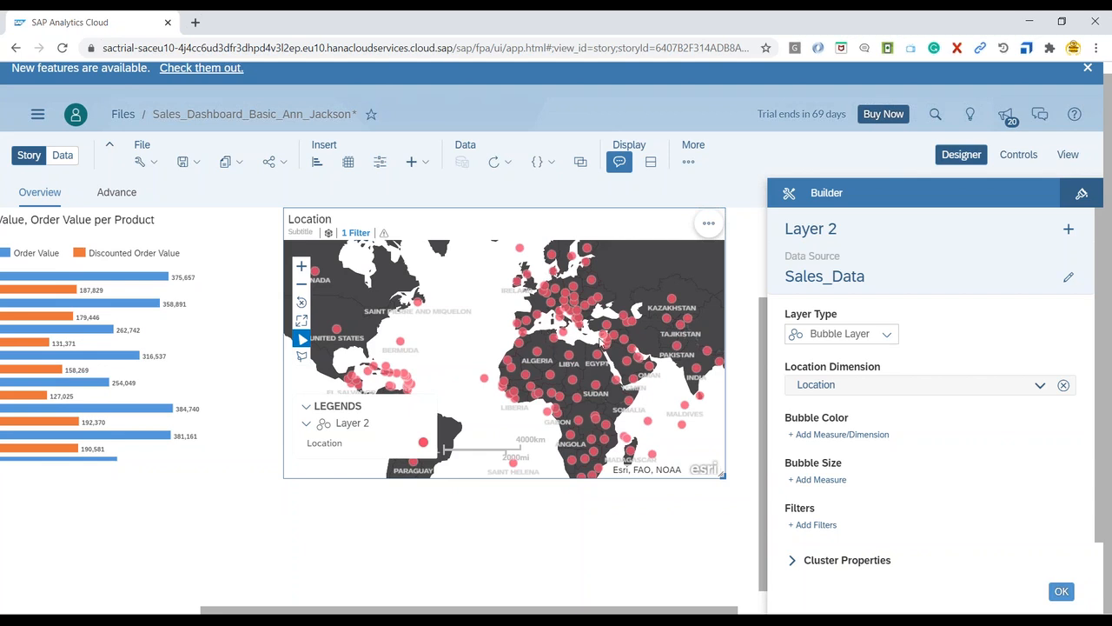
mouse_move(671, 302)
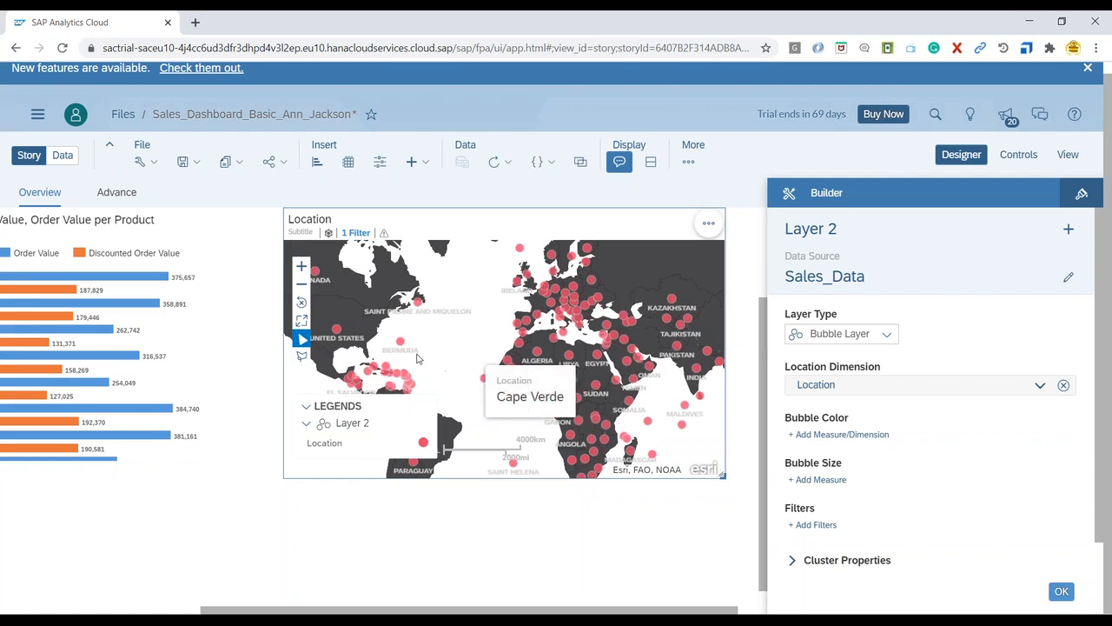
mouse_move(401, 345)
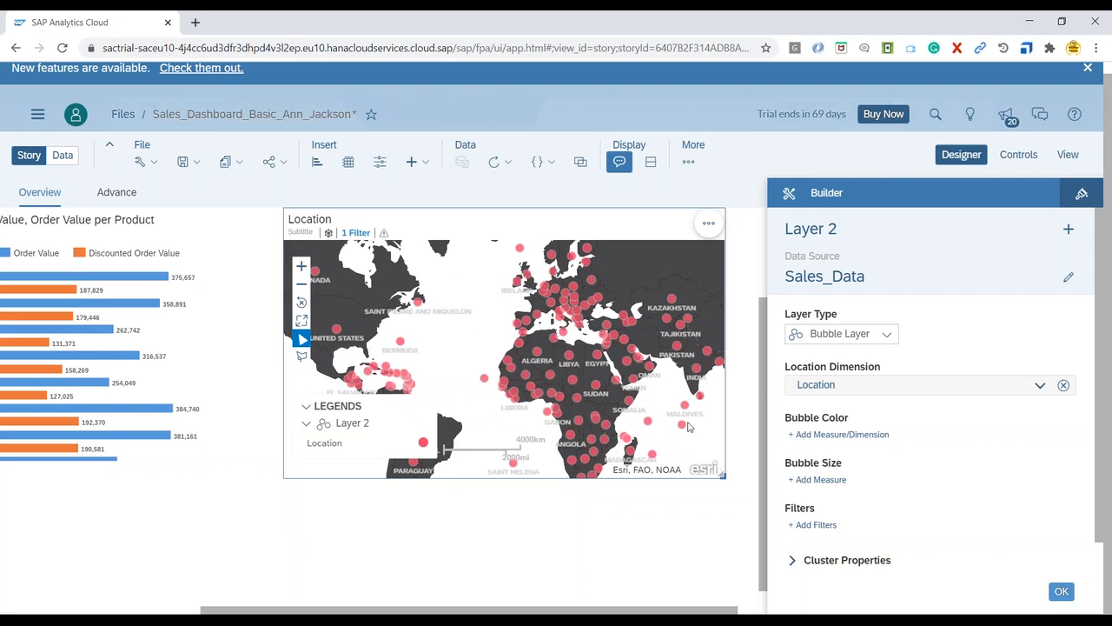
left_click(835, 435)
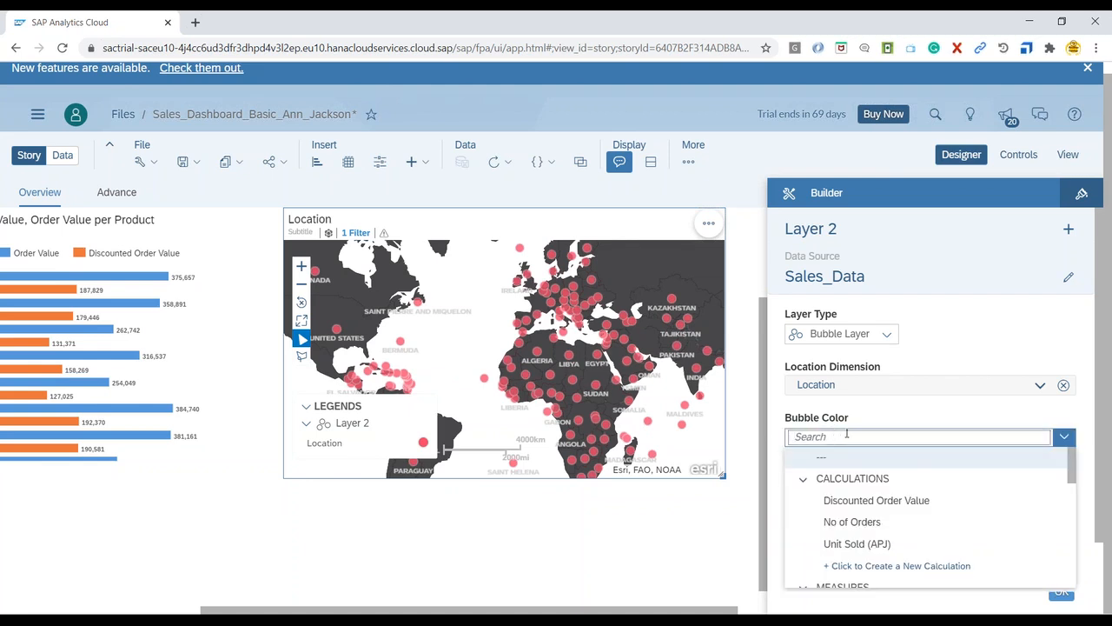
scroll(924, 530, "down", 3)
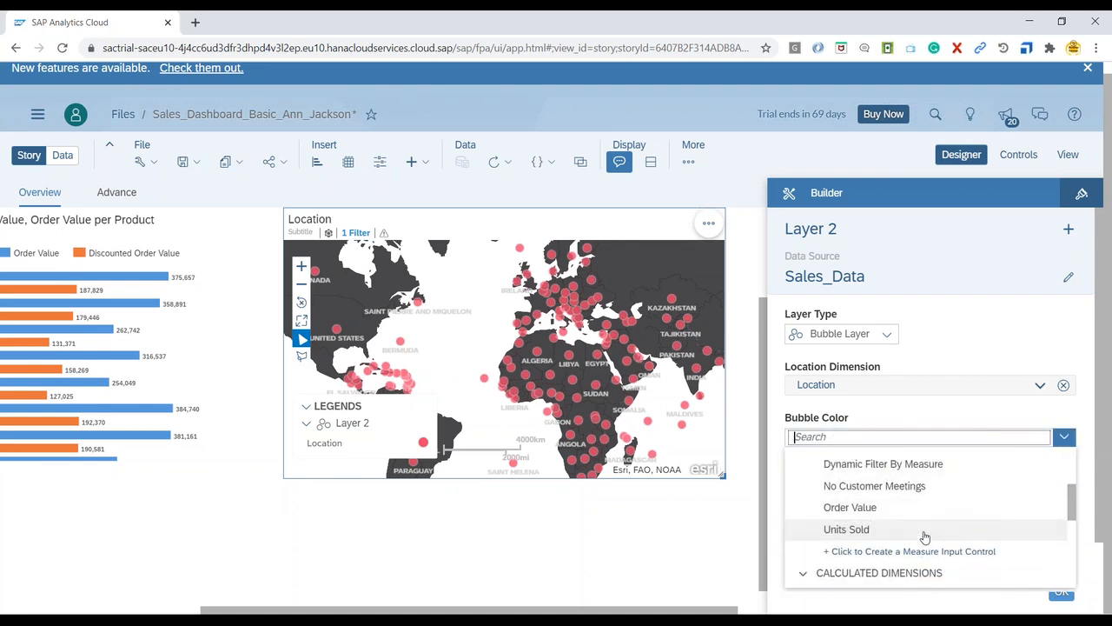
scroll(925, 537, "up", 4)
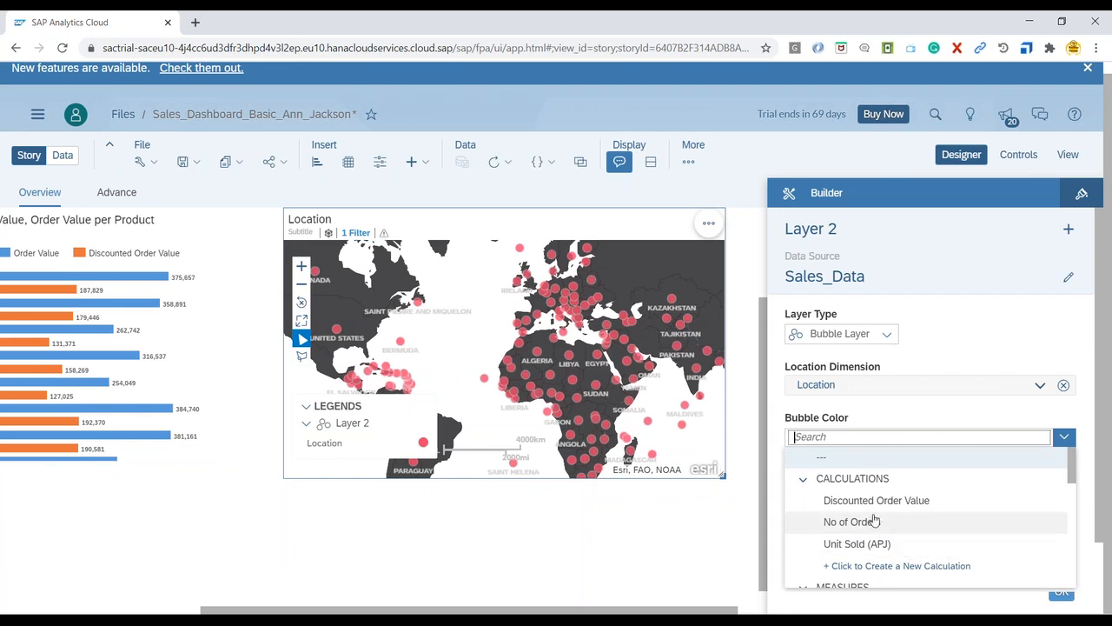
scroll(878, 530, "down", 3)
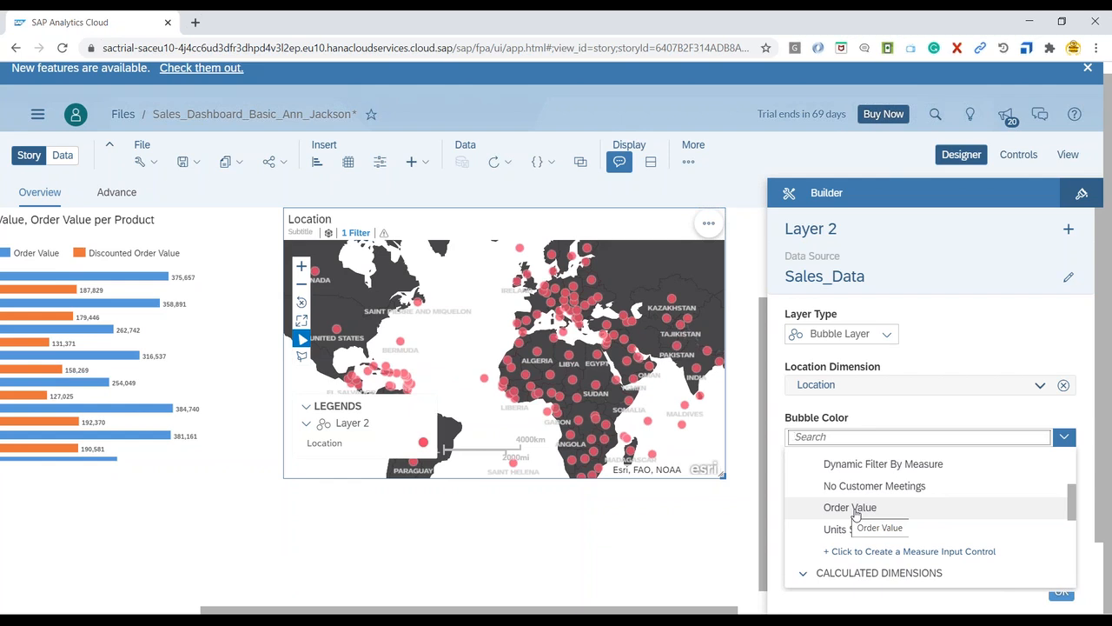
left_click(851, 507)
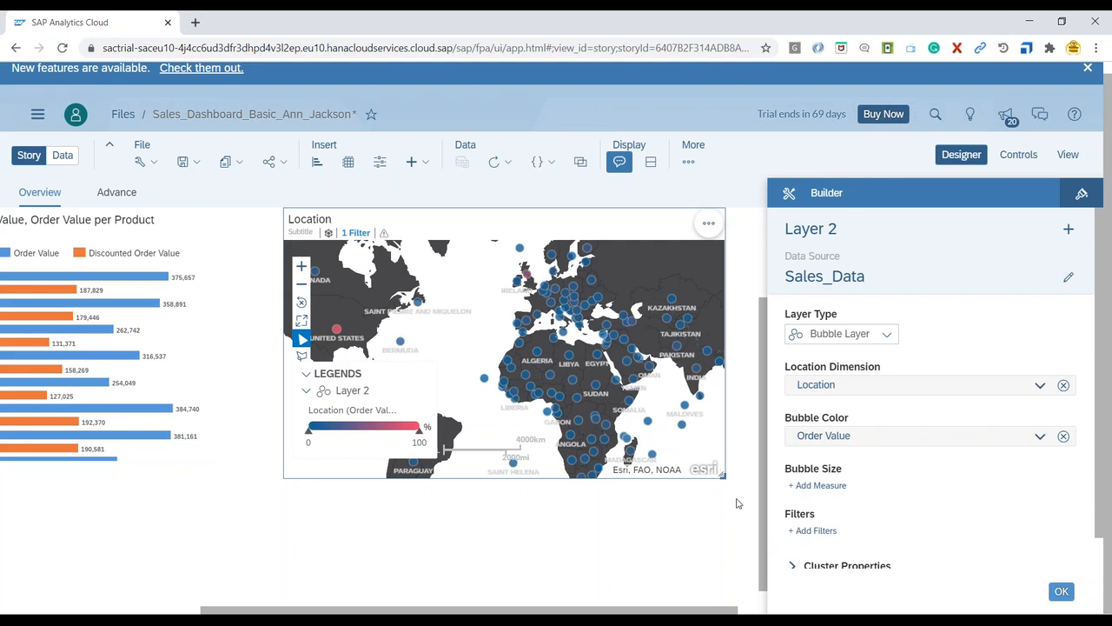
left_click_drag(722, 475, 758, 582)
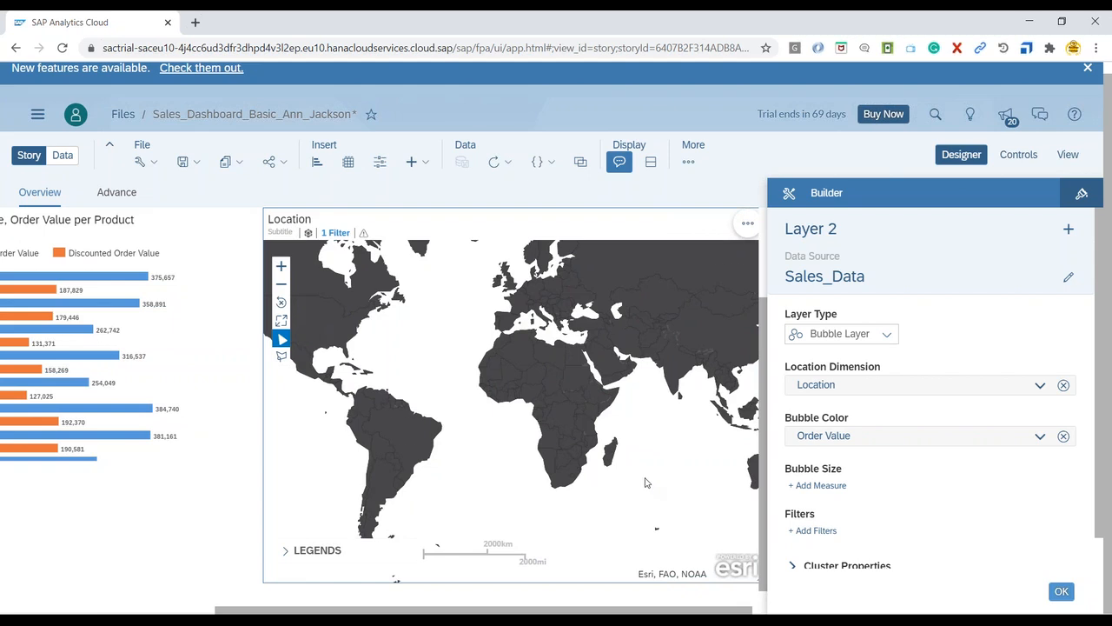
Step: Examine the geo map's Order Value bubbles across the world, including the United States and China
left_click_drag(379, 344, 472, 345)
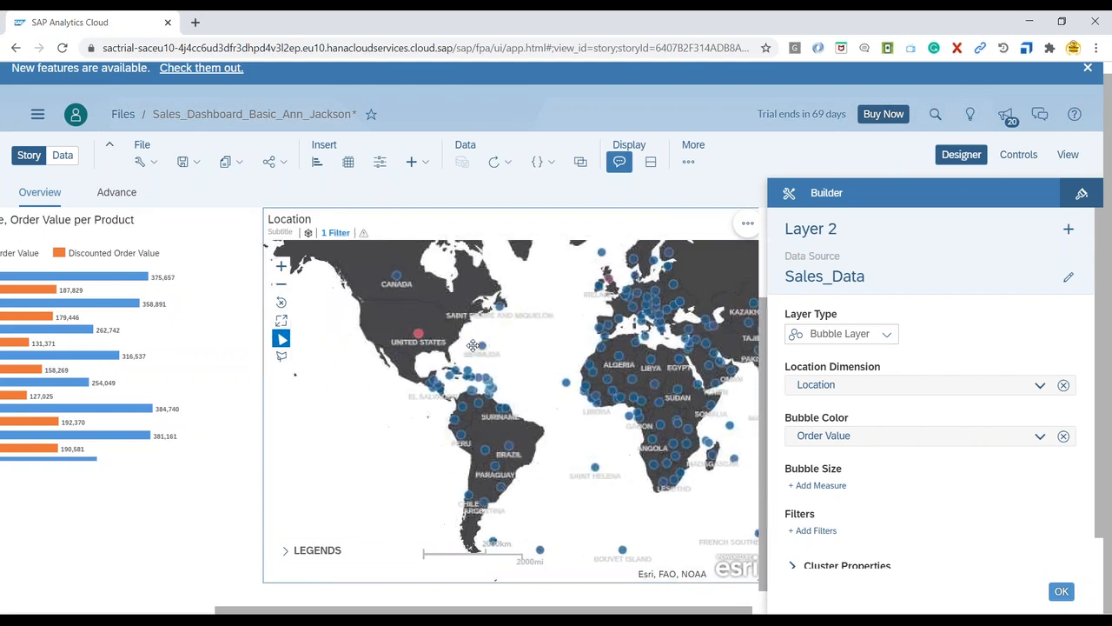
mouse_move(418, 335)
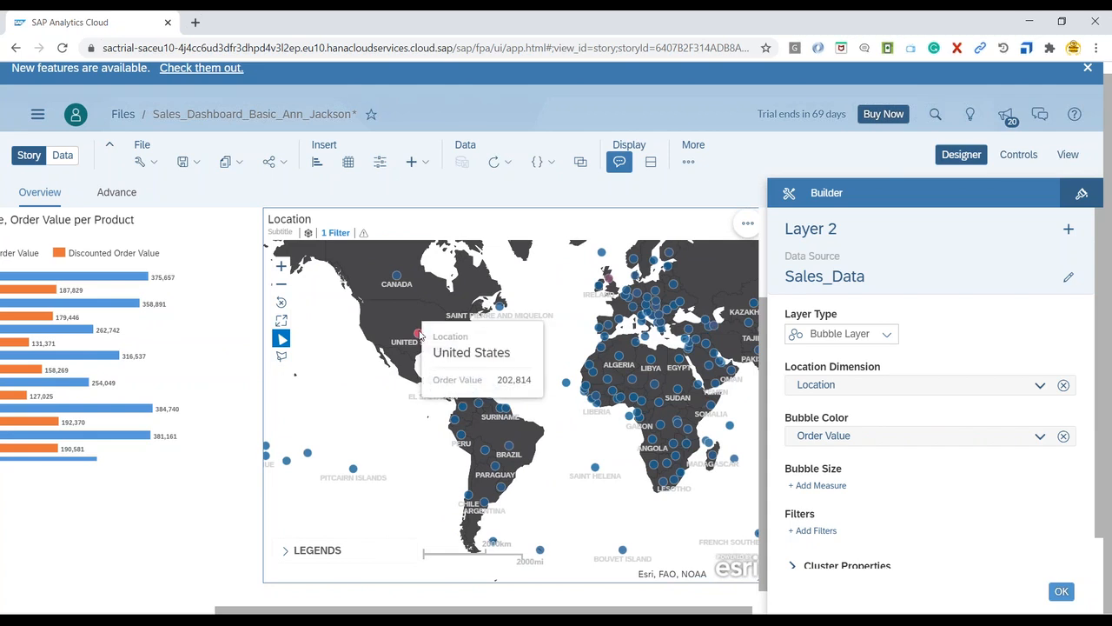
left_click_drag(615, 470, 419, 429)
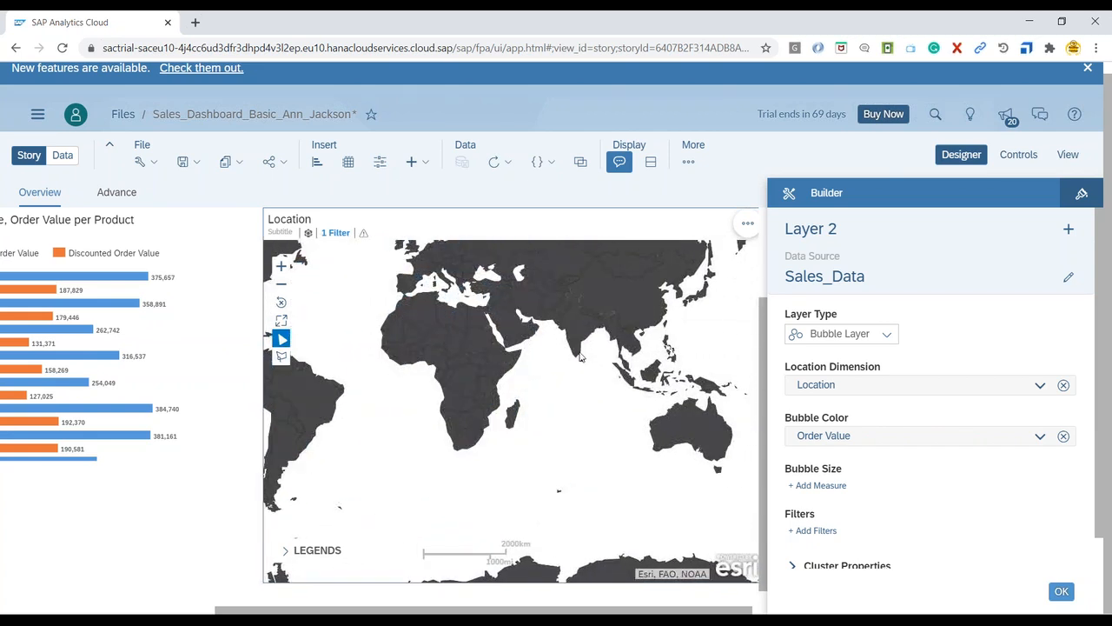
mouse_move(578, 335)
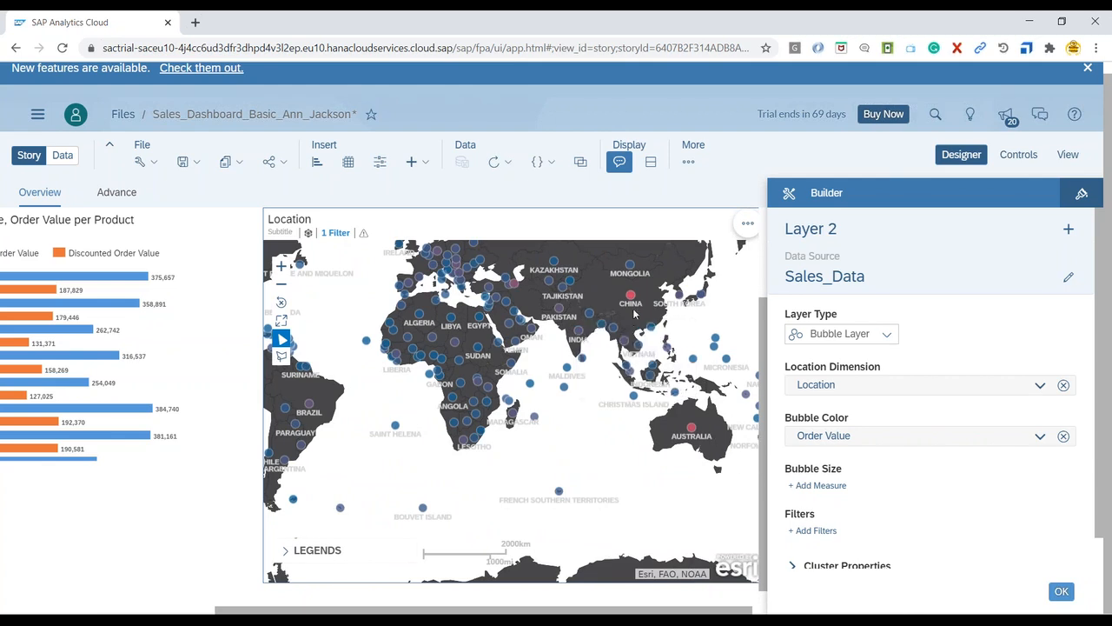
left_click_drag(507, 457, 622, 457)
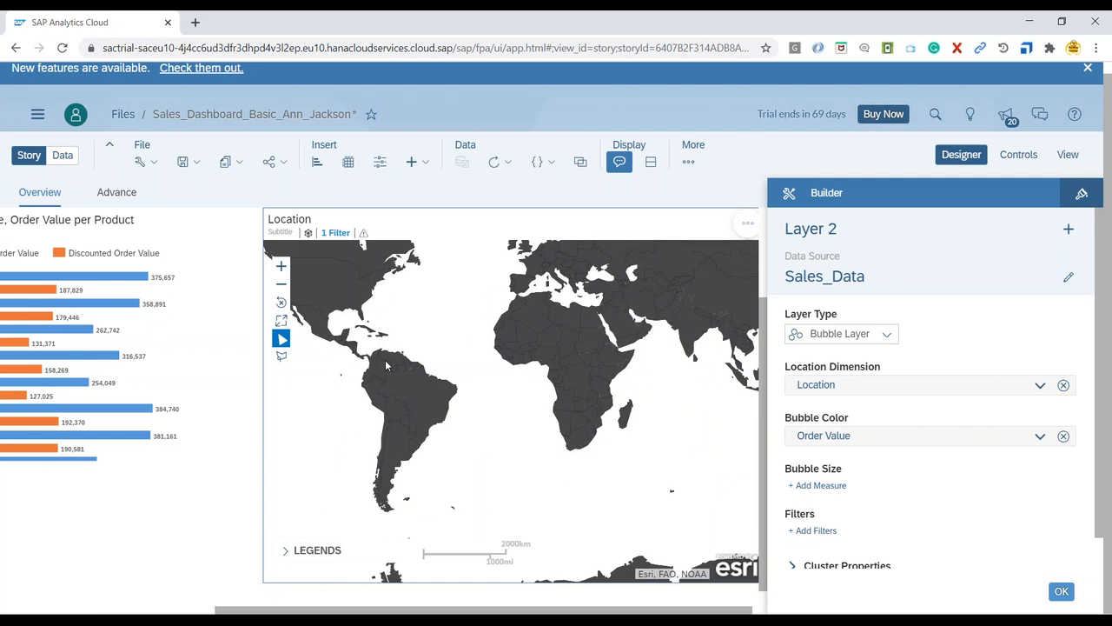
mouse_move(342, 310)
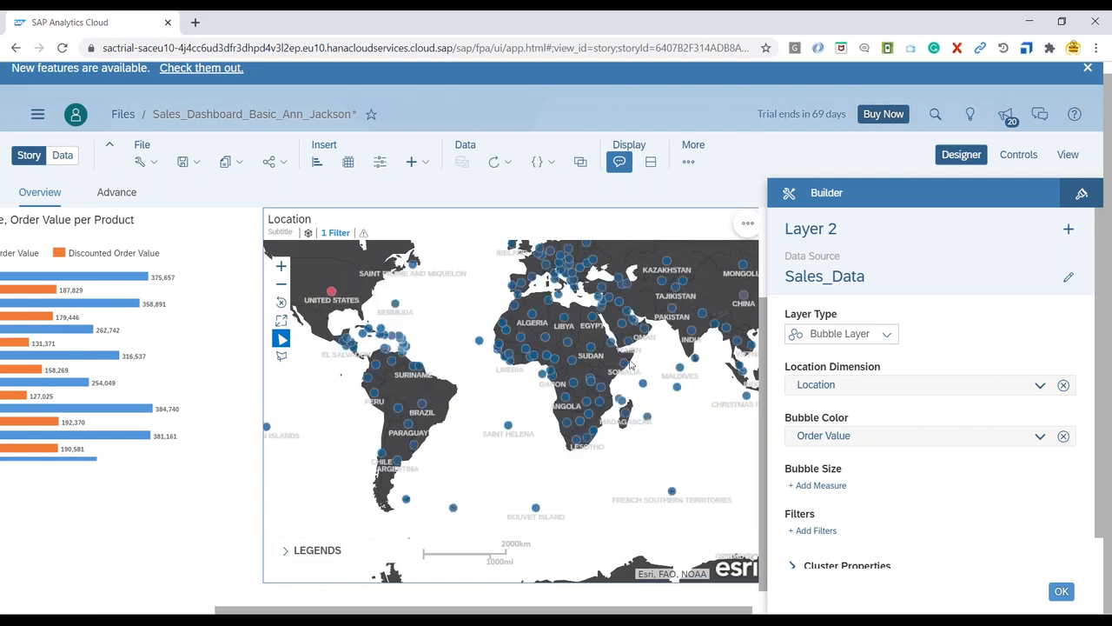
left_click_drag(736, 352, 600, 341)
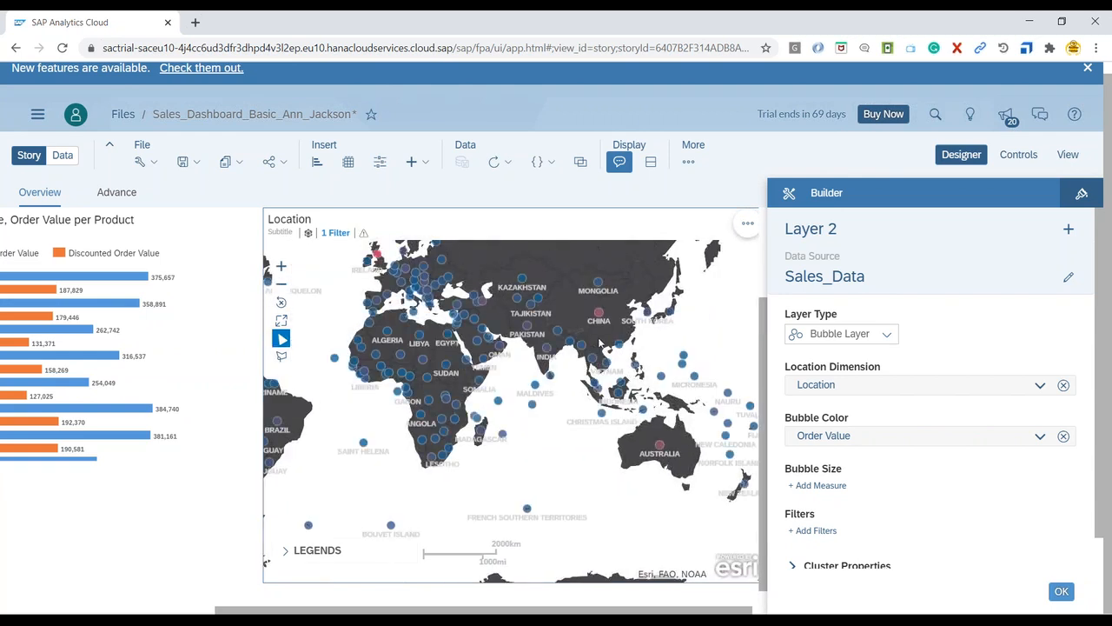
mouse_move(602, 316)
left_click_drag(526, 494, 667, 493)
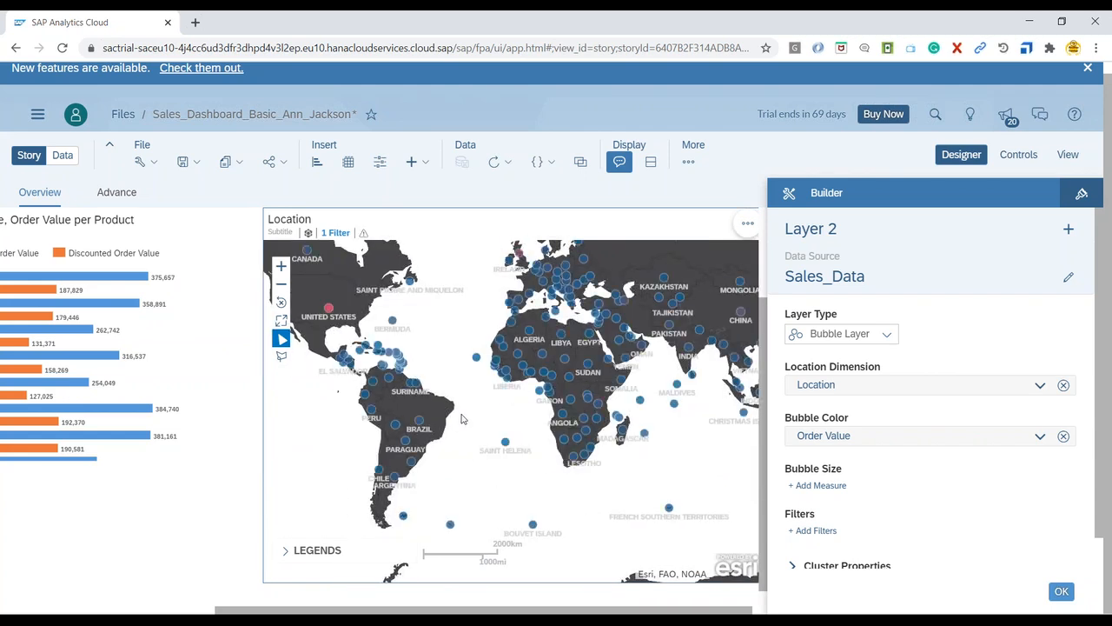
Step: Size the Layer 2 bubbles by the No Customer Meetings measure
left_click(824, 487)
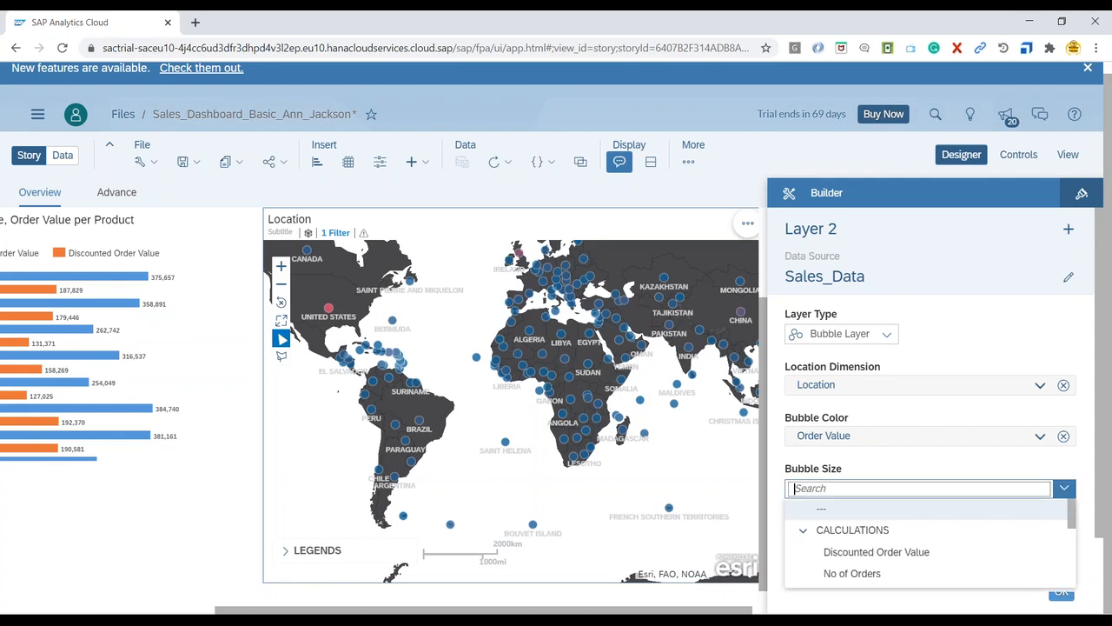
scroll(869, 567, "down", 5)
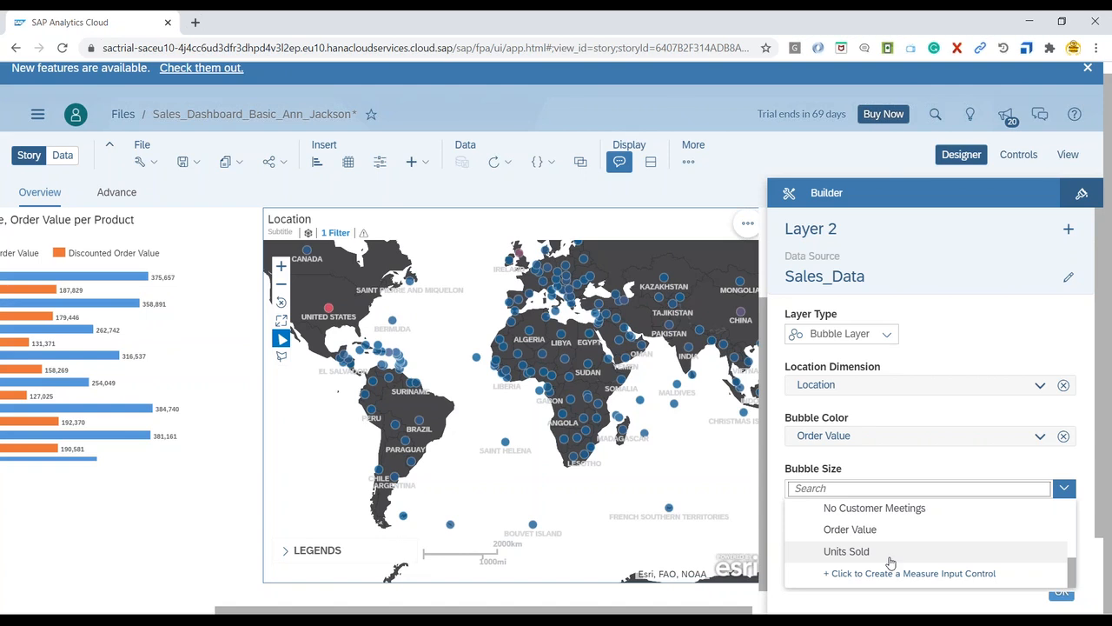
left_click(874, 509)
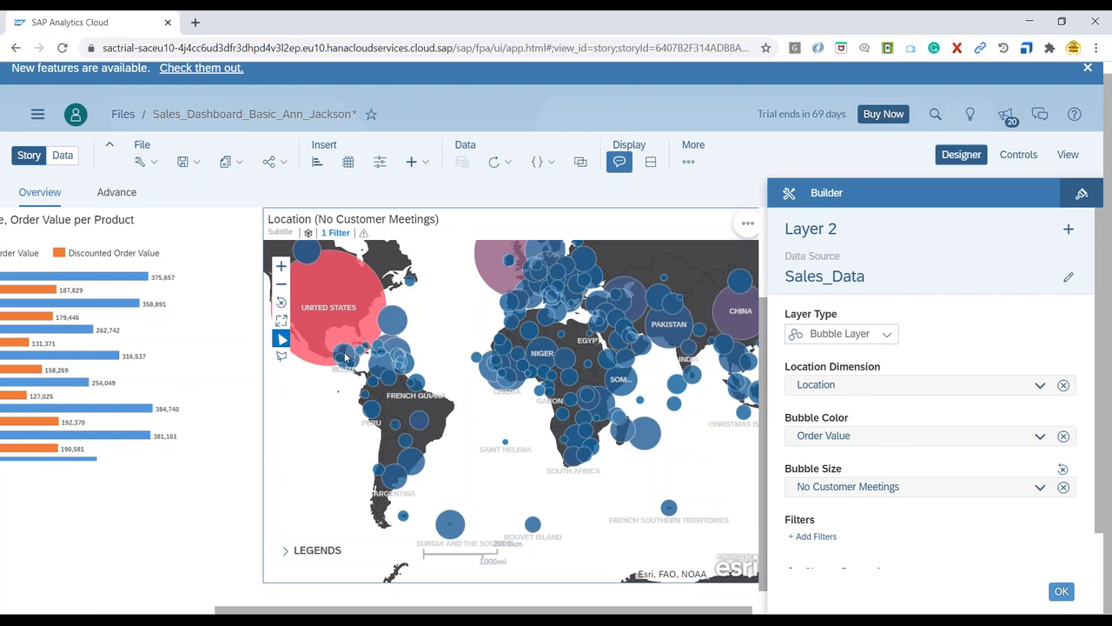
Step: Compare Order Value with No Customer Meetings for large bubbles such as the United States, Australia and Pakistan
mouse_move(325, 306)
left_click_drag(523, 471, 592, 474)
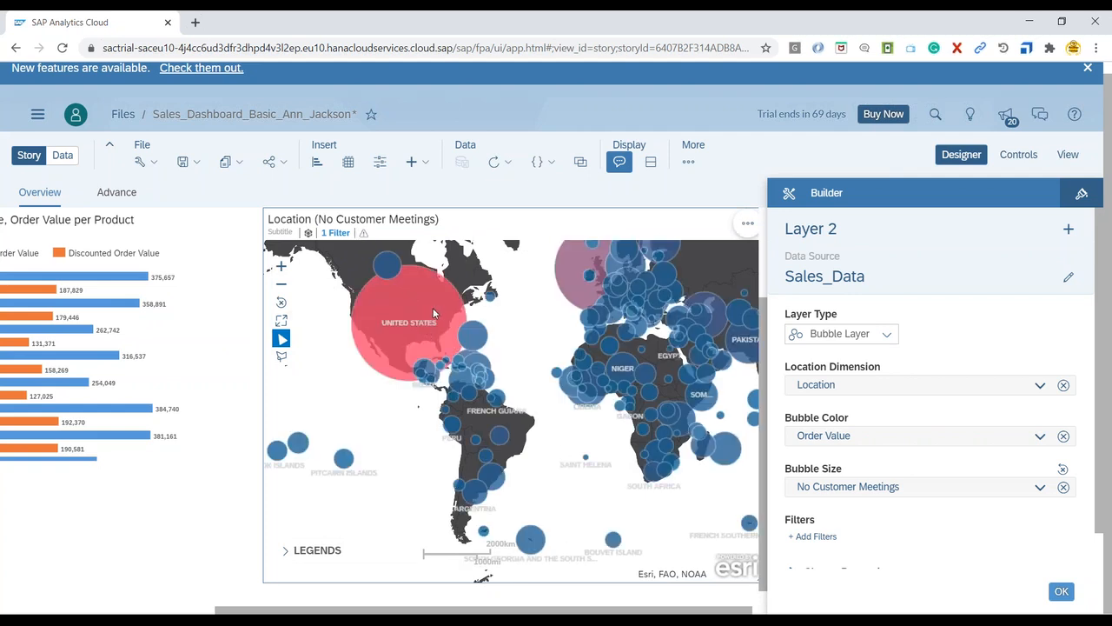
mouse_move(432, 309)
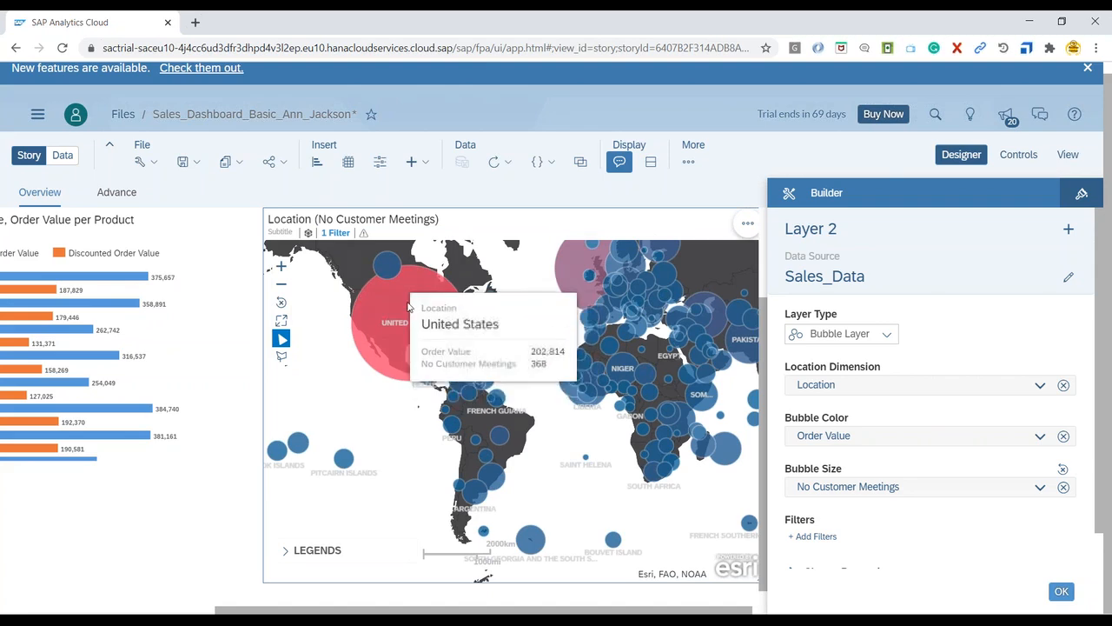
left_click_drag(609, 491, 426, 481)
mouse_move(353, 266)
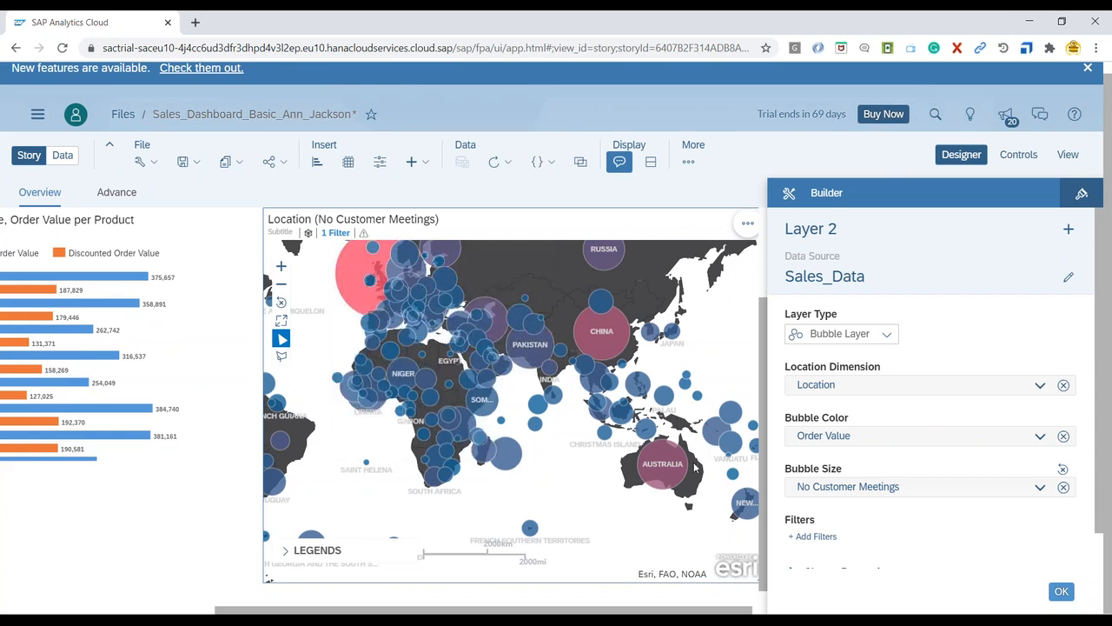
mouse_move(679, 469)
mouse_move(526, 363)
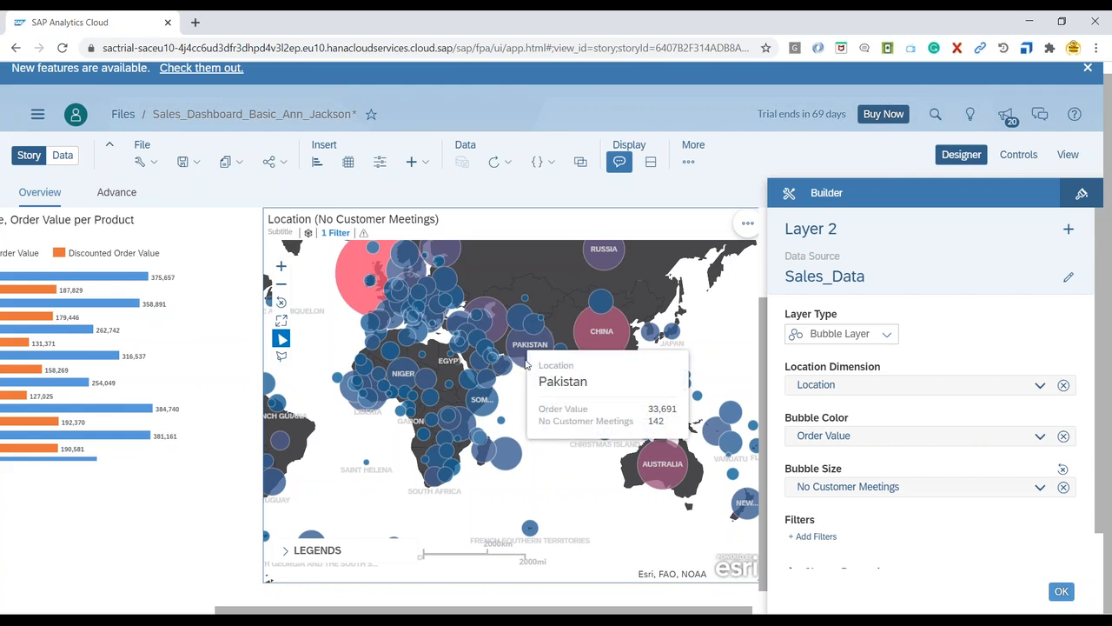
left_click_drag(565, 490, 643, 487)
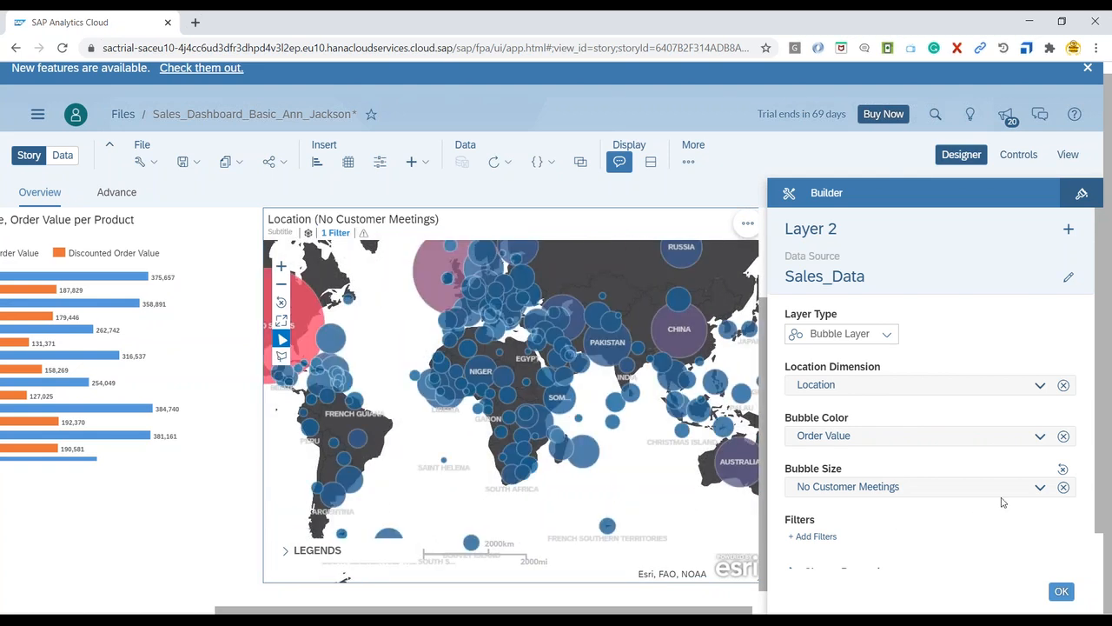
Step: Give the Order Value bubble color the continuous blue-green-yellow-red palette and set its opacity to 56%
left_click(1040, 435)
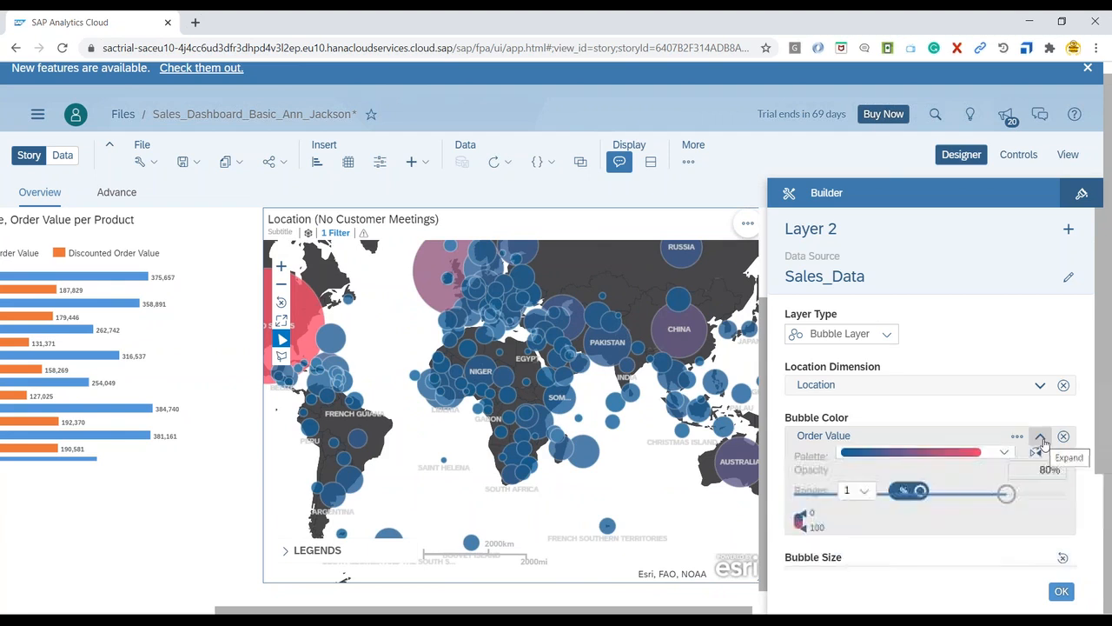
left_click(1005, 458)
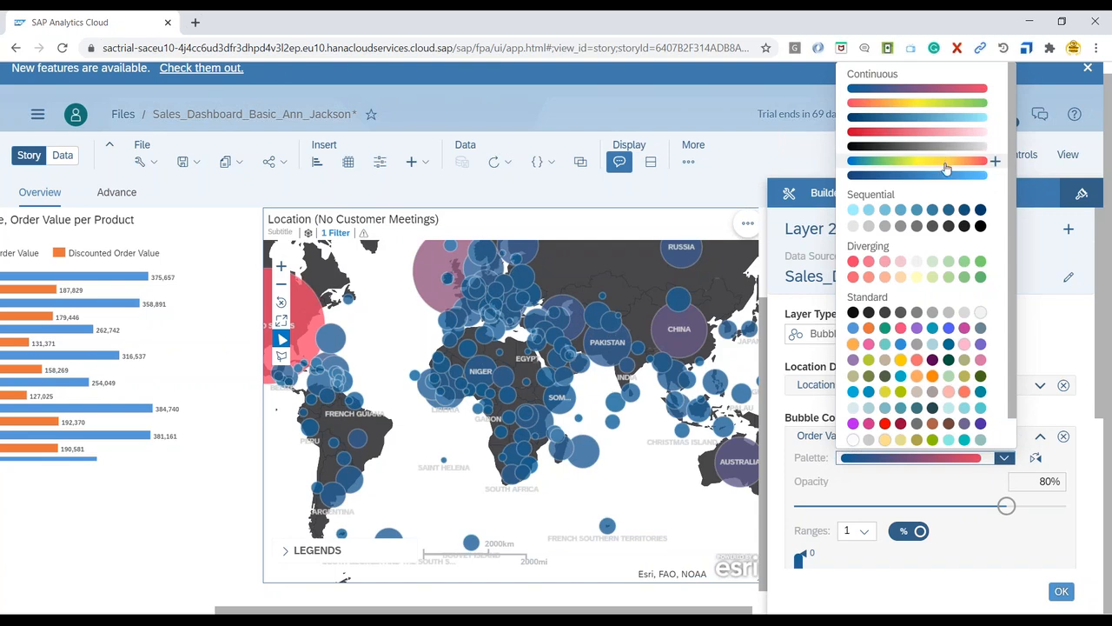
left_click(951, 346)
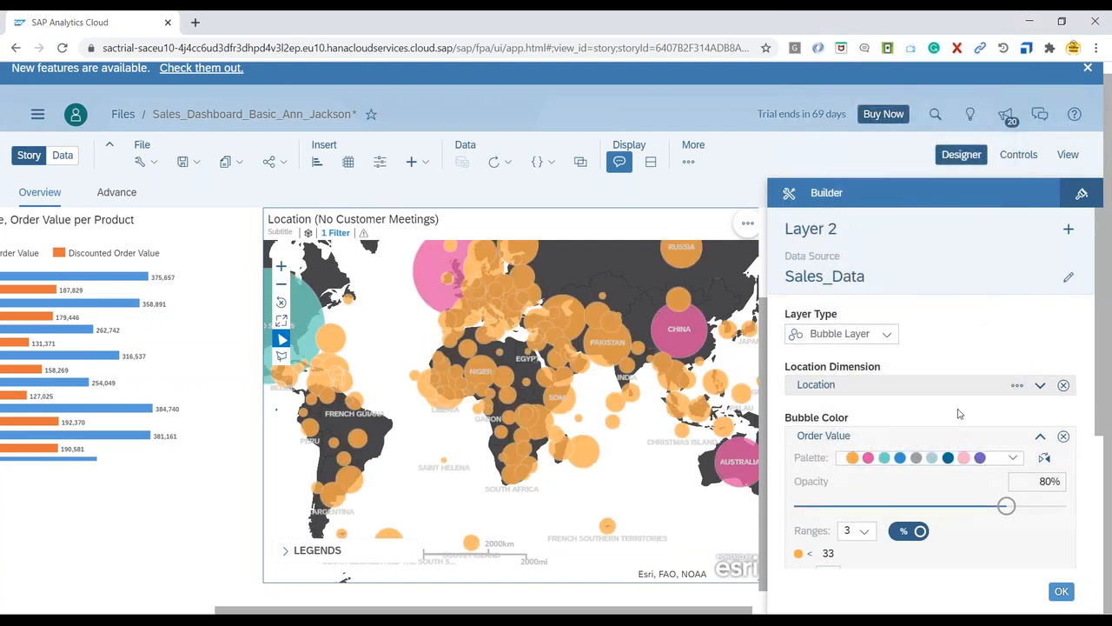
left_click(982, 465)
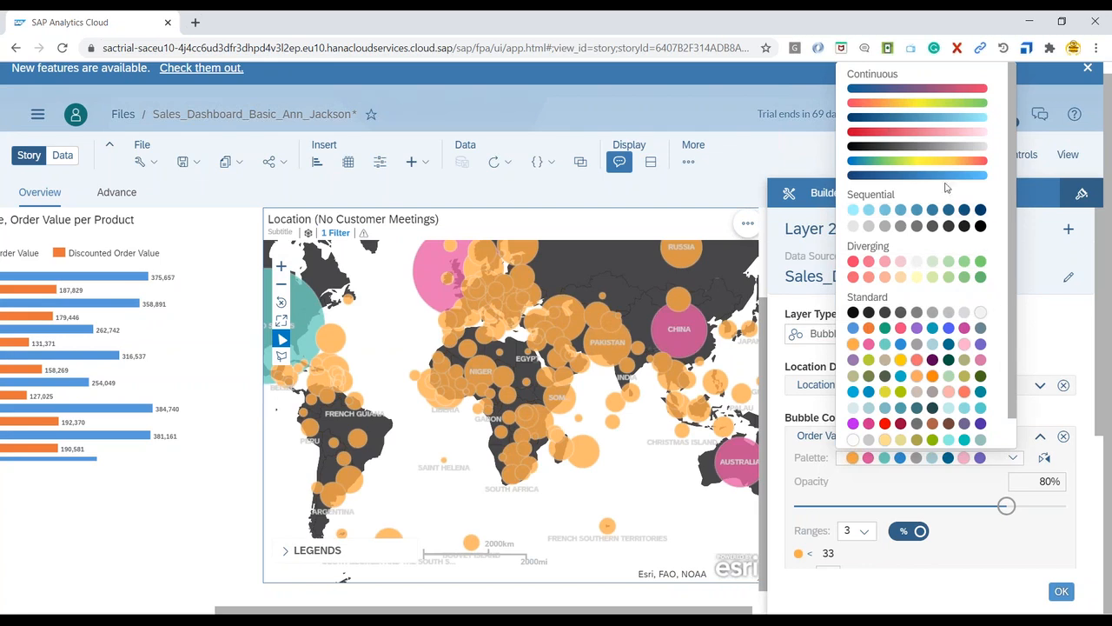
left_click(990, 161)
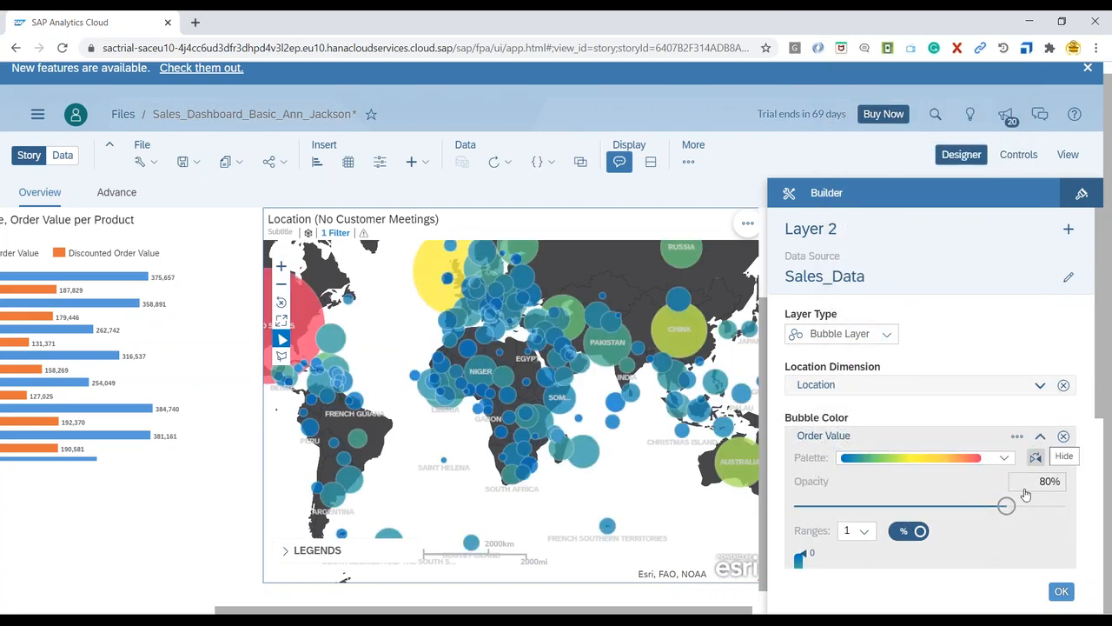
left_click_drag(1006, 506, 931, 510)
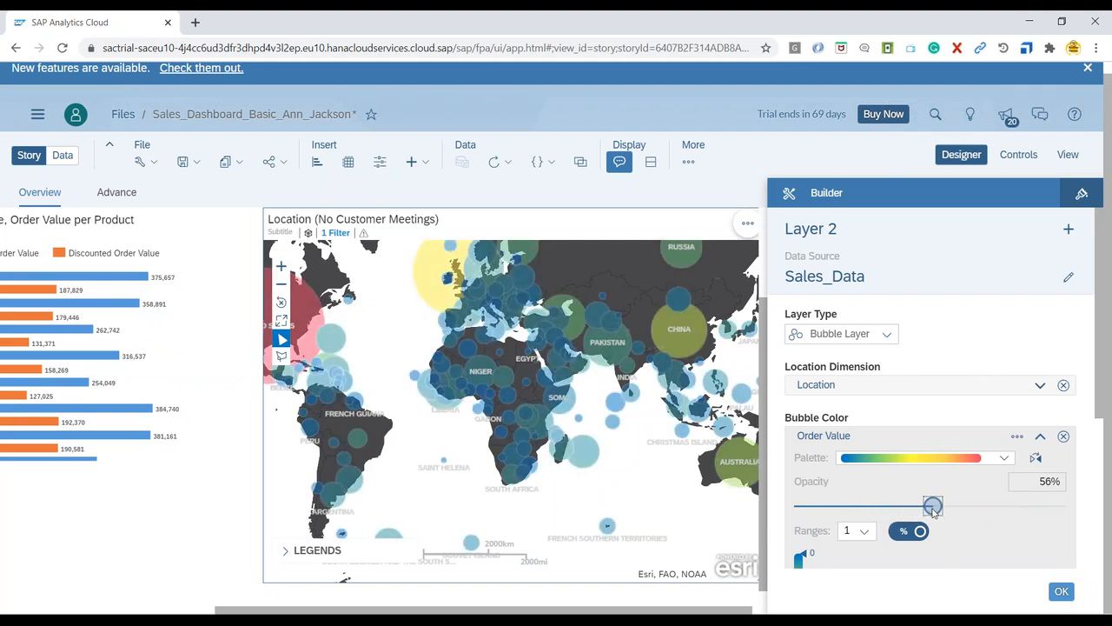
Step: Set the number of Order Value color ranges to 4 and apply the Layer 2 settings
scroll(990, 556, "down", 3)
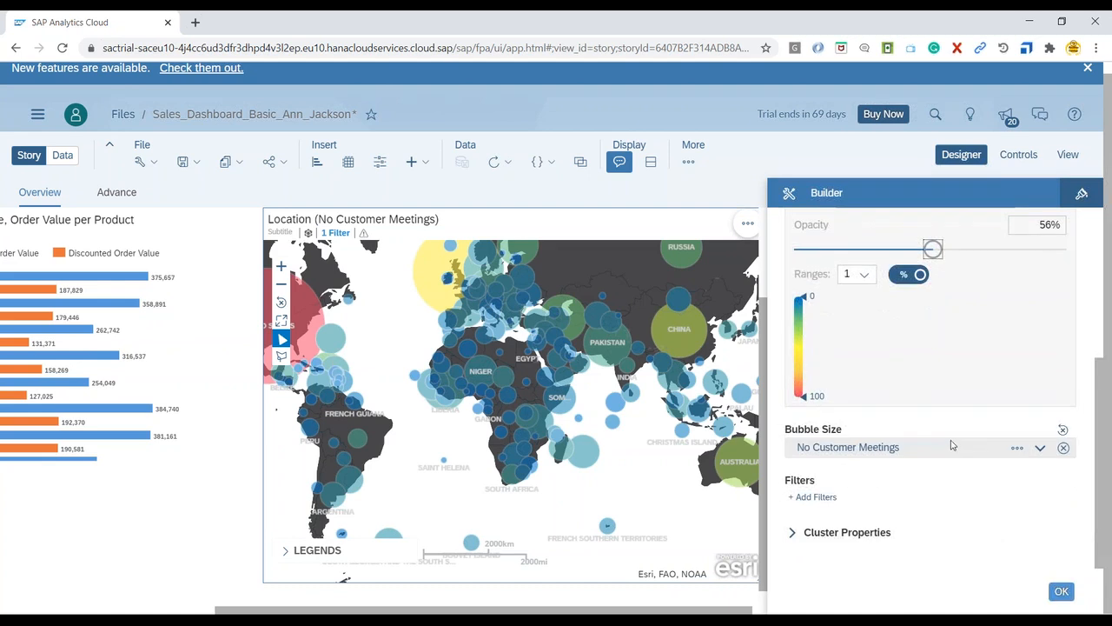
scroll(947, 448, "up", 2)
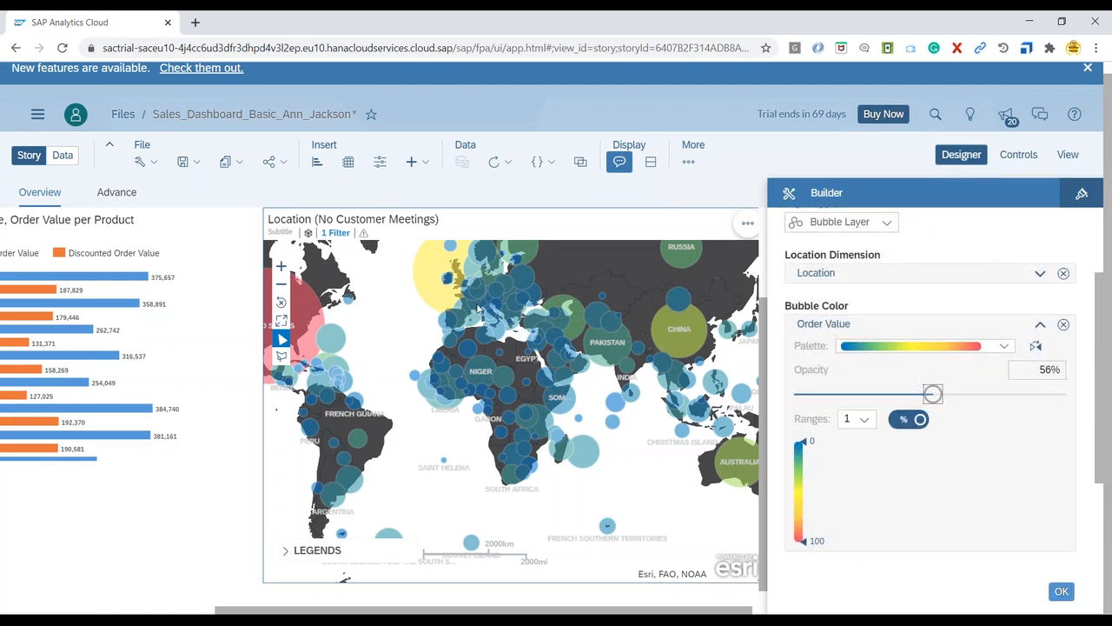
left_click(866, 421)
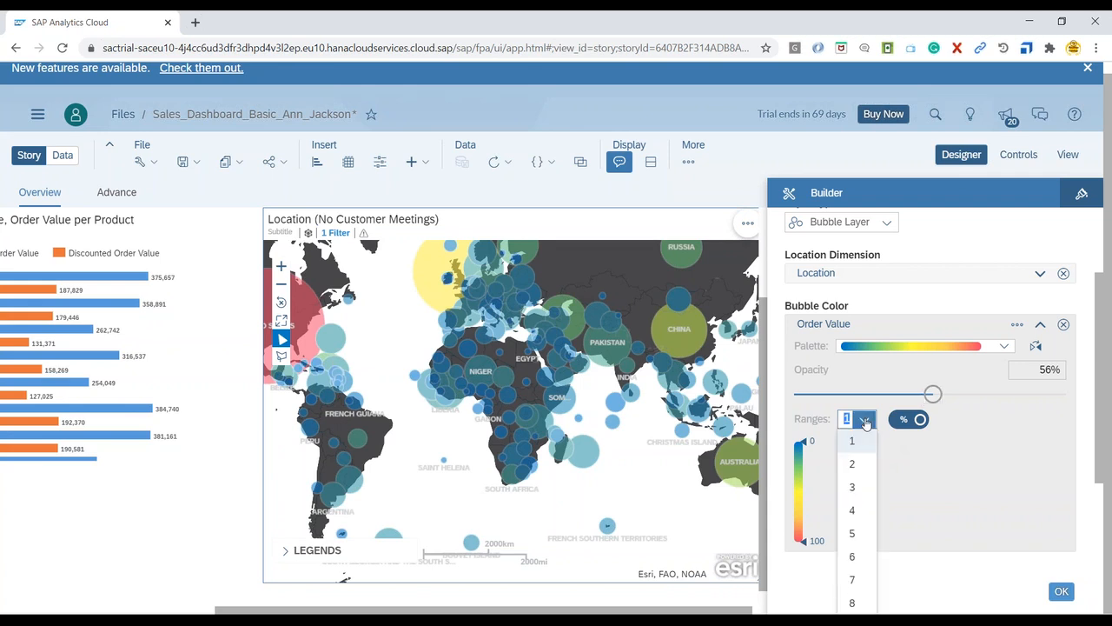
left_click(852, 488)
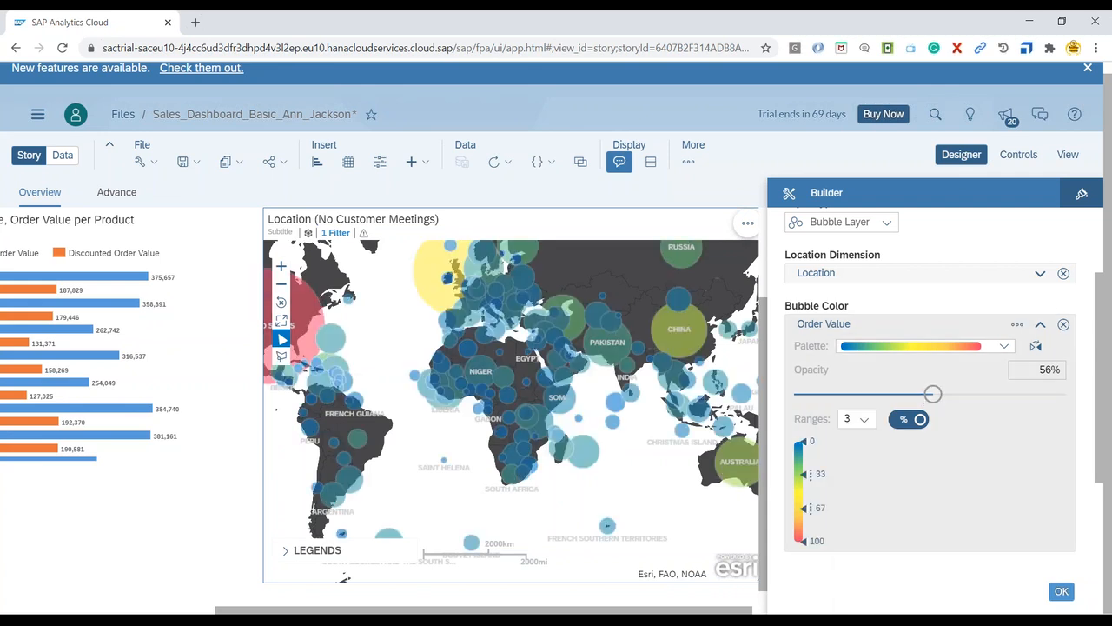
left_click(864, 419)
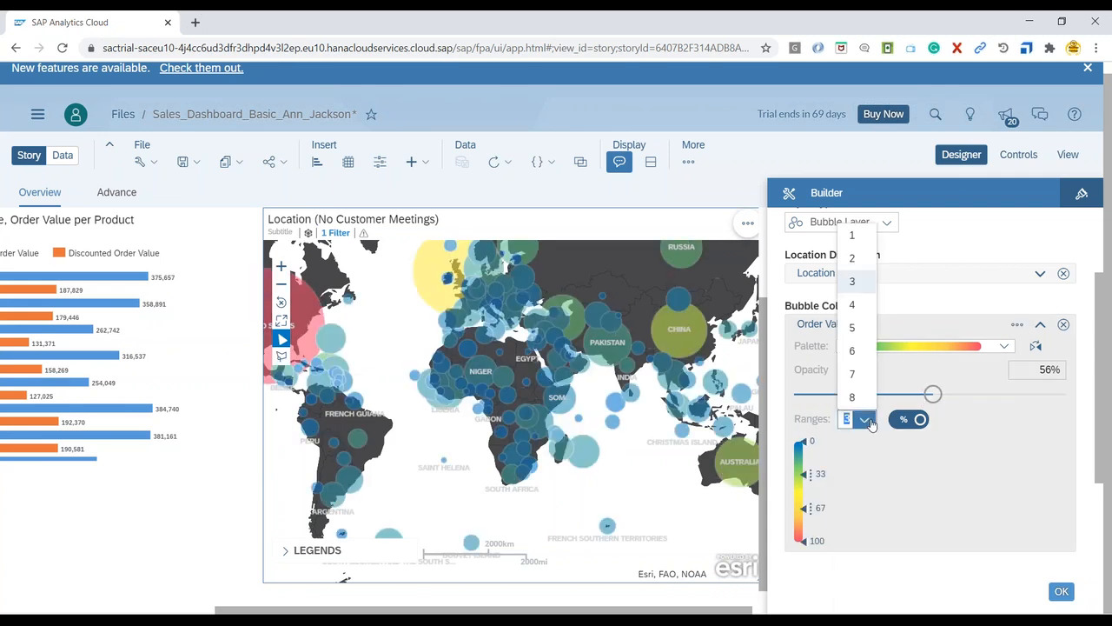
left_click(855, 327)
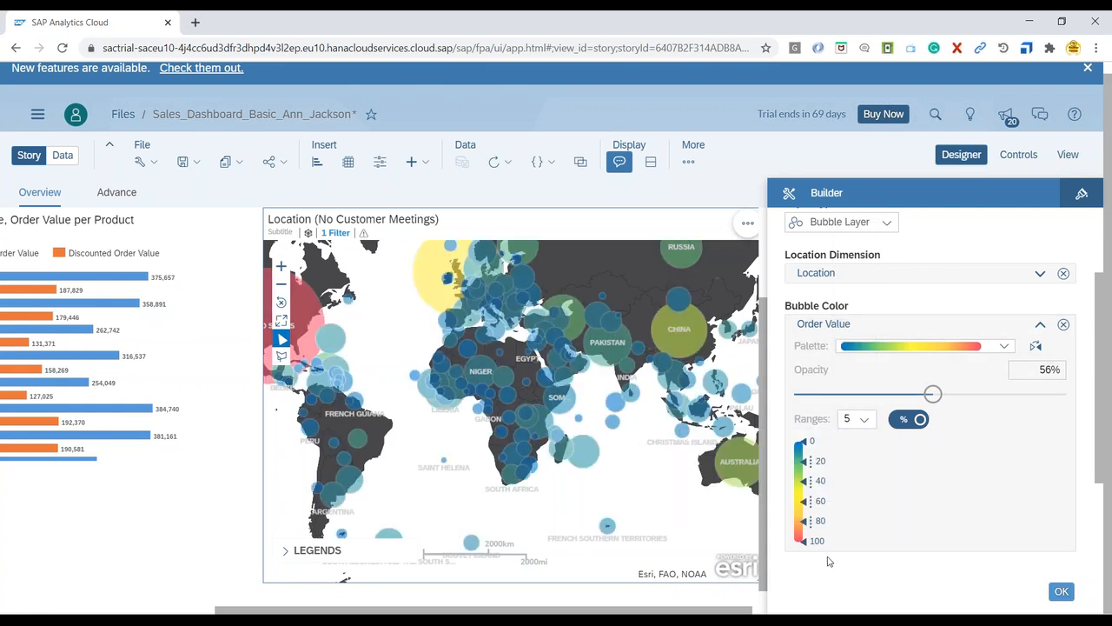
left_click(860, 419)
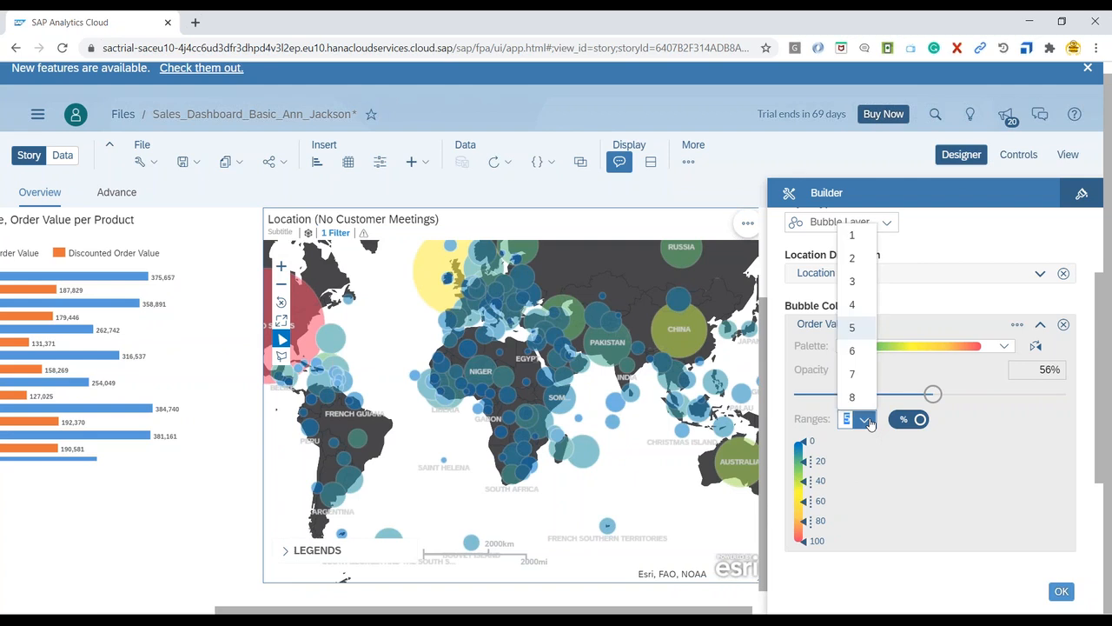
left_click(854, 305)
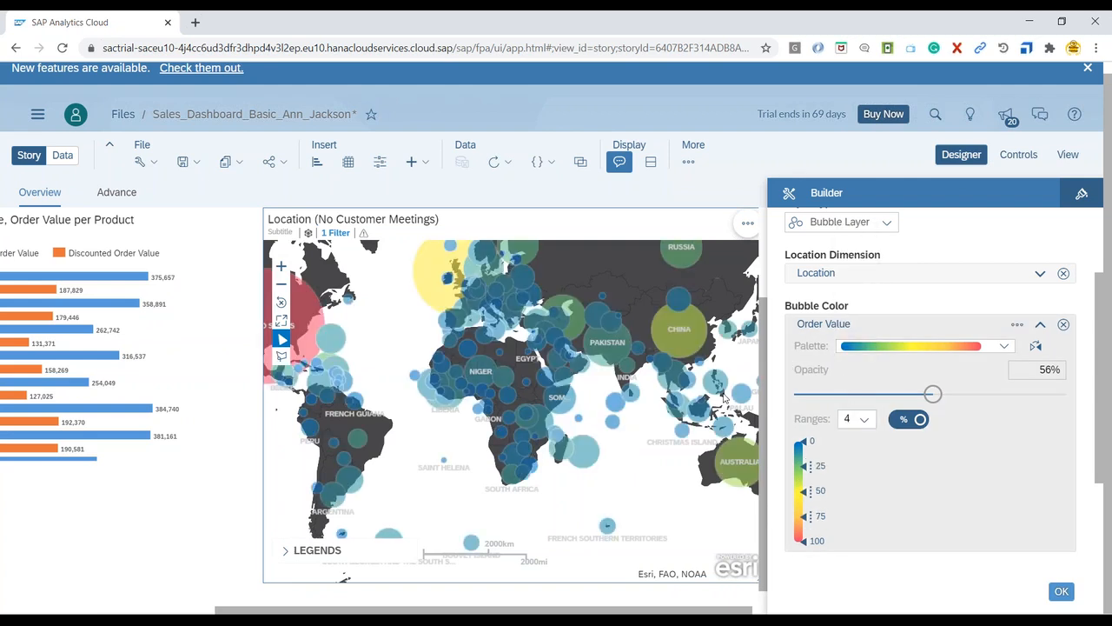
left_click(1061, 592)
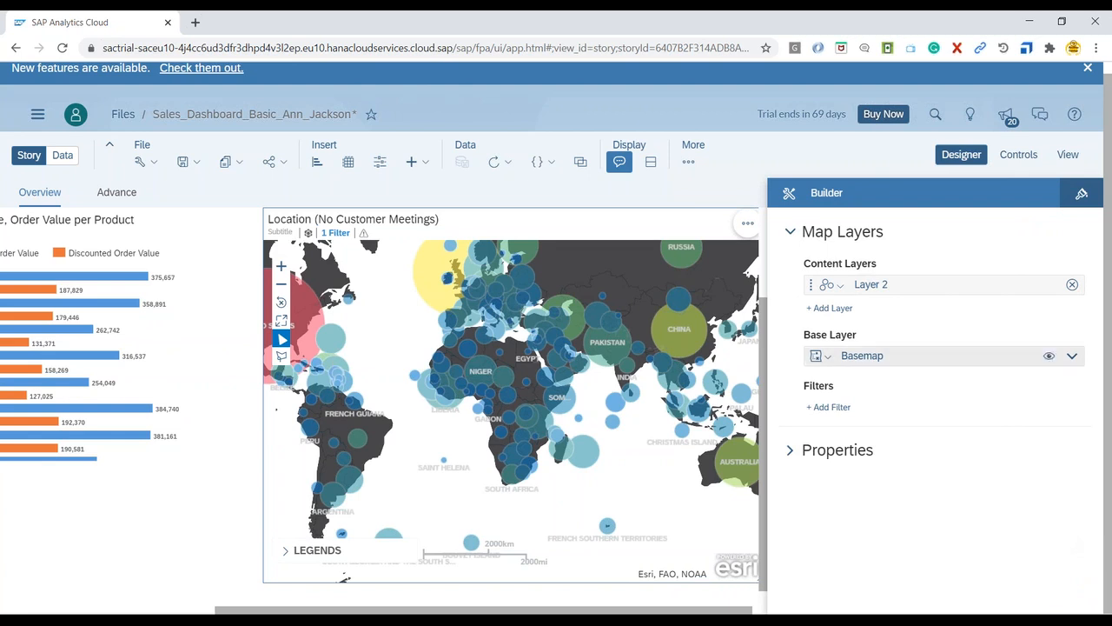
Step: Reopen Layer 2 and reduce the No Customer Meetings bubble size to 40%
mouse_move(1043, 295)
left_click(1025, 285)
scroll(977, 409, "down", 3)
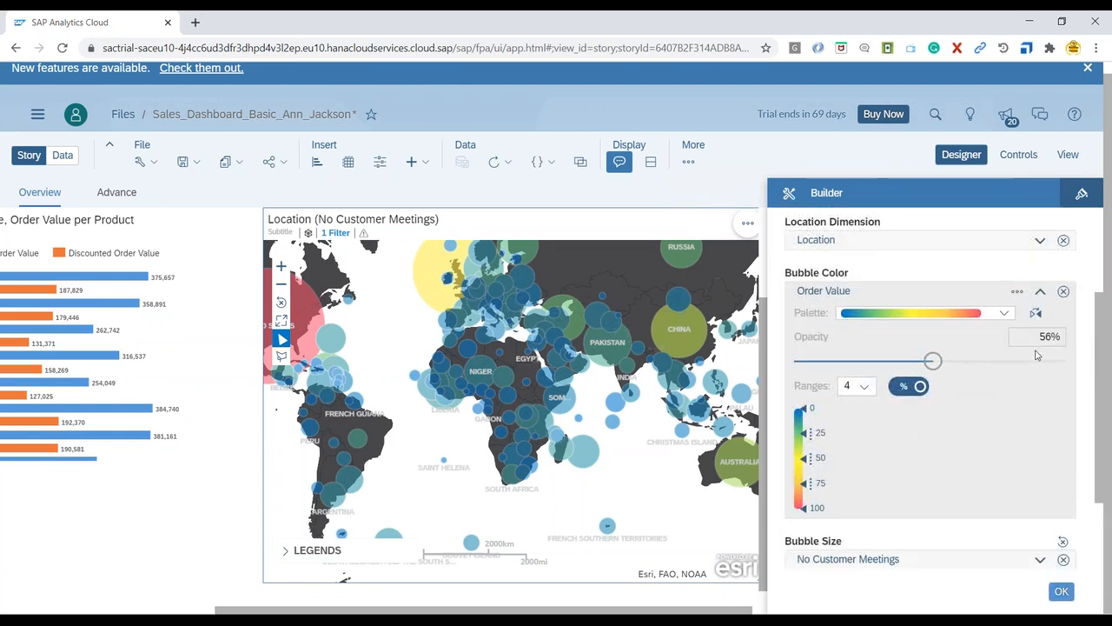
left_click(1040, 292)
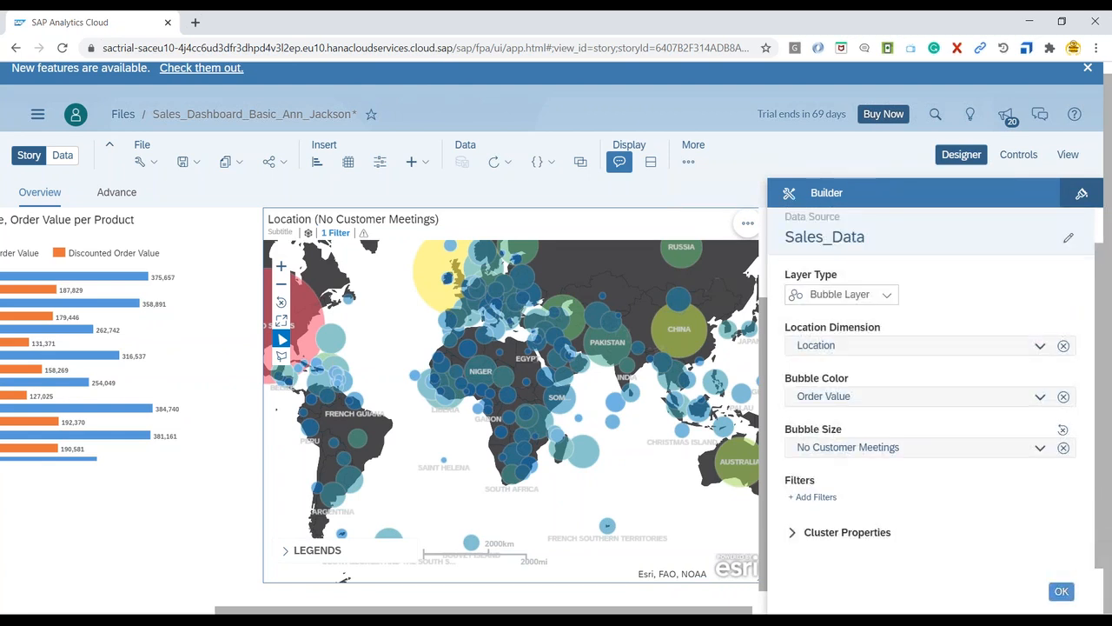
left_click(1040, 447)
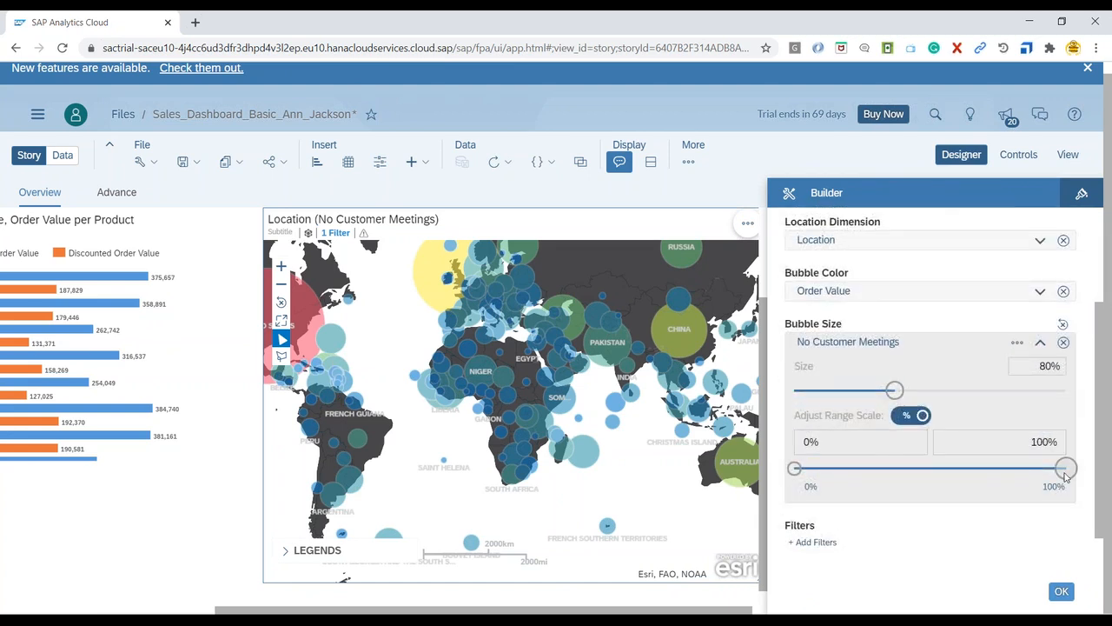
left_click_drag(895, 392, 841, 397)
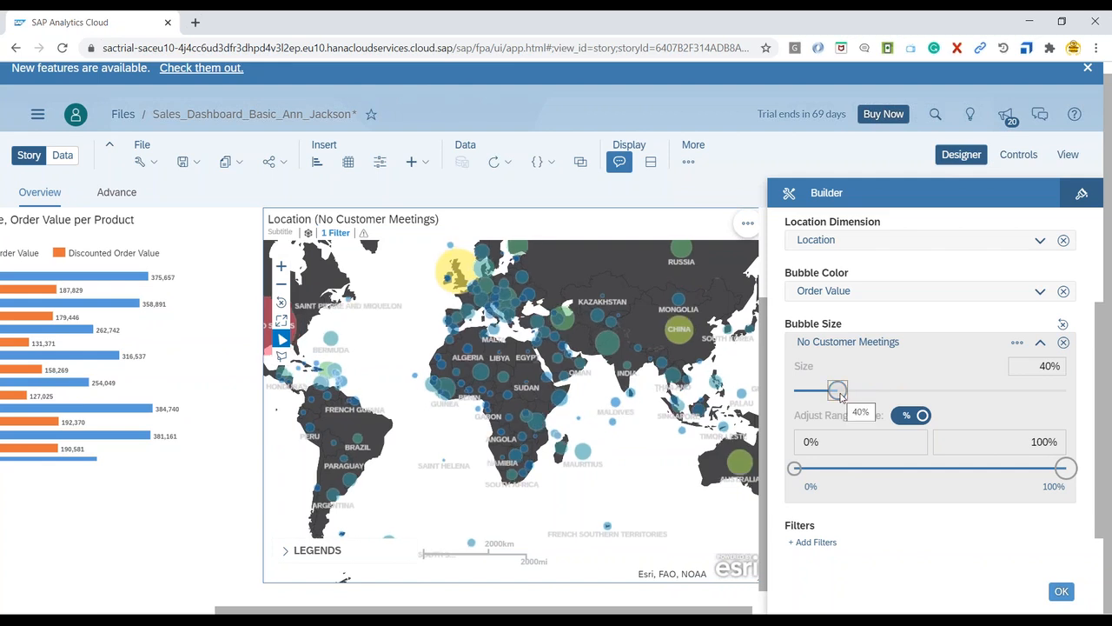
Step: Set the No Customer Meetings bubble size to 42%
left_click_drag(841, 397, 844, 396)
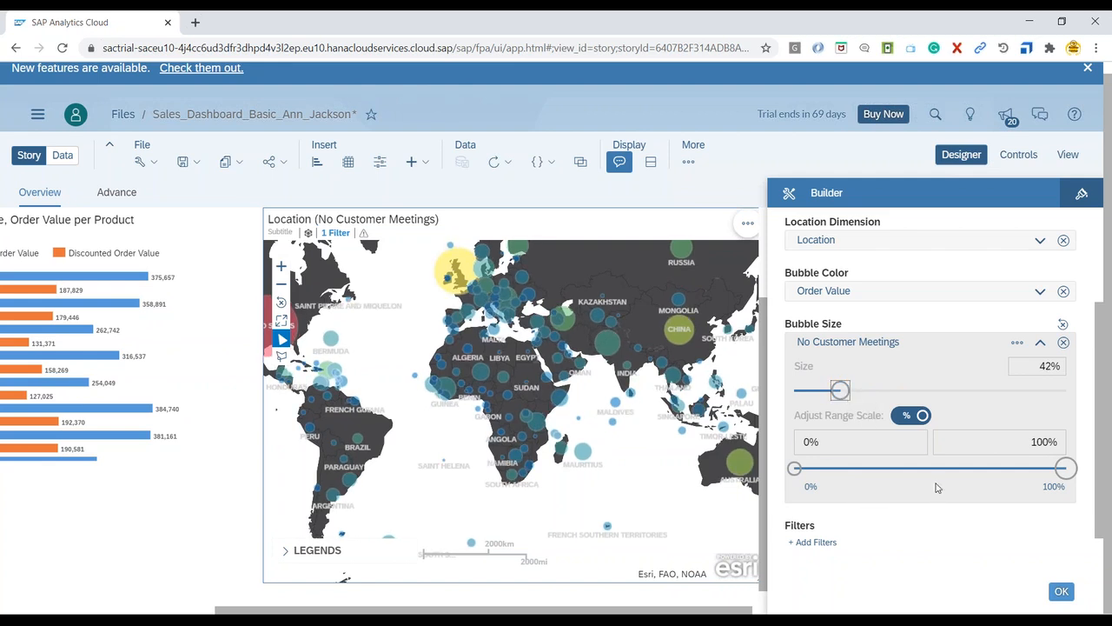
mouse_move(1066, 474)
mouse_move(1064, 471)
left_mouse_down()
mouse_move(904, 470)
mouse_move(1083, 478)
left_mouse_up()
left_click(1017, 342)
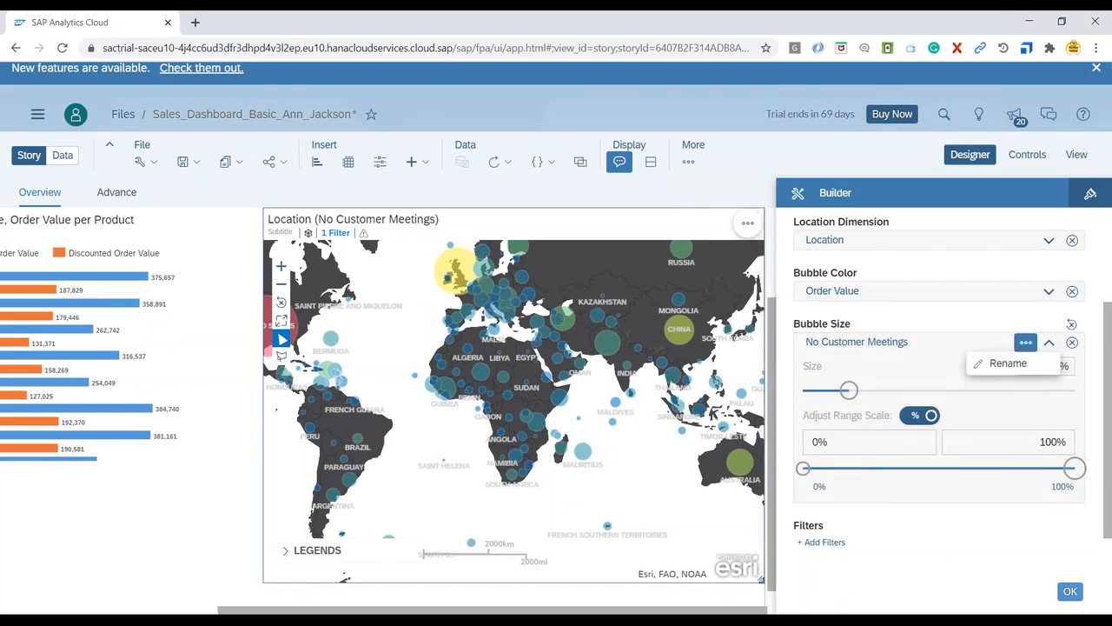
left_click(941, 374)
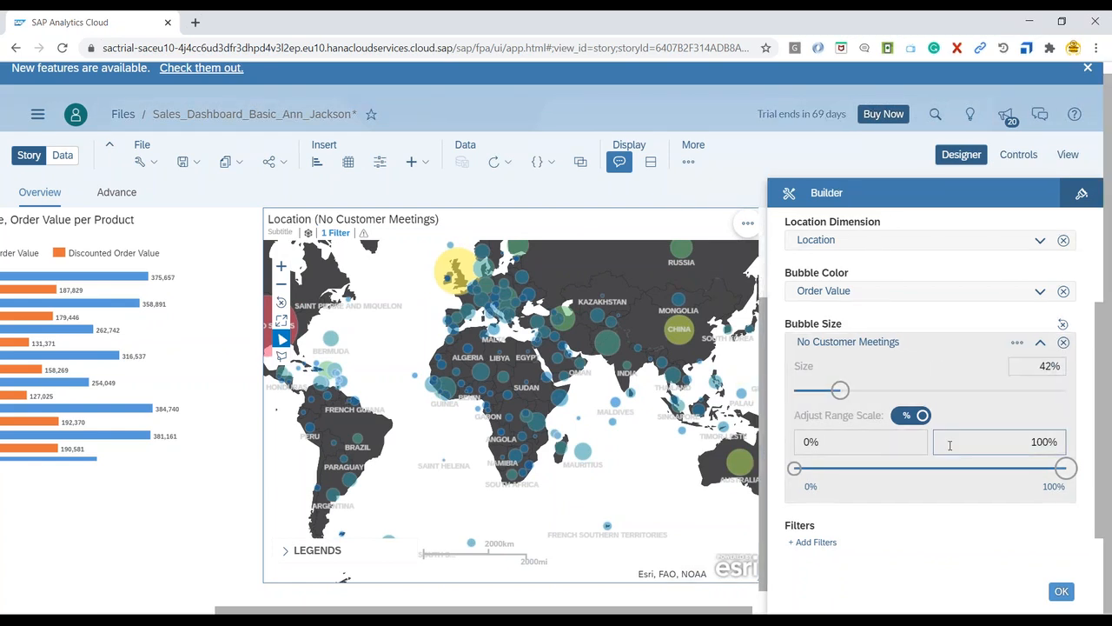
Step: In the layer's Cluster Properties, try Maximum Display Points of 671 and 56 to compare the location clustering
scroll(947, 460, "down", 1)
left_click(794, 532)
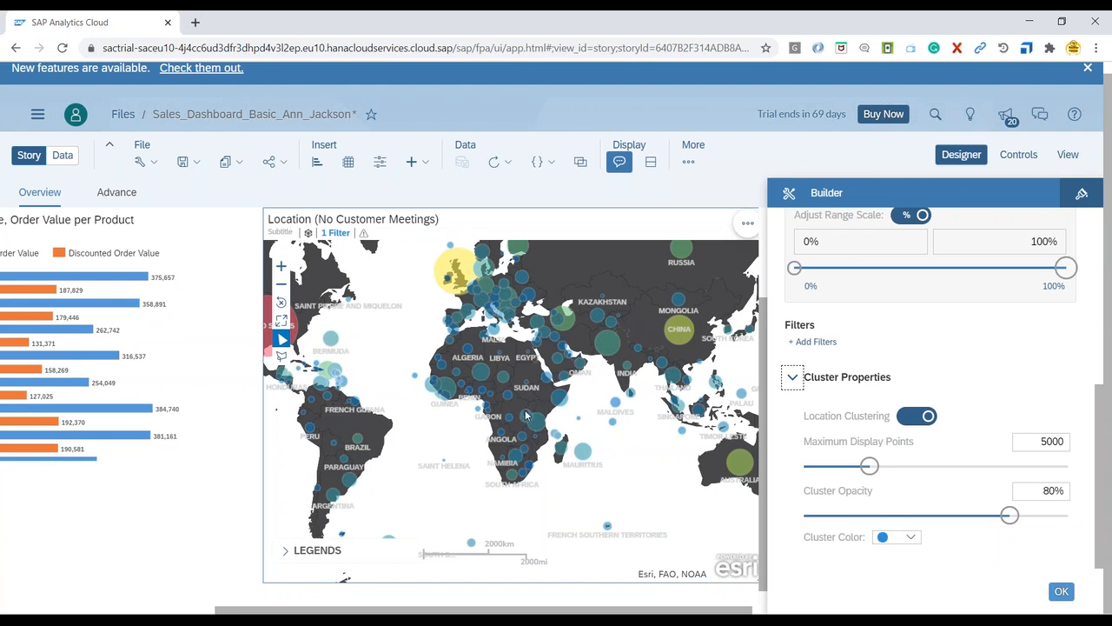
mouse_move(581, 457)
mouse_move(871, 470)
left_click_drag(869, 466, 814, 470)
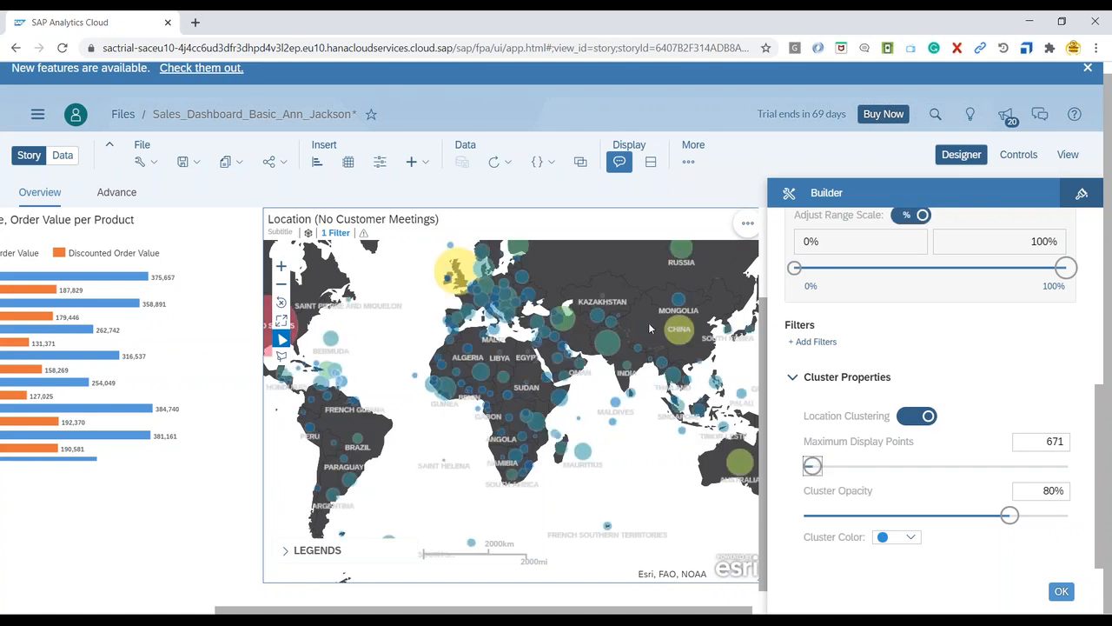
left_click_drag(801, 470, 803, 470)
left_click_drag(804, 470, 805, 469)
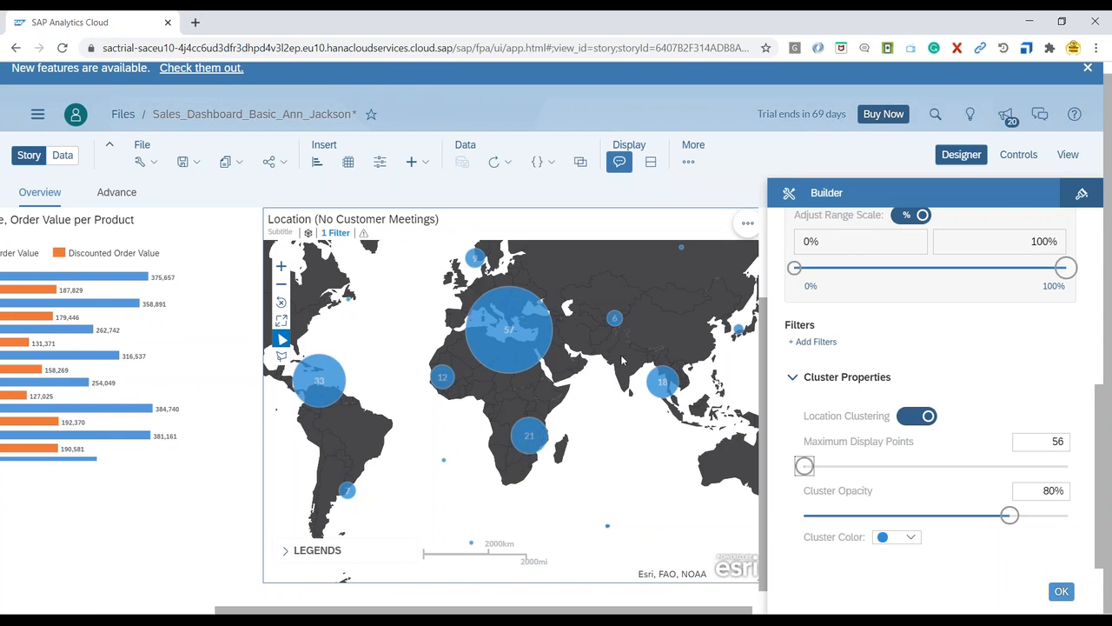
Step: Set Maximum Display Points to 1426 and Cluster Opacity to 78%, and apply the Layer 2 settings
left_click_drag(800, 467, 831, 474)
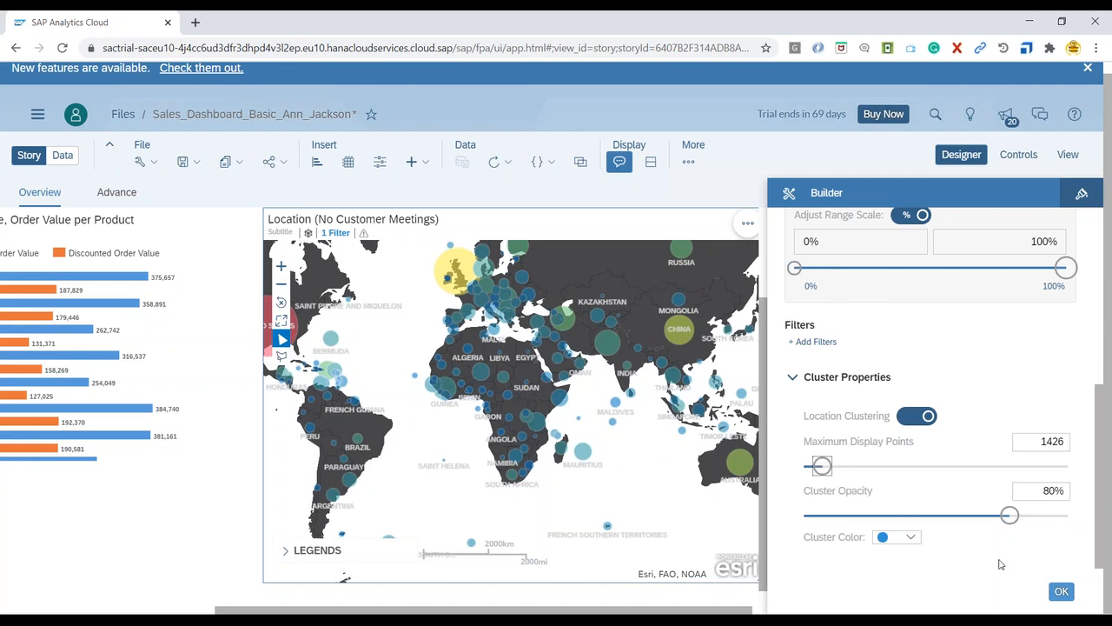
mouse_move(1009, 515)
left_mouse_down()
mouse_move(968, 515)
mouse_move(1075, 517)
mouse_move(1002, 518)
left_mouse_up()
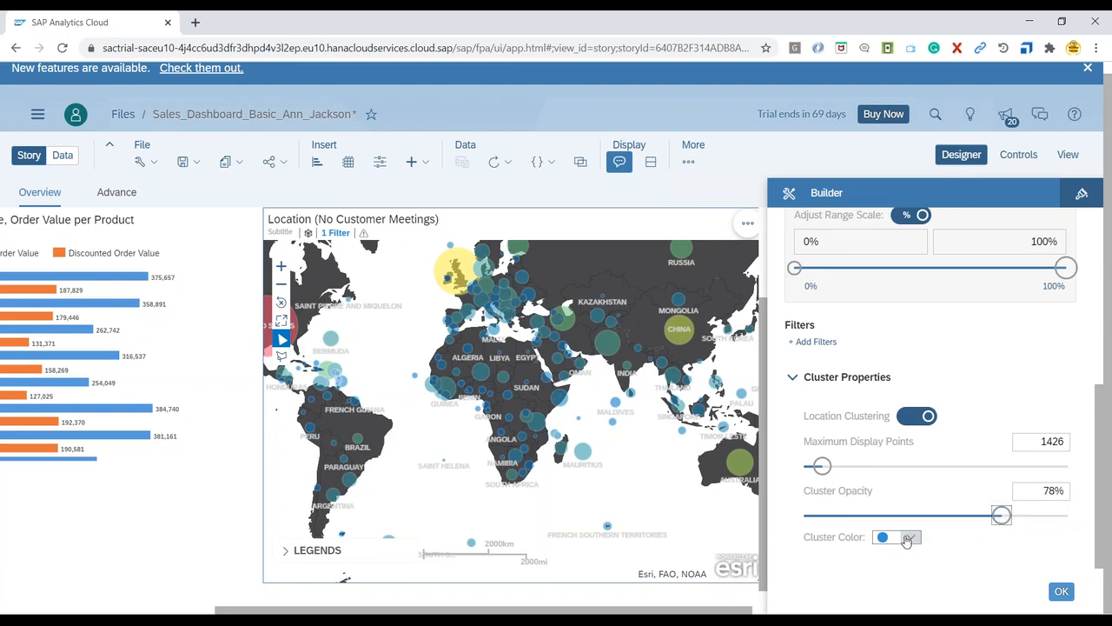
left_click(1061, 591)
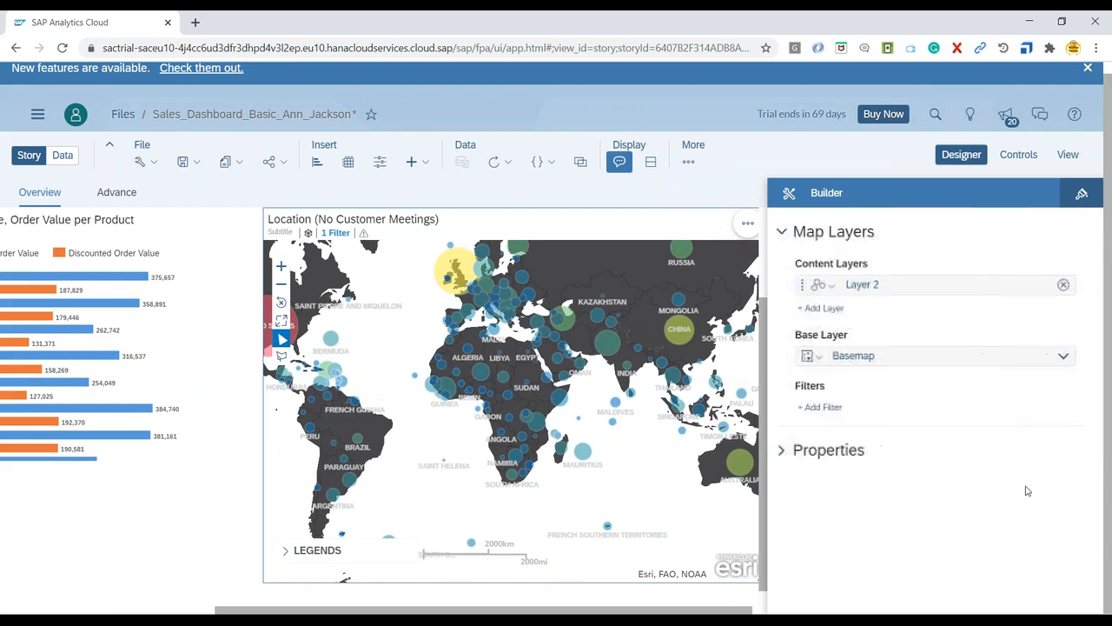
Step: Rename Layer 2 as "Size by Meeting Color by Value"
double_click(871, 284)
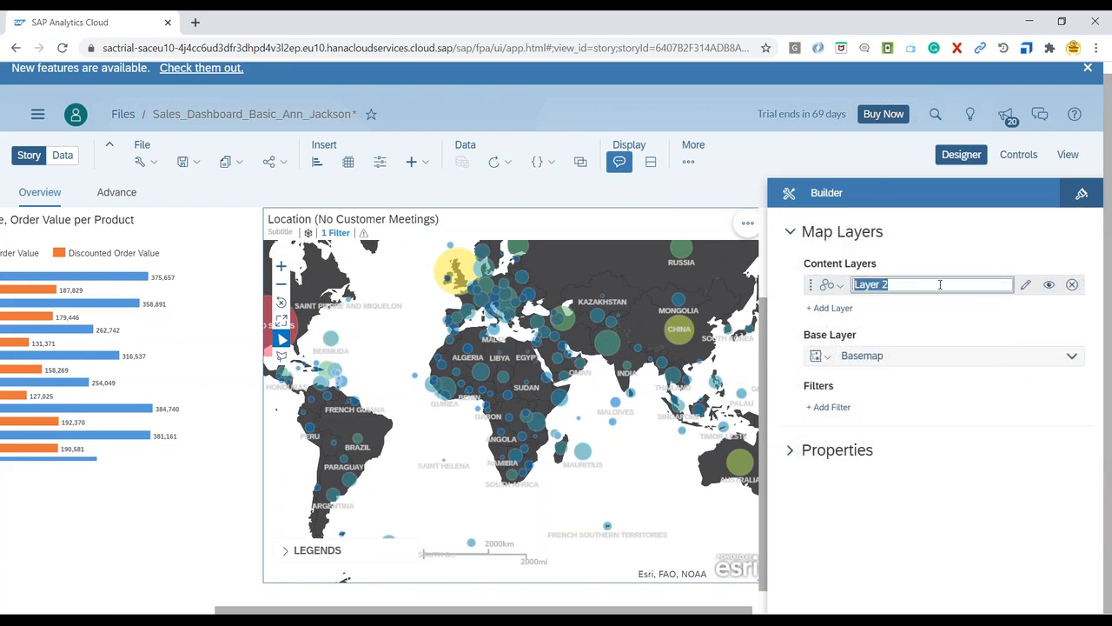
type("Size by Meeting Colo")
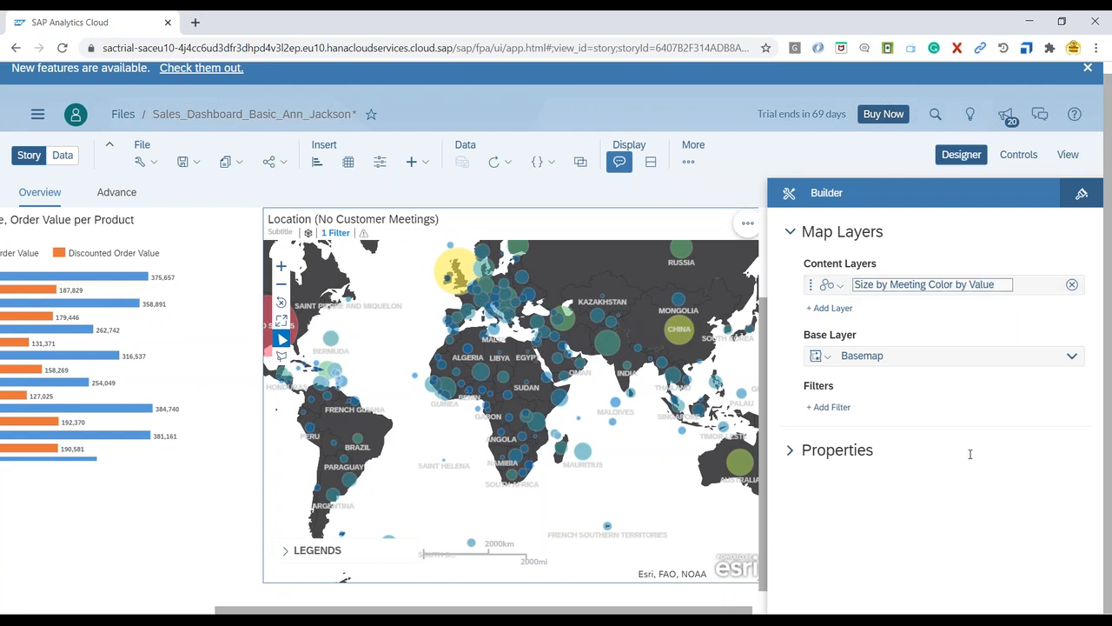
Step: Add a new Choropleth / Drill Layer to the map with Location as its location dimension
left_click(832, 308)
left_click(888, 335)
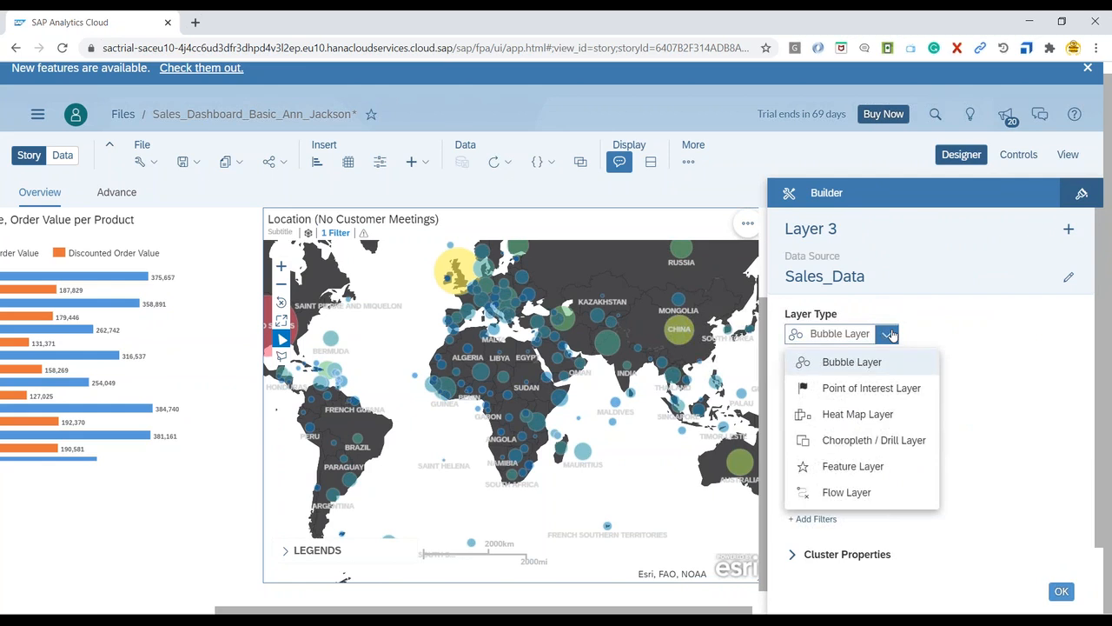
left_click(886, 441)
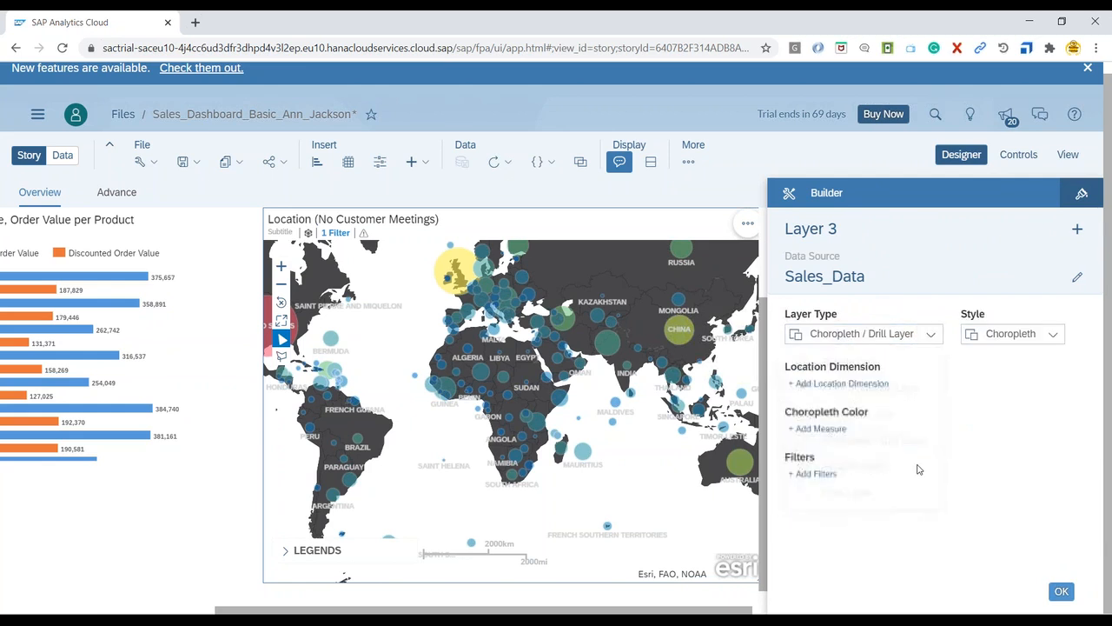
left_click(839, 383)
left_click(836, 426)
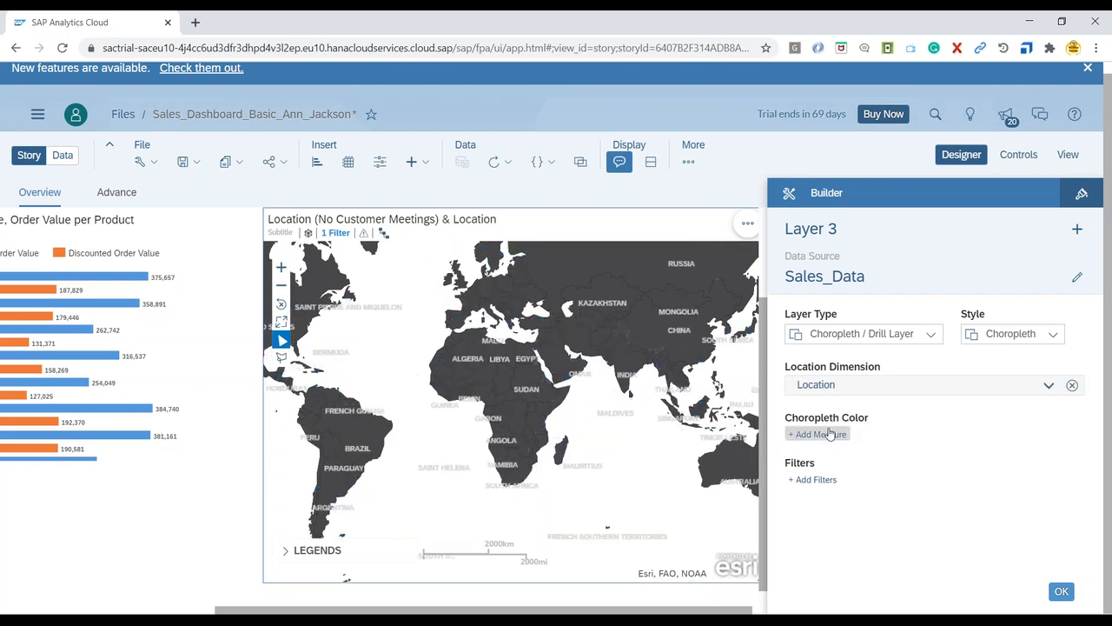
Step: Color the choropleth layer by the Order Value measure and apply the layer settings
left_click(830, 434)
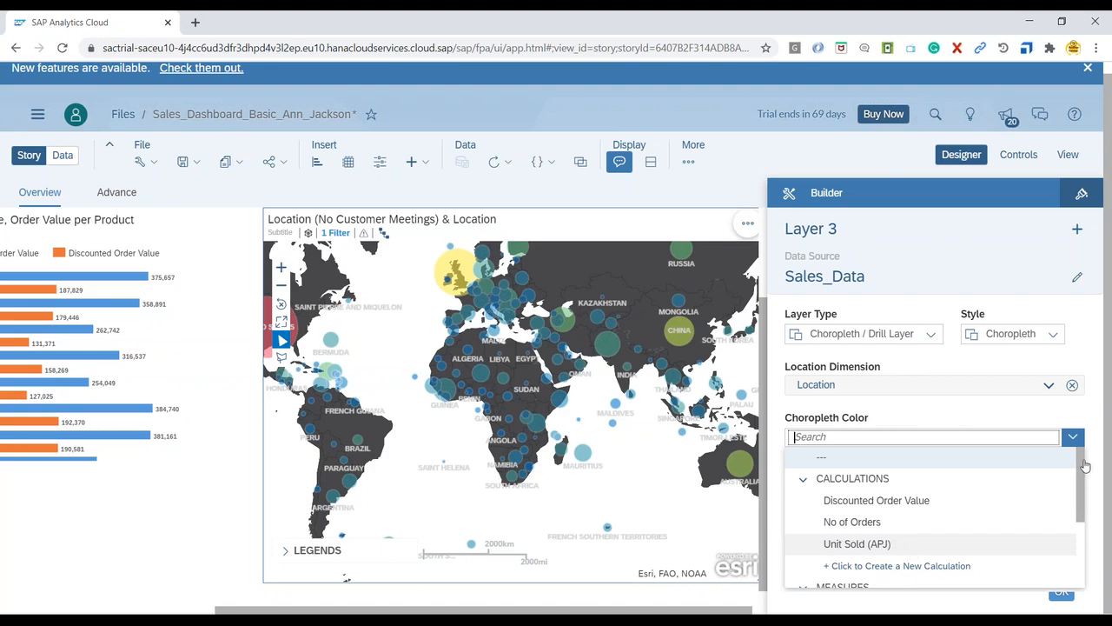
scroll(934, 513, "down", 3)
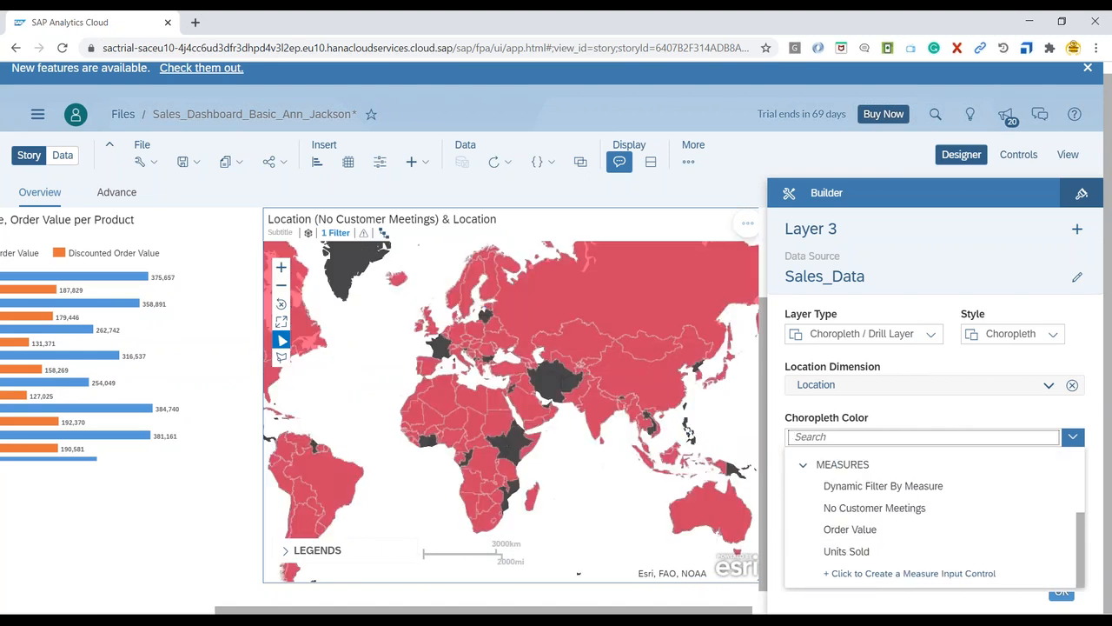
left_click(850, 529)
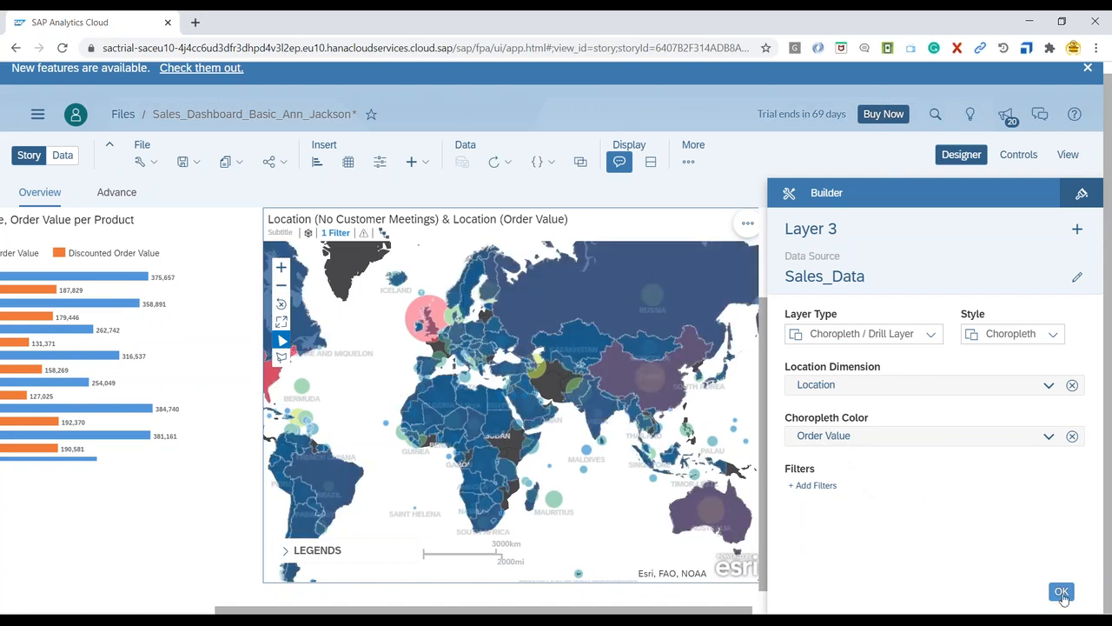
left_click(1062, 592)
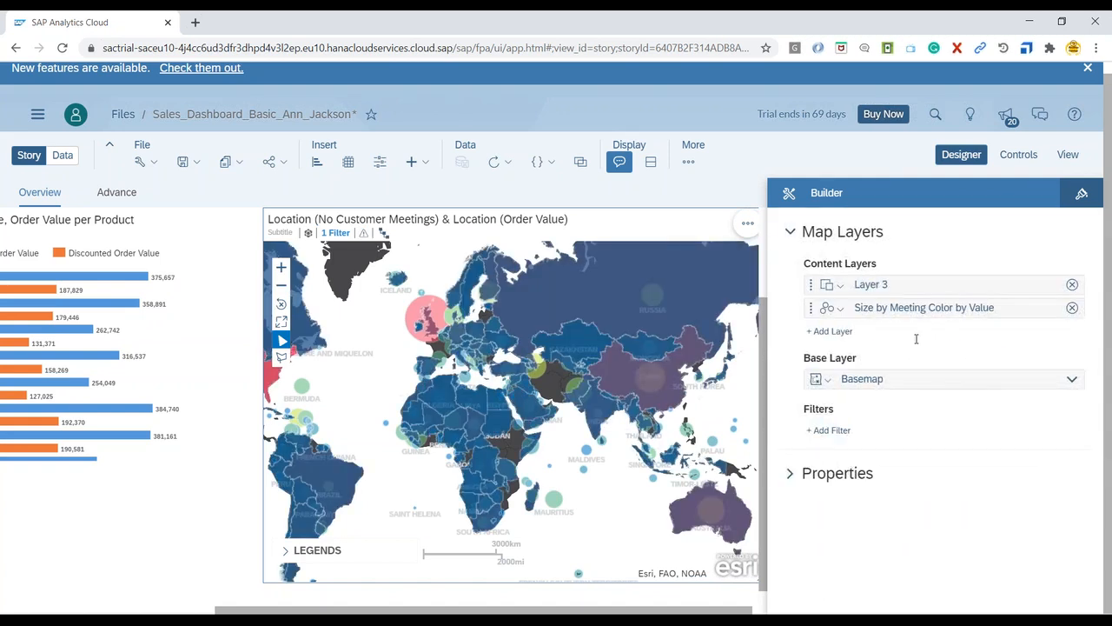
Step: Hide the Size by Meeting Color by Value layer and view only the choropleth alongside the rest of the dashboard
left_click(839, 309)
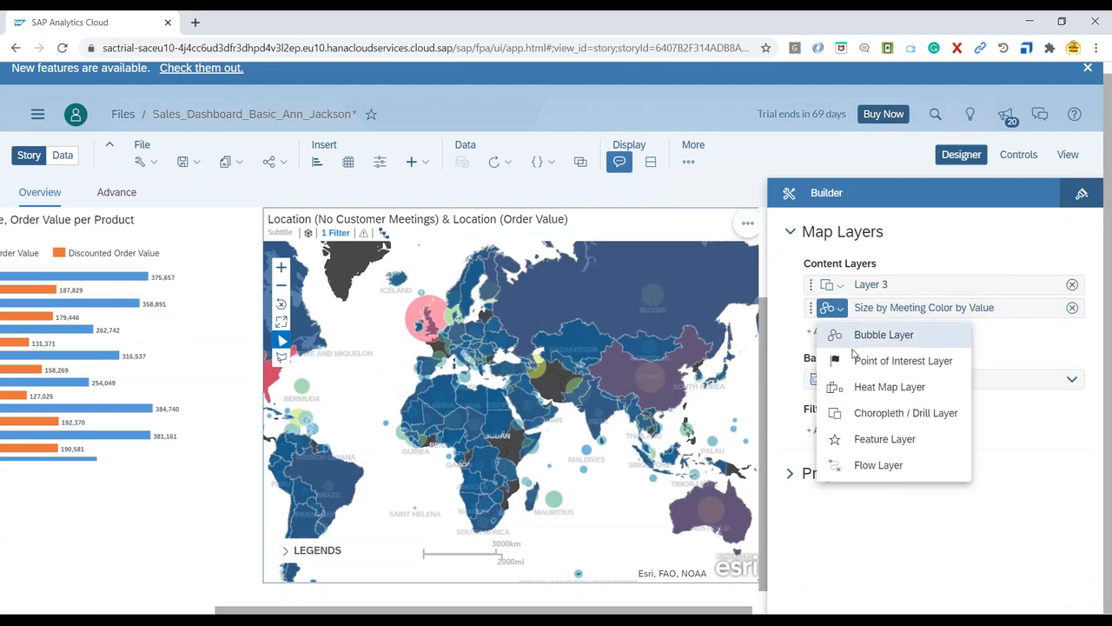
left_click(859, 334)
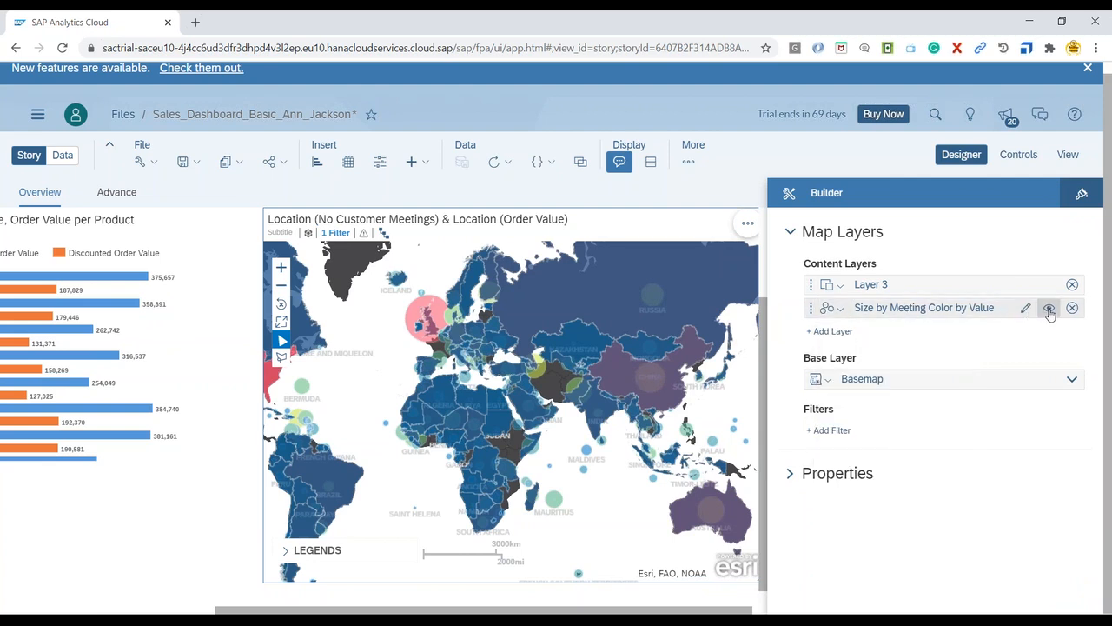
left_click(1048, 310)
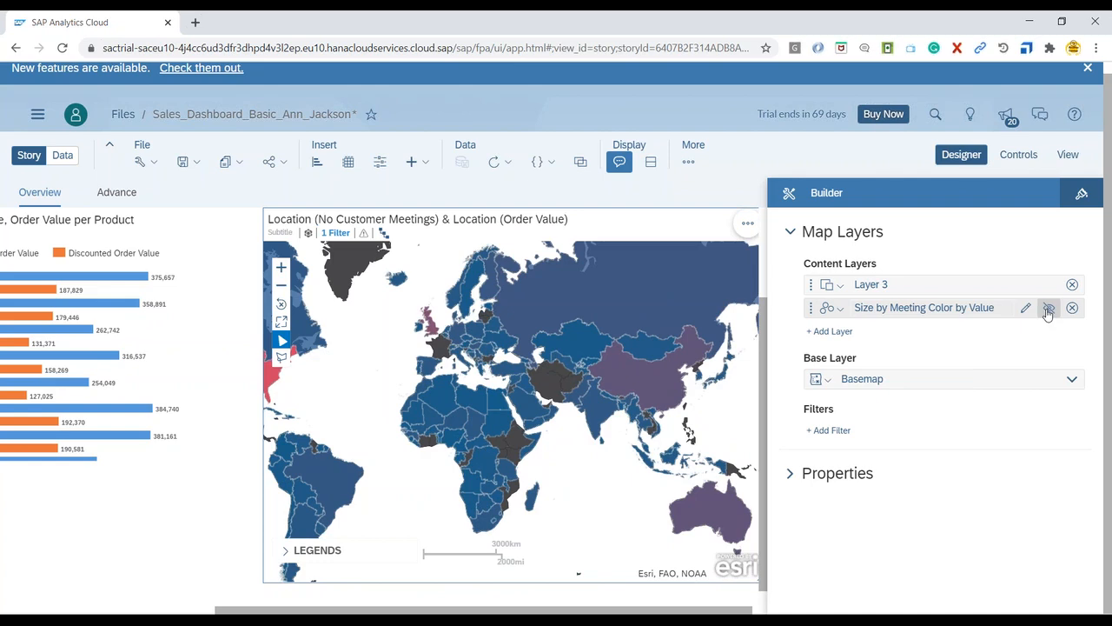
left_click(961, 157)
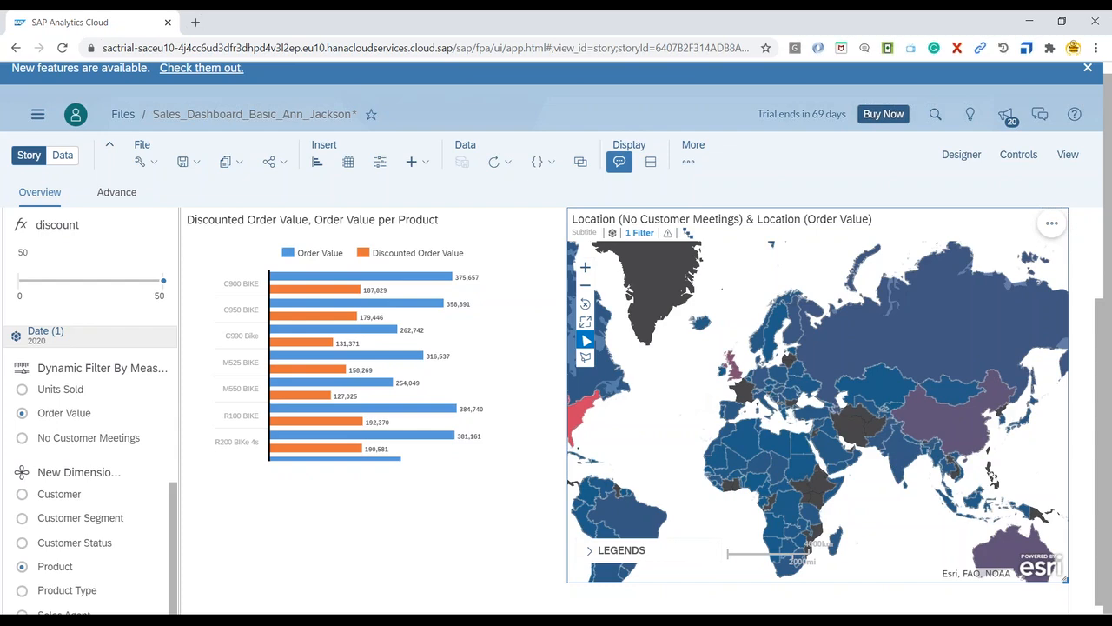
left_click(961, 155)
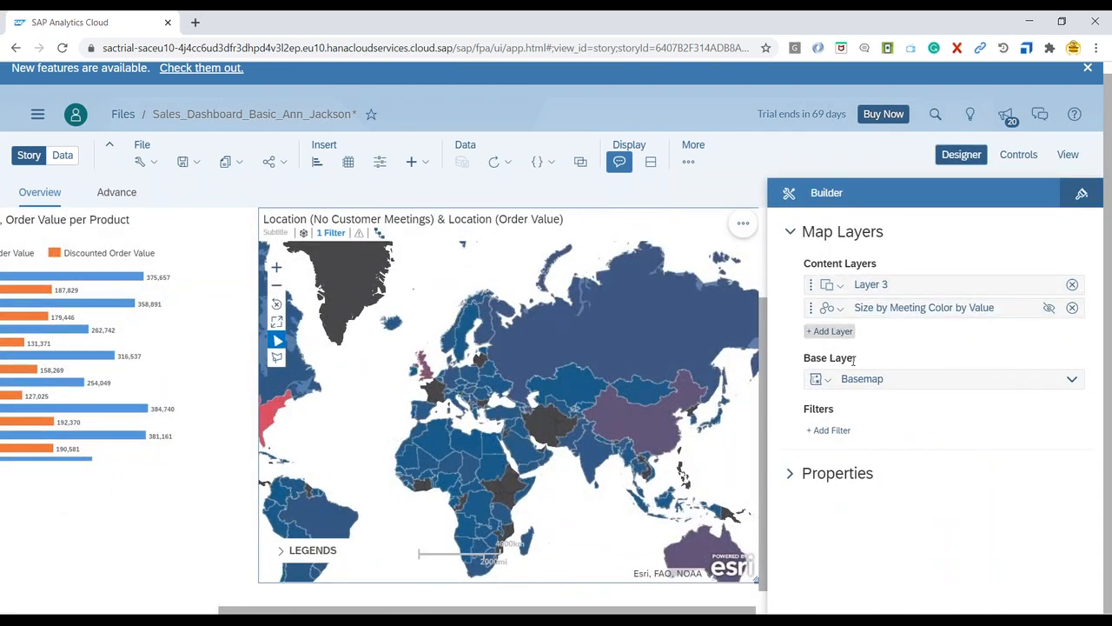
Step: Rename Layer 3 as "Chroplathe for Order Value"
left_click(870, 284)
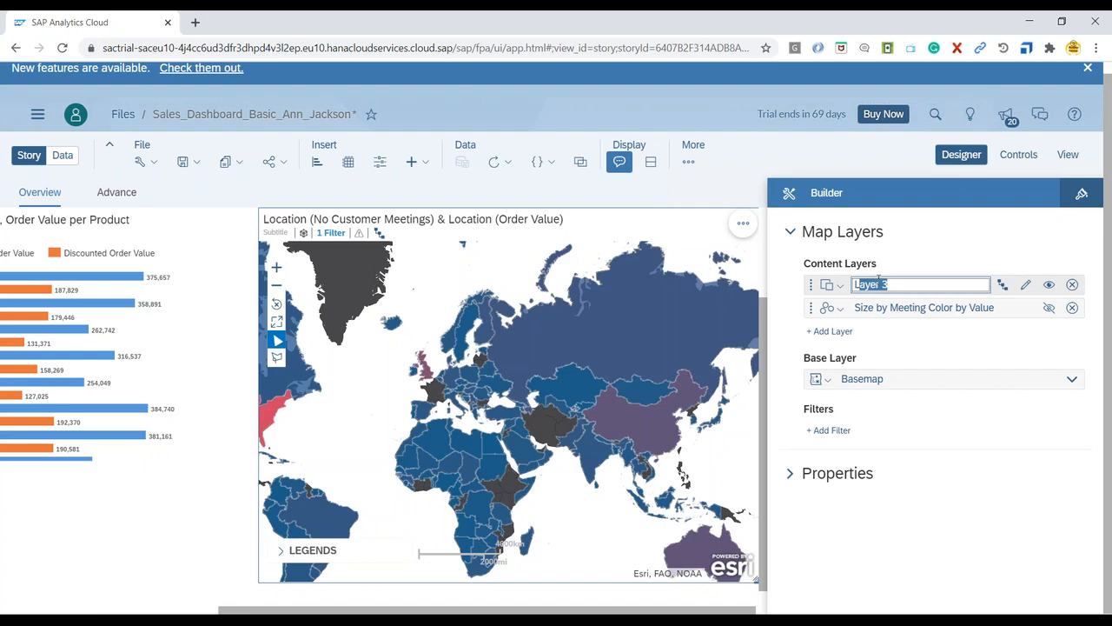
type("Chroplathe fo")
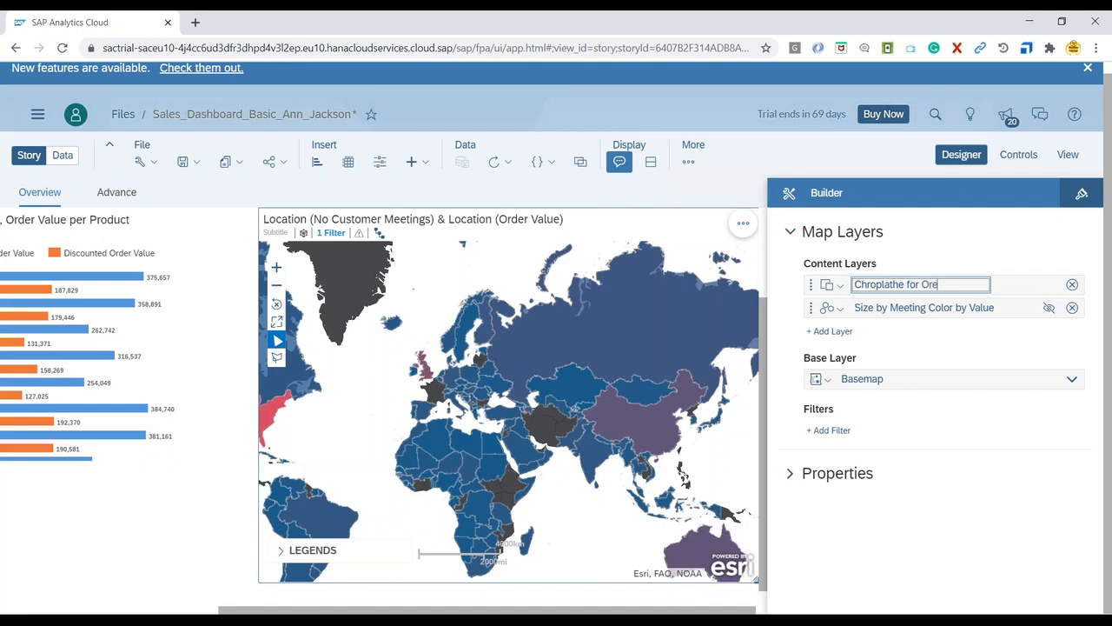
type("e")
left_click(999, 508)
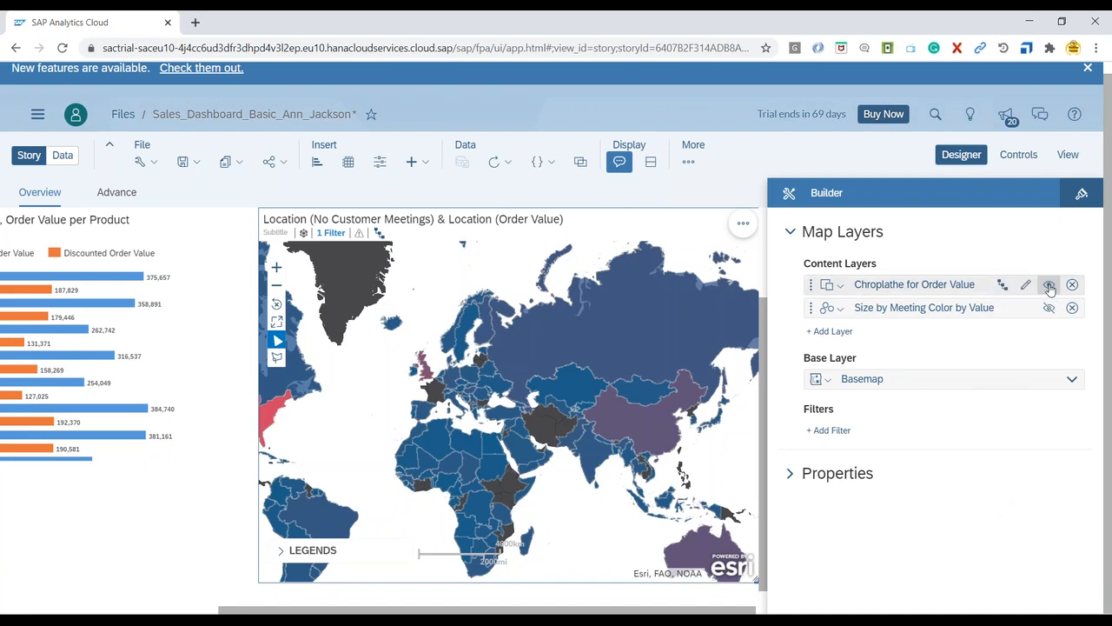
Step: Toggle the visibility of both map layers, leaving the choropleth hidden and the Size by Meeting Color by Value bubbles shown
left_click(1050, 285)
left_click(1048, 308)
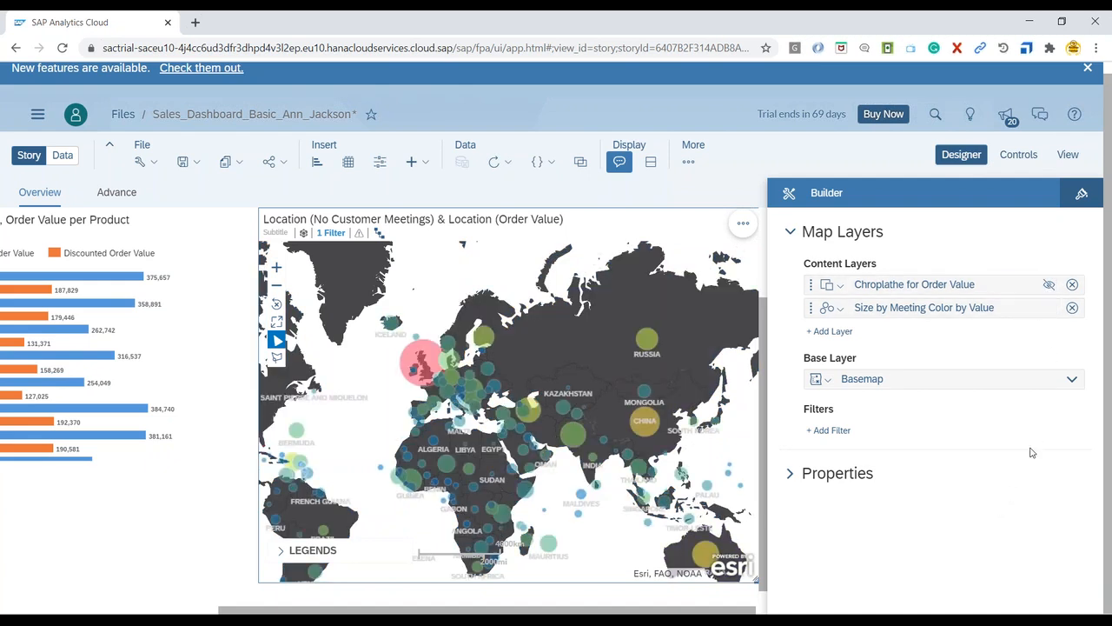
left_click(1049, 307)
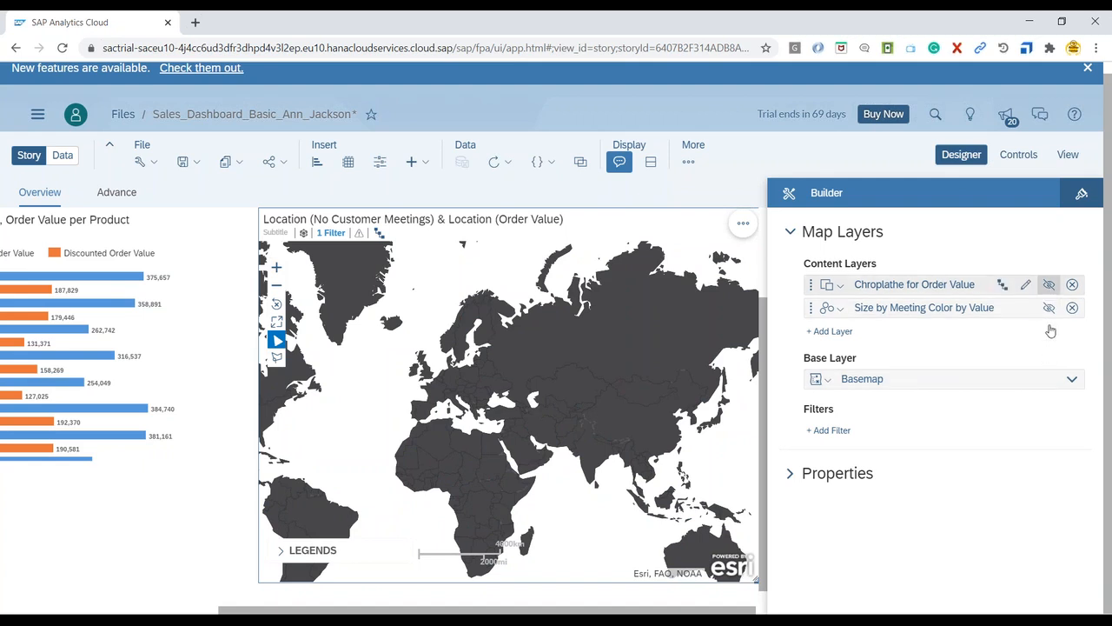
left_click(1049, 286)
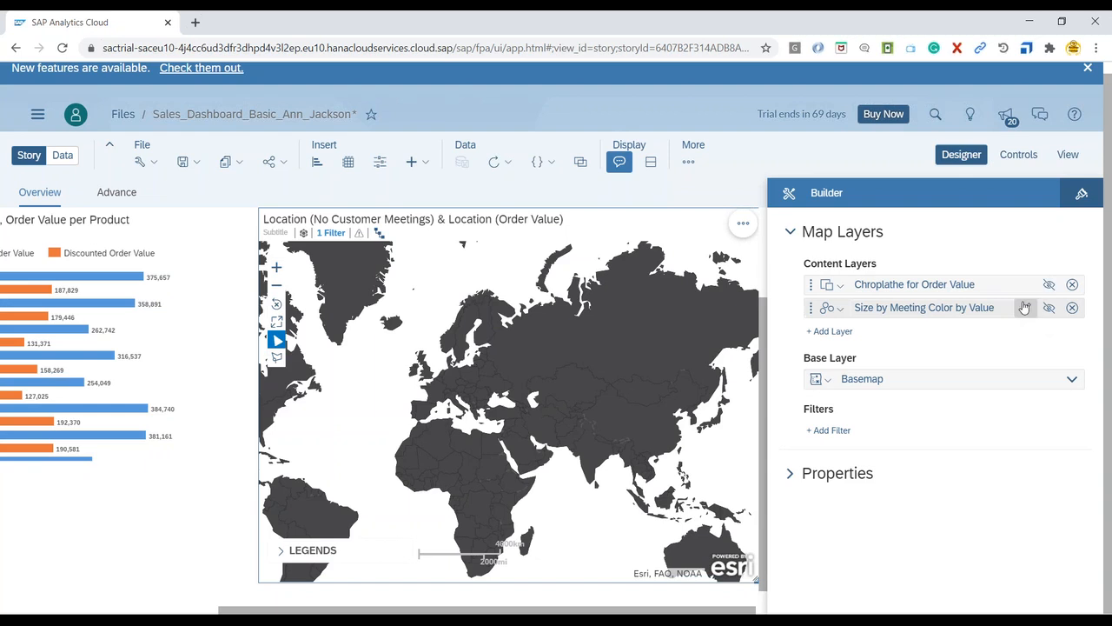
left_click(1050, 287)
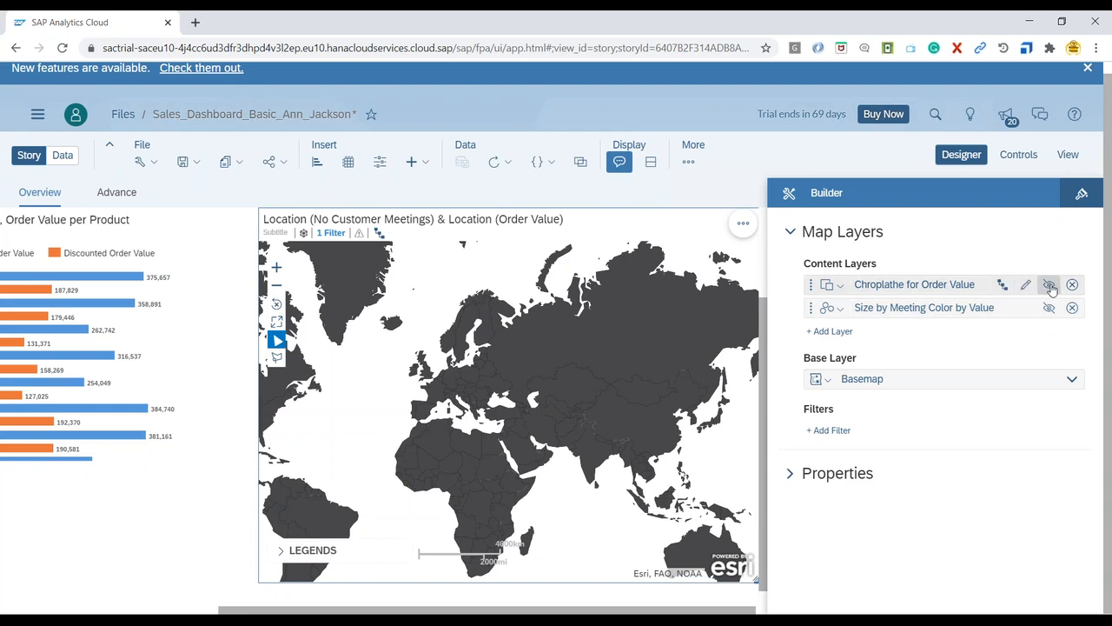
left_click(1050, 287)
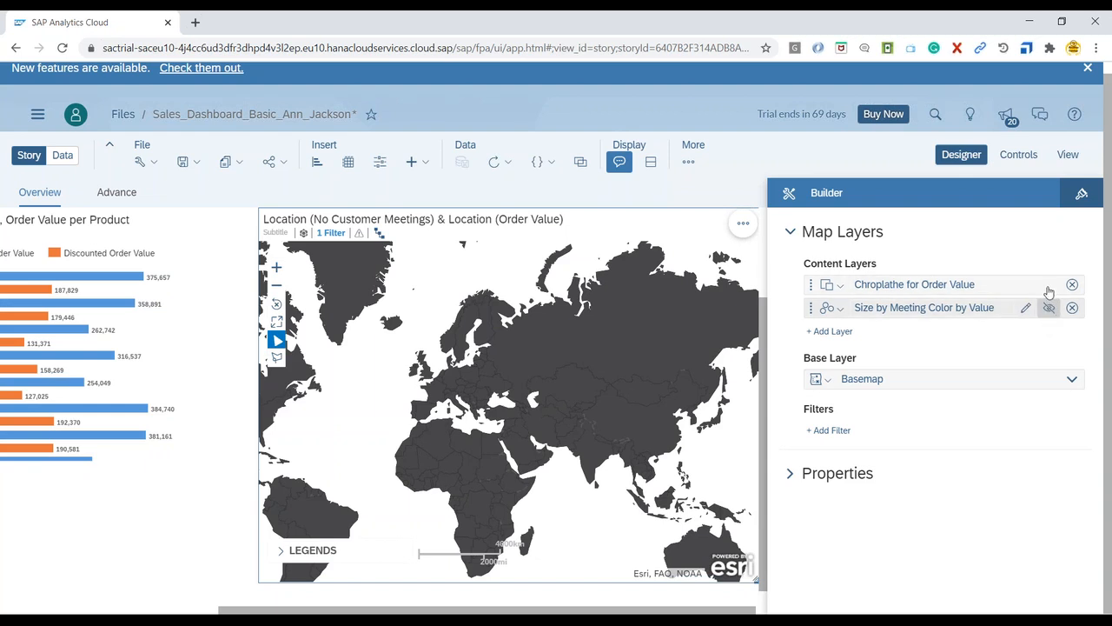
left_click(1049, 288)
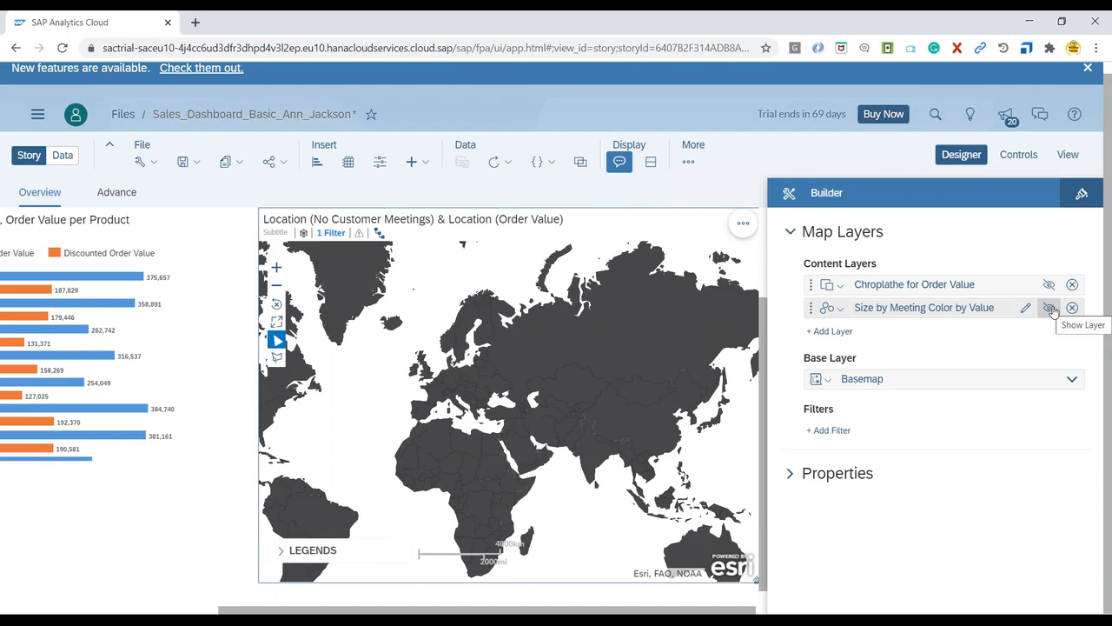
left_click(1049, 307)
Step: Close the Designer and shrink the geo map so its lower edge lines up with the product bar chart
left_click(964, 154)
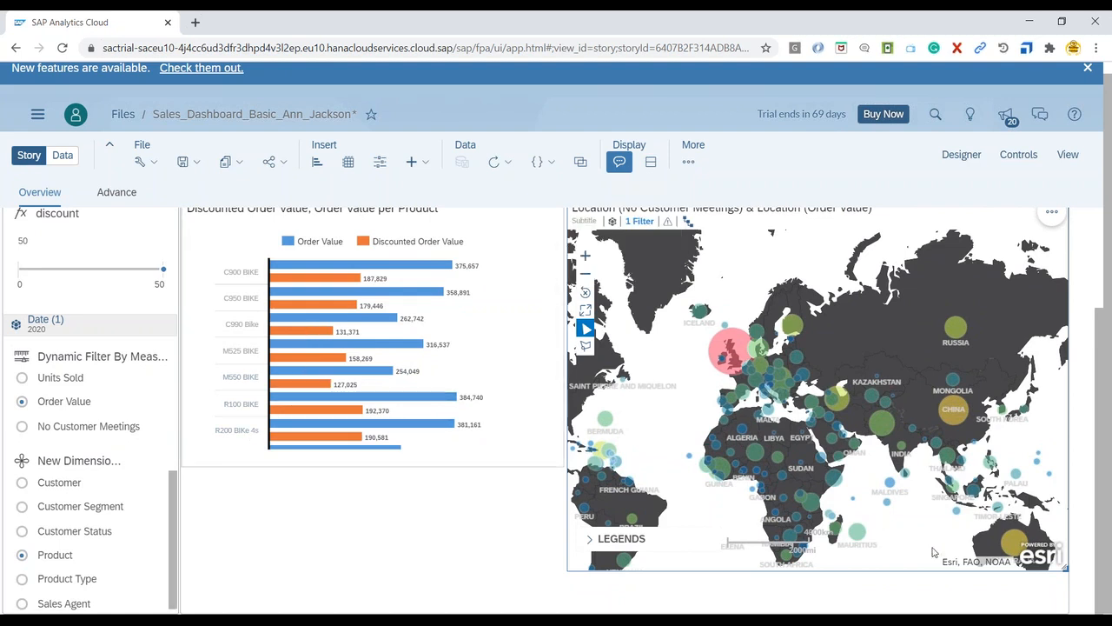
left_click_drag(1068, 568, 1036, 471)
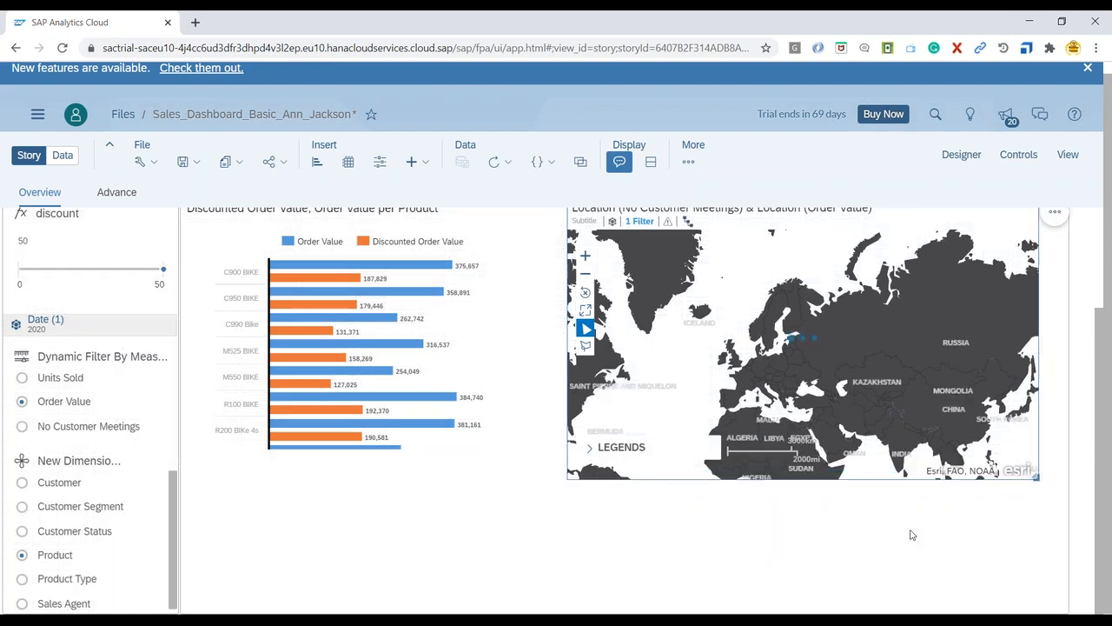
left_click_drag(1036, 473, 1037, 465)
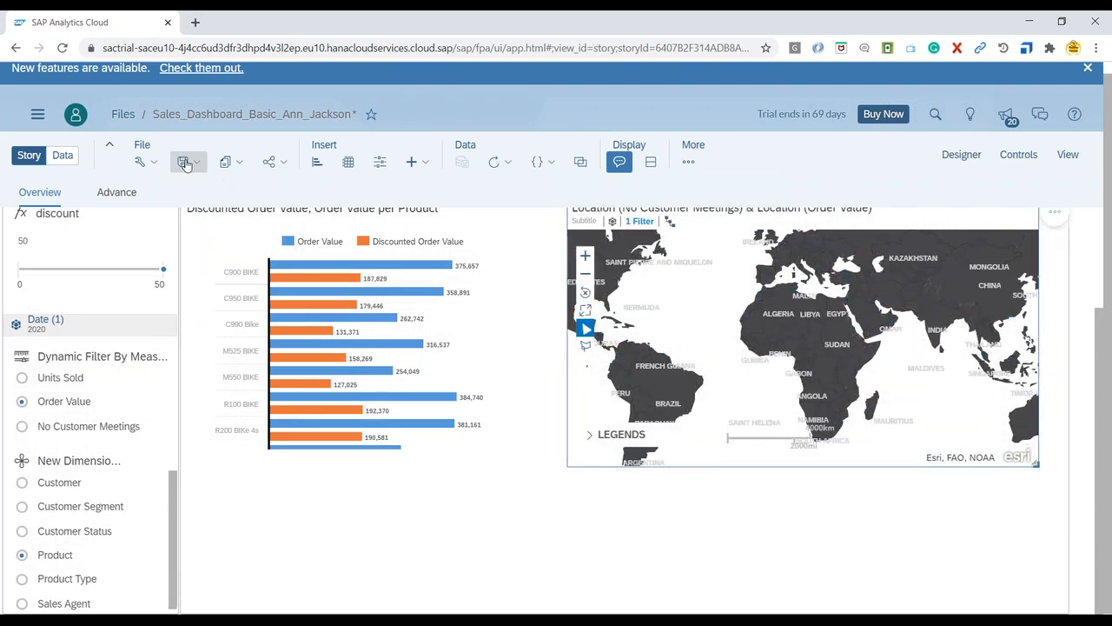
Step: Save the sales dashboard story
left_click(185, 165)
left_click(188, 179)
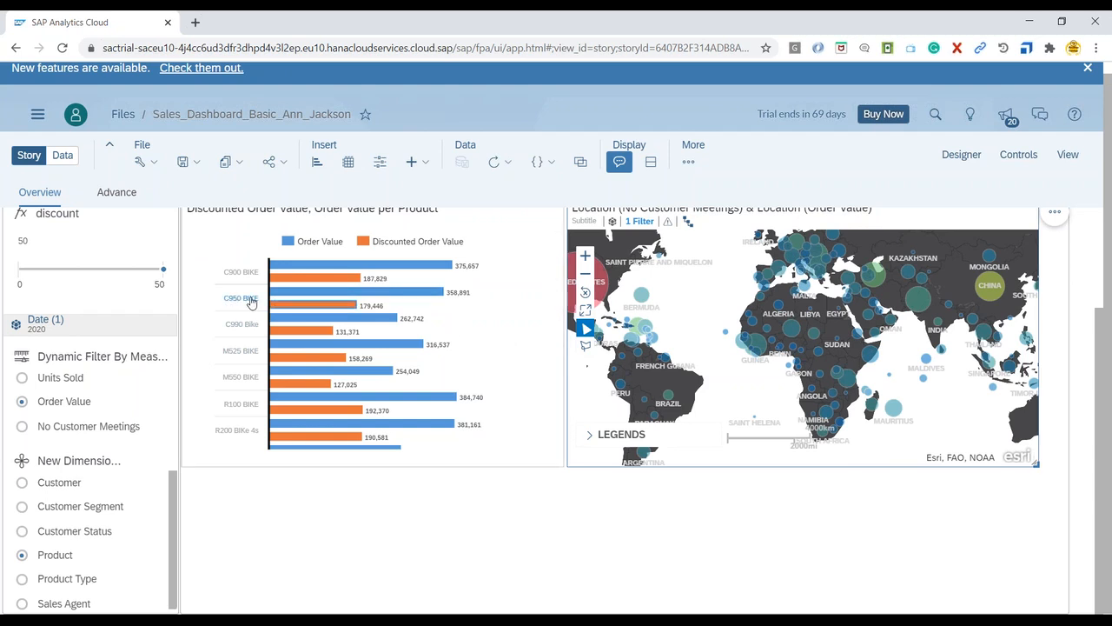
mouse_move(270, 298)
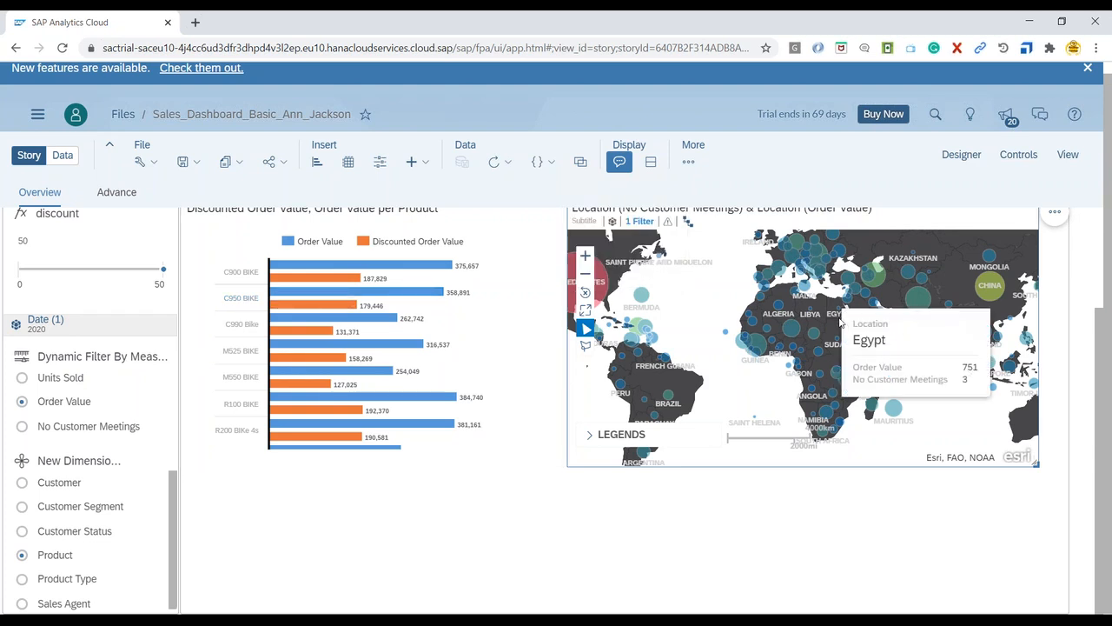
Step: Set the product bar chart's linked analysis to all widgets on this page, with filtering on data point selection
scroll(521, 256, "up", 3)
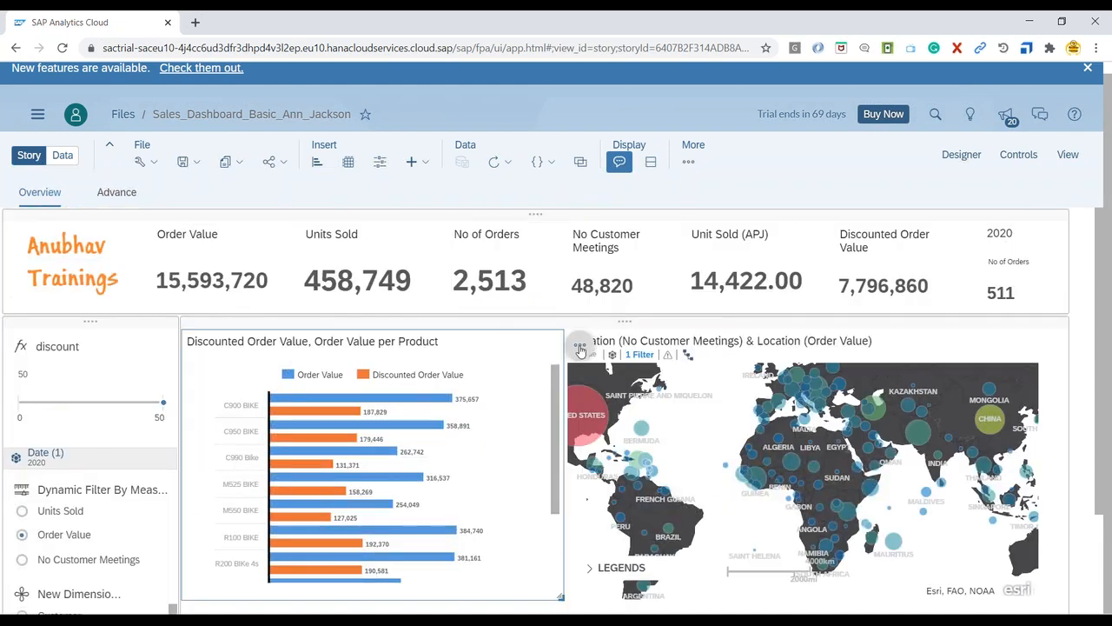
left_click(580, 347)
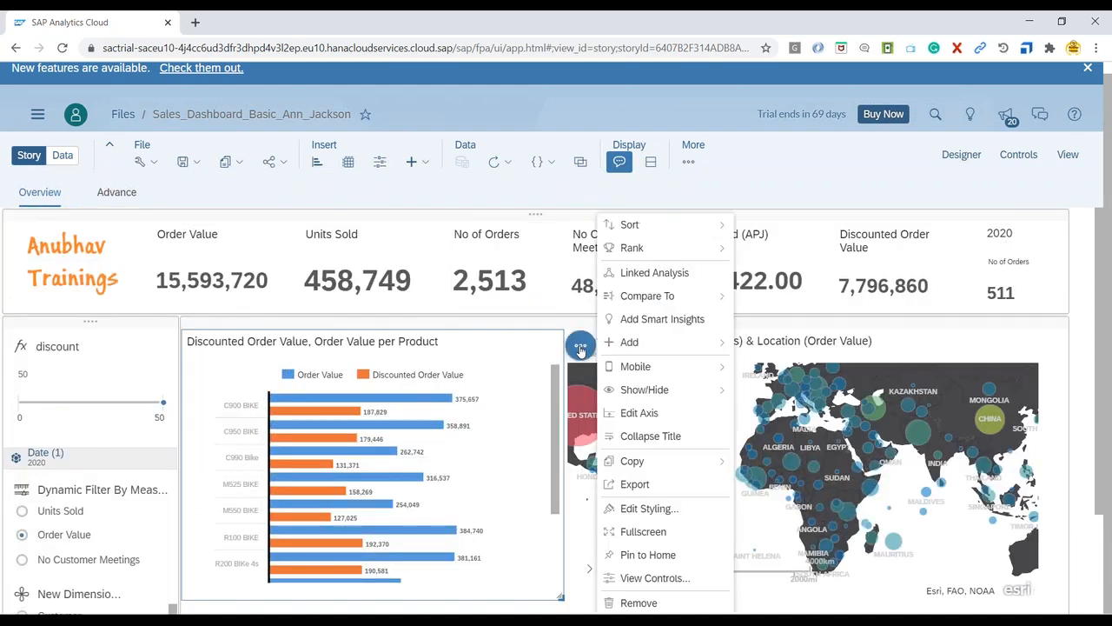
left_click(647, 273)
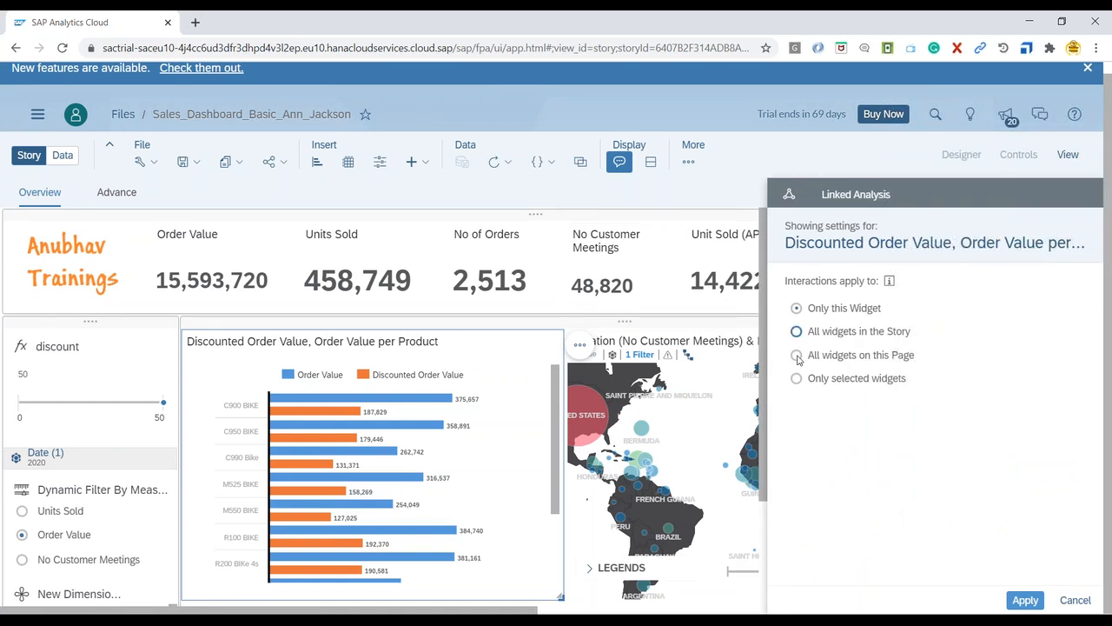
left_click(796, 355)
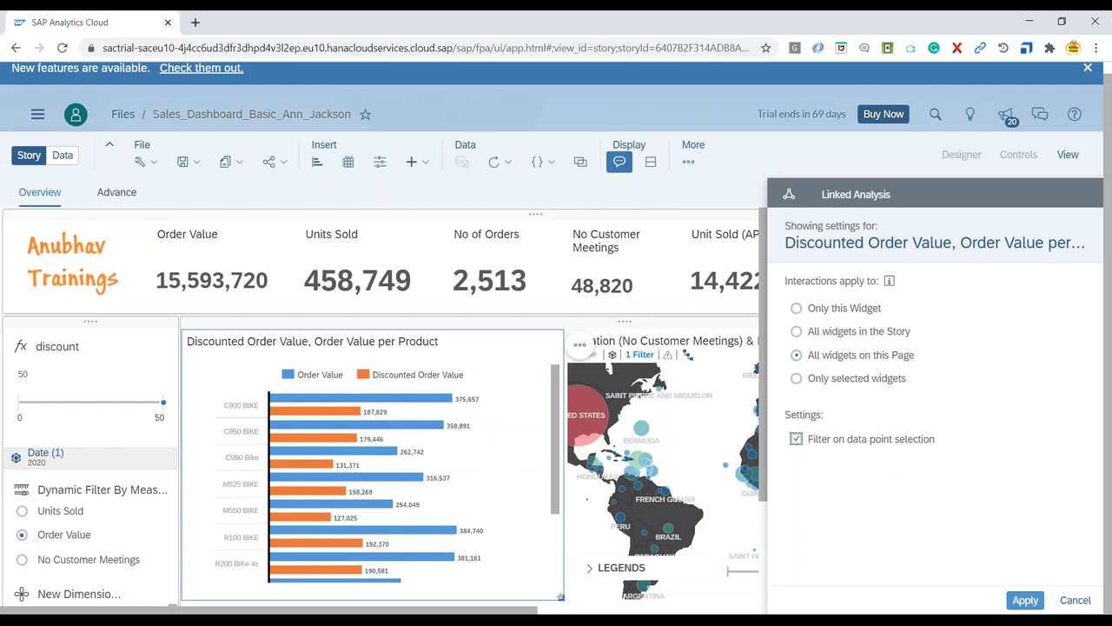
left_click(1025, 601)
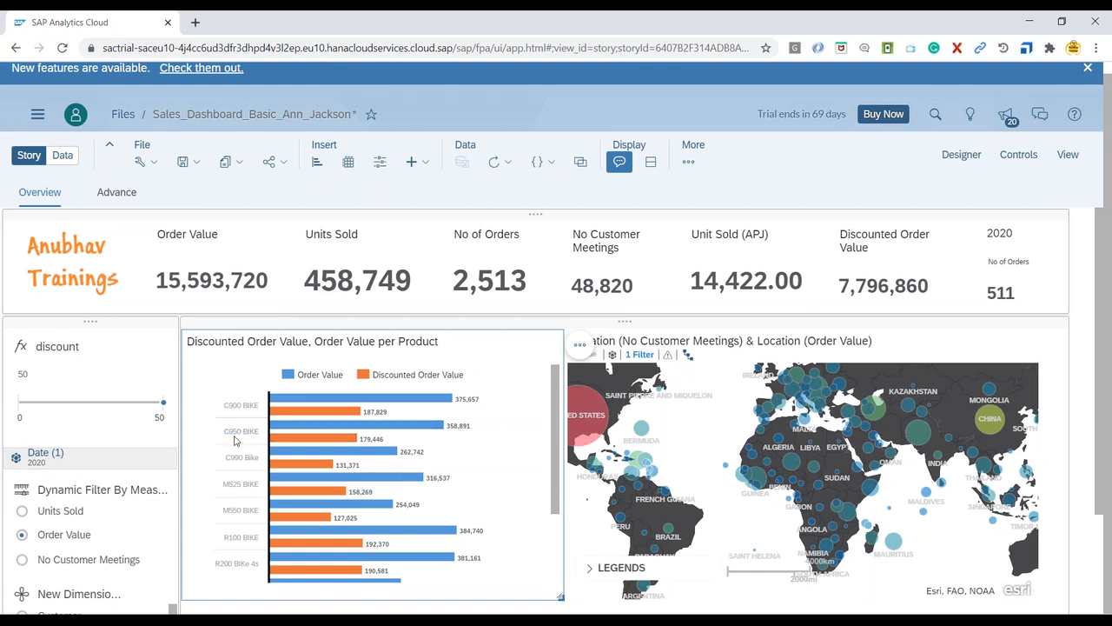
Step: Filter the page by the C950 BIKE order value bar, inspect the United Kingdom and United States bubbles, and clear the selection
mouse_move(315, 431)
mouse_move(418, 432)
left_click(333, 430)
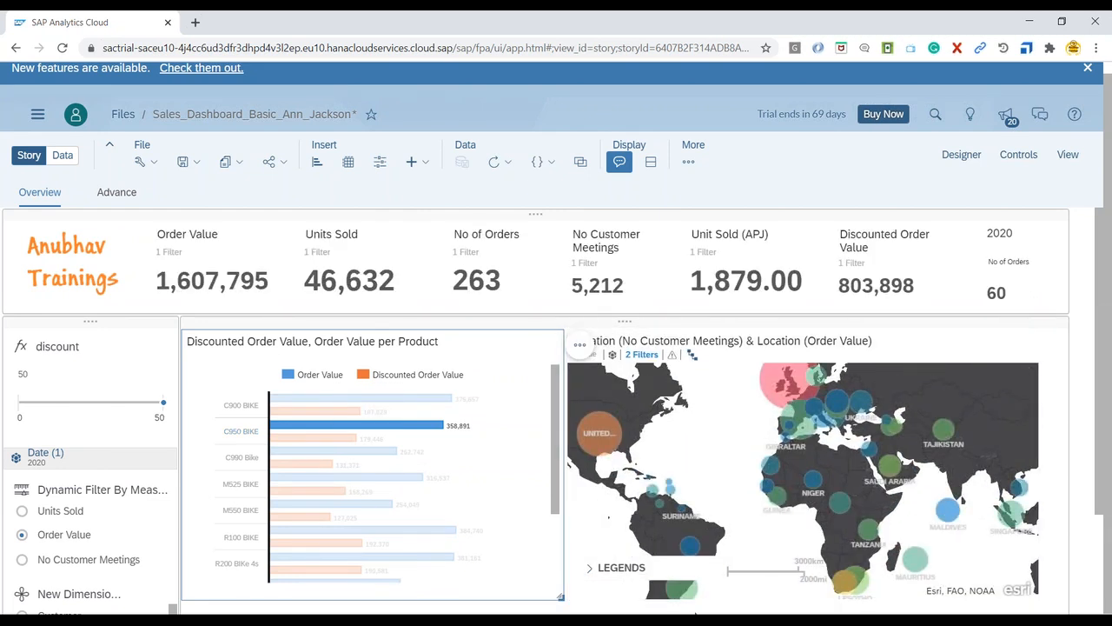
mouse_move(273, 429)
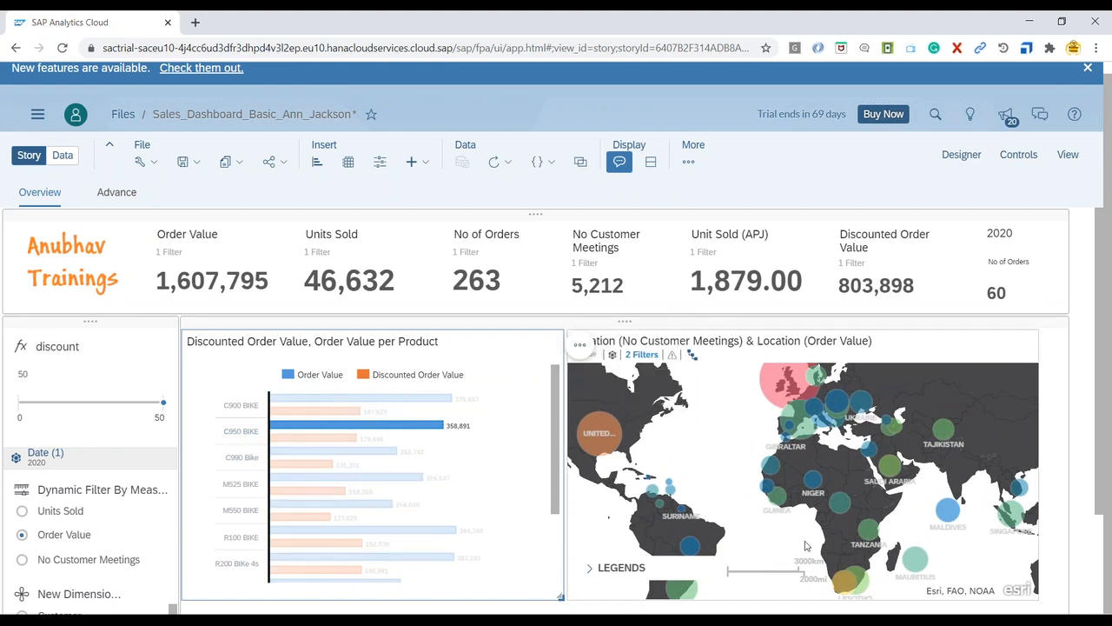
scroll(799, 546, "down", 1)
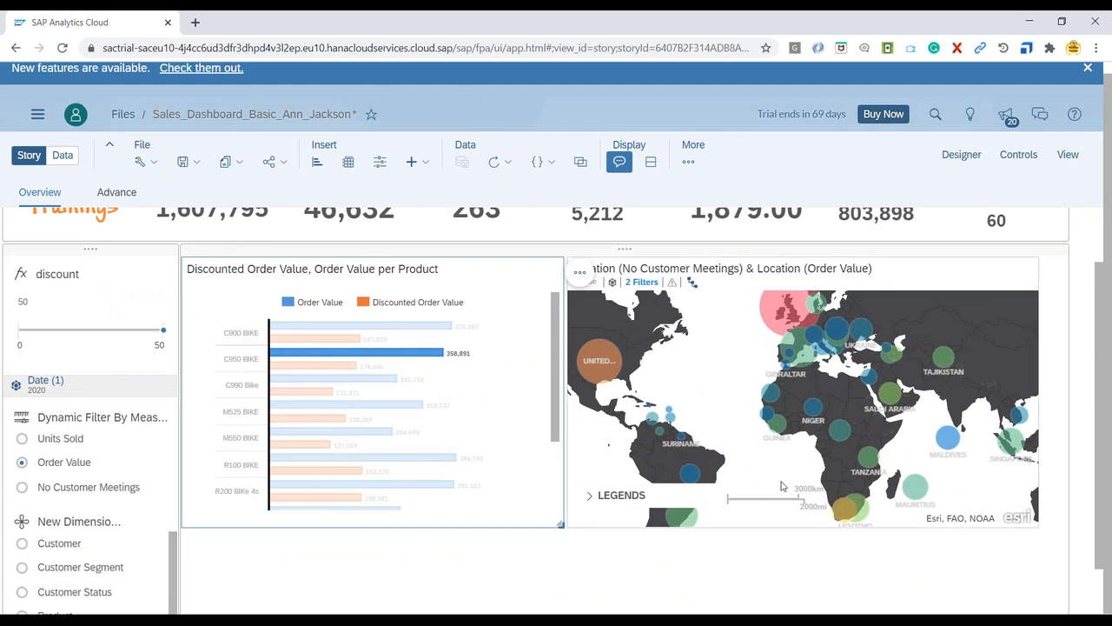
scroll(784, 487, "up", 1)
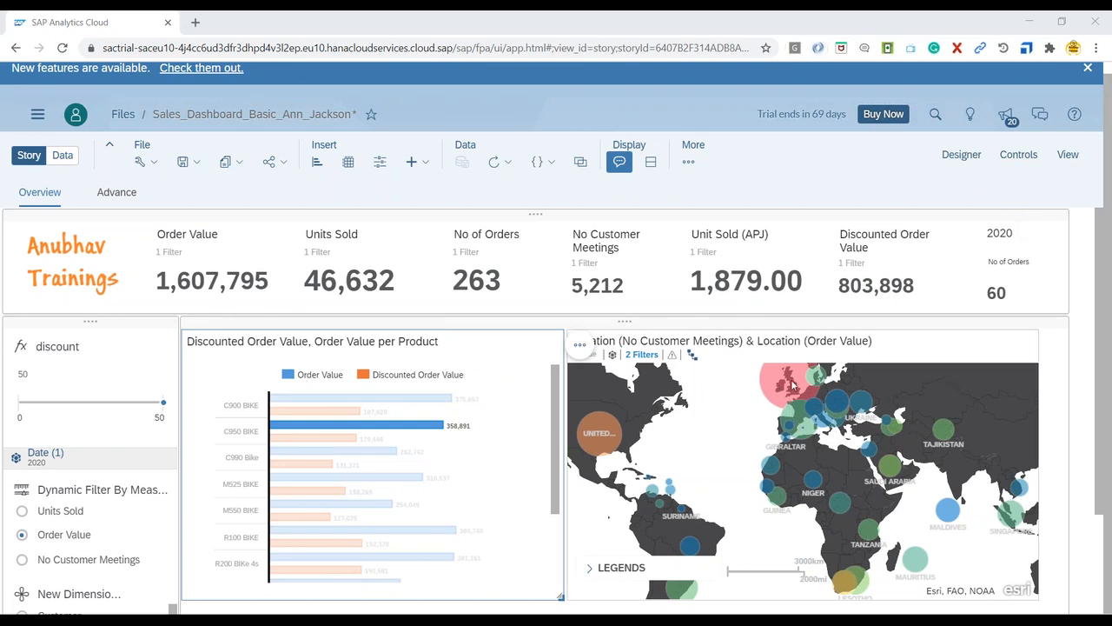
mouse_move(781, 383)
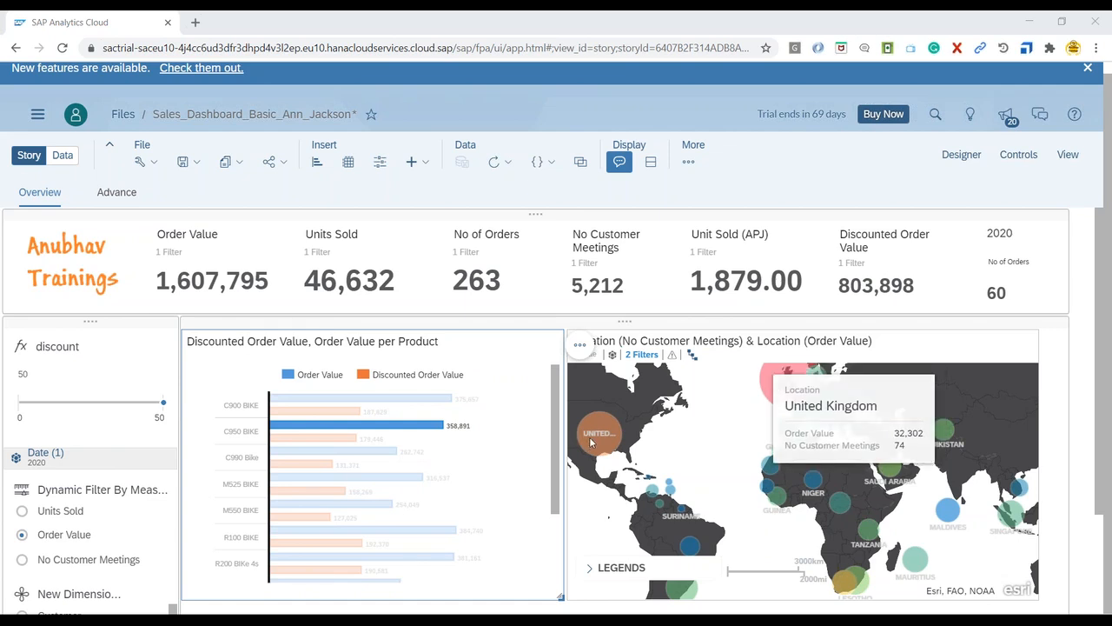
mouse_move(600, 437)
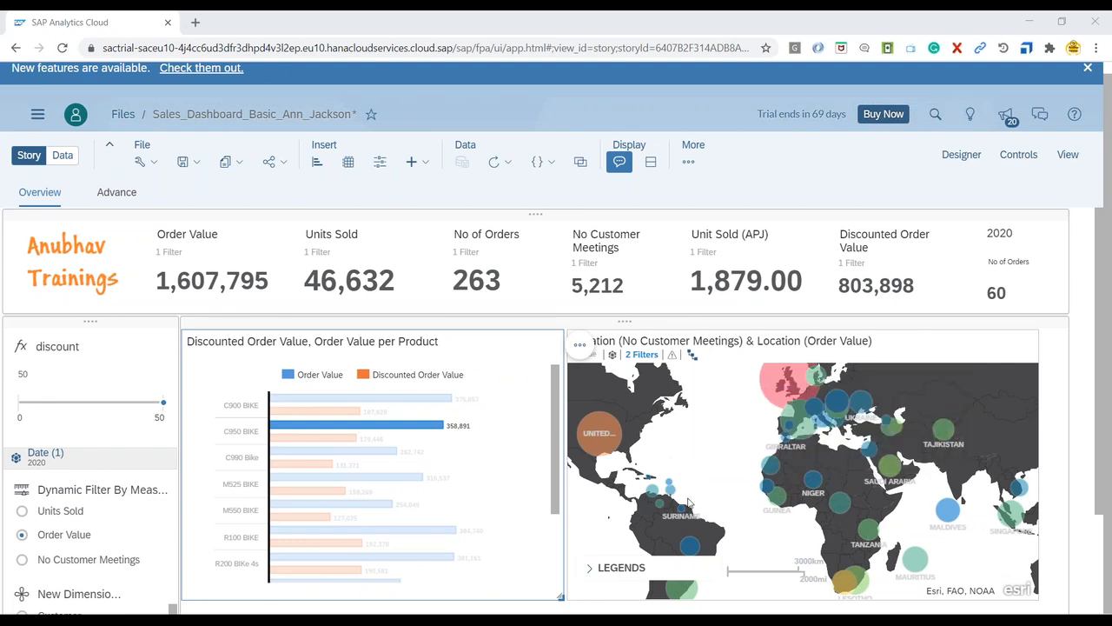
left_click(292, 426)
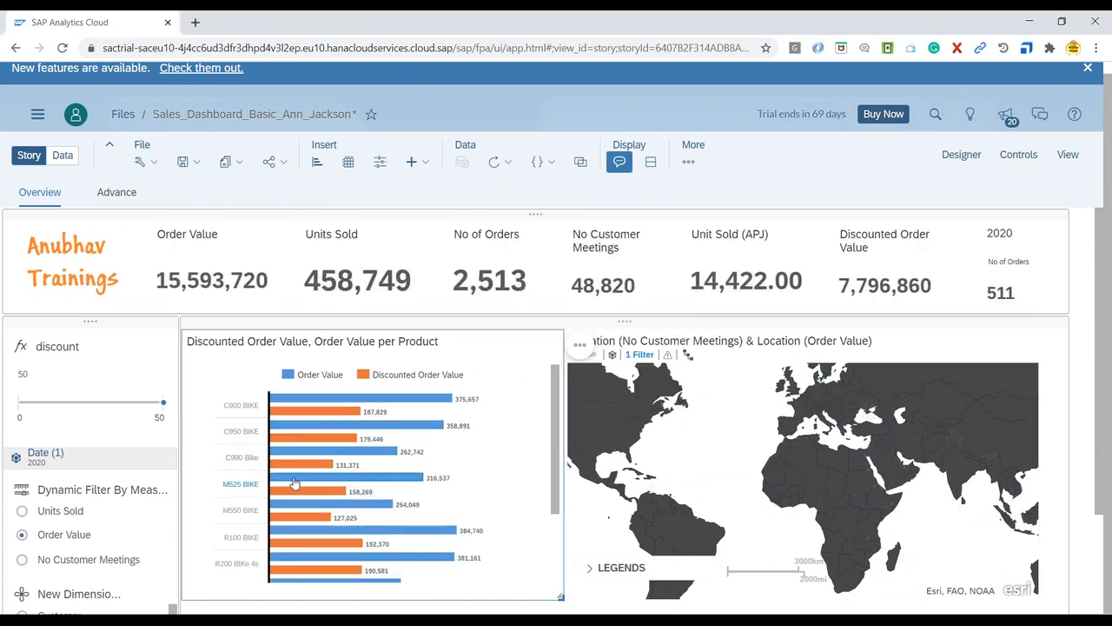
Step: Filter the page by the M525 BIKE order value bar, examine the bubbles on the geo map, and clear the selection
mouse_move(294, 483)
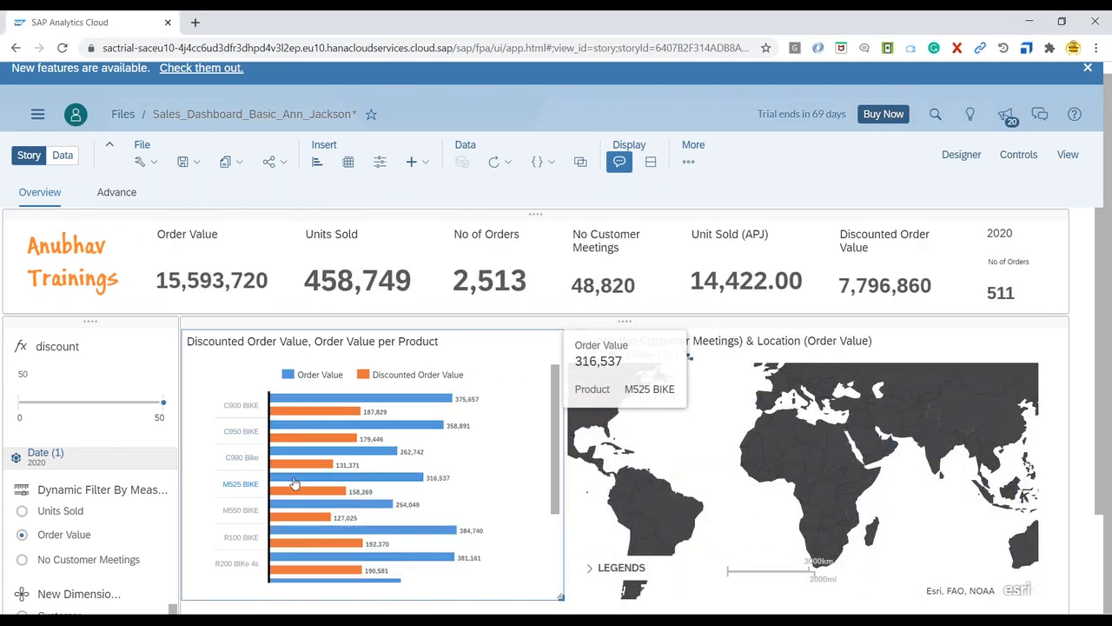
left_click(295, 483)
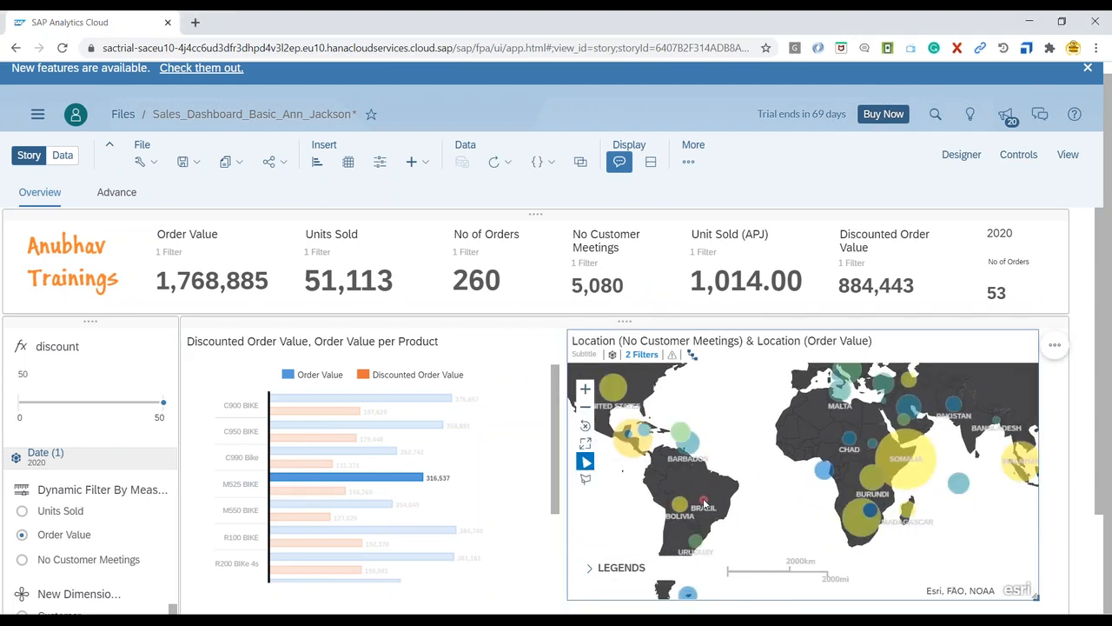
mouse_move(706, 503)
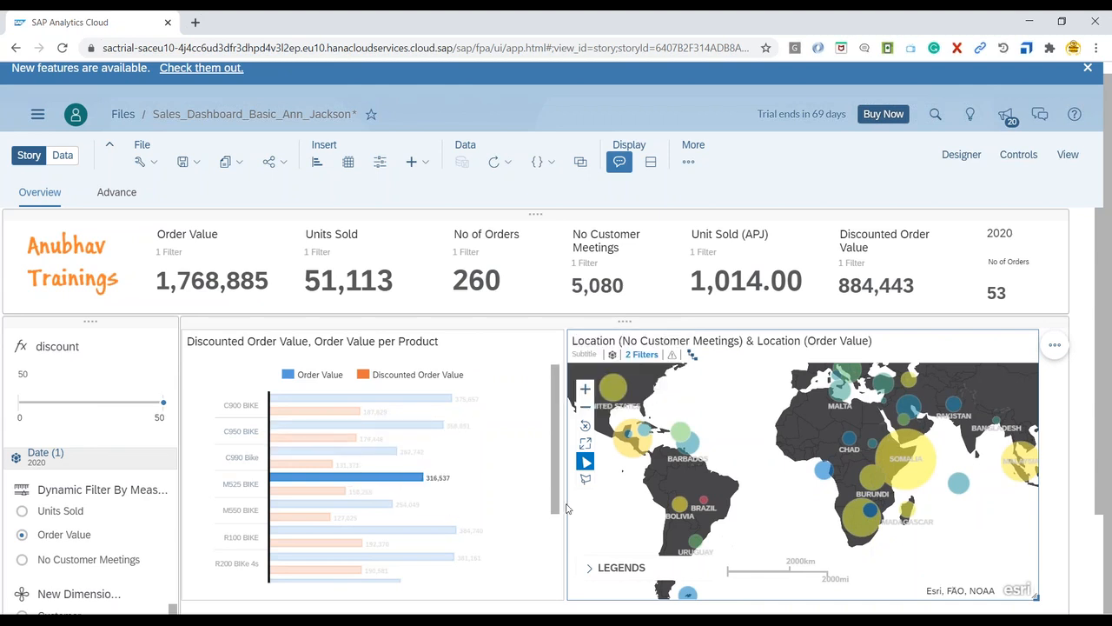
left_click_drag(793, 522, 756, 539)
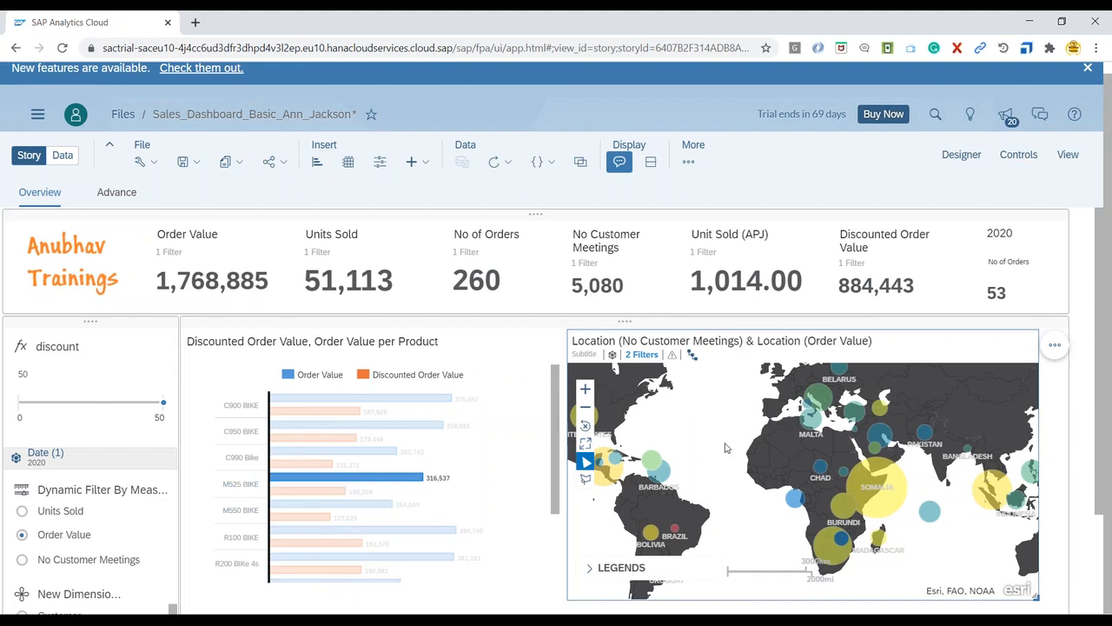
left_click(405, 477)
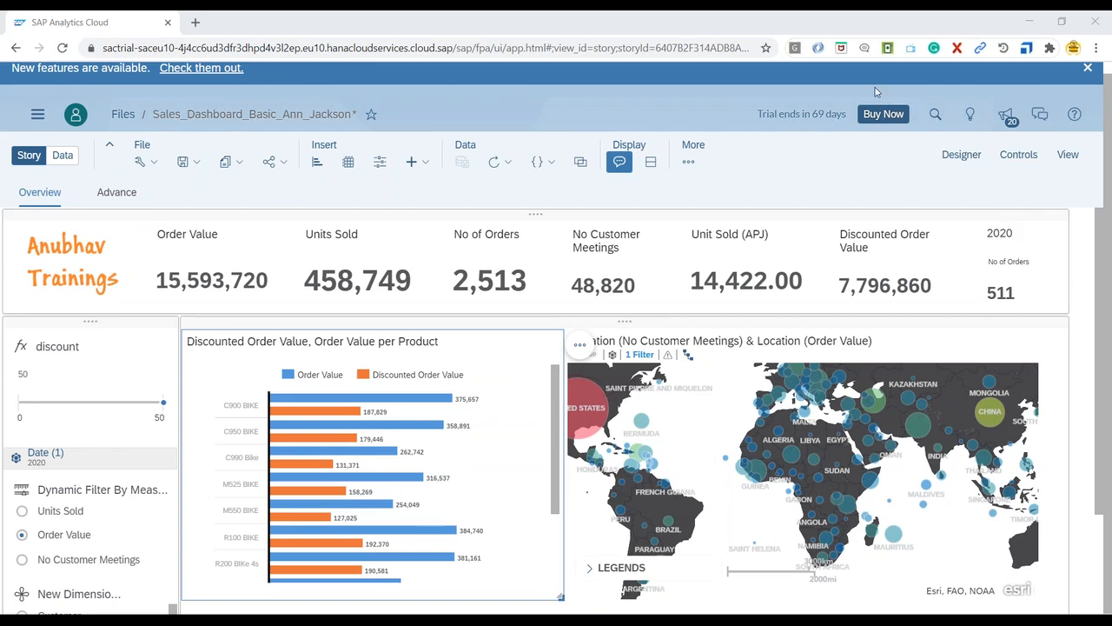
Step: Open the linked analysis settings of the geo map
left_click(1023, 353)
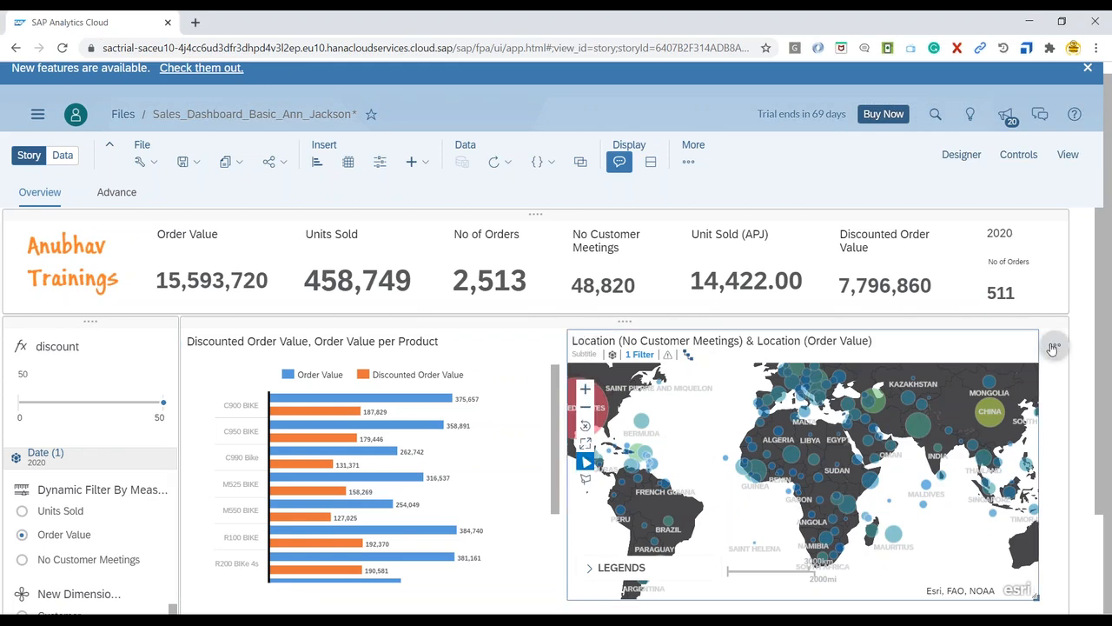
left_click(1052, 347)
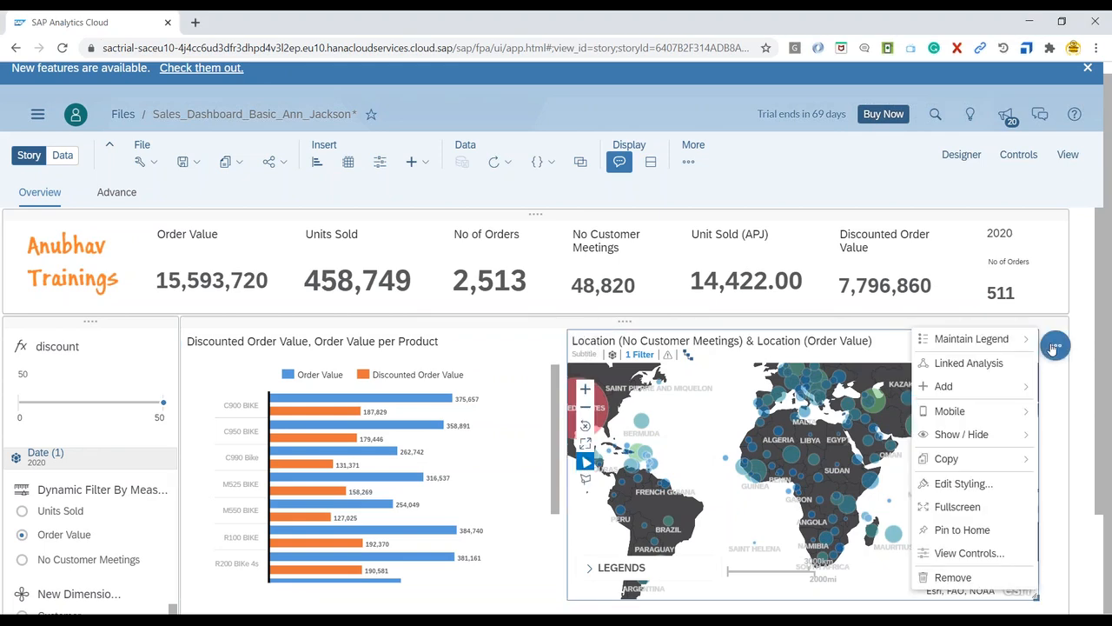
left_click(989, 365)
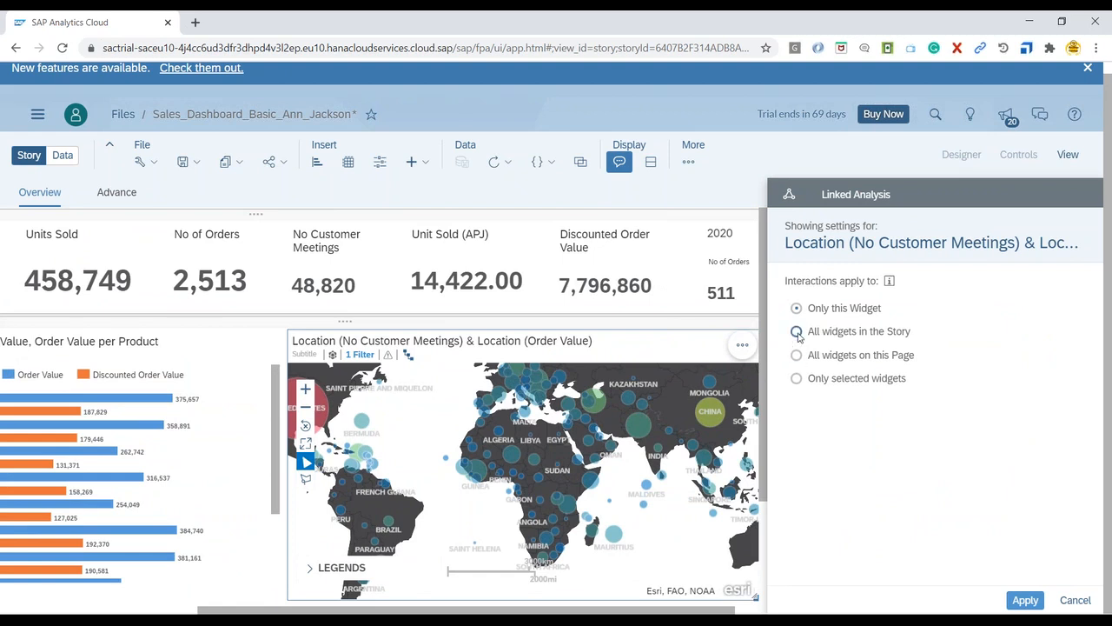
left_click(797, 356)
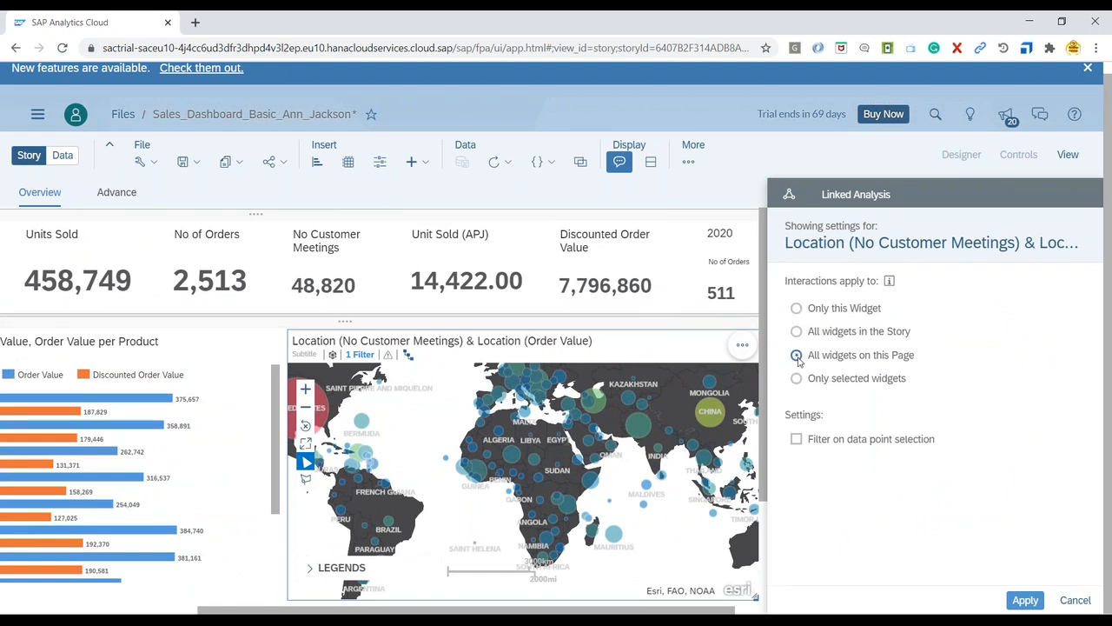
left_click(796, 440)
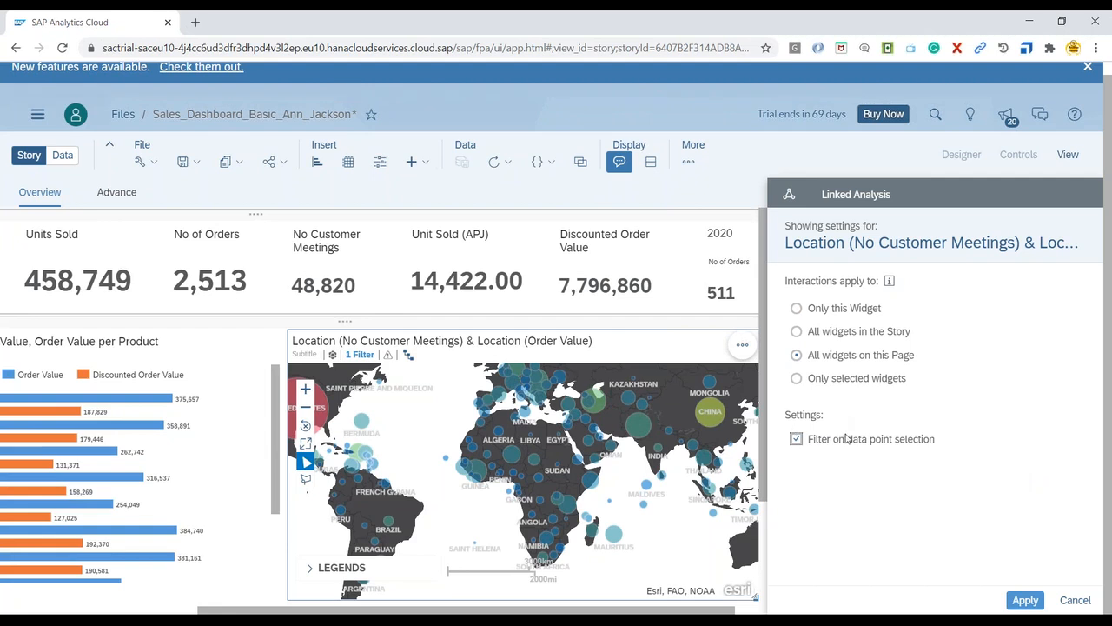
left_click(797, 379)
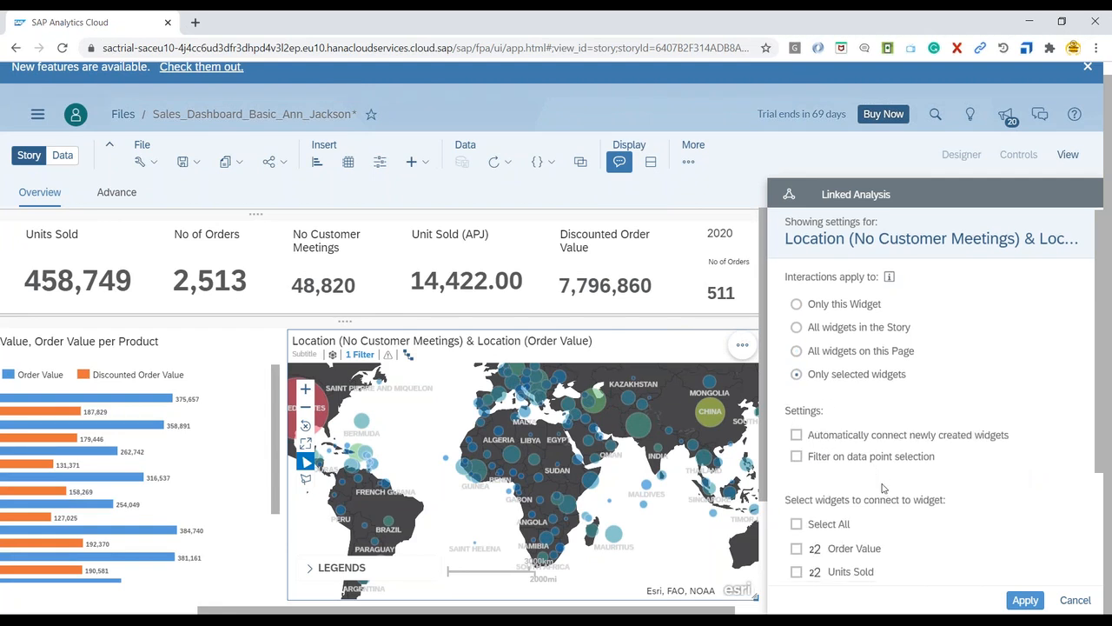
scroll(860, 522, "down", 2)
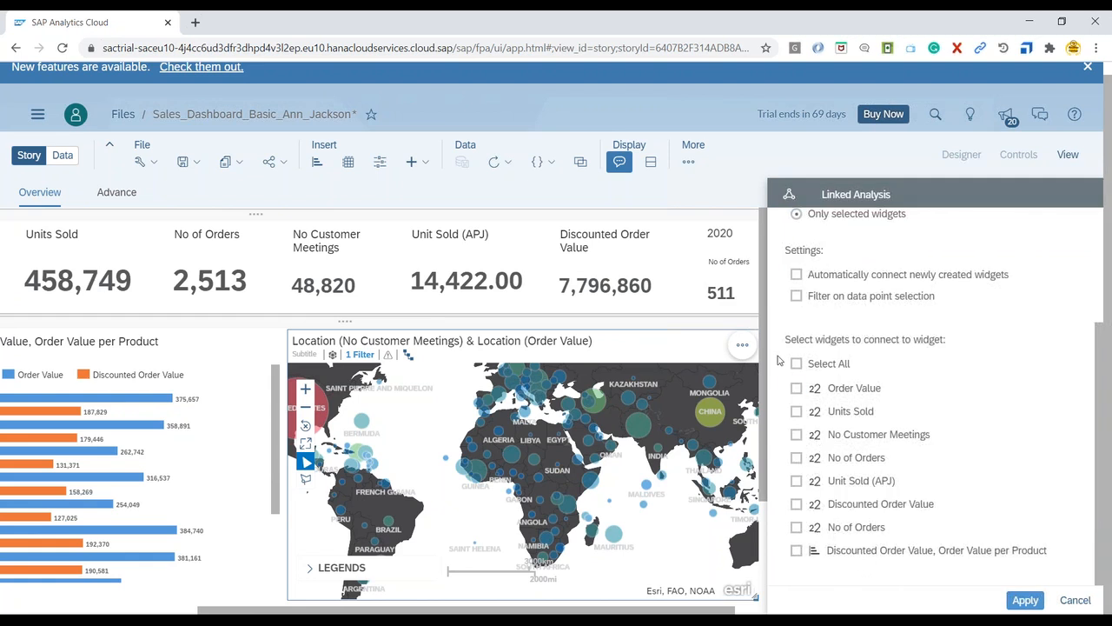
scroll(789, 331, "up", 2)
Step: Apply the geo map's interactions to all widgets on this page, with filtering on data point selection enabled
left_click(797, 335)
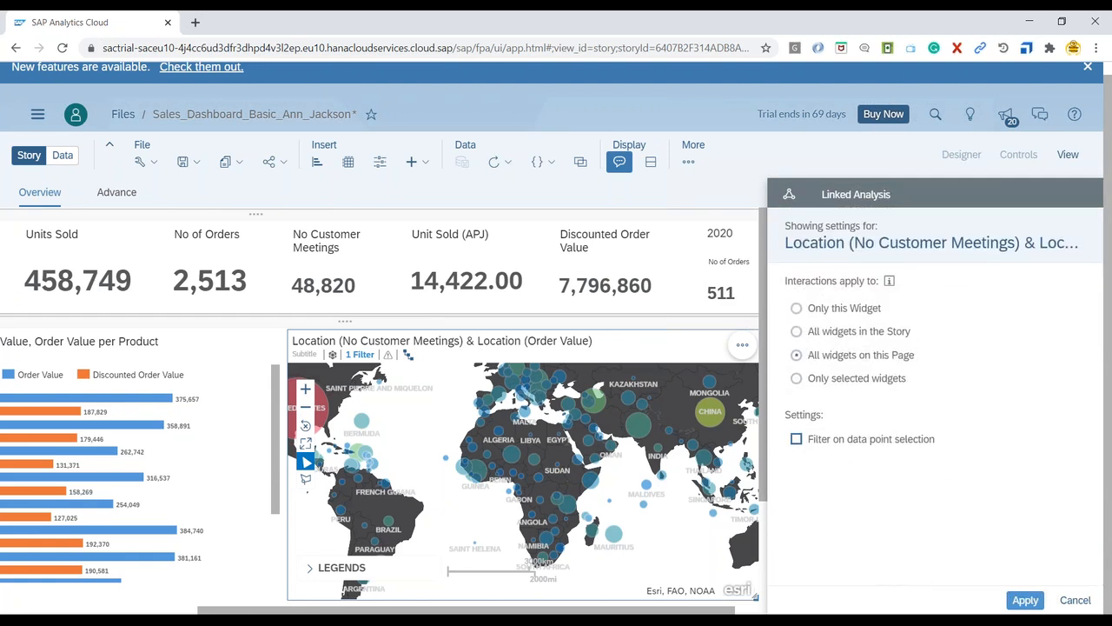
left_click(796, 438)
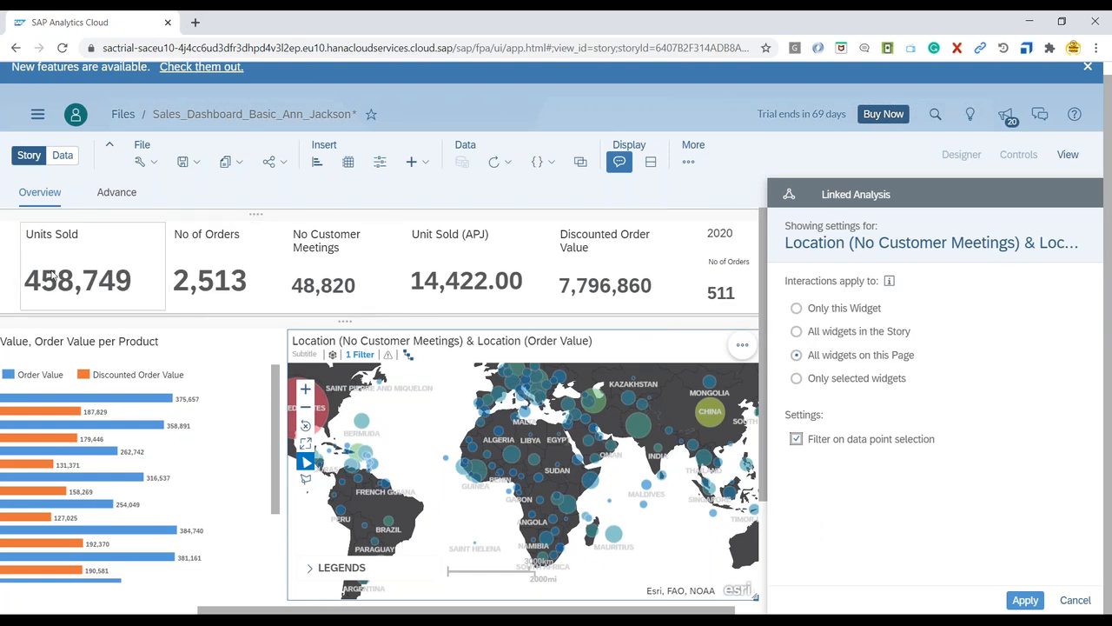
left_click(1025, 600)
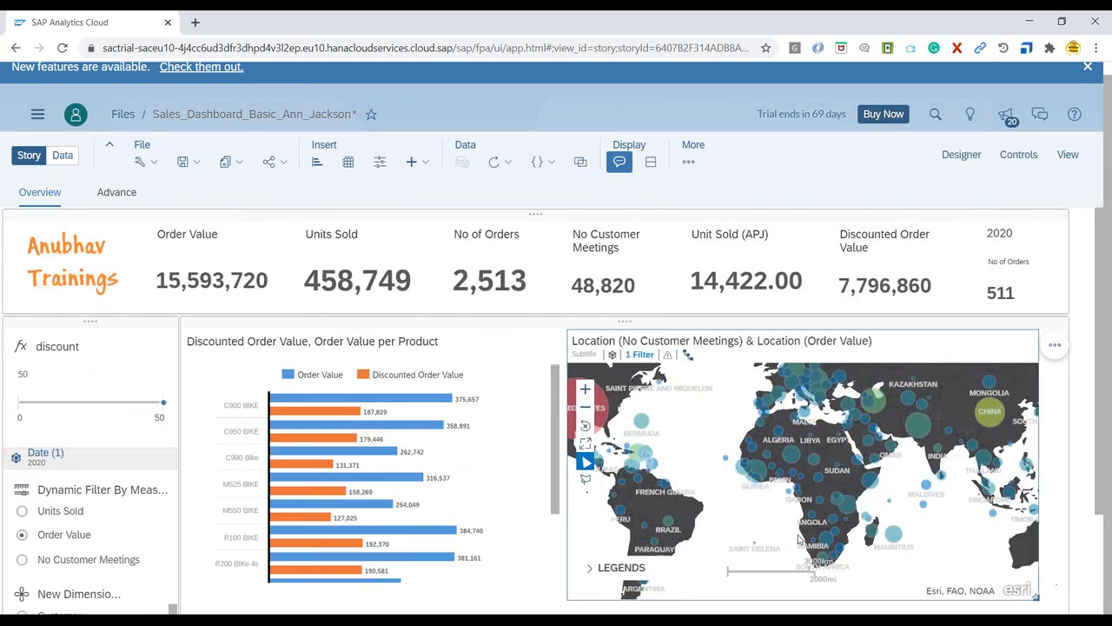
Step: Filter the dashboard by the India bubble on the geo map and examine the key figures and product chart
mouse_move(938, 450)
left_click(937, 452)
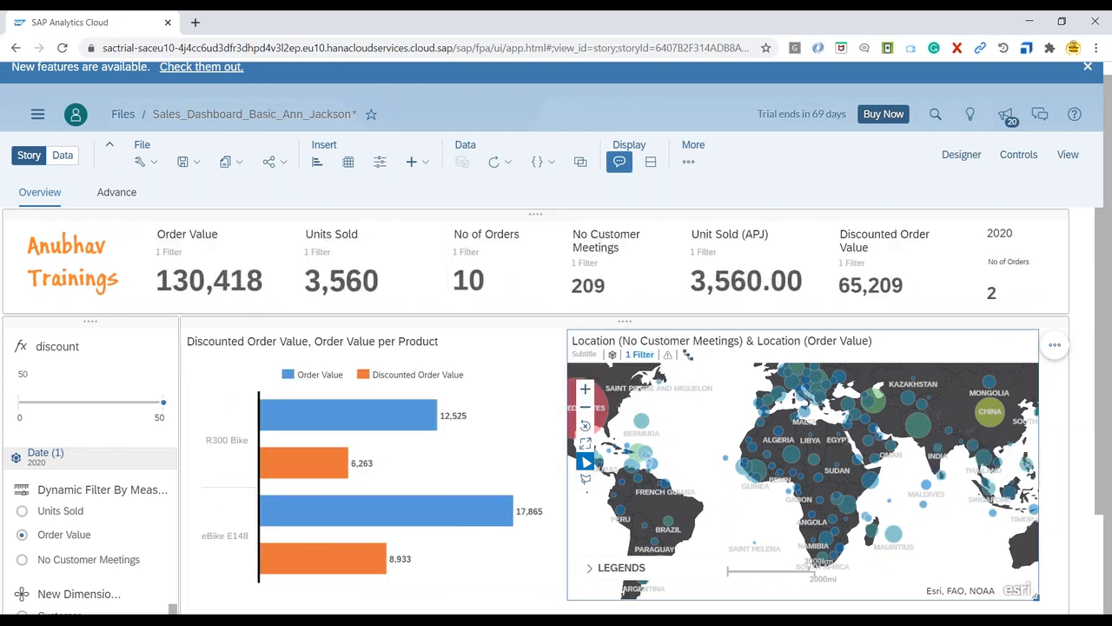
scroll(261, 365, "down", 3)
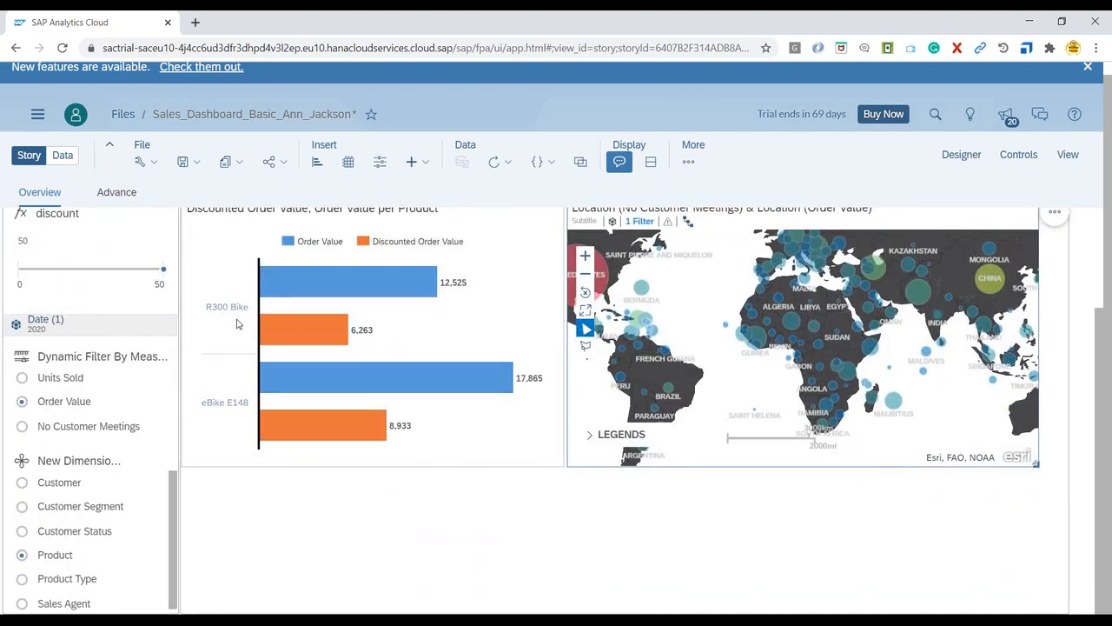
scroll(491, 444, "up", 3)
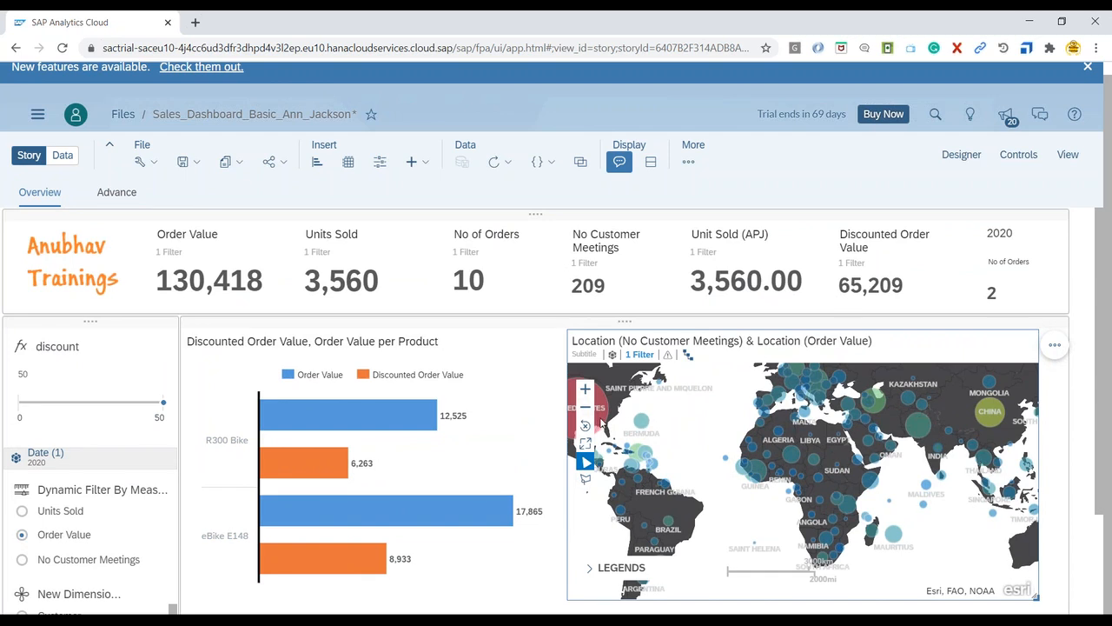
Step: Filter the dashboard by the United States bubble and look through the products in the bar chart
left_click(601, 422)
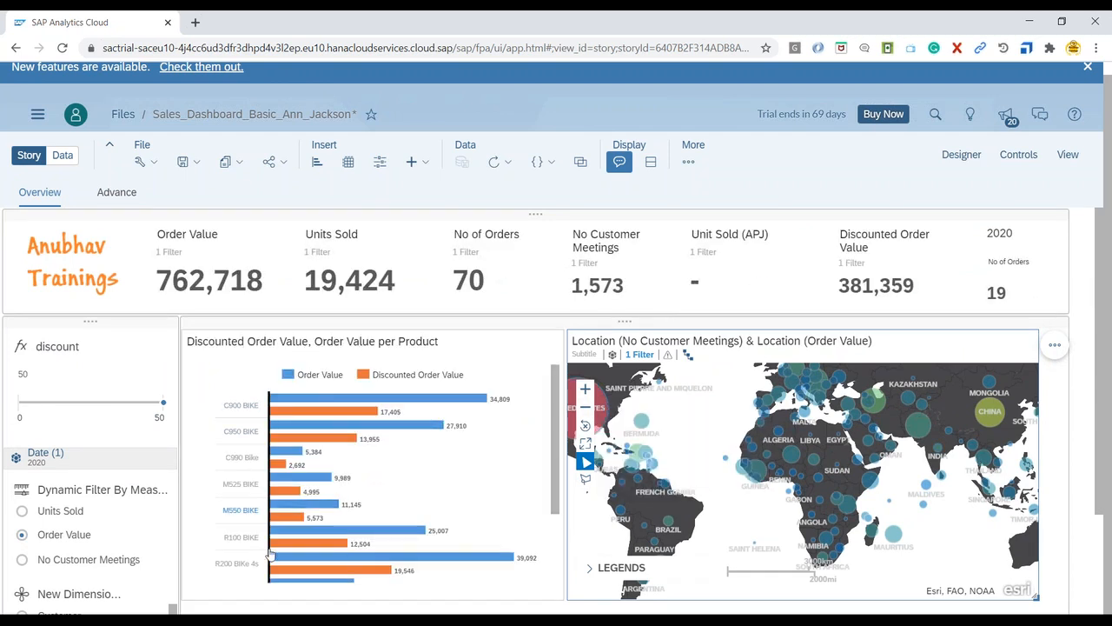
scroll(373, 487, "down", 1)
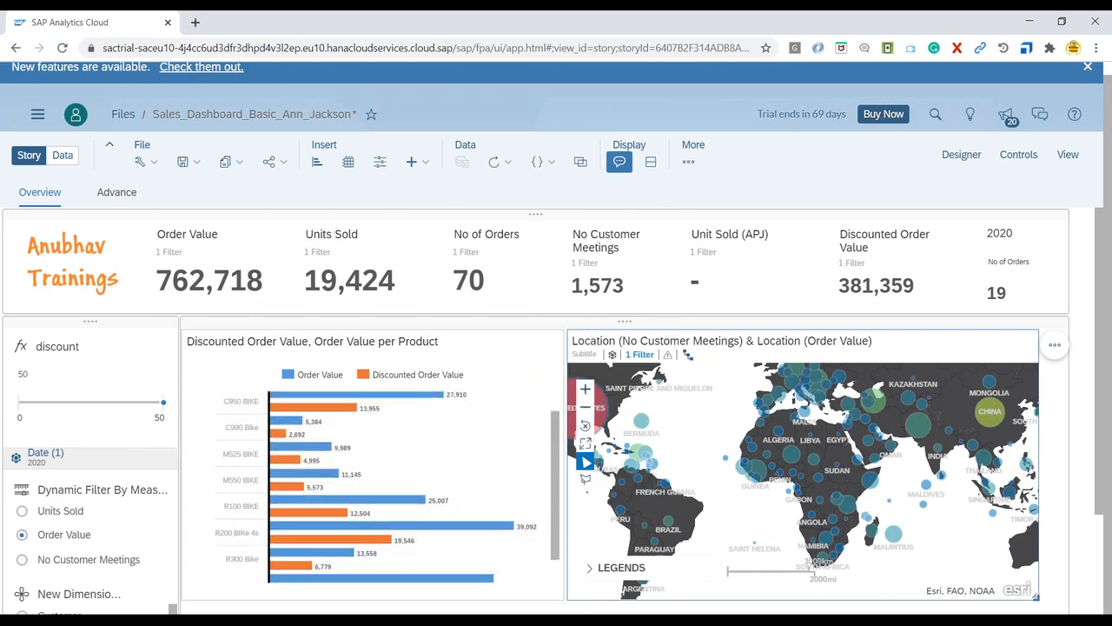
scroll(383, 486, "down", 5)
scroll(382, 521, "up", 5)
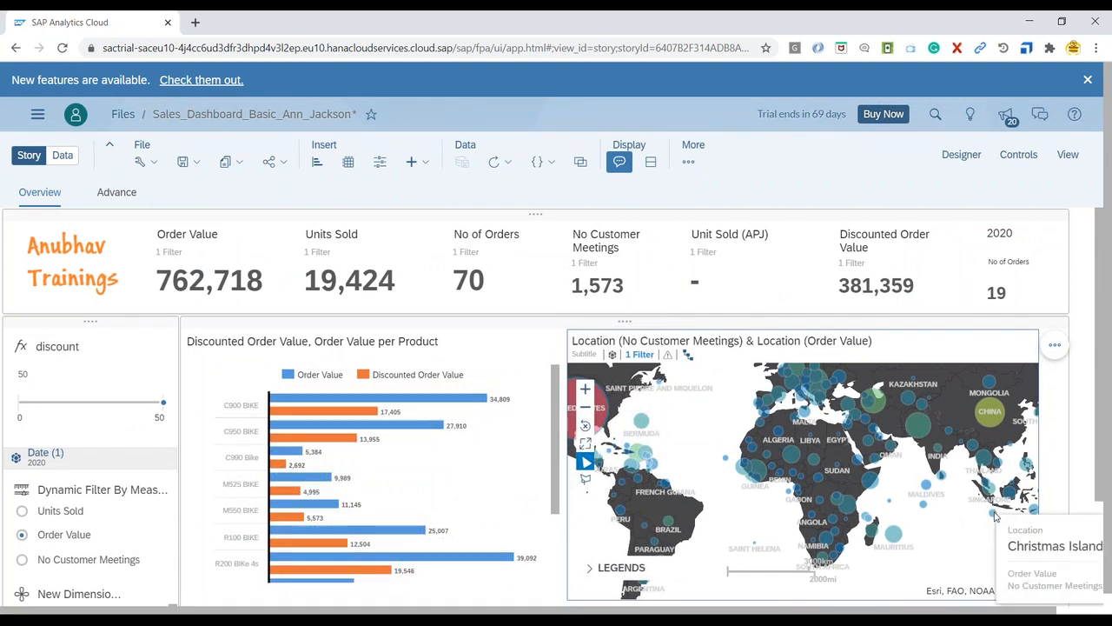
Step: Filter the dashboard by the Singapore bubble on the geo map and examine the order values per product in the bar chart
mouse_move(992, 495)
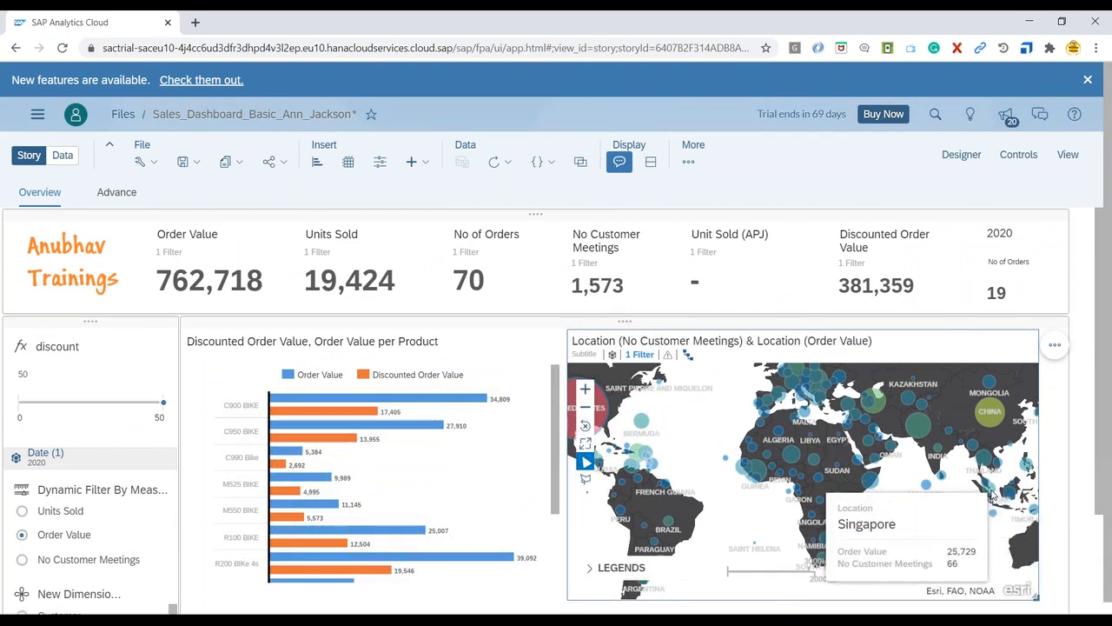
left_click(992, 496)
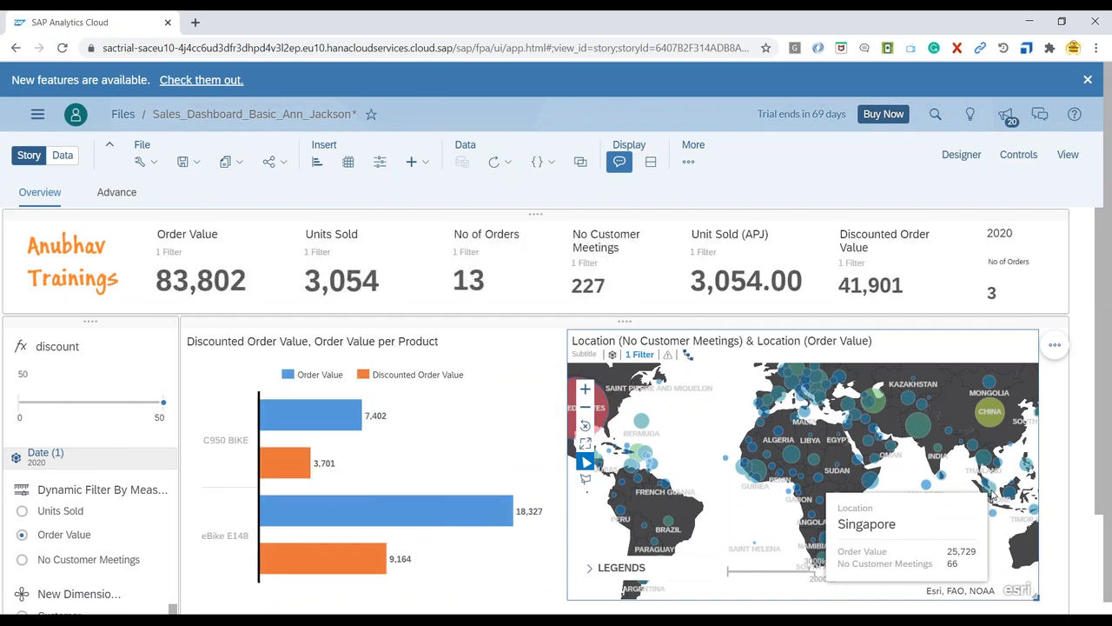
mouse_move(347, 426)
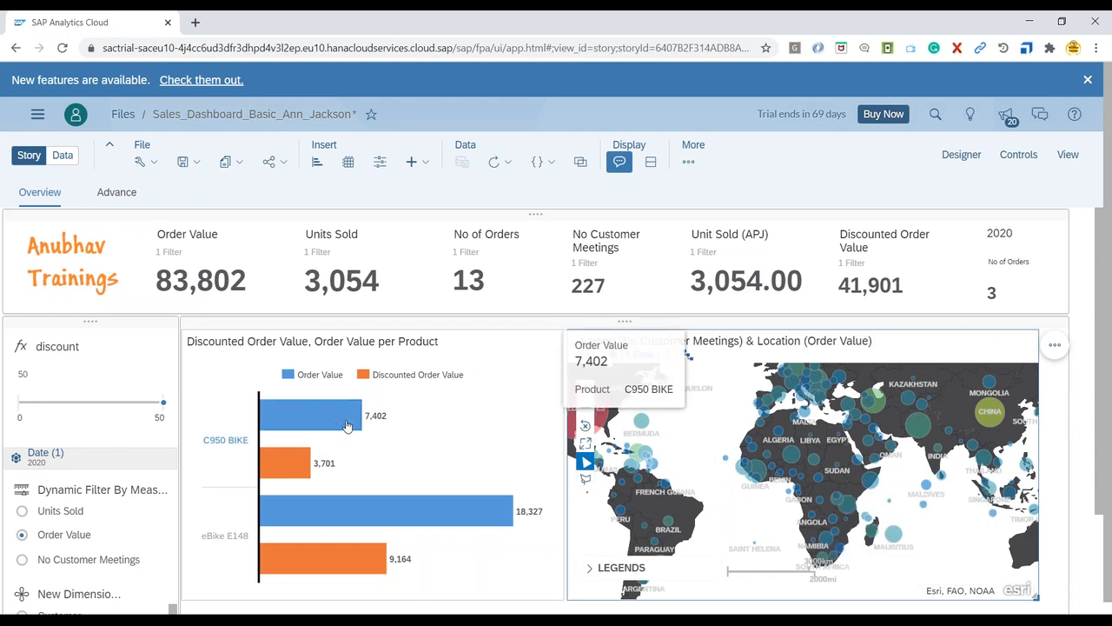
mouse_move(296, 459)
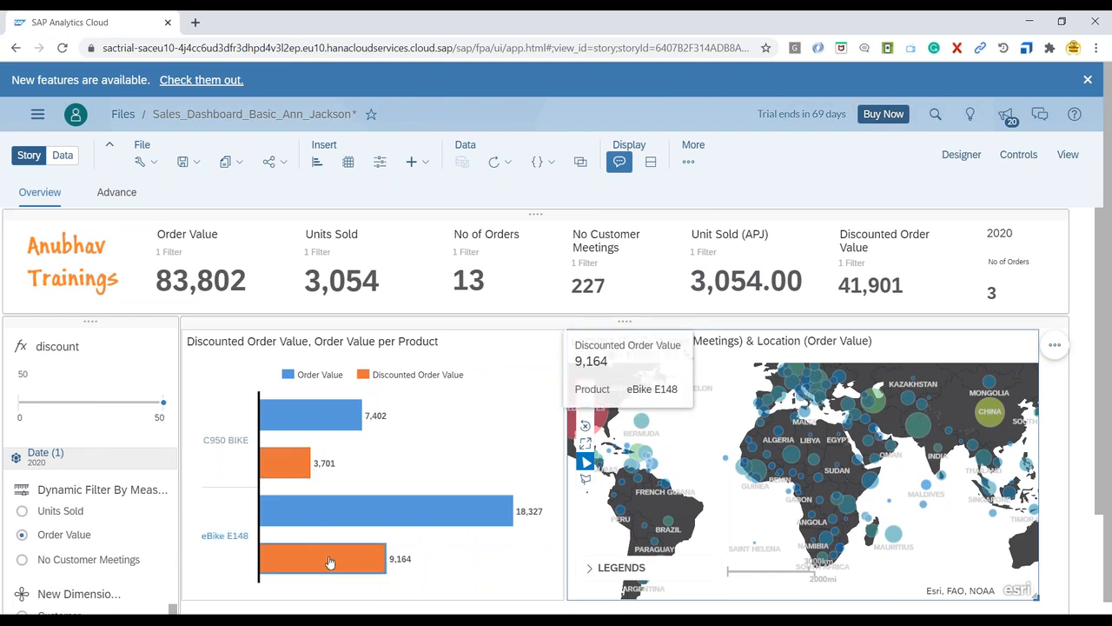
Step: Set the discount input control to 4 and compare the discounted order values with the order values in the product chart
left_click_drag(163, 414, 32, 411)
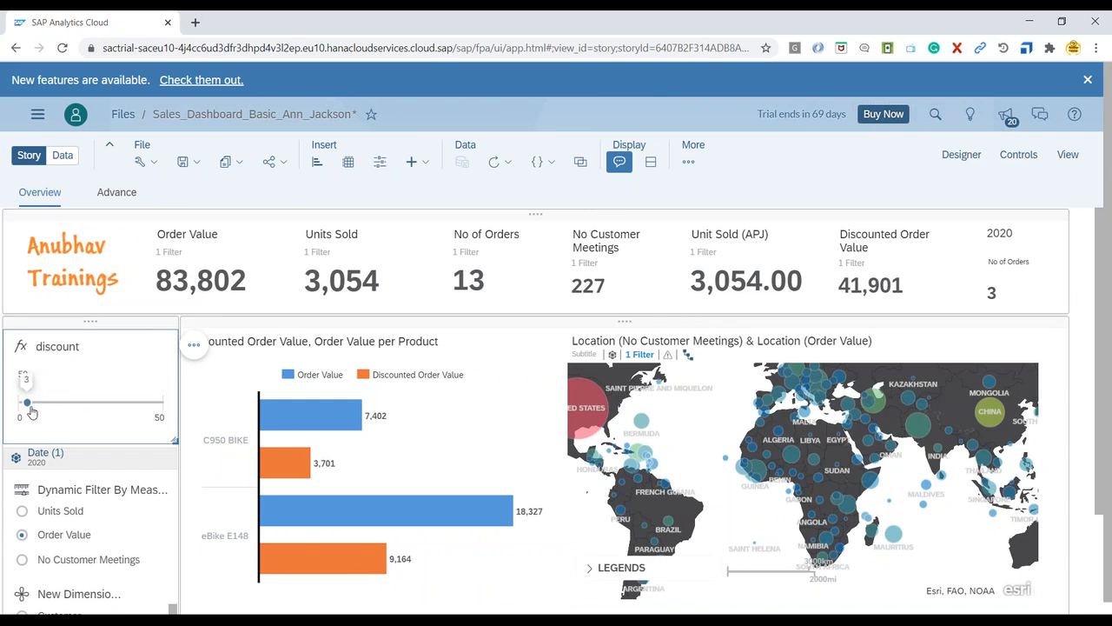
left_click_drag(36, 412, 39, 411)
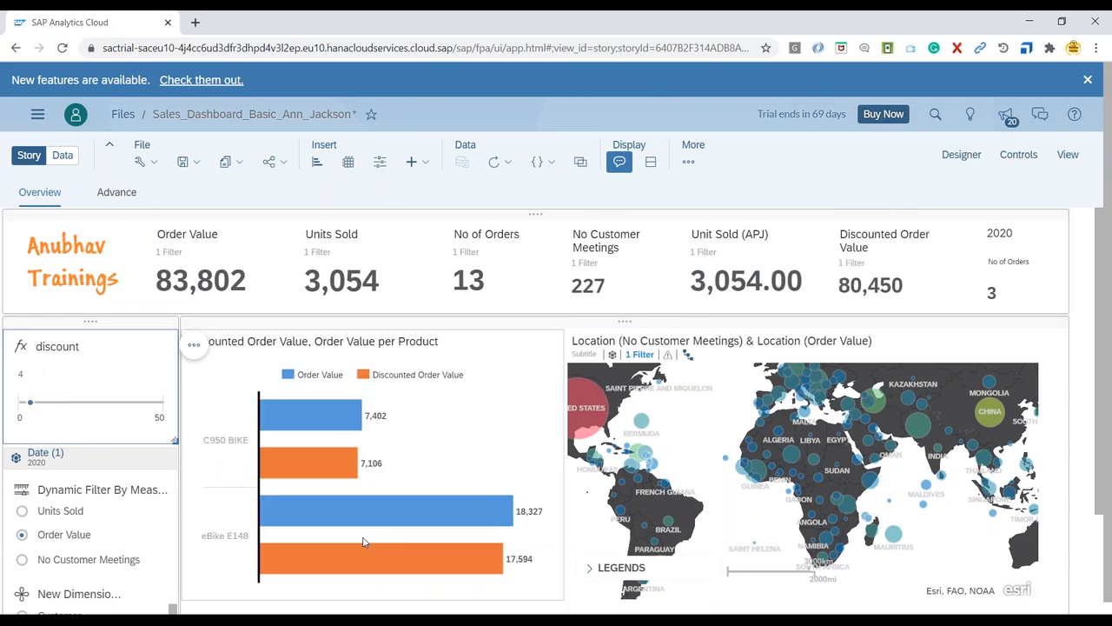
mouse_move(373, 469)
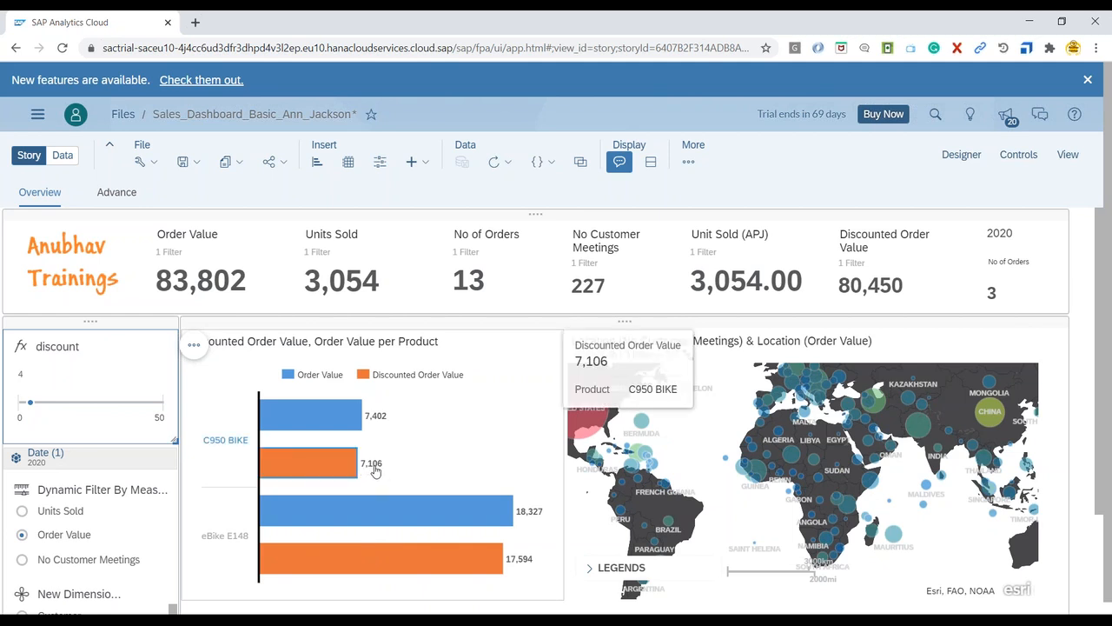
mouse_move(527, 565)
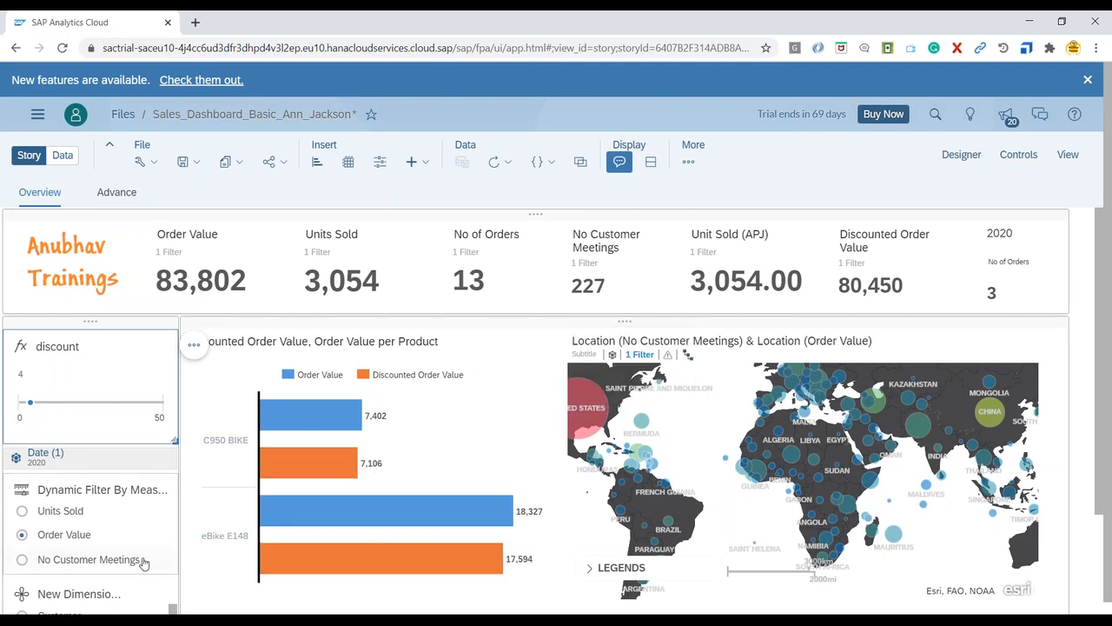
Step: Switch the chart's dimension to Sales Agent and Customer in turn, filtering the dashboard by the Singapore bubble on the map
scroll(146, 562, "down", 2)
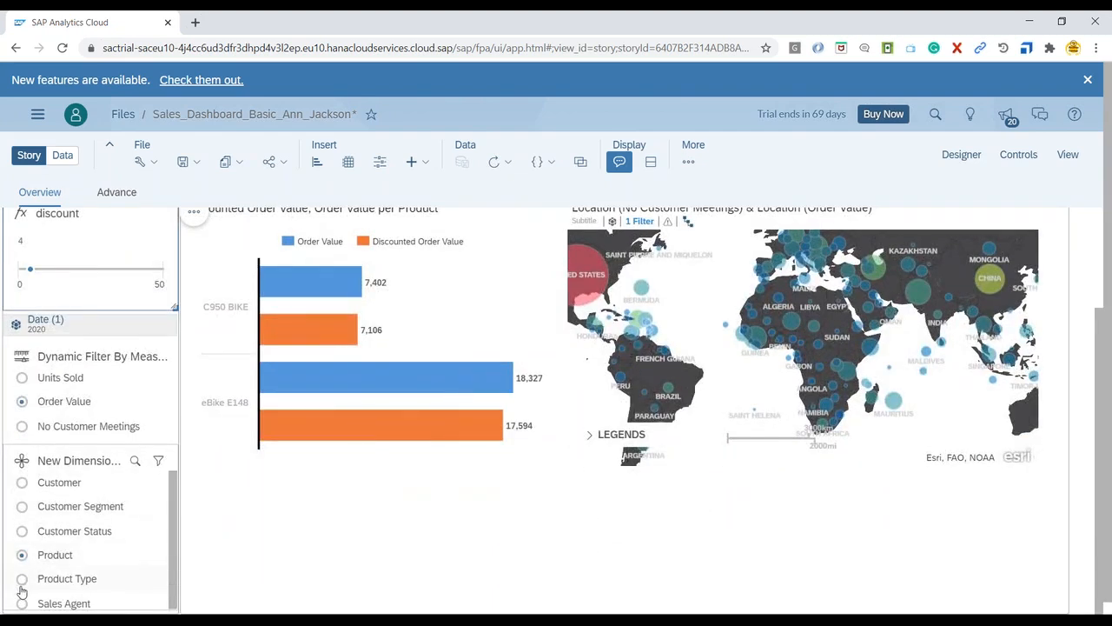
left_click(25, 601)
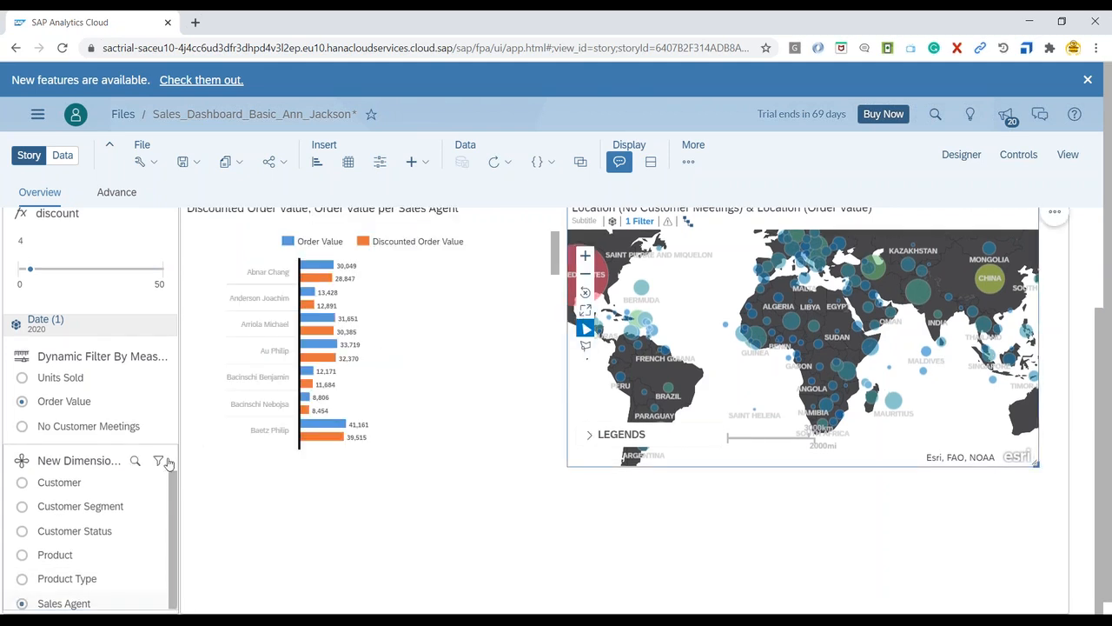
left_click(993, 365)
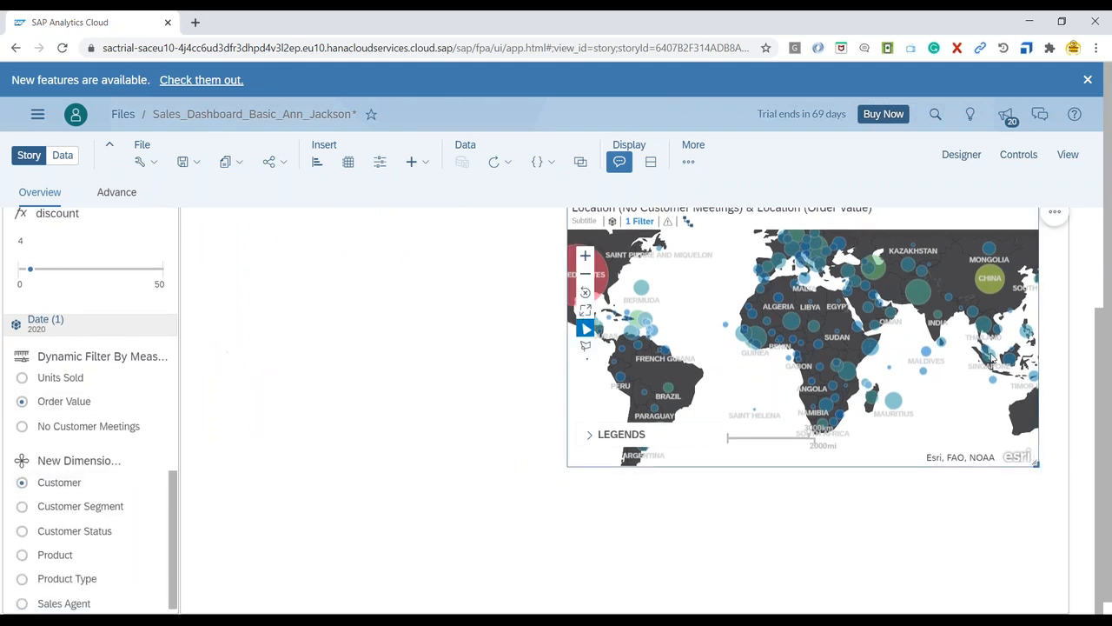
mouse_move(992, 362)
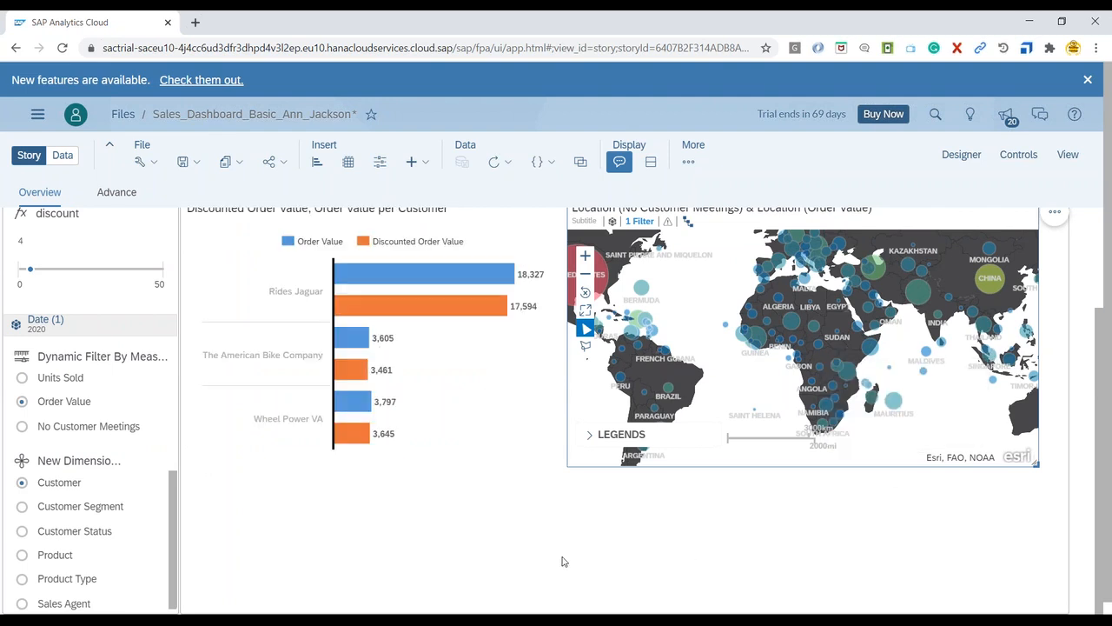
left_click(812, 36)
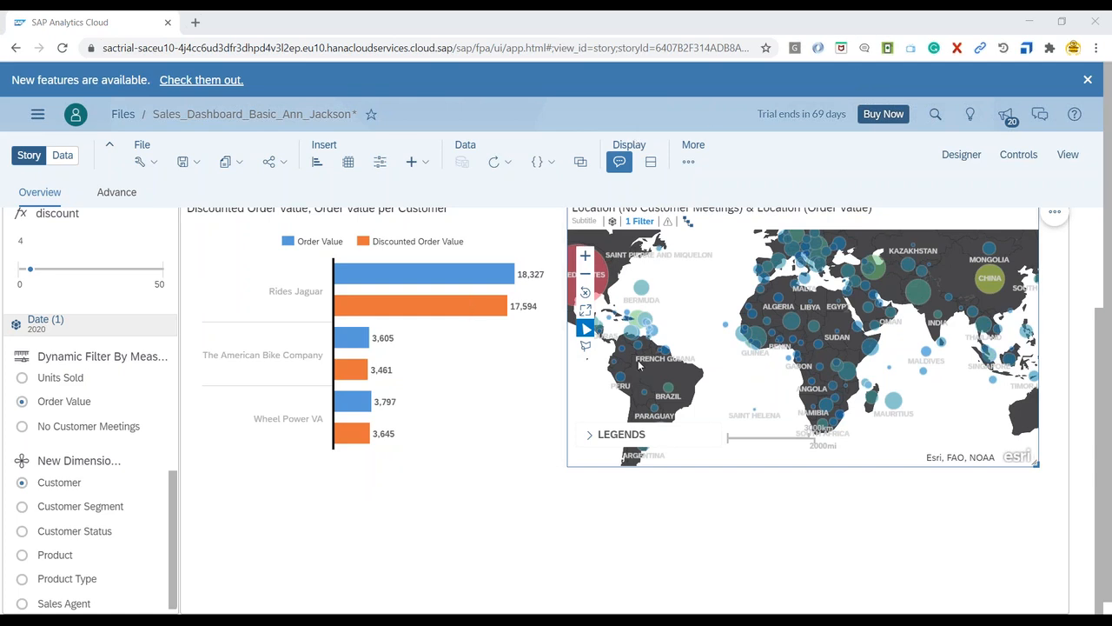
scroll(639, 357, "up", 2)
scroll(751, 367, "down", 2)
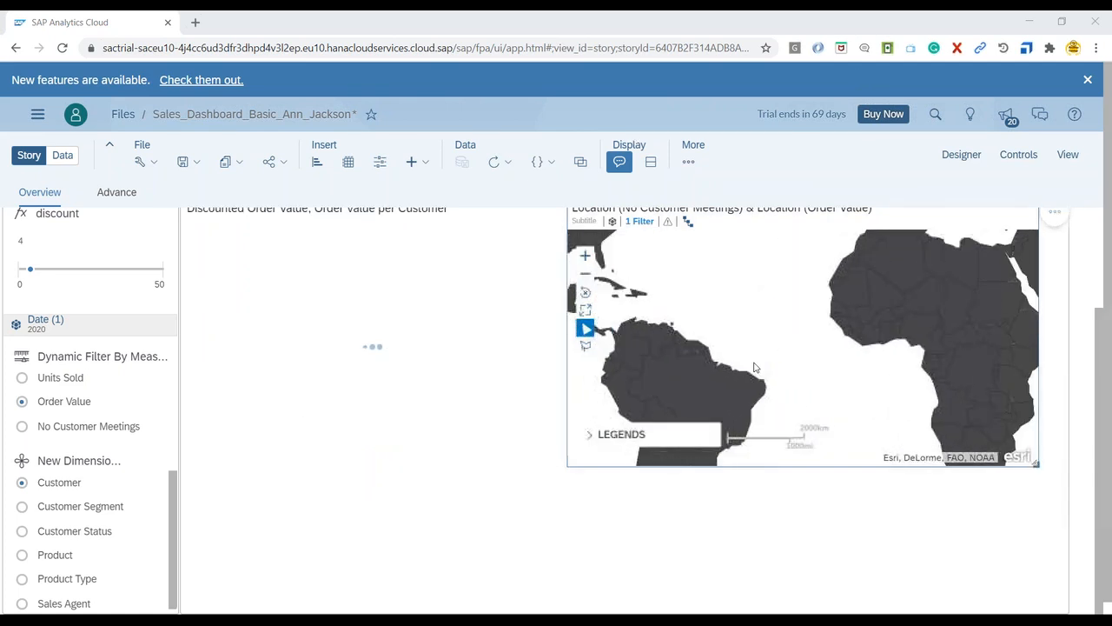
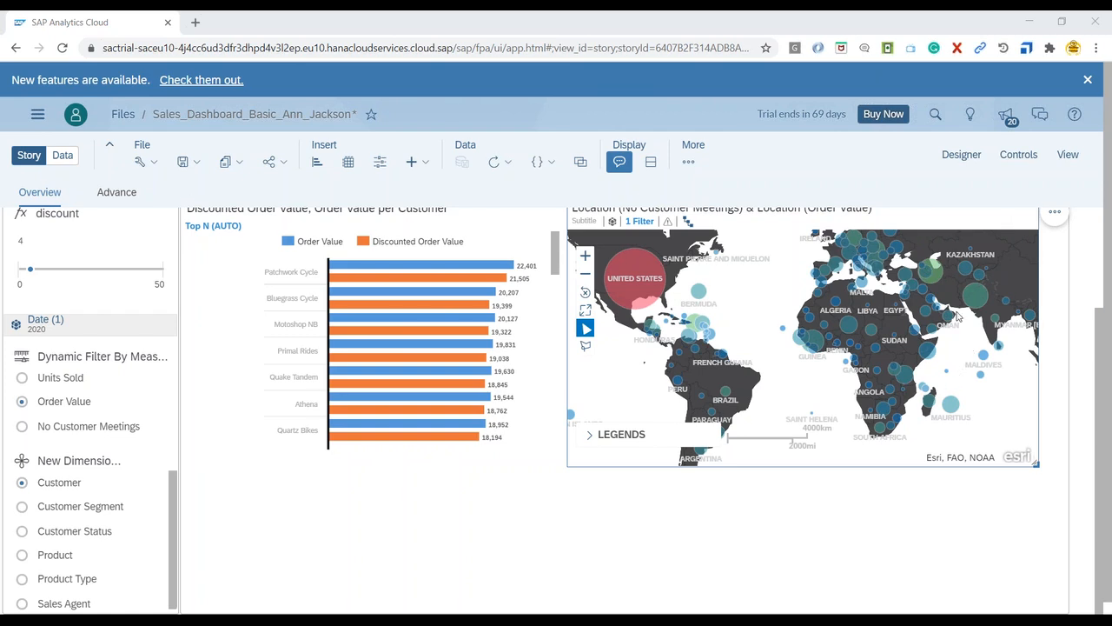
left_click(186, 161)
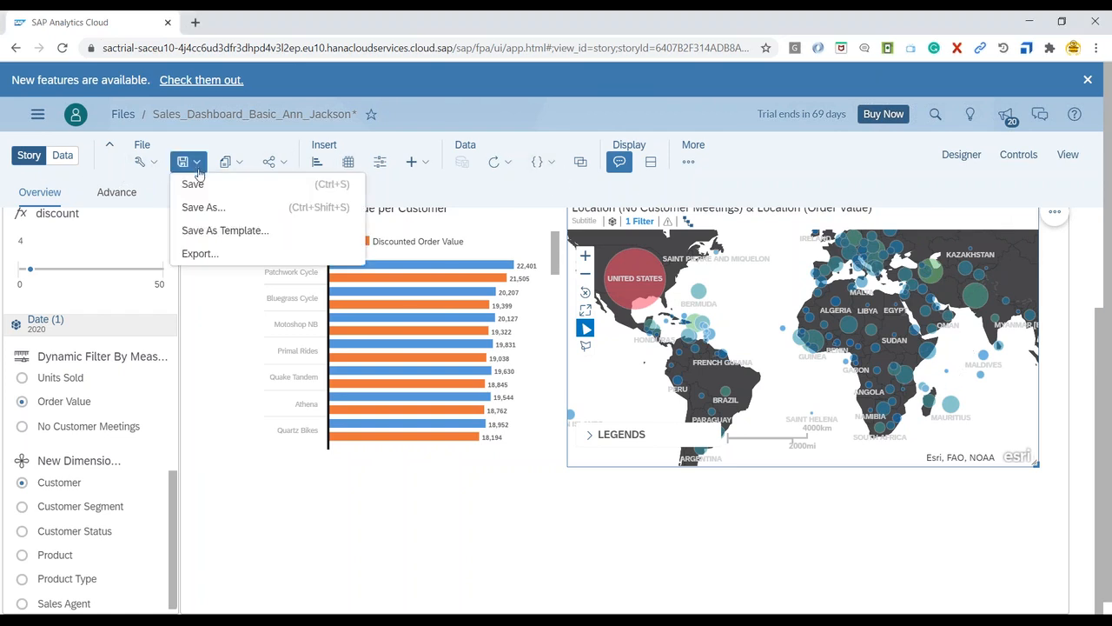
left_click(191, 182)
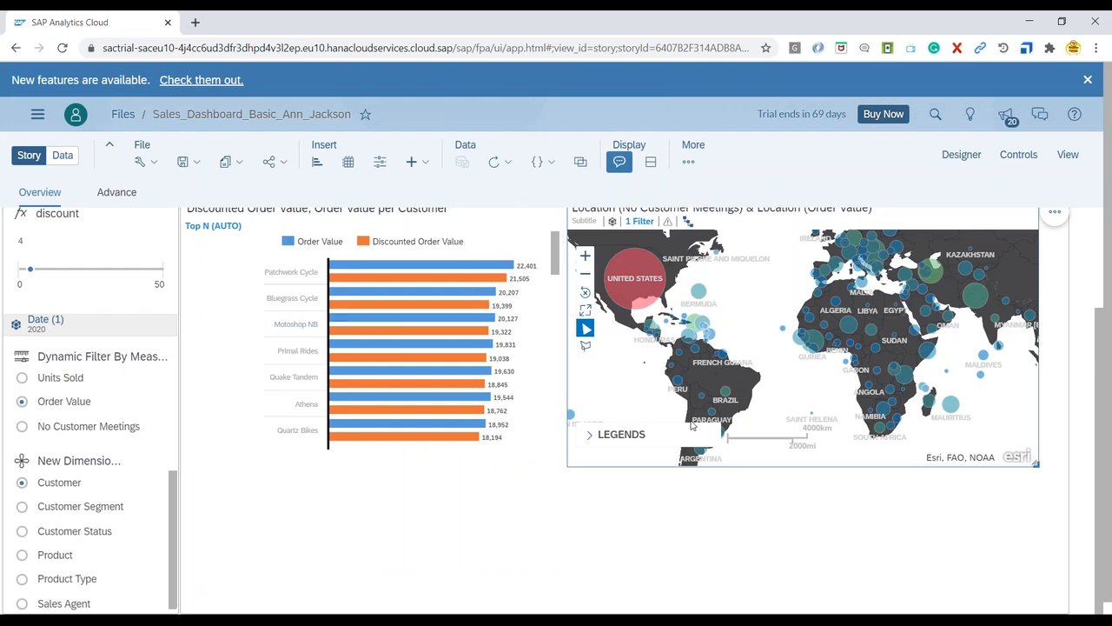
Step: Switch to the requirements PDF in Adobe Acrobat Reader, examine the Requirement 10 dashboard layout with its table, and return to the story
scroll(832, 417, "up", 2)
scroll(832, 418, "down", 2)
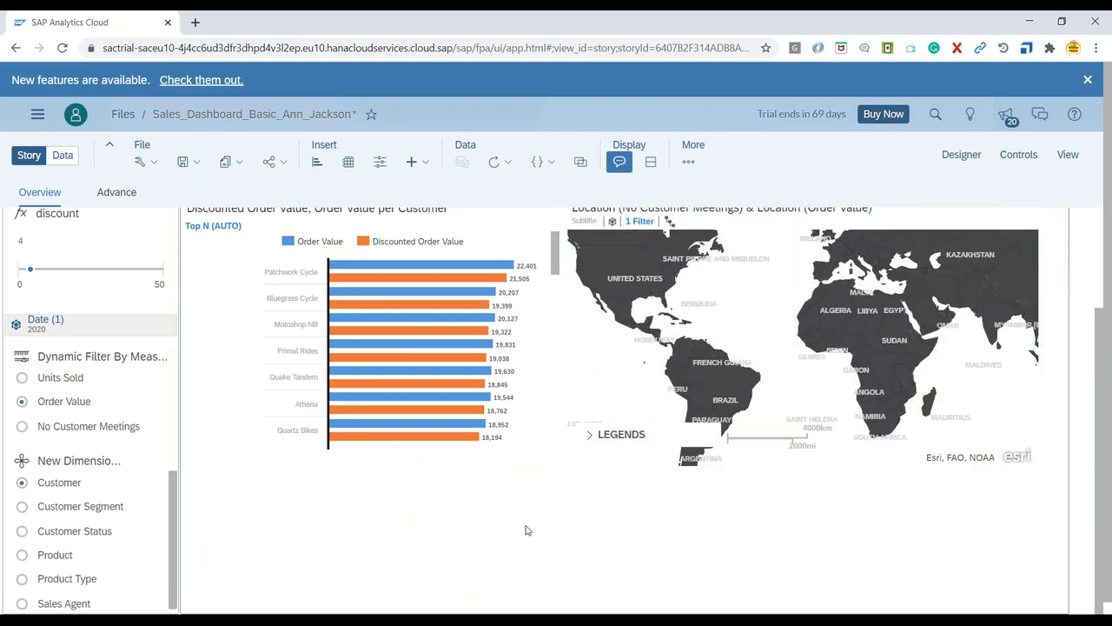
left_click(615, 620)
scroll(416, 375, "down", 3)
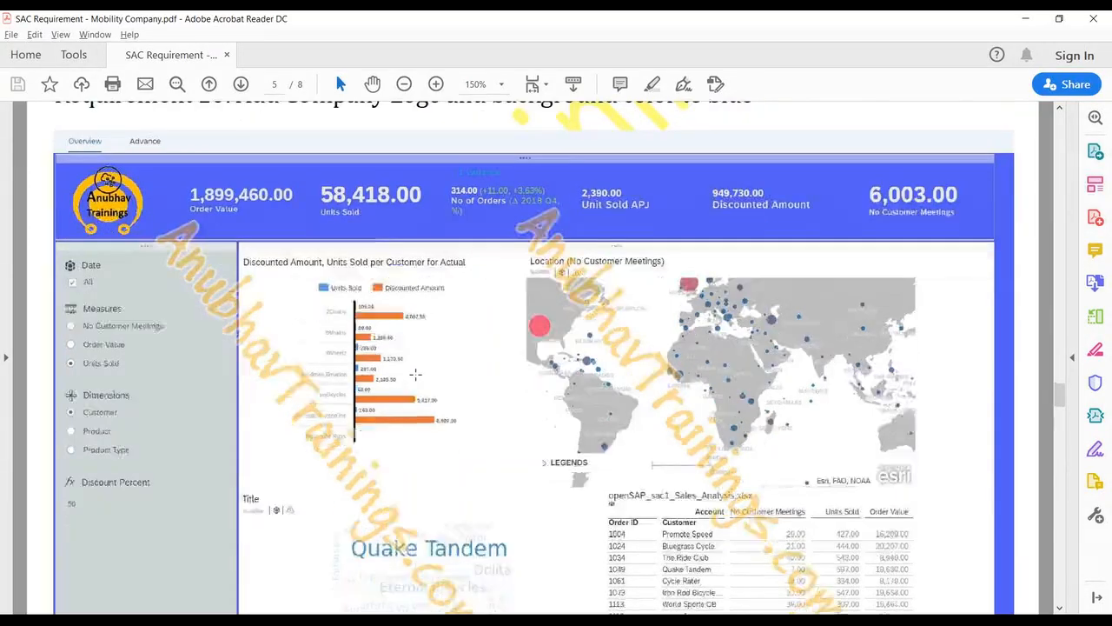
scroll(416, 375, "down", 2)
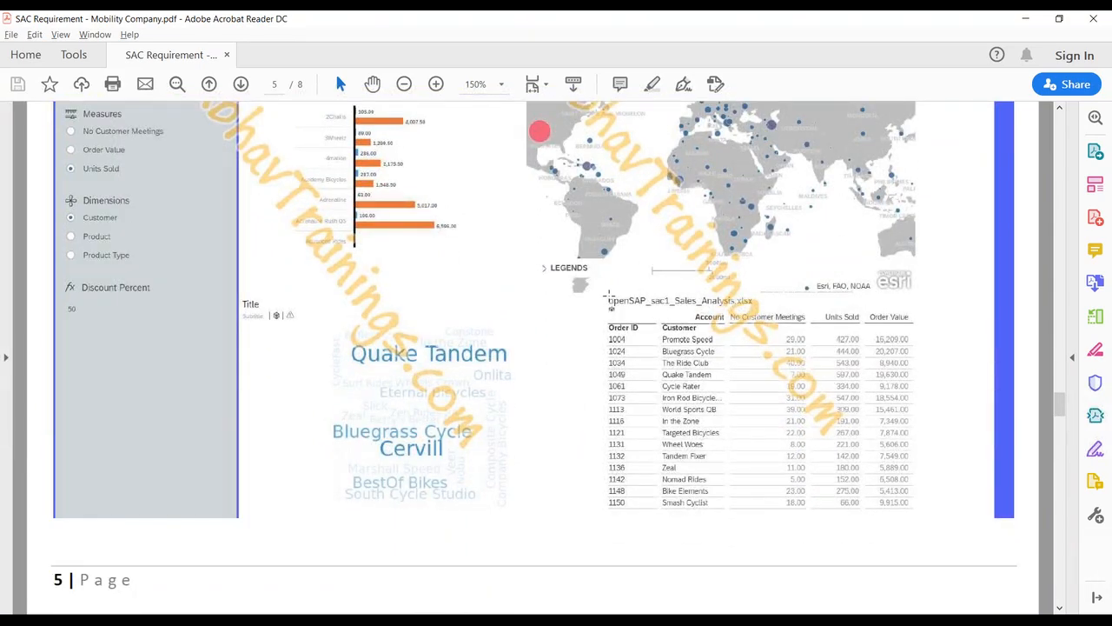
left_click(598, 316)
scroll(452, 277, "up", 6)
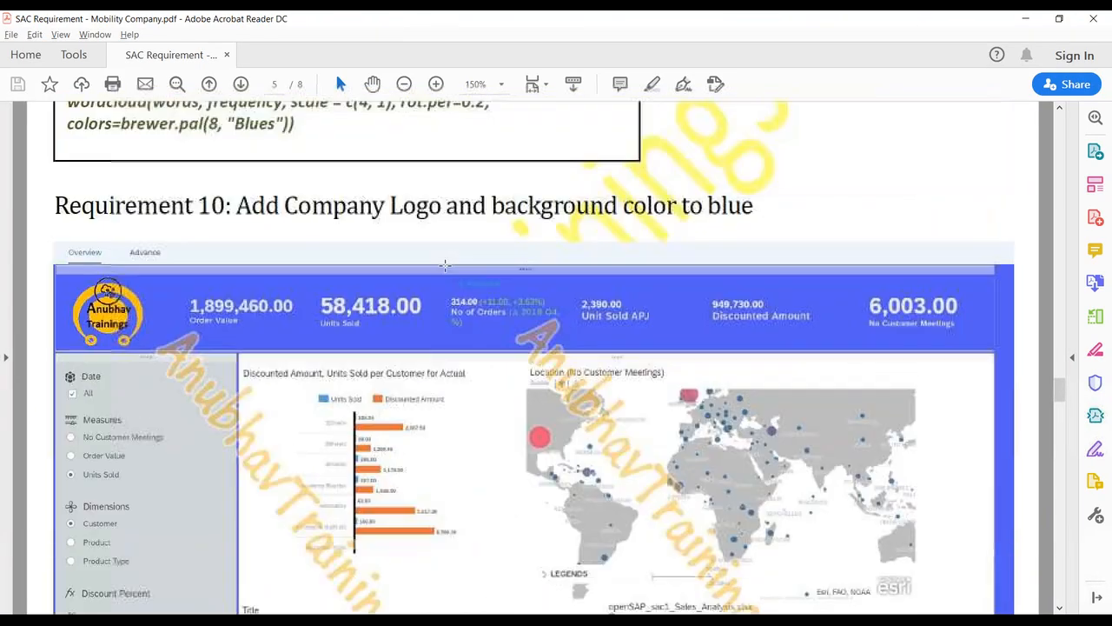
scroll(452, 277, "down", 1)
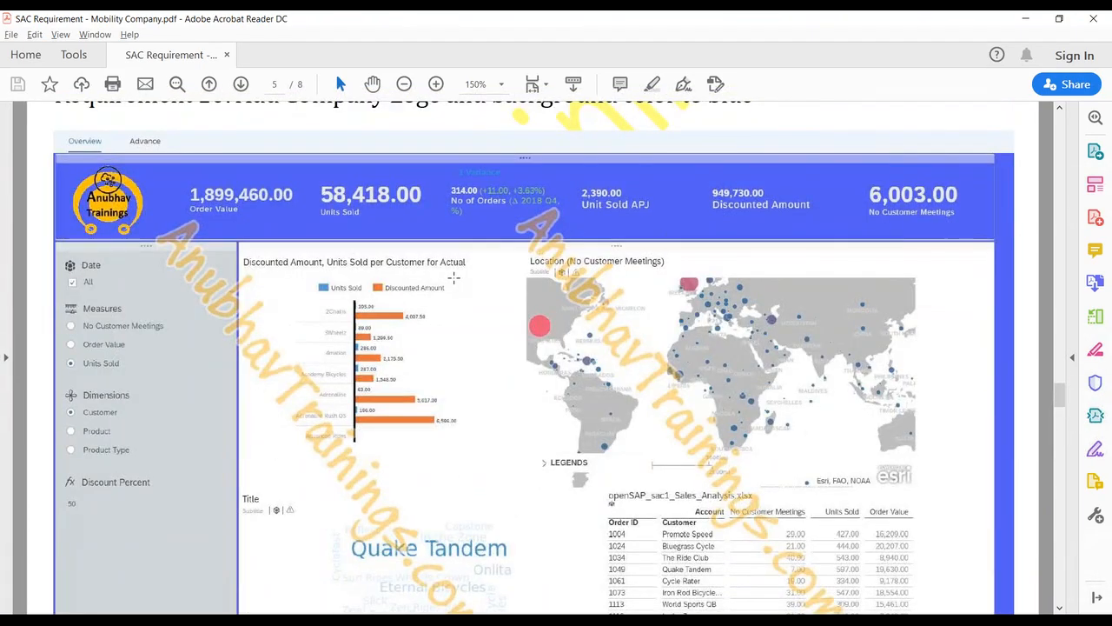
left_click(598, 621)
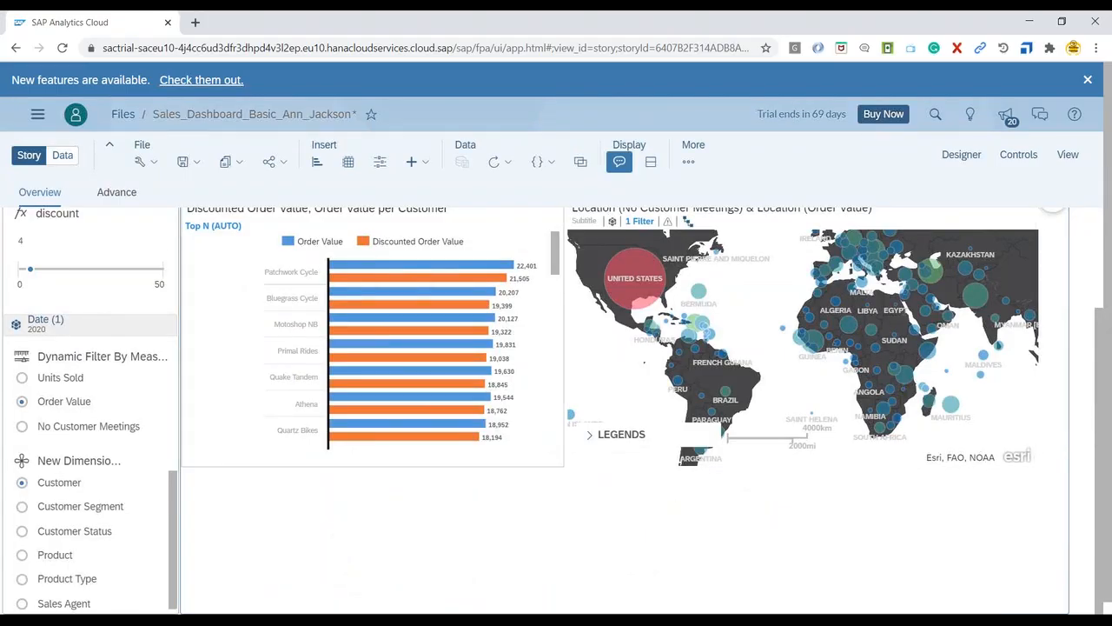
Step: Insert a Sales_Data table below the bar chart and remove Measures from its columns
left_click(688, 165)
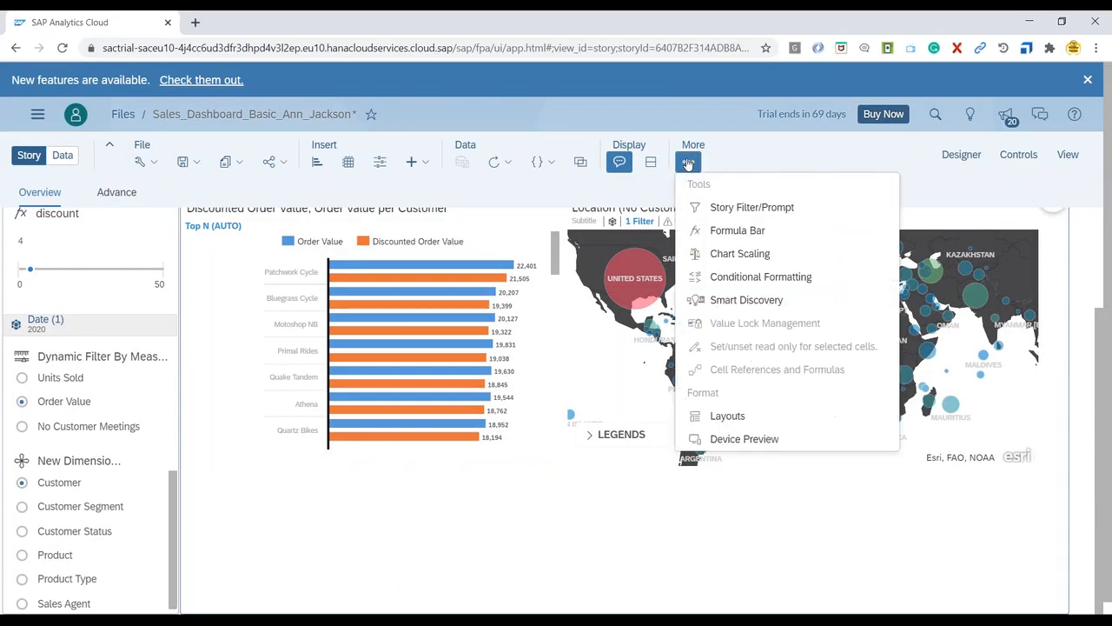
left_click(347, 164)
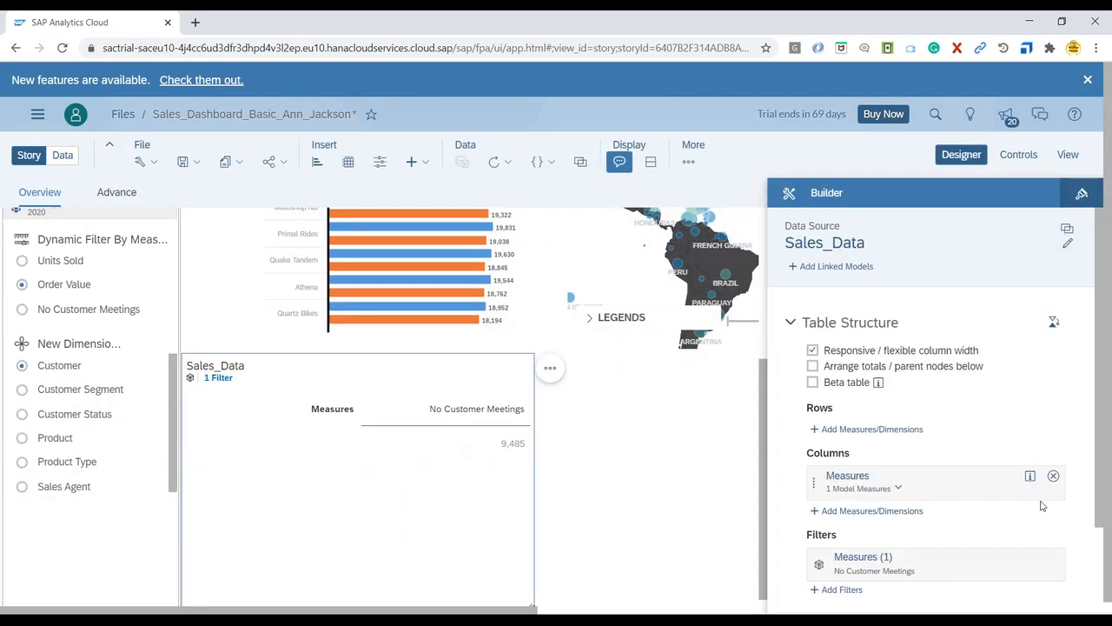
scroll(1040, 507, "down", 2)
left_click(1052, 366)
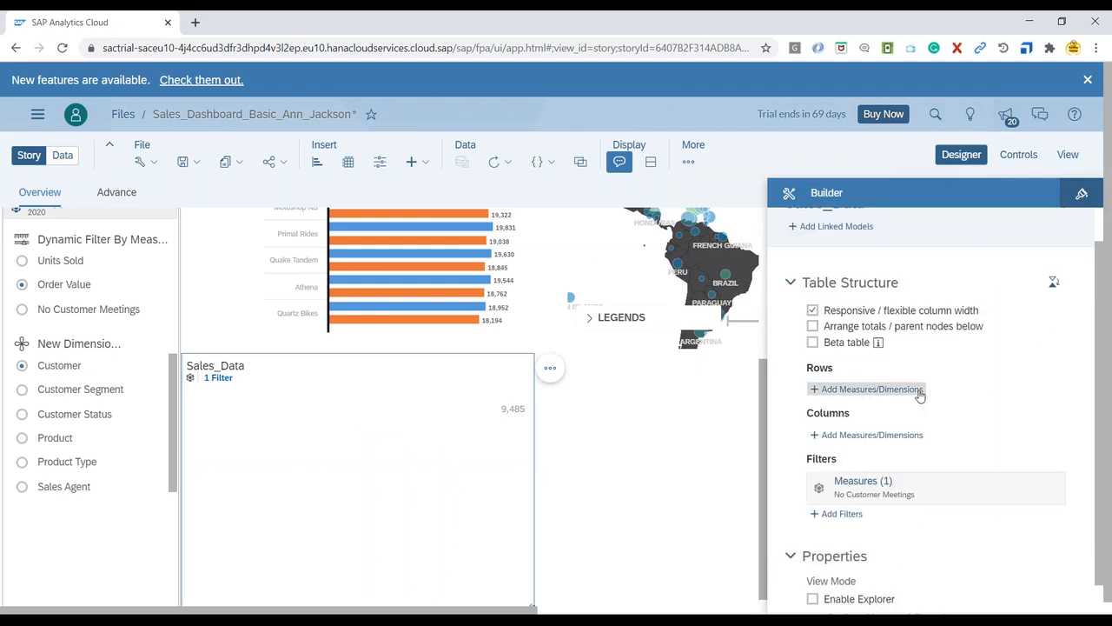
Step: Add New Dimension Input Control to the rows of the Sales_Data table
left_click(919, 390)
scroll(922, 518, "down", 3)
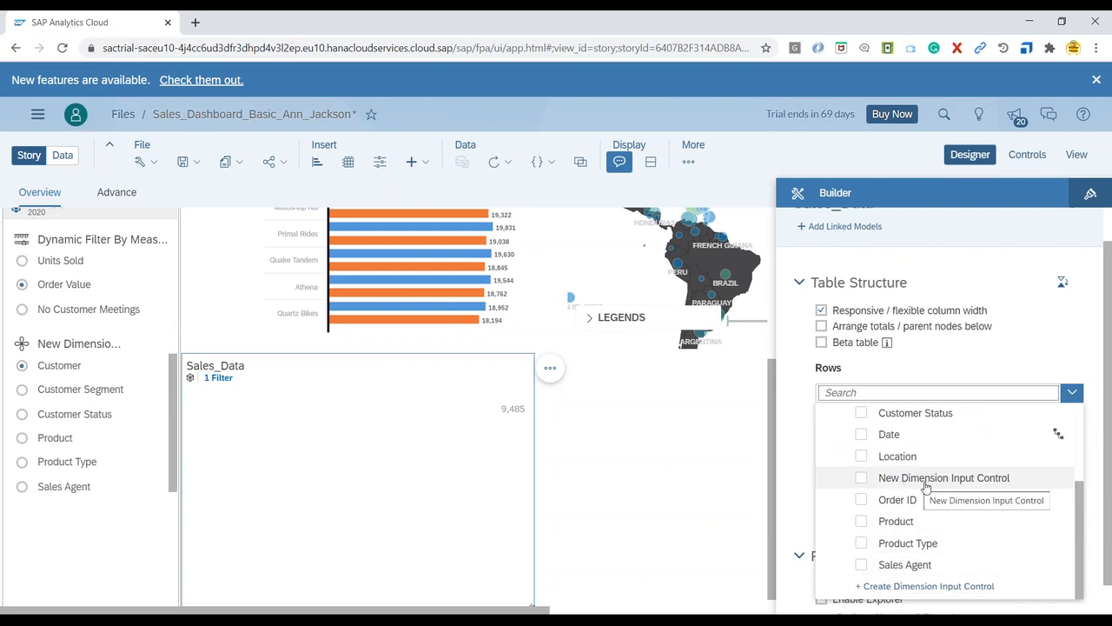
left_click(863, 479)
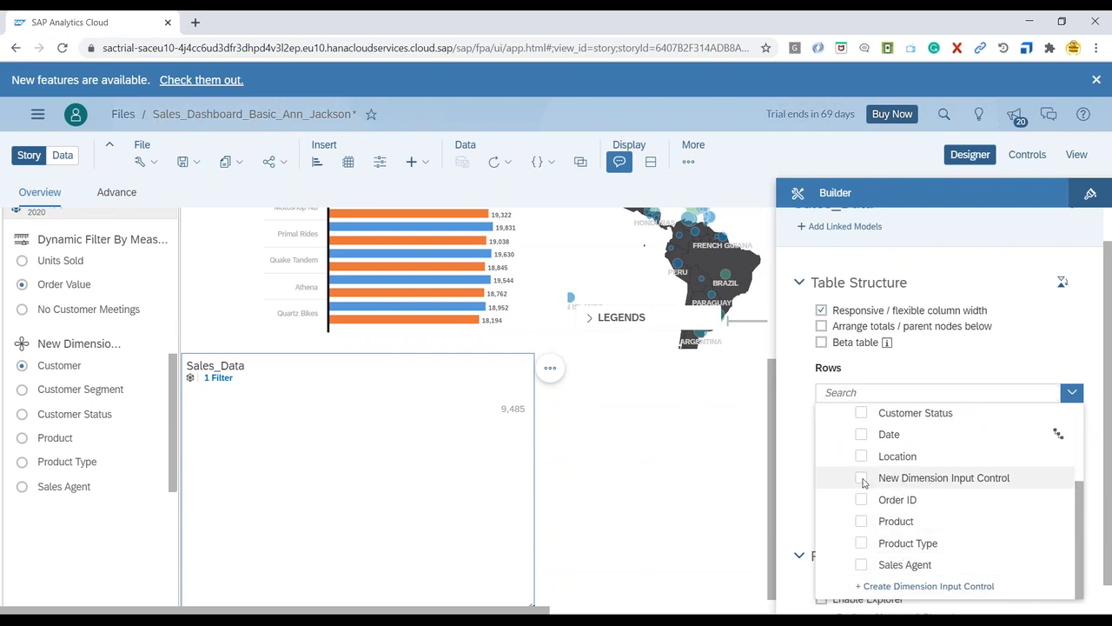
left_click(797, 458)
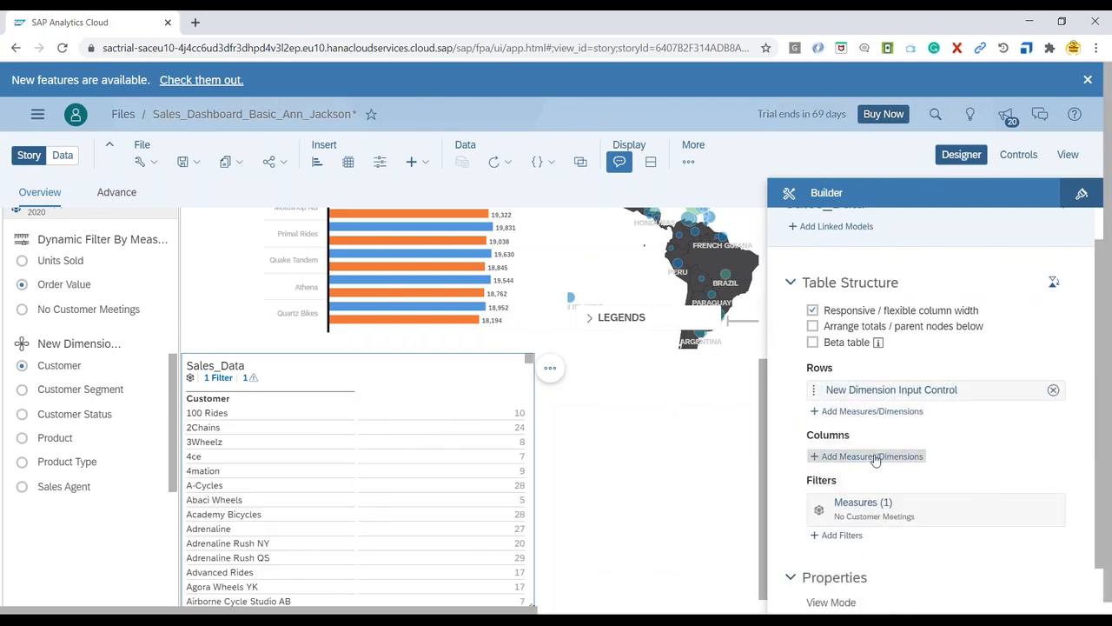
Step: Look through the dimensions available for the columns of the Sales_Data table
left_click(875, 458)
scroll(912, 499, "down", 5)
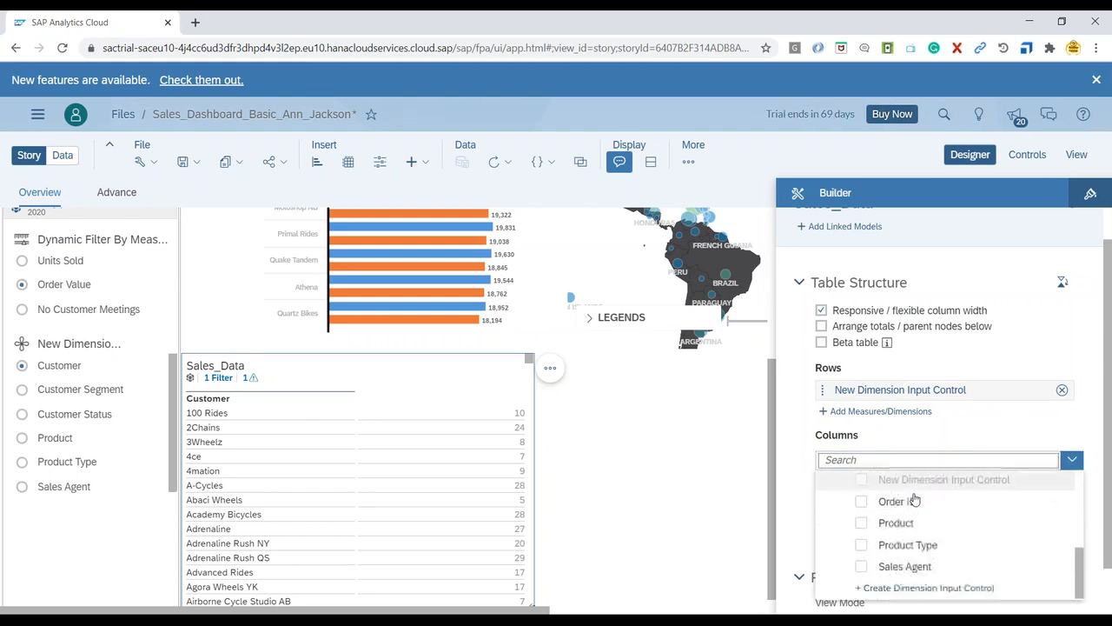
scroll(877, 556, "up", 4)
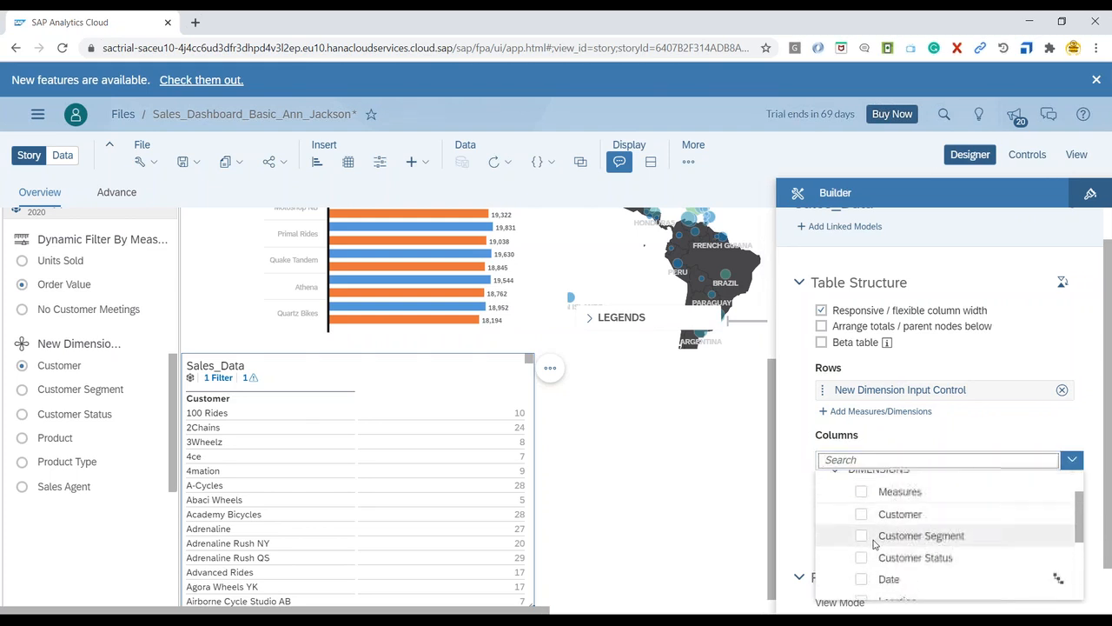
scroll(874, 544, "up", 1)
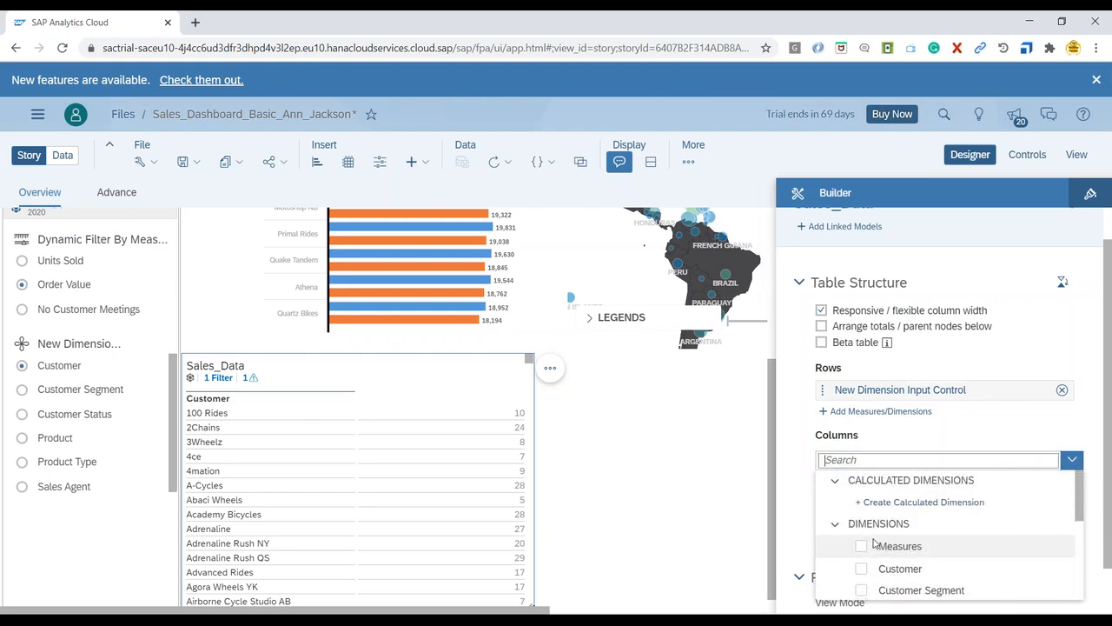
scroll(874, 543, "down", 5)
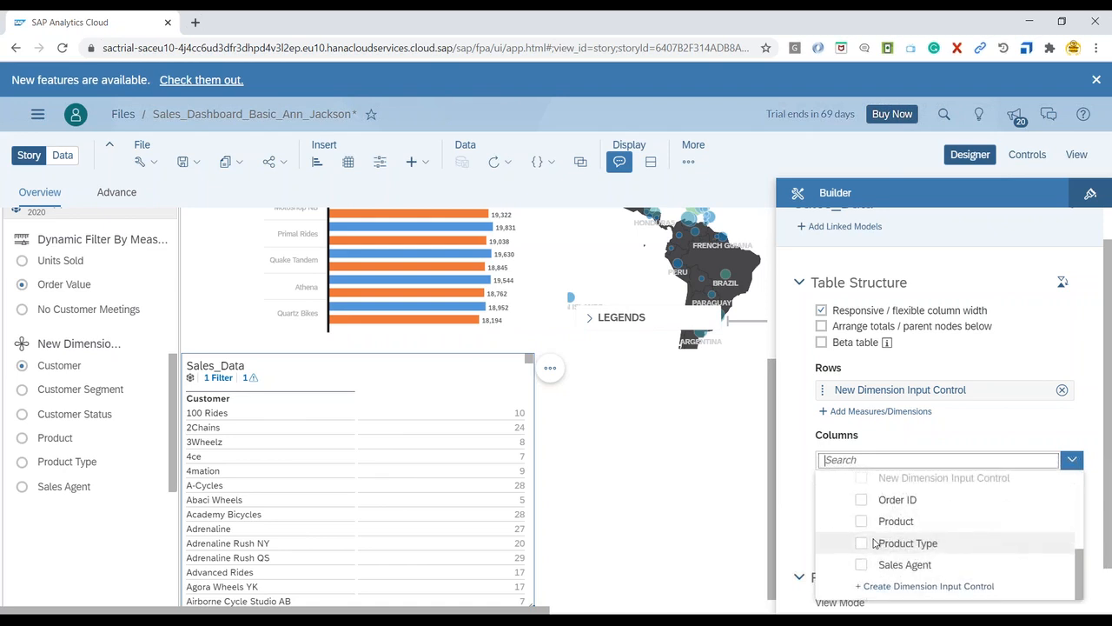
scroll(860, 574, "up", 1)
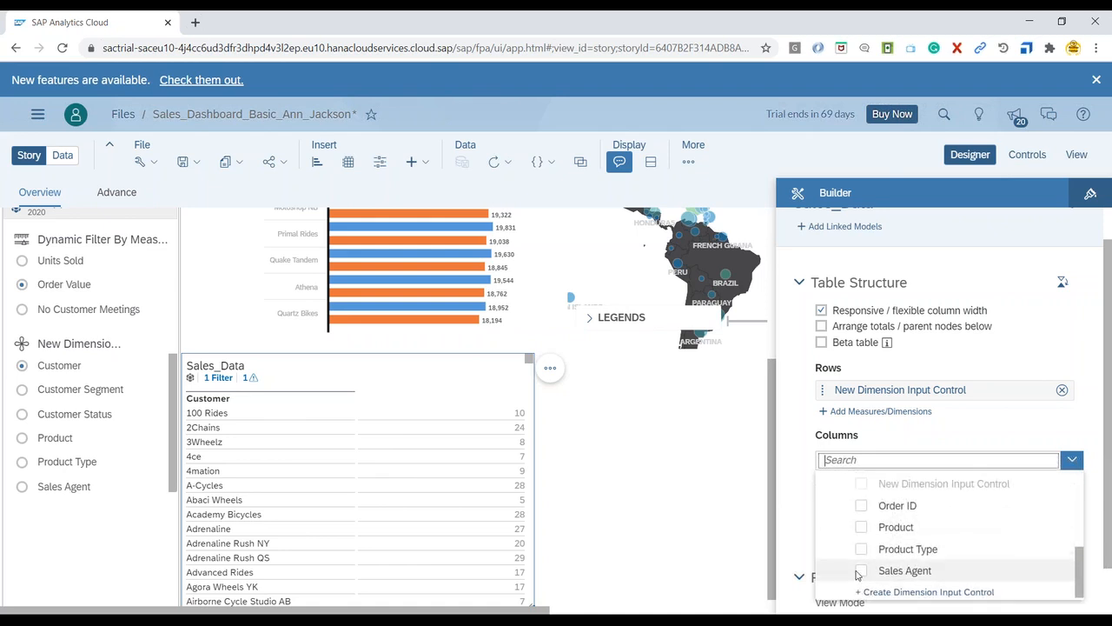
left_click(887, 432)
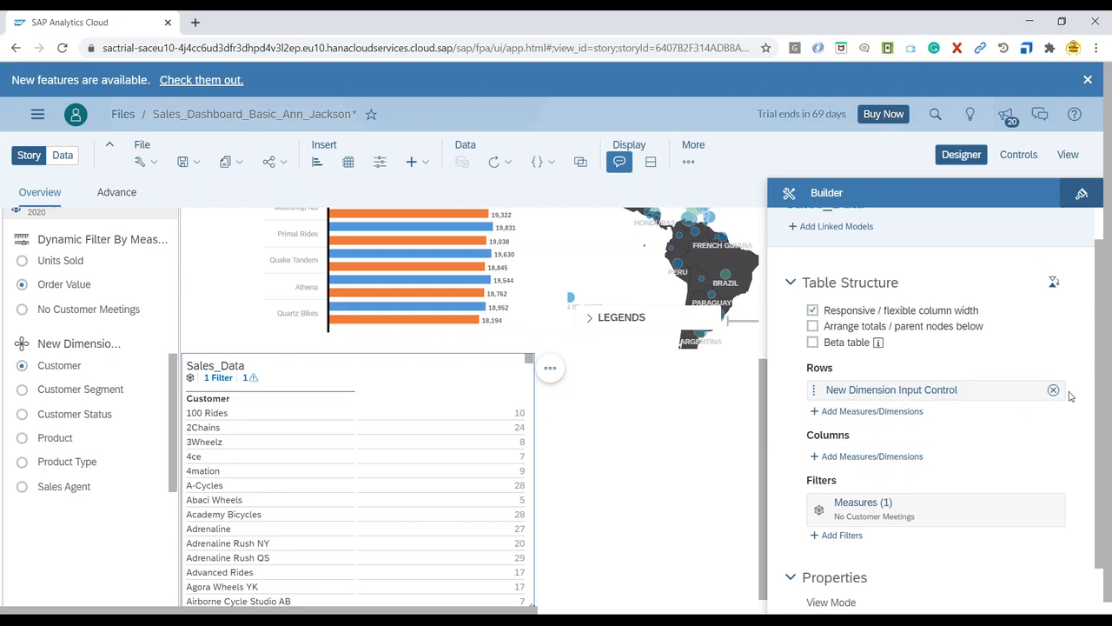
Step: Try Measures in the columns of the Sales_Data table and clear it again while checking the available dimensions
left_click(845, 458)
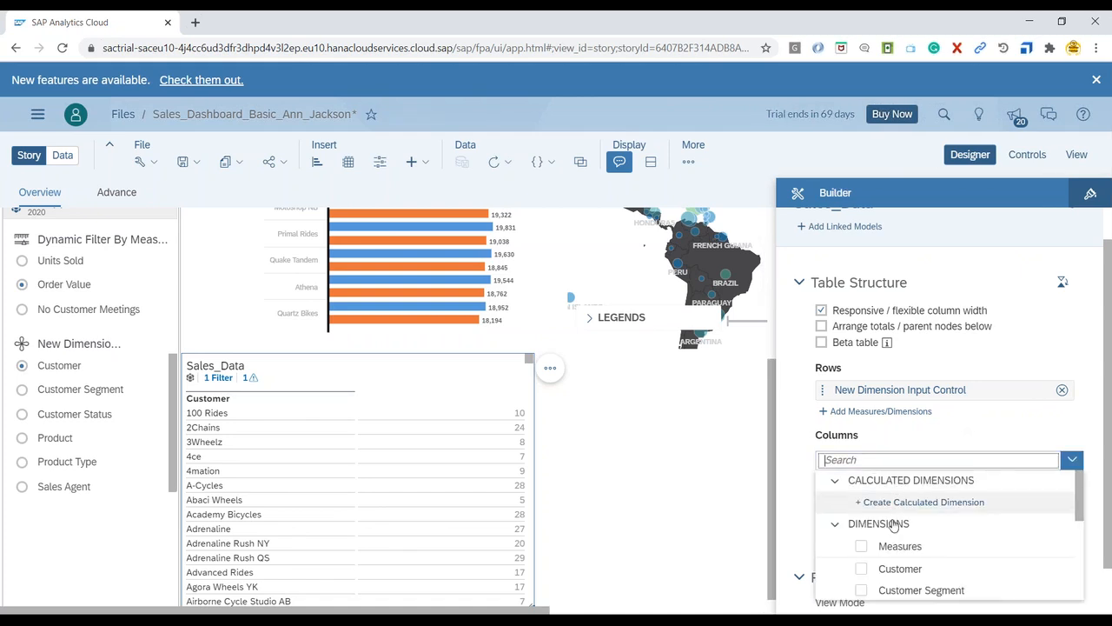
scroll(919, 532, "down", 1)
scroll(919, 532, "down", 2)
scroll(912, 539, "up", 3)
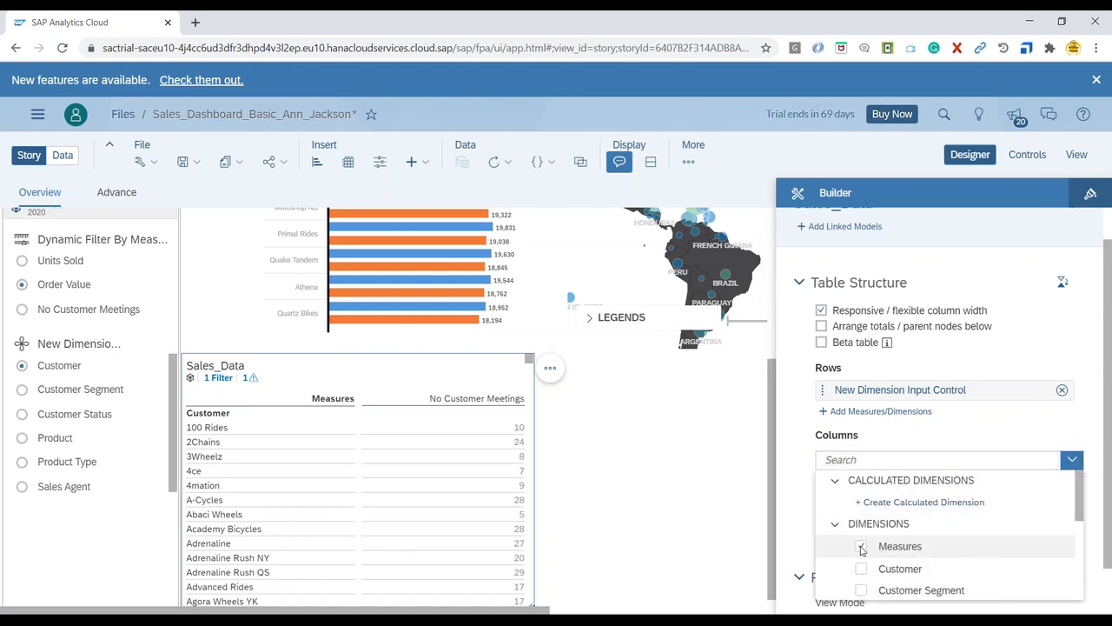
scroll(863, 547, "down", 3)
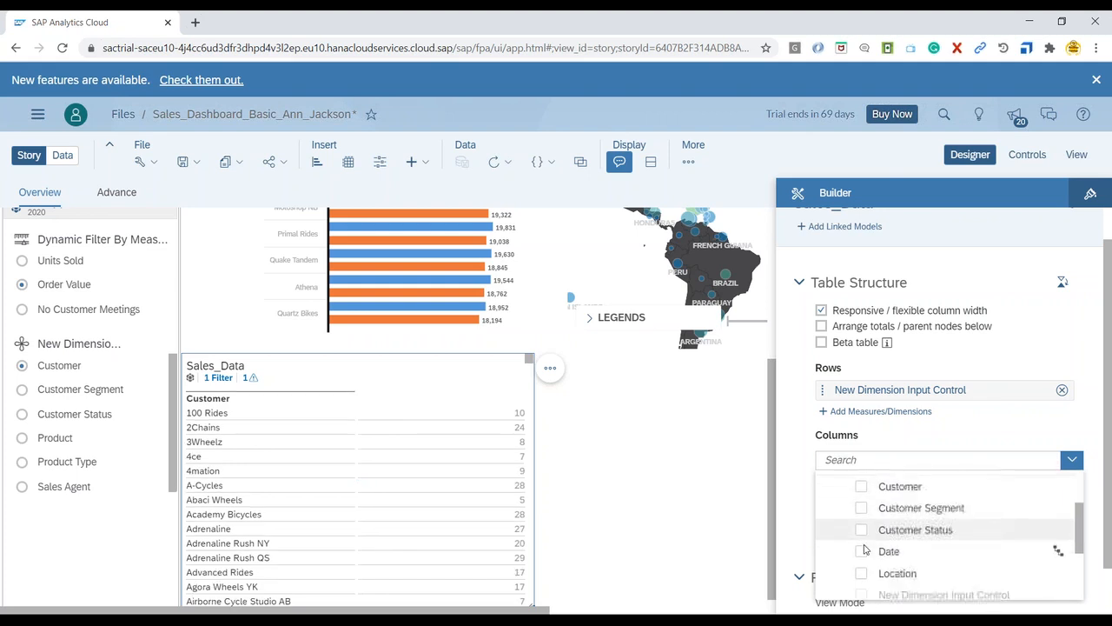
scroll(865, 536, "down", 2)
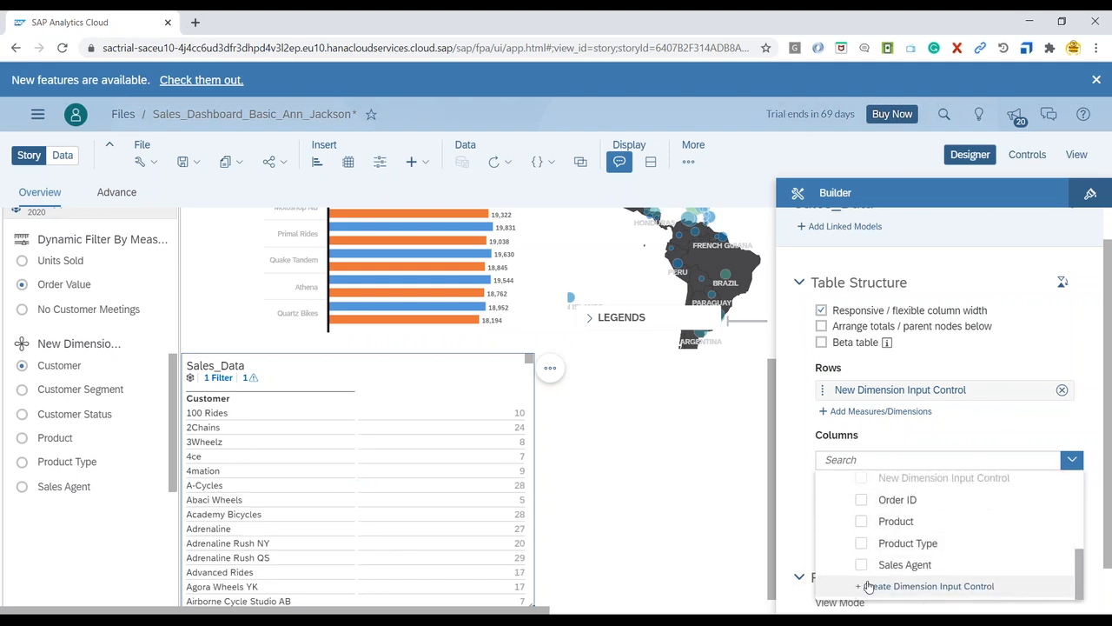
Step: Try New Dimension Input Control in the Sales_Data table's columns instead of its rows, and put it back in the rows
left_click(1062, 390)
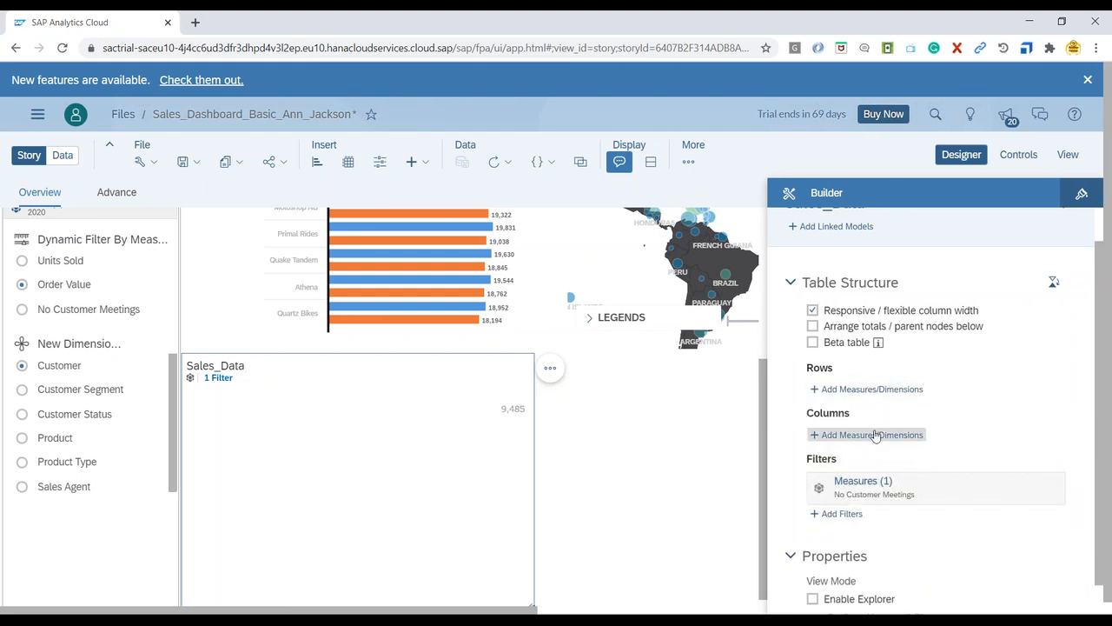
left_click(876, 434)
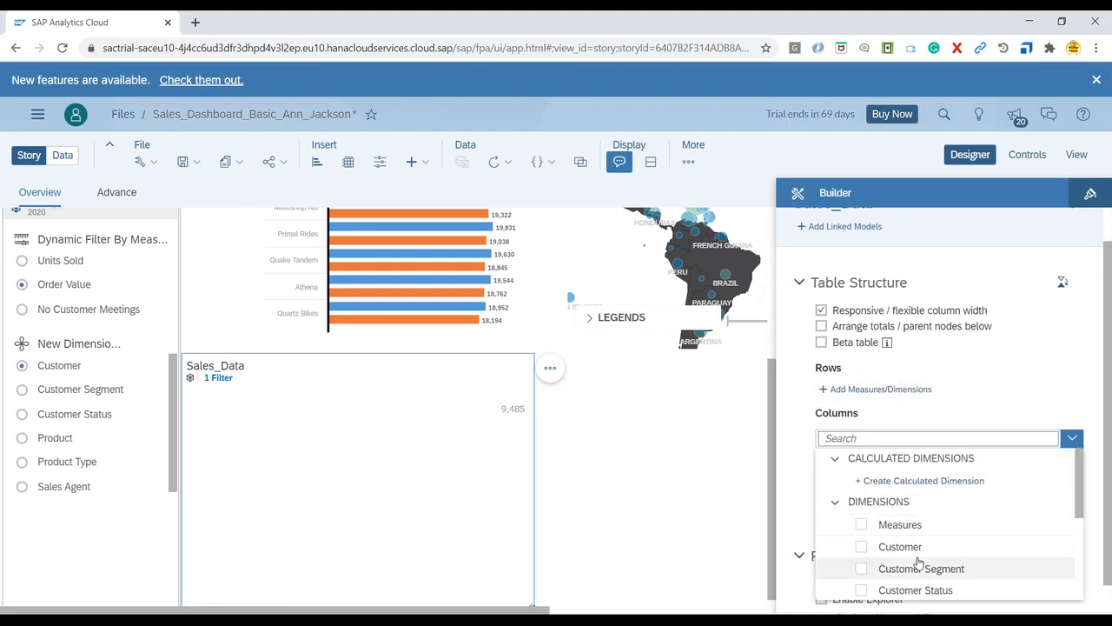
scroll(915, 563, "down", 3)
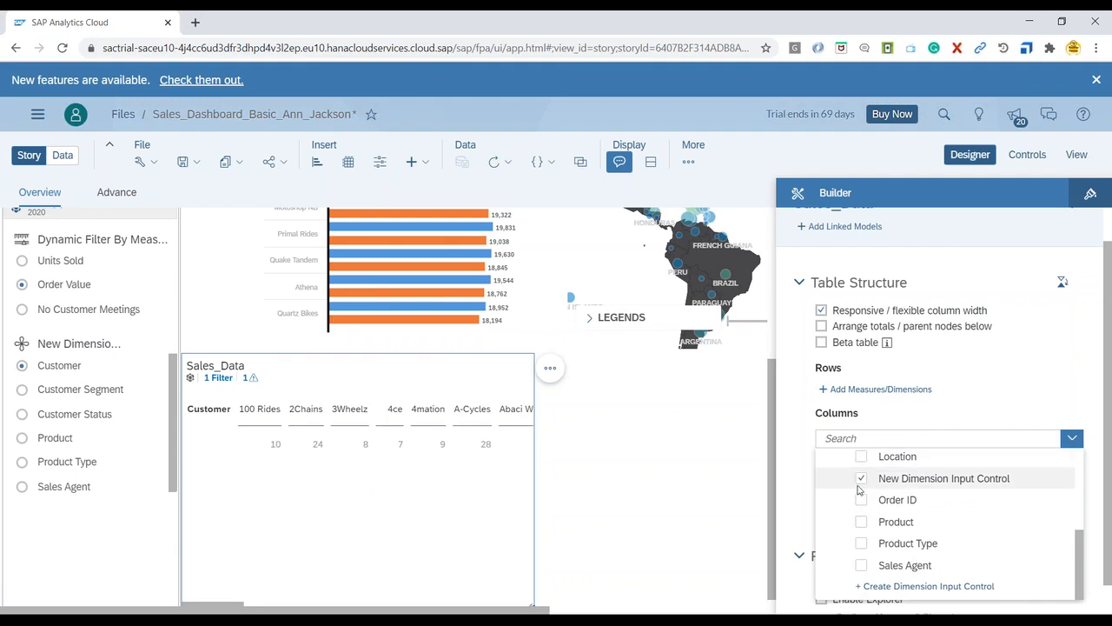
scroll(879, 556, "up", 5)
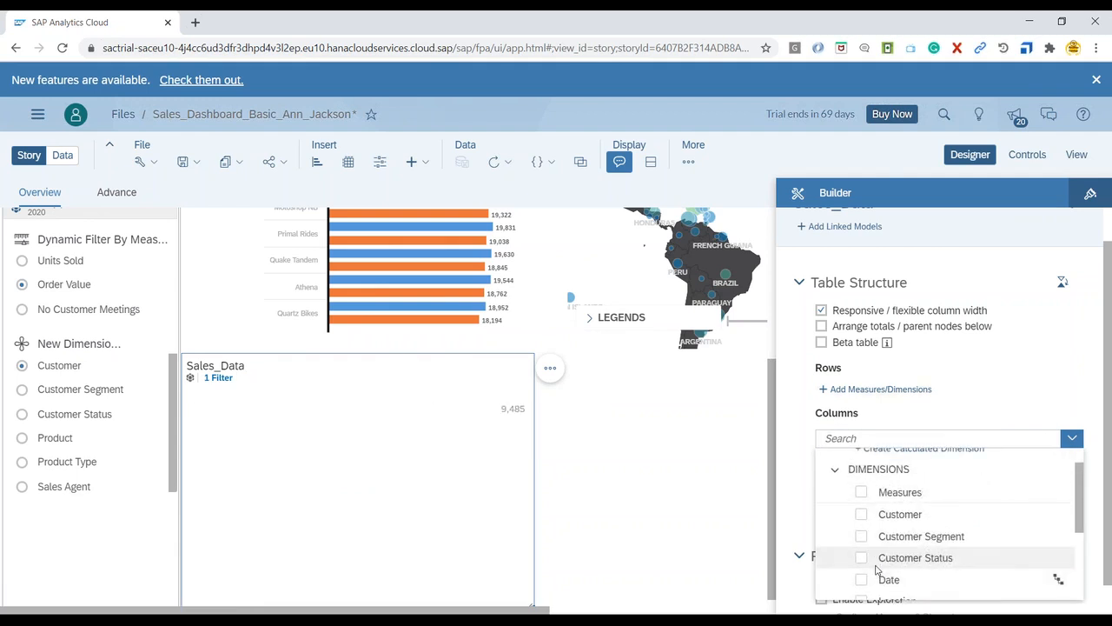
left_click(810, 424)
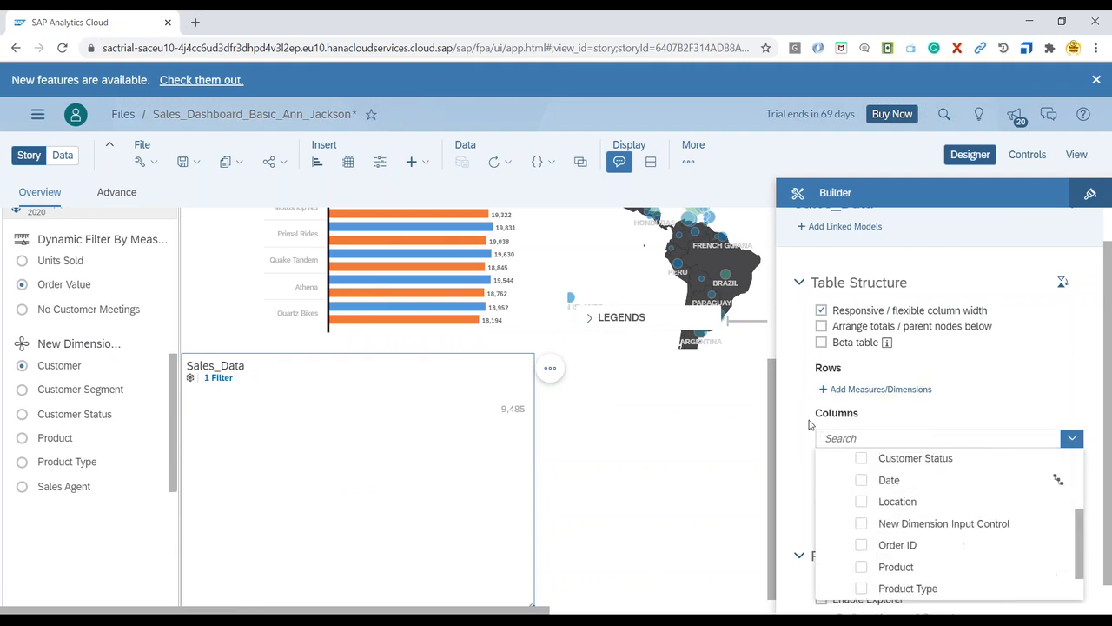
left_click(905, 391)
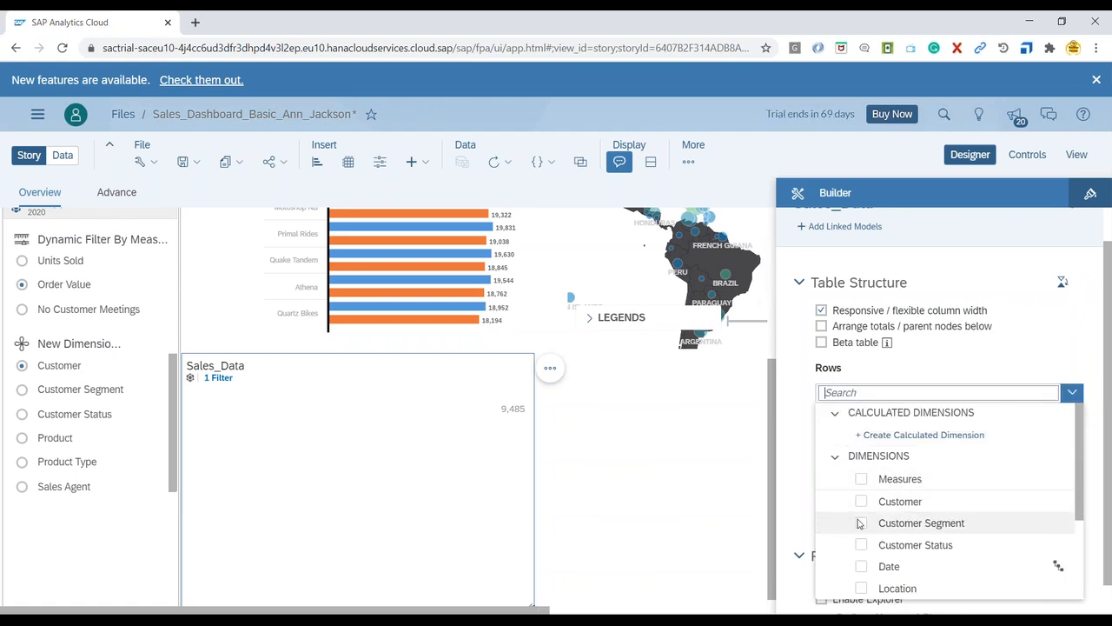
scroll(869, 530, "down", 3)
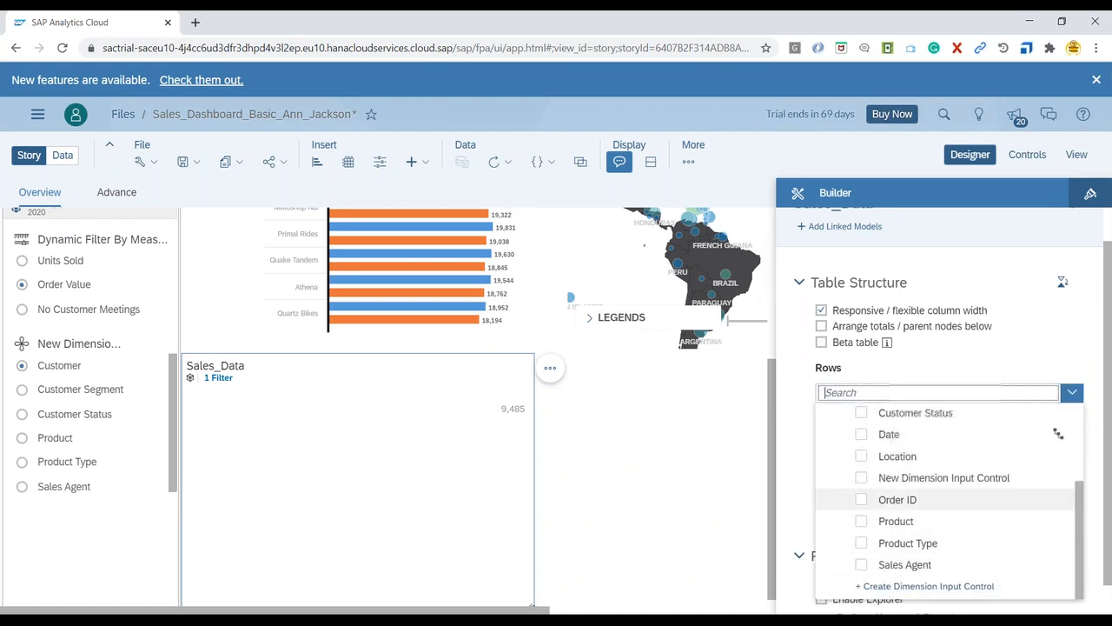
left_click(864, 477)
left_click(782, 438)
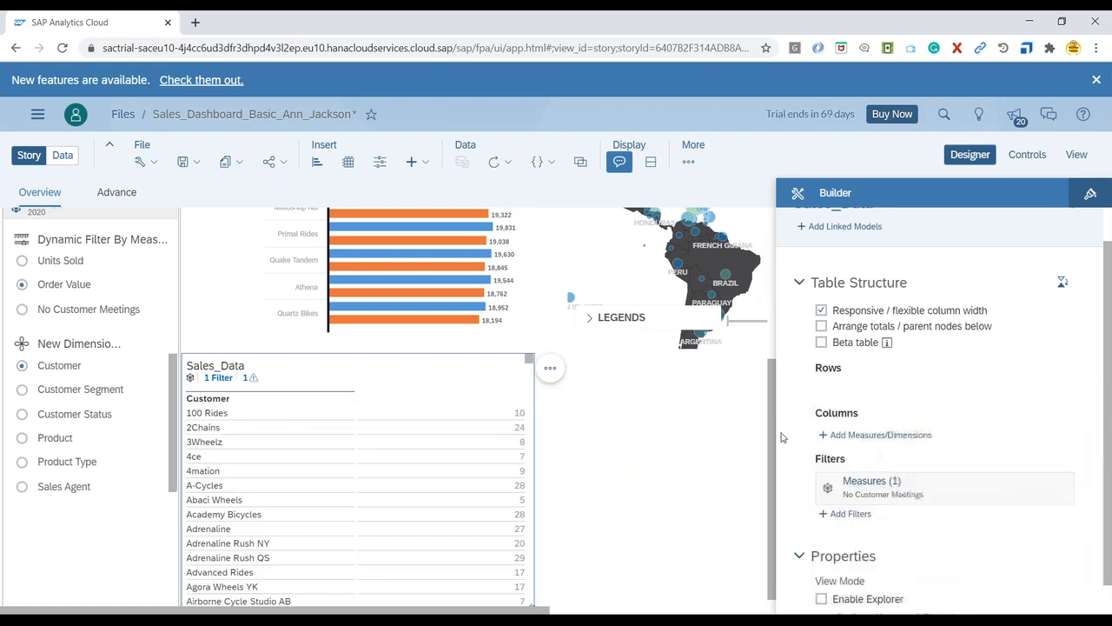
scroll(135, 391, "up", 3)
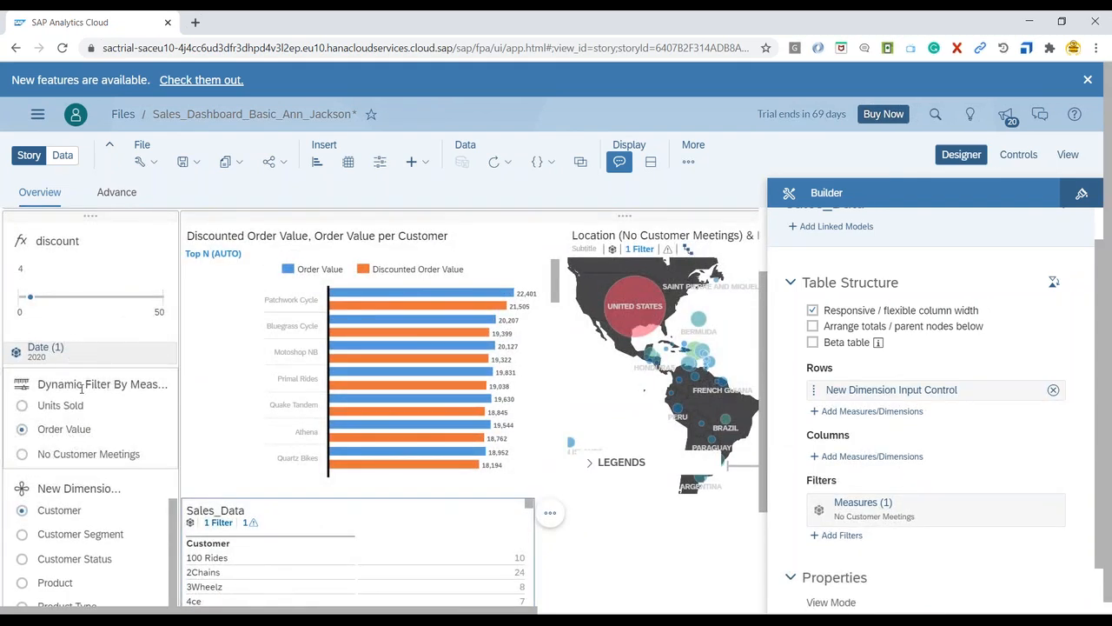
scroll(939, 546, "down", 1)
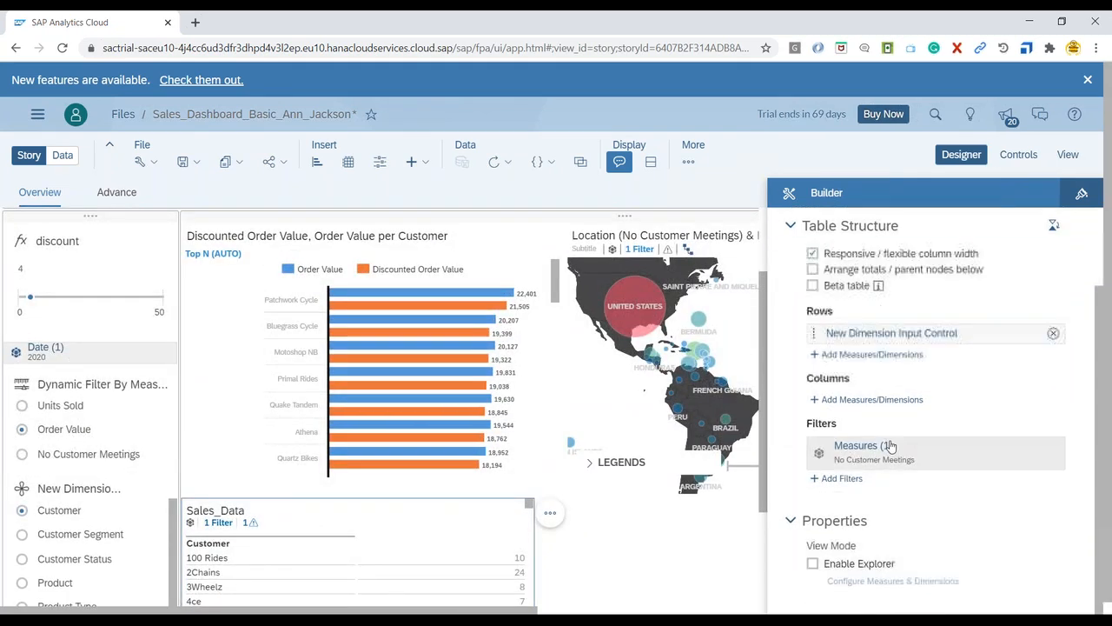
left_click(875, 401)
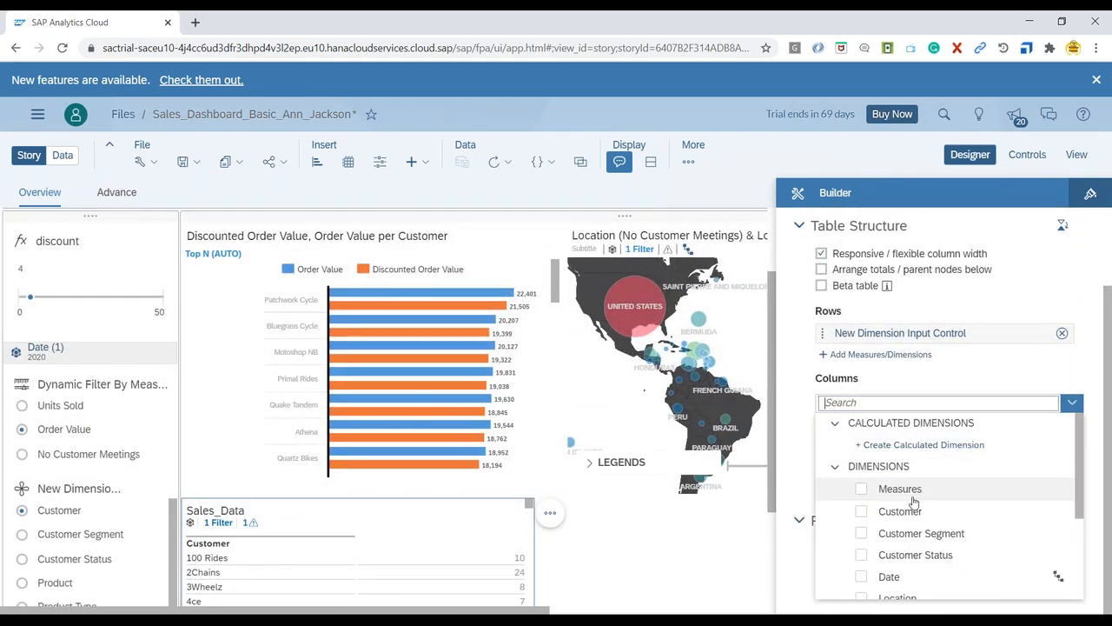
scroll(915, 551, "down", 2)
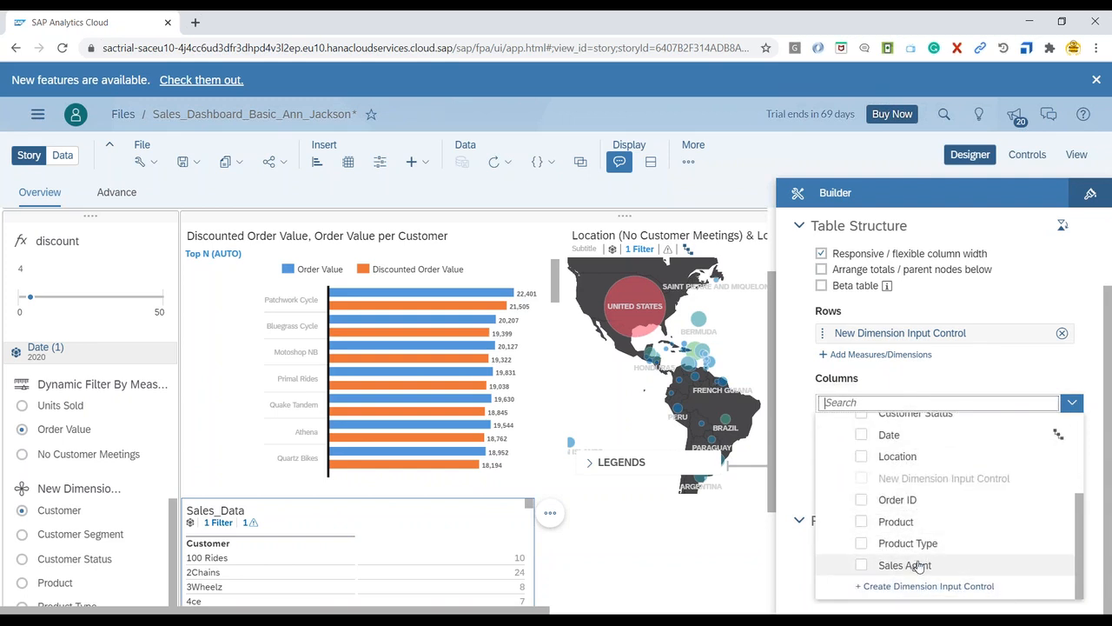
scroll(913, 560, "up", 3)
left_click(793, 430)
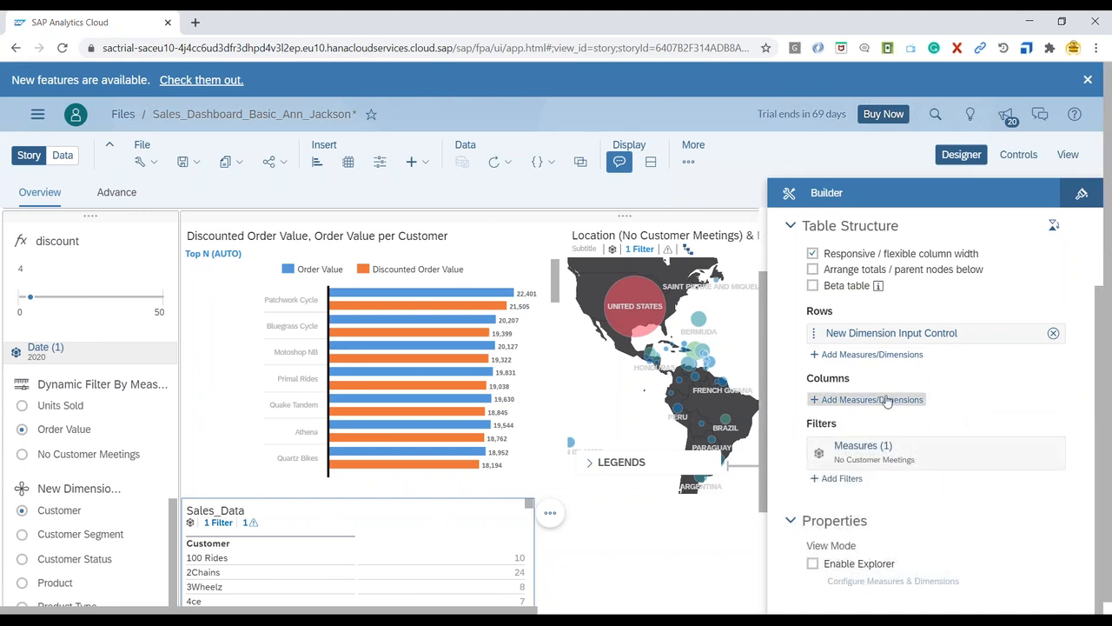
Step: Add Measures to the columns of the Sales_Data table
left_click(886, 399)
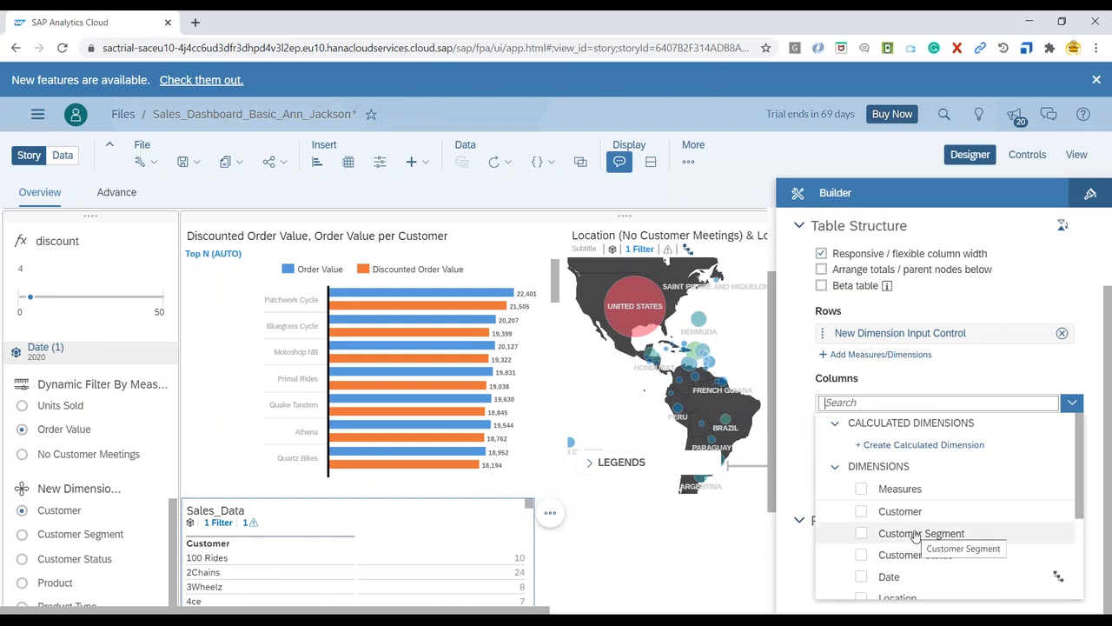
left_click(861, 489)
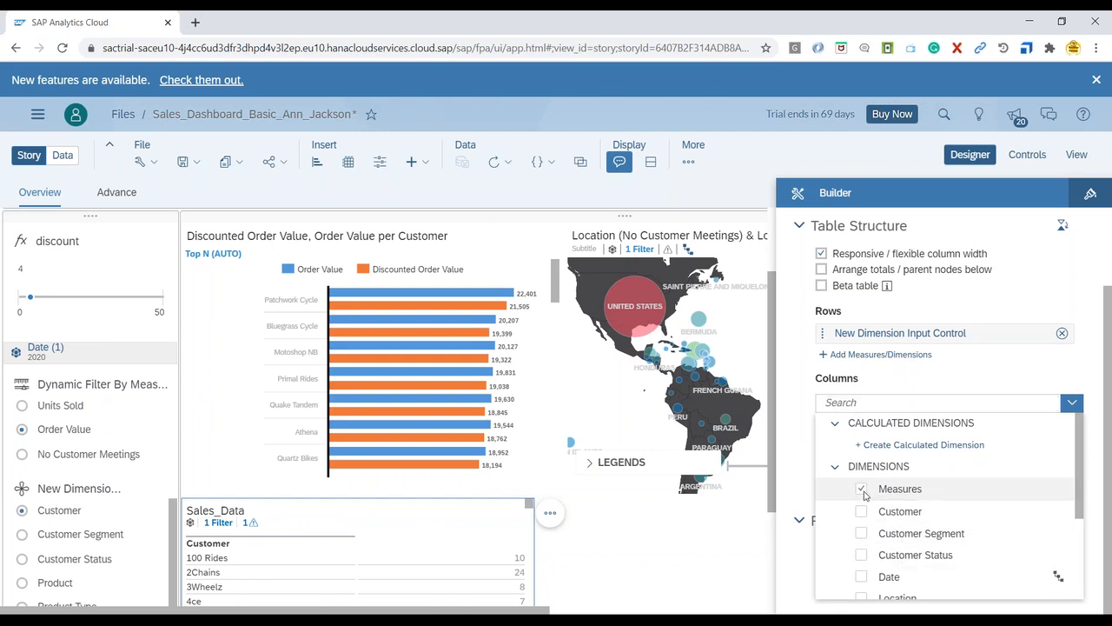
left_click(912, 495)
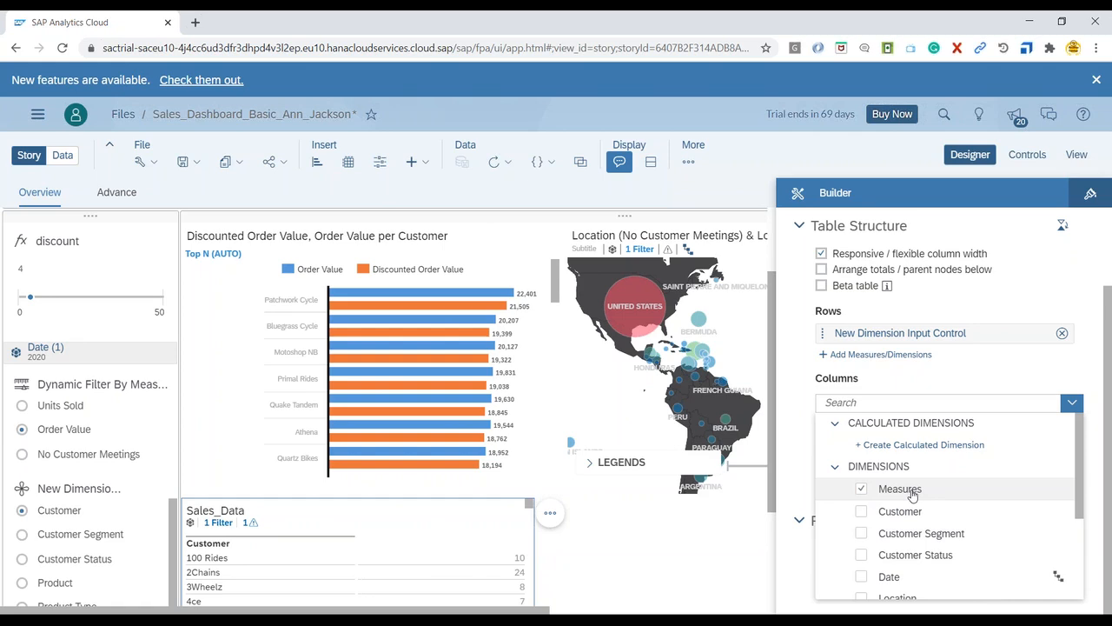
left_click(791, 498)
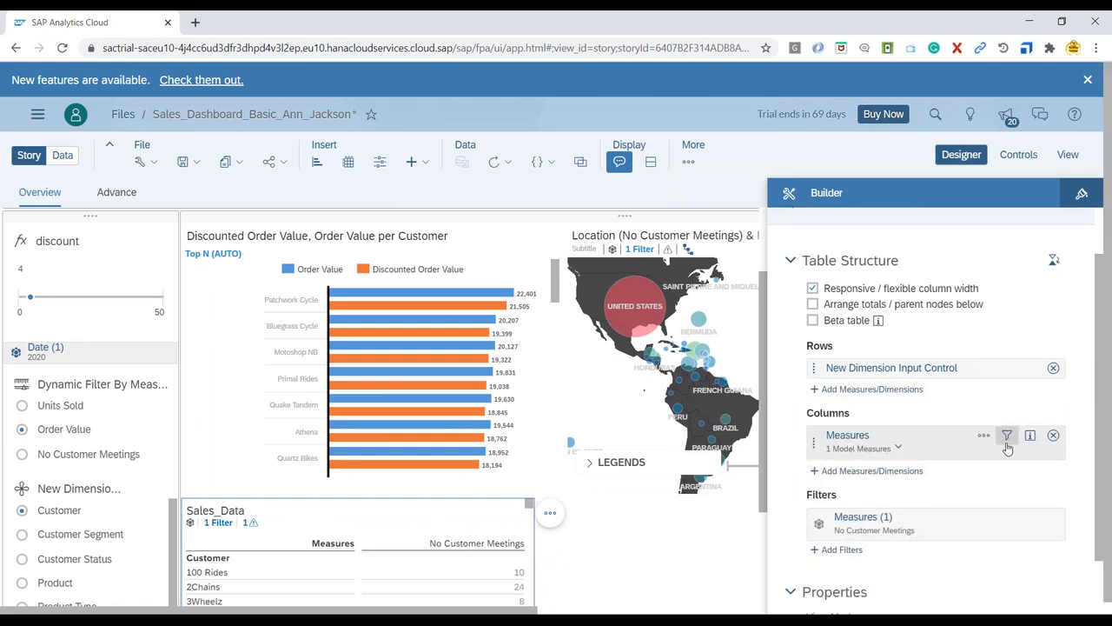
Step: Filter the Sales_Data table's Measures to Dynamic Filter By Measure in place of No Customer Meetings
left_click(1008, 437)
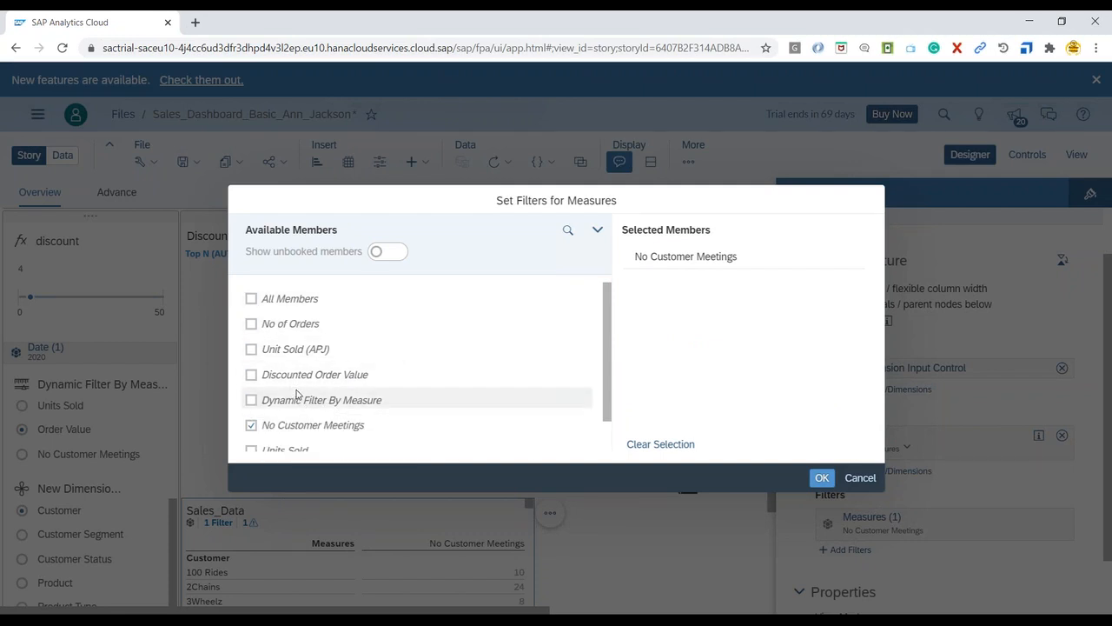
scroll(330, 391, "down", 1)
left_click(259, 365)
left_click(252, 388)
left_click(822, 477)
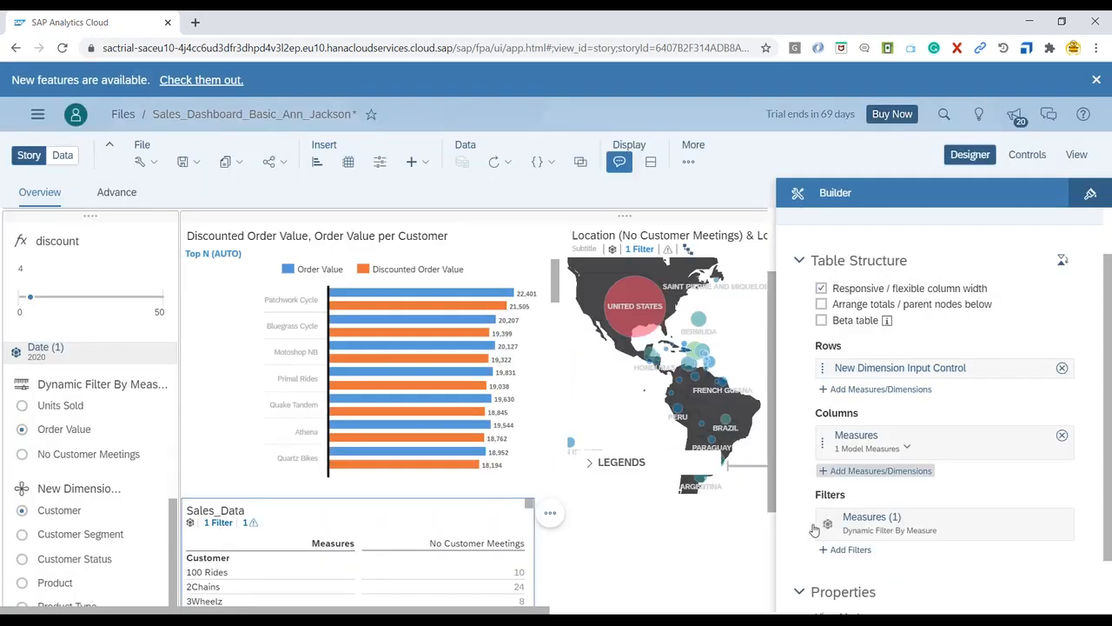
scroll(757, 581, "down", 3)
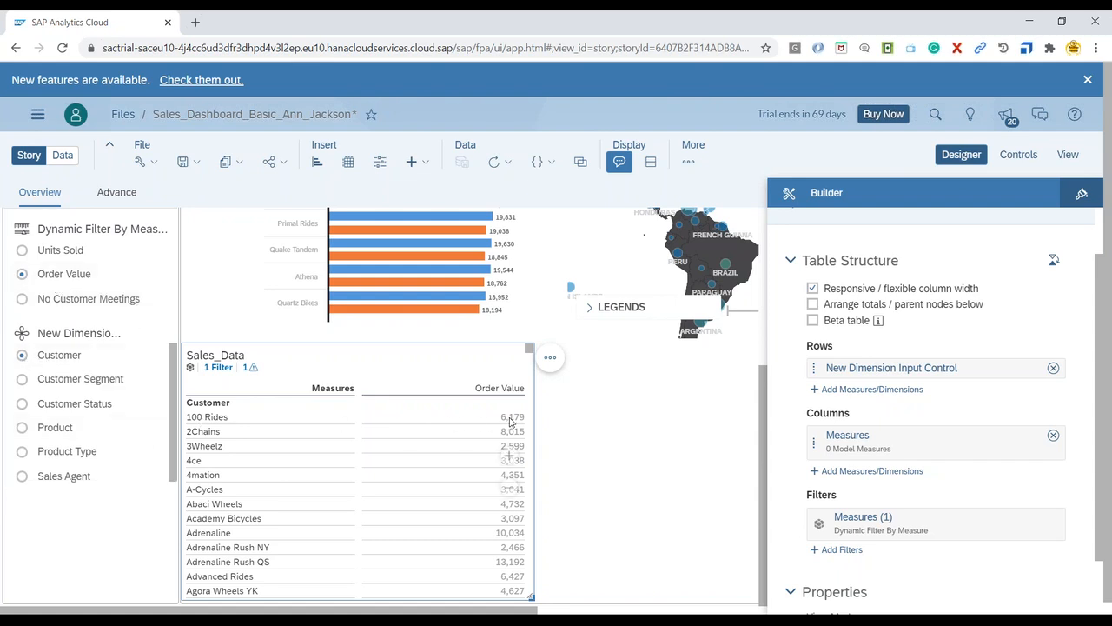
Step: Test the dimension input control on the Sales_Data table with Product Type, and leave it set to Customer Segment
left_click(24, 428)
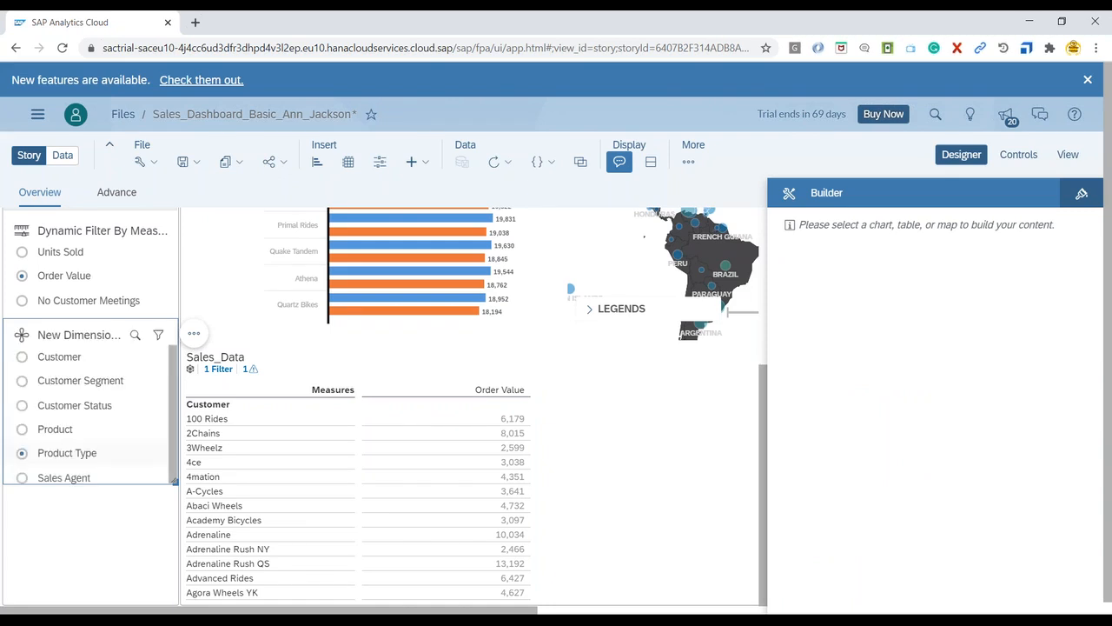
left_click(194, 333)
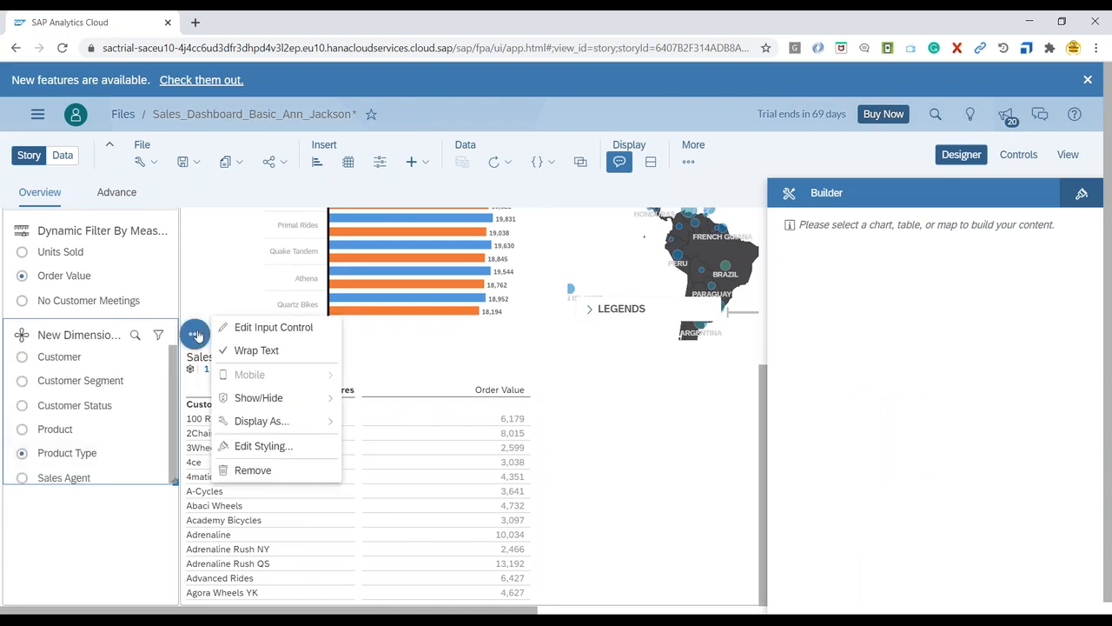
left_click(190, 475)
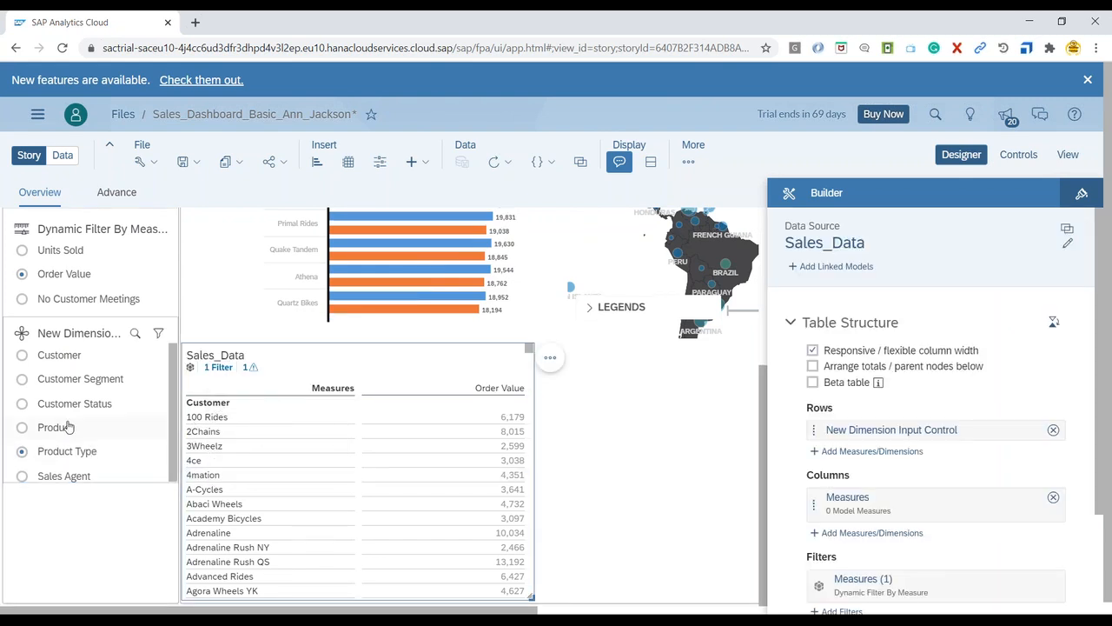
left_click(21, 380)
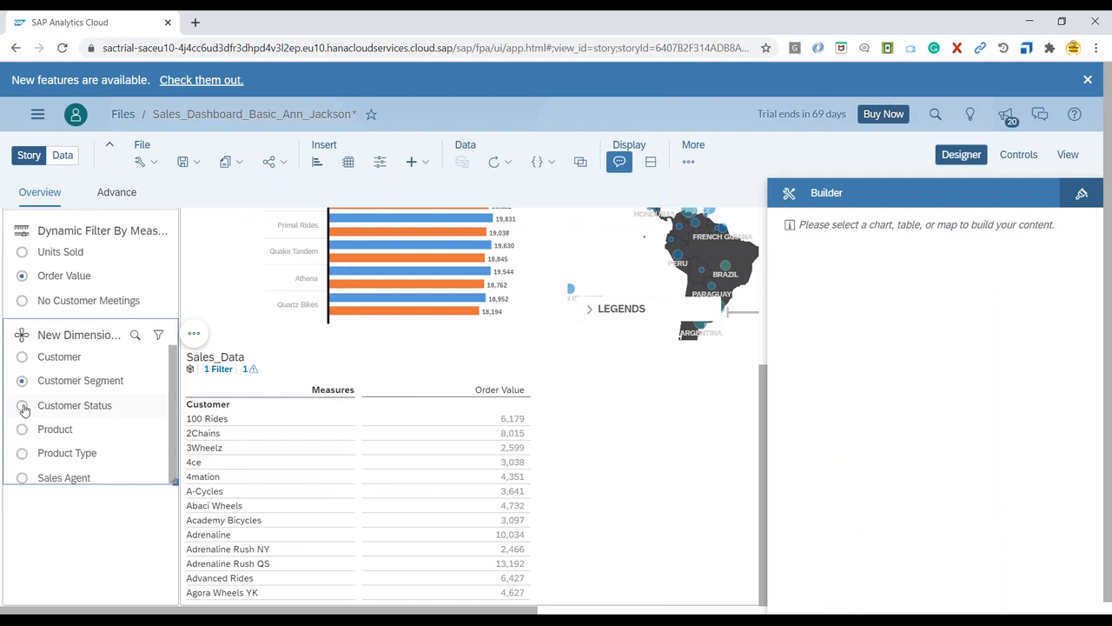
Step: Add No Customer Meetings and Units Sold to the Measures filter of the Sales_Data table
left_click(253, 371)
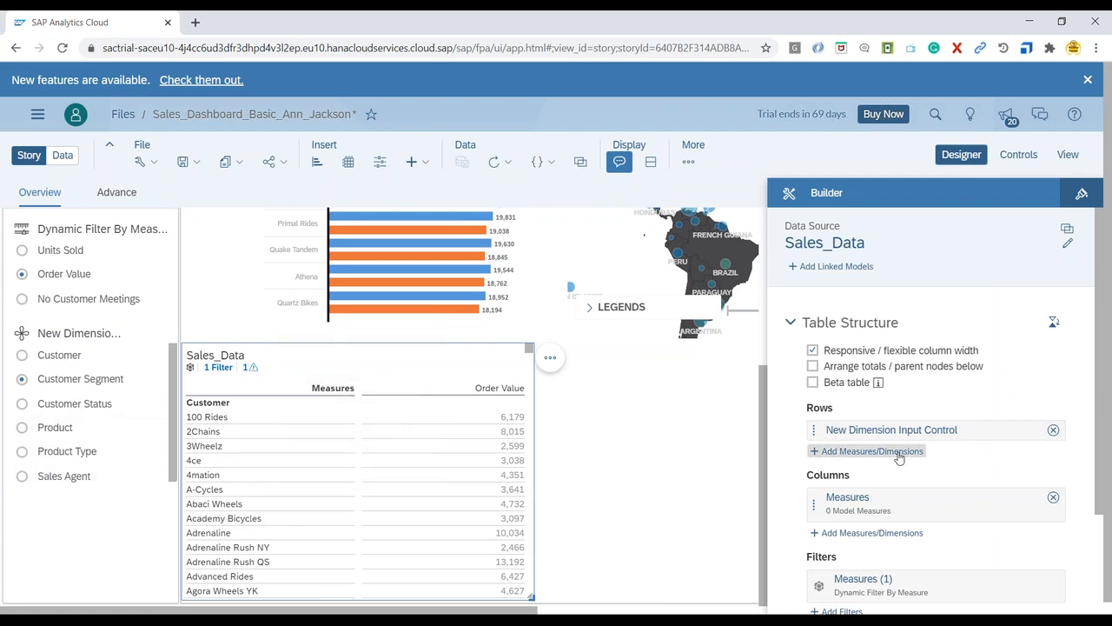
scroll(878, 451, "down", 2)
mouse_move(958, 380)
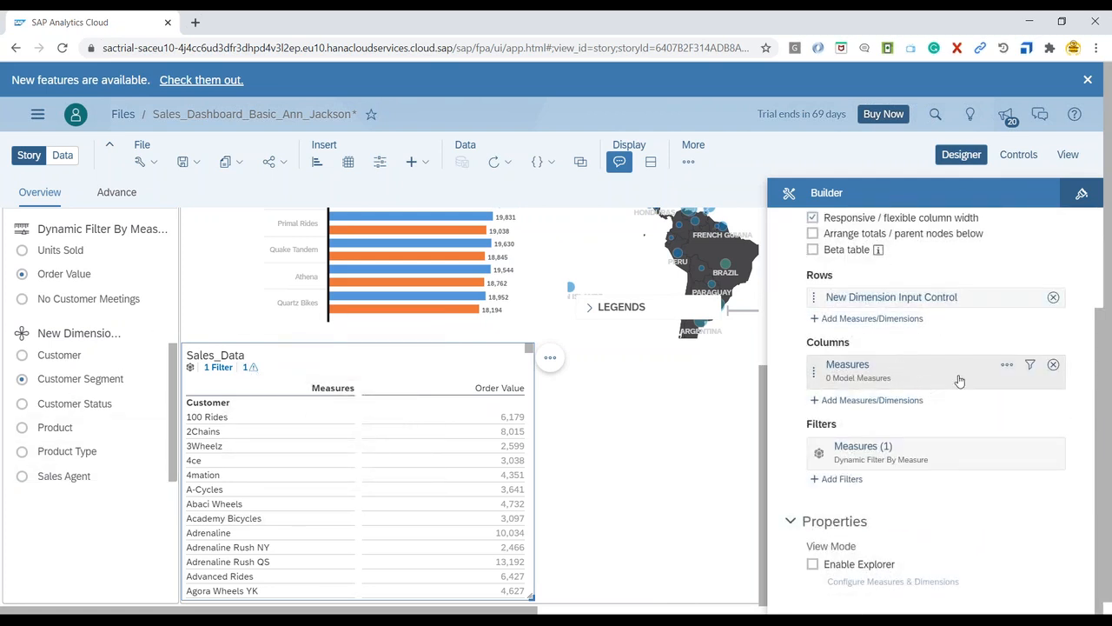
left_click(1010, 366)
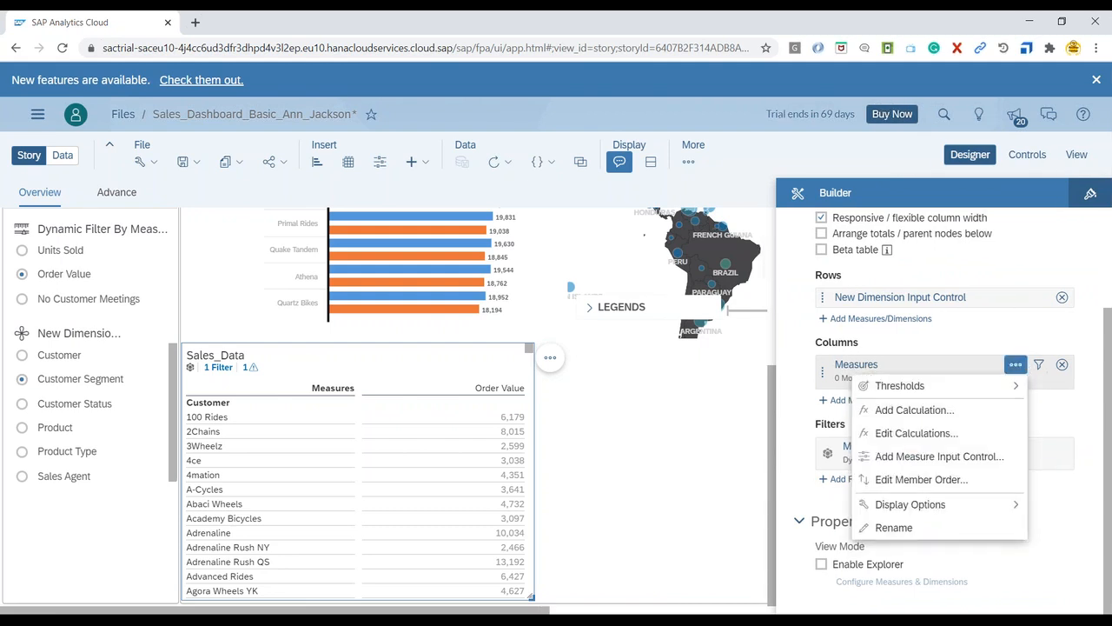
left_click(1038, 366)
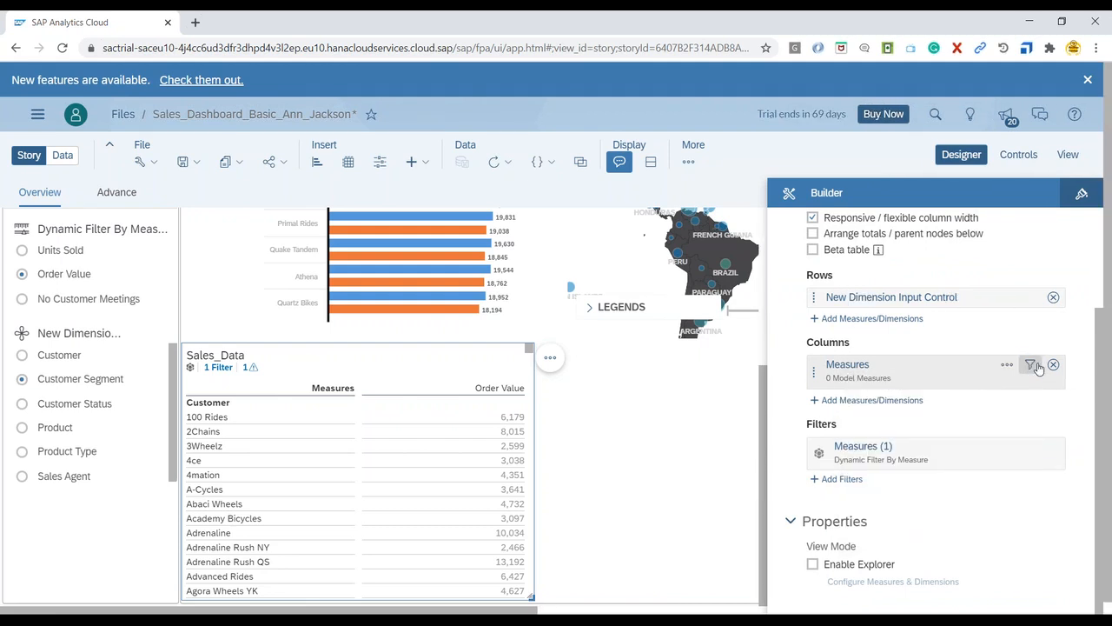
left_click(1038, 366)
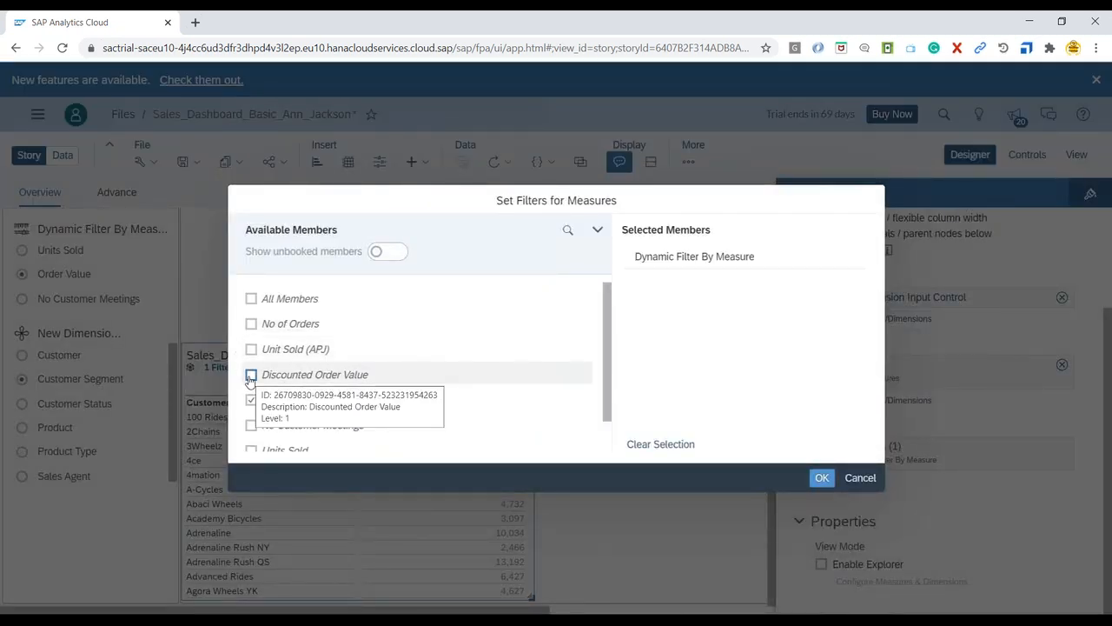
left_click(250, 425)
scroll(267, 425, "down", 1)
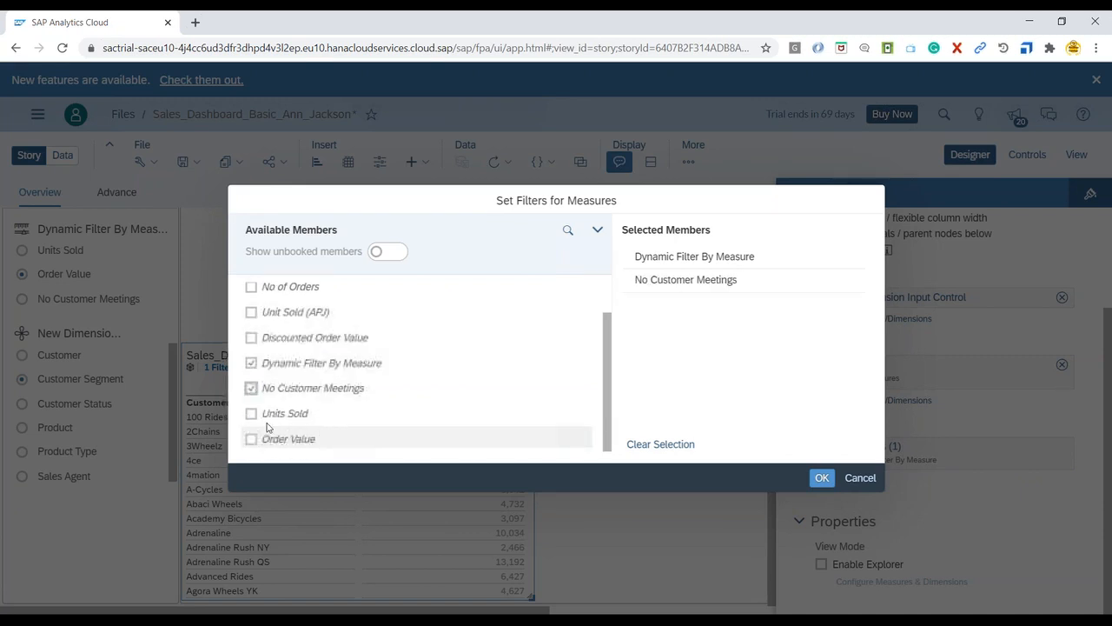
left_click(250, 412)
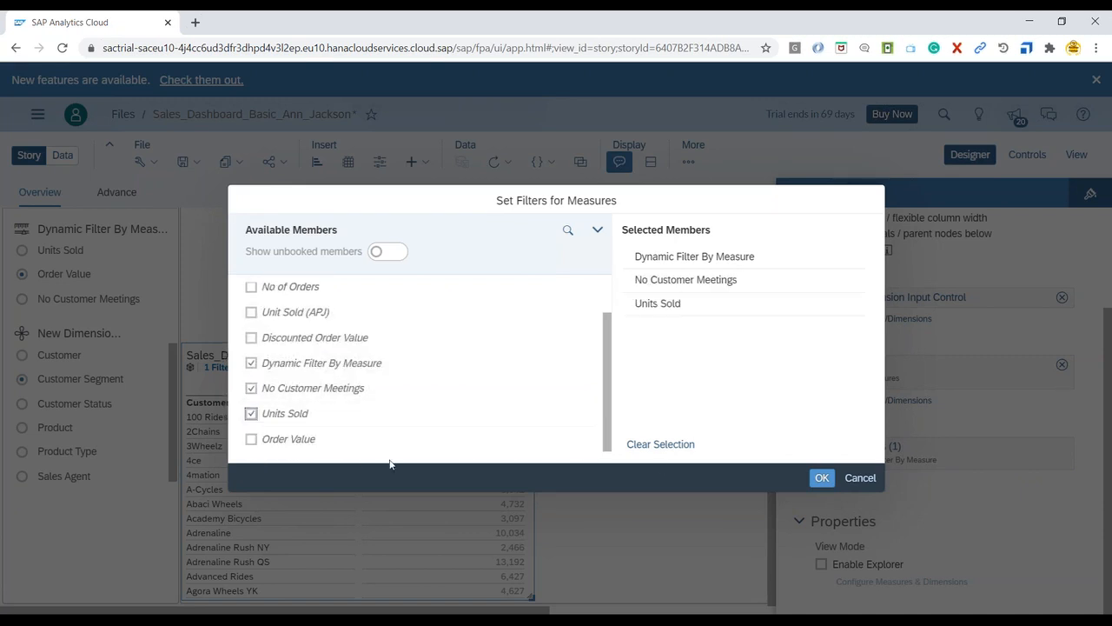
left_click(822, 478)
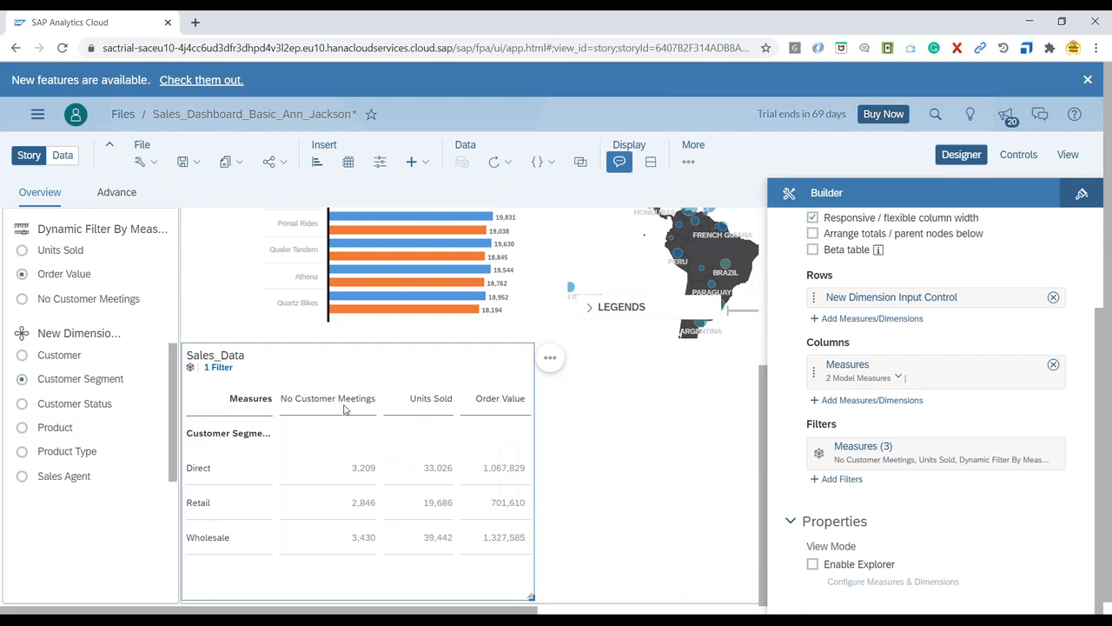
Step: Switch the dimension input control to Customer Status and then to Product, and save the story
left_click(22, 405)
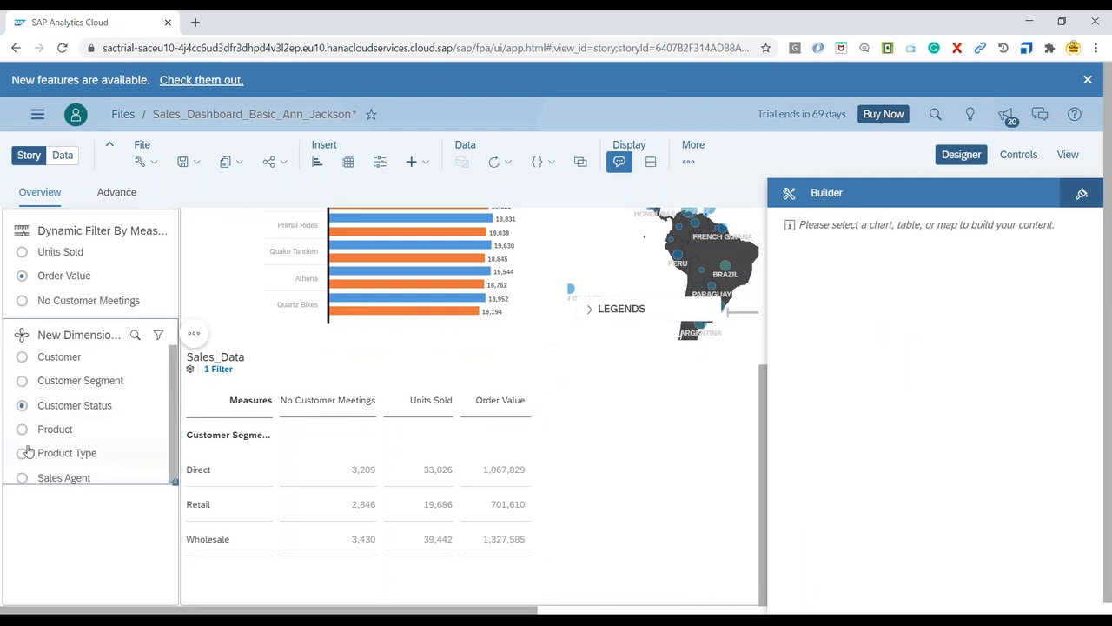
left_click(22, 429)
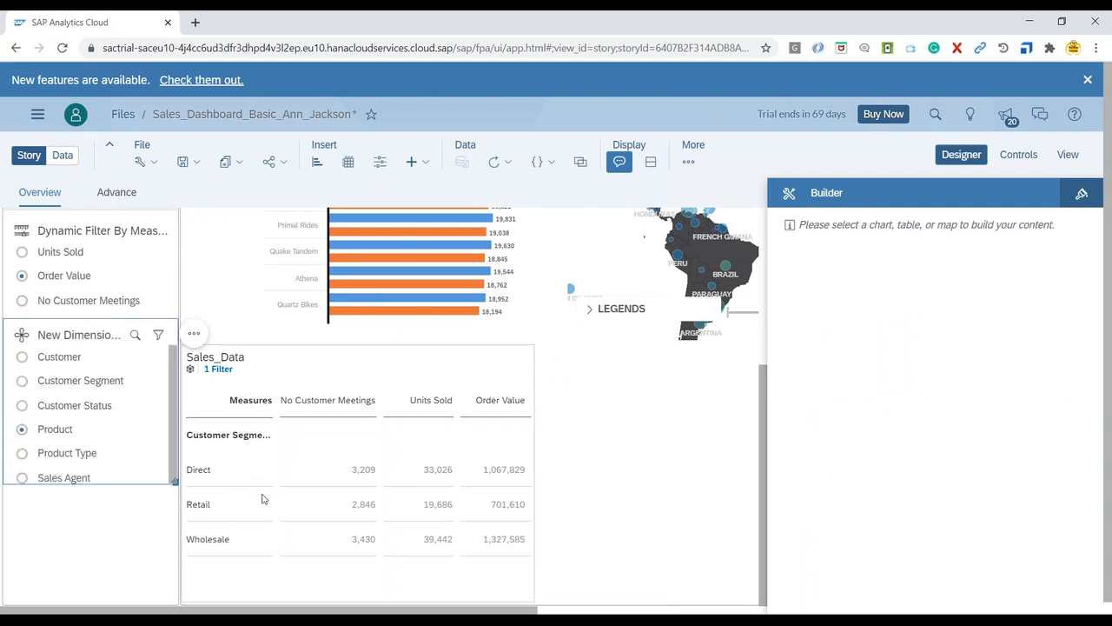
left_click(186, 161)
left_click(197, 192)
Step: Set the dimension input control to Customer Status and examine which dimensions are selected in its settings
left_click(23, 405)
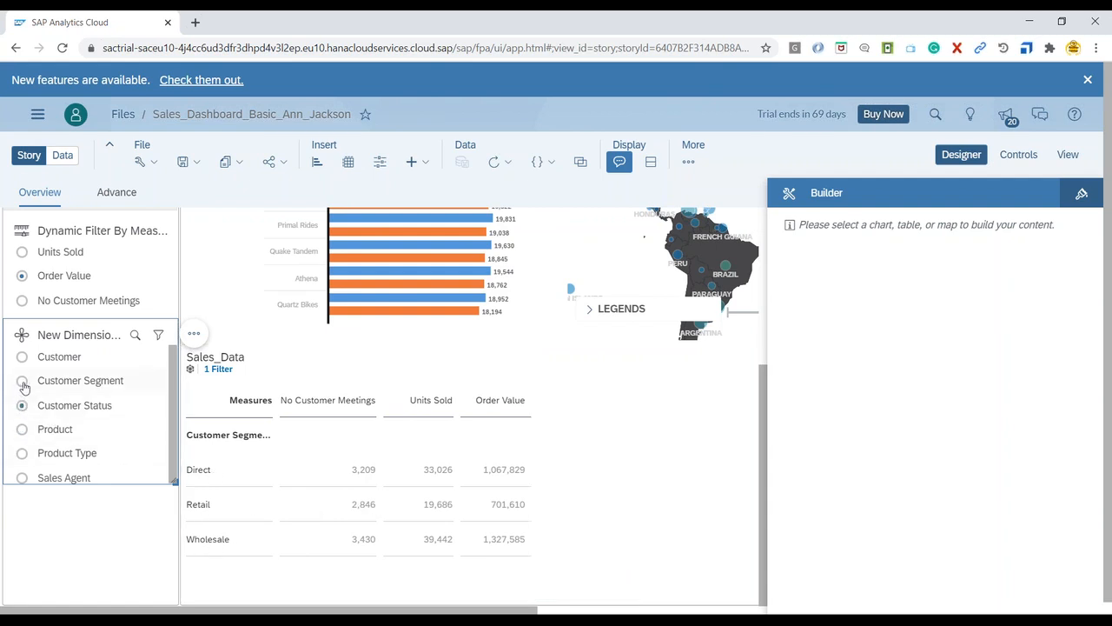
left_click(195, 337)
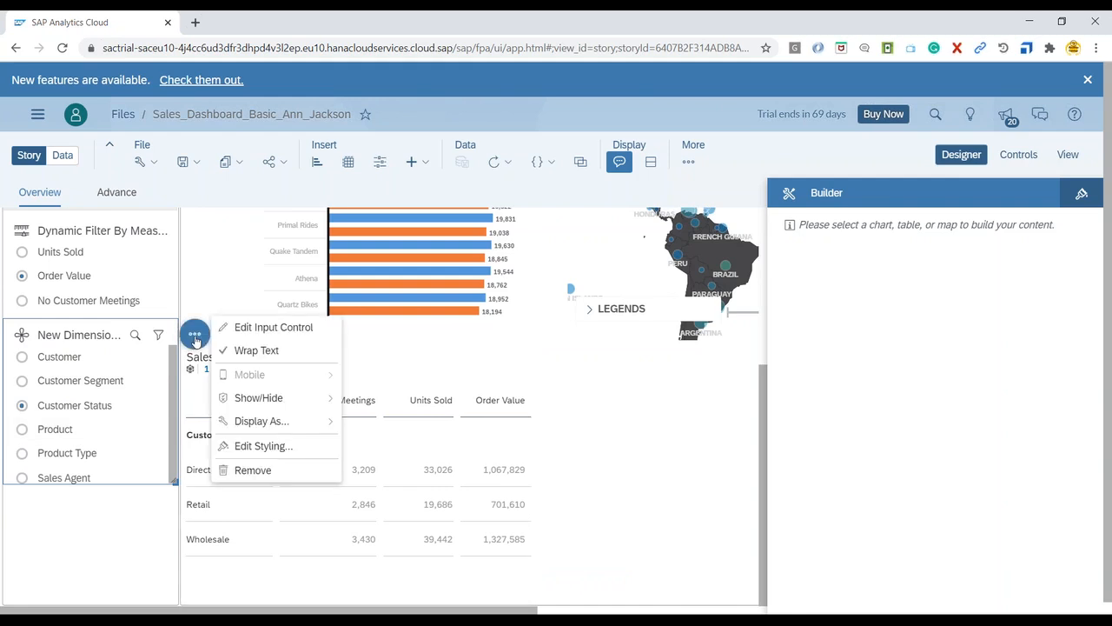
left_click(253, 329)
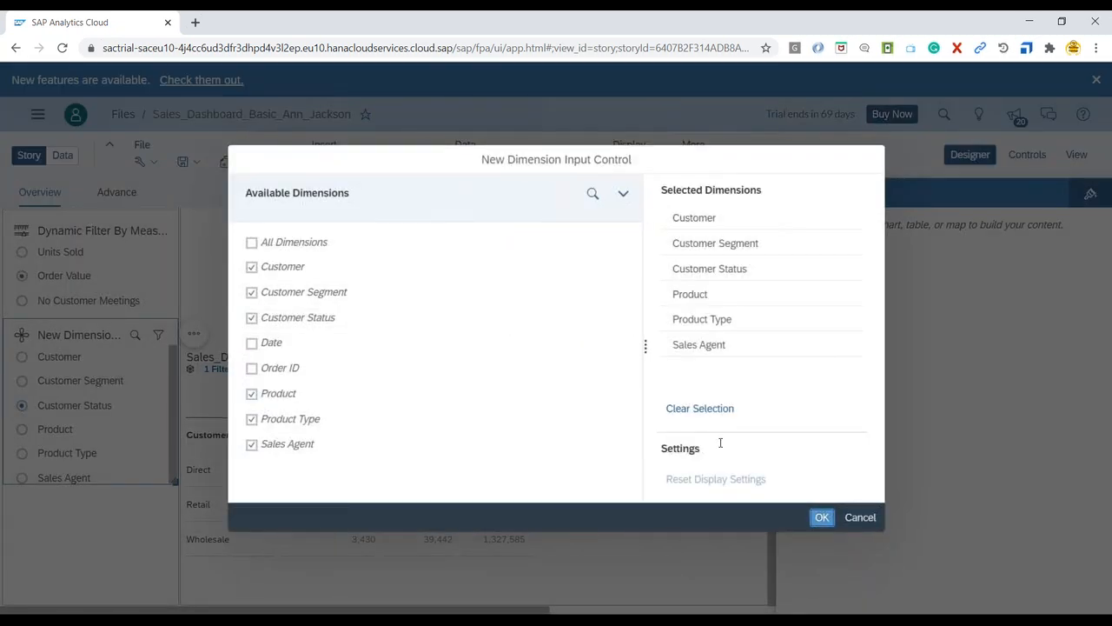
left_click(862, 518)
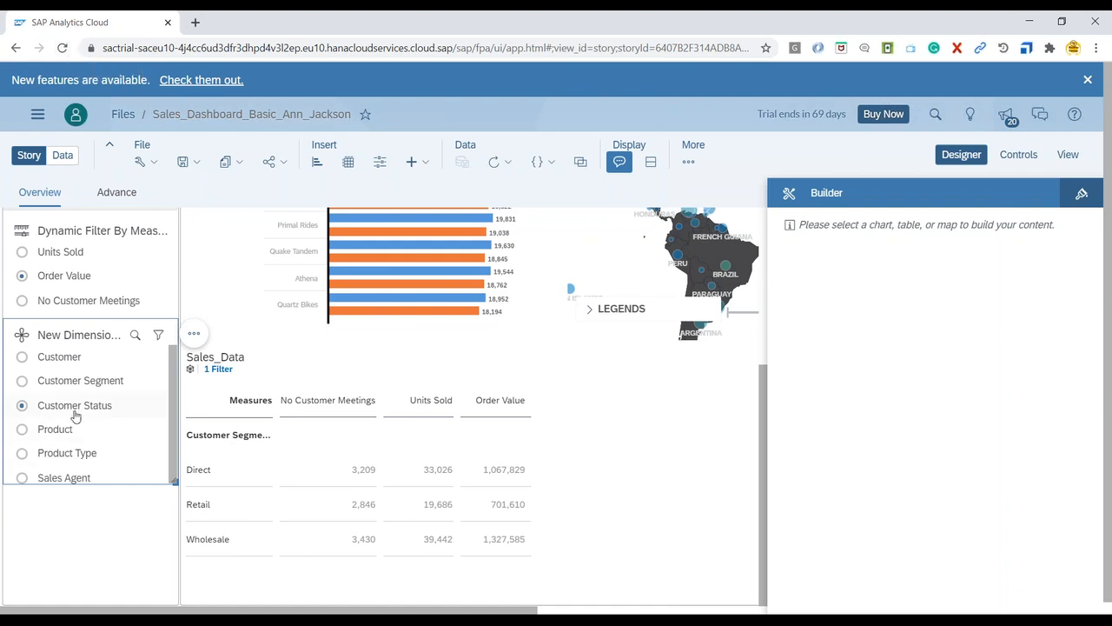
Step: Reload the story and test the dimension input control on the Sales_Data table with Customer Status and Customer, leaving it on Customer Segment
left_click(64, 48)
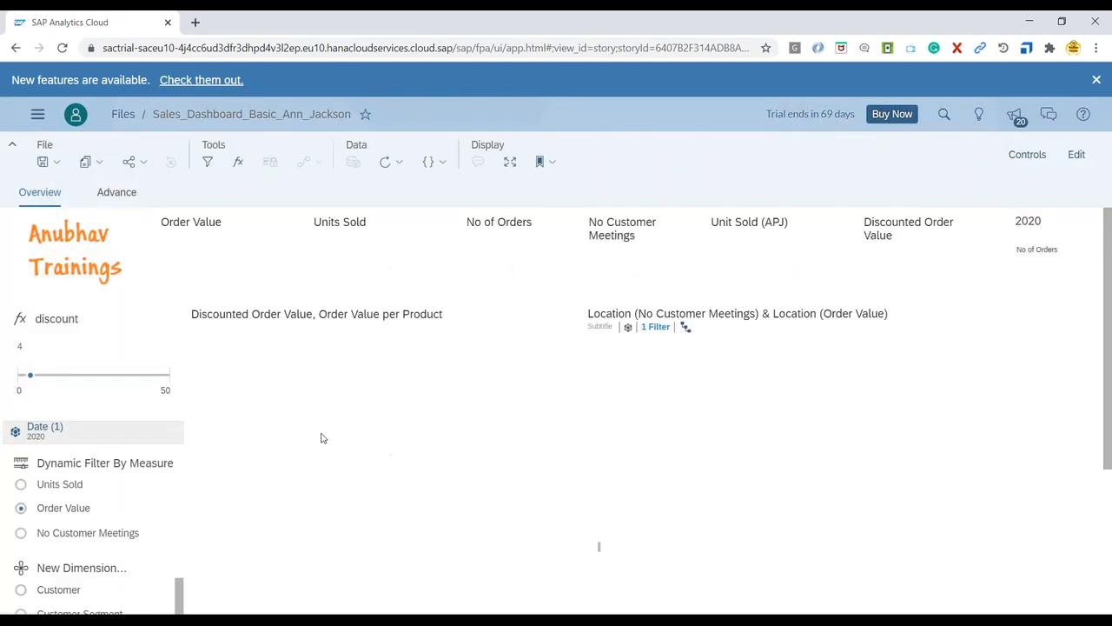
mouse_move(324, 453)
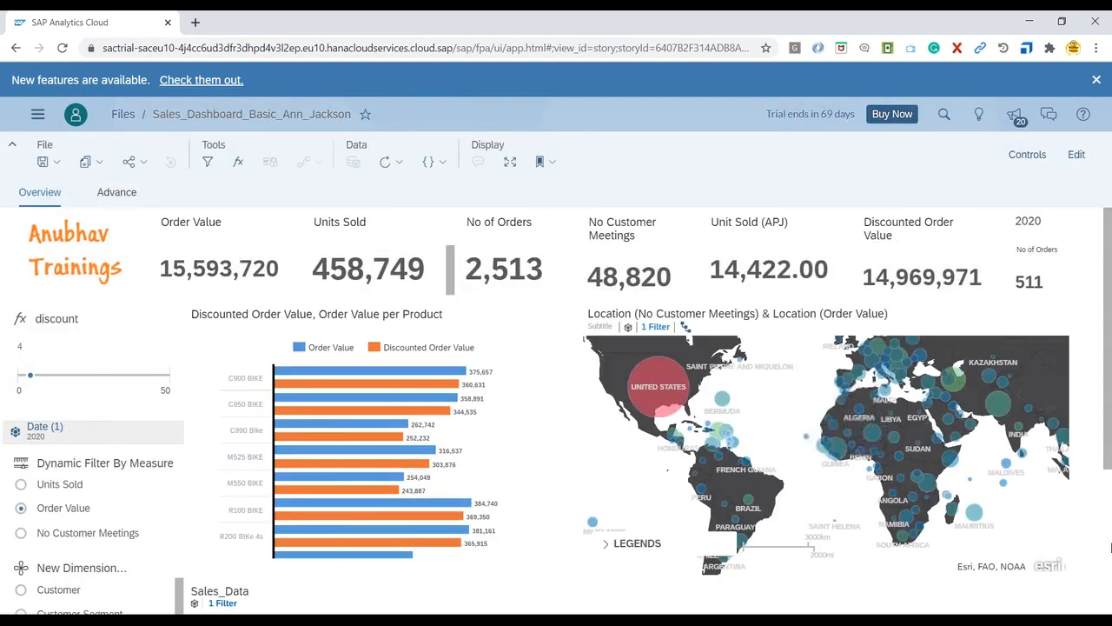
scroll(1103, 550, "down", 1)
scroll(925, 579, "down", 3)
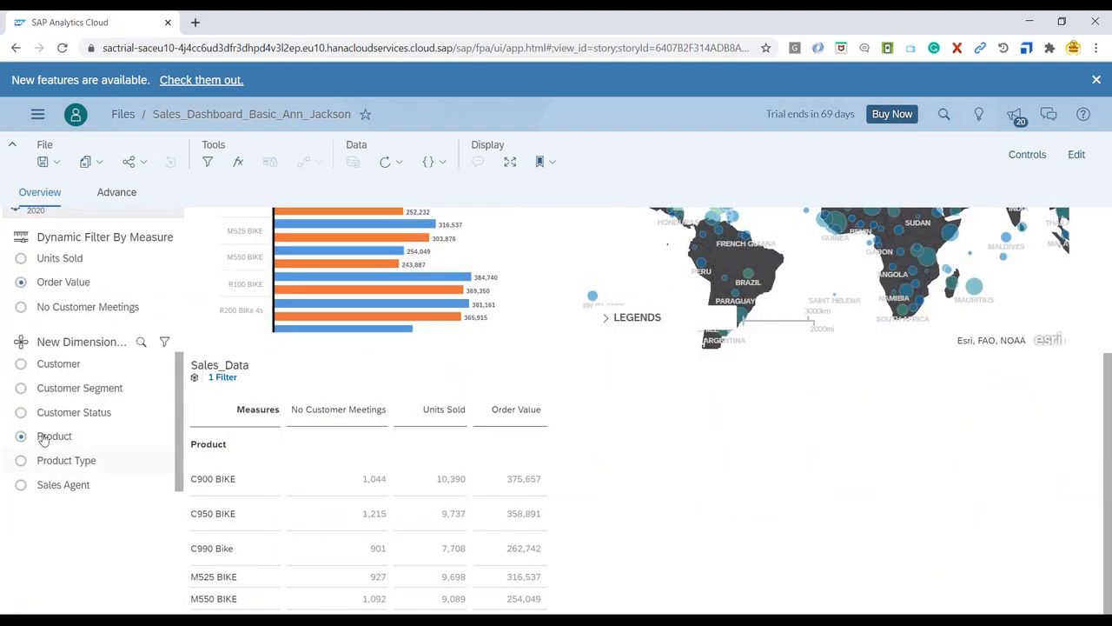
left_click(21, 460)
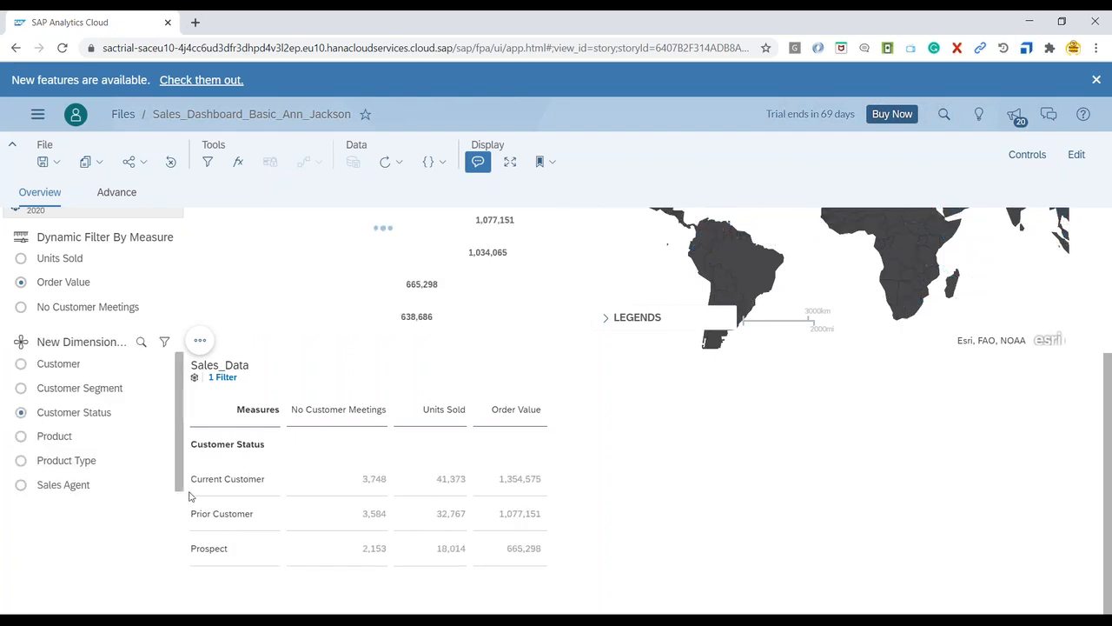
left_click(20, 388)
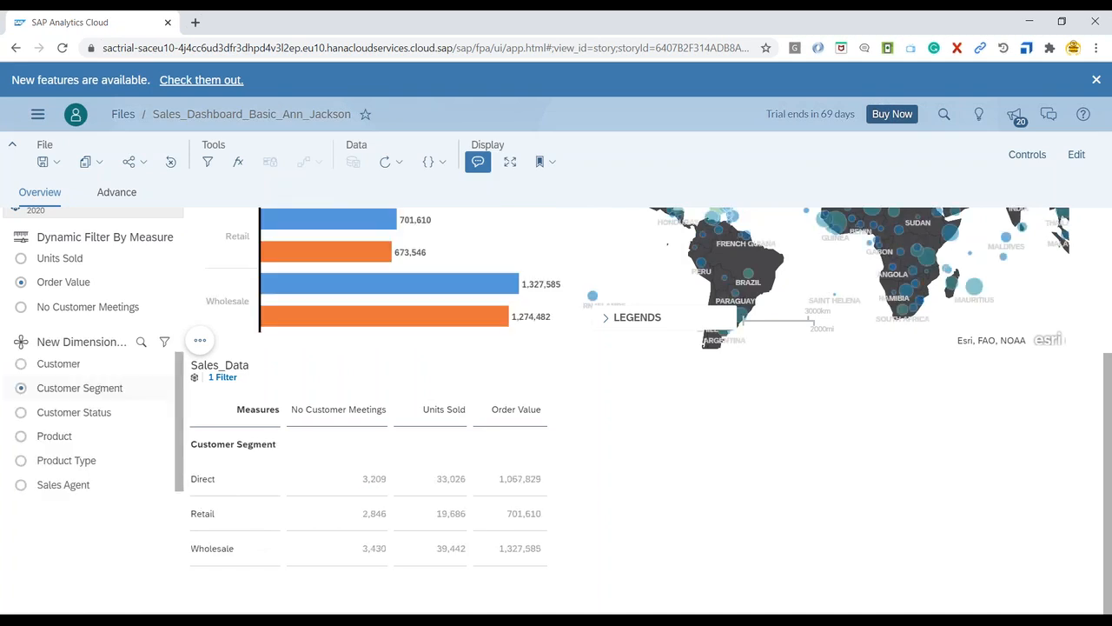
left_click(22, 371)
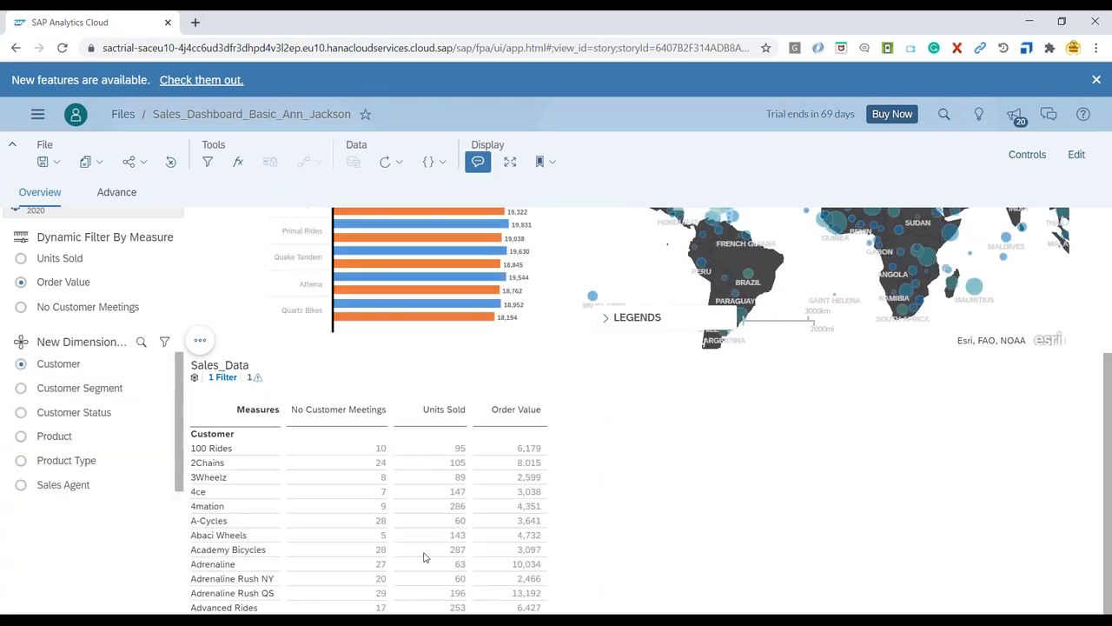
left_click(24, 393)
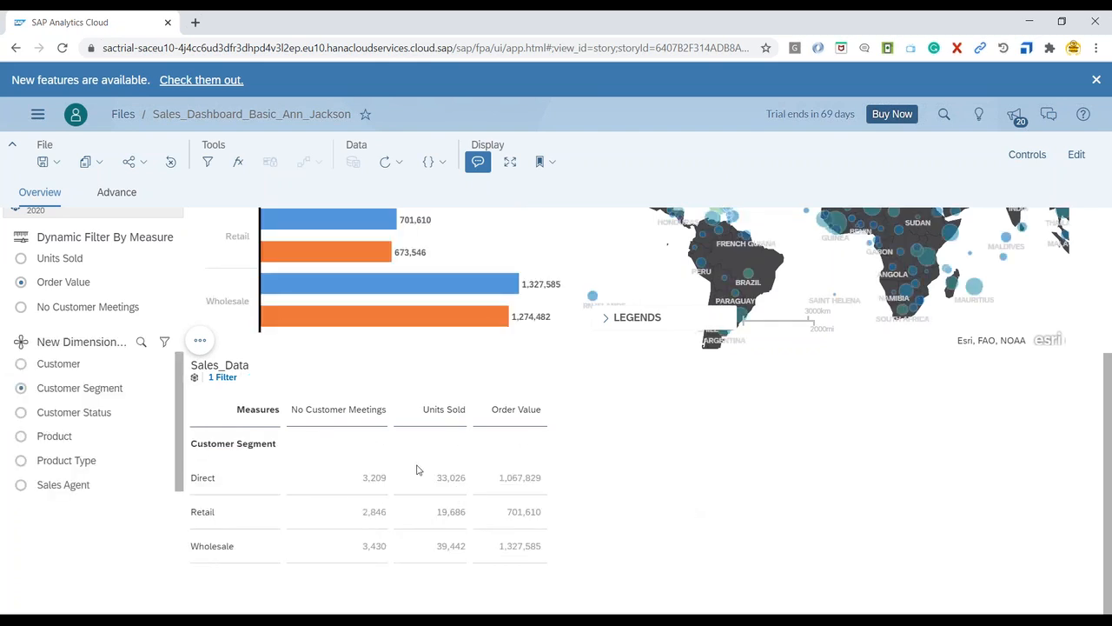
Step: Look through the actions available for the Sales_Data table, including its Show/Hide options
left_click(231, 368)
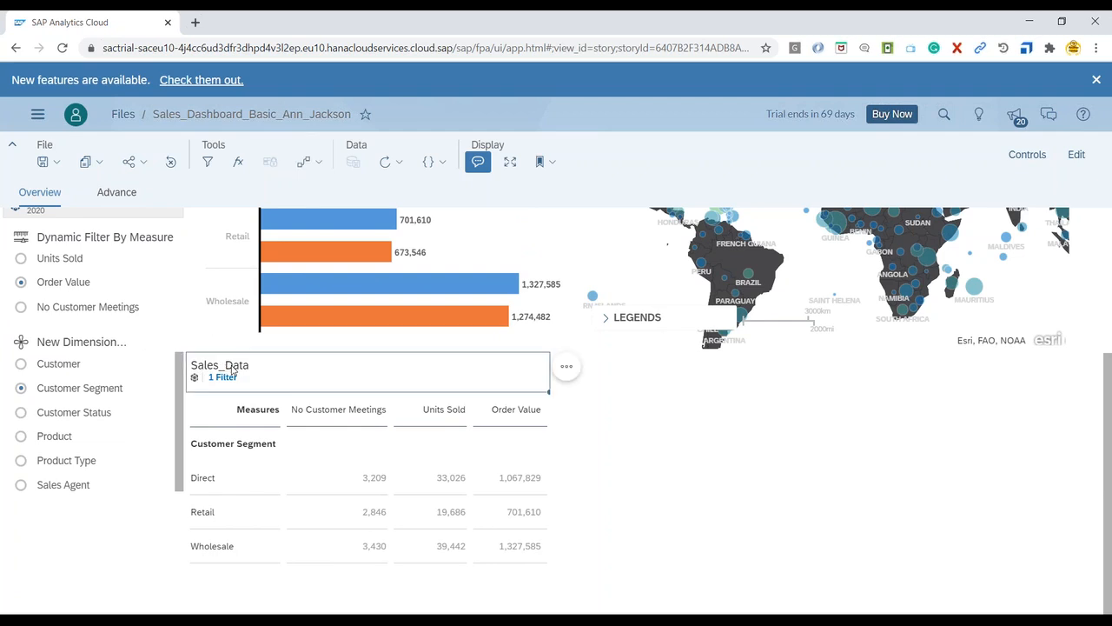
left_click(566, 370)
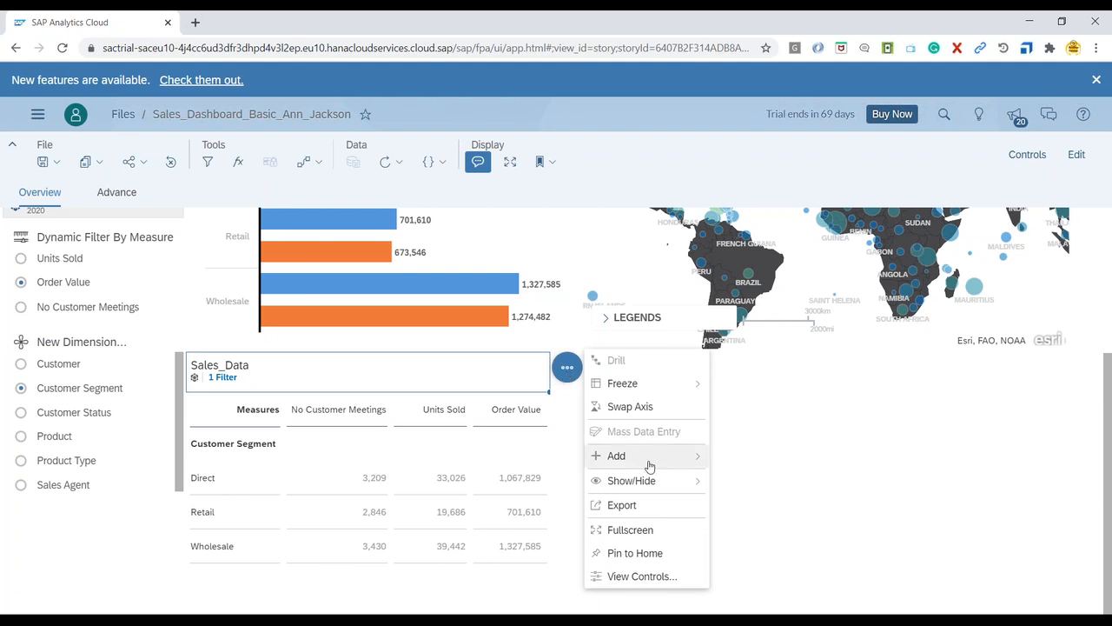
mouse_move(654, 490)
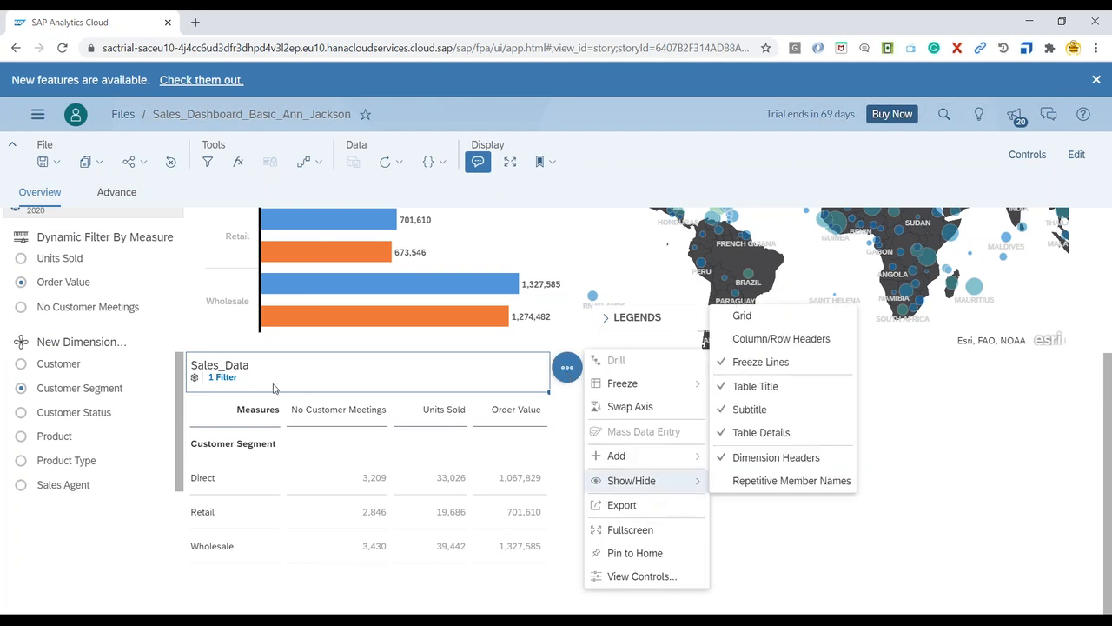
left_click(233, 372)
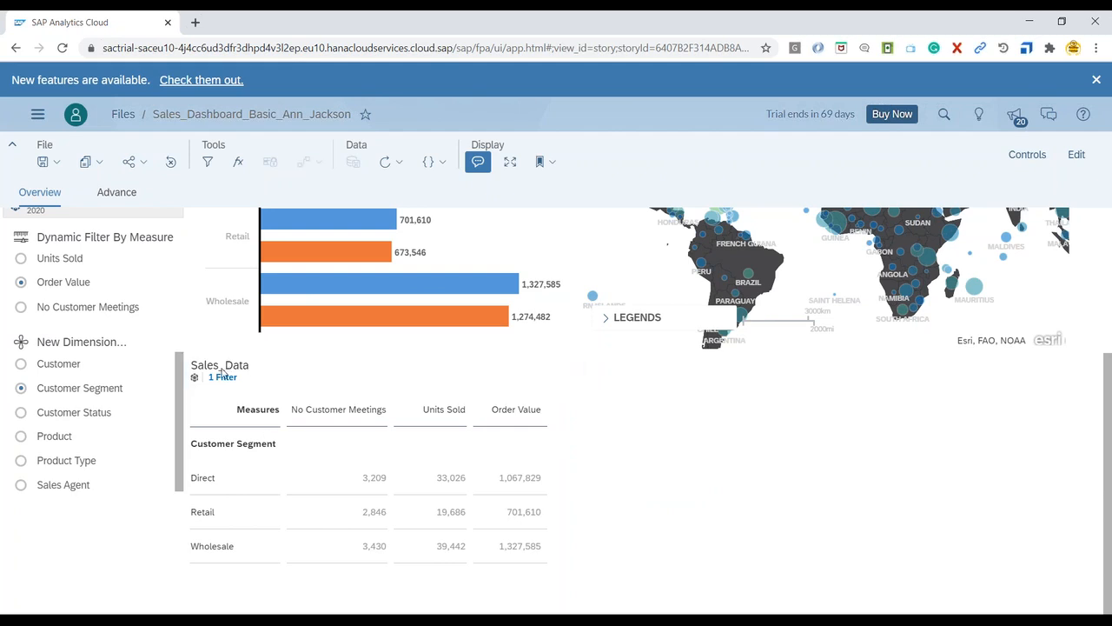
left_click(511, 491)
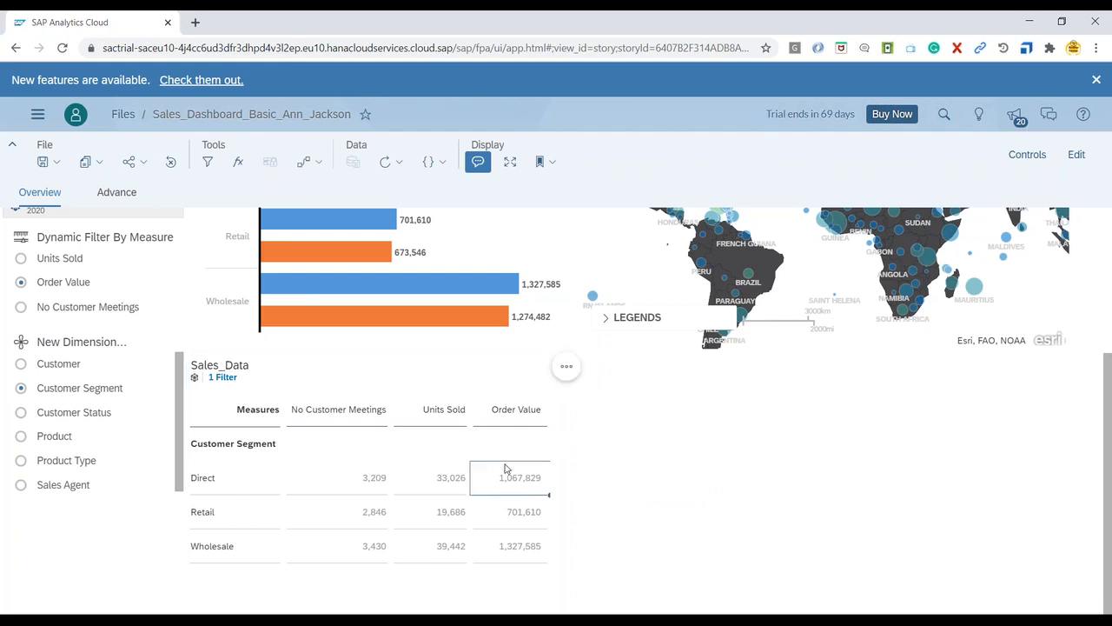
left_click(318, 471)
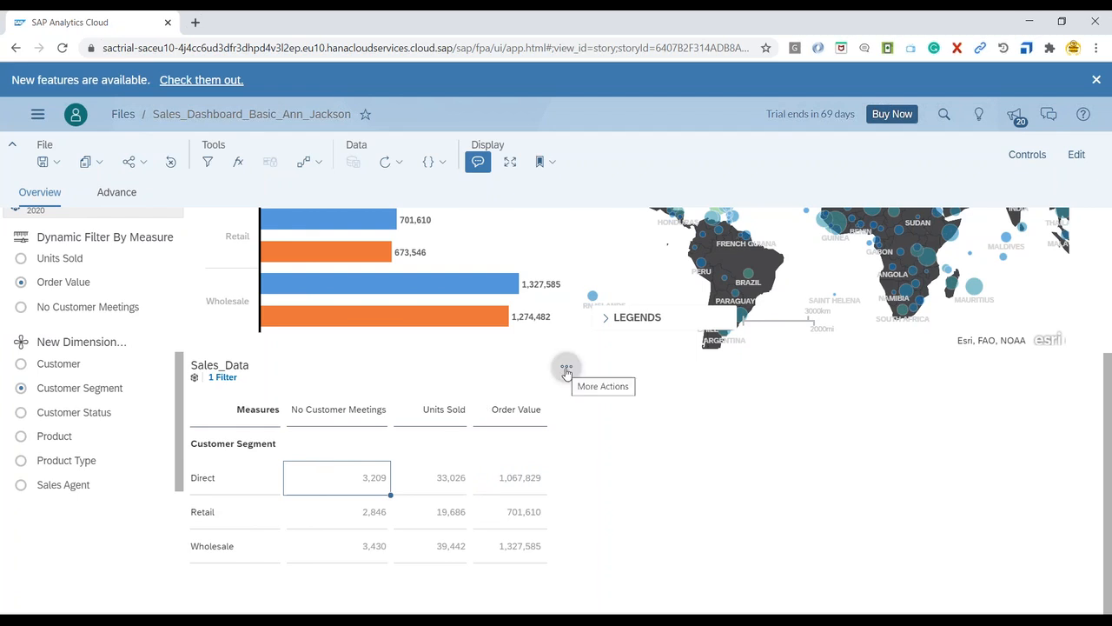
Step: Put the story in edit mode and apply the Alternating Rows template to the Sales_Data table
left_click(1027, 154)
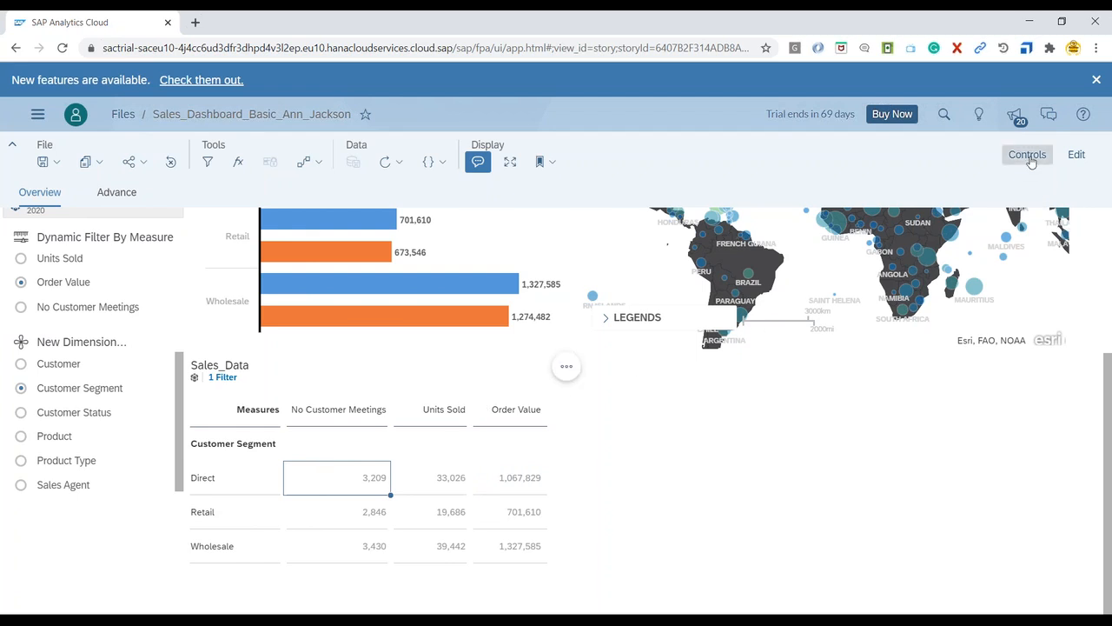
left_click(1077, 157)
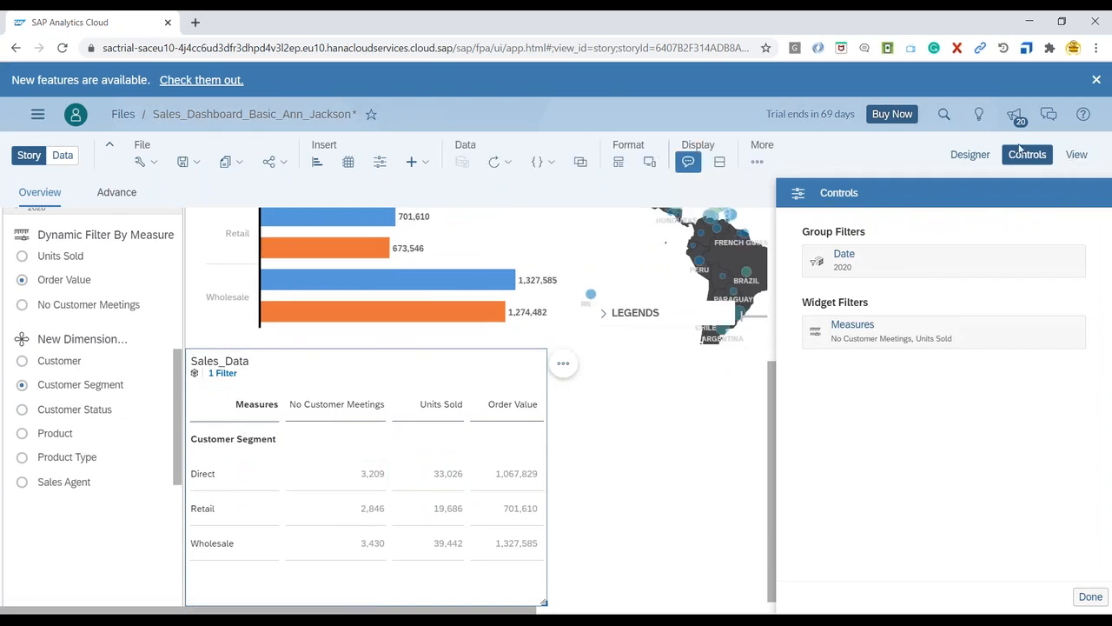
left_click(972, 155)
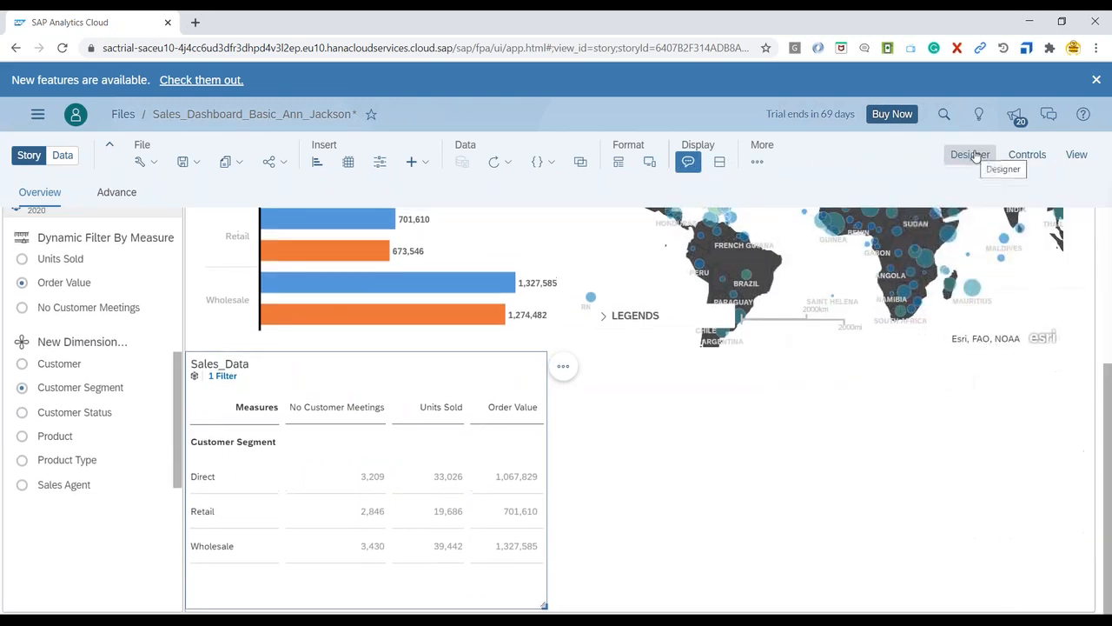
left_click(1102, 198)
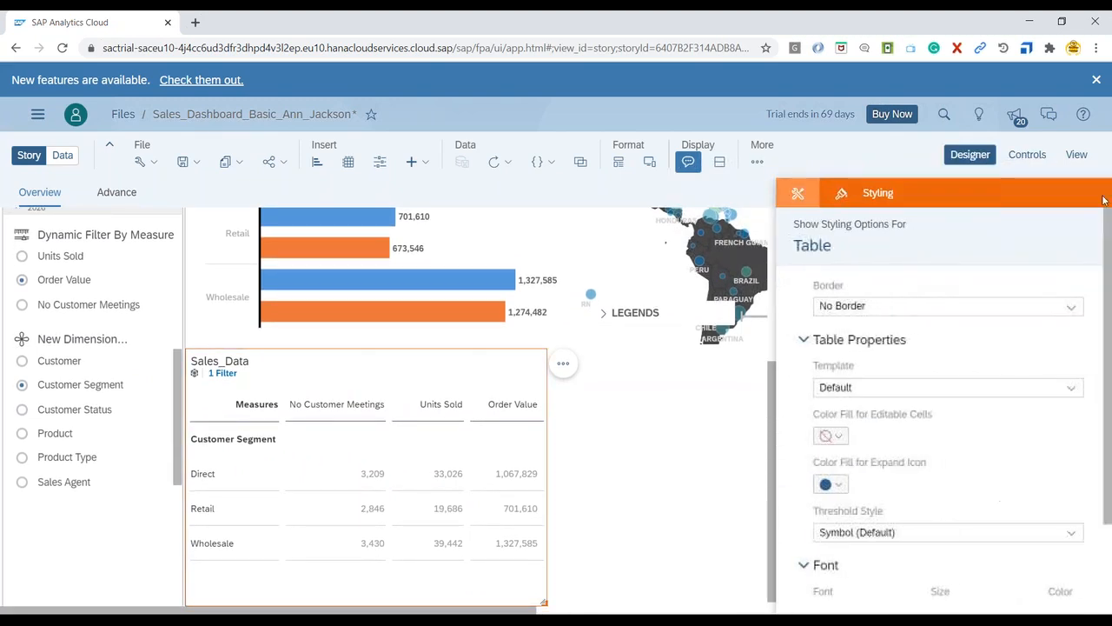
left_click(1069, 390)
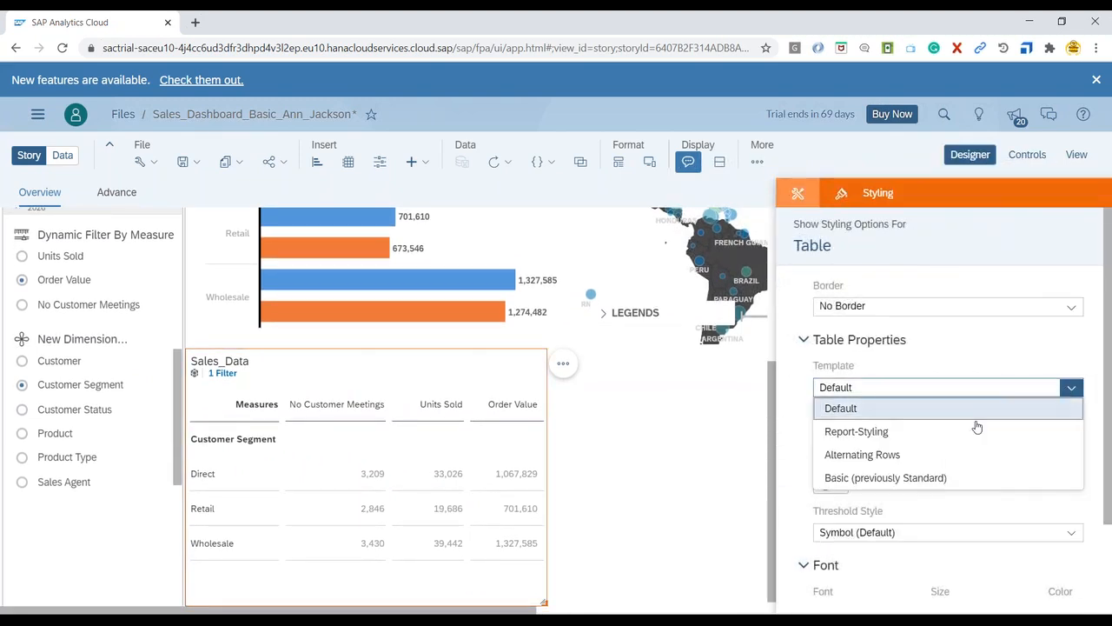
left_click(879, 456)
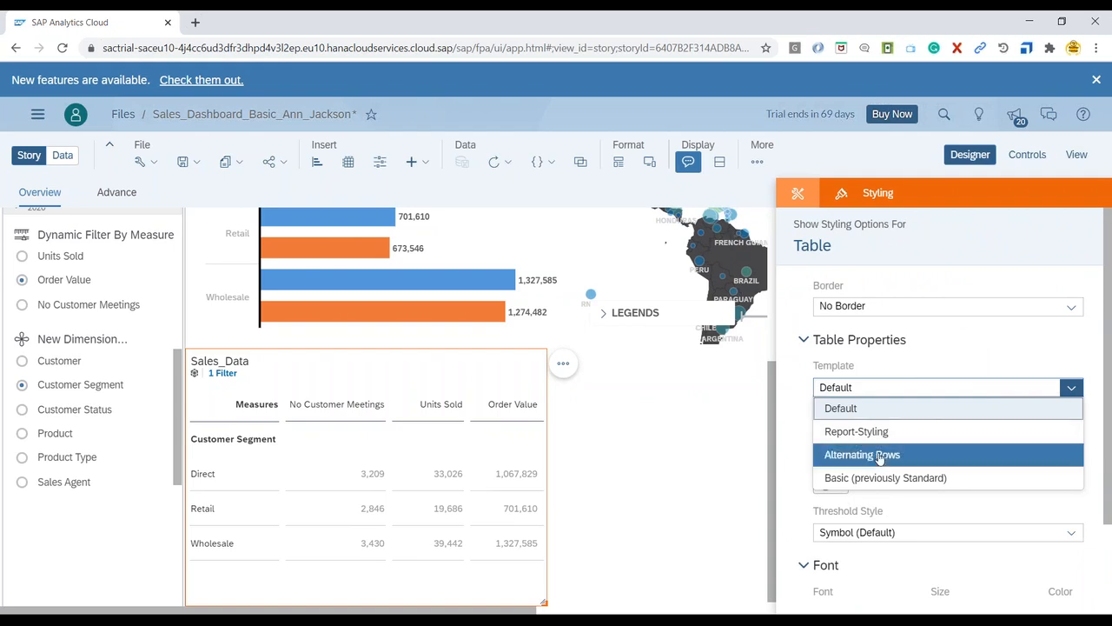
left_click(633, 372)
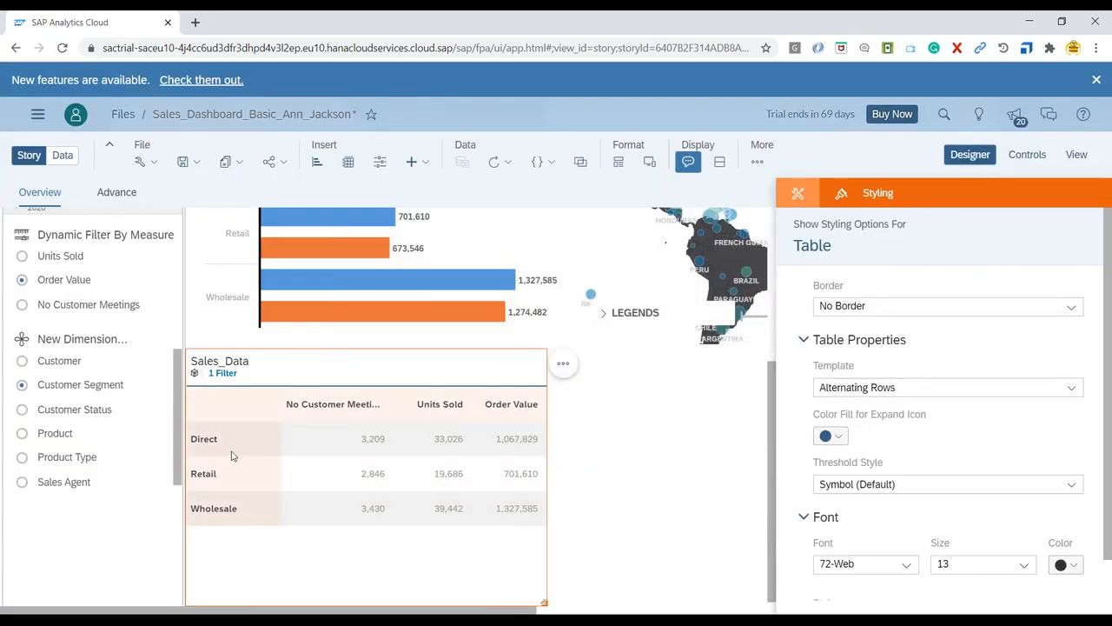
Step: Apply the Report-Styling template to the Sales_Data table, accepting the reset of existing cell styles, and review its styling options
left_click(1071, 388)
left_click(921, 432)
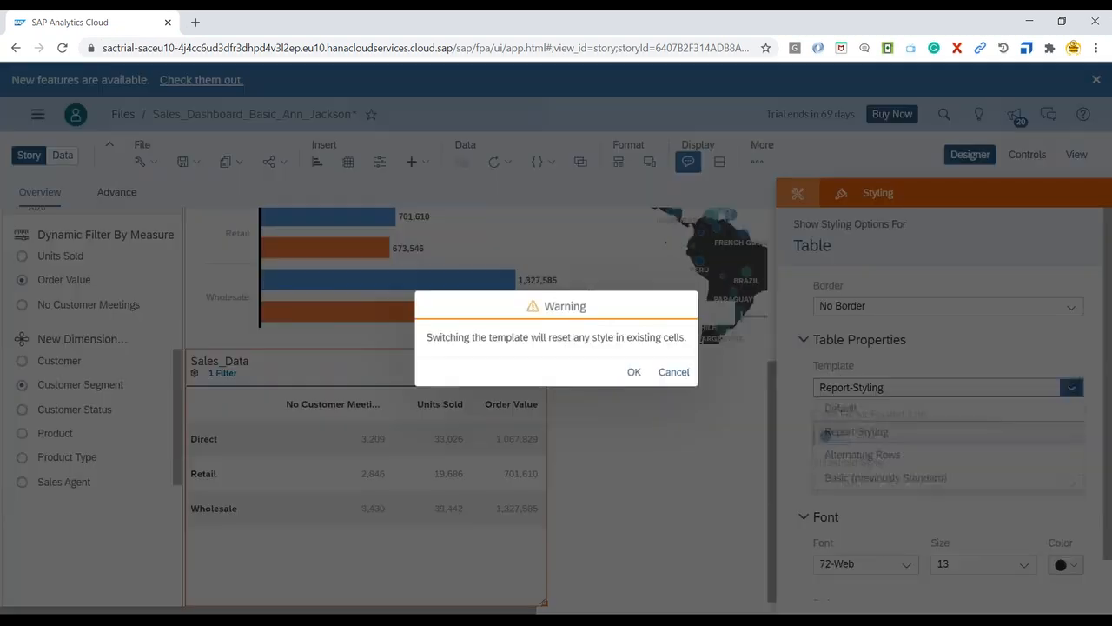
left_click(633, 372)
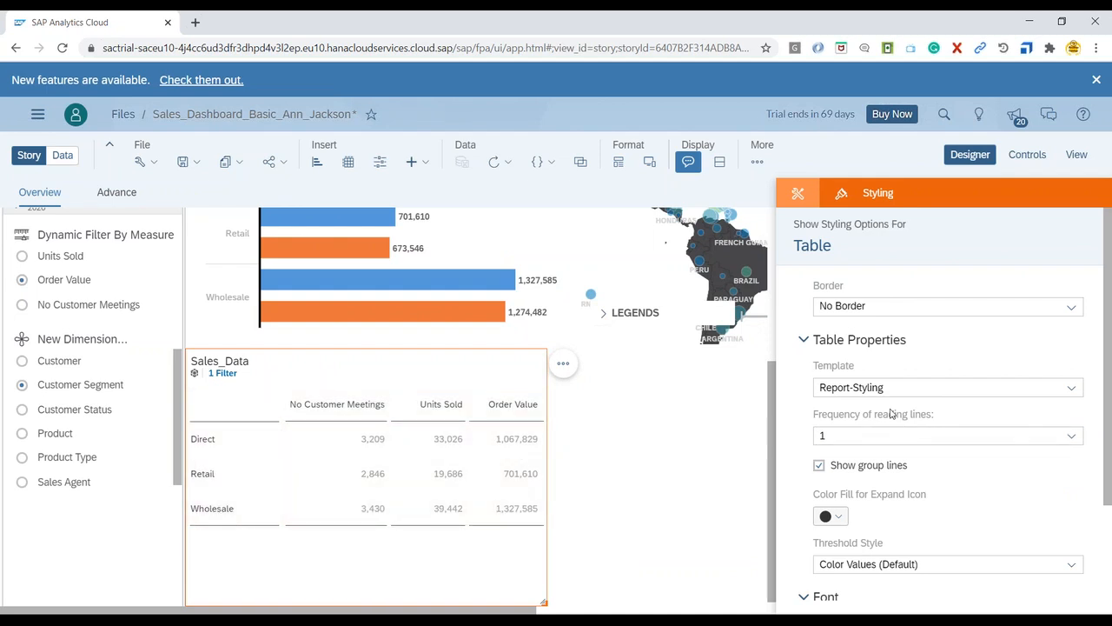
scroll(909, 498, "down", 2)
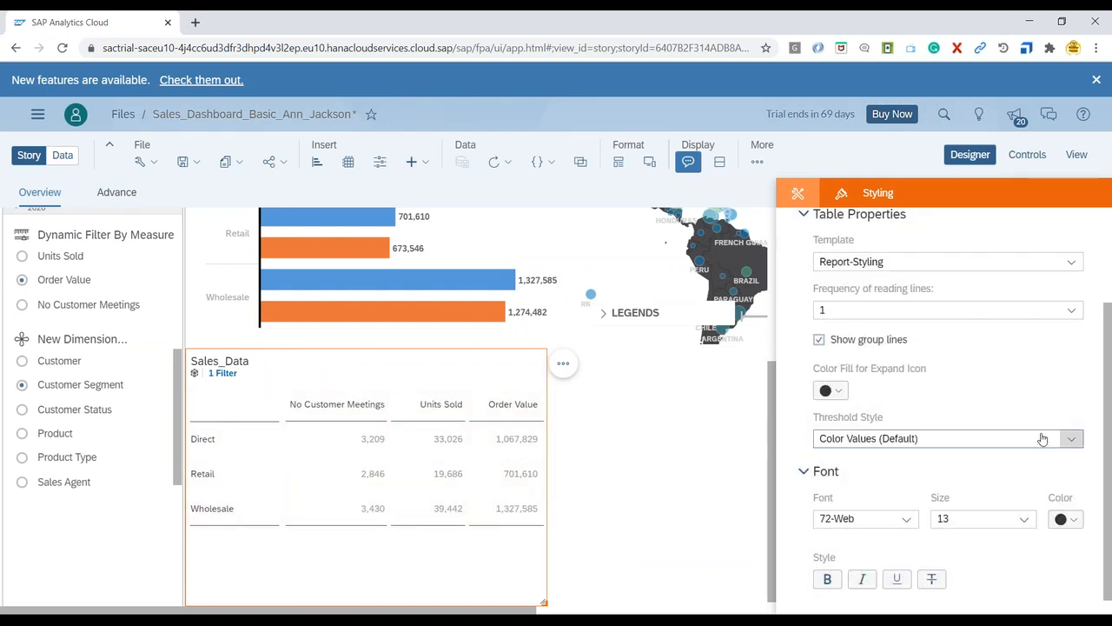
scroll(785, 445, "up", 2)
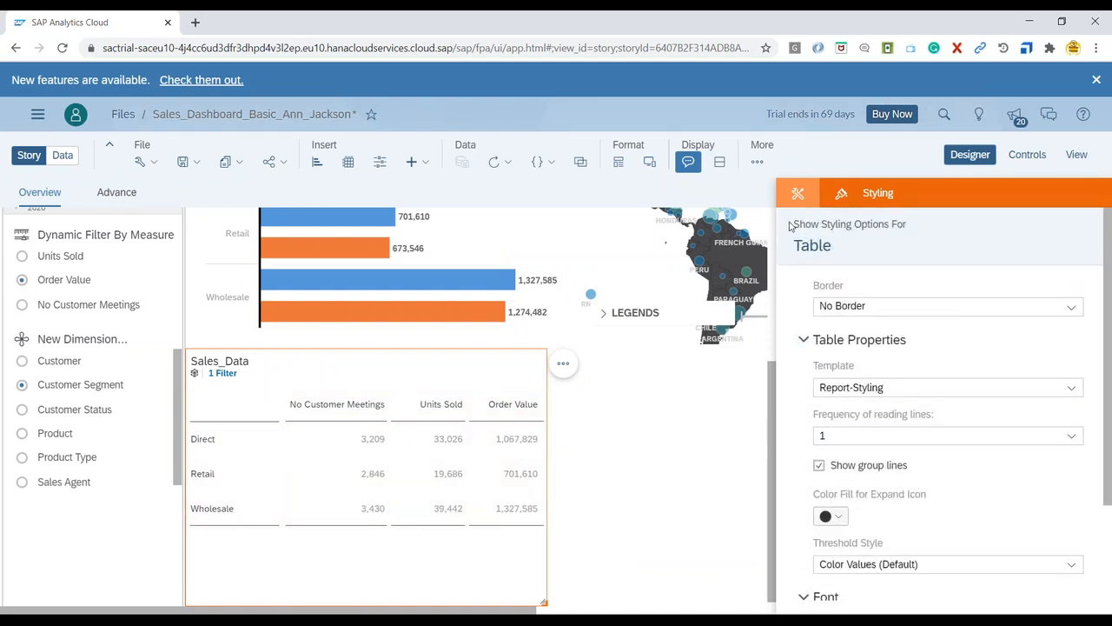
left_click(798, 193)
left_click(214, 364)
left_click(205, 365)
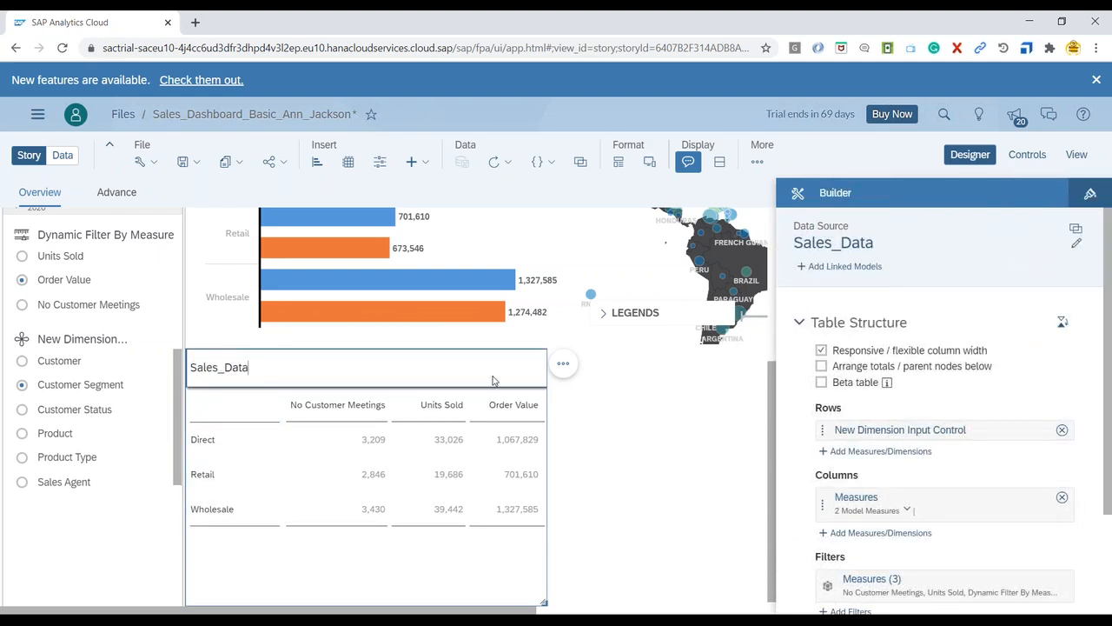
left_click(563, 365)
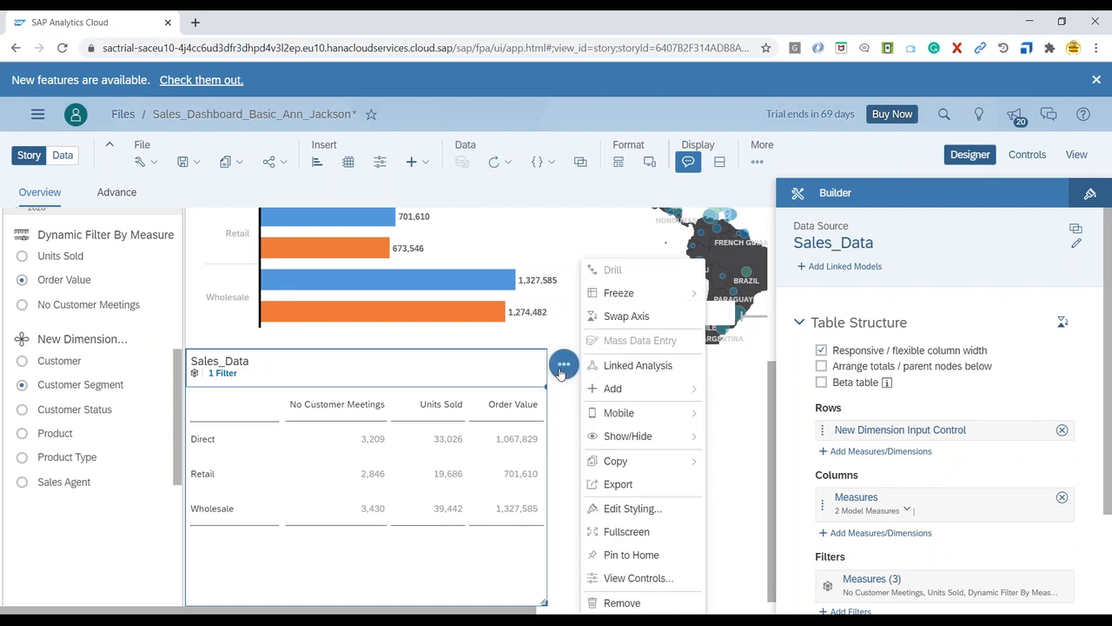
left_click(362, 358)
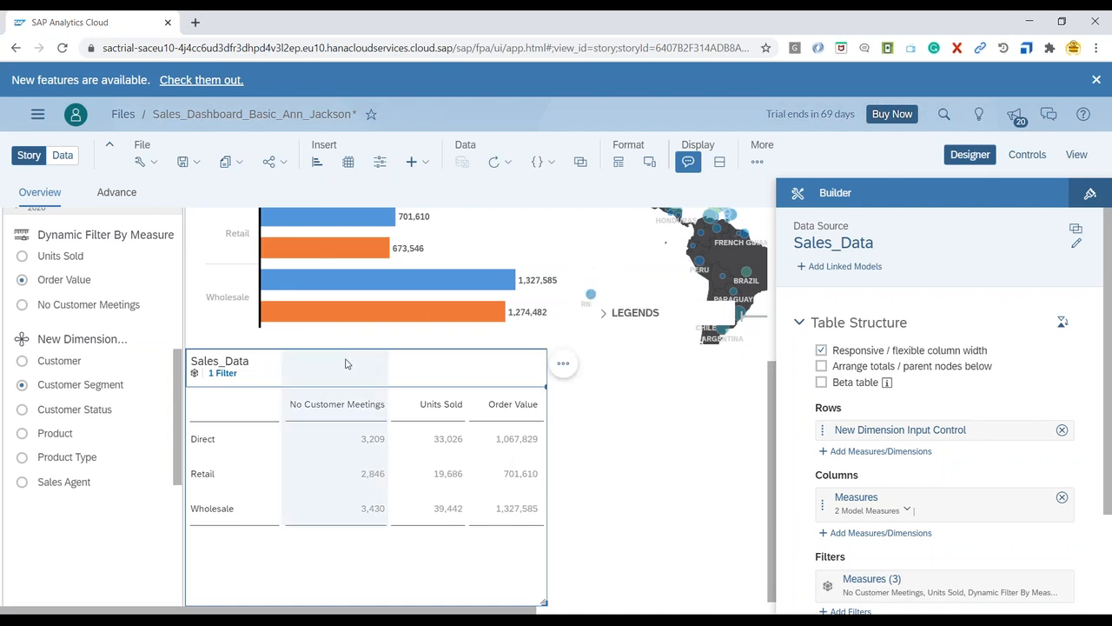
left_click(250, 369)
type("n")
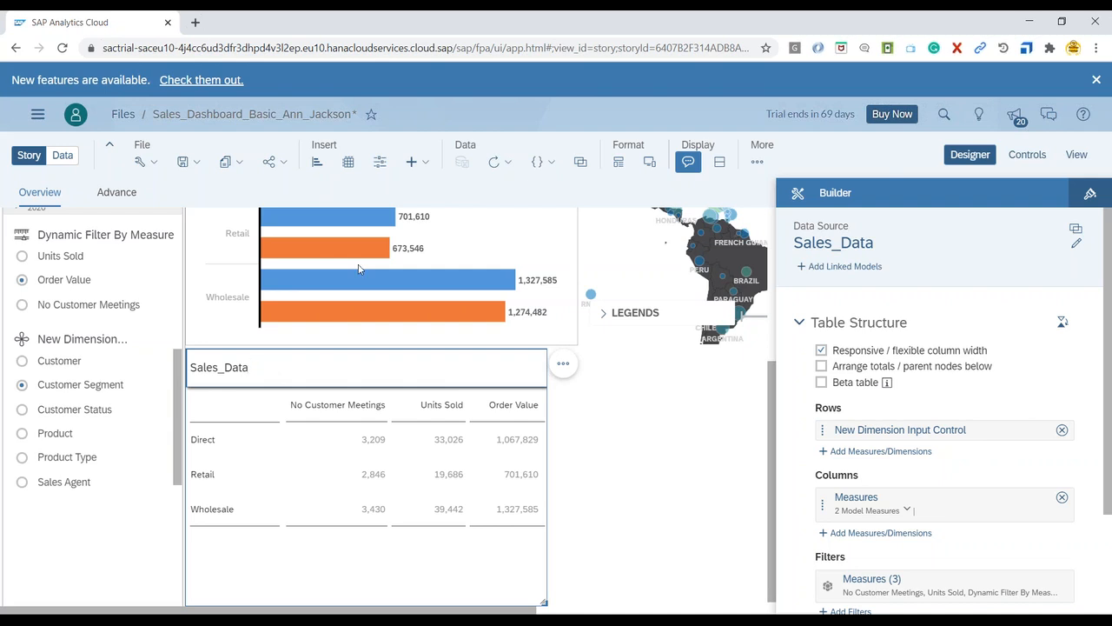
Step: Insert a text widget and place it directly above the Sales_Data table, stretched to the table's full width
left_click(412, 161)
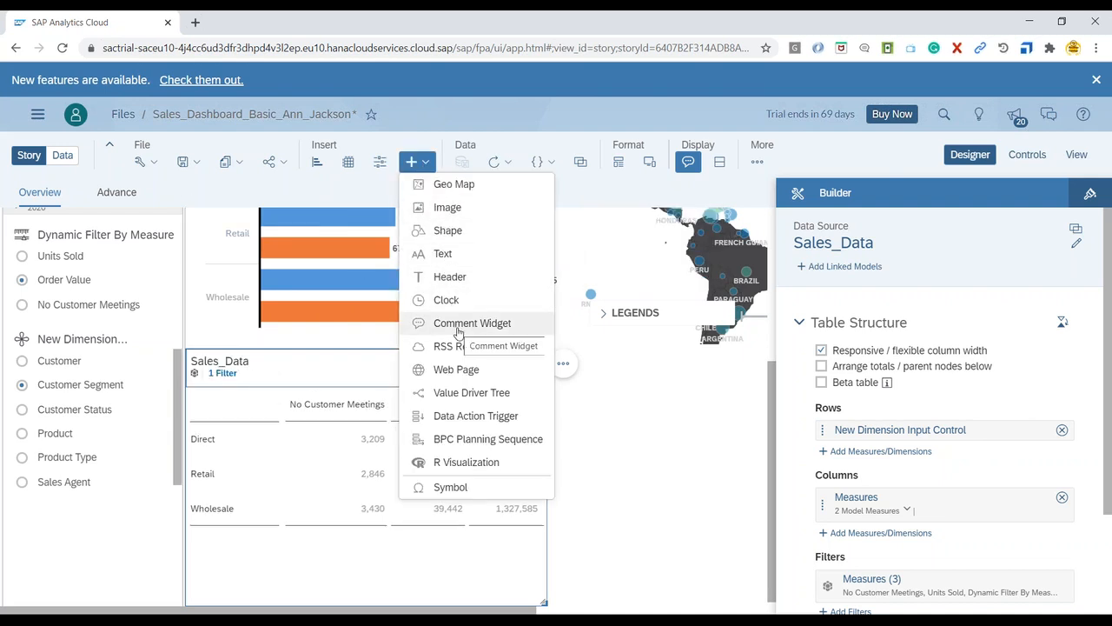
left_click(458, 259)
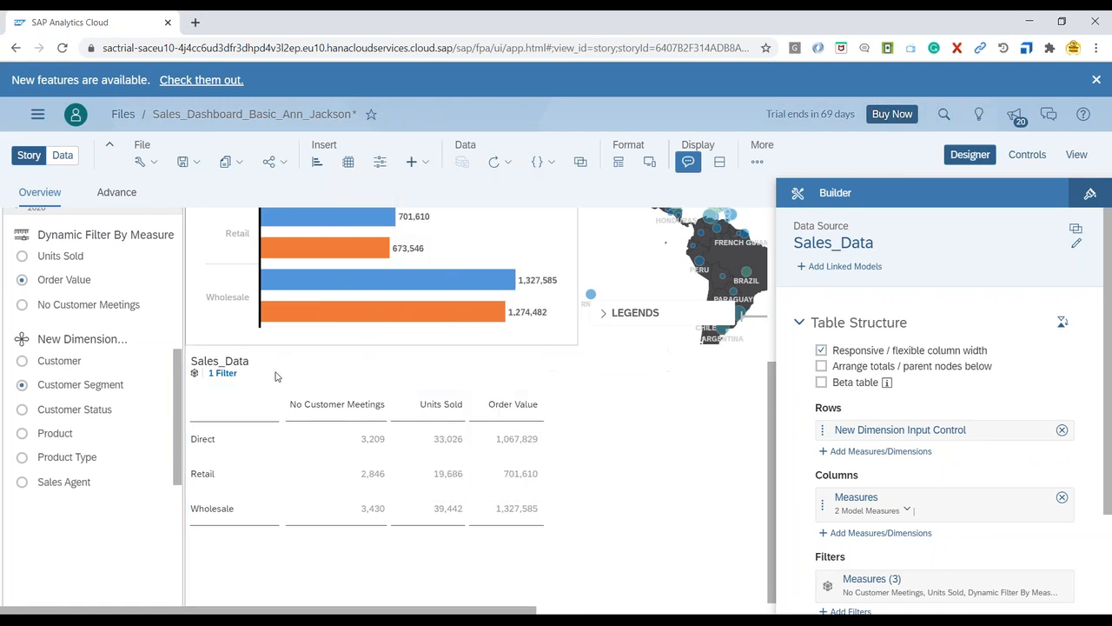
mouse_move(598, 373)
left_mouse_down()
mouse_move(403, 377)
mouse_move(316, 411)
mouse_move(638, 397)
mouse_move(607, 393)
left_mouse_up()
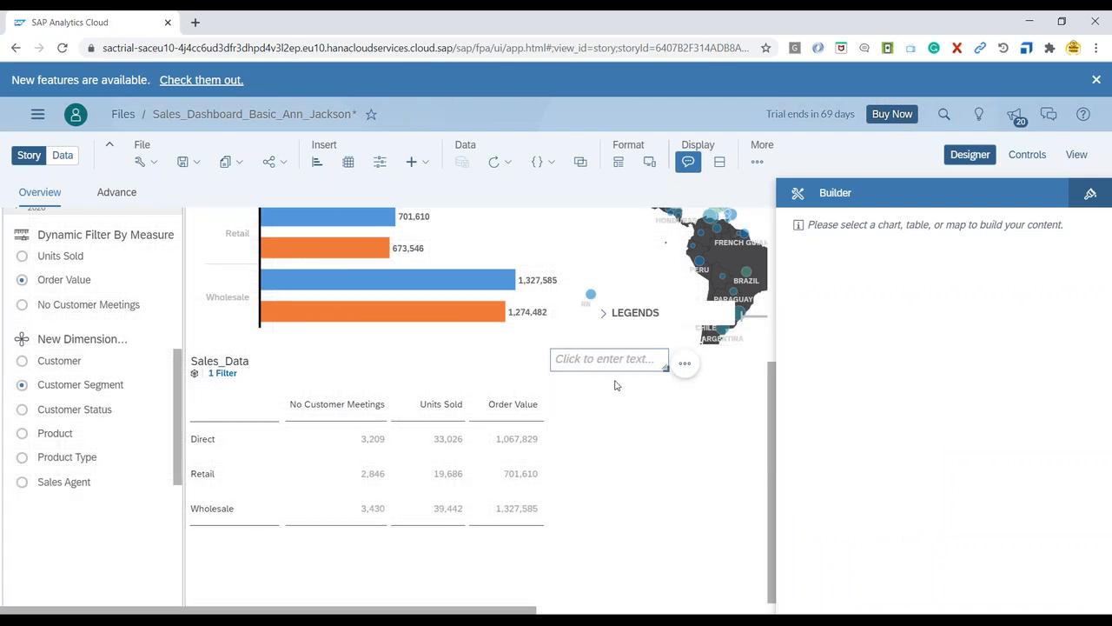
left_click_drag(643, 359, 545, 372)
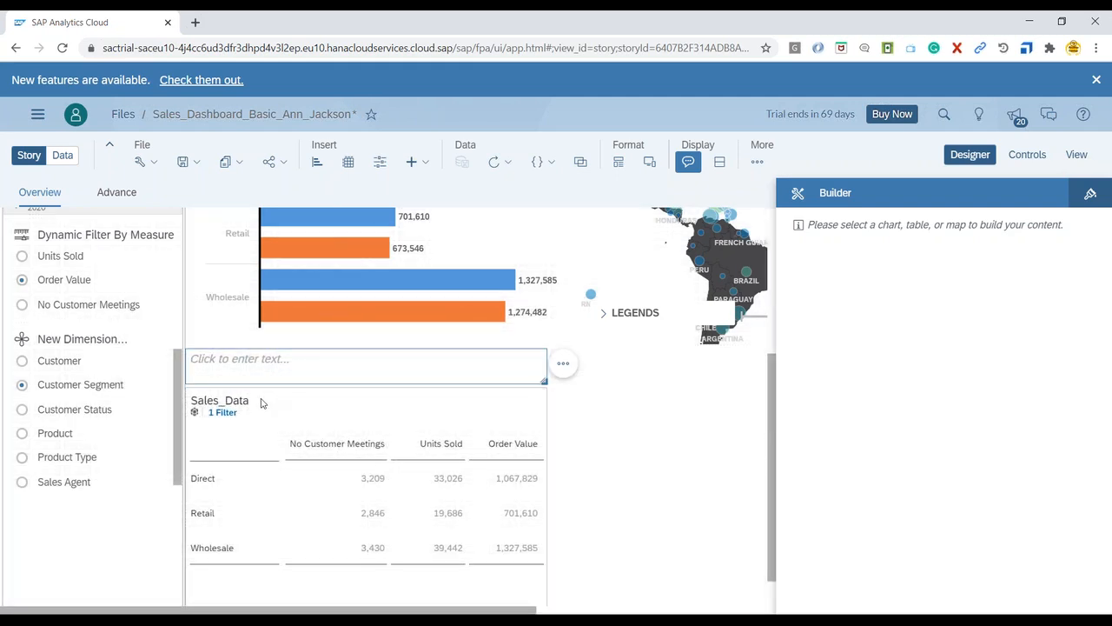
Step: Hide the Sales_Data table's title, subtitle, table details and dimension headers
left_click(262, 403)
left_click(564, 366)
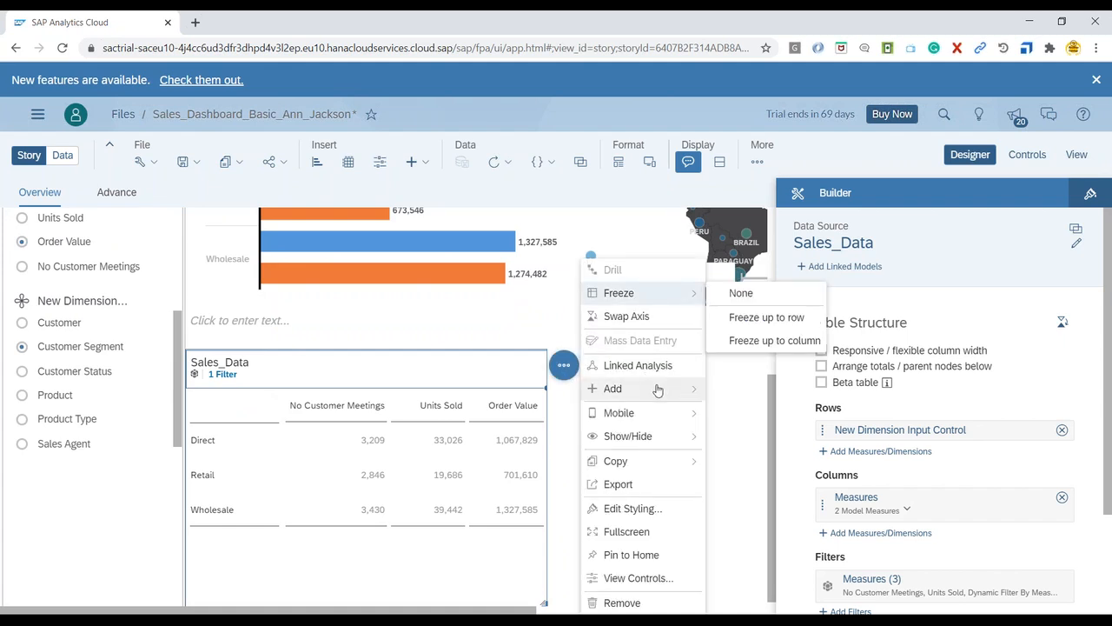
mouse_move(665, 436)
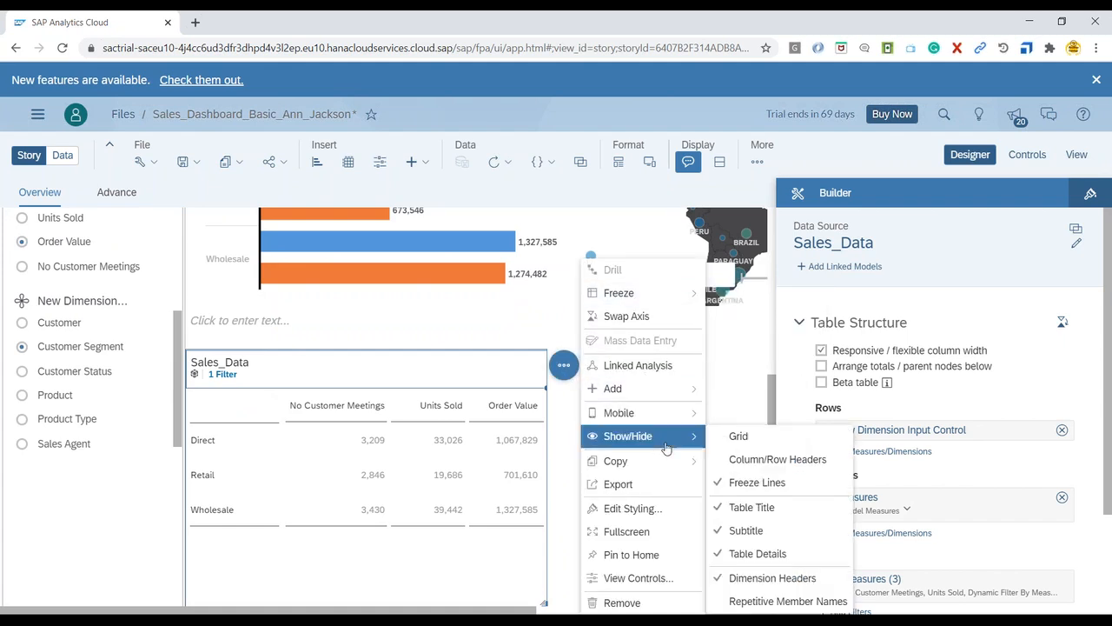
left_click(718, 508)
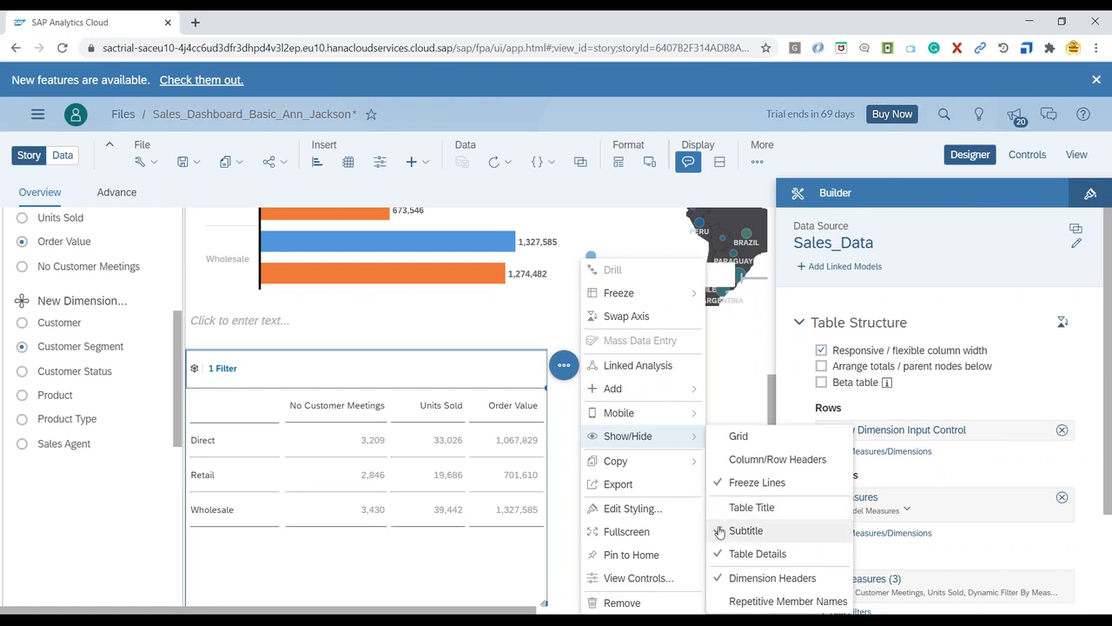
left_click(719, 531)
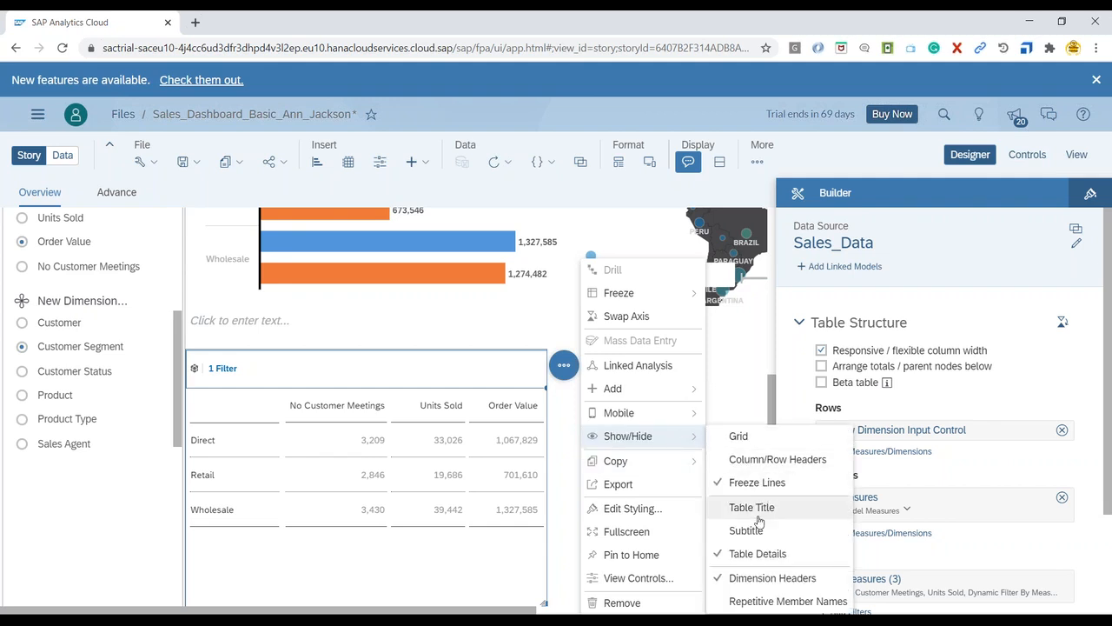
left_click(720, 555)
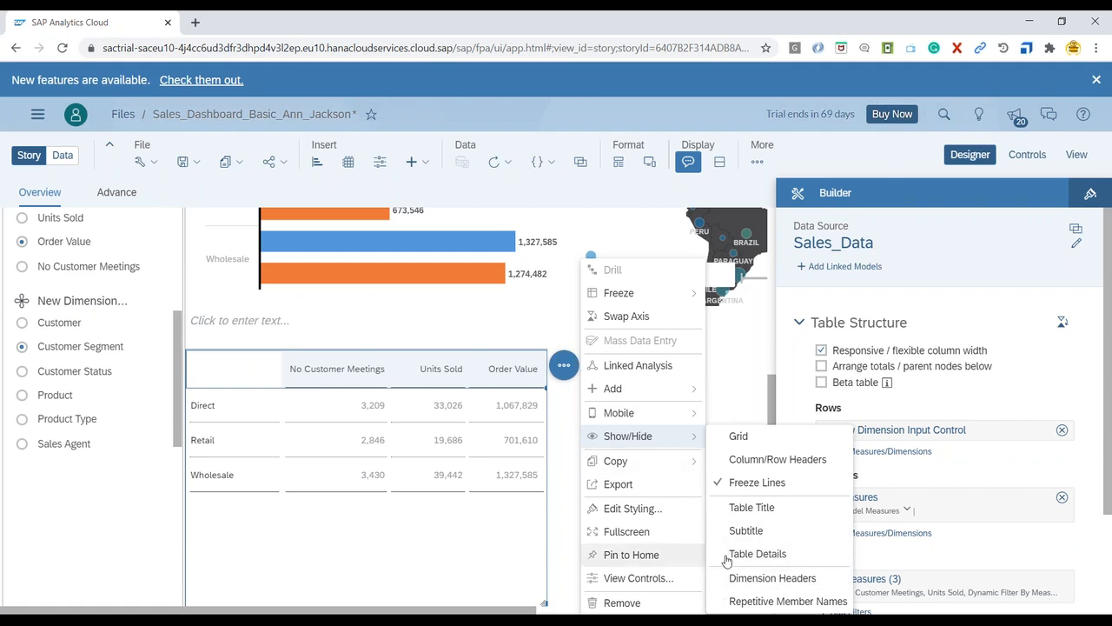
Step: Enter the text "Table for " in the text widget above the table
left_click(262, 325)
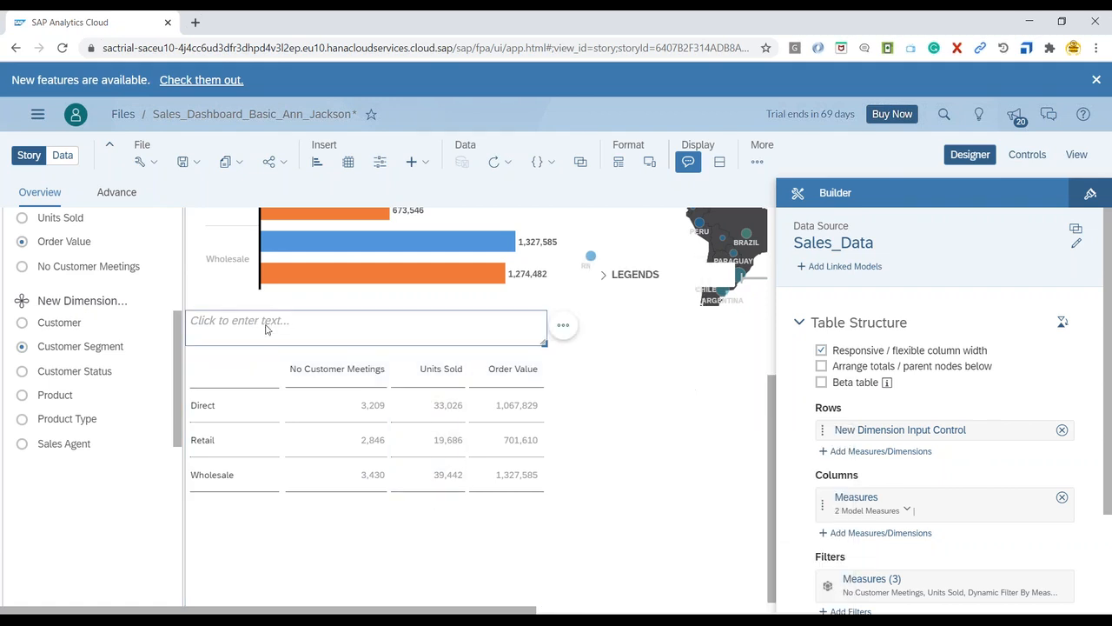
left_click(270, 323)
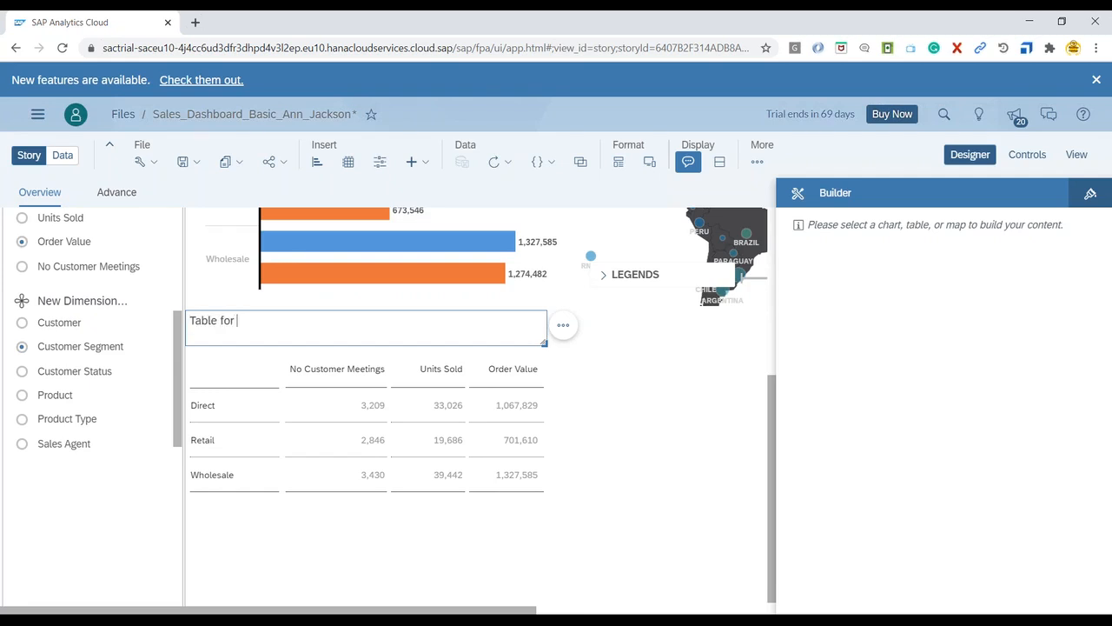
left_click(563, 325)
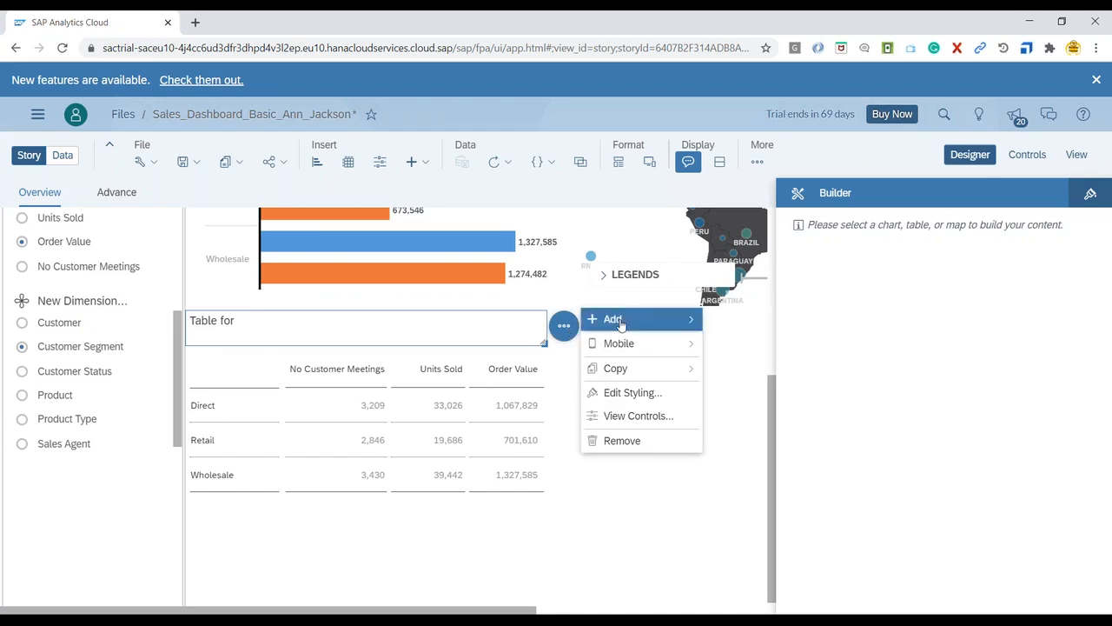
mouse_move(620, 324)
left_click(751, 321)
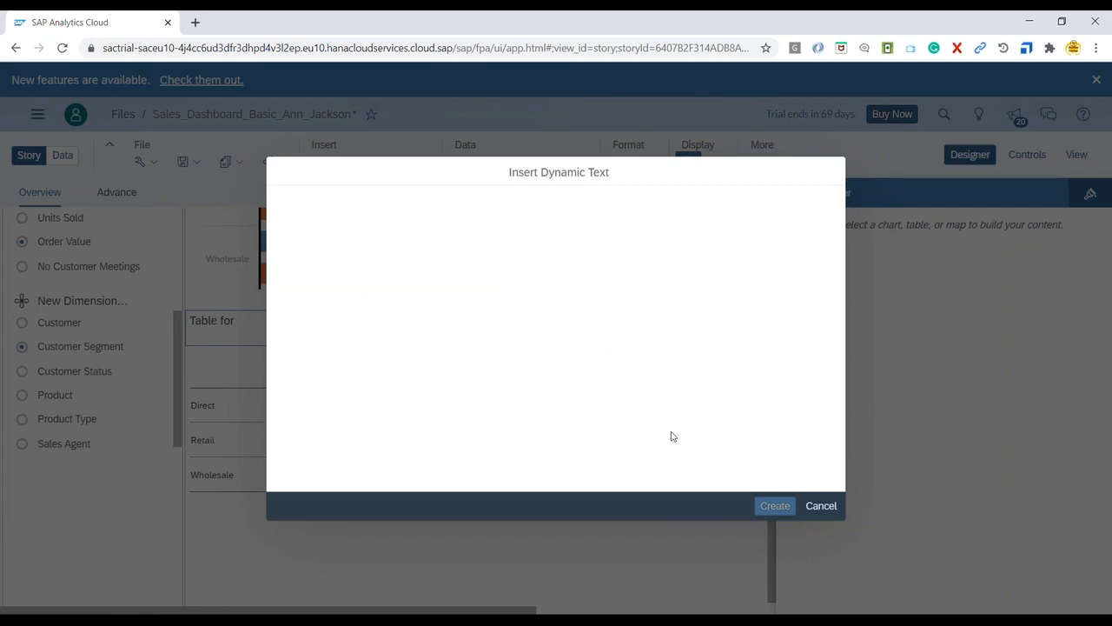
left_click(821, 506)
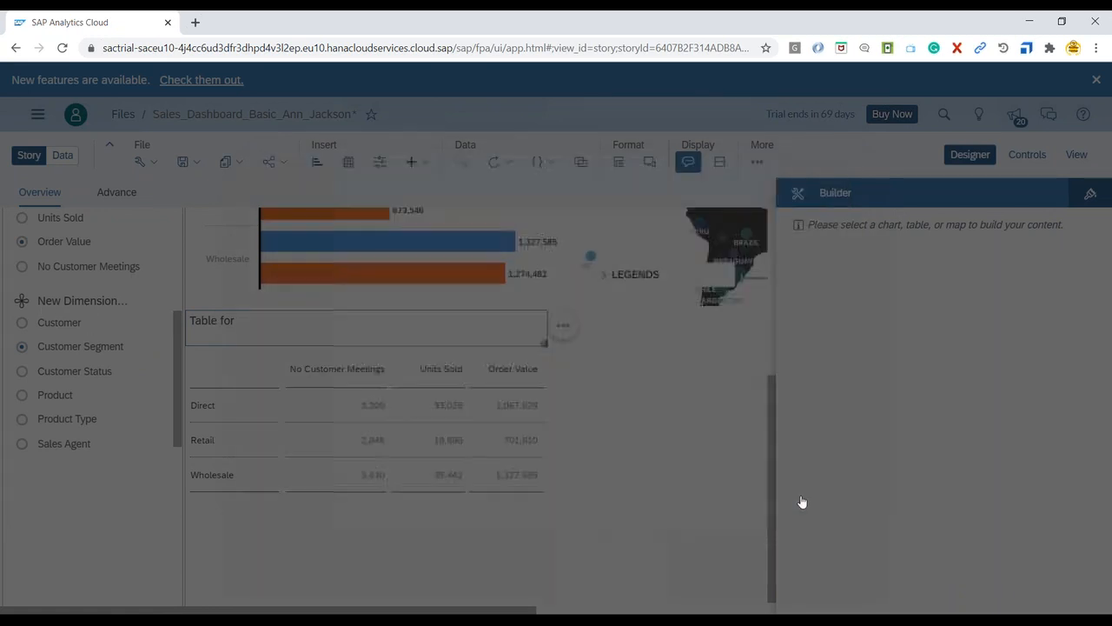
right_click(477, 324)
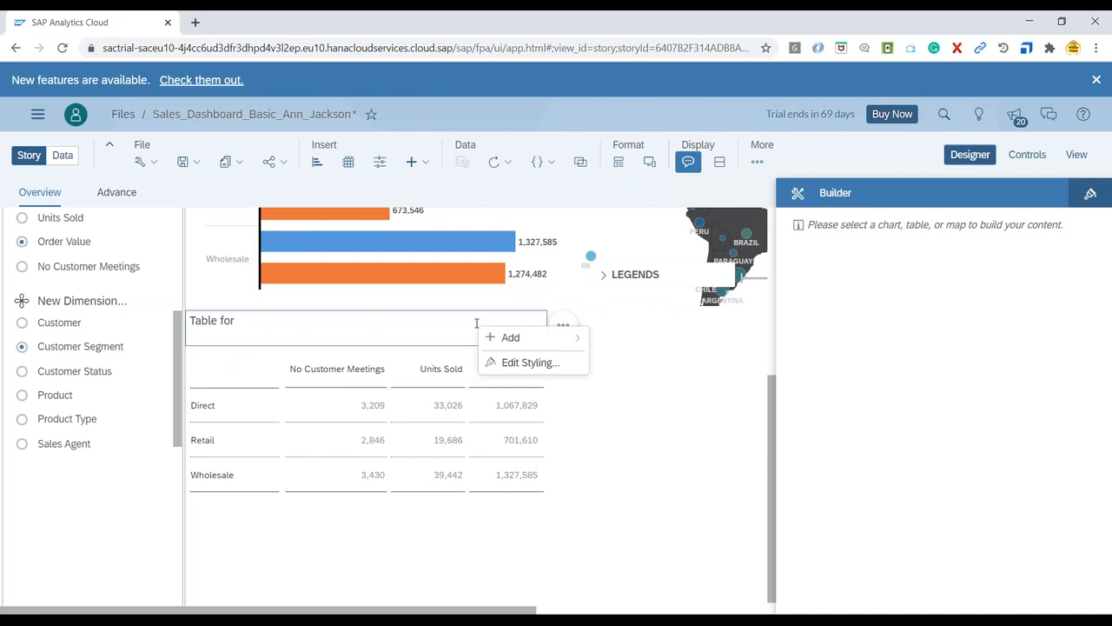
mouse_move(496, 339)
left_click(636, 336)
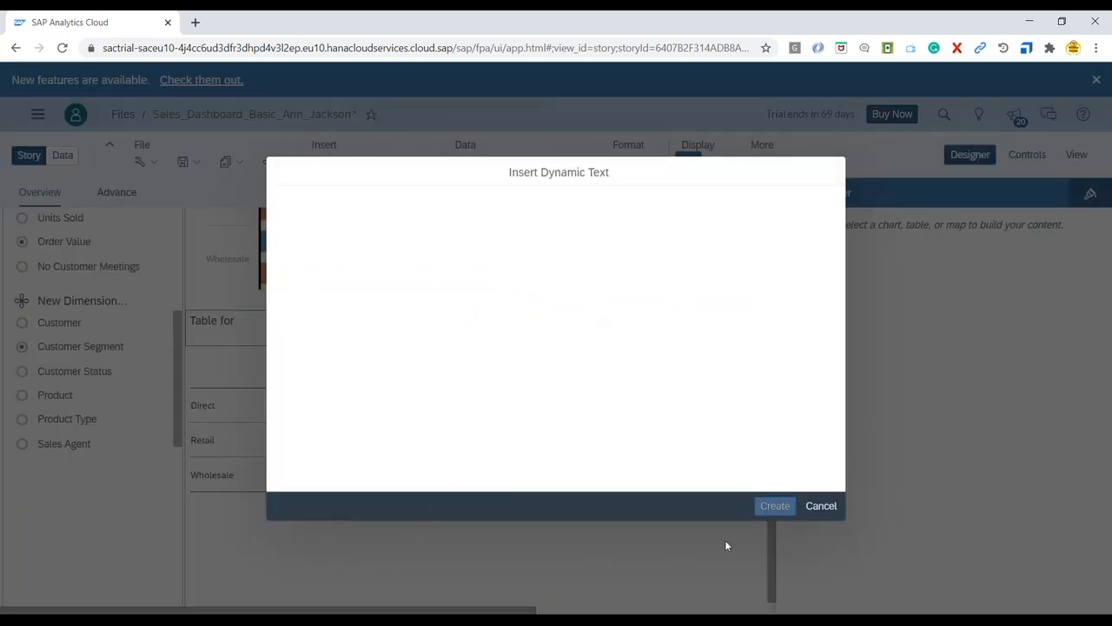
left_click(809, 506)
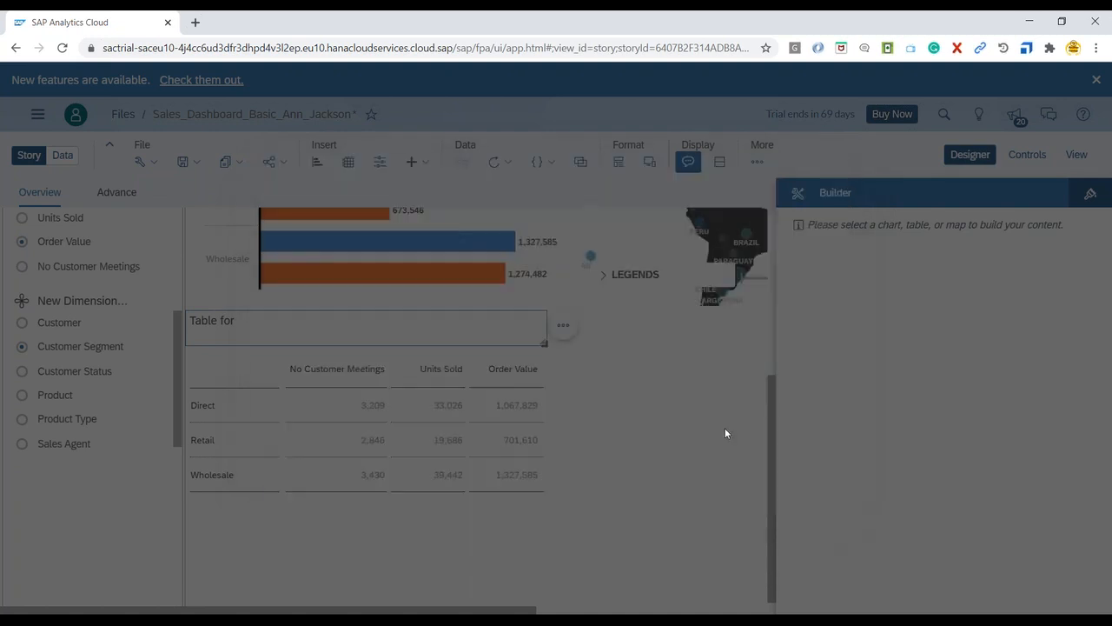
Step: Save the story, reload it in the browser and put it back in edit mode
left_click(195, 161)
left_click(195, 184)
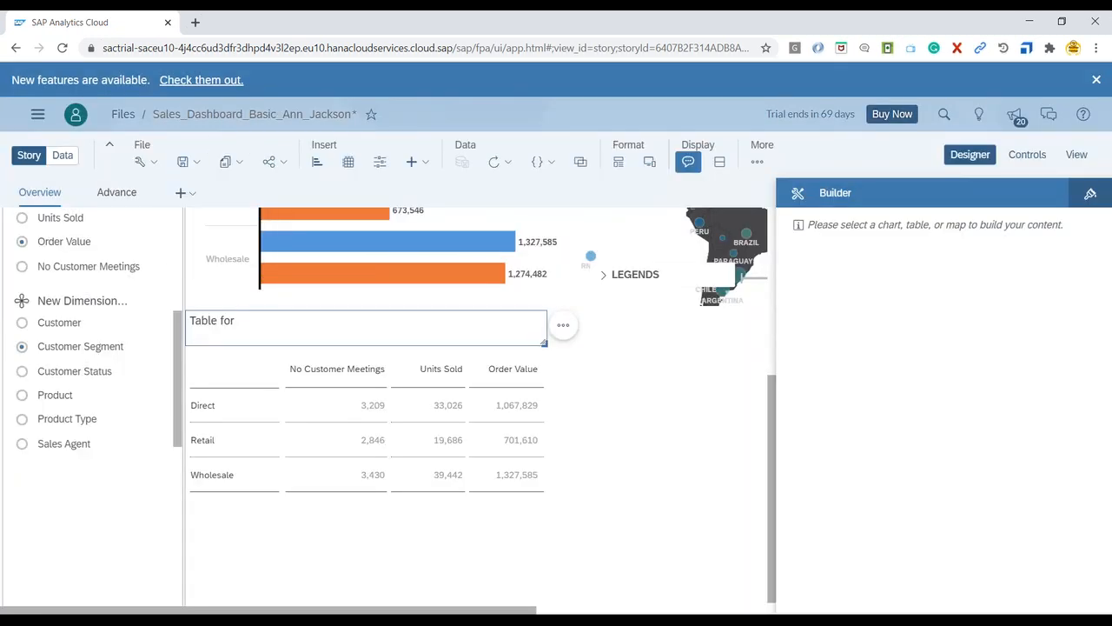
left_click(62, 48)
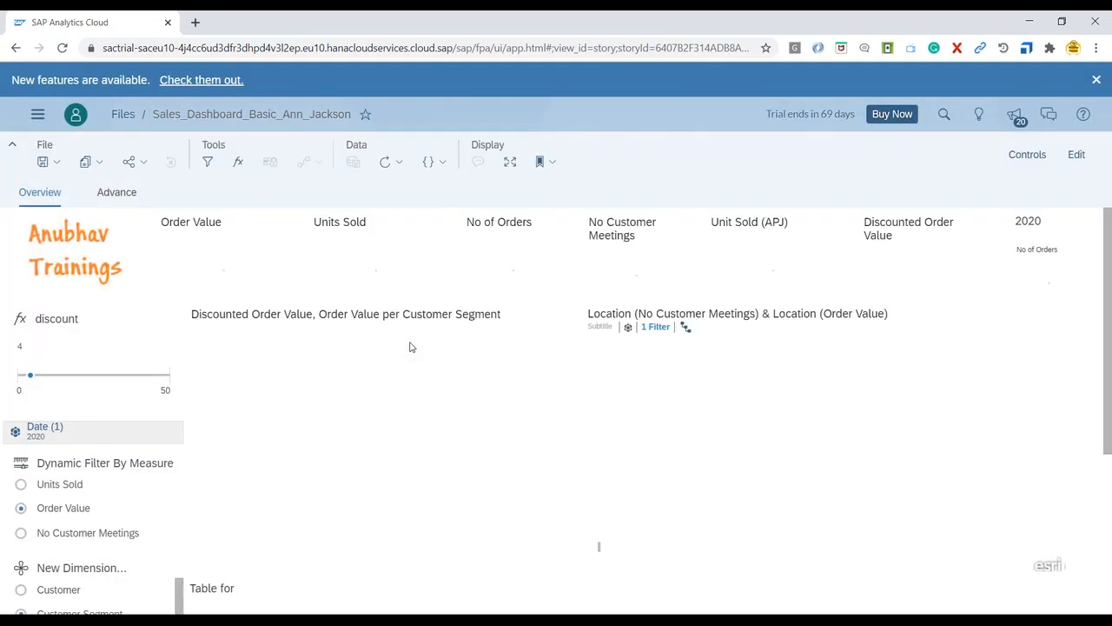
scroll(410, 345, "down", 1)
scroll(335, 350, "down", 3)
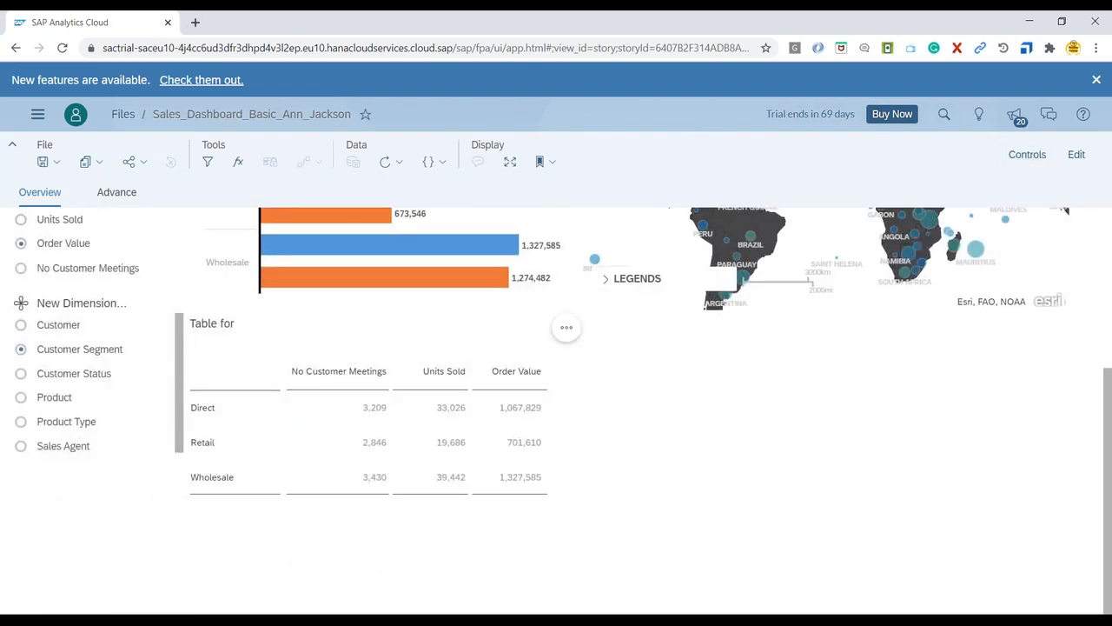
left_click(1075, 156)
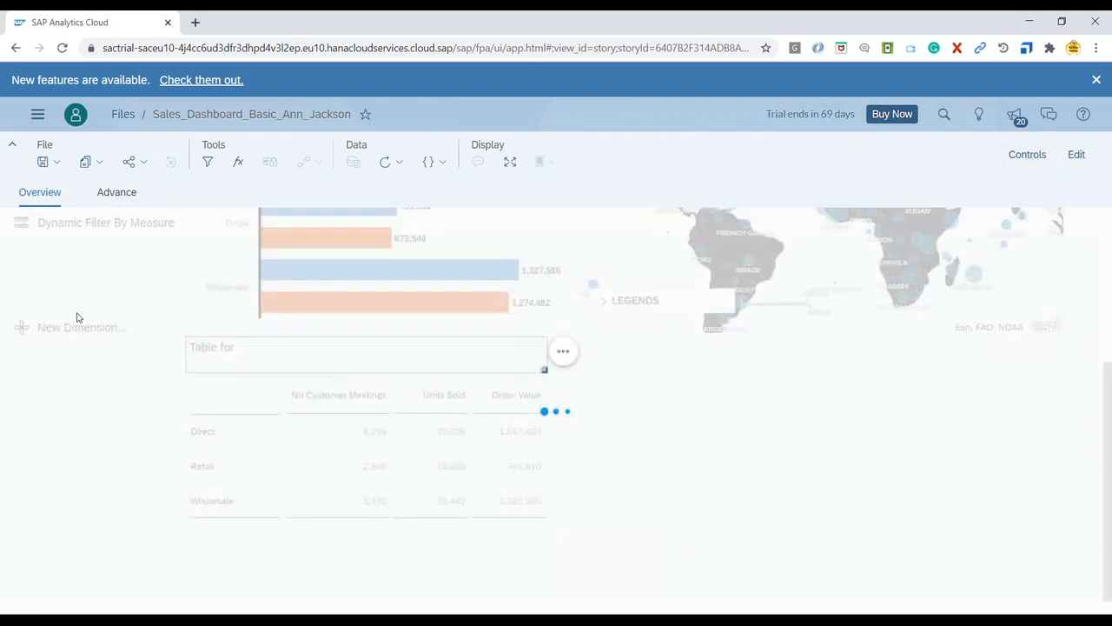
Step: Start inserting dynamic text after "Table for" in the text widget and browse the input, calculation and measure input control sources
left_click(293, 351)
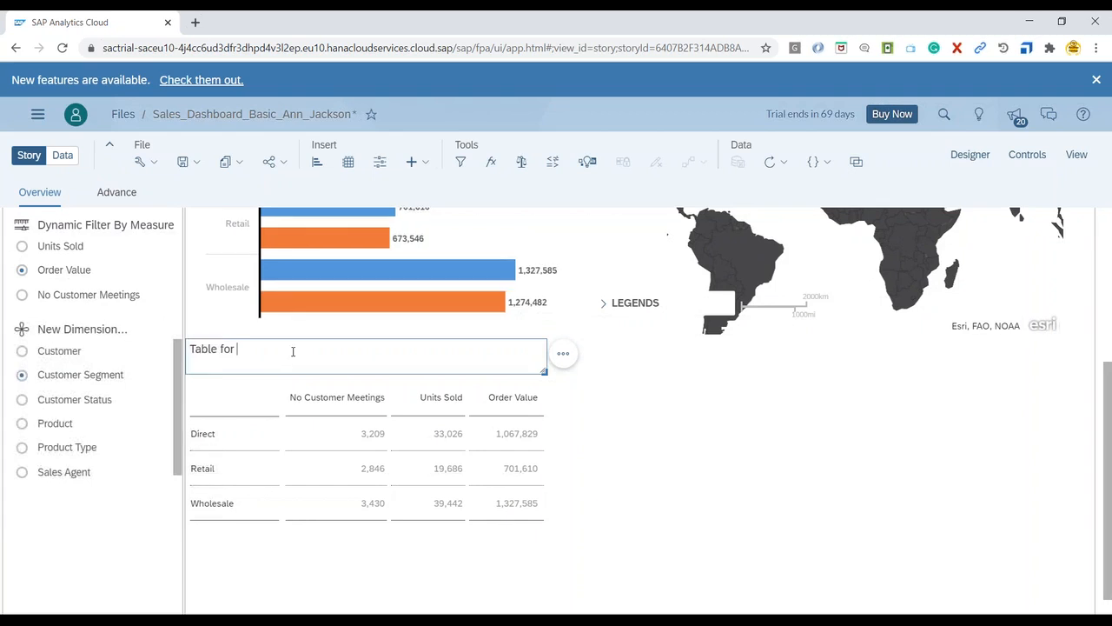
right_click(293, 351)
mouse_move(310, 365)
left_click(446, 366)
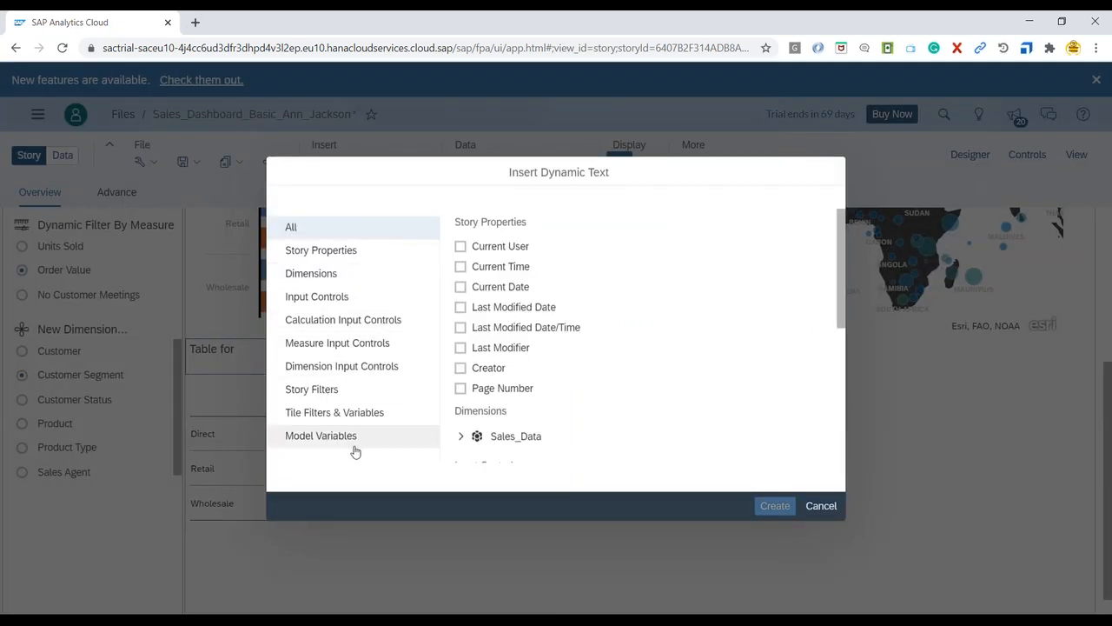
left_click(300, 297)
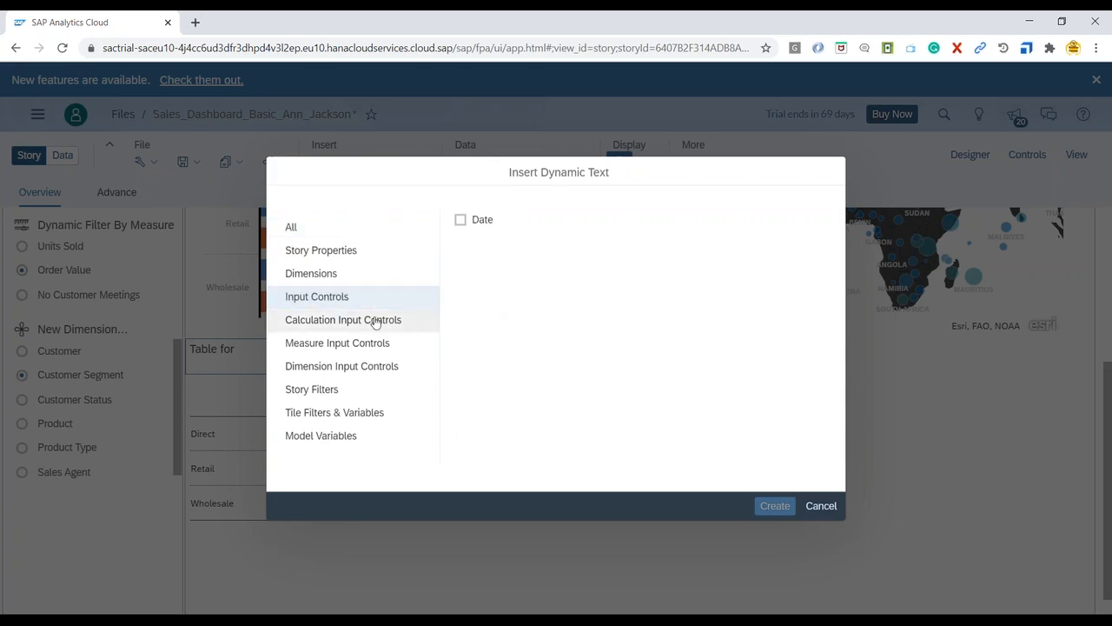
left_click(345, 318)
left_click(346, 338)
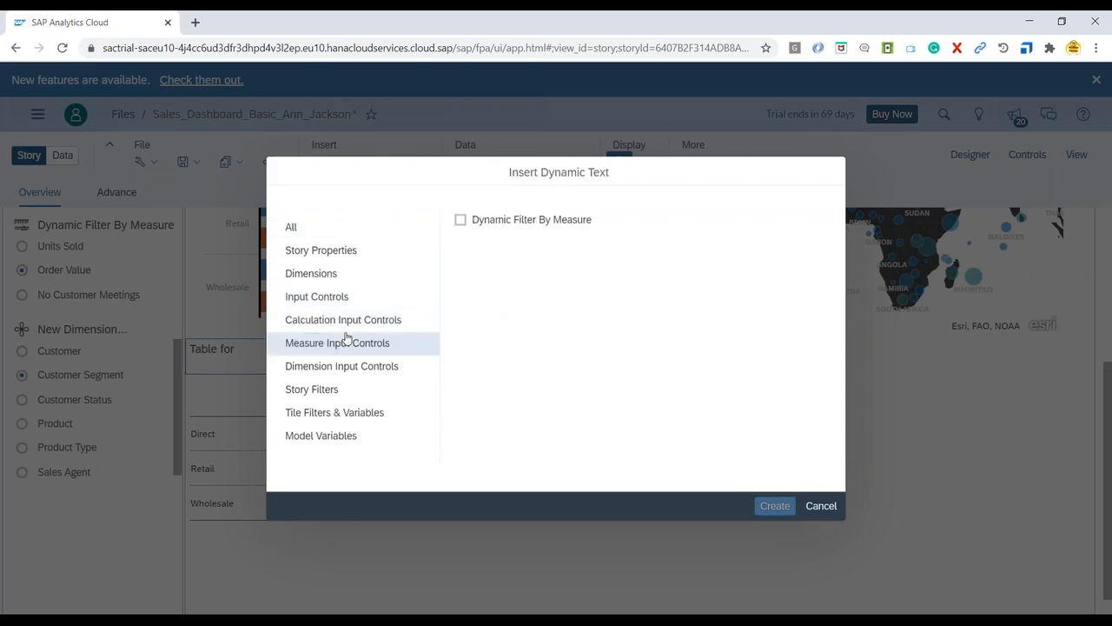
Step: Insert dynamic text for the Dynamic Filter By Measure control and the dimension input control into the table title
left_click(460, 219)
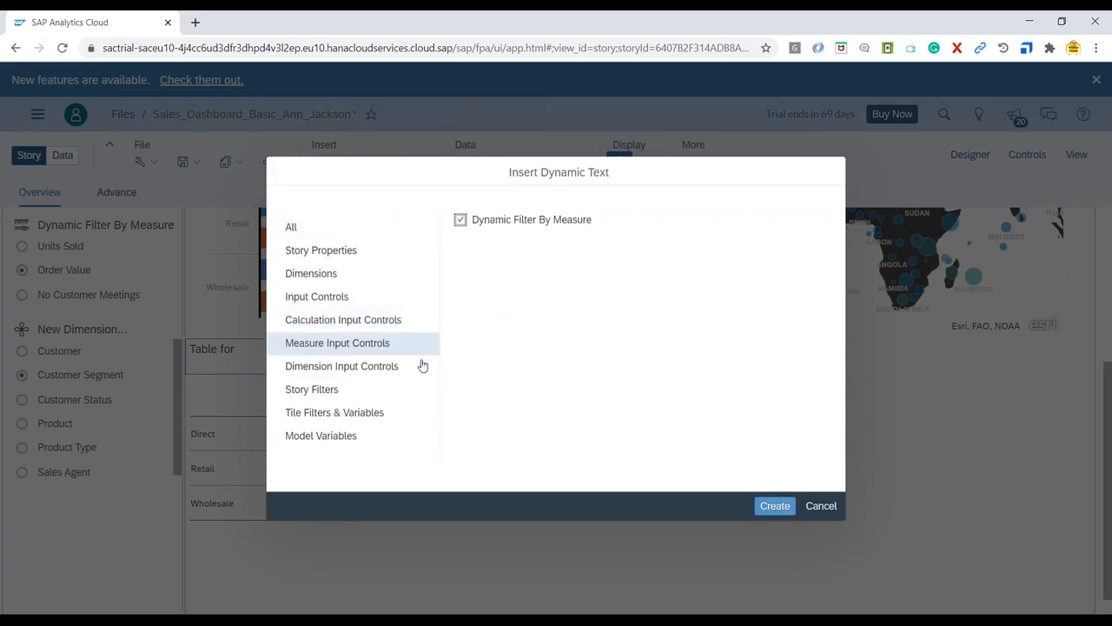
left_click(337, 372)
left_click(460, 220)
left_click(772, 505)
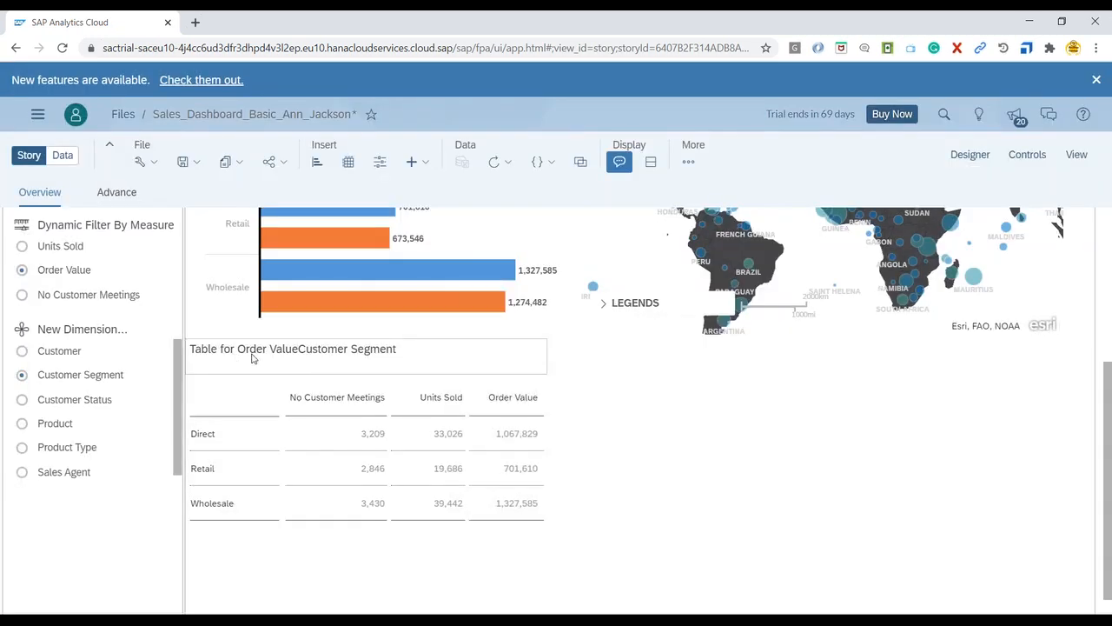
Step: Add a space between the measure and dimension dynamic texts in the table title
left_click(301, 357)
left_click(301, 356)
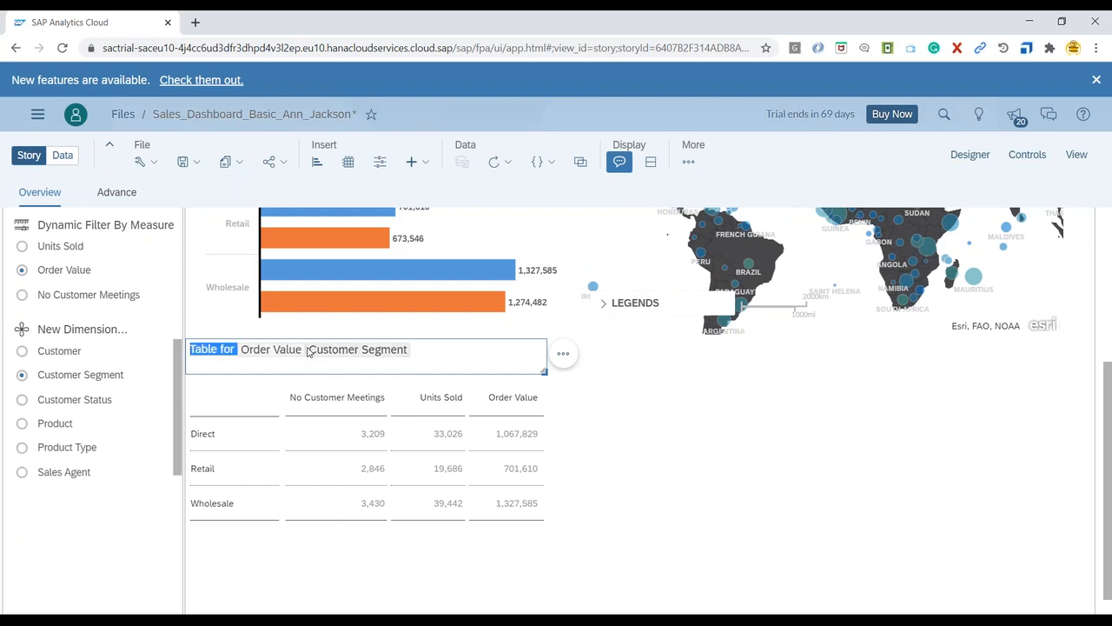
left_click(308, 351)
key("Left")
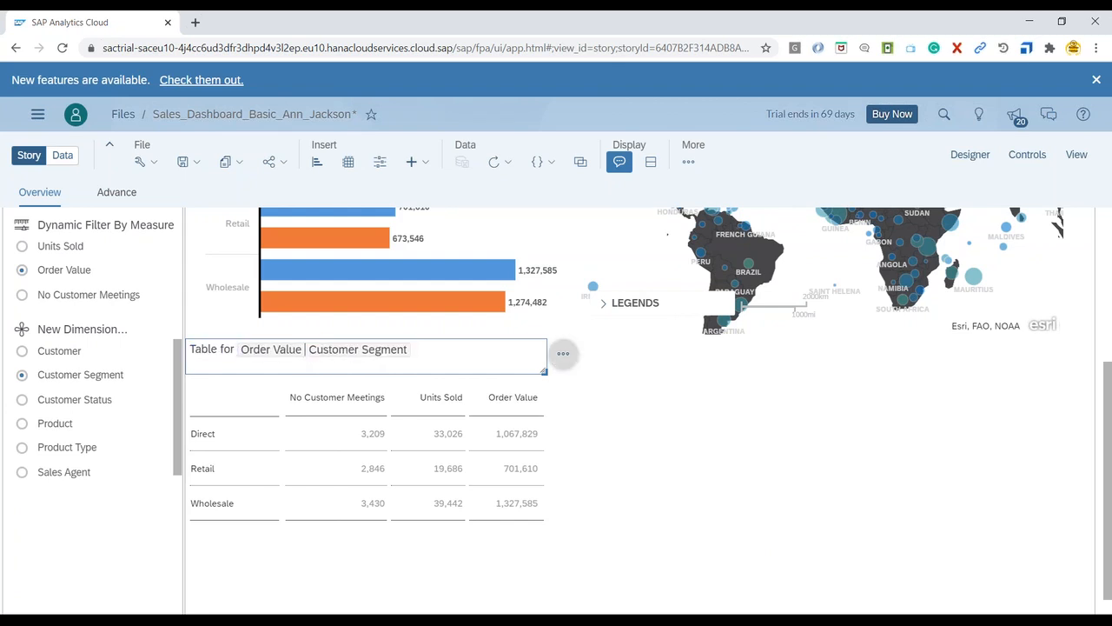
left_click(695, 427)
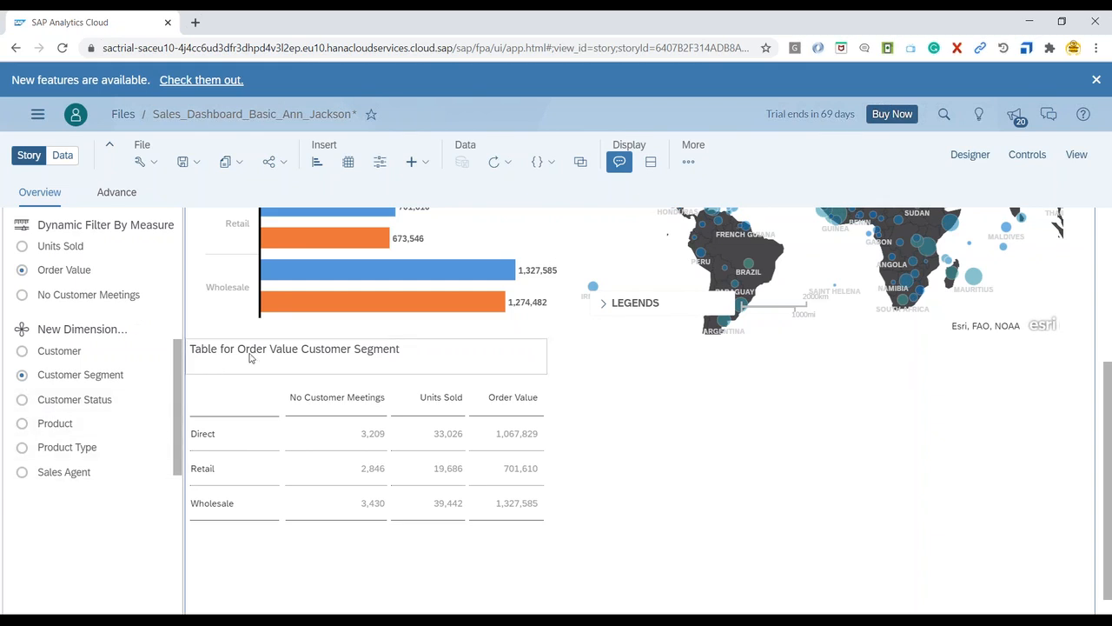
Step: Switch the dimension input control through Customer Status and Product to Product Type to test the dynamic title
left_click(23, 401)
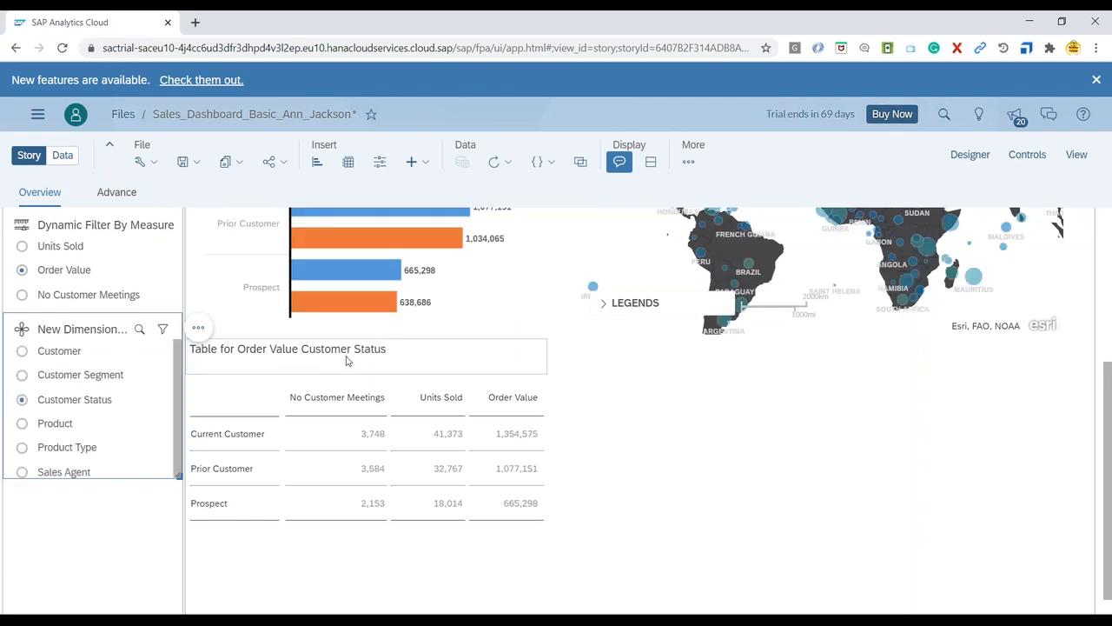
left_click(22, 424)
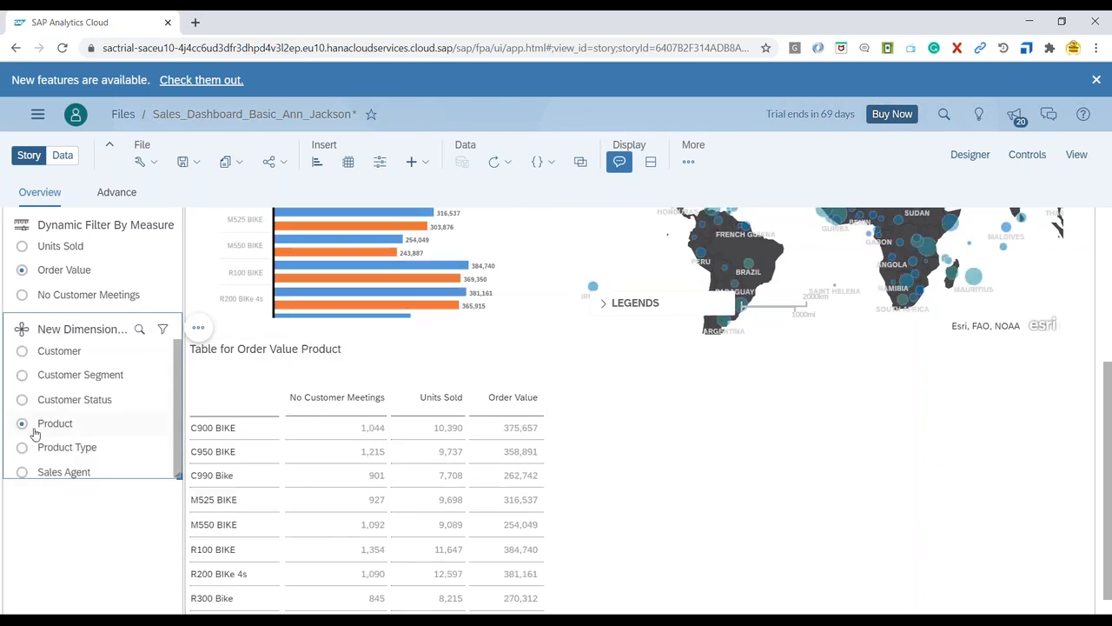
left_click(22, 447)
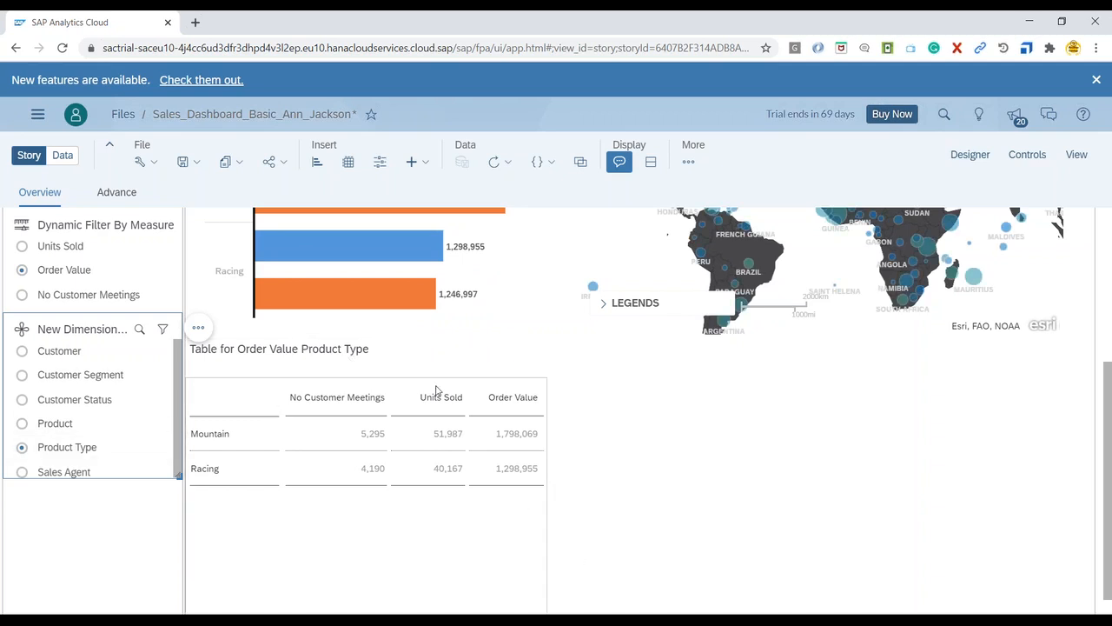
scroll(561, 465, "up", 5)
scroll(559, 461, "down", 3)
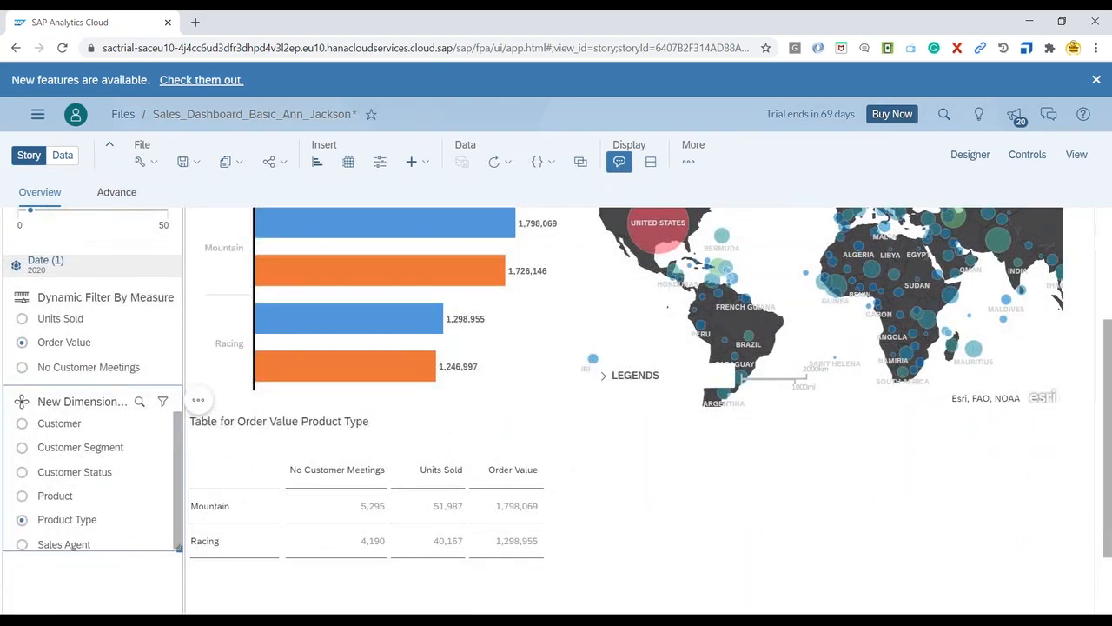
Step: Switch to the requirement PDF in Adobe Acrobat Reader and examine the Order ID and Customer table layout
key("alt+Tab")
scroll(695, 540, "down", 1)
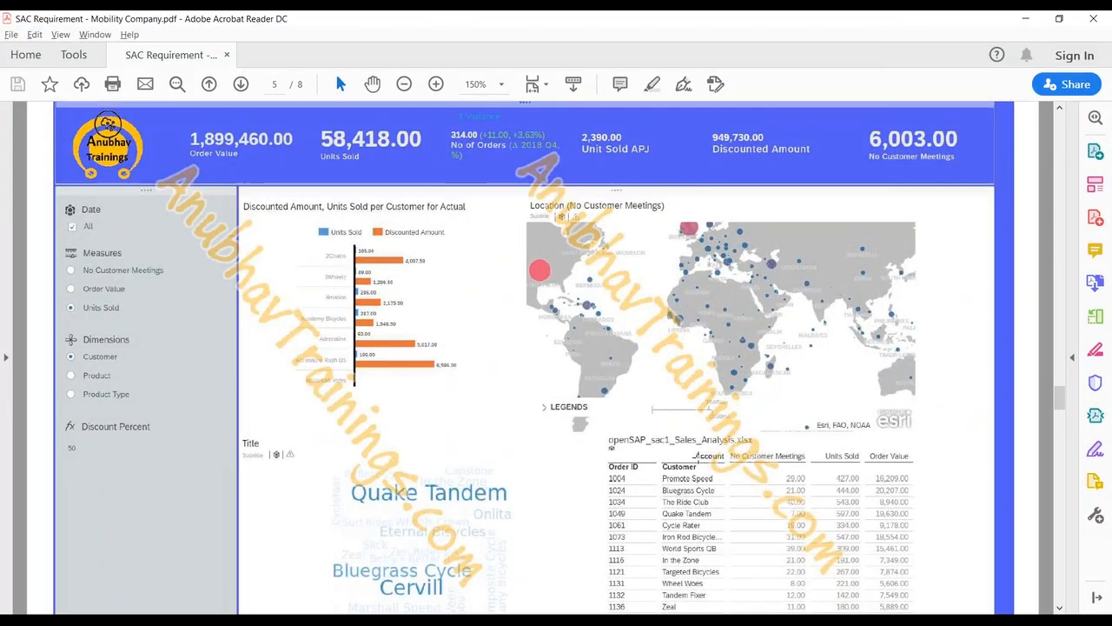
left_click_drag(664, 471, 716, 565)
left_click(832, 478)
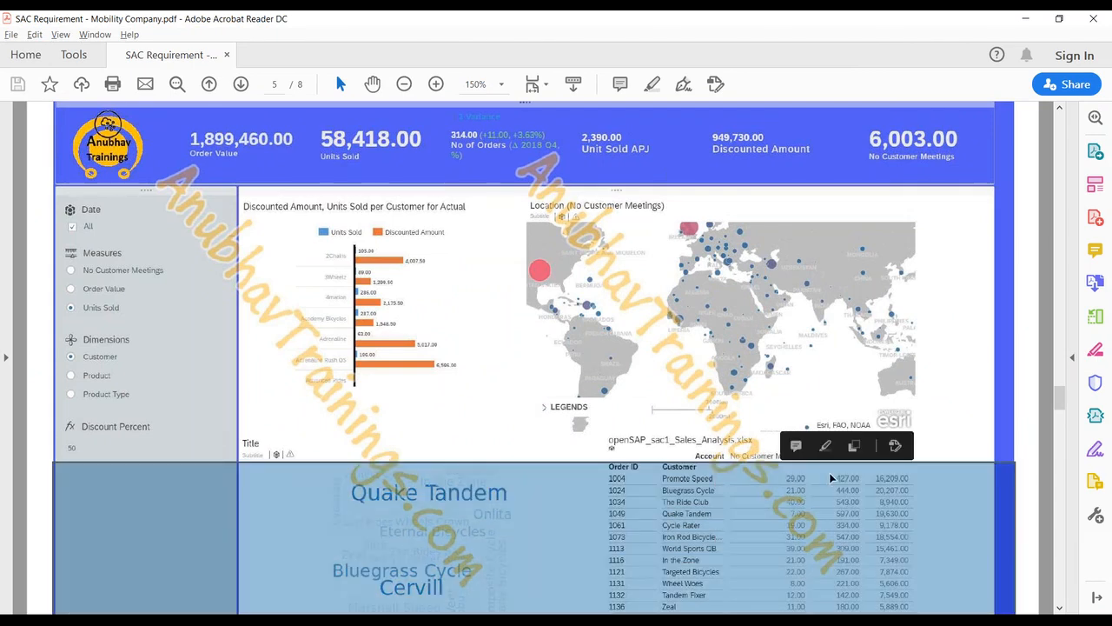
left_click(833, 478)
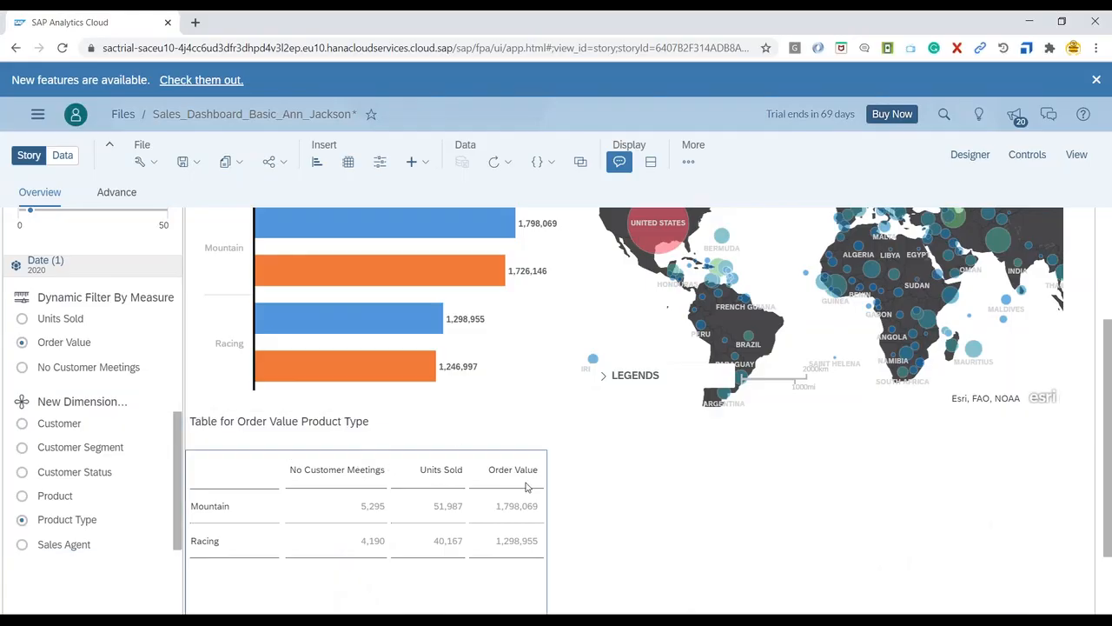
Step: Back in SAP Analytics Cloud, add the Order ID dimension to the table's rows
scroll(790, 432, "down", 1)
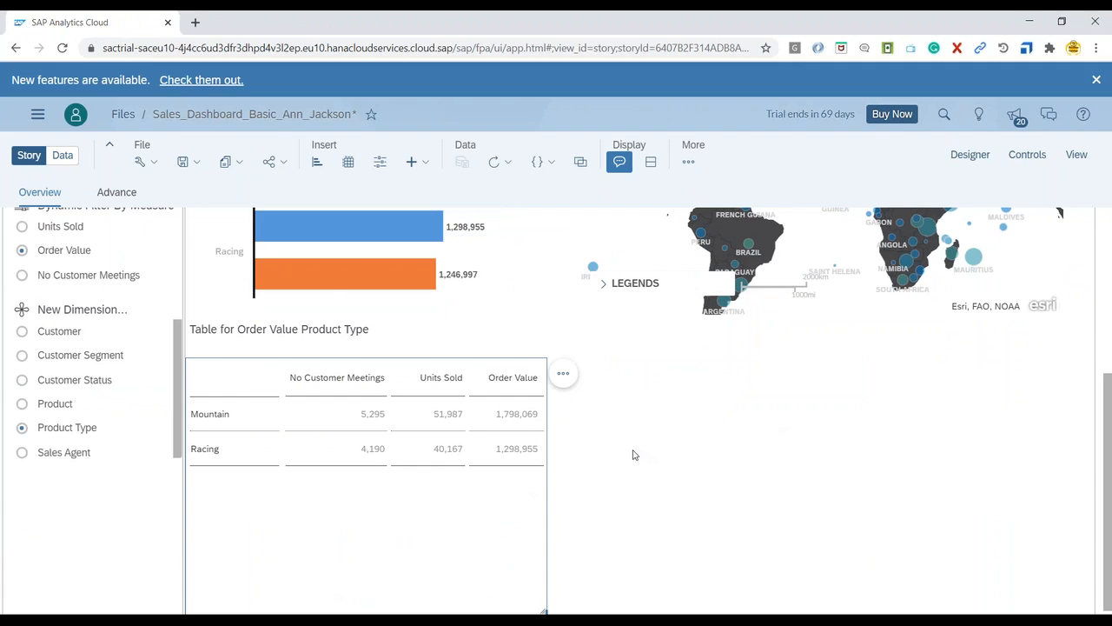
left_click(562, 375)
left_click(969, 153)
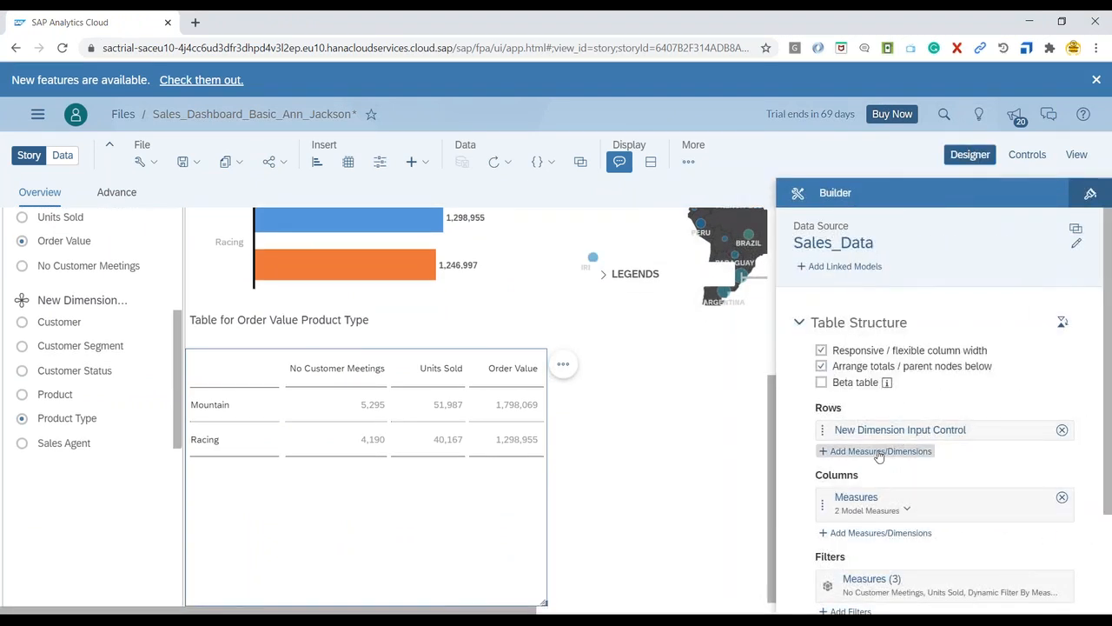
left_click(880, 451)
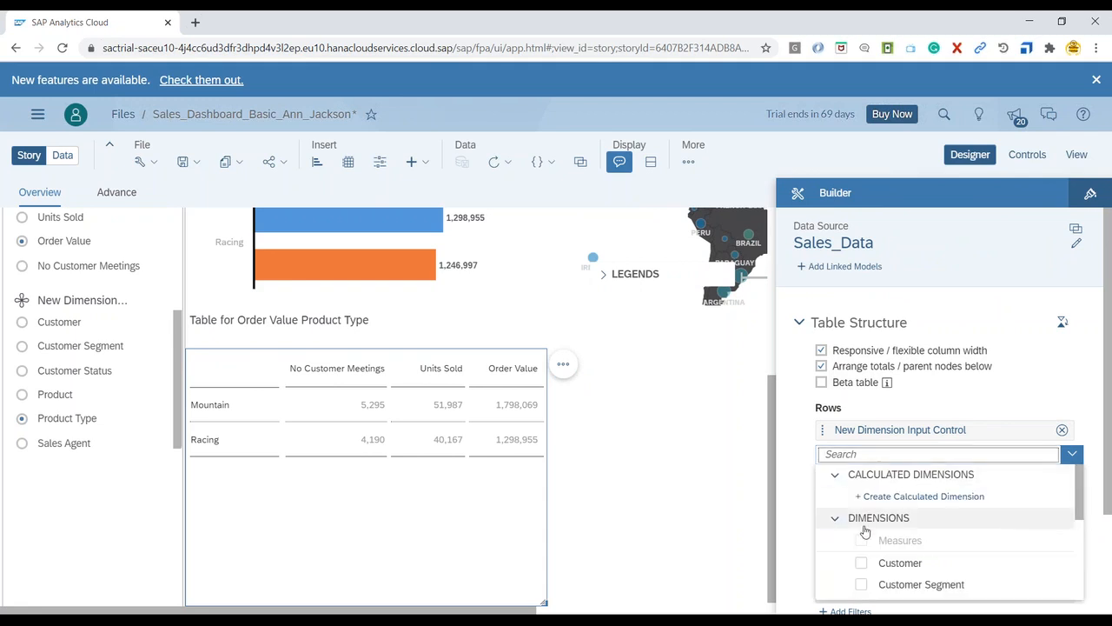
scroll(866, 535, "down", 2)
scroll(866, 540, "down", 2)
left_click(861, 500)
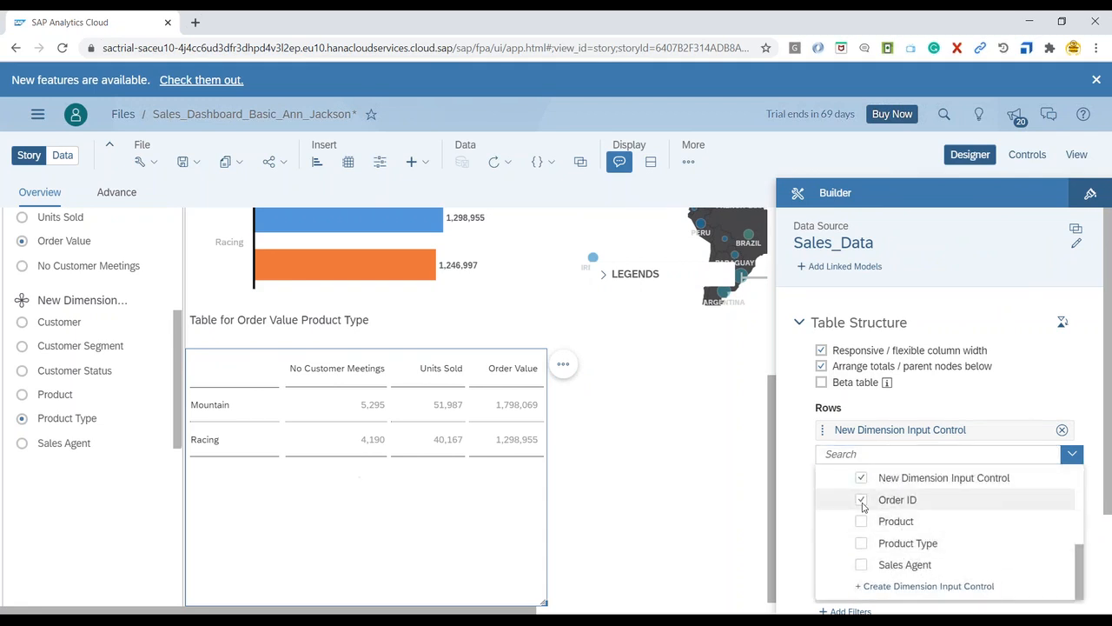
left_click(784, 467)
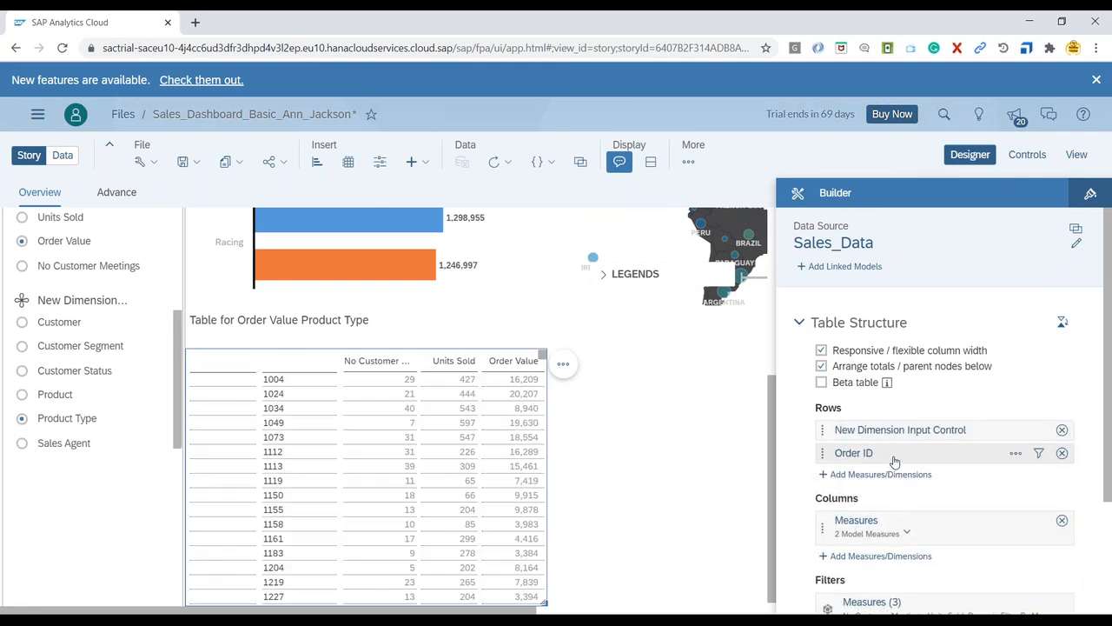
Step: Move Order ID above New Dimension Input Control in the table's rows and compare the layout with the requirement PDF
left_click_drag(932, 449, 922, 426)
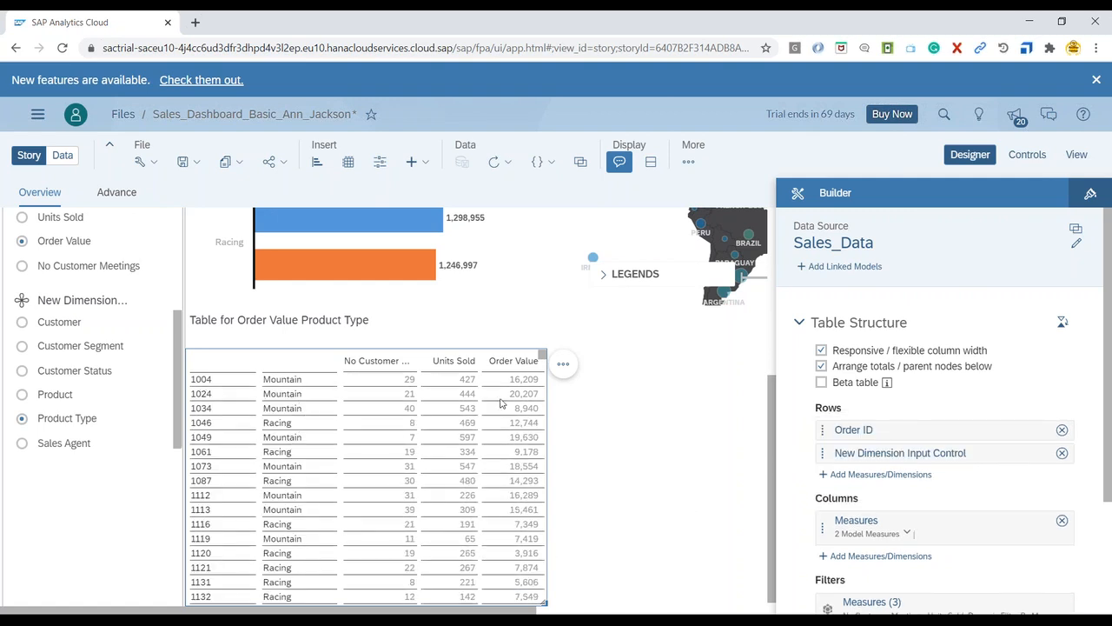
key("alt+Tab")
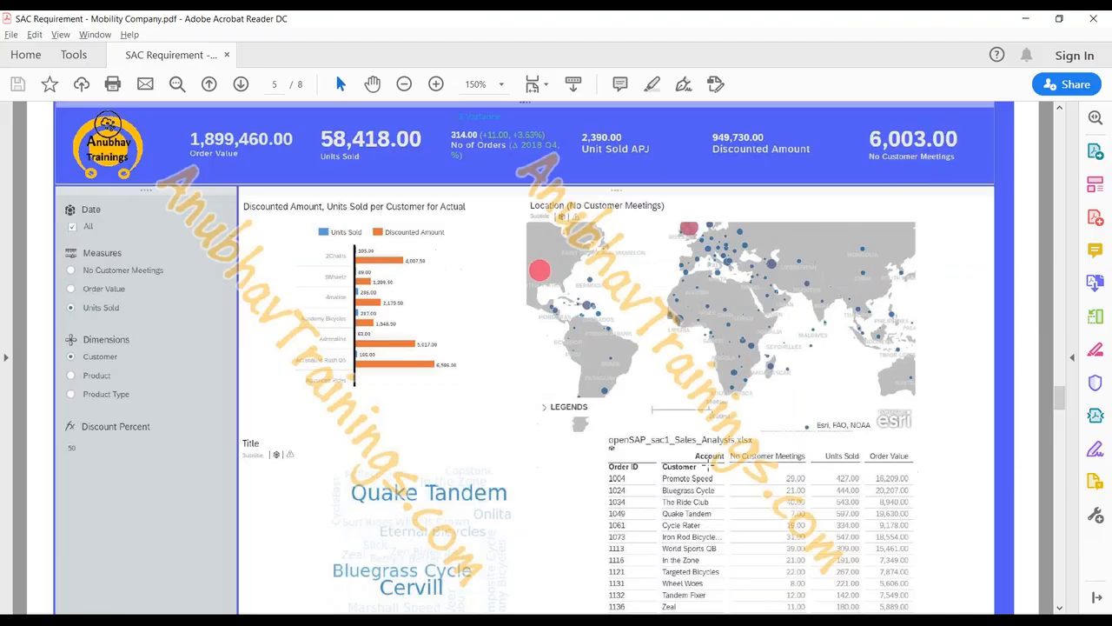
key("alt+Tab")
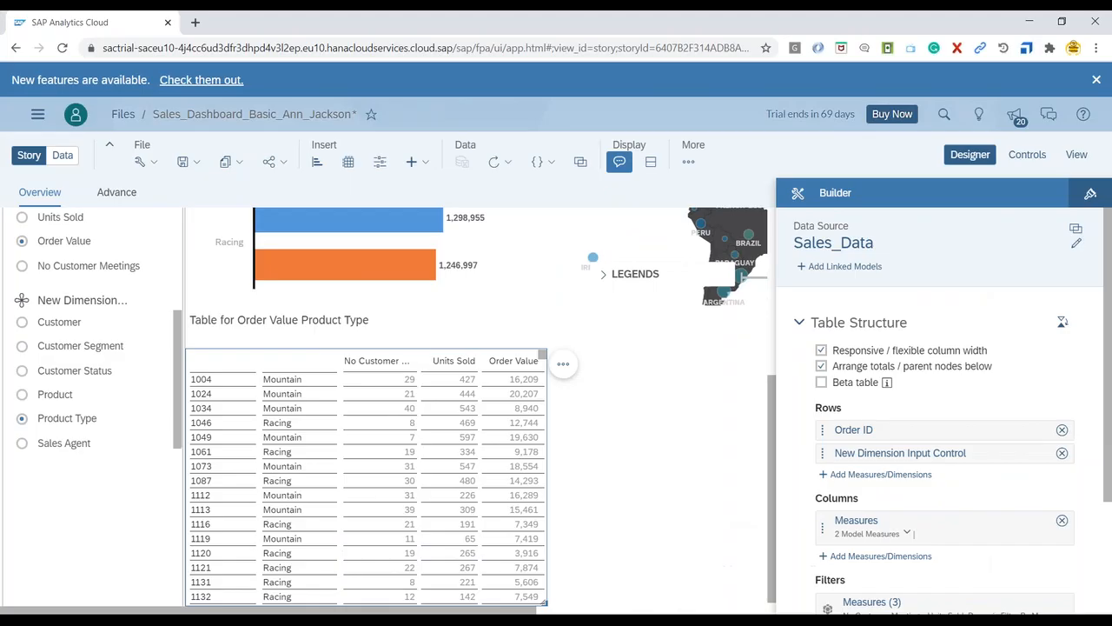
Step: Try to style the table title in Georgia with the Header 1 text type without selecting its text
left_click(306, 334)
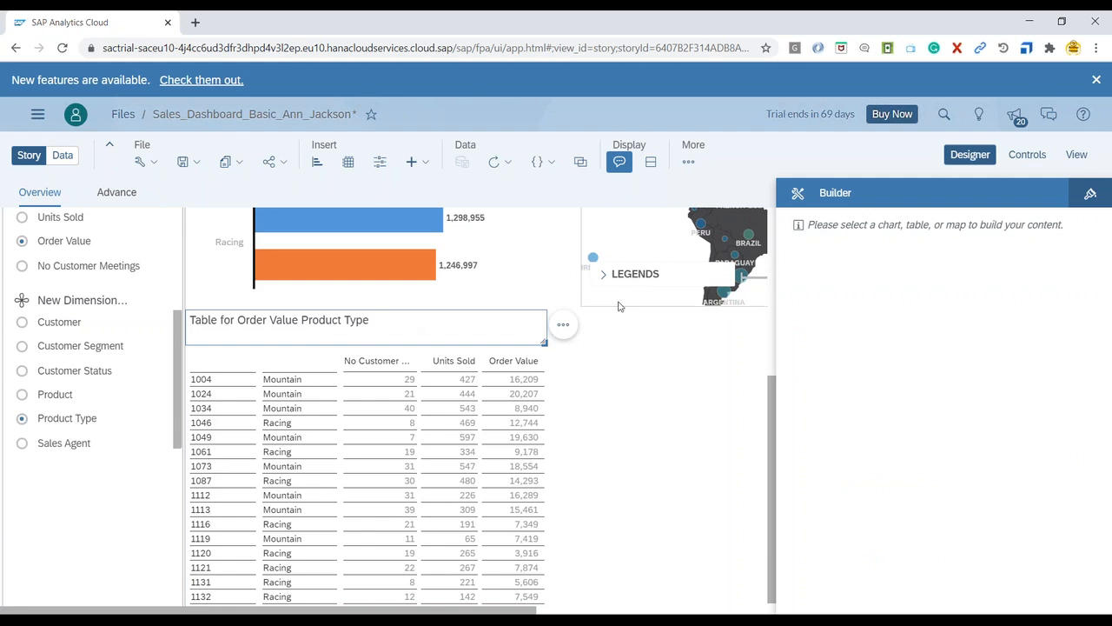
left_click(575, 326)
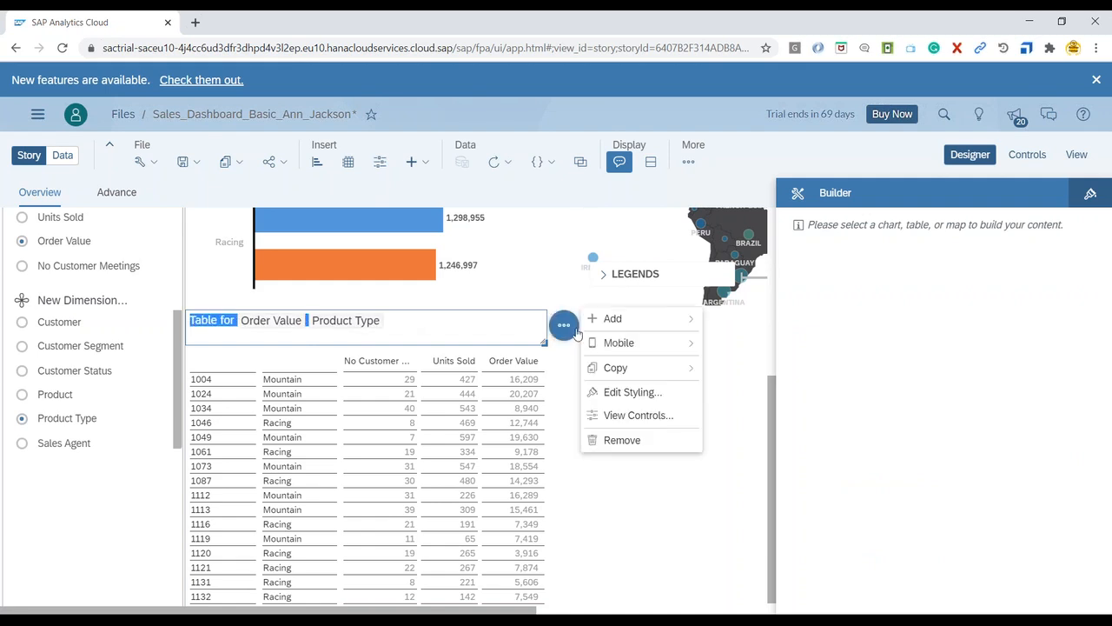
left_click(522, 328)
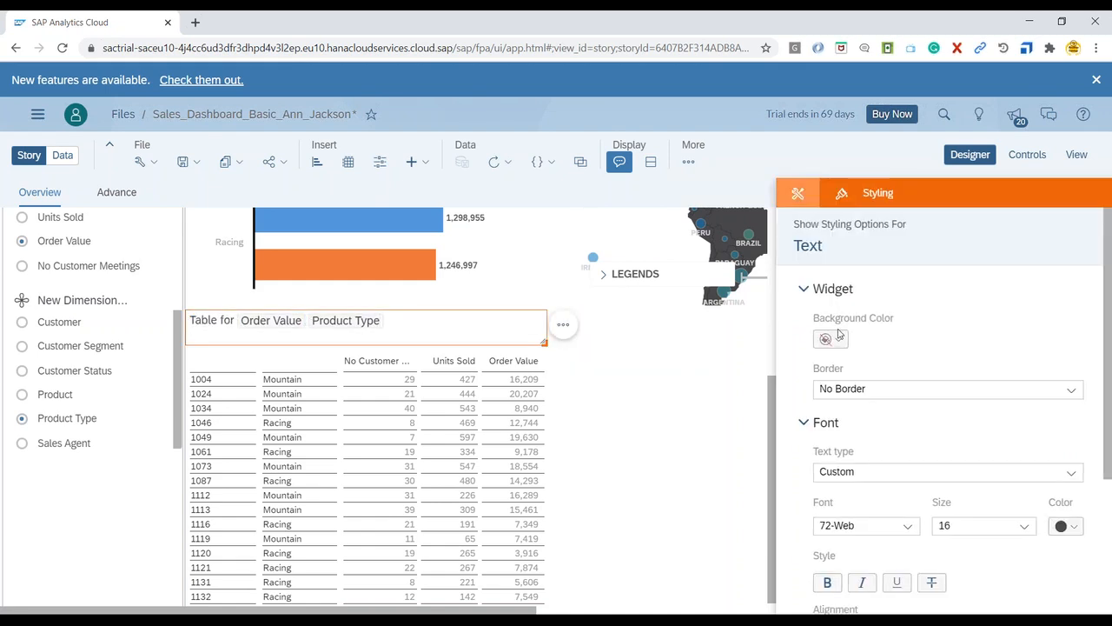
left_click(1023, 526)
left_click(945, 511)
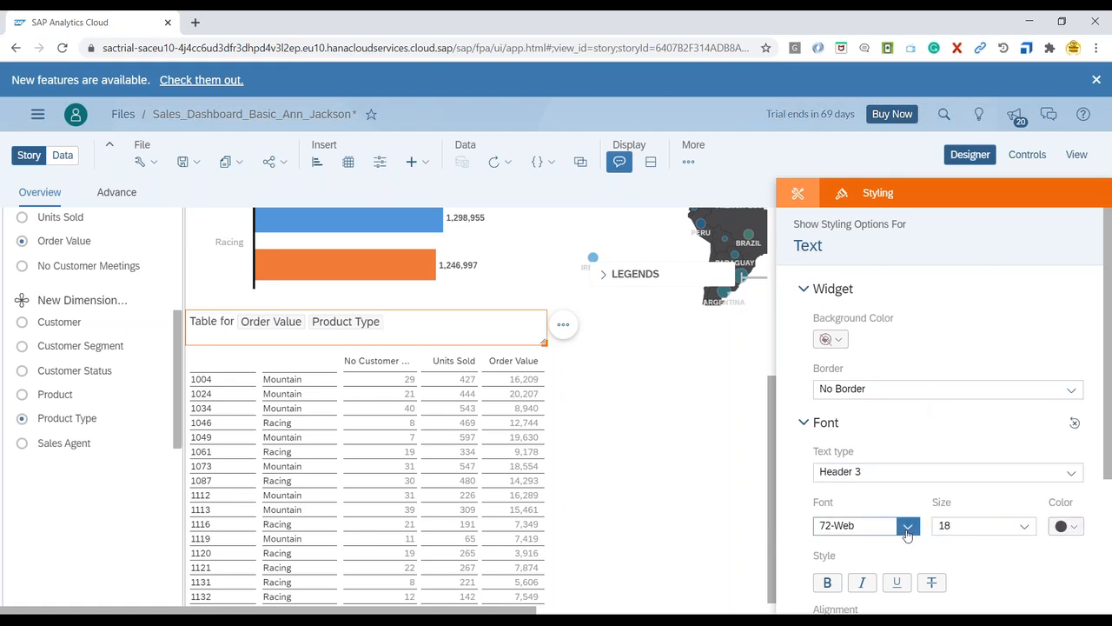
left_click(907, 526)
left_click(872, 420)
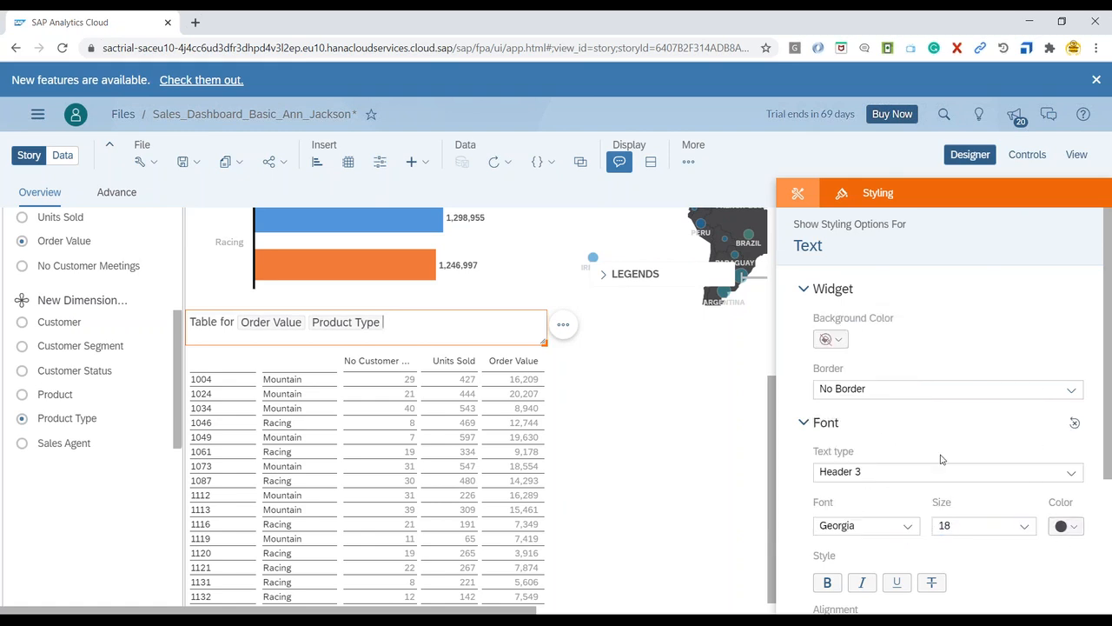
left_click(1070, 472)
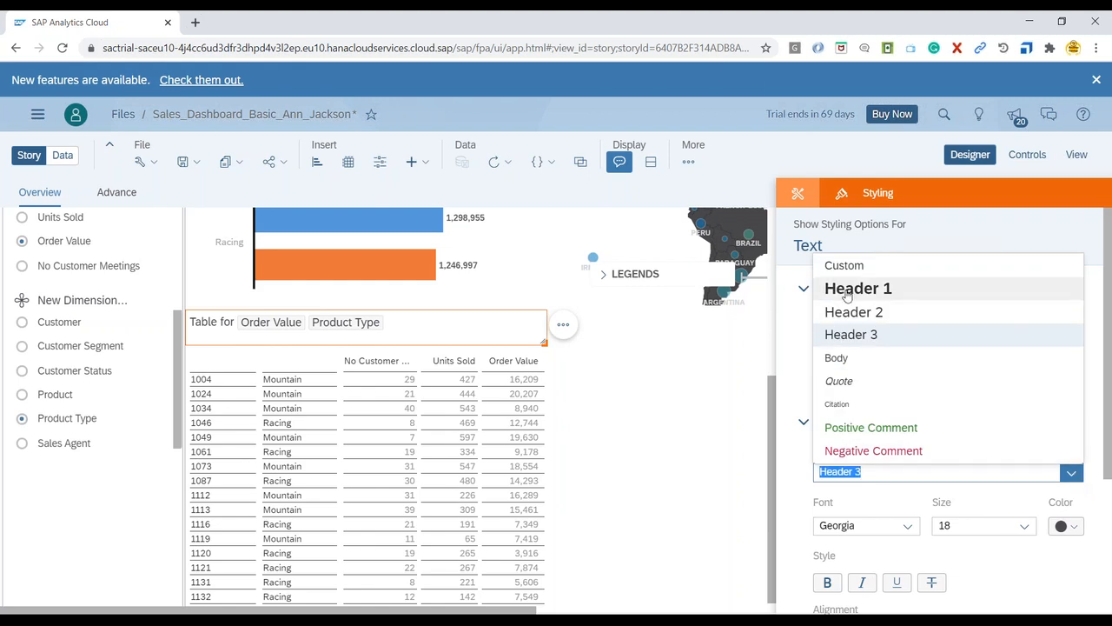
left_click(847, 290)
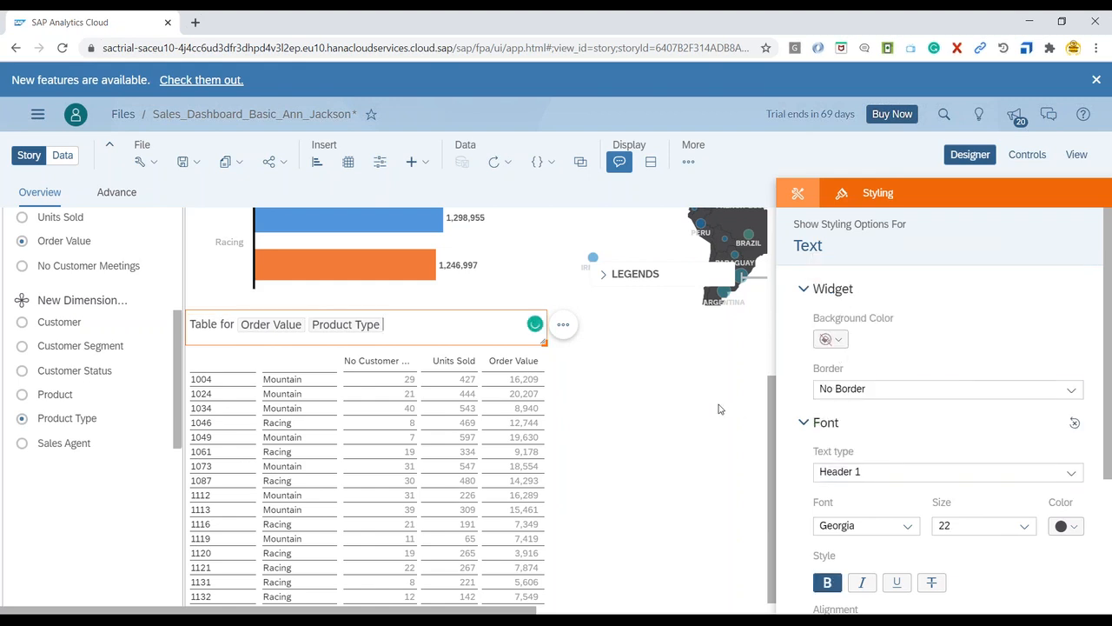
left_click(678, 408)
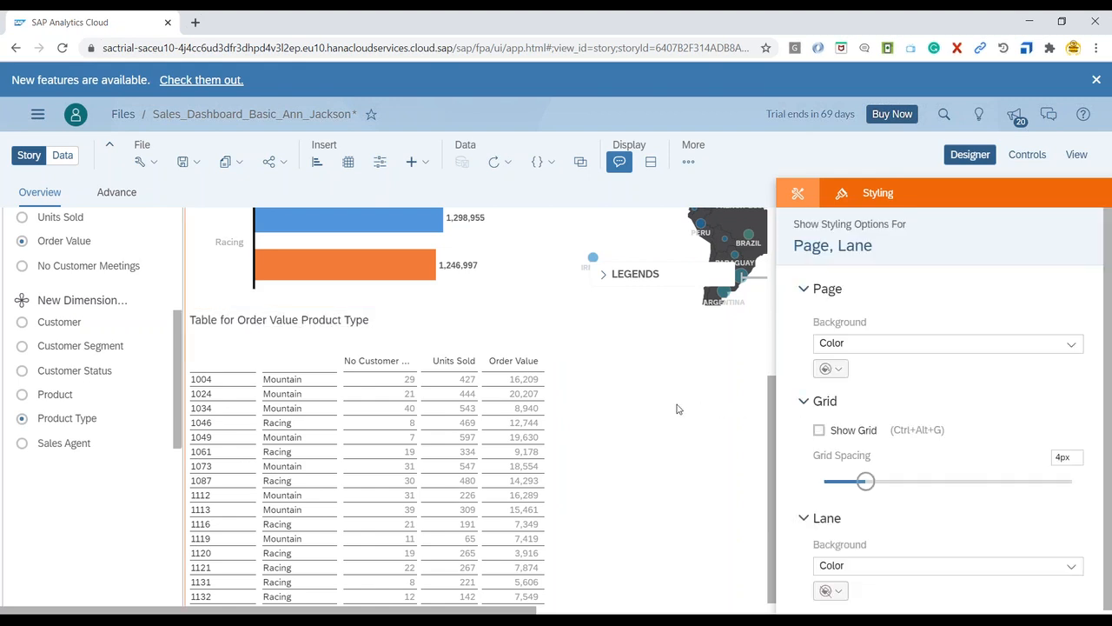
Step: Format the entire table title text, including its dynamic fields, in Georgia with the Header 1 text type
left_click(466, 327)
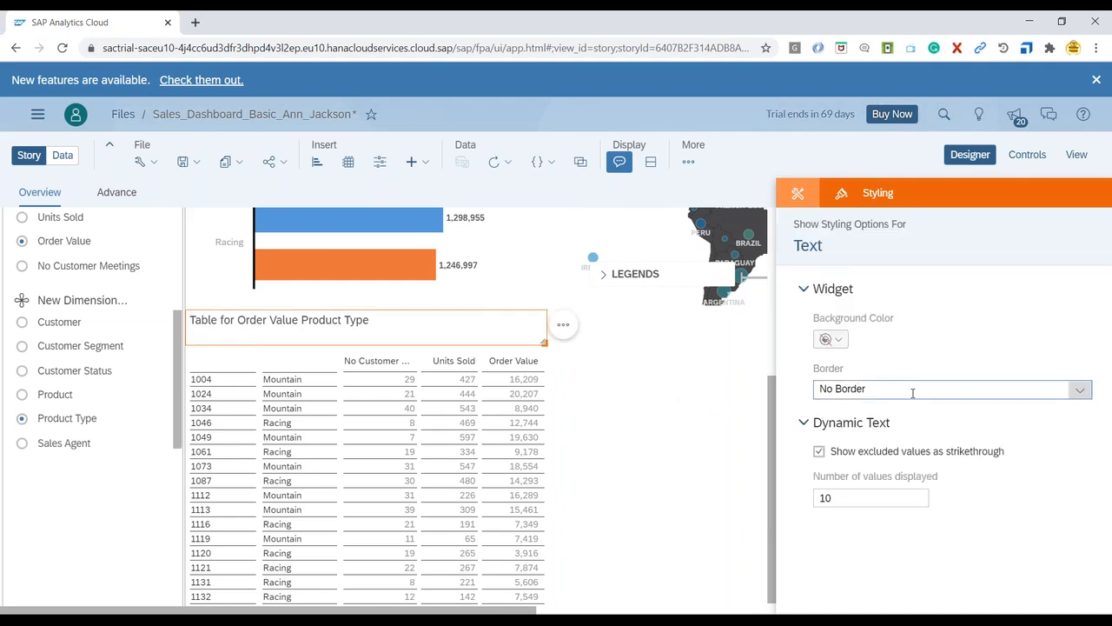
double_click(541, 333)
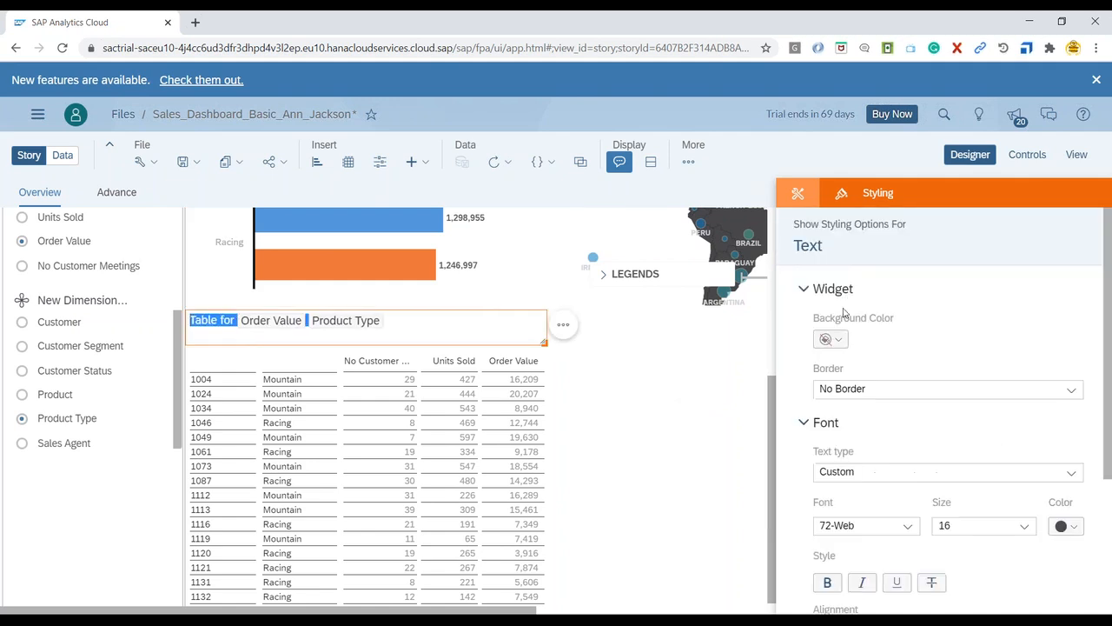
left_click(908, 529)
left_click(852, 414)
left_click(1023, 526)
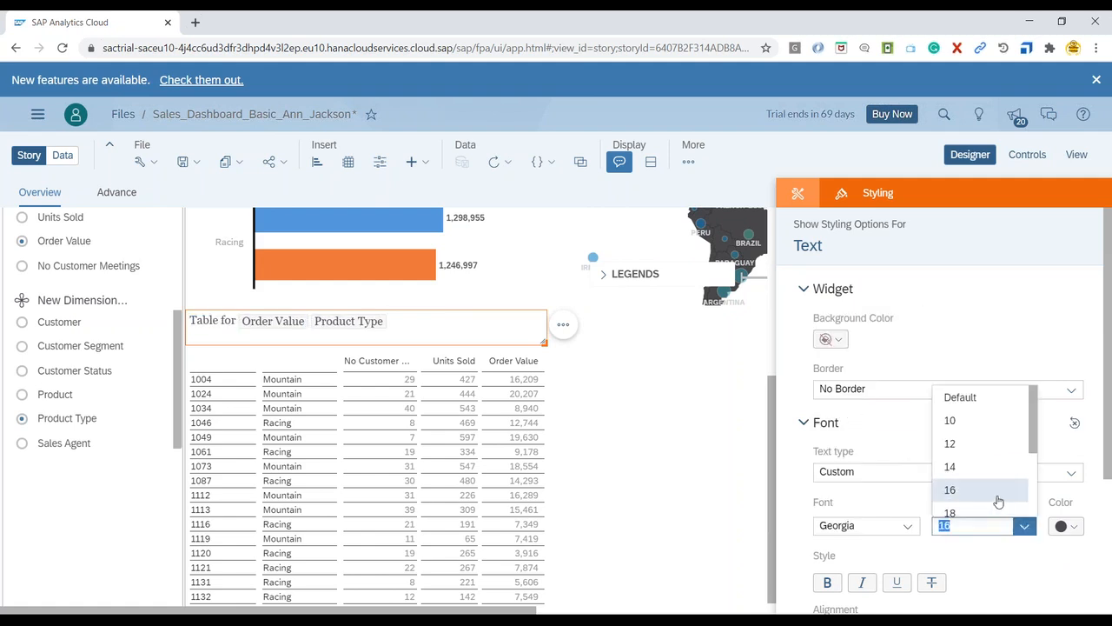
left_click(964, 511)
left_click(1071, 473)
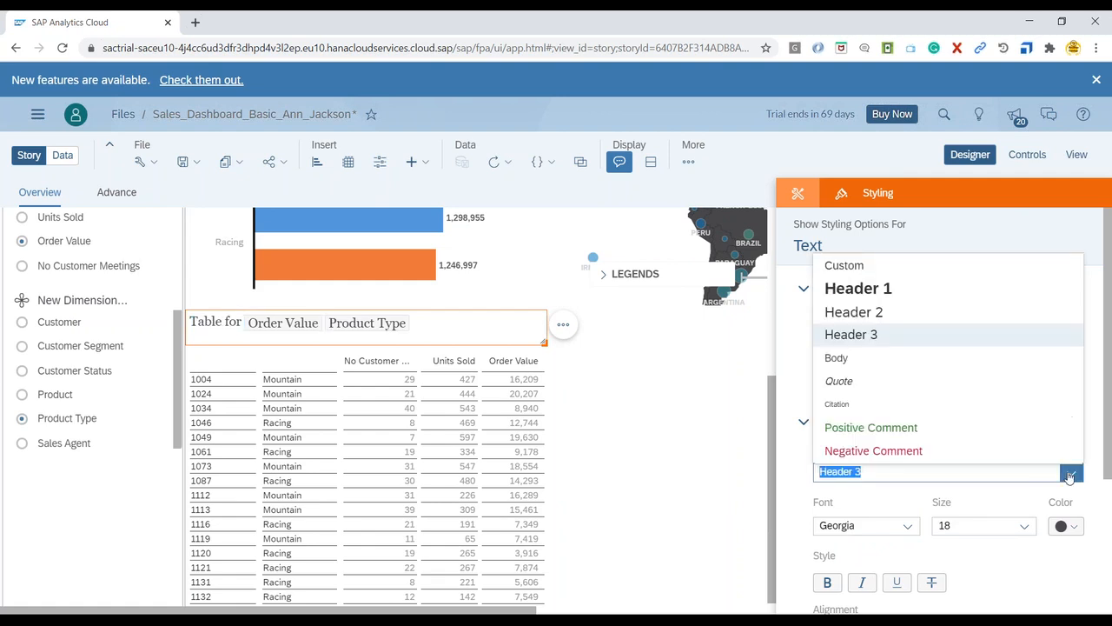
left_click(847, 289)
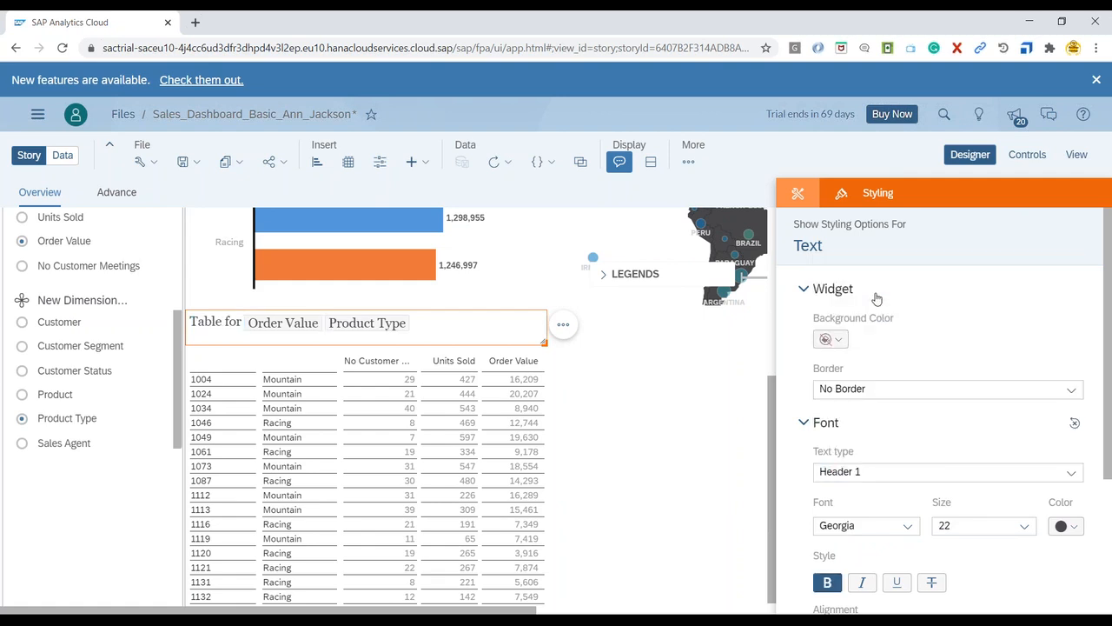
left_click(1068, 526)
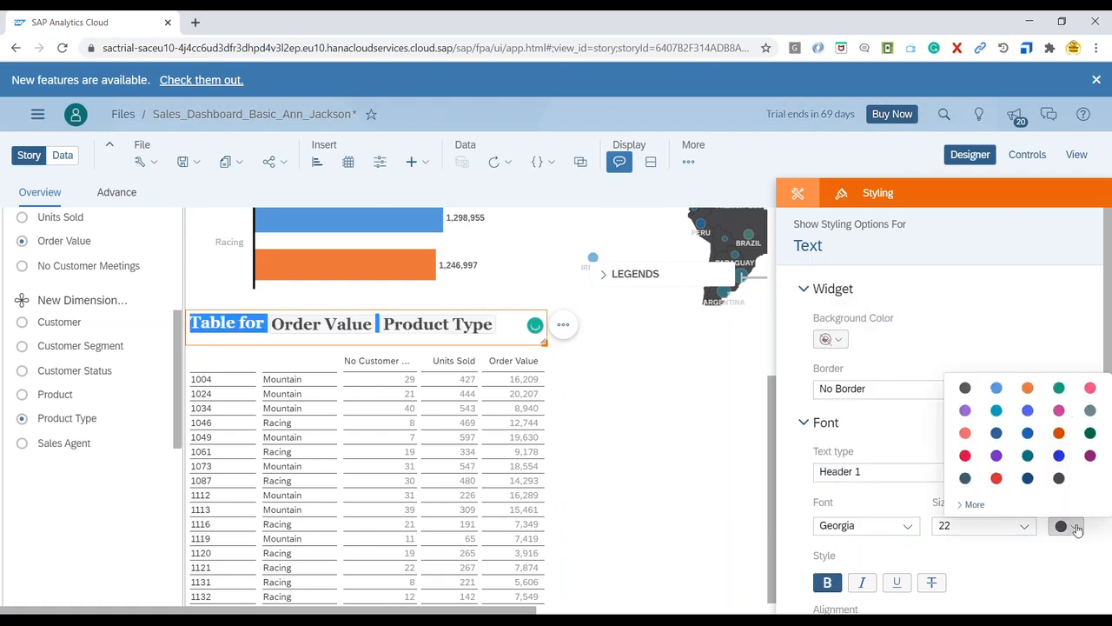
left_click(678, 418)
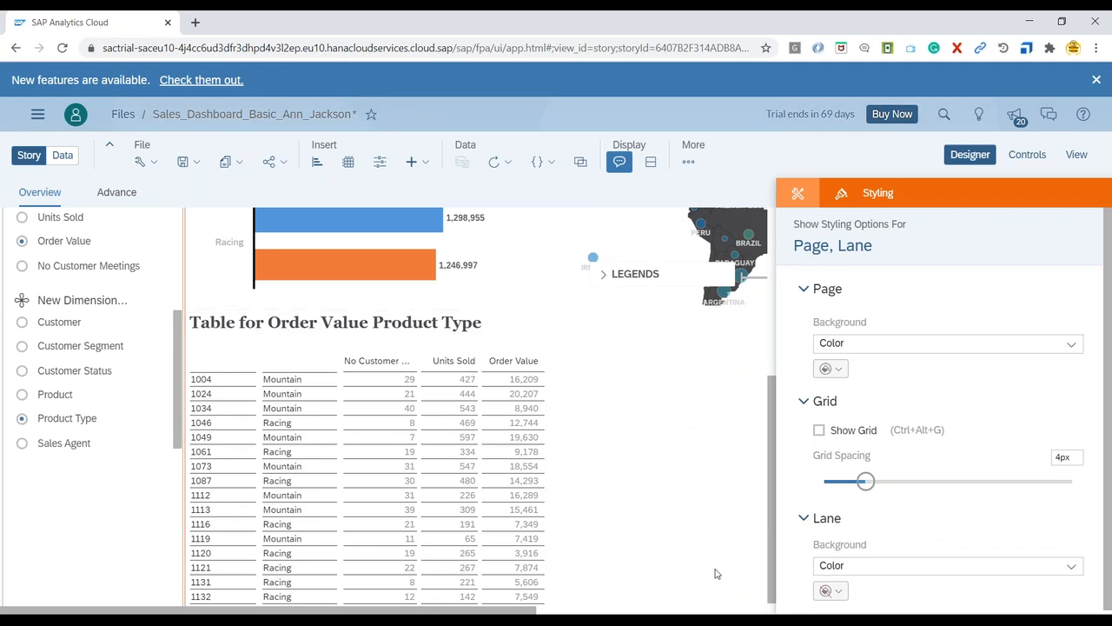
scroll(618, 506, "up", 4)
scroll(621, 511, "down", 4)
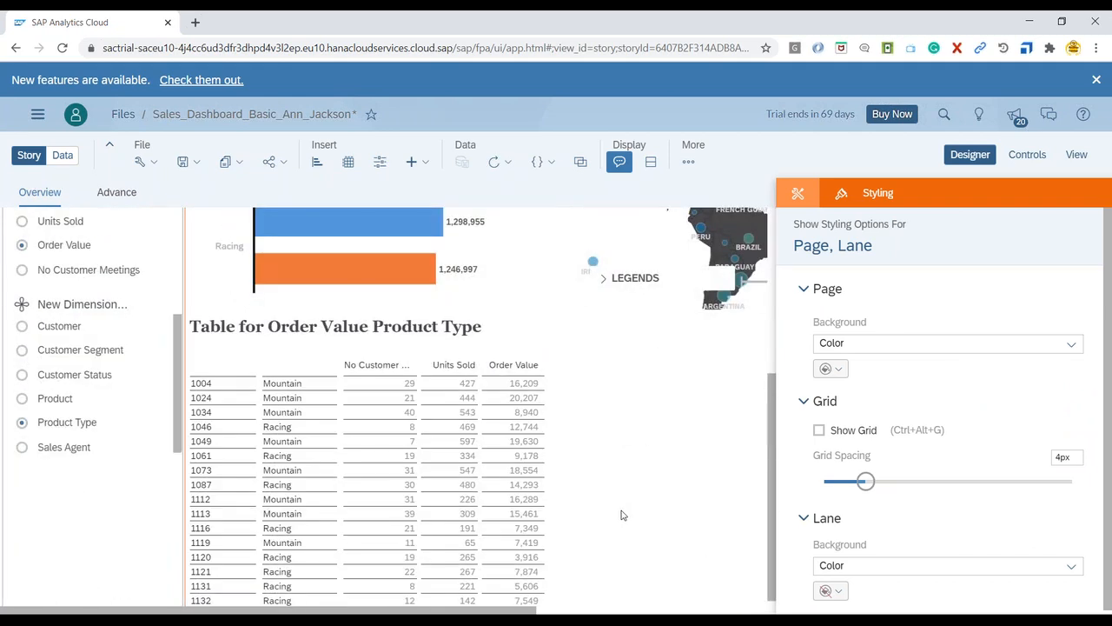
scroll(621, 516, "up", 3)
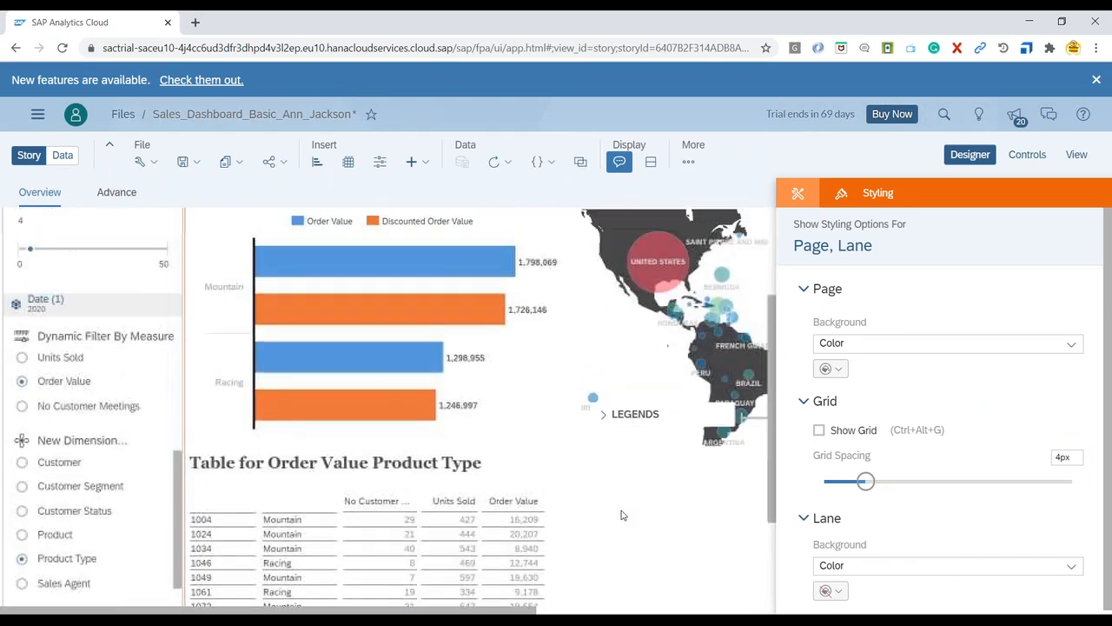
scroll(641, 539, "down", 1)
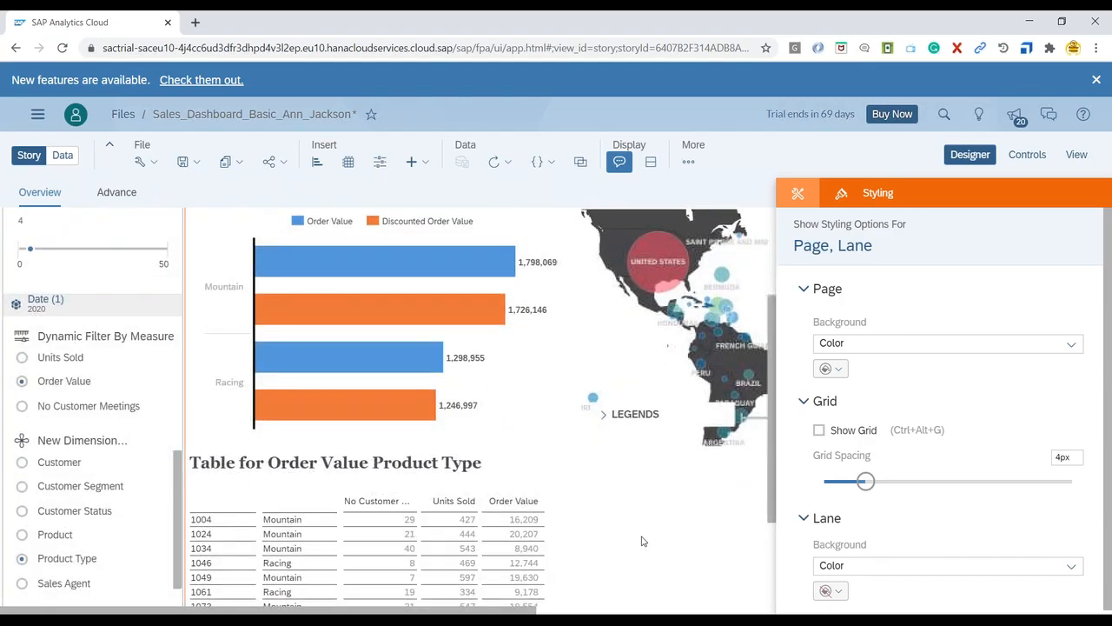
Step: Switch to the requirement PDF and examine the word cloud's placement and the R logic given under Requirement 9
key("alt+Tab")
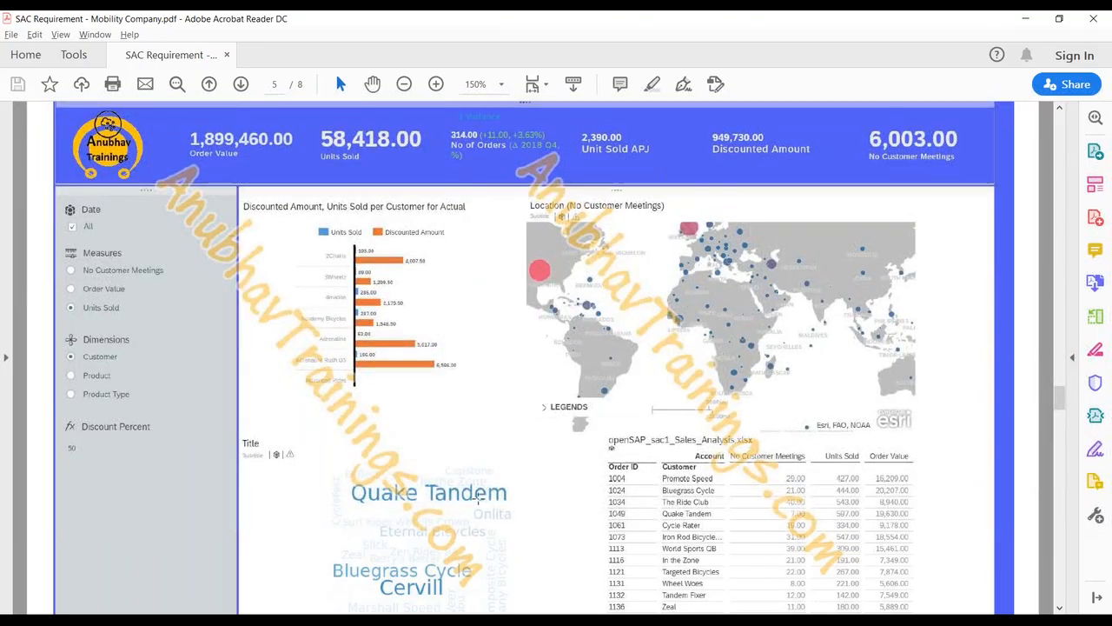
scroll(422, 381, "down", 3)
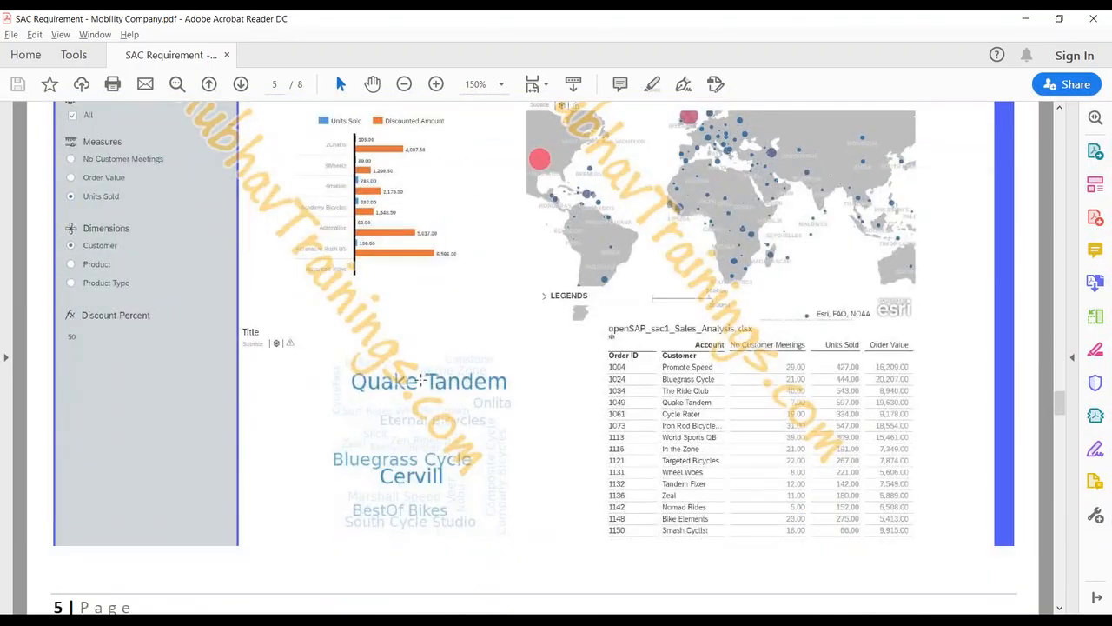
left_click_drag(332, 356, 514, 543)
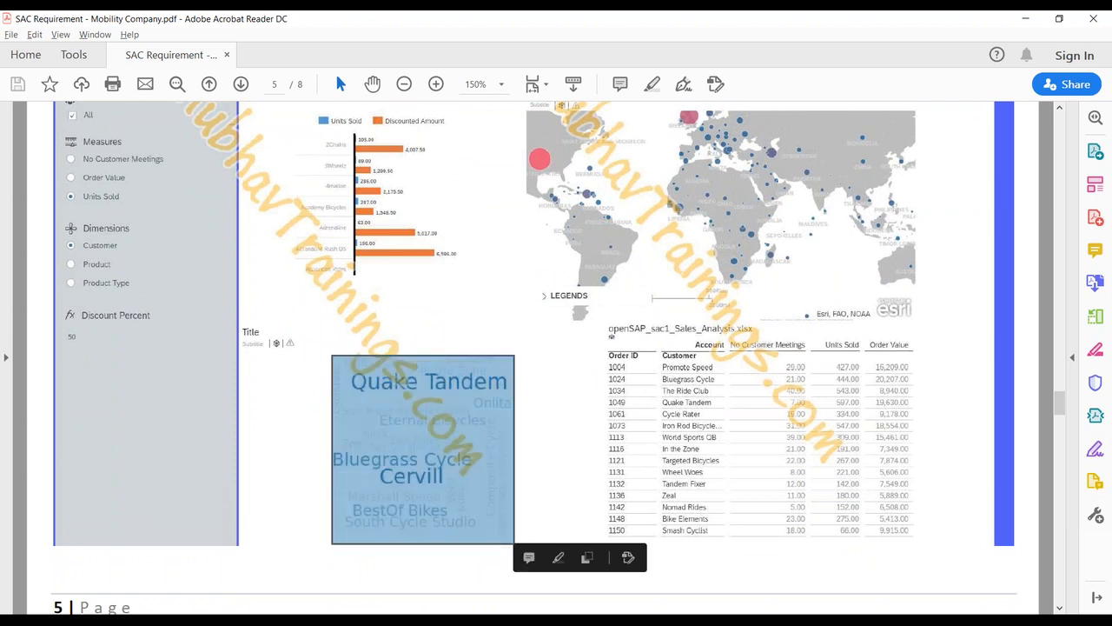
left_click(417, 497)
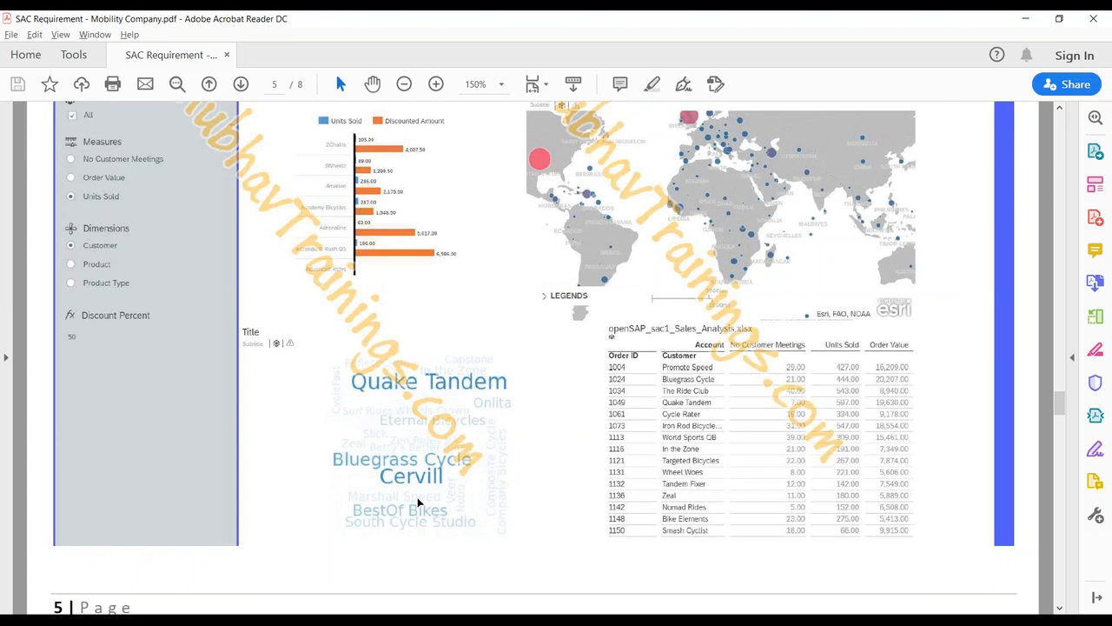
scroll(473, 469, "up", 10)
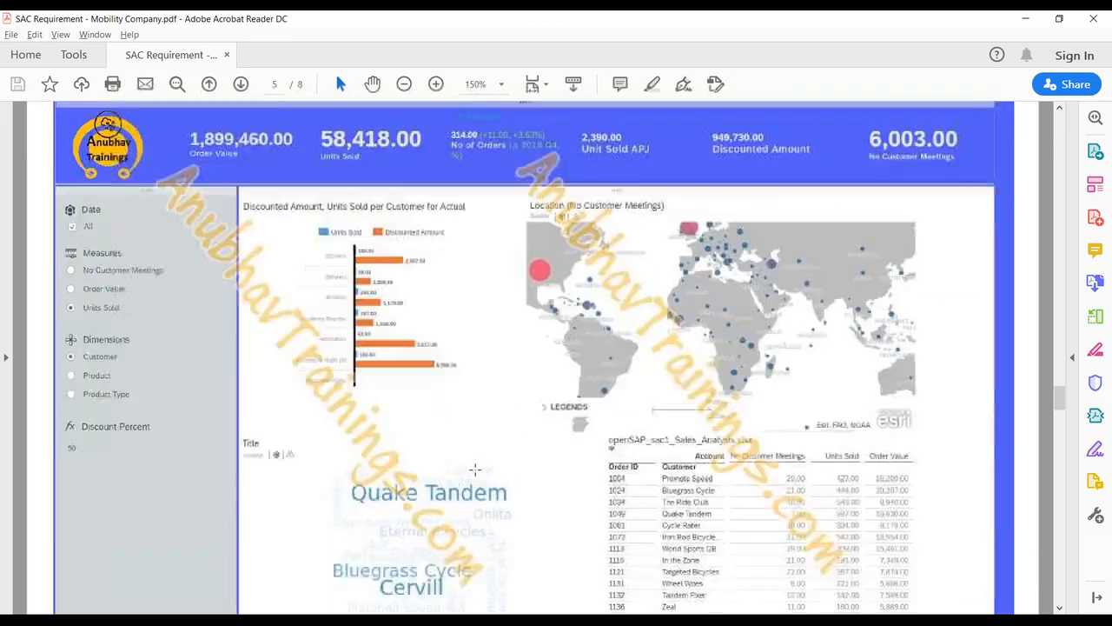
scroll(475, 469, "up", 1)
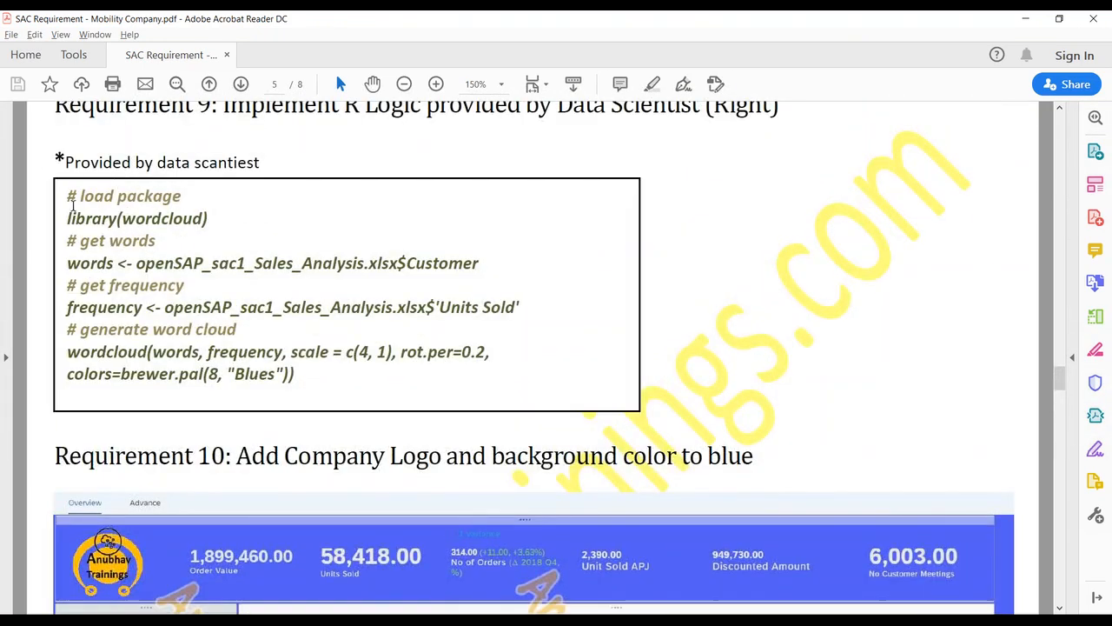
scroll(230, 298, "up", 3)
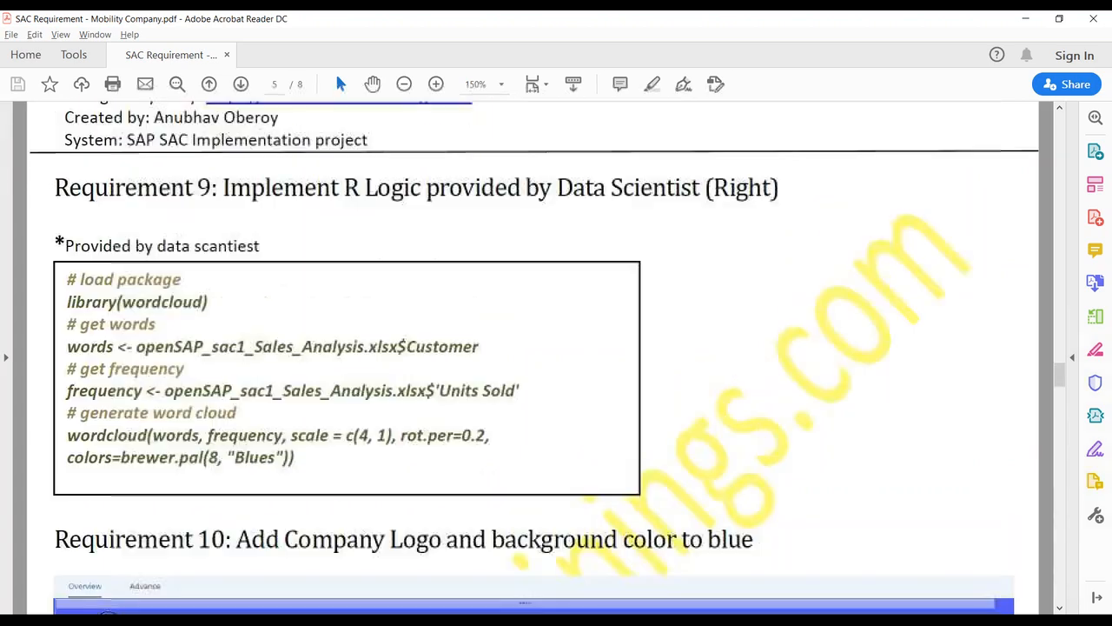
left_click_drag(224, 188, 360, 188)
left_click(359, 188)
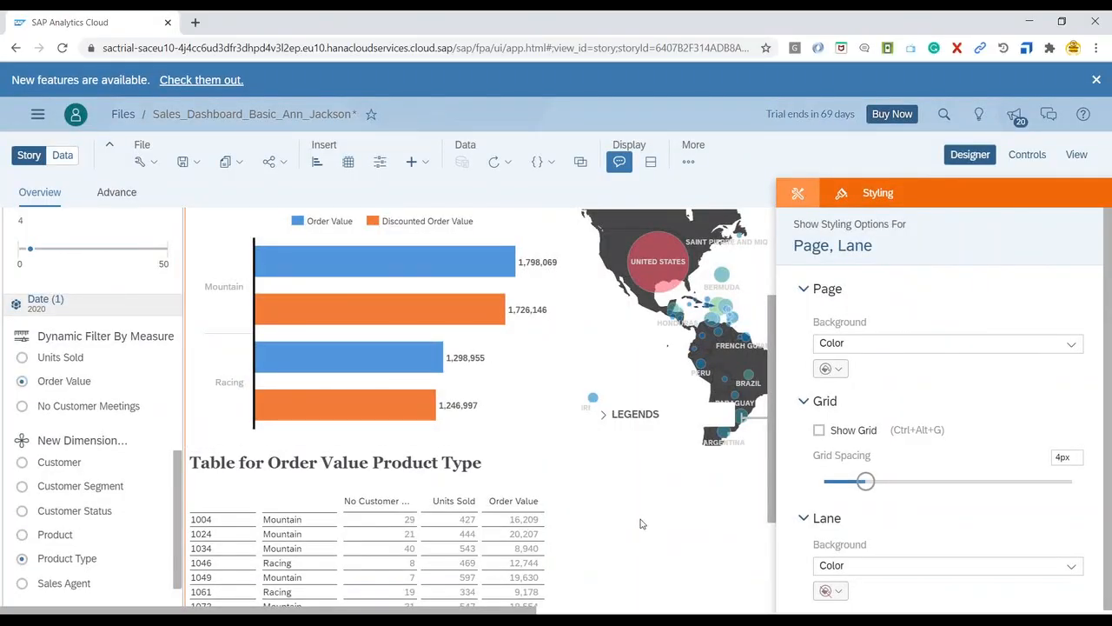
Step: Back in SAP Analytics Cloud, move the table title and the table beneath the map, freeing the space under the bar chart
scroll(623, 516, "down", 3)
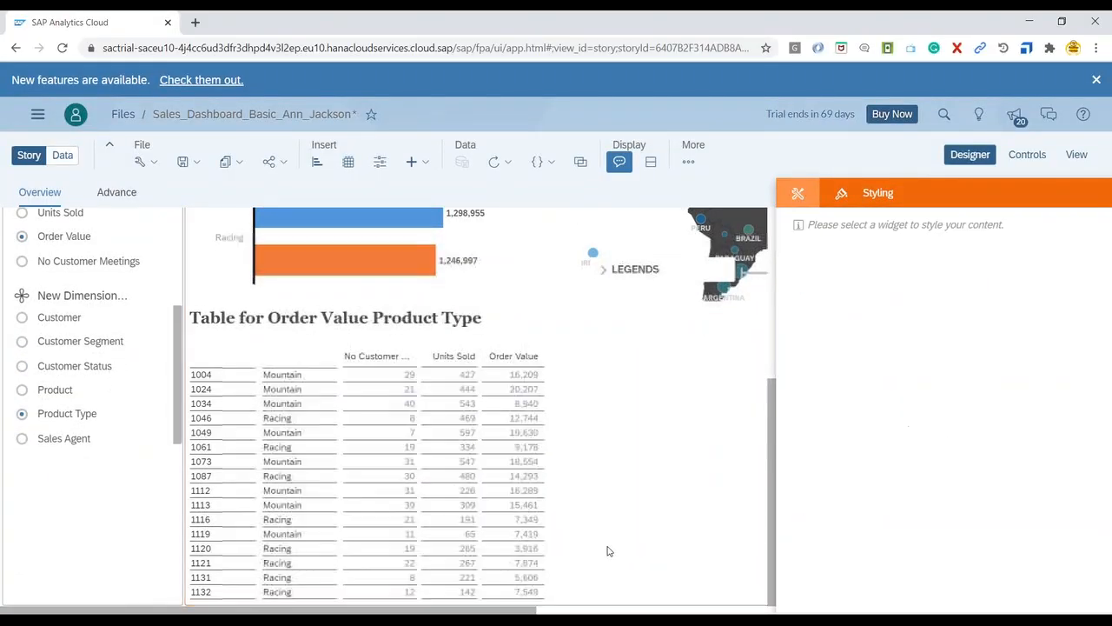
left_click(566, 498)
left_click(485, 337)
left_click_drag(485, 336, 854, 344)
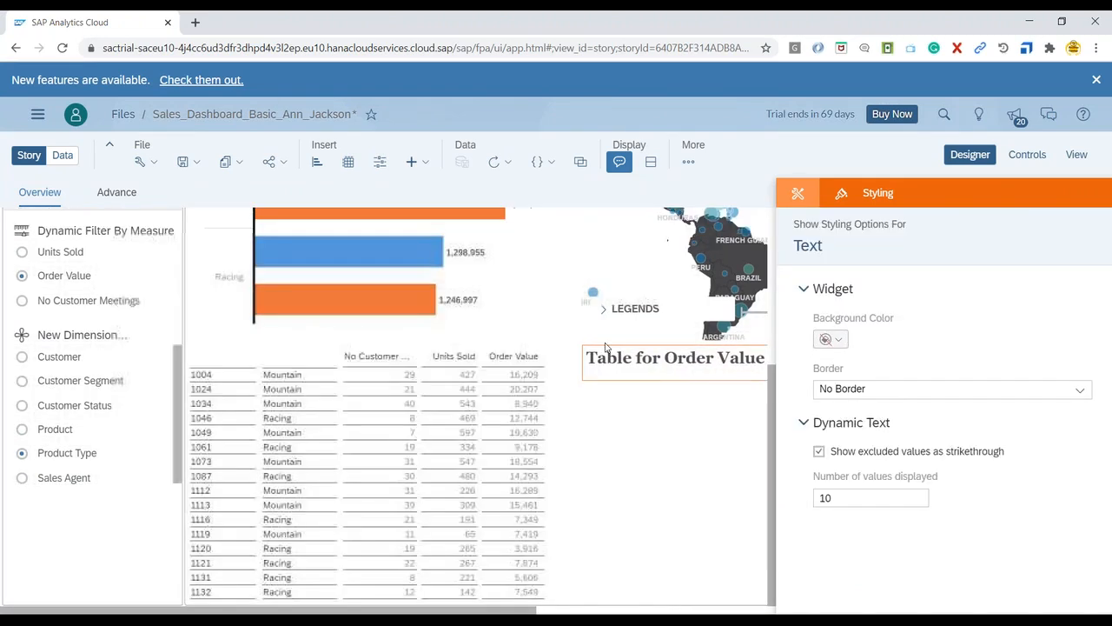
left_click(511, 351)
left_click_drag(511, 351, 908, 403)
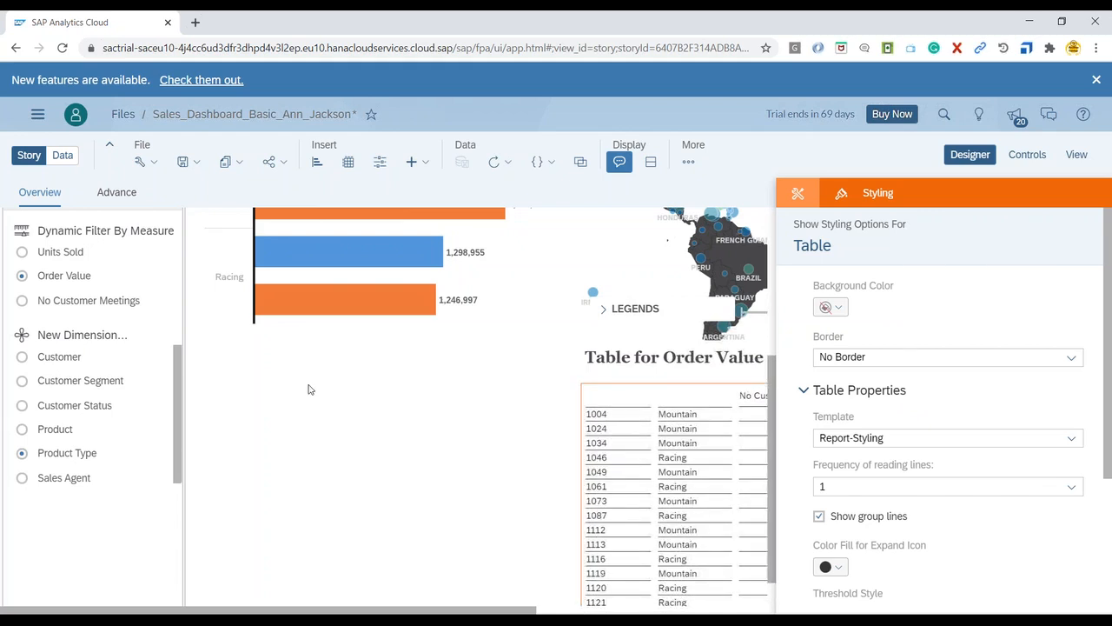
Step: Insert an R Visualization in the free space under the bar chart and open its script editor
left_click(410, 165)
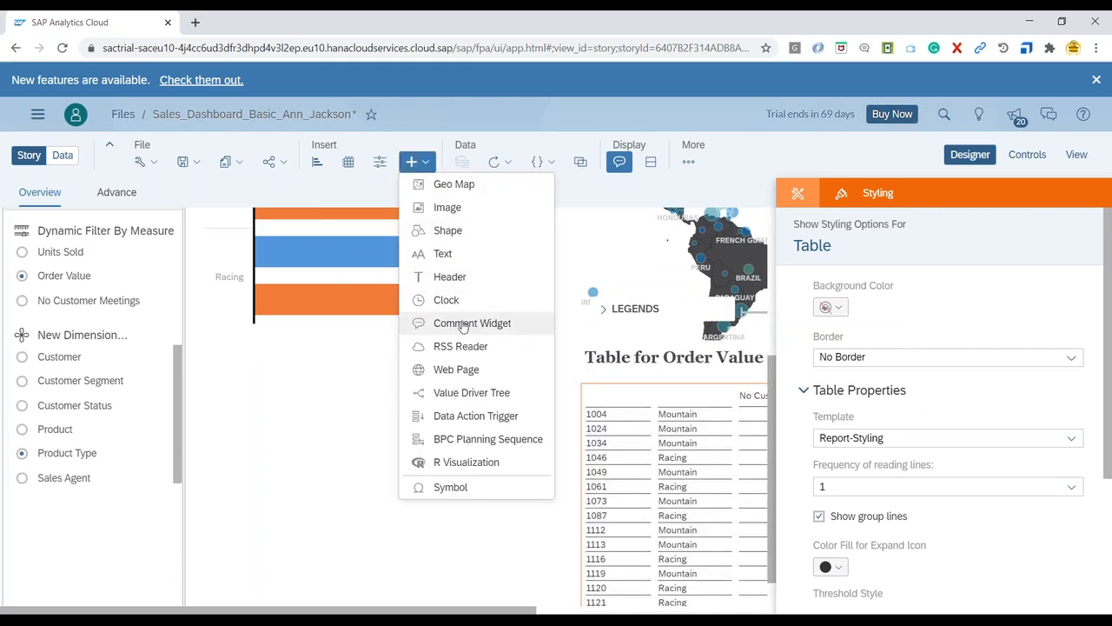
left_click(466, 463)
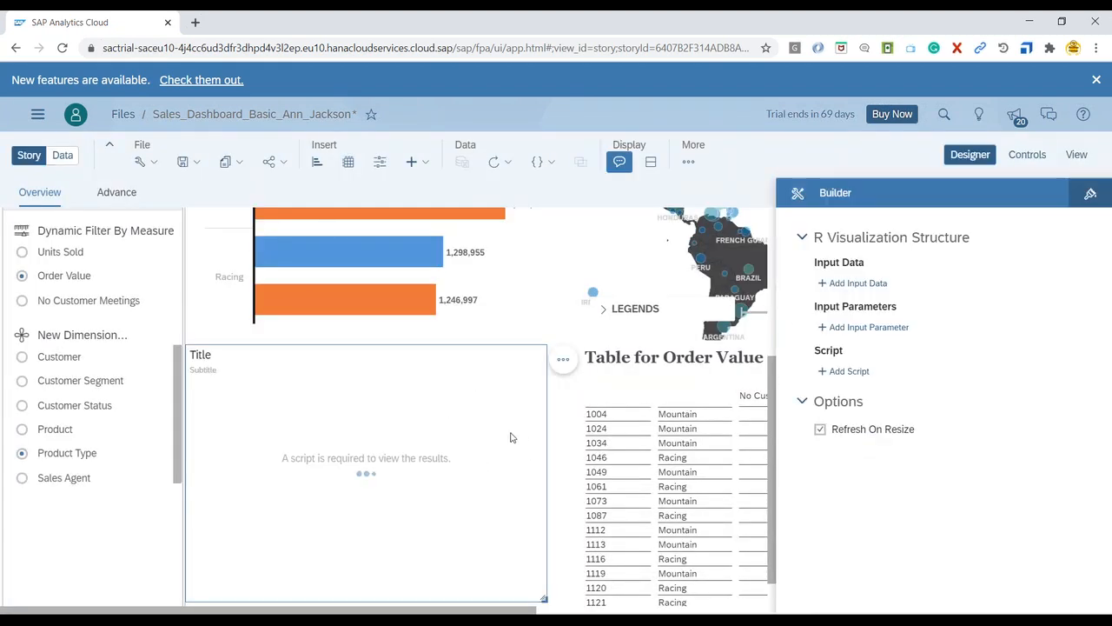
left_click(843, 375)
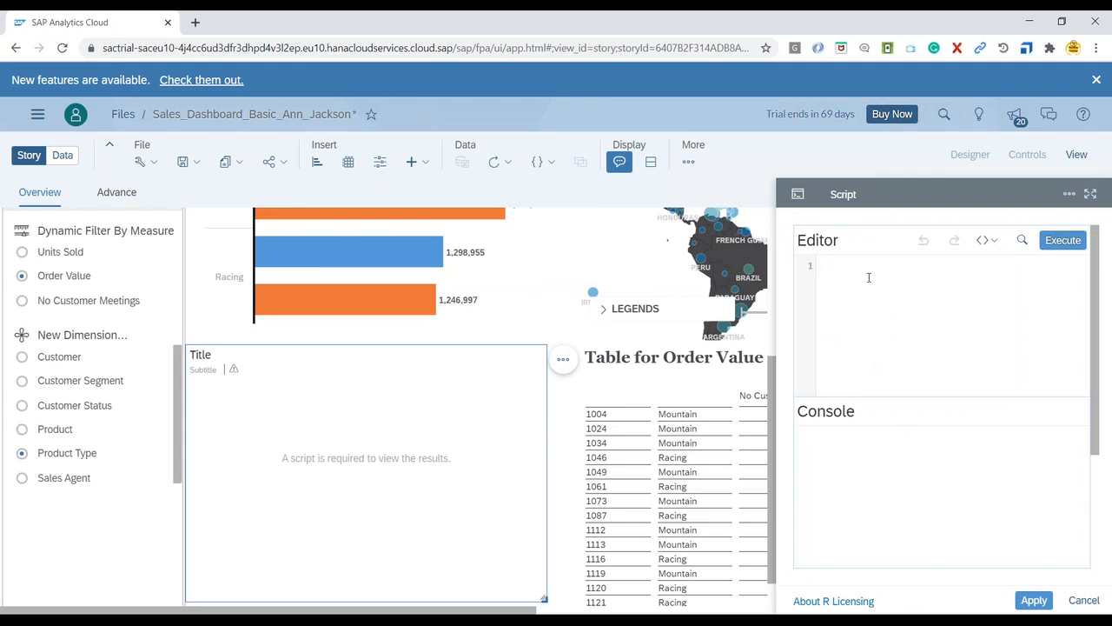
Step: Copy the complete word cloud script from Requirement 9 of the requirement PDF into the R visualization's script editor
key("alt+Tab")
left_click_drag(300, 459, 65, 274)
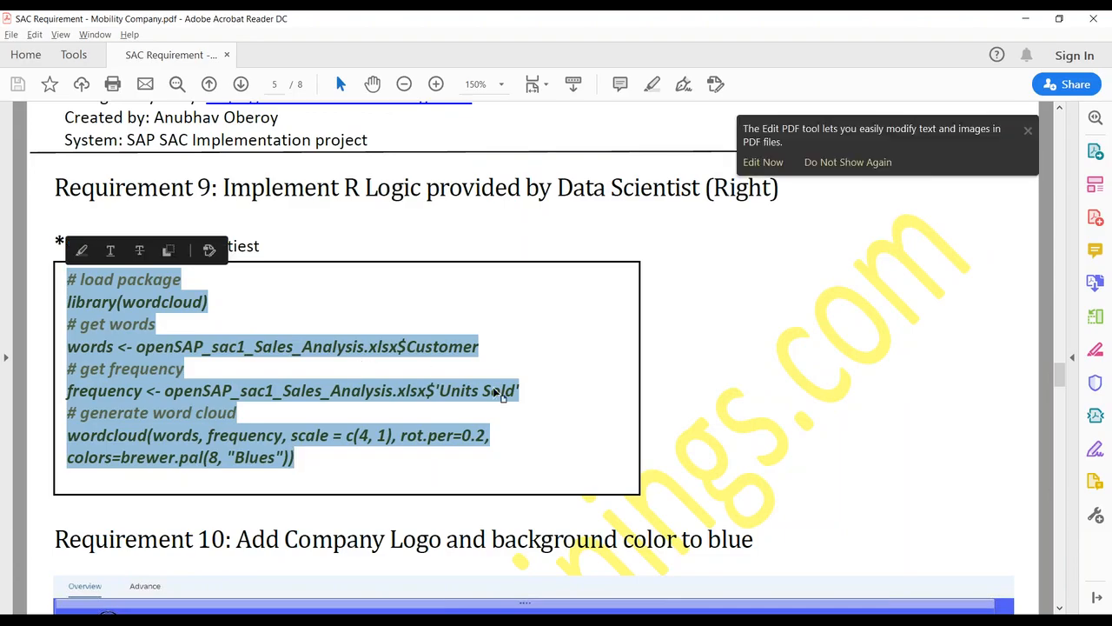
key("ctrl+c")
key("alt+Tab")
key("ctrl+v")
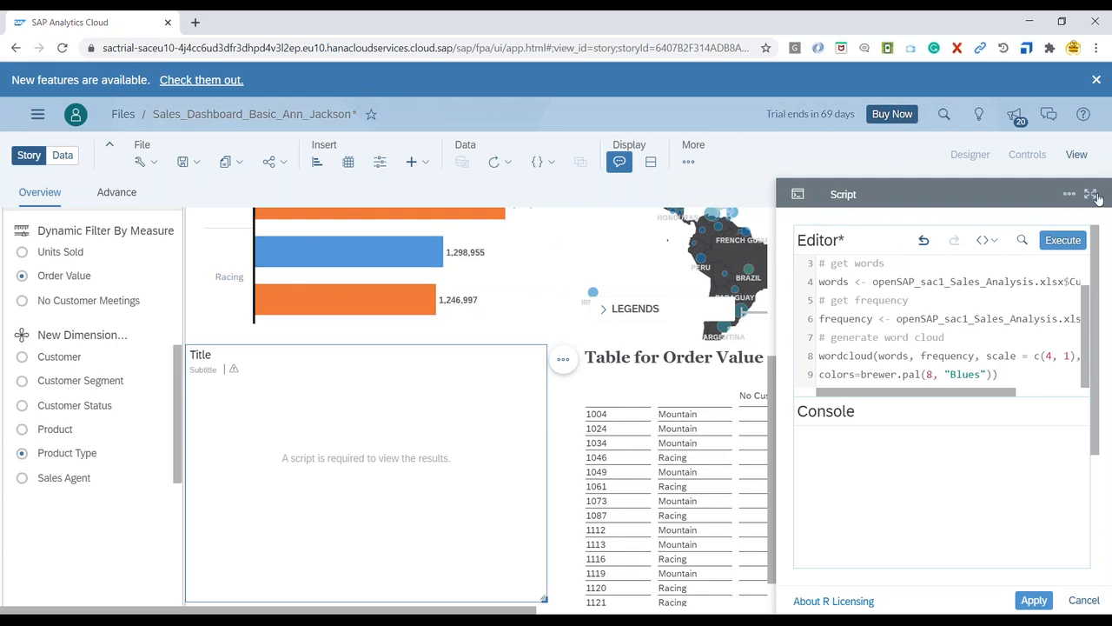
Step: Replace openSAP_sac1_Sales_Analysis with Sales_Data in the script's words and frequency lines
key("alt+Tab")
key("alt+Tab")
left_click_drag(875, 281, 1033, 276)
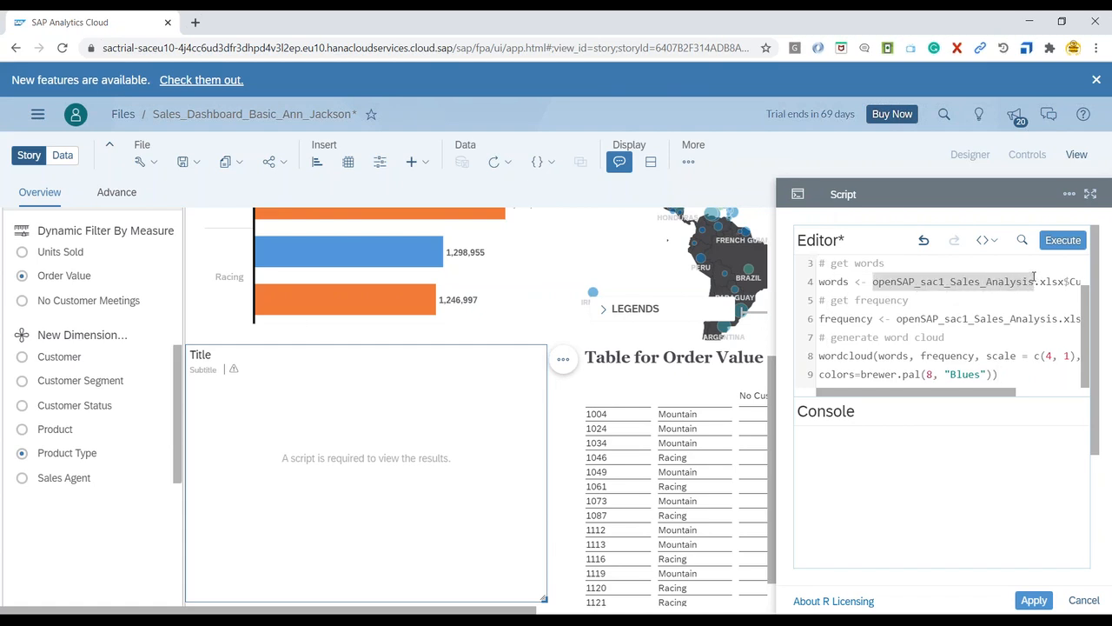
key("BackSpace")
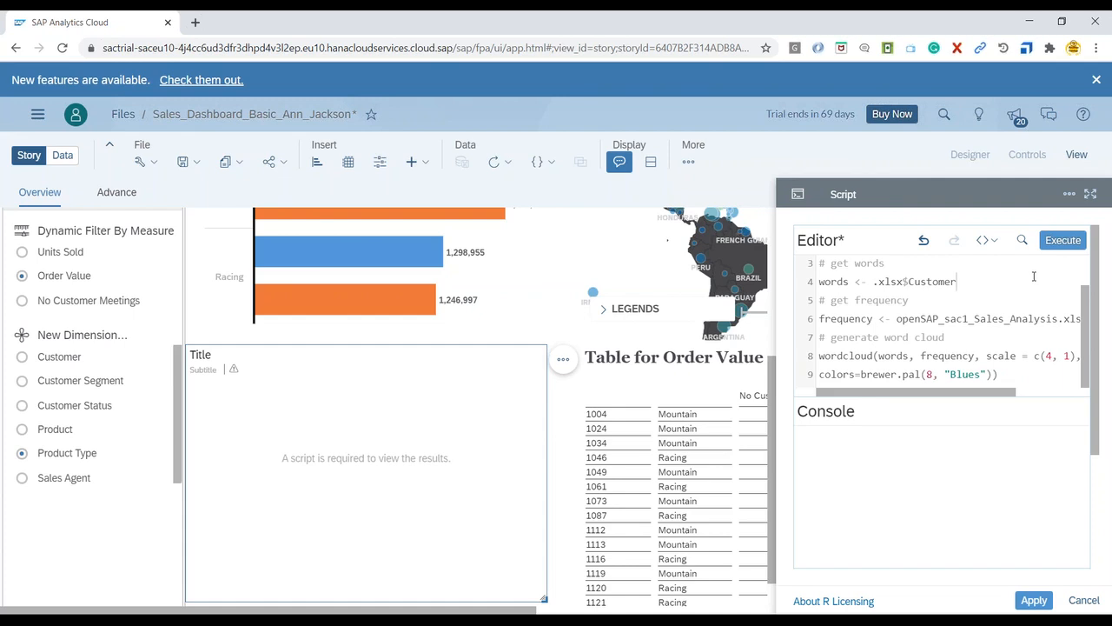
type("Sales_Data")
left_click_drag(873, 281, 935, 280)
left_click_drag(896, 319, 1063, 320)
key("ctrl+v")
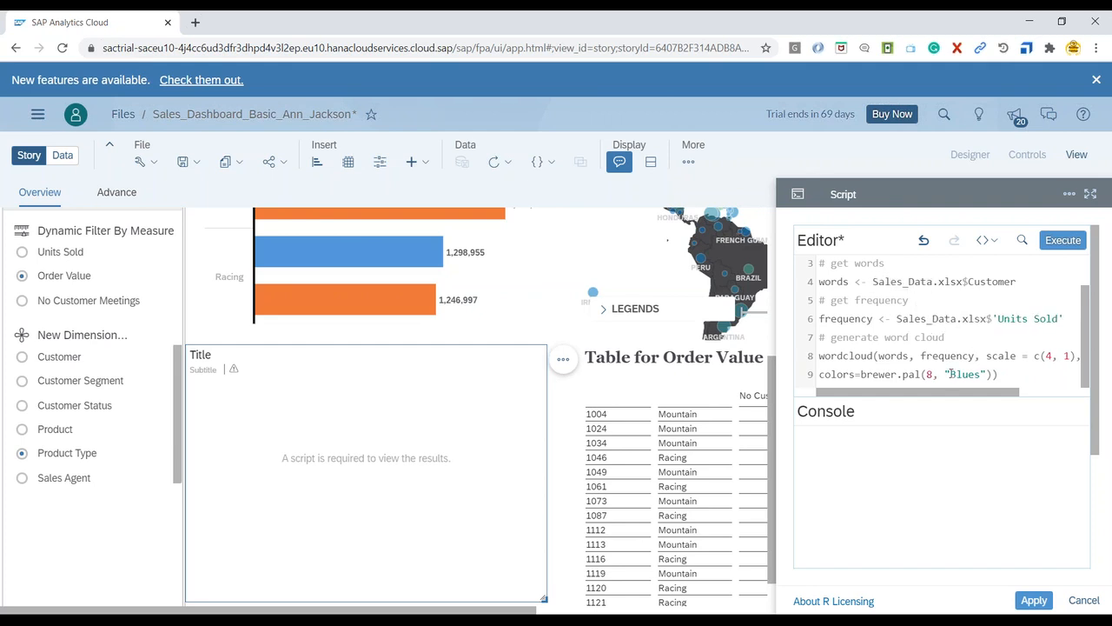
Step: Check the Customer and Units Sold references in the script and execute it
left_click_drag(948, 393, 898, 394)
left_click_drag(999, 319, 1058, 319)
left_click_drag(967, 282, 1026, 283)
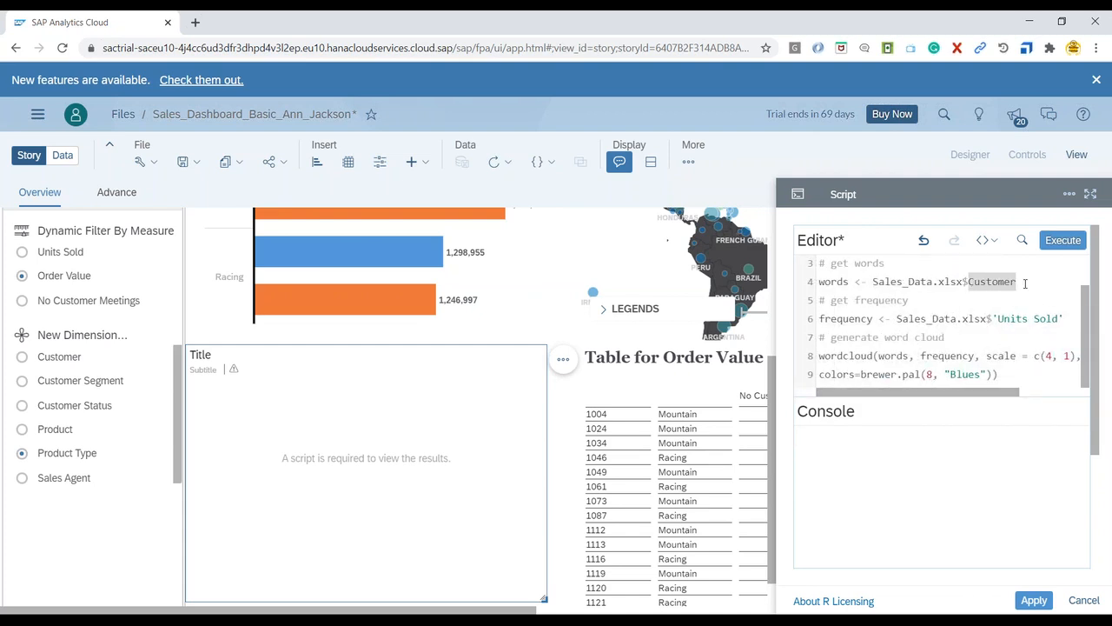
left_click(1026, 282)
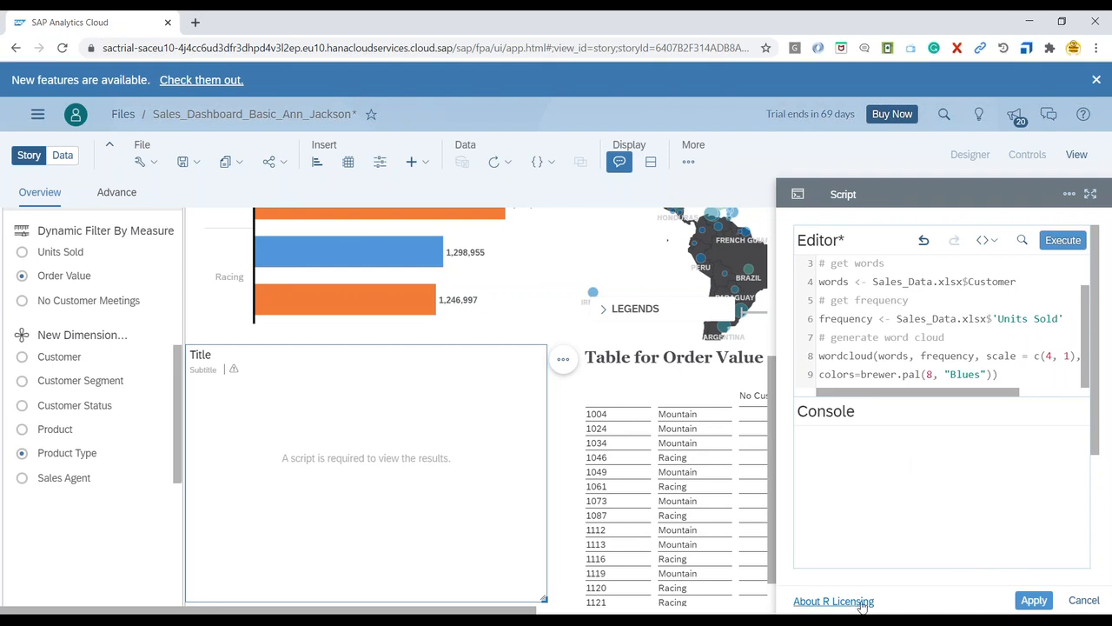
left_click(1062, 243)
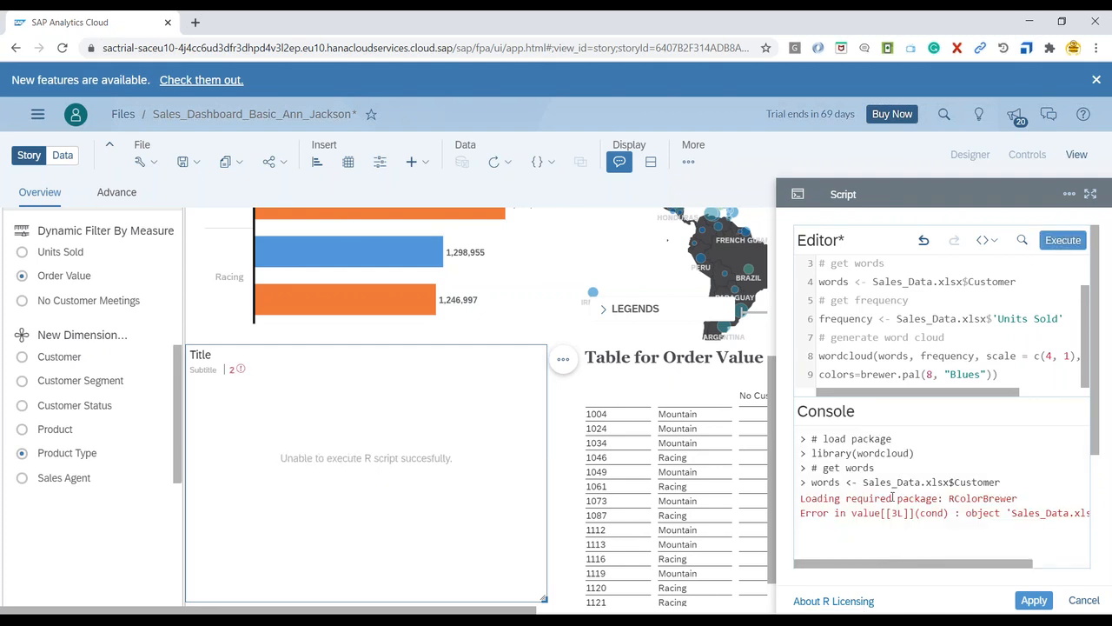
Step: Remove the .xlsx suffix from both Sales_Data references in the script and apply the script
left_click_drag(864, 485, 1013, 489)
left_click(934, 483)
double_click(934, 483)
left_click(946, 282)
double_click(946, 282)
key("Right")
key("BackSpace")
key("BackSpace")
key("BackSpace")
key("BackSpace")
key("BackSpace")
key("Delete")
key("Delete")
key("Delete")
key("Delete")
key("Delete")
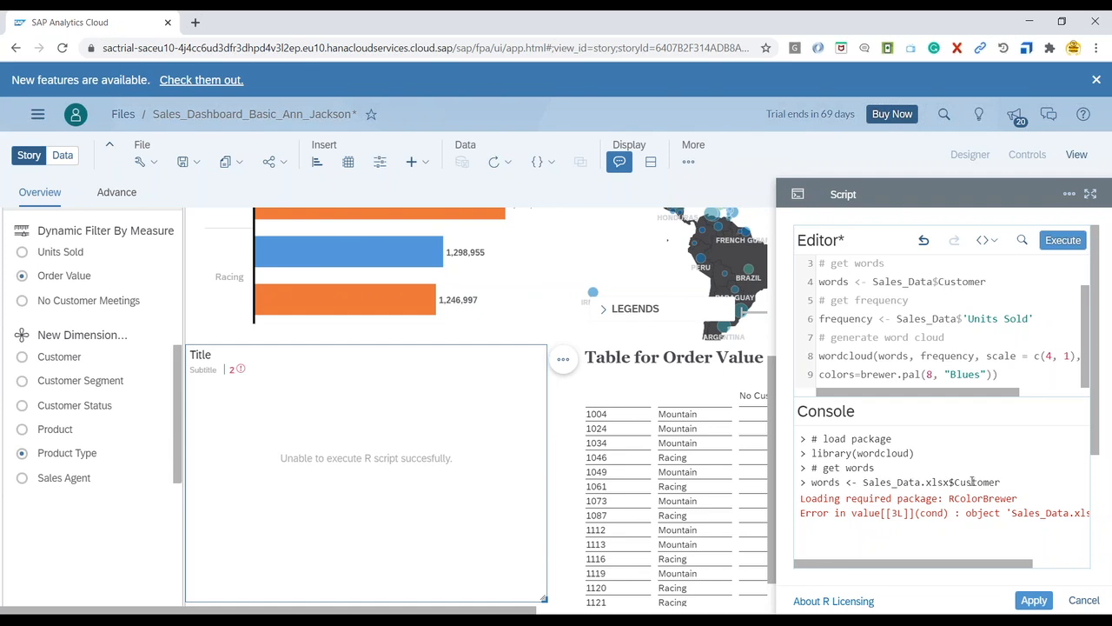
left_click(1034, 599)
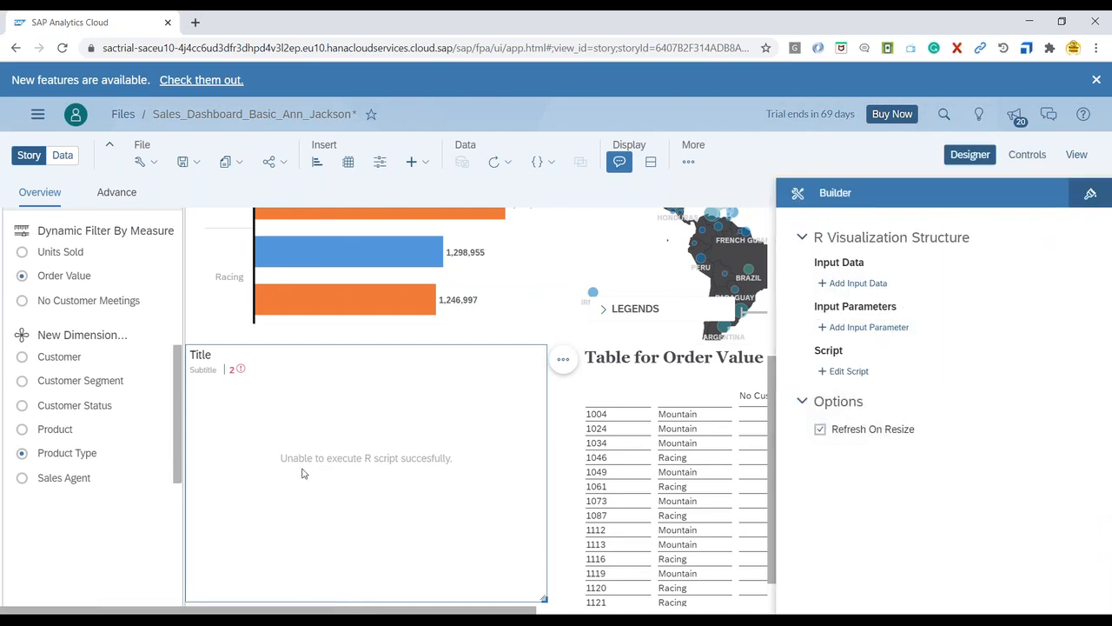
Step: Add Sales_Data as the R visualization's input data and include Order Value and Units Sold in its measures filter
left_click(870, 288)
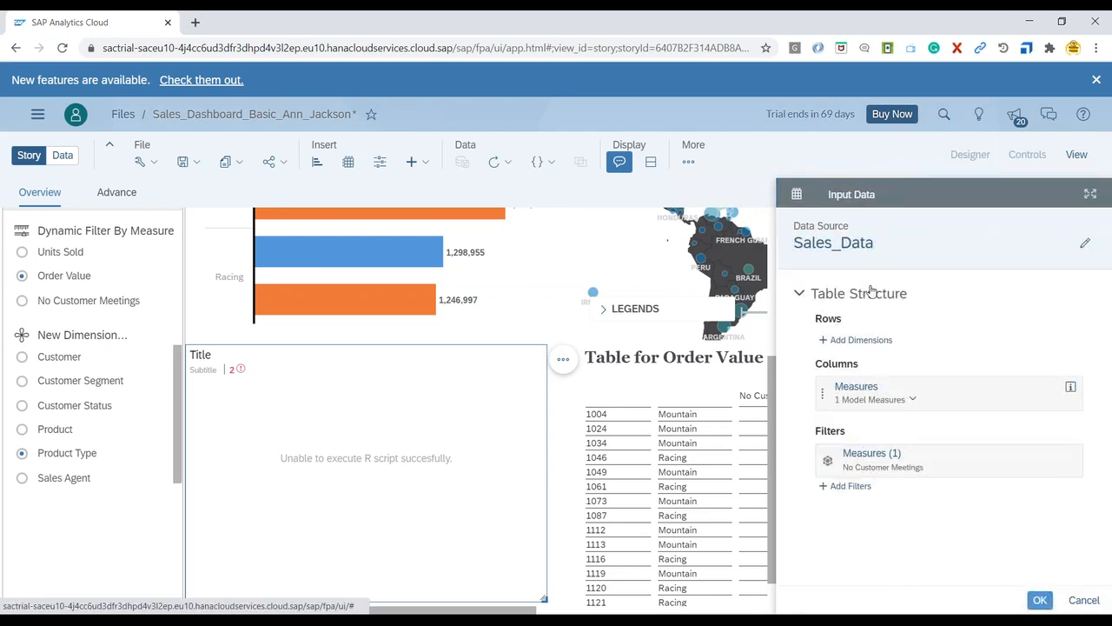
mouse_move(892, 402)
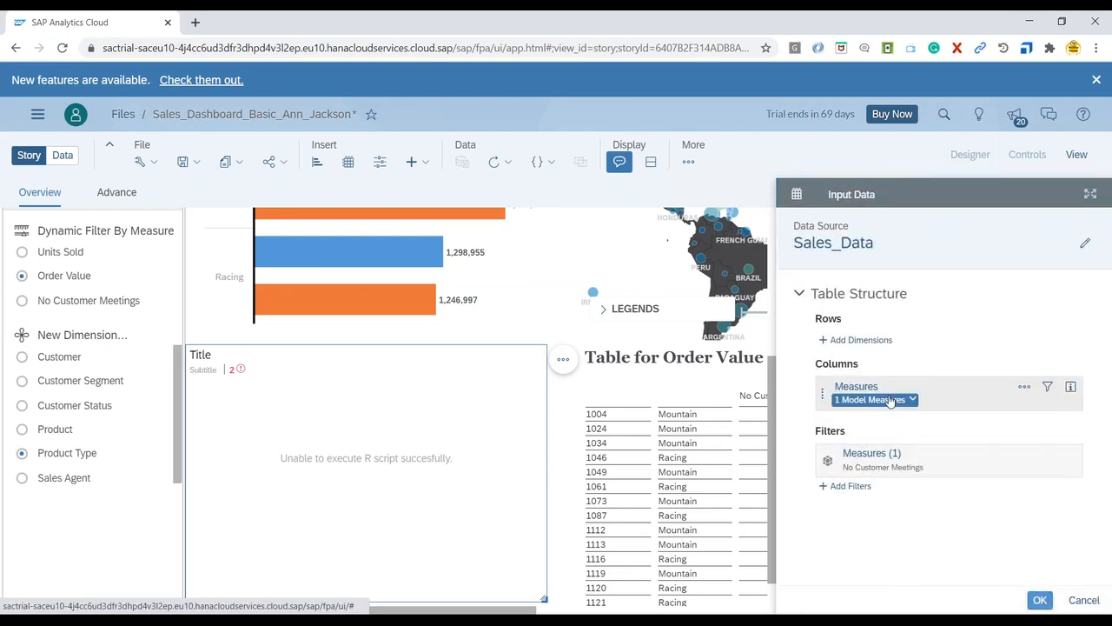
left_click(1026, 389)
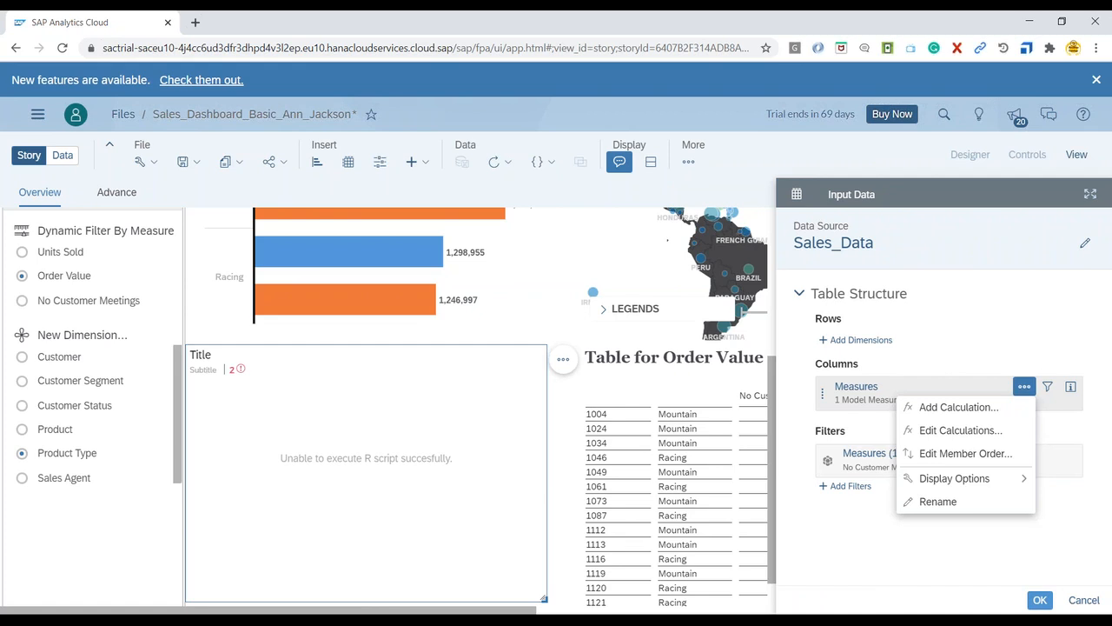
left_click(1051, 390)
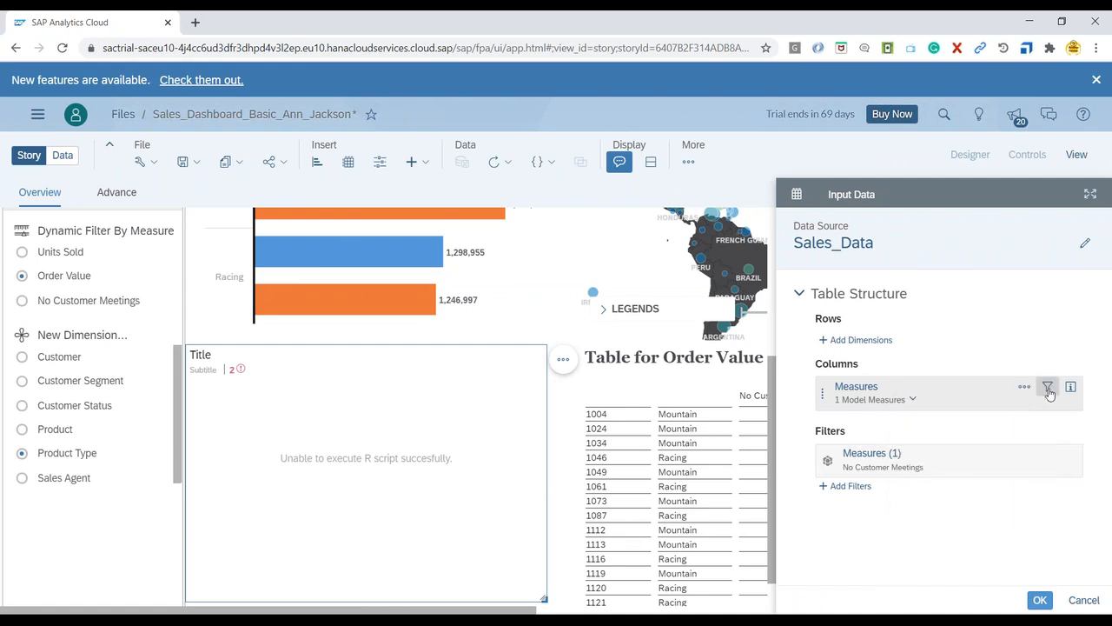
left_click(1049, 391)
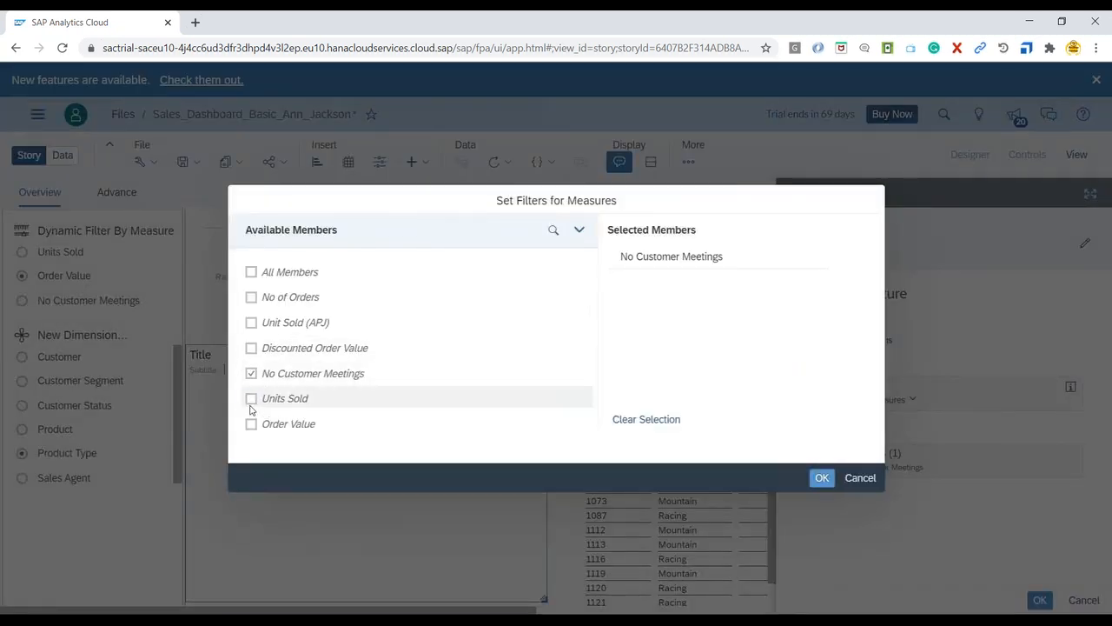
left_click(251, 424)
left_click(251, 398)
left_click(822, 479)
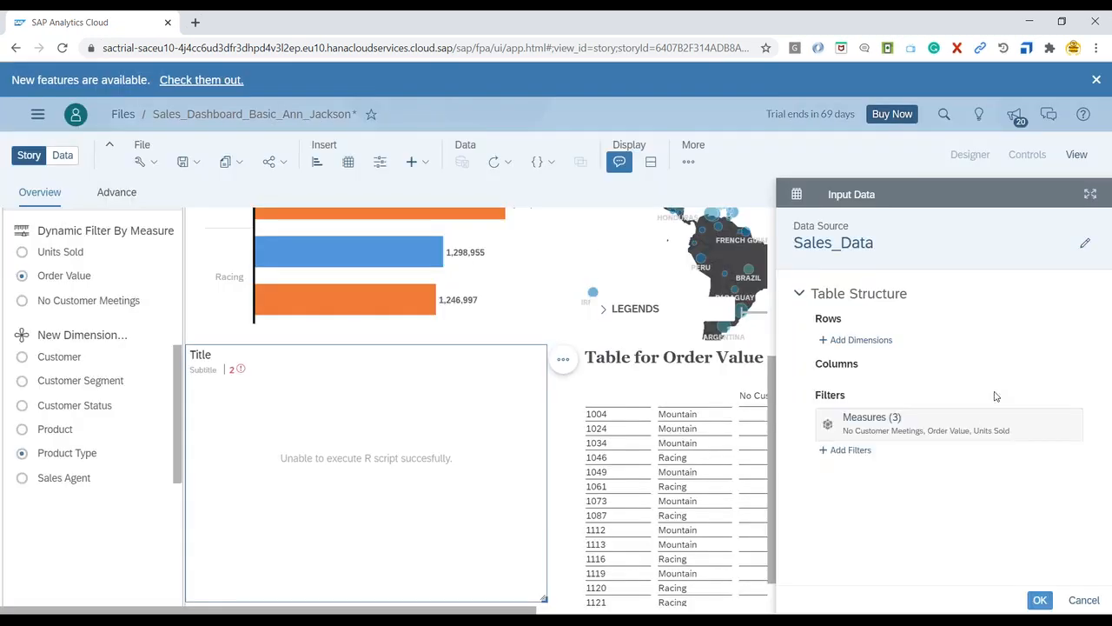
Step: Add the Customer dimension to the rows of the R visualization's input data
left_click(872, 344)
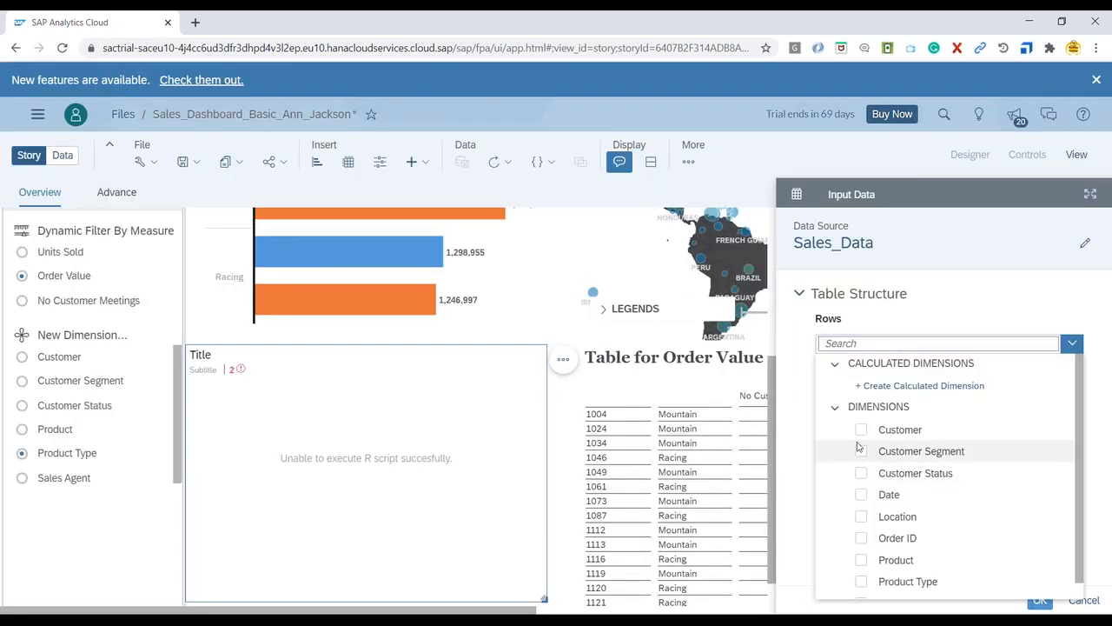
left_click(861, 429)
left_click(801, 480)
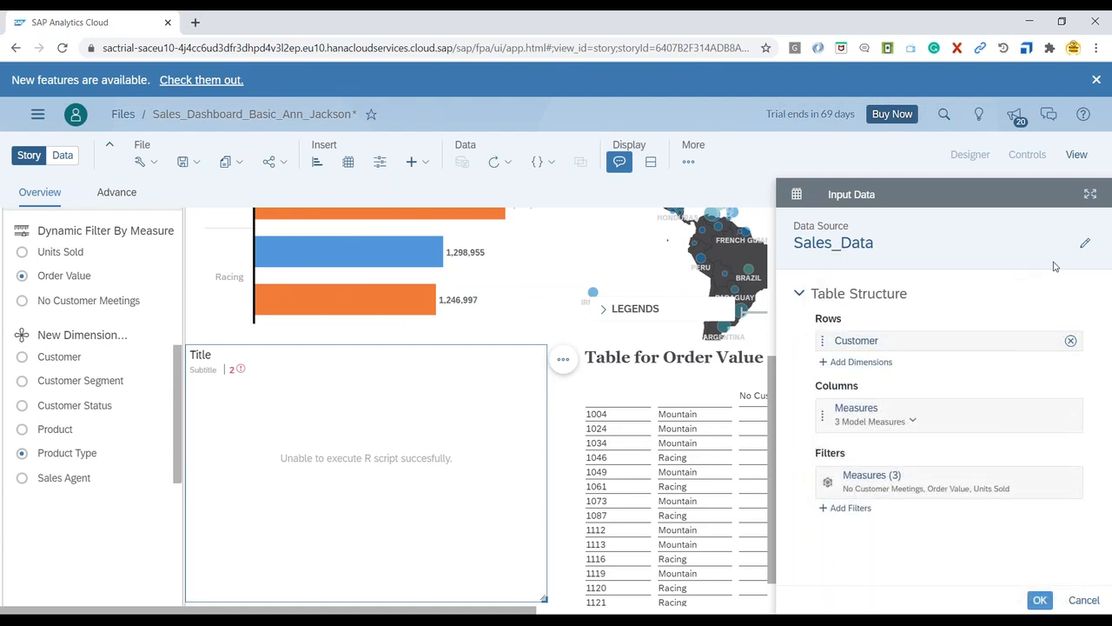
Step: Apply the R visualization's Sales_Data input data with the Customer dimension and enlarge the word cloud tile to fill more of its space
left_click(1084, 244)
left_click(810, 377)
left_click(1040, 599)
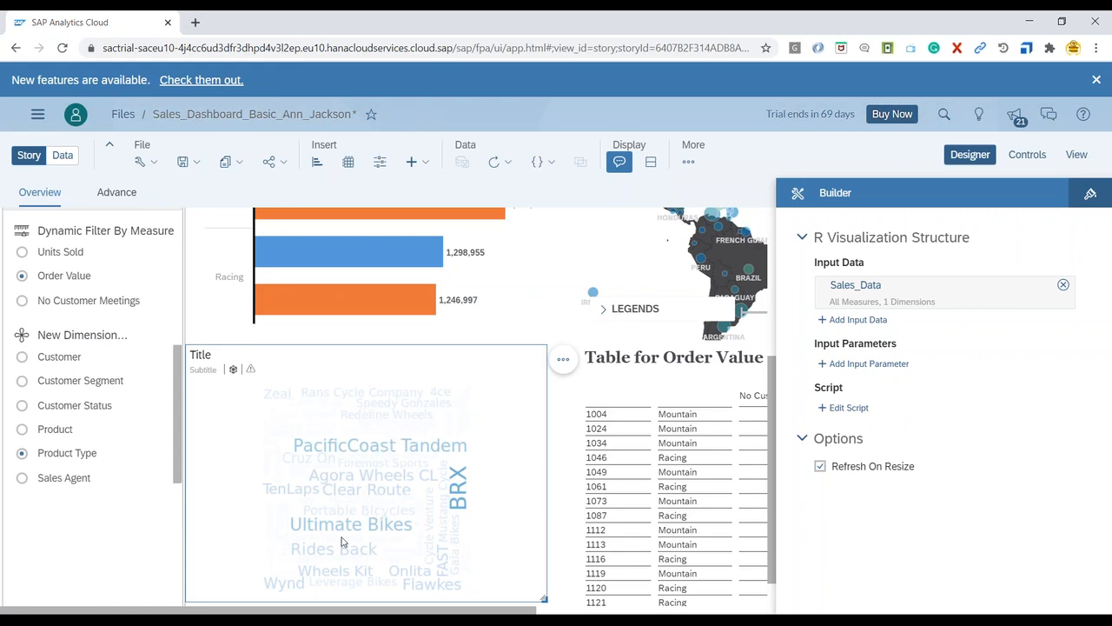
scroll(343, 534, "down", 1)
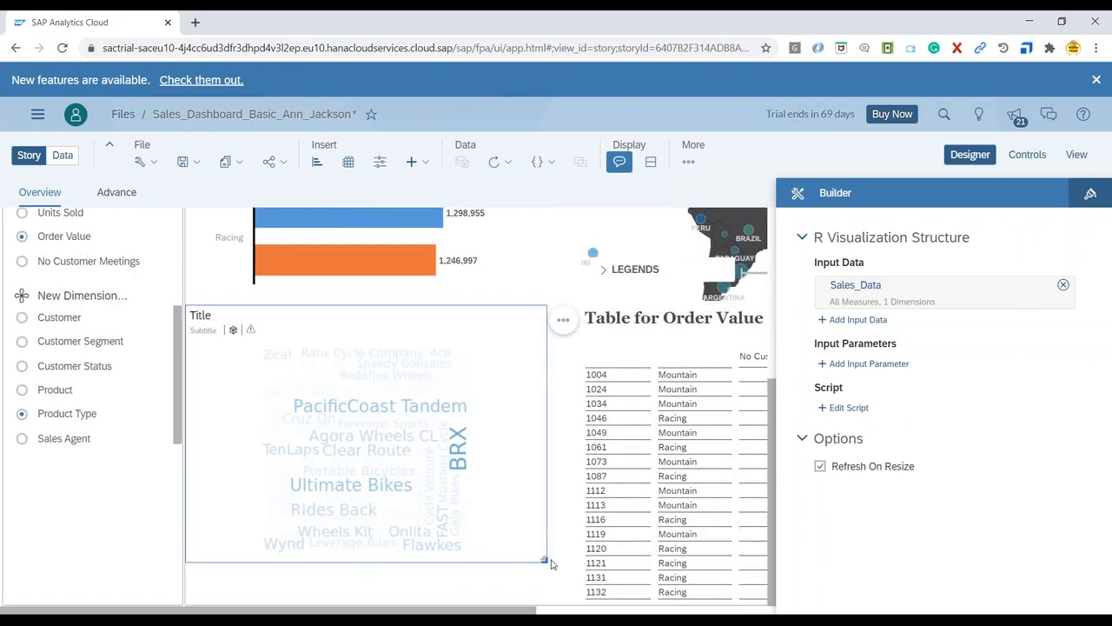
left_click_drag(545, 559, 575, 605)
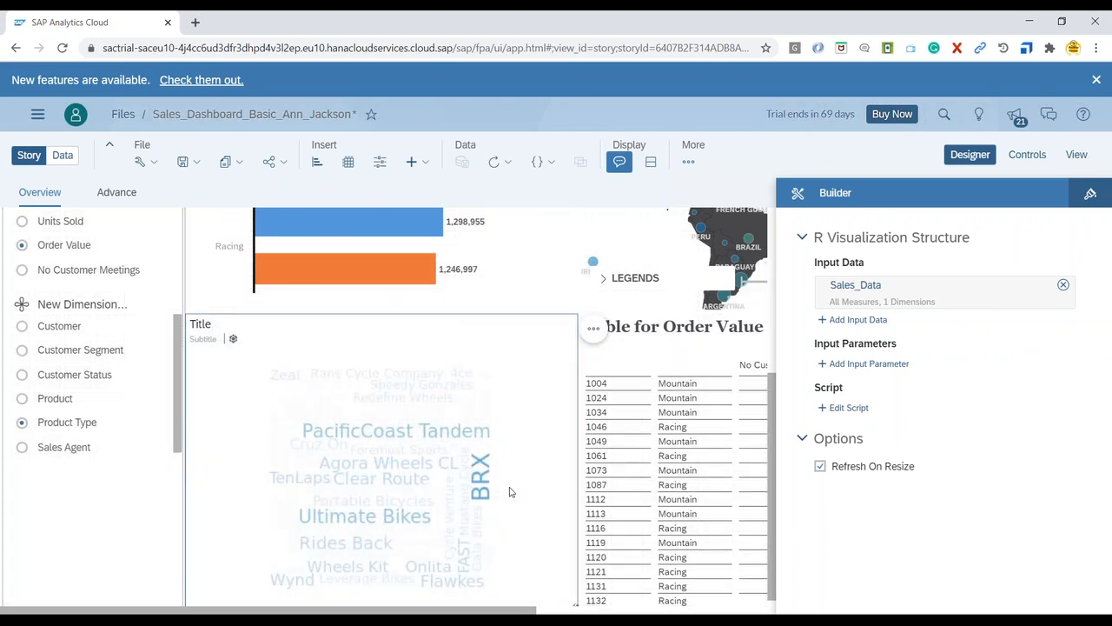
scroll(516, 522, "down", 1)
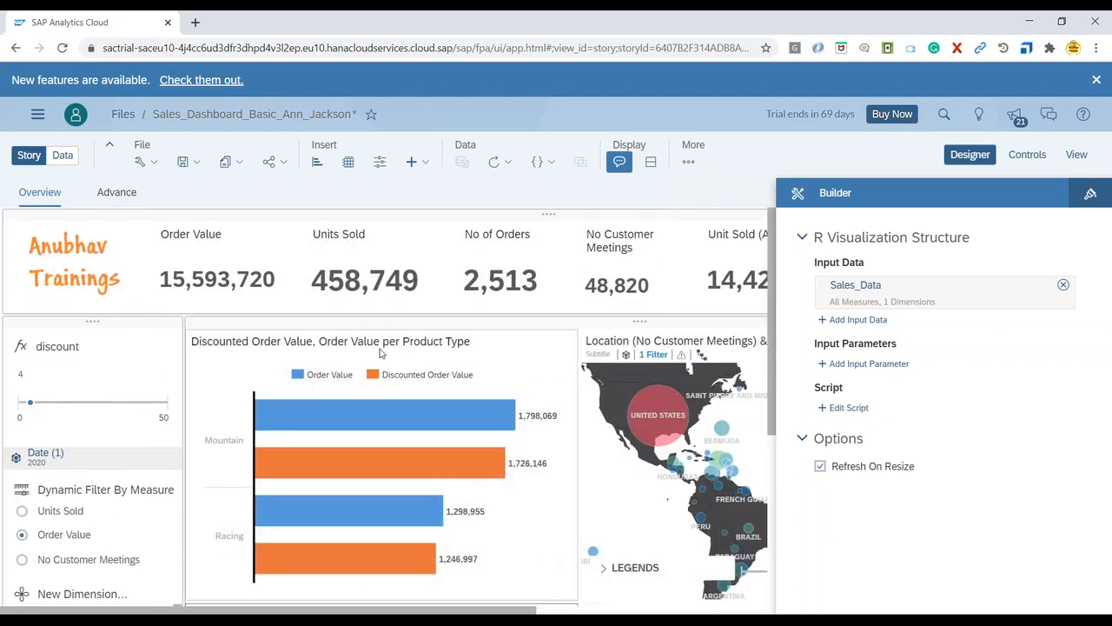
Step: Check Requirement 10 in the requirement PDF, switch back to SAP Analytics Cloud and set the Overview page's background type to Gradient
key("alt+Tab")
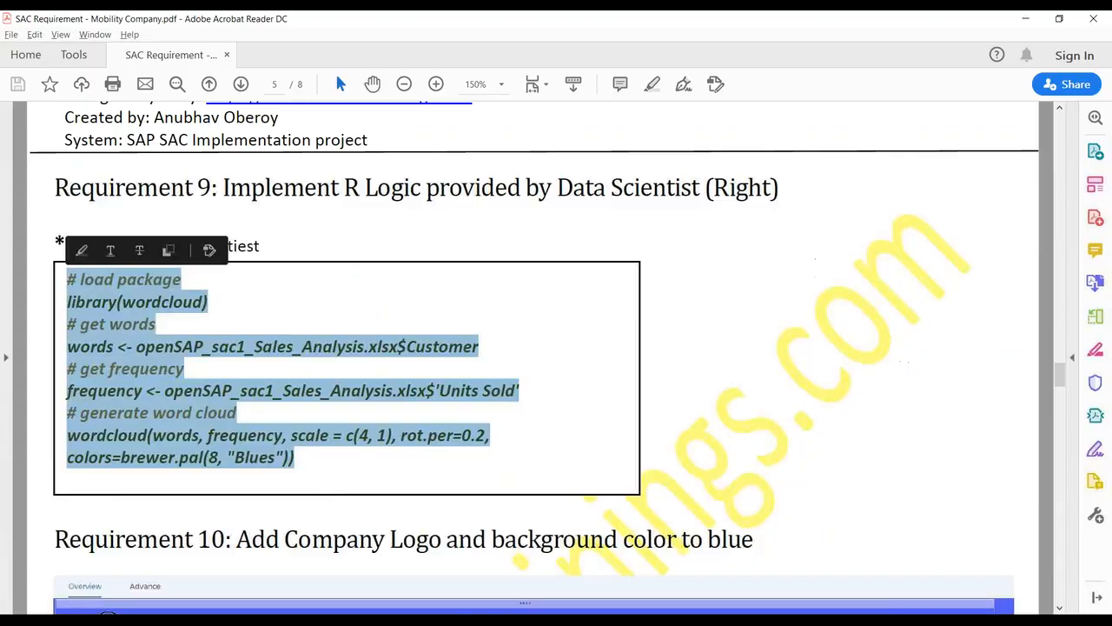
scroll(505, 425, "down", 5)
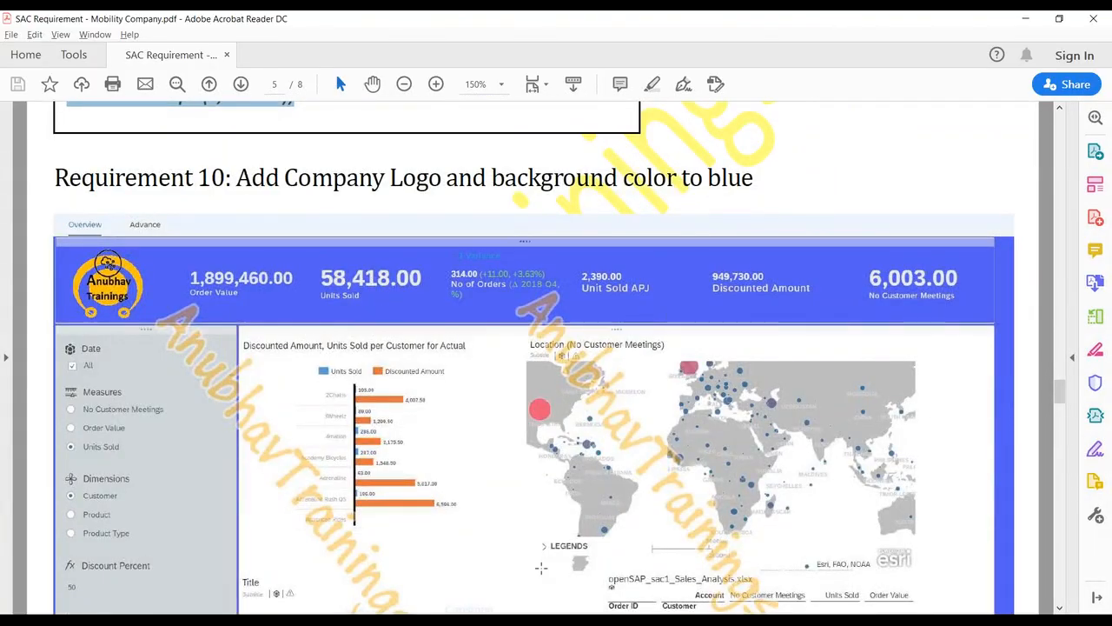
key("alt+Tab")
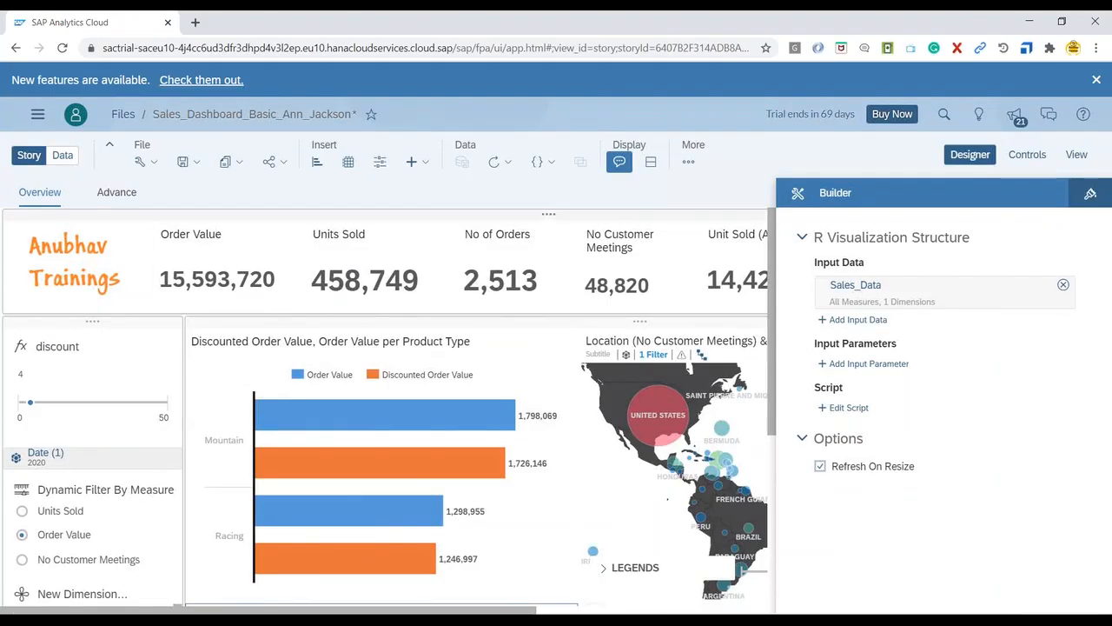
left_click(548, 215)
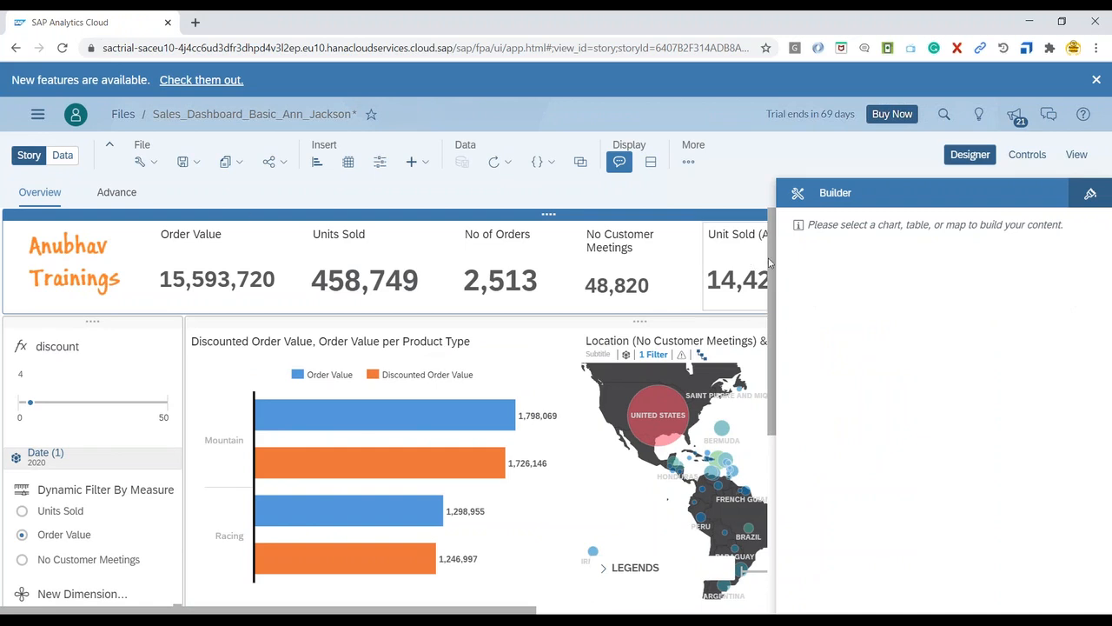
left_click(1095, 197)
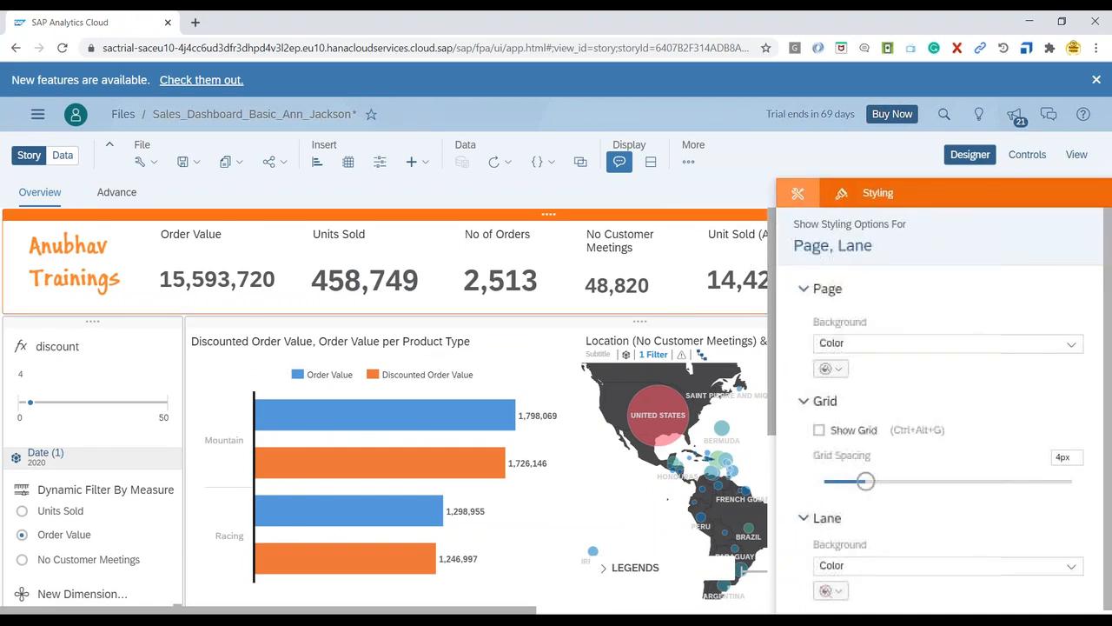
left_click(1068, 345)
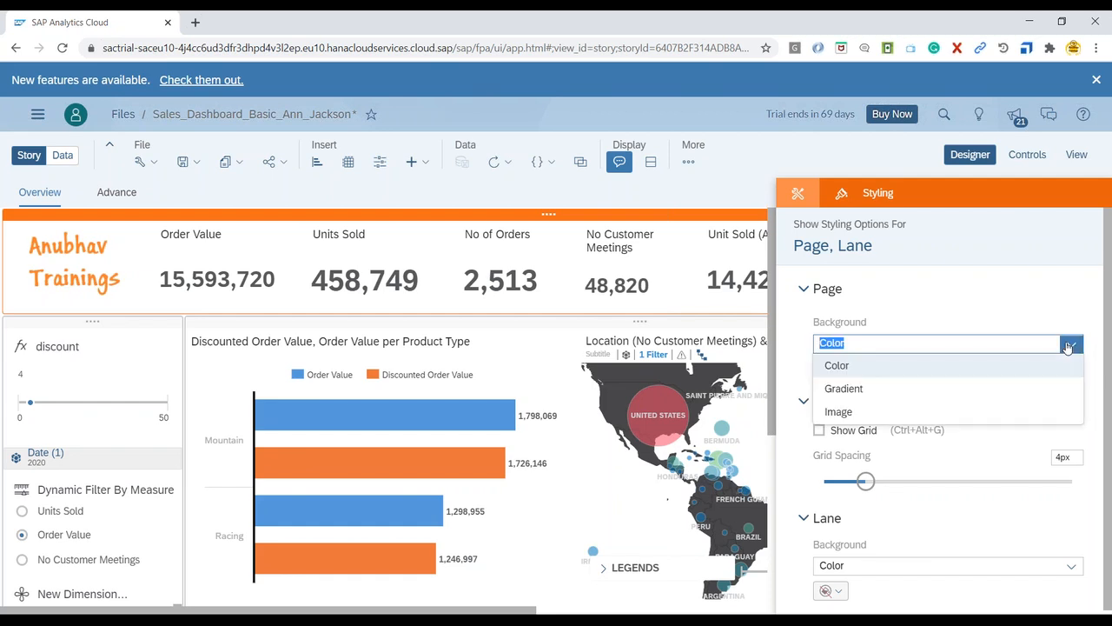
left_click(840, 388)
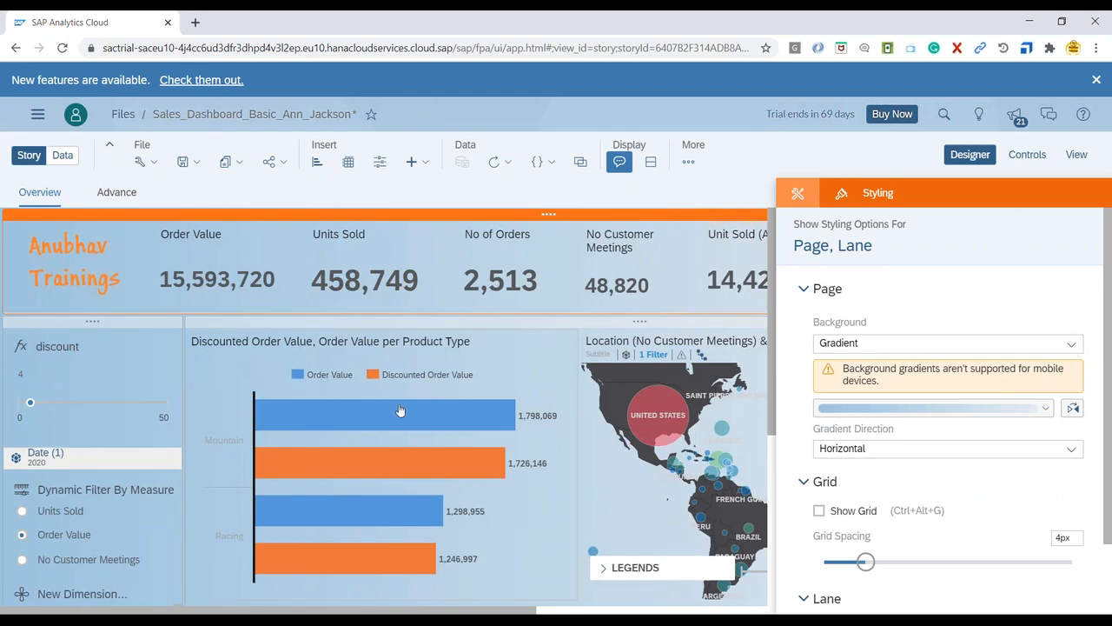
scroll(402, 412, "down", 5)
scroll(403, 412, "up", 3)
scroll(401, 411, "up", 2)
scroll(402, 412, "down", 5)
scroll(402, 412, "up", 5)
Step: Try the dark slate-blue gradient and the black-to-grey gradient as the page background
left_click(1047, 410)
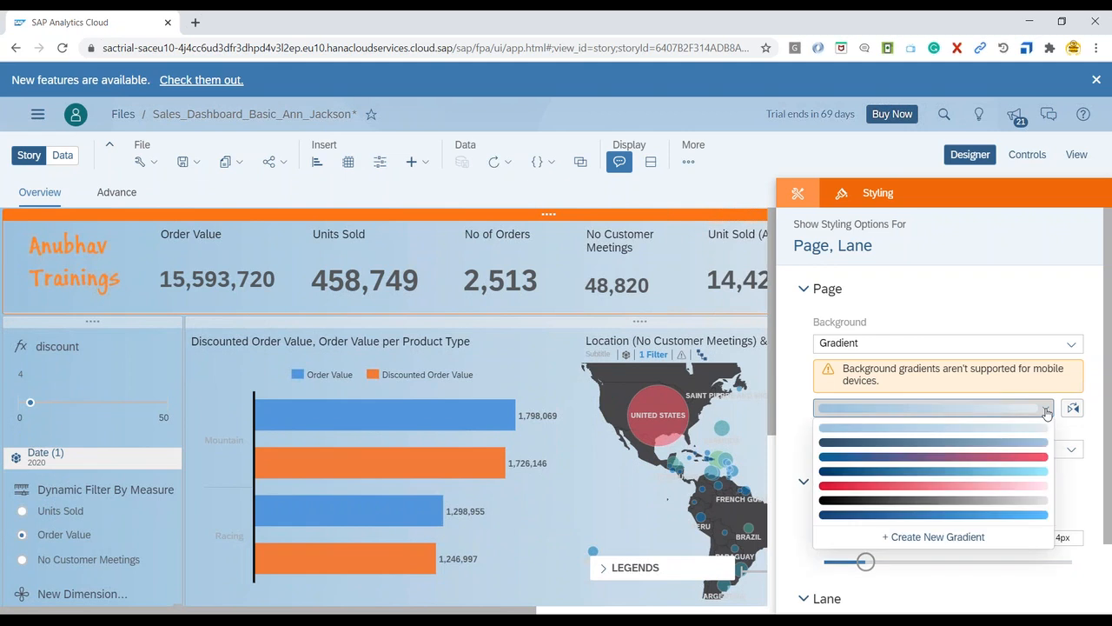
left_click(953, 443)
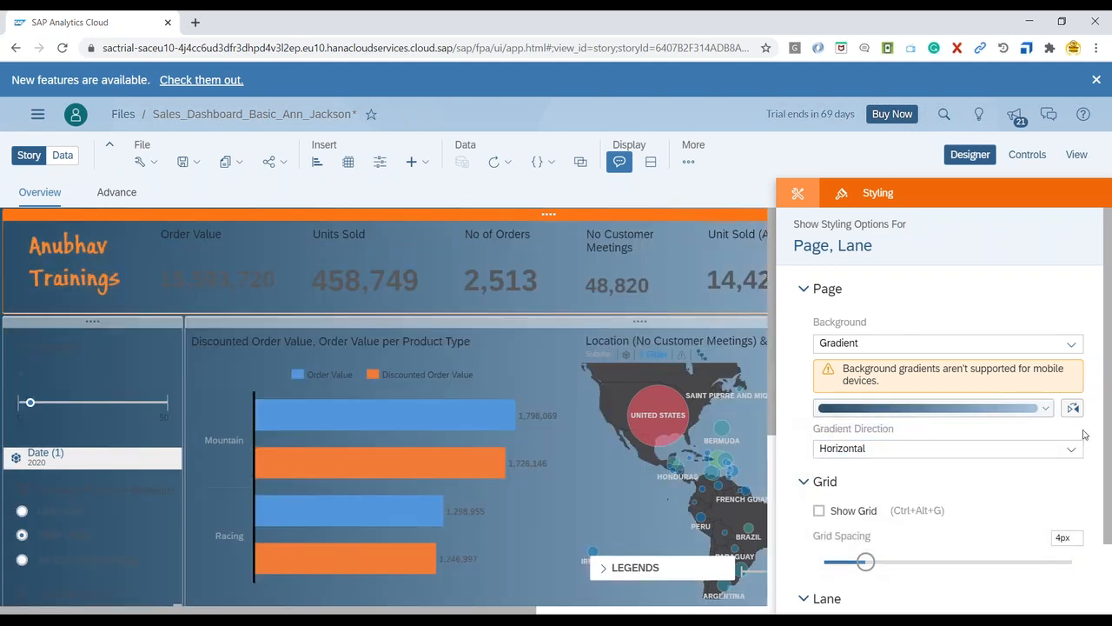
left_click(1046, 408)
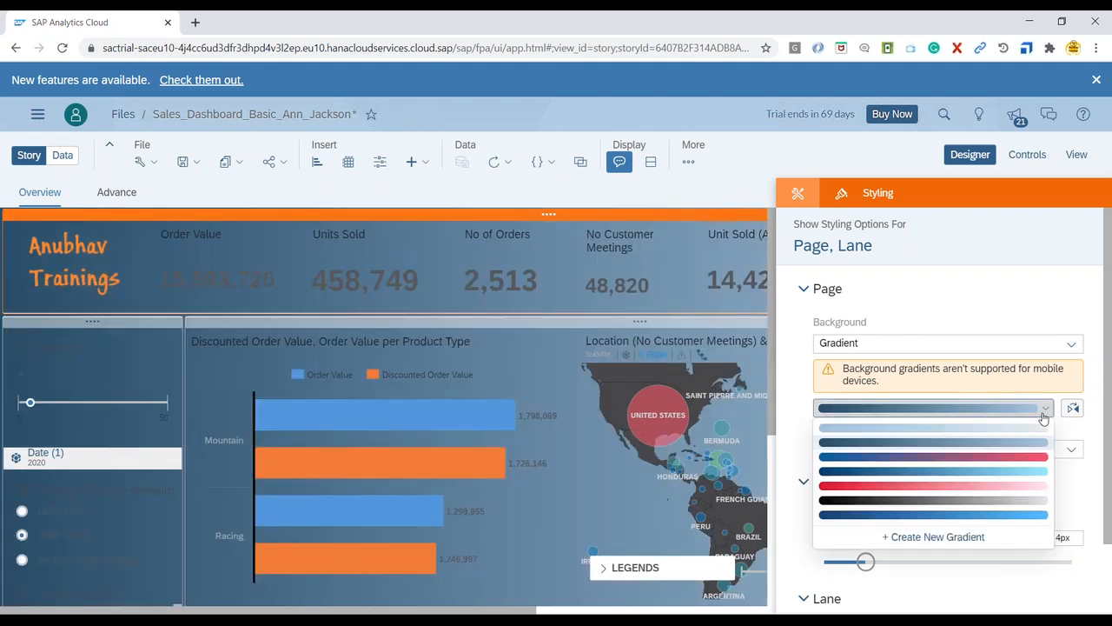
left_click(992, 501)
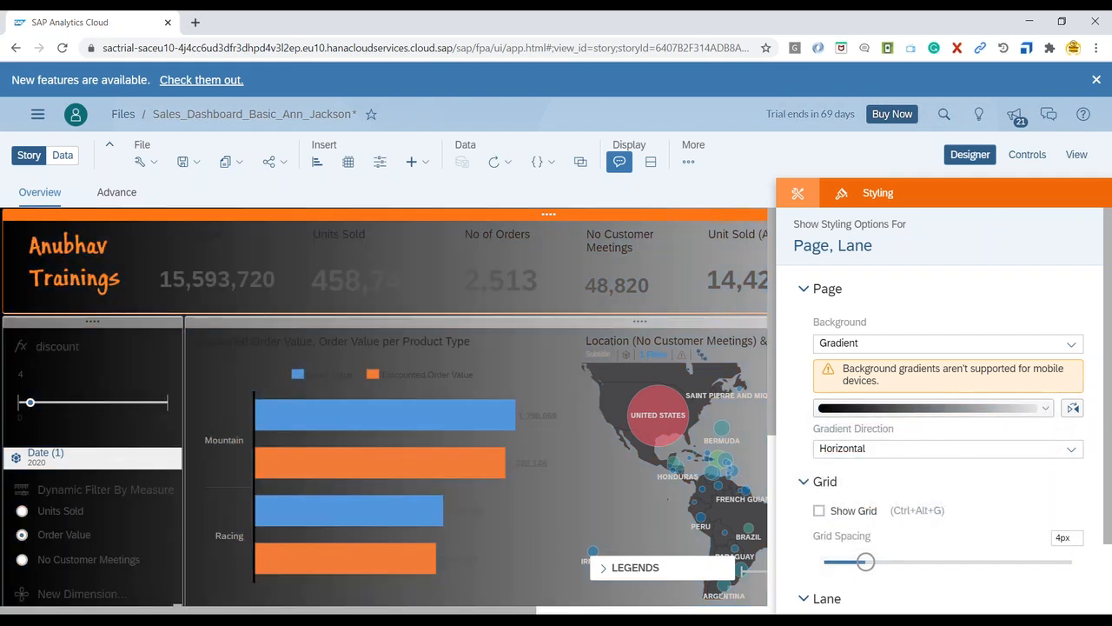
left_click(1071, 449)
Step: Recheck the blue background in the requirement PDF and apply the dark-blue to bright-blue preset gradient to the page background
left_click(1047, 411)
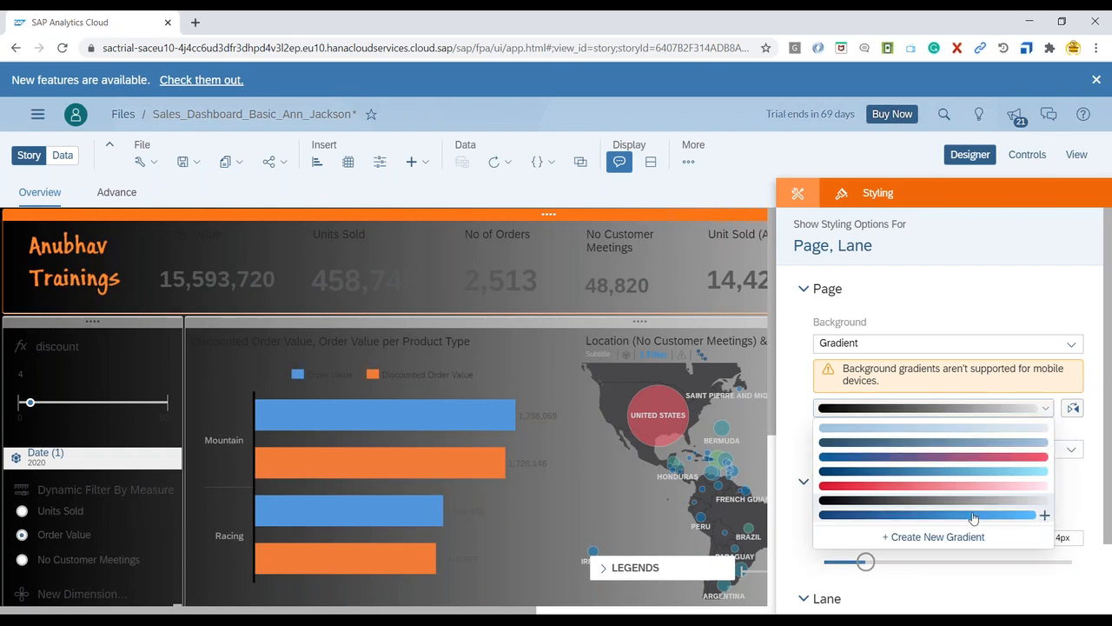
key("alt+Tab")
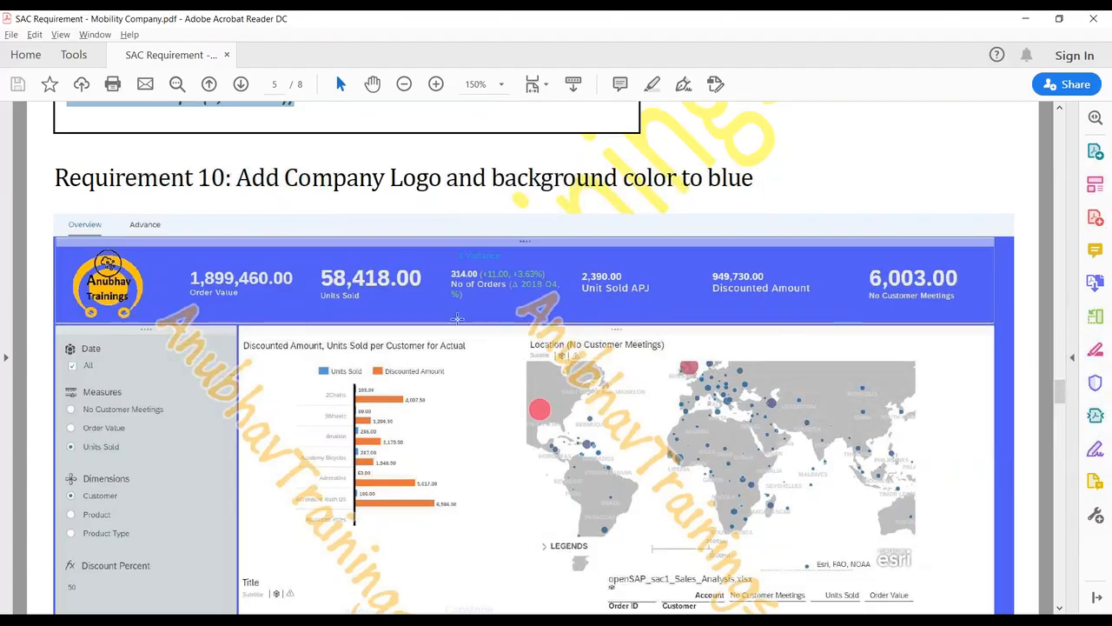
key("alt+Tab")
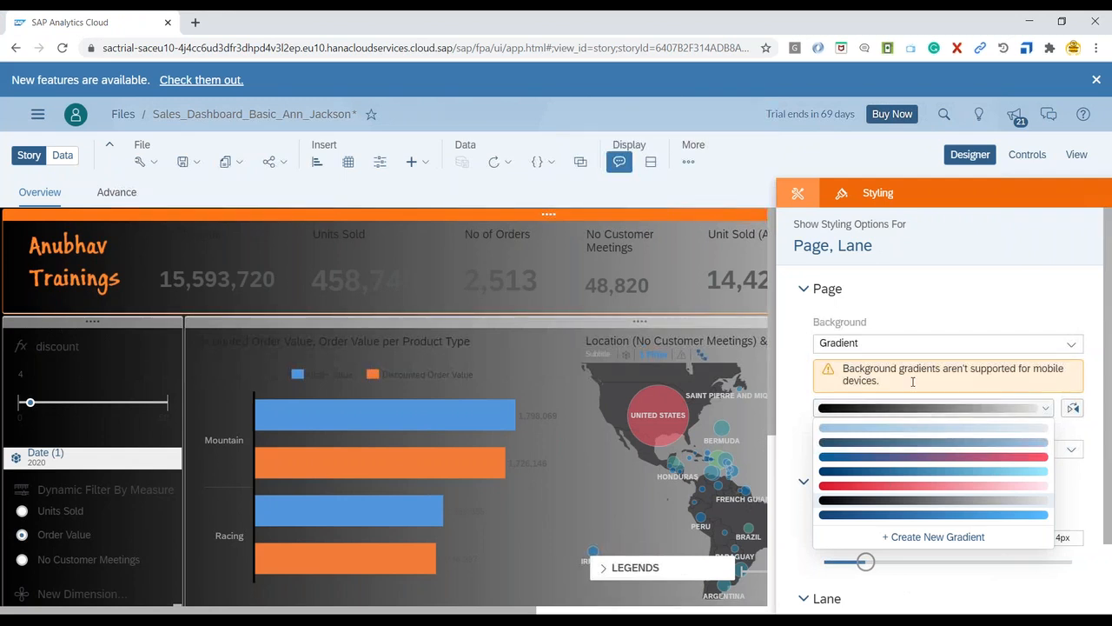
left_click(934, 514)
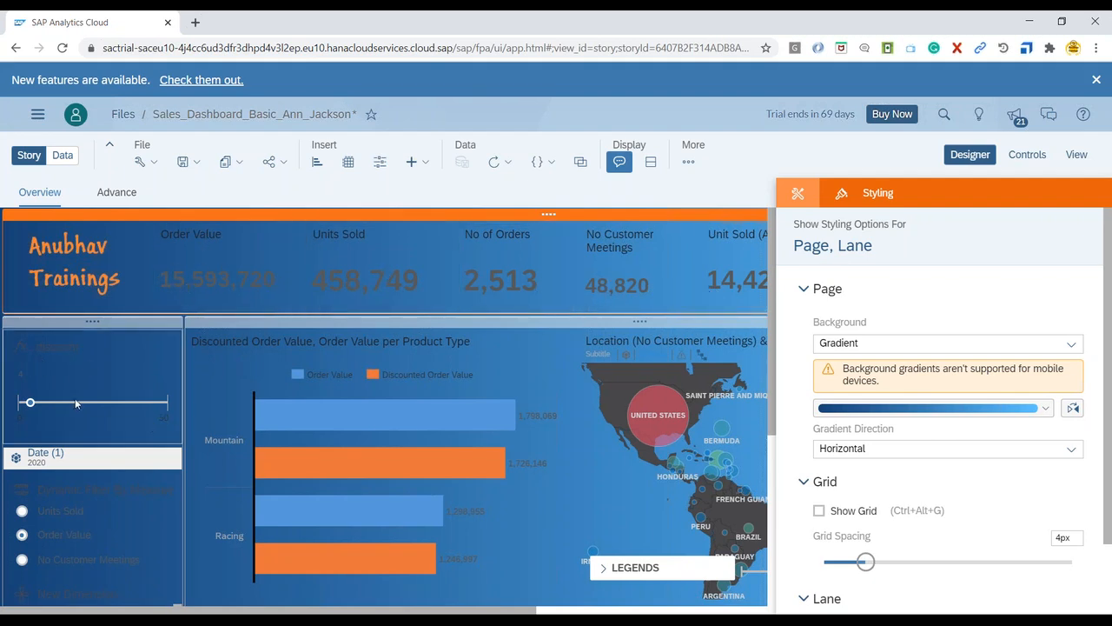
scroll(79, 378, "down", 3)
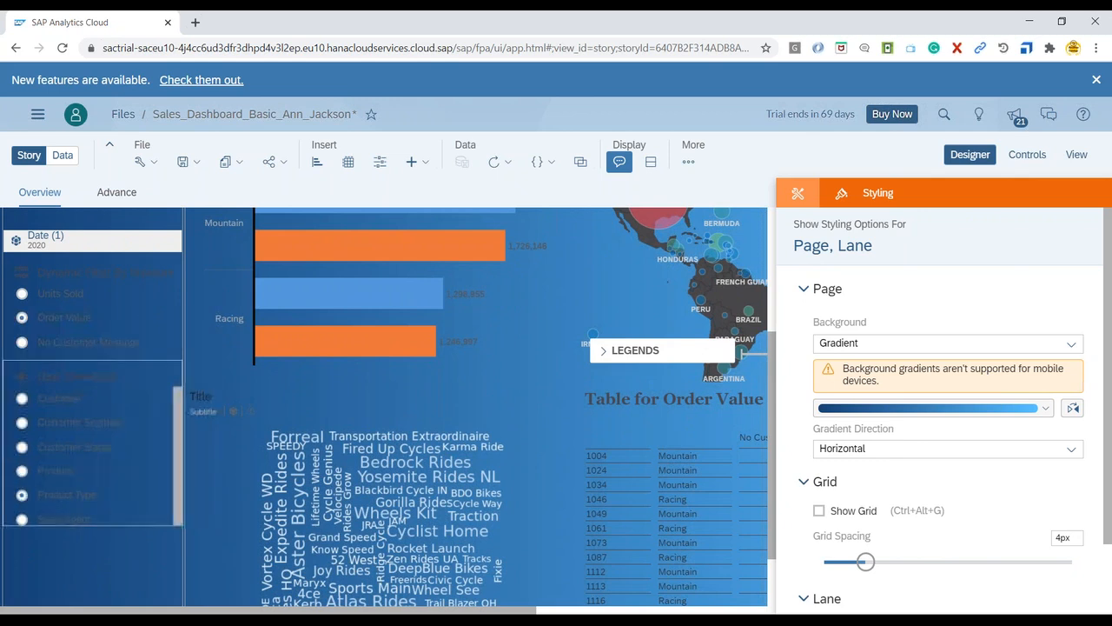
scroll(311, 338, "up", 3)
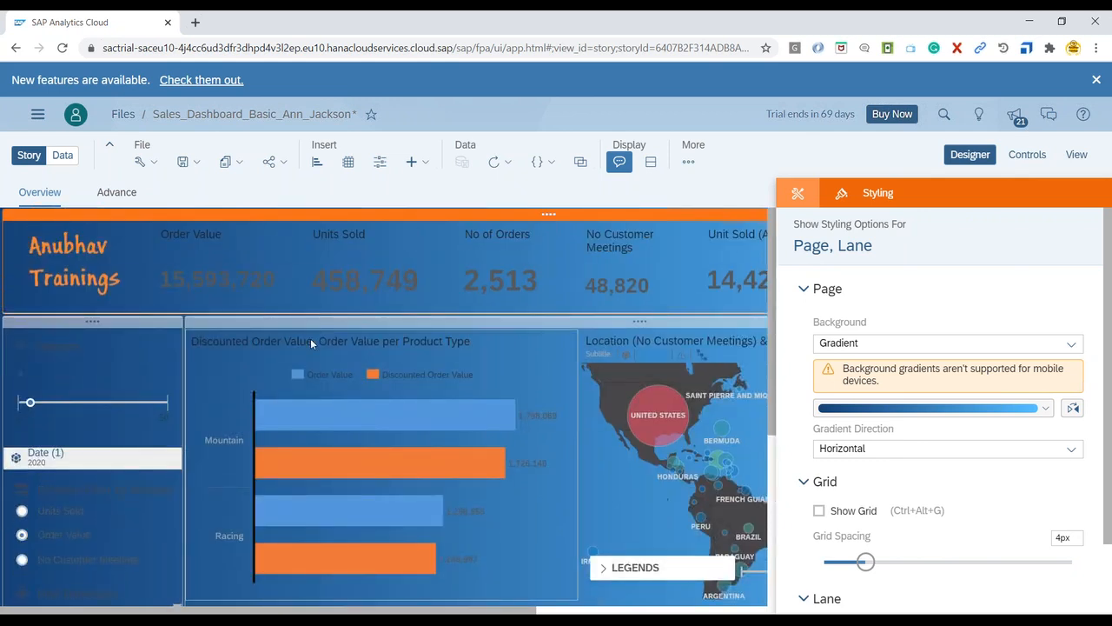
Step: Set the font color of all text in the Order Value KPI tile to a custom white
left_click(226, 240)
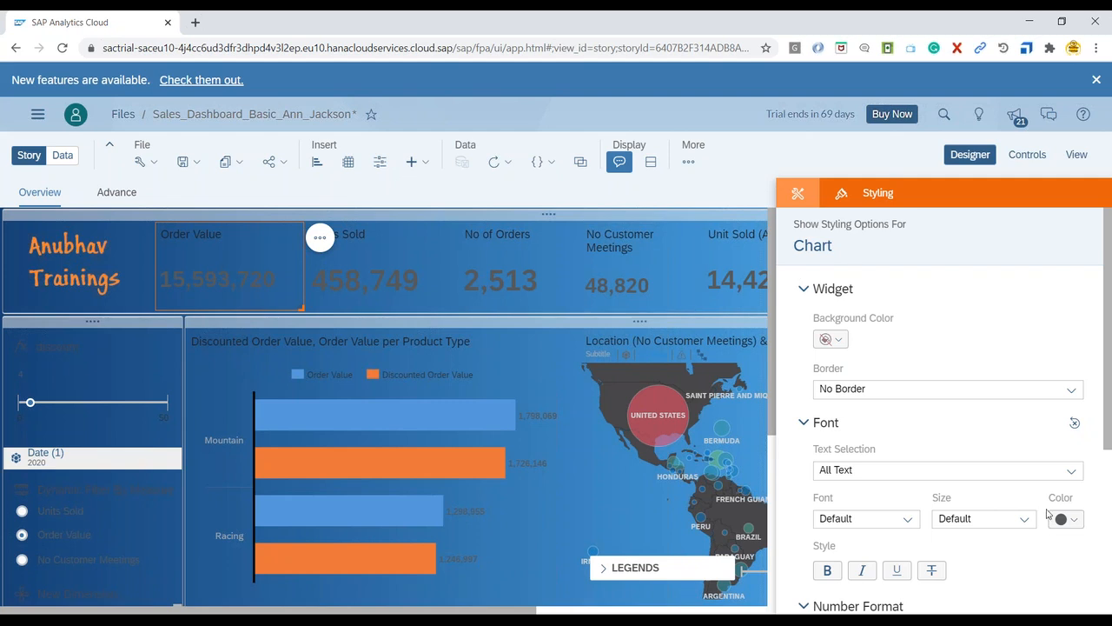
left_click(1067, 520)
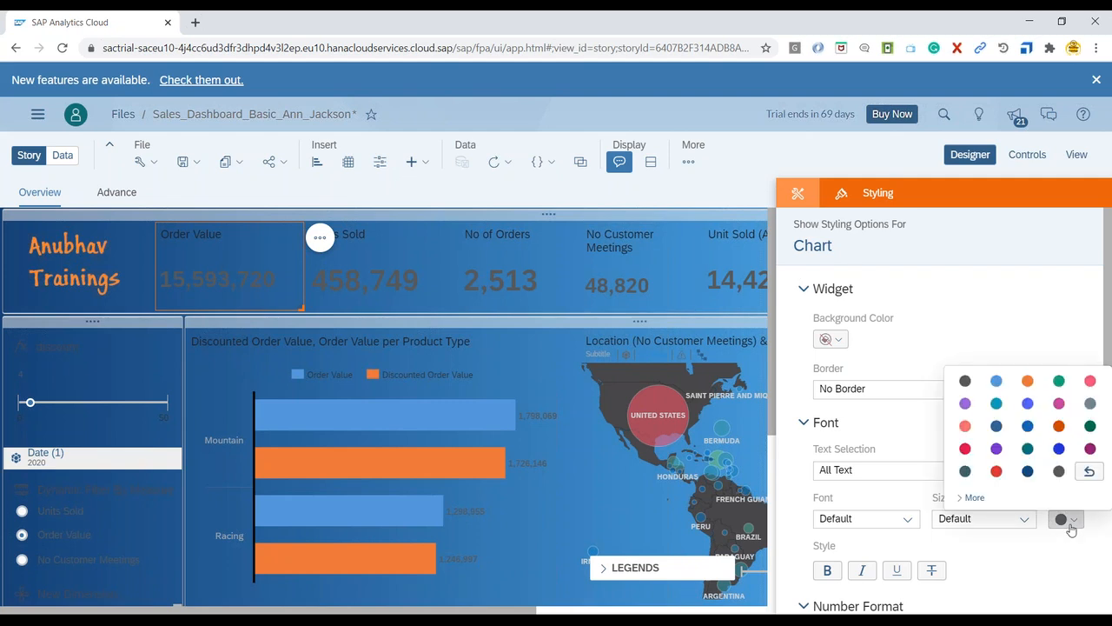
left_click(973, 497)
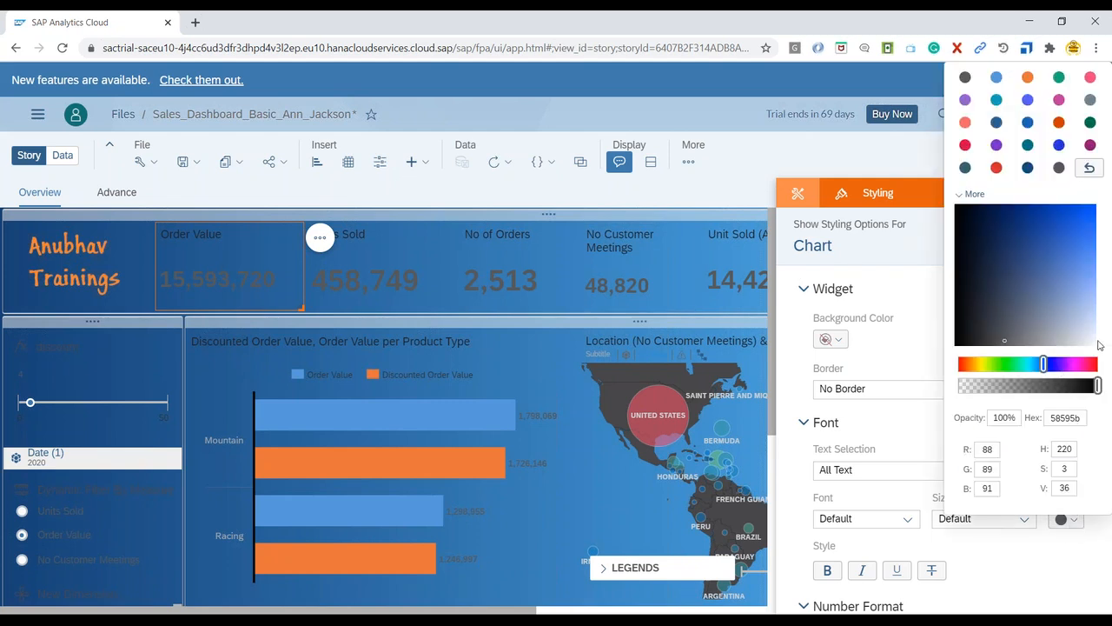
left_click(1094, 344)
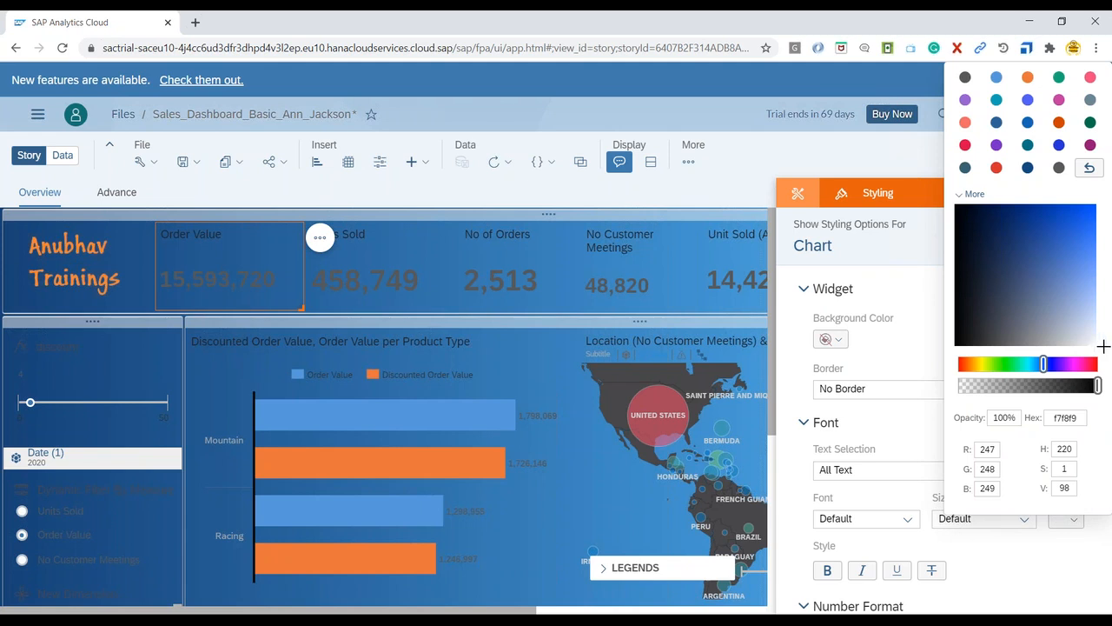
left_click(1059, 519)
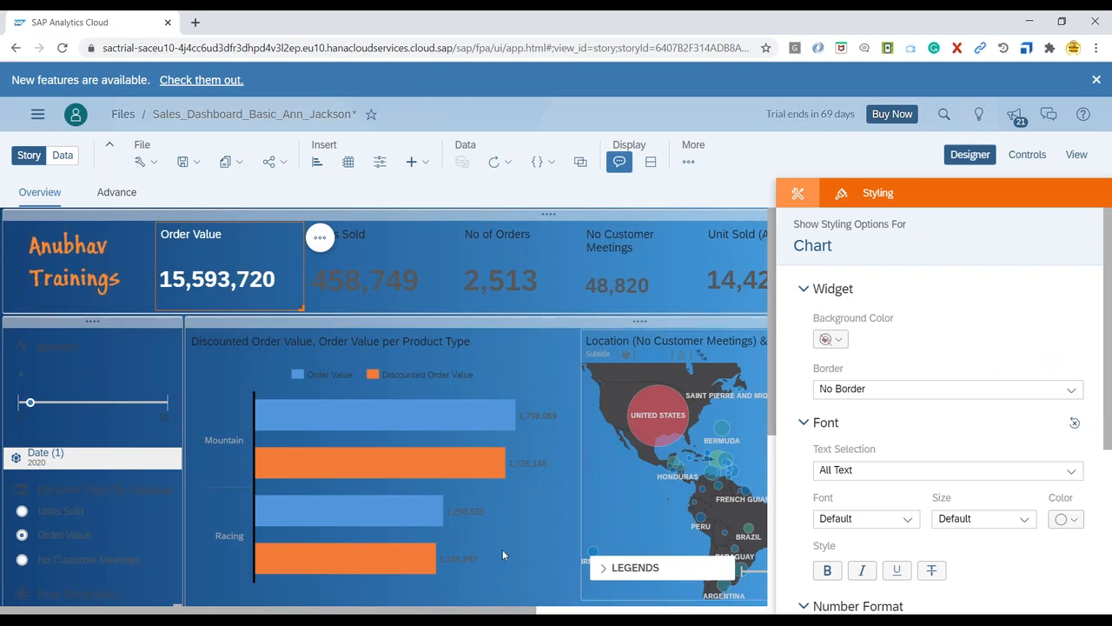
scroll(425, 439, "down", 3)
scroll(425, 438, "up", 3)
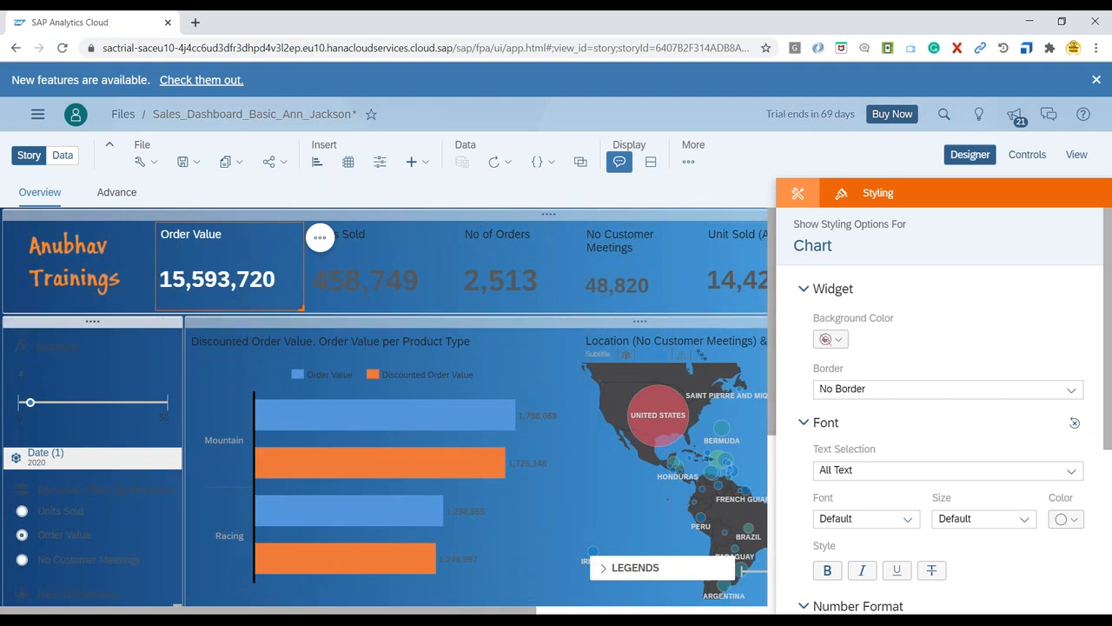
Step: In the story preferences, set the default text color for Charts/Geo tiles to a custom near-white (hex f9fbff)
left_click(151, 163)
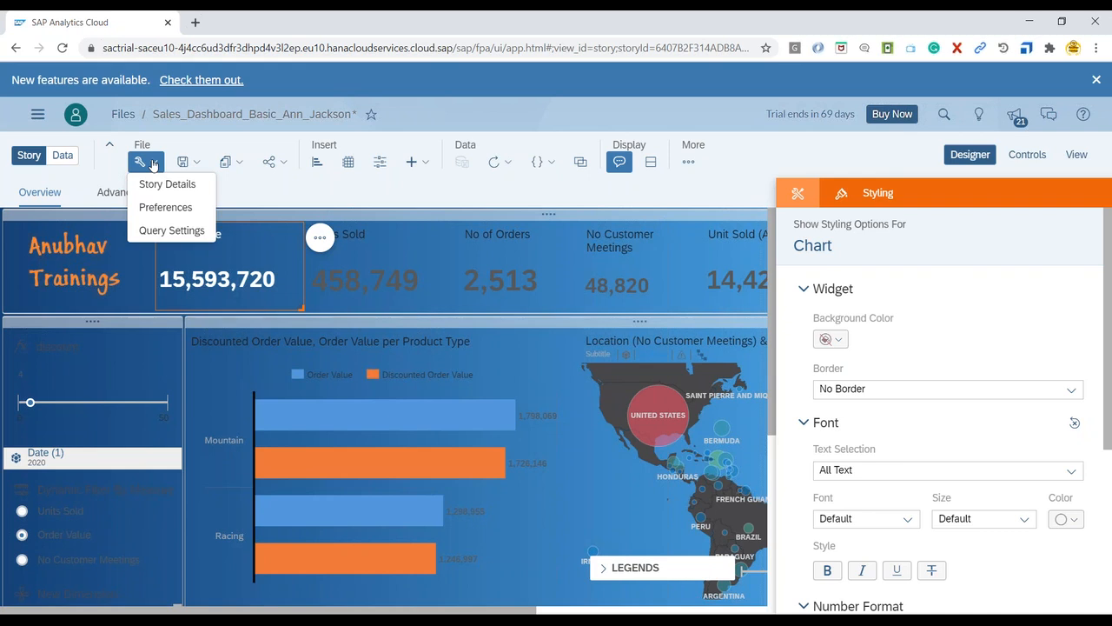
left_click(166, 206)
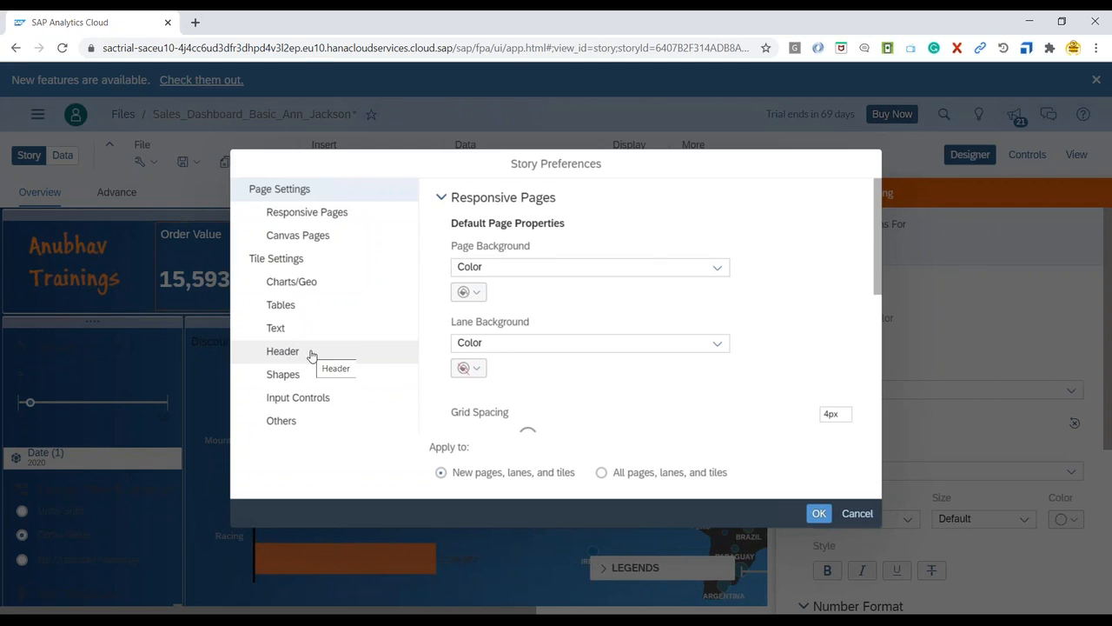
left_click(290, 287)
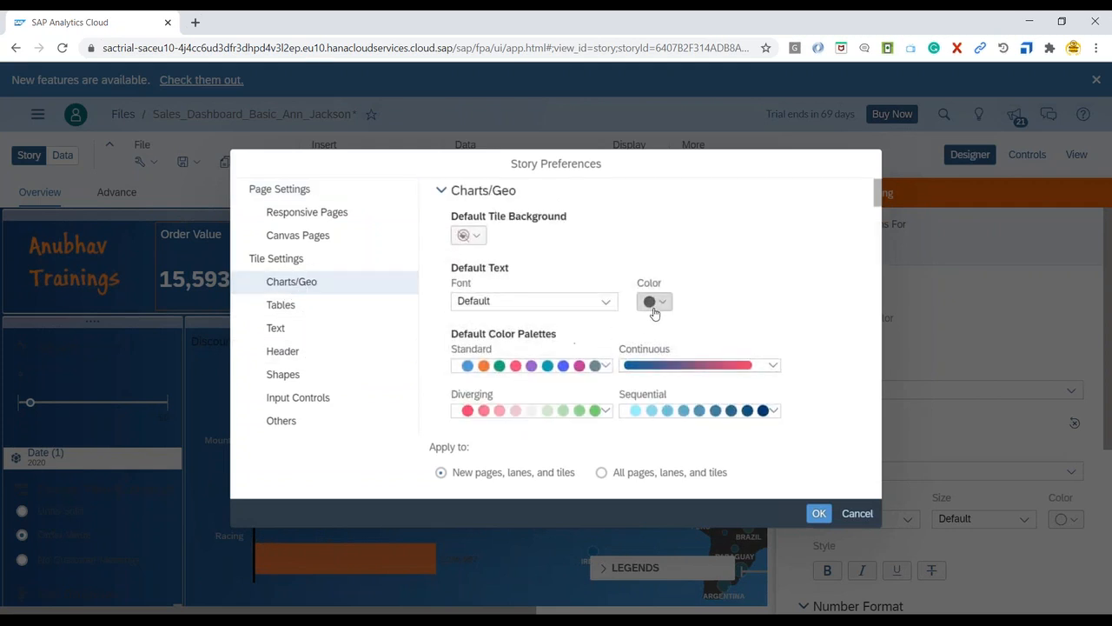
left_click(654, 303)
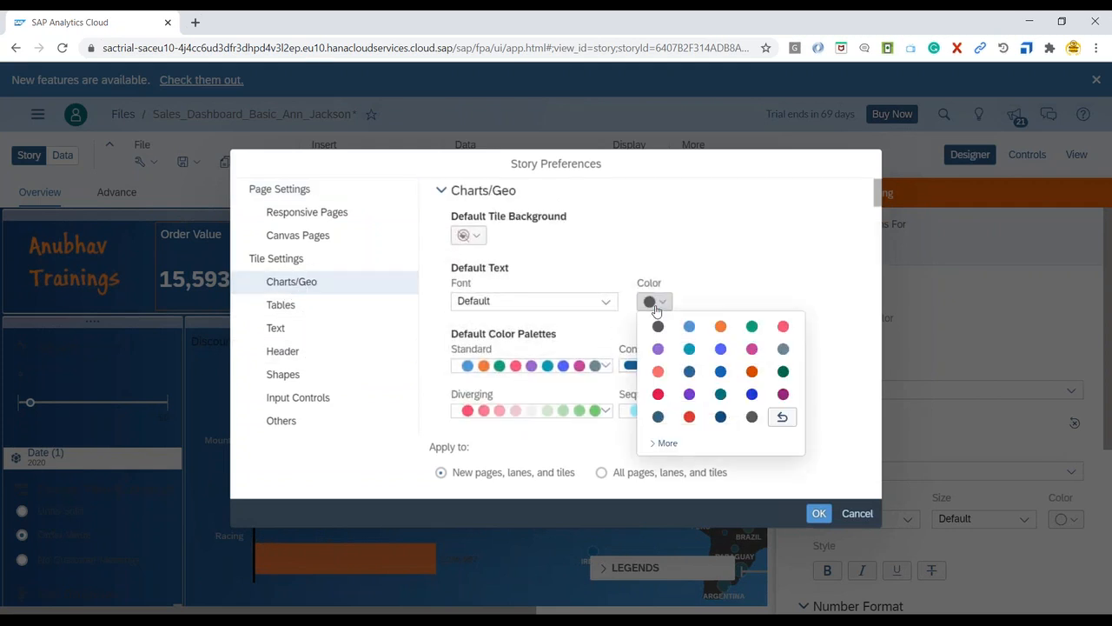
left_click(666, 444)
left_click_drag(788, 431, 799, 446)
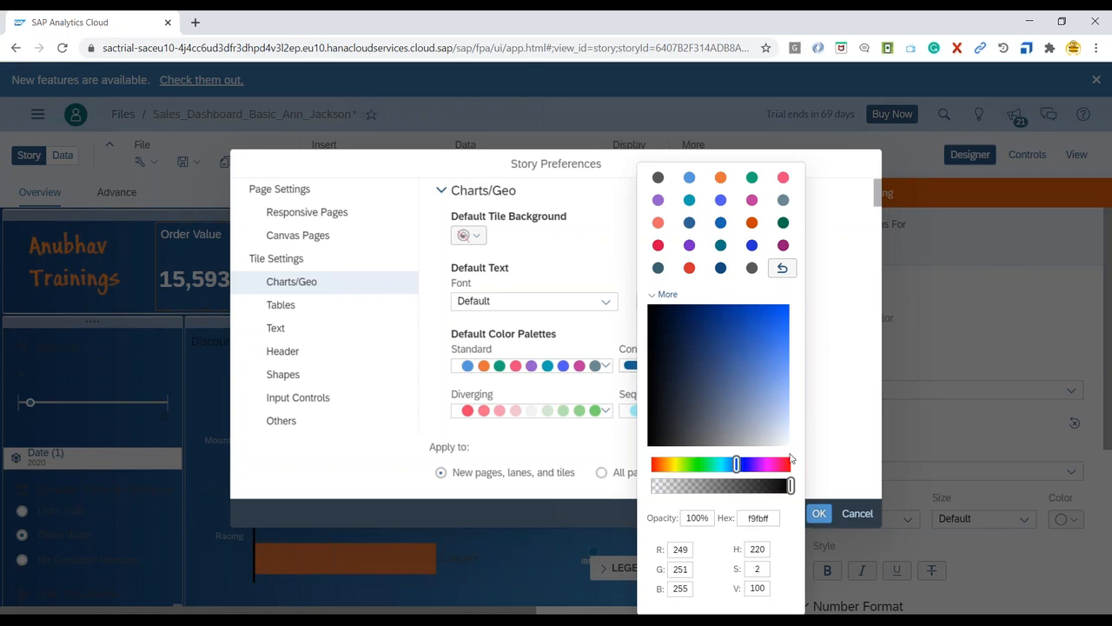
left_click(589, 331)
Step: Set the default text color for Tables tiles to a custom near-white (hex f4f5f7)
left_click(337, 306)
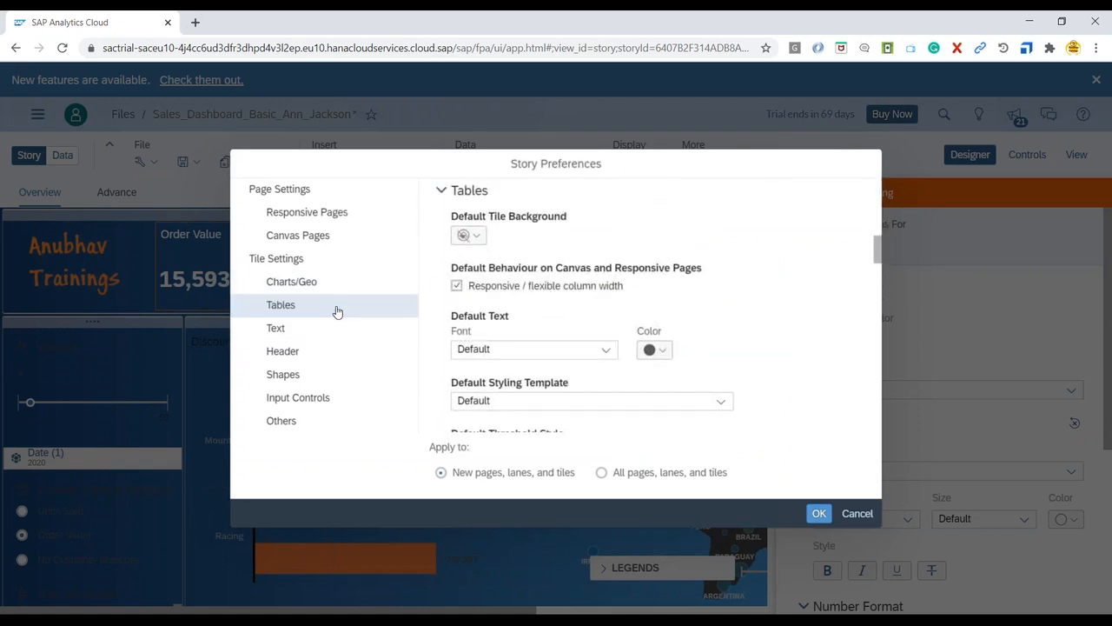
left_click(662, 350)
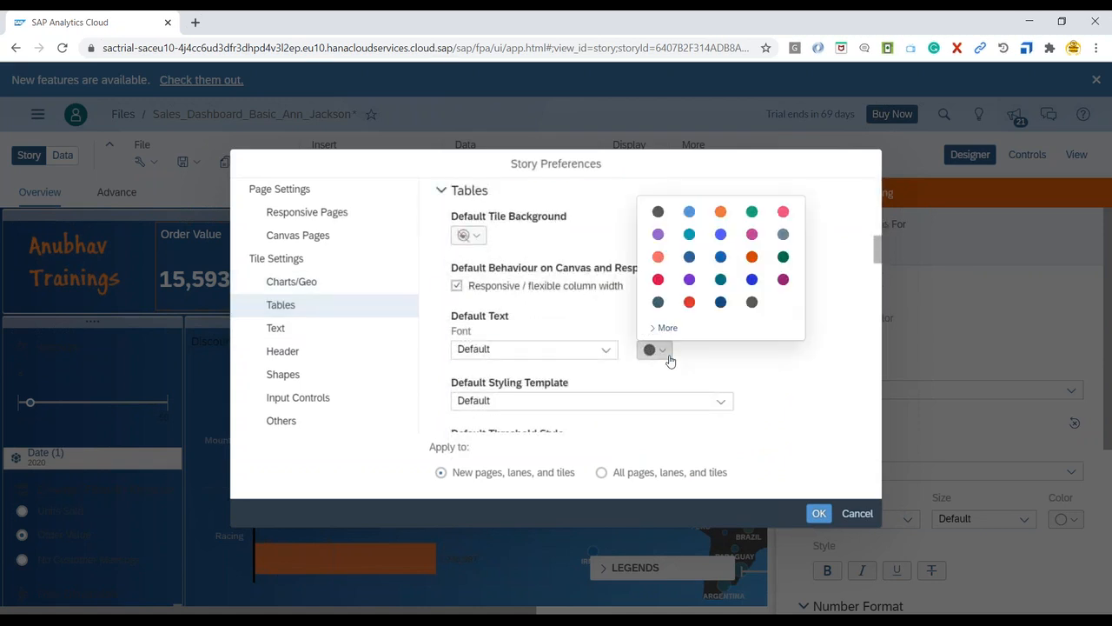
left_click(666, 328)
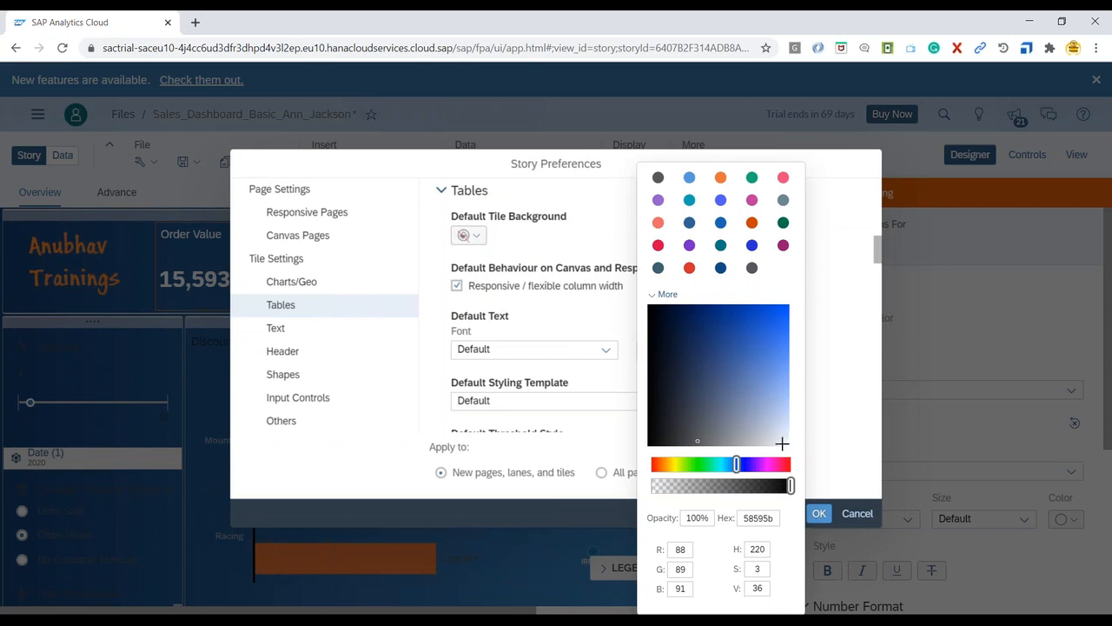
left_click(785, 444)
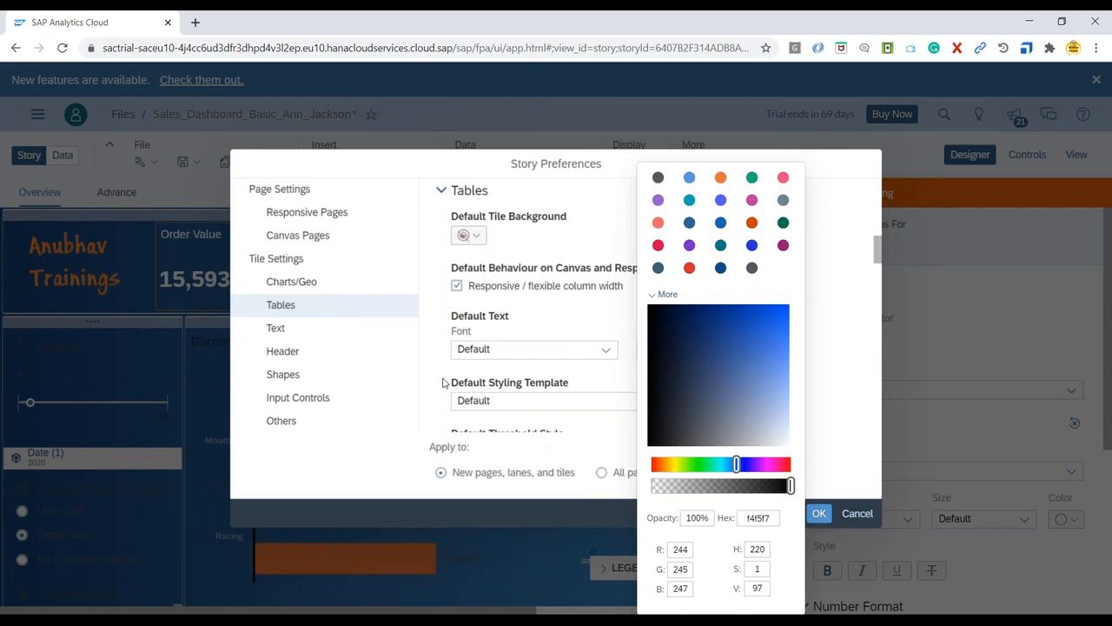
Step: Set the default text color for Text tiles to a custom white
left_click(300, 328)
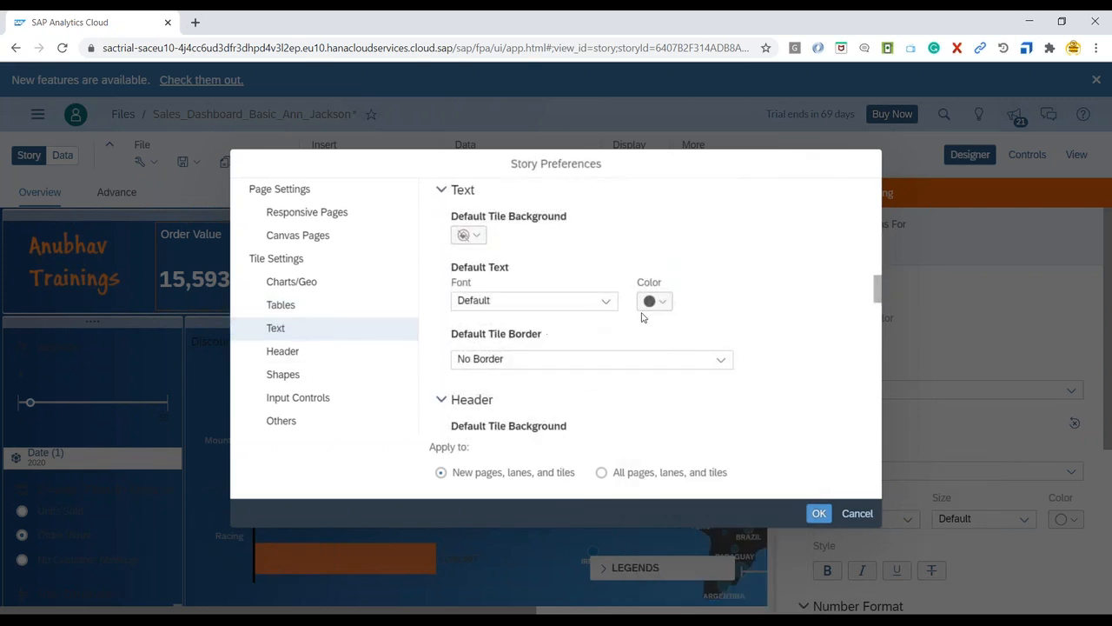
left_click(651, 301)
left_click(669, 442)
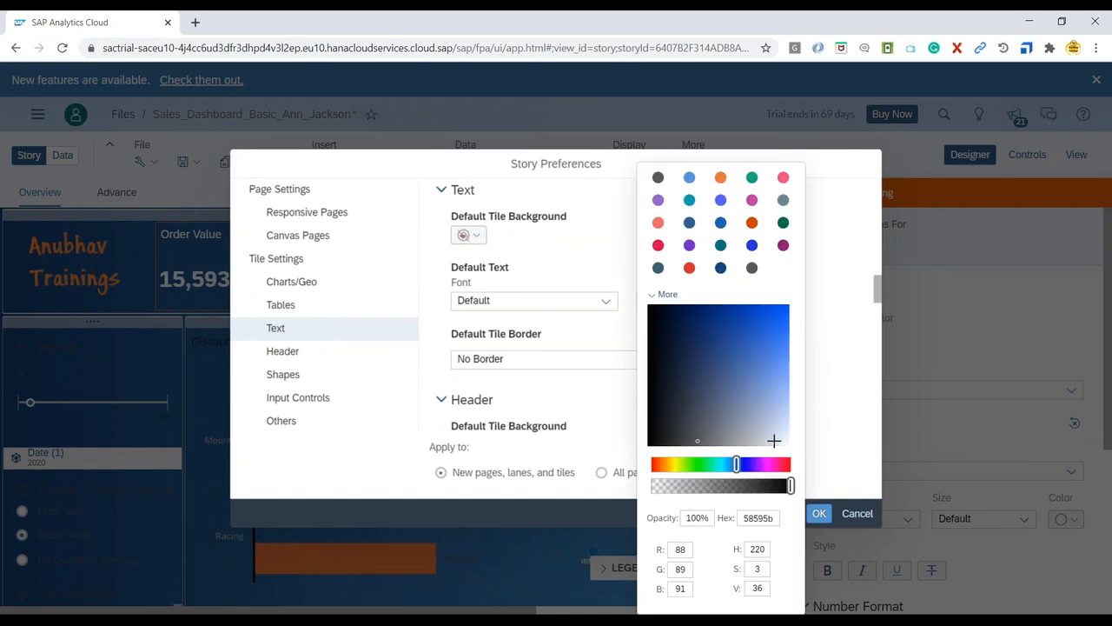
left_click(788, 444)
left_click(603, 382)
Step: Set the default text color for Header tiles to a custom near-white (hex fffcfd)
left_click(282, 355)
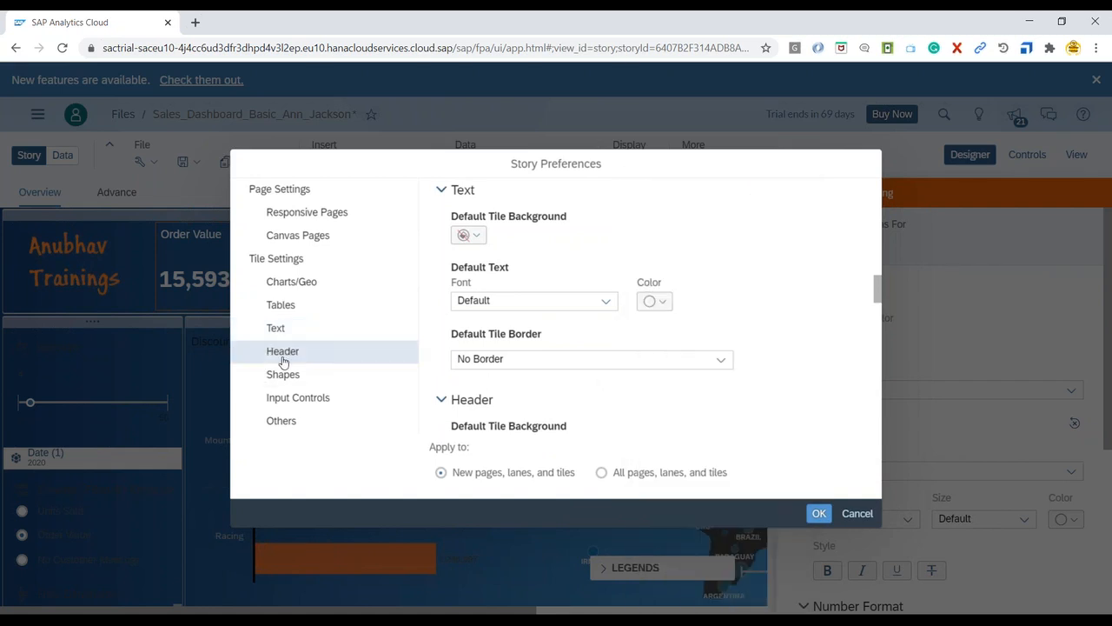
left_click(723, 310)
left_click(723, 310)
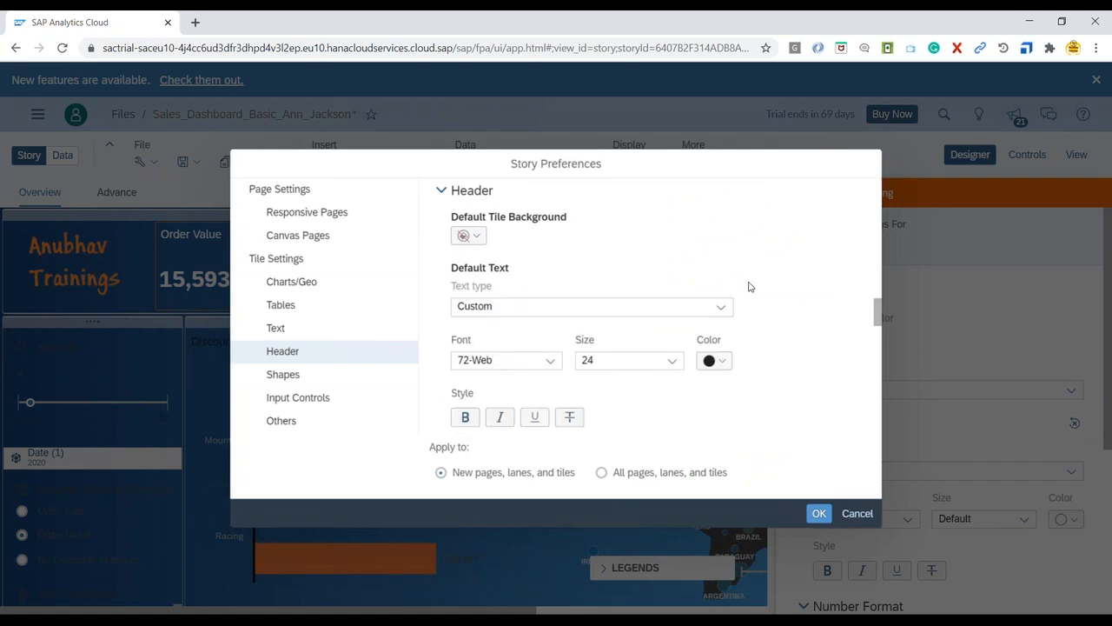
left_click(714, 360)
left_click(723, 340)
left_click_drag(844, 441, 852, 449)
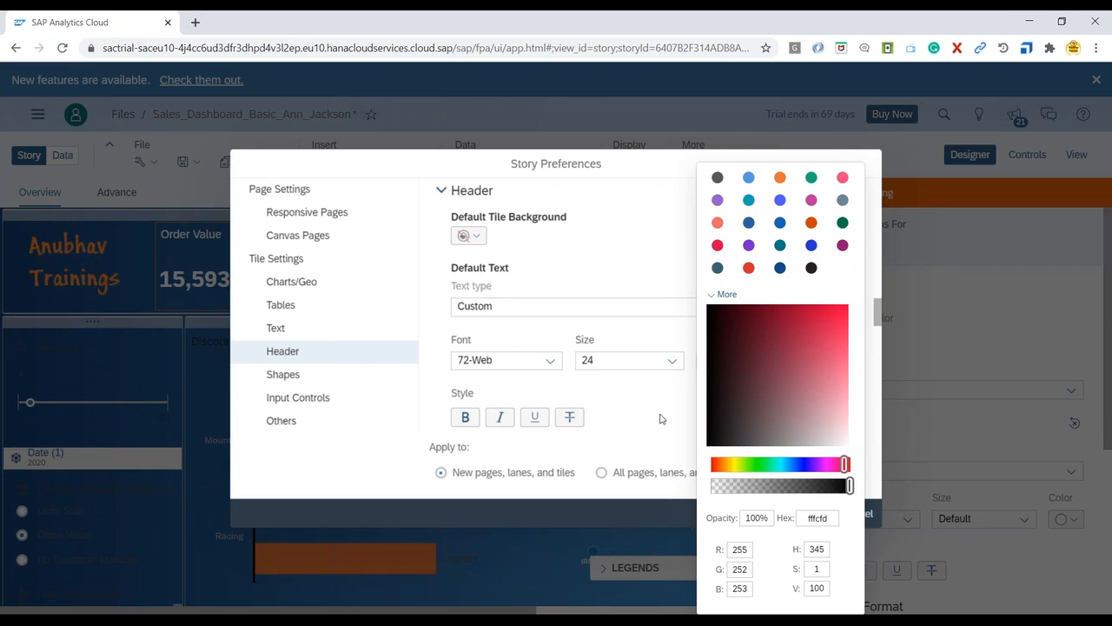
left_click(639, 432)
Step: Set the default text color for Input Controls to a custom near-white (hex fcfcfc)
left_click(328, 383)
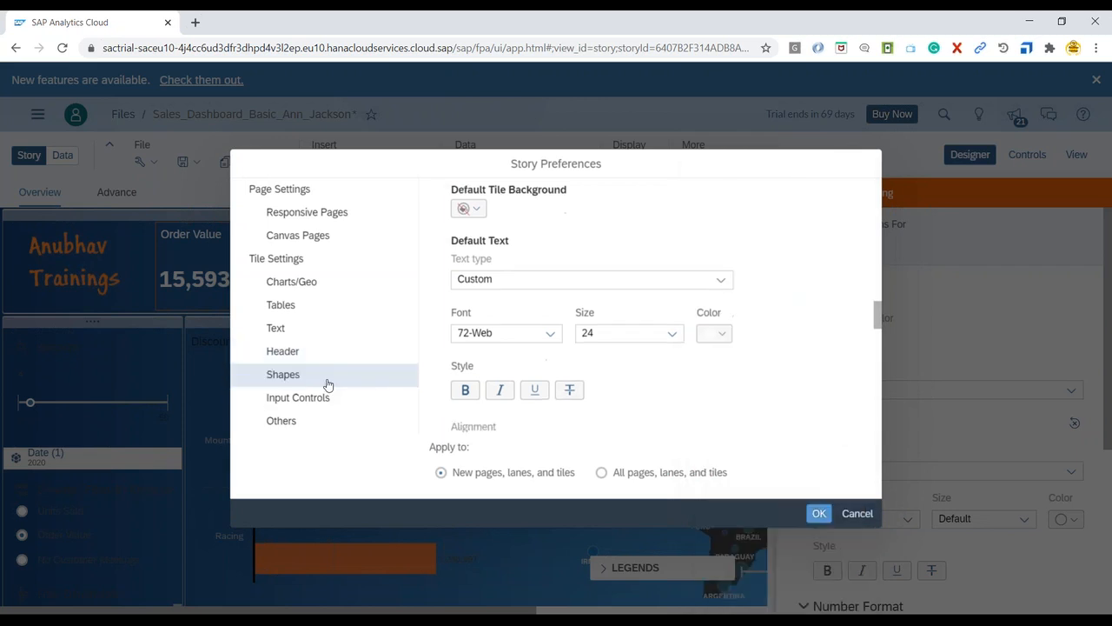
left_click(330, 397)
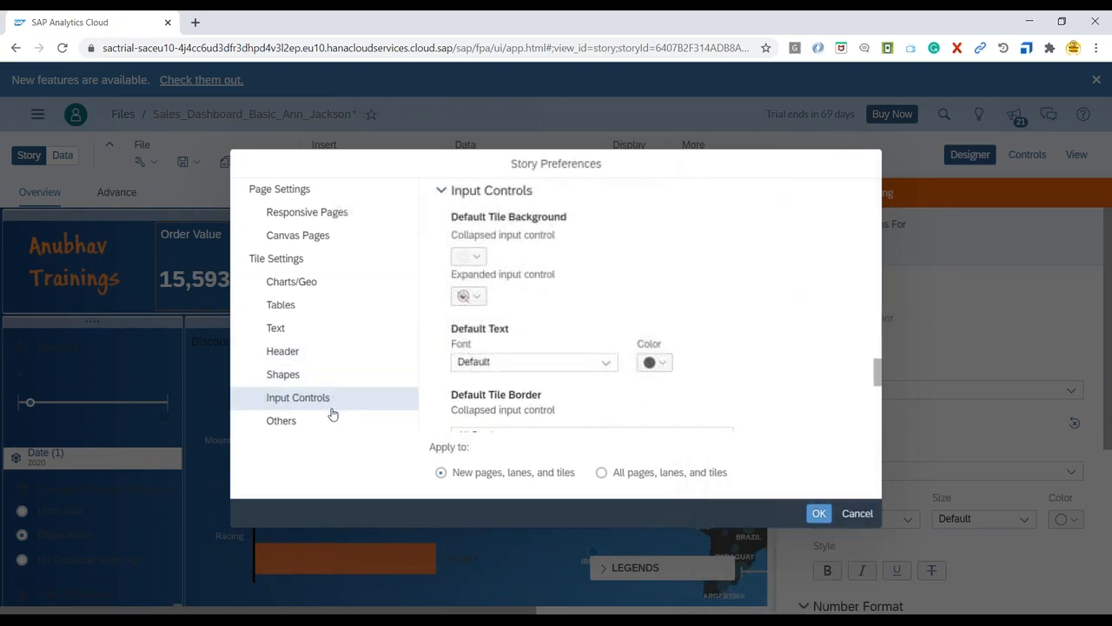
left_click(655, 362)
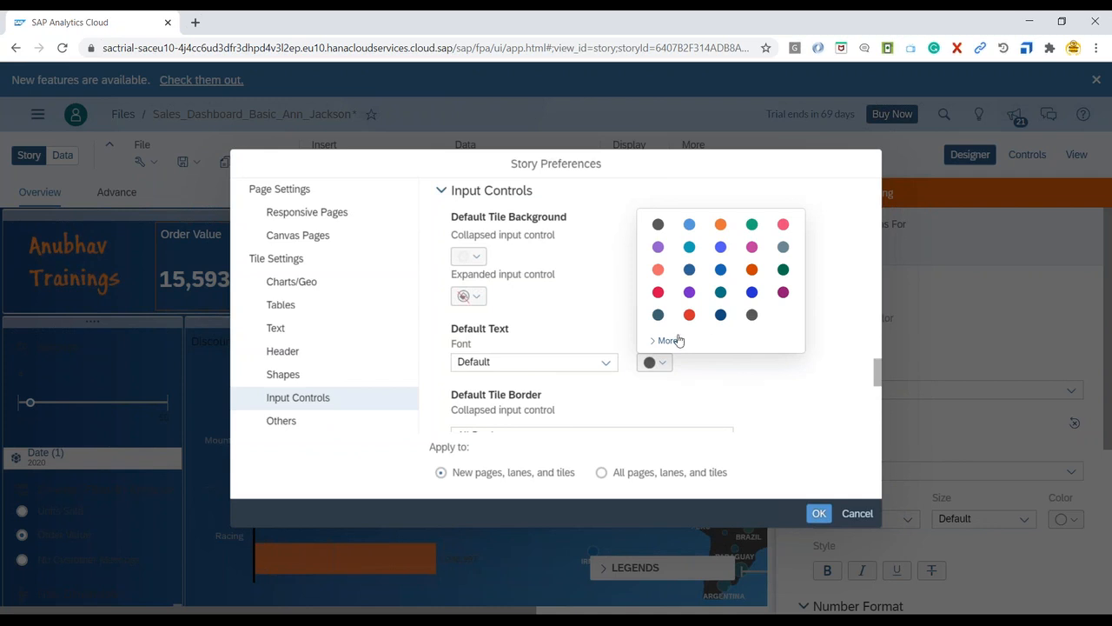
left_click(676, 339)
left_click_drag(787, 440, 787, 441)
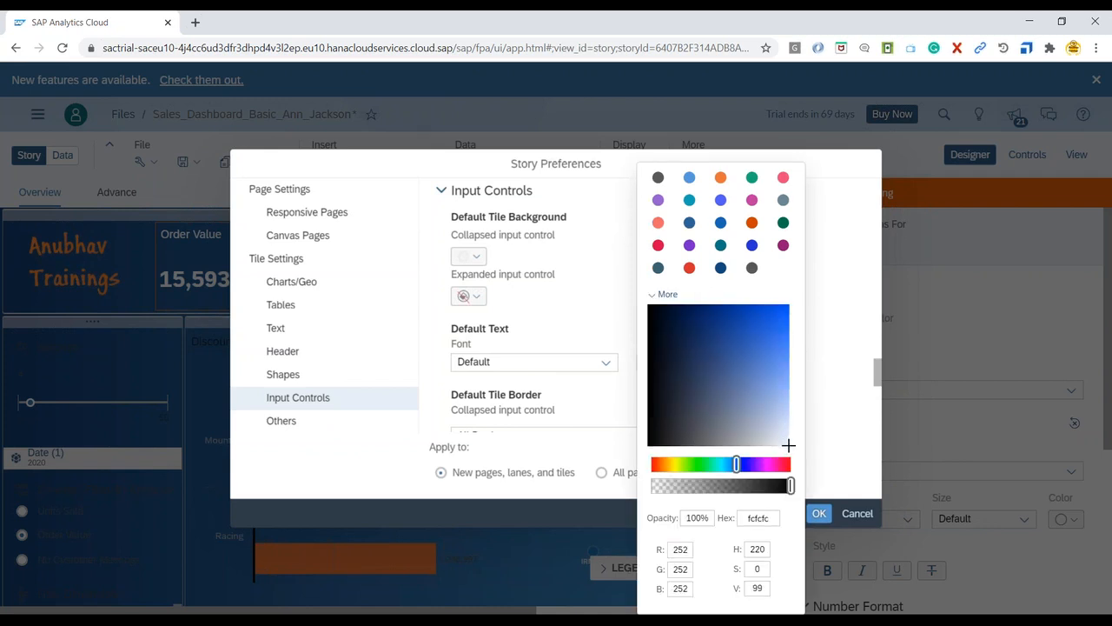
left_click(840, 464)
Step: Review the Charts/Geo defaults, save the story preferences, and check the text colors on the dashboard
left_click(293, 290)
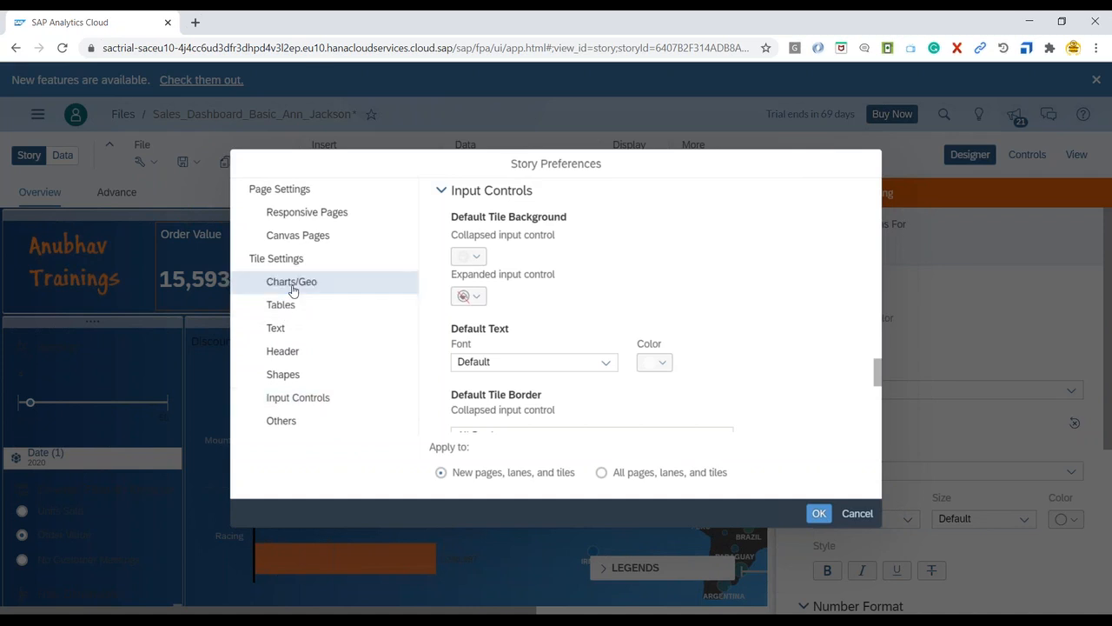
scroll(794, 314, "down", 5)
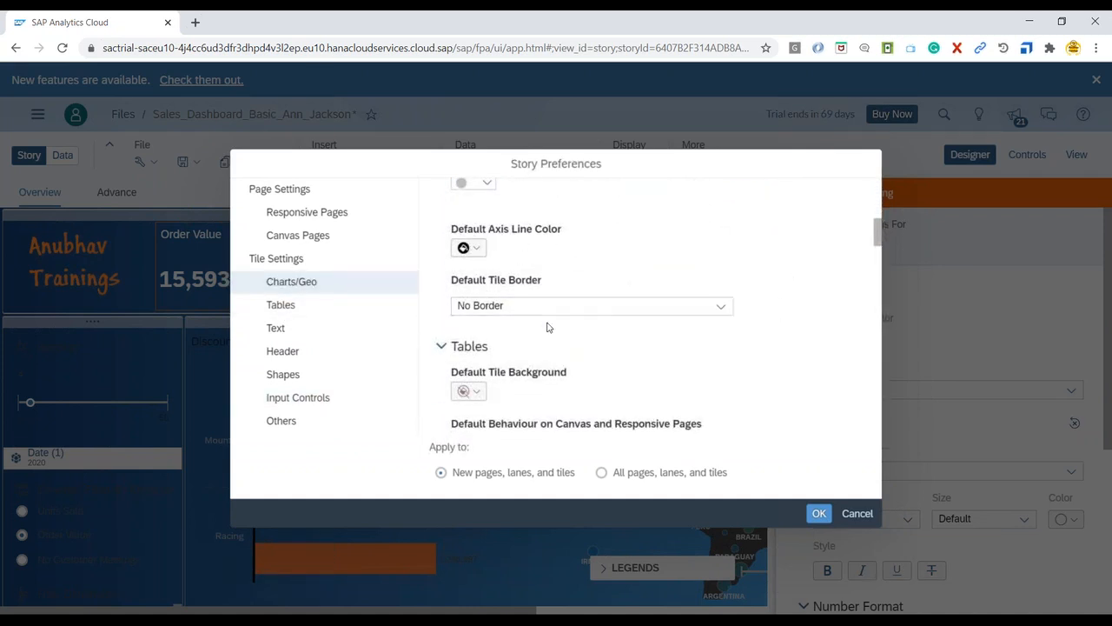
scroll(548, 327, "down", 2)
scroll(591, 323, "up", 6)
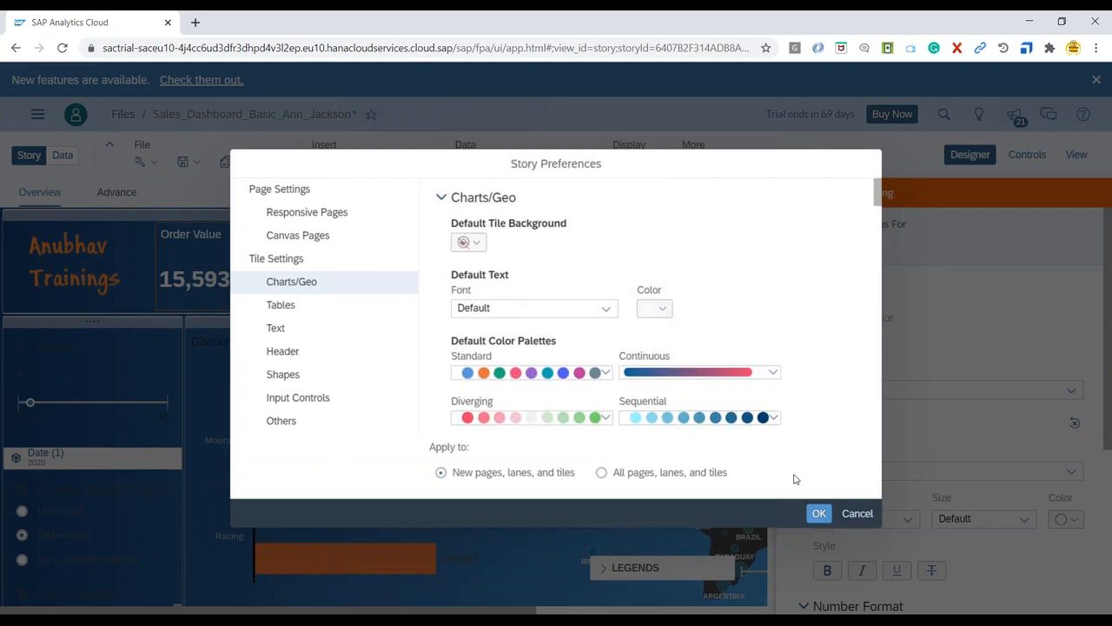
left_click(819, 514)
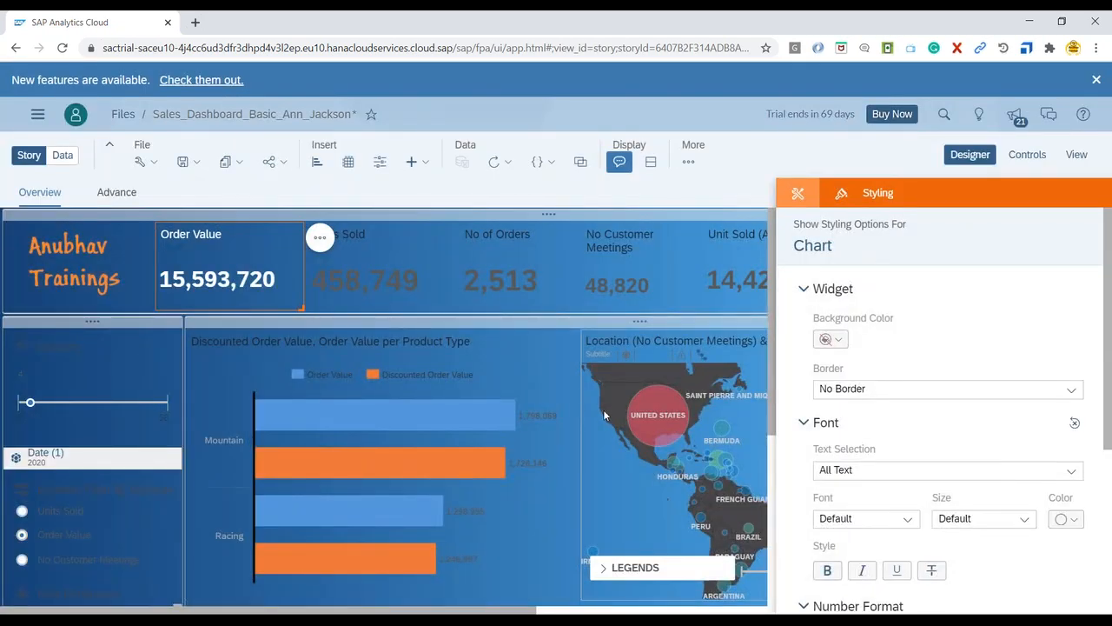
scroll(527, 395, "down", 3)
scroll(527, 394, "up", 4)
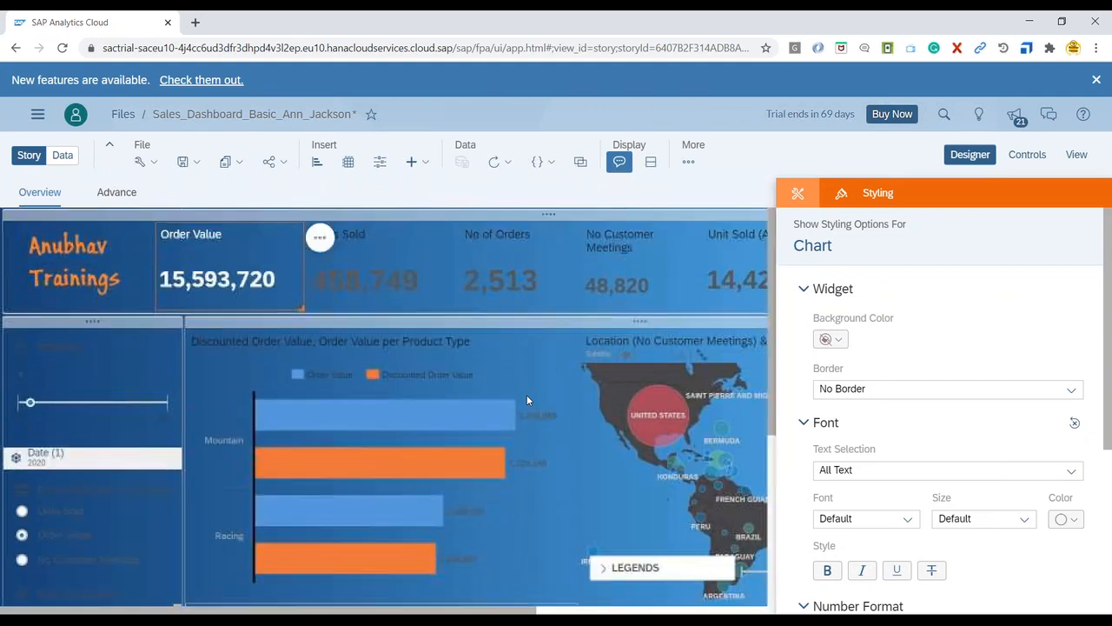
Step: Reopen the story preferences and review the page defaults and the Charts/Geo, Tables, Text and Header tile defaults
left_click(141, 161)
left_click(149, 204)
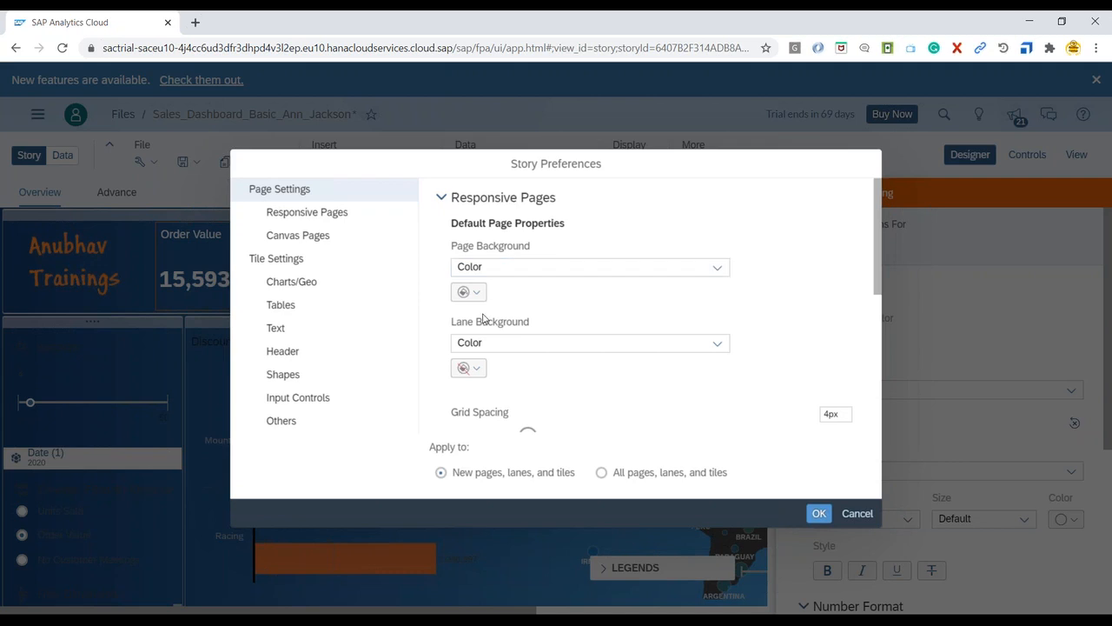
scroll(537, 391, "down", 3)
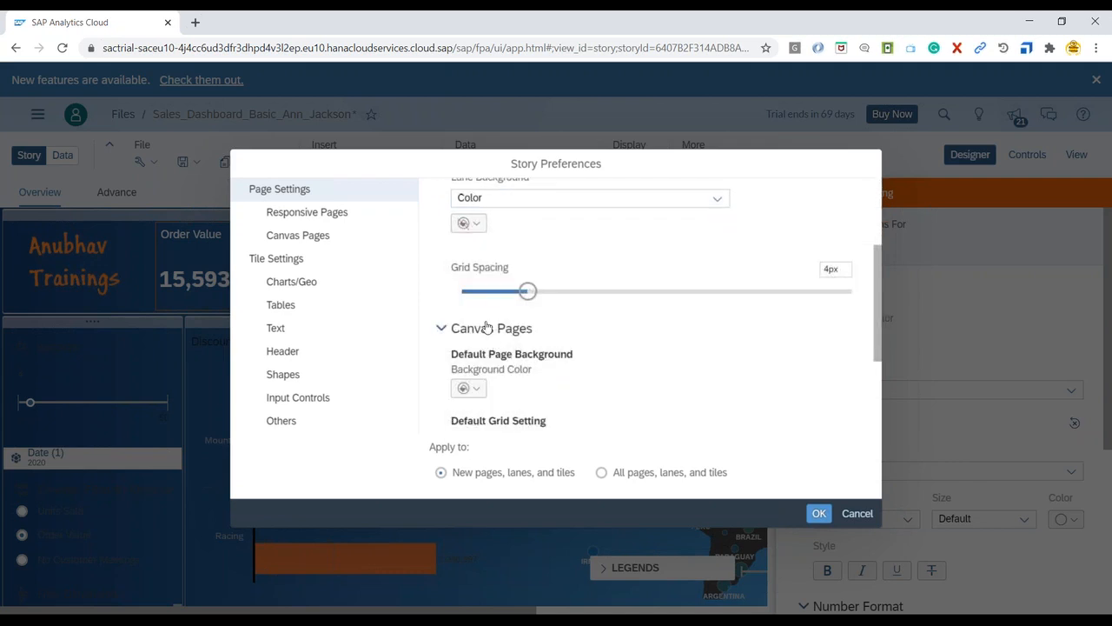
scroll(489, 318, "down", 2)
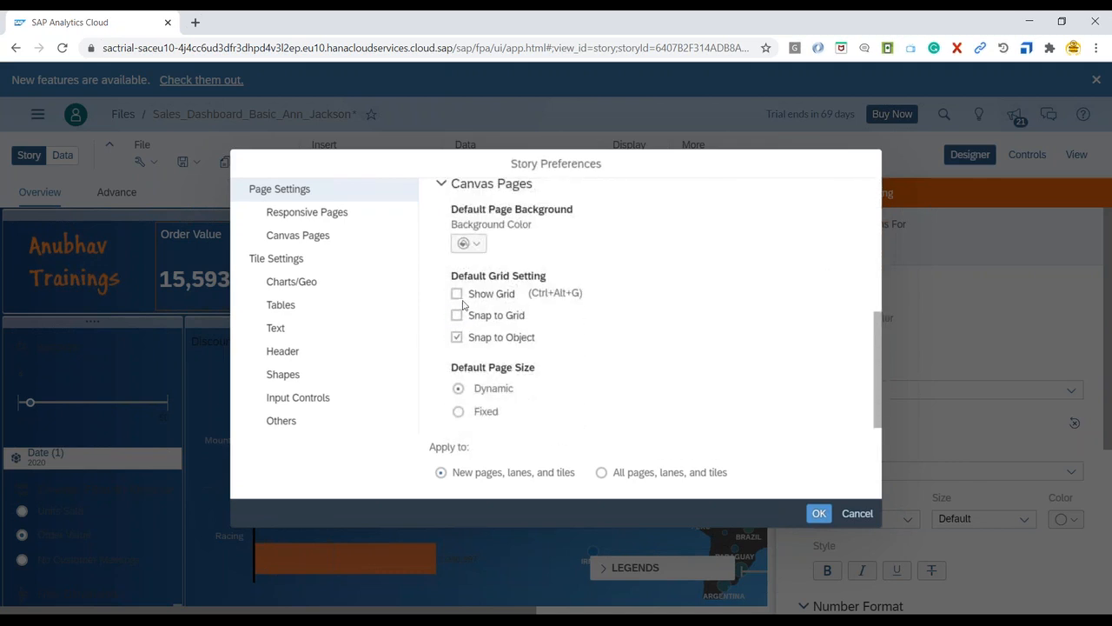
scroll(469, 350, "down", 1)
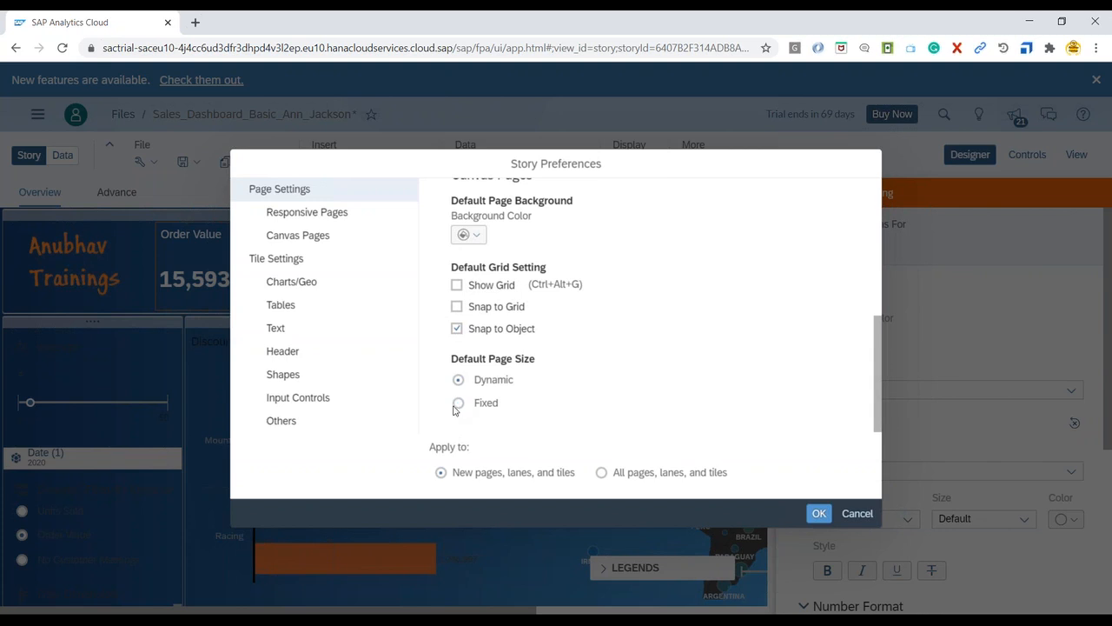
left_click(310, 286)
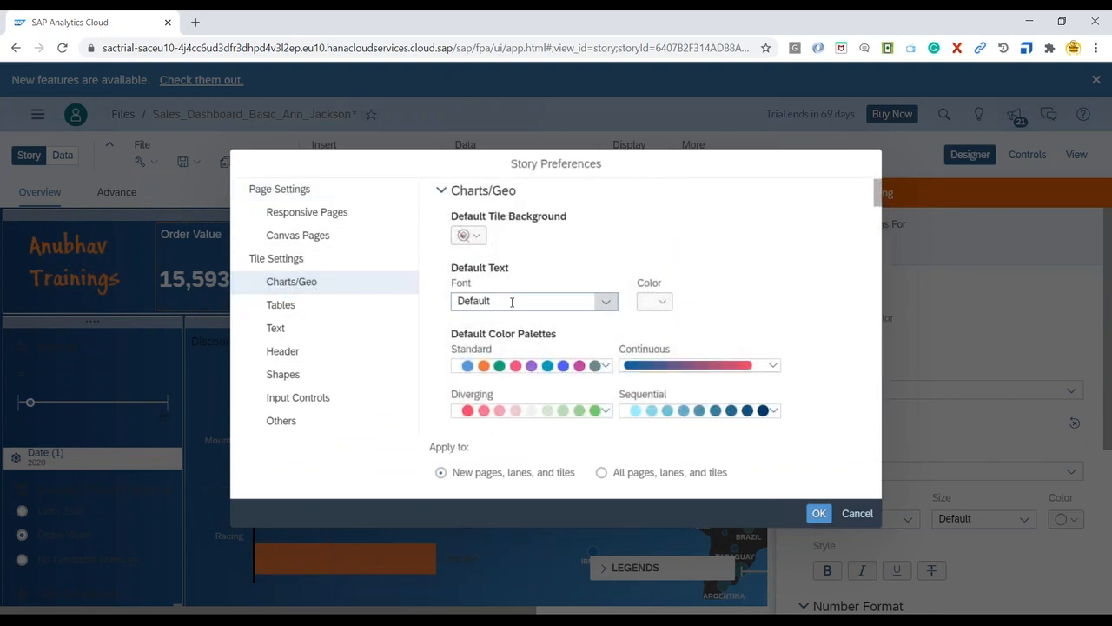
left_click(512, 301)
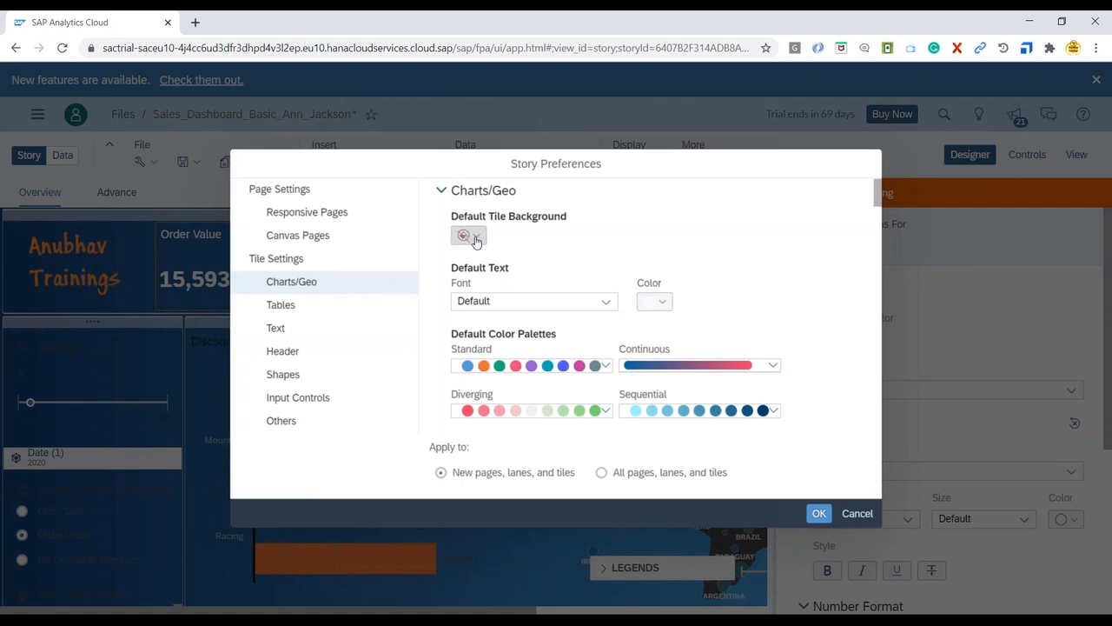
scroll(529, 376, "down", 2)
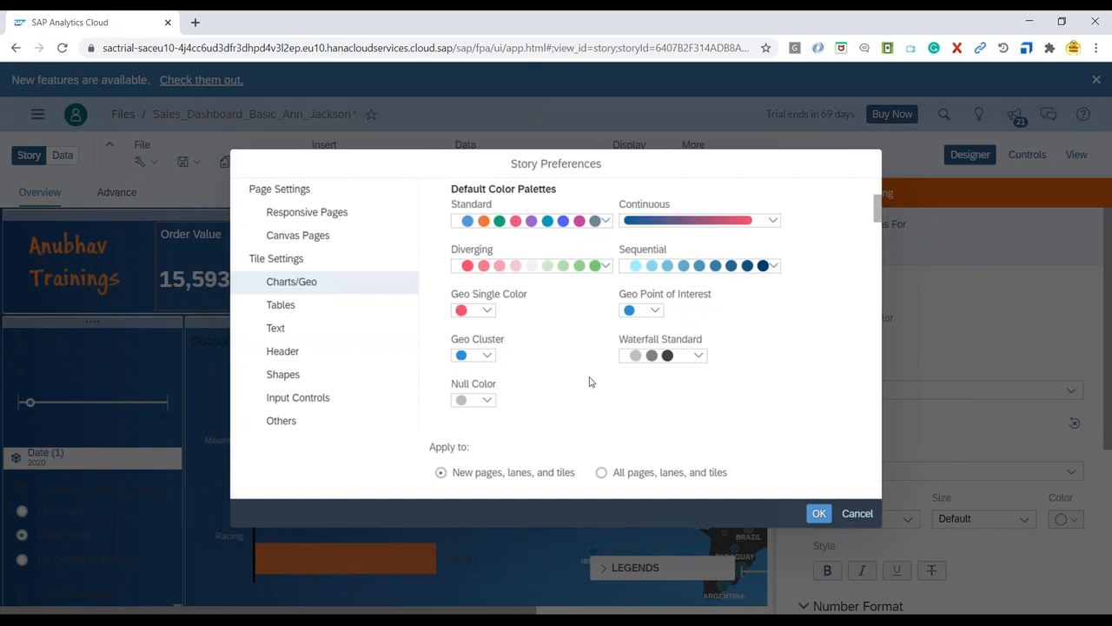
scroll(589, 381, "up", 2)
scroll(556, 338, "down", 3)
scroll(556, 305, "down", 2)
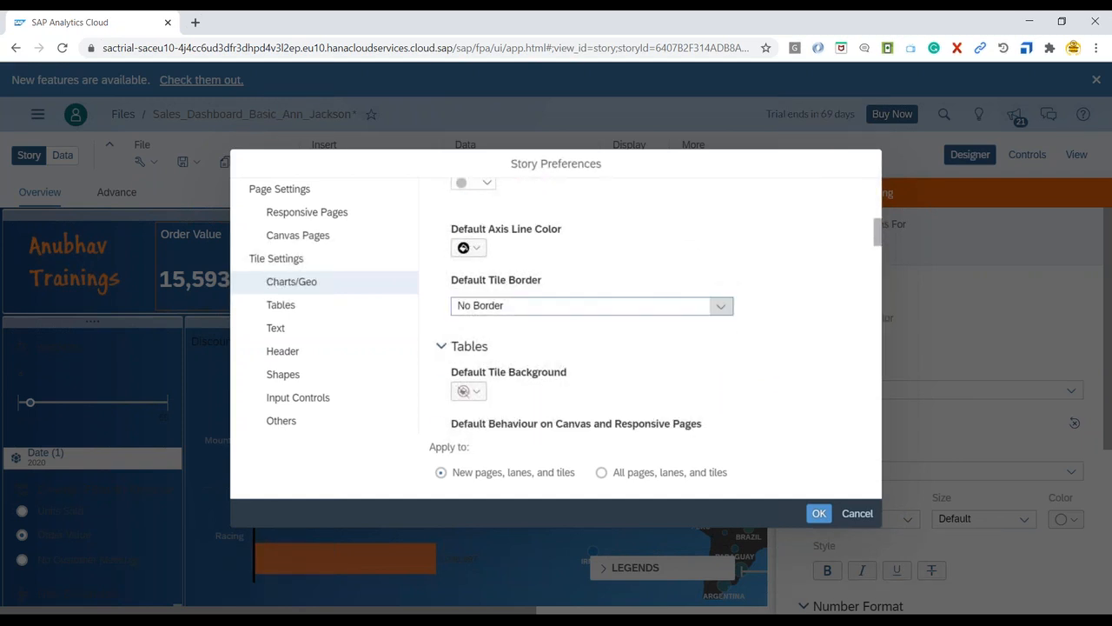
scroll(554, 300, "down", 2)
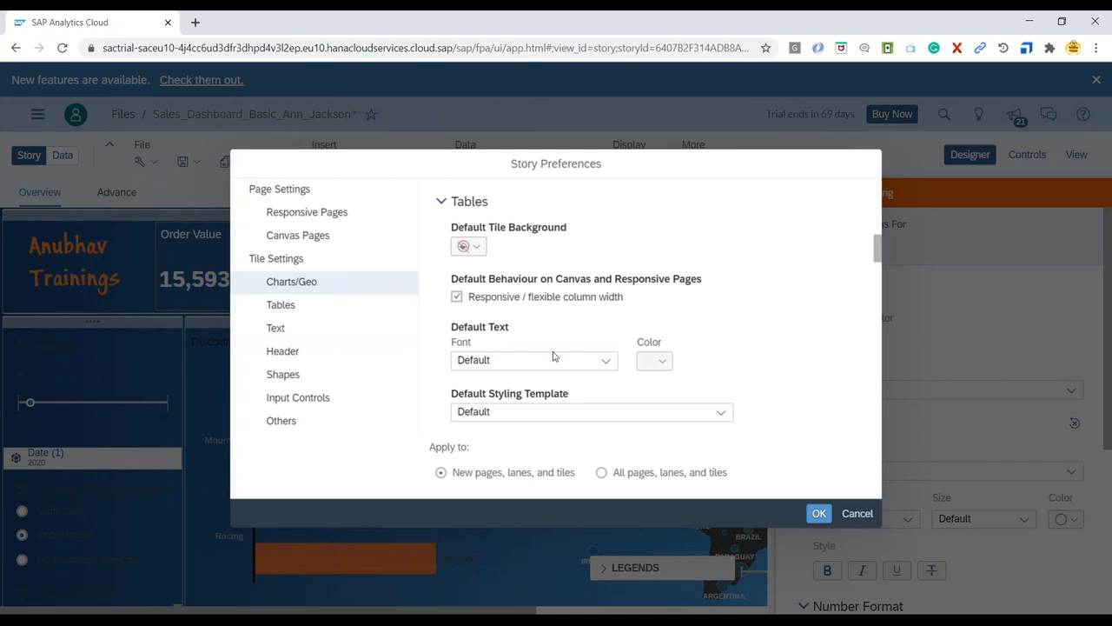
scroll(511, 364, "down", 5)
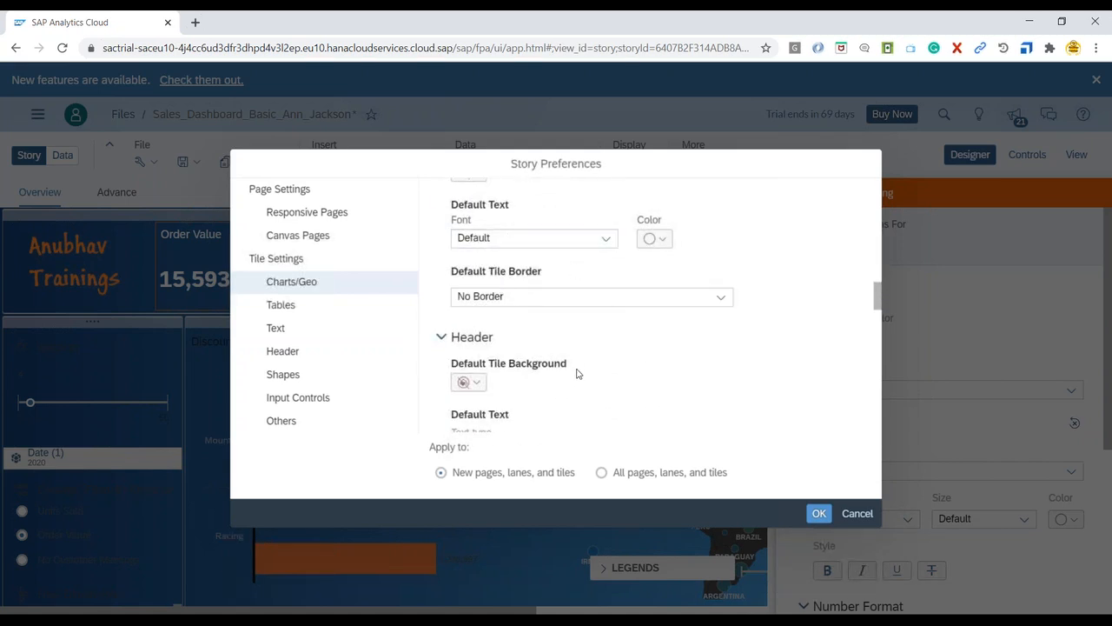
scroll(572, 380, "down", 3)
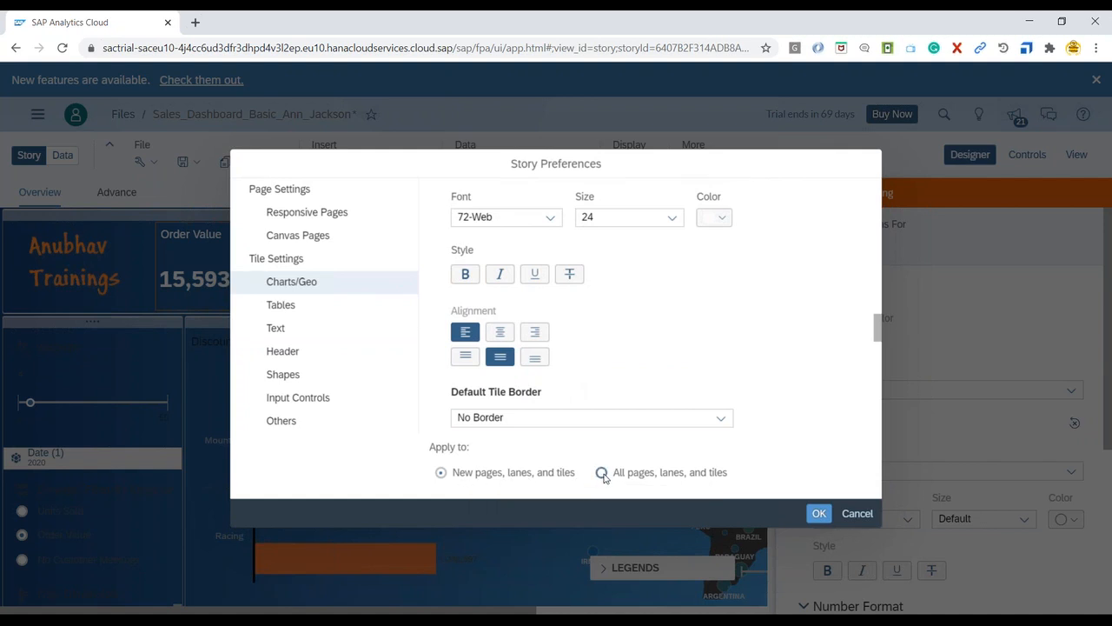
Step: Apply the story preferences to all existing pages, lanes, and tiles
left_click(602, 472)
left_click(819, 514)
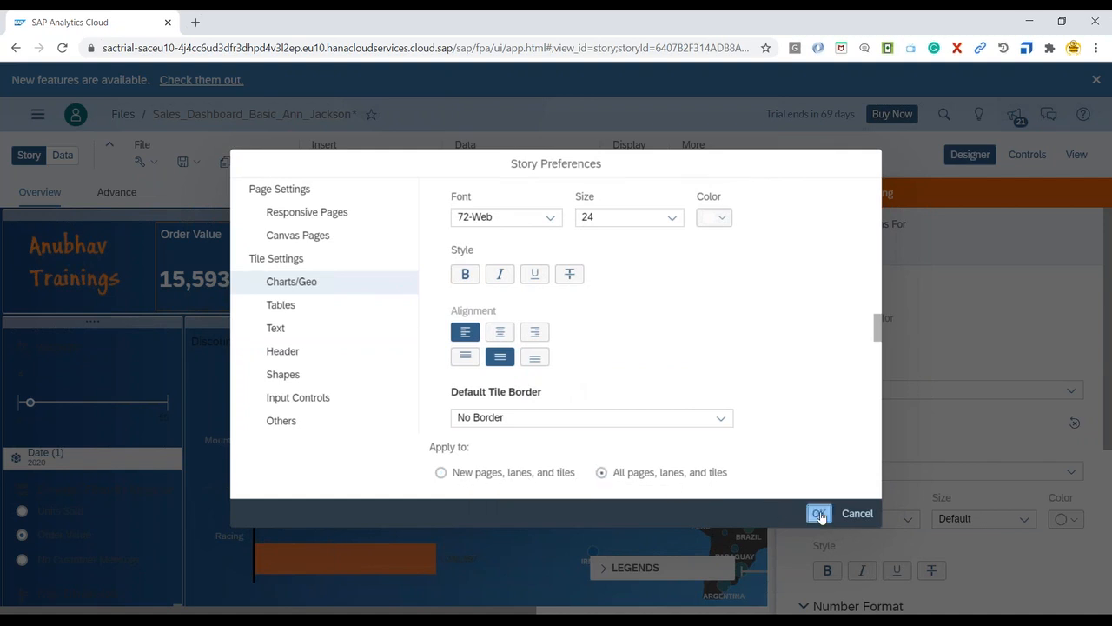
left_click(750, 384)
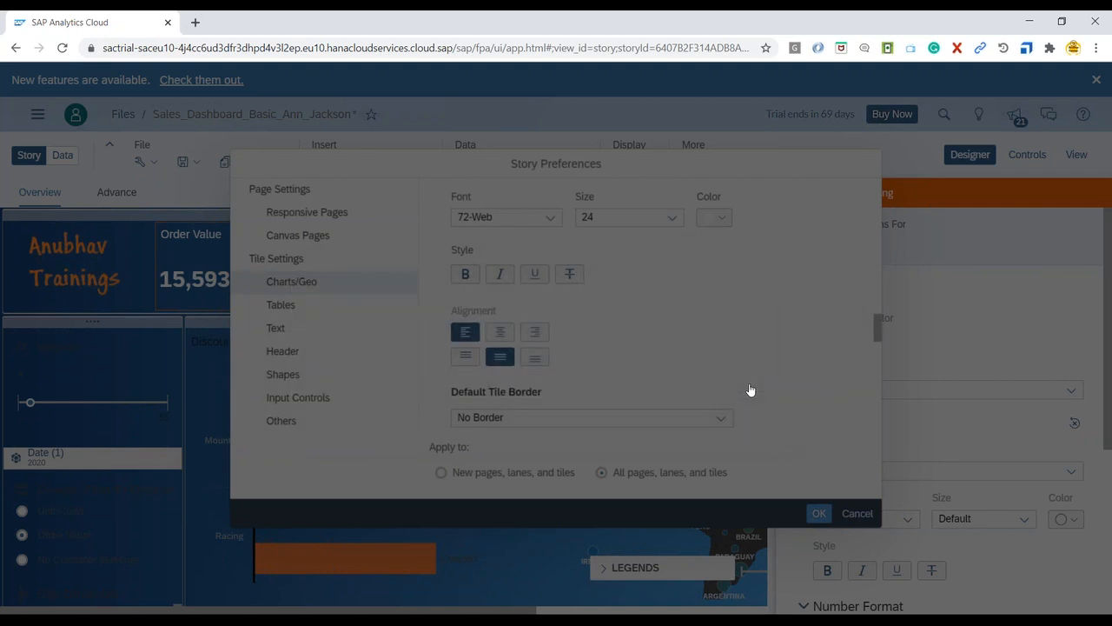
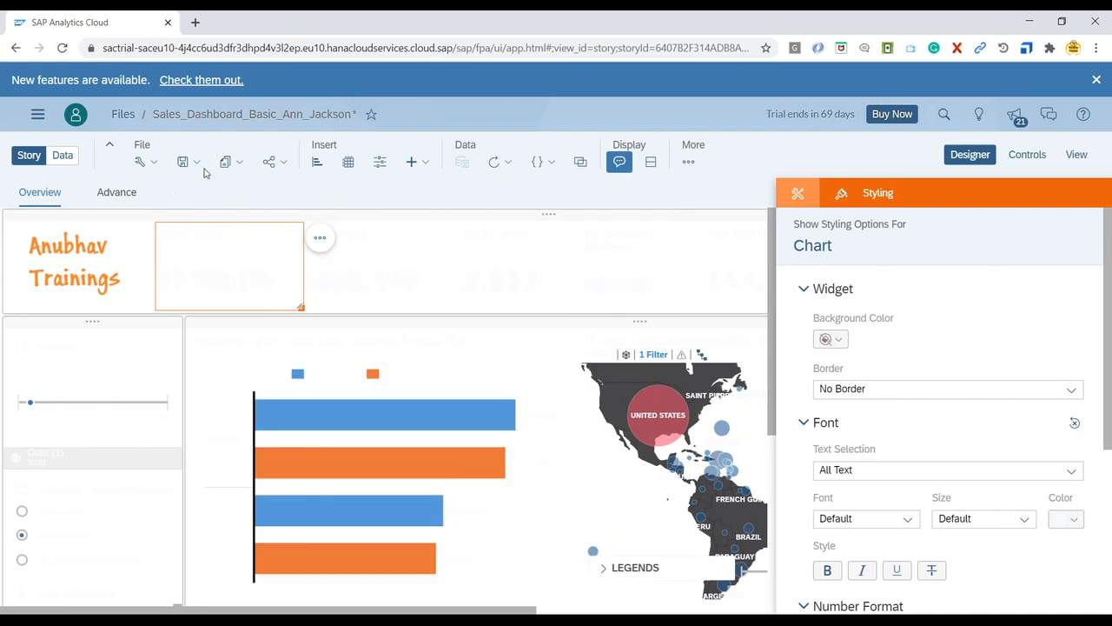
left_click(142, 162)
left_click(163, 207)
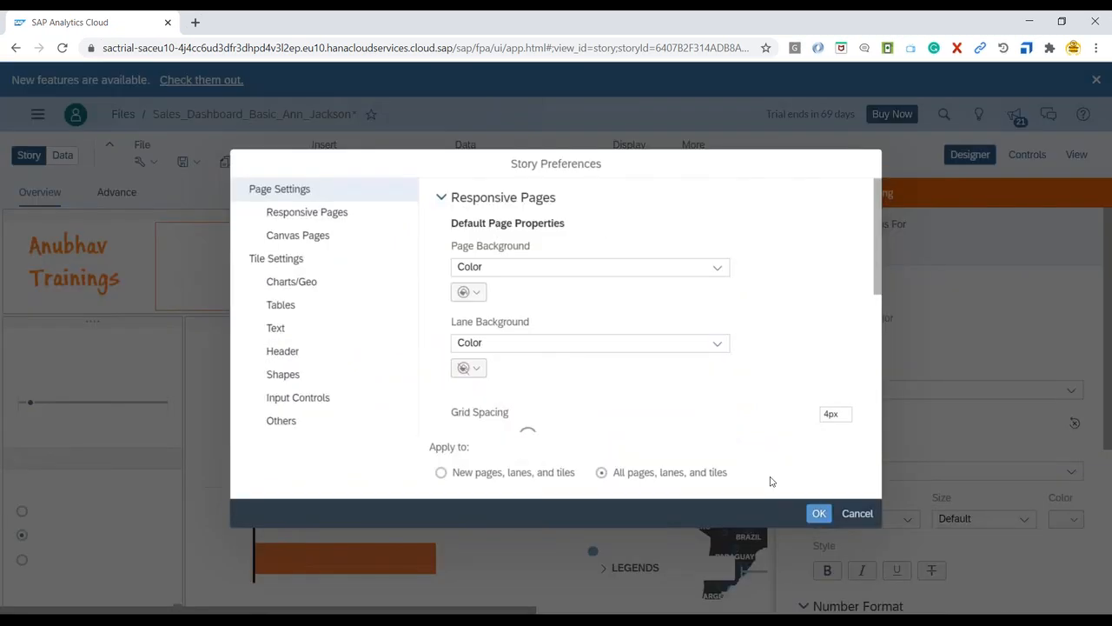
left_click(853, 514)
Step: Set the page background to a gradient and pick the dark-blue-to-light-blue preset
left_click(572, 214)
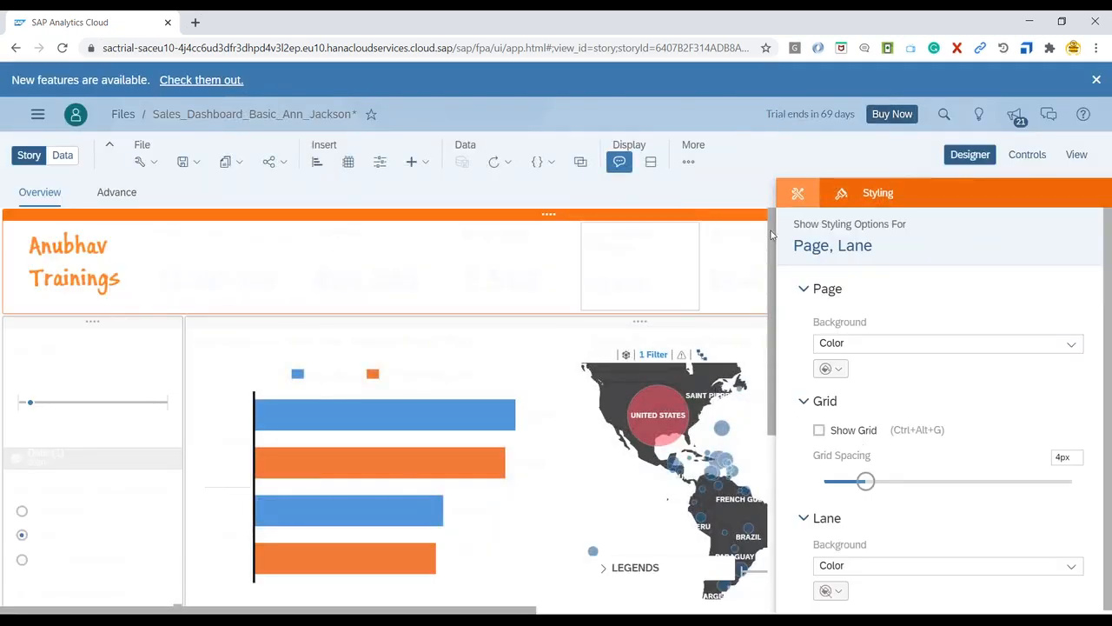
left_click(1074, 346)
left_click(1043, 391)
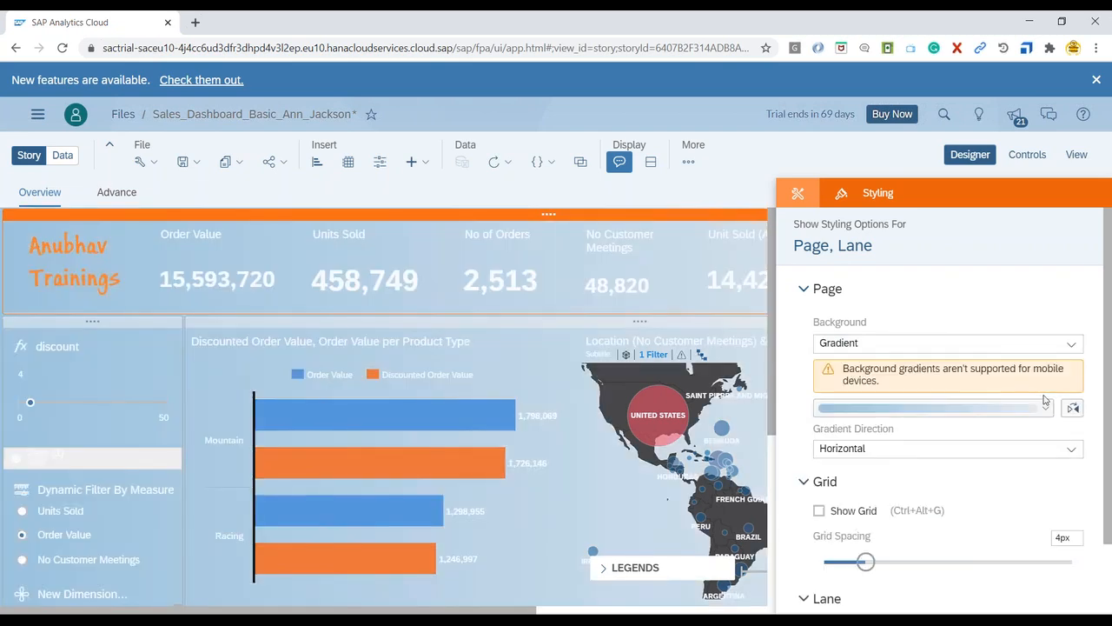
left_click(995, 410)
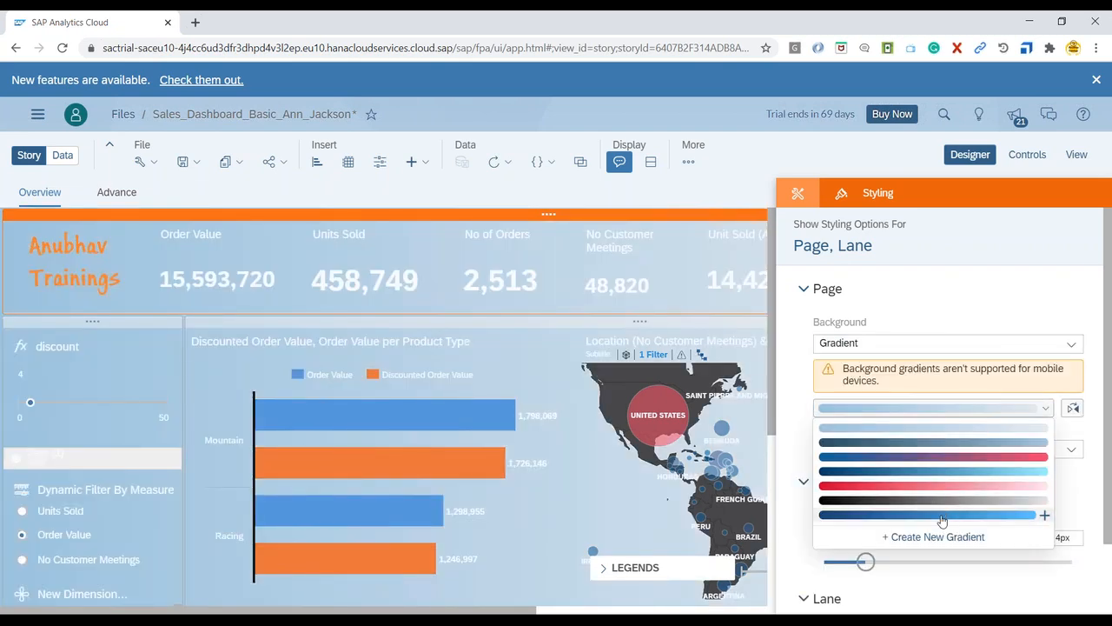
left_click(916, 475)
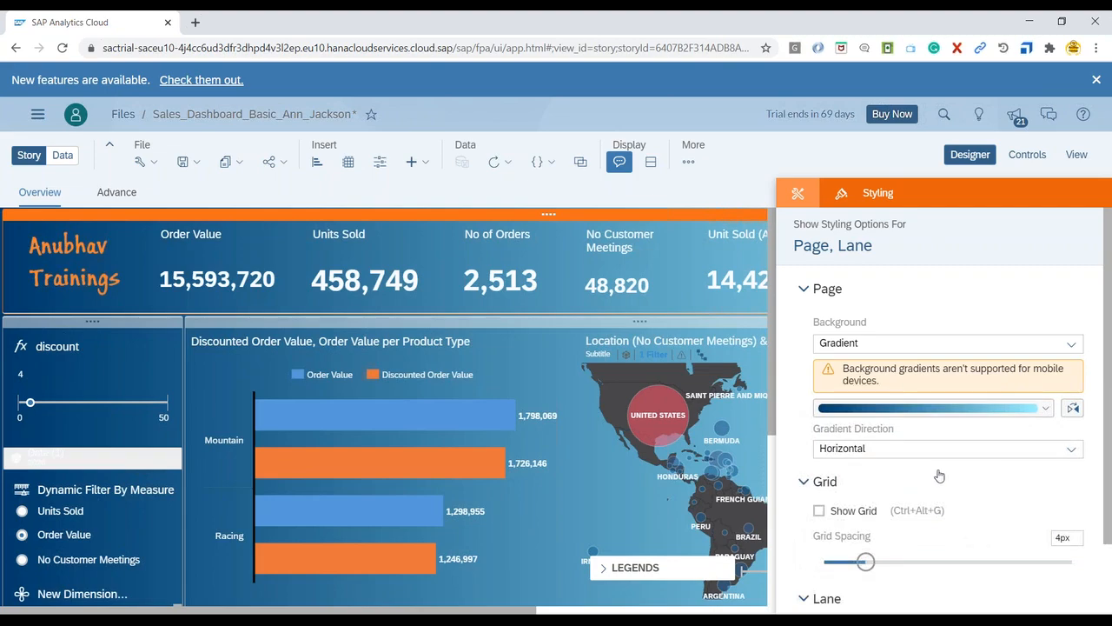
Step: Close the styling options and check the text readability of the tiles, word cloud and table against the page background
left_click(966, 154)
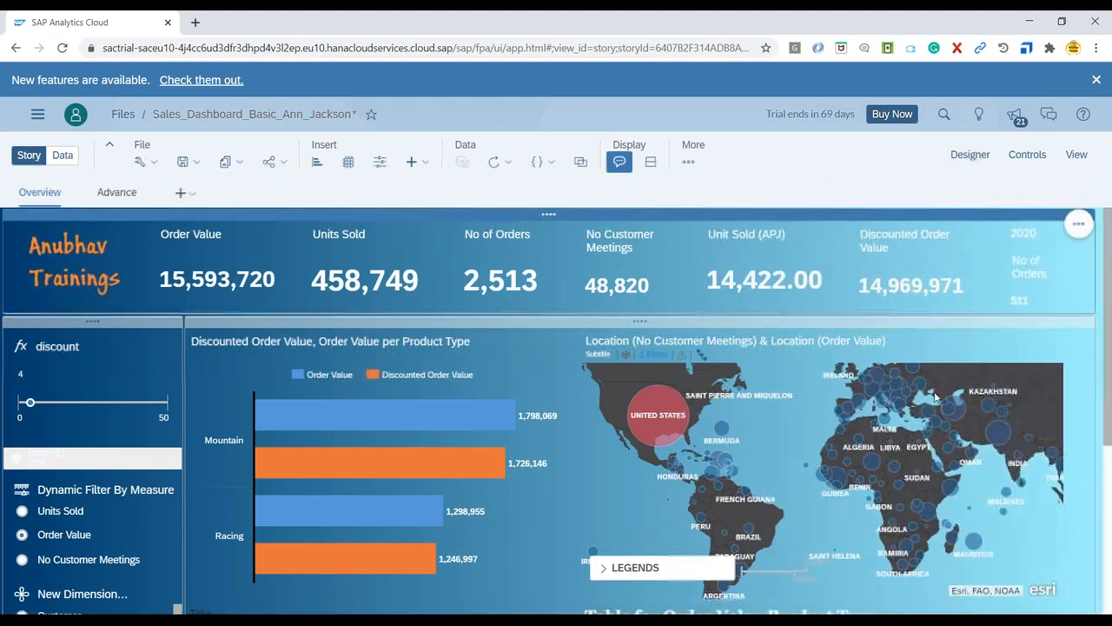
scroll(1033, 556, "down", 5)
scroll(1033, 556, "up", 5)
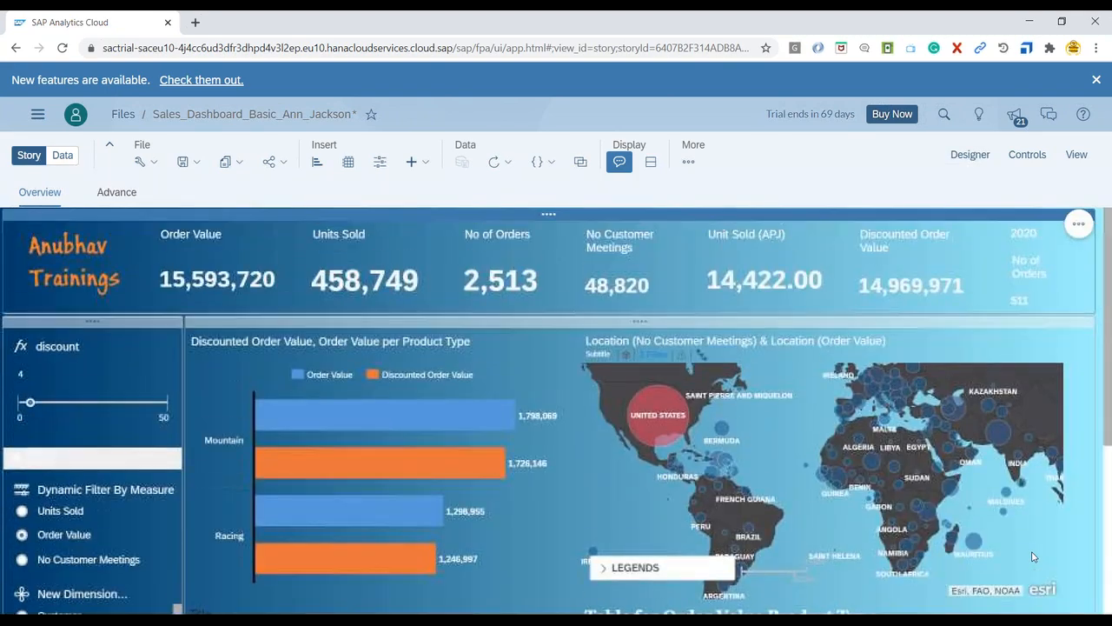
scroll(1033, 556, "down", 5)
scroll(1033, 556, "up", 5)
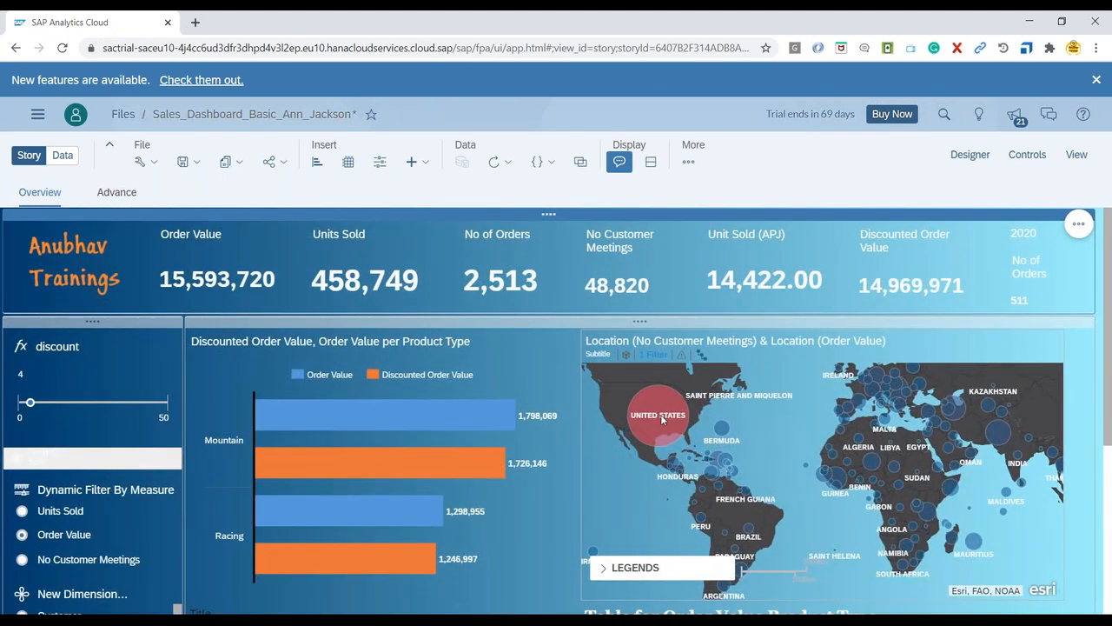
scroll(522, 377, "down", 5)
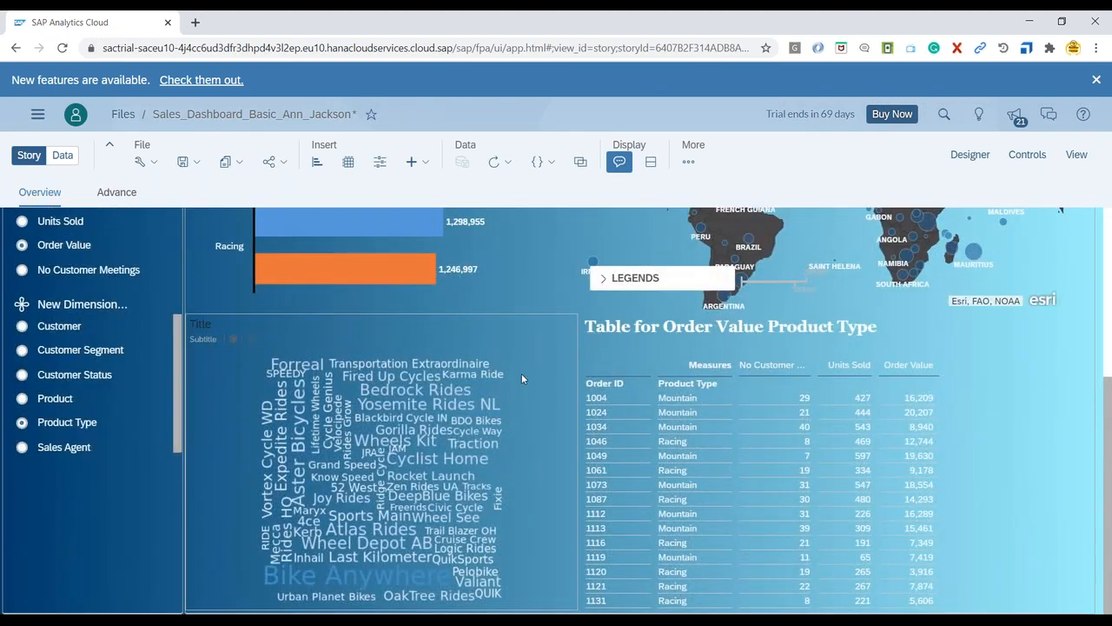
scroll(522, 377, "up", 5)
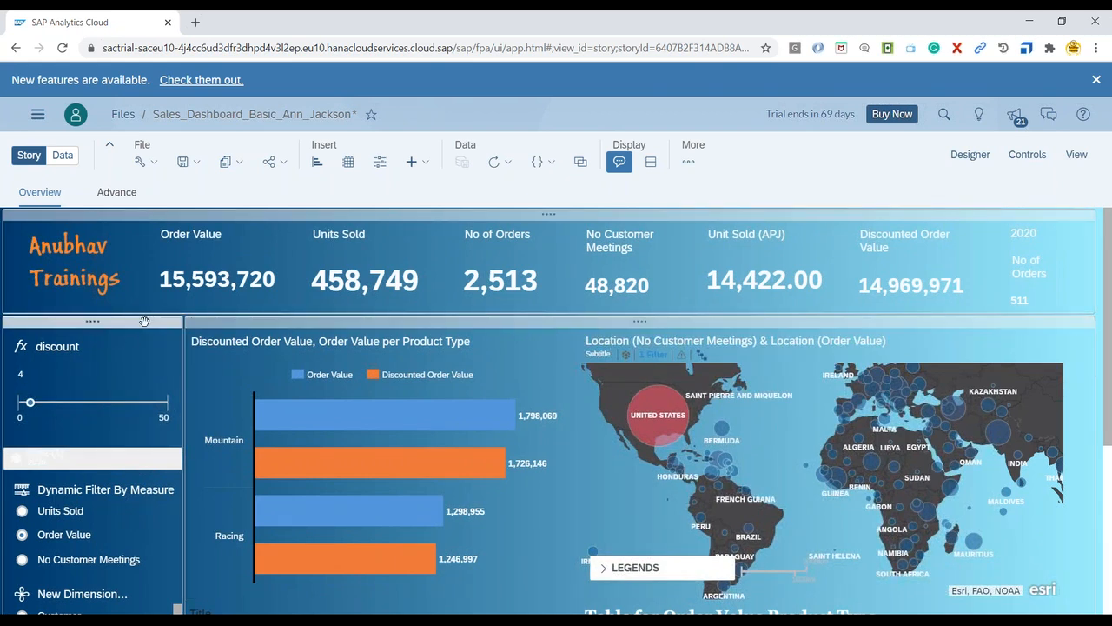
Step: Try the black-to-white gradient as the page background, then restore the dark-blue-to-light-blue gradient
left_click(199, 331)
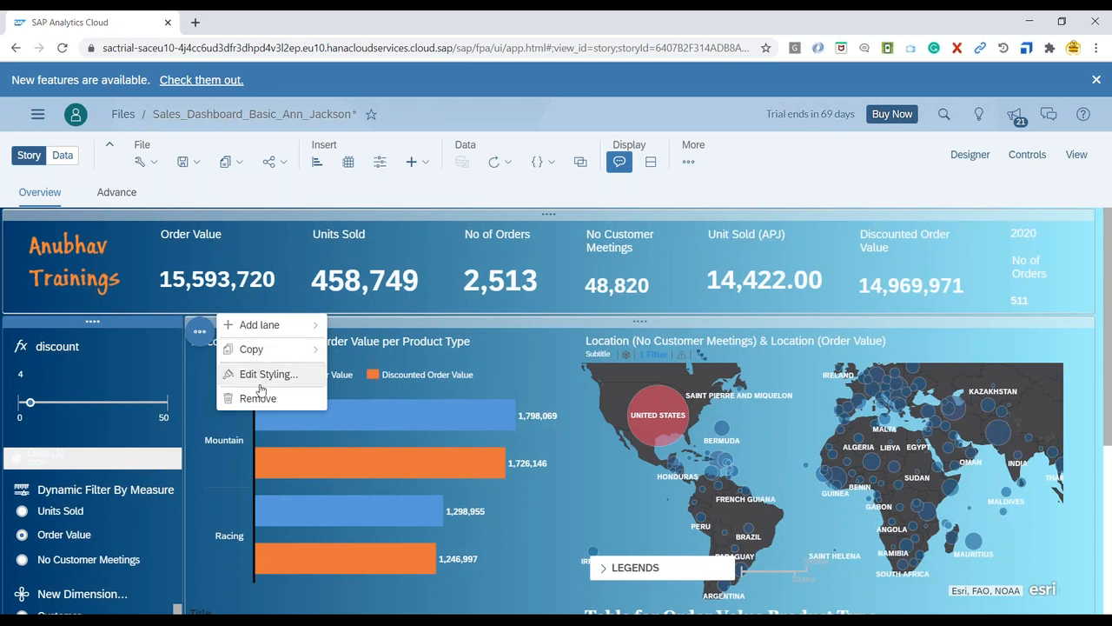
left_click(230, 374)
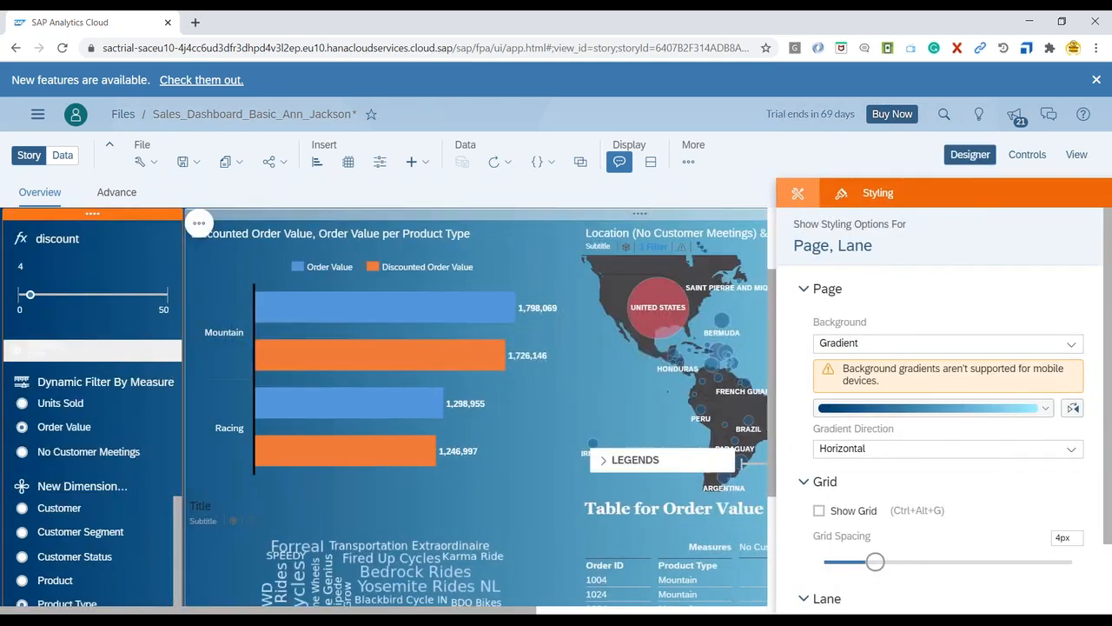
left_click(1046, 410)
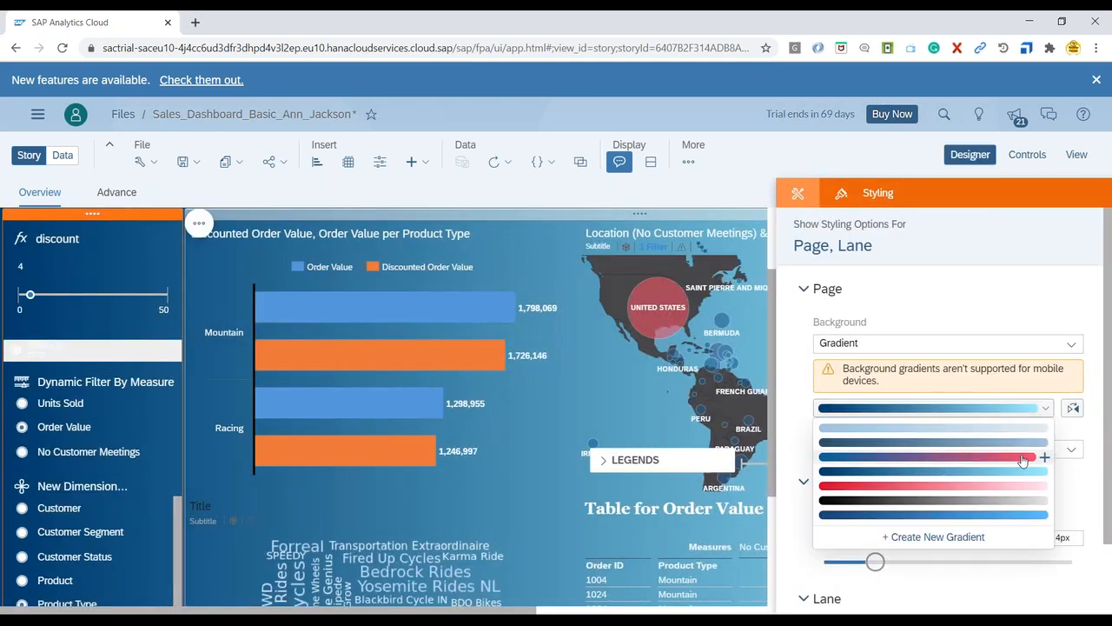
left_click(1028, 499)
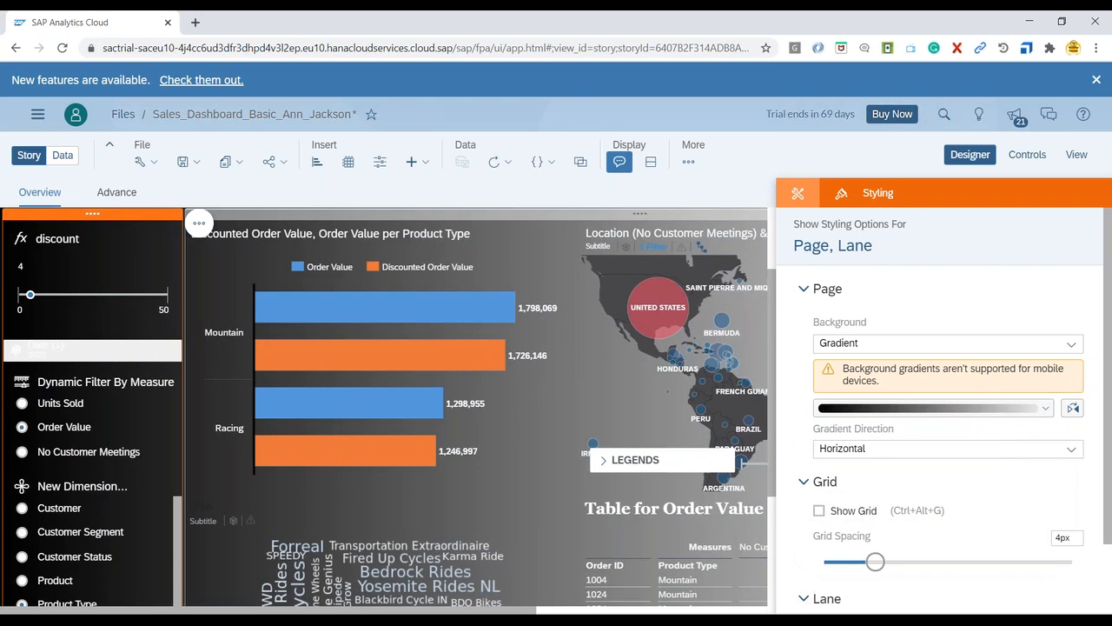
scroll(601, 343, "up", 2)
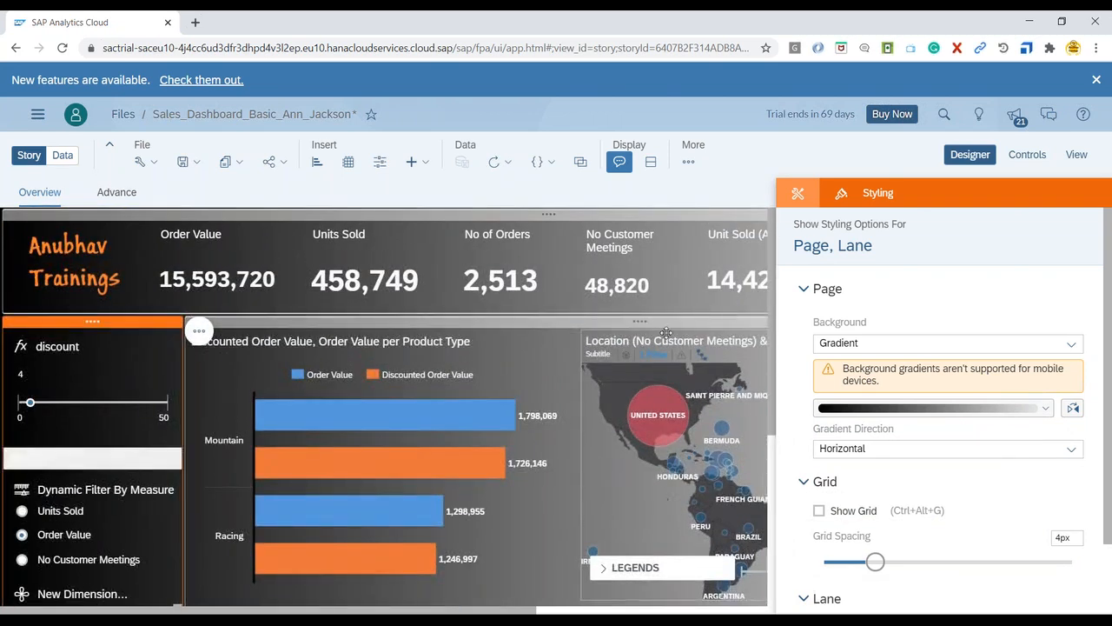
left_click(1047, 409)
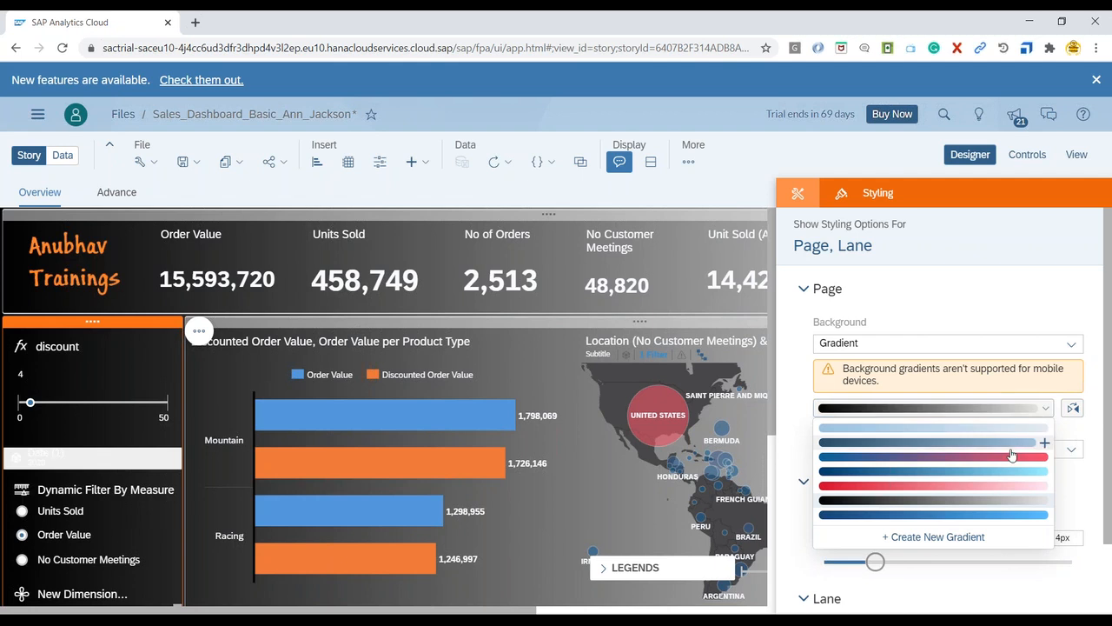
left_click(995, 470)
Step: Collapse the page styling options, close the styling view and look over the whole Overview page
left_click(96, 327)
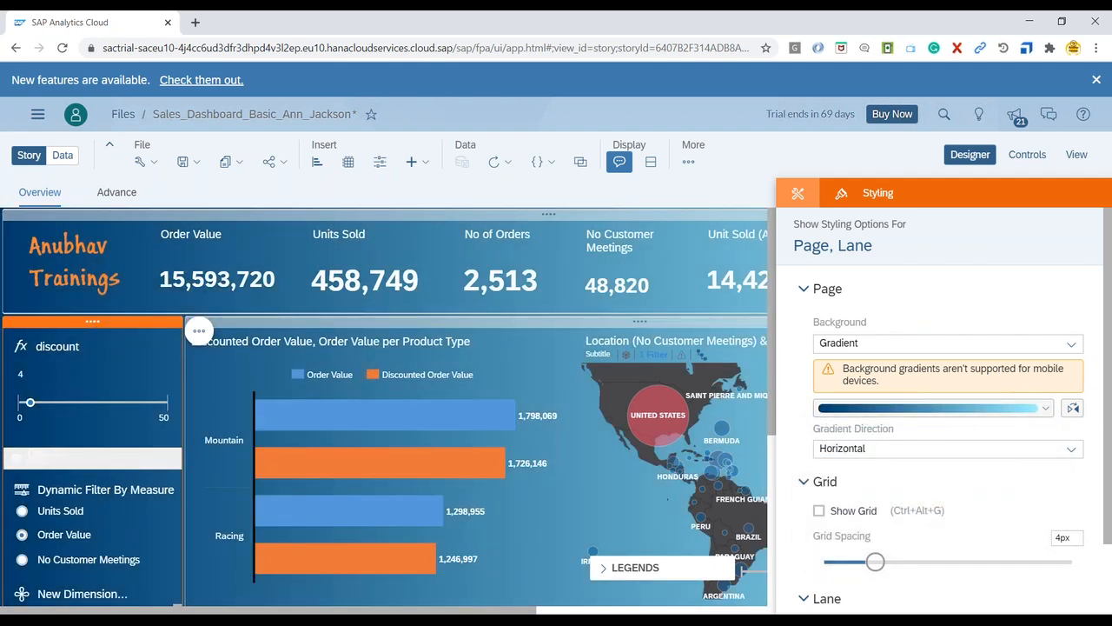
left_click(125, 322)
left_click(198, 334)
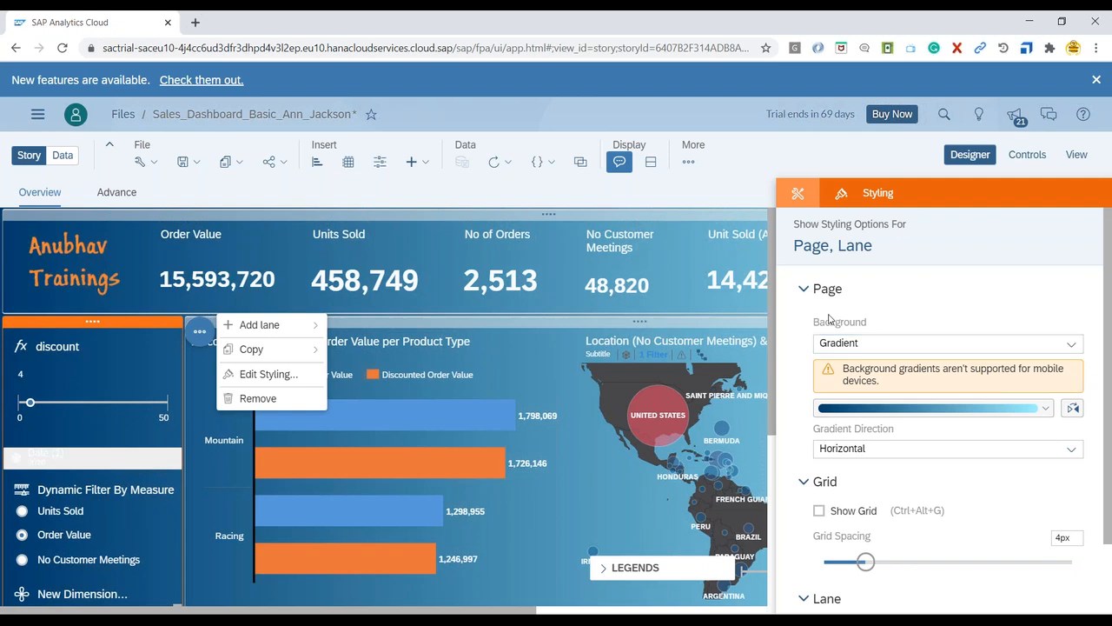
left_click(889, 286)
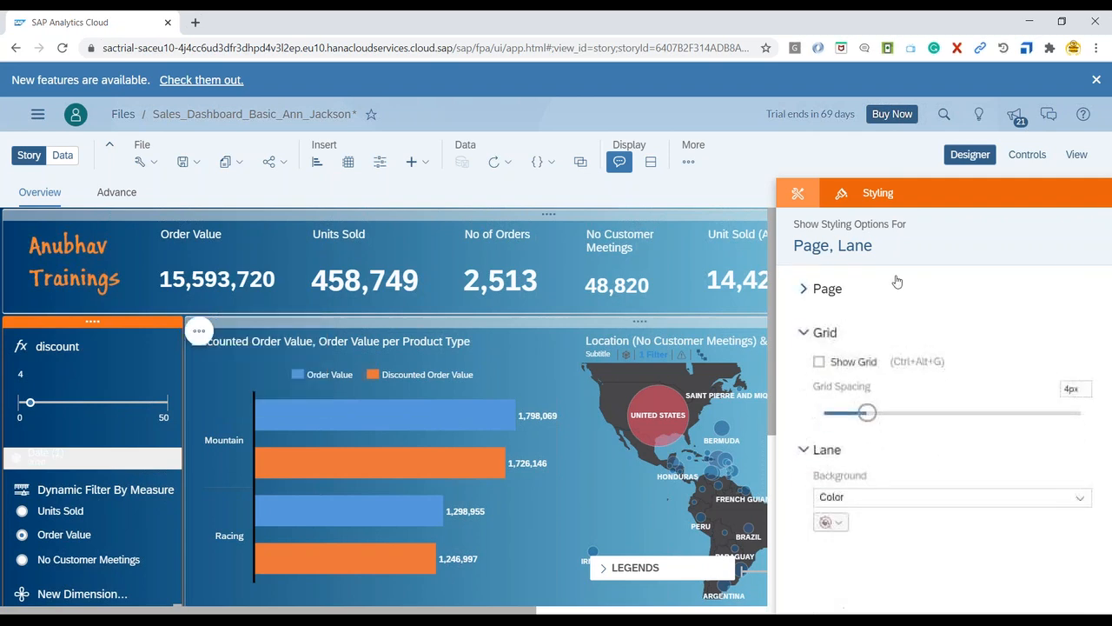
left_click(971, 156)
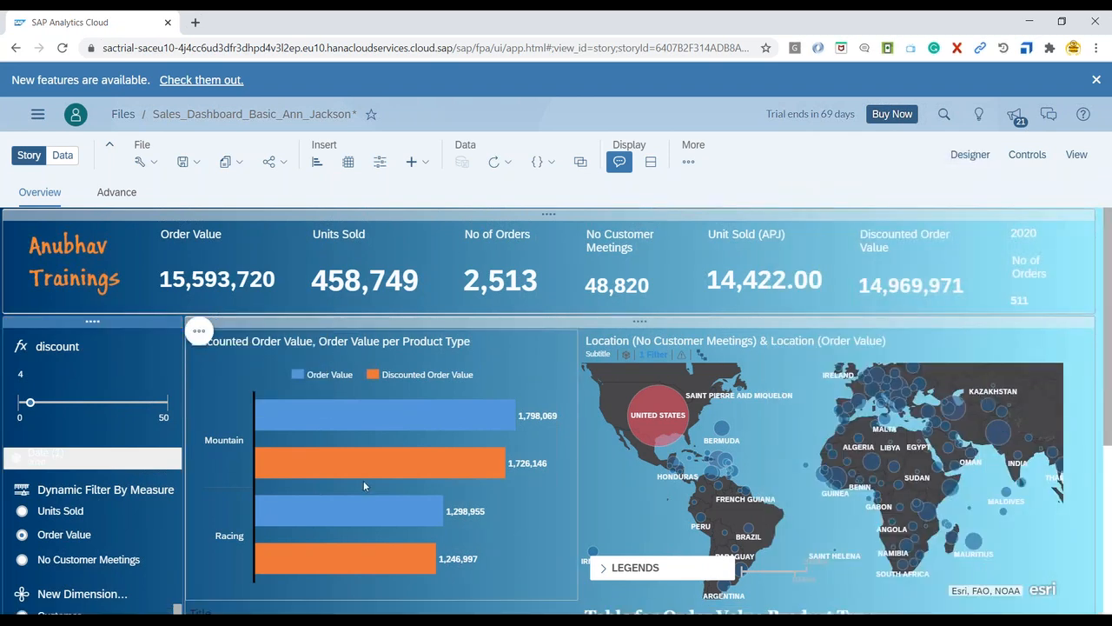
scroll(374, 482, "down", 1)
scroll(378, 484, "down", 5)
scroll(378, 484, "up", 5)
Step: Open the styling of the input controls lane and check the solid colors offered for its background
left_click(199, 331)
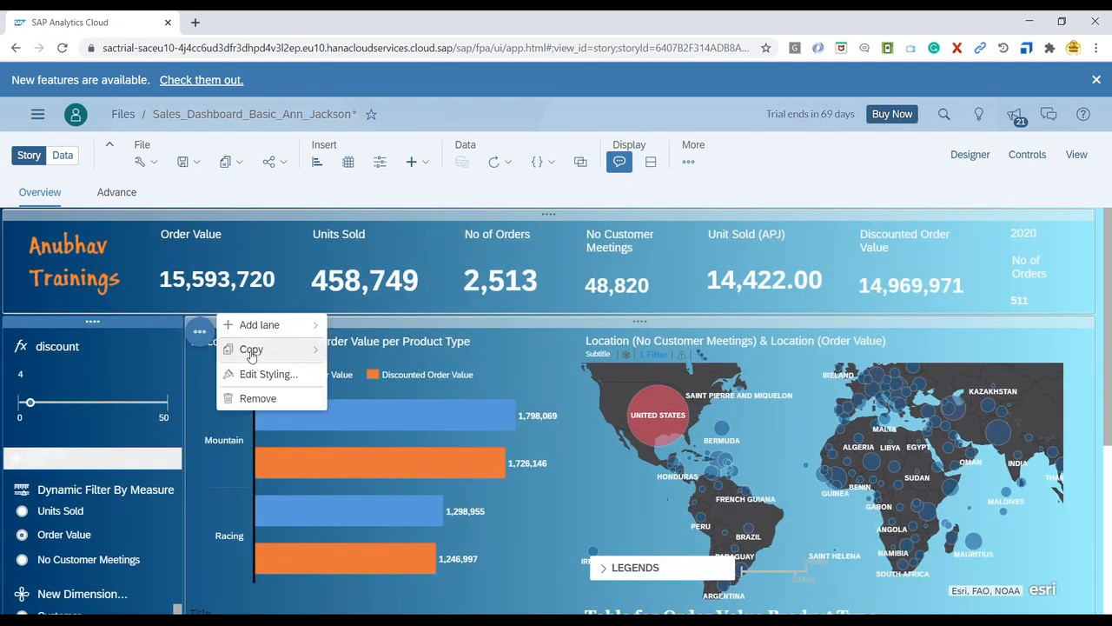
left_click(271, 374)
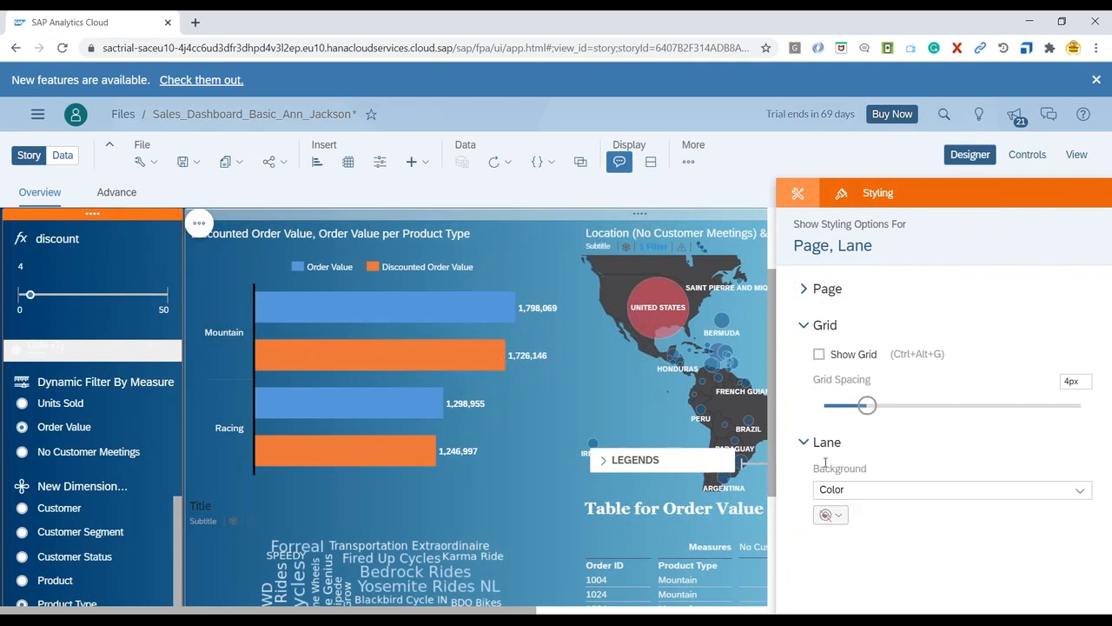
left_click(1080, 489)
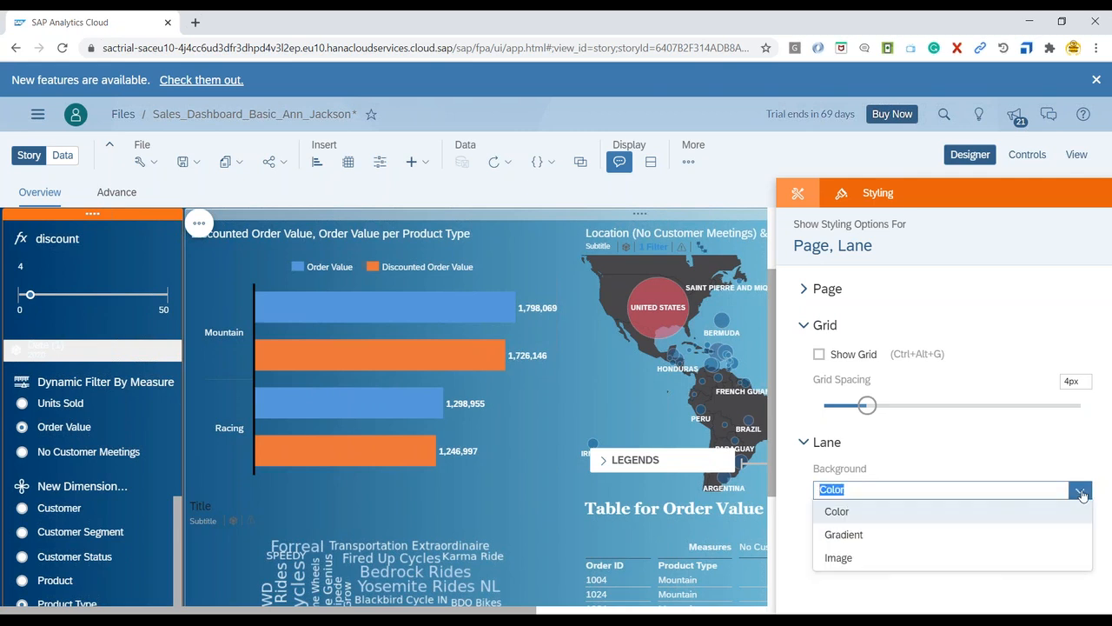
left_click(836, 512)
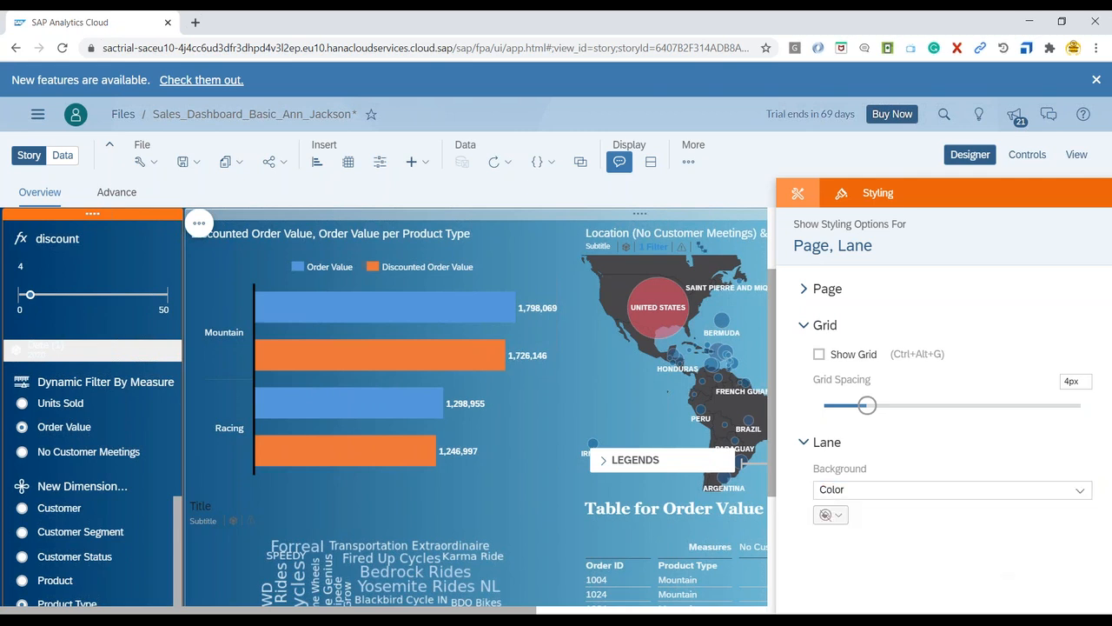
left_click(827, 515)
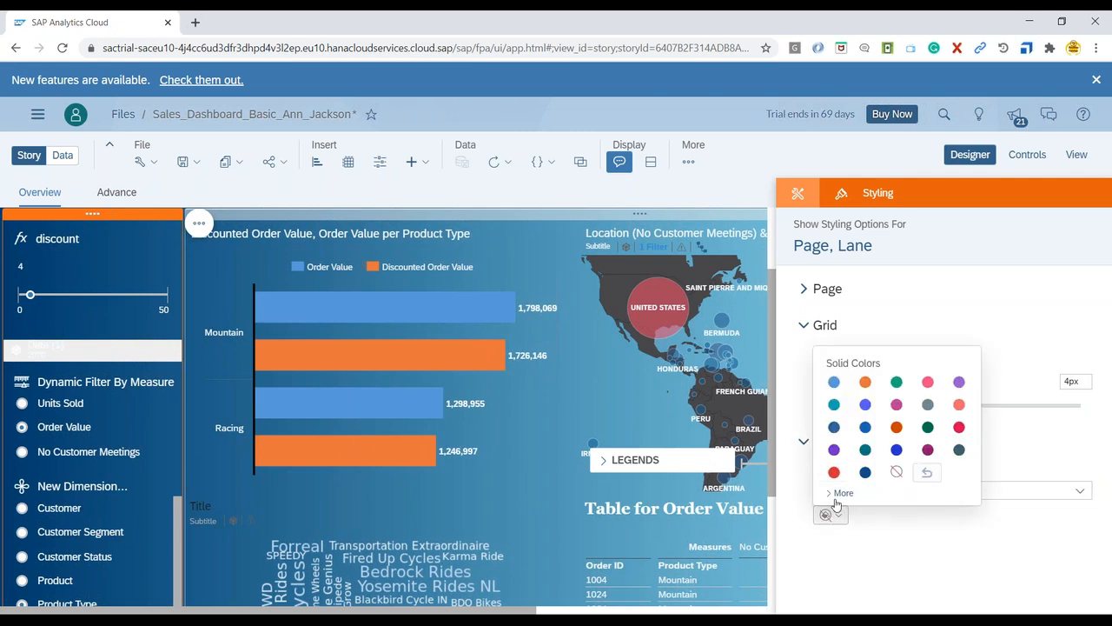
left_click(897, 529)
Step: Try the black-to-white gradient as the input controls lane's background, then switch the background type back to Color
left_click(1076, 490)
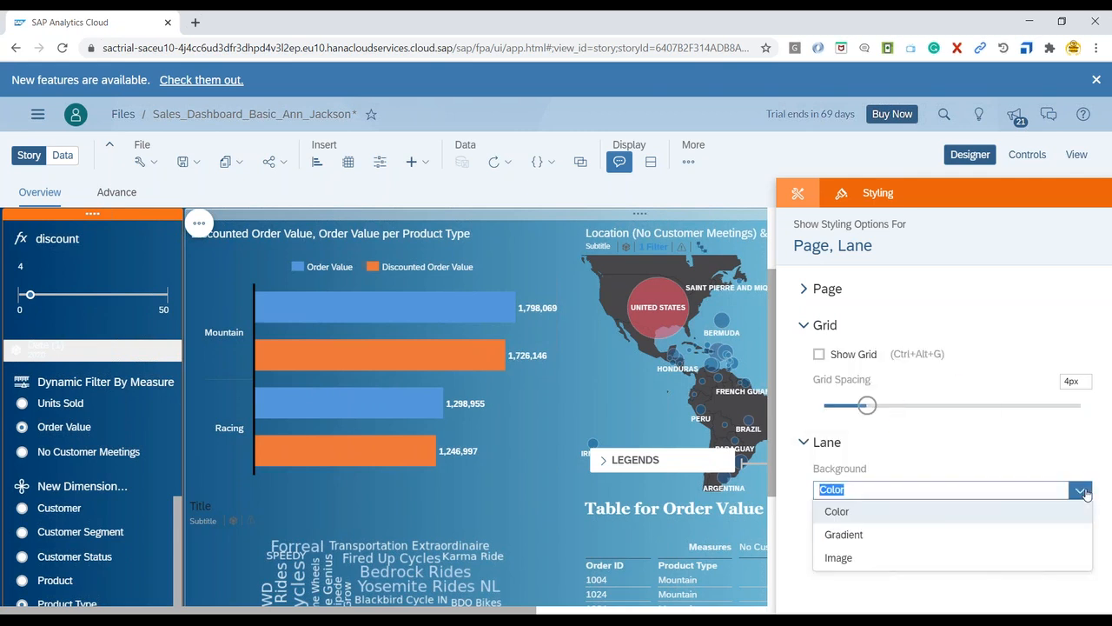
left_click(953, 532)
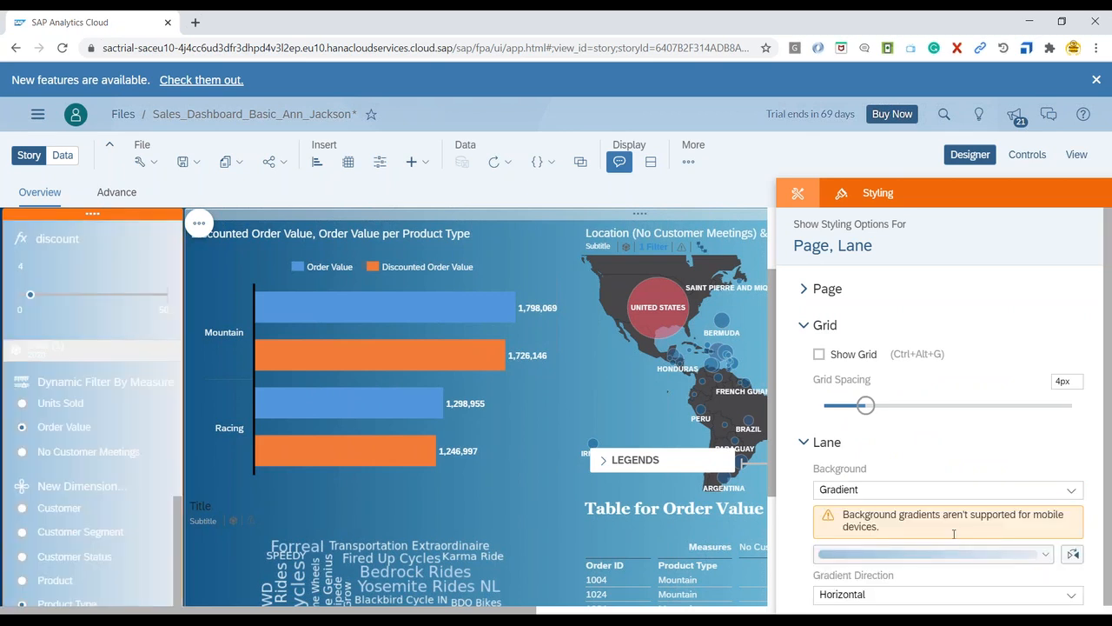
left_click(1047, 556)
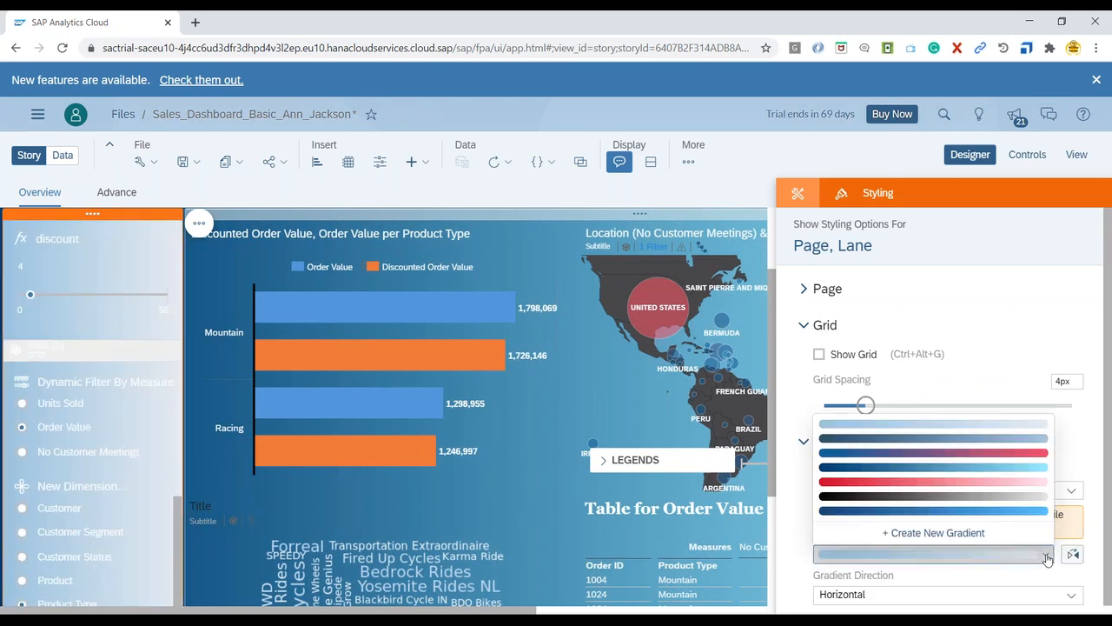
left_click(960, 496)
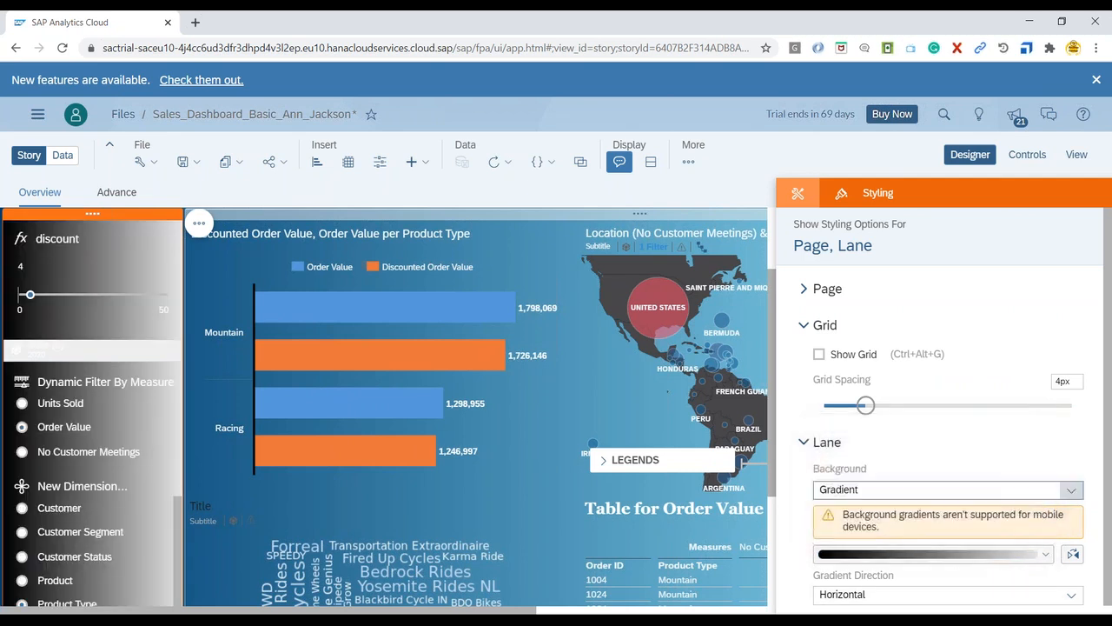
left_click(1045, 554)
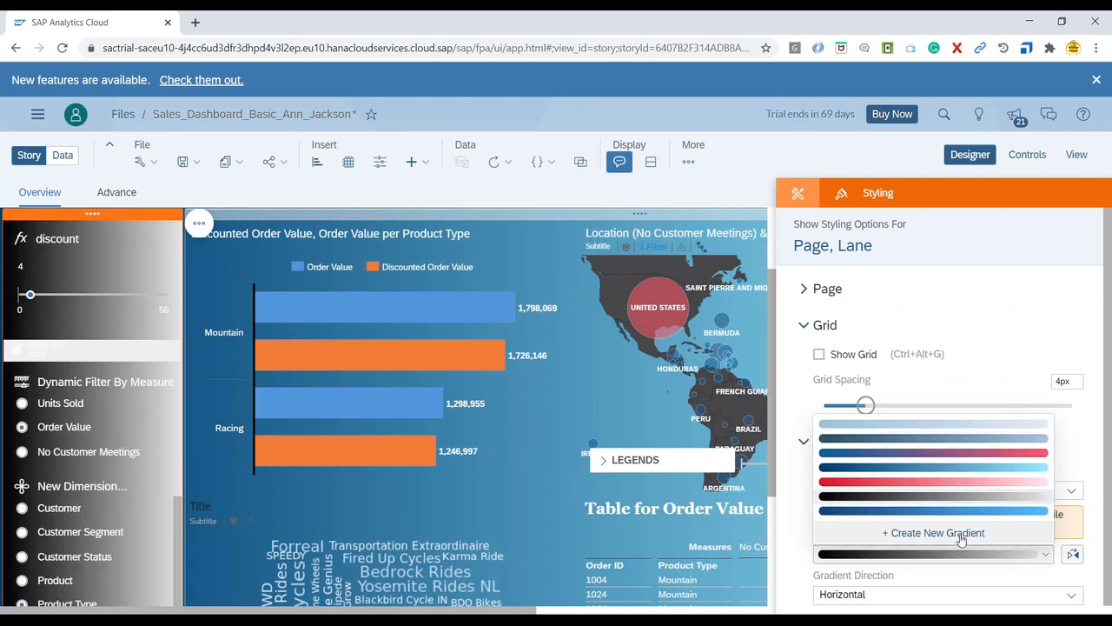
left_click_drag(957, 532, 985, 537)
left_click(993, 579)
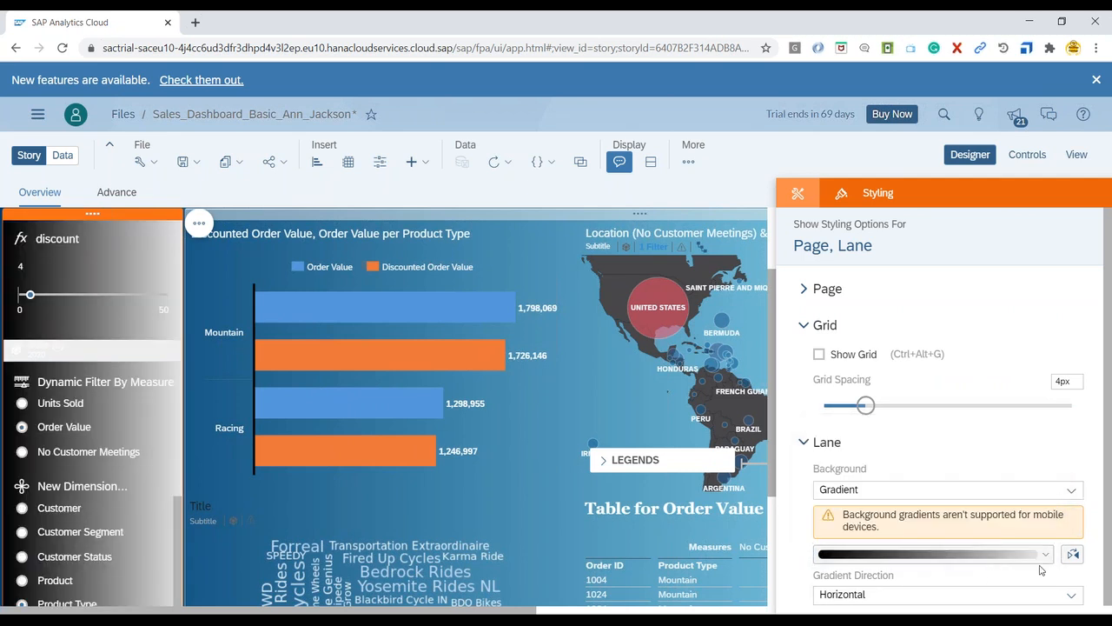
left_click(1072, 490)
left_click(926, 511)
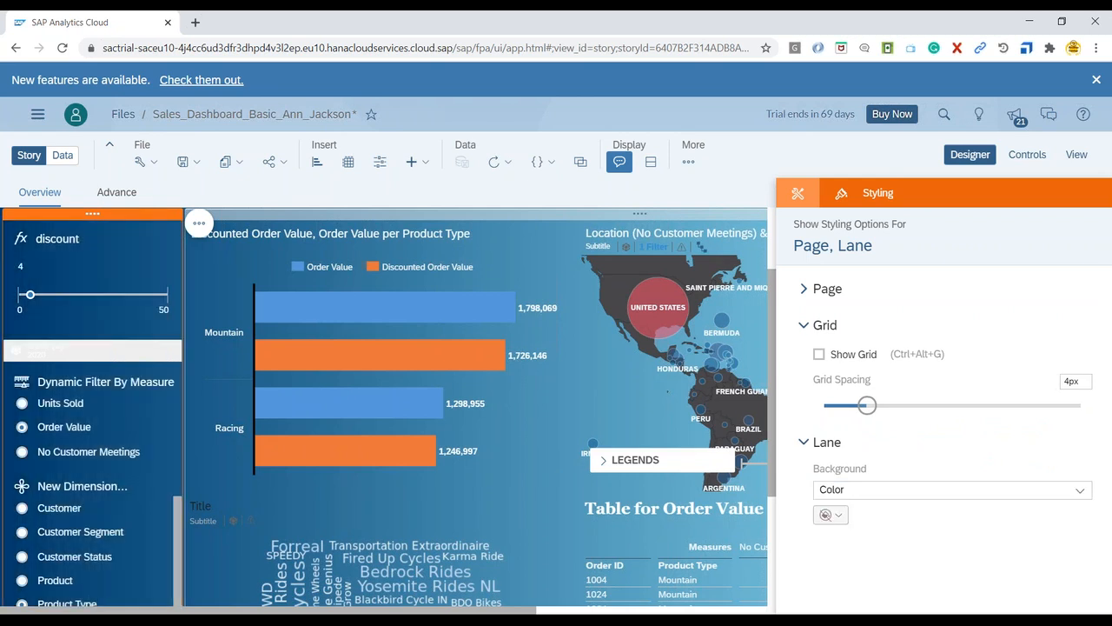
Step: Try a solid teal background on the input controls lane, then set it to dark green
left_click(827, 512)
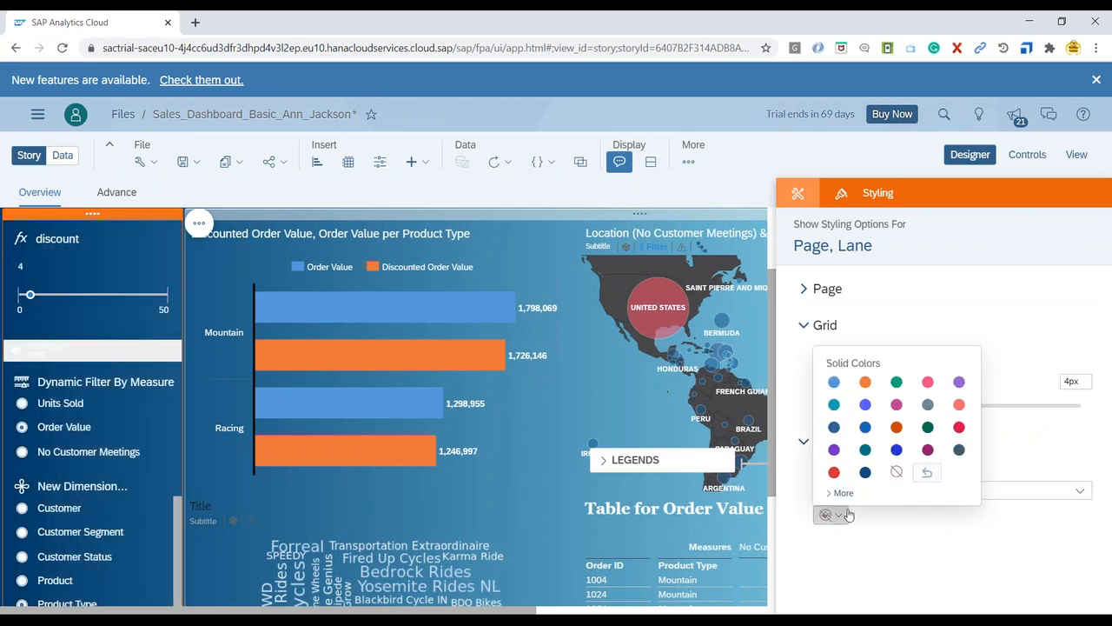
left_click(864, 451)
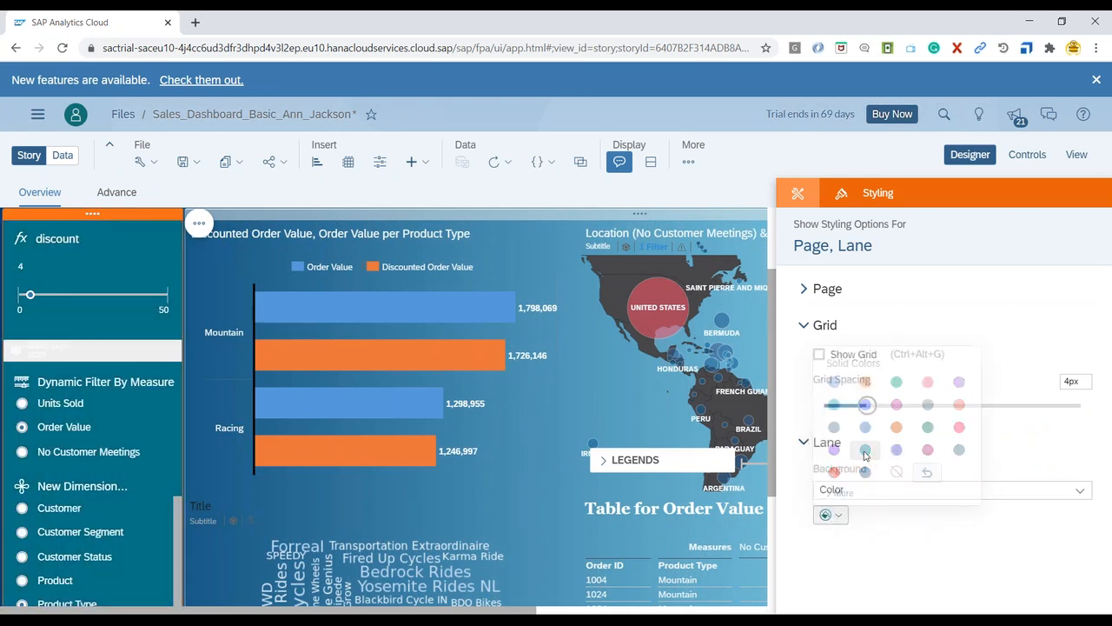
left_click(830, 515)
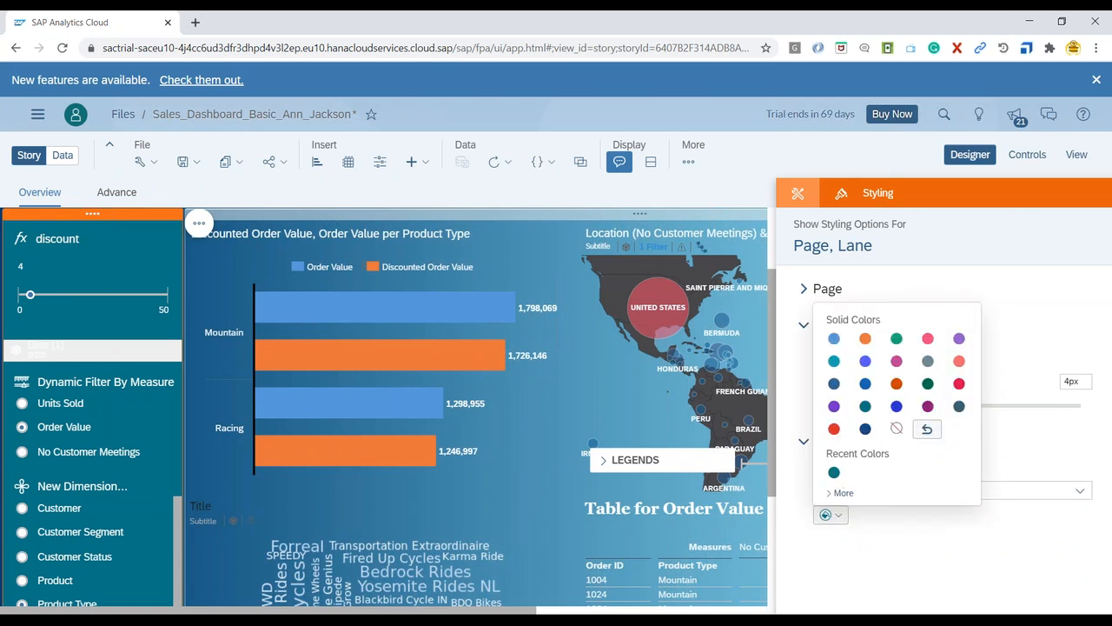
left_click(928, 383)
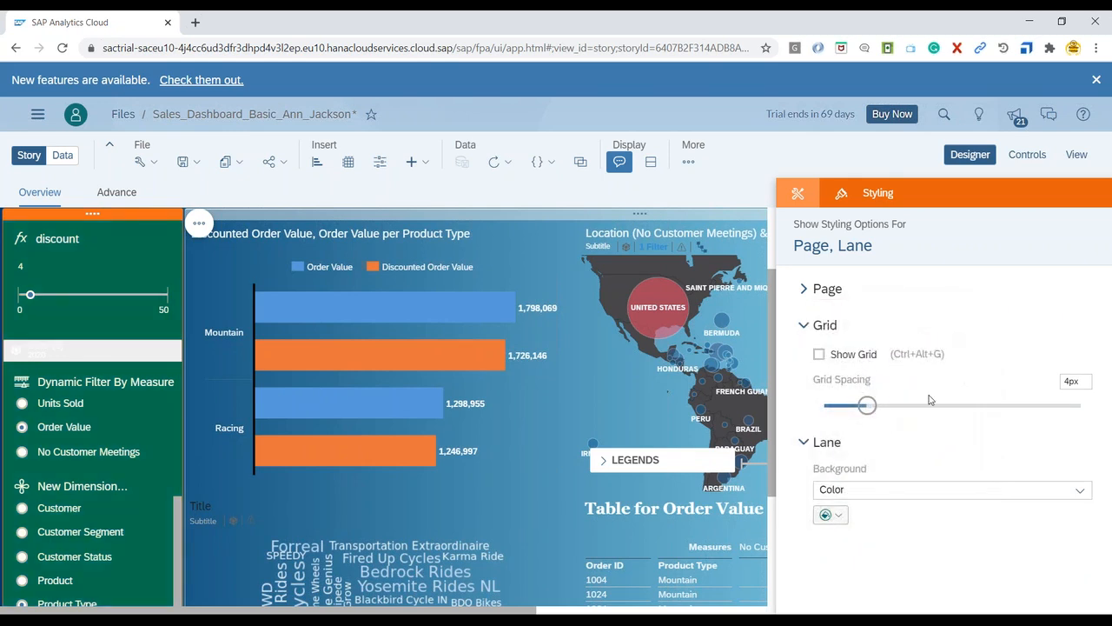
Step: Set the input controls lane's background to dark slate gray, close the styling view and look over the Overview page
left_click(830, 514)
left_click(958, 406)
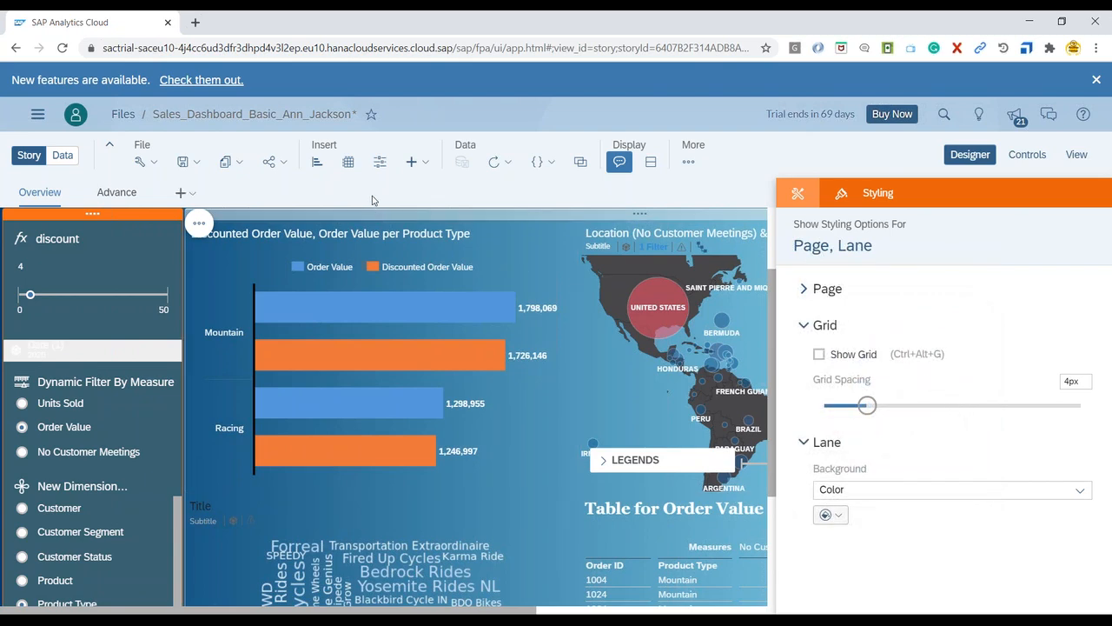
scroll(392, 332, "up", 3)
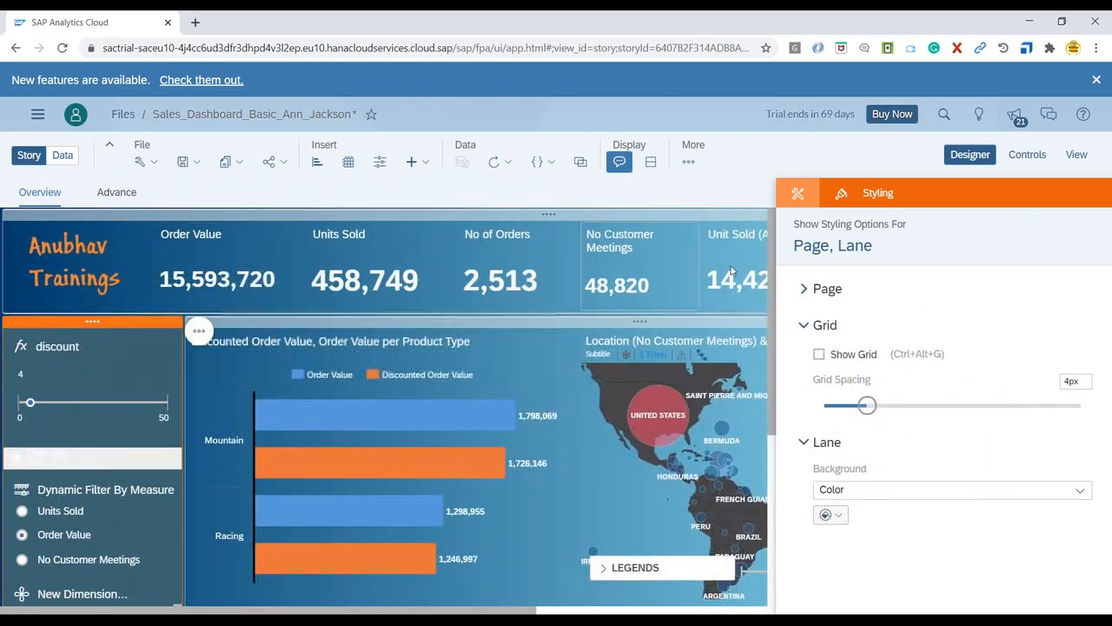
left_click(971, 157)
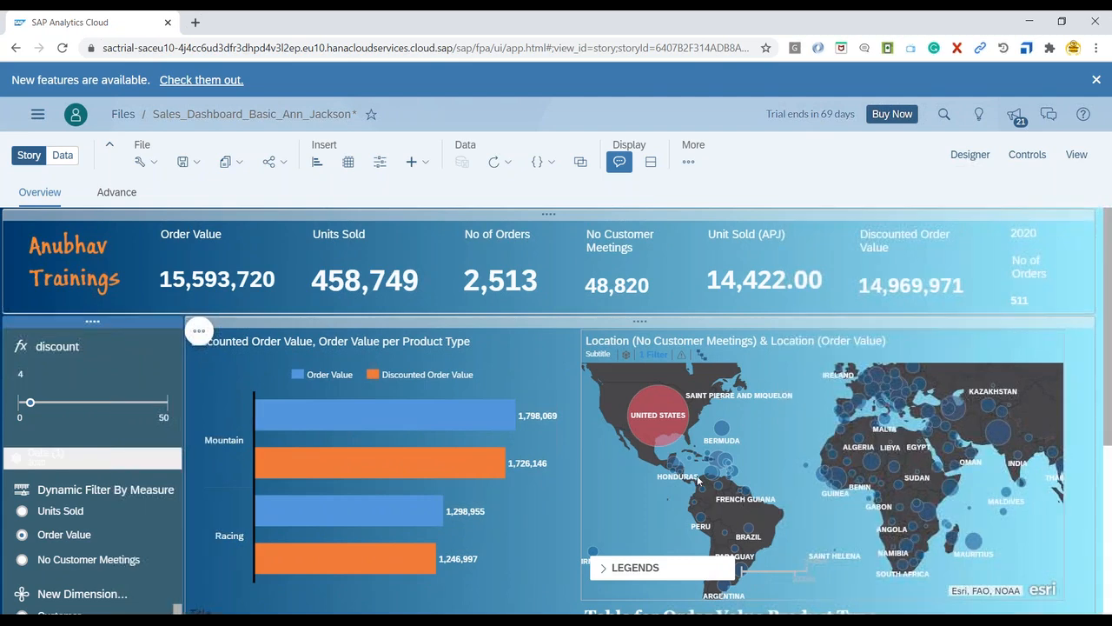
scroll(697, 476, "down", 8)
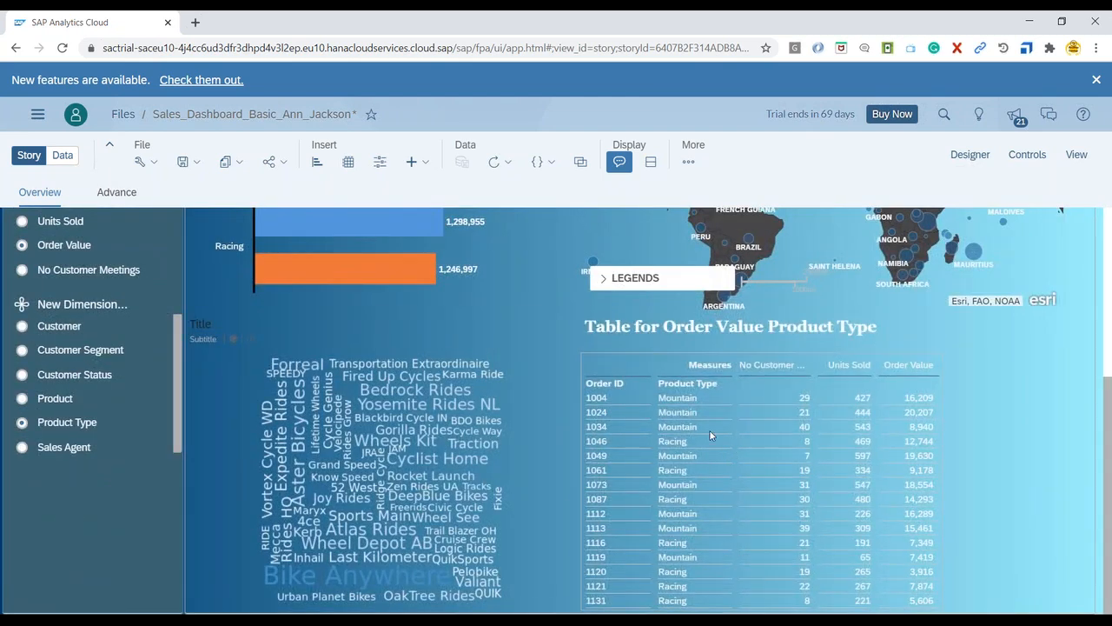
scroll(709, 429, "up", 8)
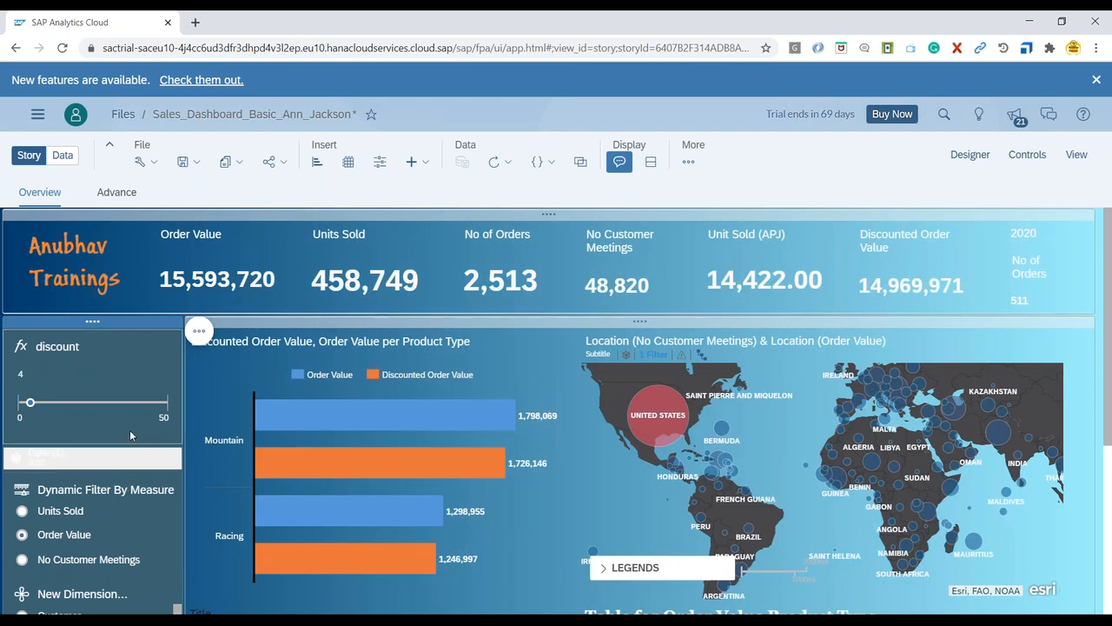
scroll(132, 433, "down", 5)
scroll(135, 490, "up", 5)
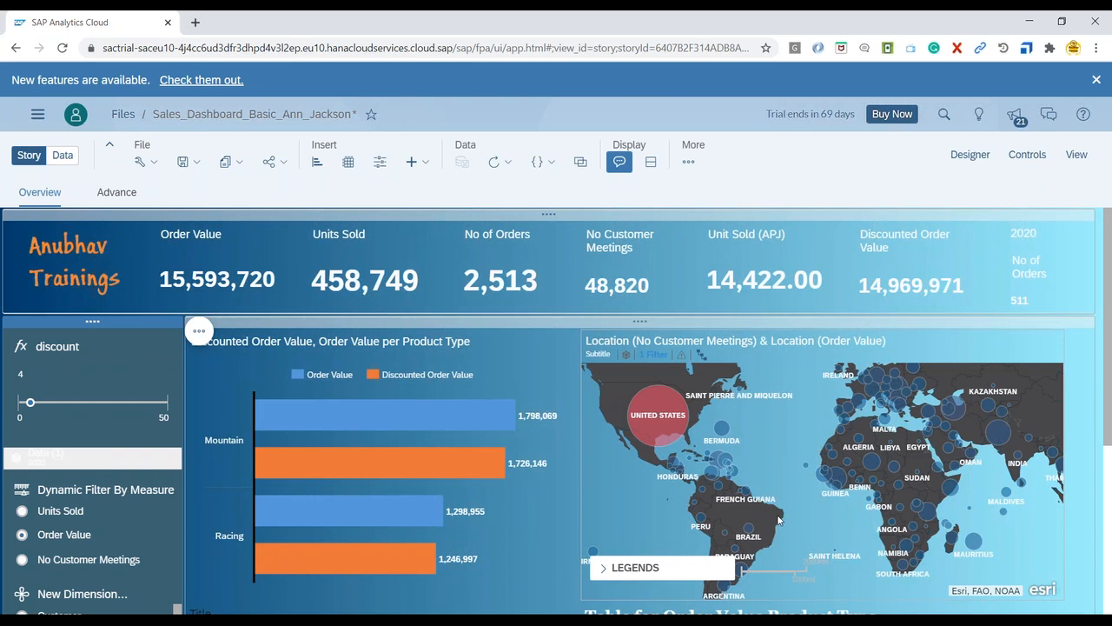
Step: Try a purple background on the 2020 No of Orders tile, then set it to orange and close the styling view
left_click(1077, 263)
left_click(956, 155)
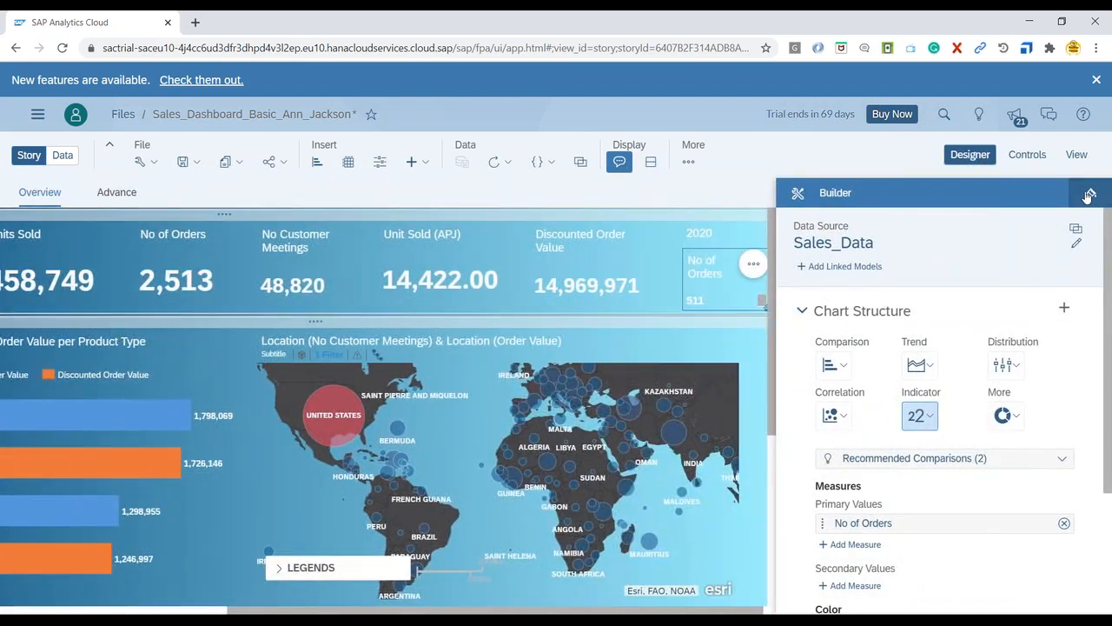
left_click(1088, 194)
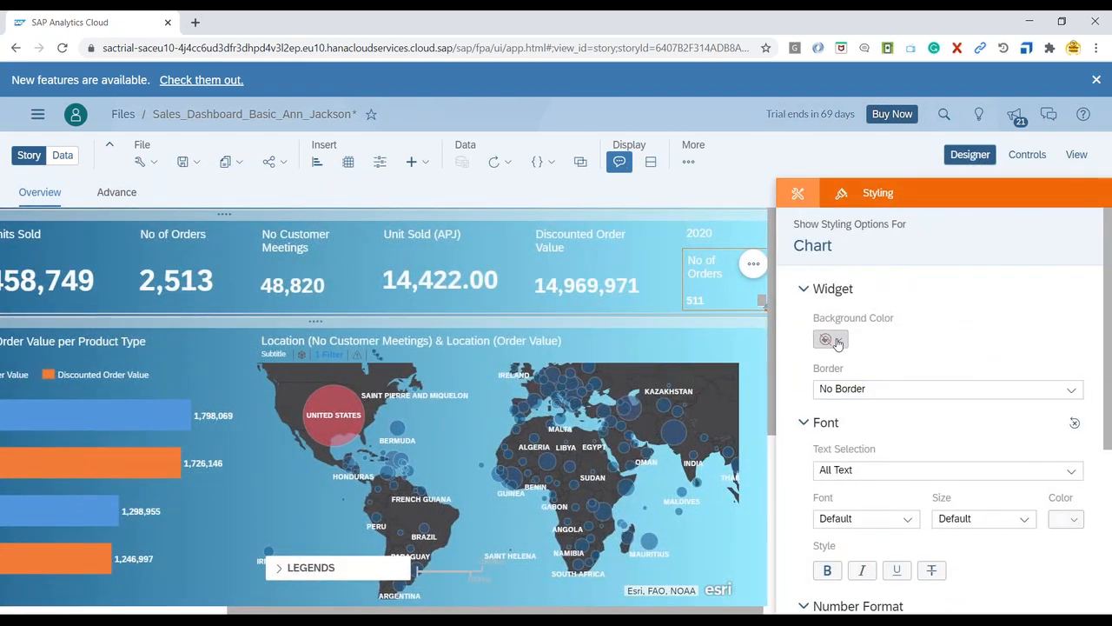
left_click(836, 341)
left_click(833, 265)
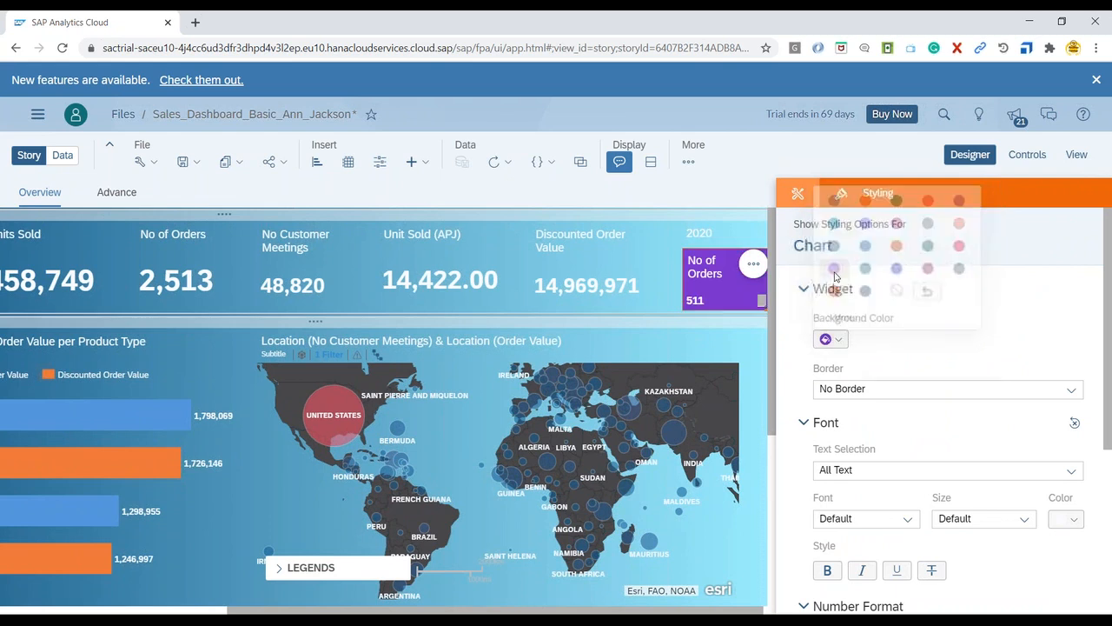
left_click(832, 339)
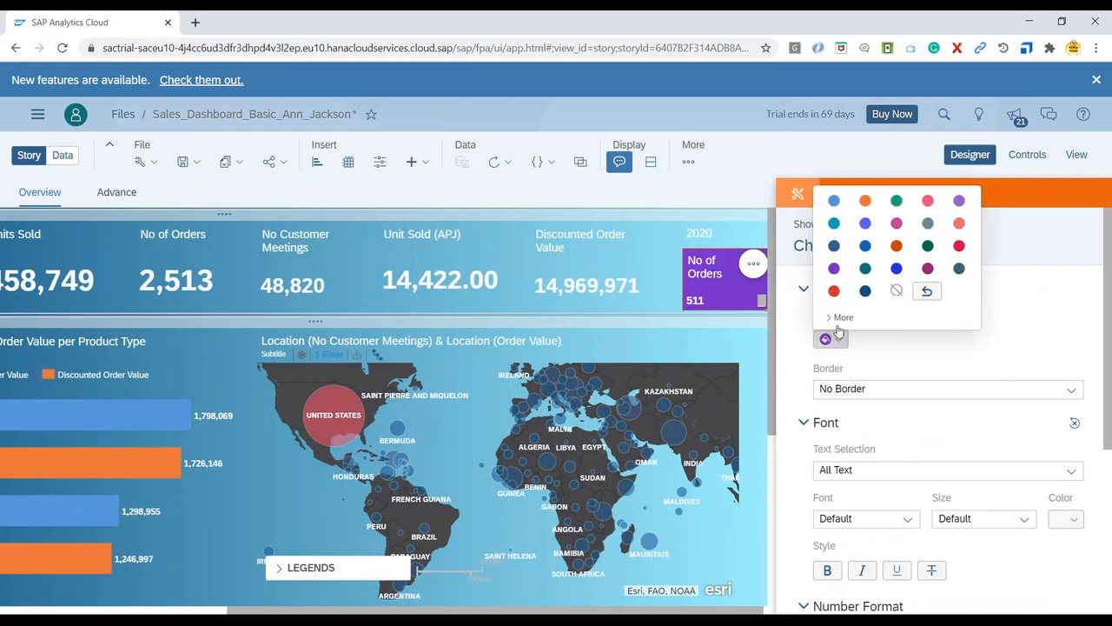
left_click(865, 199)
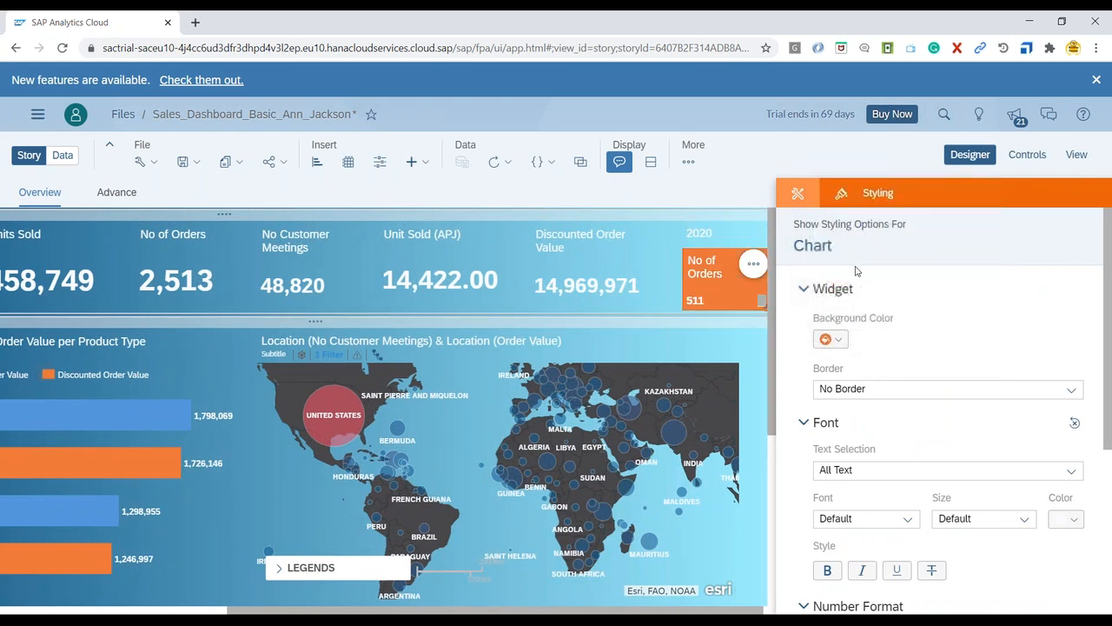
left_click(970, 154)
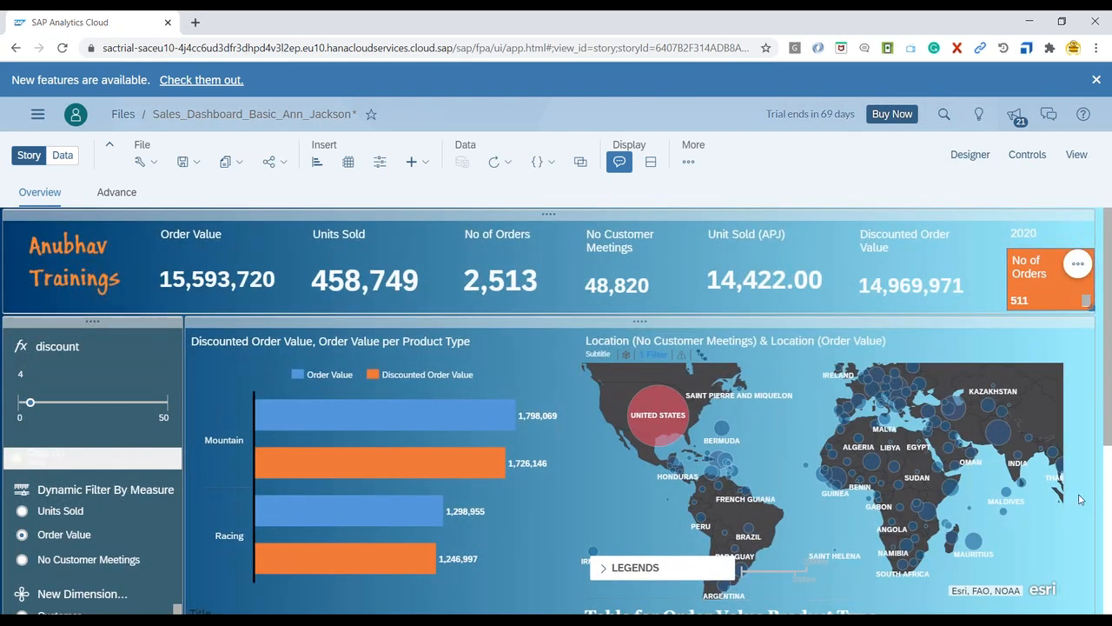
scroll(1108, 398, "down", 3)
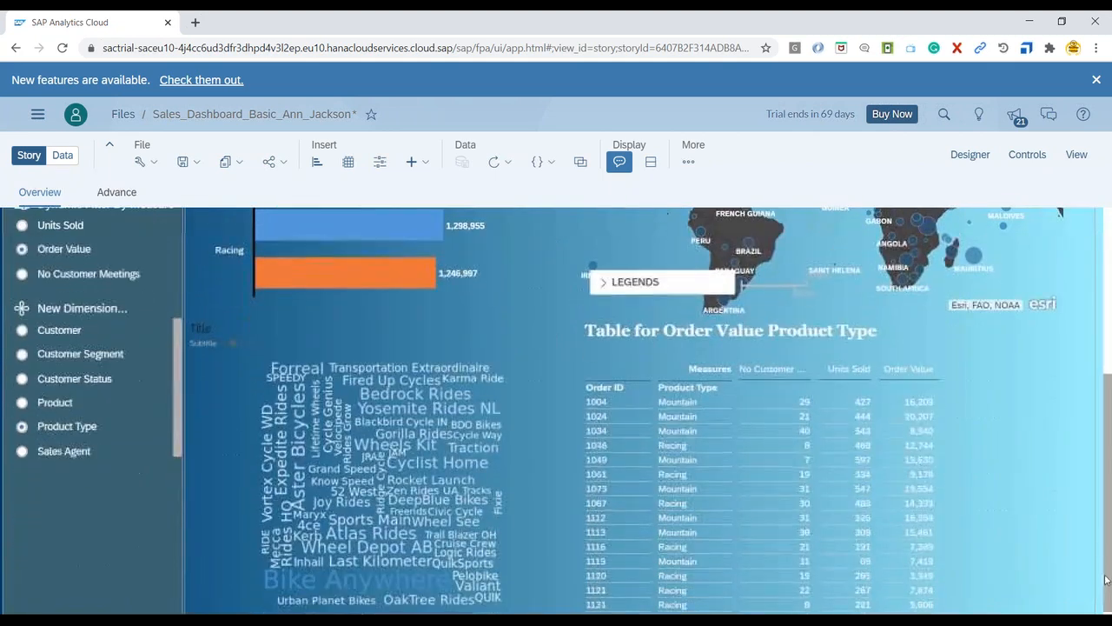
scroll(1110, 348, "up", 3)
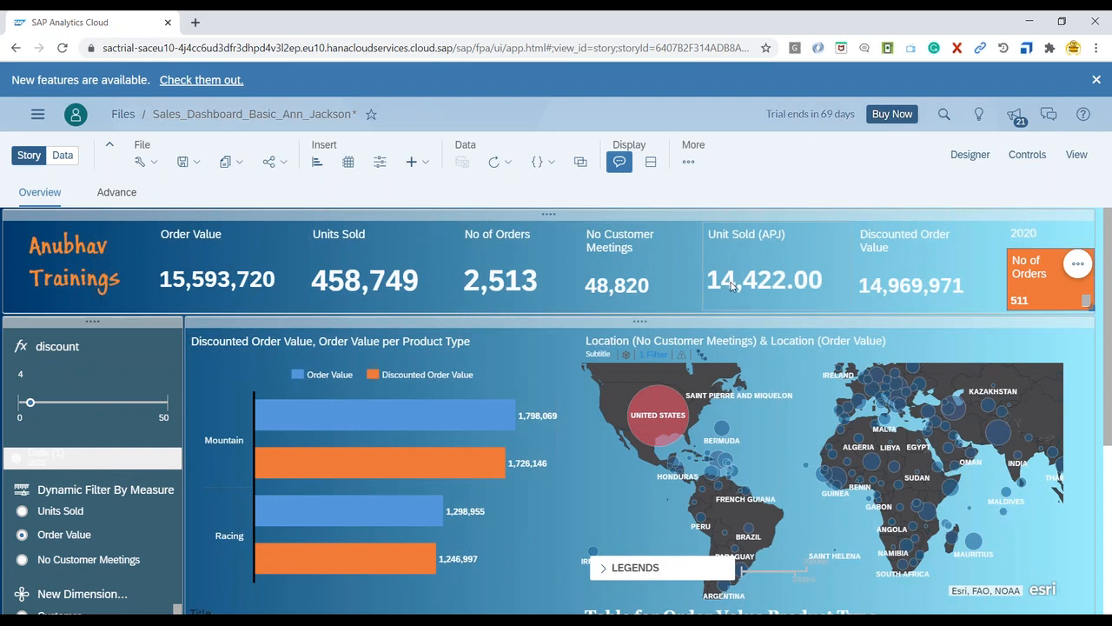
Step: Set the number format scale of the Unit Sold (APJ) tile to Thousand and close its styling options
left_click(793, 265)
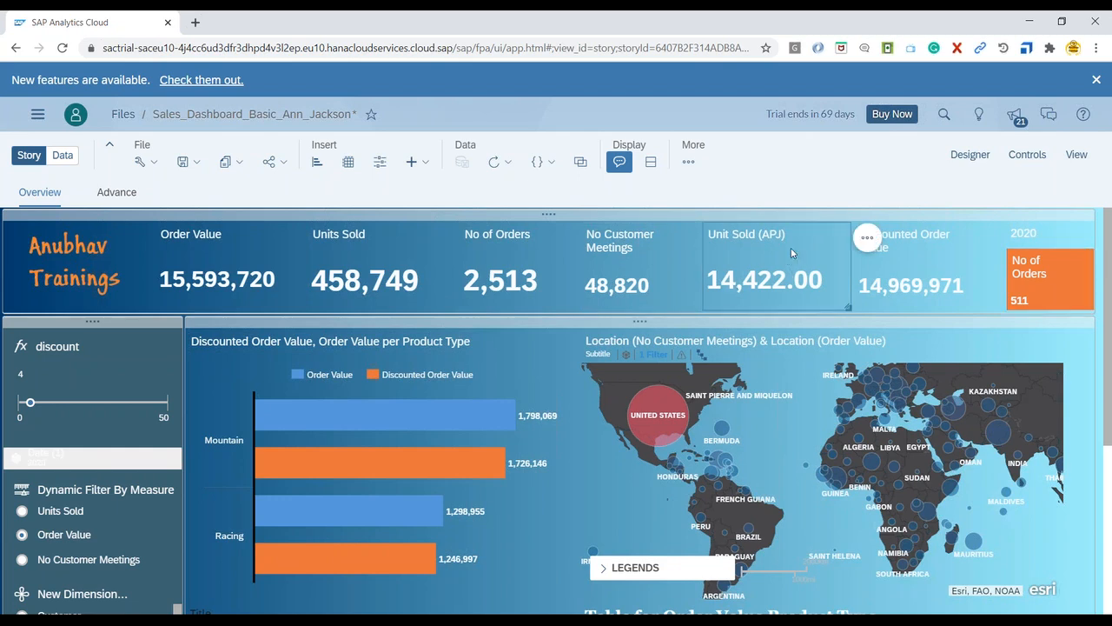
left_click(867, 238)
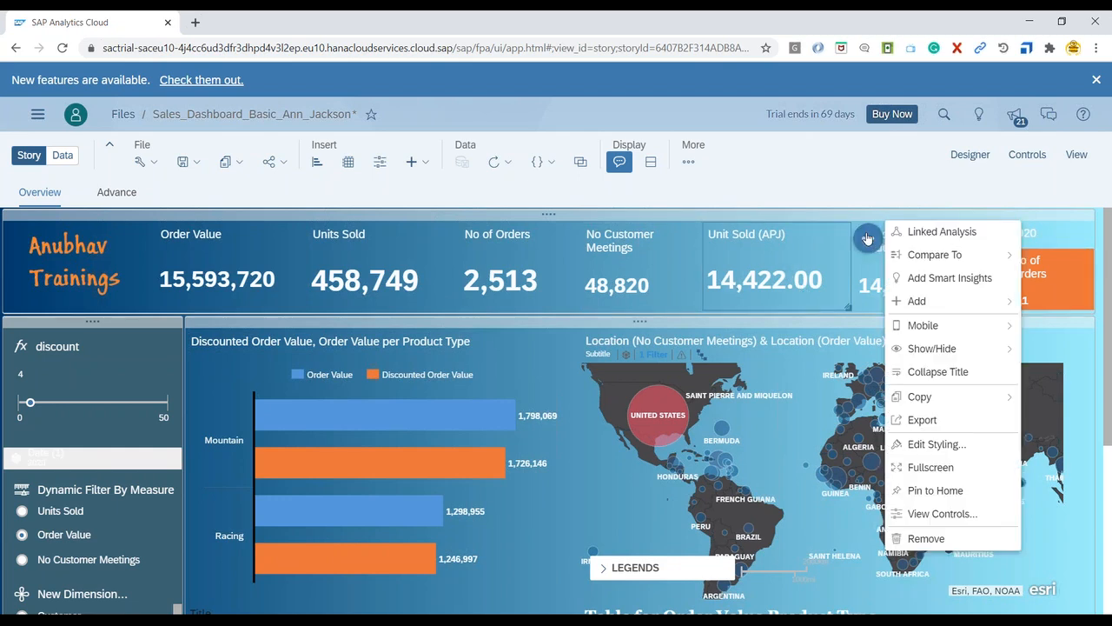
left_click(975, 157)
left_click(1082, 193)
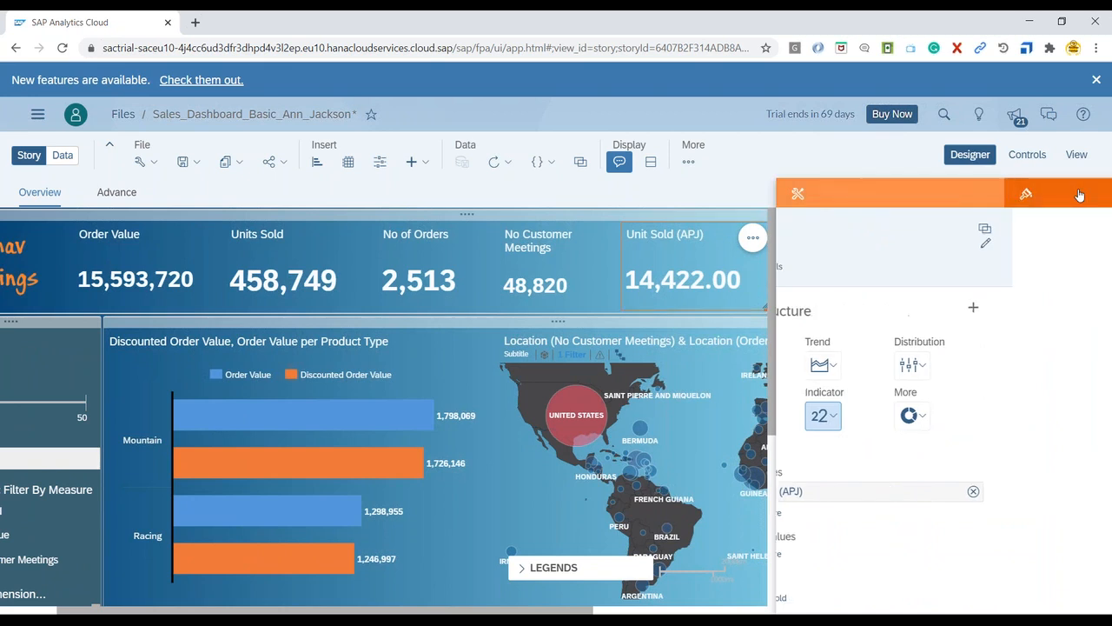
scroll(998, 489, "down", 3)
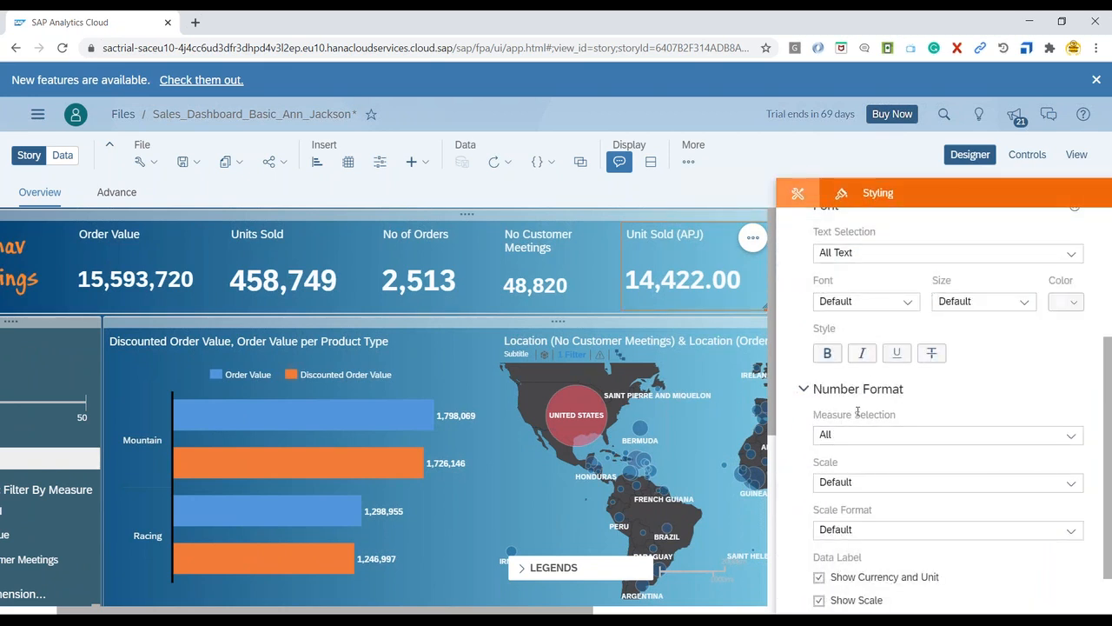
left_click(1066, 436)
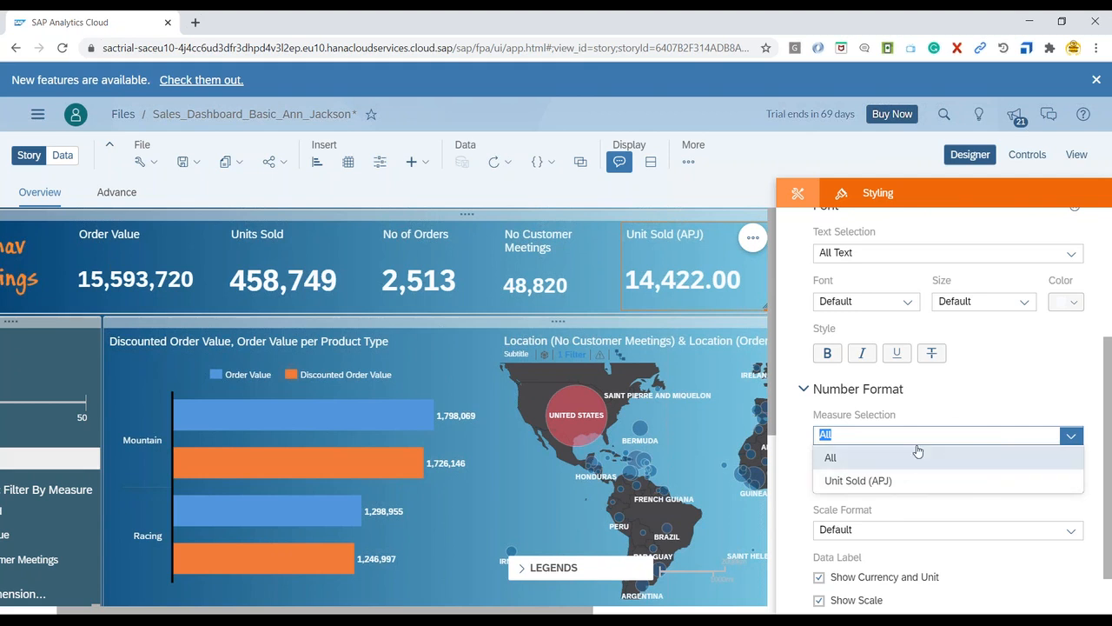
left_click(941, 396)
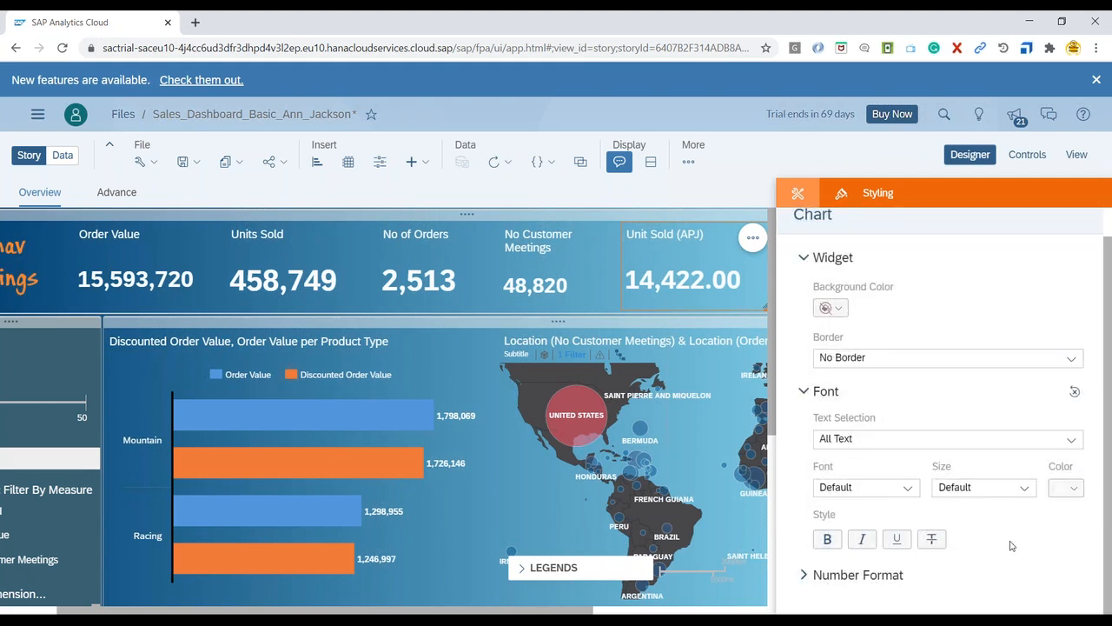
left_click(850, 577)
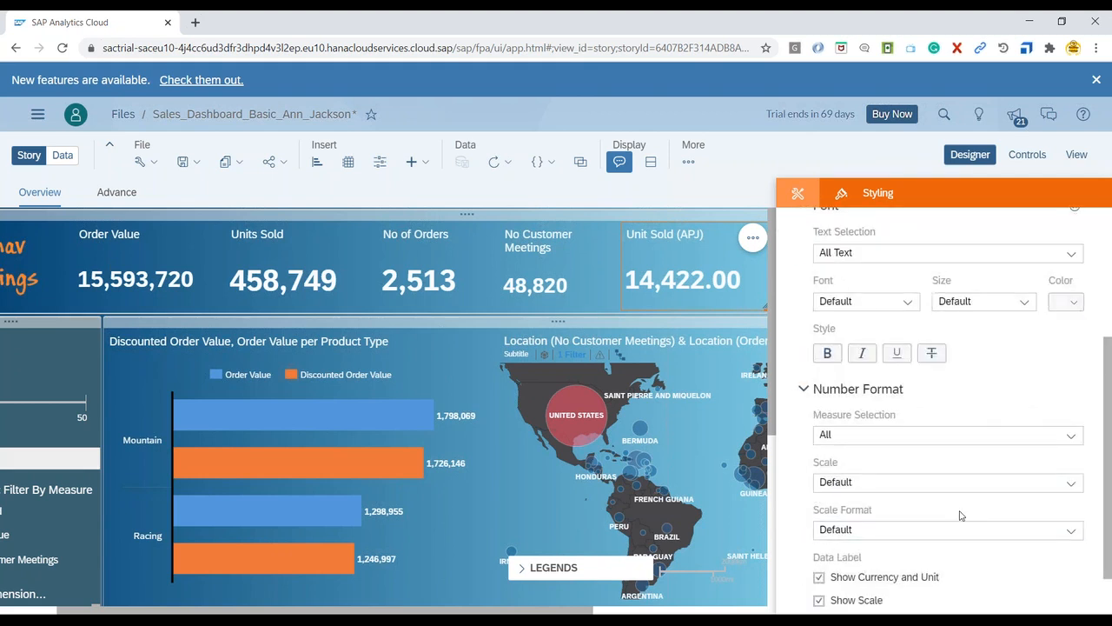
left_click(1072, 484)
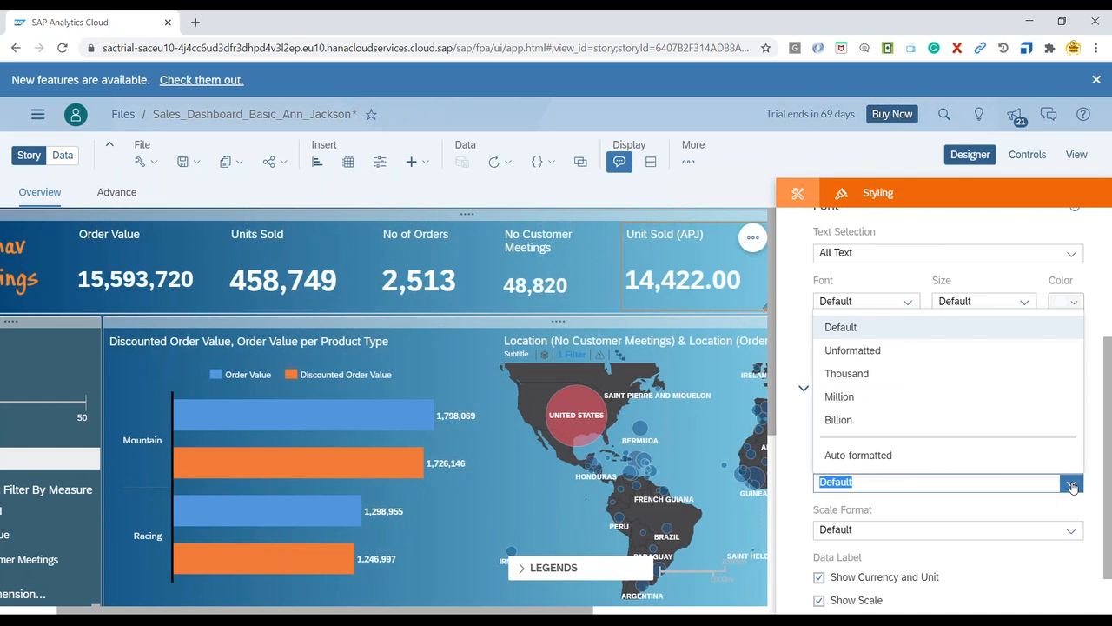
left_click(864, 375)
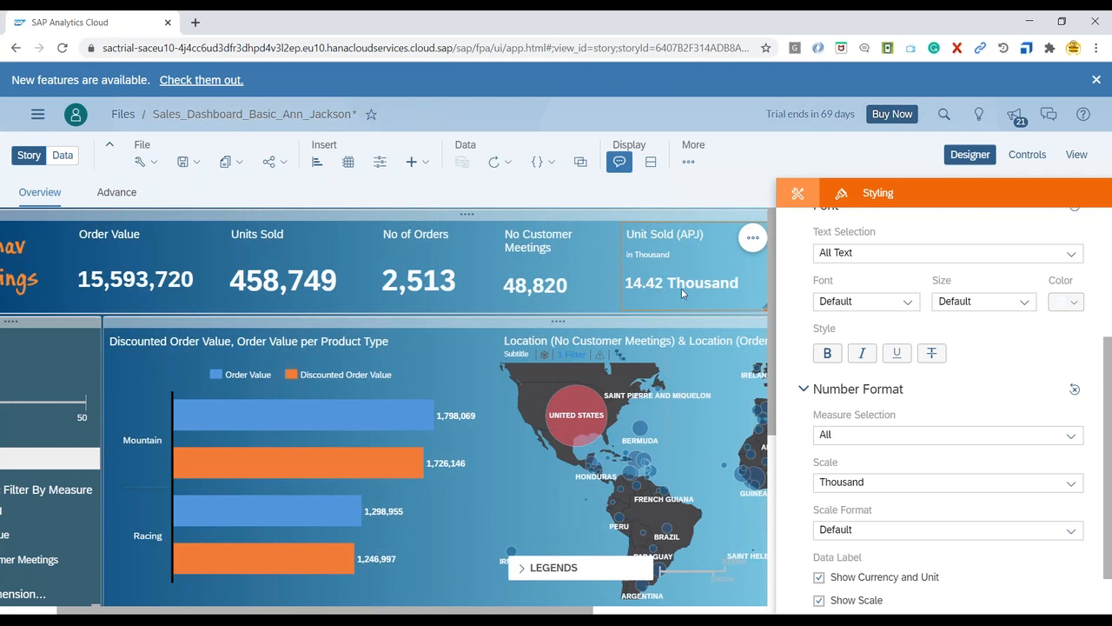
left_click(973, 155)
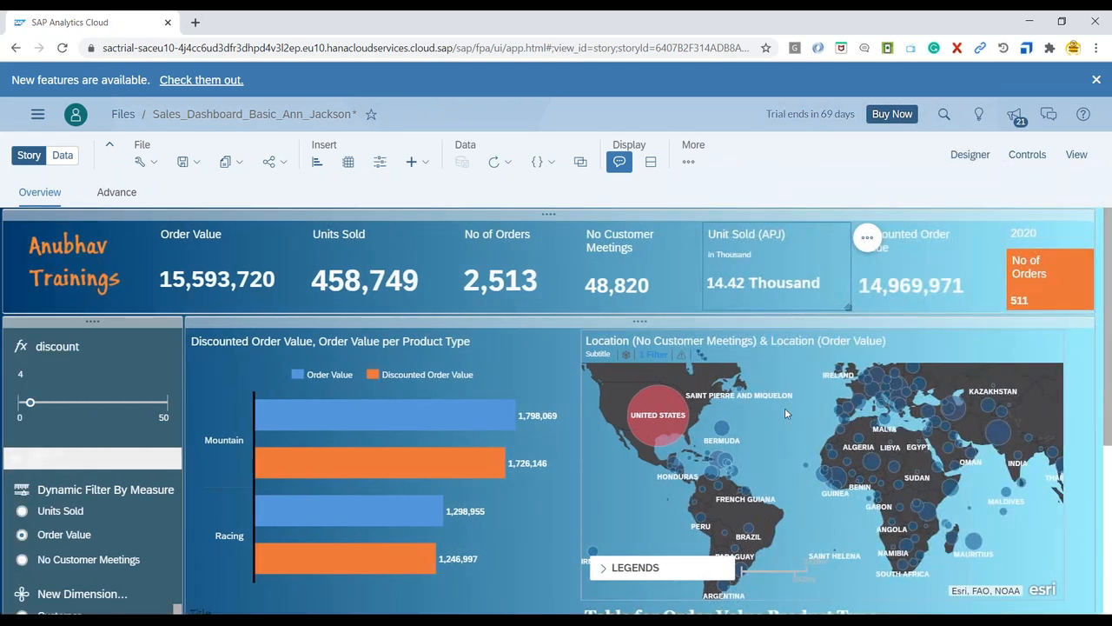
Step: Save the story and switch it from editing to view mode
left_click(191, 167)
left_click(196, 182)
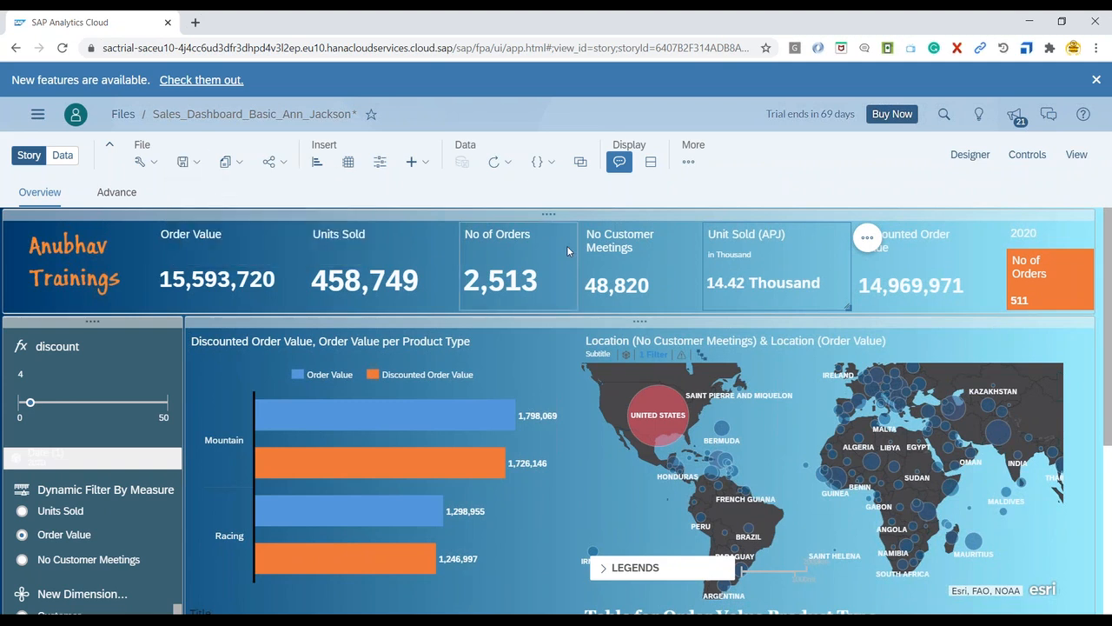
left_click(1075, 164)
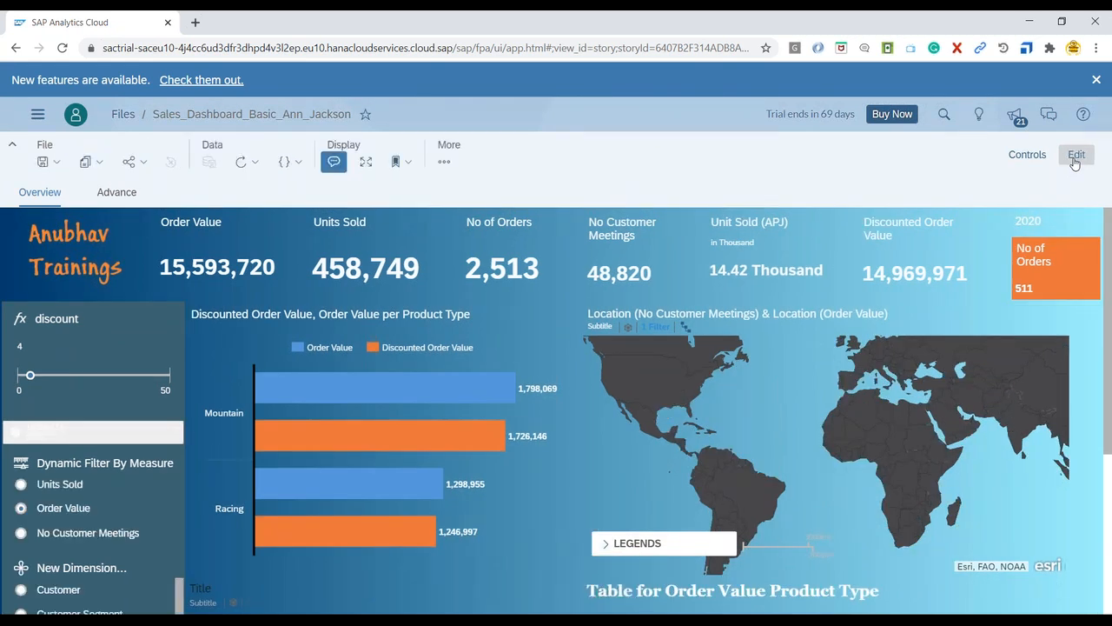
Step: Switch the dashboard's dimension input control to Product and check the bar chart and order value table
scroll(995, 501, "down", 3)
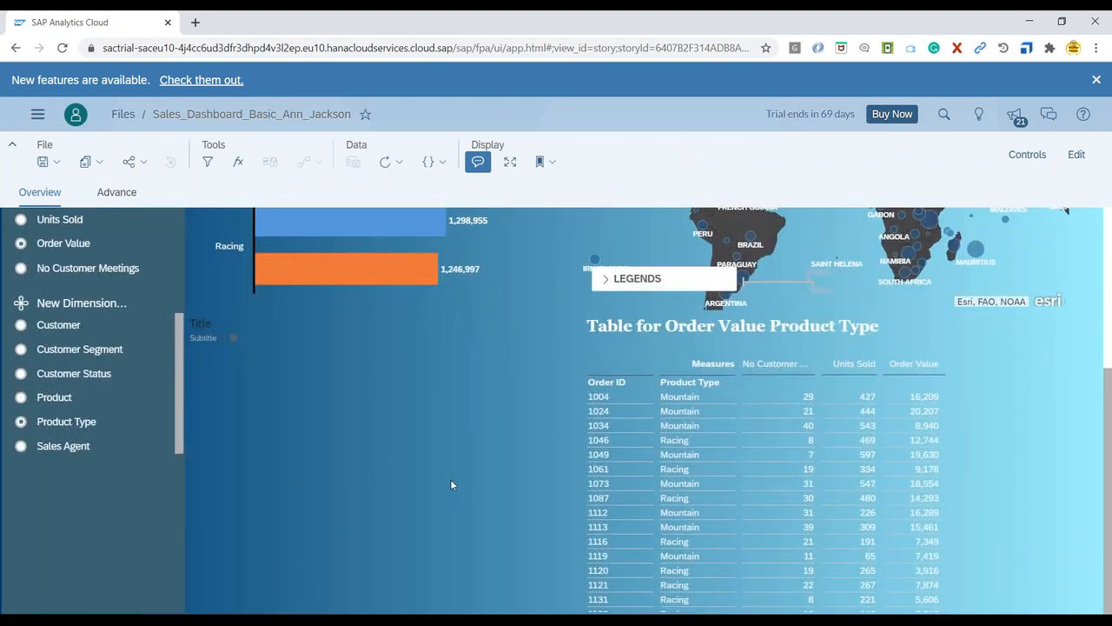
scroll(450, 479, "up", 3)
scroll(452, 484, "down", 3)
scroll(447, 476, "up", 2)
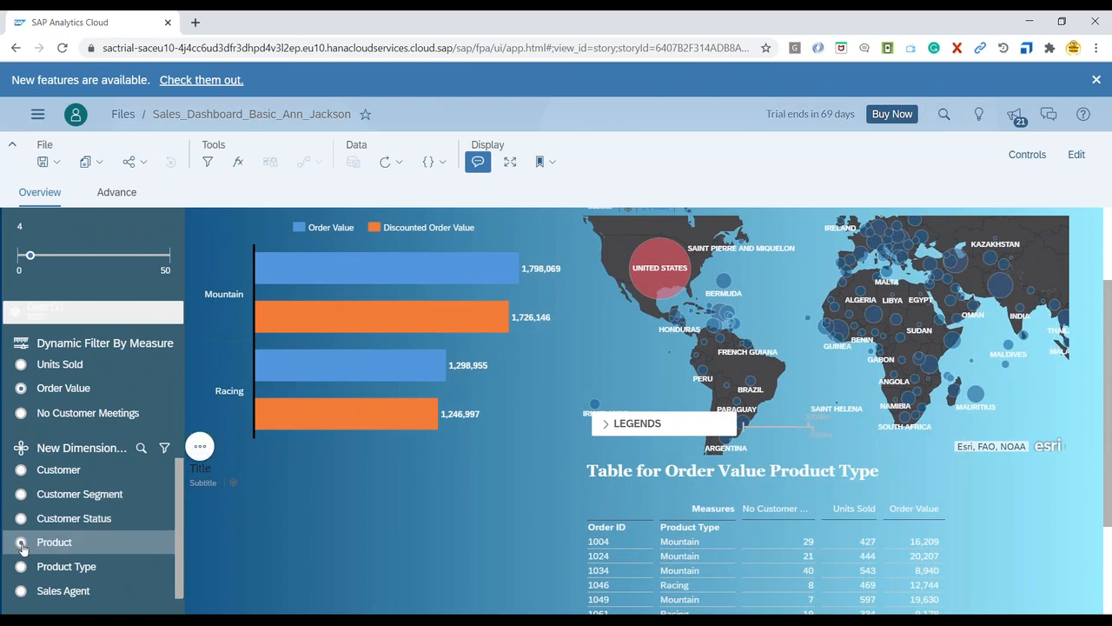
left_click(21, 543)
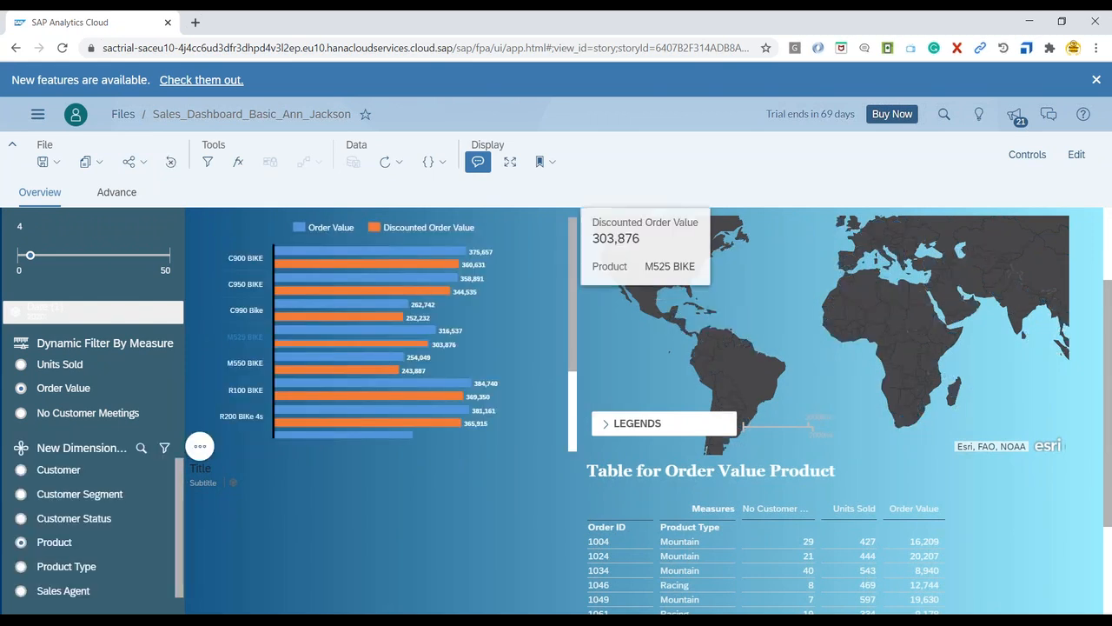
scroll(796, 470, "down", 3)
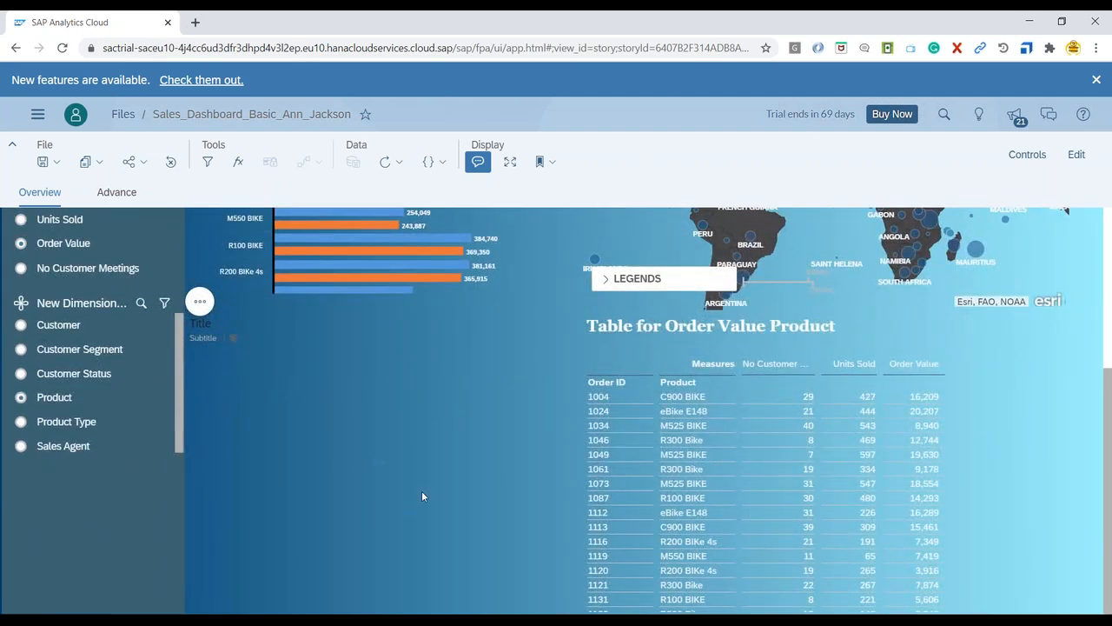
scroll(421, 496, "up", 3)
scroll(663, 491, "up", 1)
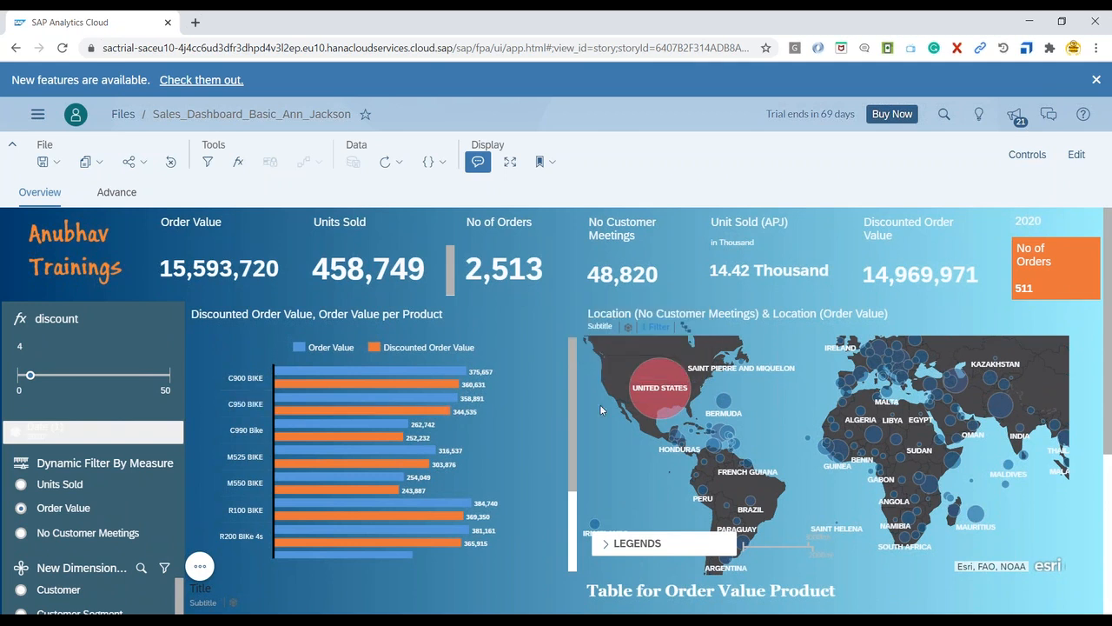
Step: Filter the dashboard by the United States bubble on the map, clear that filter and look over the page
left_click(658, 403)
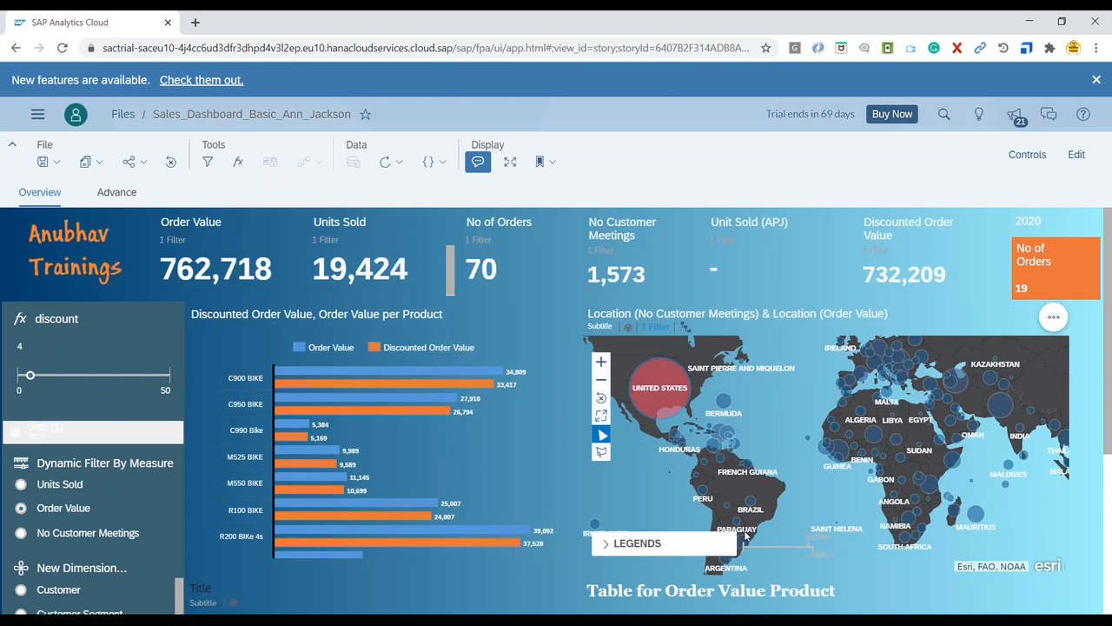
scroll(744, 536, "down", 3)
scroll(452, 351, "up", 3)
left_click(668, 414)
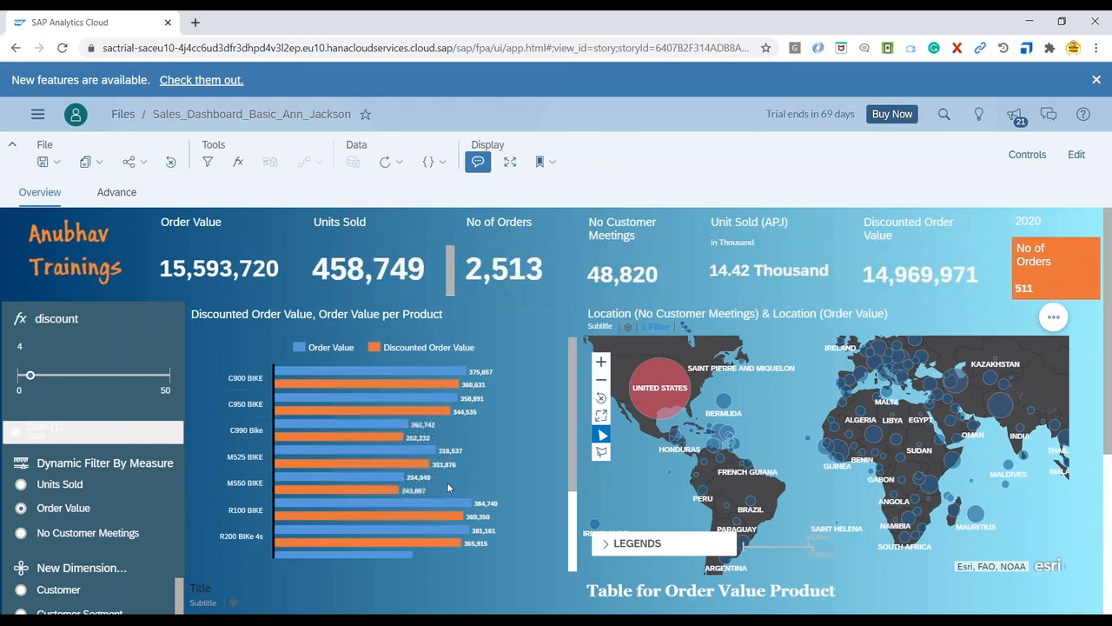
scroll(1071, 531, "down", 3)
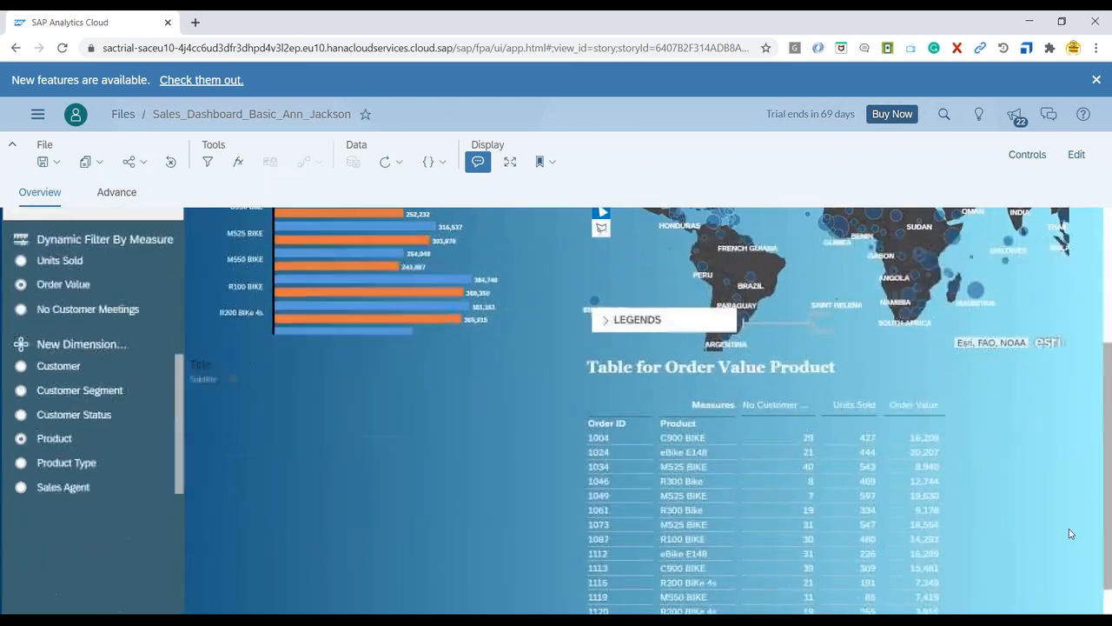
scroll(1072, 533, "up", 3)
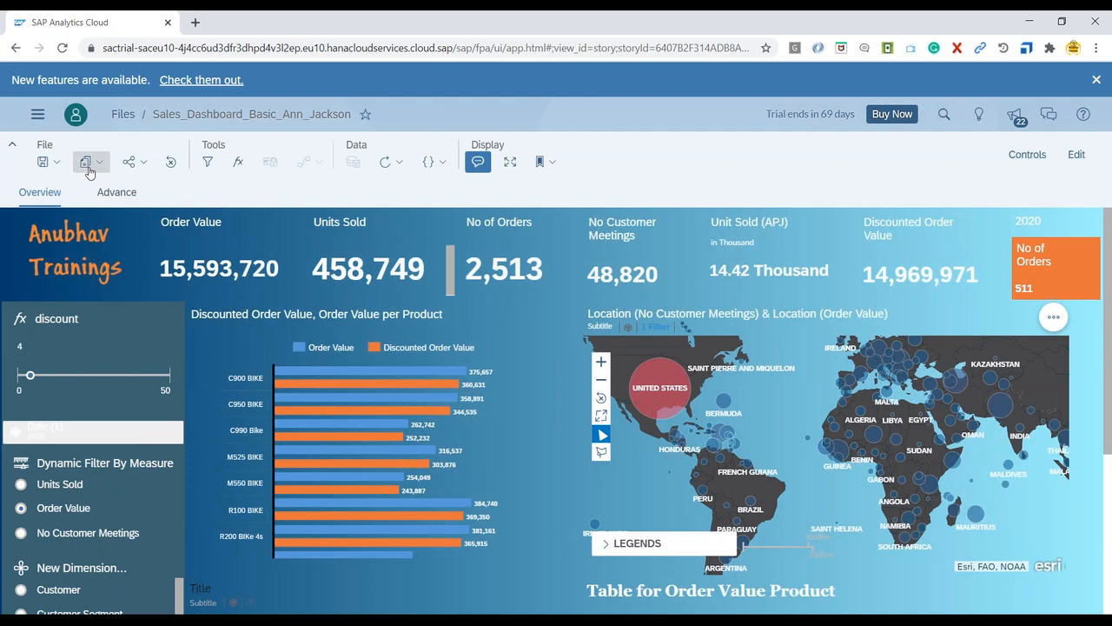
Step: Save the story as a template named "Anubhav Trainings Template" in the SACBatch1 folder
left_click(56, 164)
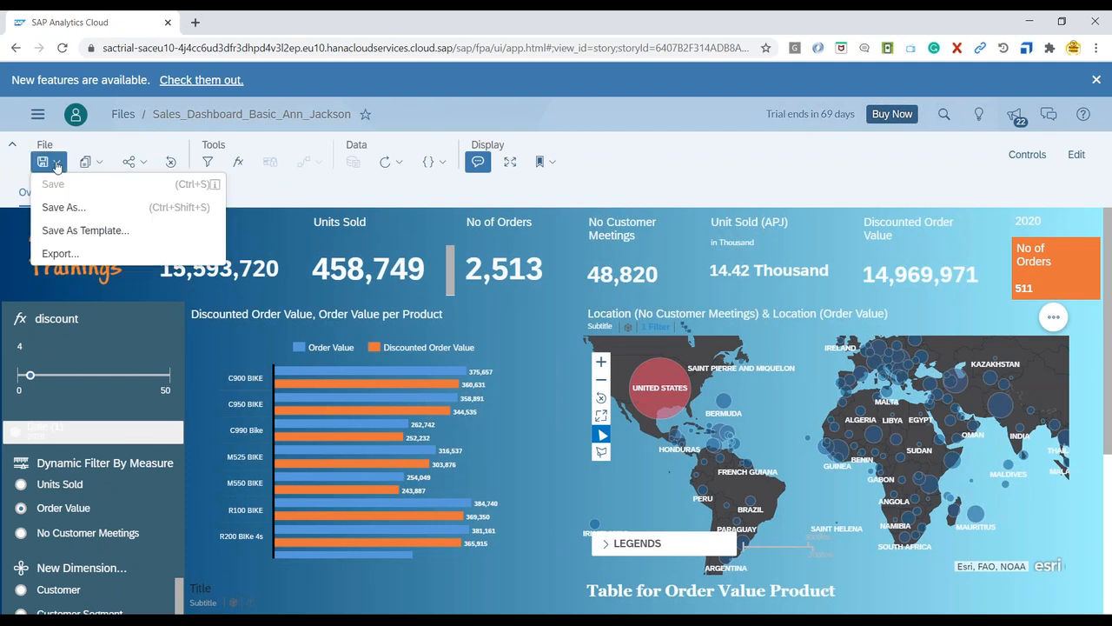
left_click(85, 231)
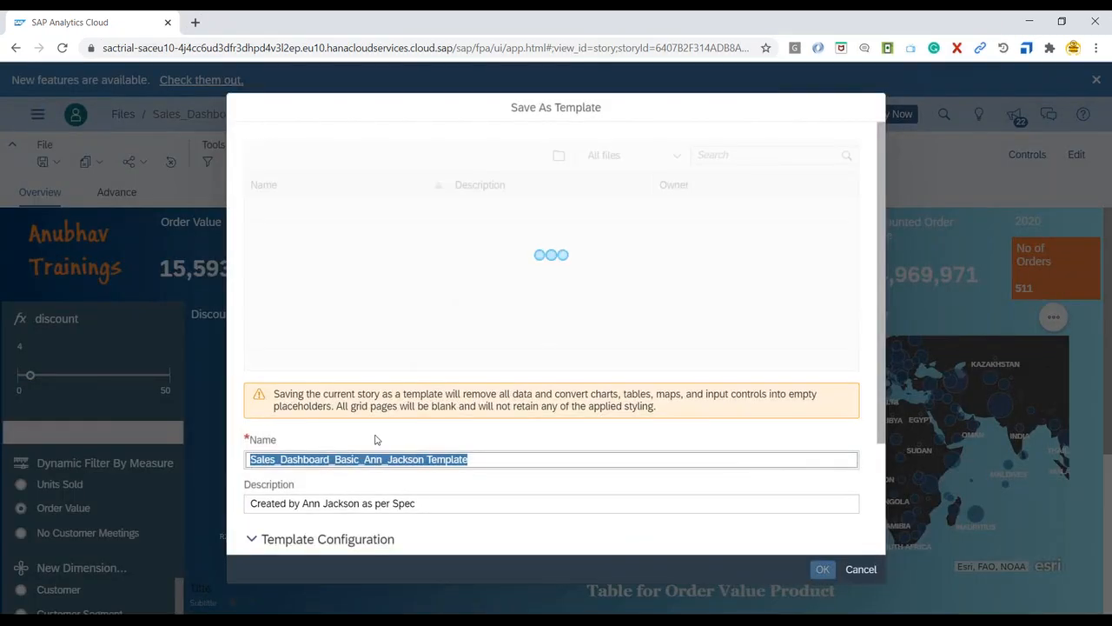
left_click_drag(517, 460, 233, 453)
type("Anubh")
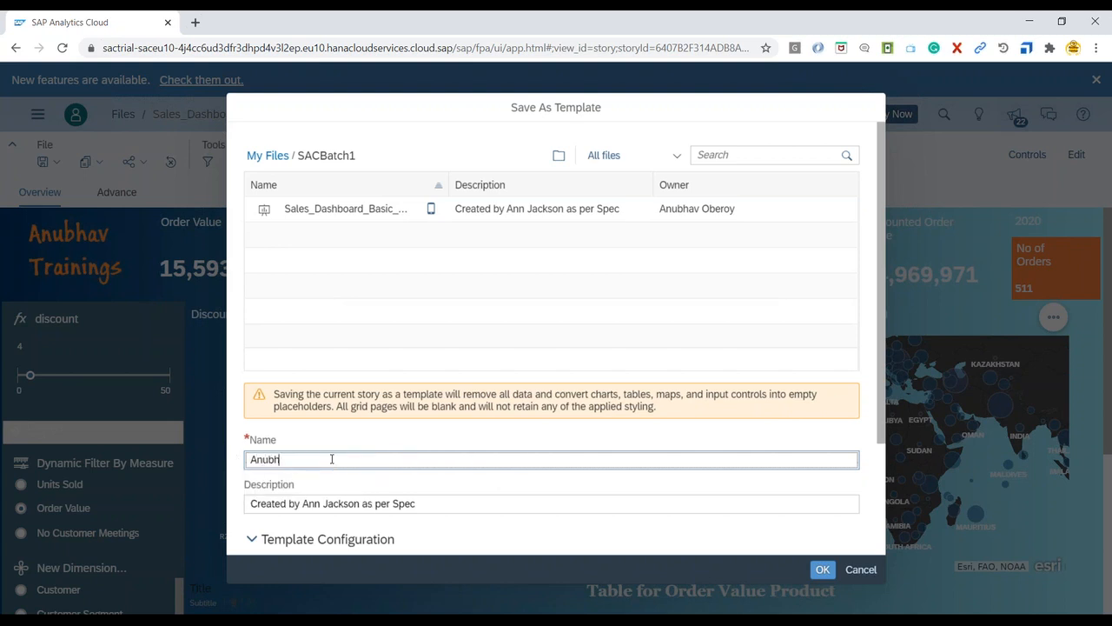
type("av Trainings Template")
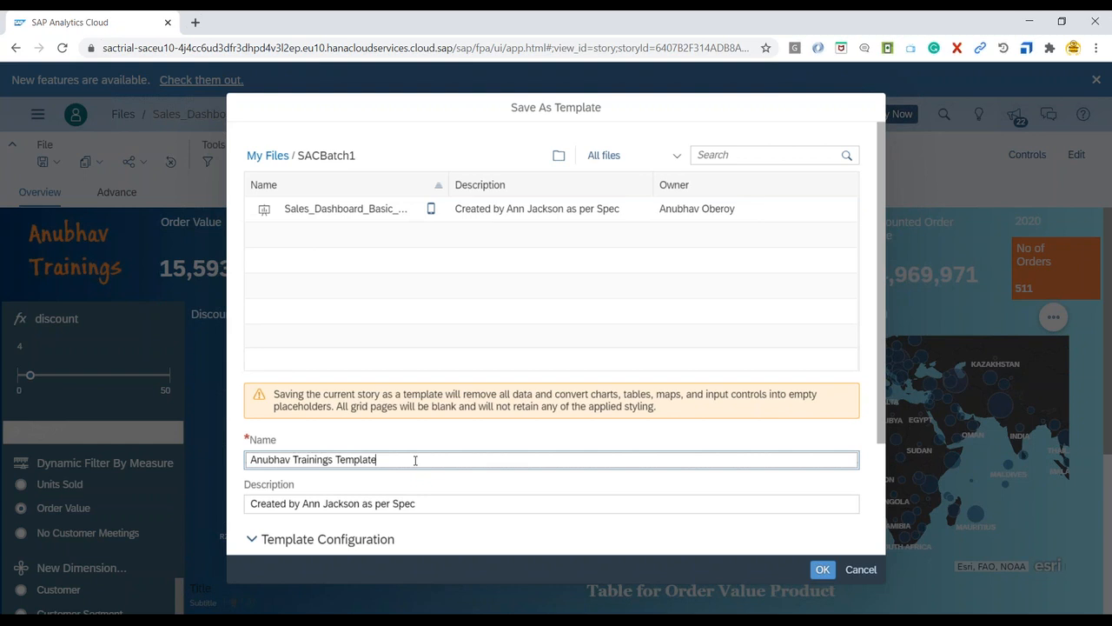
left_click(818, 575)
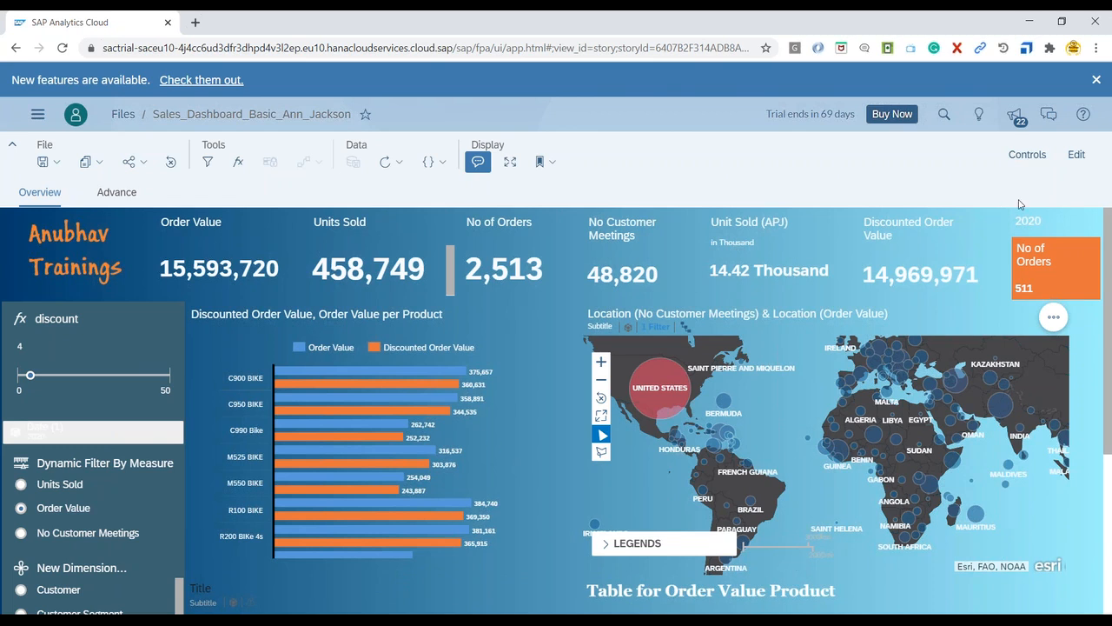
Step: Bookmark the dashboard's current state as a personal bookmark named "Bookmark_Sales_Ann1" and return the story to edit mode
left_click(543, 162)
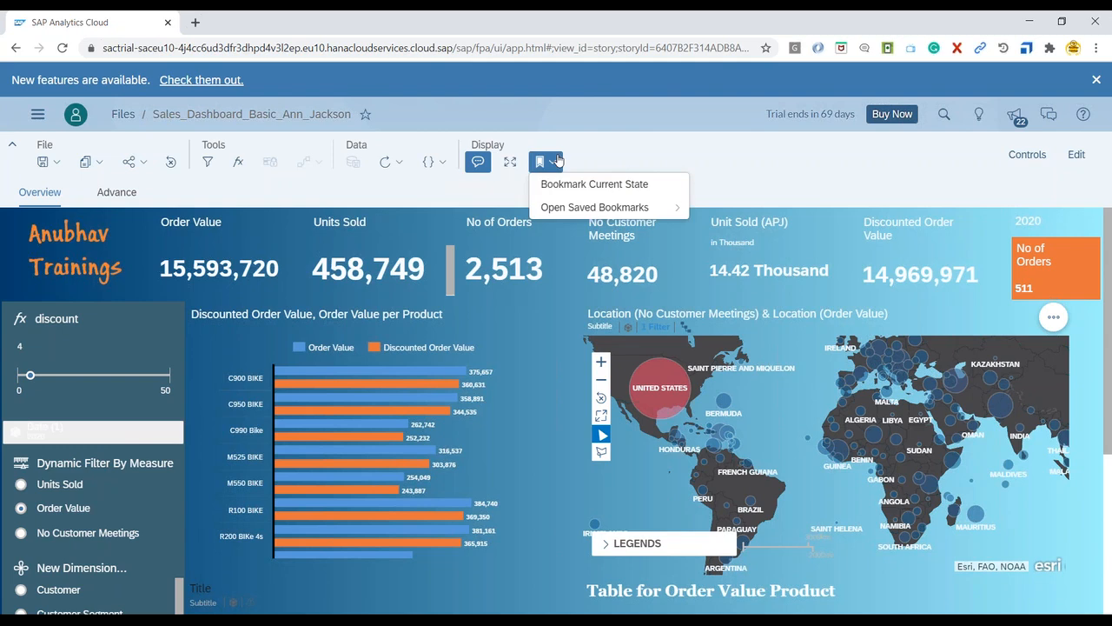
left_click(596, 185)
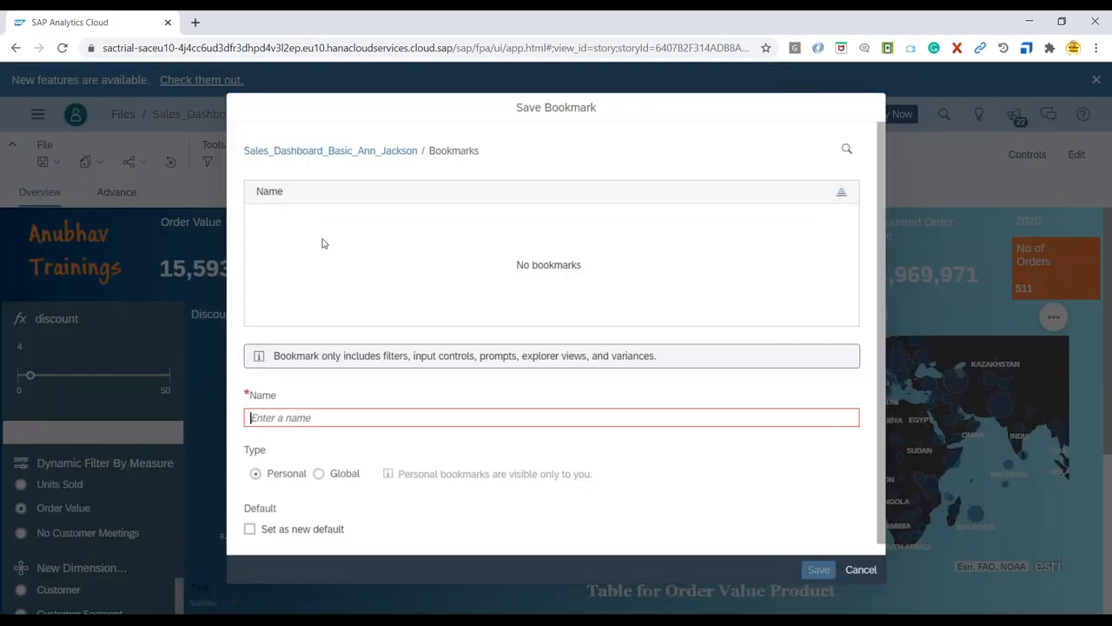
type("Boo")
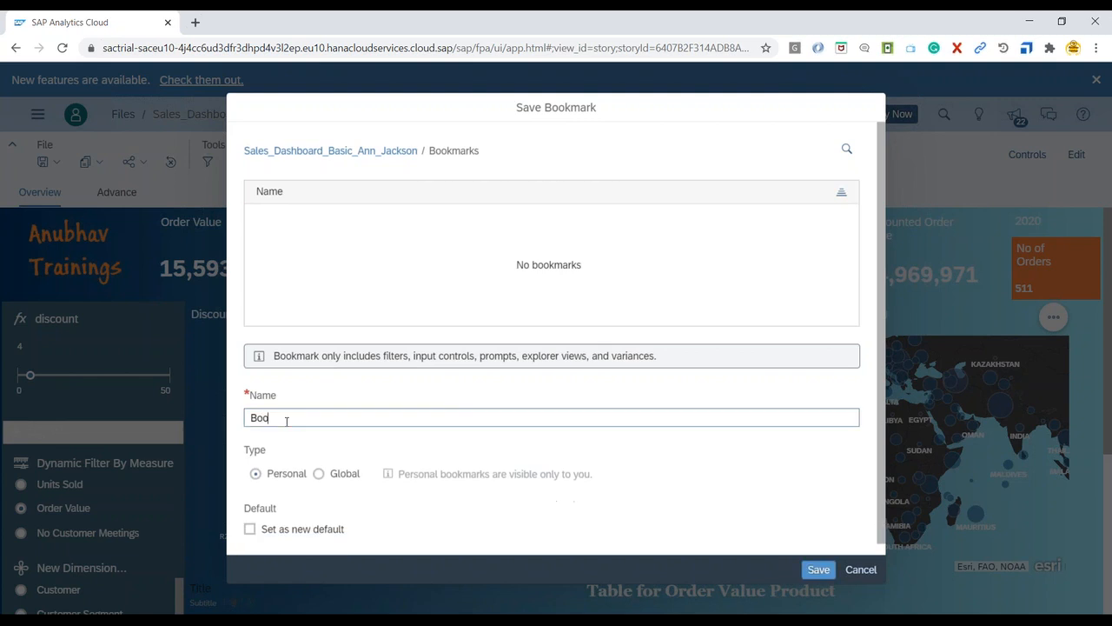
type("kmark_Sales_Ann1")
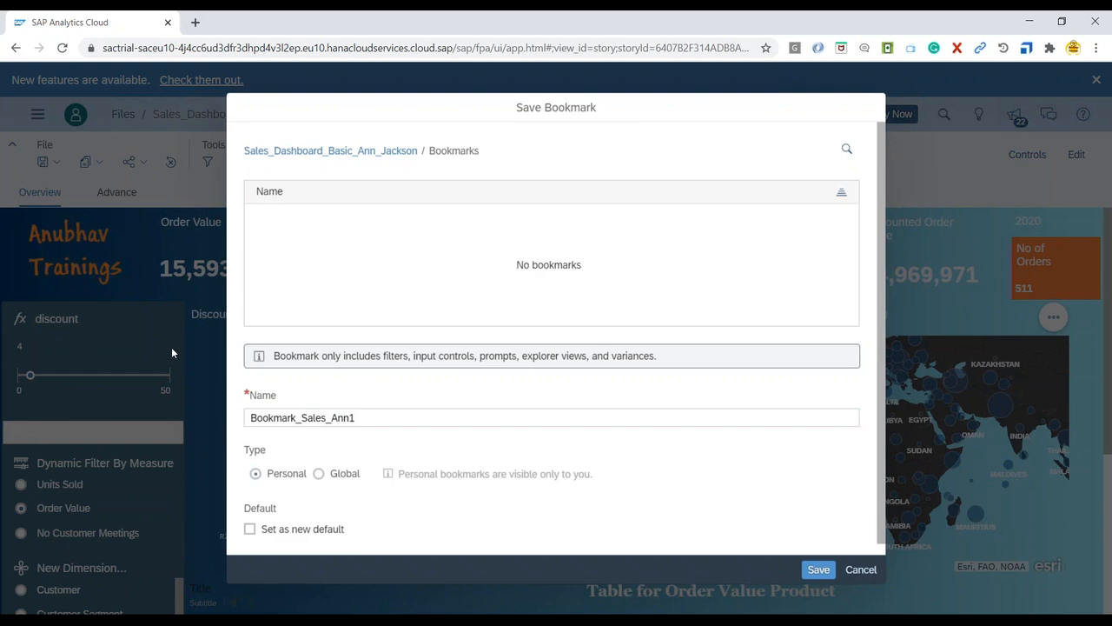
left_click(831, 576)
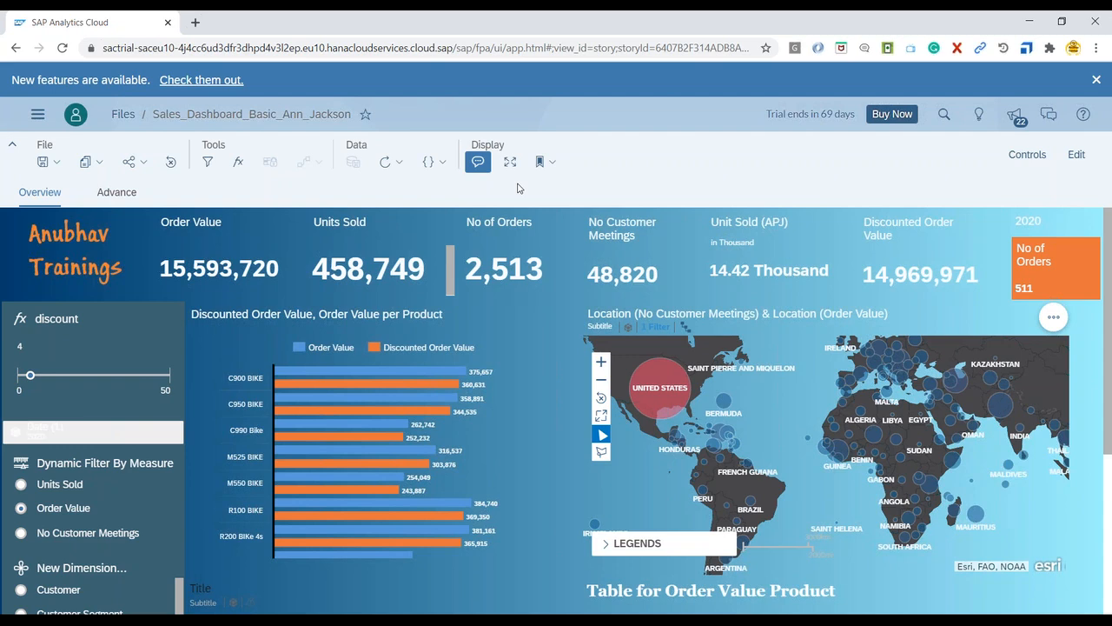
left_click(1078, 155)
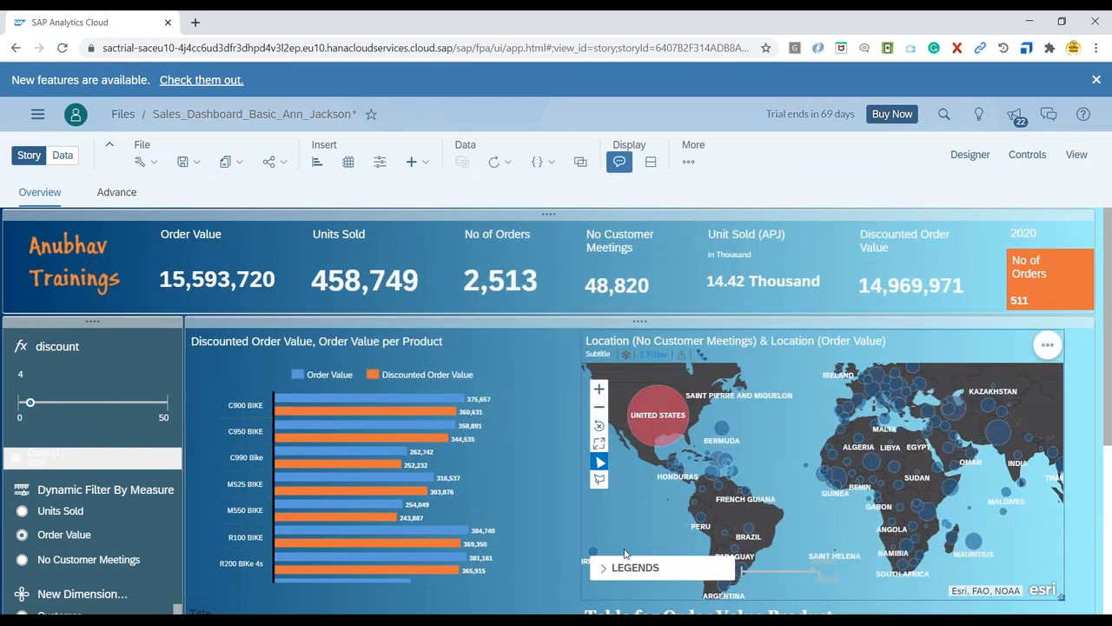
Step: Switch to the requirement PDF in Adobe Acrobat Reader and examine Requirements 9 and 10 and the Advance page mockup
key("alt+Tab")
scroll(400, 308, "down", 3)
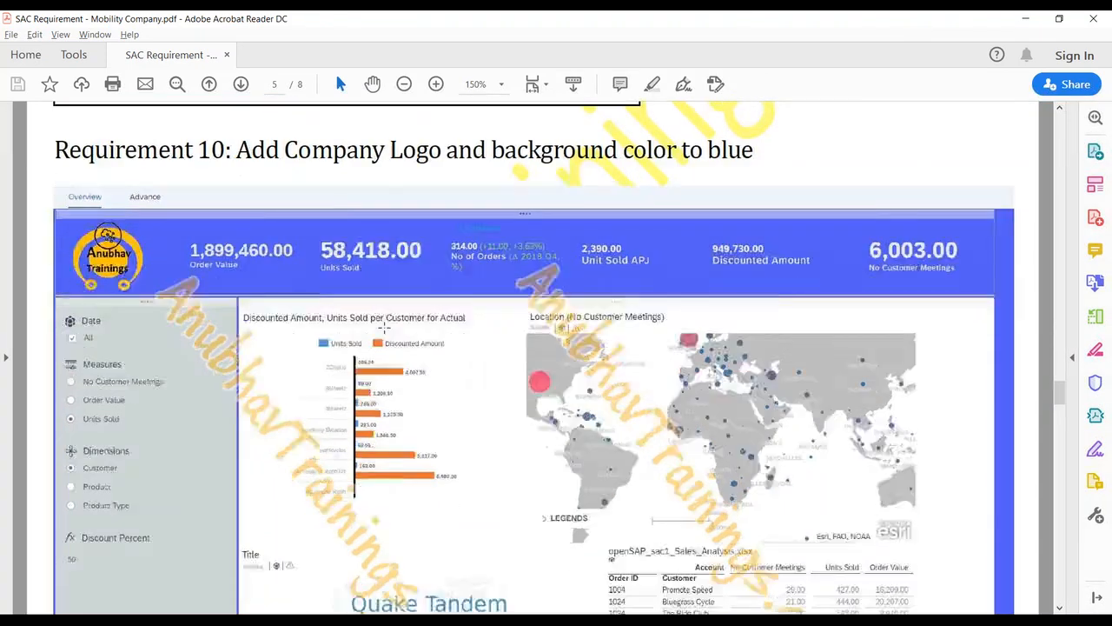
scroll(400, 309, "up", 1)
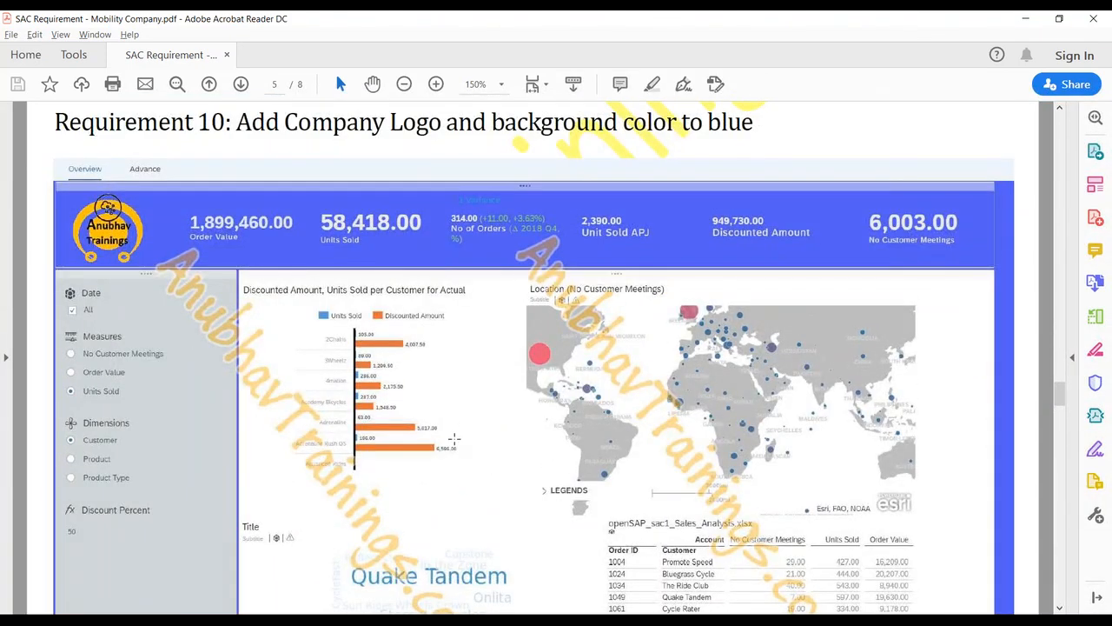
scroll(461, 447, "down", 6)
scroll(354, 103, "up", 9)
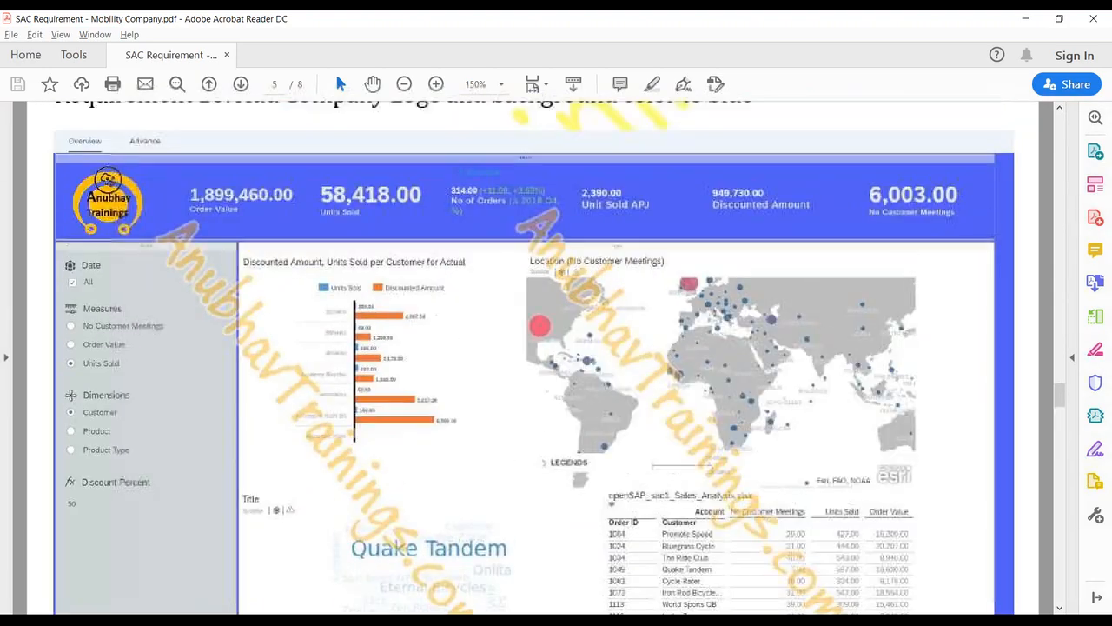
scroll(546, 356, "up", 6)
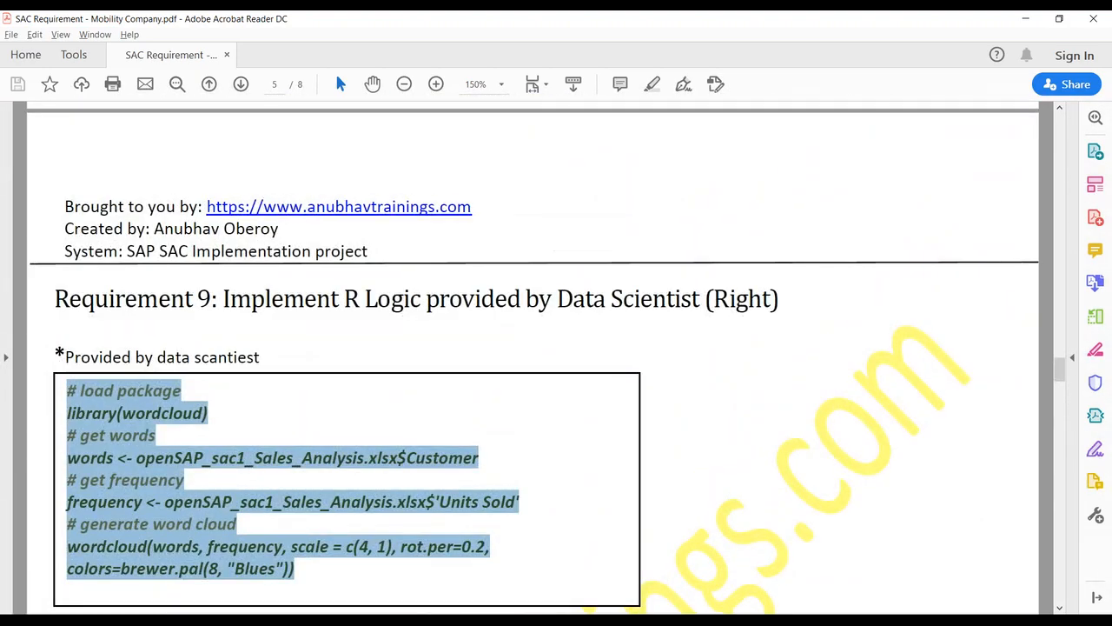
scroll(546, 356, "down", 7)
scroll(534, 356, "down", 13)
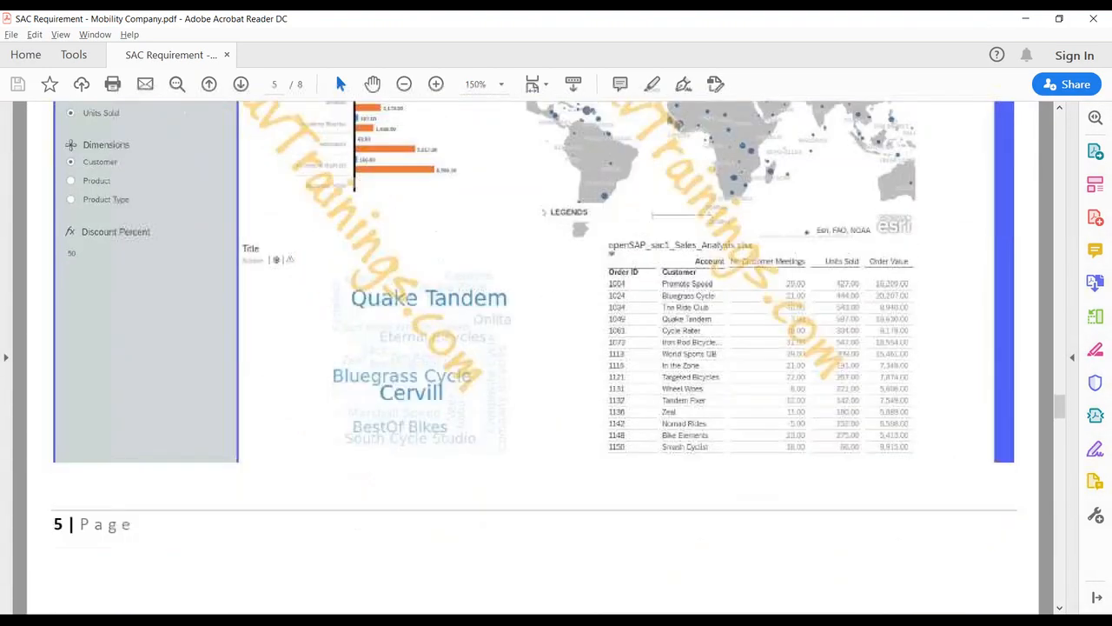
scroll(534, 357, "down", 4)
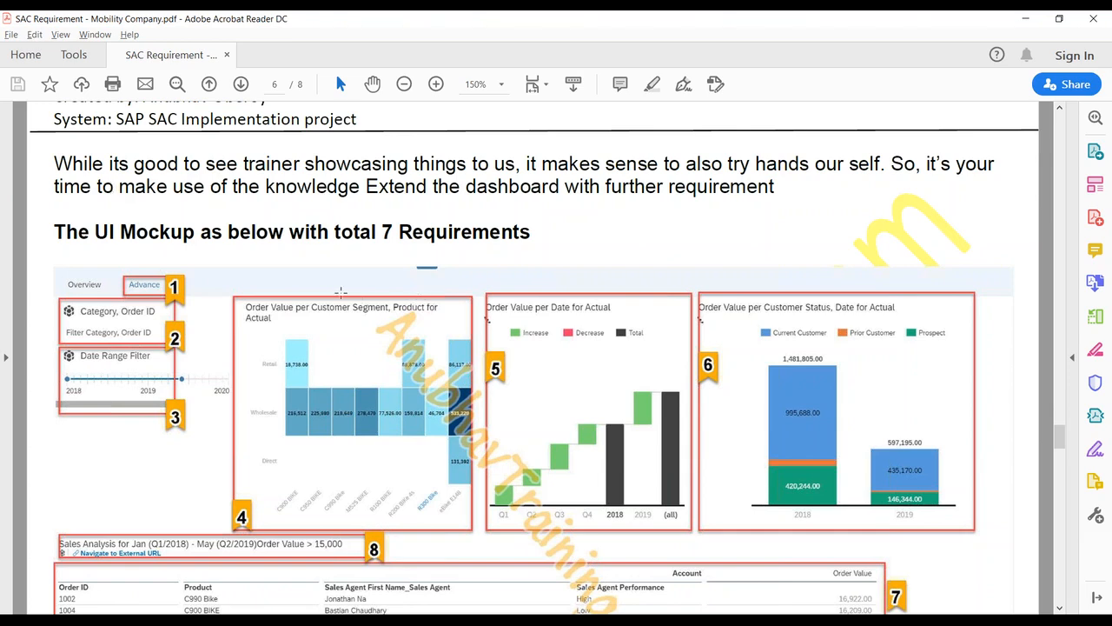
scroll(341, 292, "down", 2)
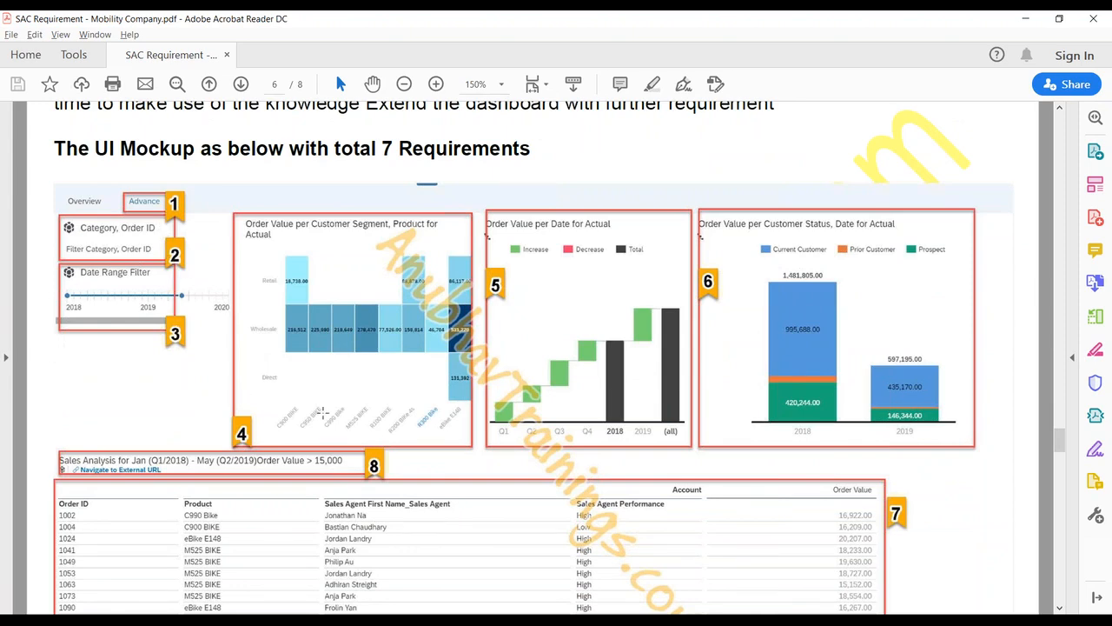
Step: View the story's Advance page in SAP Analytics Cloud, and return to the PDF to examine the matching mockup and its table
key("alt+Tab")
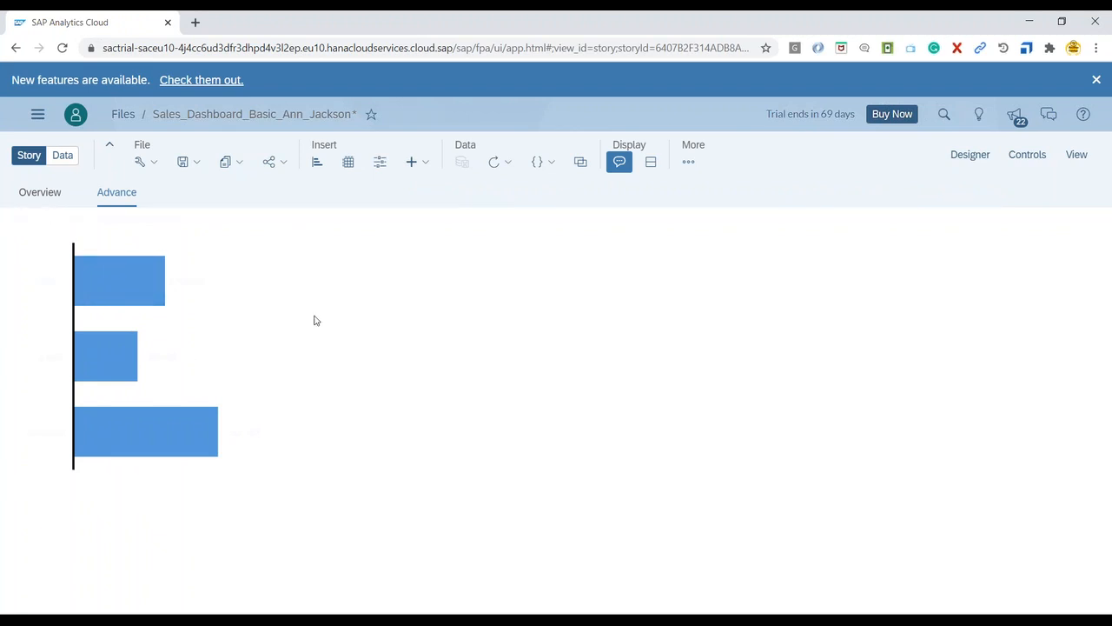
key("alt+Tab")
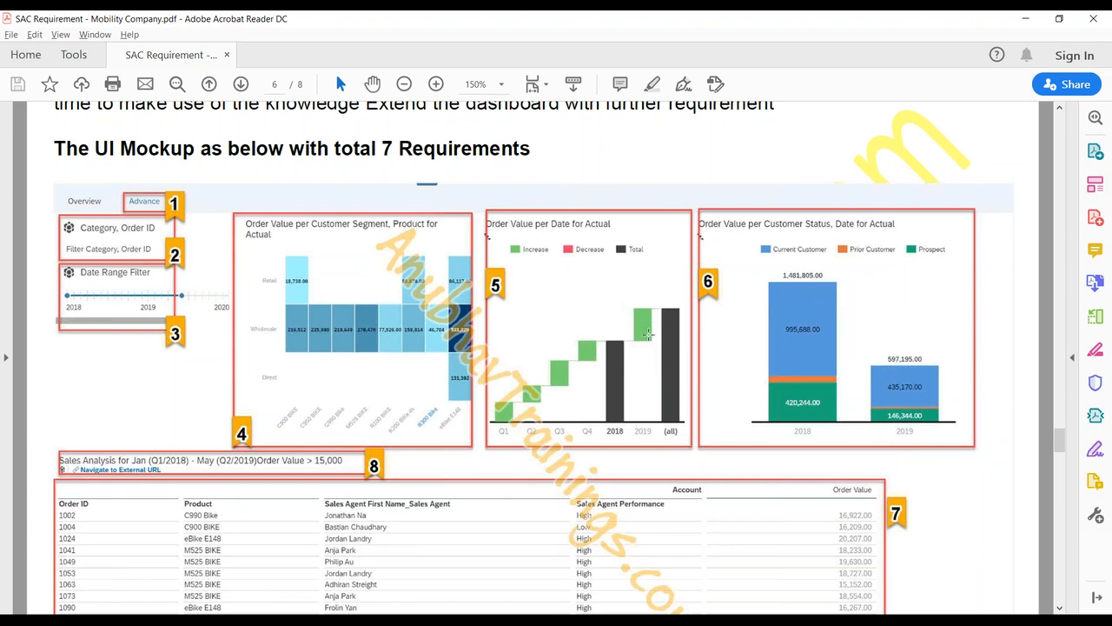
scroll(419, 348, "down", 3)
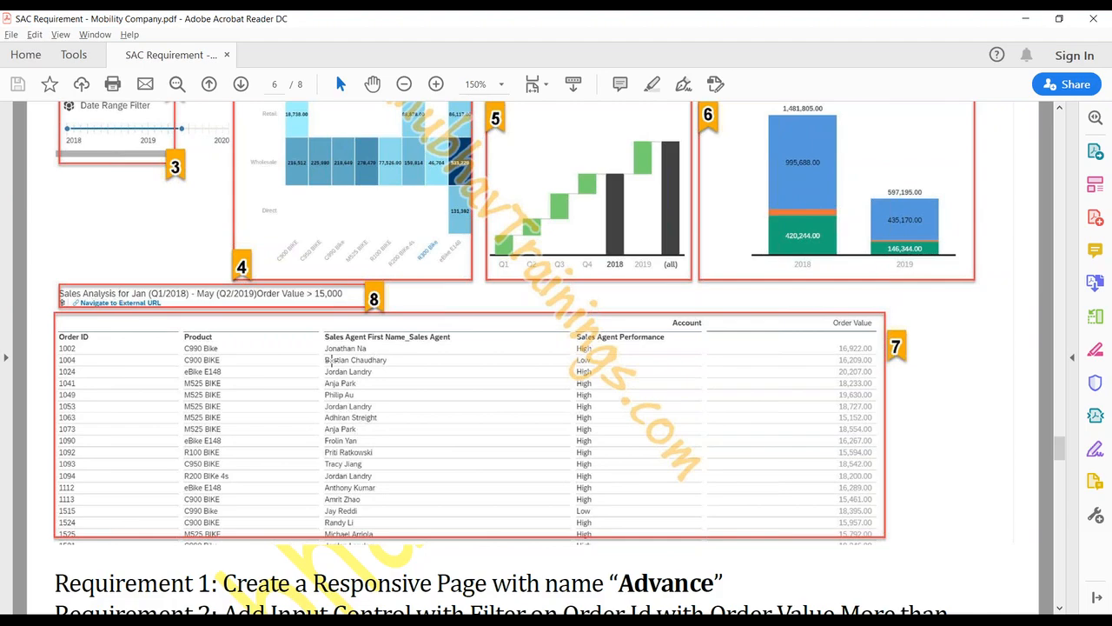
scroll(404, 396, "up", 6)
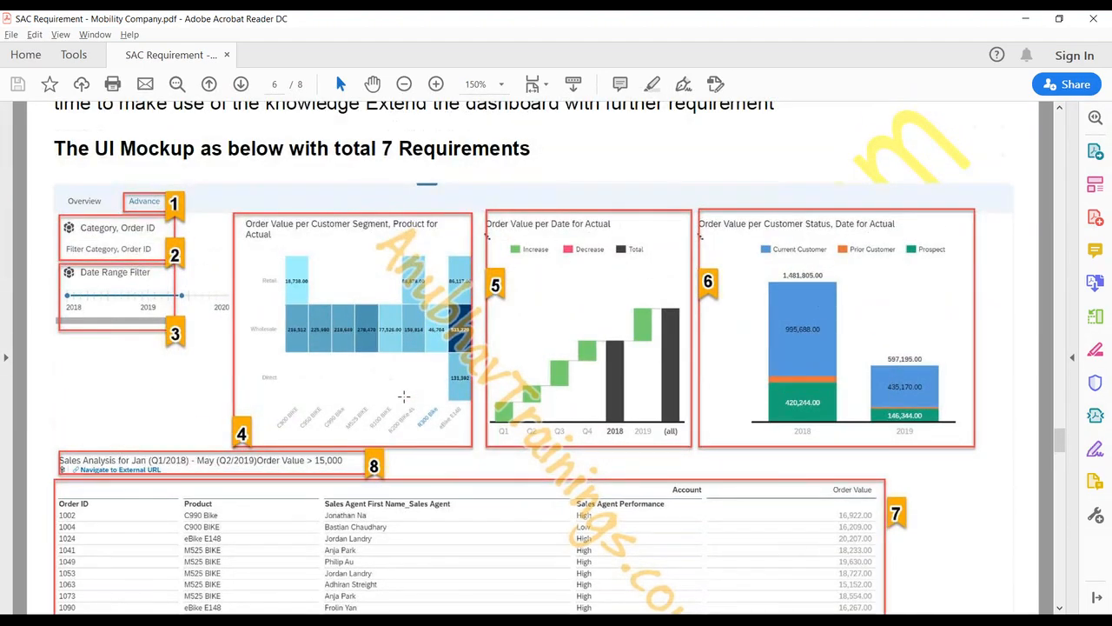
Step: Read the Advance page requirements in the PDF, covering the Order Id filter, heatmap, waterfall and stacked bar charts, table and hyperlink
scroll(404, 397, "down", 8)
scroll(404, 396, "down", 10)
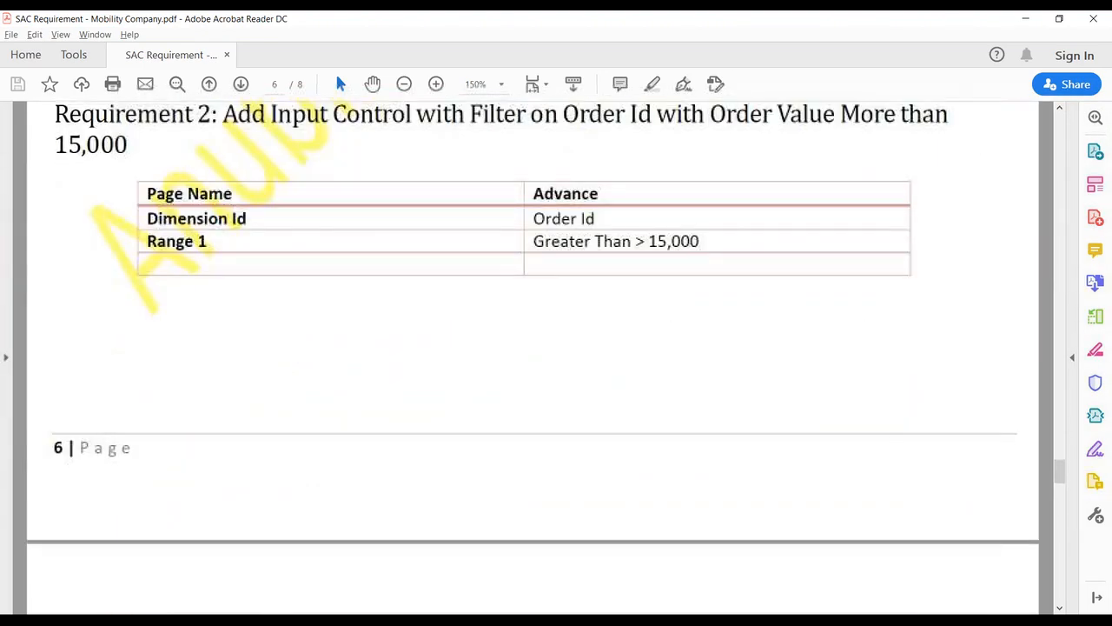
scroll(404, 397, "down", 10)
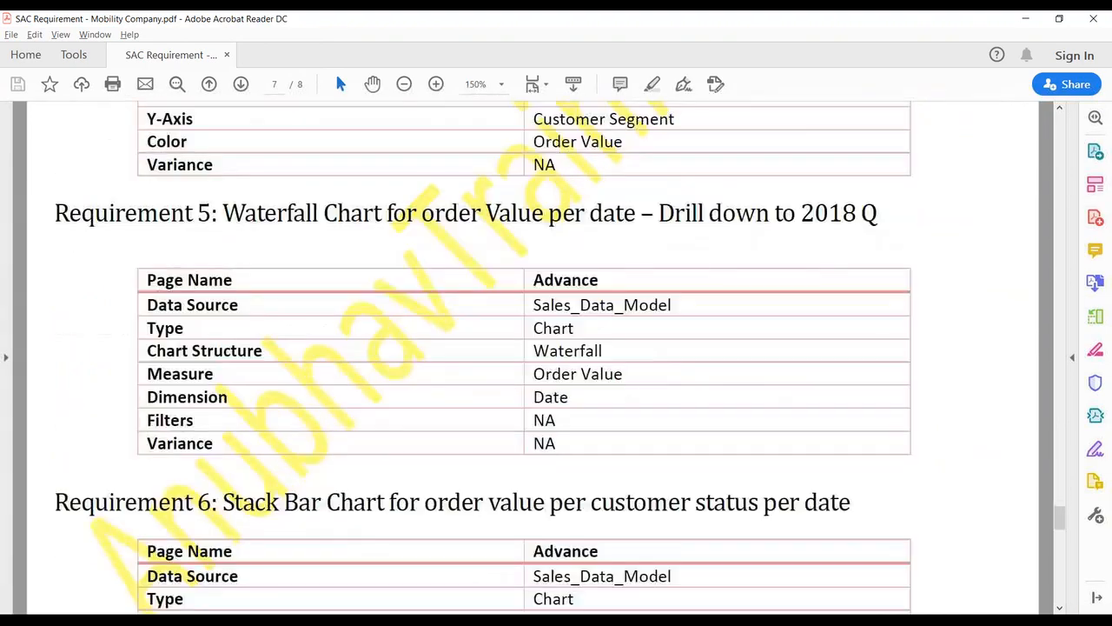
scroll(404, 396, "up", 3)
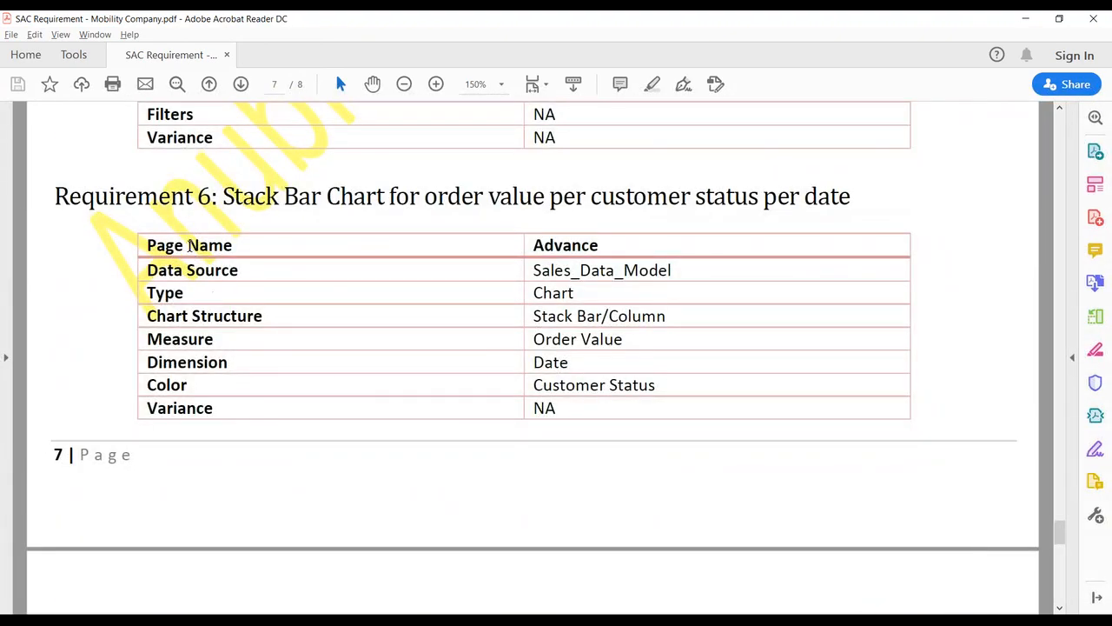
left_click_drag(188, 245, 481, 427)
left_click(481, 427)
scroll(300, 311, "up", 4)
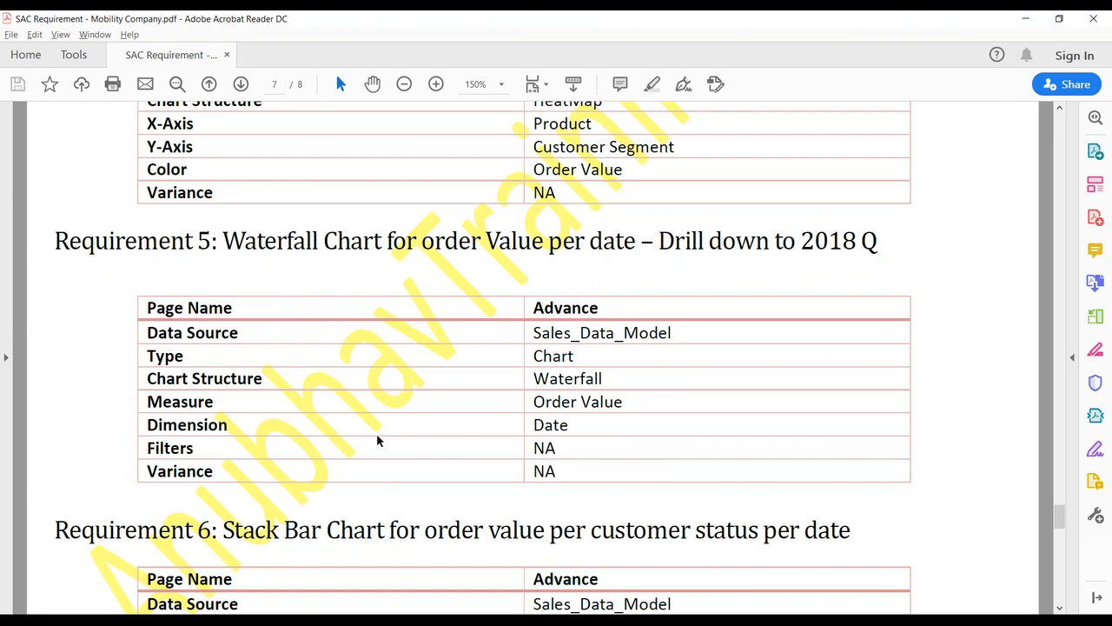
scroll(377, 441, "up", 4)
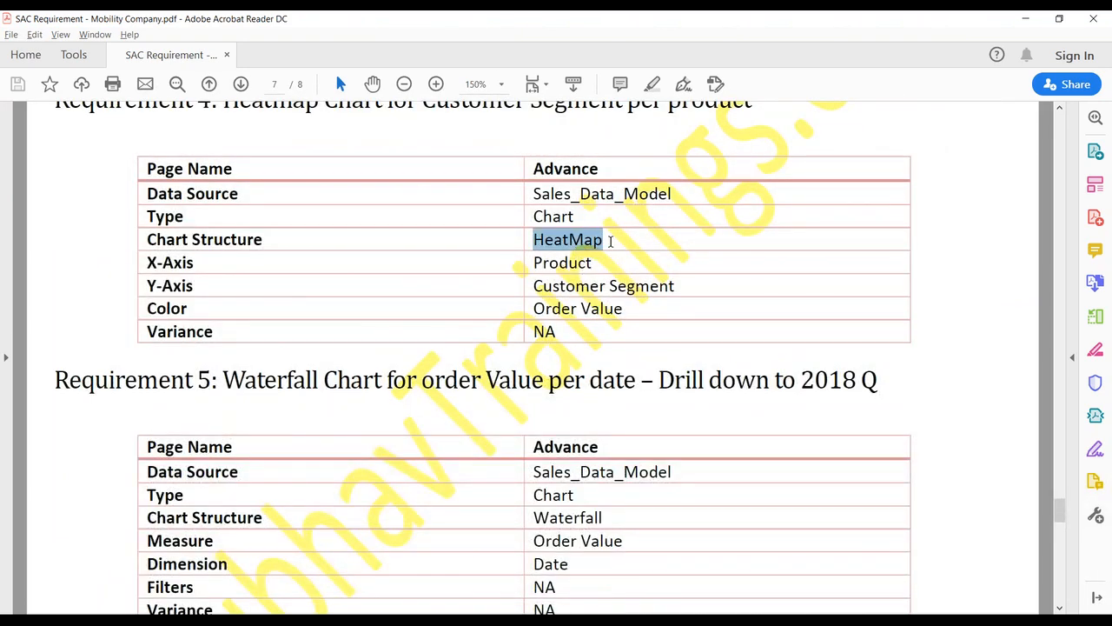
left_click(549, 342)
scroll(549, 342, "down", 3)
scroll(570, 338, "down", 20)
scroll(556, 356, "down", 5)
scroll(556, 356, "up", 8)
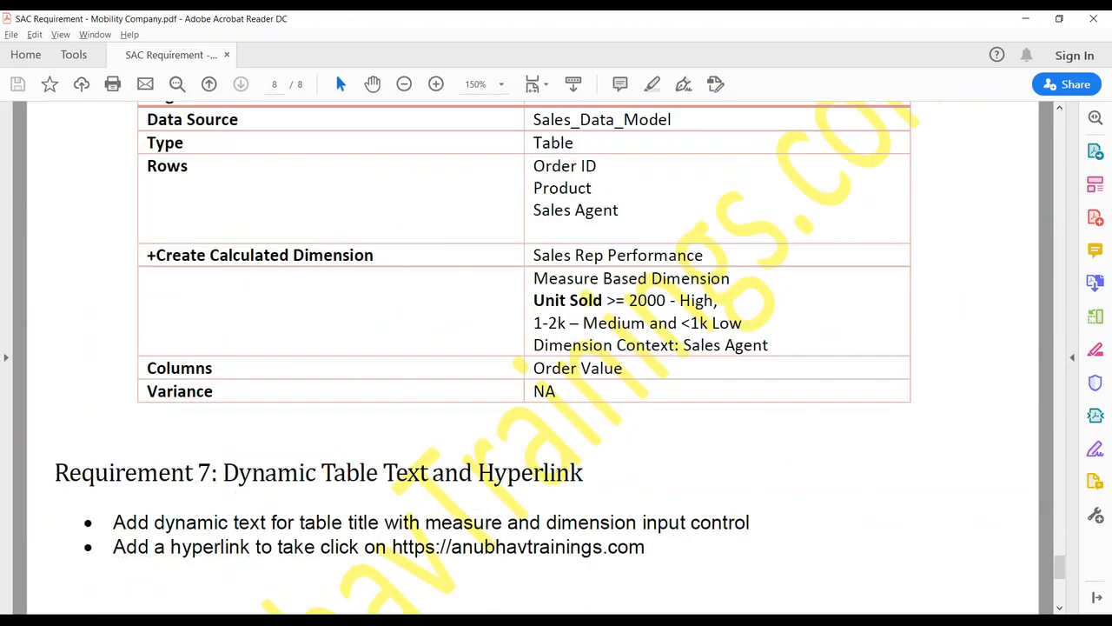
Step: Go back through the PDF to review the Overview mockup and the numbered elements of the Advance page mockup
scroll(489, 376, "up", 10)
scroll(556, 356, "up", 10)
scroll(556, 357, "up", 10)
scroll(556, 356, "down", 5)
scroll(556, 357, "up", 8)
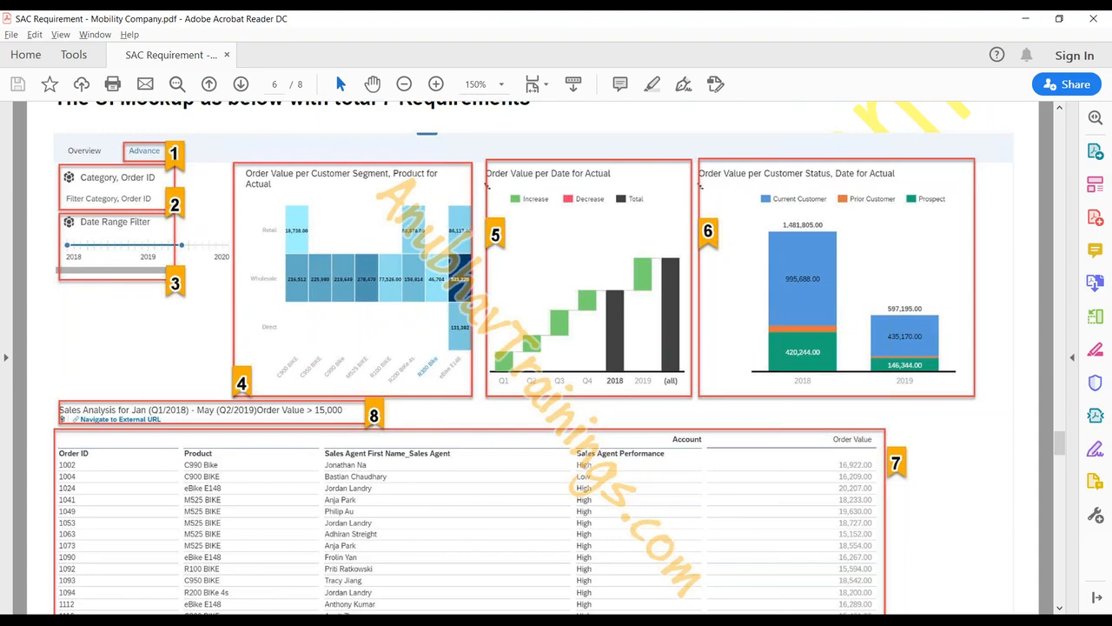
scroll(535, 357, "up", 6)
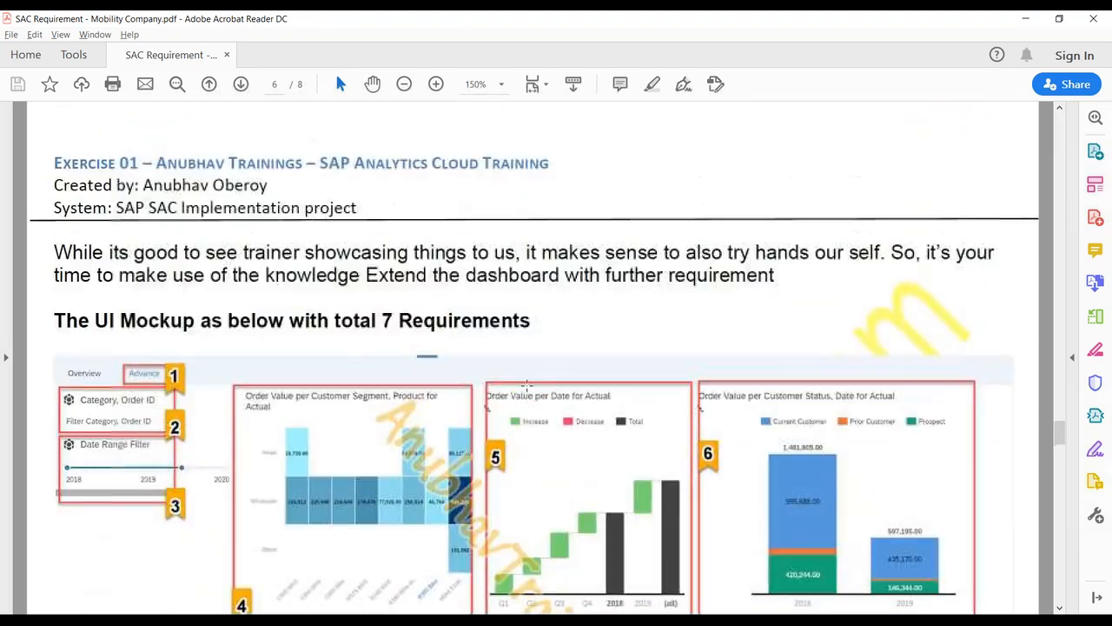
scroll(534, 356, "up", 7)
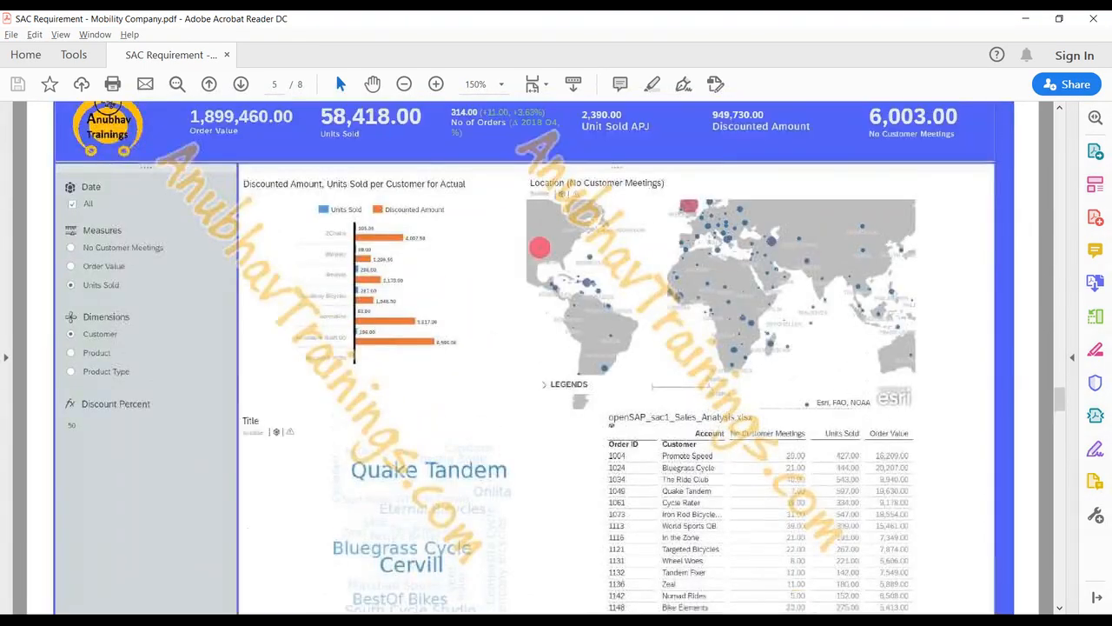
scroll(534, 356, "down", 1)
scroll(534, 356, "down", 11)
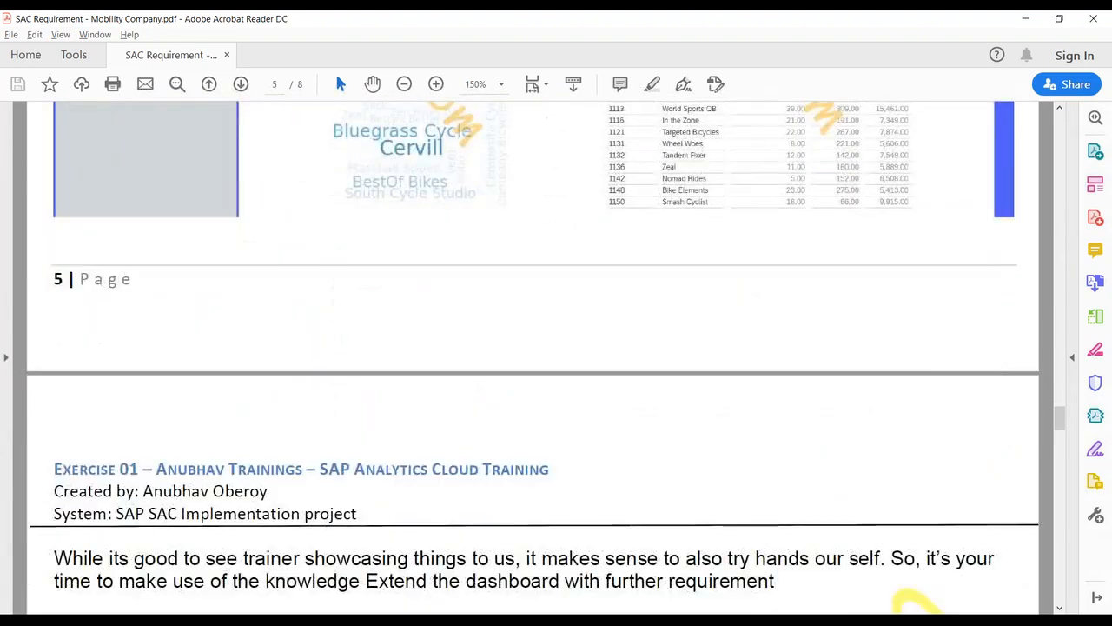
scroll(505, 424, "up", 1)
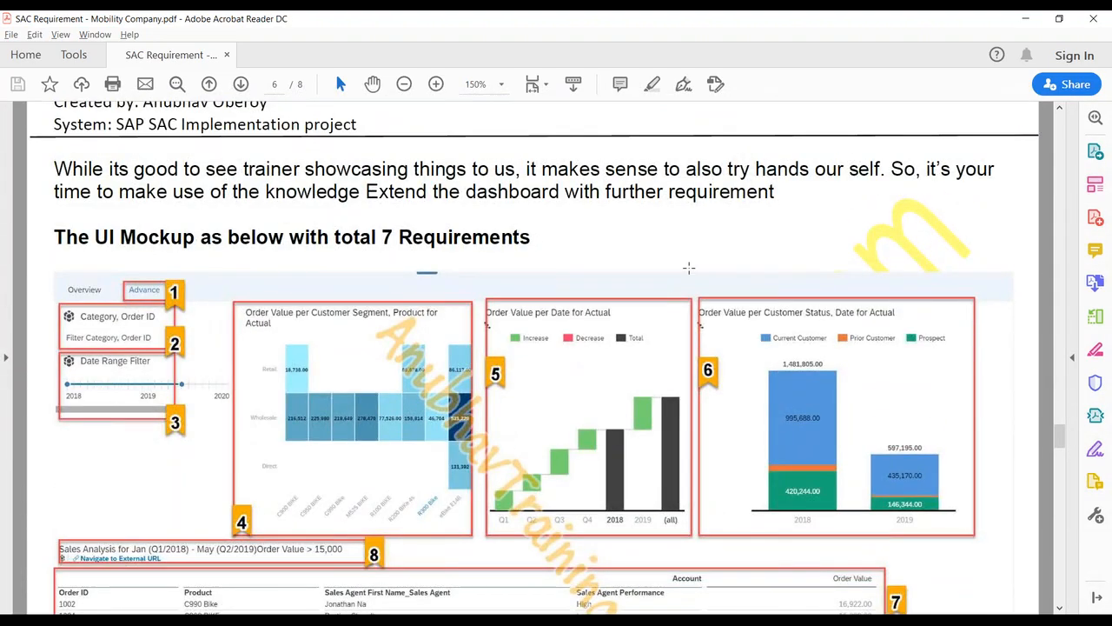
scroll(672, 270, "down", 3)
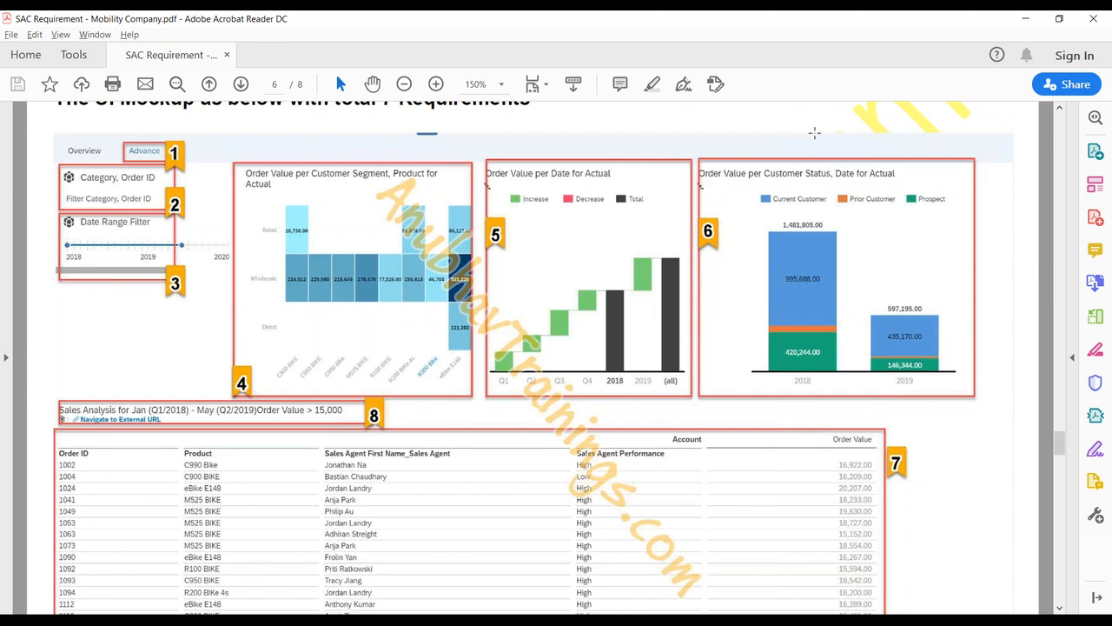
left_click(808, 36)
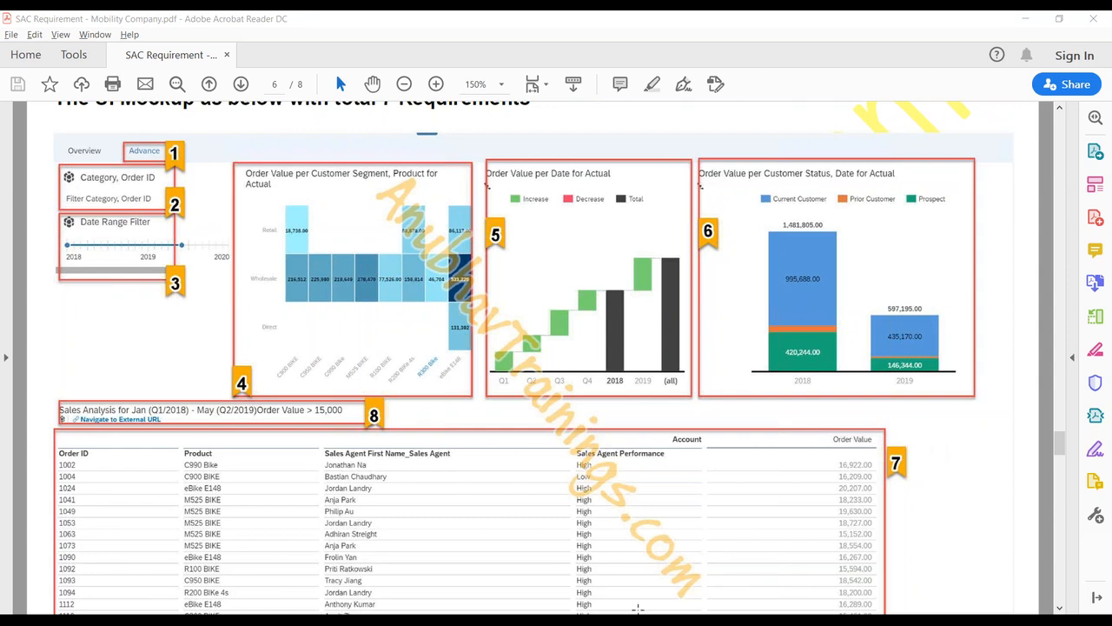
Step: Switch to the PowerPoint presentation and add the line "panes" to the panels shape on the Funda Fox slide
left_click(521, 618)
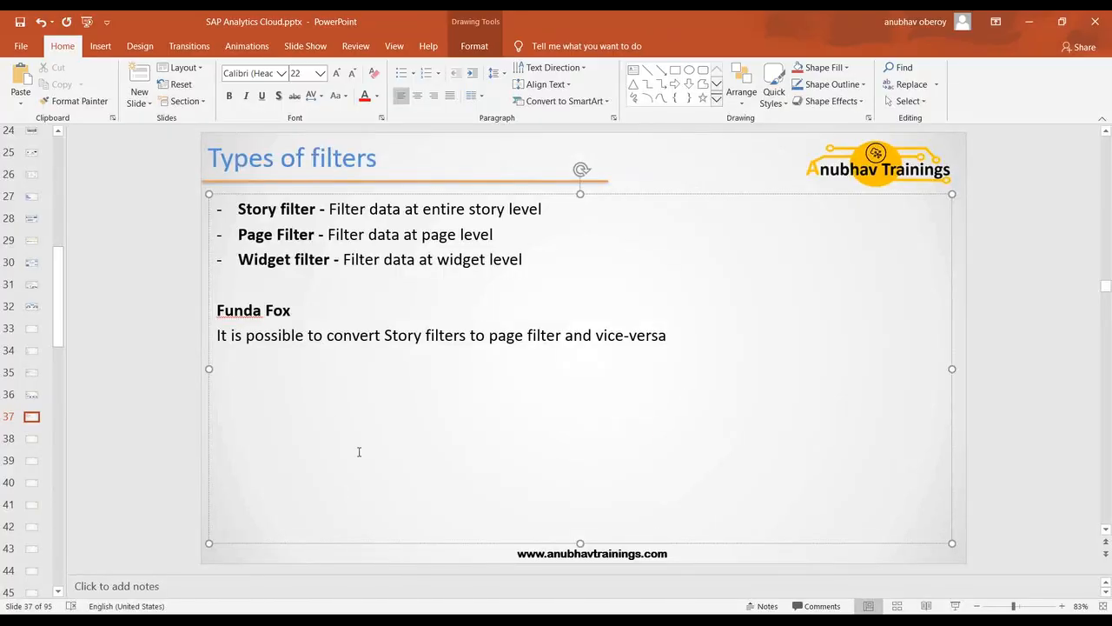
scroll(359, 452, "up", 1)
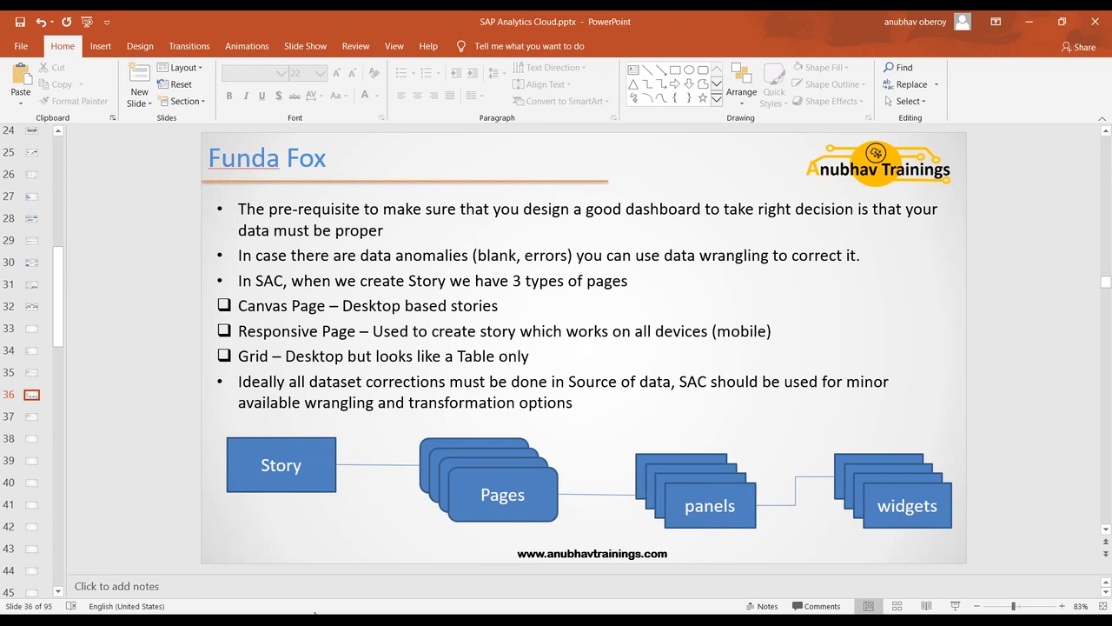
left_click(666, 524)
key("Return")
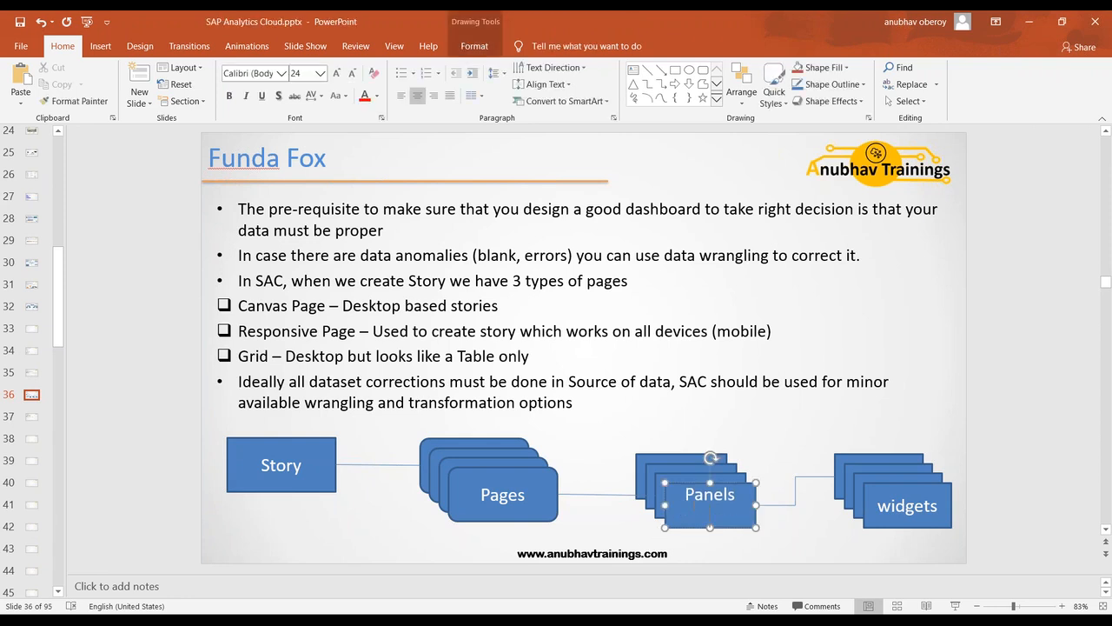
type("panes")
left_click(813, 439)
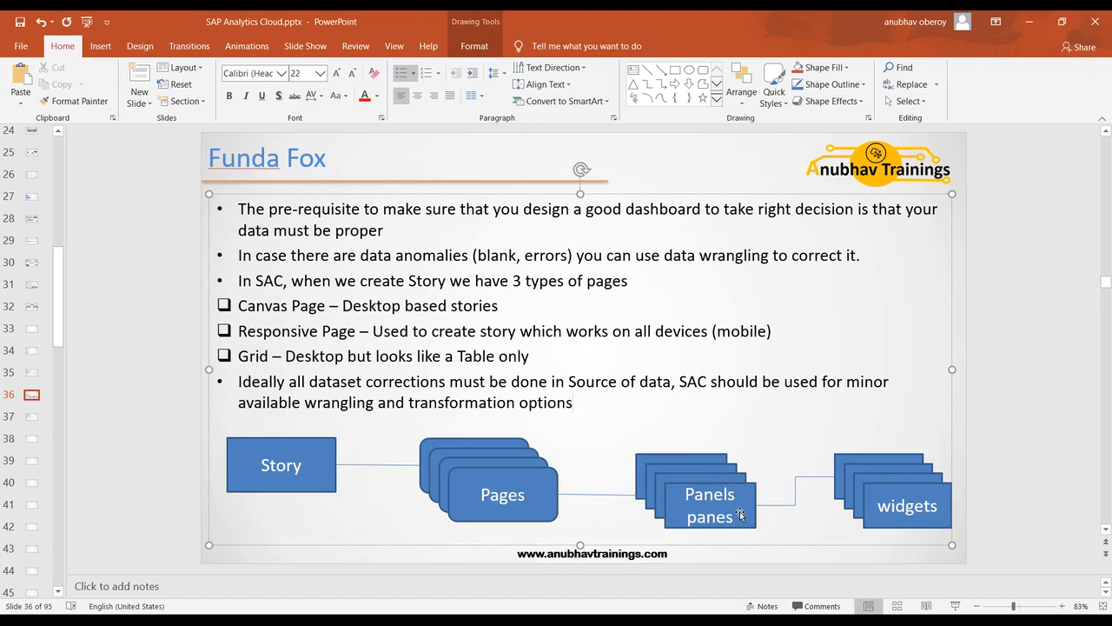
Step: Switch back to SAP Analytics Cloud, review the product bar chart on the story's Overview page and save the story
left_click(291, 608)
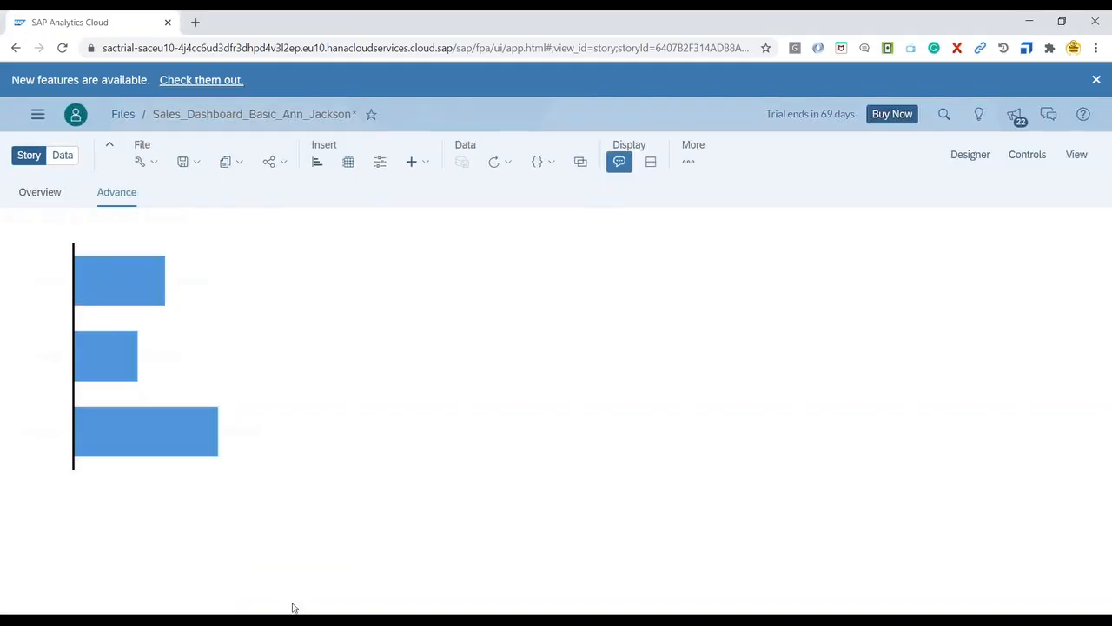
left_click(52, 194)
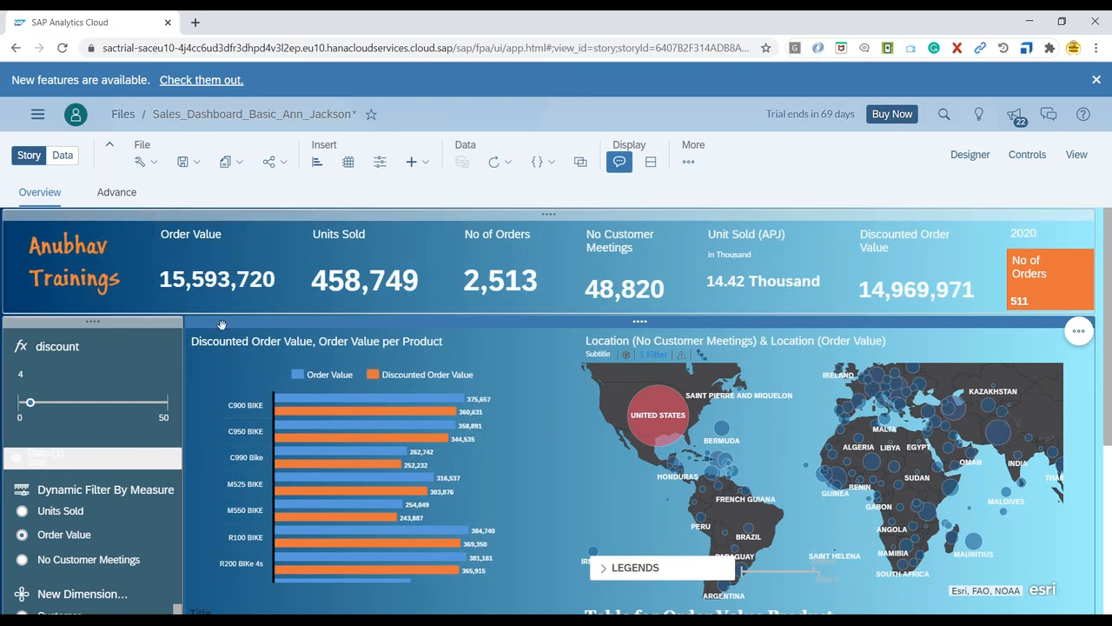
scroll(391, 478, "down", 1)
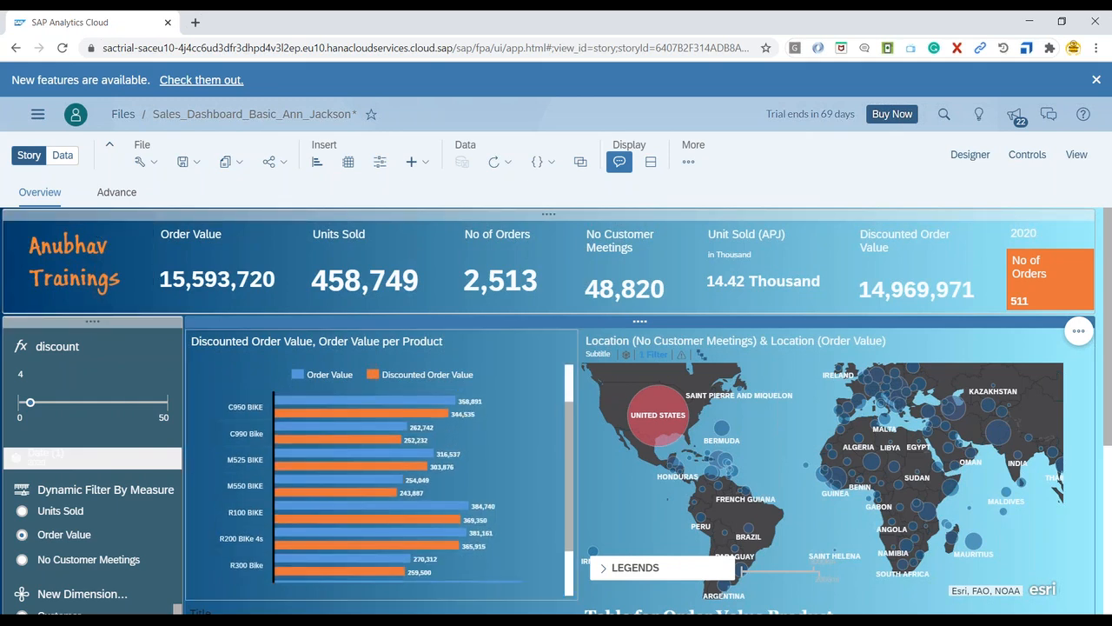
scroll(672, 461, "down", 3)
scroll(673, 459, "up", 3)
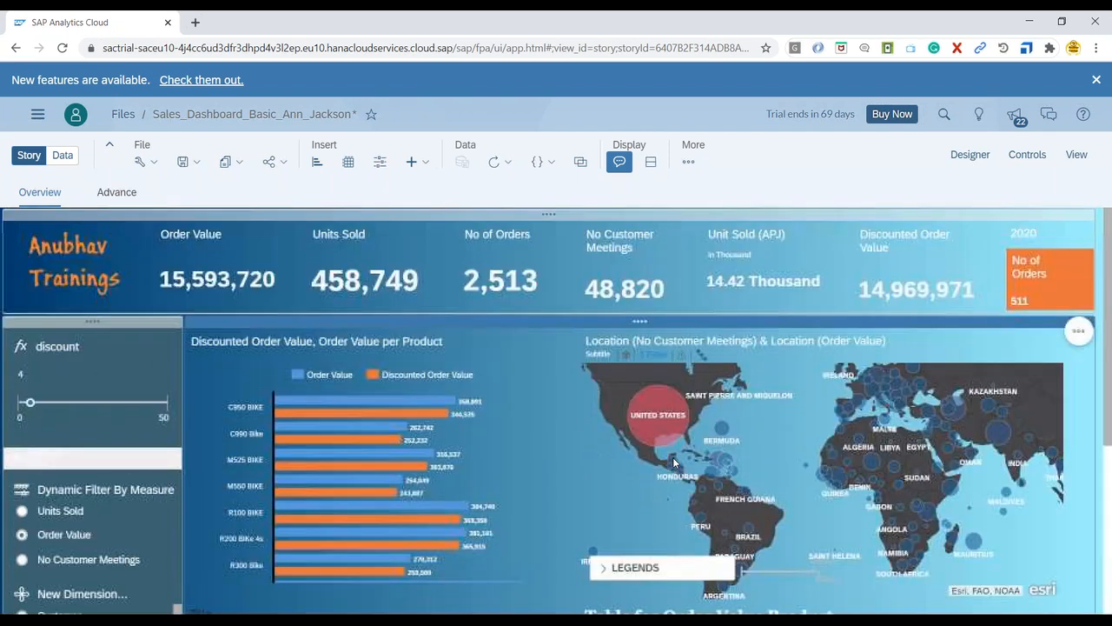
scroll(375, 466, "up", 1)
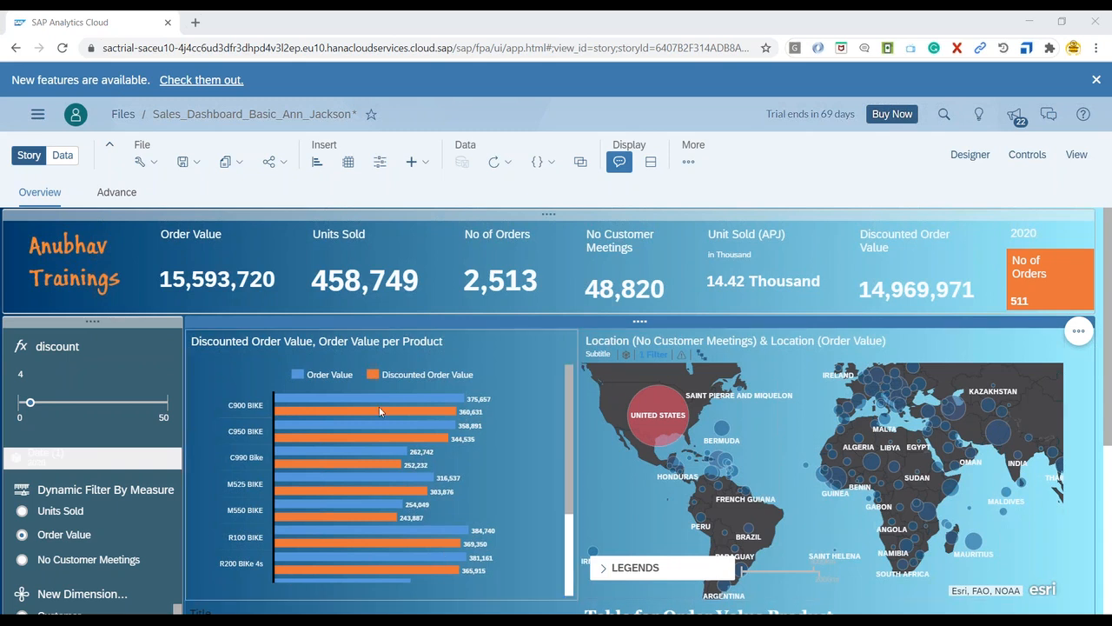
mouse_move(380, 410)
left_click(561, 340)
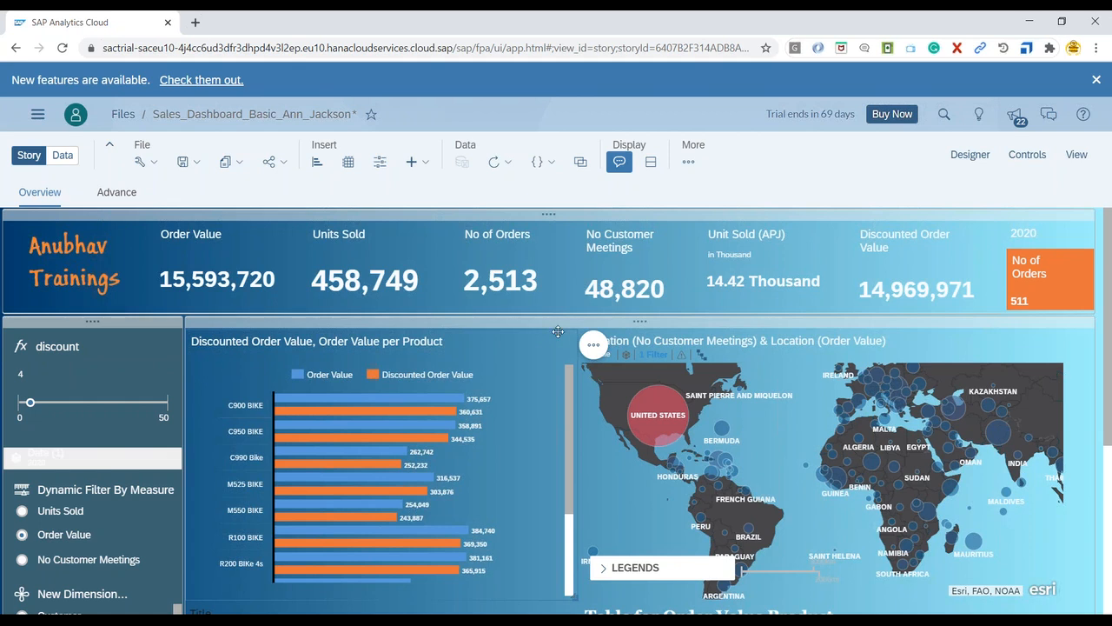
key("ctrl+s")
Step: Open YouTube in a new browser tab and search for "sap analyics cloud signup" together with the trainer's name
left_click(196, 22)
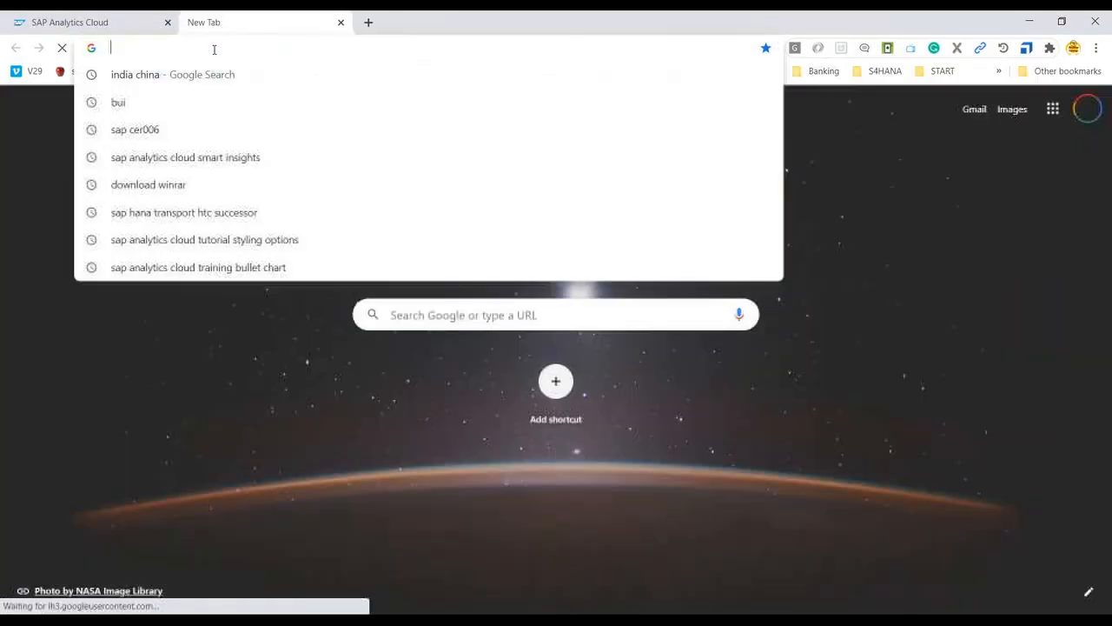
type("y")
key("Return")
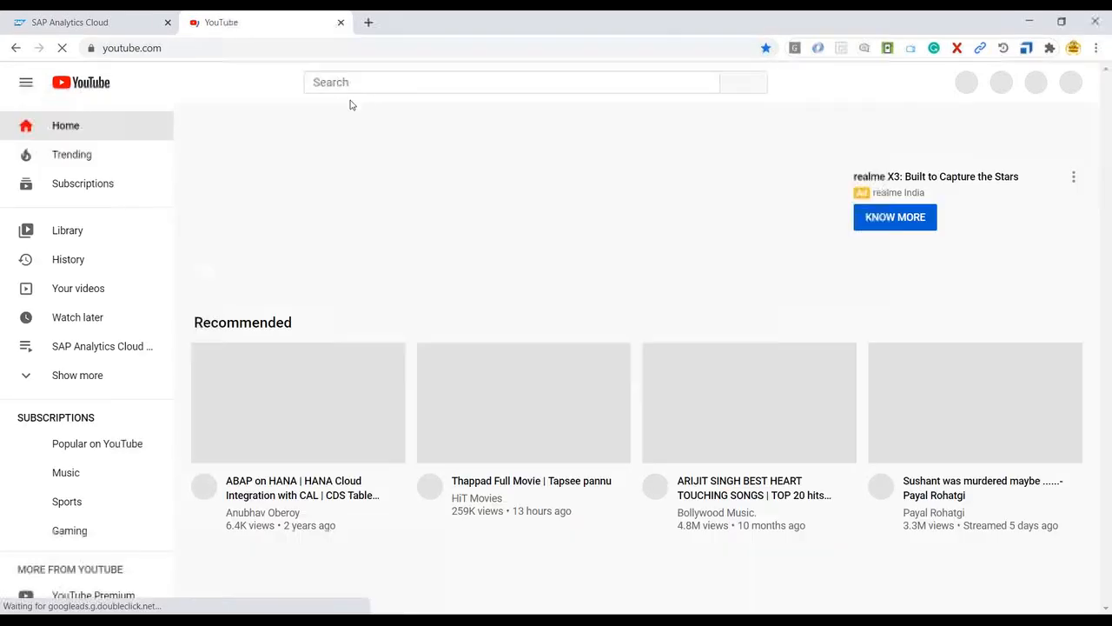
type("s")
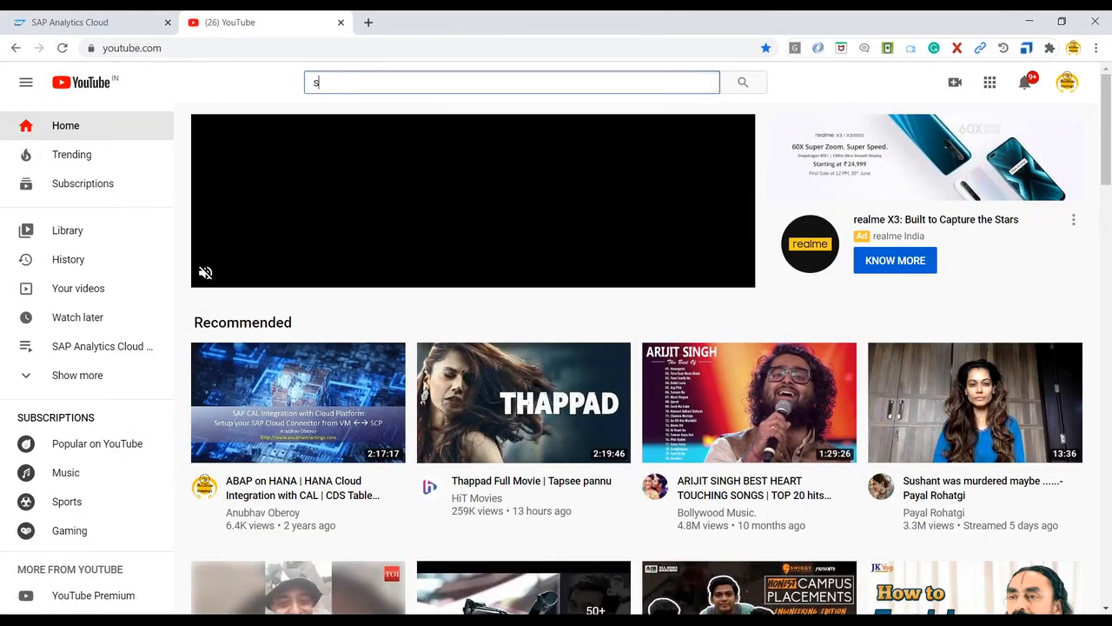
type("ap analytics ")
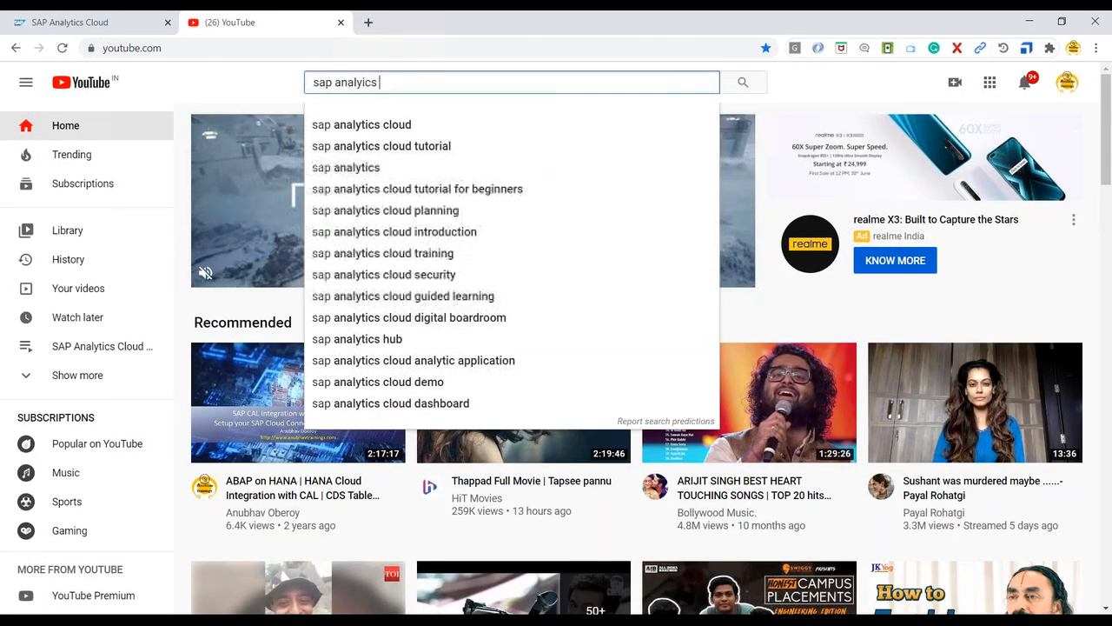
type("cloud signup anubhav")
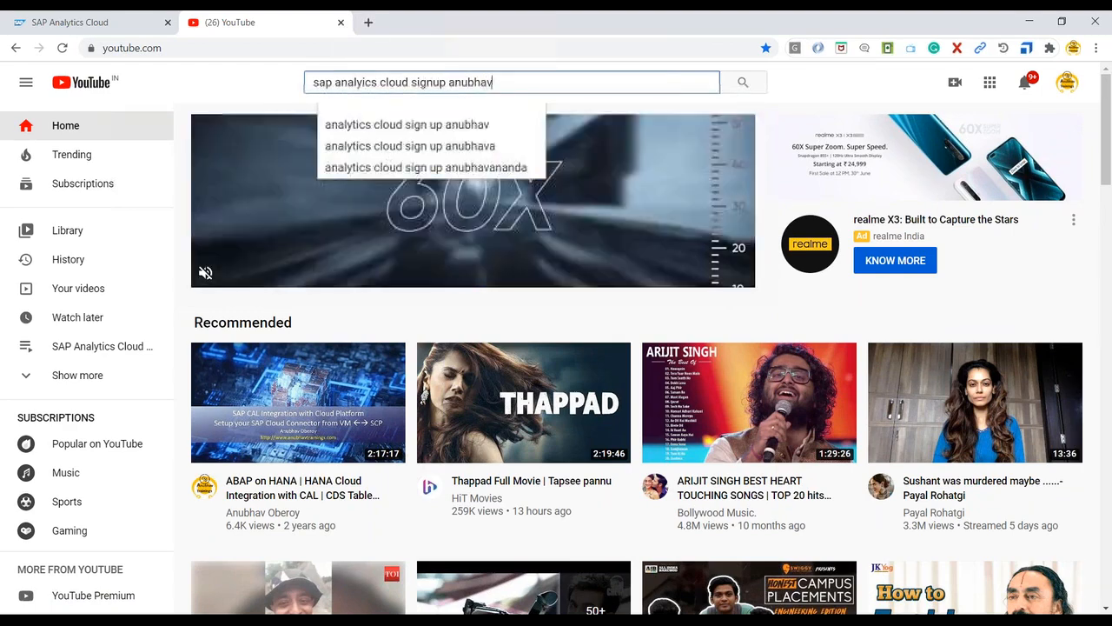
key("Return")
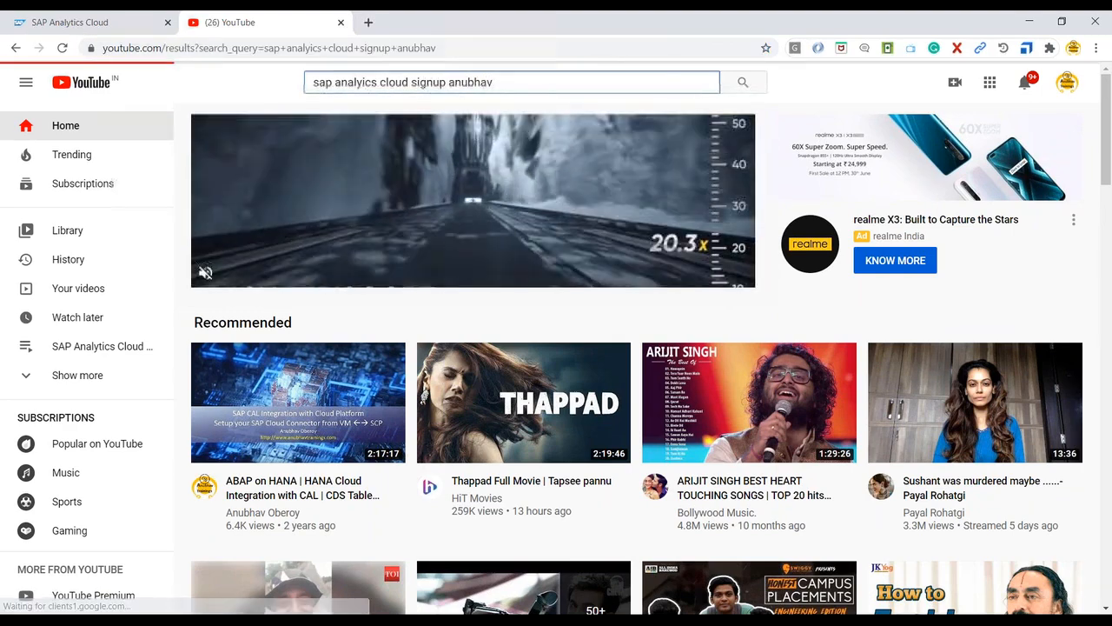
Step: Find the SAP Analytics Cloud Free Trial Get Started video in the search results and copy its link
scroll(482, 239, "down", 5)
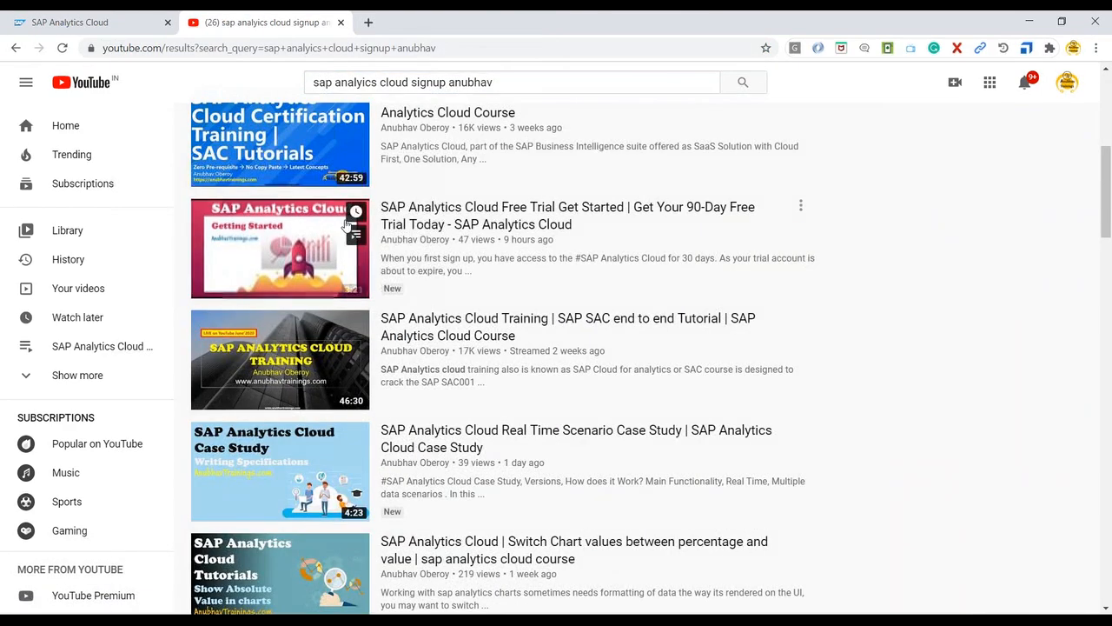
right_click(484, 223)
left_click(532, 330)
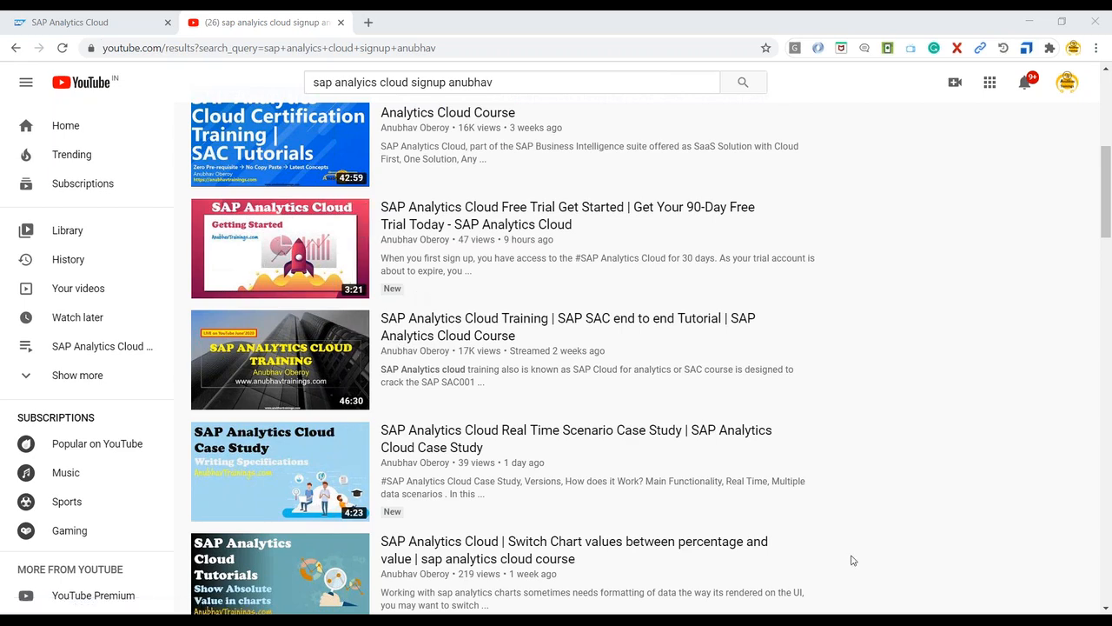
Step: Switch to the requirement PDF and review the Advance page mockup, the Order Id filter and the heatmap and waterfall chart requirements
key("alt+Tab")
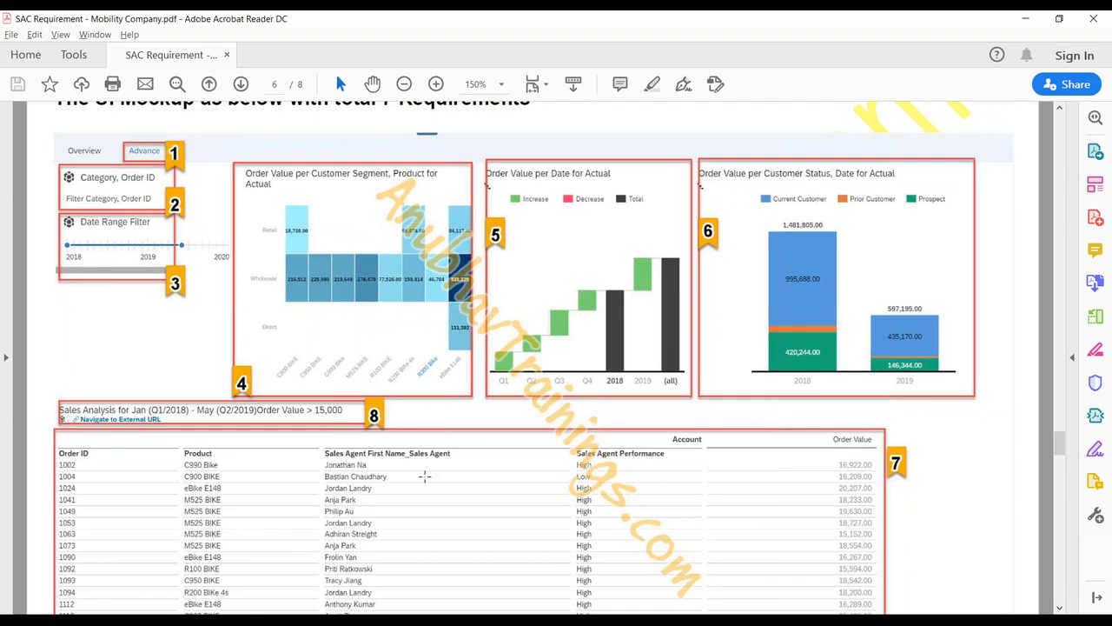
scroll(424, 476, "down", 5)
scroll(424, 476, "up", 4)
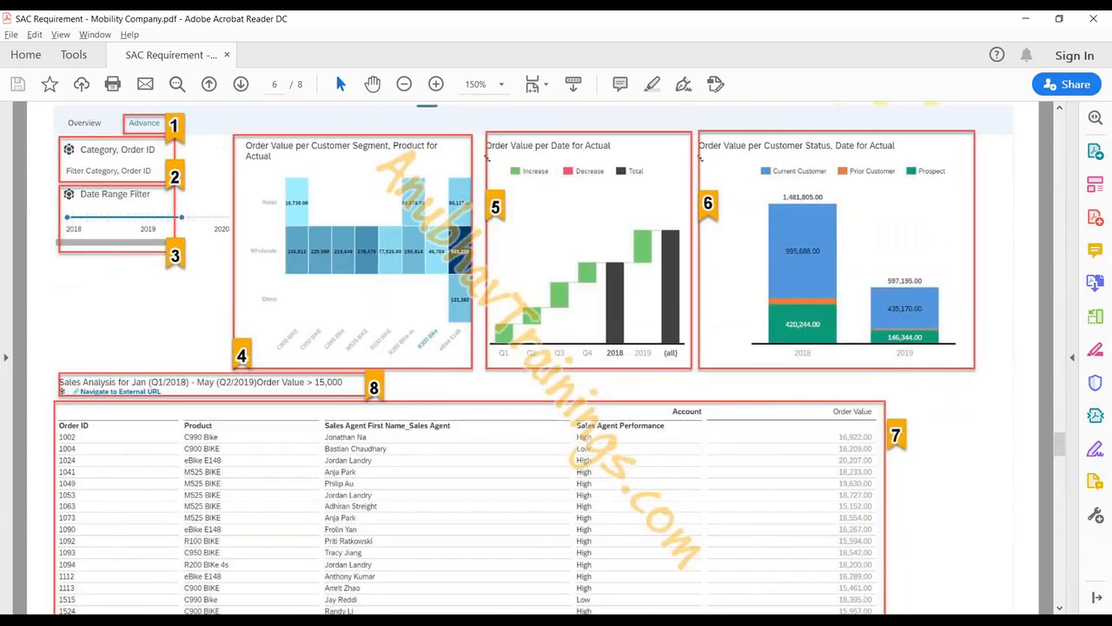
scroll(424, 476, "down", 15)
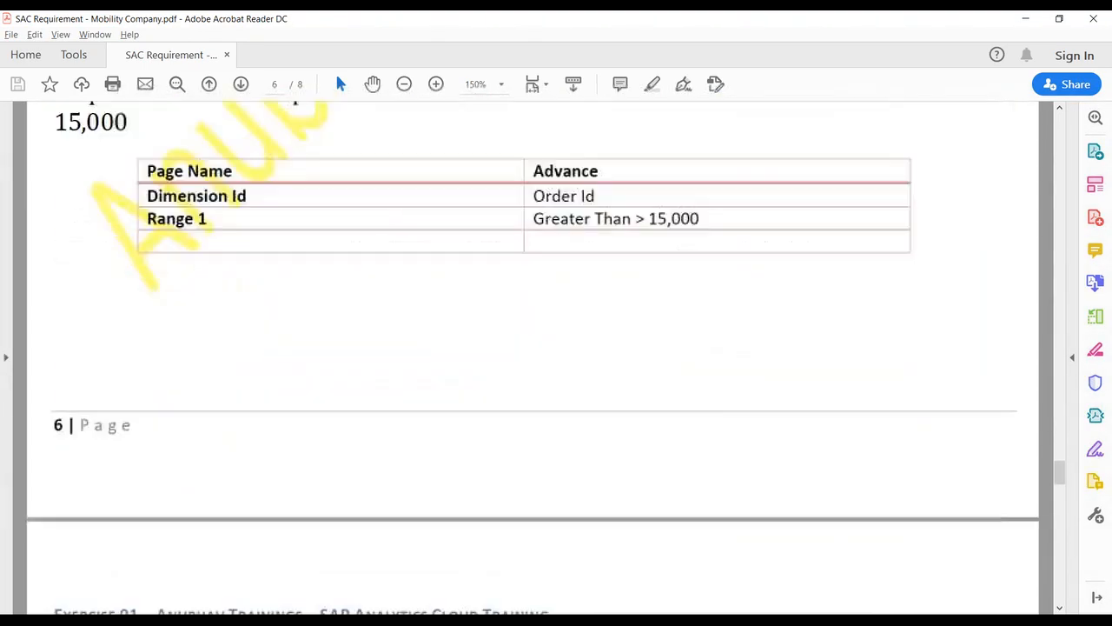
scroll(532, 356, "down", 10)
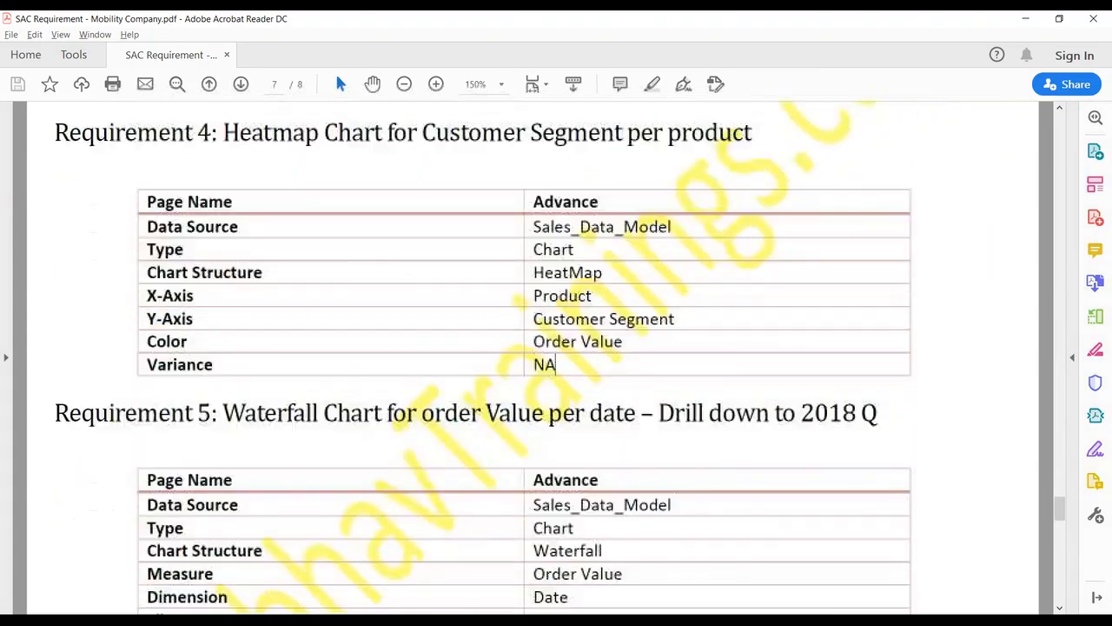
key("alt+Tab")
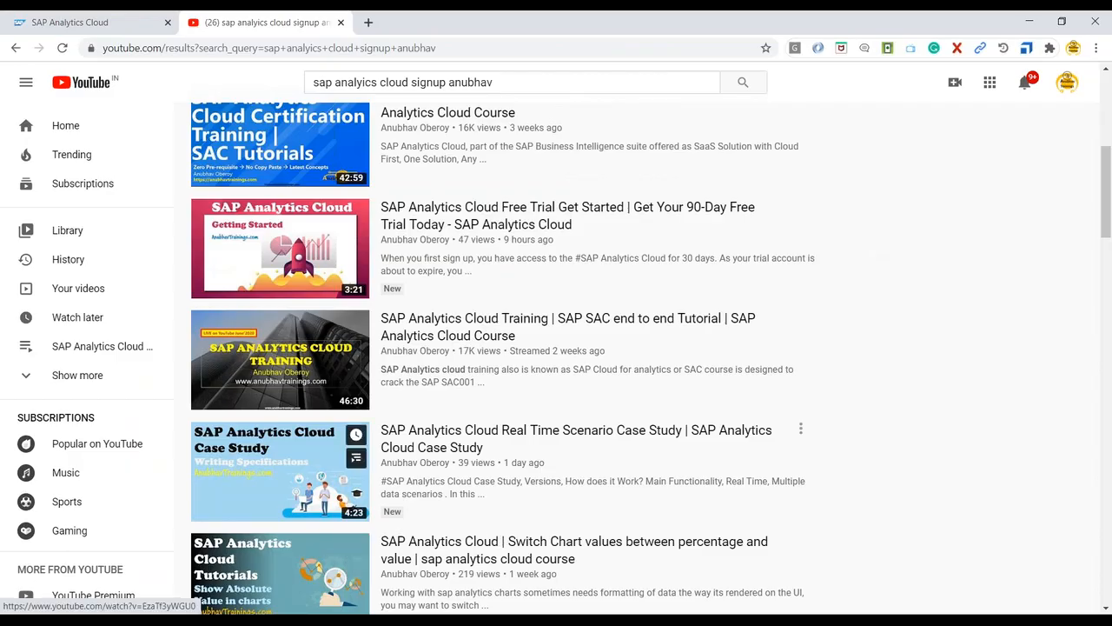
Step: Return to the story in SAP Analytics Cloud and look through the Discounted Order Value per Product bar chart
left_click(87, 22)
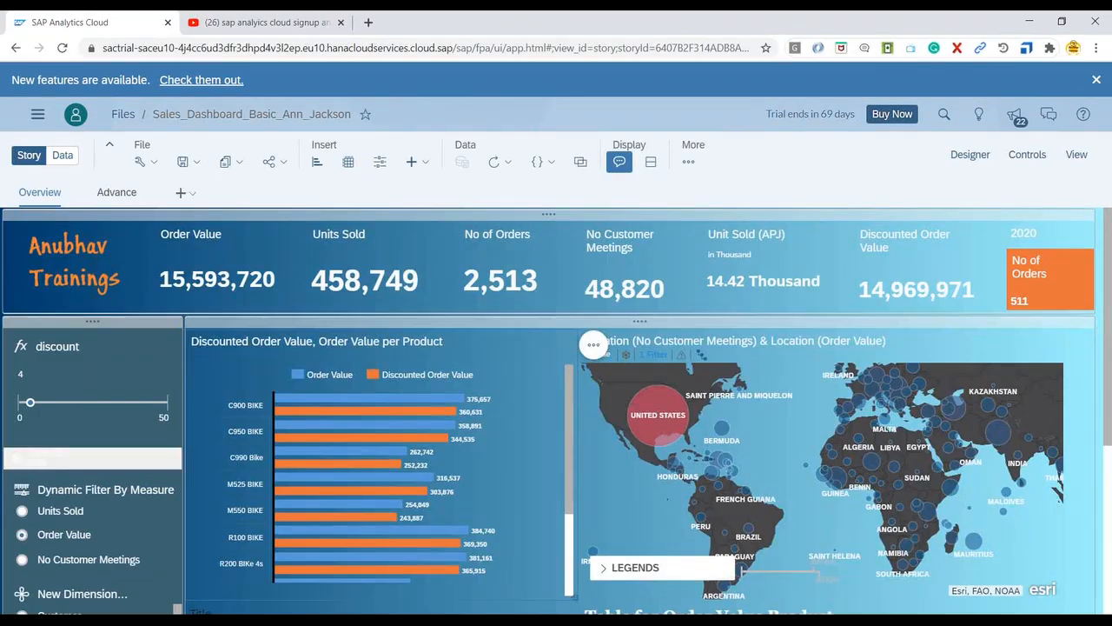
mouse_move(350, 420)
scroll(555, 496, "down", 2)
scroll(554, 496, "up", 2)
scroll(200, 462, "down", 2)
scroll(199, 462, "up", 2)
scroll(152, 485, "down", 3)
scroll(82, 431, "up", 3)
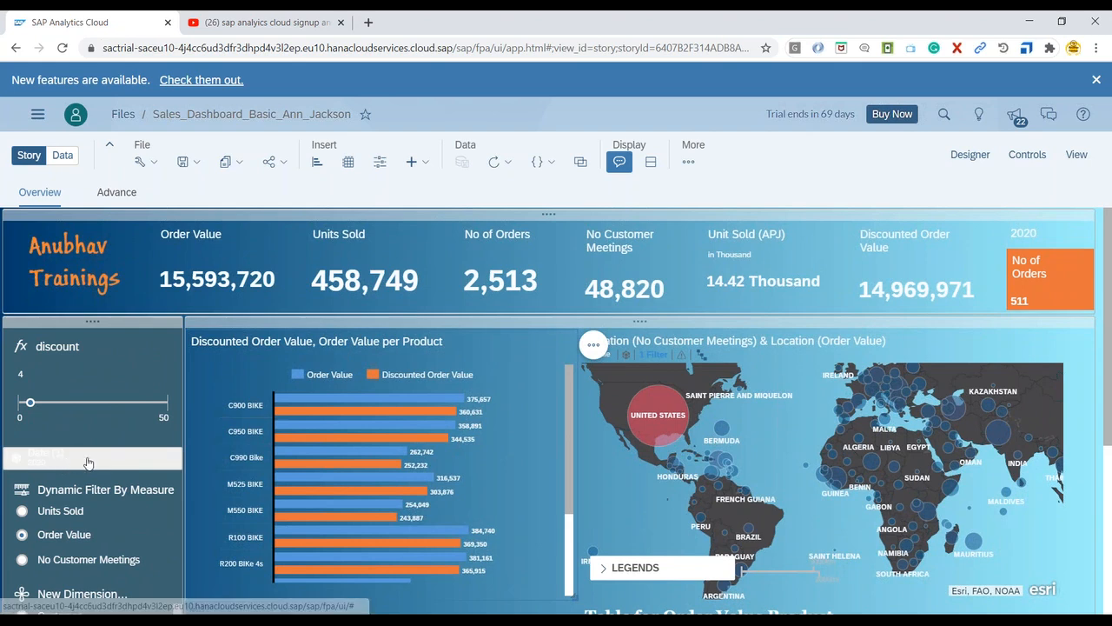
Step: Edit the Date input control on the Overview page and remove 2019 from its selected members
left_click(87, 463)
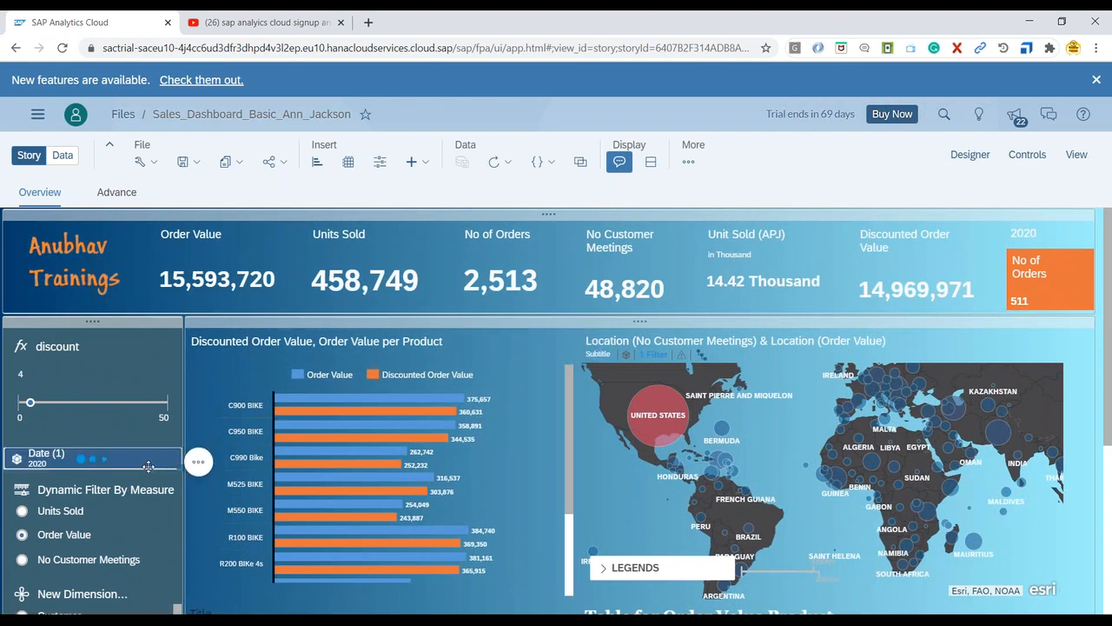
left_click(199, 465)
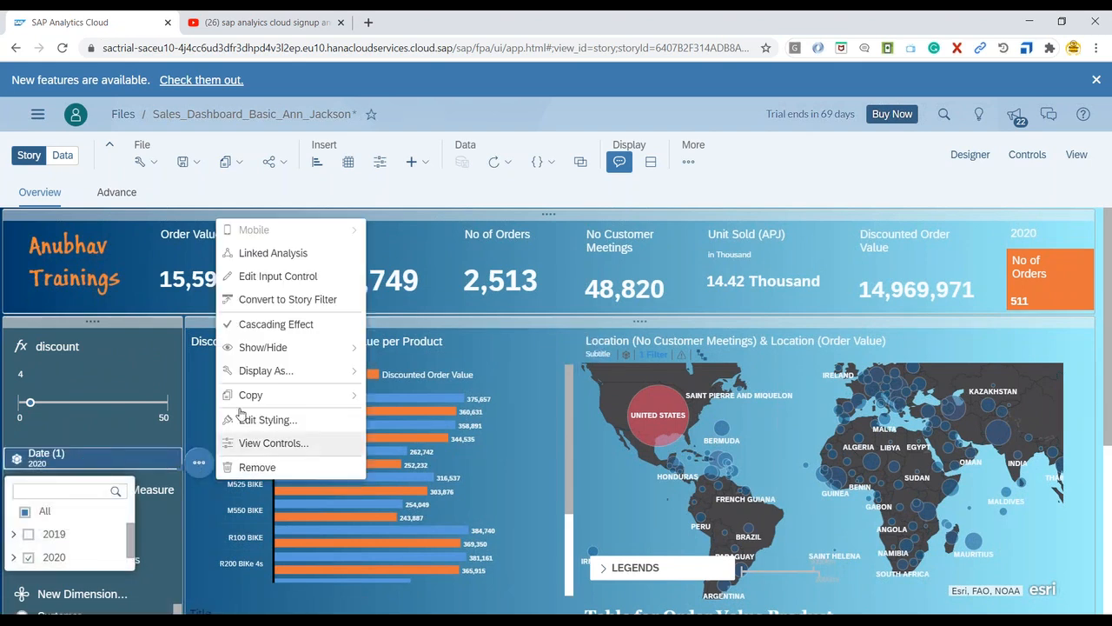
left_click(278, 277)
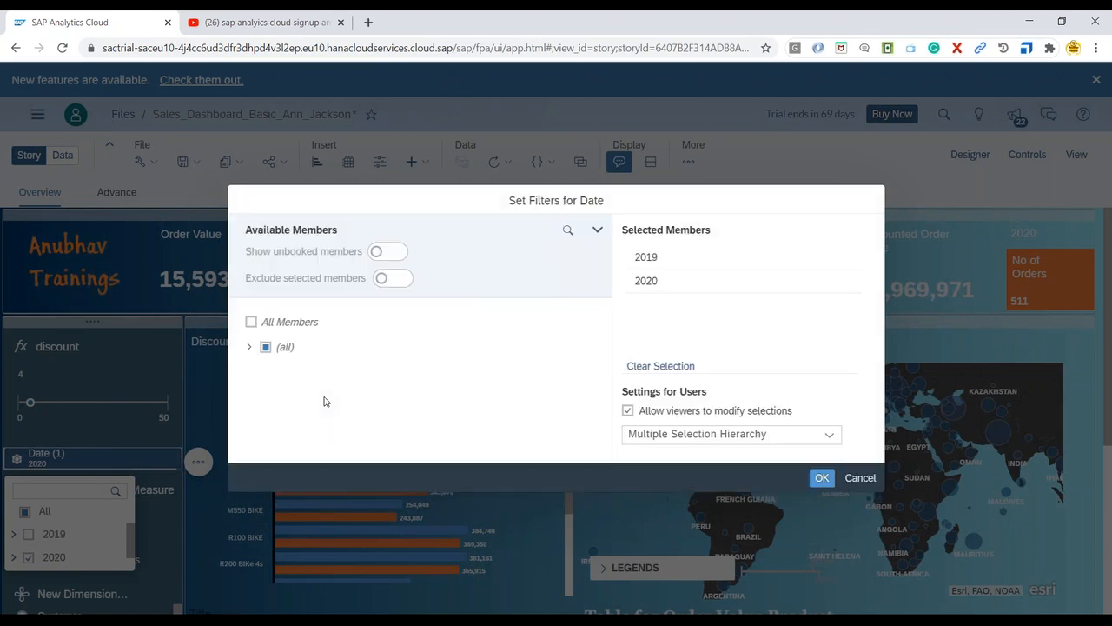
left_click(250, 348)
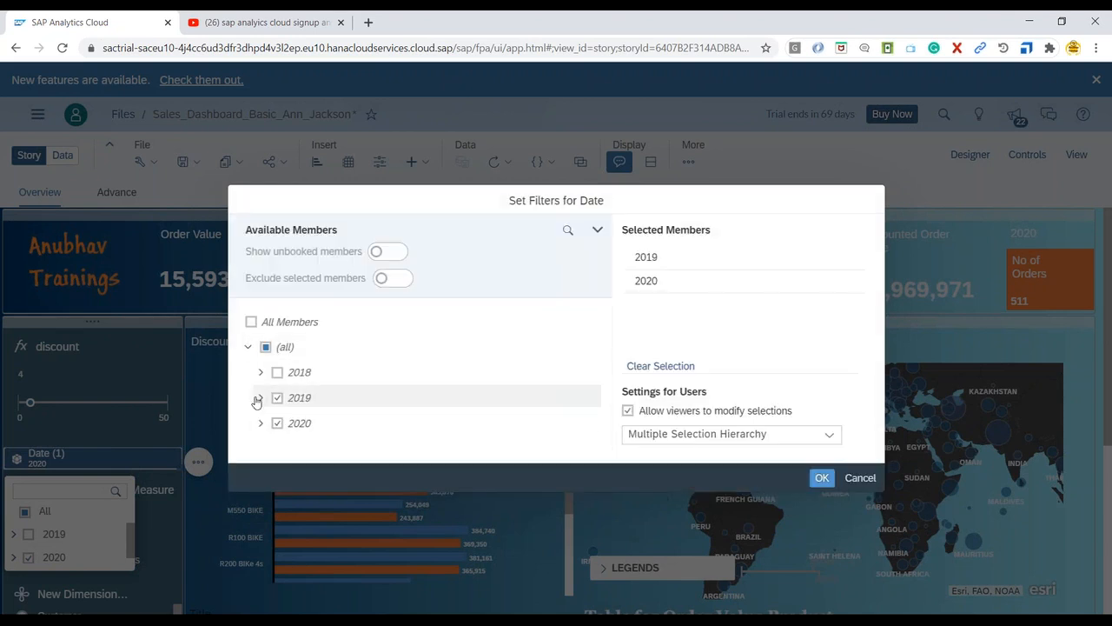
left_click(277, 398)
Step: Replace the whole year 2020 with only its quarters Q1 and Q2 in the Date filter, apply it and open the control's member list
left_click(261, 423)
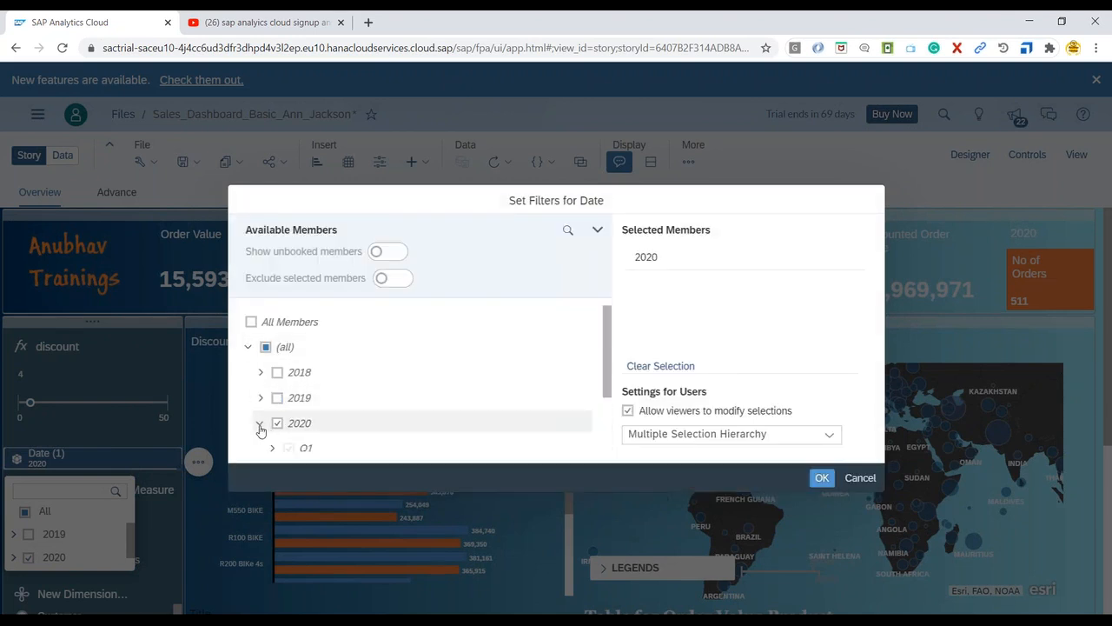
scroll(275, 421, "down", 1)
left_click(278, 338)
left_click(290, 438)
left_click(290, 413)
left_click(289, 387)
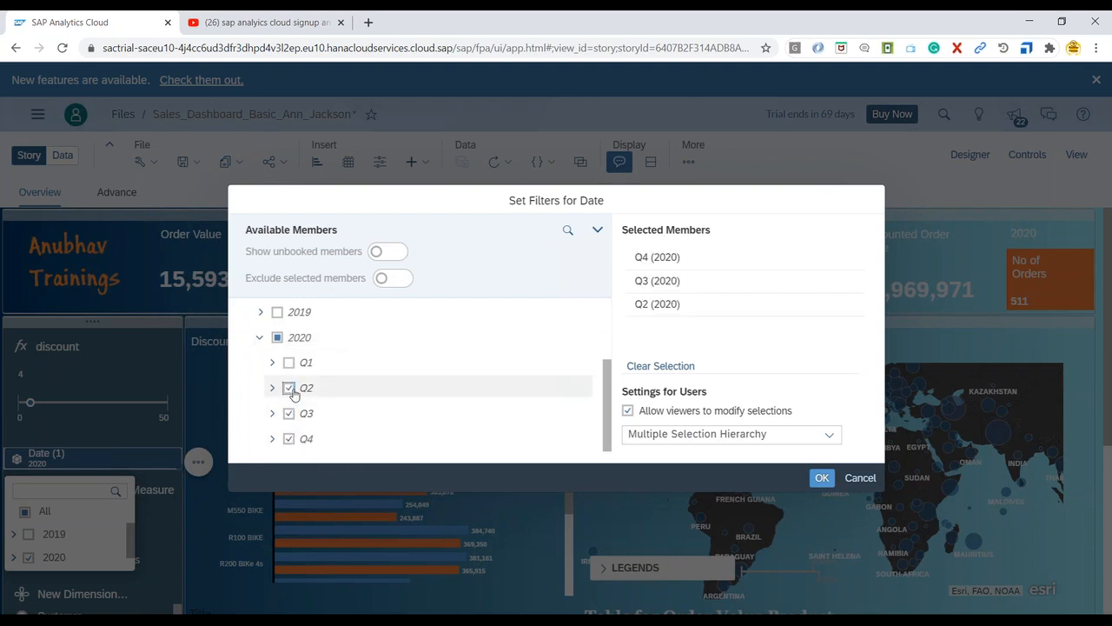
left_click(289, 363)
left_click(289, 413)
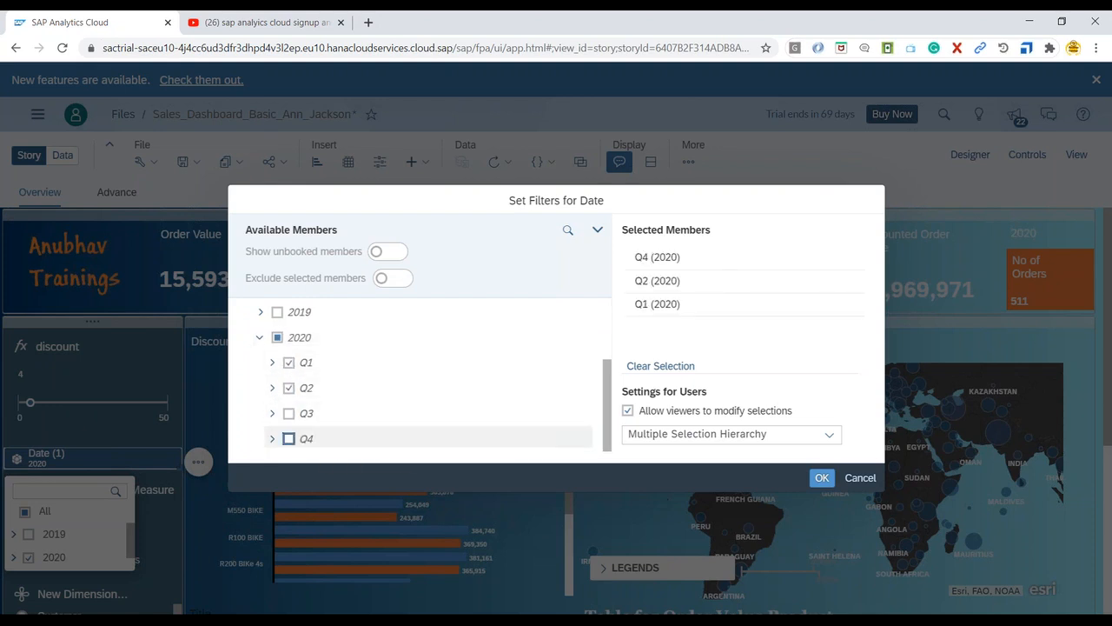
left_click(289, 438)
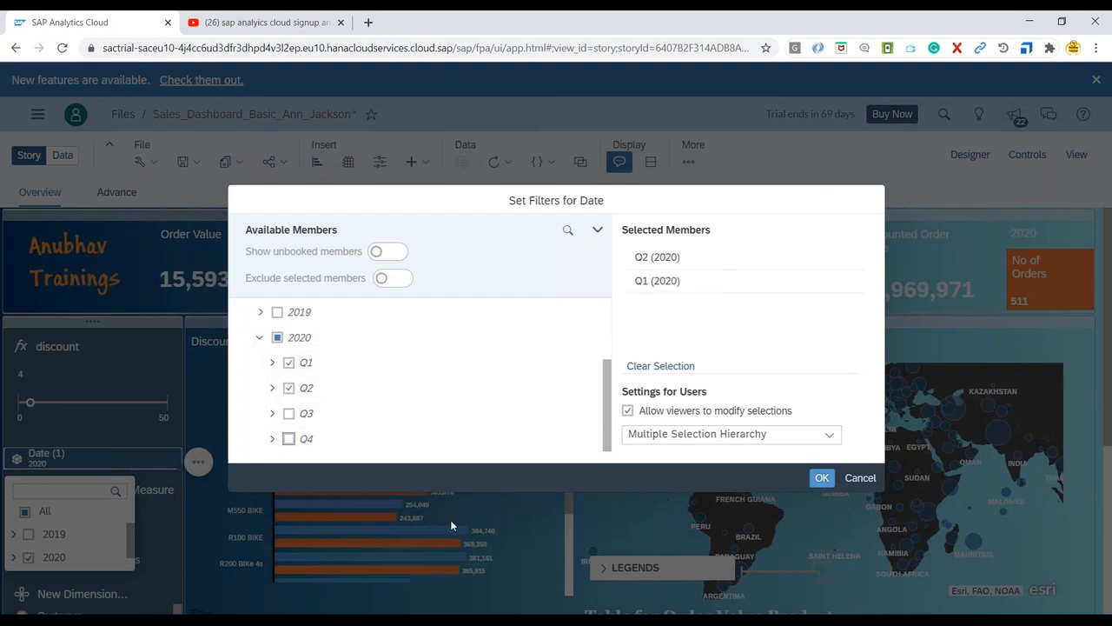
left_click(822, 477)
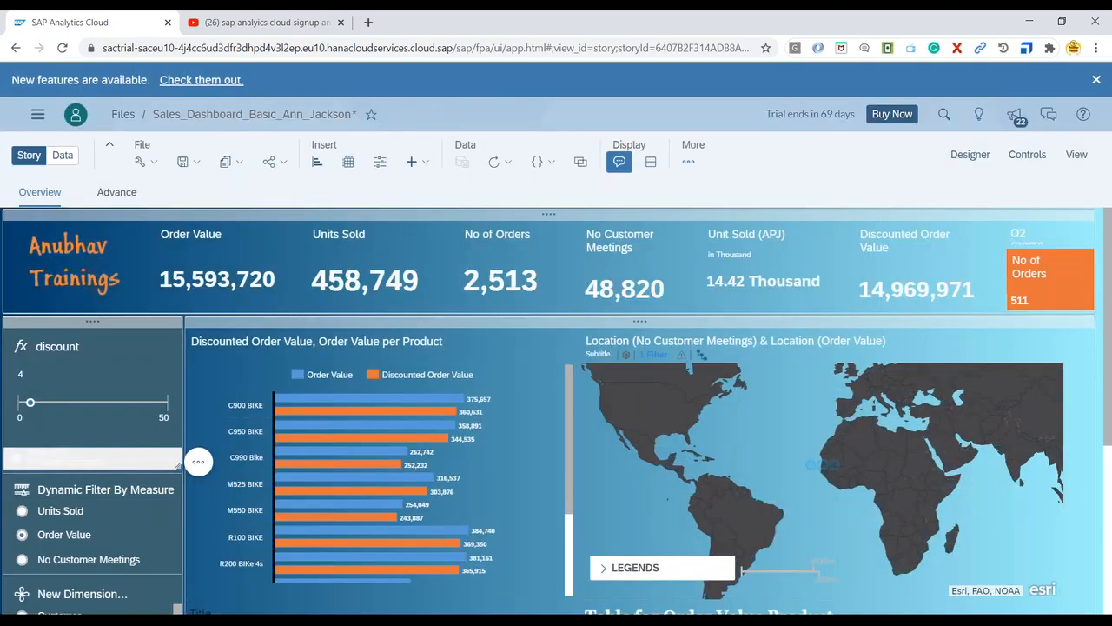
left_click(91, 467)
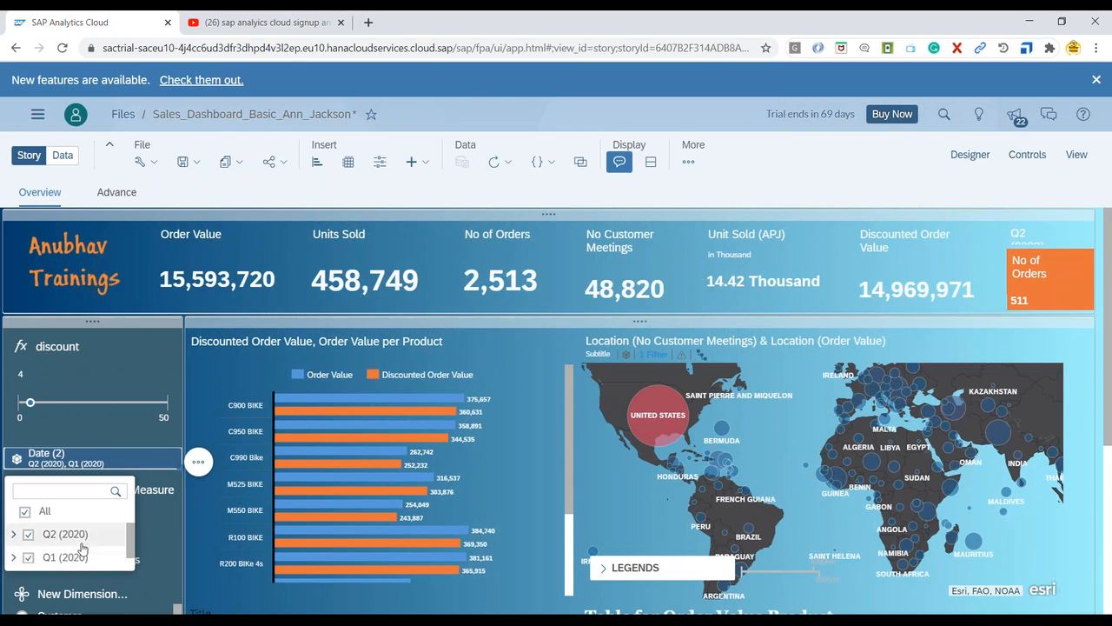
Step: Open the Date input control for editing, review its member filters and user settings, and leave them unchanged
left_click(199, 465)
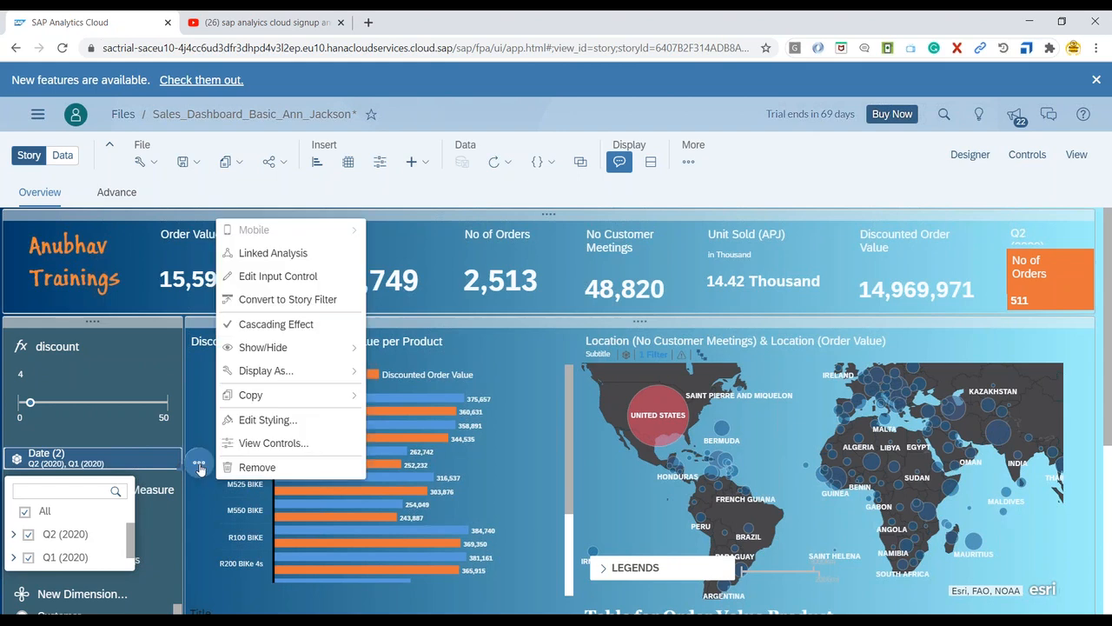
left_click(261, 276)
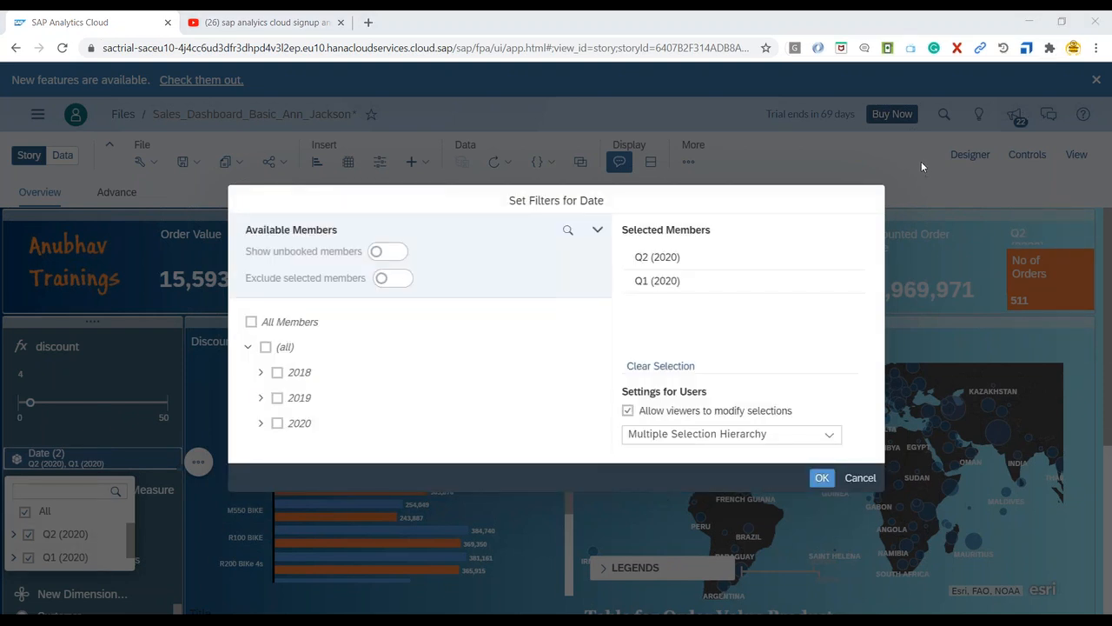
left_click(818, 196)
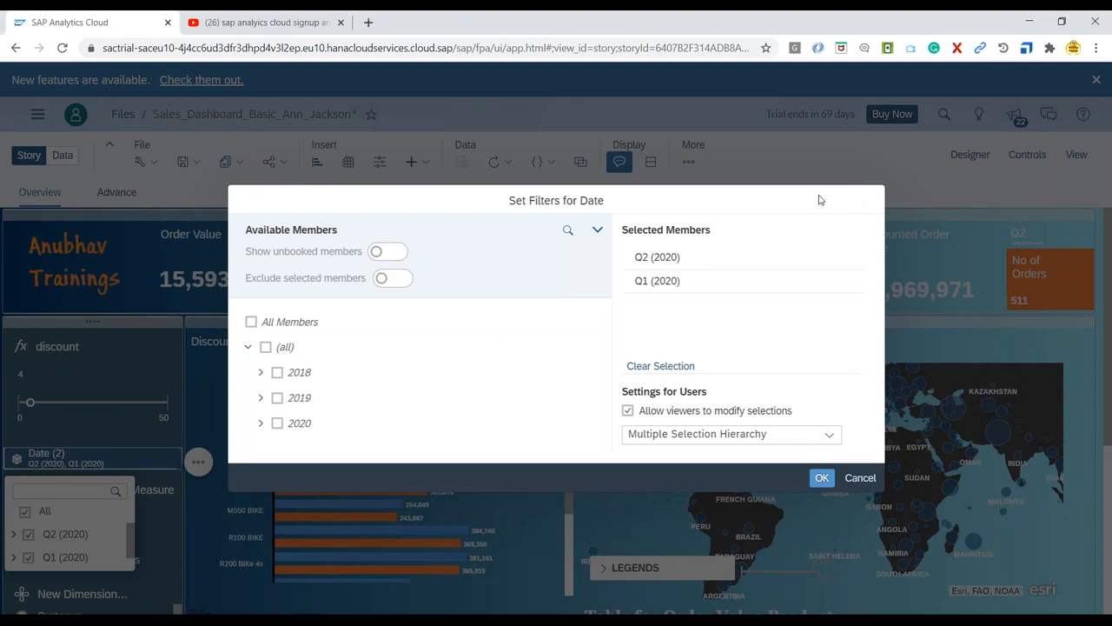
left_click(857, 478)
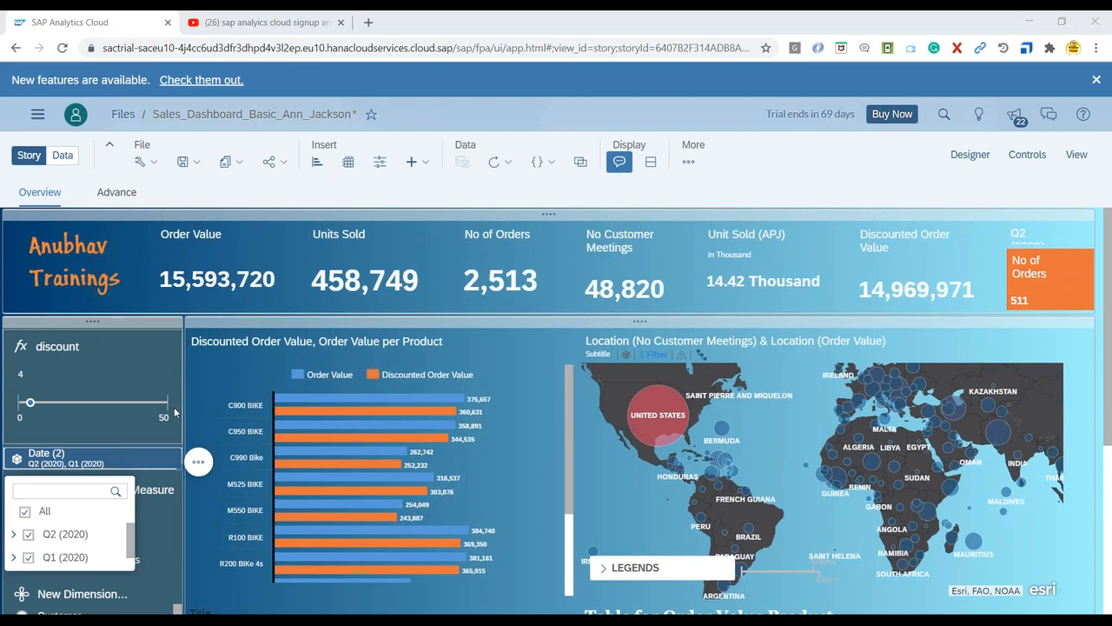
Step: Insert a new input control on the Overview page and look at its Advanced Filtering option without applying it
left_click(381, 165)
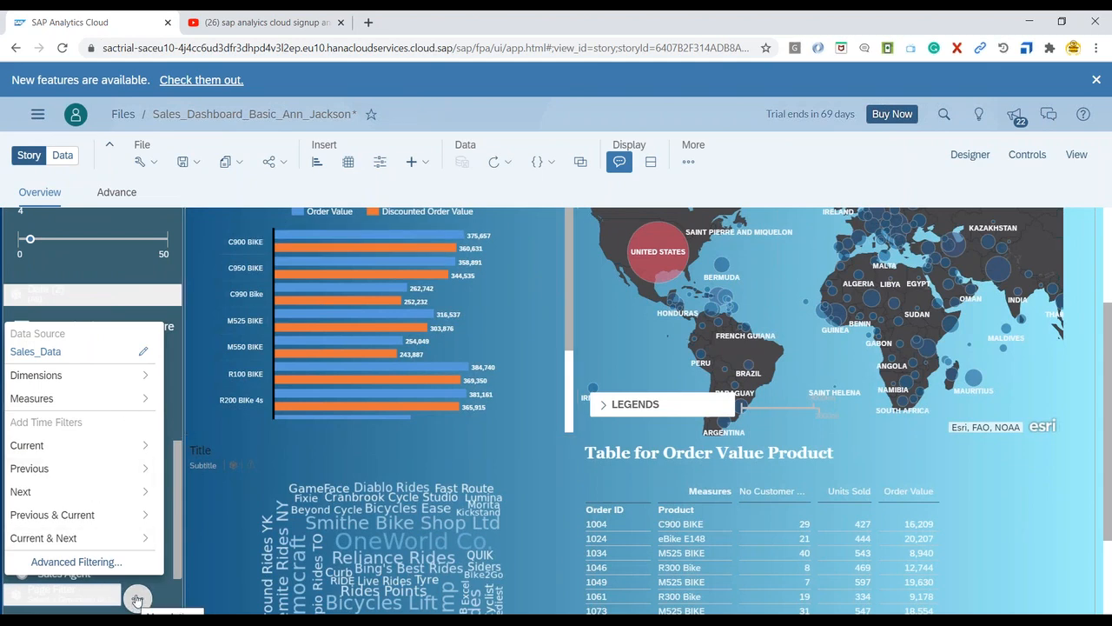
left_click(122, 568)
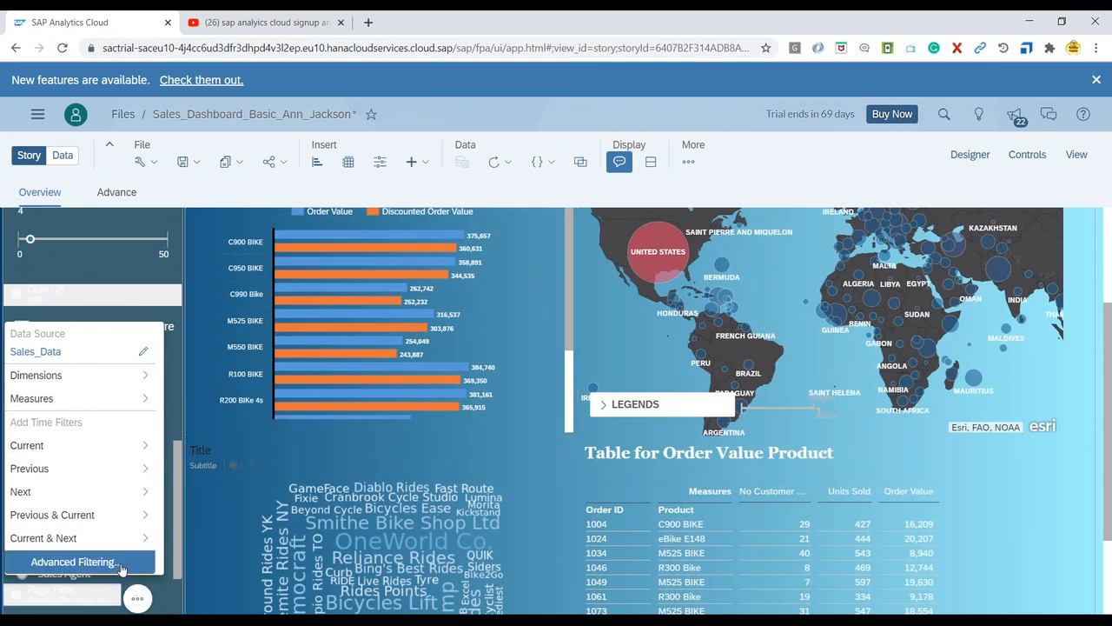
left_click(840, 522)
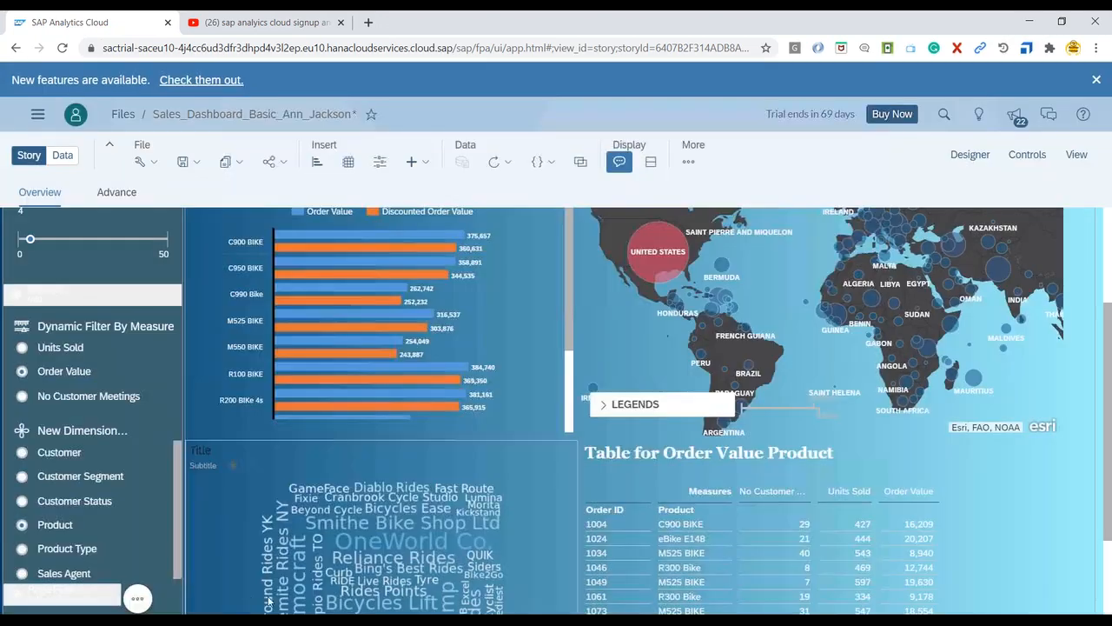
left_click(136, 598)
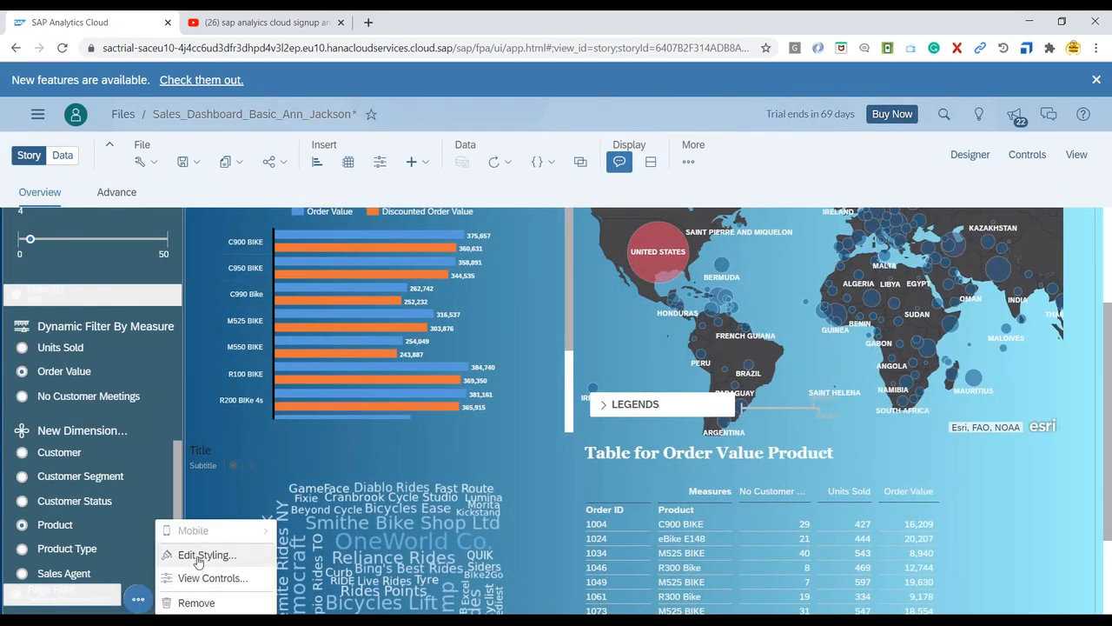
left_click(98, 601)
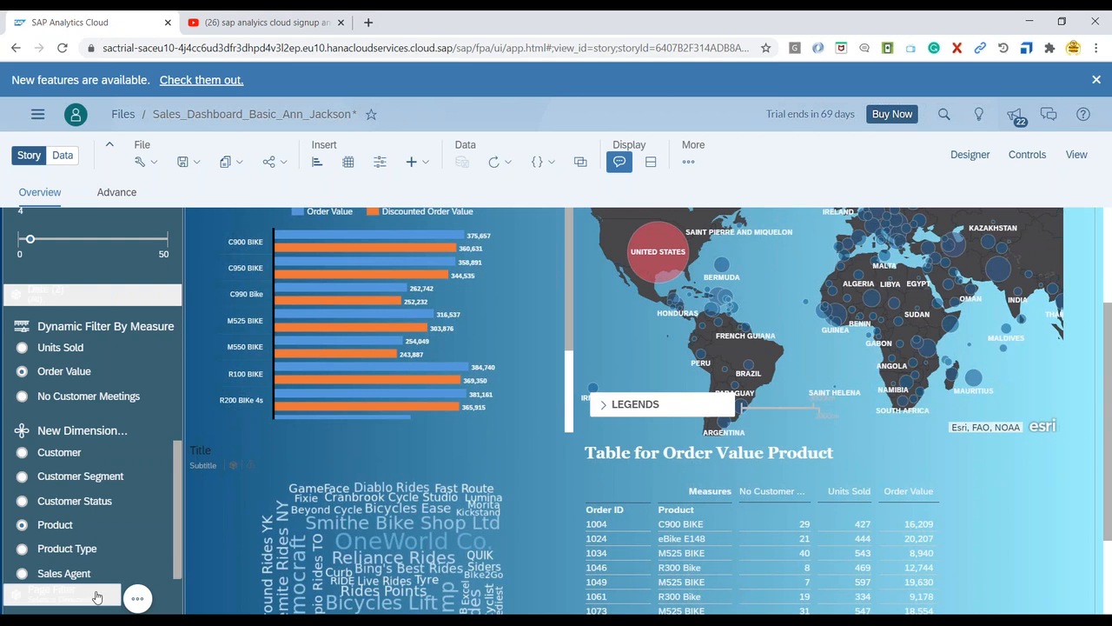
Step: Apply the Current full-period Year time filter to the new input control and remove that control from the page
left_click(99, 601)
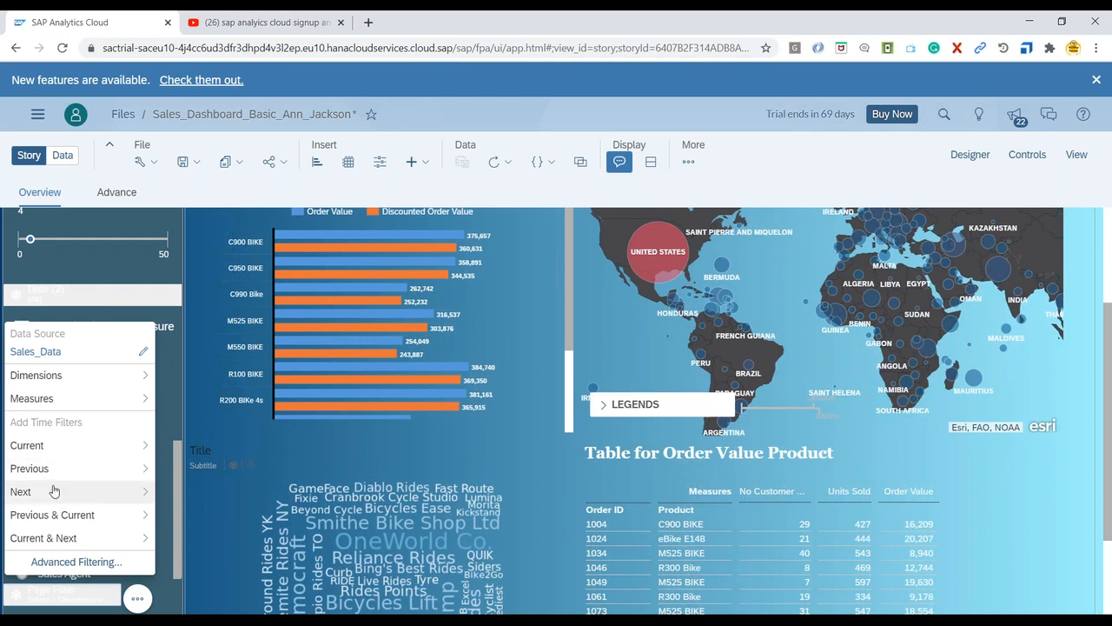
left_click(65, 447)
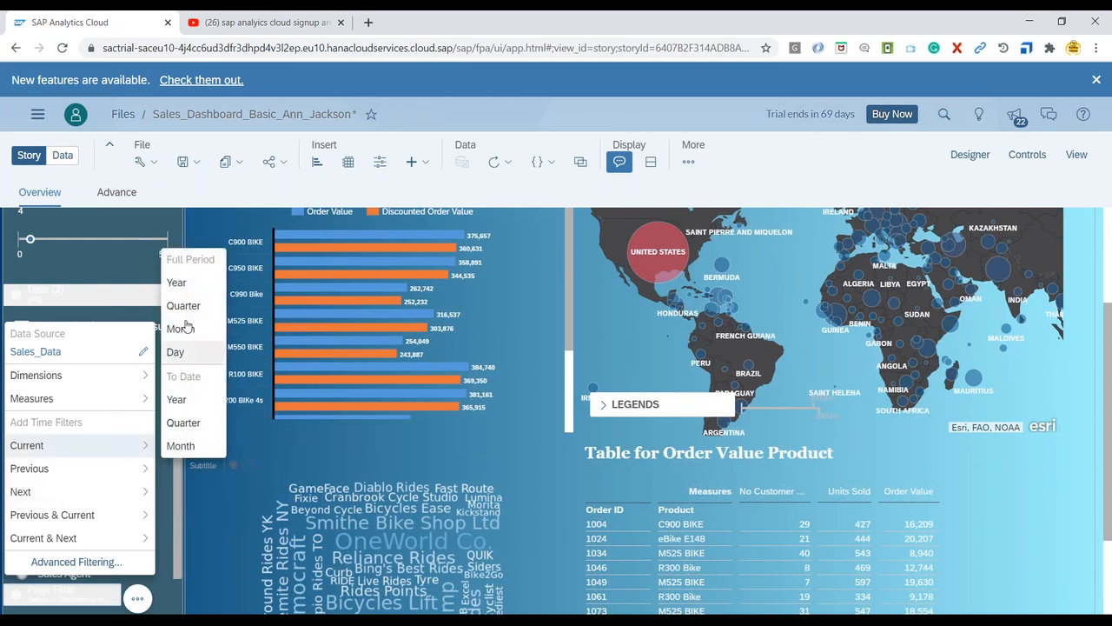
left_click(176, 283)
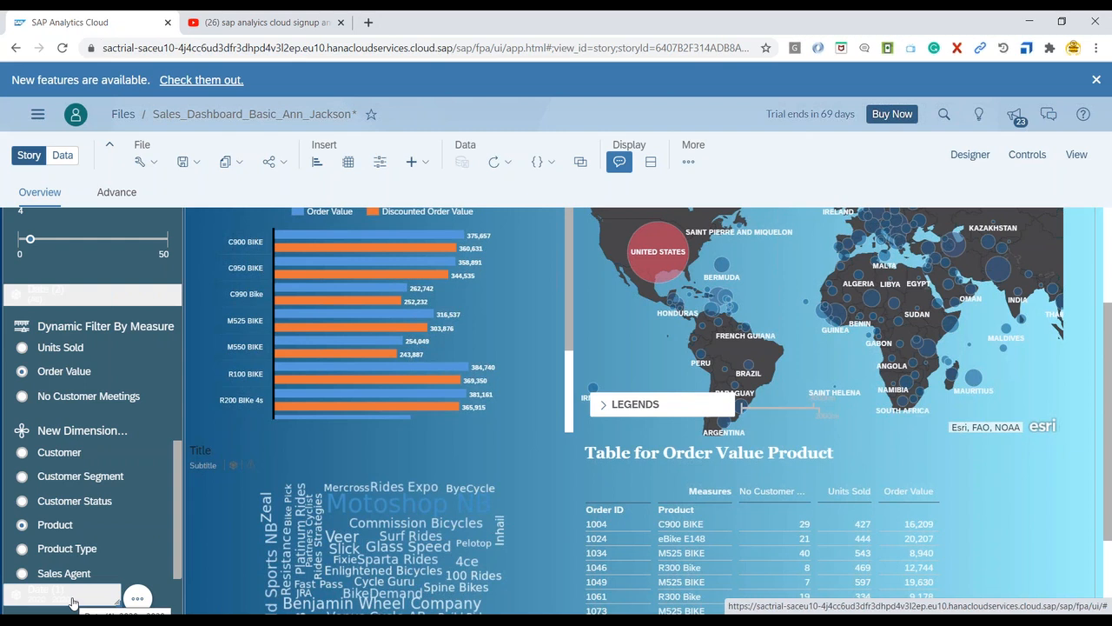
left_click(137, 597)
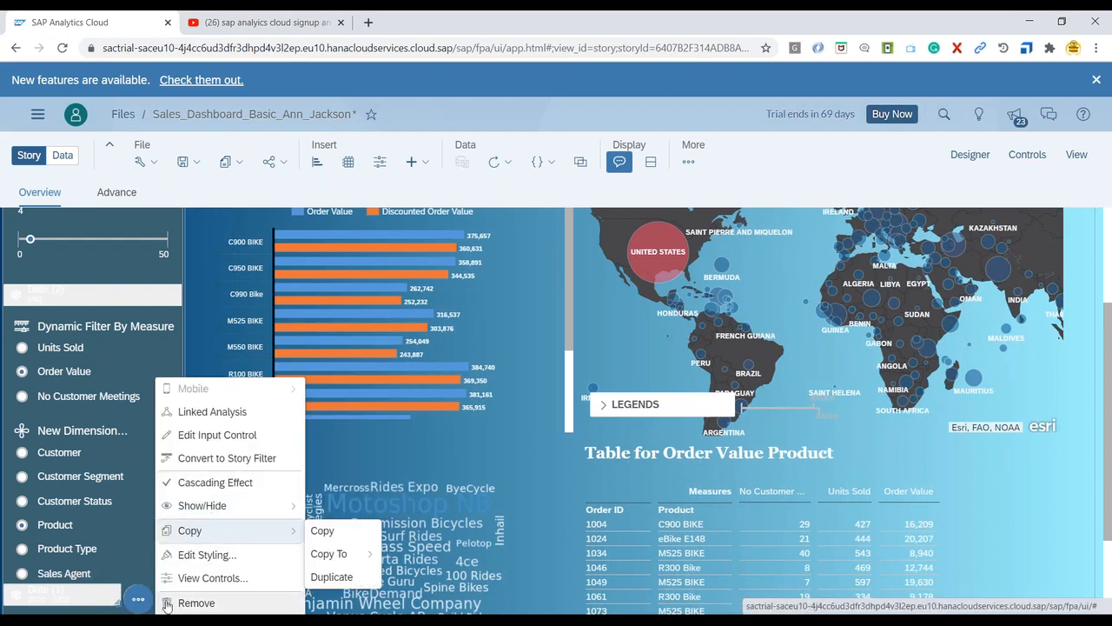
left_click(193, 603)
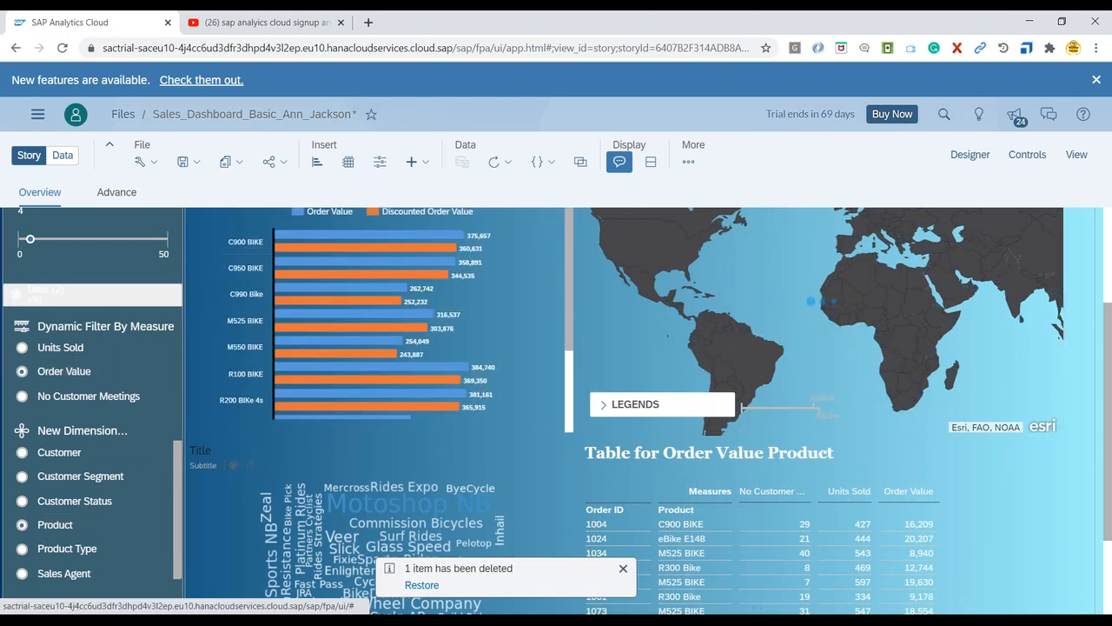
Step: Open the styling options of the Date (2) input control and set its border color to blue
left_click(95, 295)
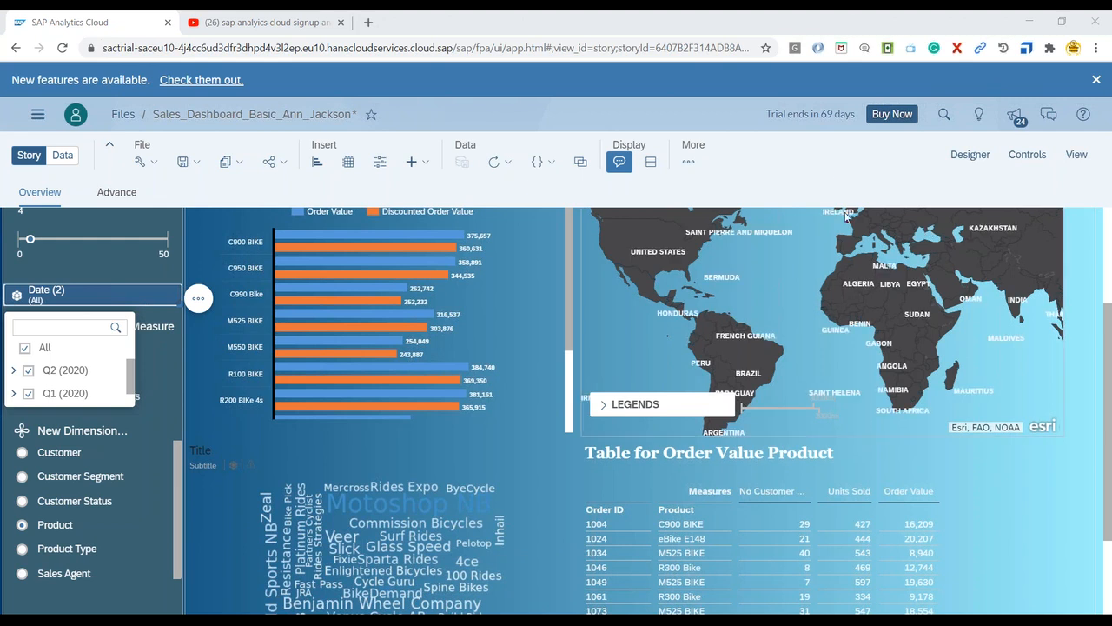
left_click(920, 231)
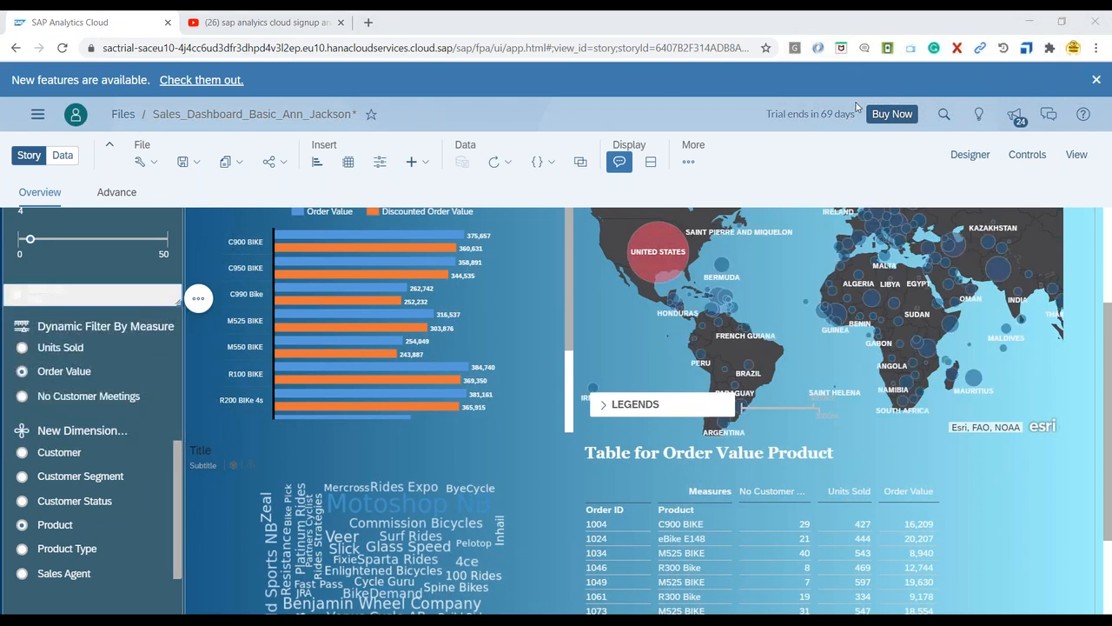
left_click(201, 299)
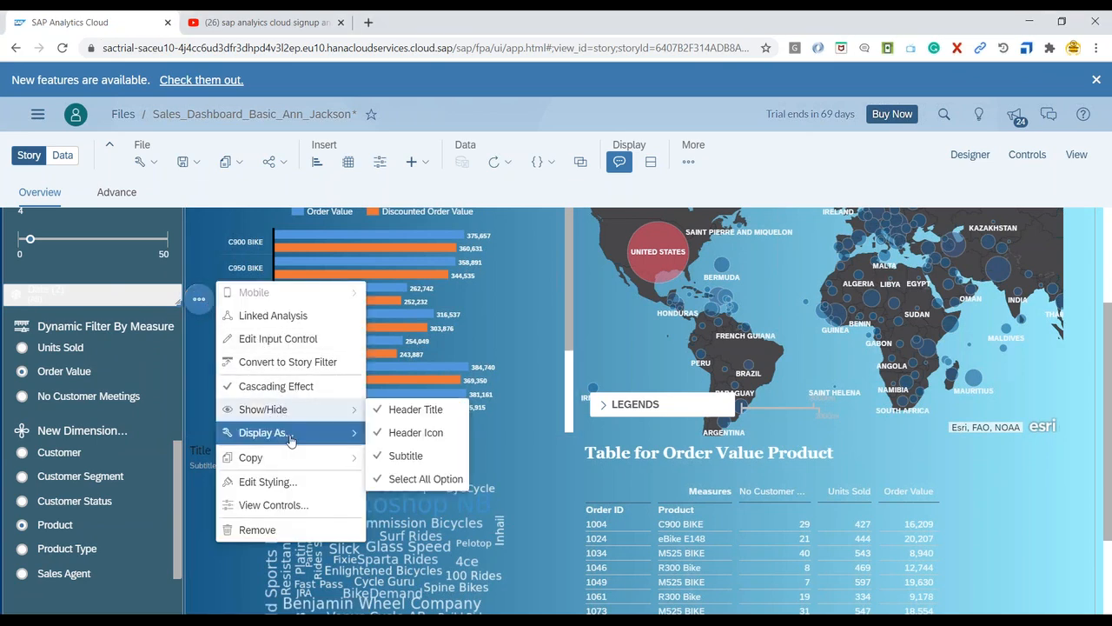
left_click(289, 492)
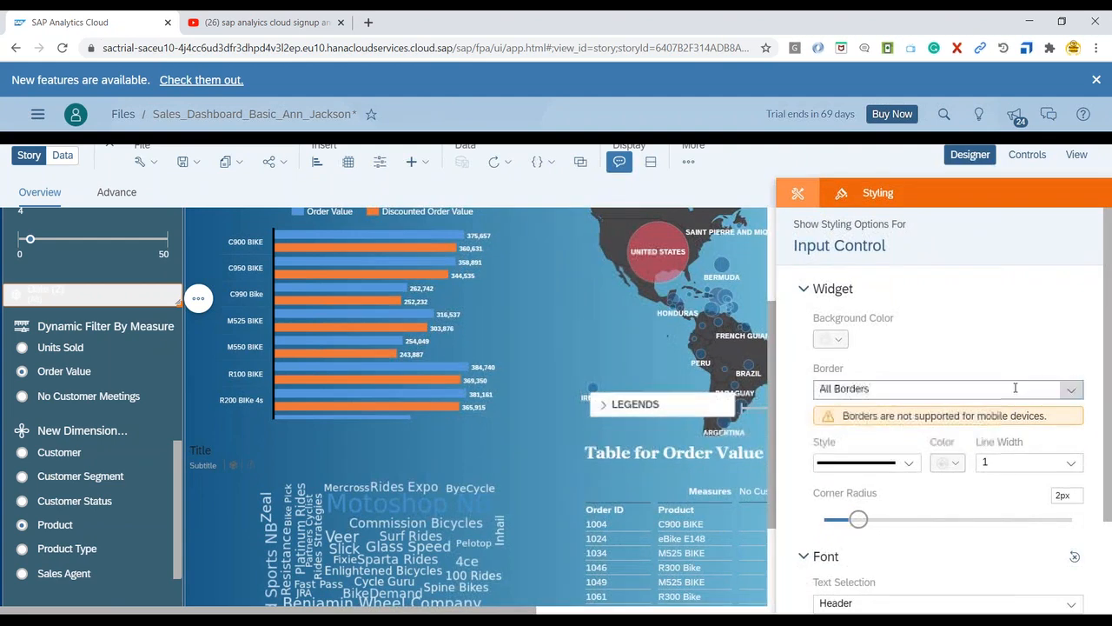
left_click(955, 463)
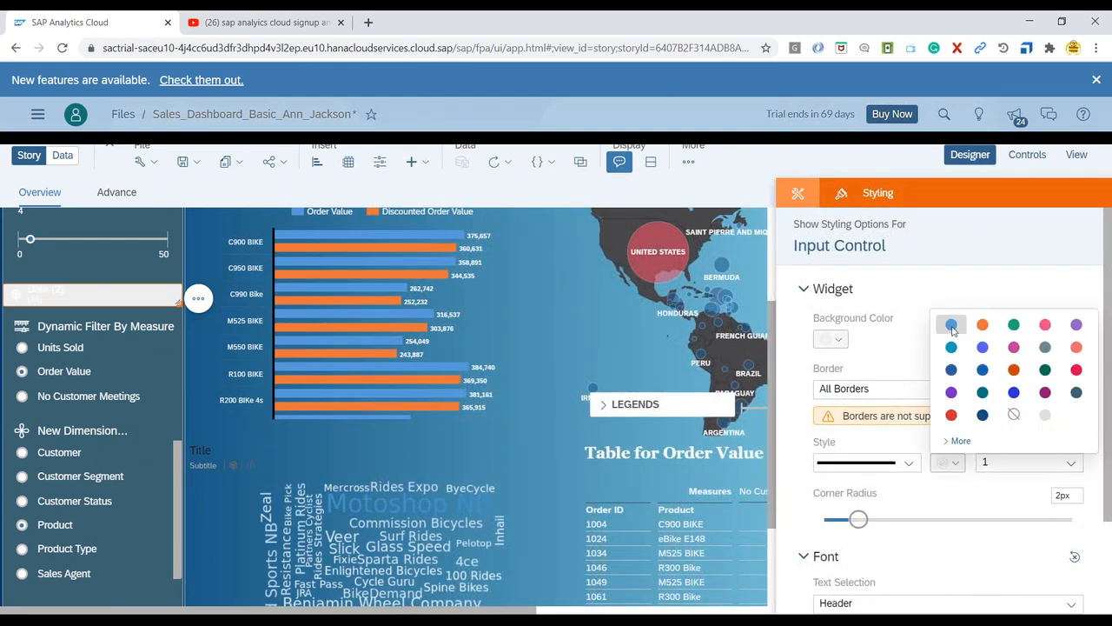
left_click(983, 369)
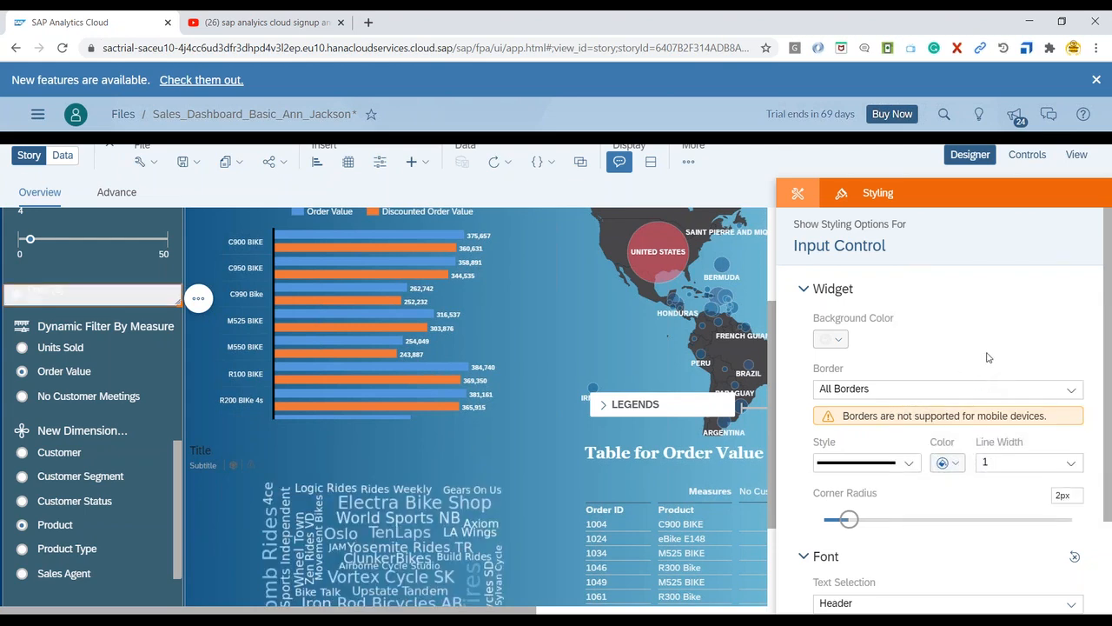
Step: Give the Date input control a blue background with no border color and check its member list
scroll(986, 374, "down", 3)
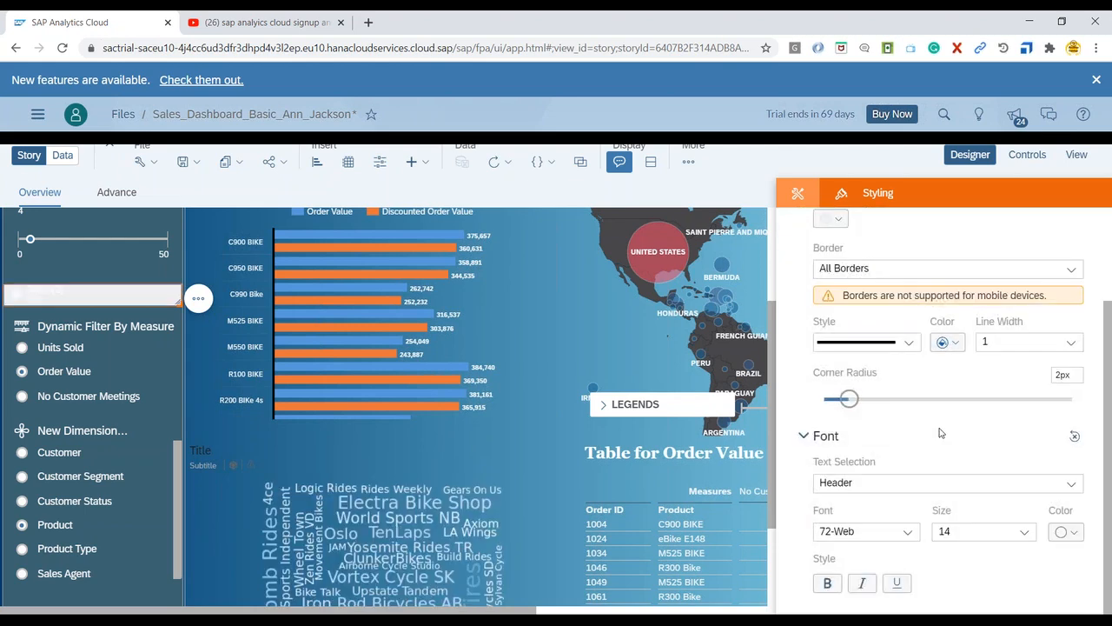
scroll(941, 471, "up", 3)
left_click(830, 339)
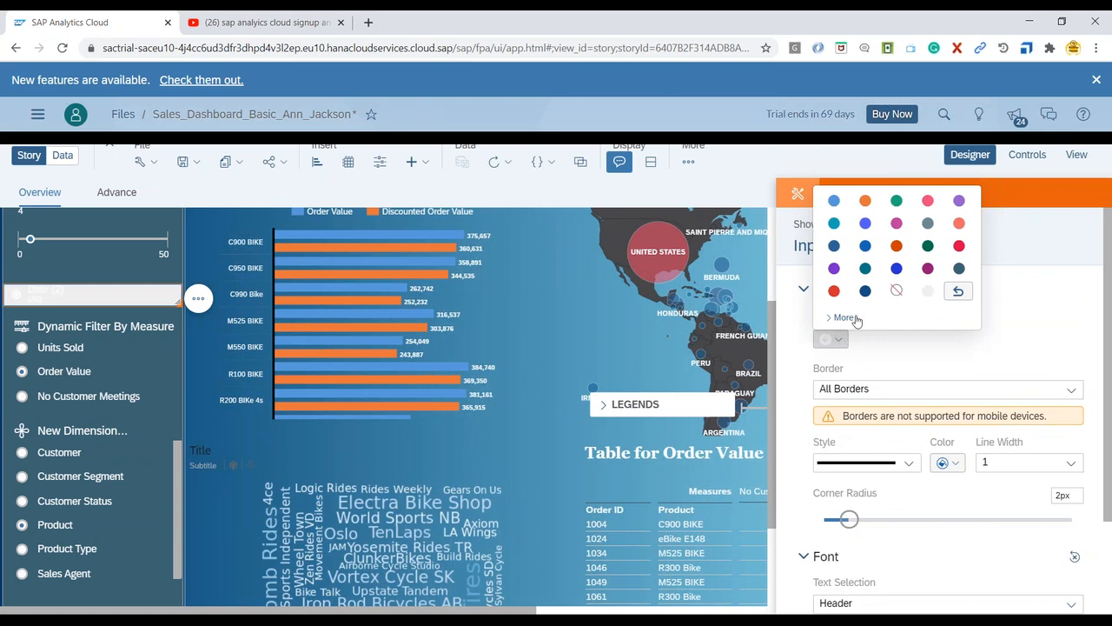
left_click(865, 247)
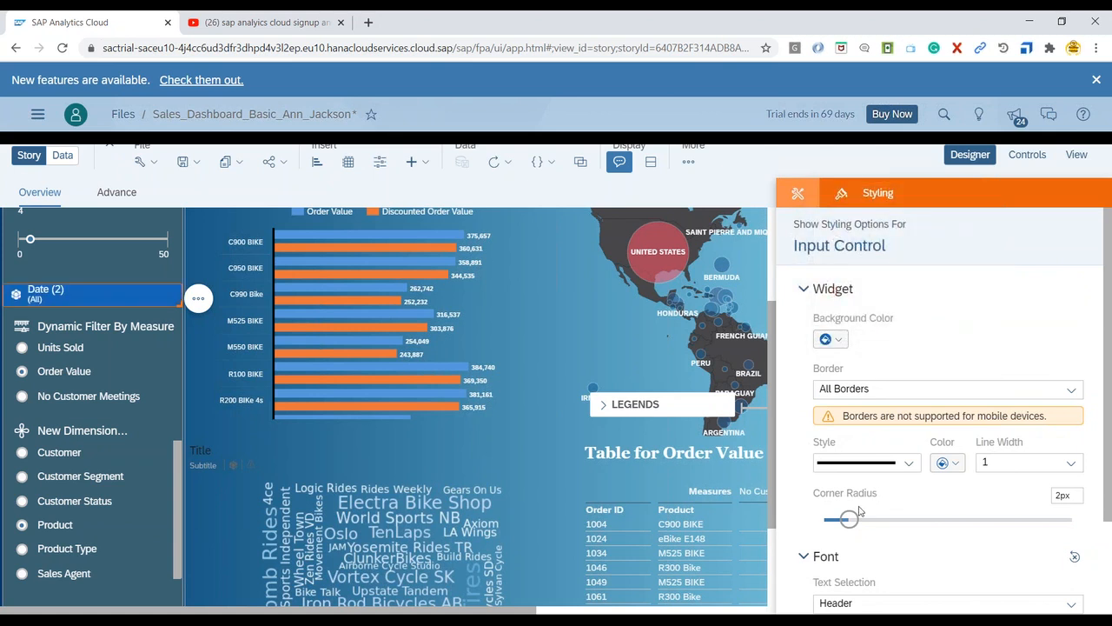
left_click(952, 465)
left_click(1011, 414)
left_click(151, 265)
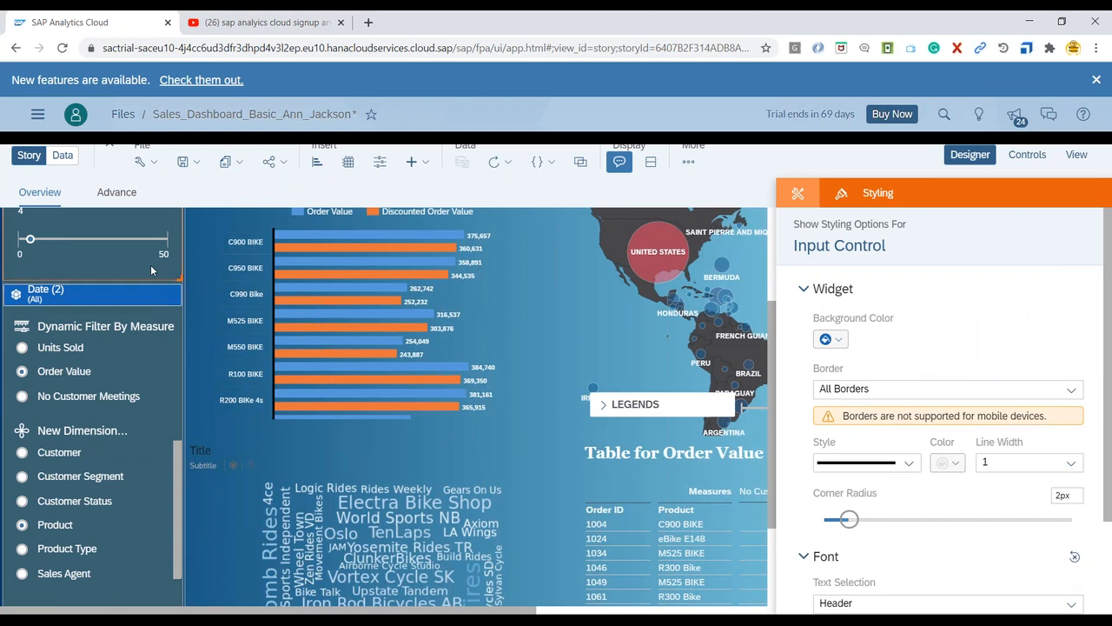
left_click(160, 301)
left_click(160, 303)
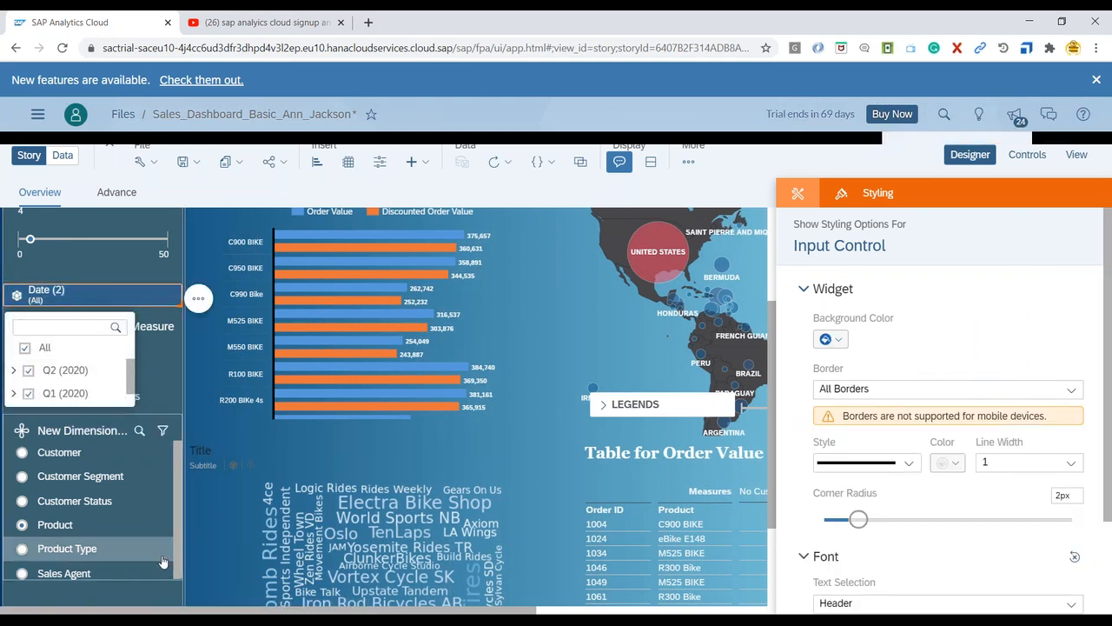
Step: Insert another input control, view its time filter choices and permanently delete it
left_click(380, 162)
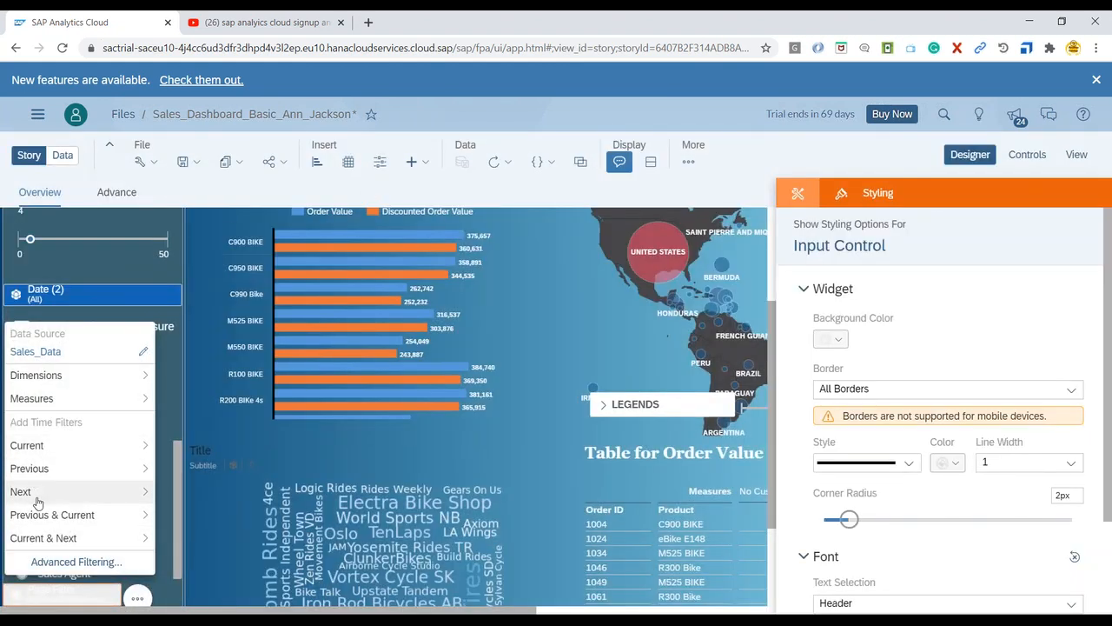
left_click(138, 598)
left_click(172, 603)
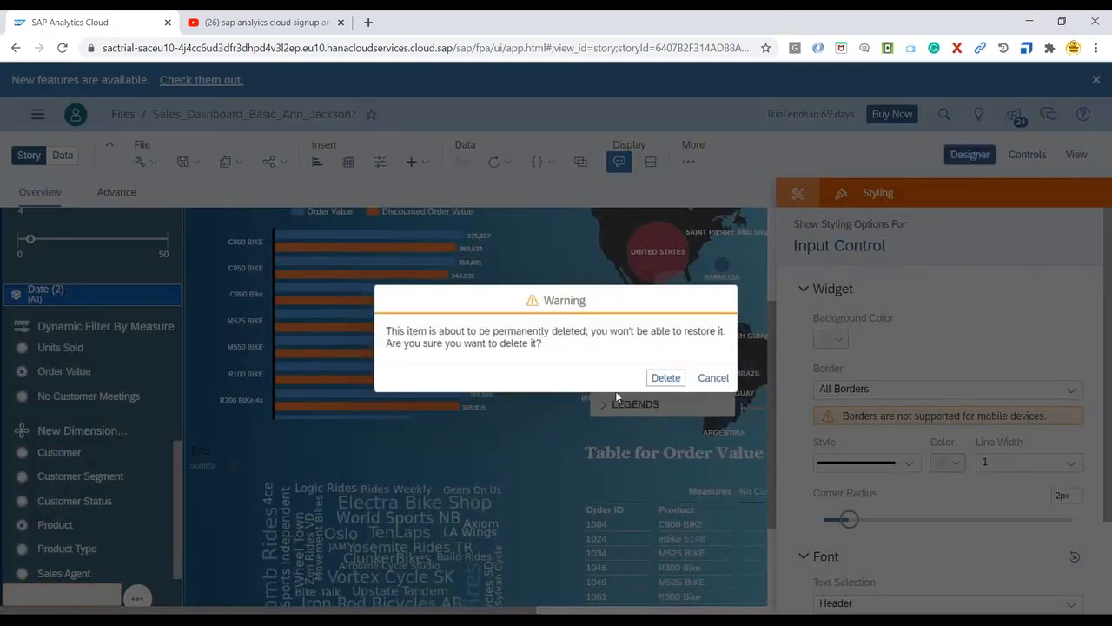
left_click(663, 377)
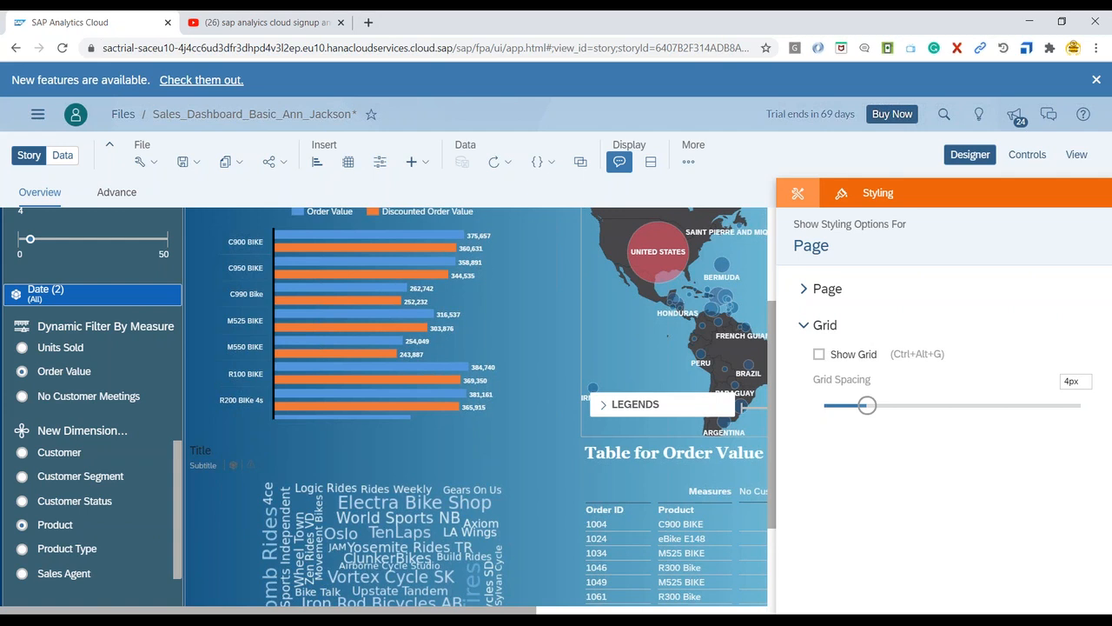
Step: Close the styling options and save the story
left_click(981, 161)
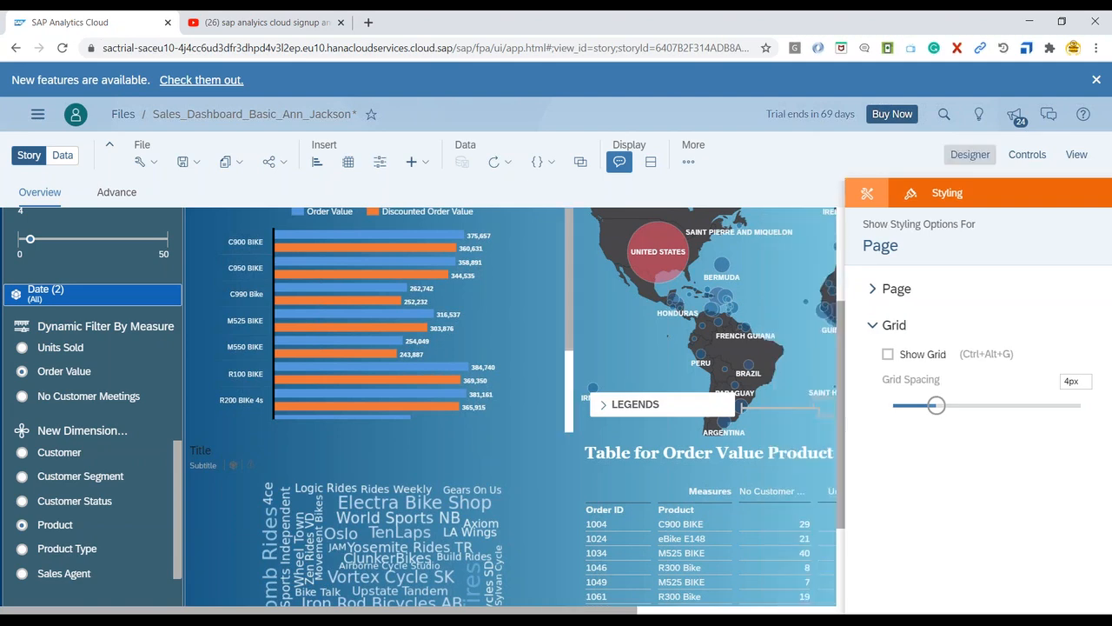
scroll(696, 406, "up", 3)
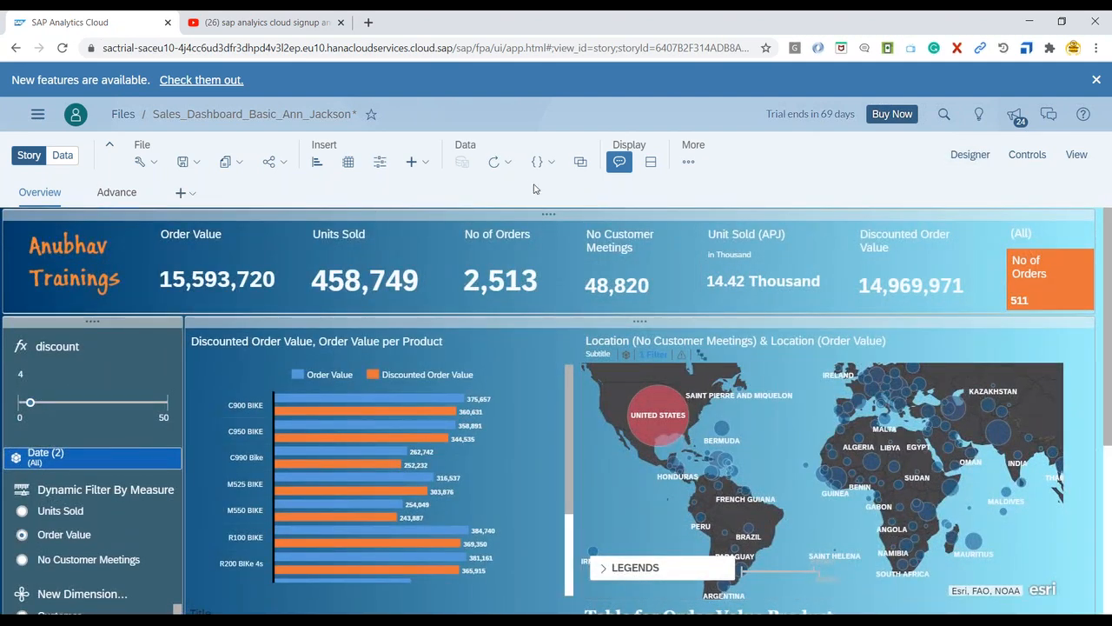
left_click(199, 165)
left_click(195, 181)
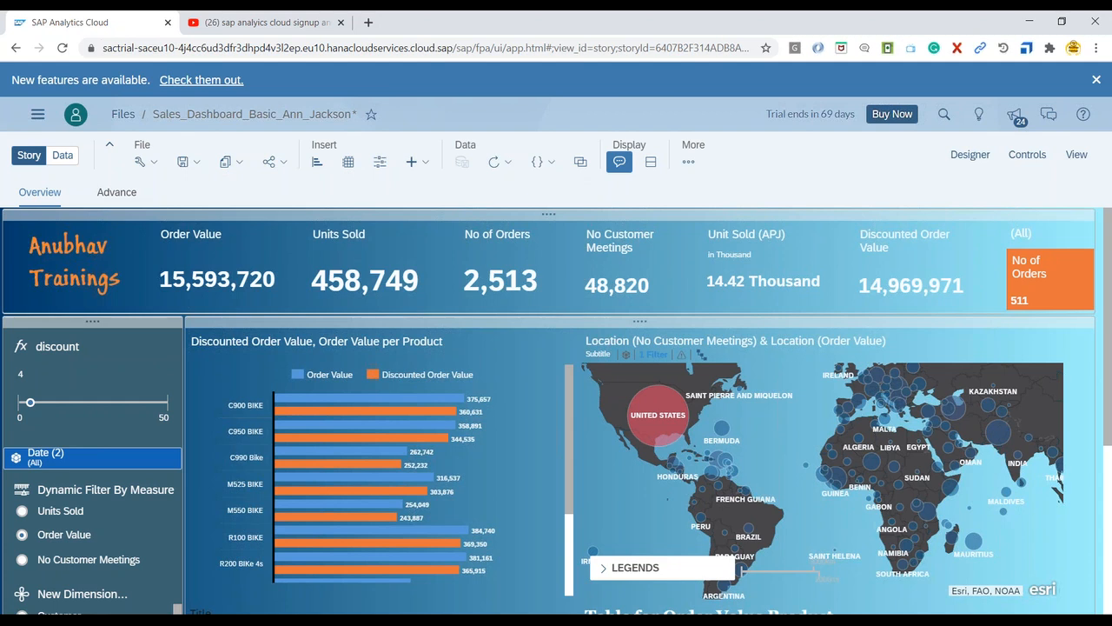